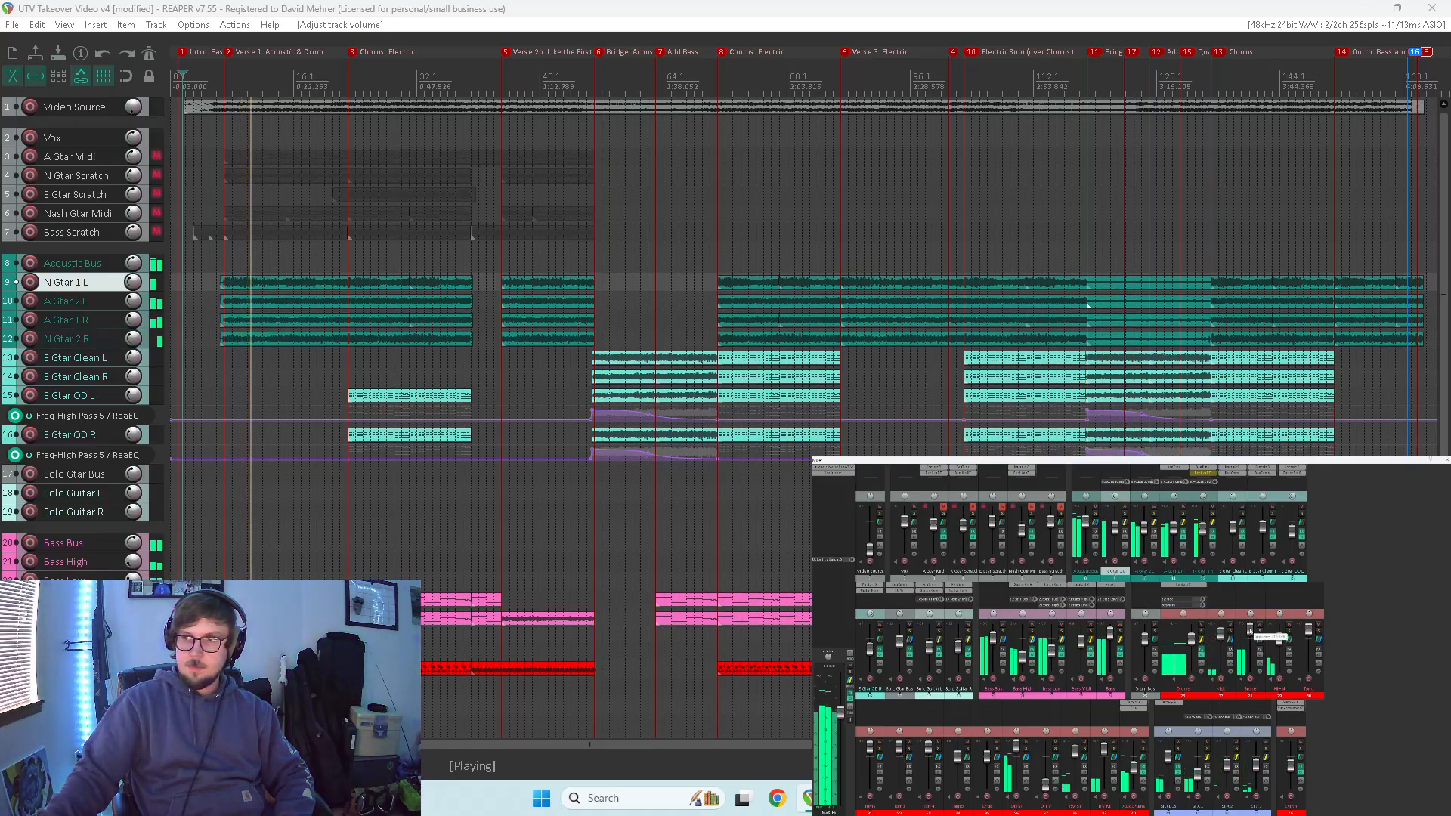
# - Nudge the Snare level up and the Kick level slightly down in the mixer, checking the Kick with solo
pyautogui.moveTo(1250, 649)
pyautogui.mouseDown()
pyautogui.moveTo(1246, 674)
pyautogui.moveTo(1252, 643)
pyautogui.mouseUp()
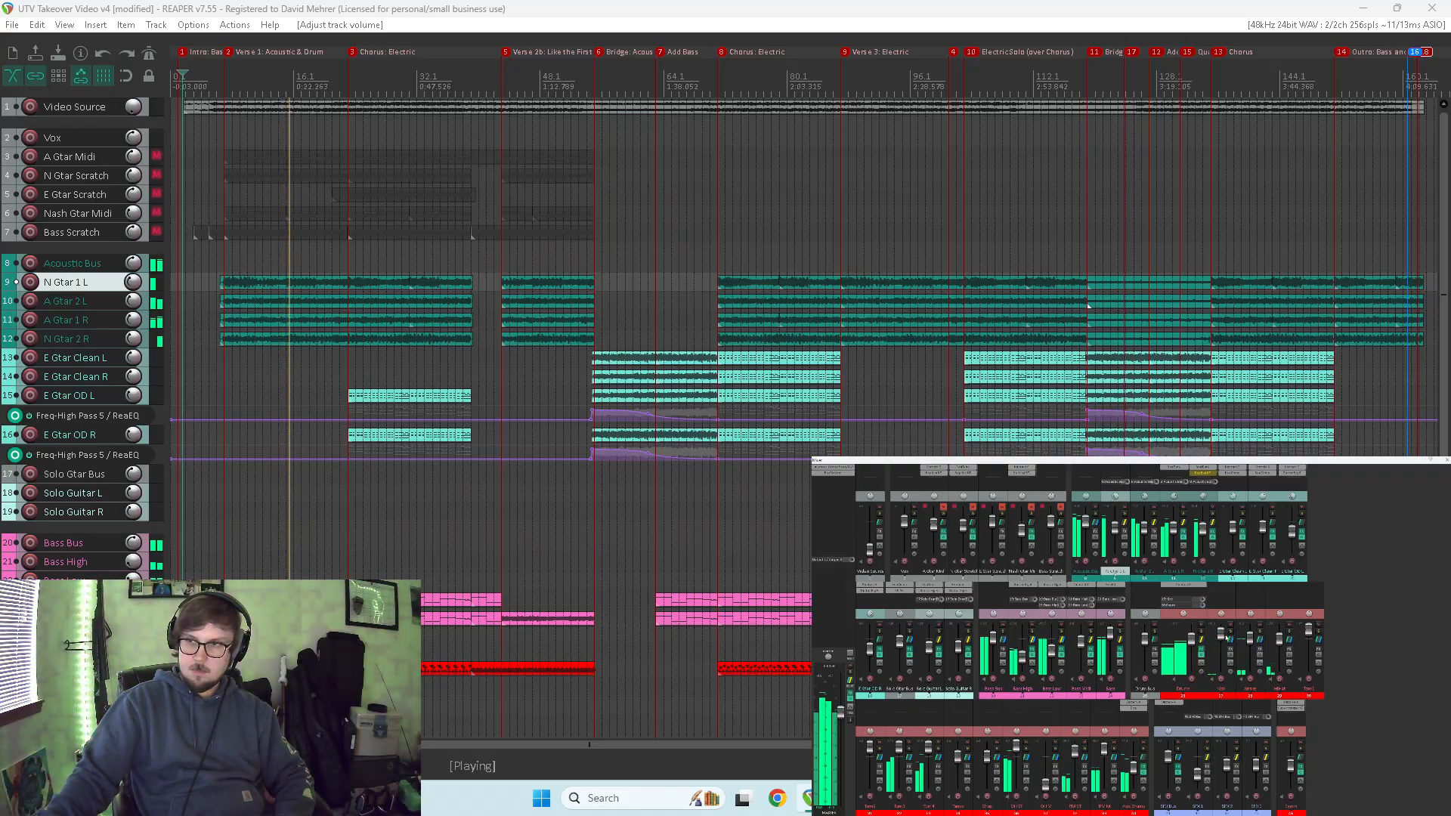
pyautogui.click(1221, 637)
pyautogui.click(1220, 639)
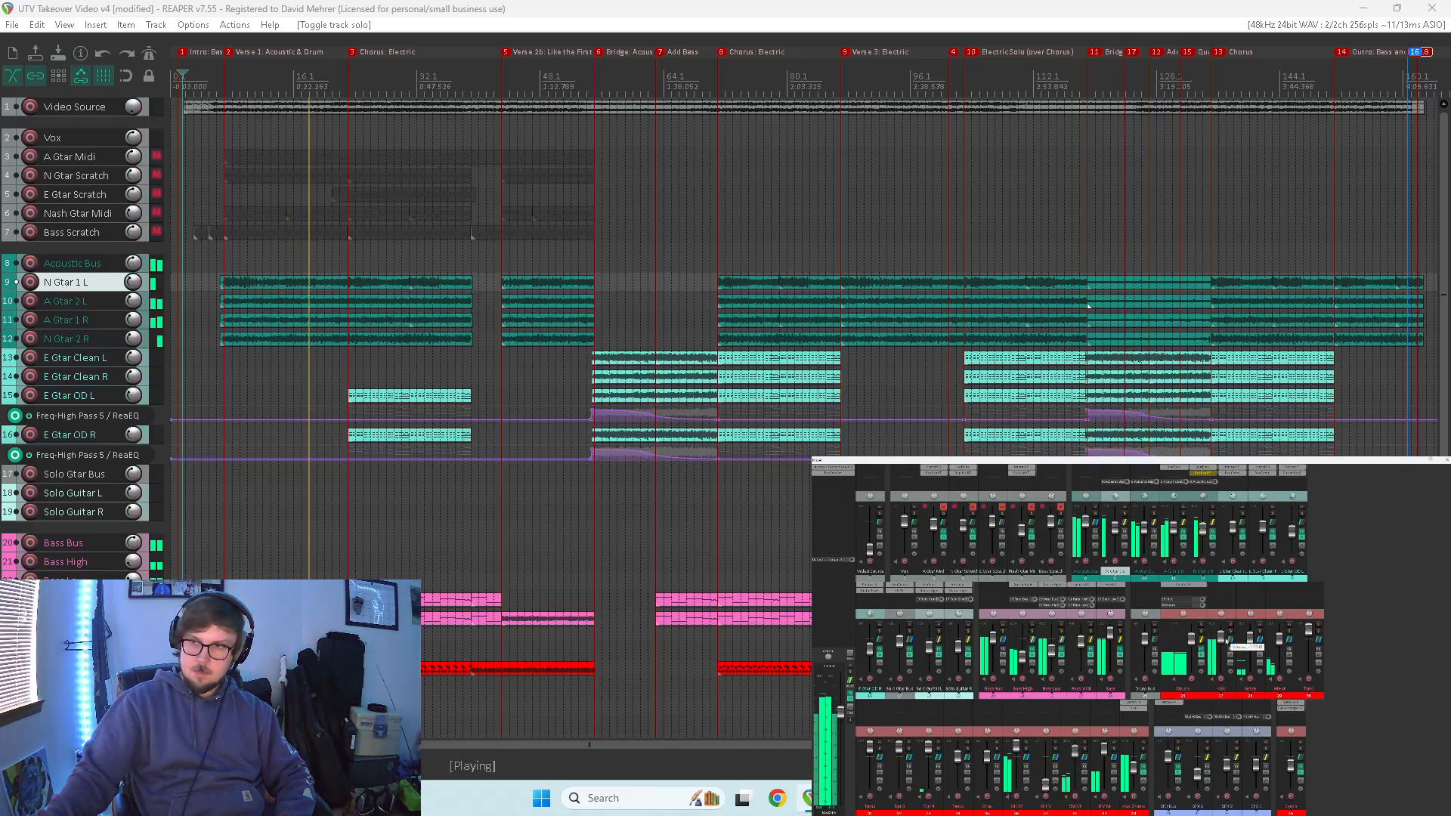
pyautogui.moveTo(1221, 639); pyautogui.dragTo(1222, 642)
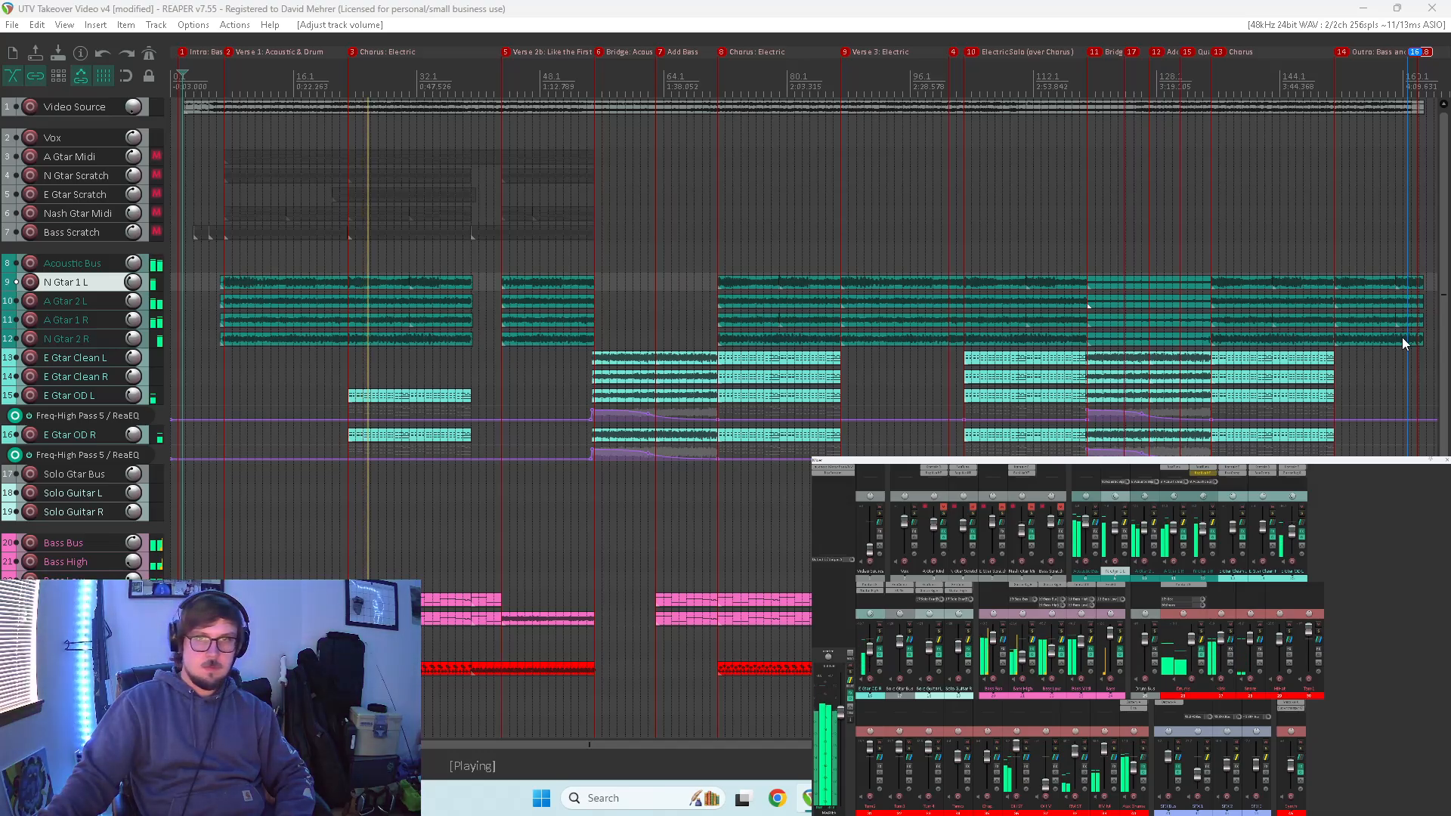
# - Look through the arrangement's tracks during playback, from the guitars down through the bass, drums and aux drums
pyautogui.scroll(-5, 1403, 344)
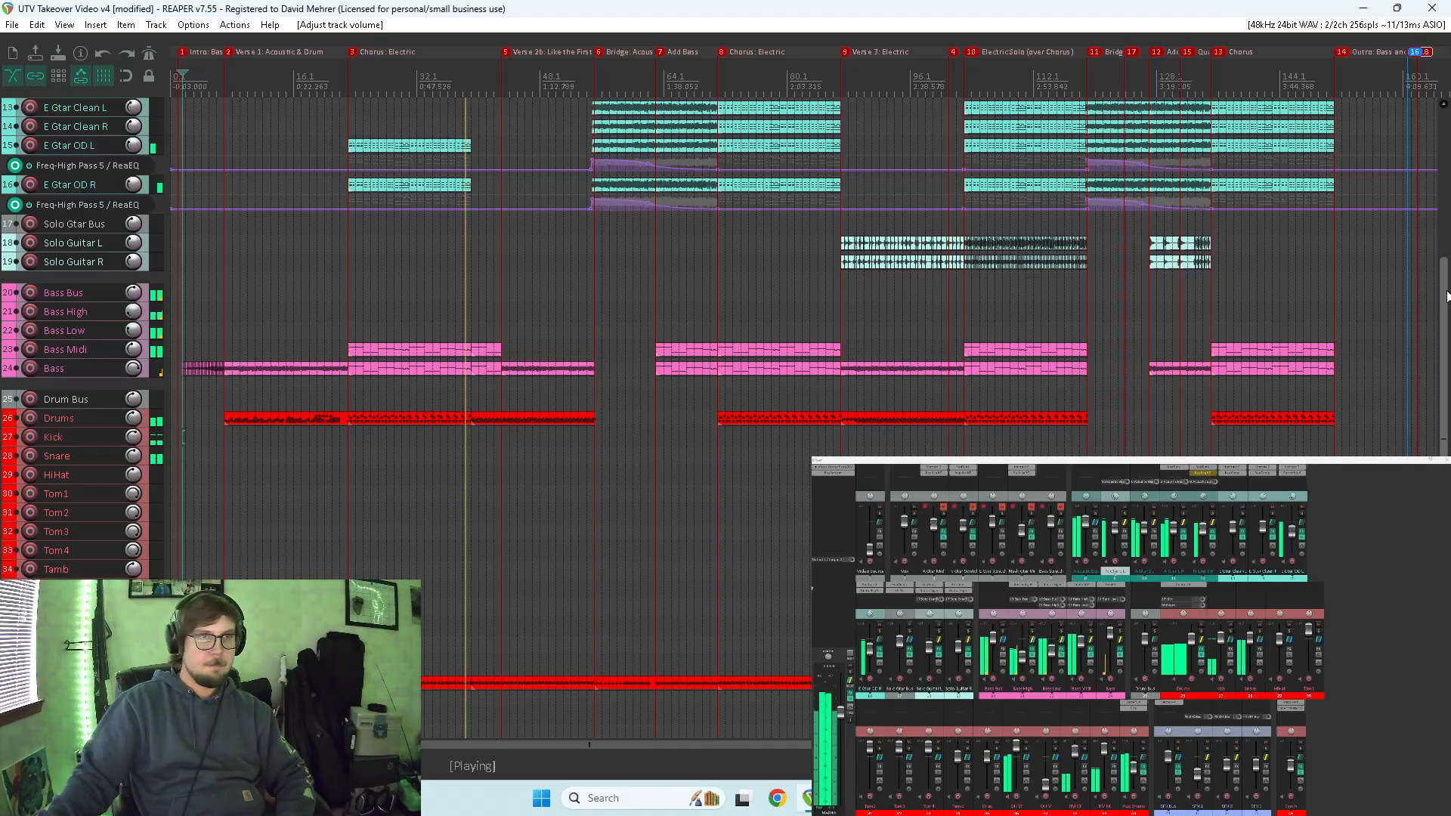
pyautogui.moveTo(1446, 297); pyautogui.dragTo(1417, 378)
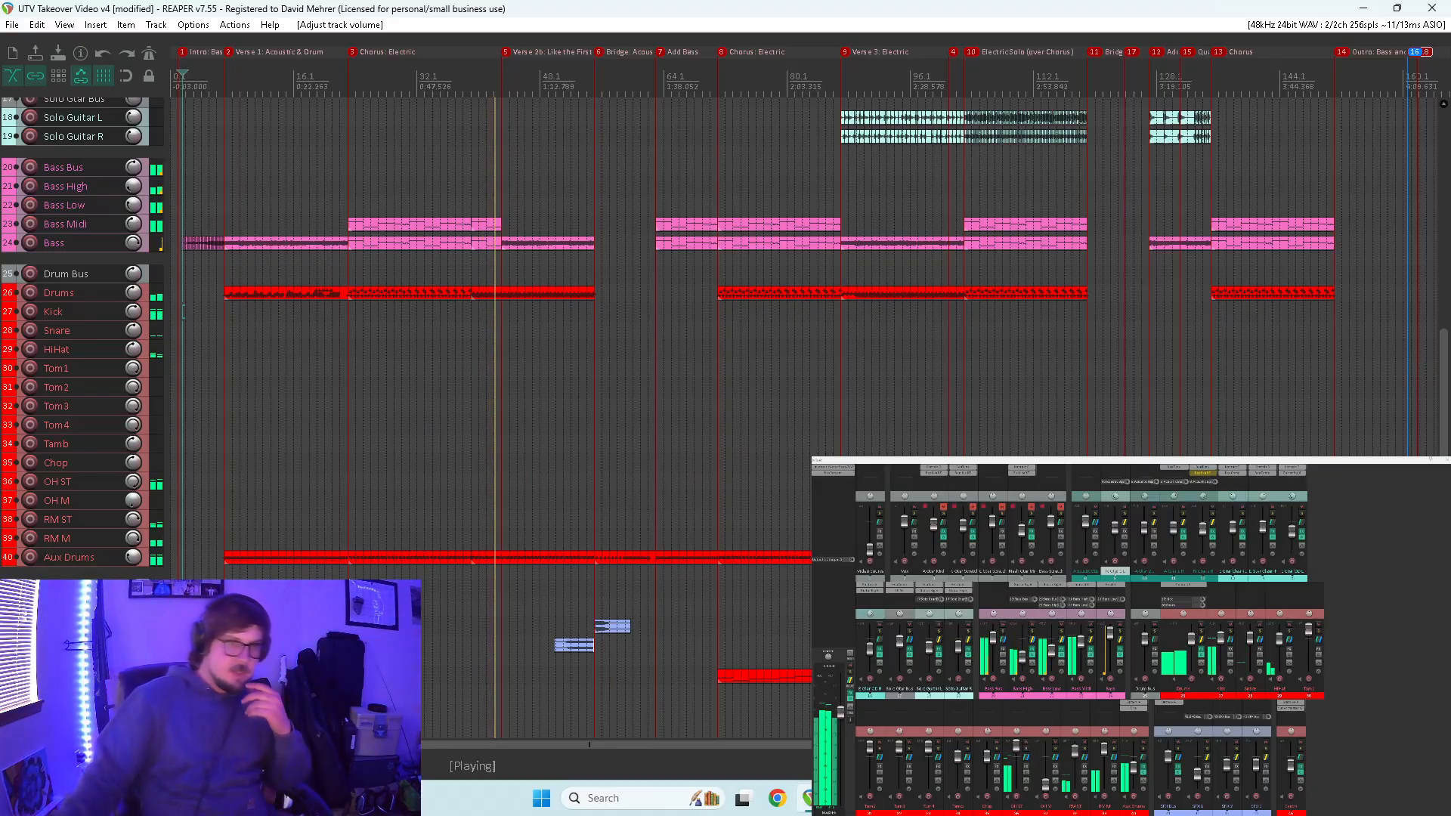
pyautogui.click(559, 640)
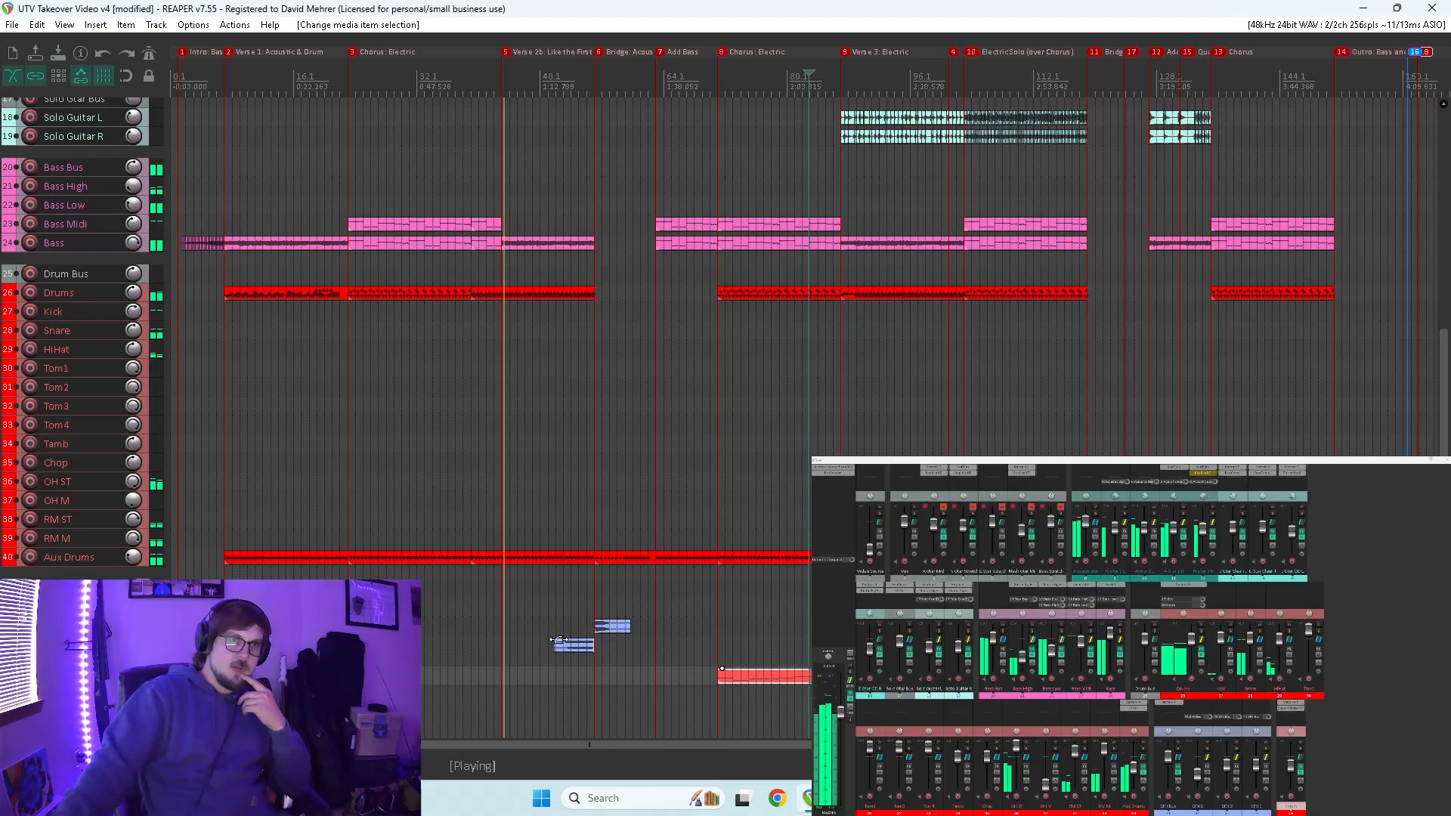
pyautogui.scroll(4, 30, 491)
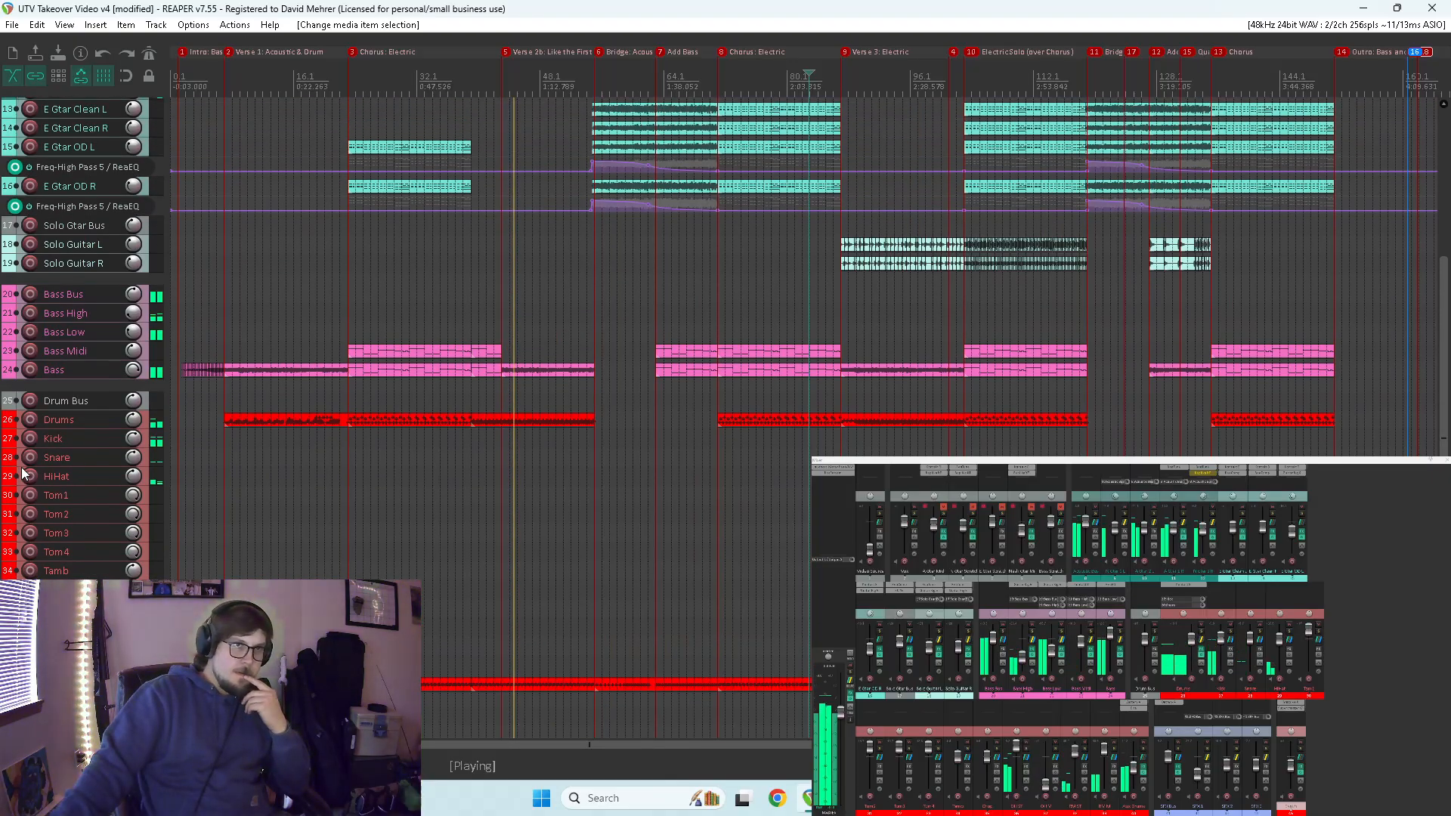
pyautogui.scroll(3, 23, 474)
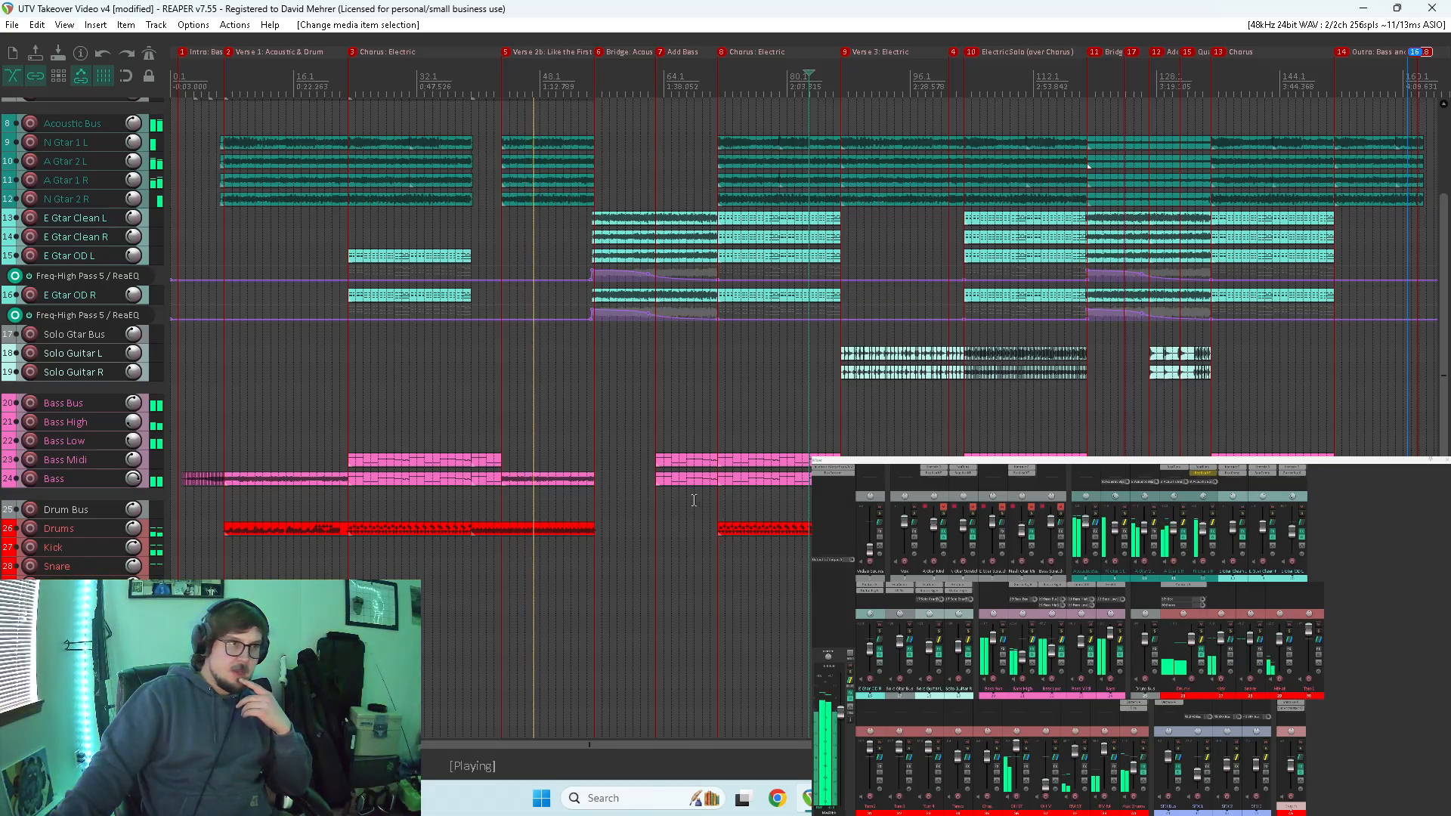
pyautogui.scroll(-6, 53, 463)
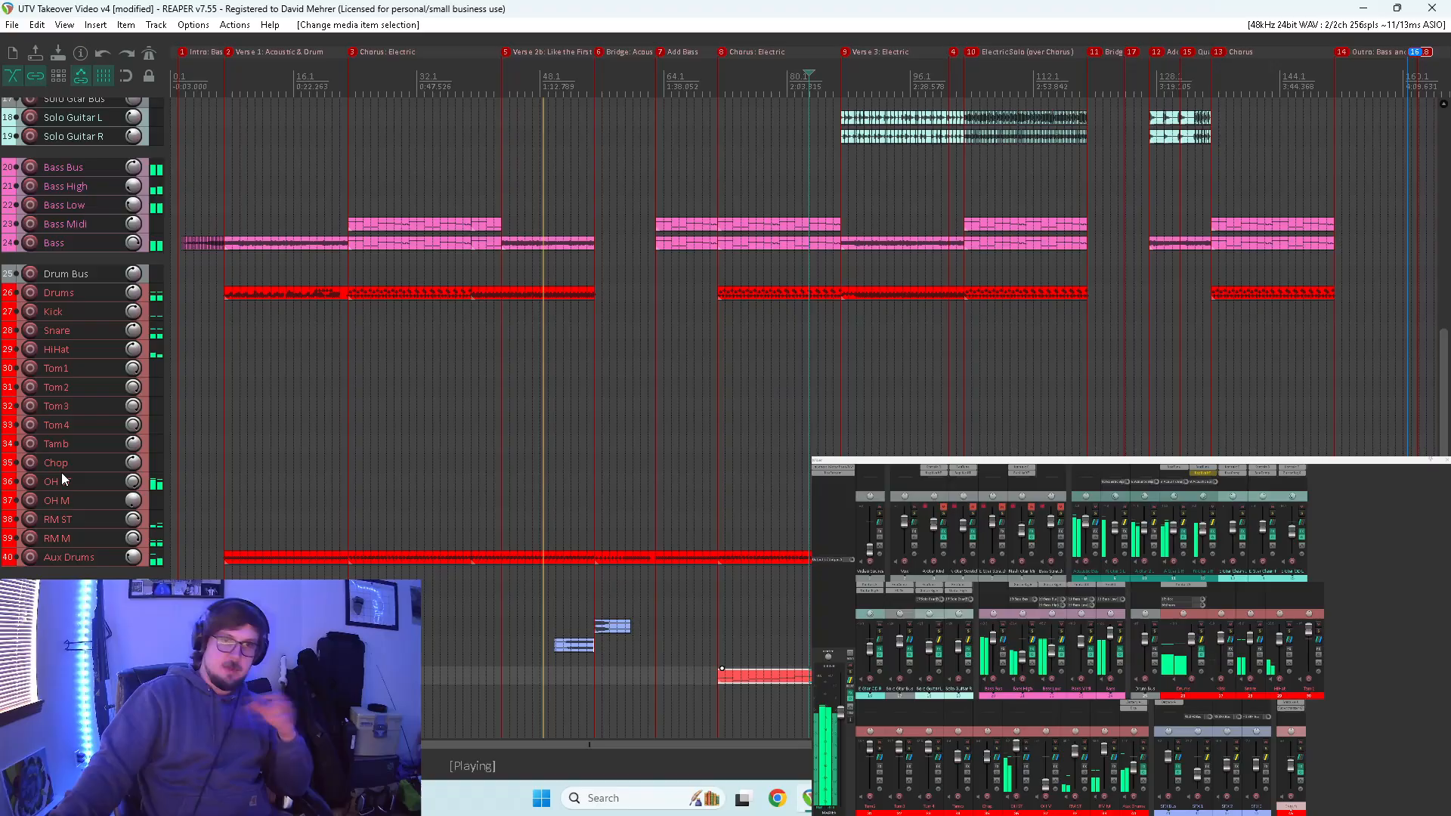
pyautogui.scroll(1, 83, 476)
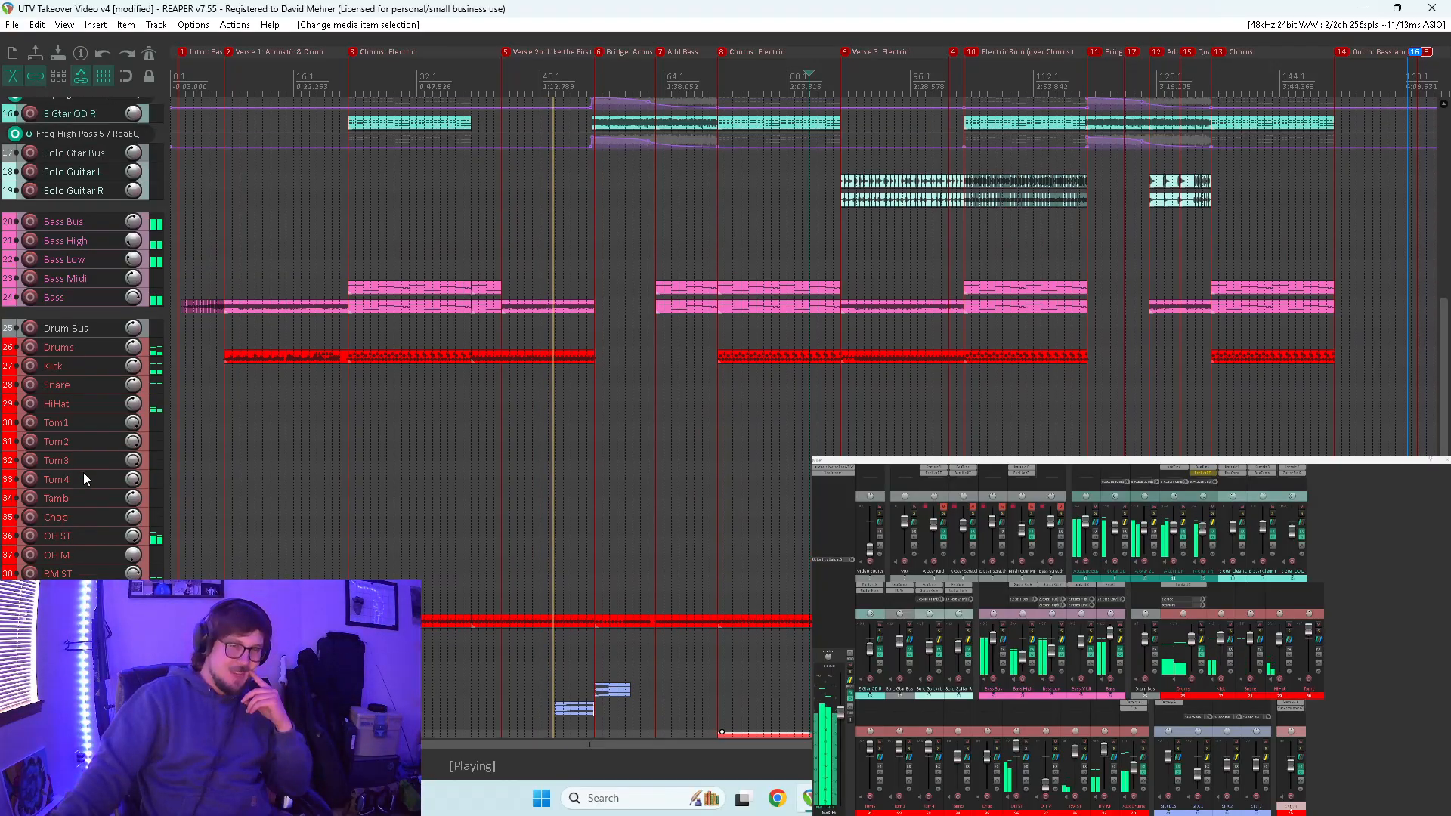
pyautogui.scroll(8, 83, 473)
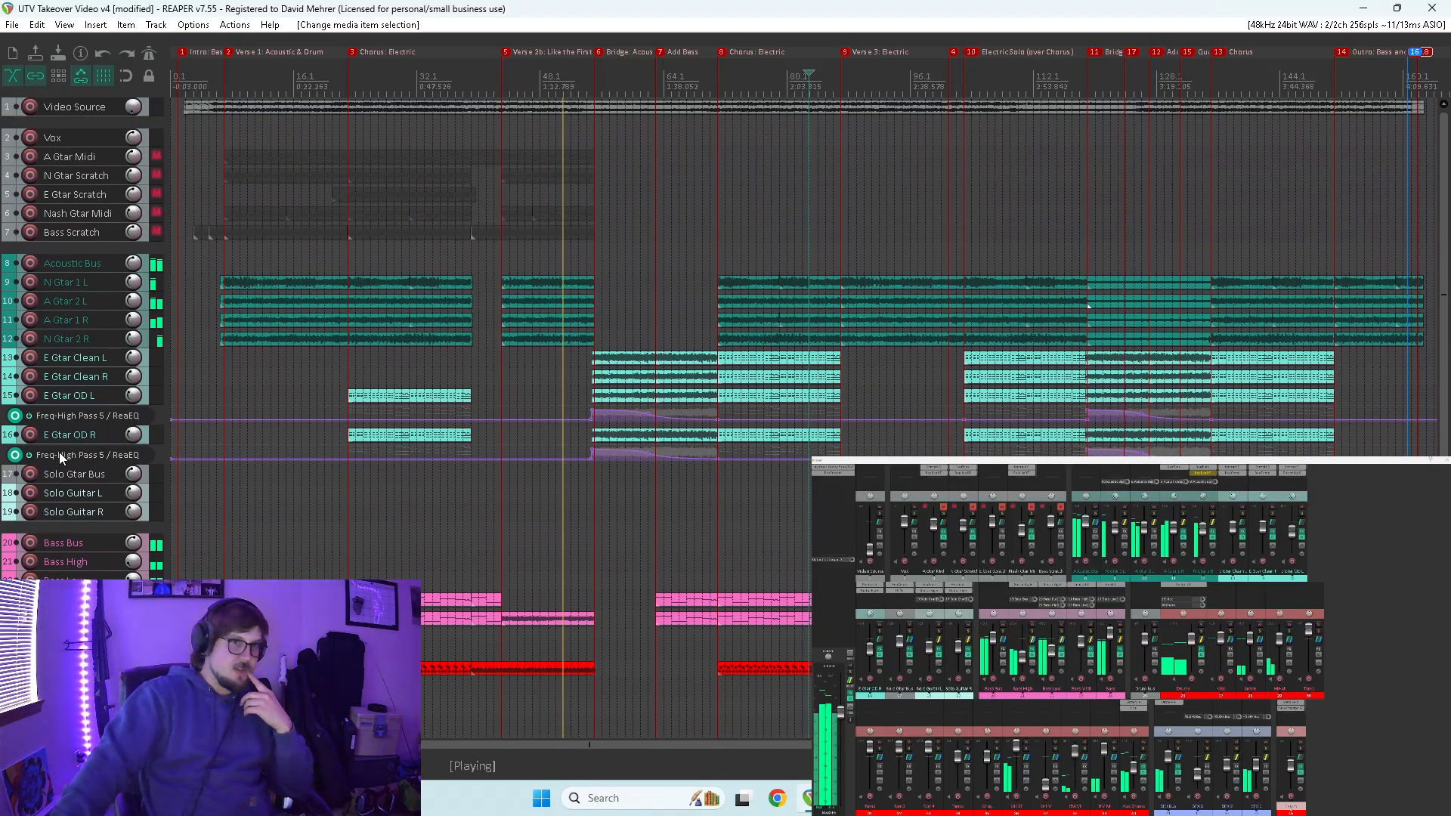
pyautogui.scroll(-9, 59, 452)
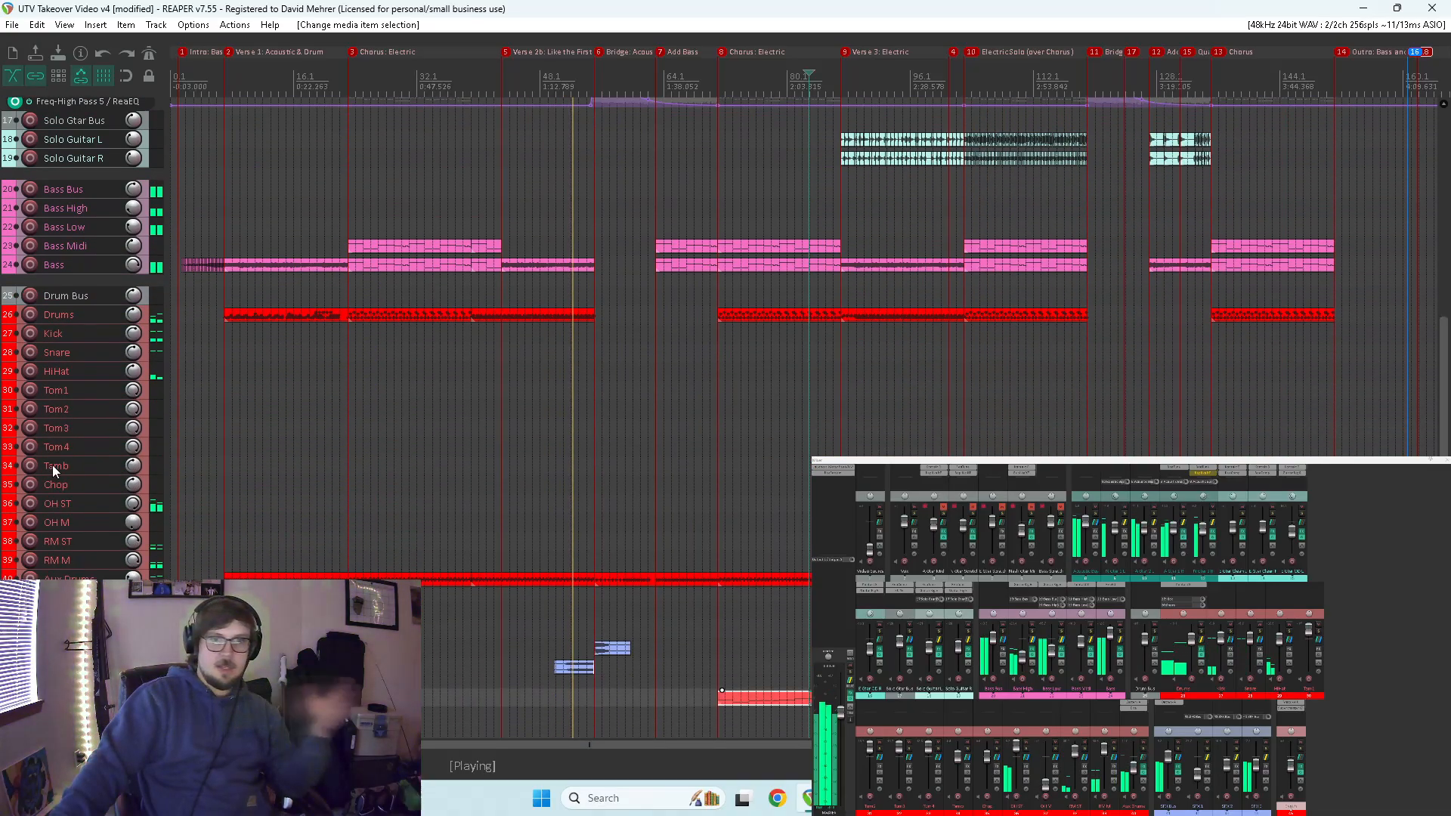
pyautogui.scroll(-1, 52, 465)
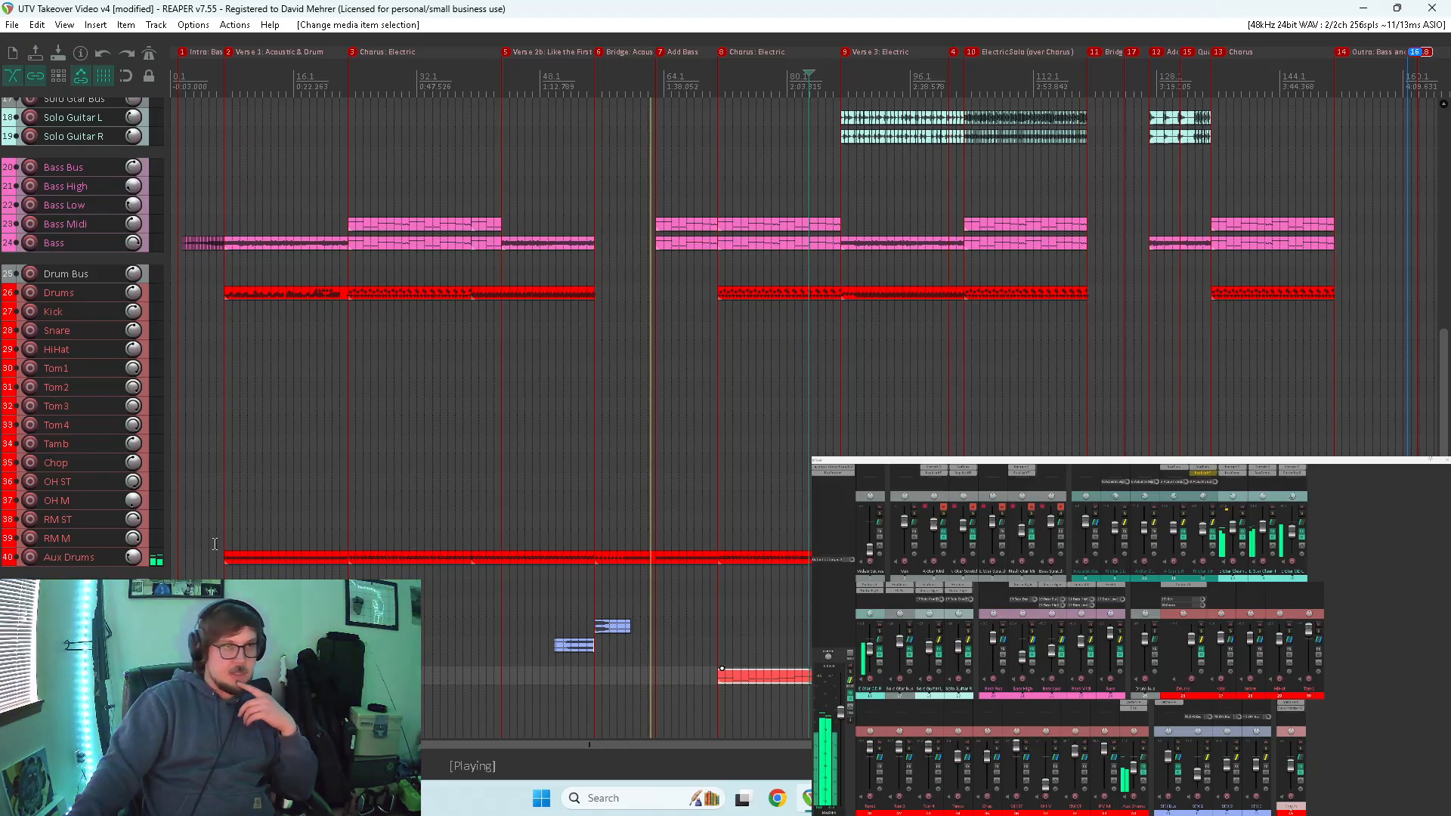
# - Delete the Vox, A Gtar Midi, N Gtar Scratch, E Gtar Scratch, Nash Gtar Midi and Bass Scratch tracks
pyautogui.scroll(6, 215, 544)
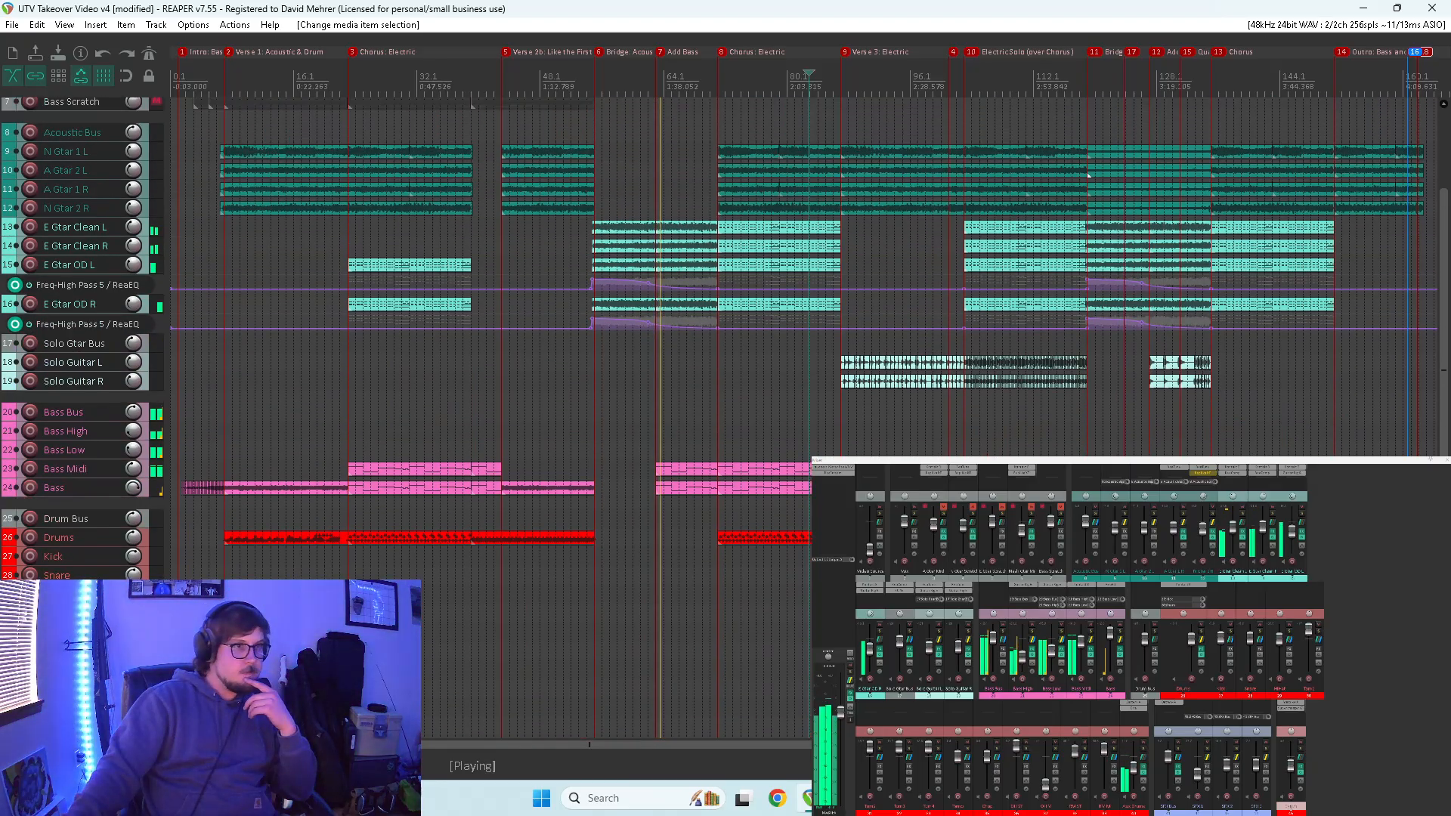
pyautogui.scroll(4, 214, 544)
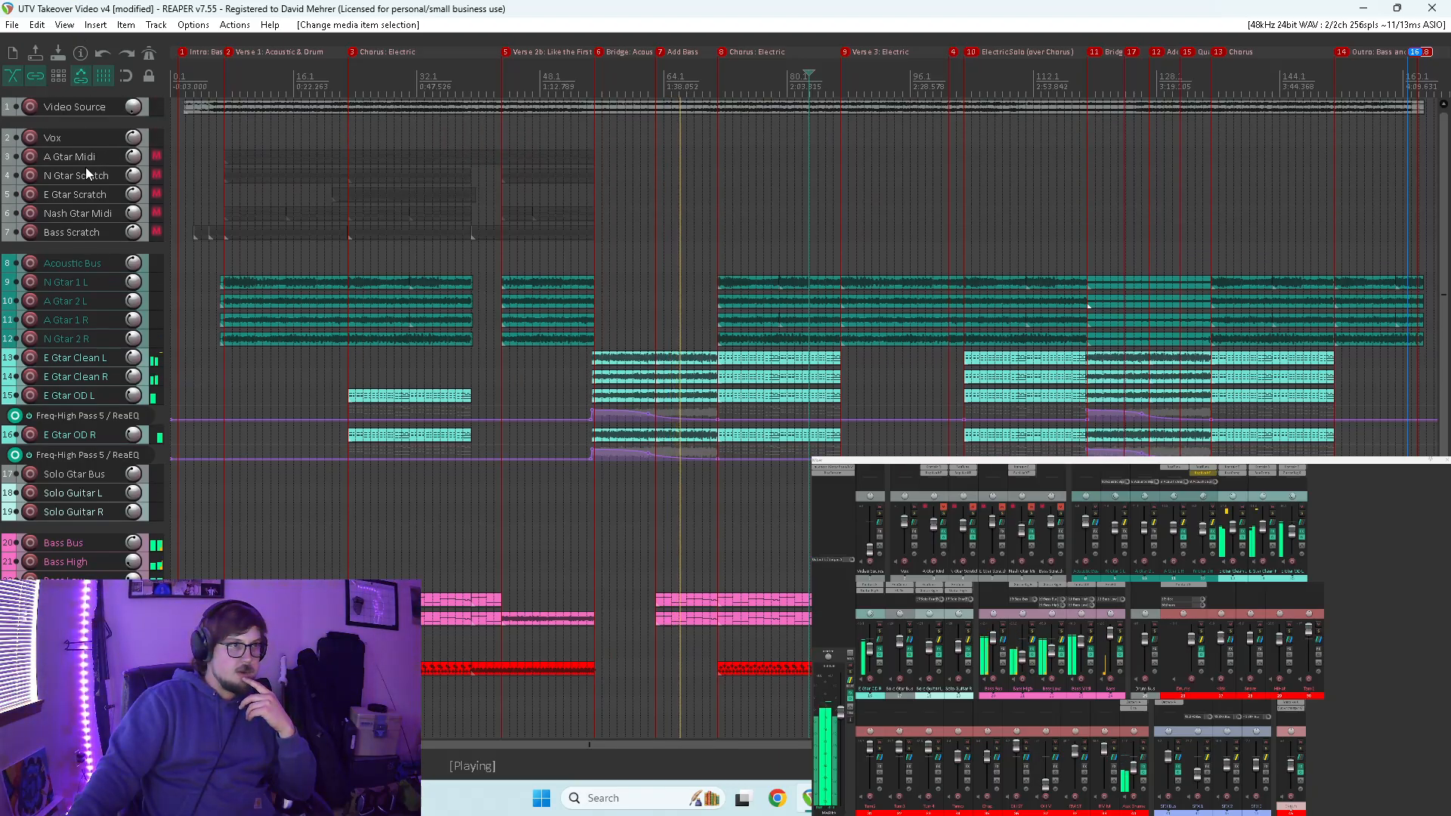
pyautogui.click(100, 142)
pyautogui.press('Delete')
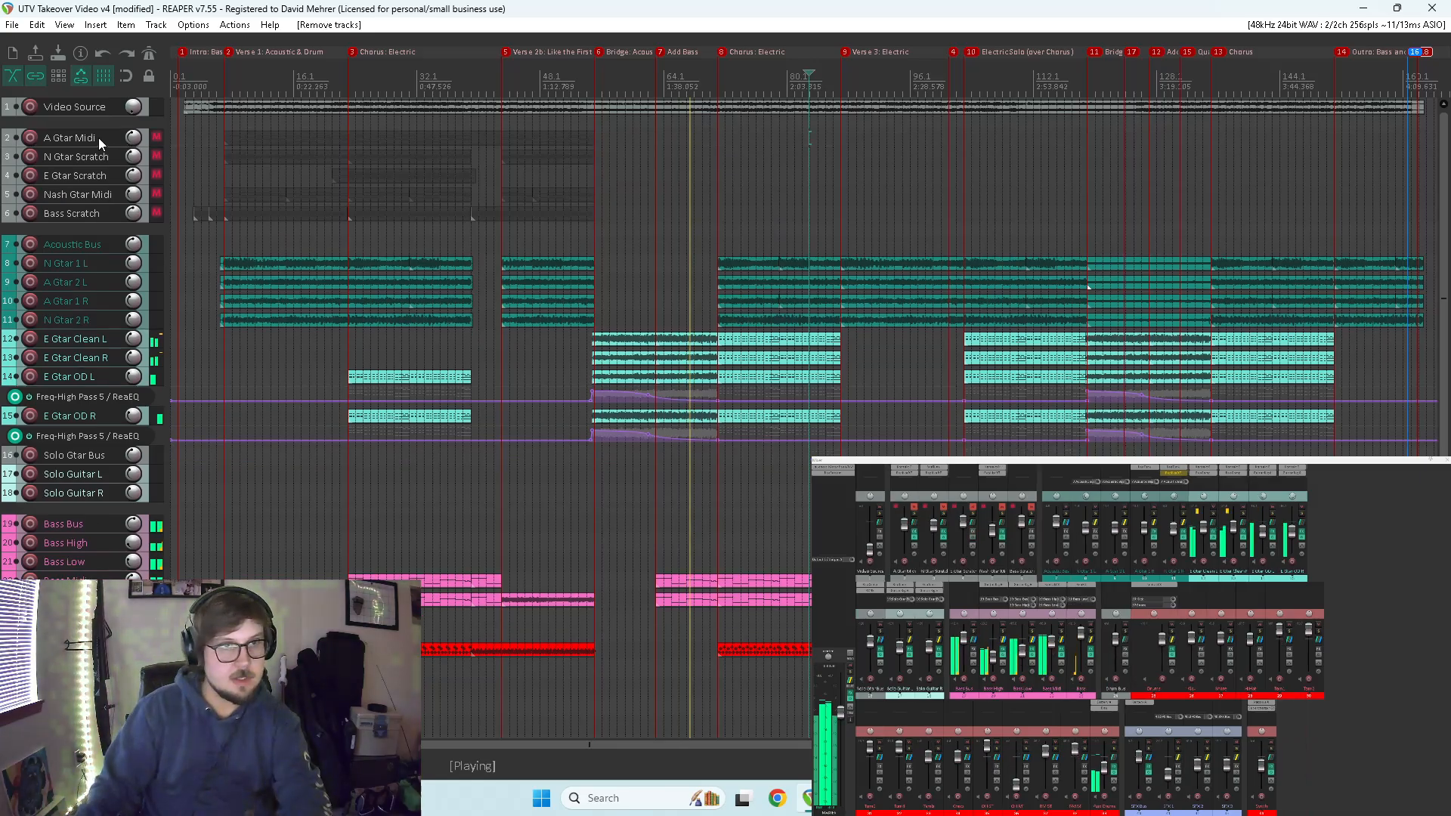
pyautogui.press('Delete')
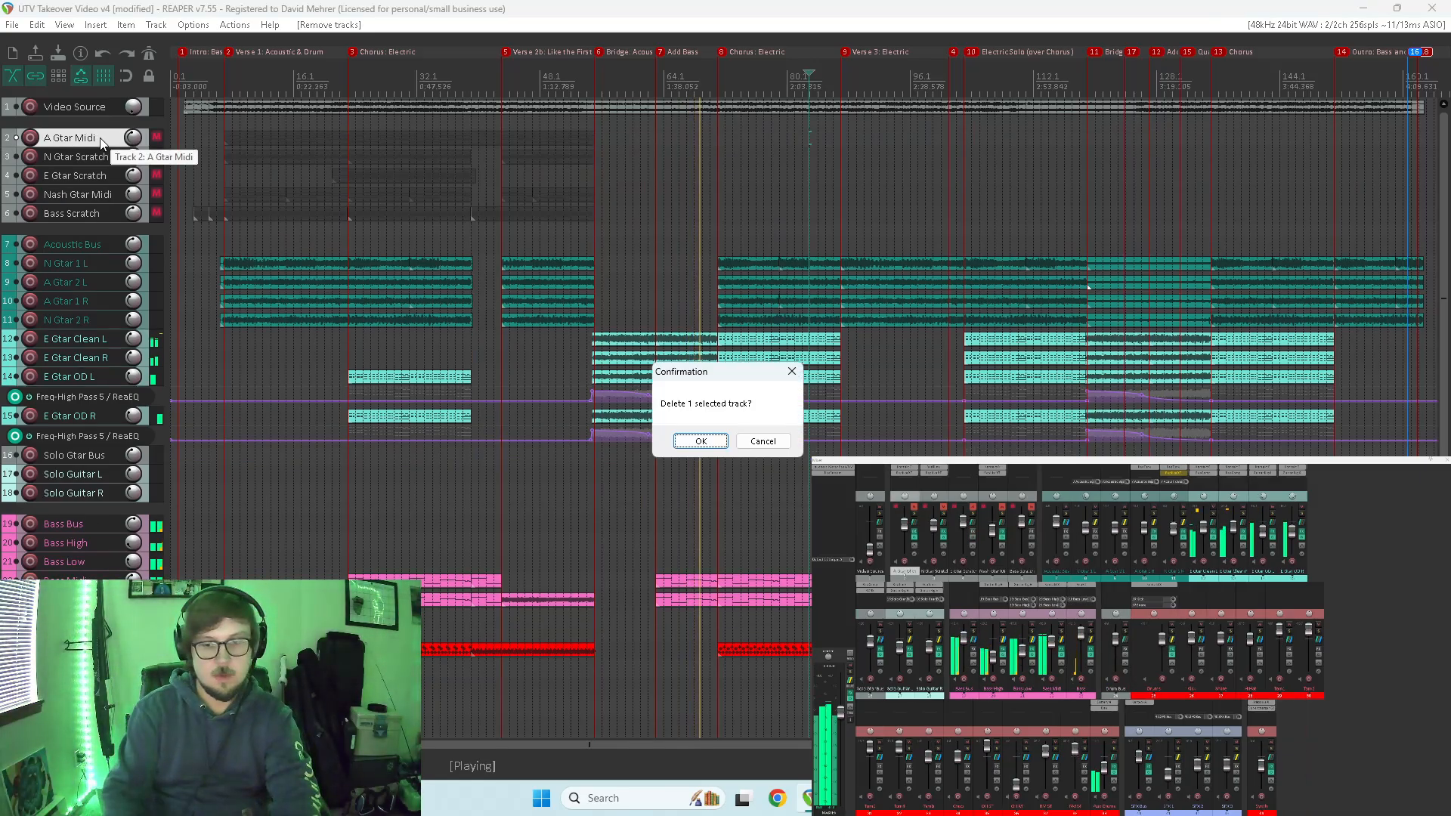
pyautogui.press('Return')
pyautogui.click(99, 138)
pyautogui.press('Delete')
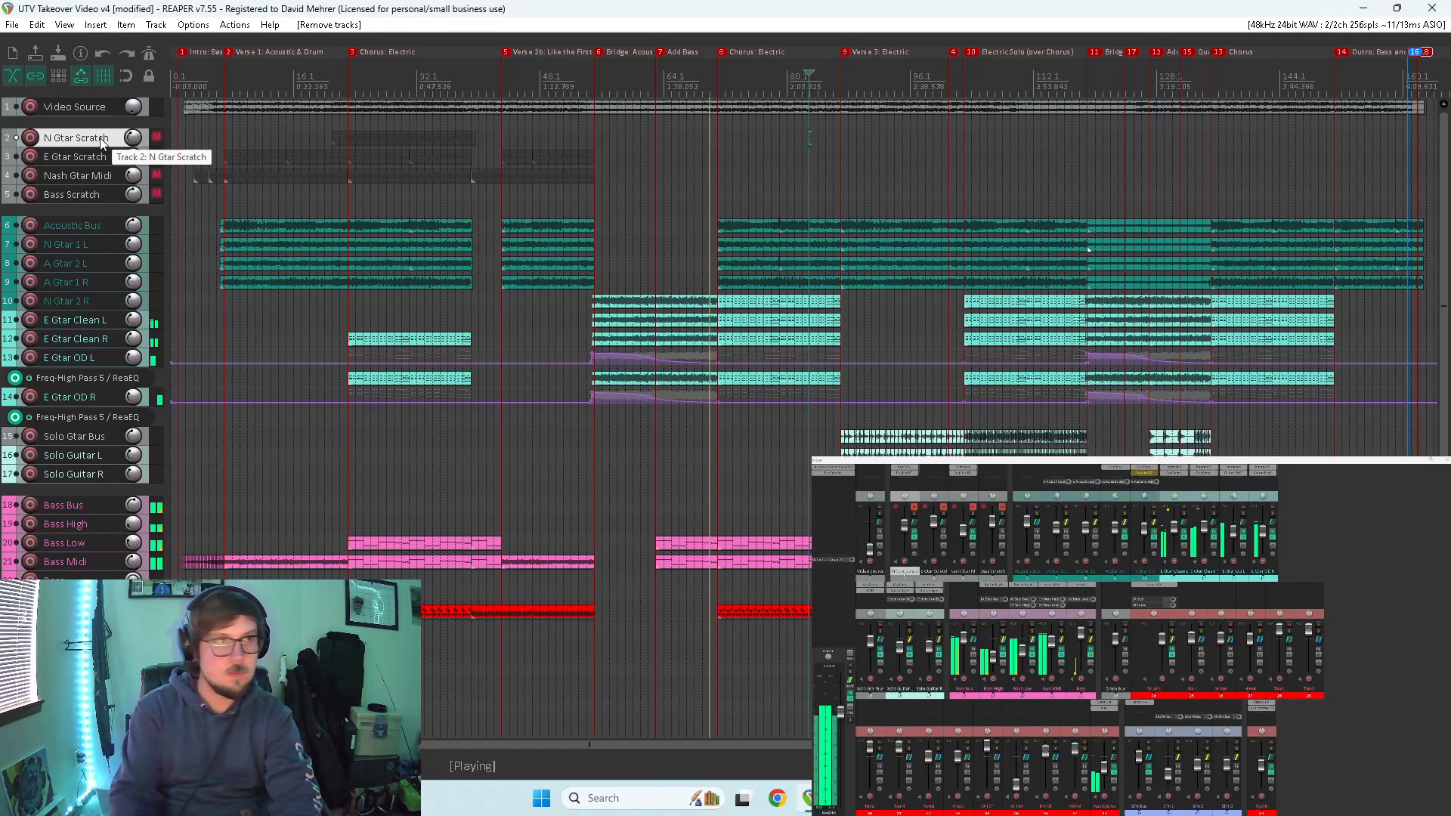
pyautogui.press('Delete')
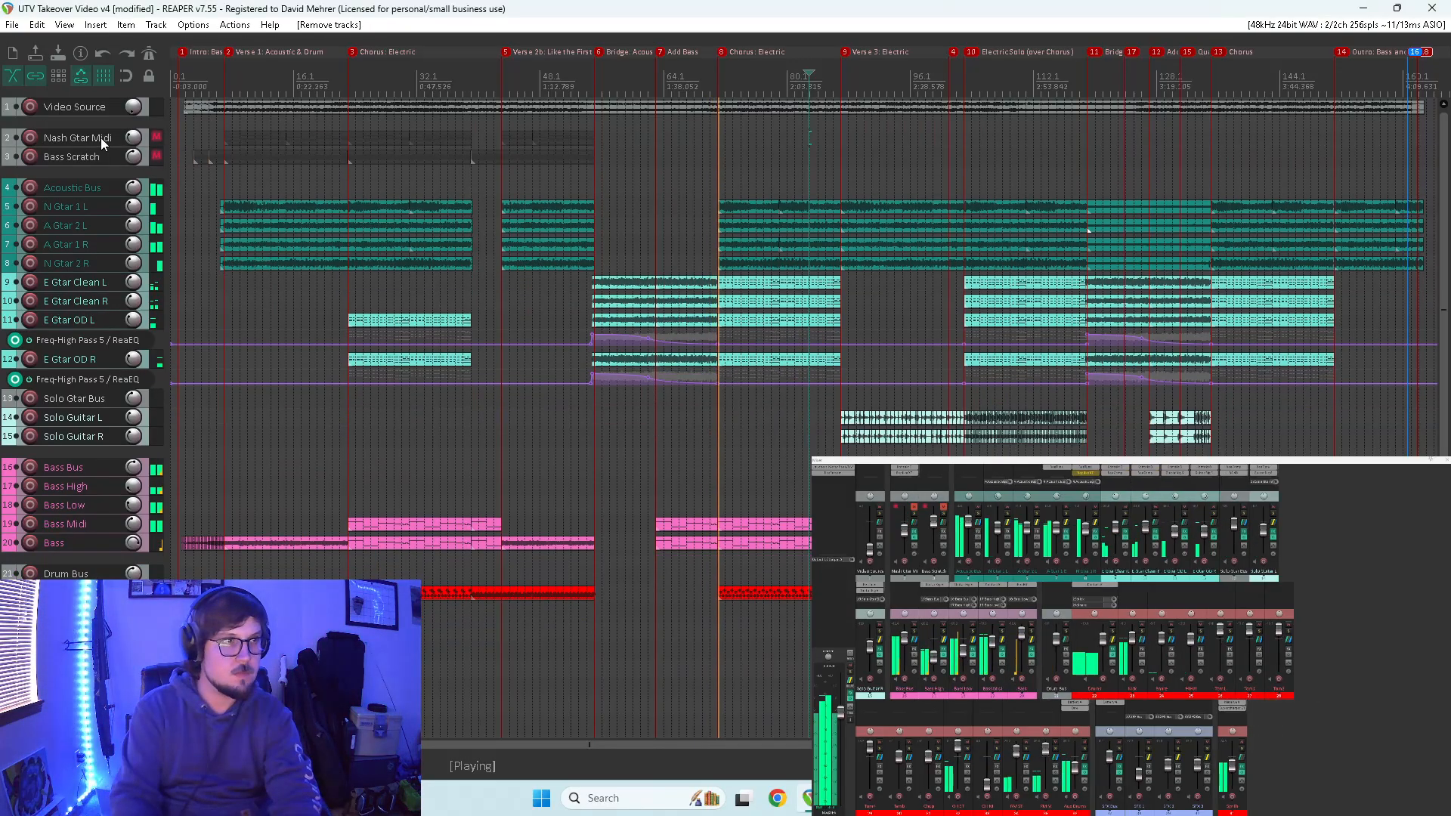
pyautogui.press('Delete')
pyautogui.press('Return')
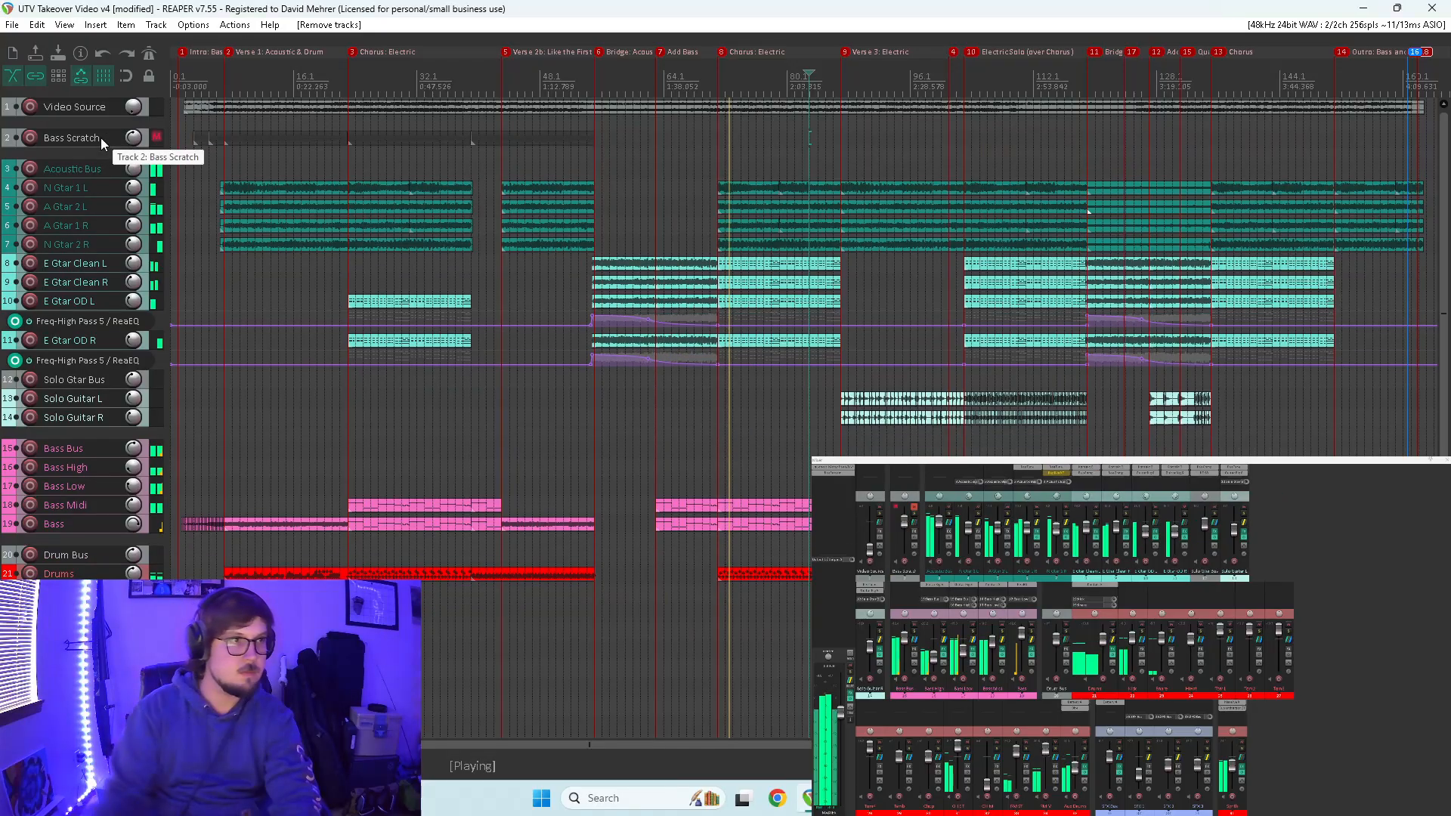
pyautogui.press('Delete')
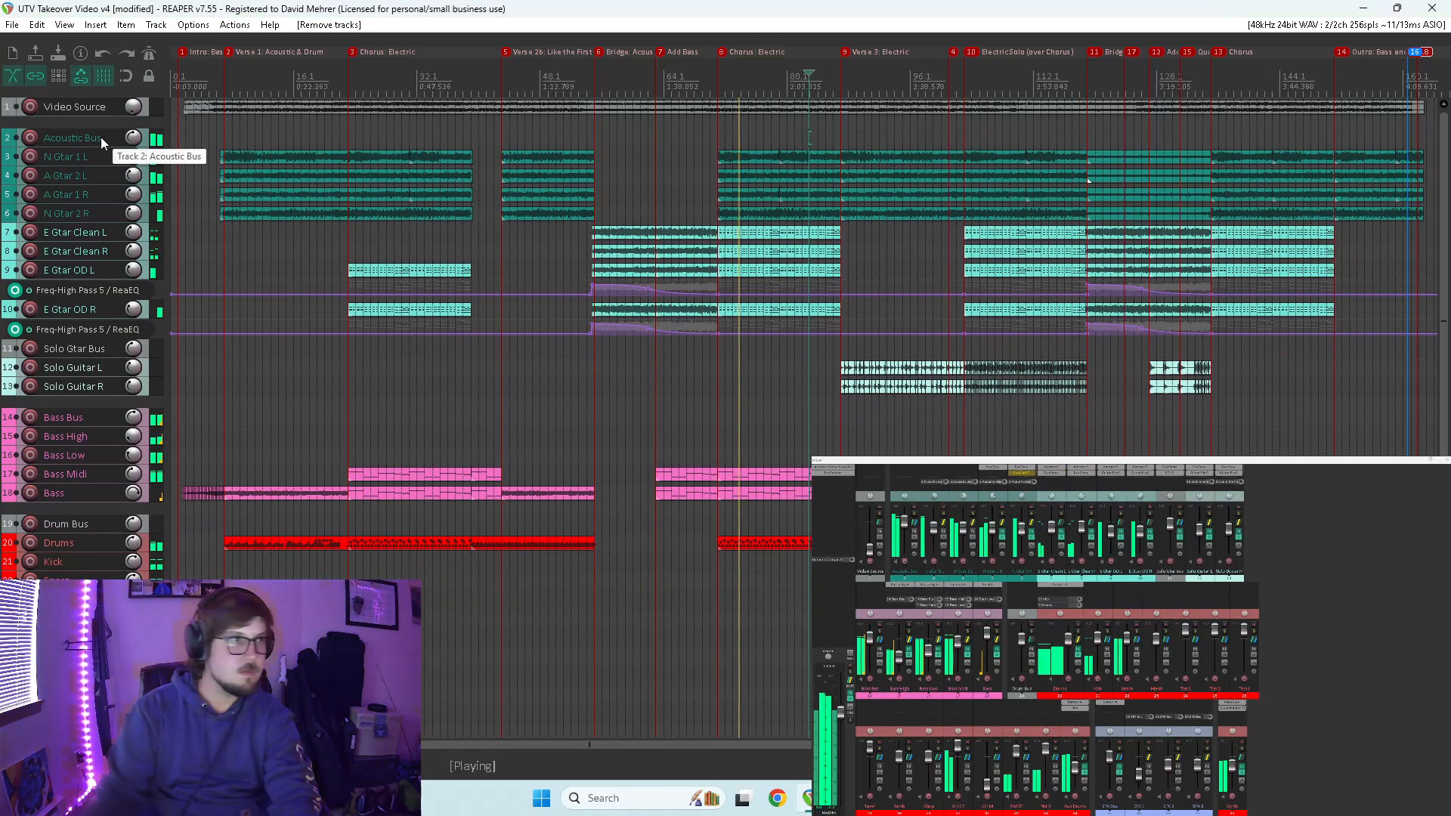
# - Save the project as a new version named UTV Takeover Video v5 in the Adventure Cali folder
pyautogui.click(12, 24)
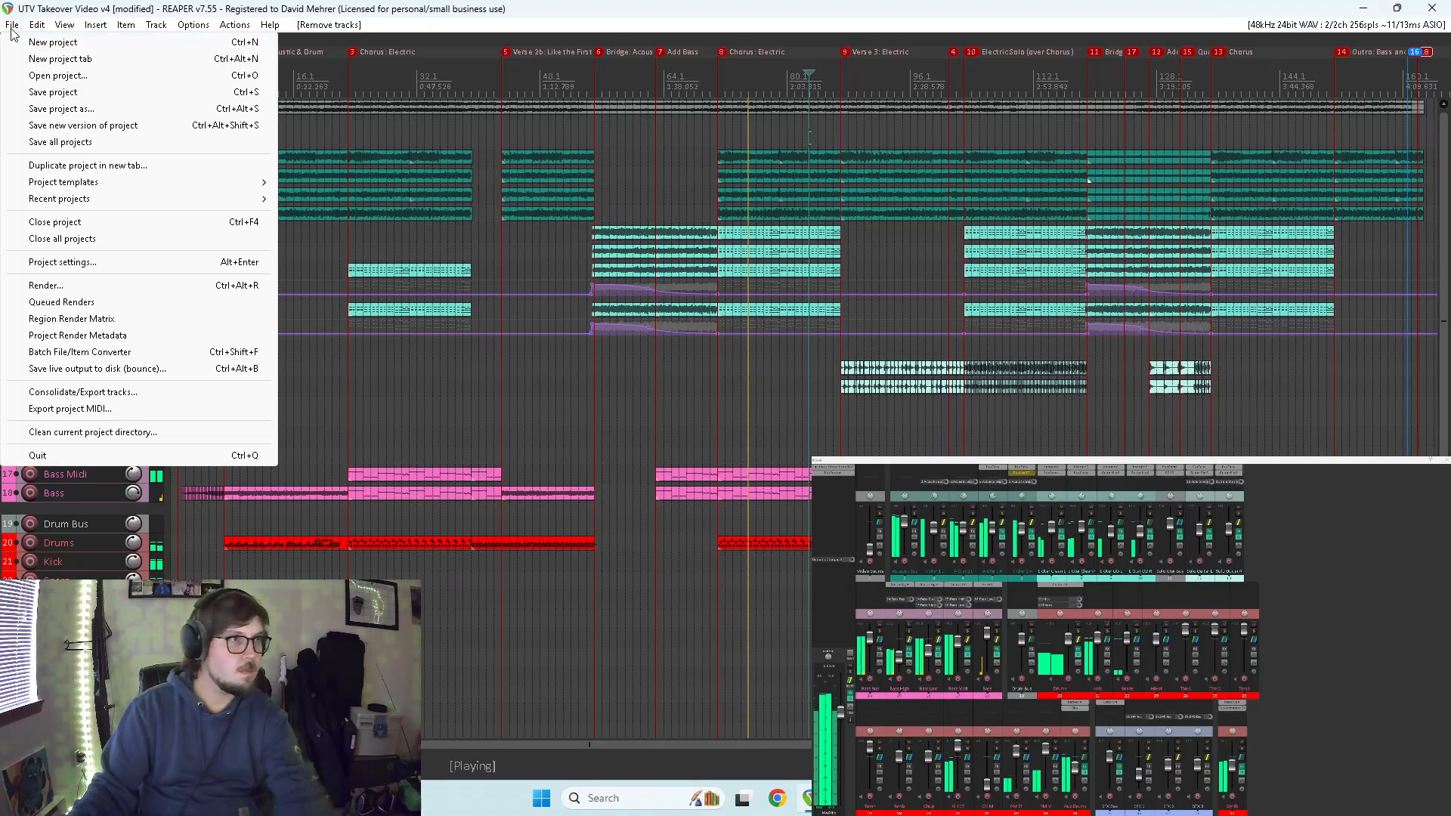
pyautogui.click(99, 111)
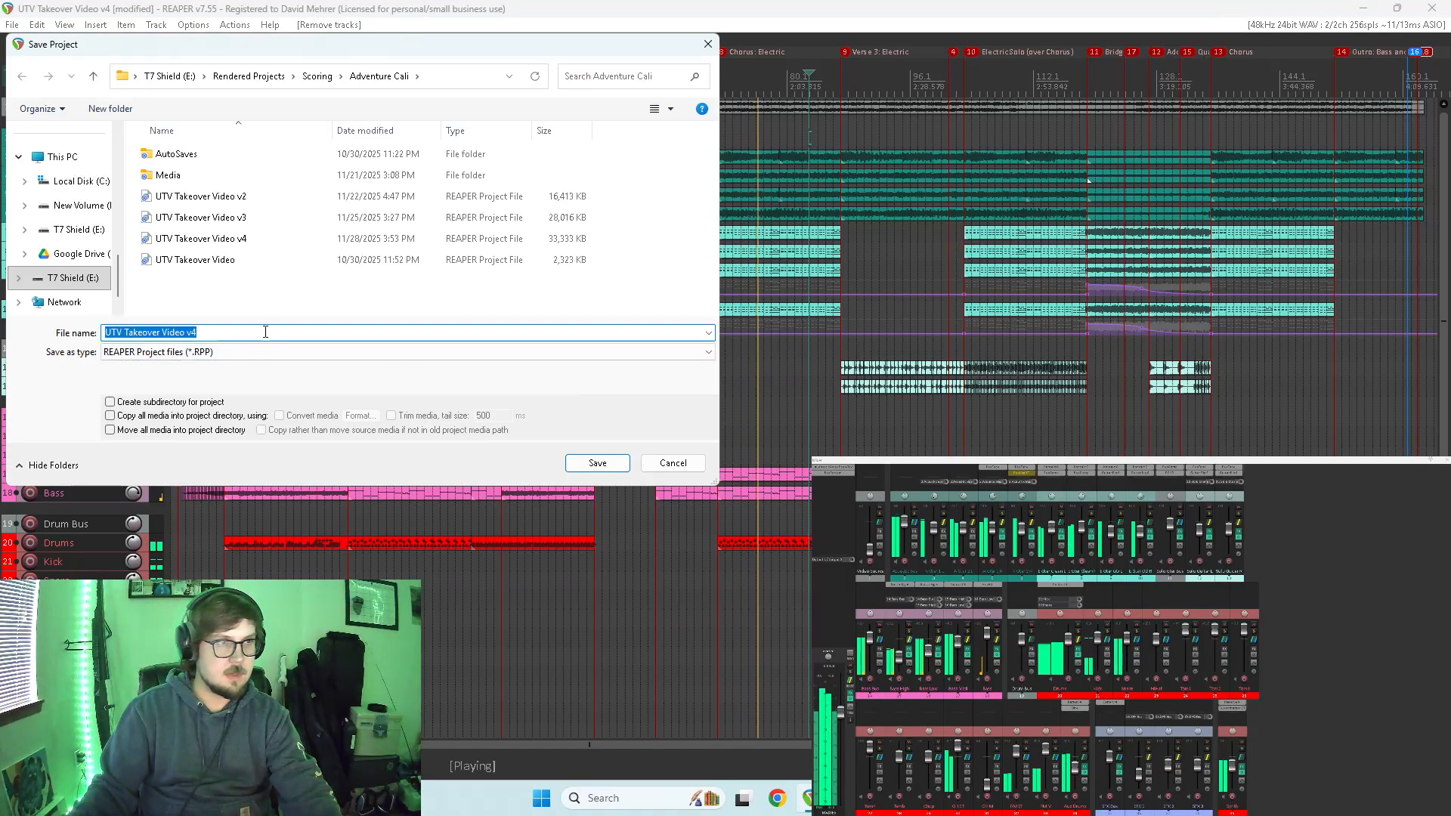
pyautogui.click(263, 331)
pyautogui.press('BackSpace')
pyautogui.write('5')
pyautogui.press('Return')
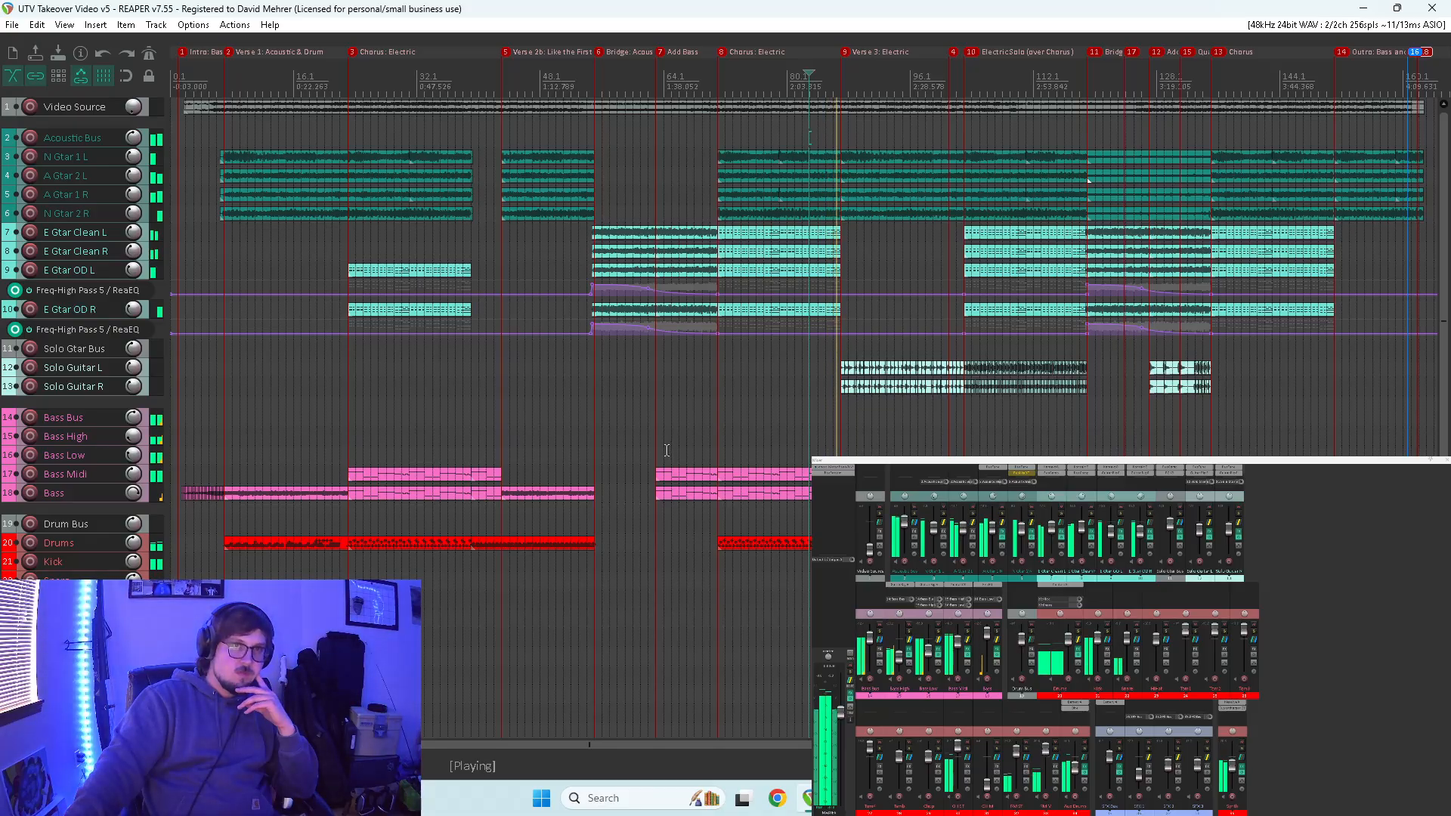
# - Adjust the Solo Gtar Bus volume in the mixer while the Verse 3 solo section plays
pyautogui.moveTo(585, 744); pyautogui.dragTo(772, 745)
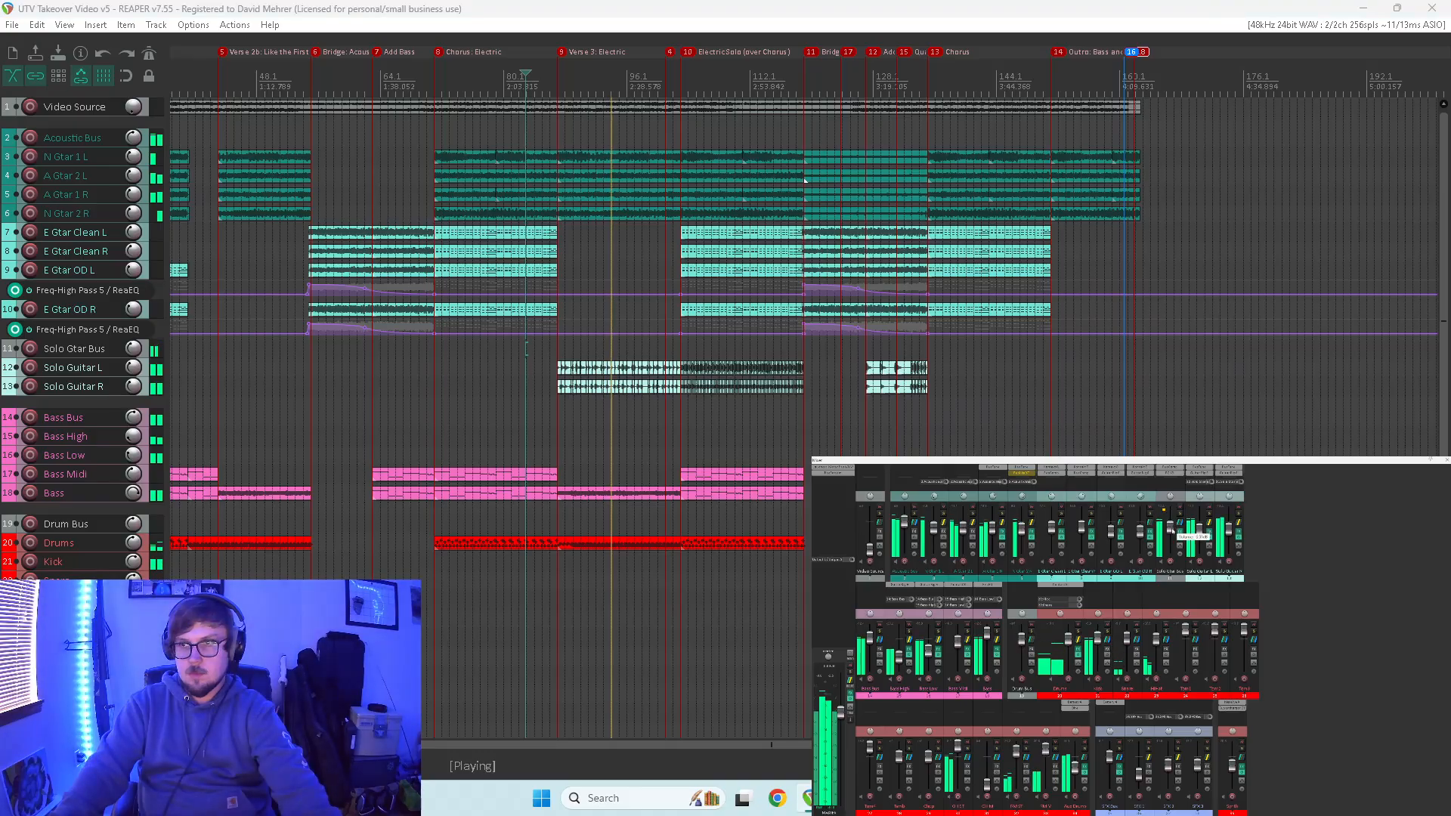
pyautogui.click(1173, 532)
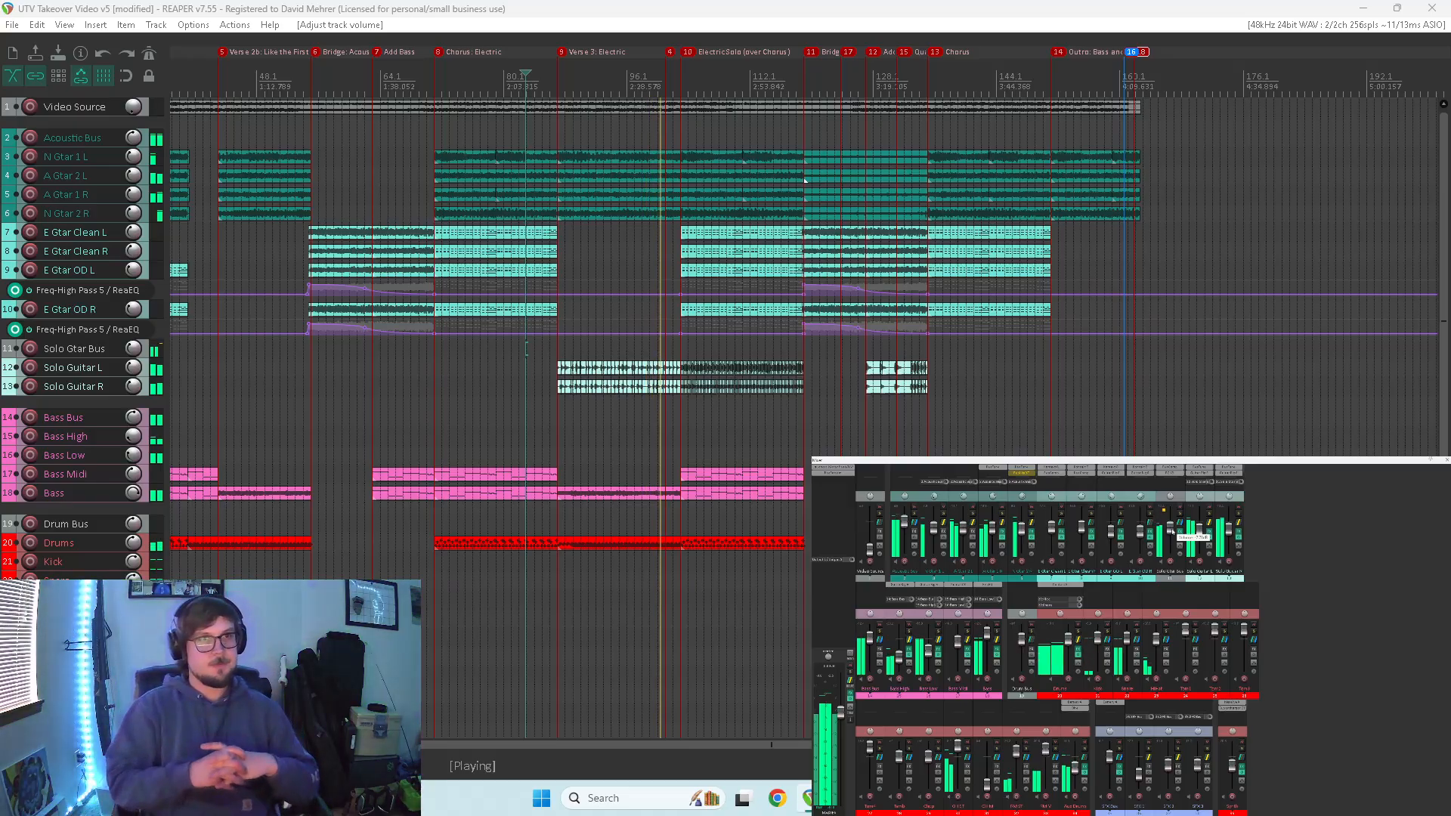
# - Move verse marker 4 from just before the electric solo back to the end of the first electric chorus
pyautogui.scroll(3, 1029, 195)
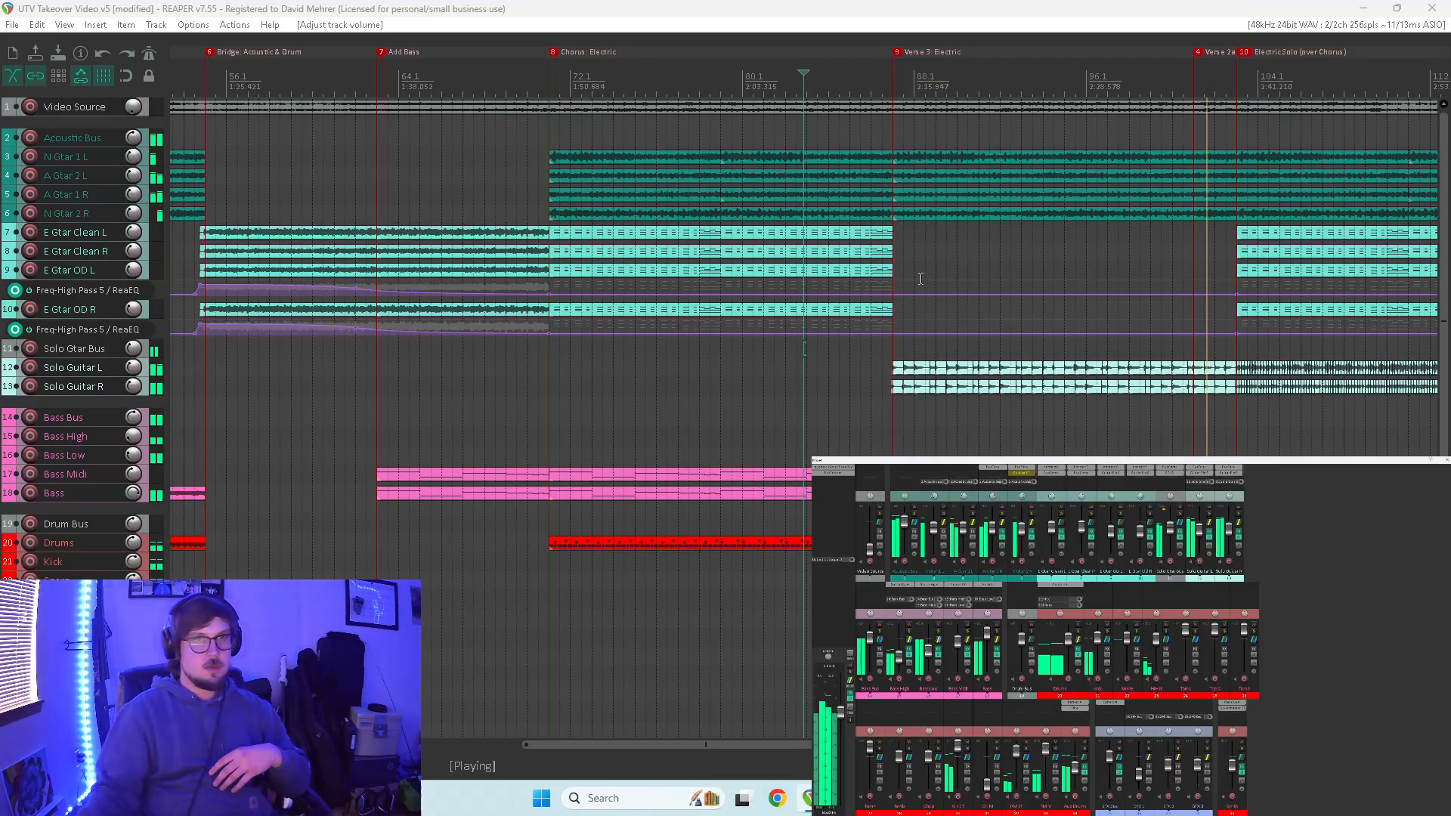
pyautogui.scroll(-4, 1168, 125)
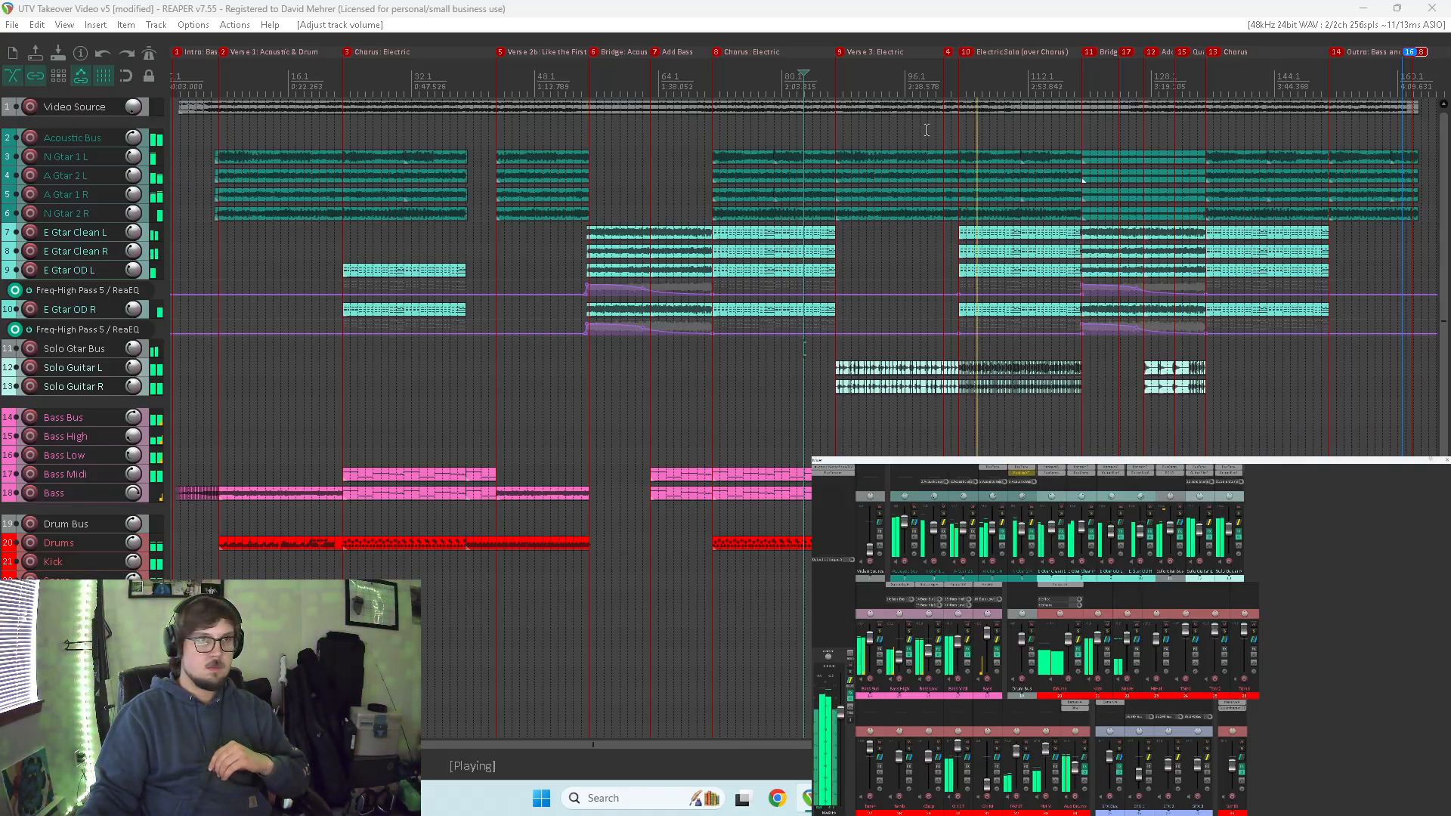
pyautogui.moveTo(949, 52); pyautogui.dragTo(473, 52)
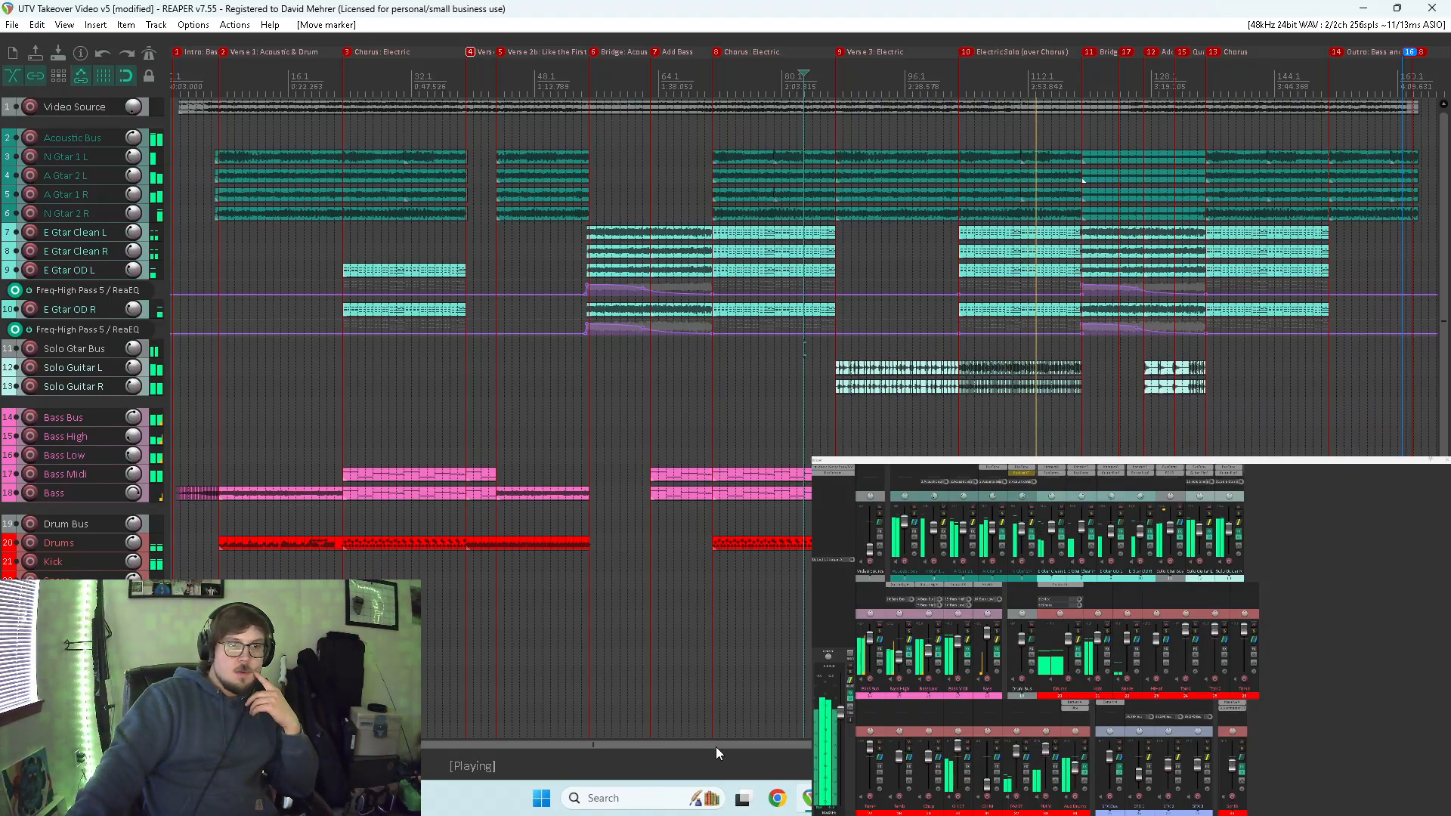
# - Raise the Solo Gtar Bus volume slightly in the mixer during the electric solo over the chorus
pyautogui.moveTo(715, 747); pyautogui.dragTo(783, 746)
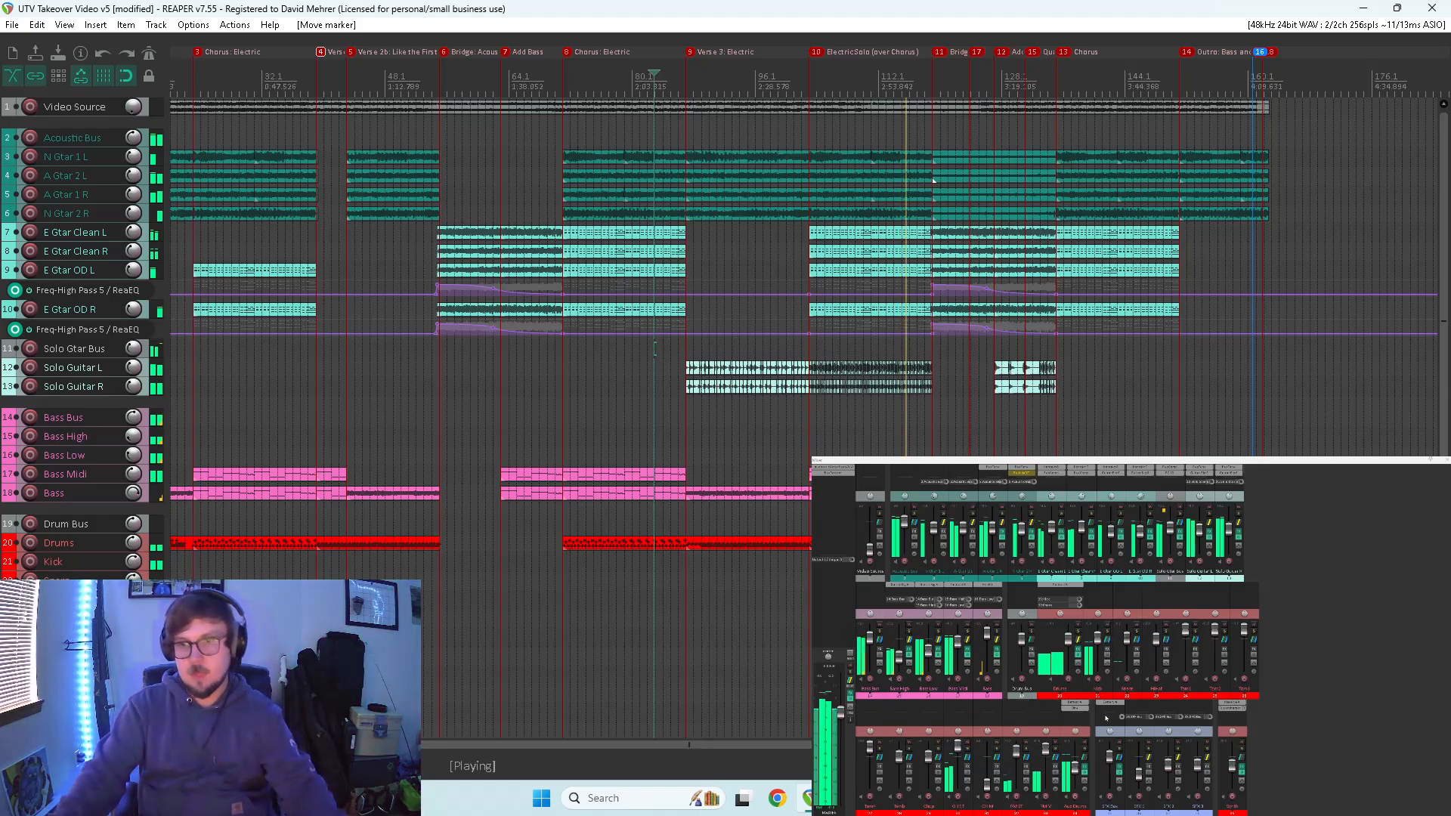
pyautogui.moveTo(1171, 535); pyautogui.dragTo(1170, 533)
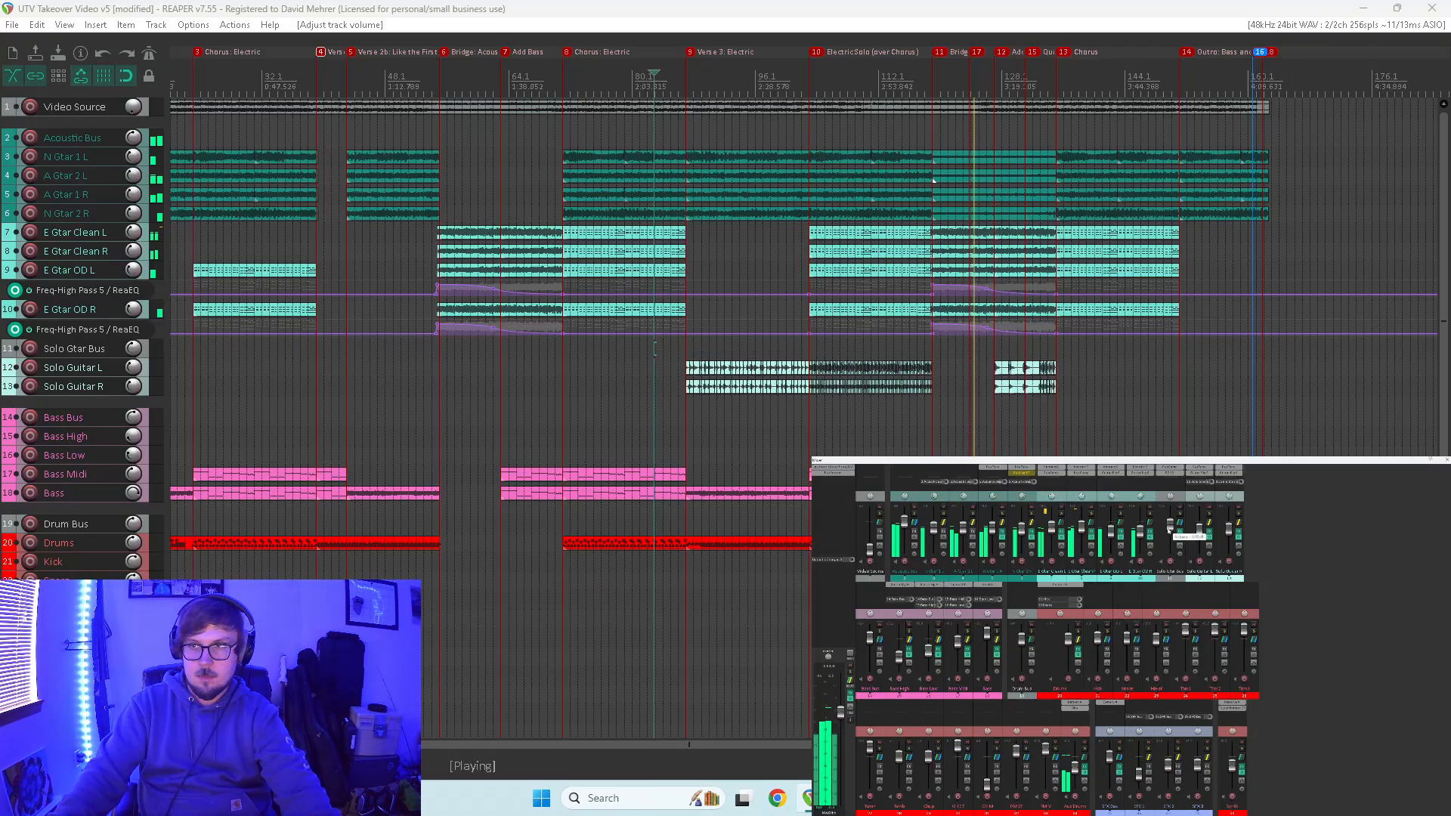
# - Stop playback and insert a new track named E Gtar Bus directly above E Gtar Clean L
pyautogui.press('space')
pyautogui.click(1045, 502)
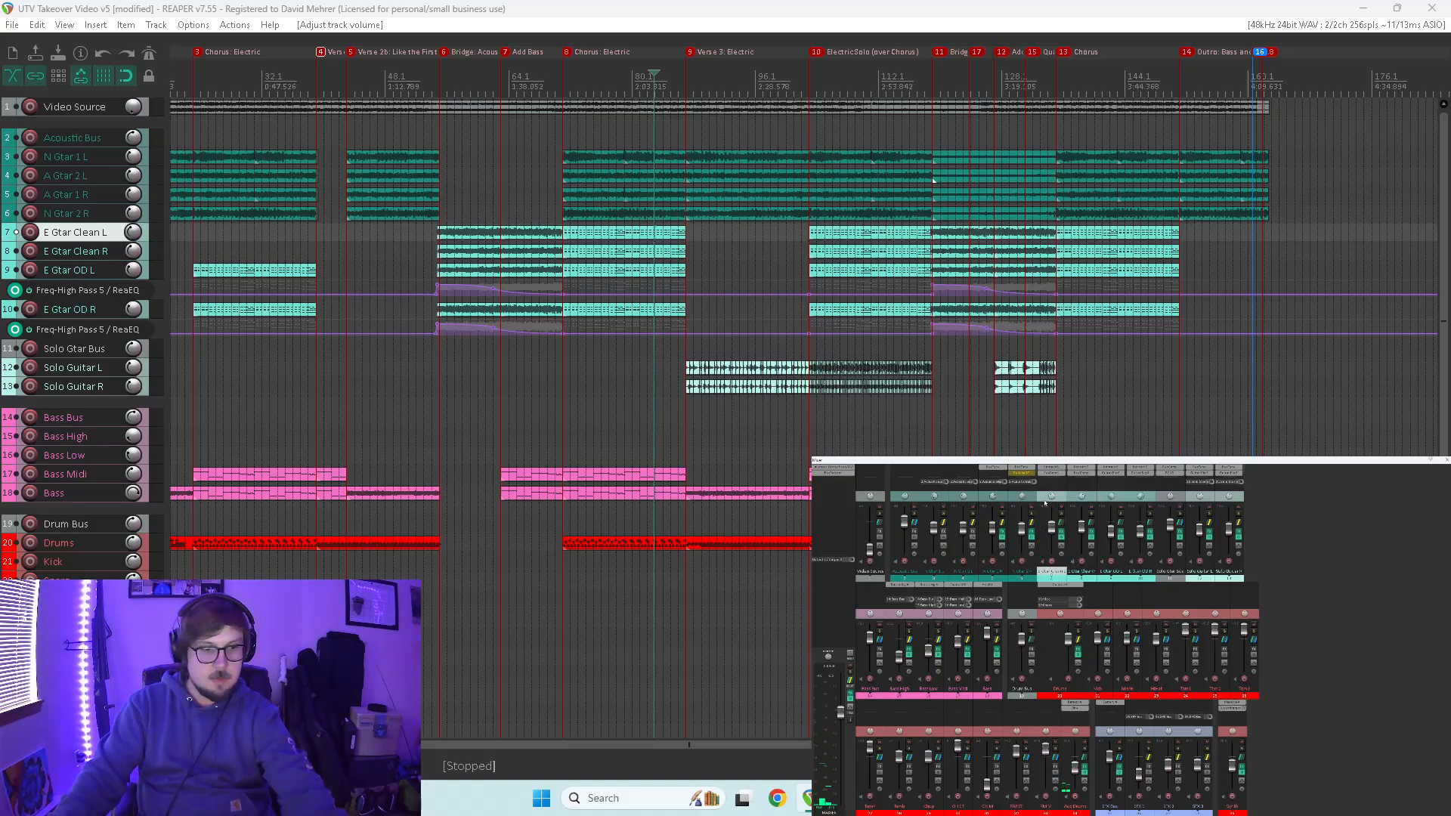
pyautogui.hotkey('ctrl', 't')
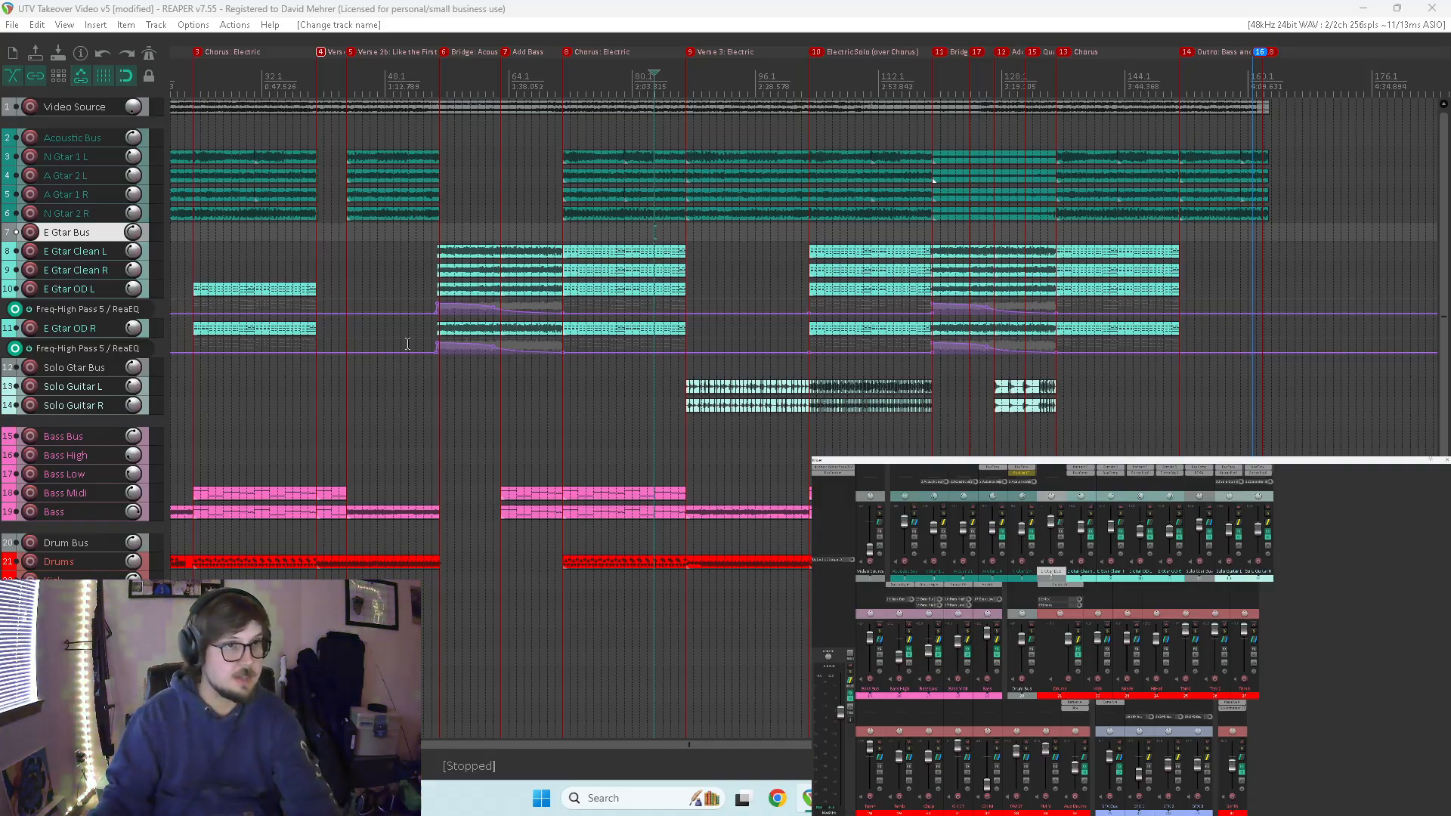
# - Play the song from the start of the bridge at marker 6 to listen to the electric guitars
pyautogui.scroll(-2, 630, 361)
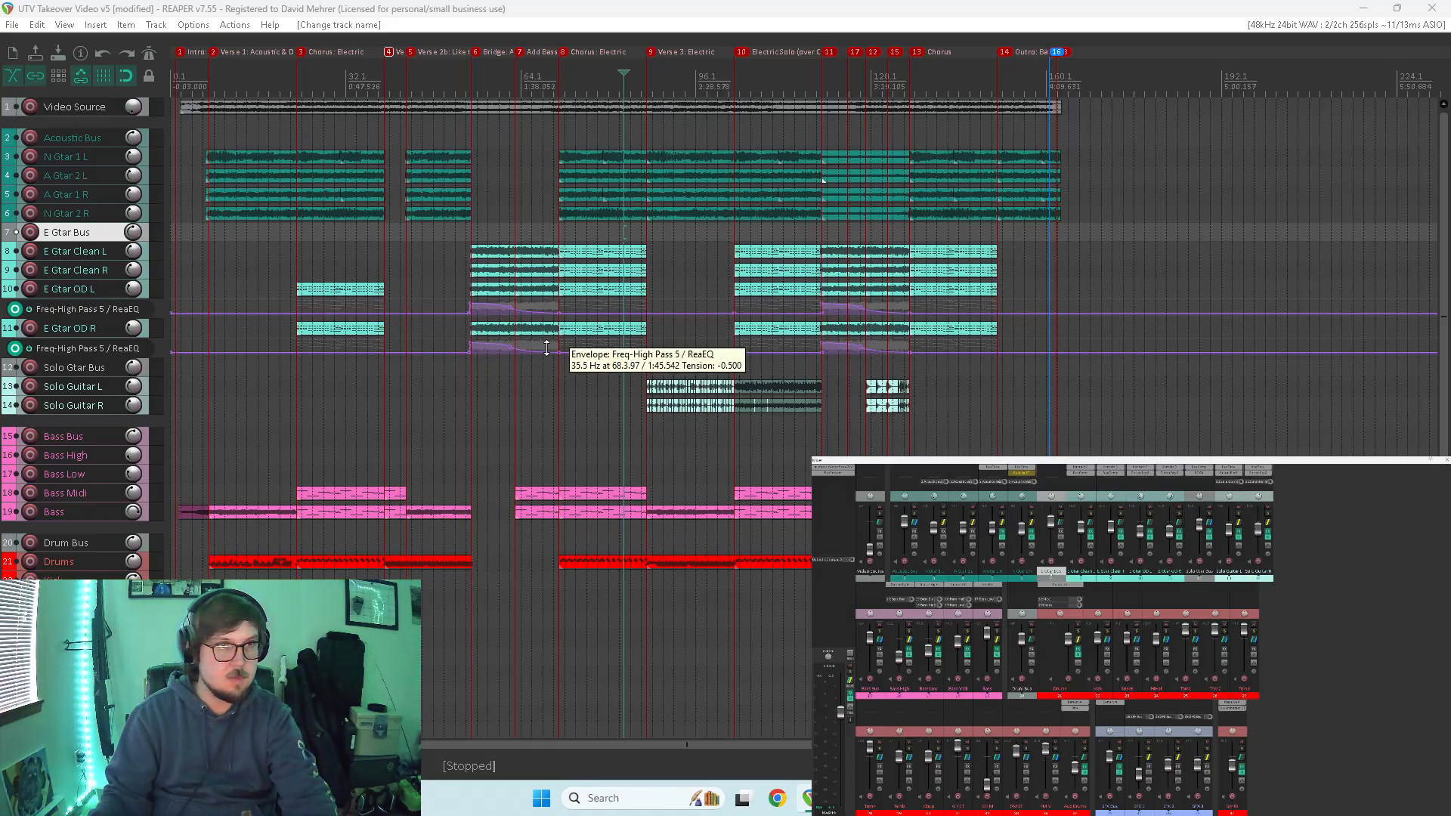
pyautogui.click(472, 223)
pyautogui.press('space')
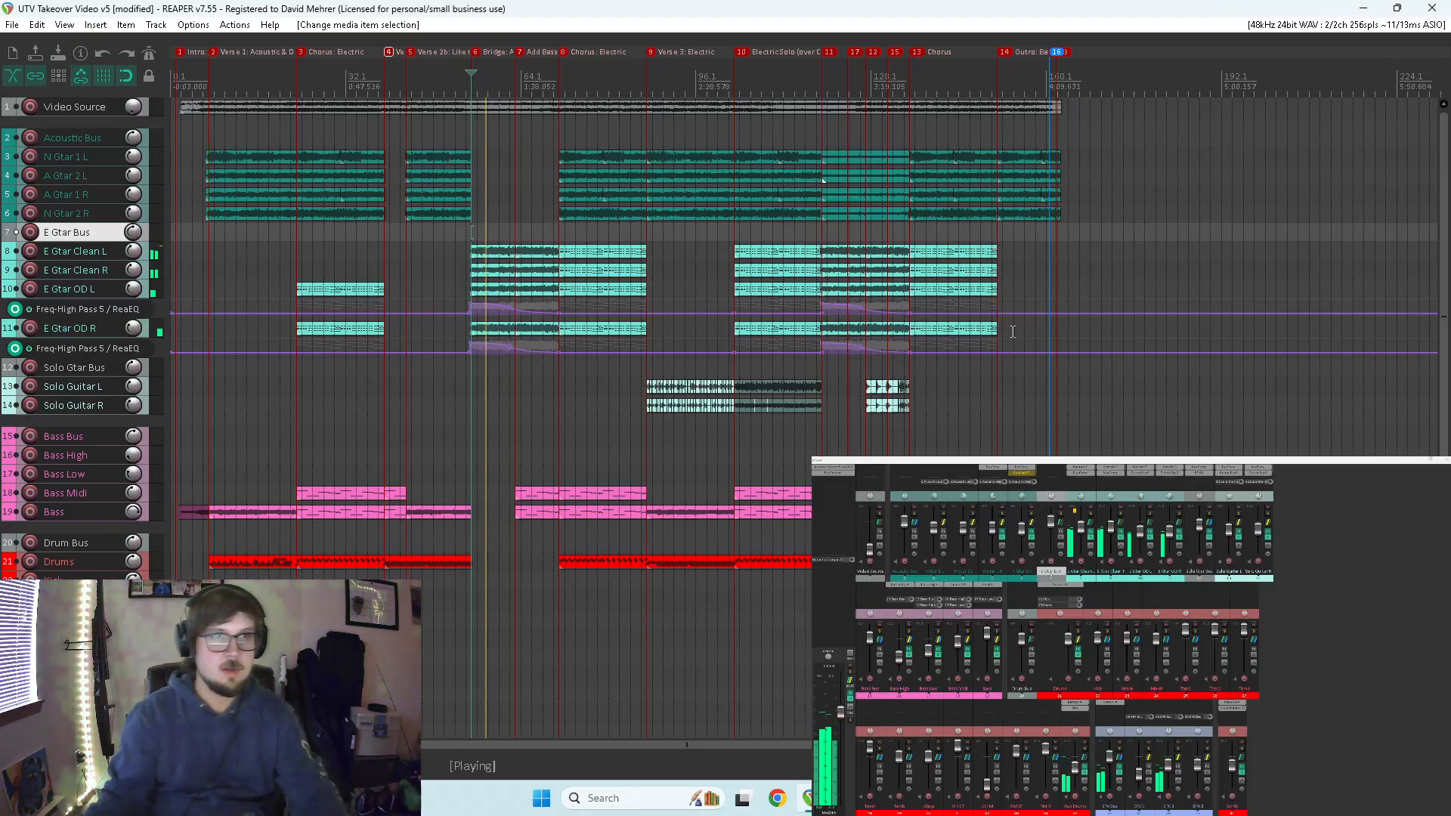
# - Stop playback and add receives from E Gtar Clean L, E Gtar Clean R, E Gtar OD L and E Gtar OD R to the E Gtar Bus
pyautogui.click(543, 227)
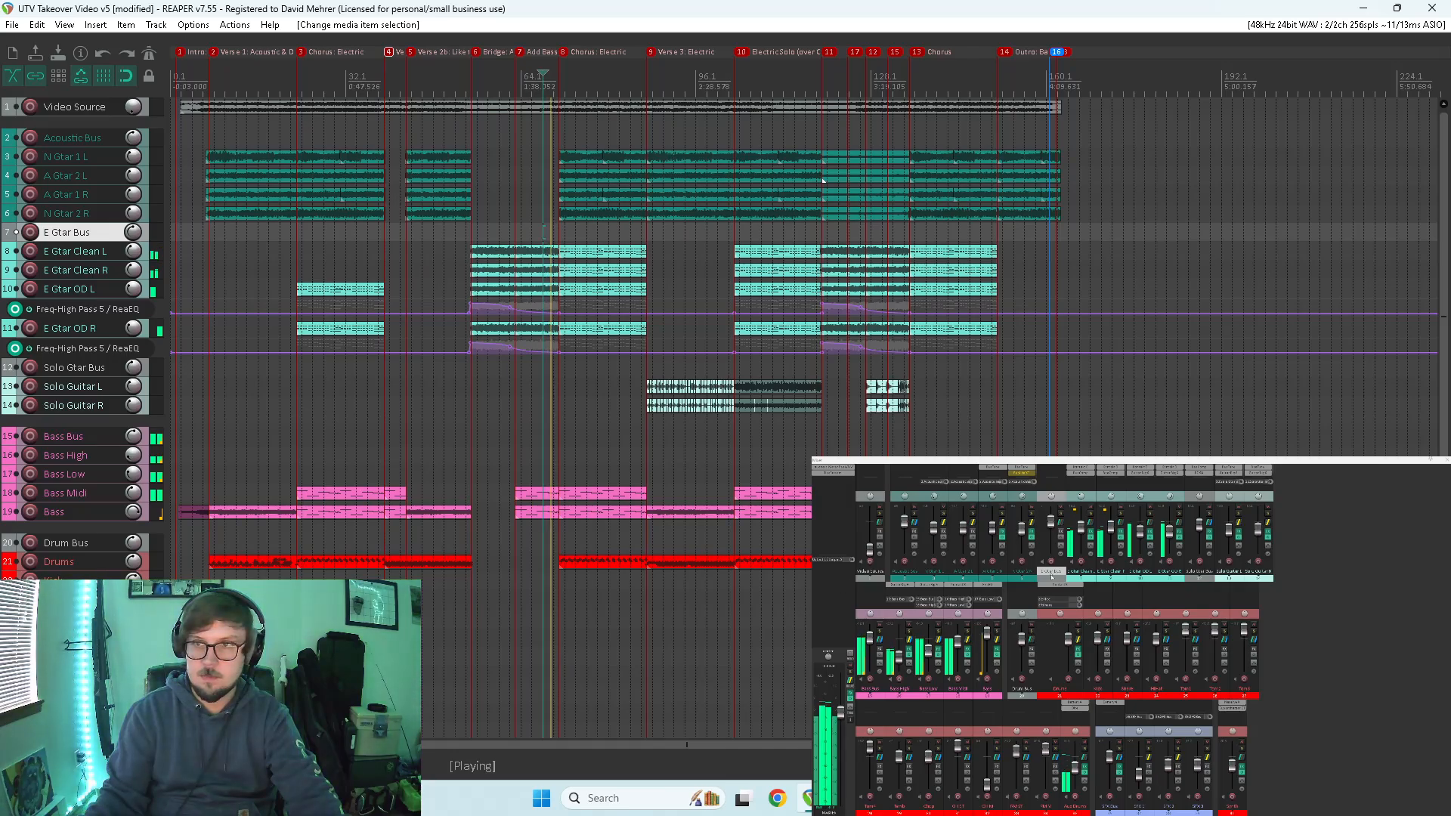
pyautogui.press('space')
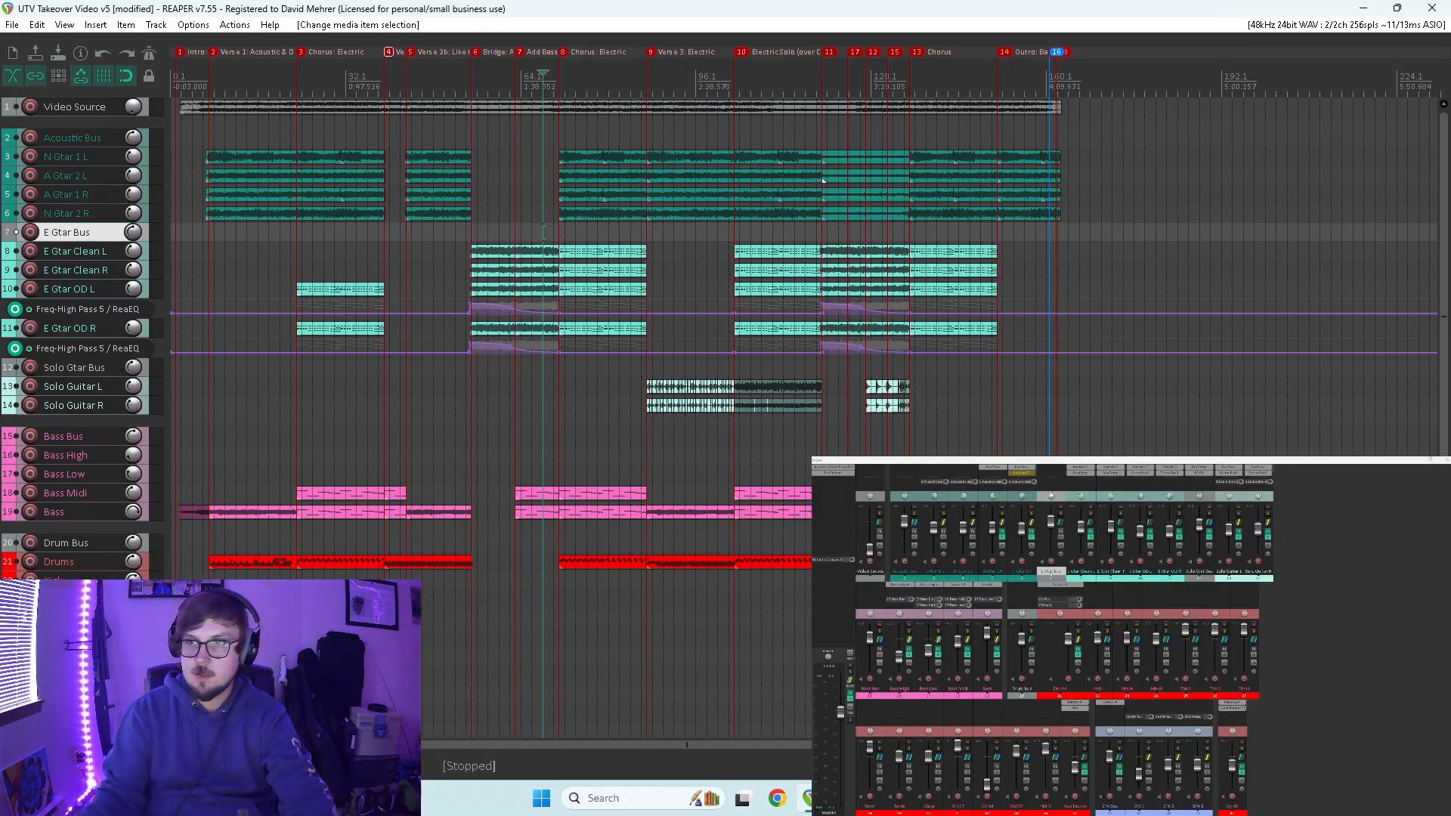
pyautogui.click(1054, 505)
pyautogui.click(1215, 567)
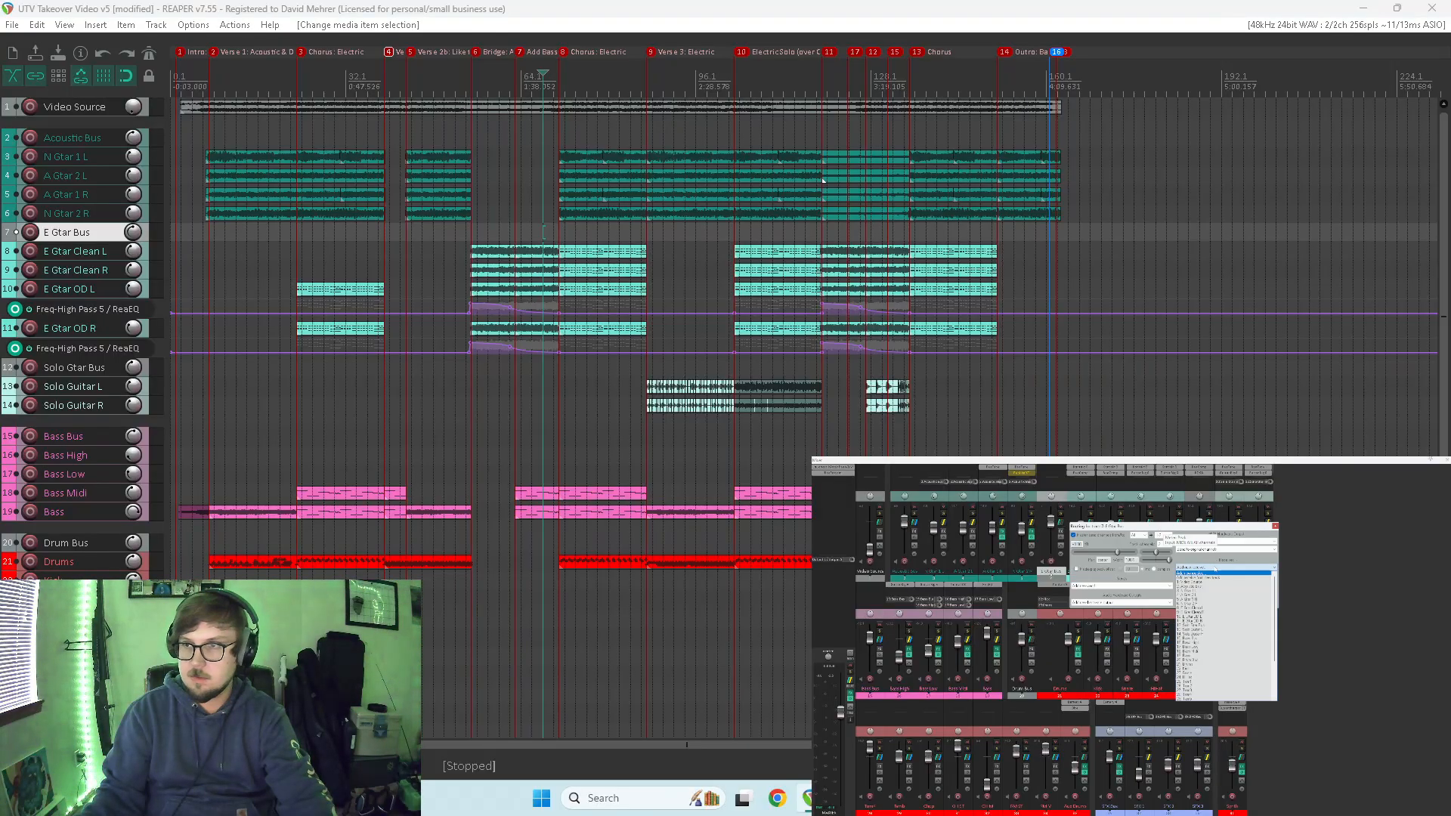
pyautogui.click(1208, 609)
pyautogui.click(1216, 567)
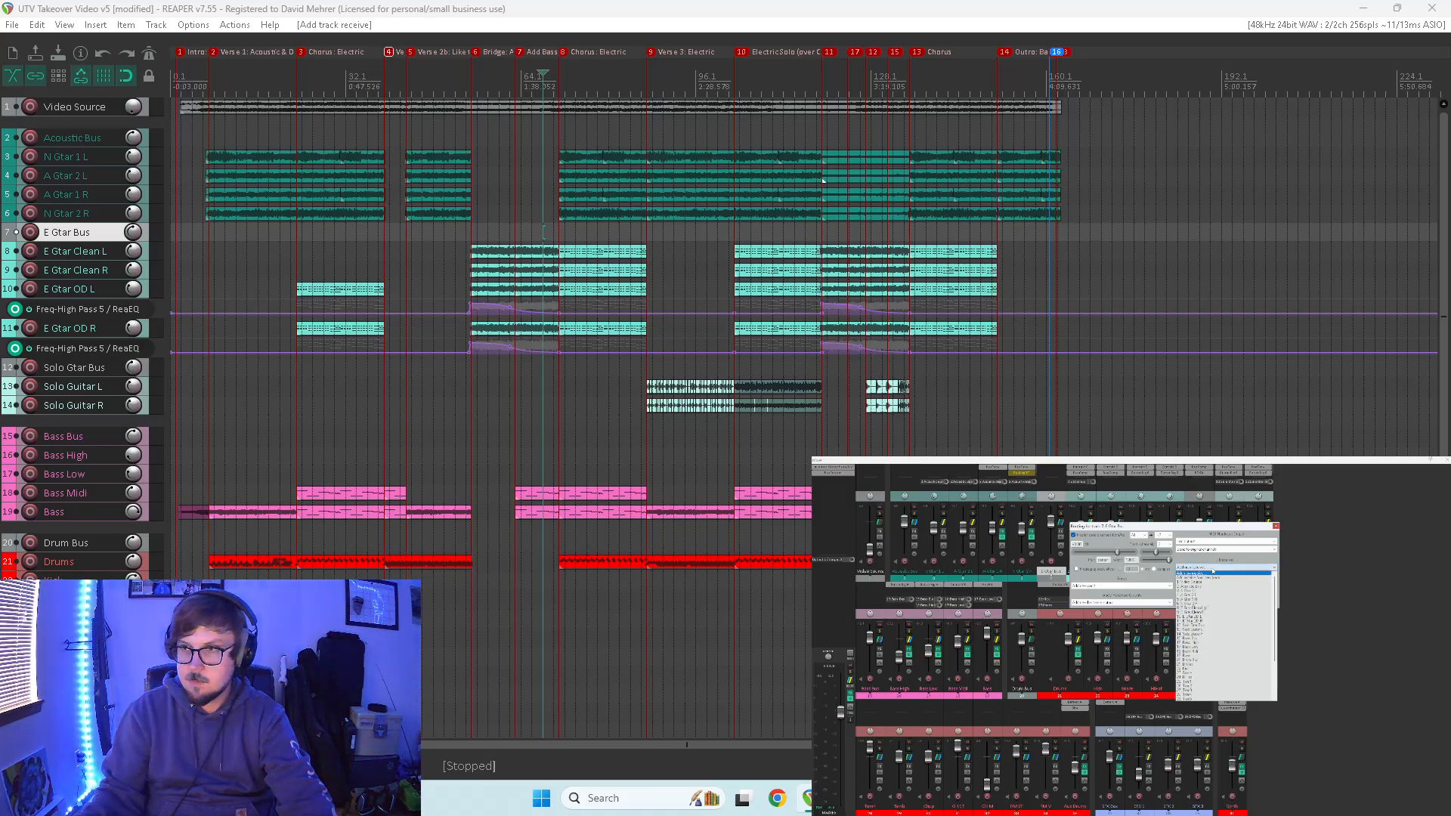
pyautogui.click(1218, 617)
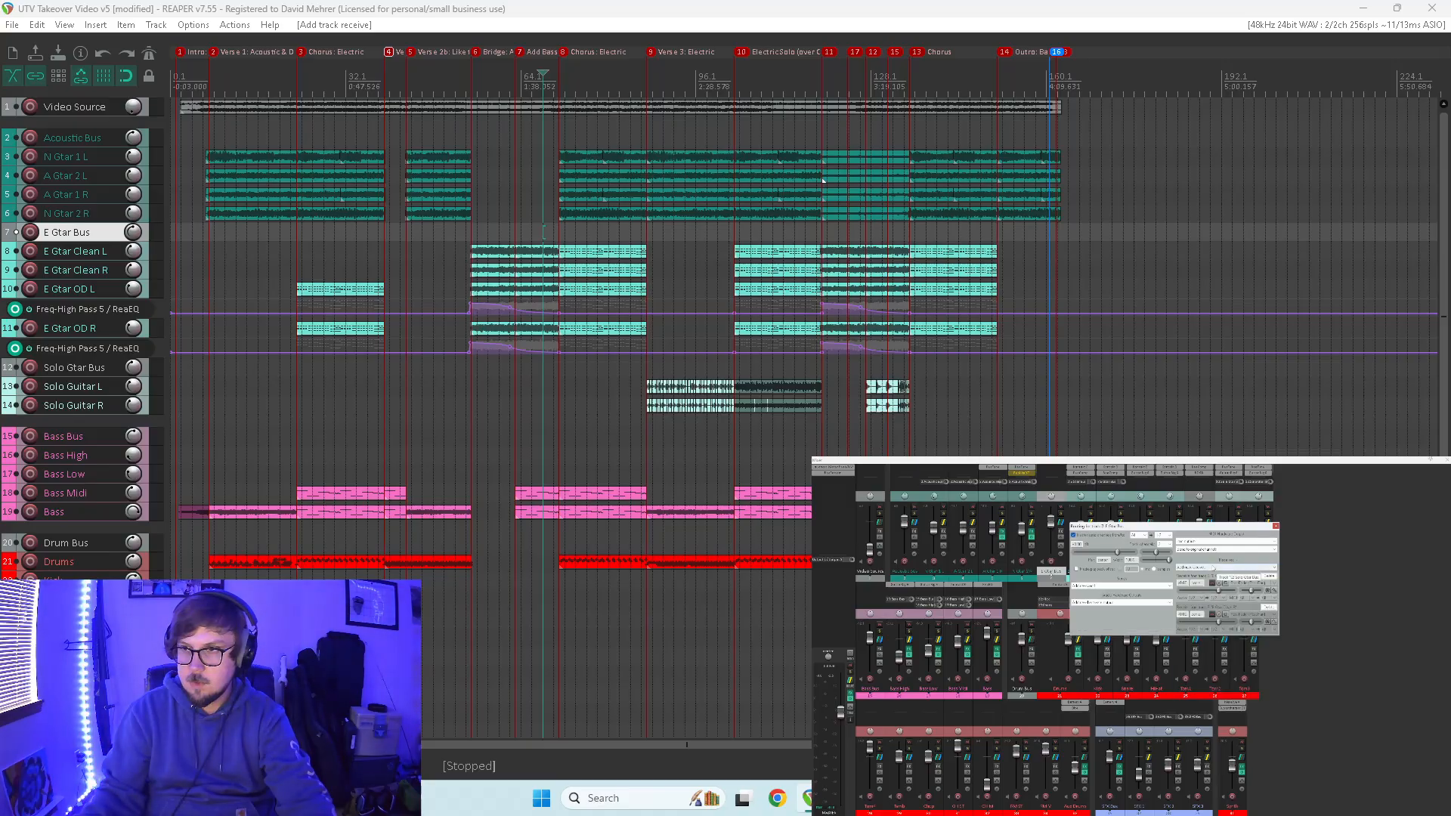
pyautogui.click(1215, 566)
pyautogui.click(1207, 619)
pyautogui.click(1215, 567)
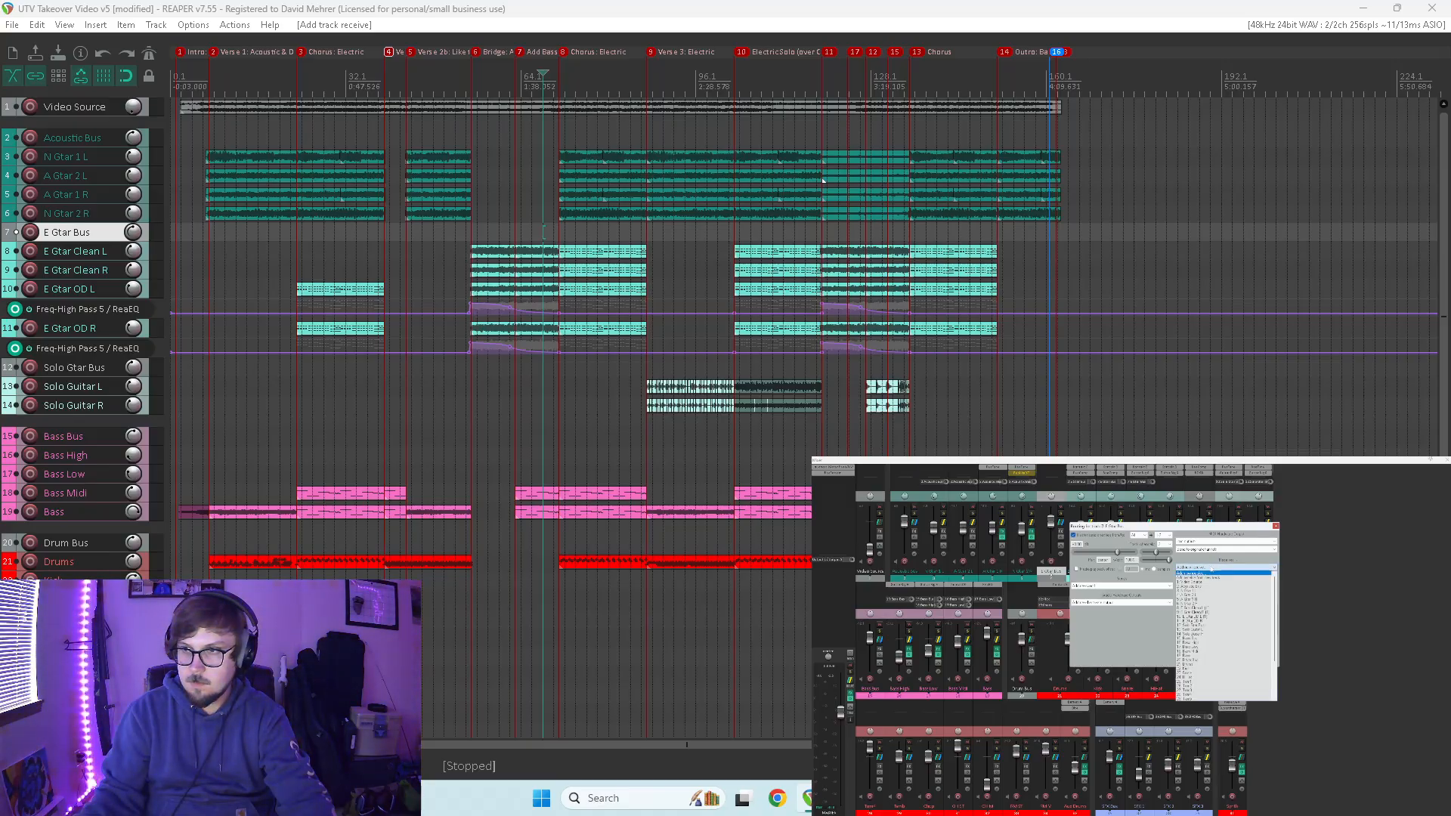
pyautogui.click(1214, 622)
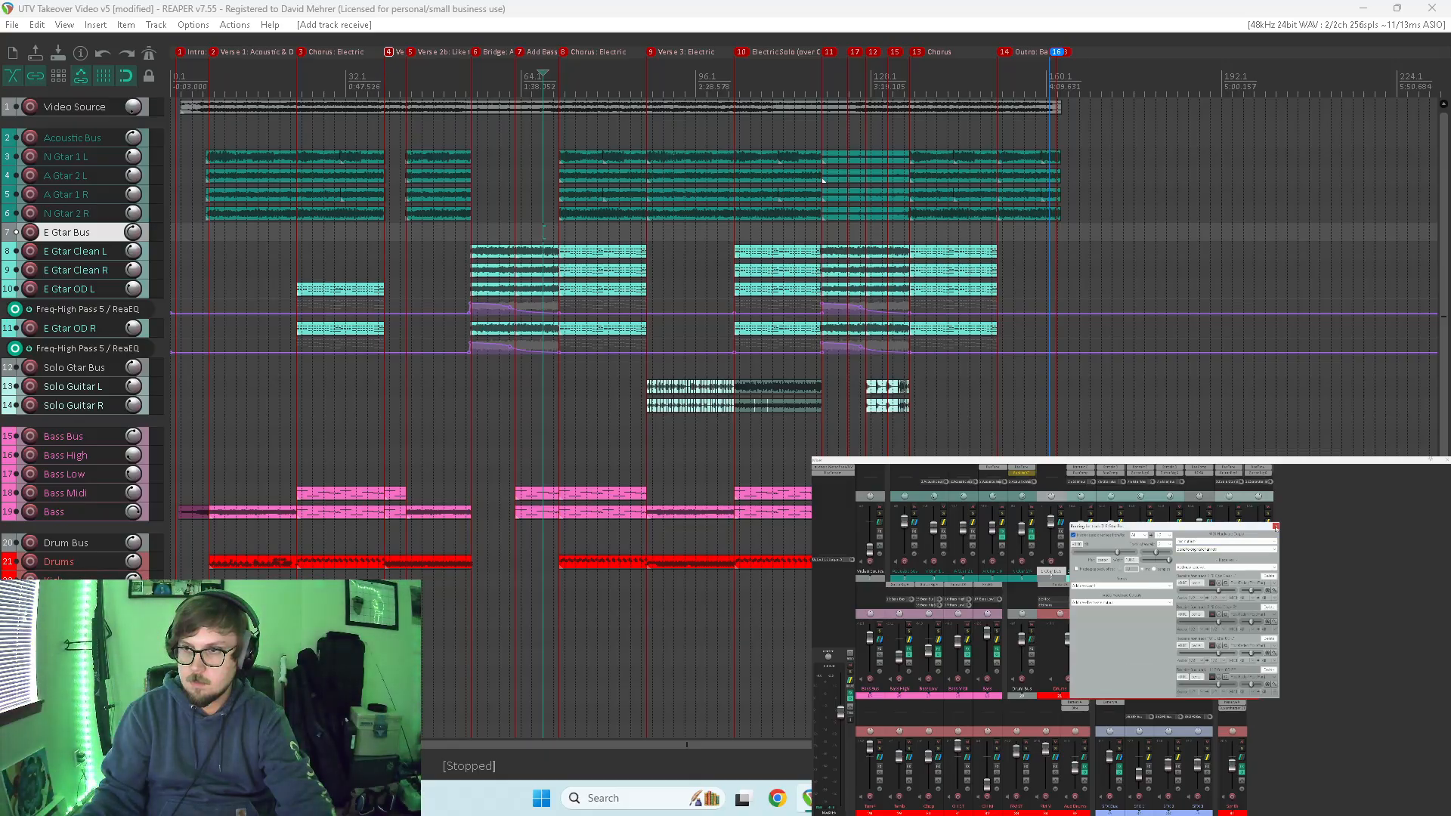
pyautogui.click(1276, 527)
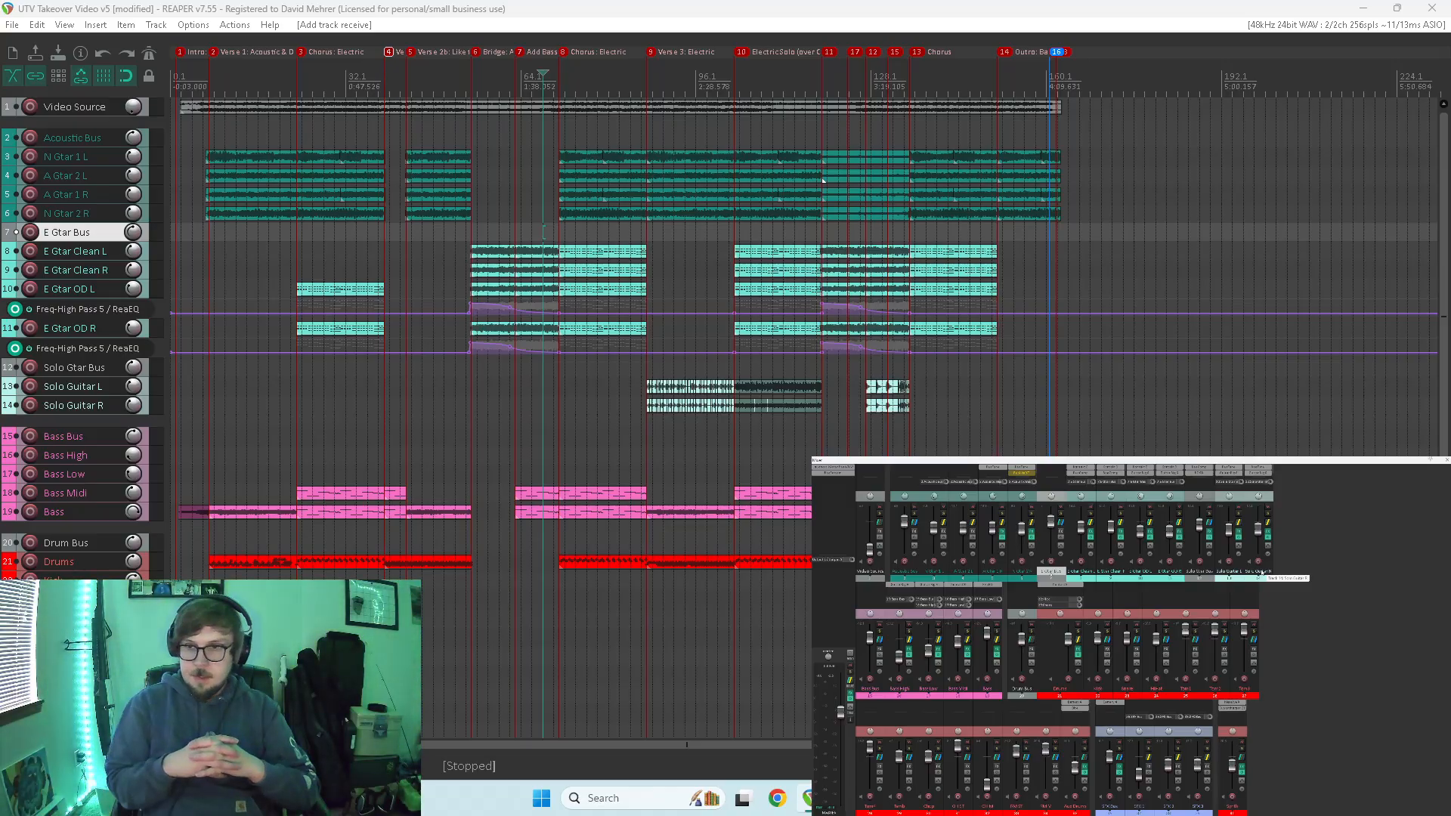
# - Store the E Gtar Clean L track's turquoise colour (RGB 114, 228, 214) in the custom colours palette
pyautogui.click(1072, 578)
pyautogui.rightClick(1071, 578)
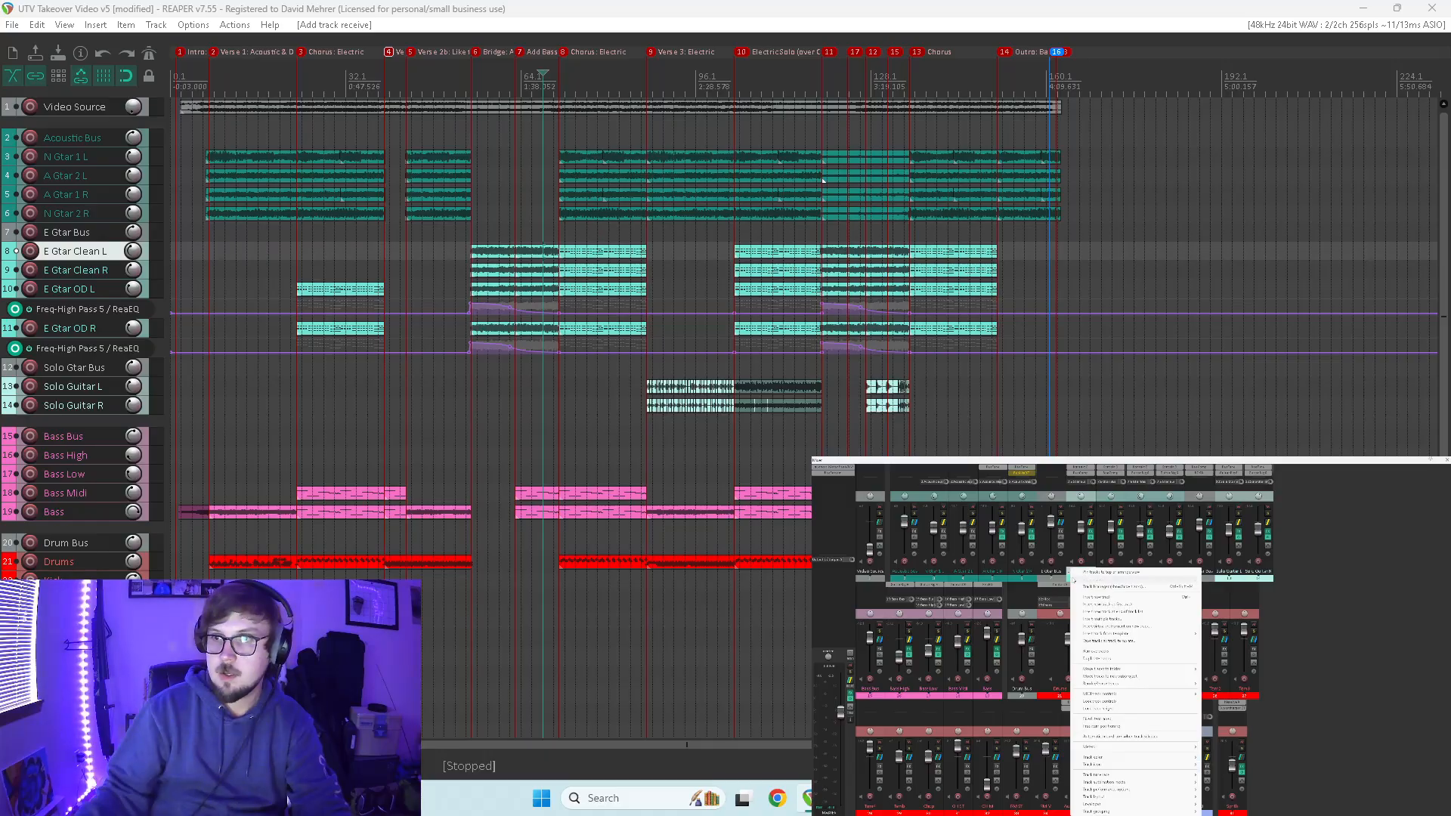
pyautogui.moveTo(1179, 757)
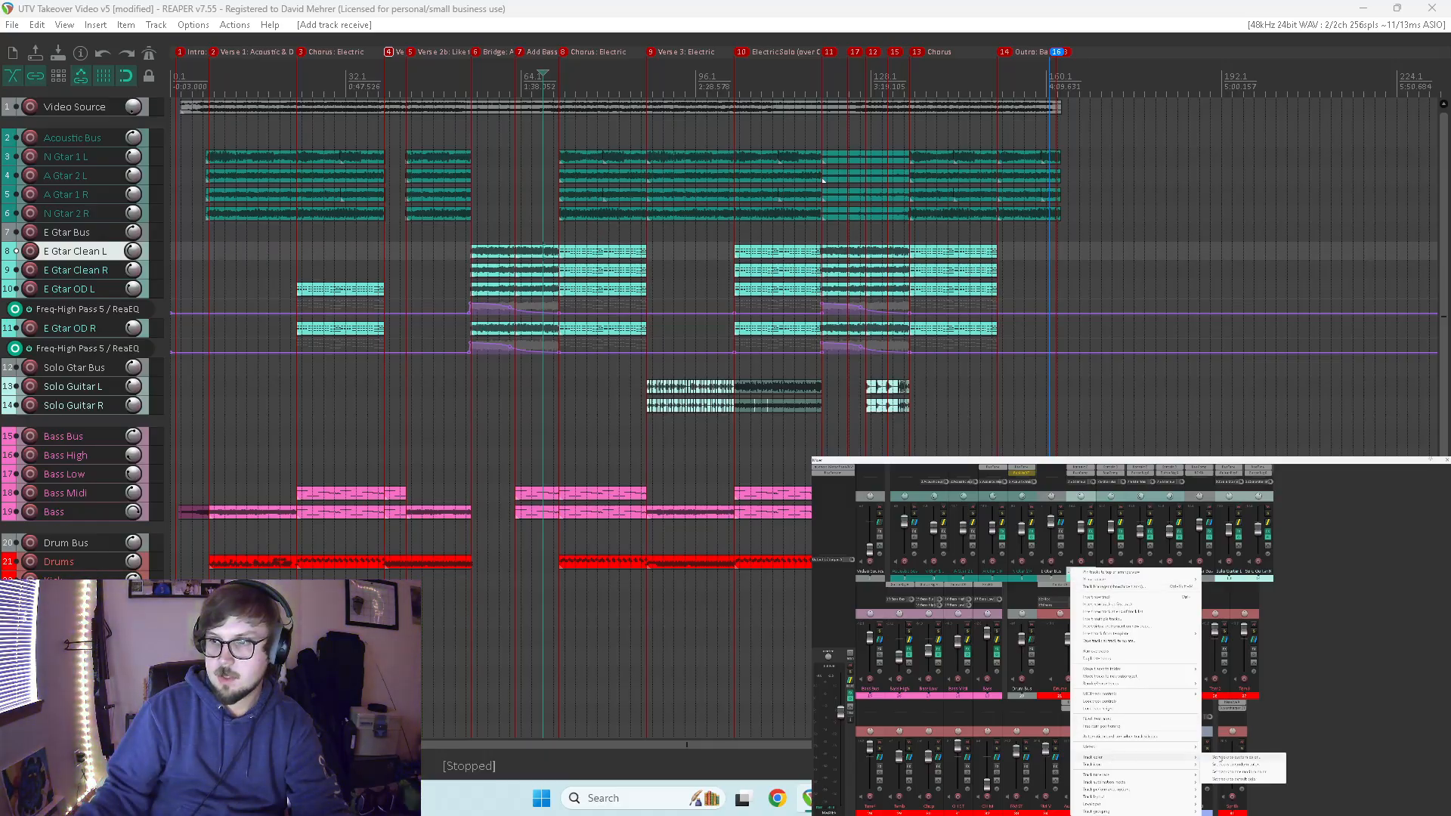
pyautogui.click(1232, 757)
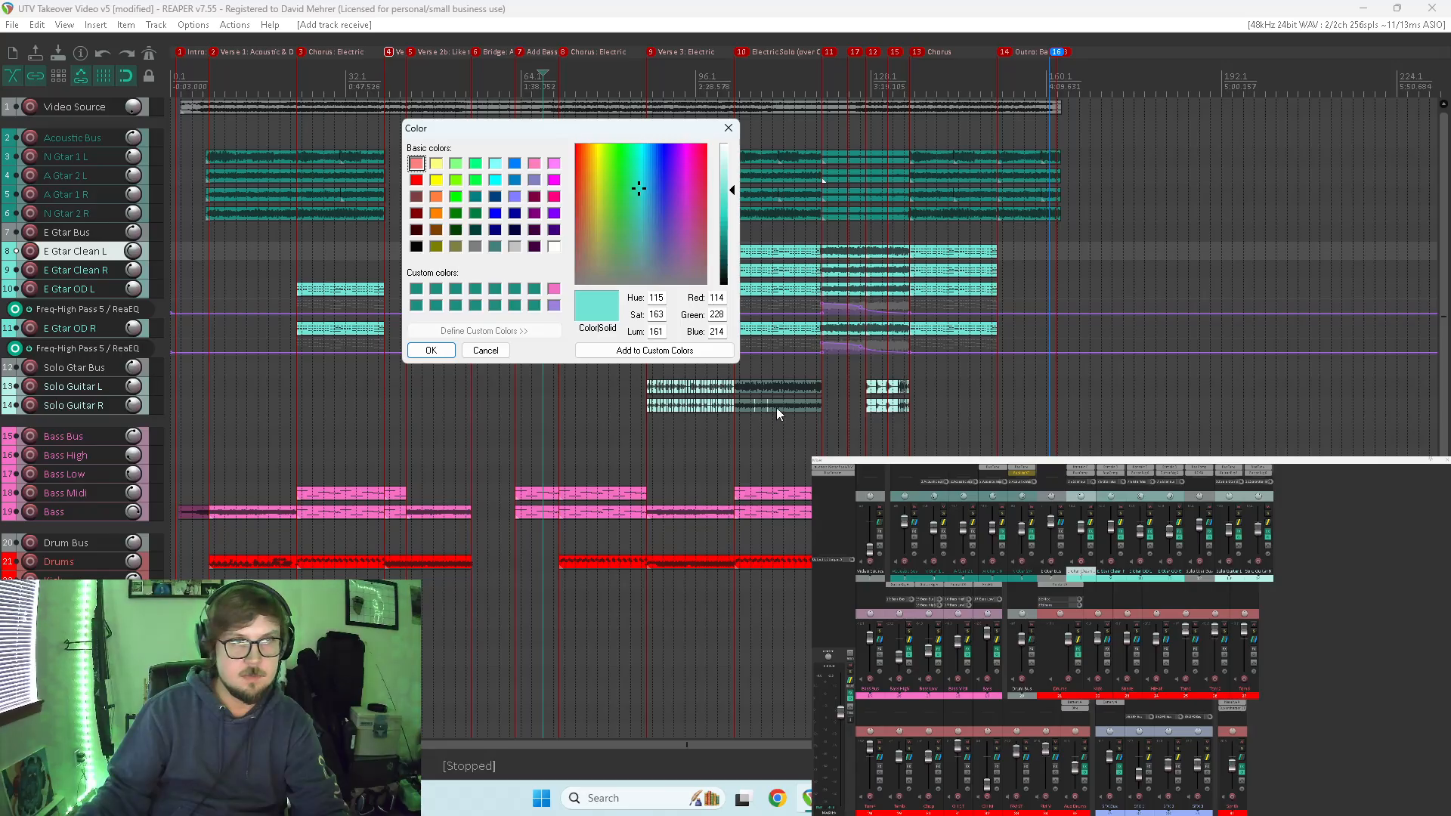
pyautogui.click(625, 352)
pyautogui.doubleClick(624, 351)
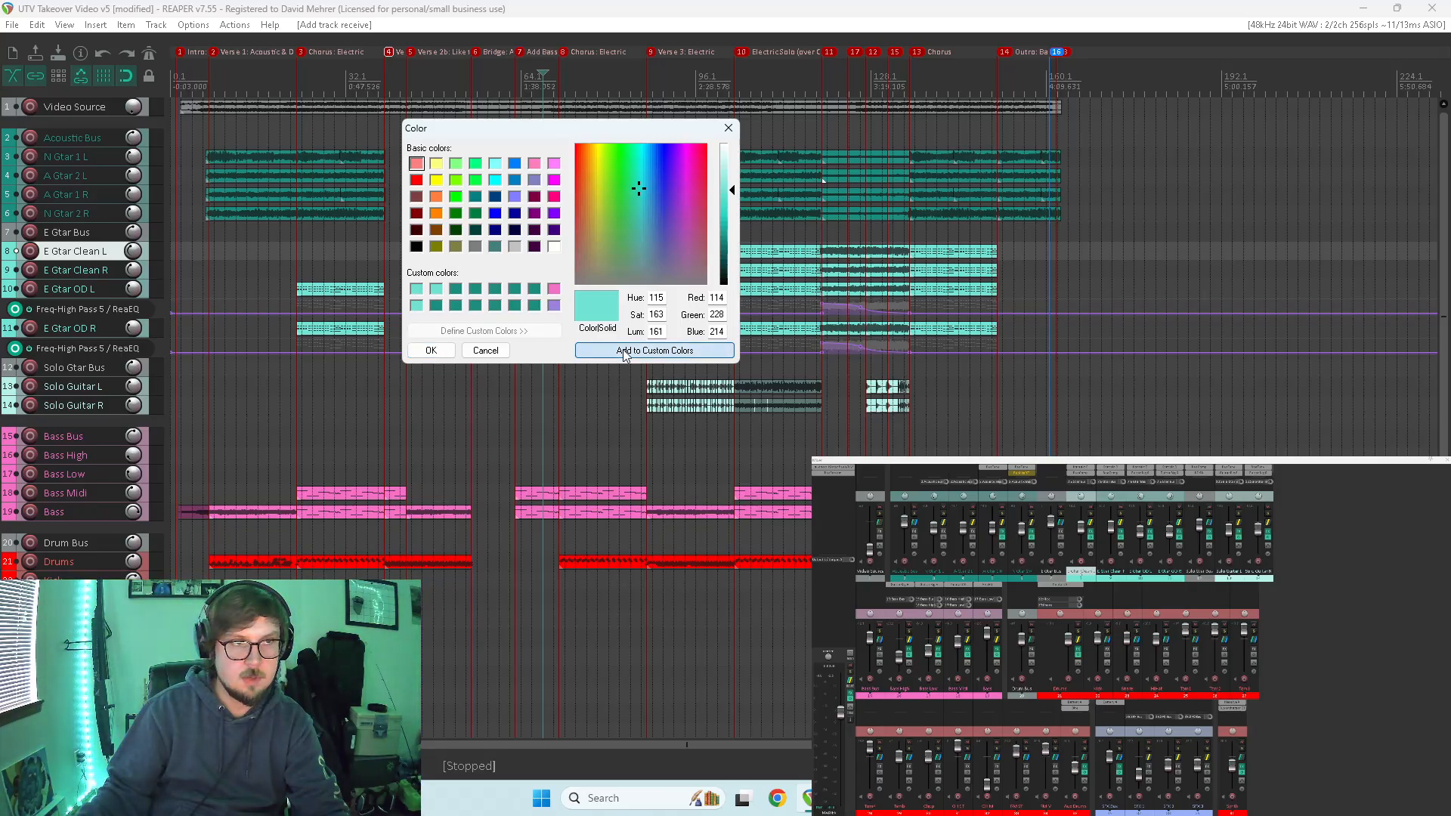
pyautogui.doubleClick(624, 351)
pyautogui.doubleClick(624, 352)
pyautogui.doubleClick(624, 352)
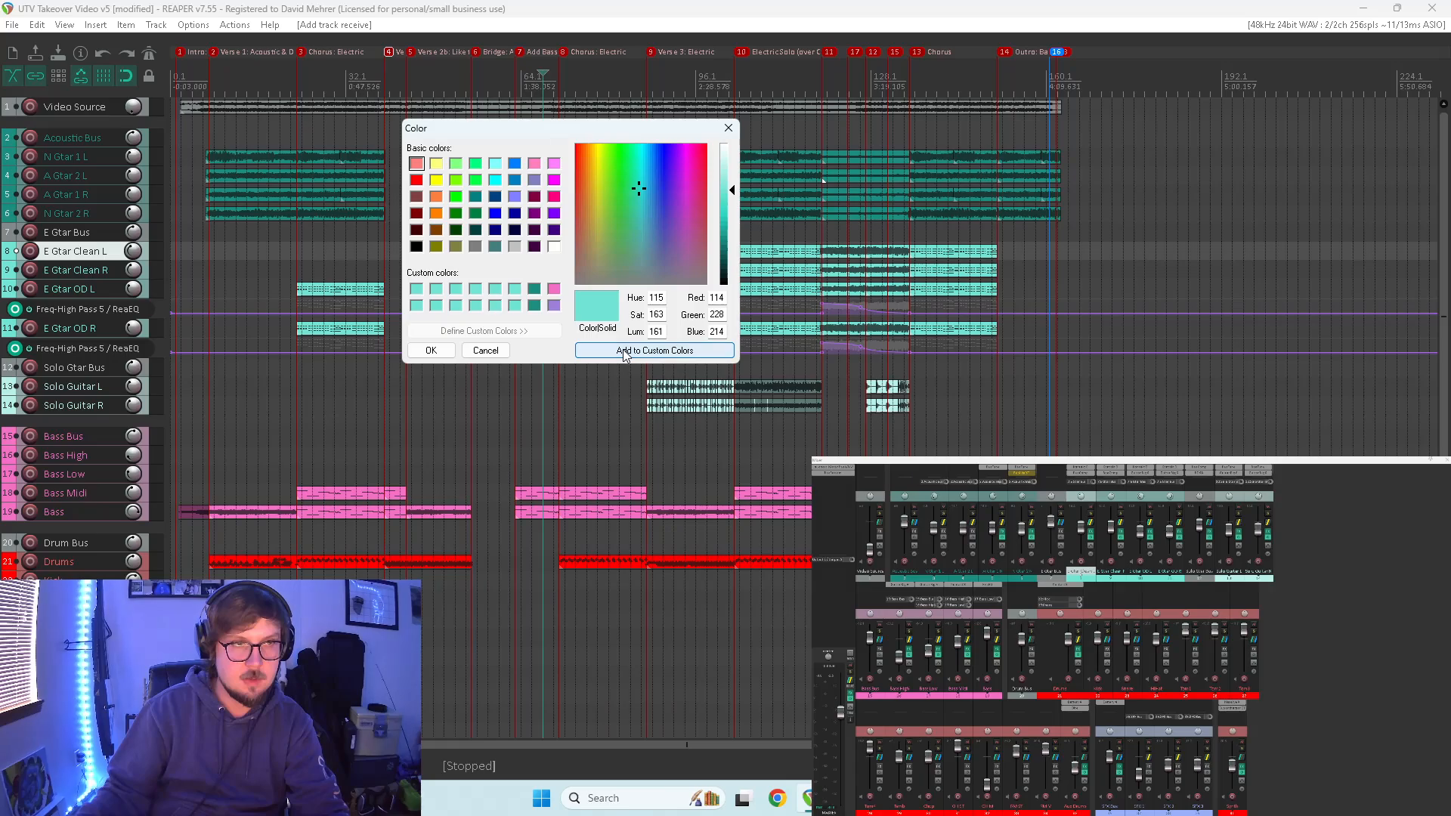
pyautogui.click(729, 128)
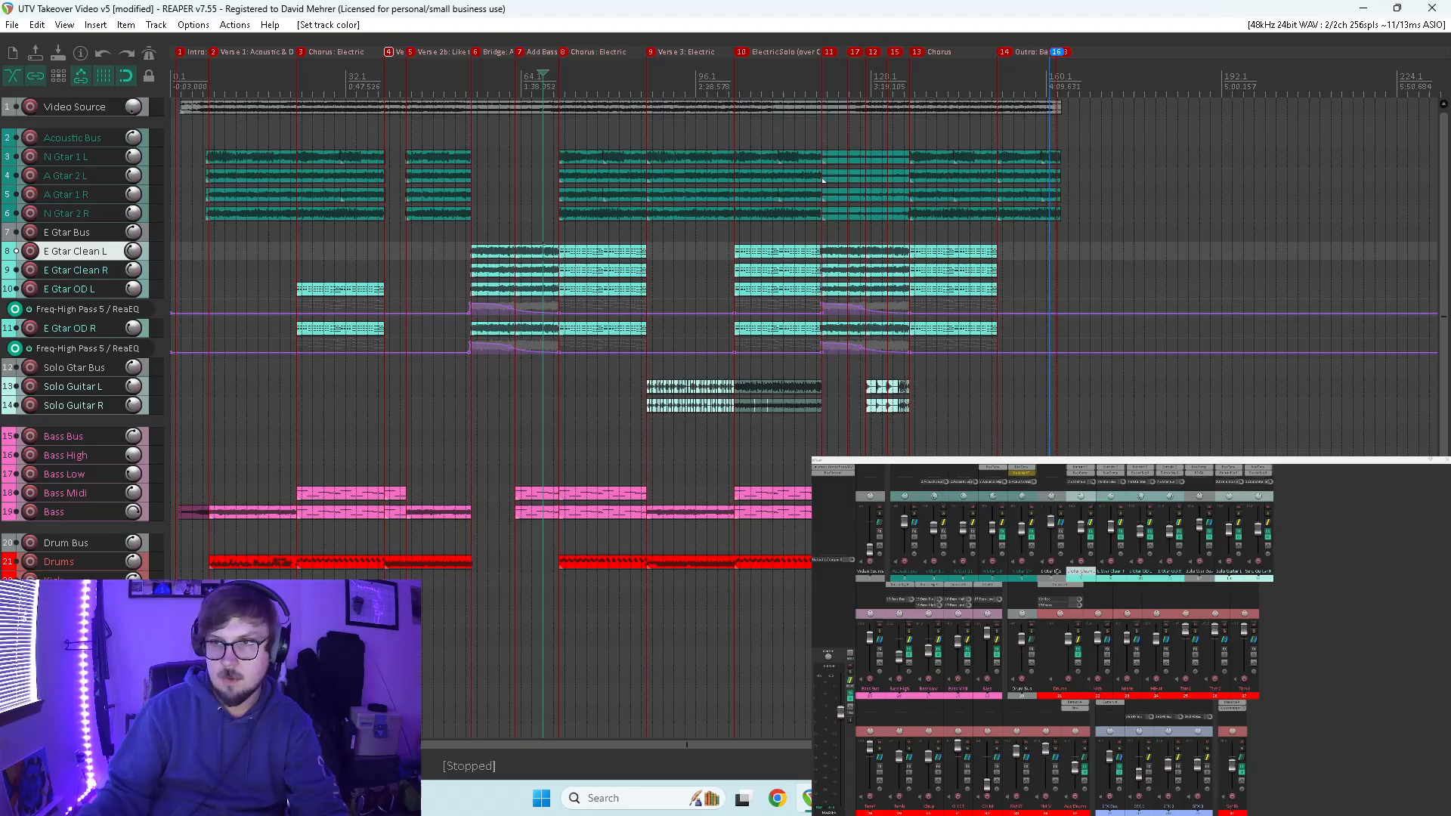
# - Colour the E Gtar Bus track with the stored custom turquoise (RGB 114, 228, 214)
pyautogui.click(1057, 572)
pyautogui.rightClick(1061, 567)
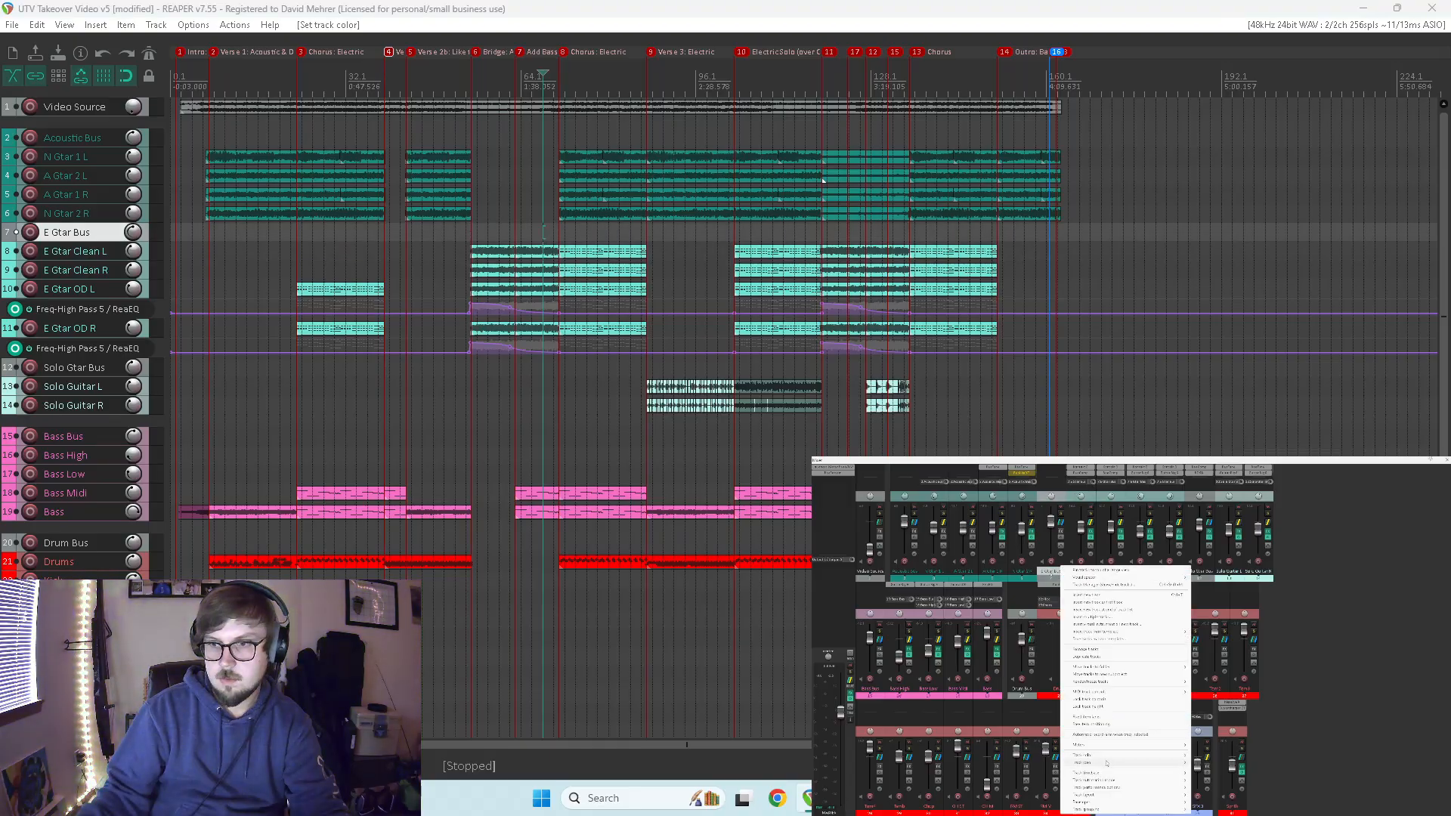
pyautogui.moveTo(1156, 755)
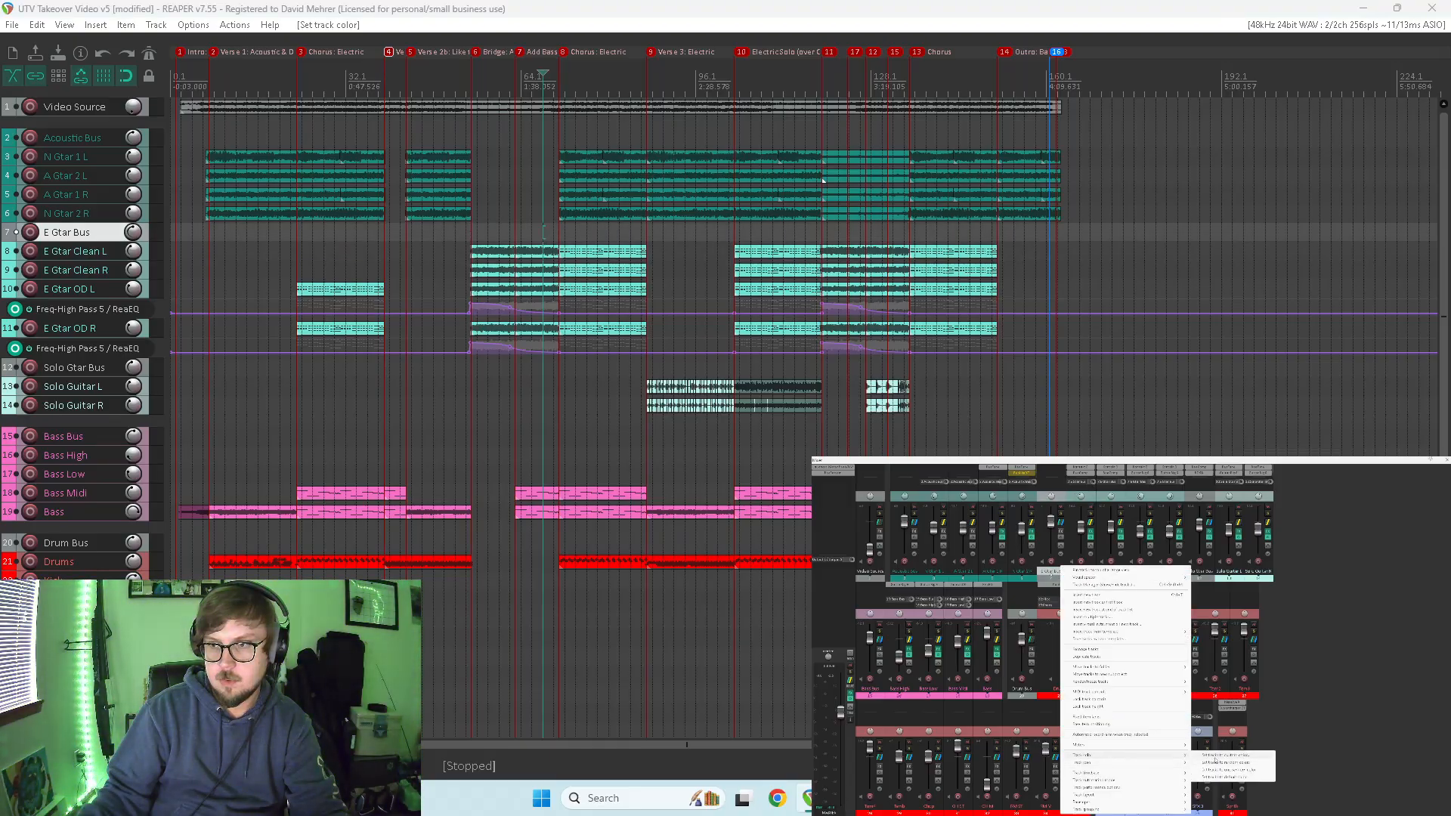
pyautogui.click(1221, 755)
pyautogui.click(534, 290)
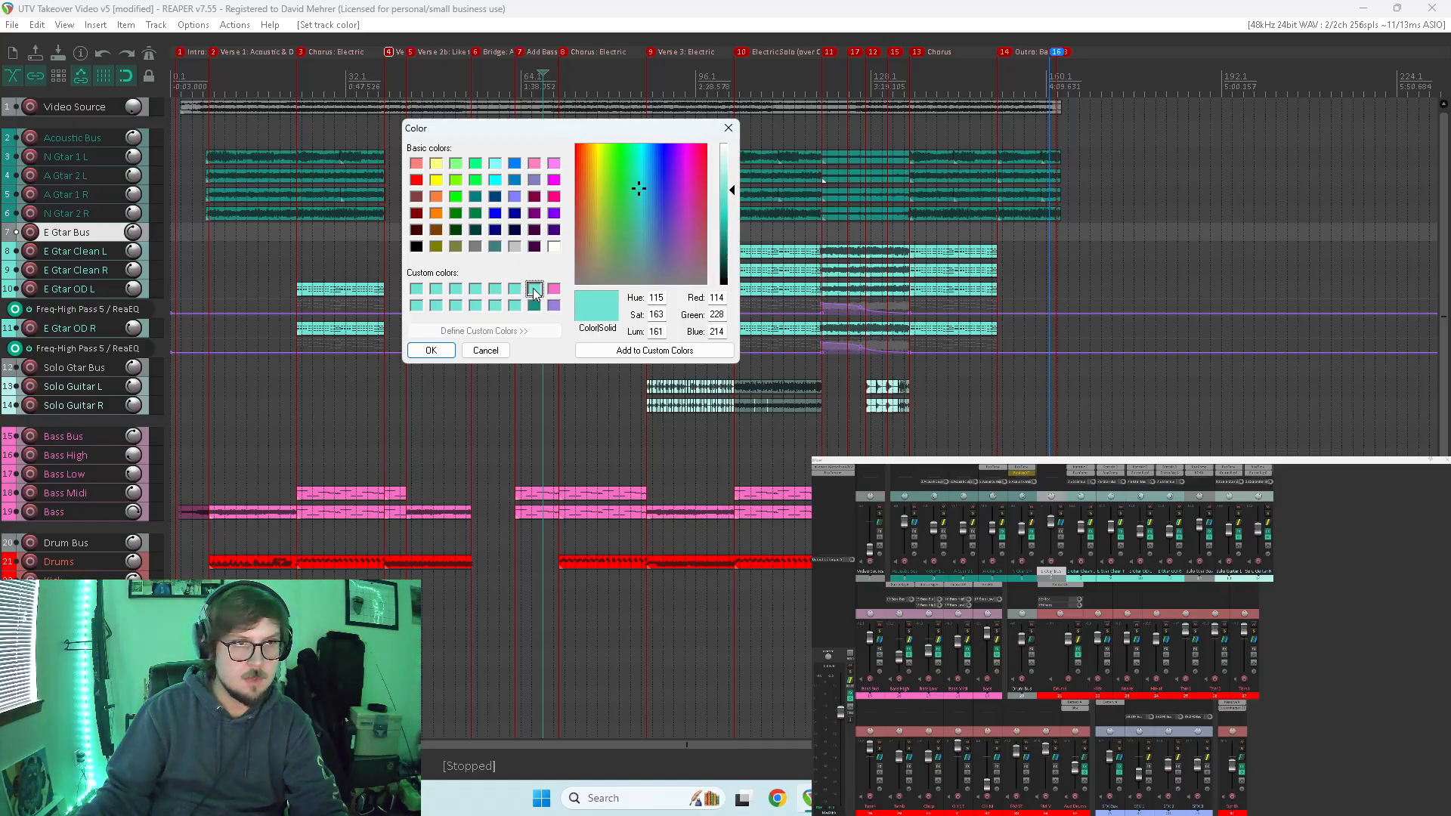
pyautogui.click(431, 350)
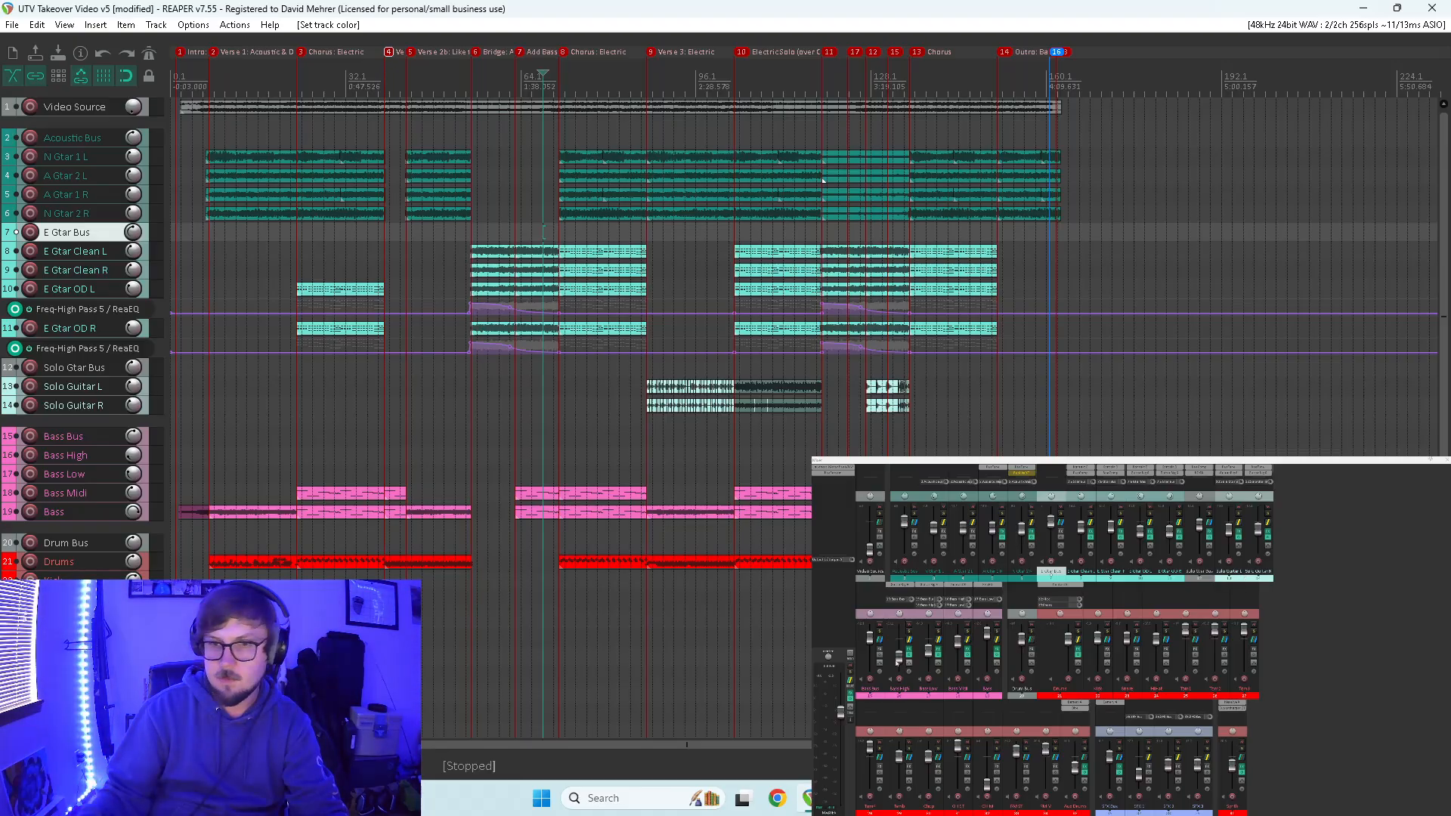
# - Switch to OBS and activate the "We'll Be Right Back" scene
pyautogui.hotkey('alt', 'Tab')
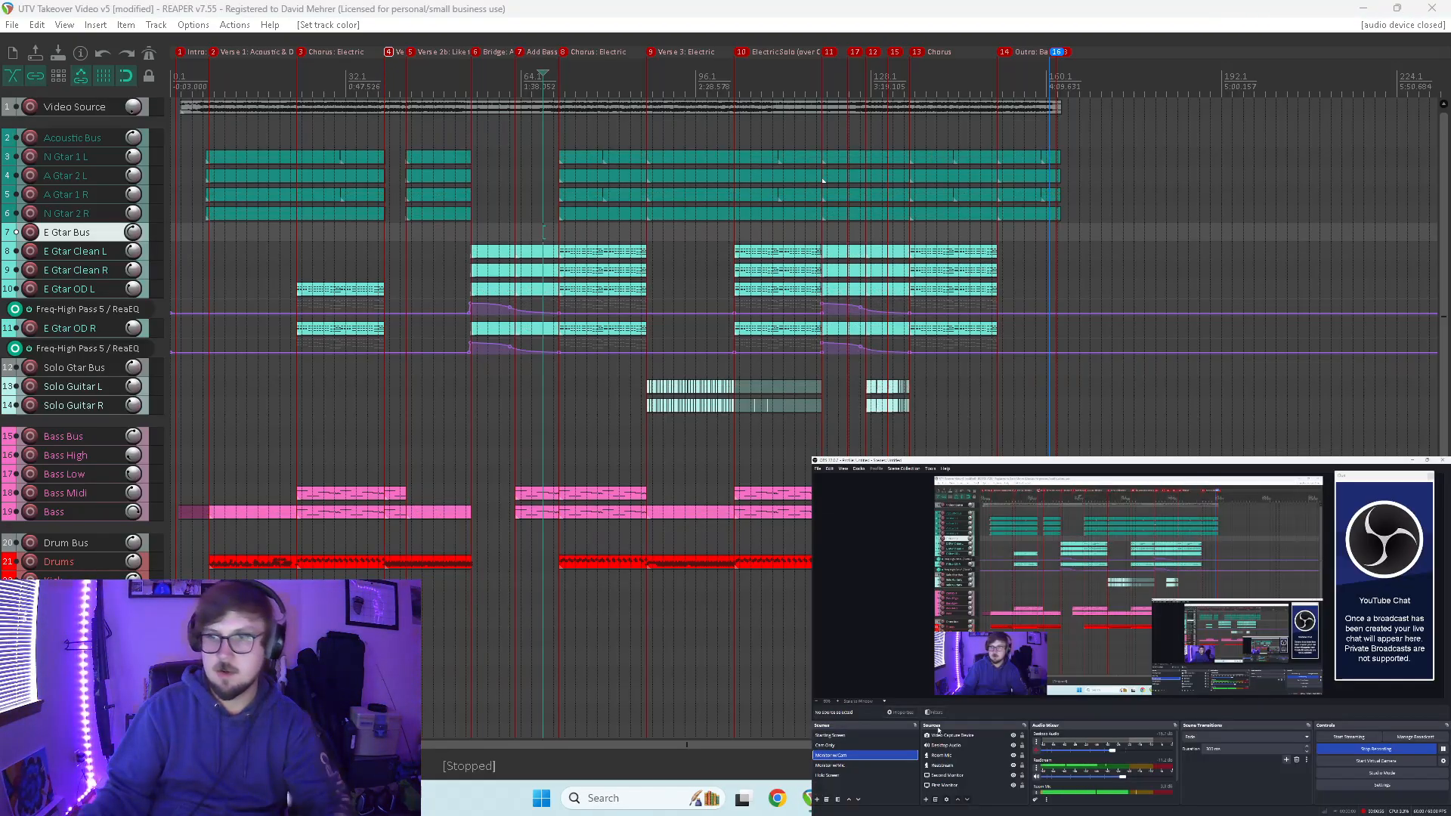
pyautogui.click(831, 776)
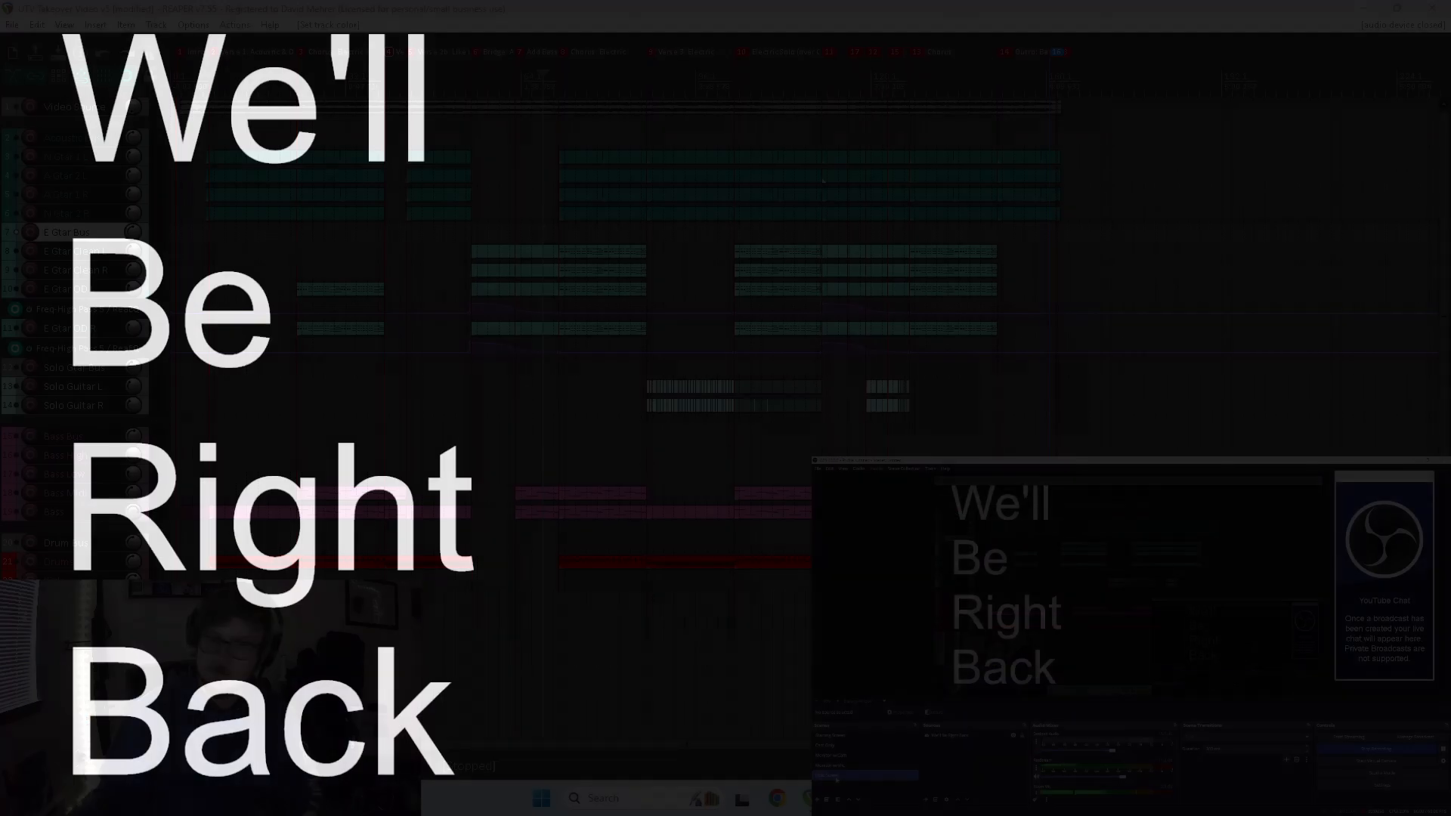
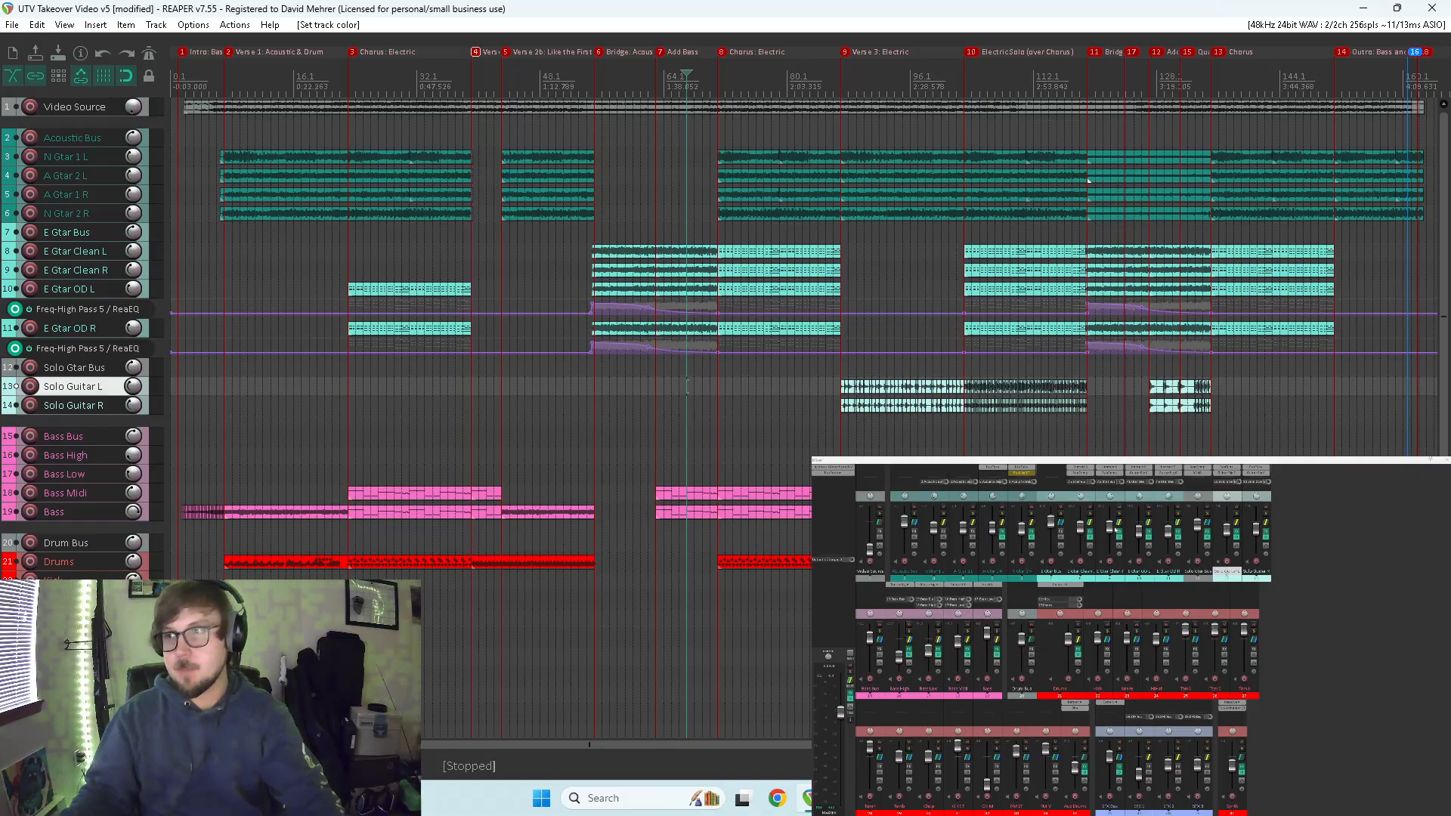
# - Store the Solo Guitar L track's pale turquoise colour (RGB 184, 241, 234) in the custom colours palette
pyautogui.rightClick(1214, 569)
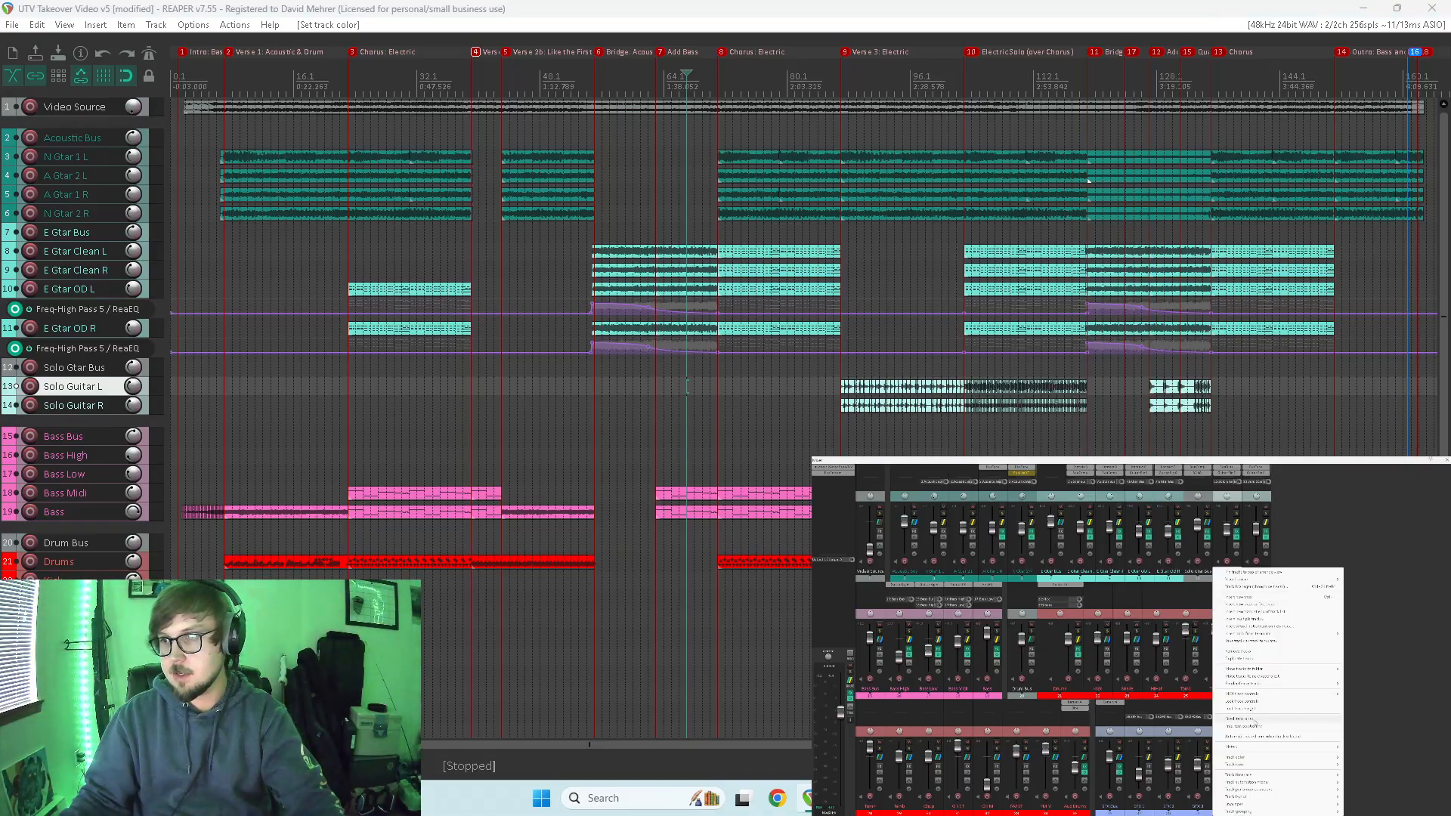
pyautogui.moveTo(1258, 756)
pyautogui.click(1383, 757)
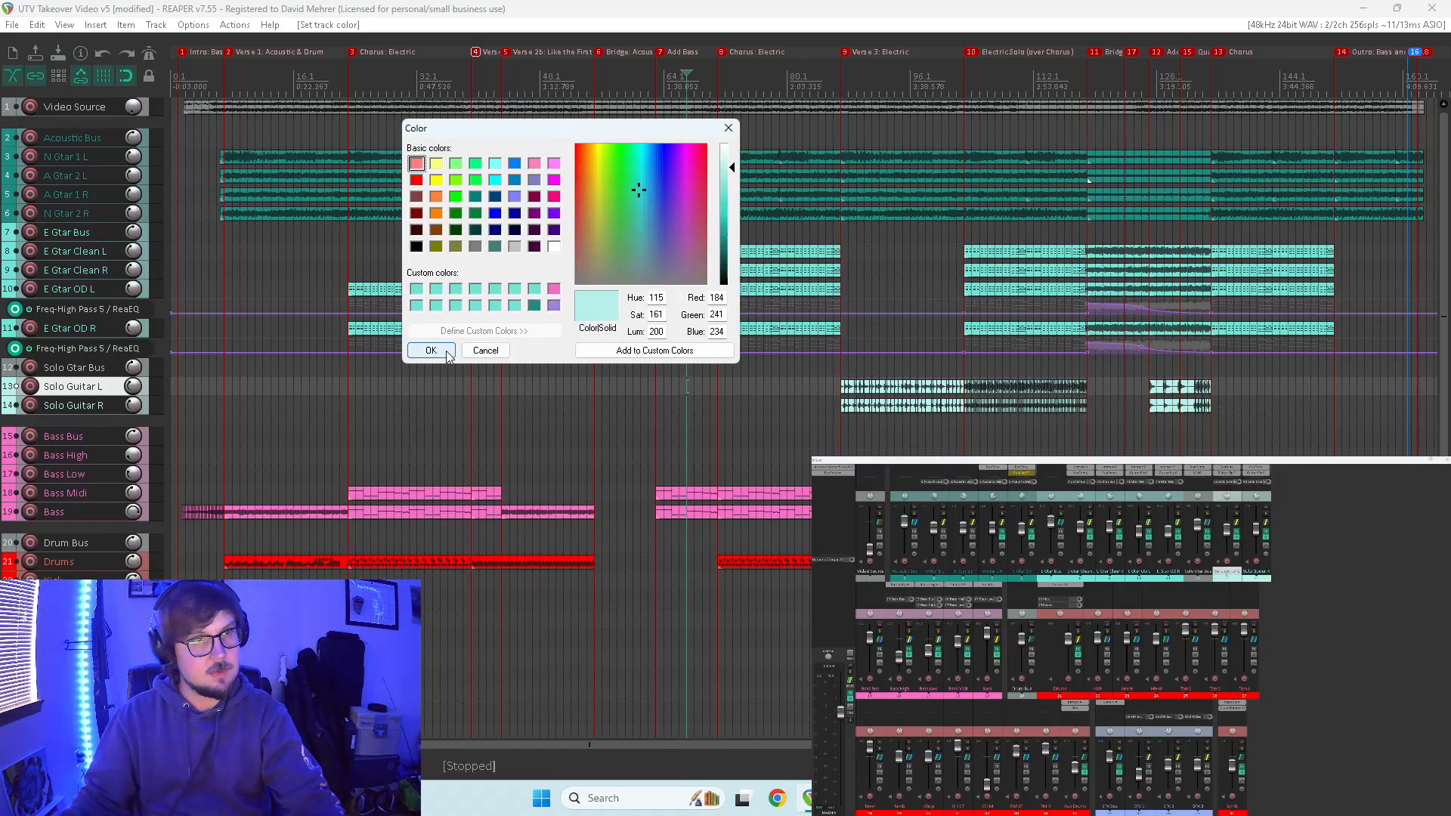
pyautogui.click(601, 351)
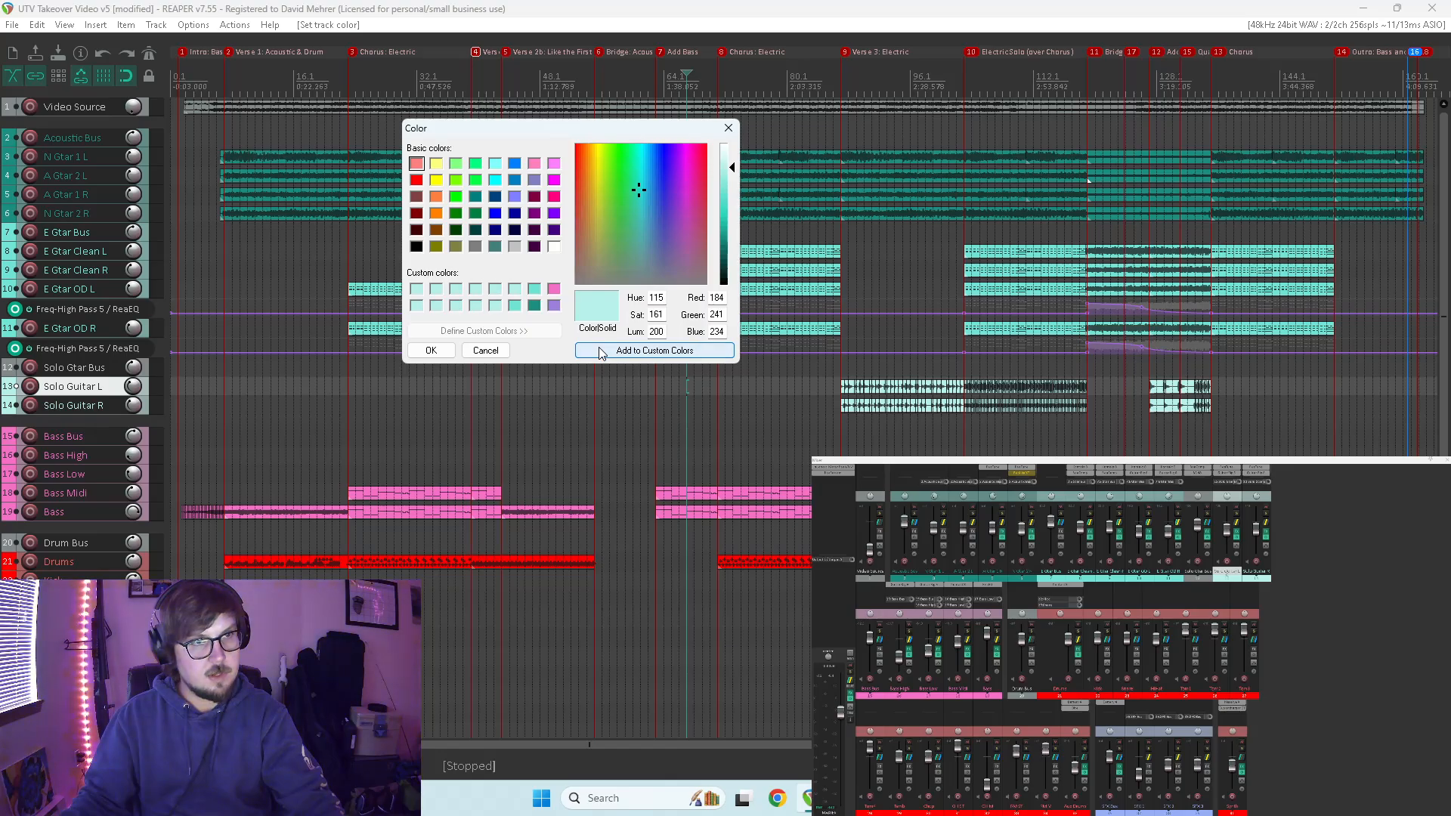
pyautogui.click(730, 130)
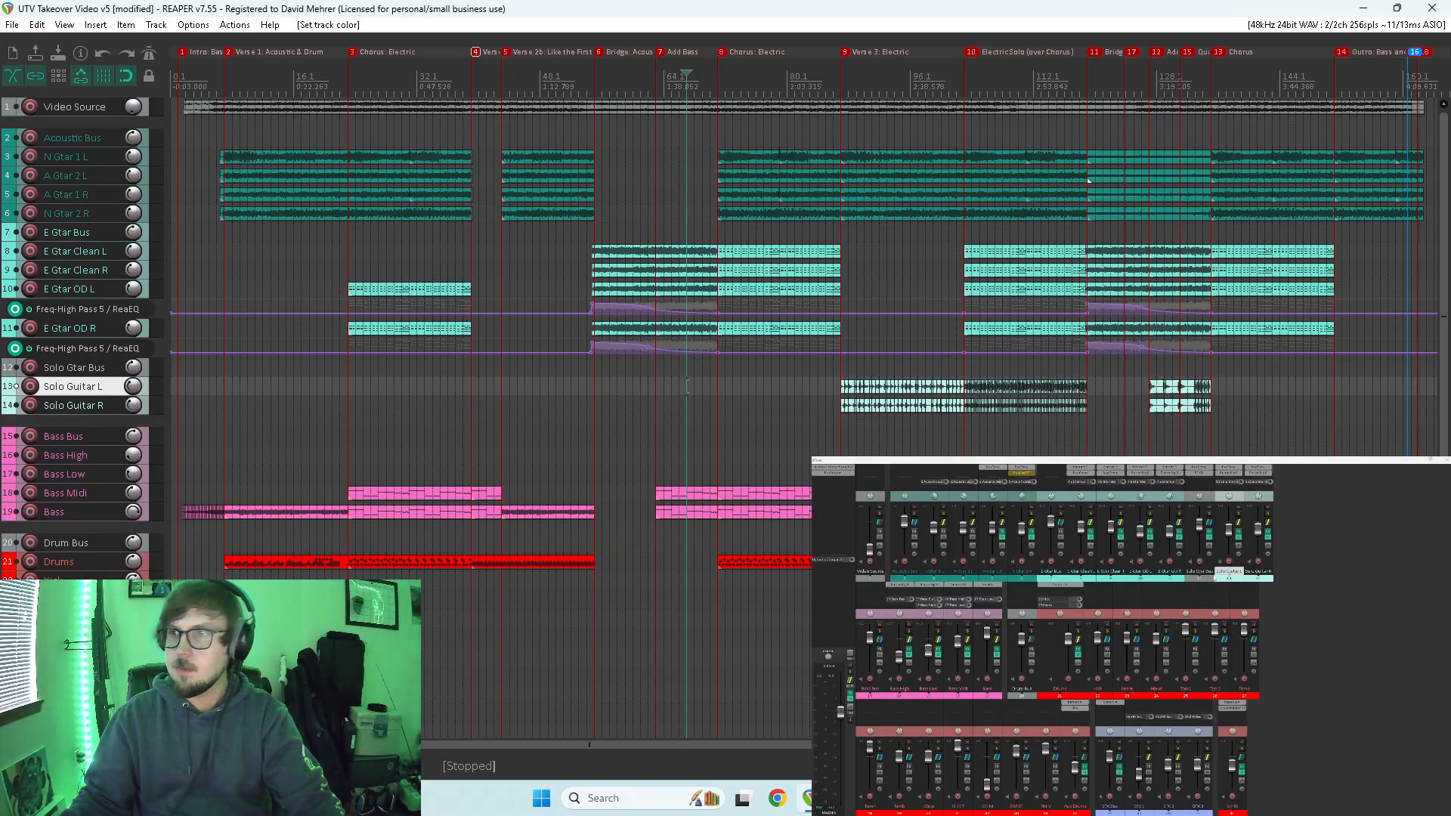
# - Colour the Solo Gtar Bus track with the stored pale turquoise (RGB 184, 241, 234)
pyautogui.rightClick(1188, 571)
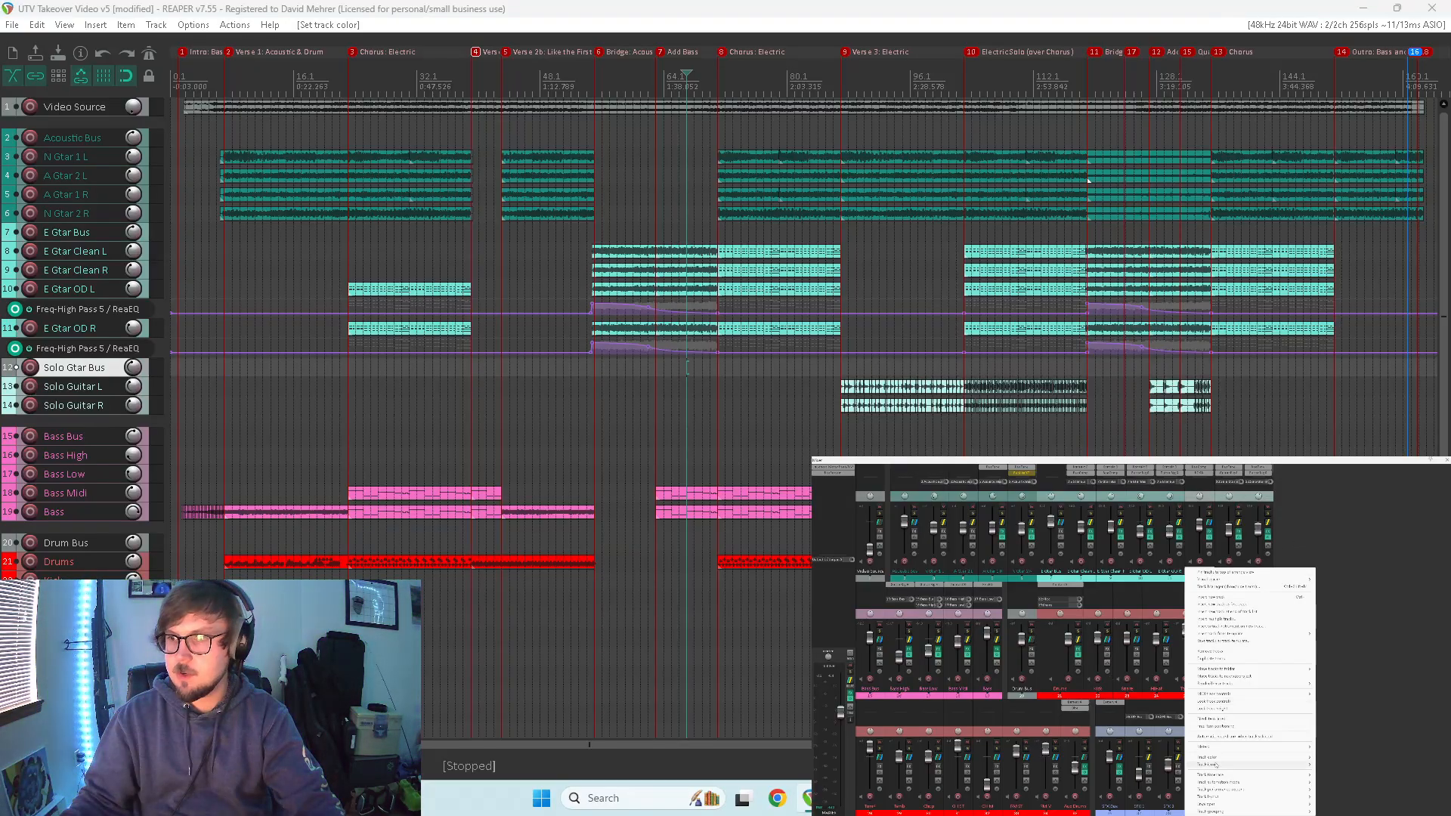
pyautogui.moveTo(1219, 758)
pyautogui.click(1330, 758)
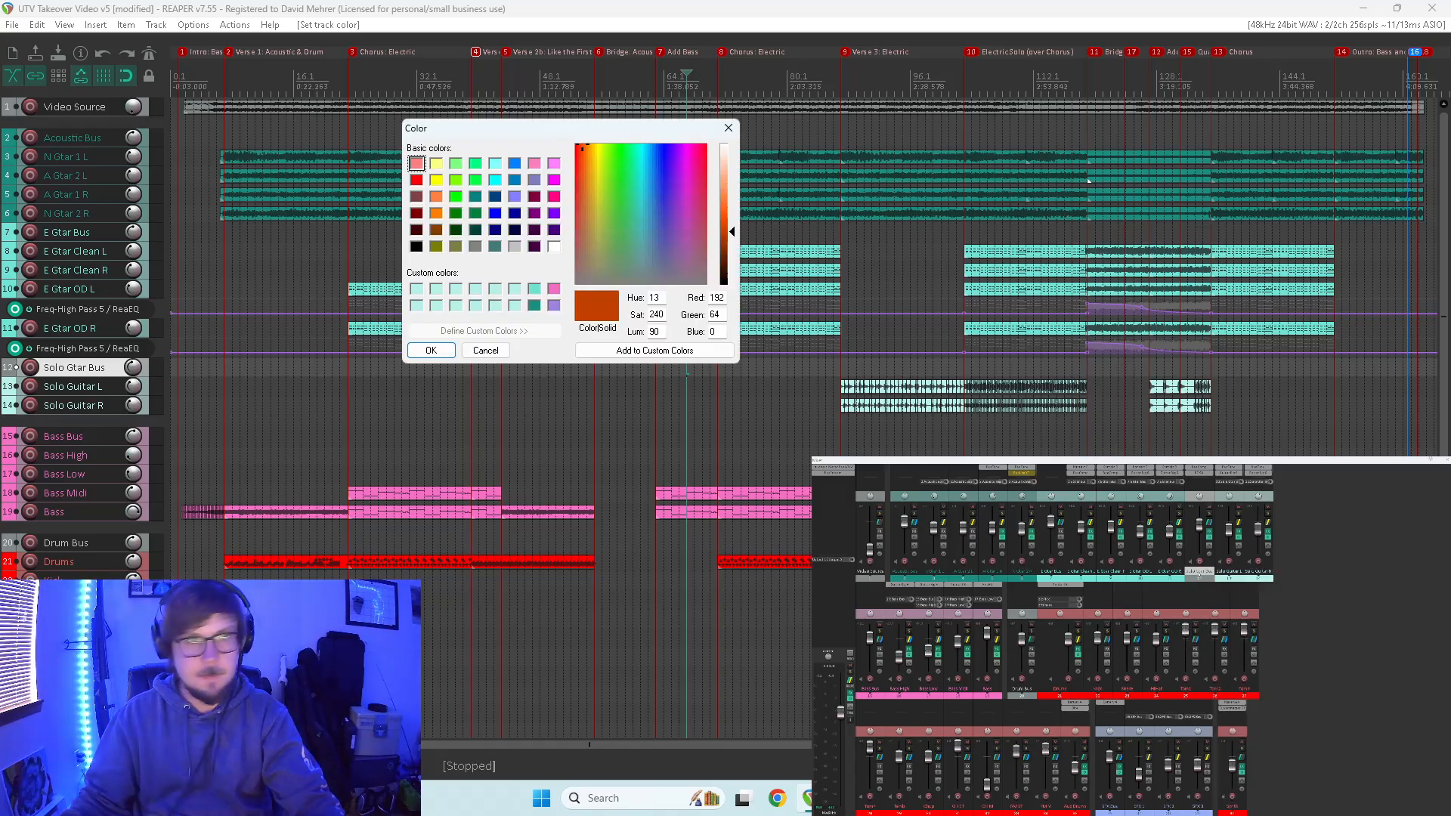
pyautogui.click(515, 289)
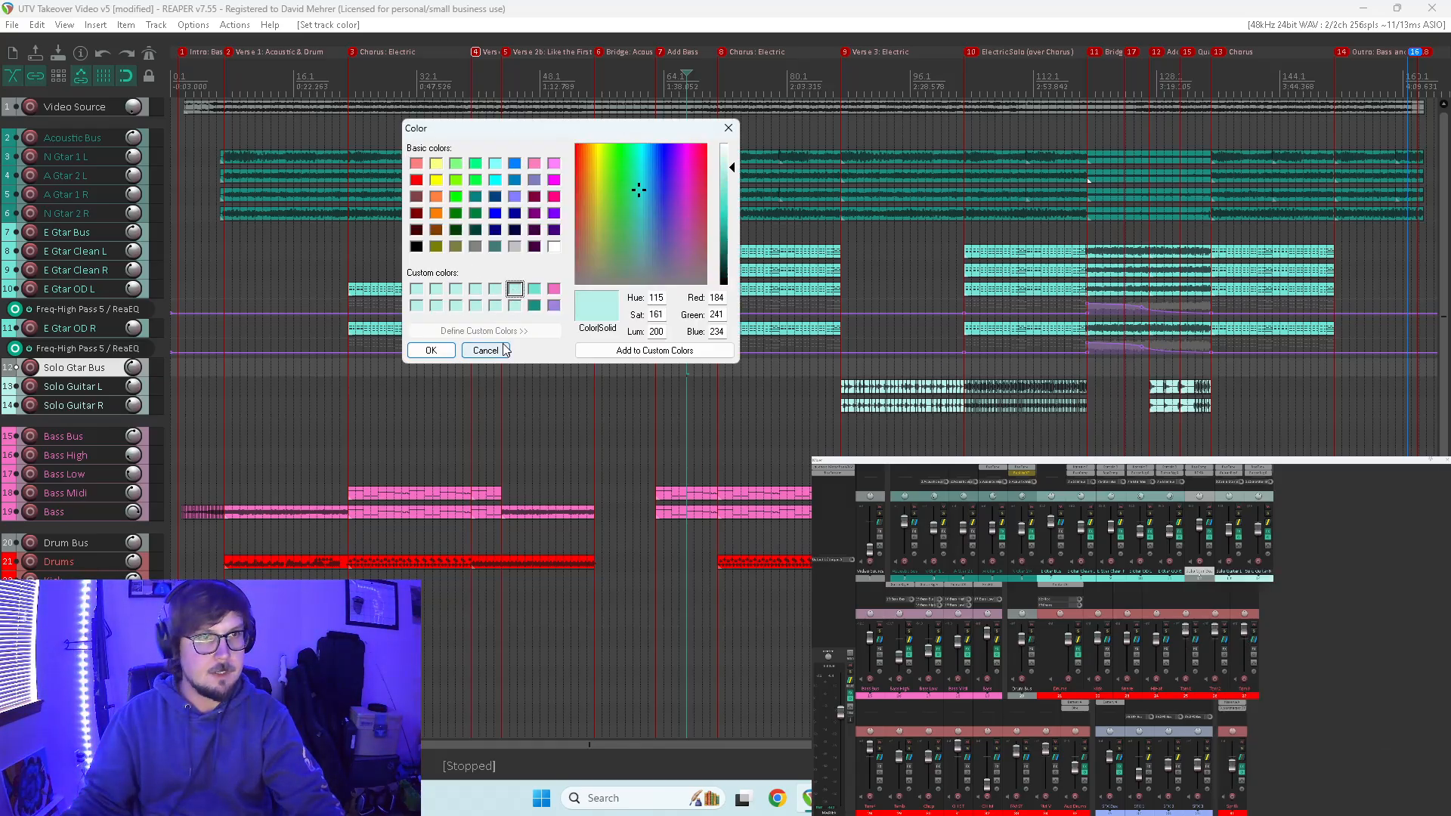
pyautogui.click(431, 351)
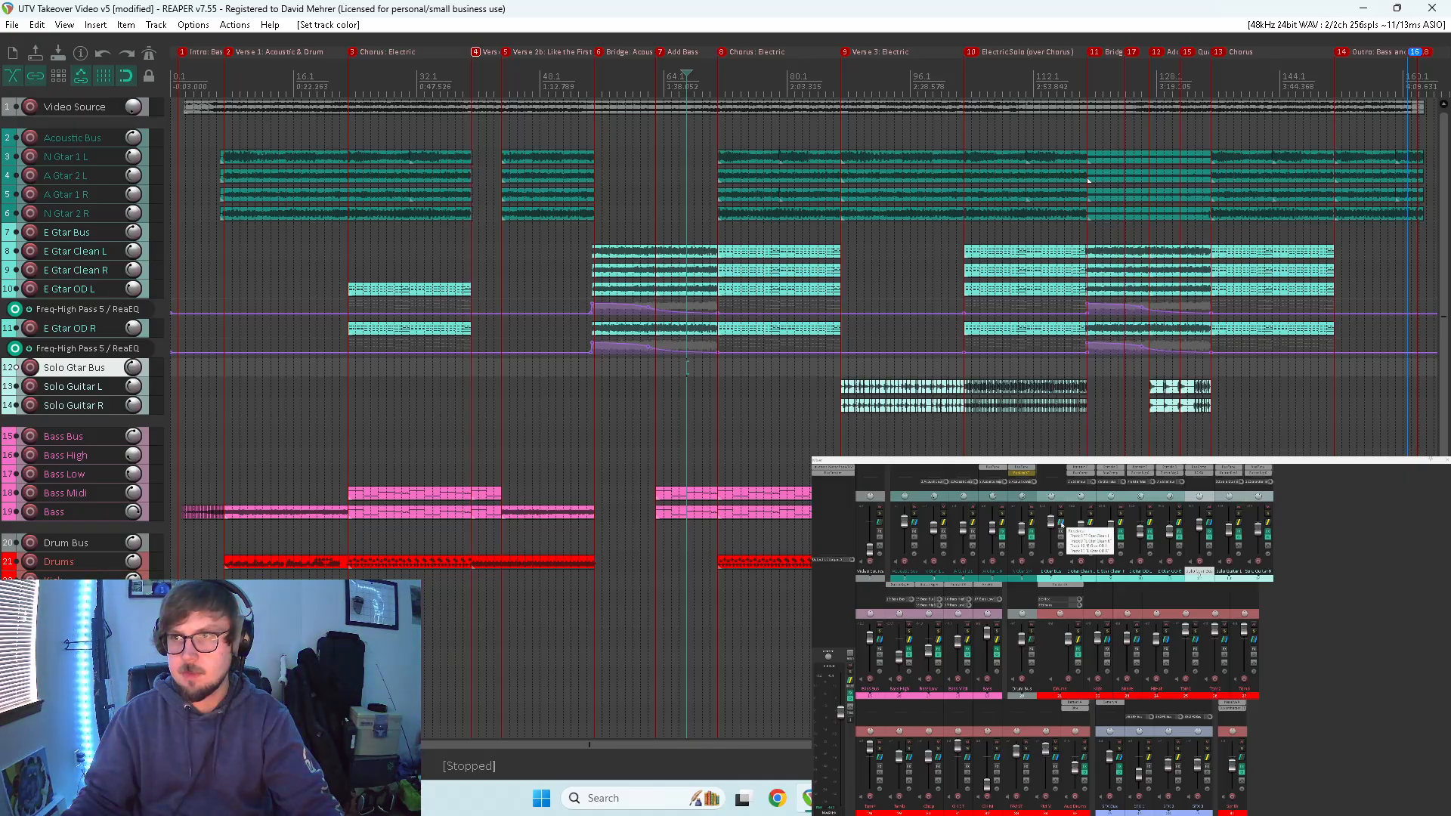
# - Turn off the master send on E Gtar OD R, E Gtar OD L, E Gtar Clean R and E Gtar Clean L
pyautogui.click(1179, 522)
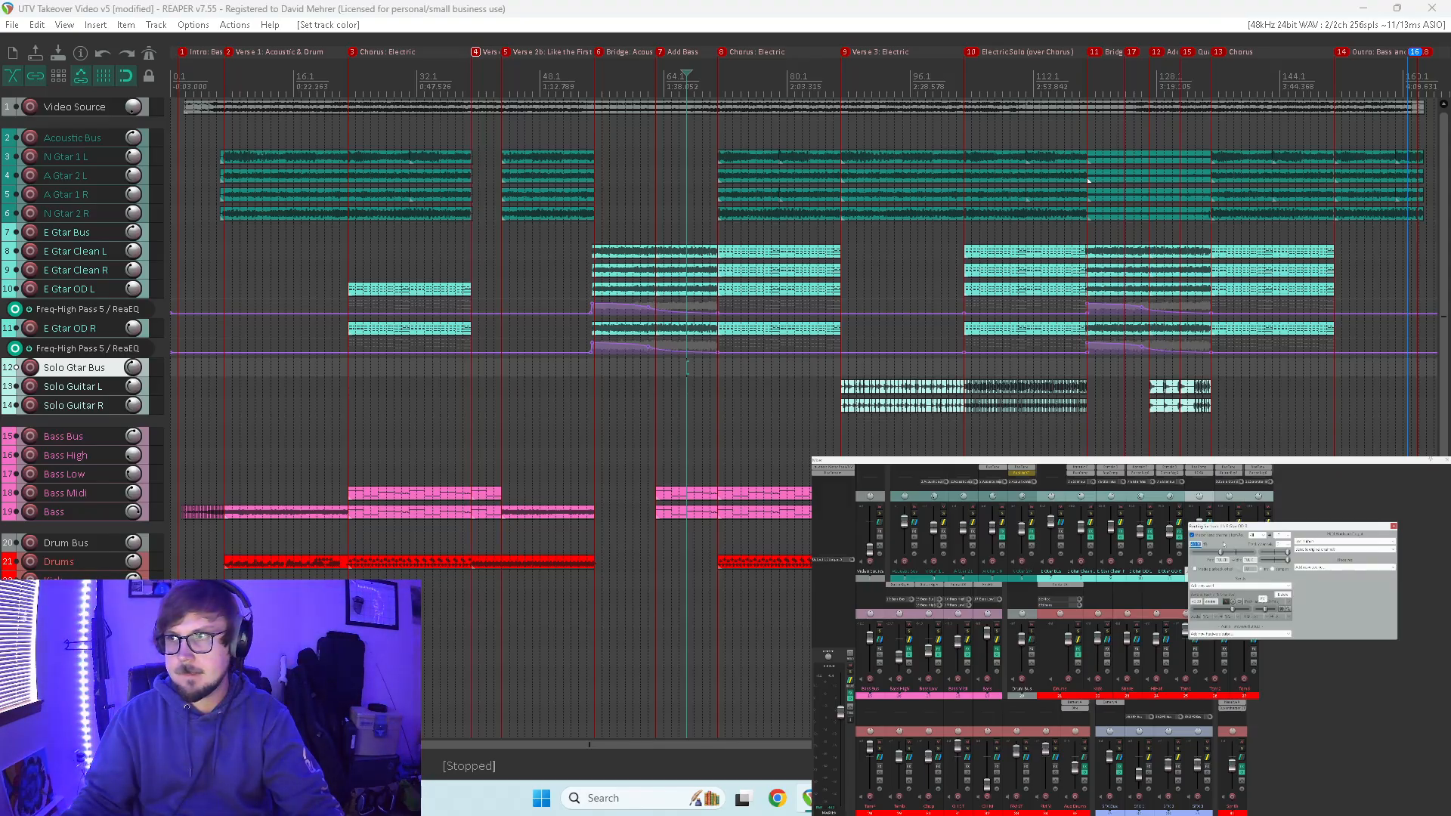
pyautogui.click(1153, 524)
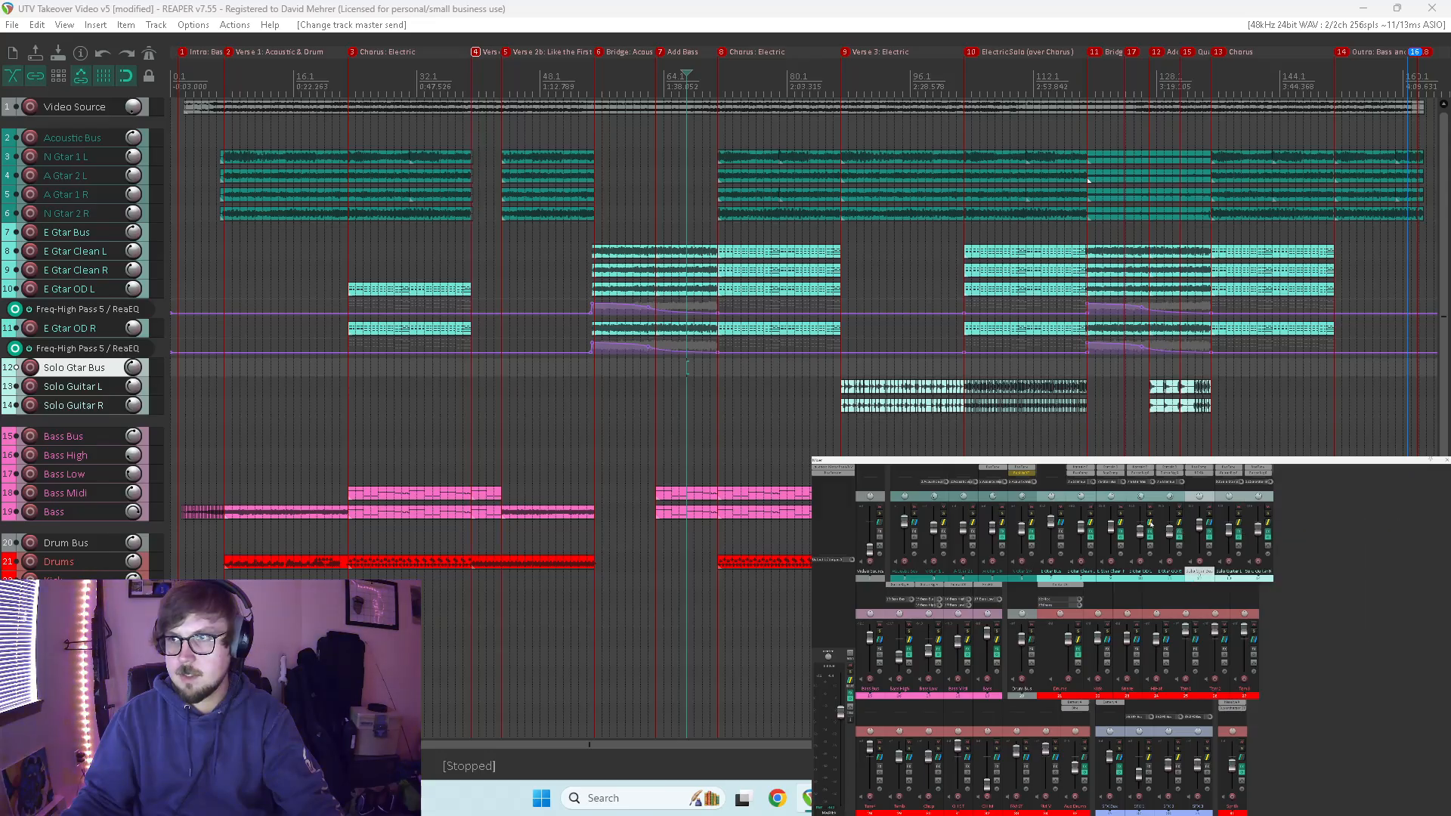
pyautogui.click(1122, 523)
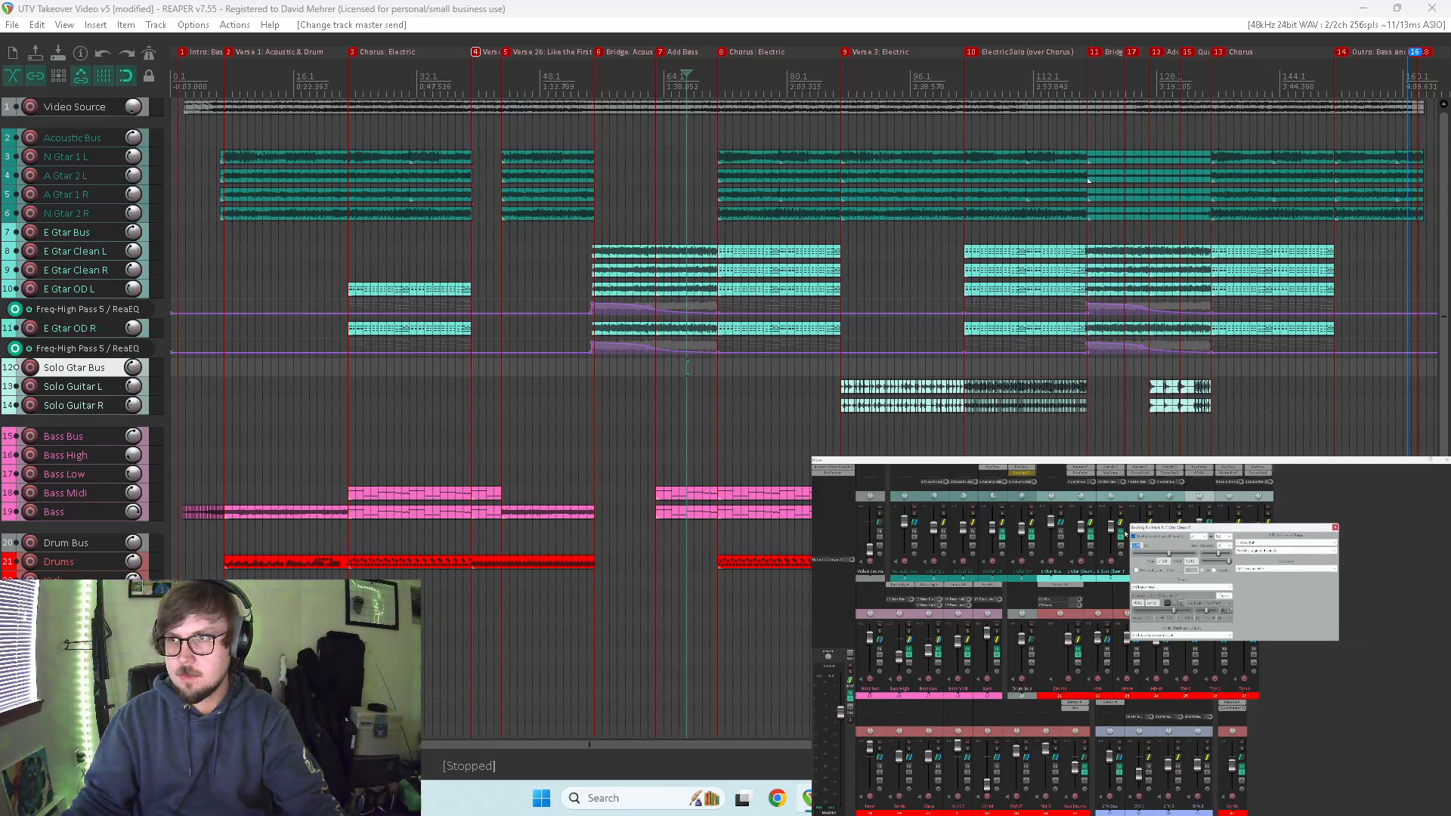
pyautogui.click(1093, 524)
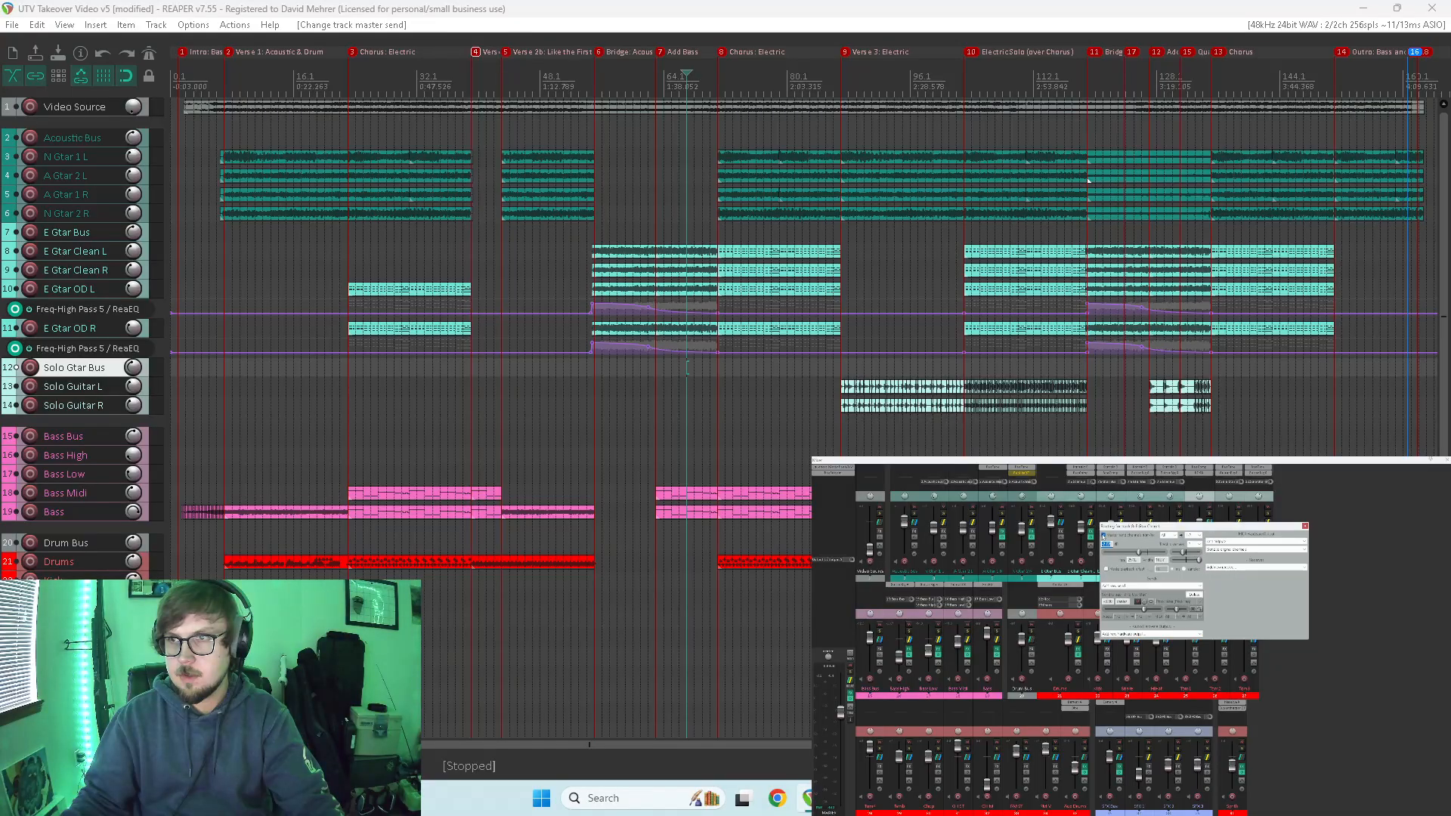
pyautogui.press('Escape')
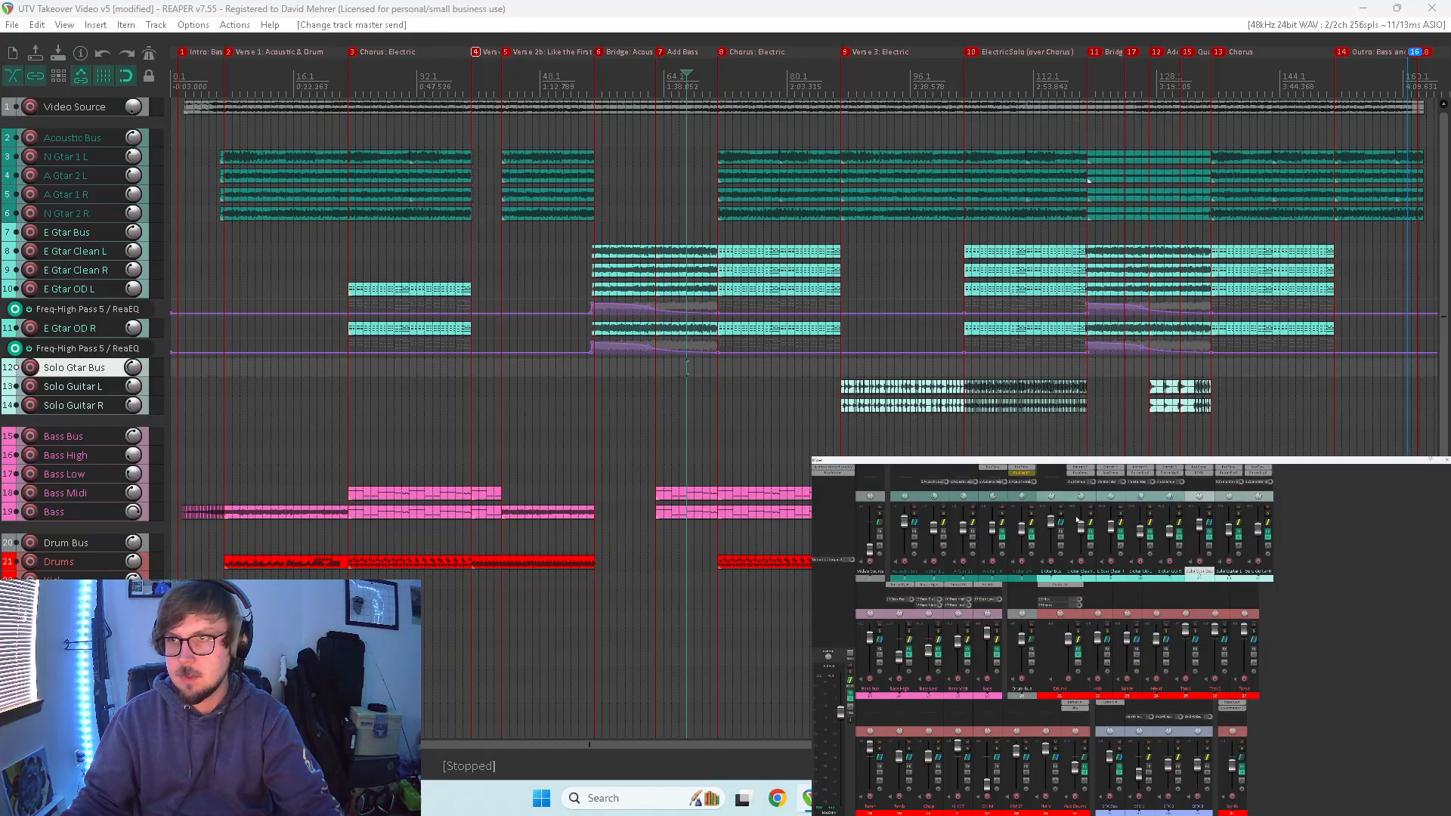
# - Solo the E Gtar Bus and play the song from just after the Add Bass marker
pyautogui.click(1060, 515)
pyautogui.press('space')
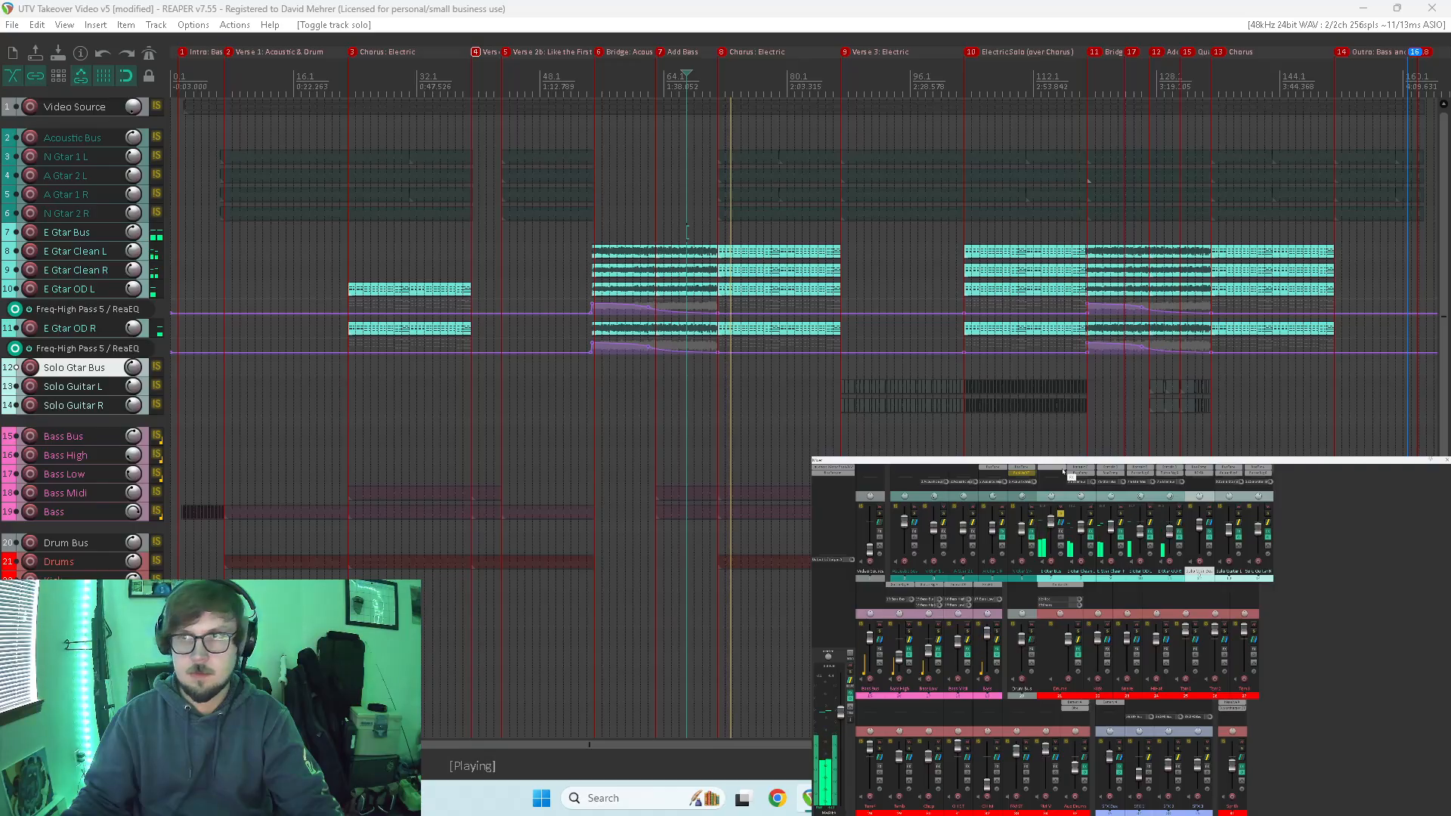
# - Add ReaComp to the E Gtar Bus with a ratio of 1.879:1 and a threshold of -26.1 dB
pyautogui.click(1064, 472)
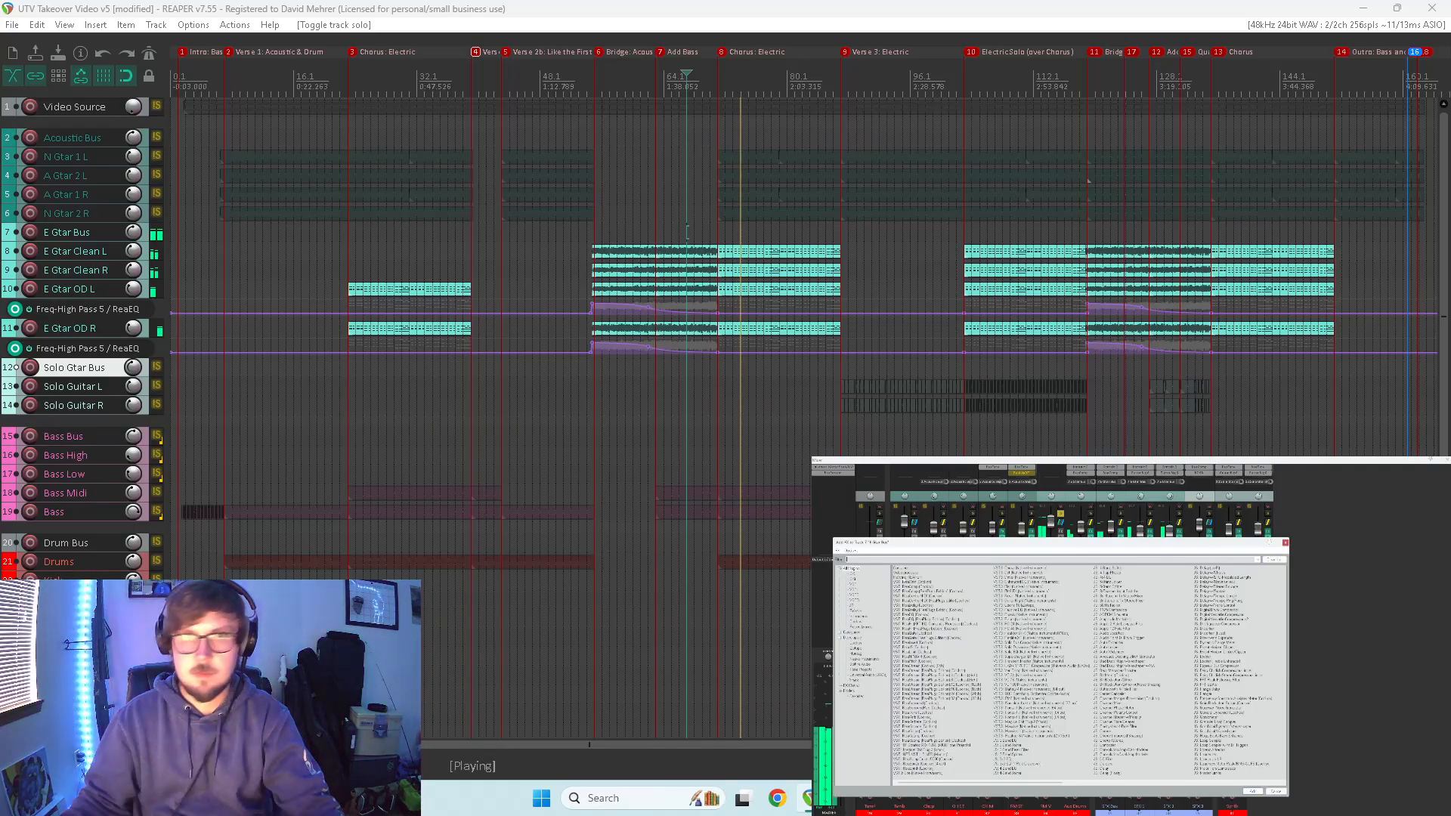
pyautogui.doubleClick(914, 586)
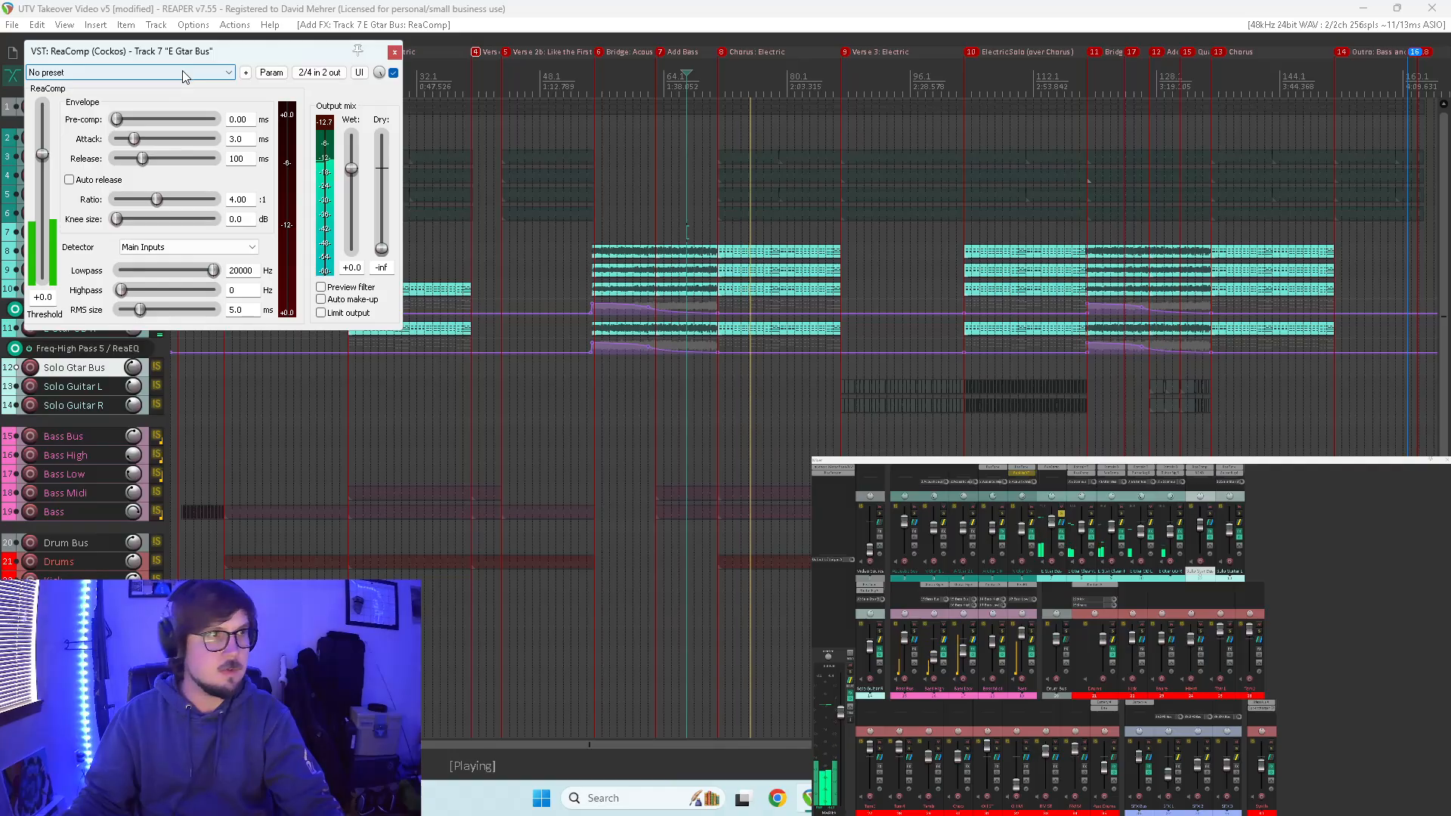
pyautogui.moveTo(156, 198); pyautogui.dragTo(146, 200)
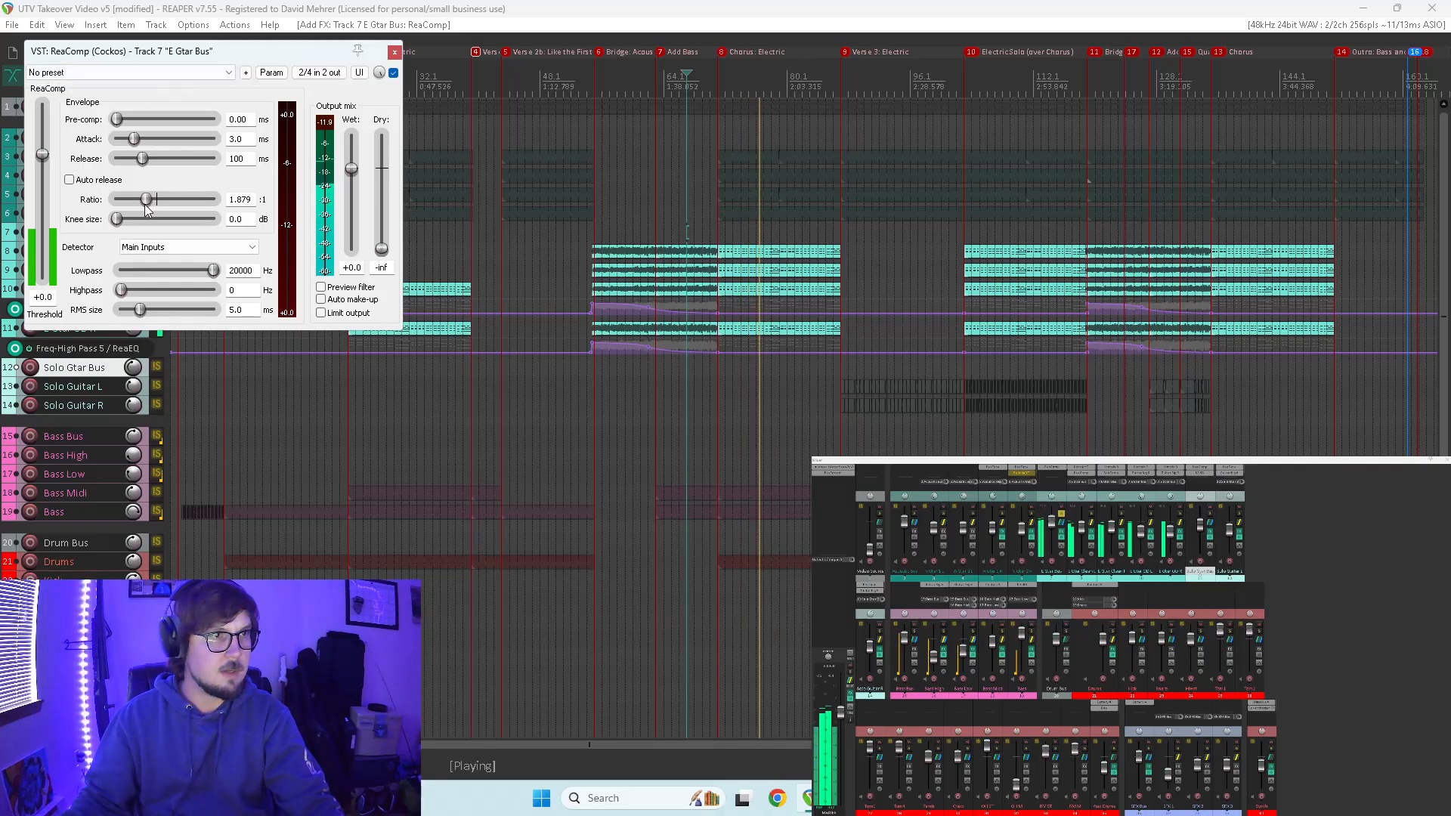
pyautogui.moveTo(40, 162); pyautogui.dragTo(44, 236)
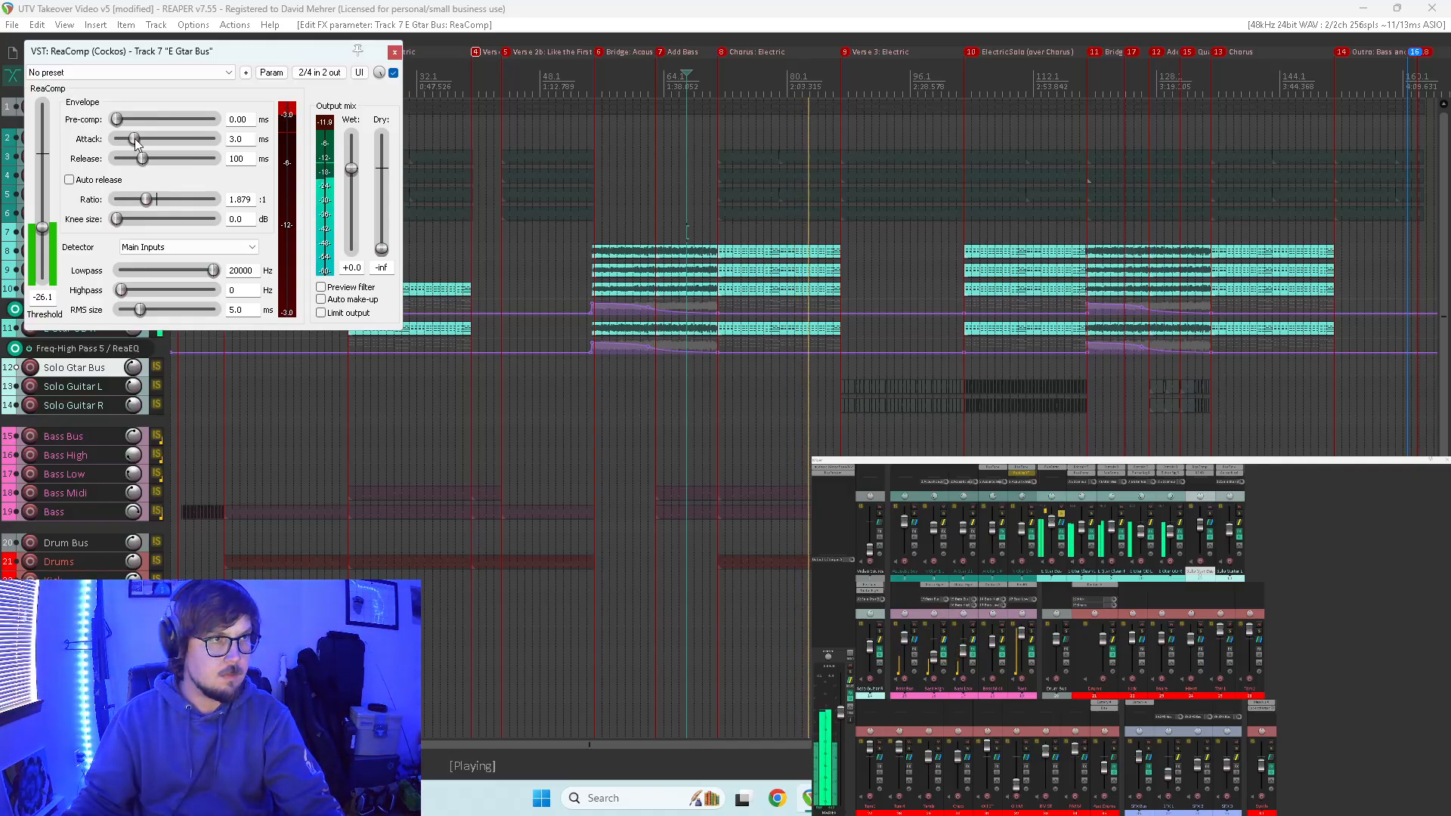
# - Set the E Gtar Bus compressor's attack to 9.4 ms and release to 272 ms, and unsolo the bus
pyautogui.moveTo(136, 138); pyautogui.dragTo(153, 161)
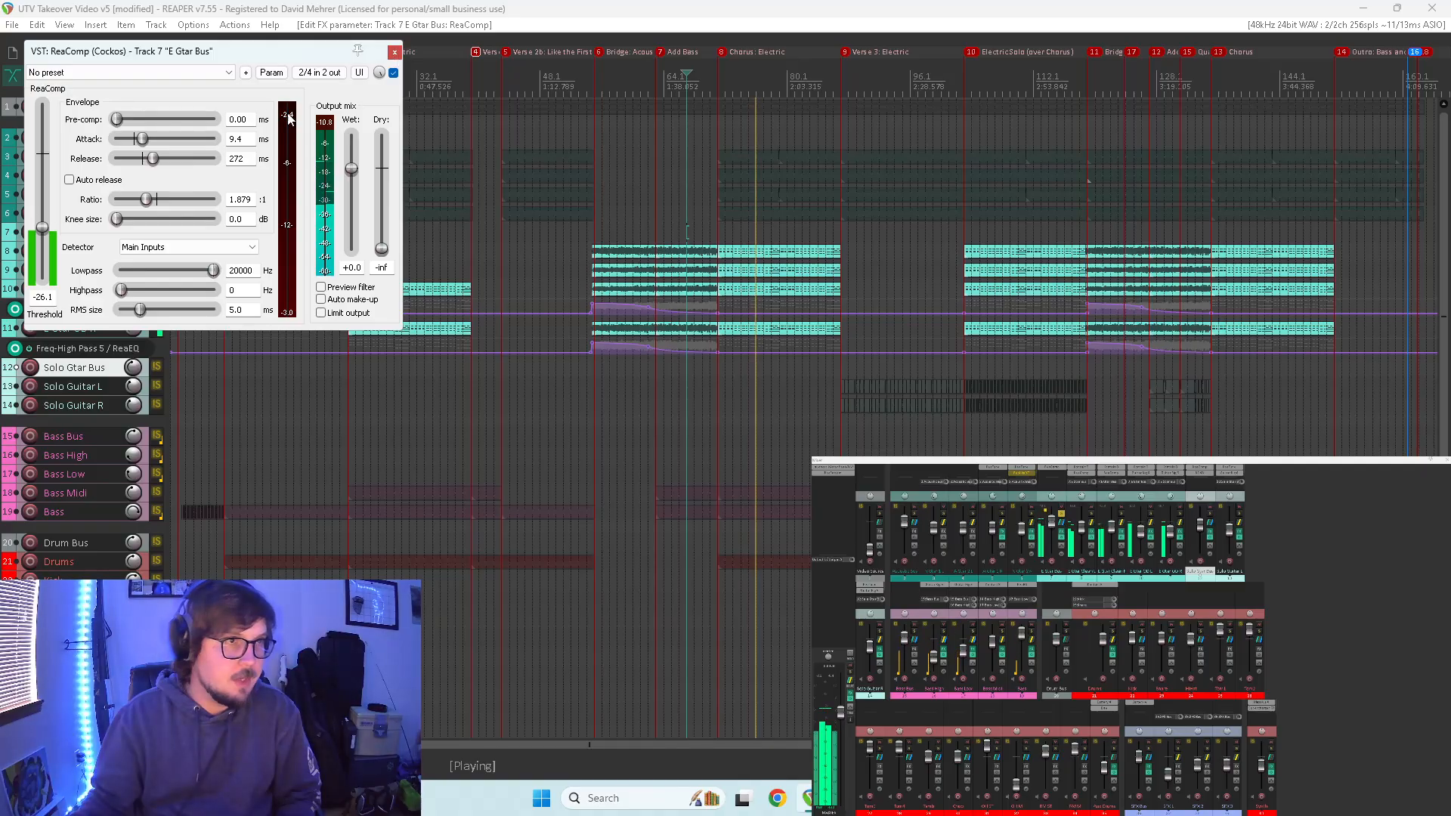
pyautogui.click(394, 52)
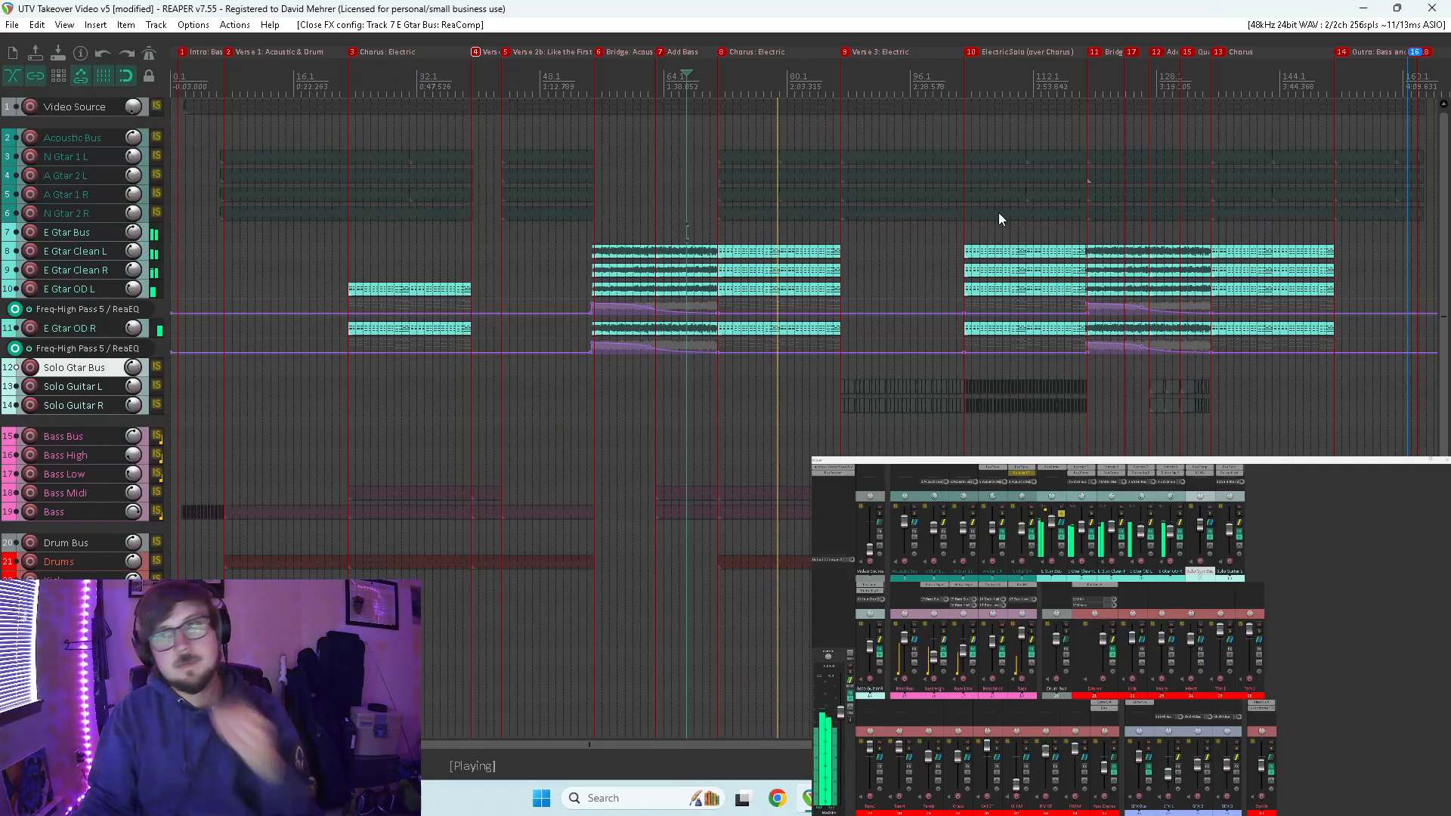
pyautogui.click(1061, 514)
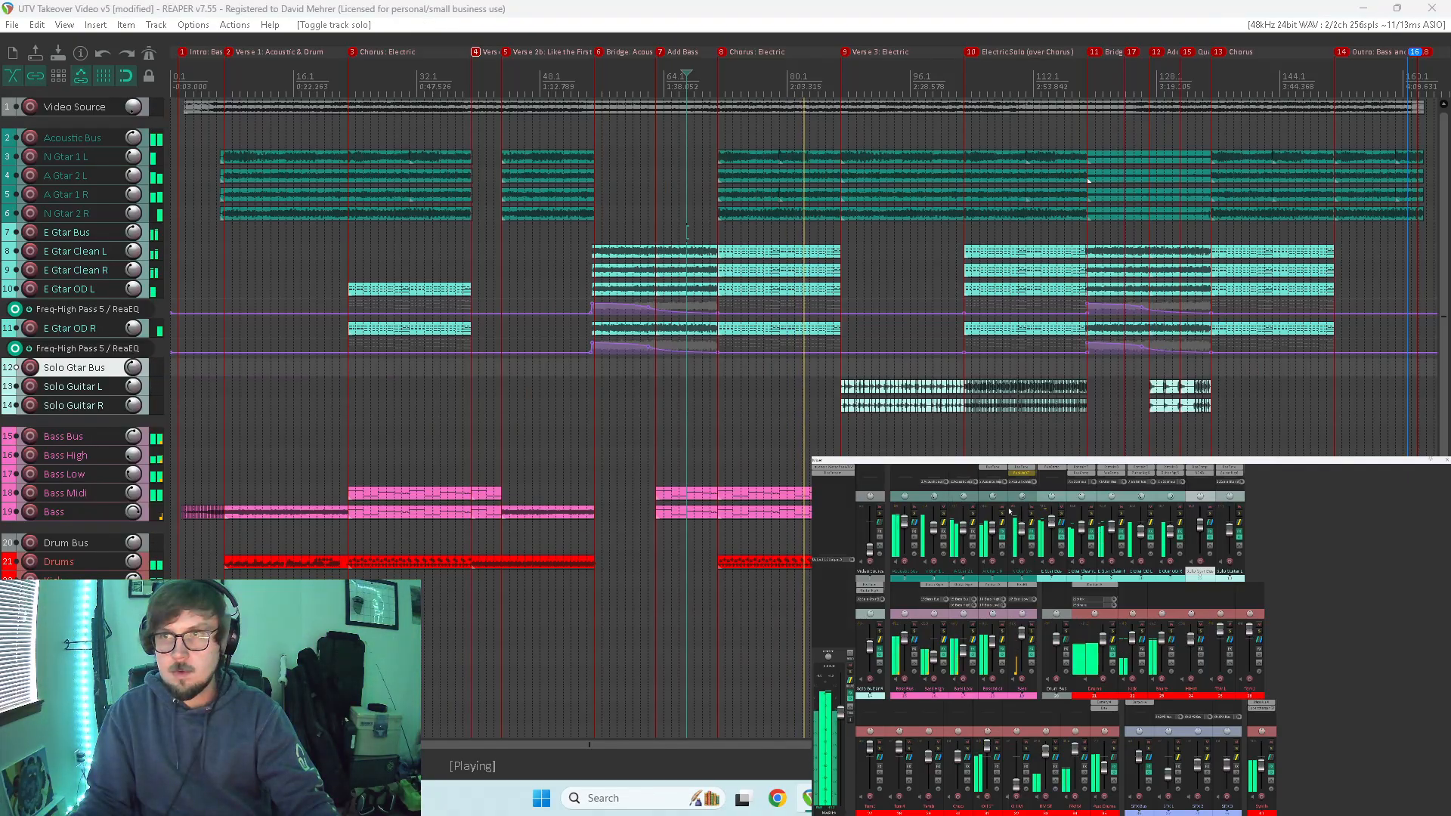
pyautogui.doubleClick(1279, 508)
pyautogui.moveTo(1262, 507); pyautogui.dragTo(915, 500)
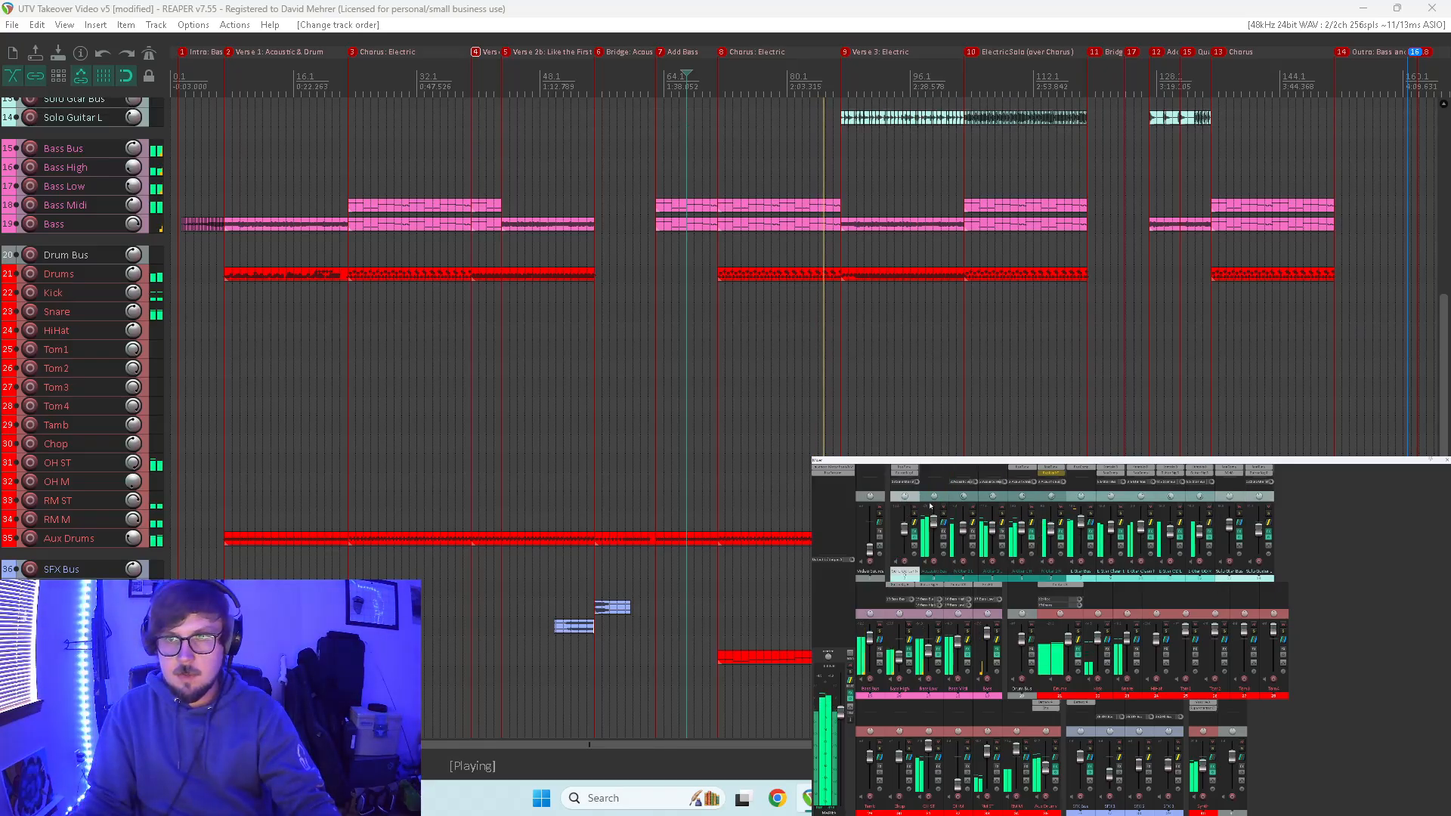
pyautogui.hotkey('ctrl', 'z')
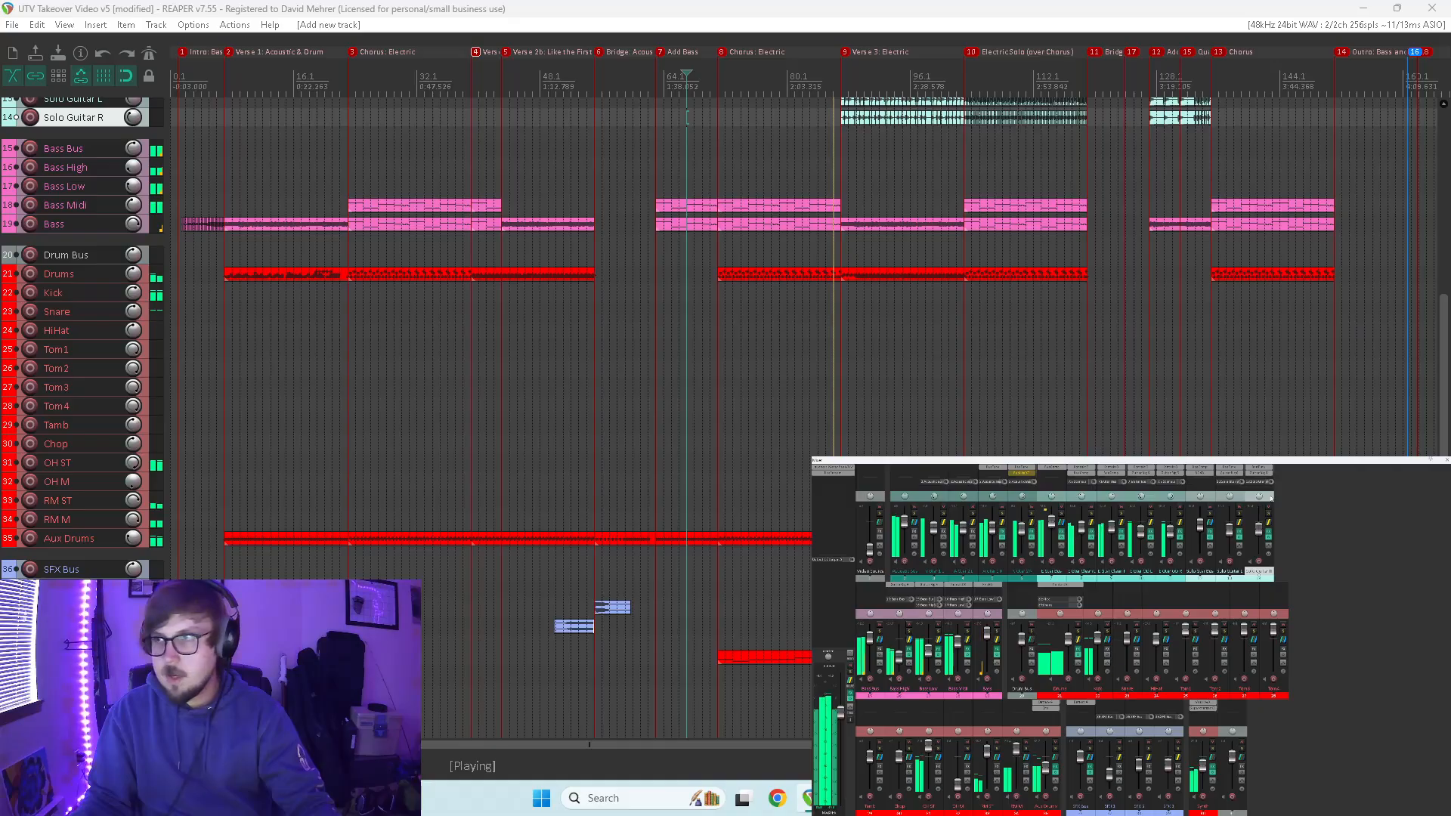
pyautogui.hotkey('alt', 't')
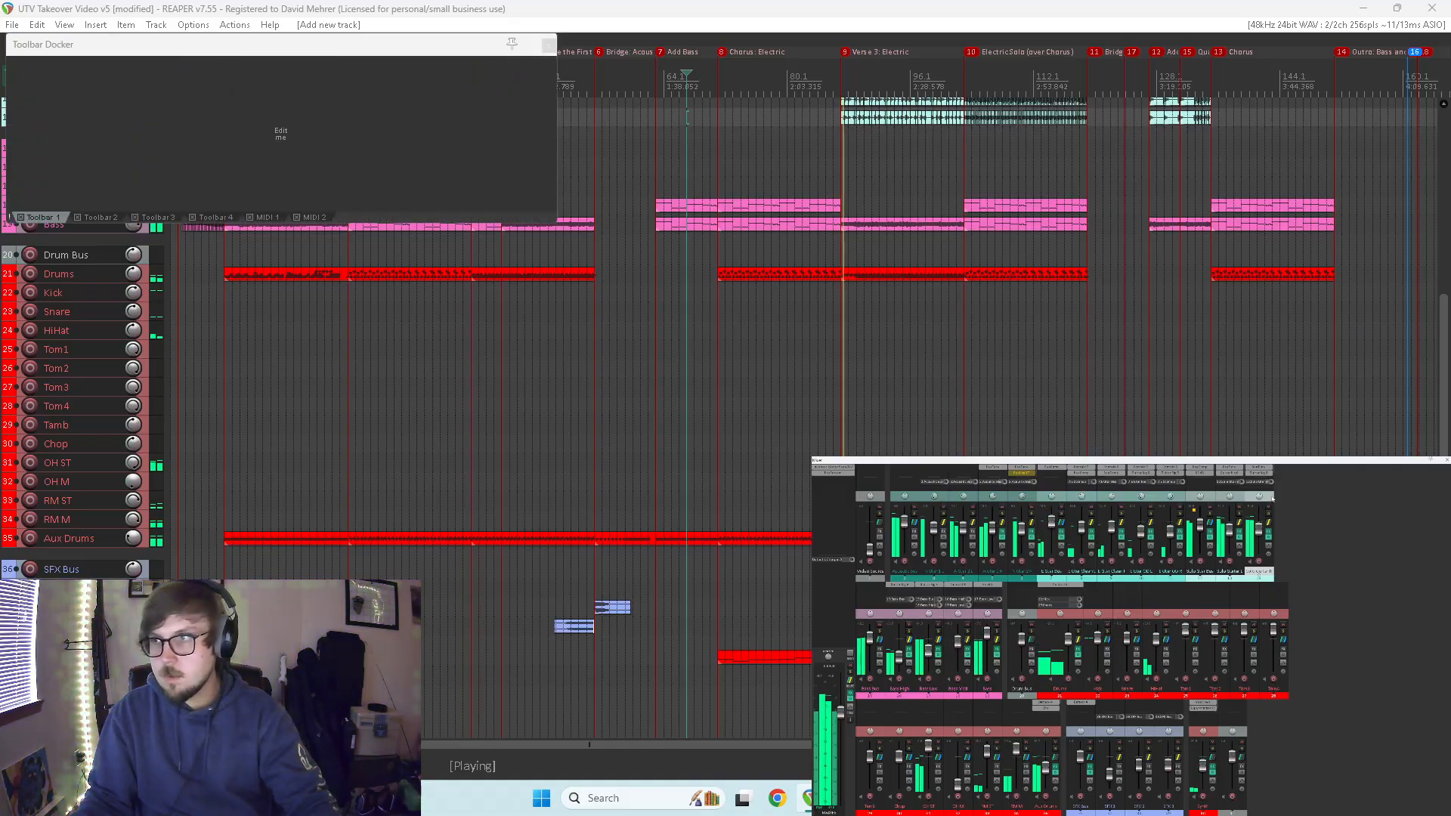
# - Insert a new track directly before the Acoustic Bus and name it Guitar Bus
pyautogui.hotkey('ctrl', 't')
pyautogui.moveTo(1179, 539); pyautogui.dragTo(898, 559)
pyautogui.press('space')
pyautogui.scroll(5, 1088, 168)
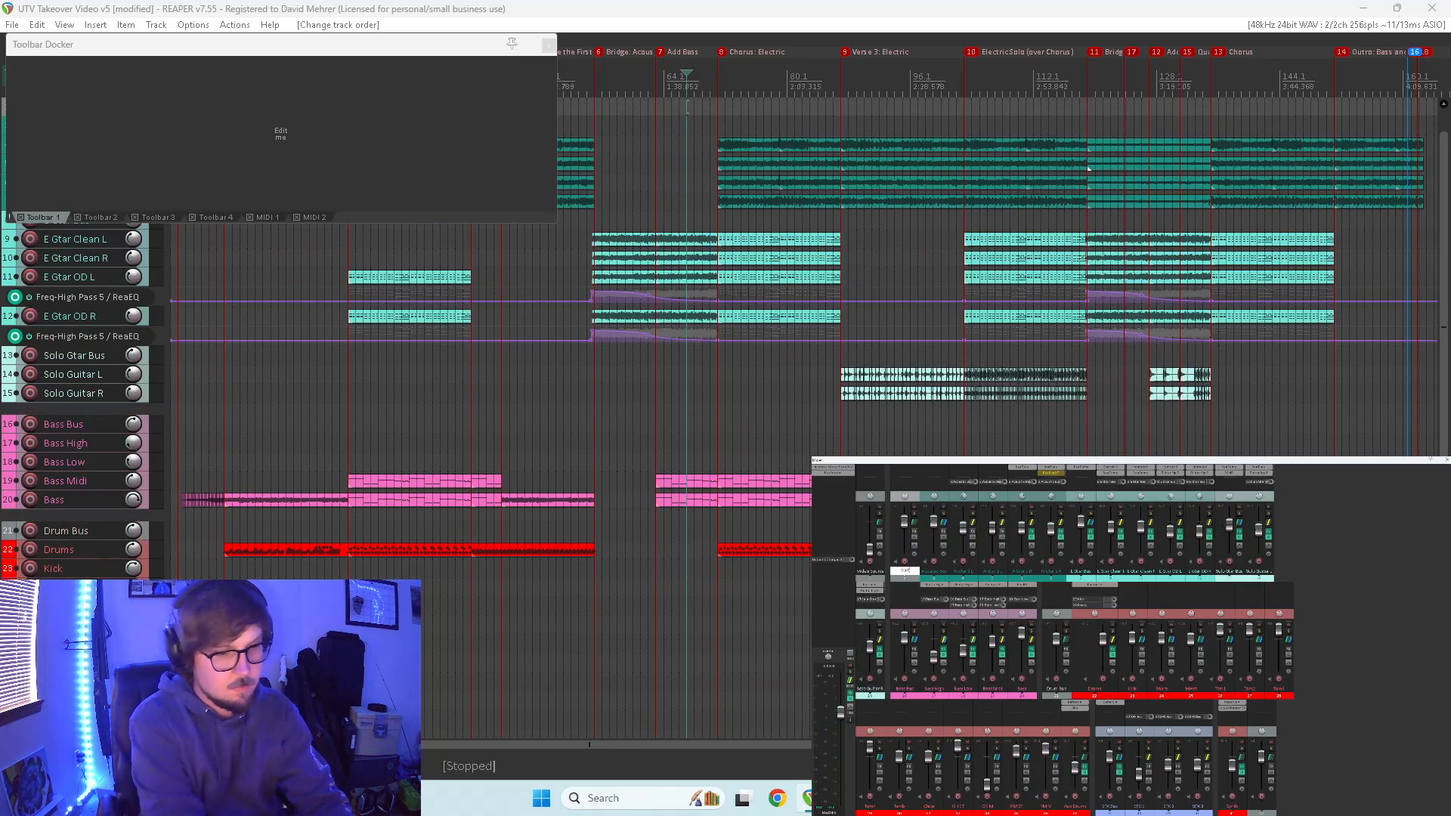
pyautogui.press('Return')
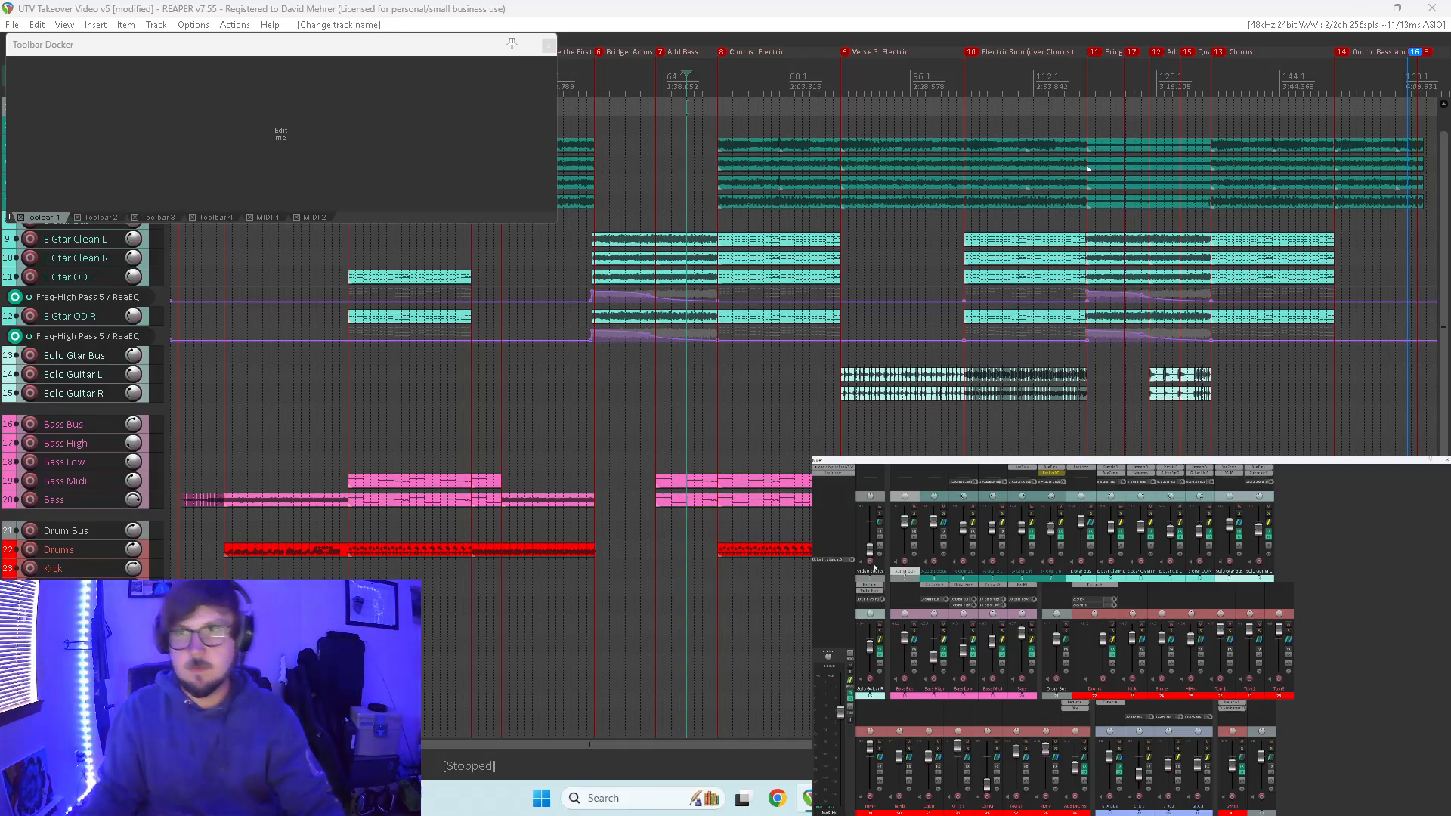
# - Add receives from the Acoustic Bus, E Gtar Bus and Solo Gtar Bus to the Guitar Bus
pyautogui.click(916, 522)
pyautogui.click(1052, 565)
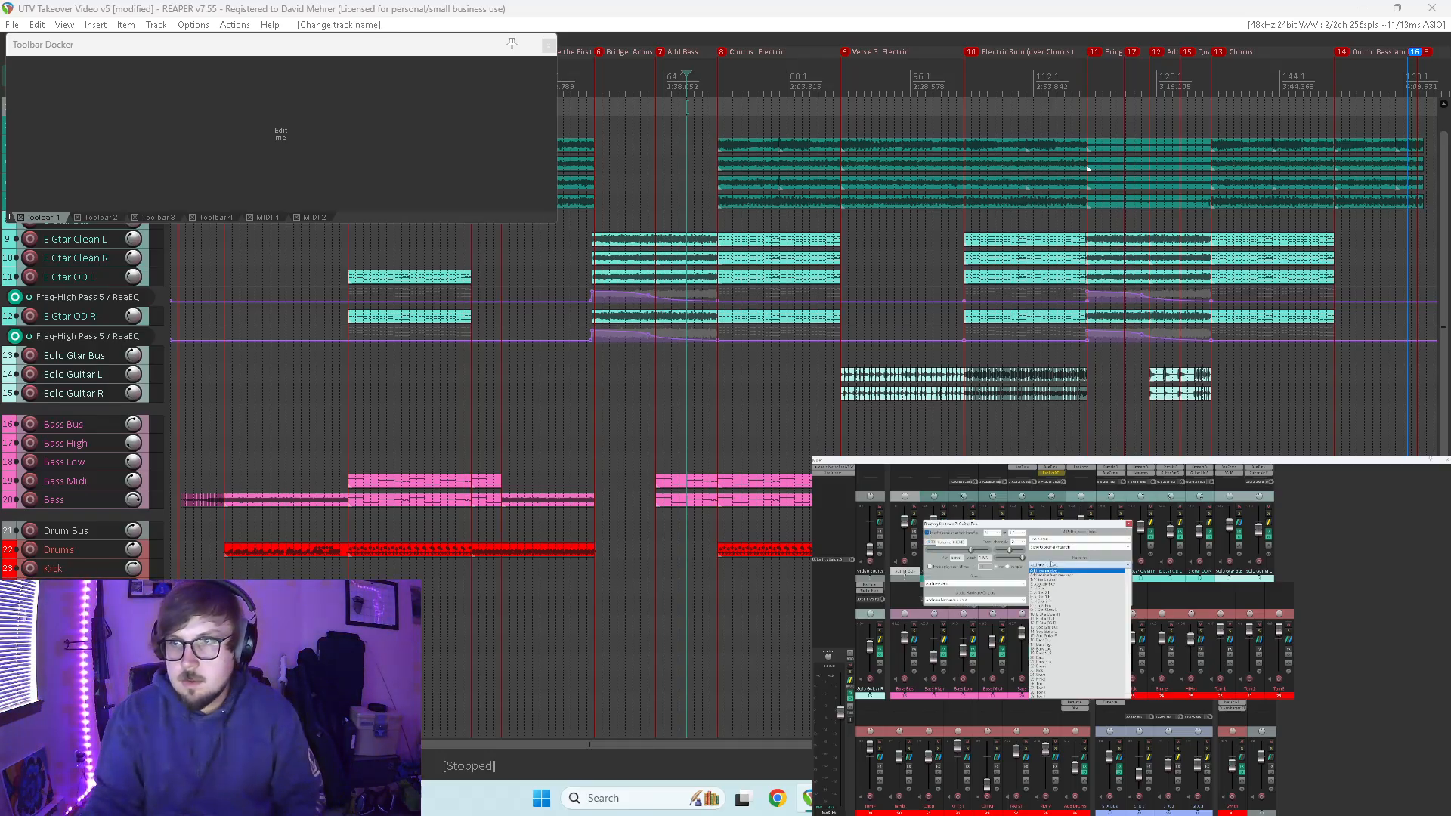
pyautogui.click(1052, 585)
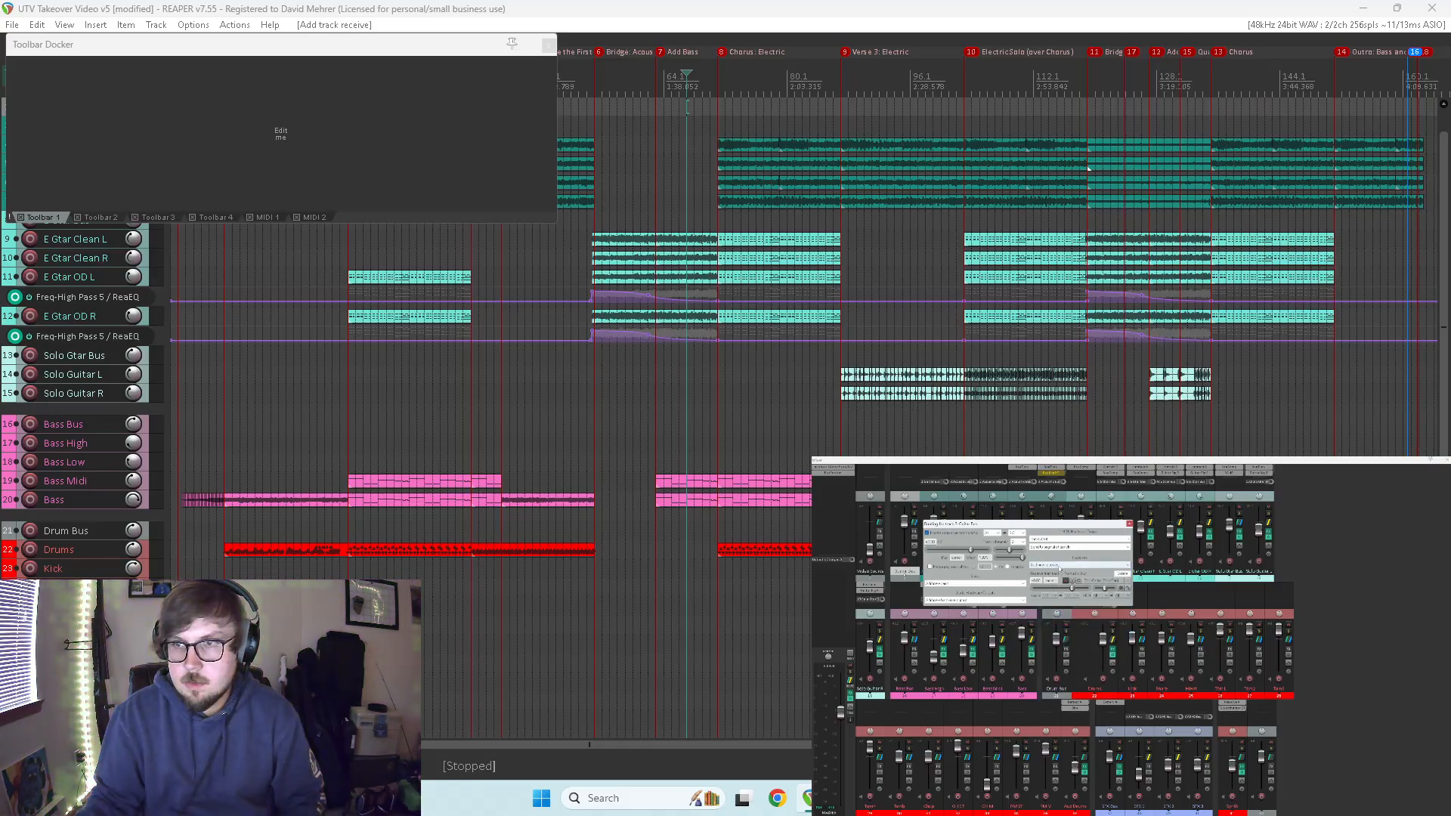
pyautogui.click(1060, 567)
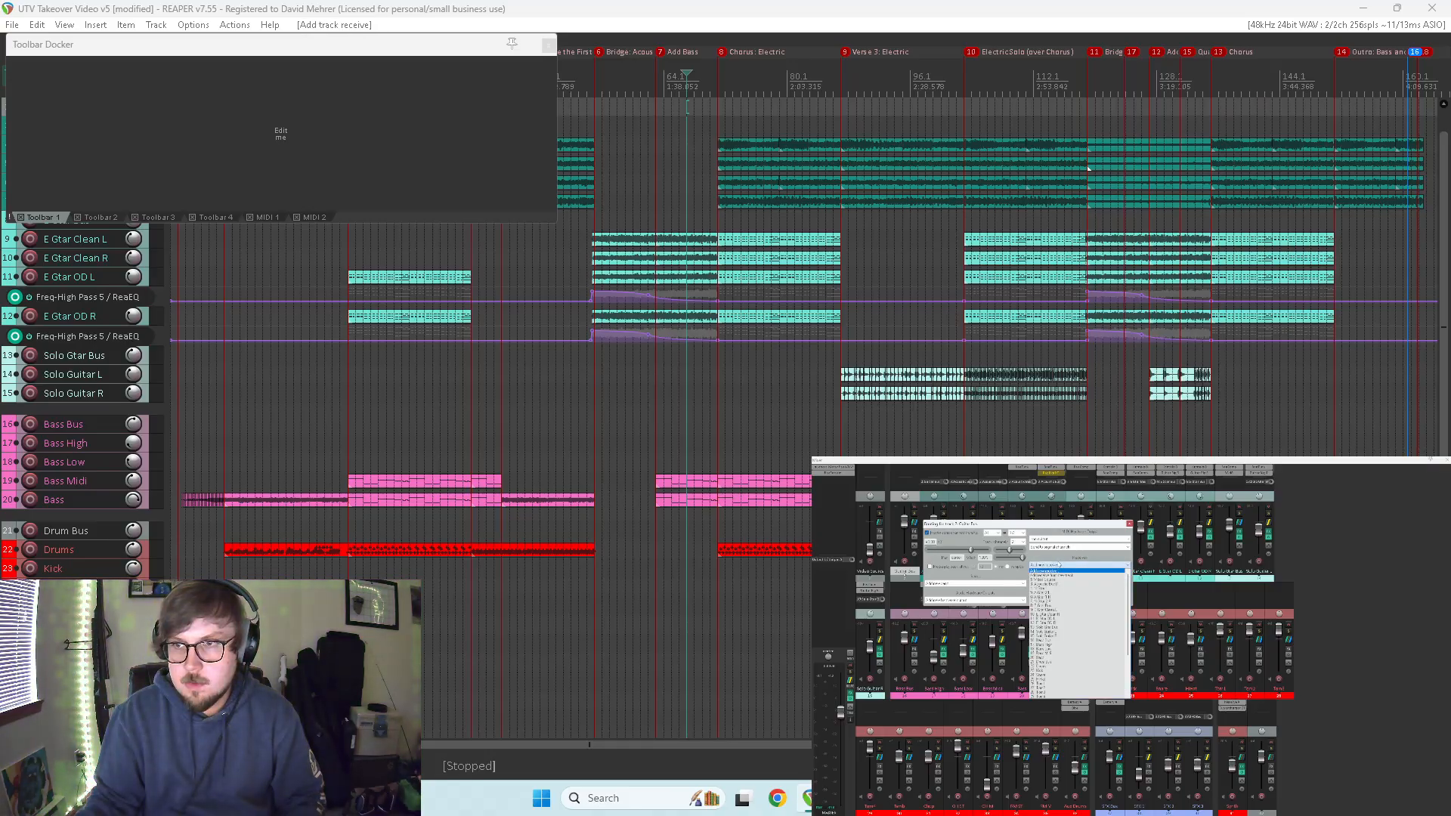
pyautogui.click(1058, 607)
pyautogui.click(1065, 566)
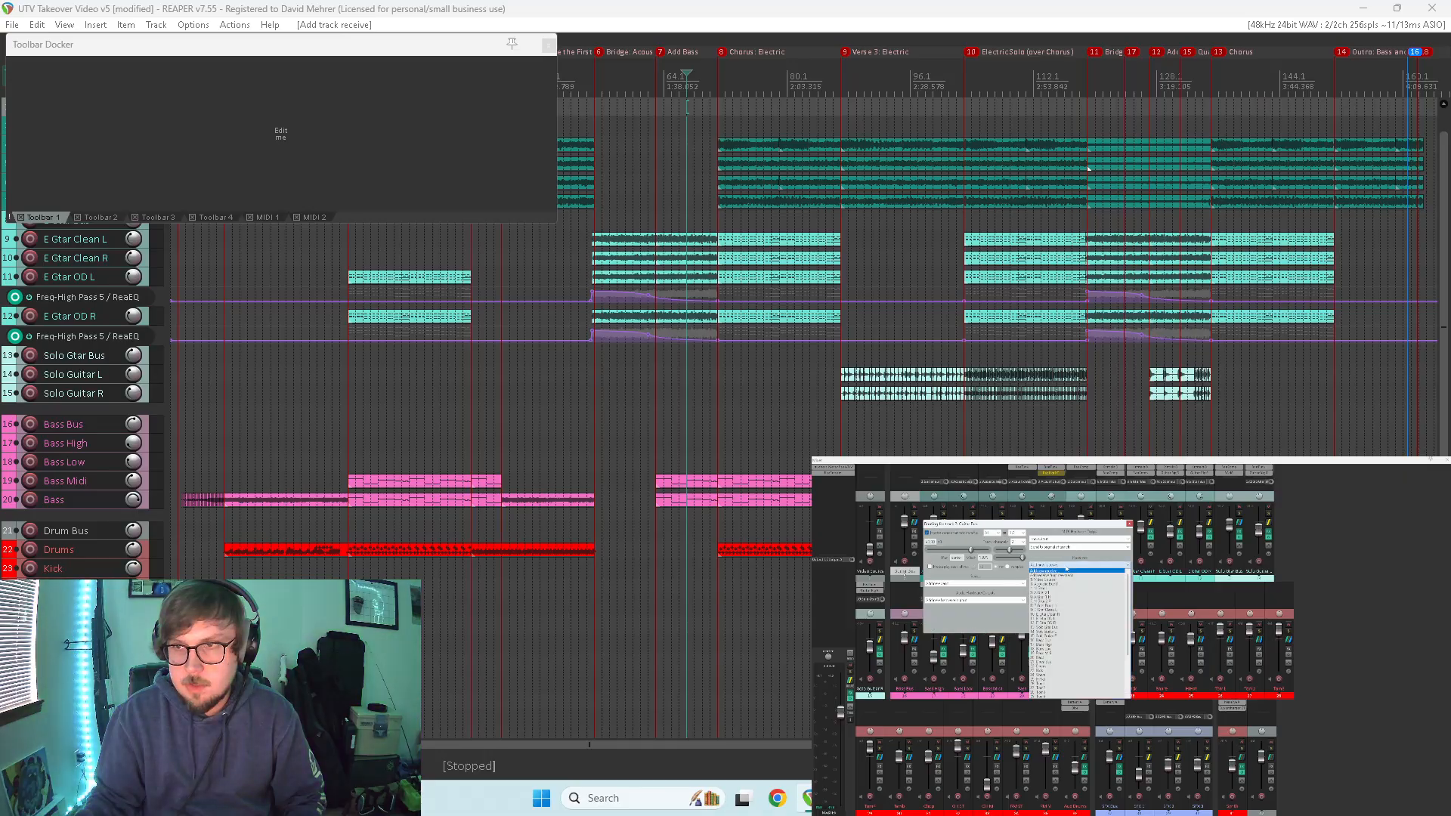
pyautogui.click(1063, 628)
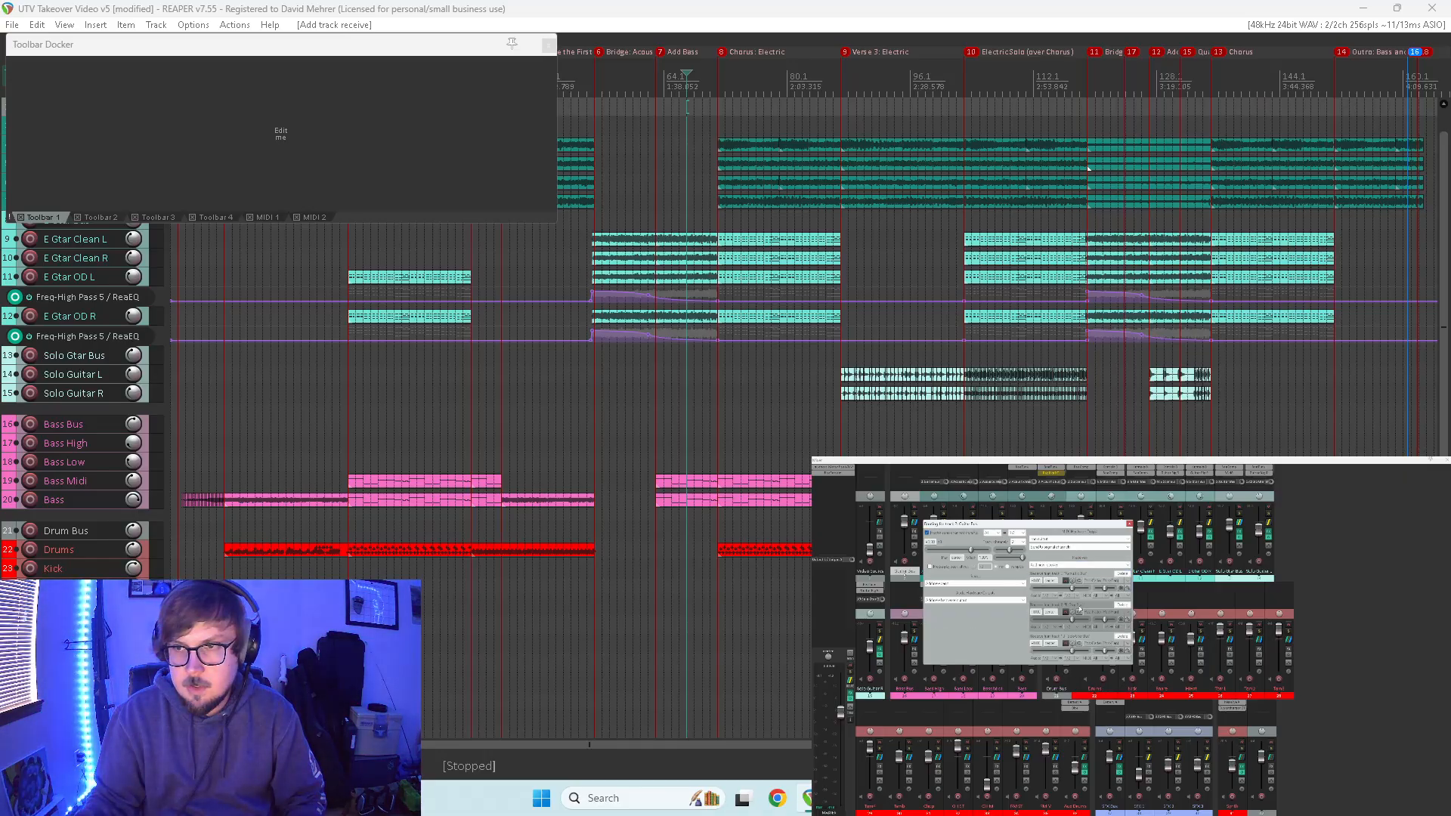
pyautogui.press('Escape')
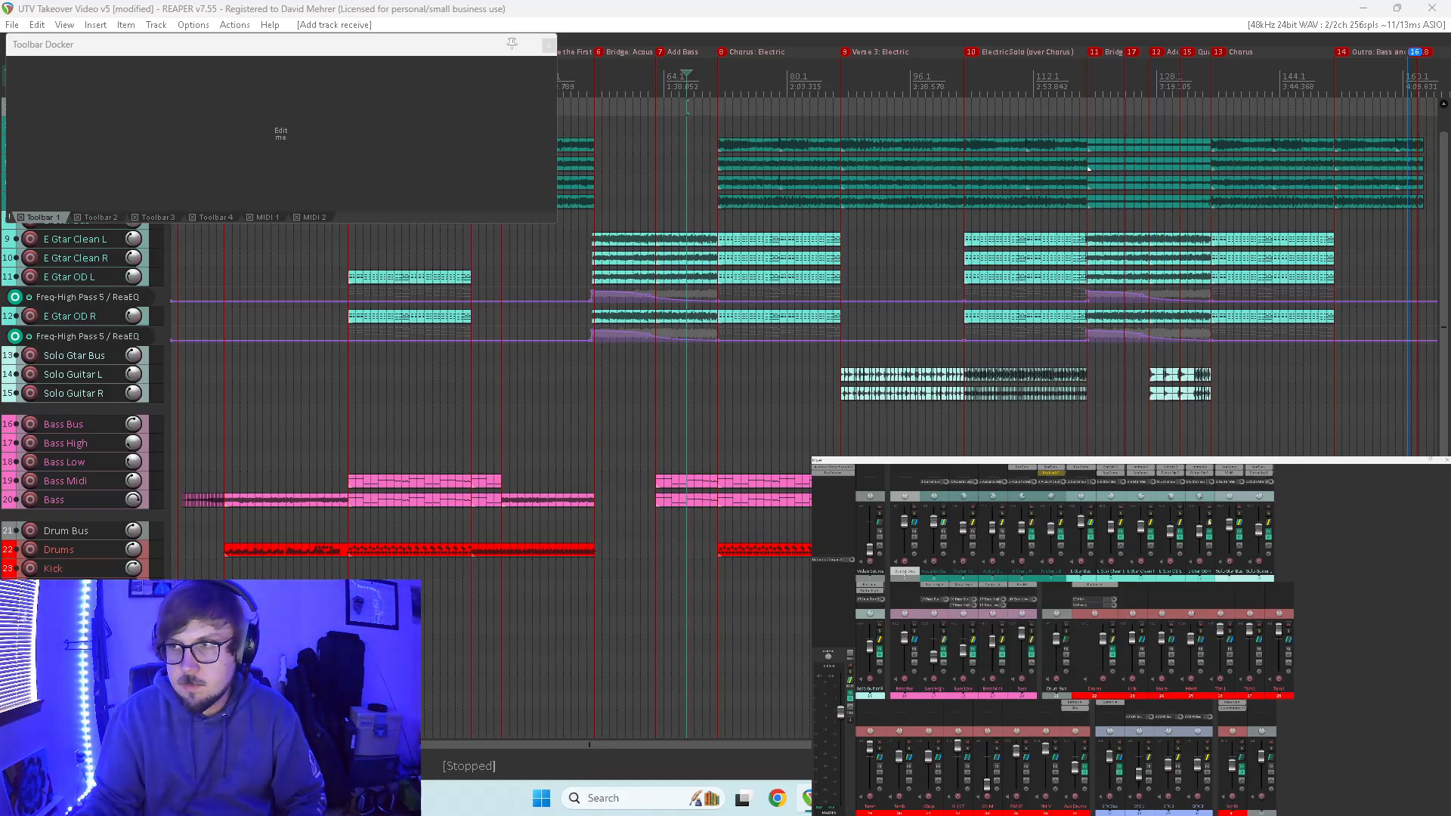
# - Turn off the master send on the Solo Gtar Bus, E Gtar Bus and Acoustic Bus
pyautogui.click(1240, 521)
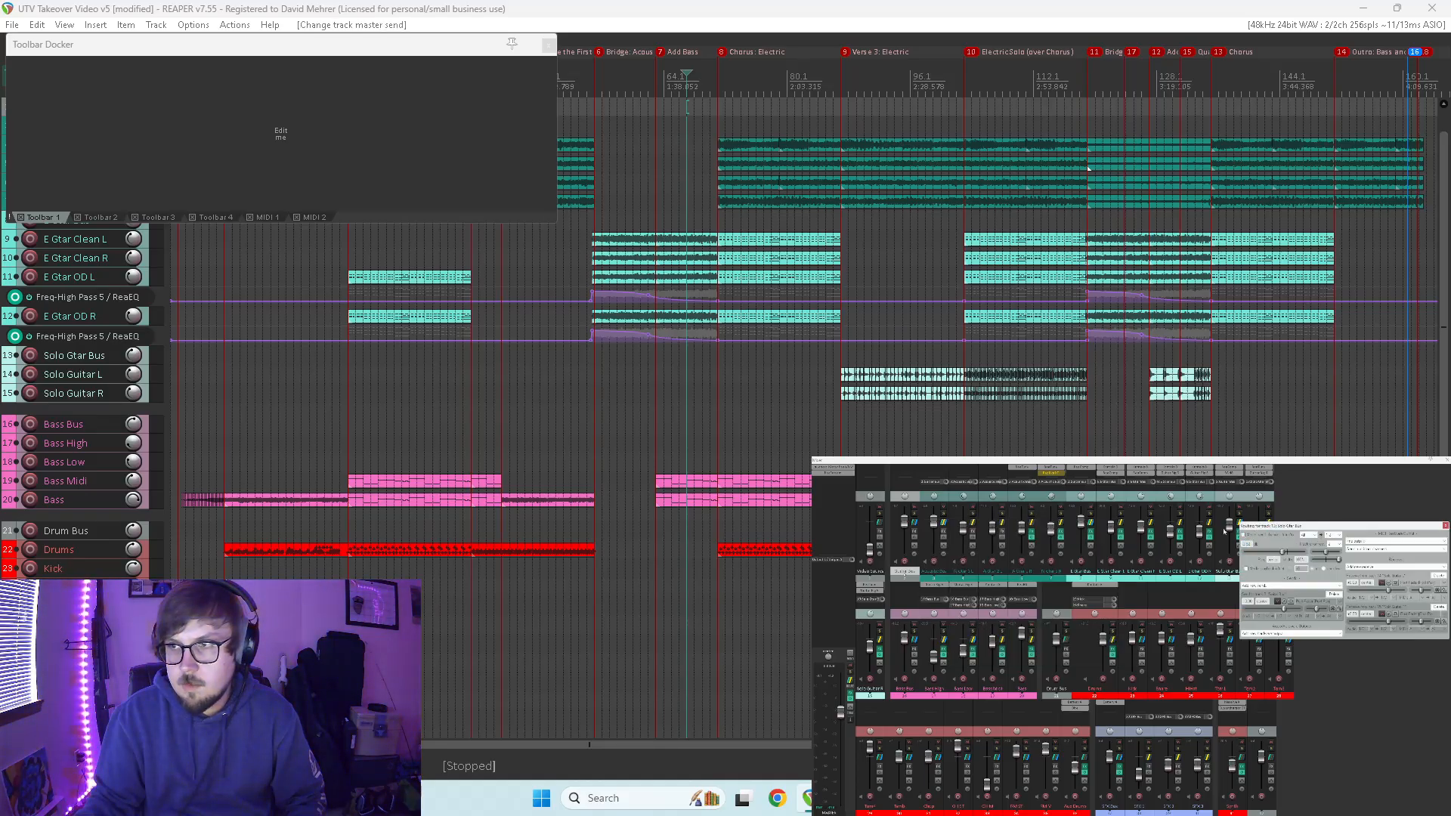
pyautogui.press('Escape')
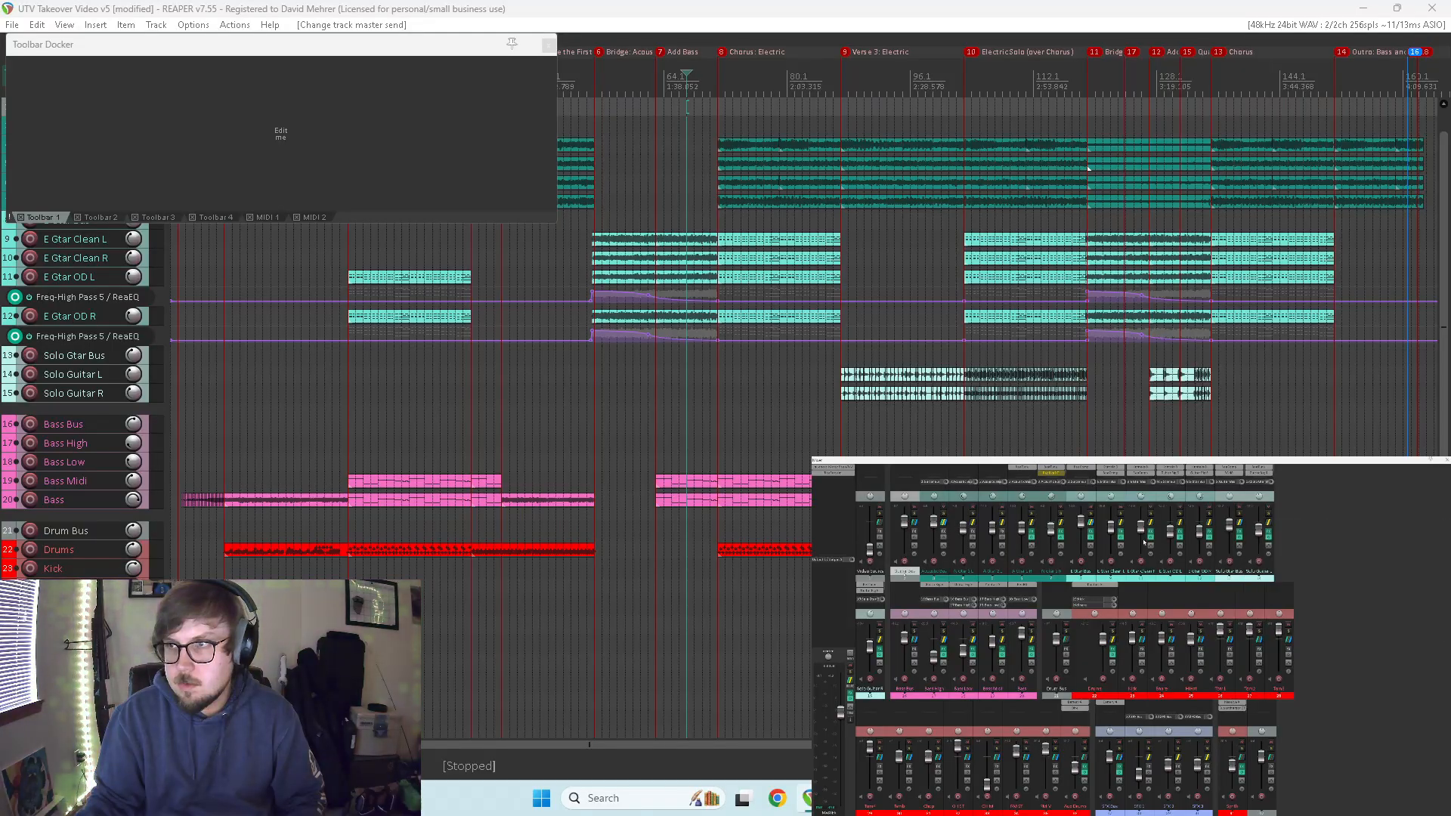
pyautogui.click(1090, 524)
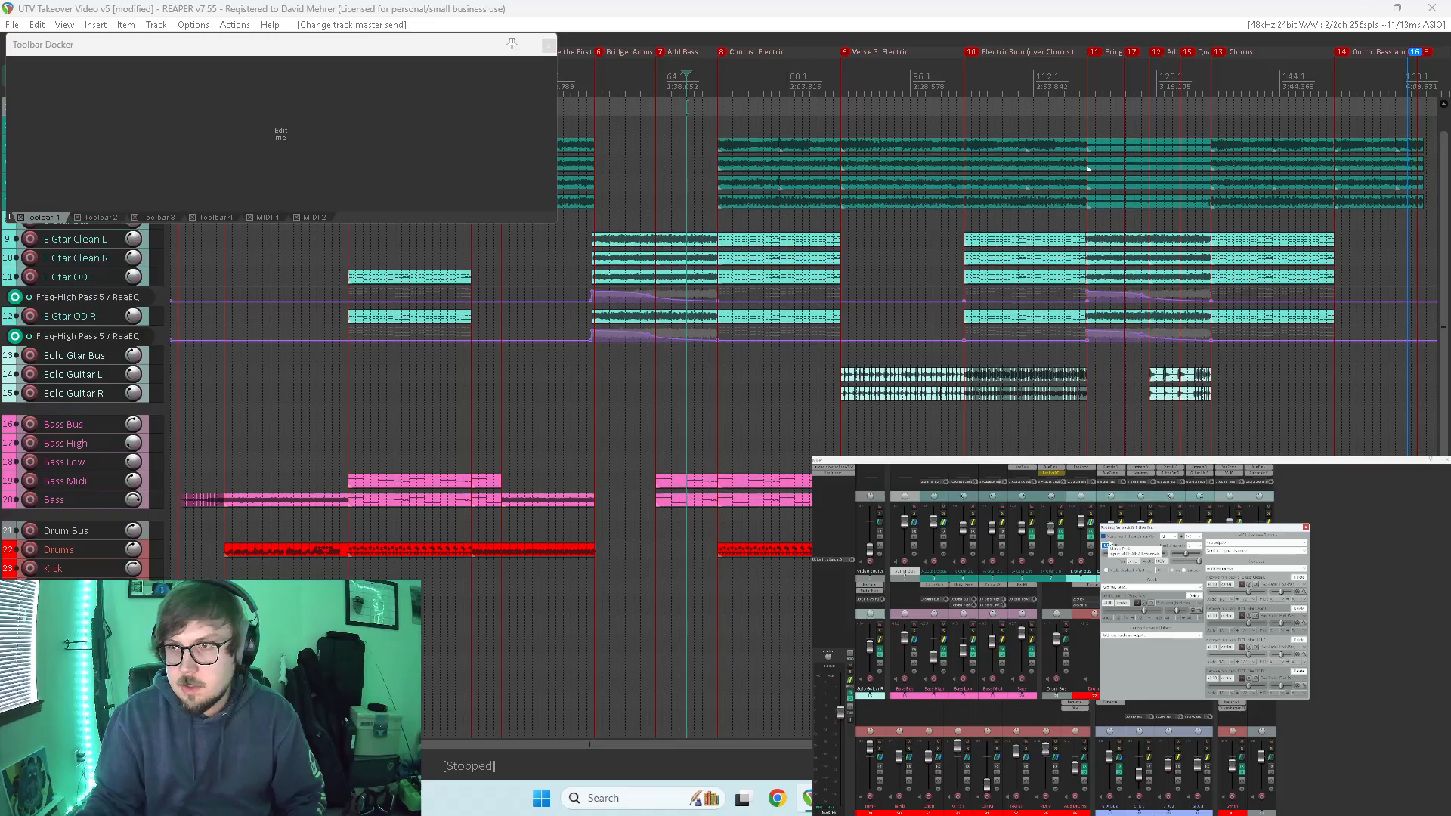
pyautogui.click(957, 529)
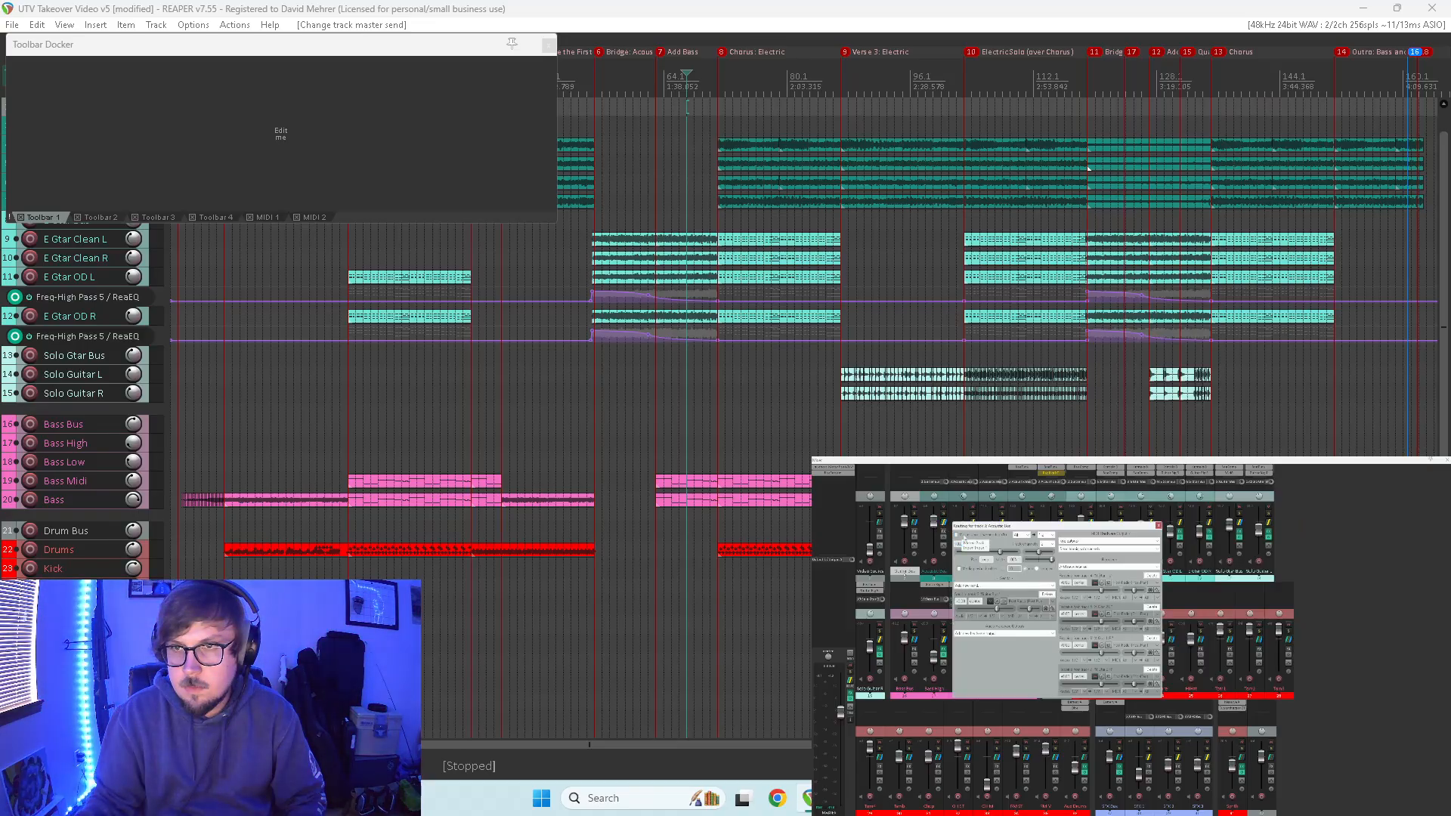
pyautogui.click(1159, 526)
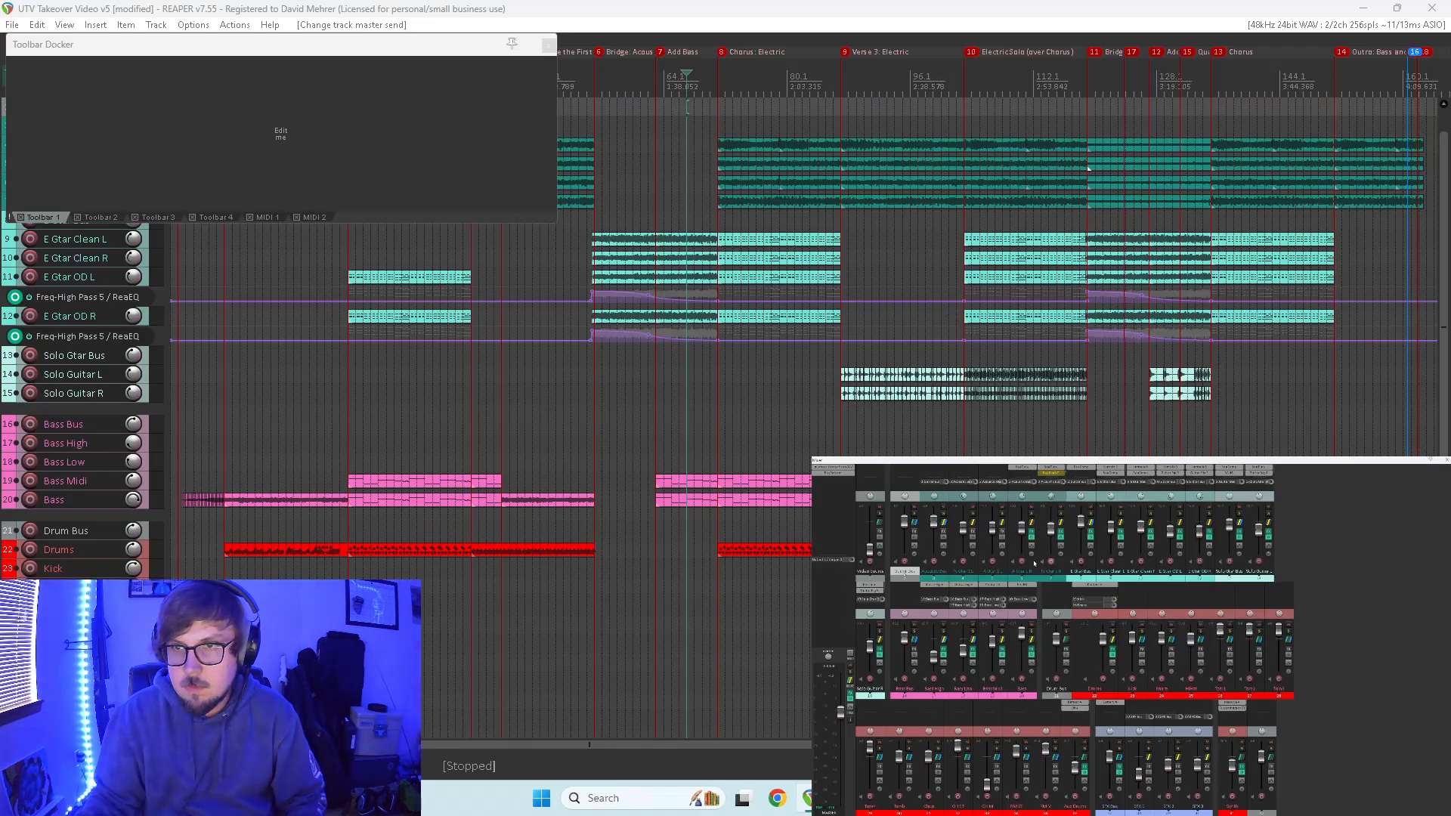
# - Solo the Guitar Bus, play the song from just after the Add Bass marker and close the Toolbar Docker
pyautogui.click(914, 516)
pyautogui.press('space')
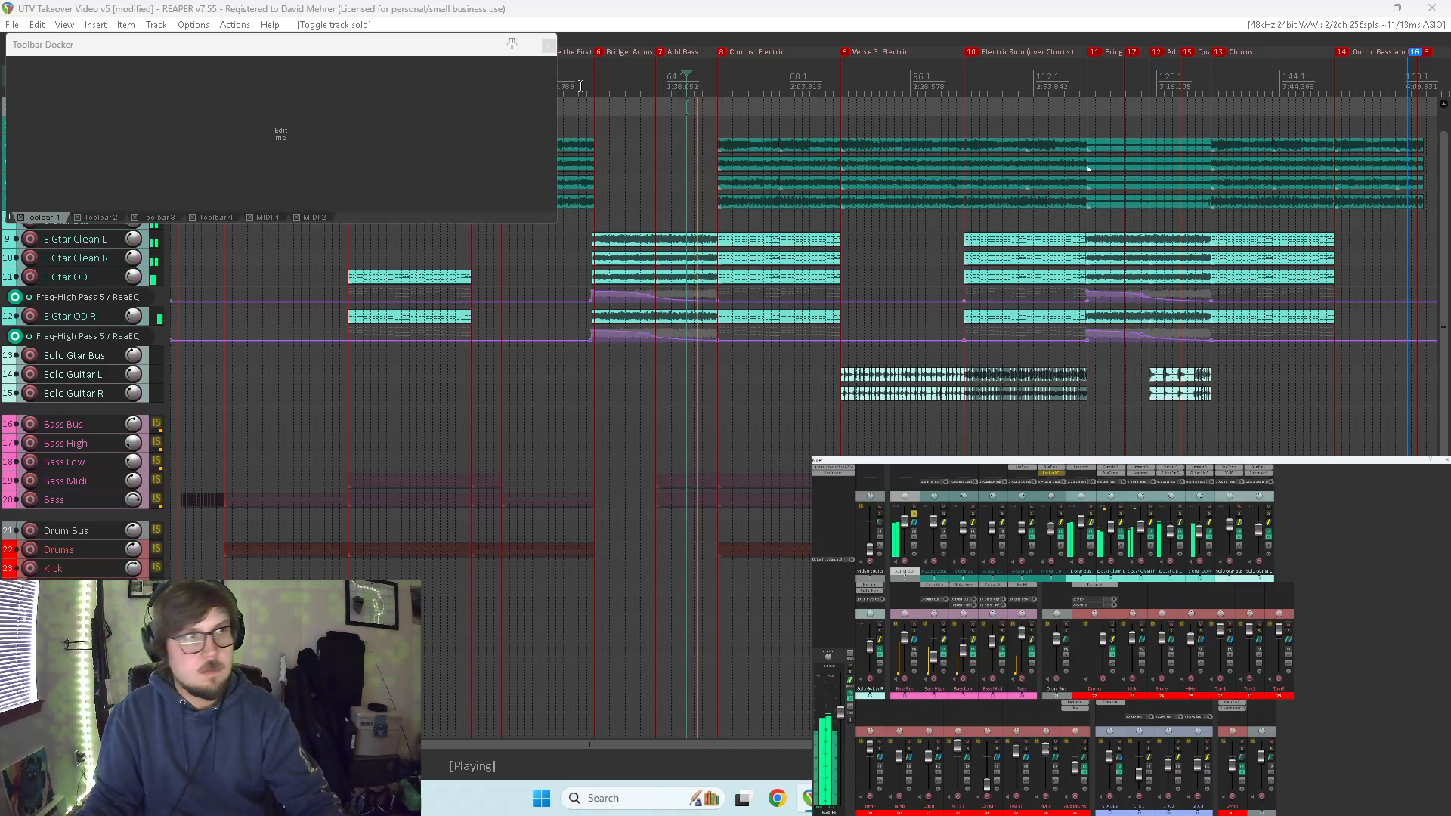
pyautogui.click(549, 46)
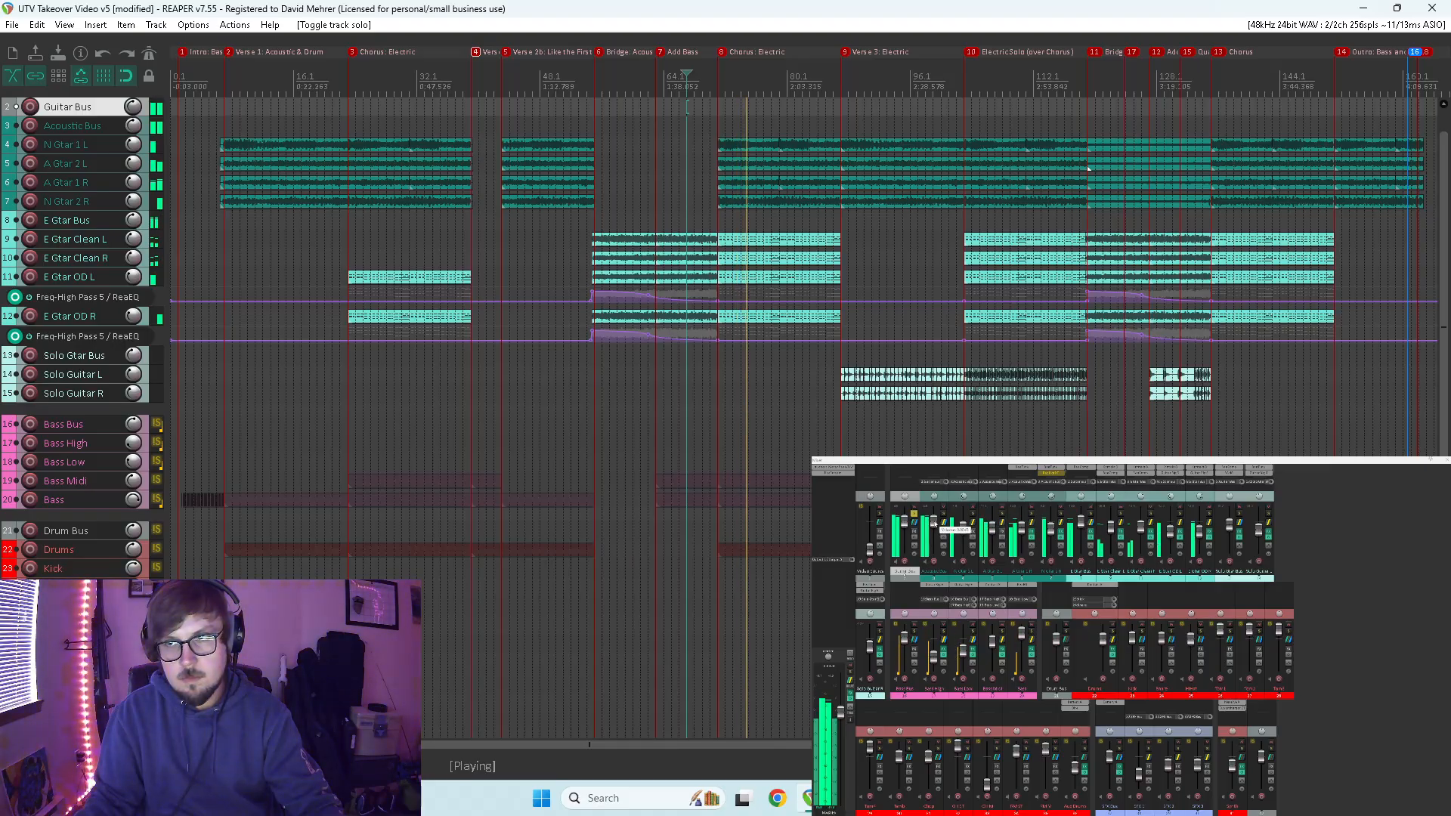
# - Copy the ReaComp from the E Gtar Bus onto the Guitar Bus and open its settings
pyautogui.click(916, 484)
pyautogui.click(1285, 542)
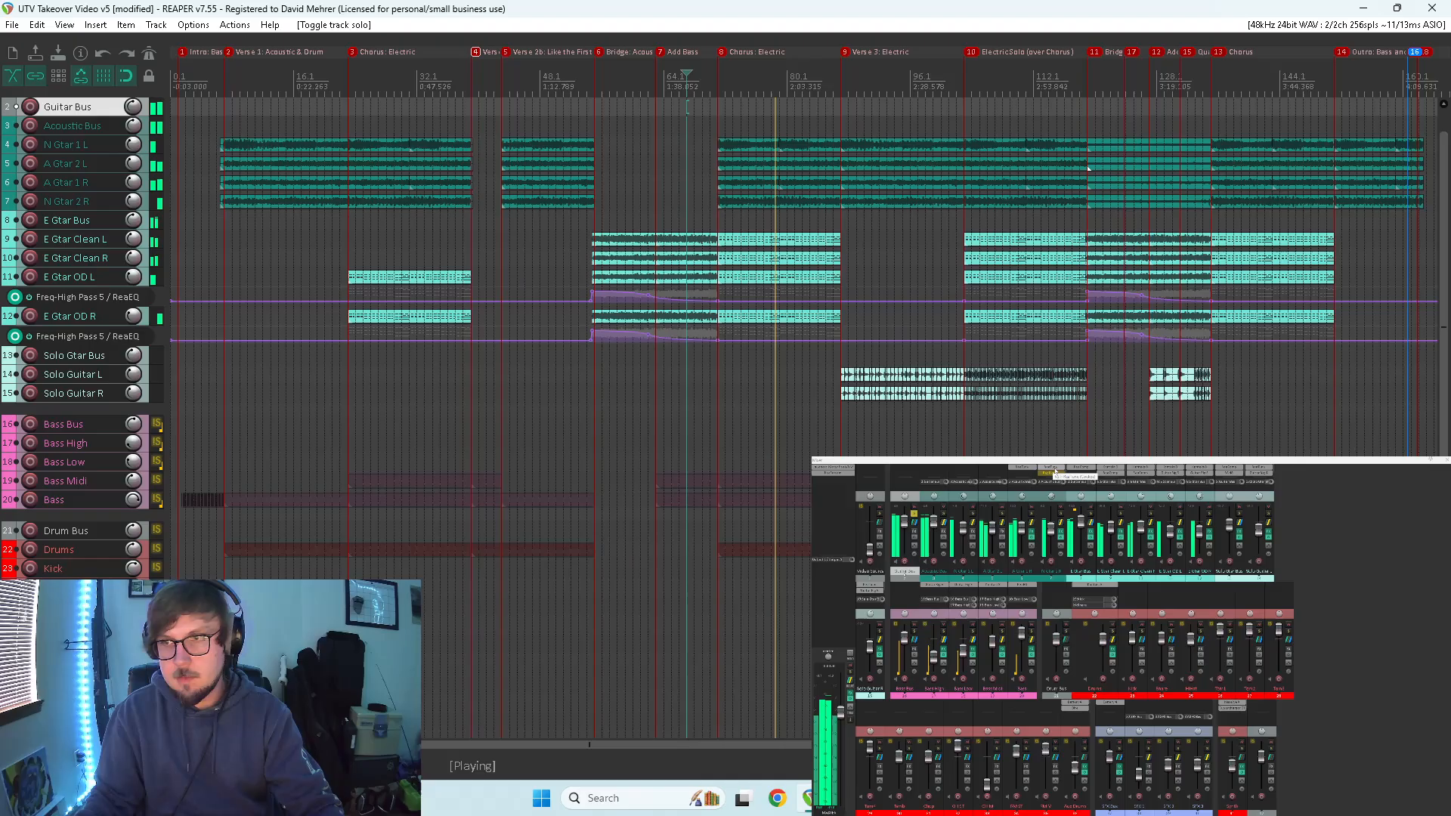
pyautogui.moveTo(961, 474); pyautogui.dragTo(910, 468)
pyautogui.click(909, 468)
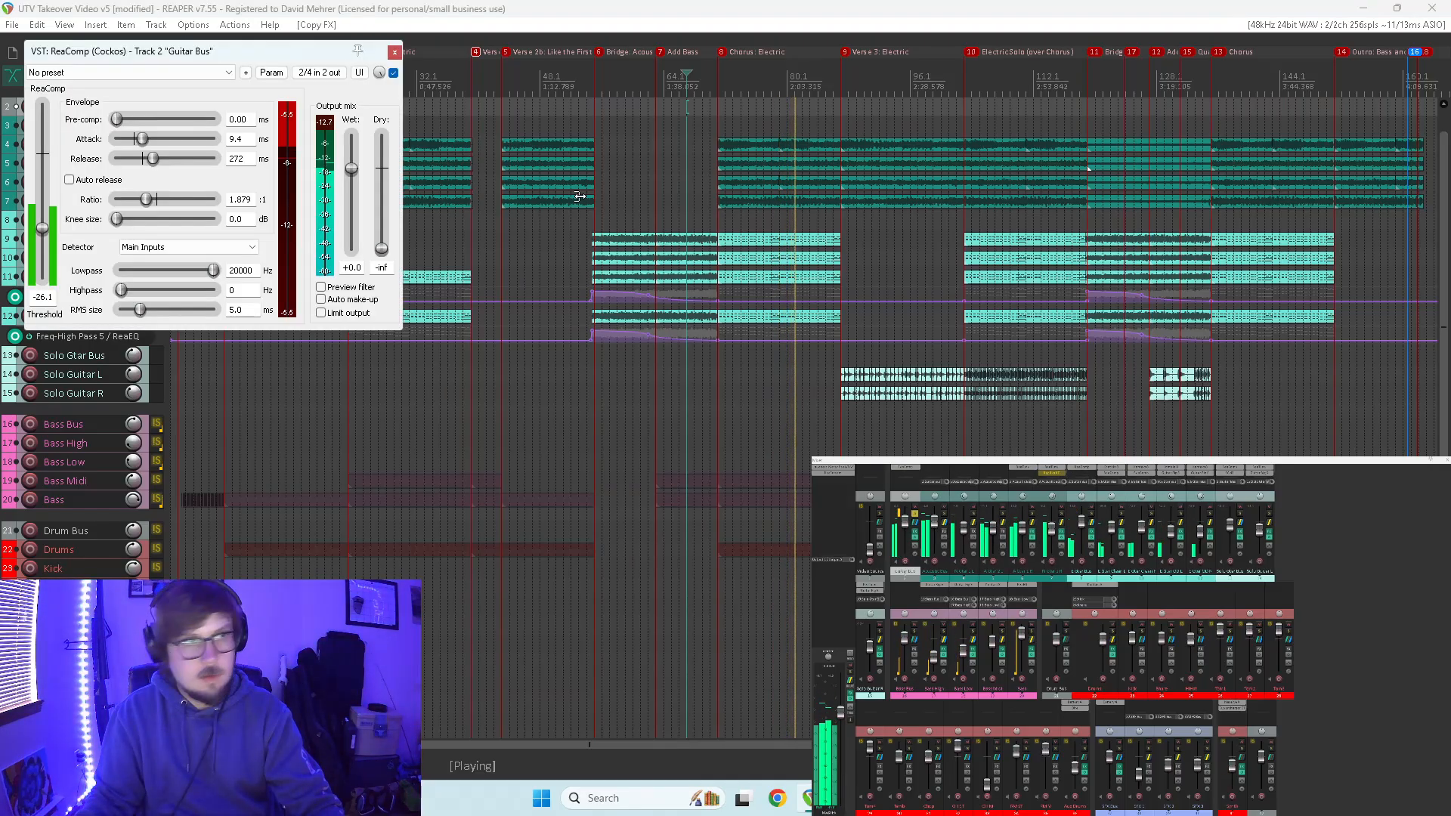
# - Set the Guitar Bus compressor's attack to 16.7 ms, release to 257 ms and threshold to -16.3 dB
pyautogui.moveTo(41, 230); pyautogui.dragTo(42, 208)
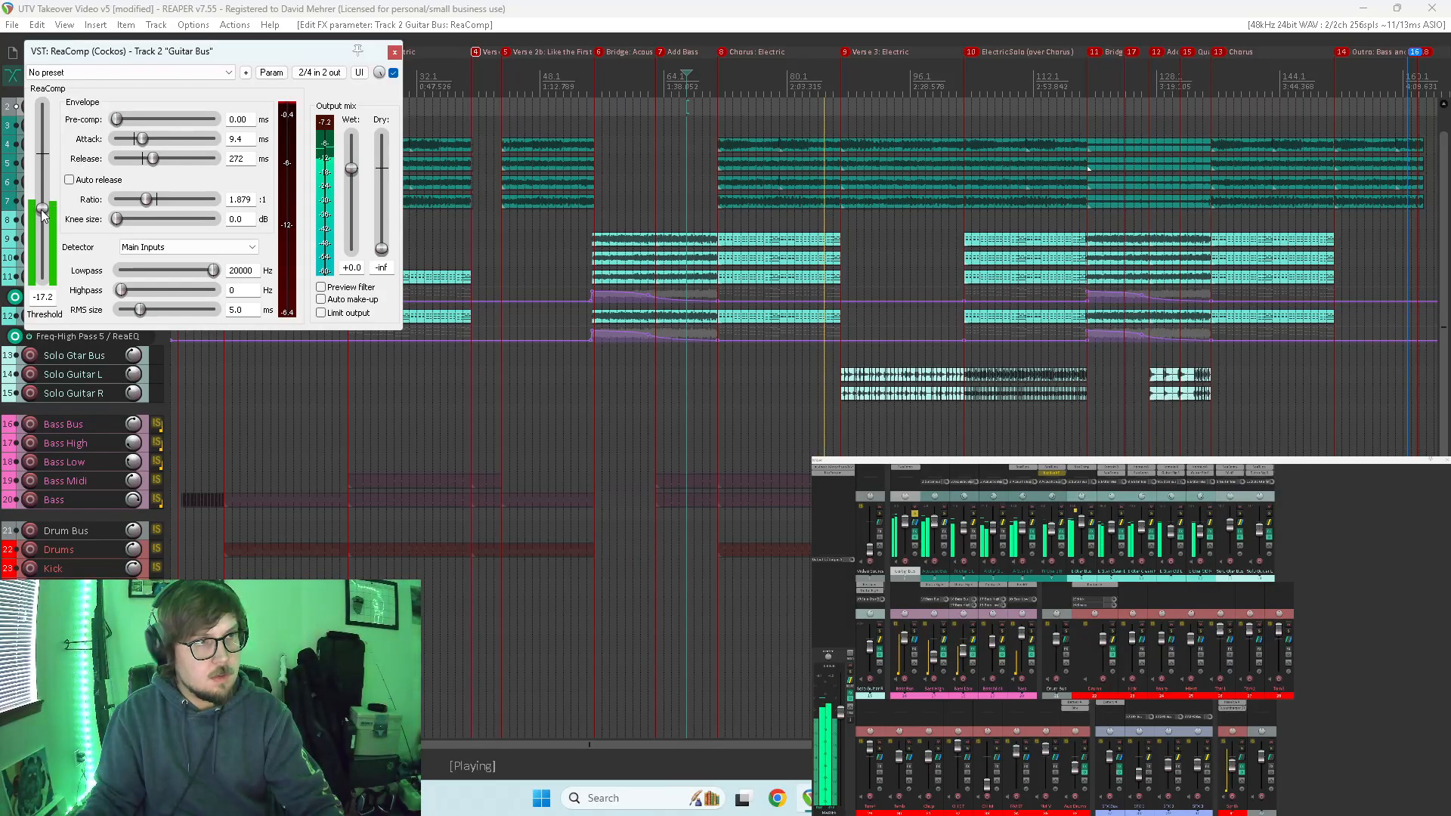
pyautogui.doubleClick(153, 158)
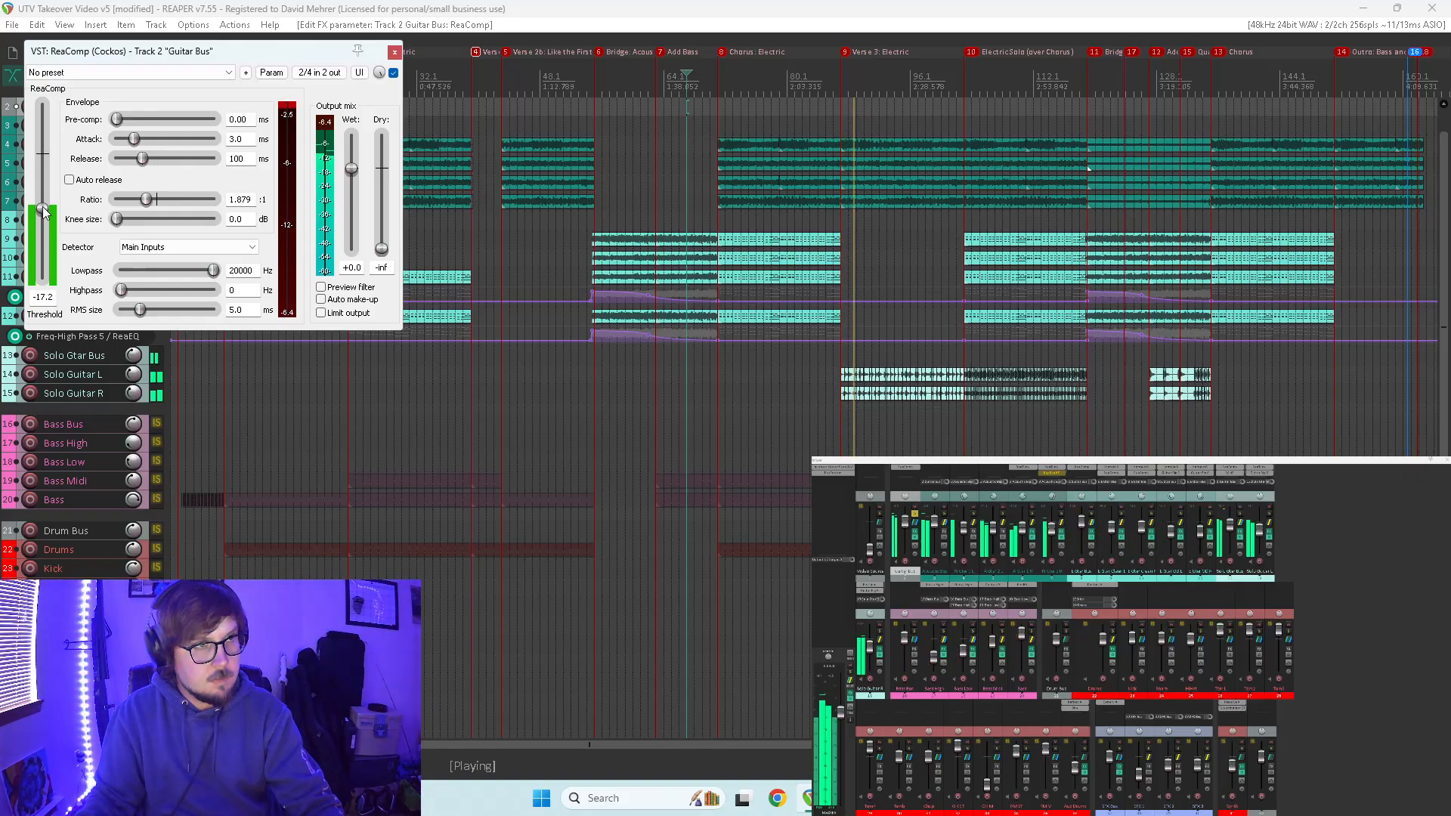
pyautogui.moveTo(126, 159); pyautogui.dragTo(150, 144)
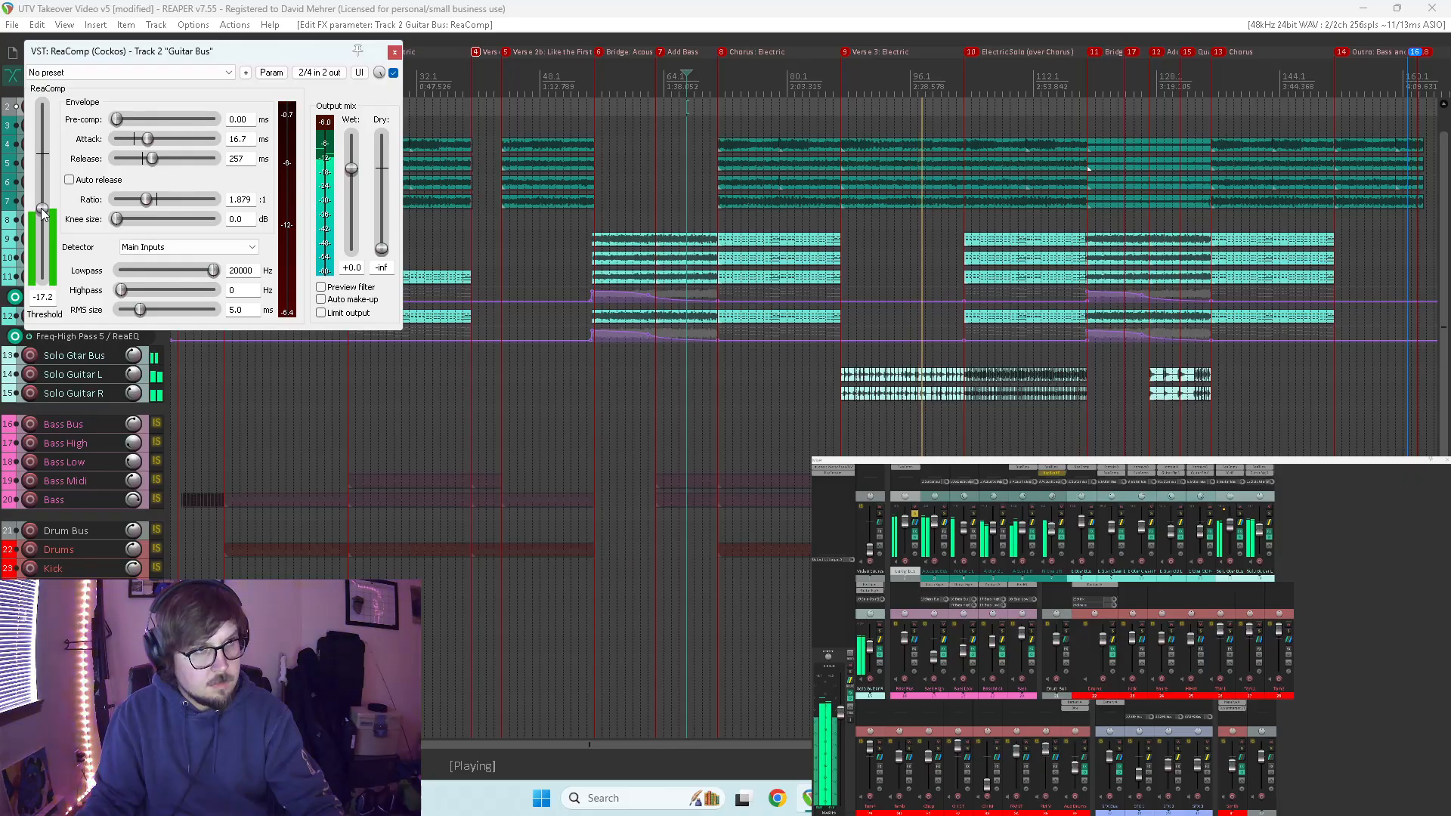
pyautogui.moveTo(42, 214)
pyautogui.mouseDown()
pyautogui.moveTo(47, 239)
pyautogui.moveTo(55, 224)
pyautogui.mouseUp()
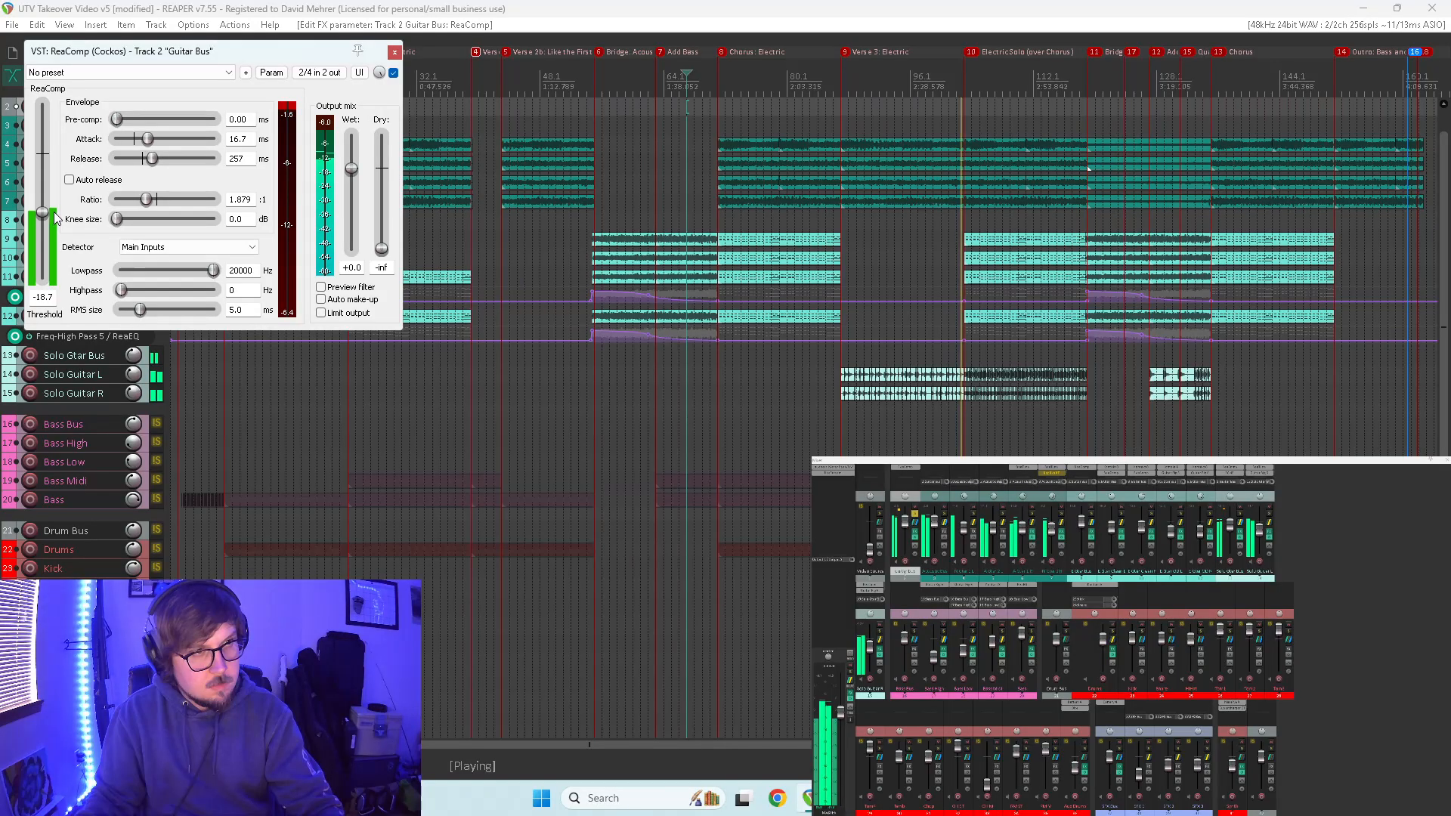
pyautogui.moveTo(54, 214); pyautogui.dragTo(54, 206)
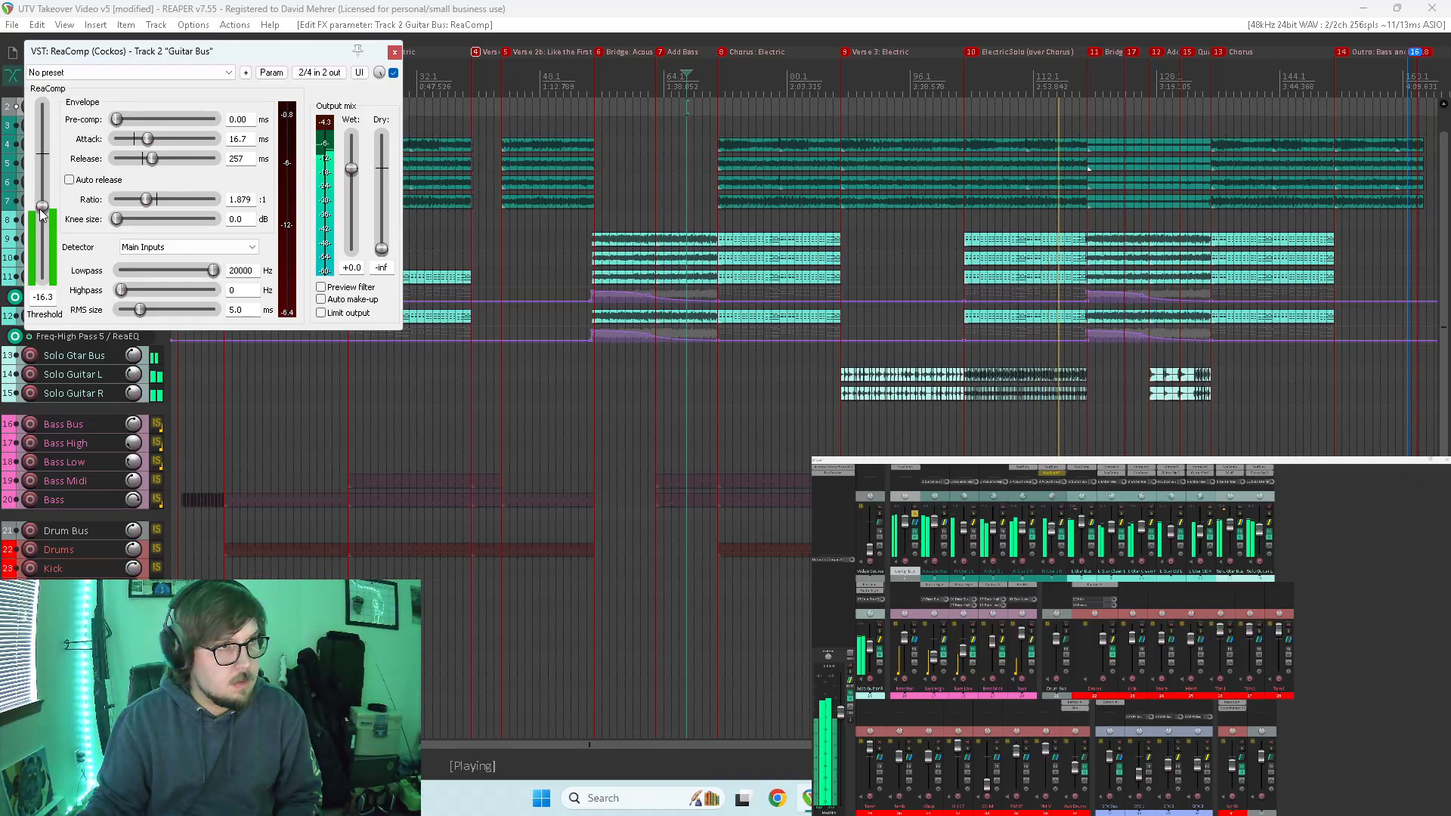
pyautogui.click(394, 52)
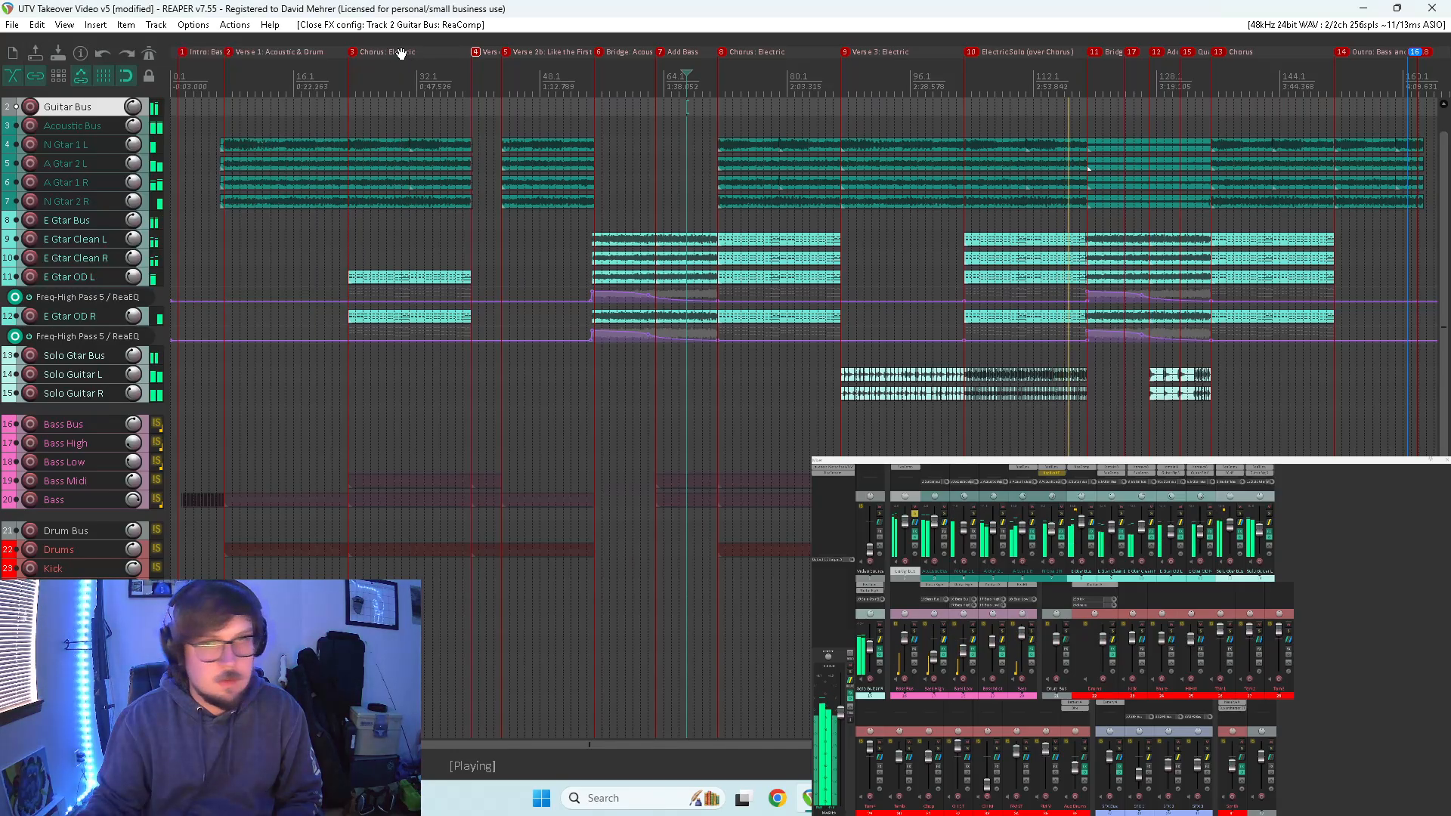
# - Set the E Gtar Bus compressor's threshold to -23.5 dB and stop playback
pyautogui.click(1085, 471)
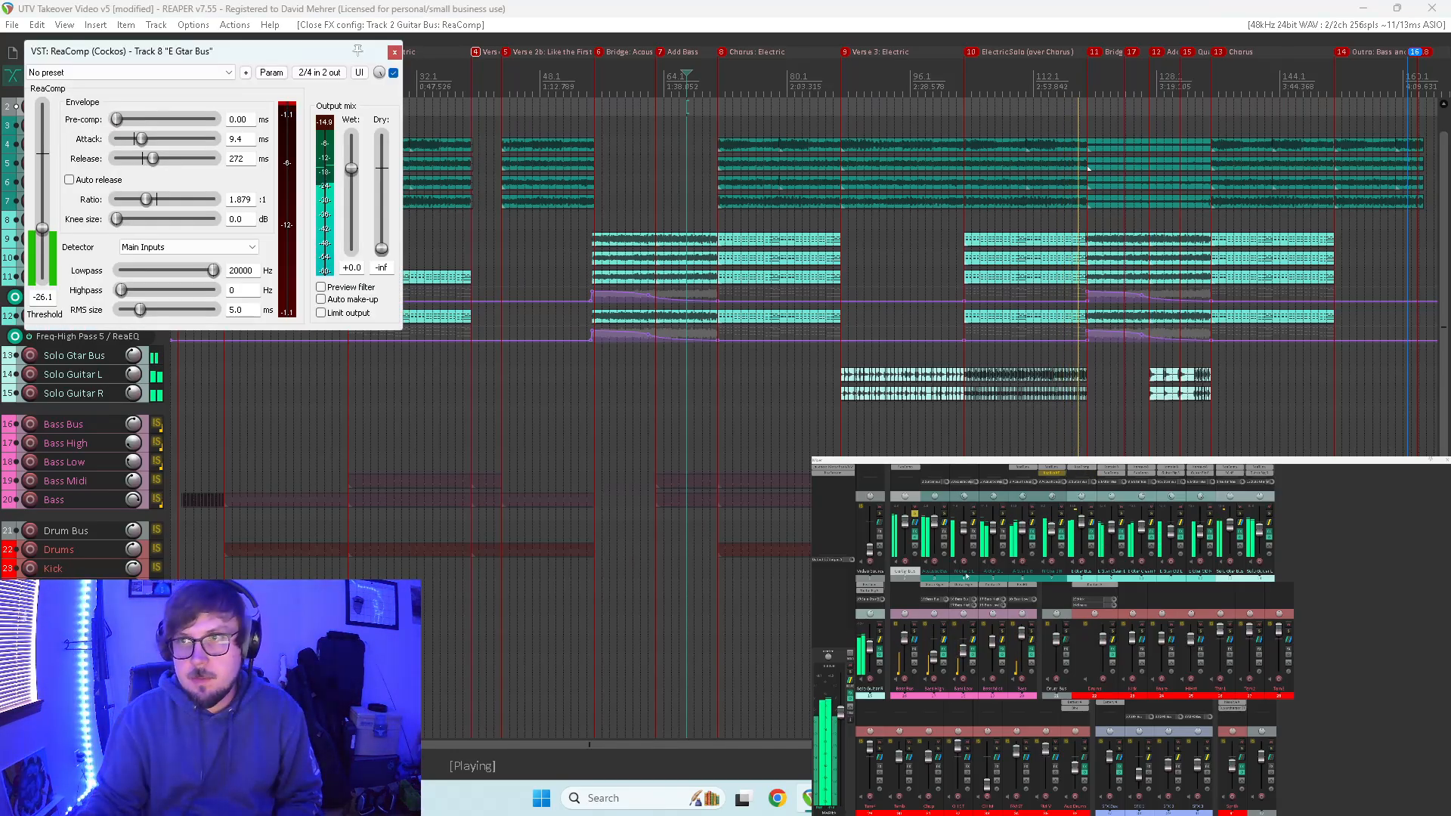
pyautogui.click(40, 220)
pyautogui.press('space')
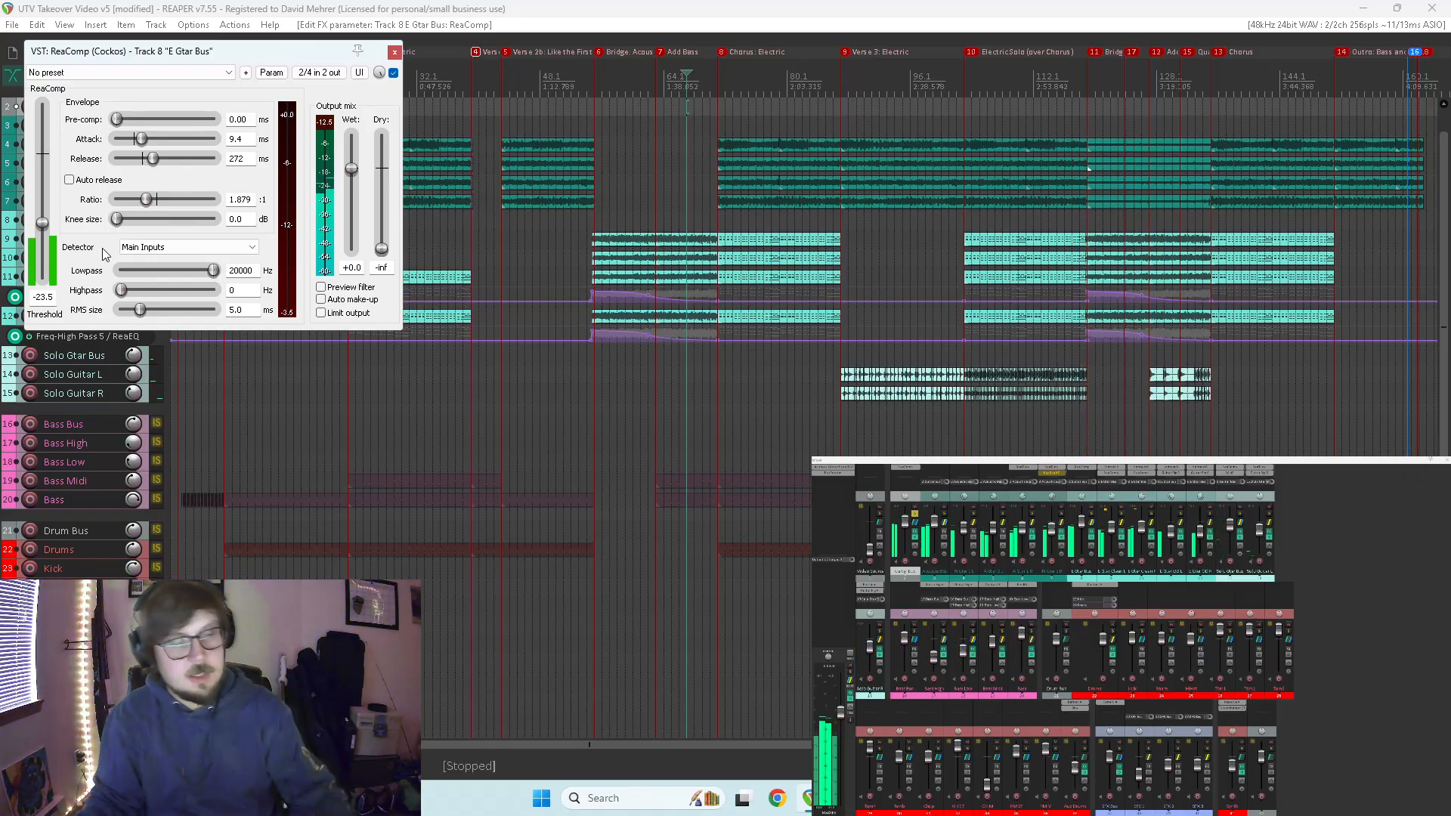
# - Play the song, set the E Gtar Bus compressor's threshold to -23.9 dB and close its settings
pyautogui.press('space')
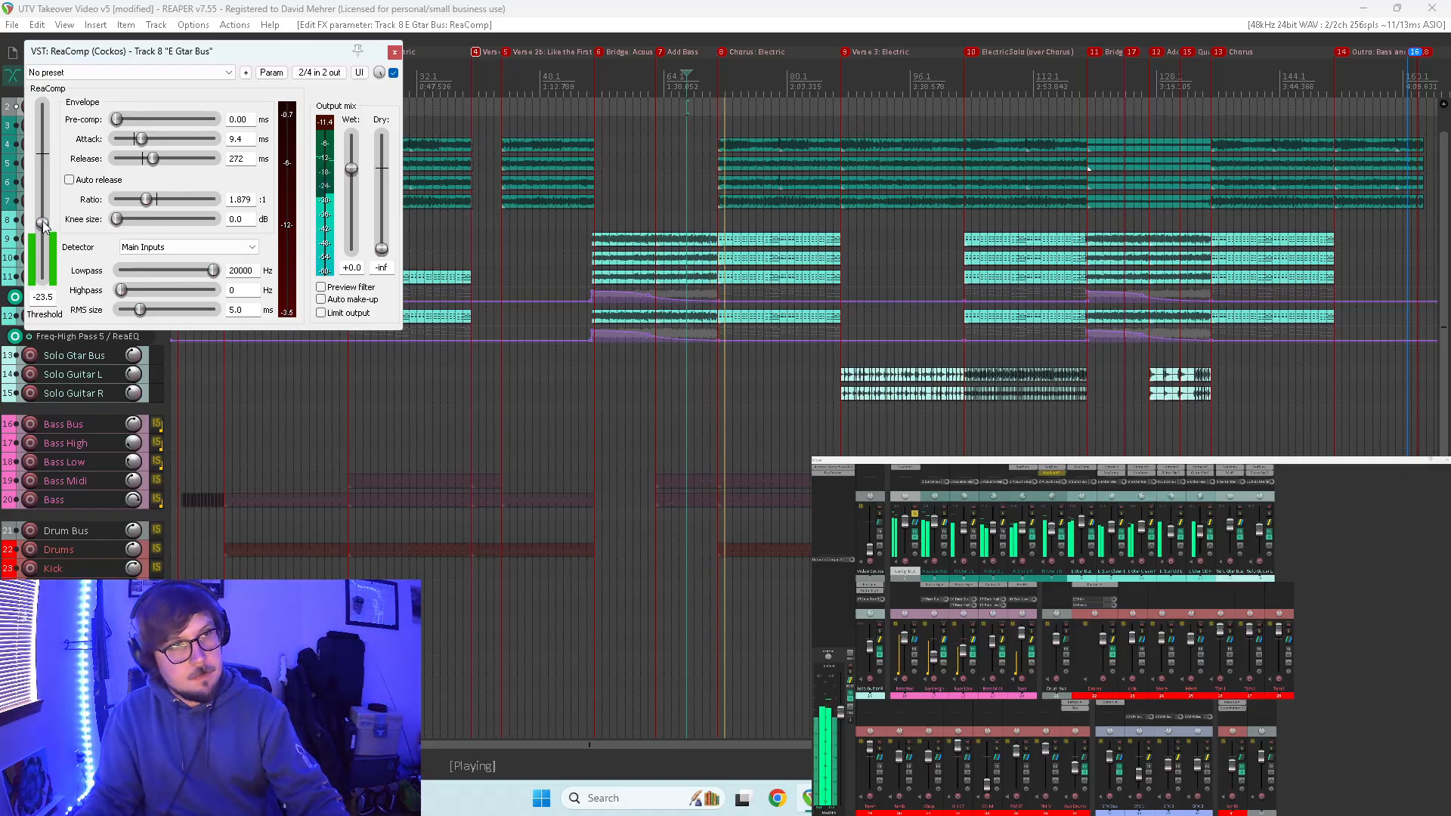
pyautogui.moveTo(43, 227); pyautogui.dragTo(43, 228)
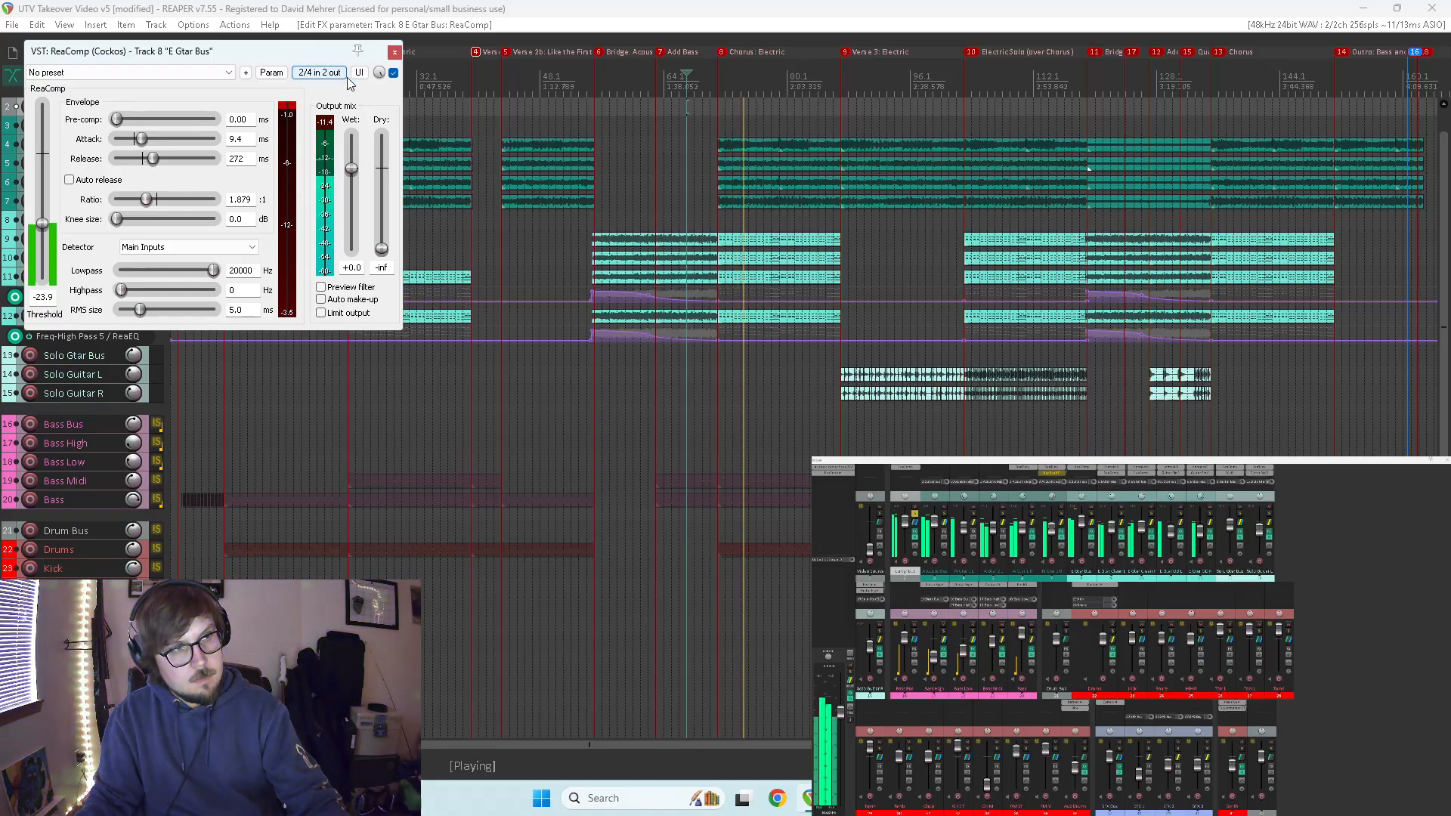
pyautogui.click(394, 51)
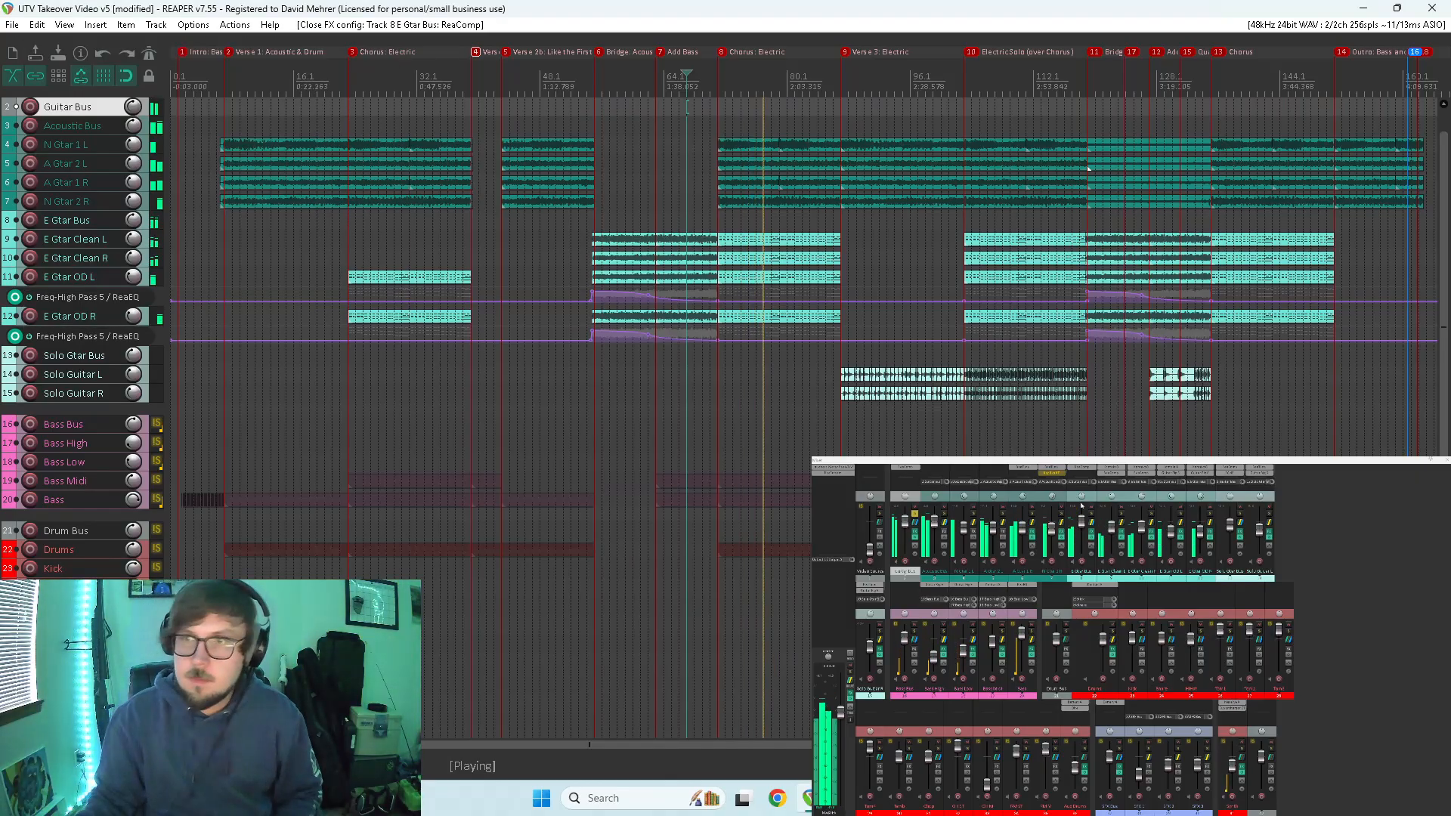
# - Take the Guitar Bus out of solo and mute it while the song plays
pyautogui.click(914, 514)
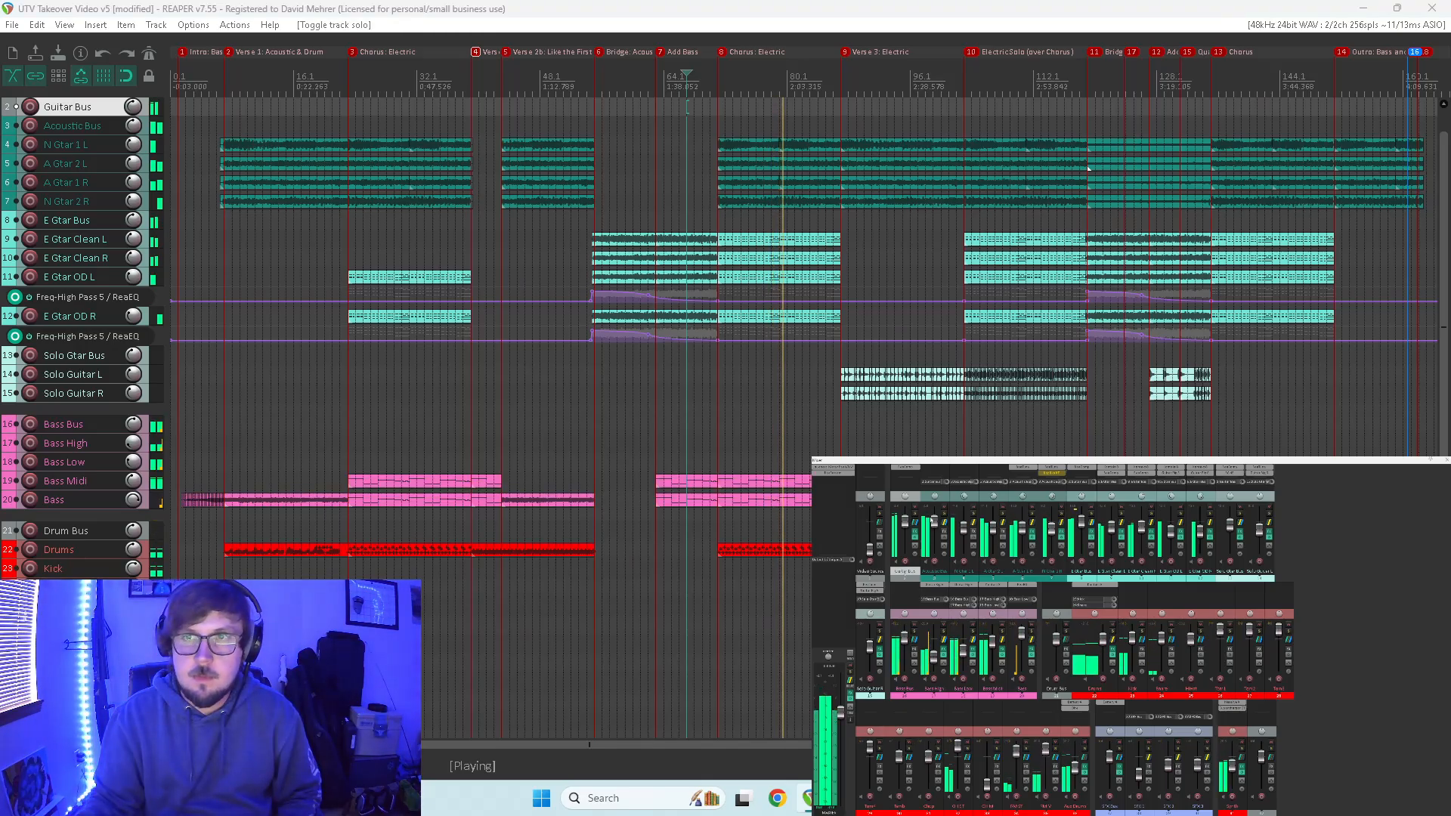
pyautogui.click(914, 508)
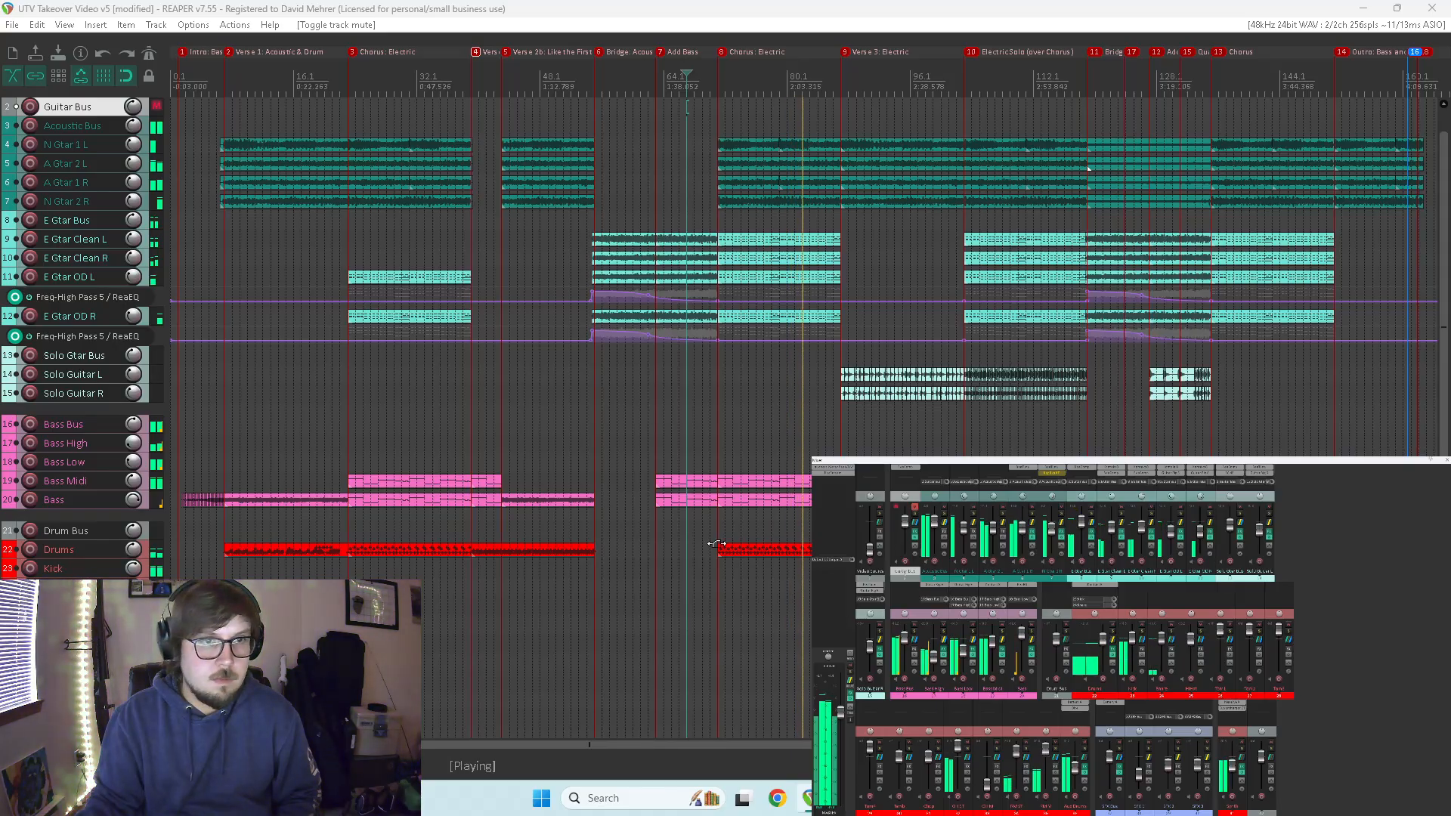
# - Delete the red media item below the SFX tracks that starts at the Chorus: Electric marker
pyautogui.scroll(-3, 88, 475)
pyautogui.scroll(-4, 52, 470)
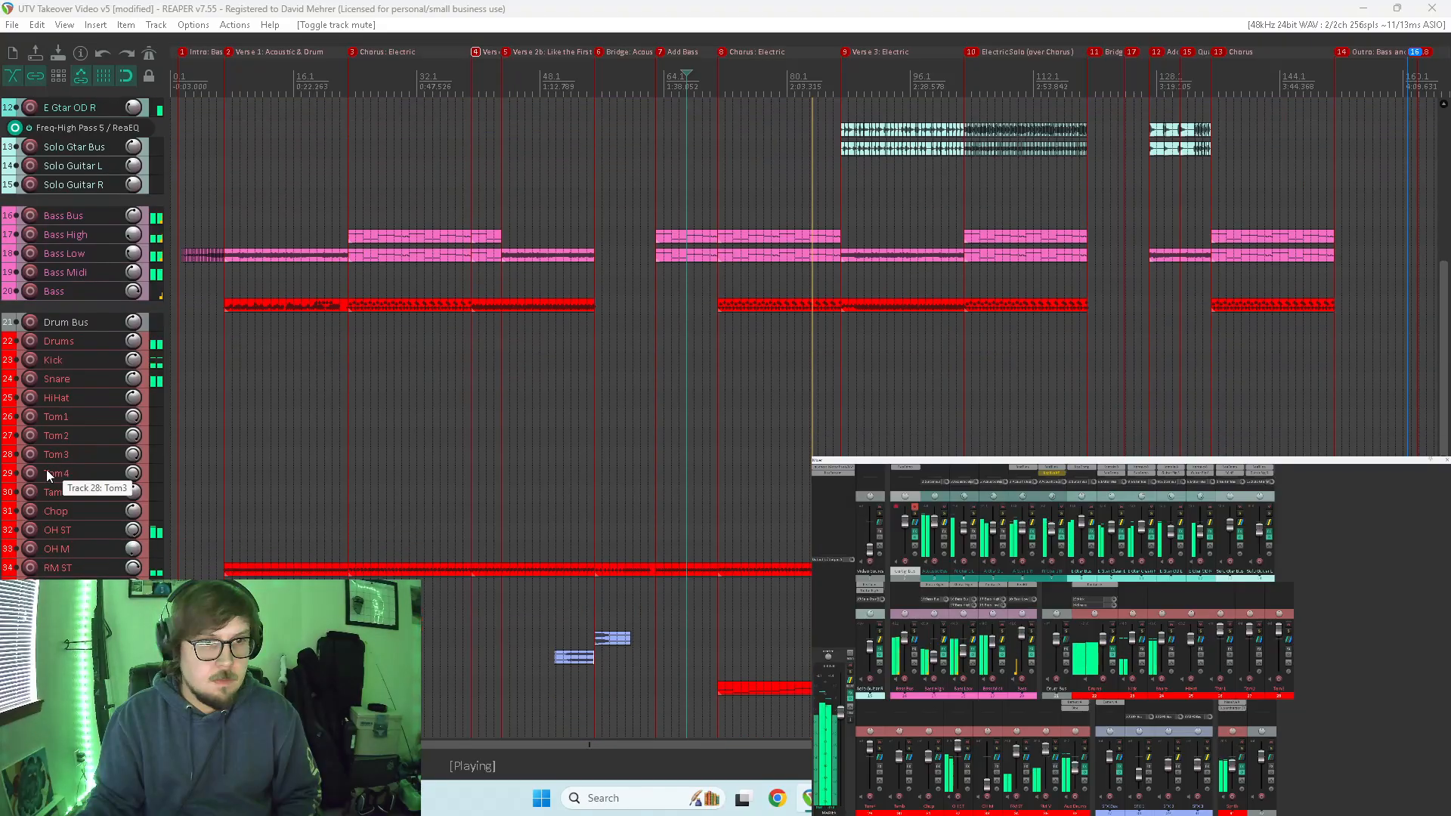
pyautogui.press('Delete')
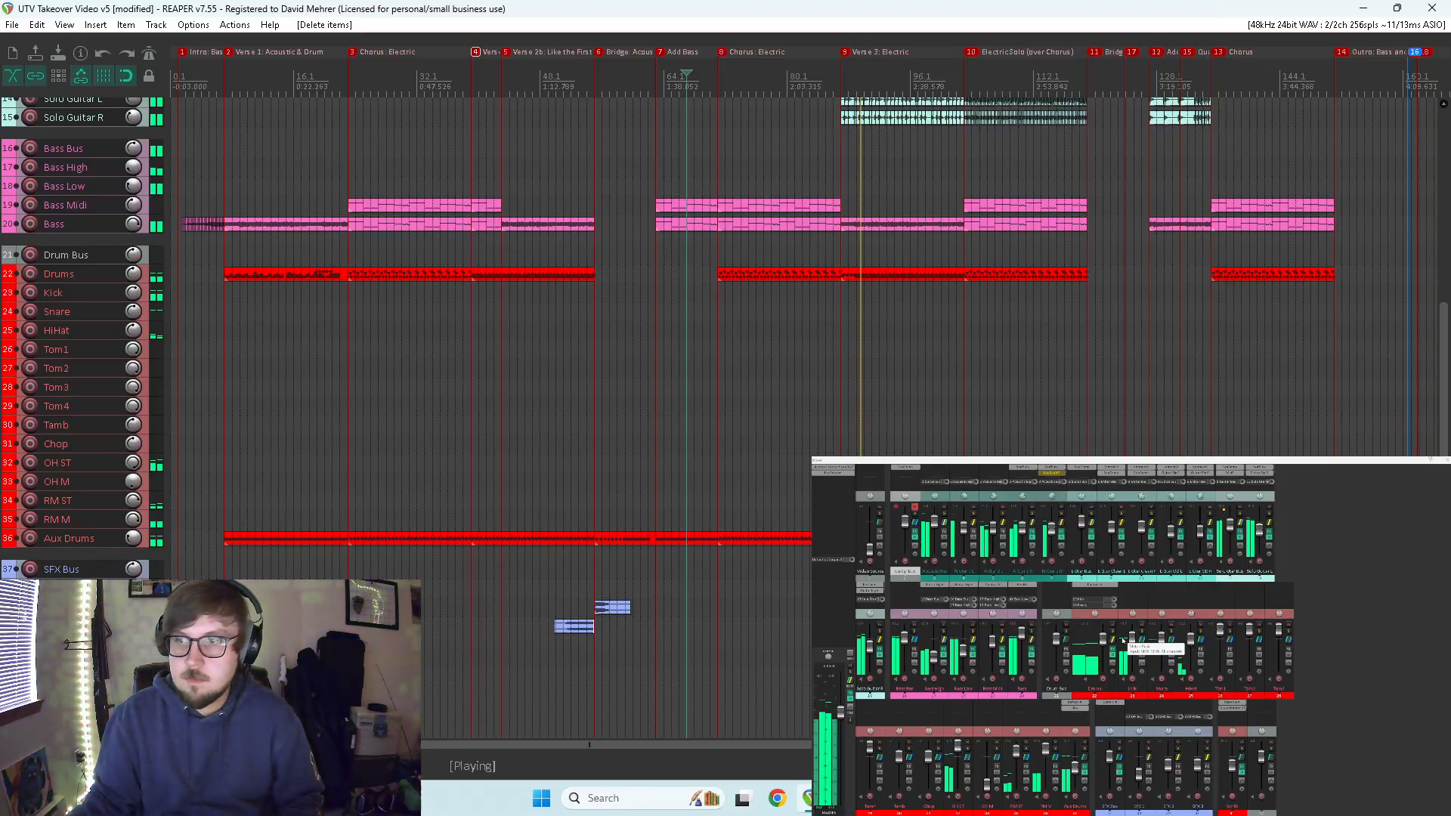
# - Open the Drum Bus routing and add receives from the Kick, Snare, HiHat and Tom1 tracks
pyautogui.click(1067, 642)
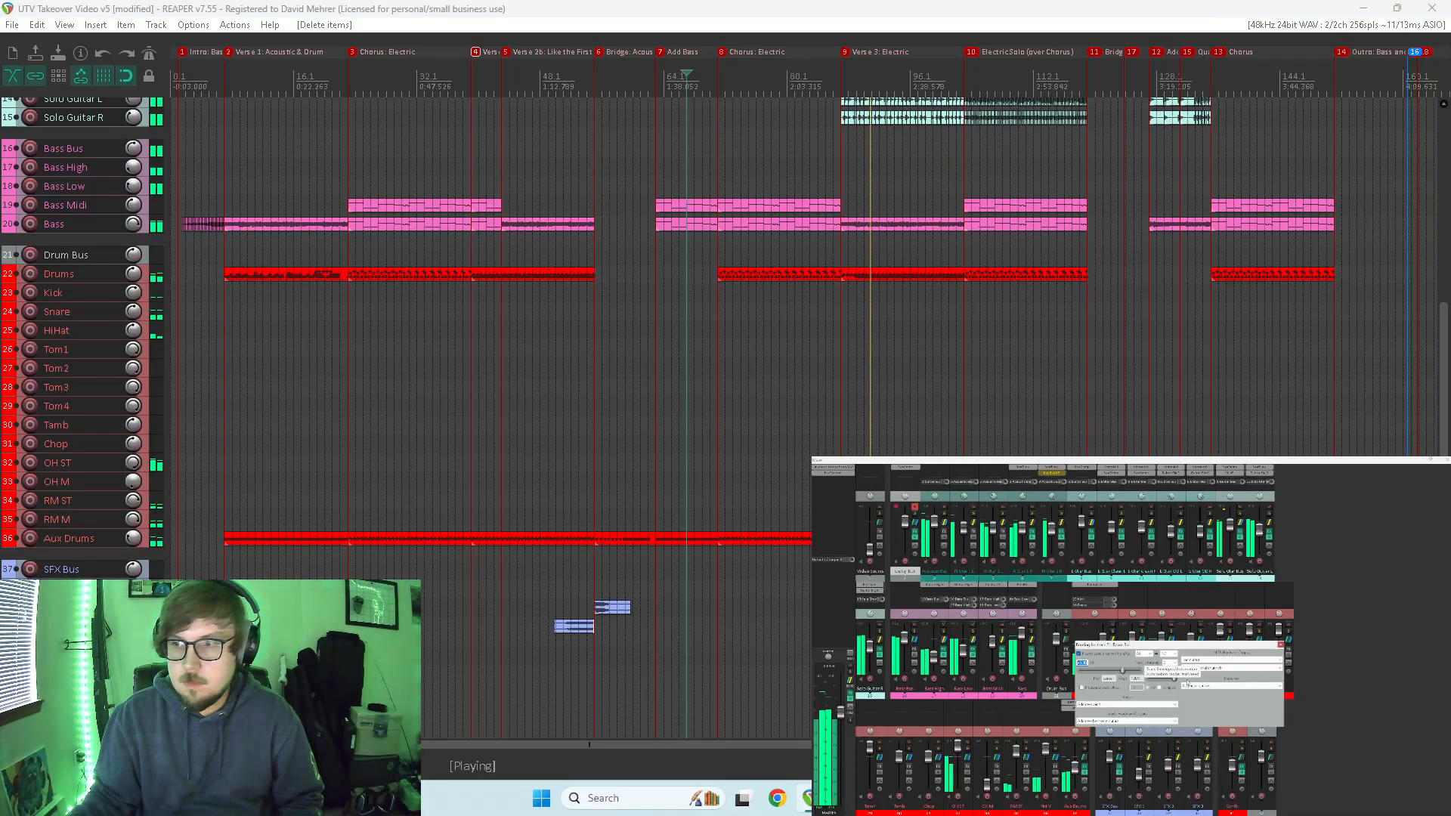
pyautogui.click(1202, 686)
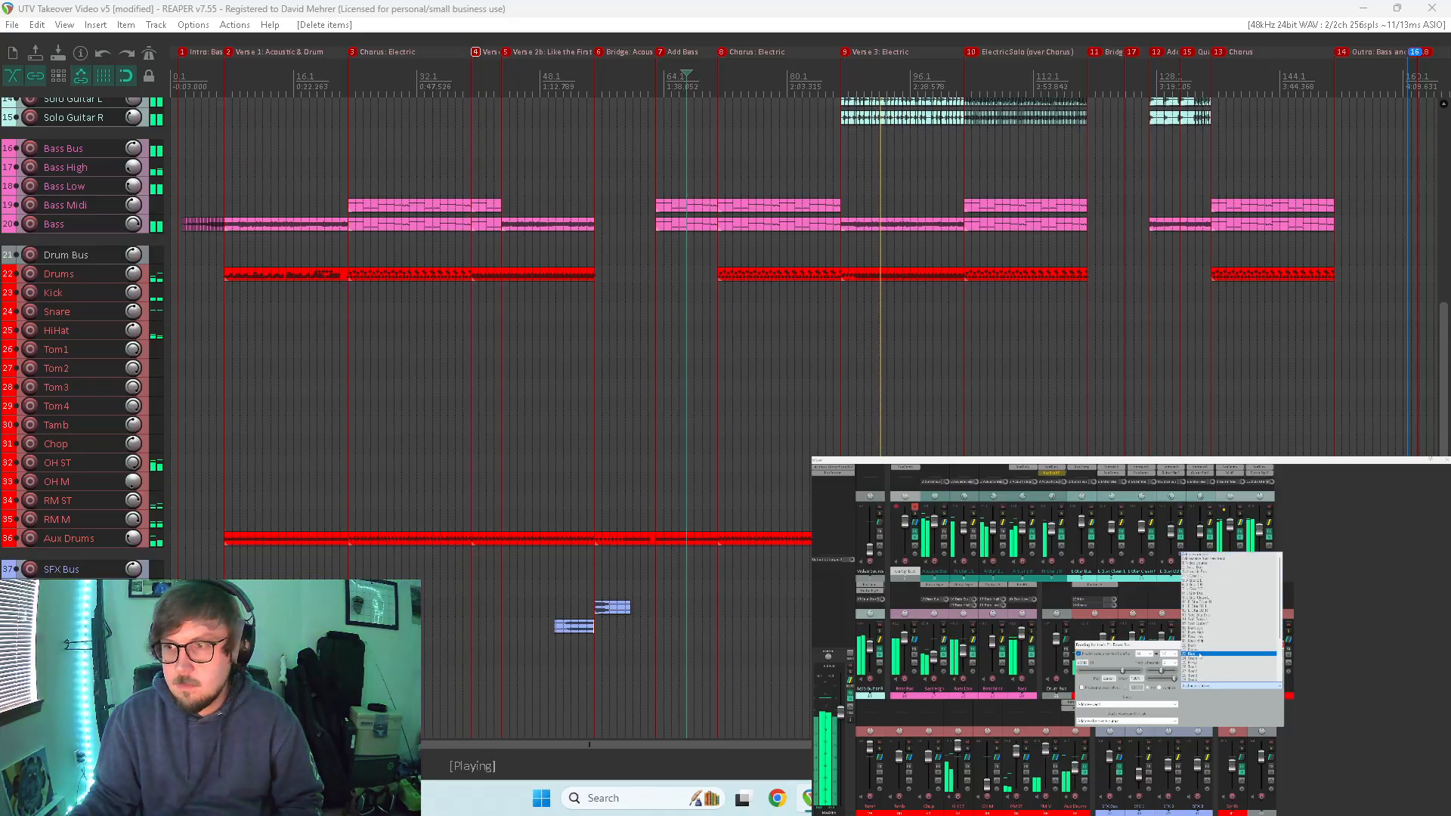
pyautogui.click(1205, 678)
pyautogui.click(1210, 688)
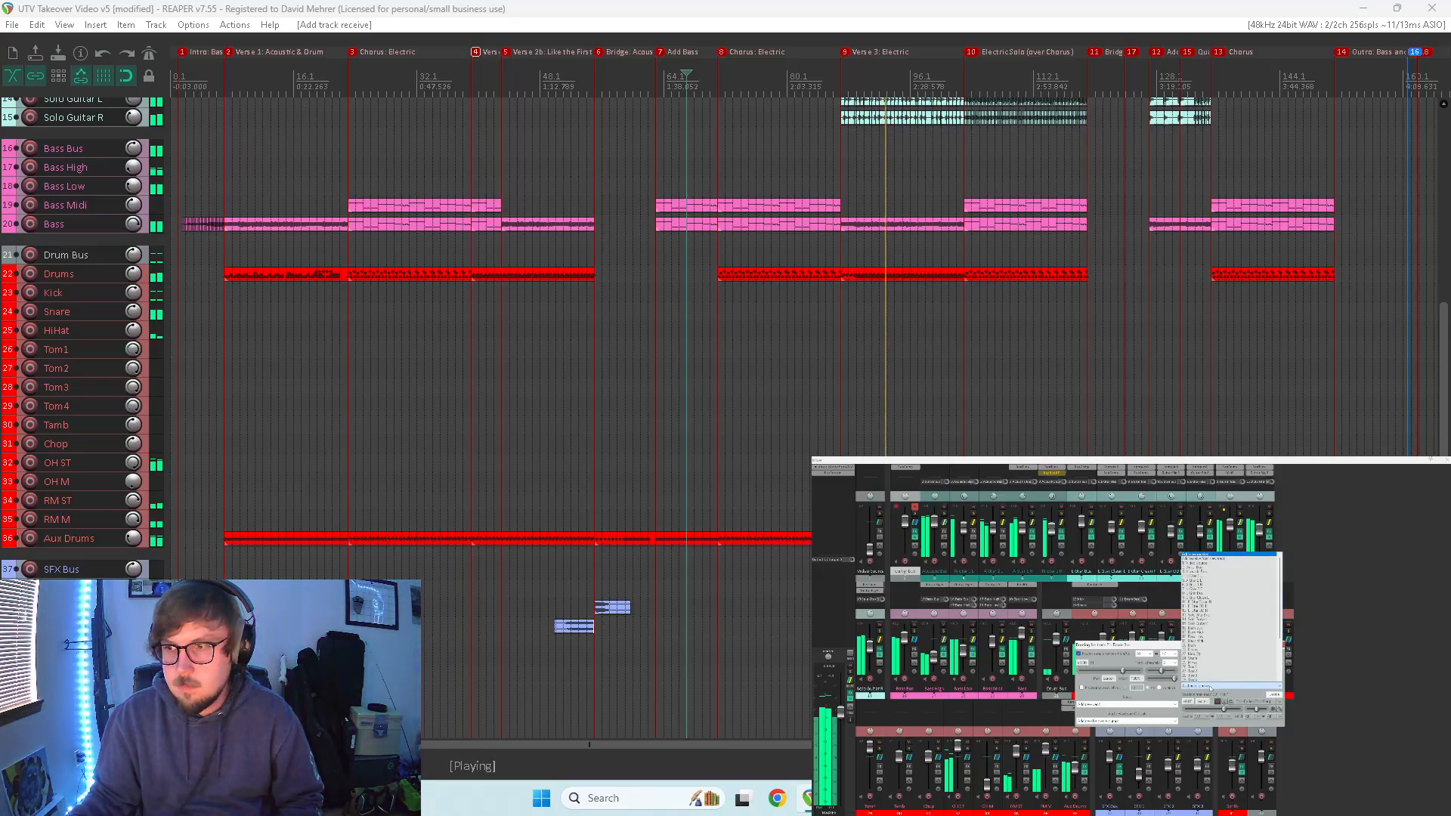
pyautogui.click(1214, 643)
pyautogui.click(1210, 686)
pyautogui.click(1211, 660)
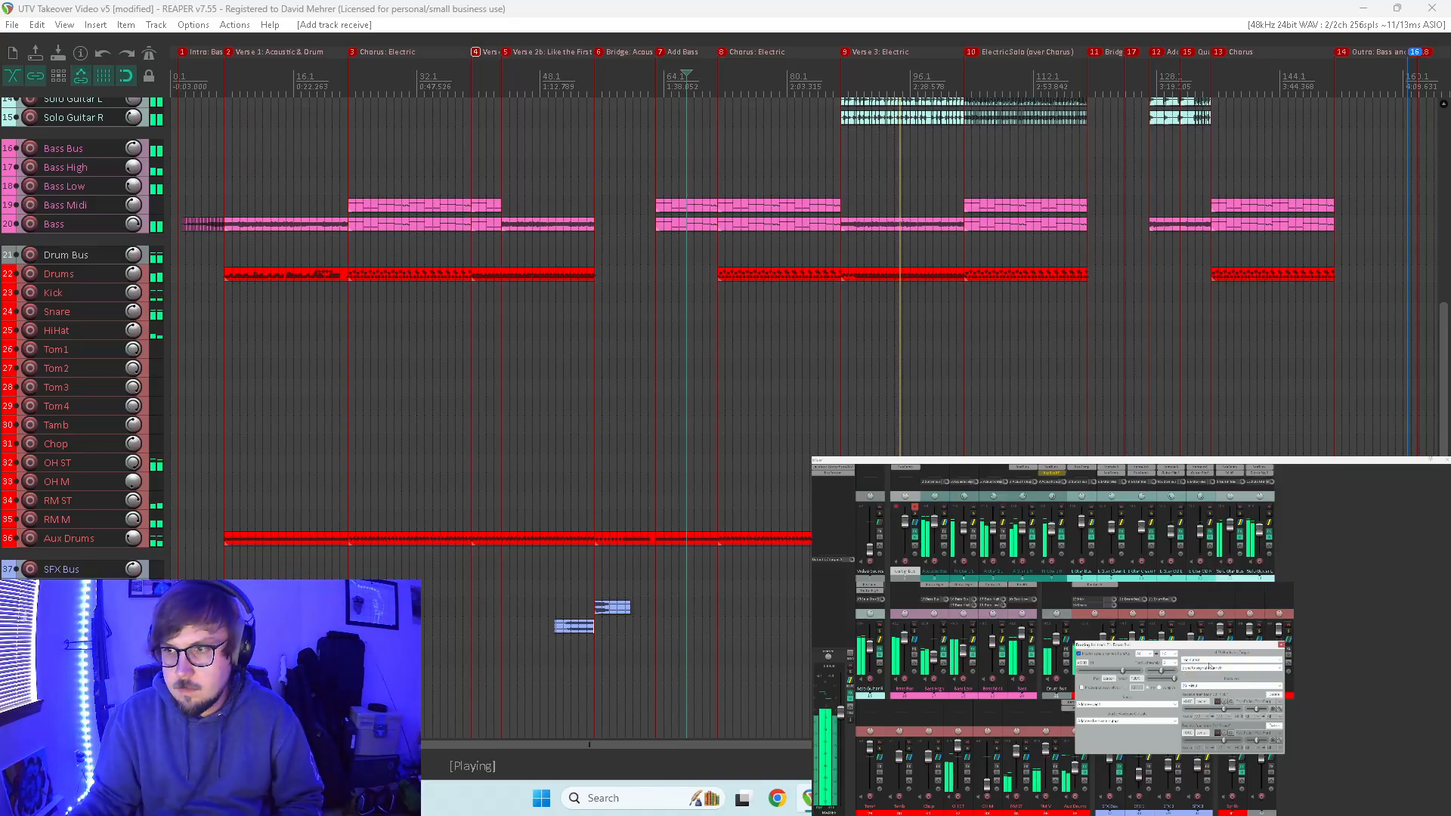
pyautogui.click(1211, 668)
pyautogui.click(1213, 670)
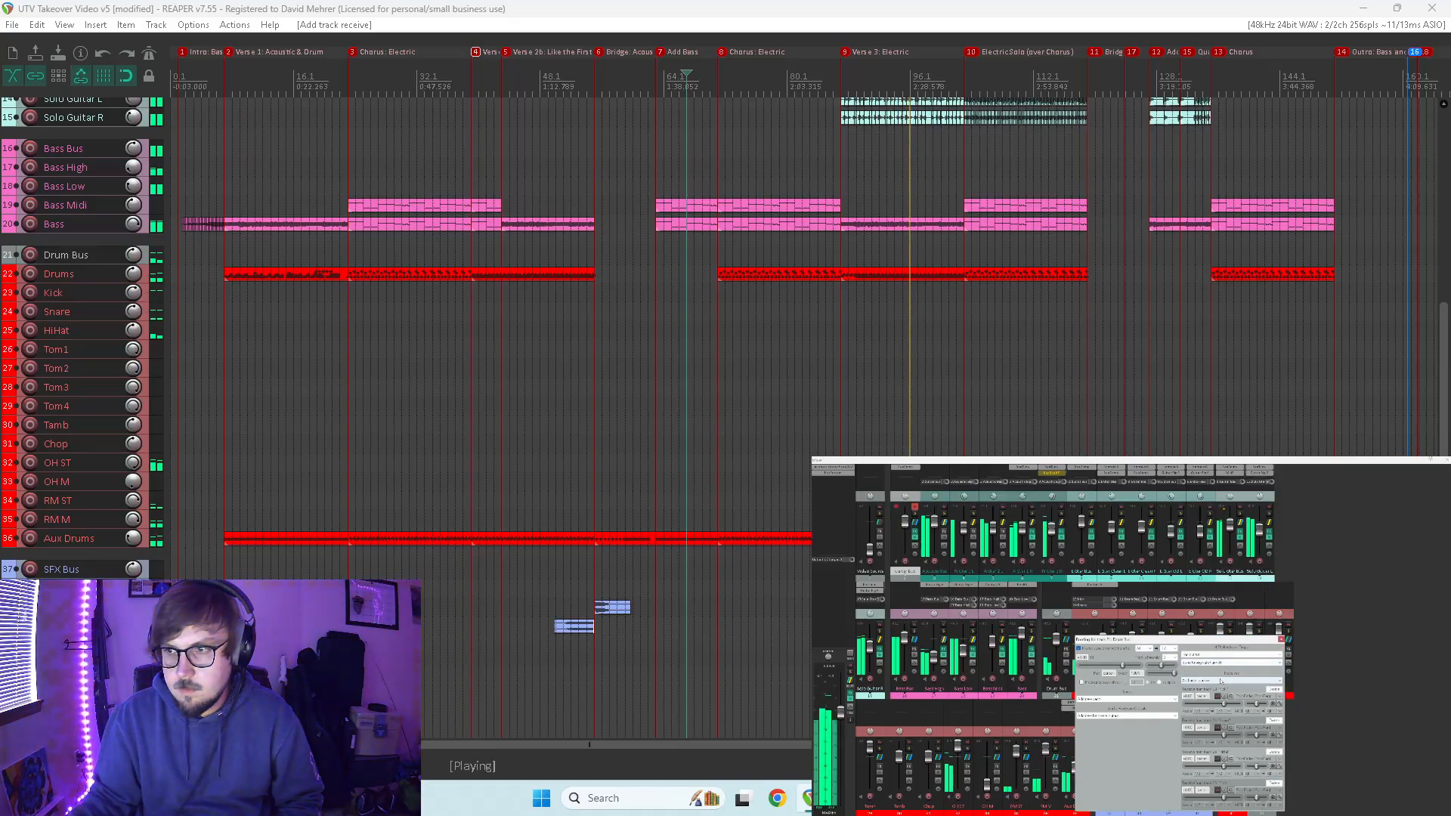
# - Add receives from the Tom2, Tom3 and Tom4 tracks to the Drum Bus
pyautogui.click(1212, 680)
pyautogui.scroll(-1, 1212, 750)
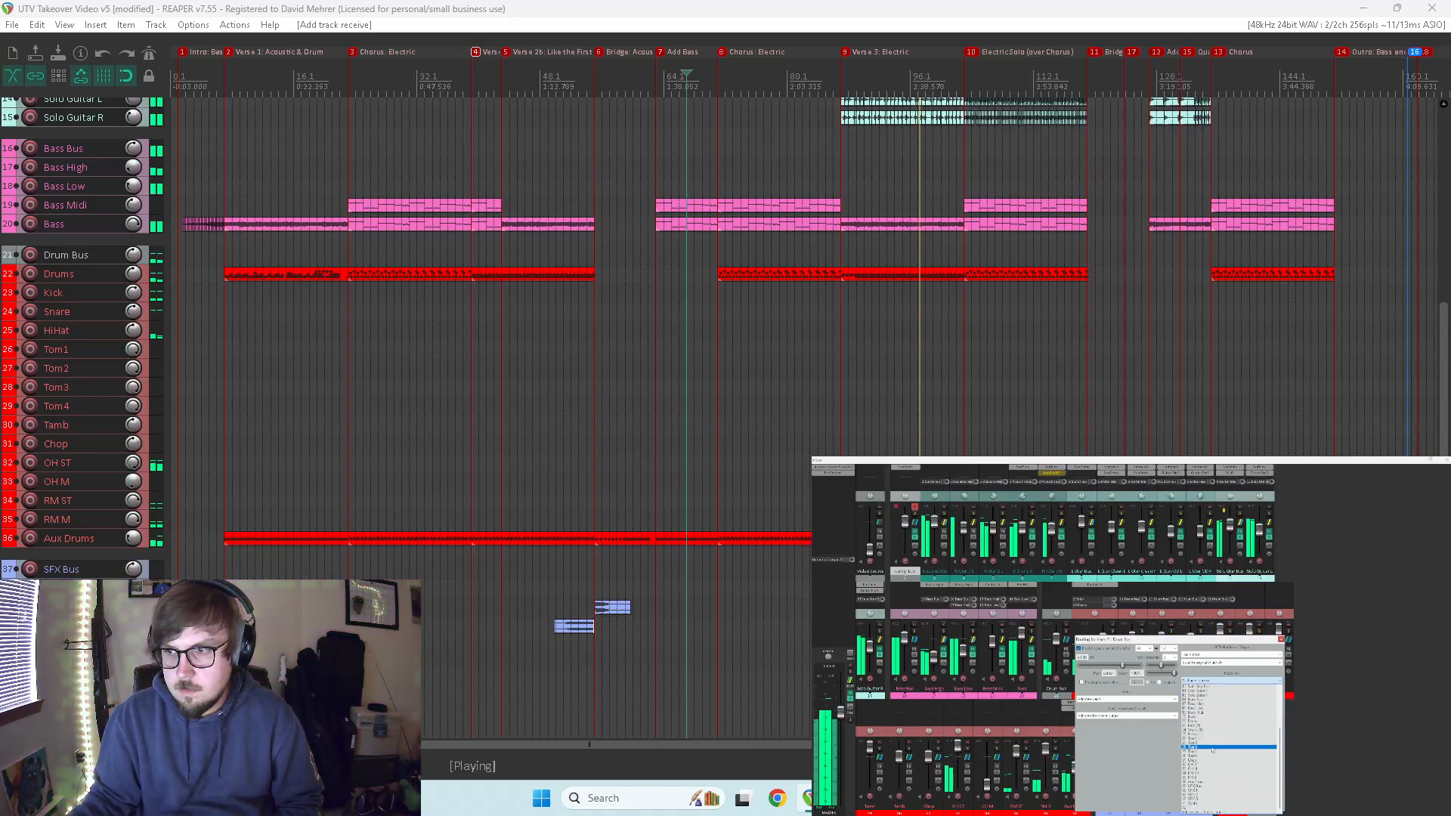
pyautogui.click(1209, 747)
pyautogui.click(1213, 649)
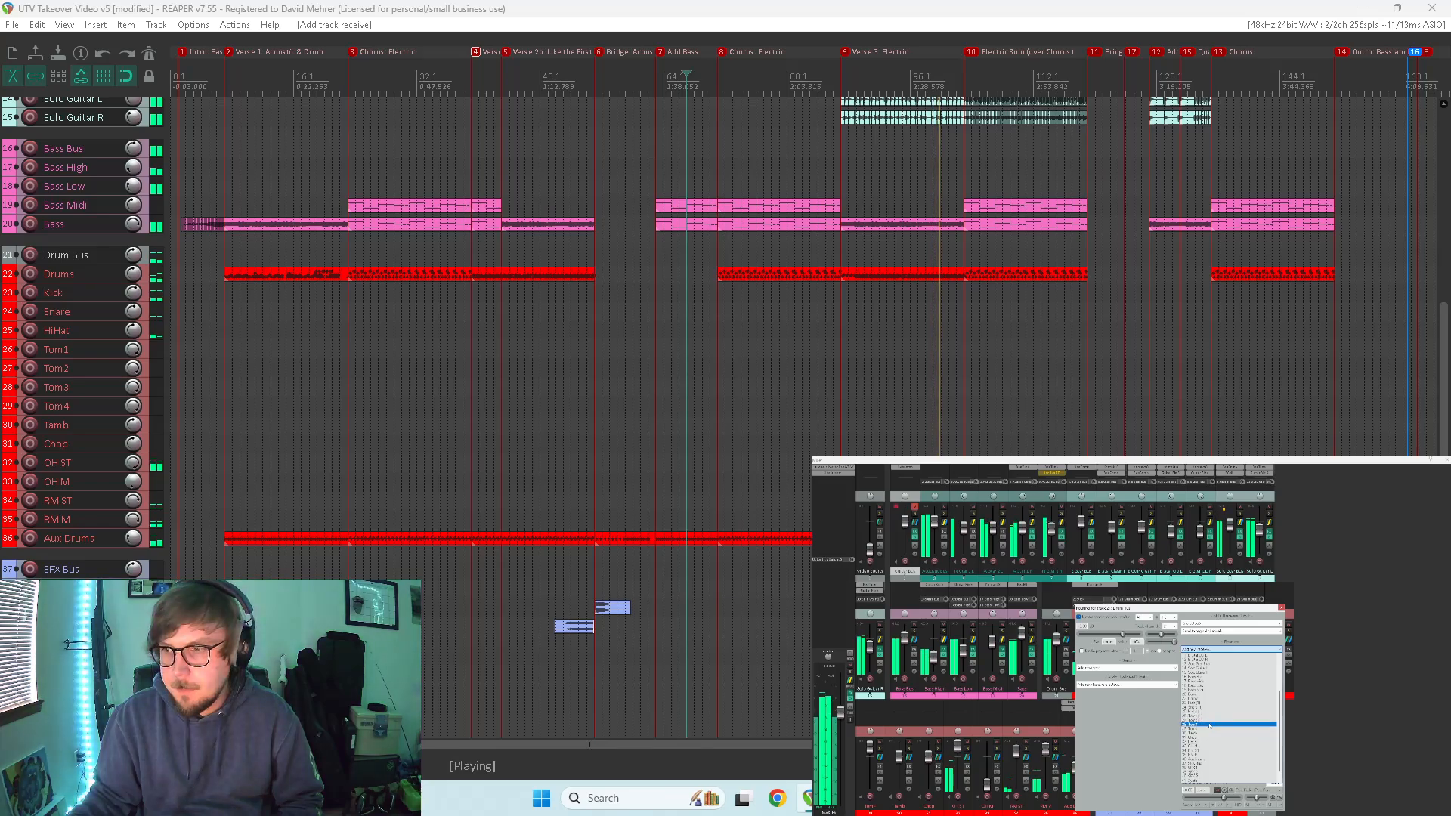
pyautogui.click(1218, 724)
pyautogui.click(1206, 617)
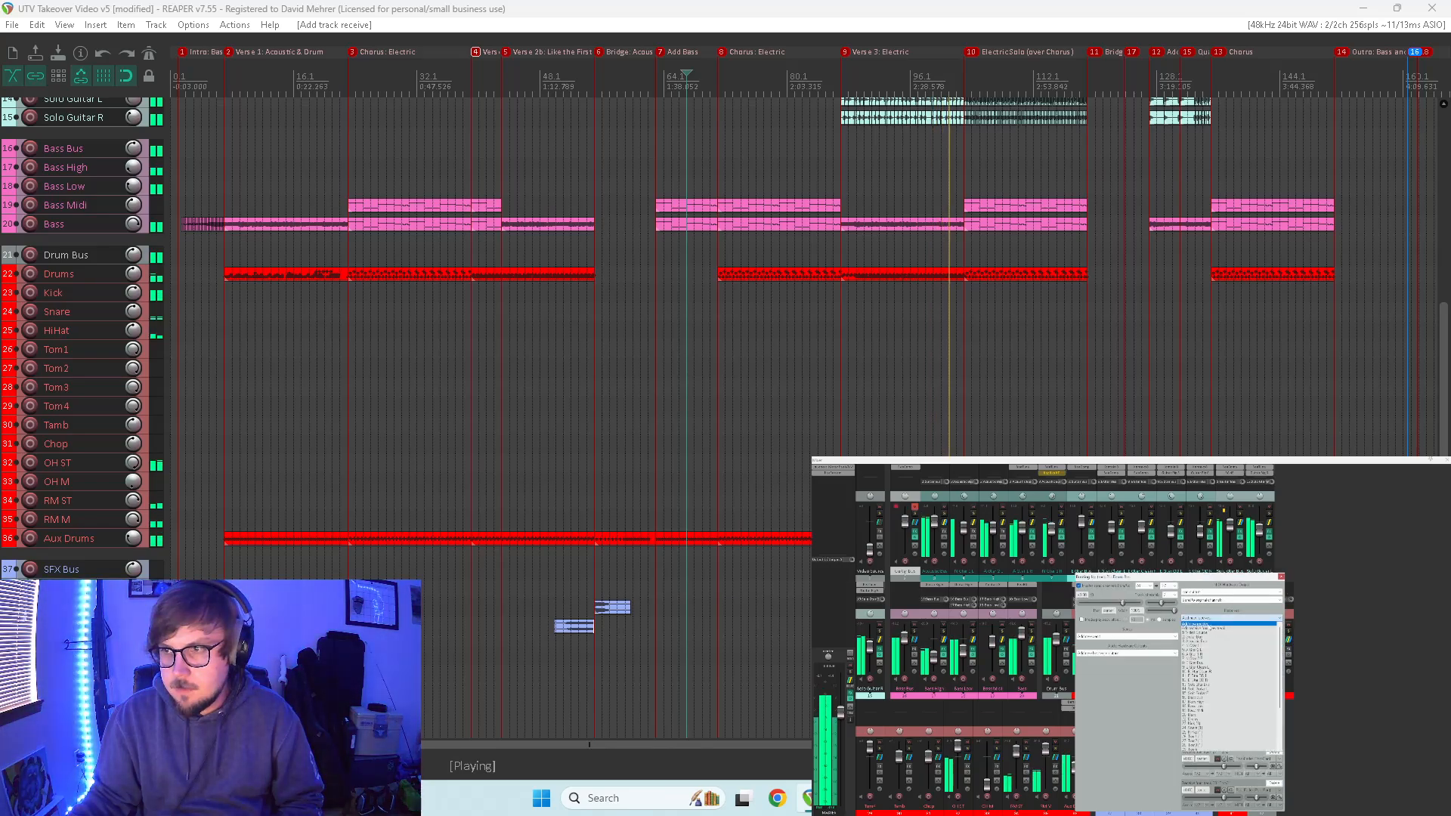
pyautogui.click(1212, 690)
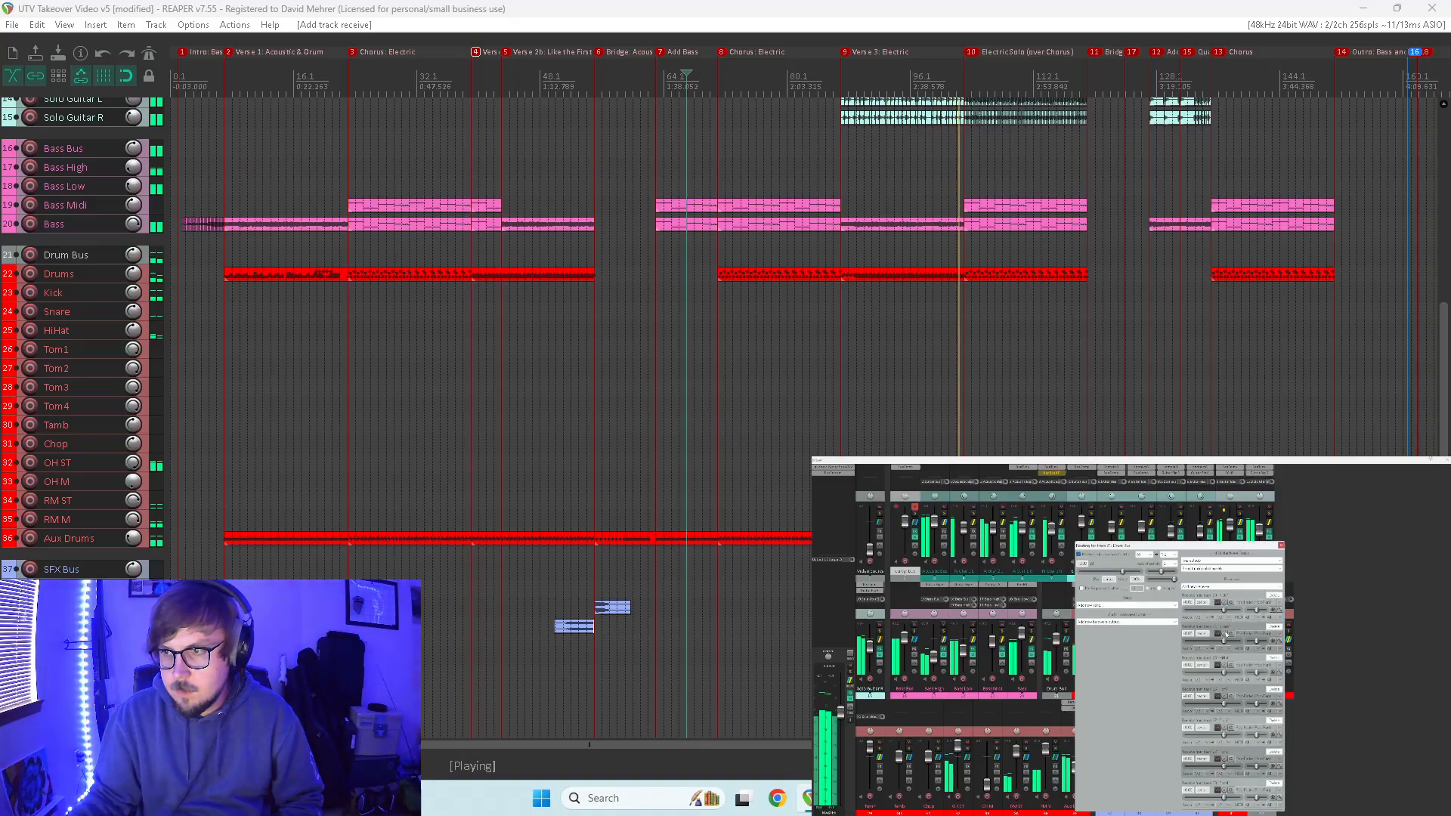
# - Add receives from the Tamb, Chop and OH ST tracks to the Drum Bus
pyautogui.click(1222, 585)
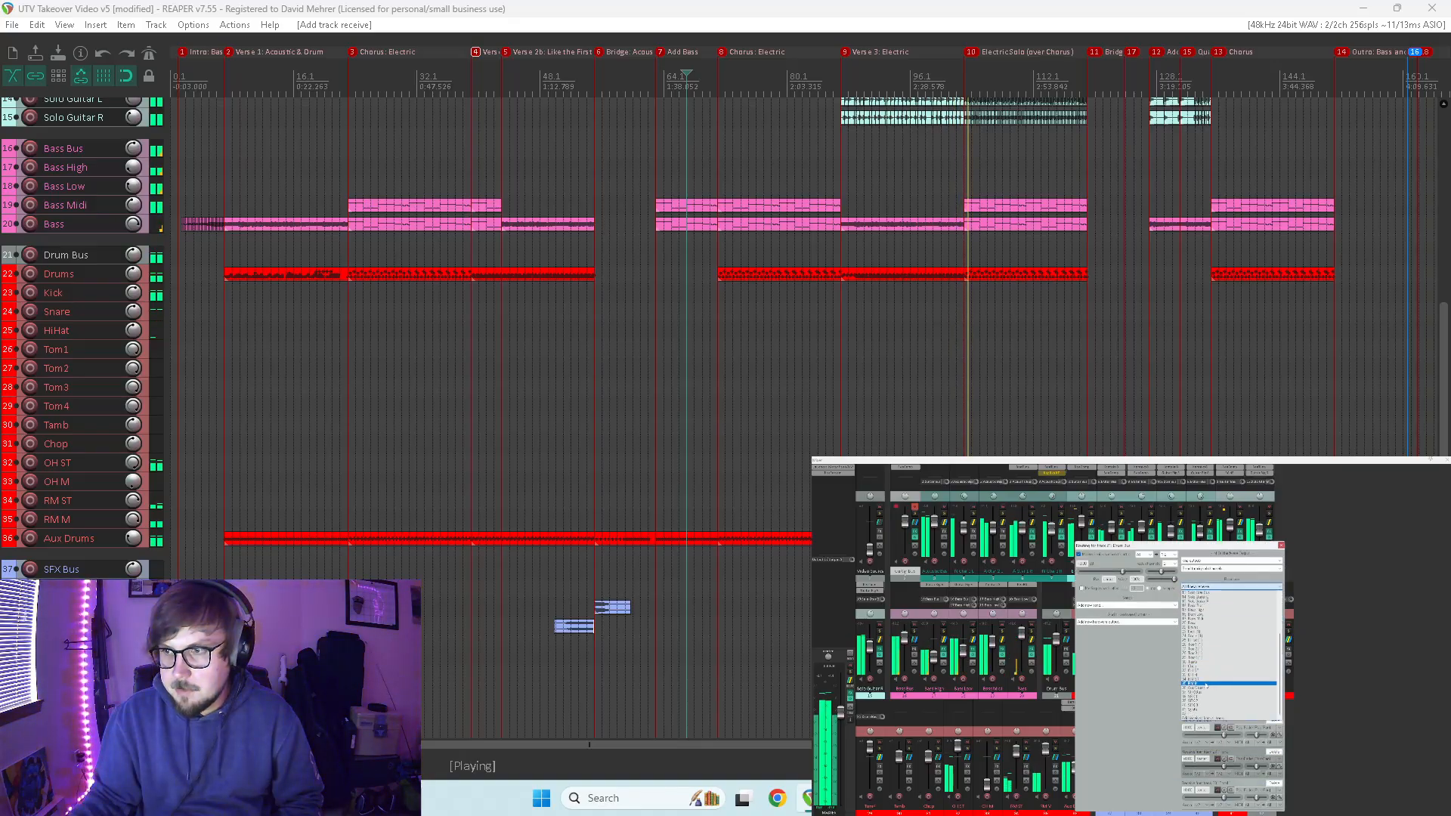
pyautogui.click(1210, 664)
pyautogui.click(1217, 568)
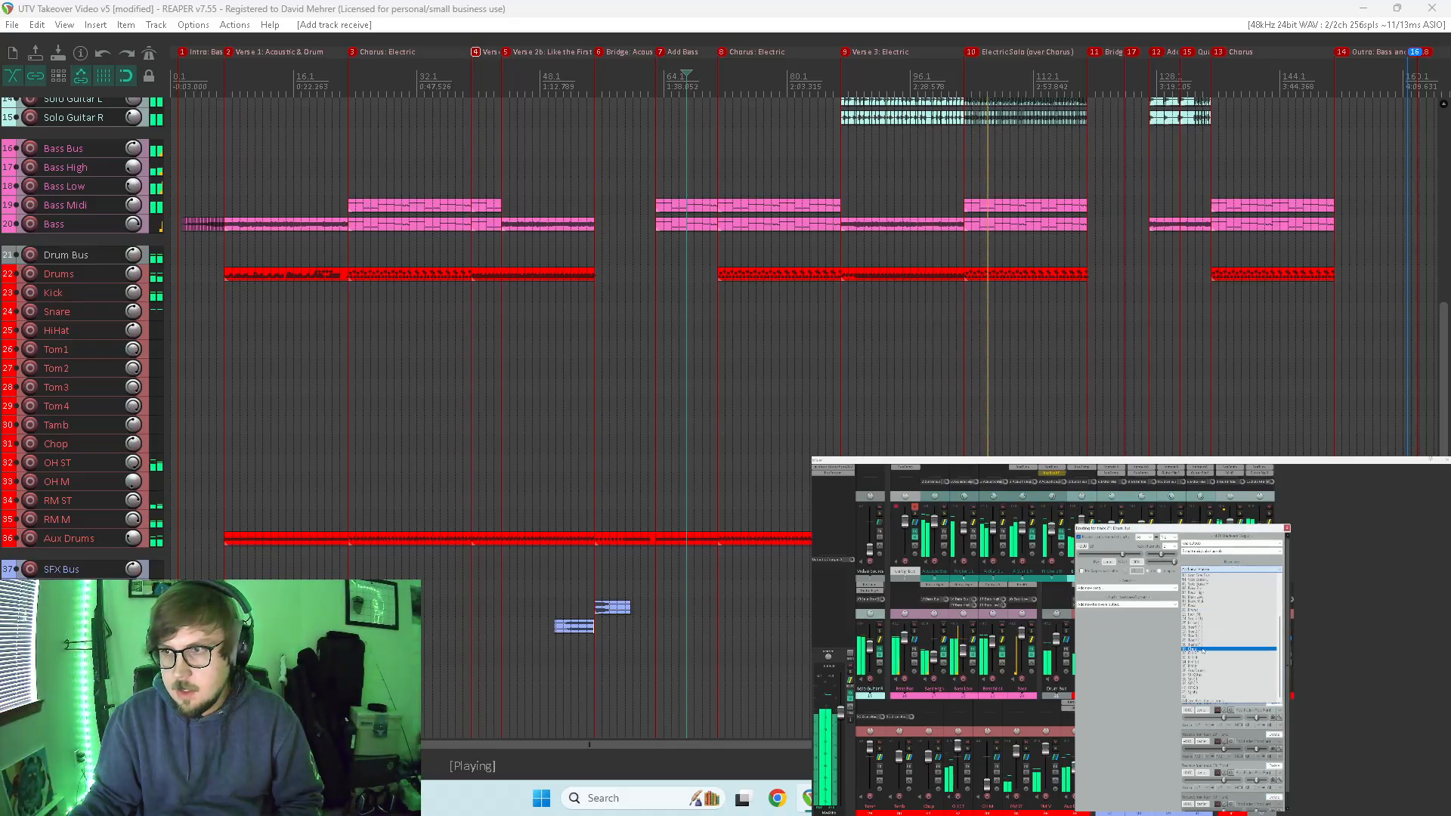
pyautogui.click(1208, 647)
pyautogui.click(1215, 567)
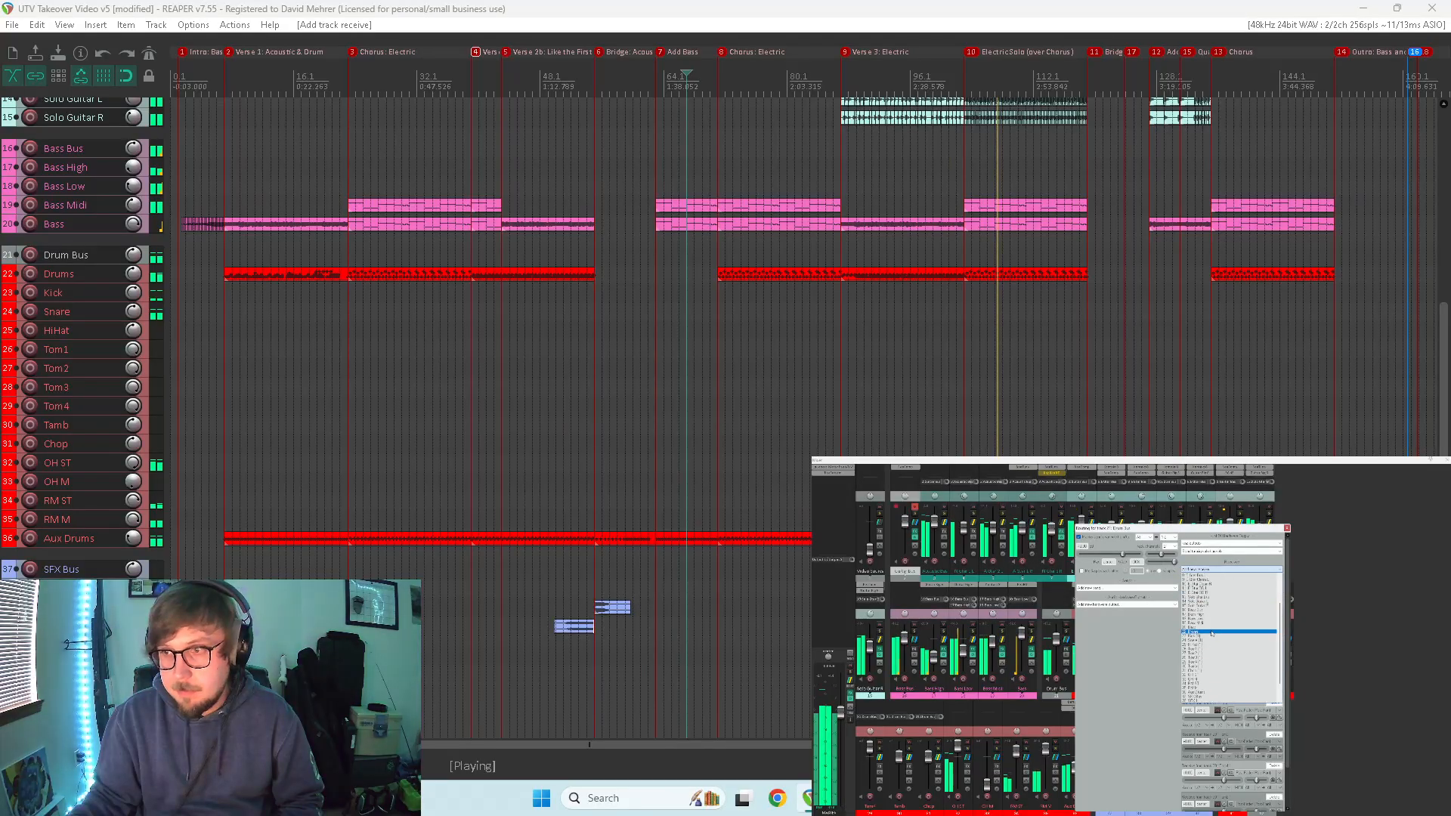
pyautogui.click(1213, 652)
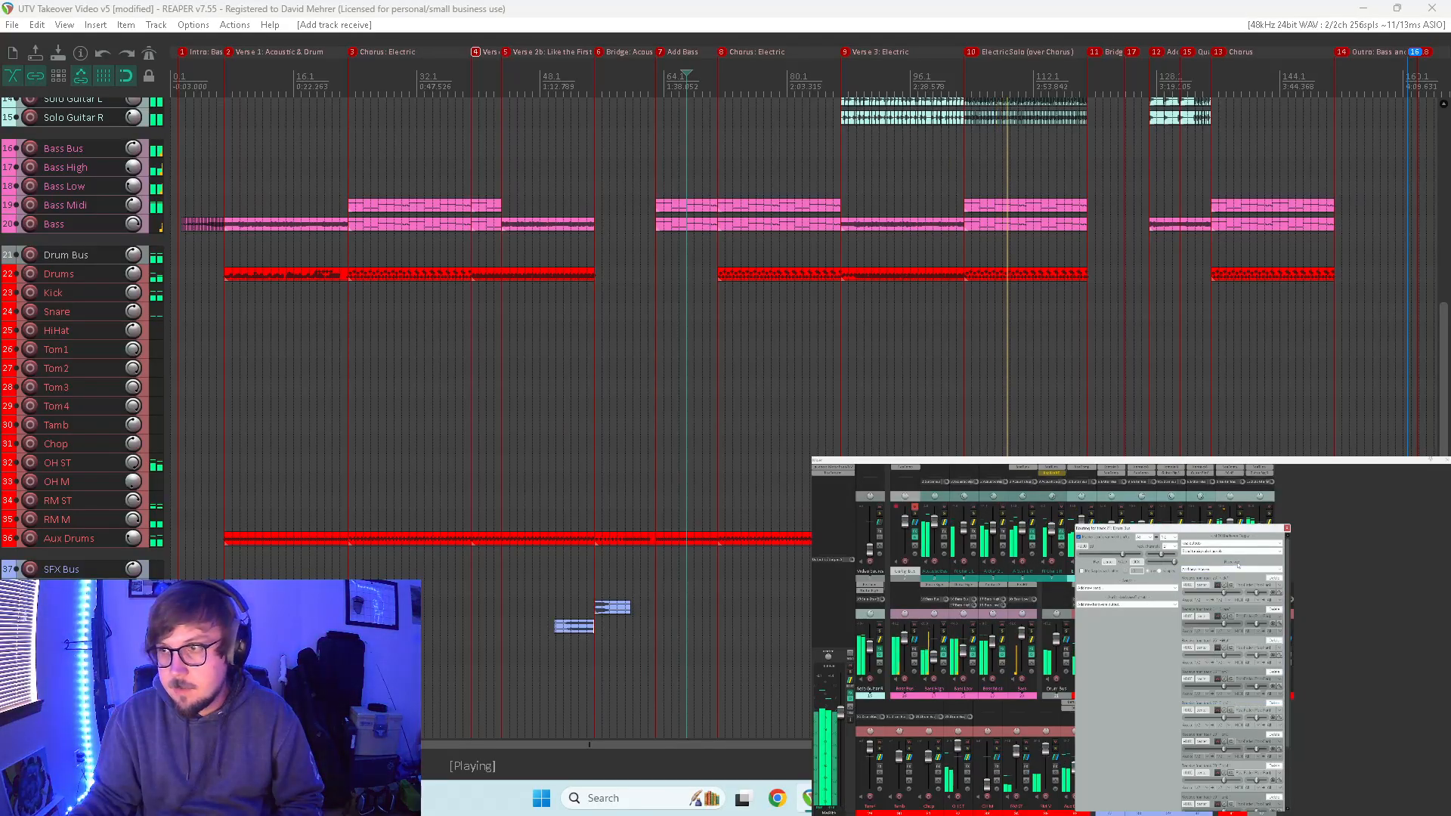
# - Add receives from the OH M, RM ST and RM M tracks to the Drum Bus and close its routing window
pyautogui.click(1215, 567)
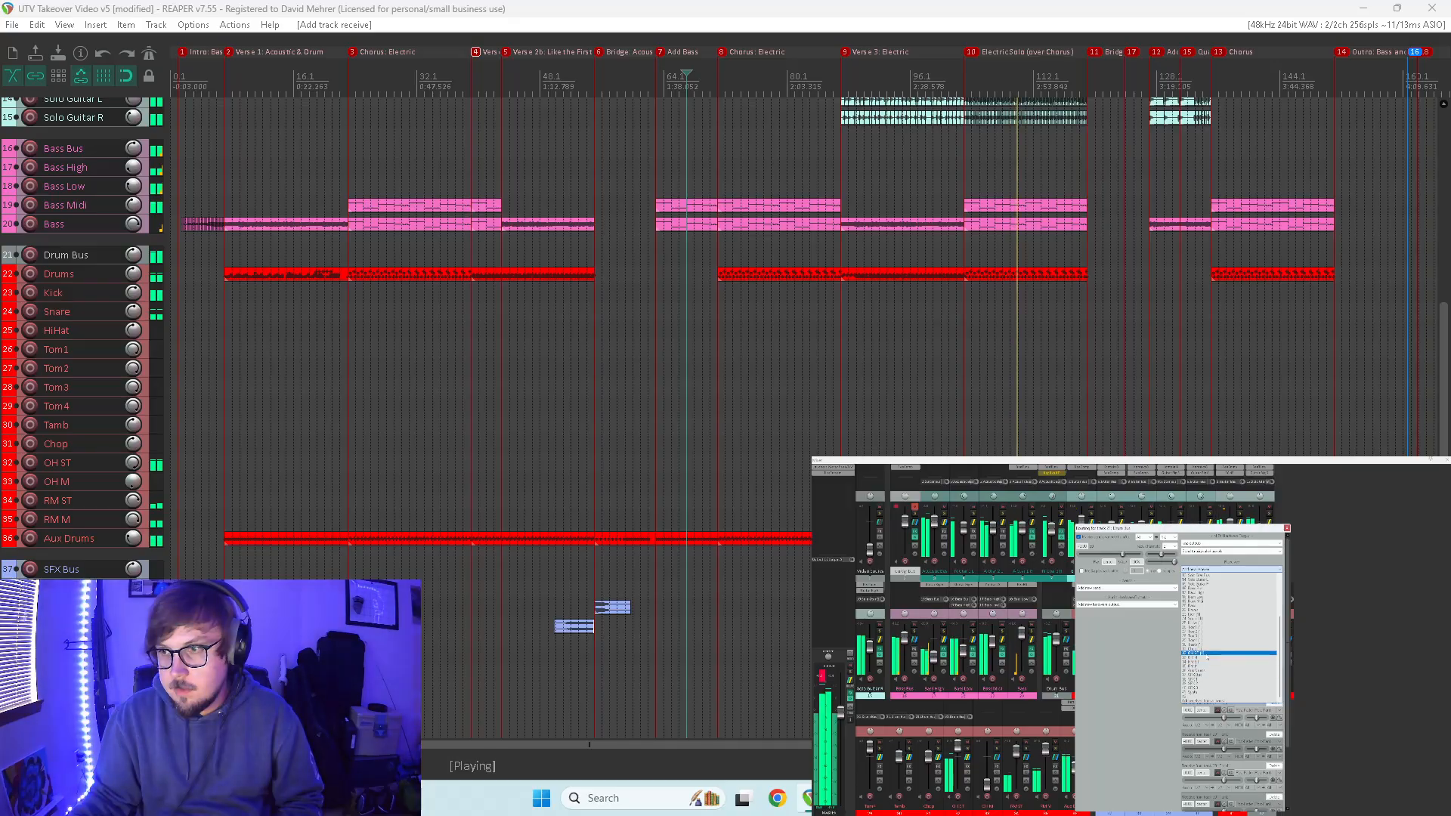
pyautogui.click(1208, 661)
pyautogui.click(1215, 567)
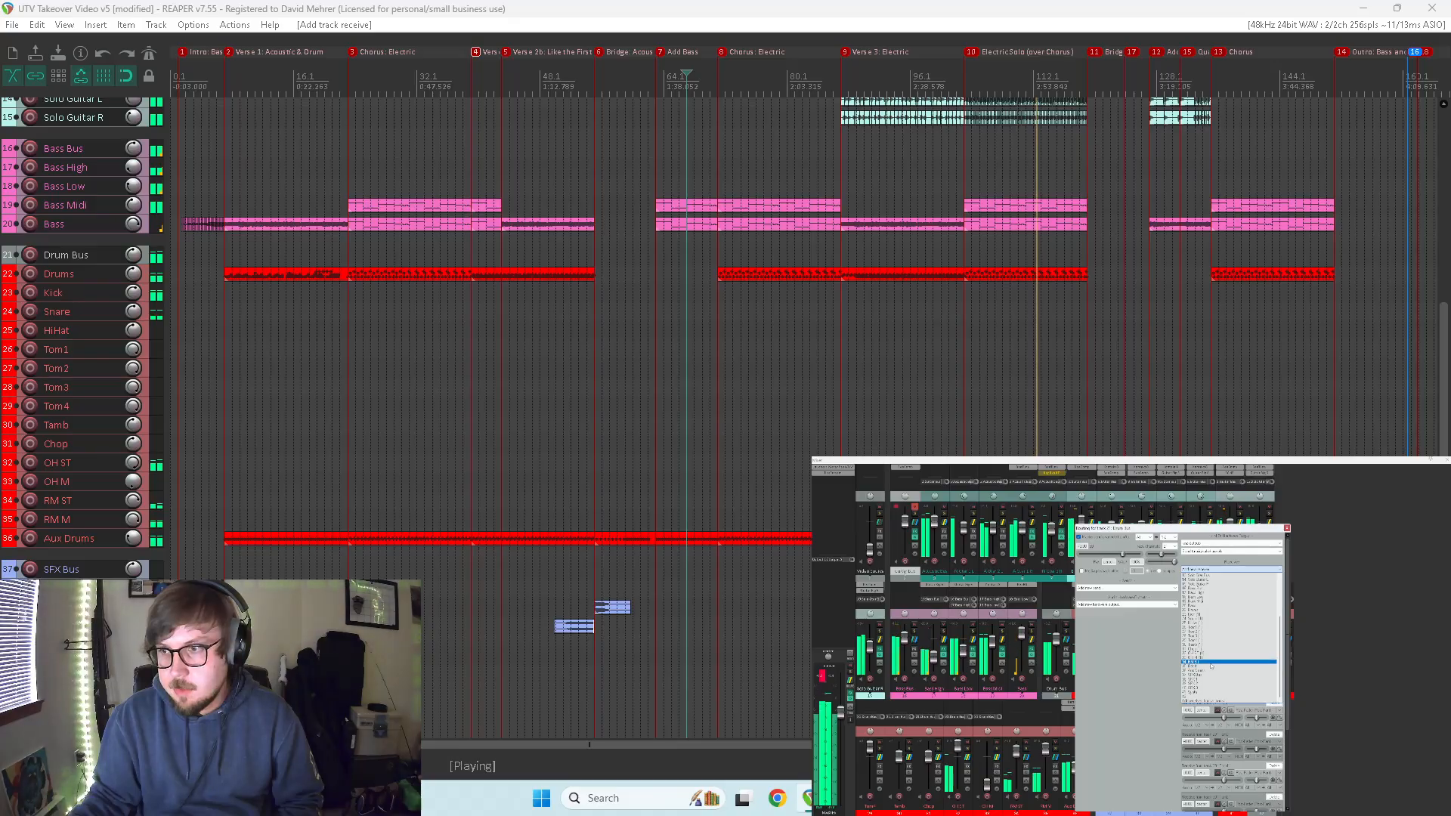
pyautogui.click(1220, 663)
pyautogui.click(1215, 567)
pyautogui.scroll(-3, 1213, 609)
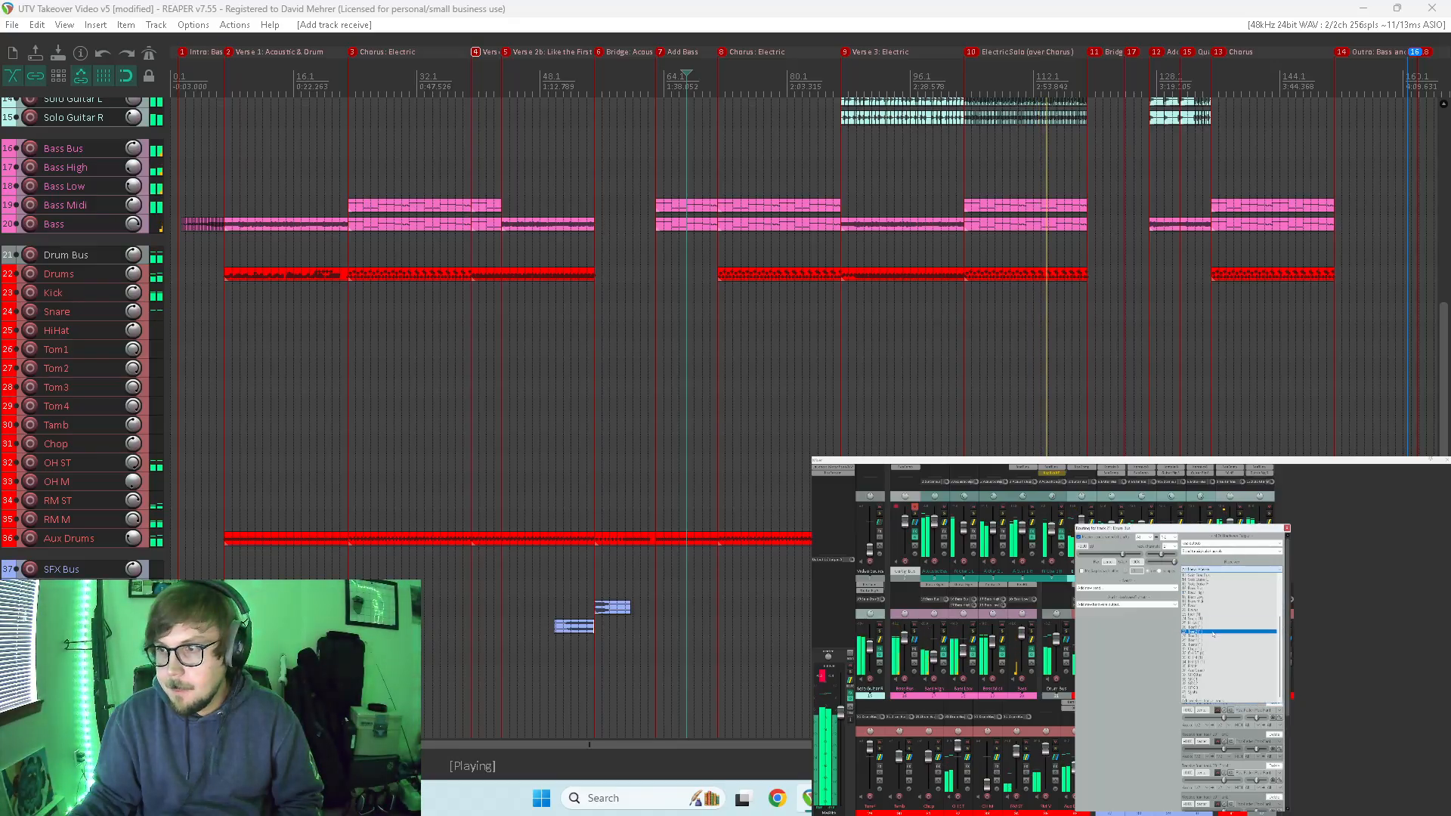
pyautogui.click(1210, 668)
pyautogui.scroll(-8, 1244, 615)
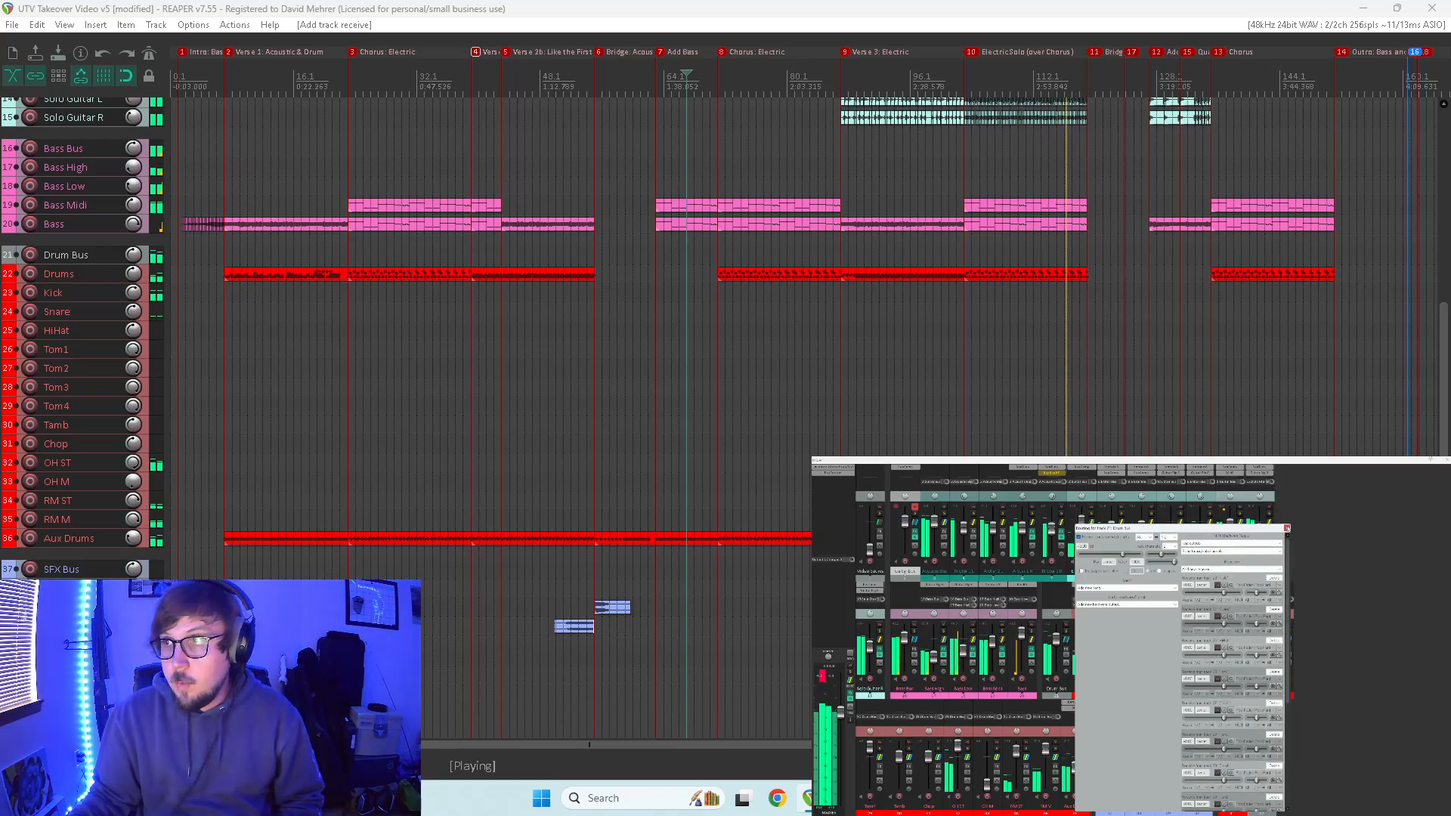
pyautogui.press('Escape')
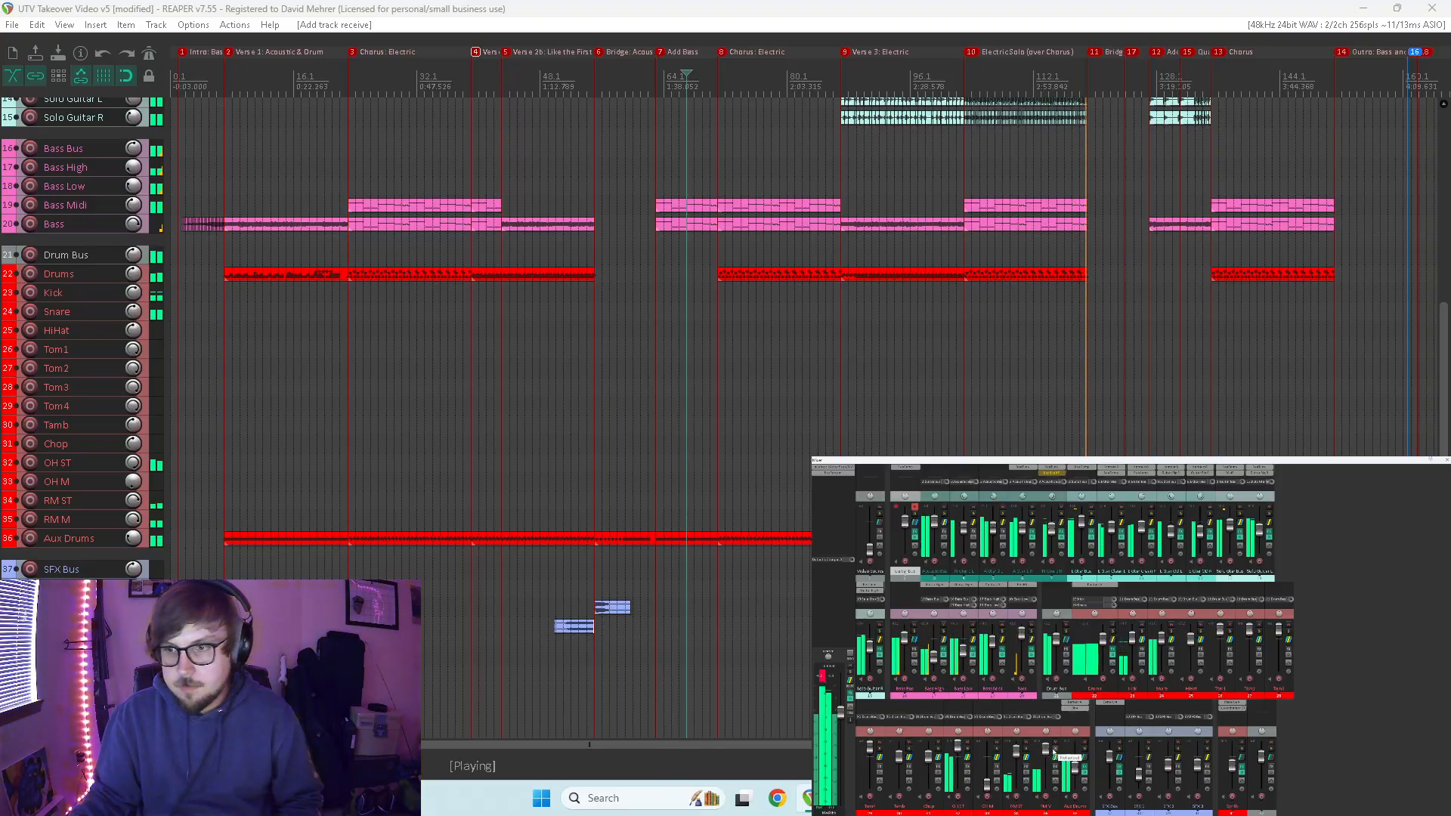
# - Reopen the Drum Bus routing, add a receive from the Aux Drums track and close the window
pyautogui.click(1066, 643)
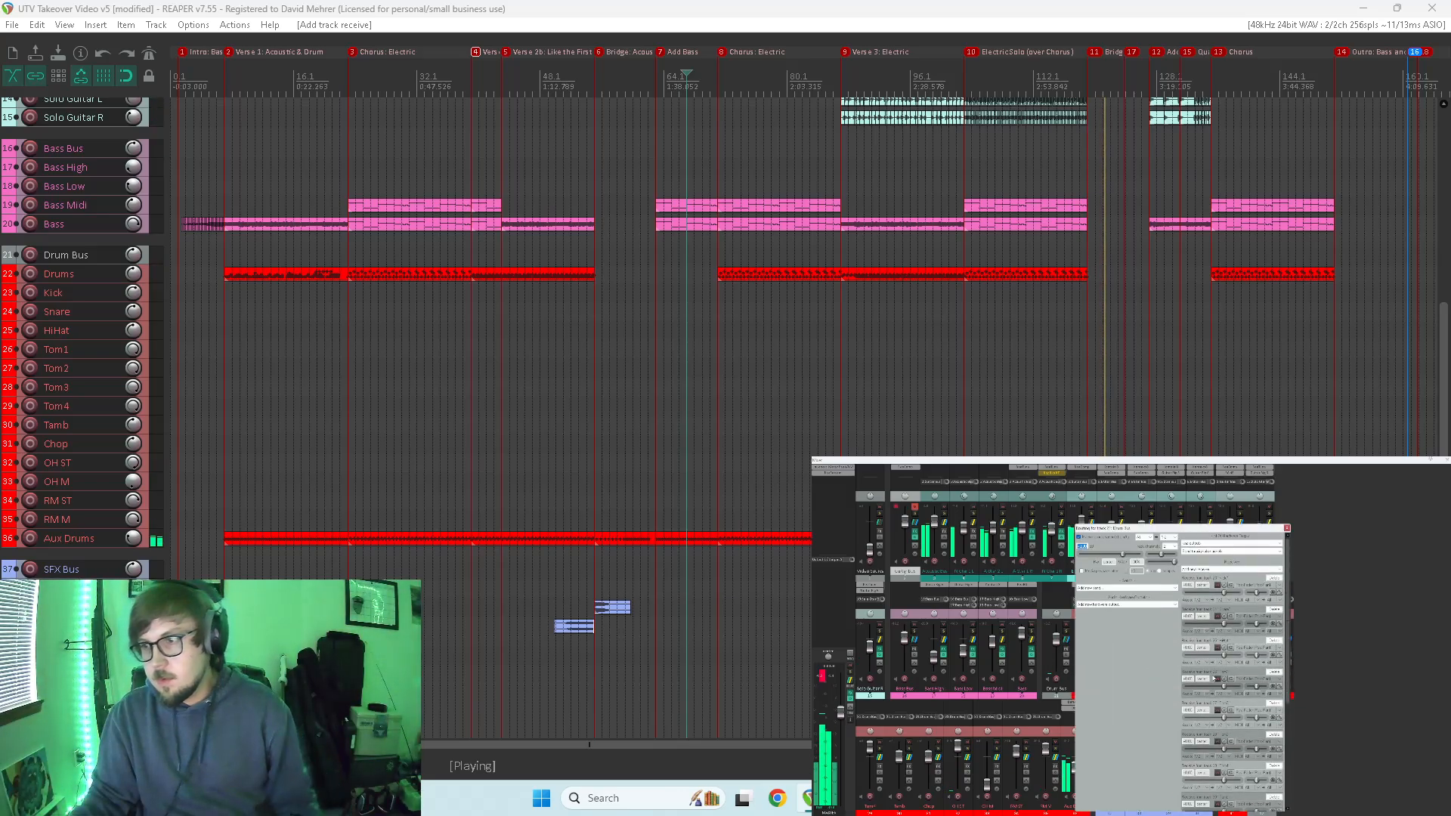
pyautogui.click(1228, 569)
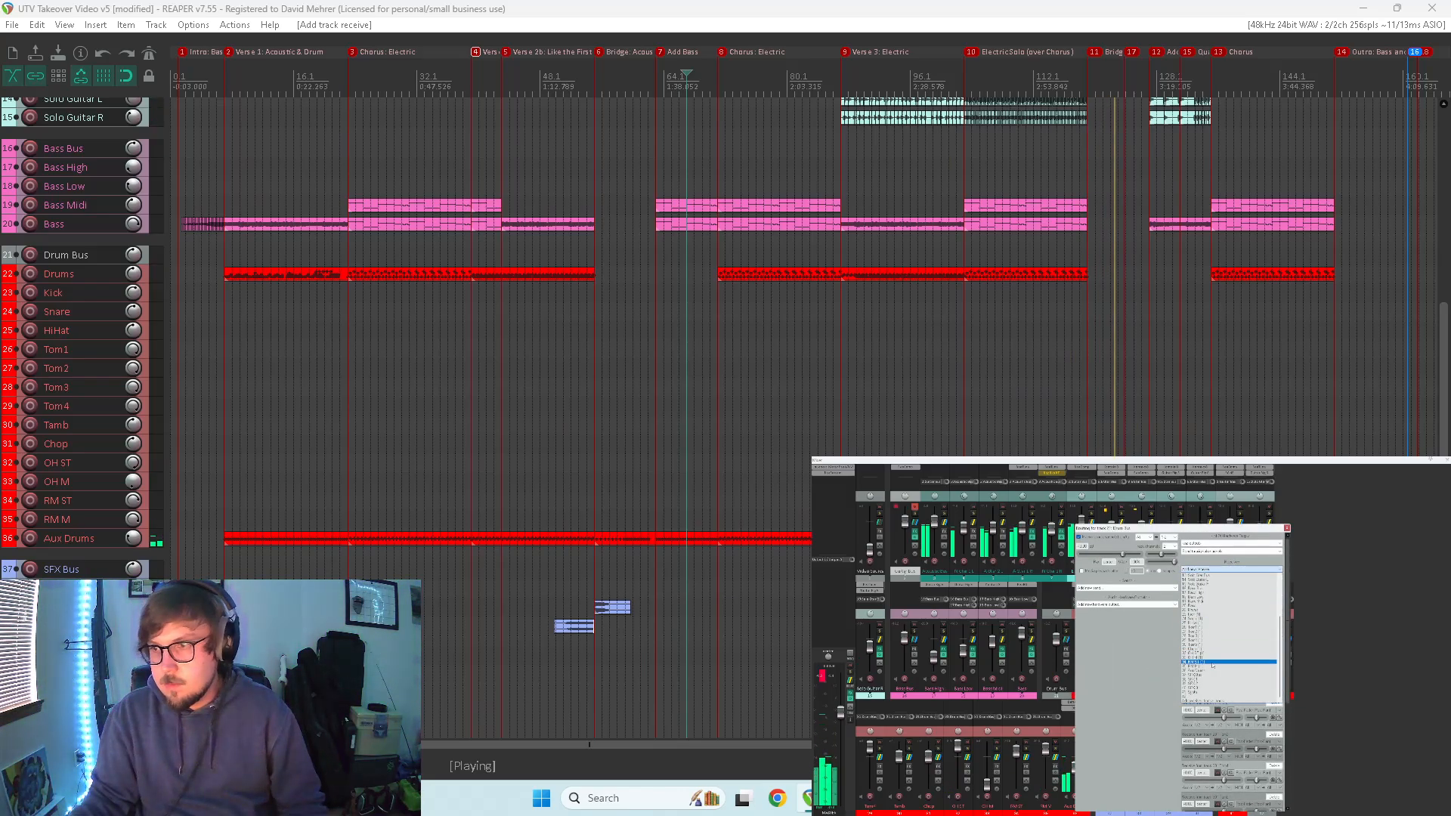
pyautogui.click(1215, 669)
pyautogui.click(1288, 528)
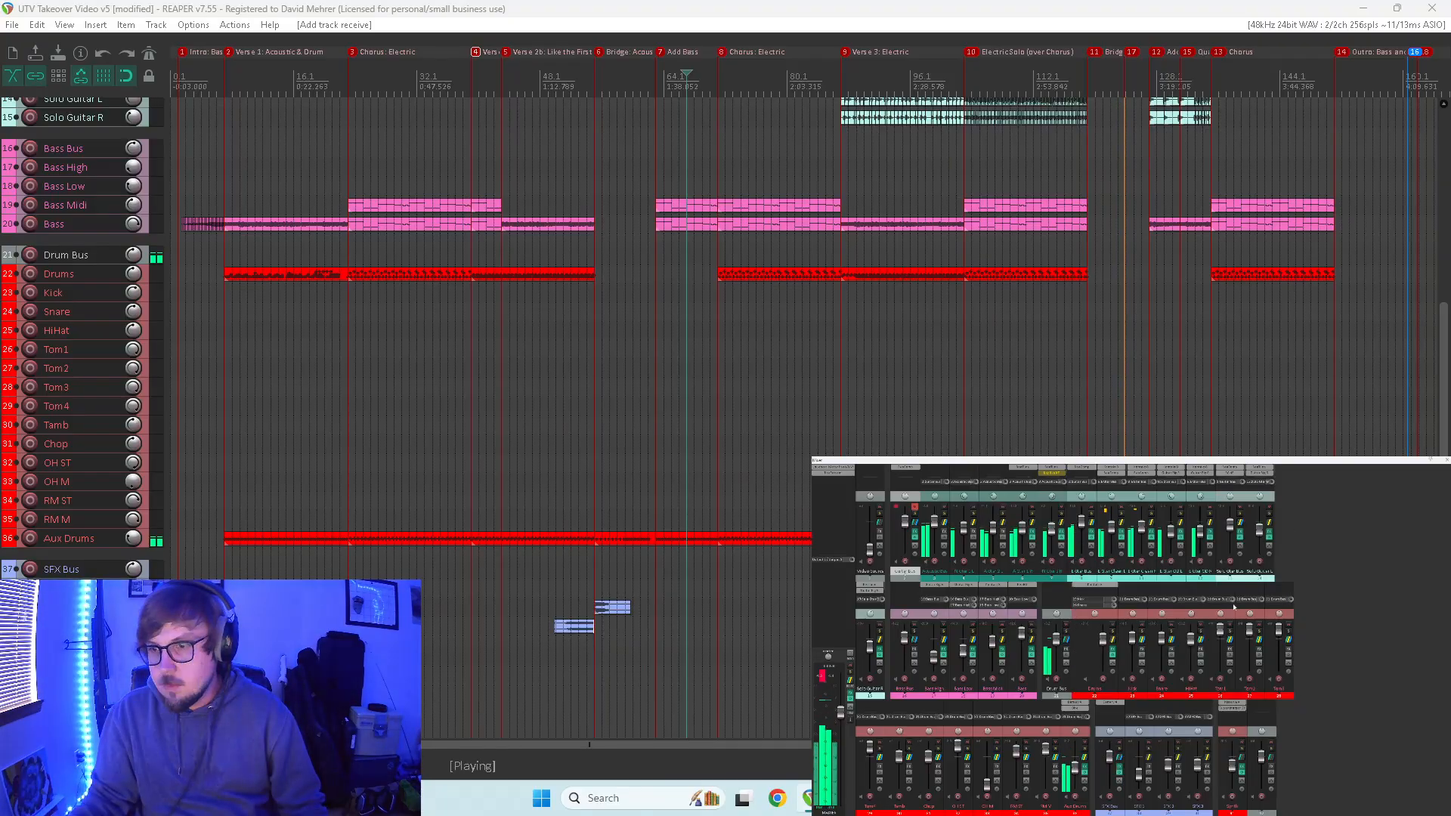
# - Turn off the master send of the Aux Drums, RM M and RM ST tracks in their routing windows
pyautogui.click(1087, 760)
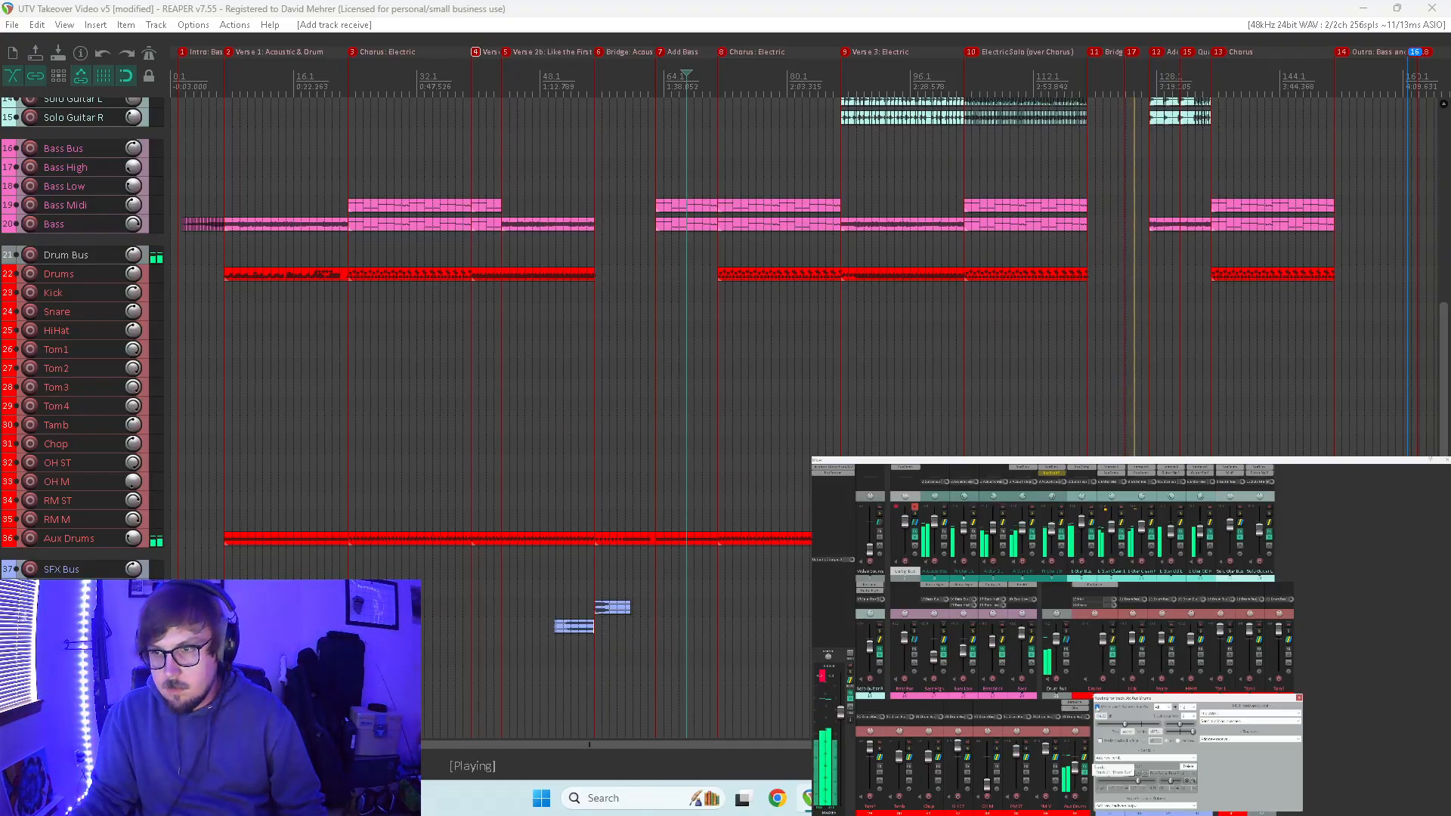
pyautogui.click(1098, 707)
pyautogui.click(1058, 760)
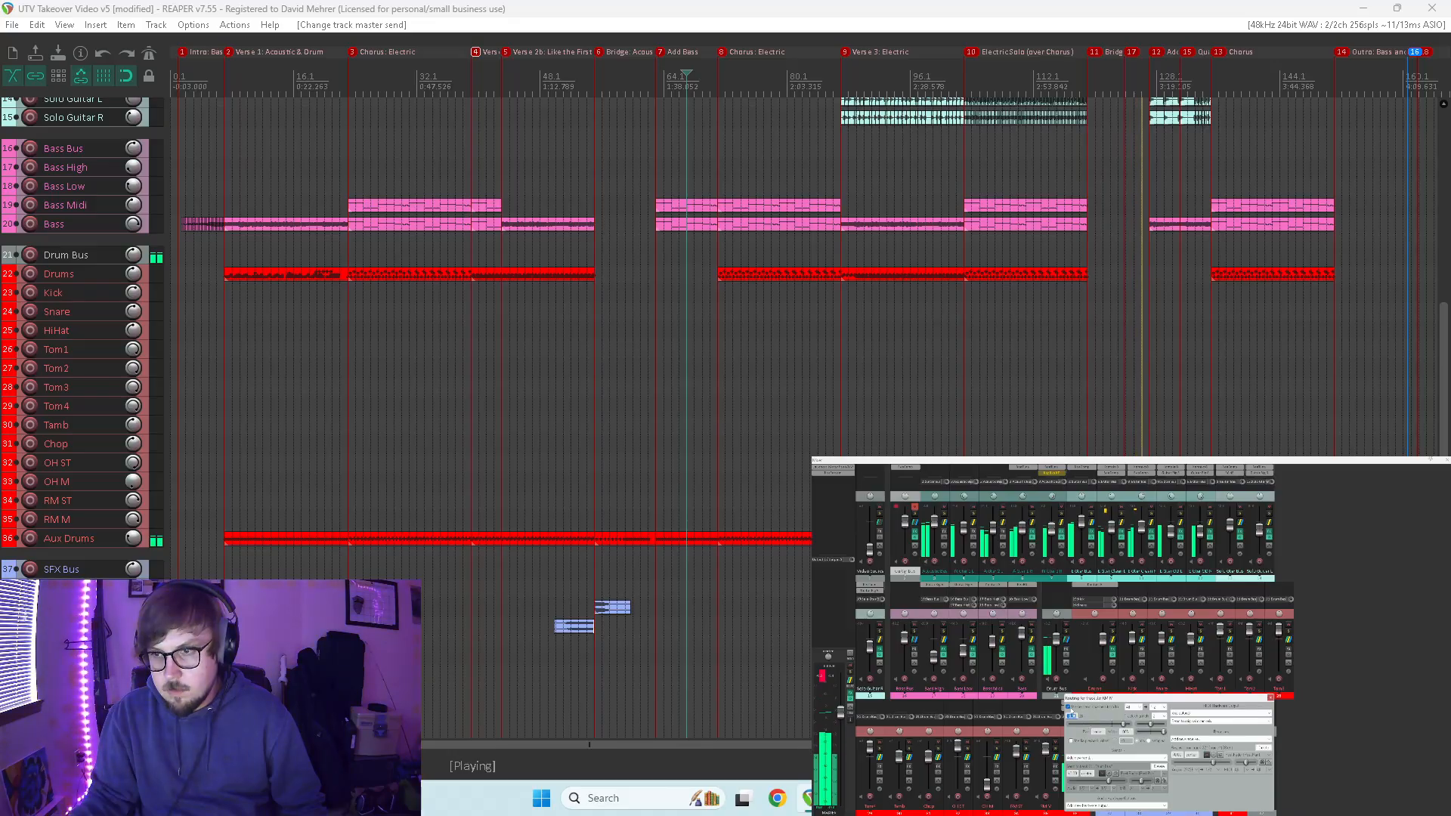
pyautogui.click(1026, 757)
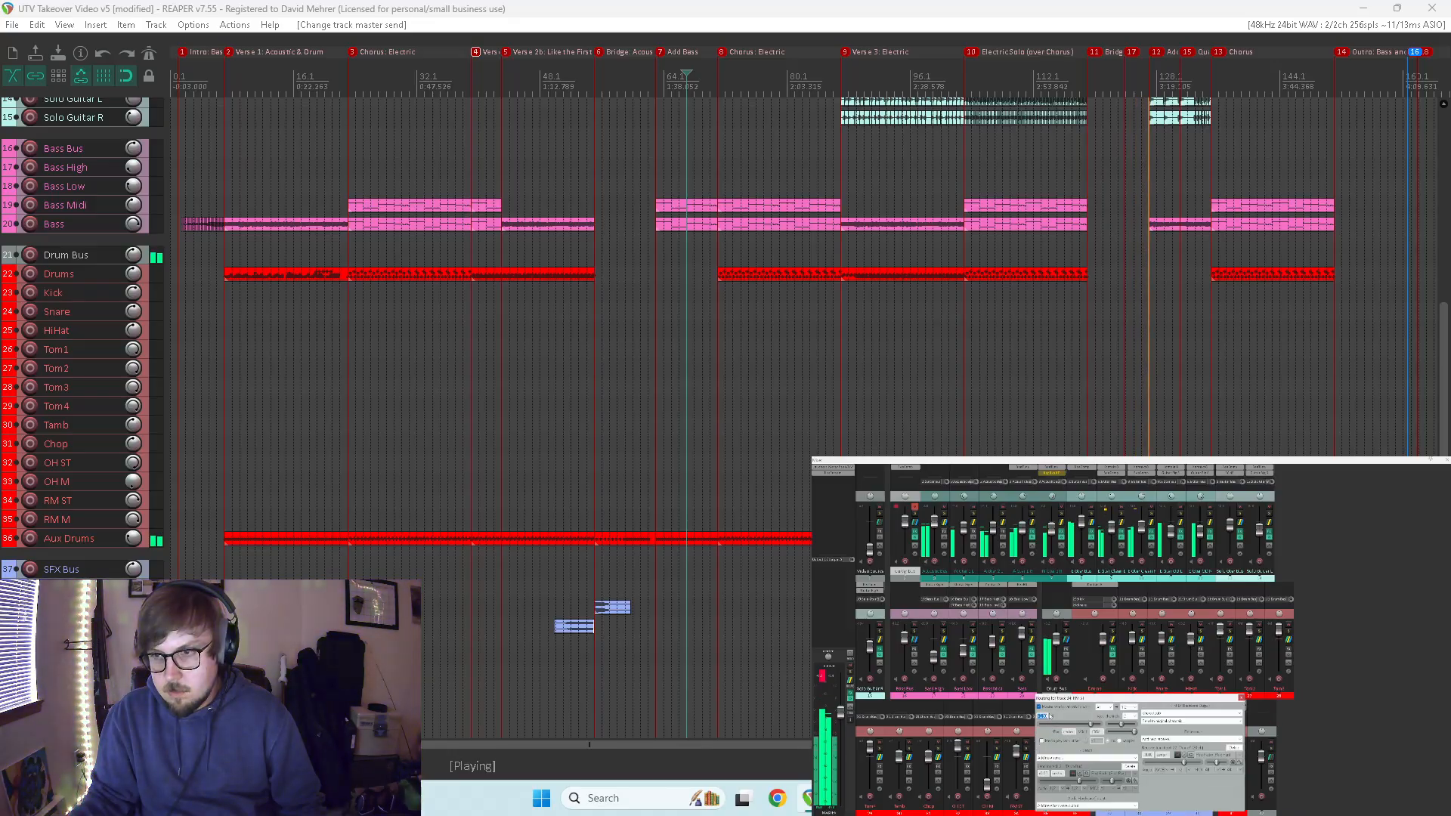
# - Turn off the master send of the OH M, OH ST, Chop, Tamb and Tom4 tracks in their routing windows
pyautogui.click(1006, 755)
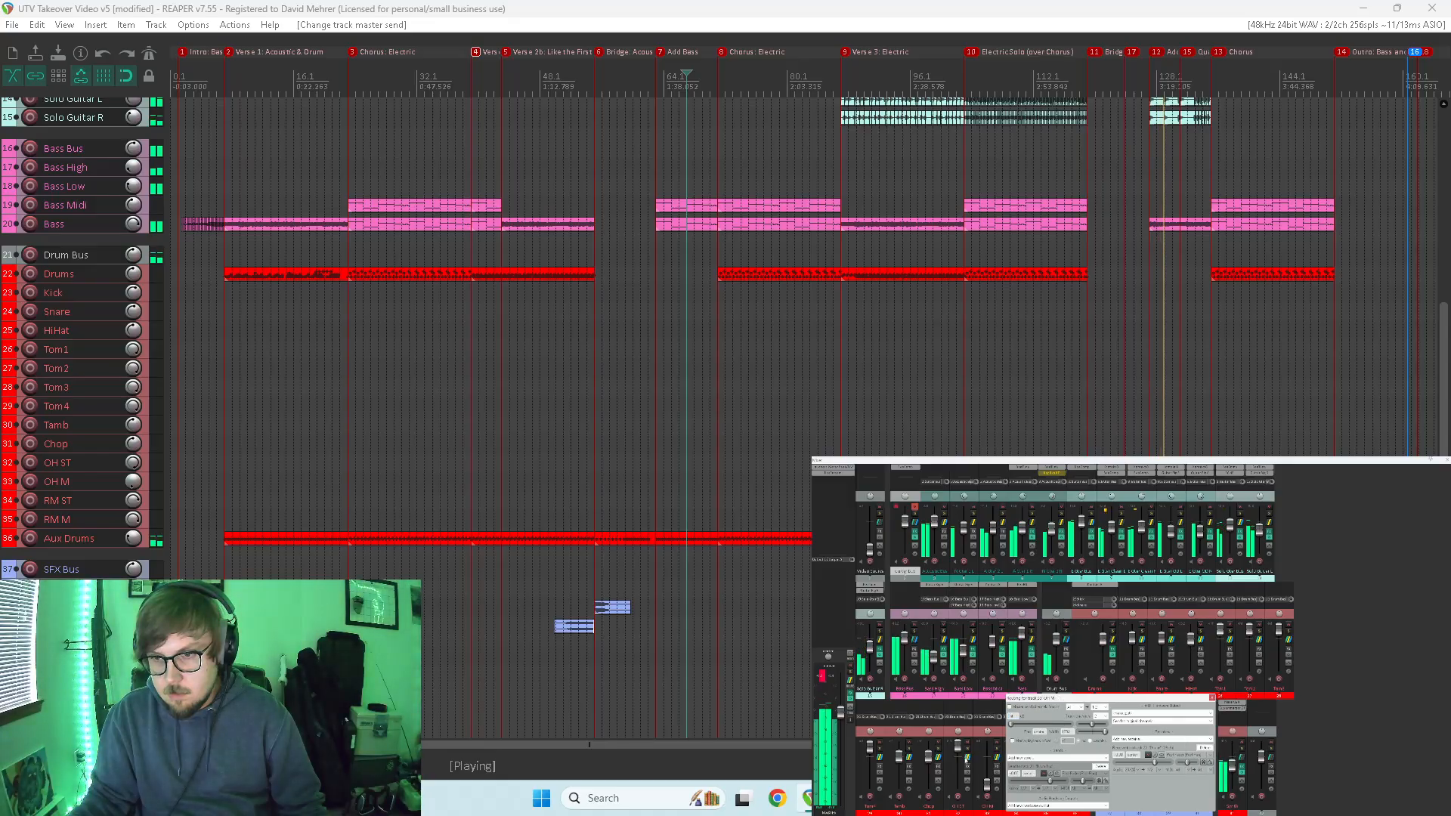
pyautogui.click(967, 729)
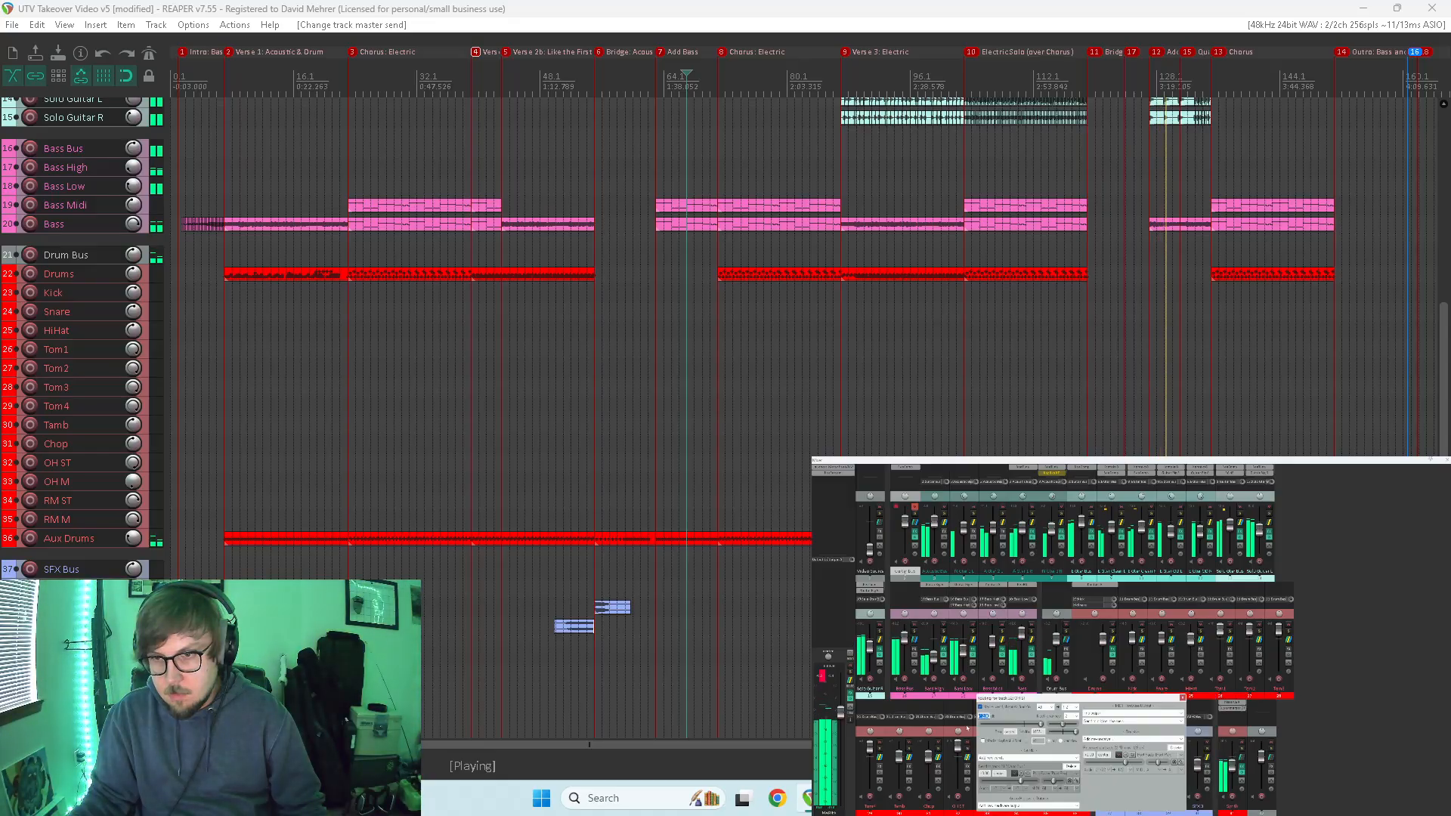
pyautogui.click(940, 758)
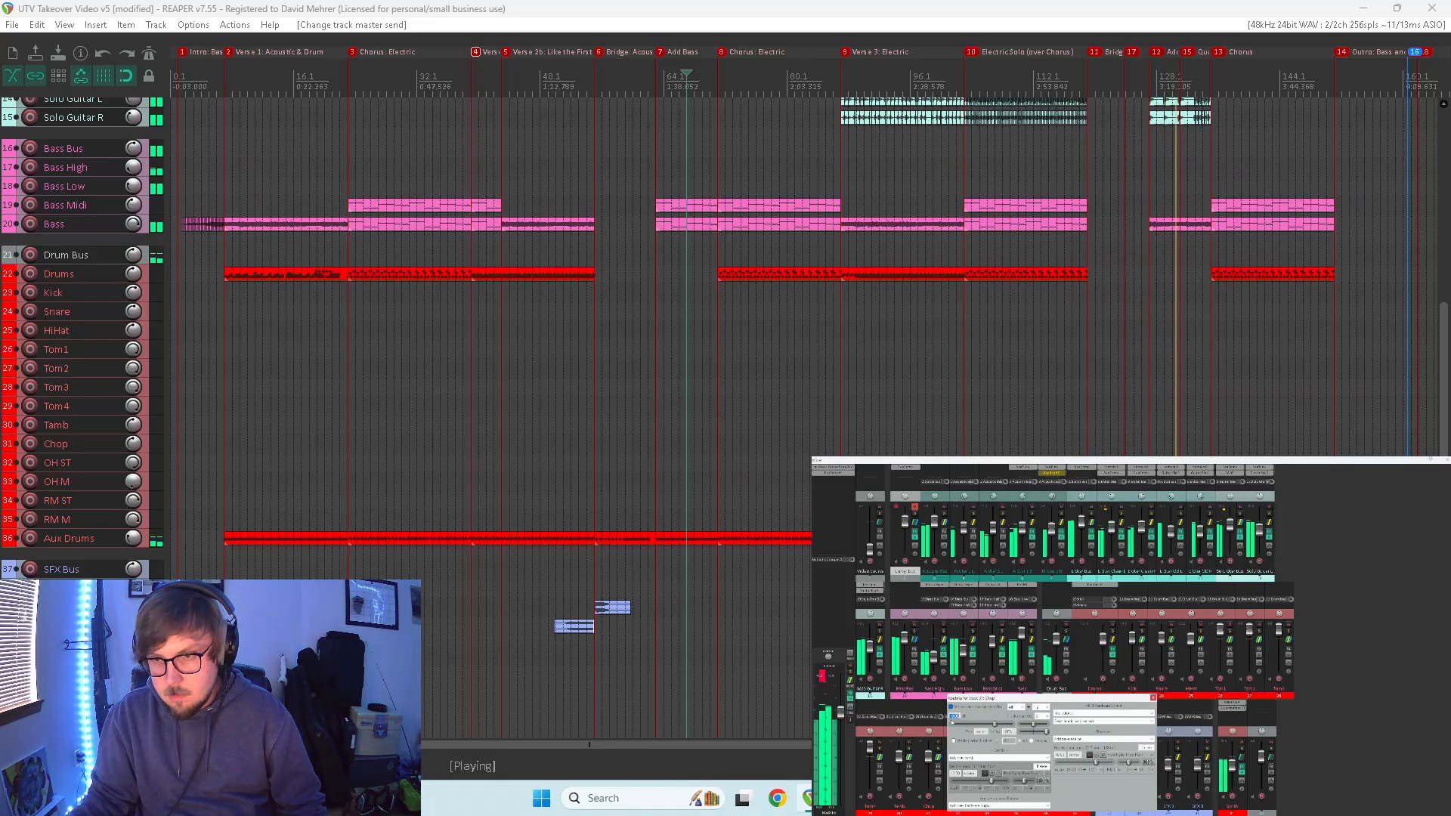
pyautogui.click(909, 758)
pyautogui.click(921, 707)
pyautogui.click(880, 758)
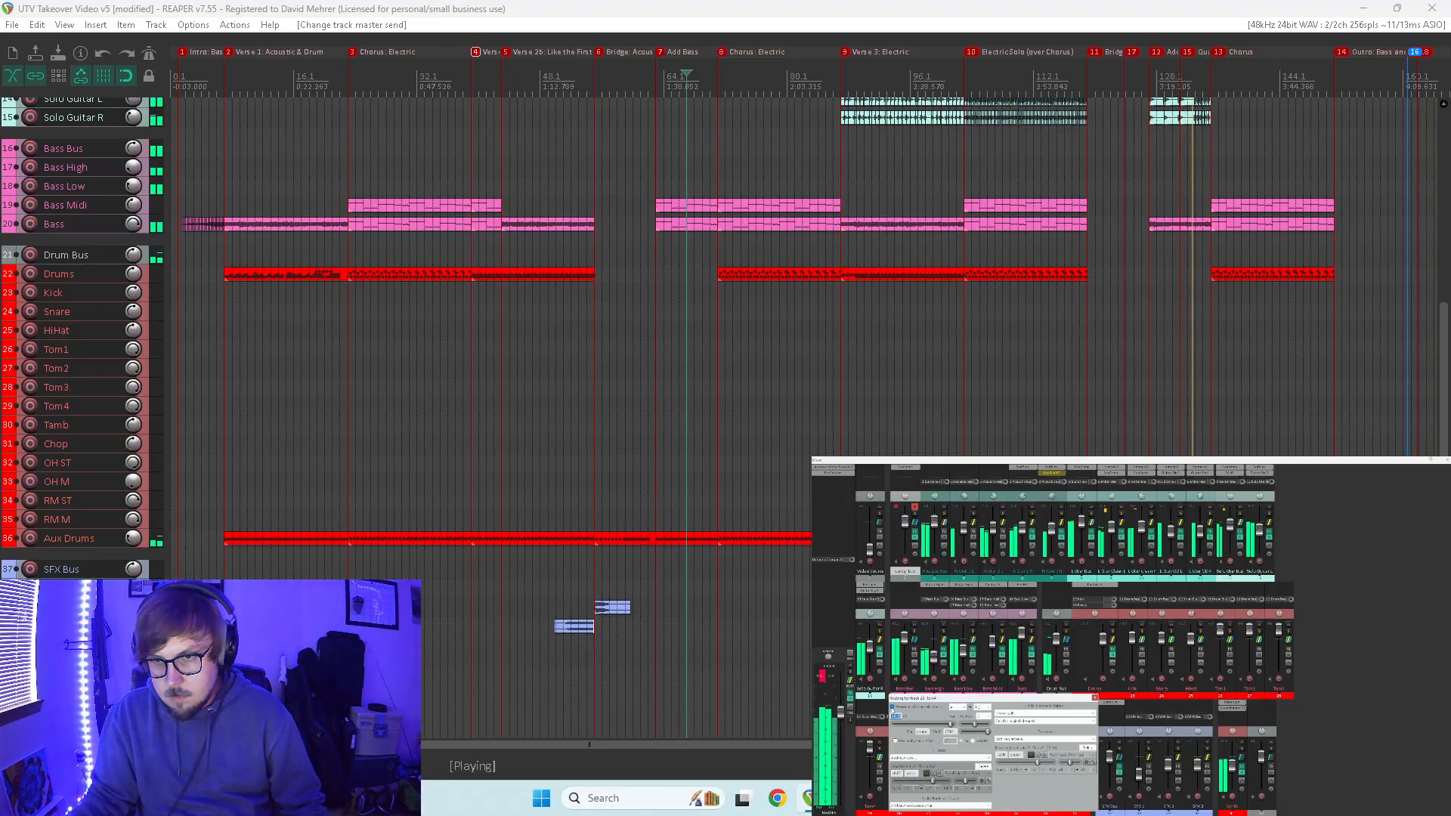
# - Turn off the master send of the Tom3, Tom2 and Tom1 tracks, closing each routing window
pyautogui.click(1294, 639)
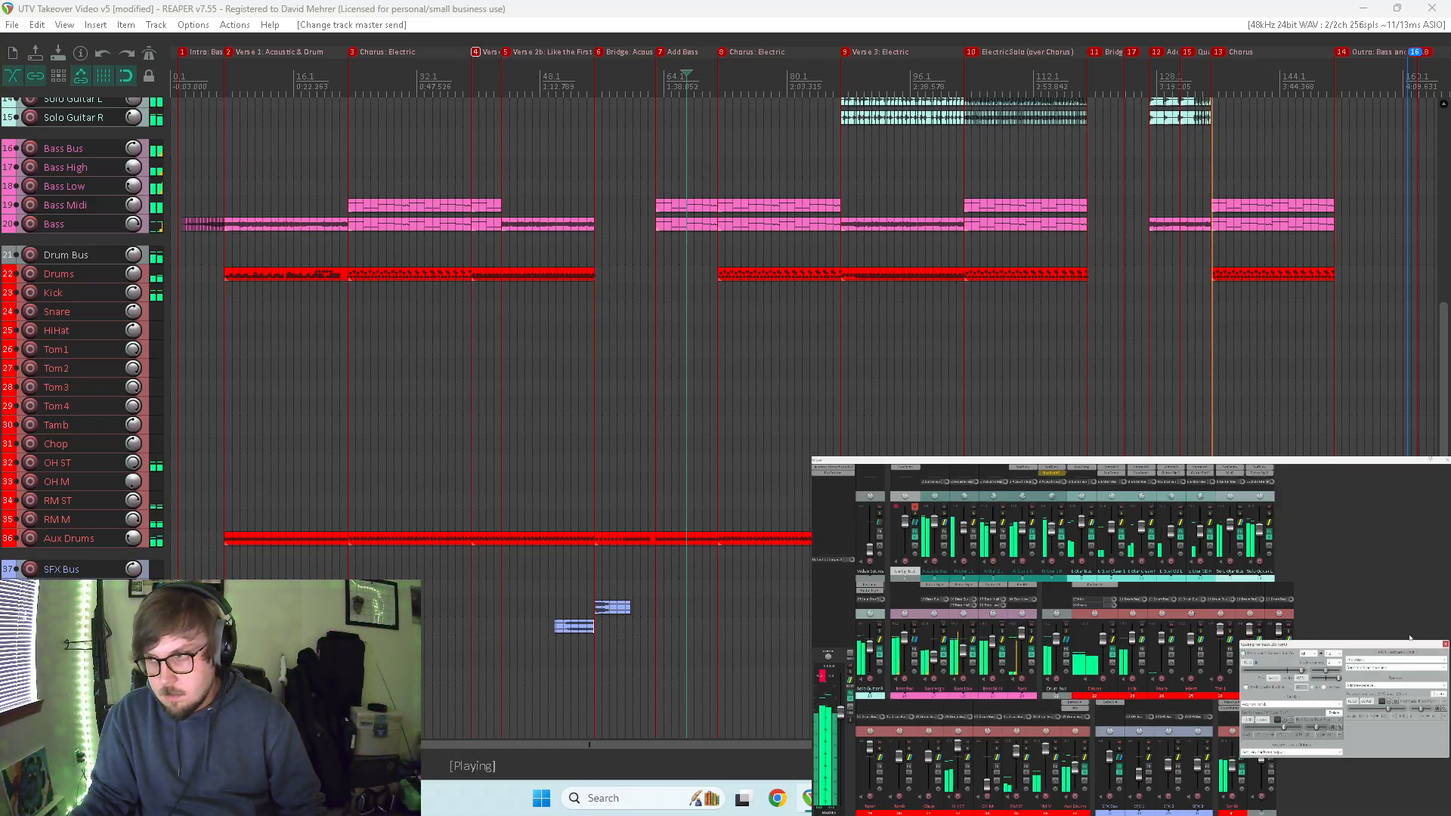
pyautogui.click(1446, 645)
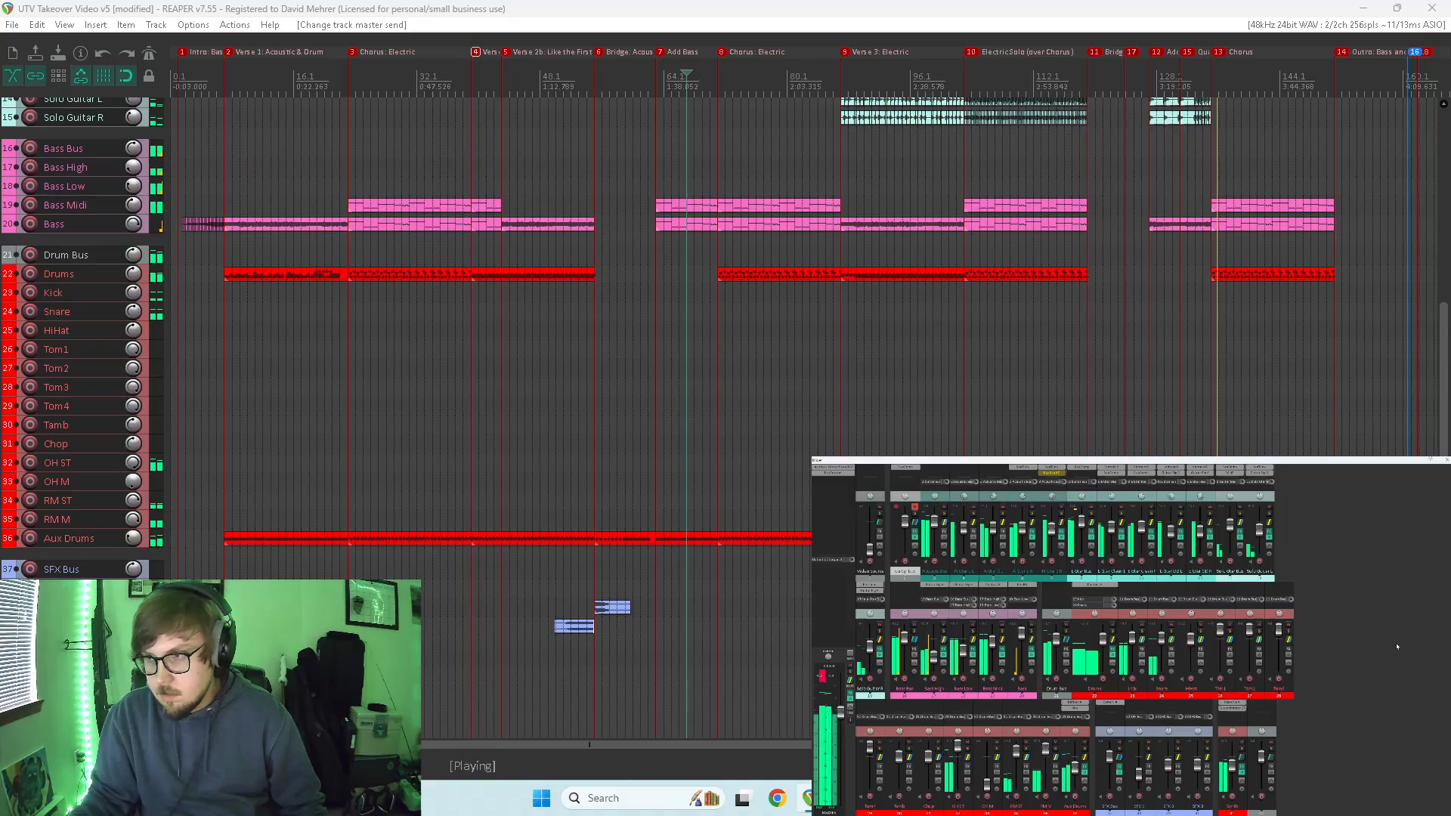
pyautogui.click(1259, 643)
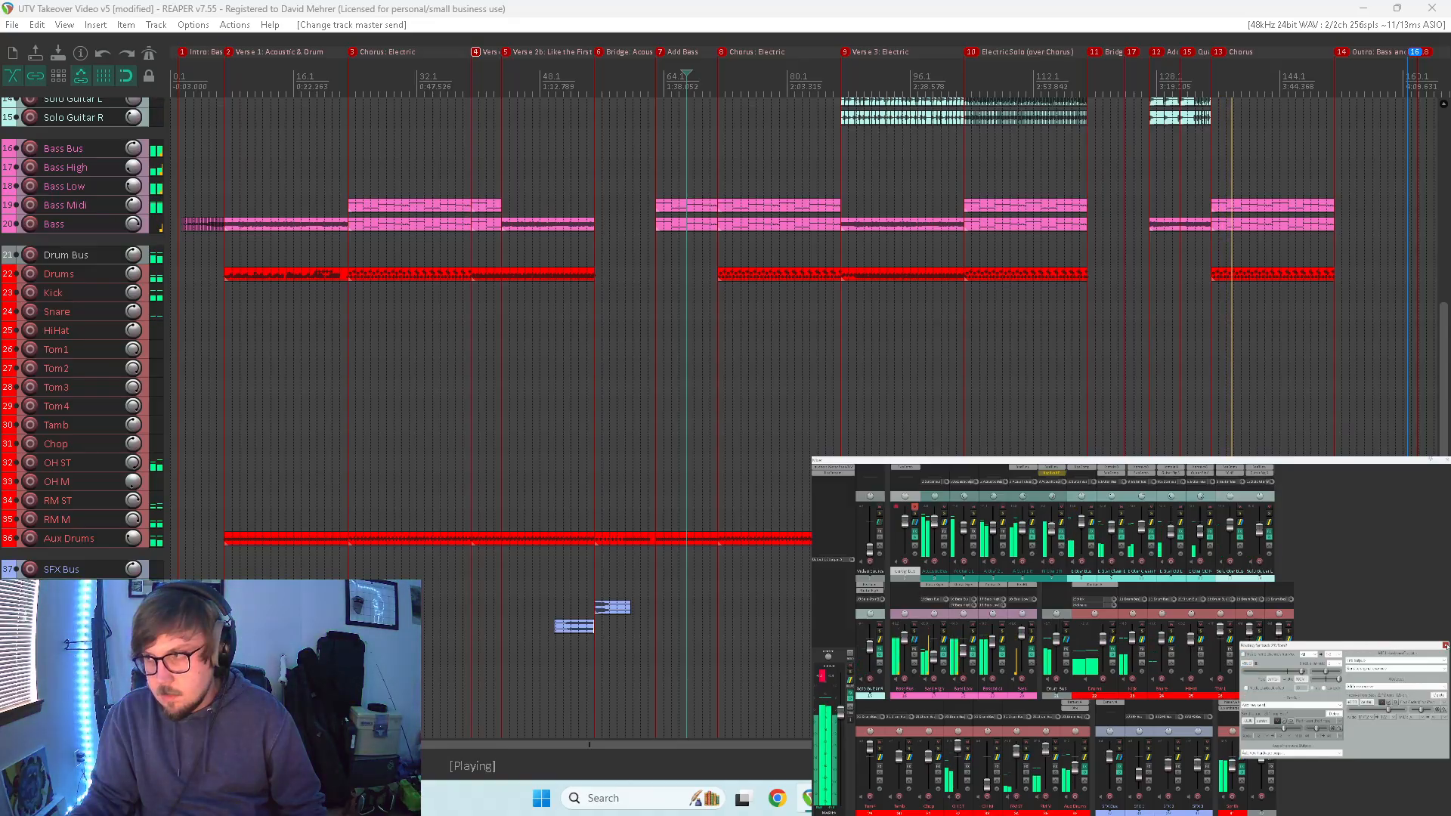
pyautogui.click(1445, 644)
pyautogui.click(1229, 643)
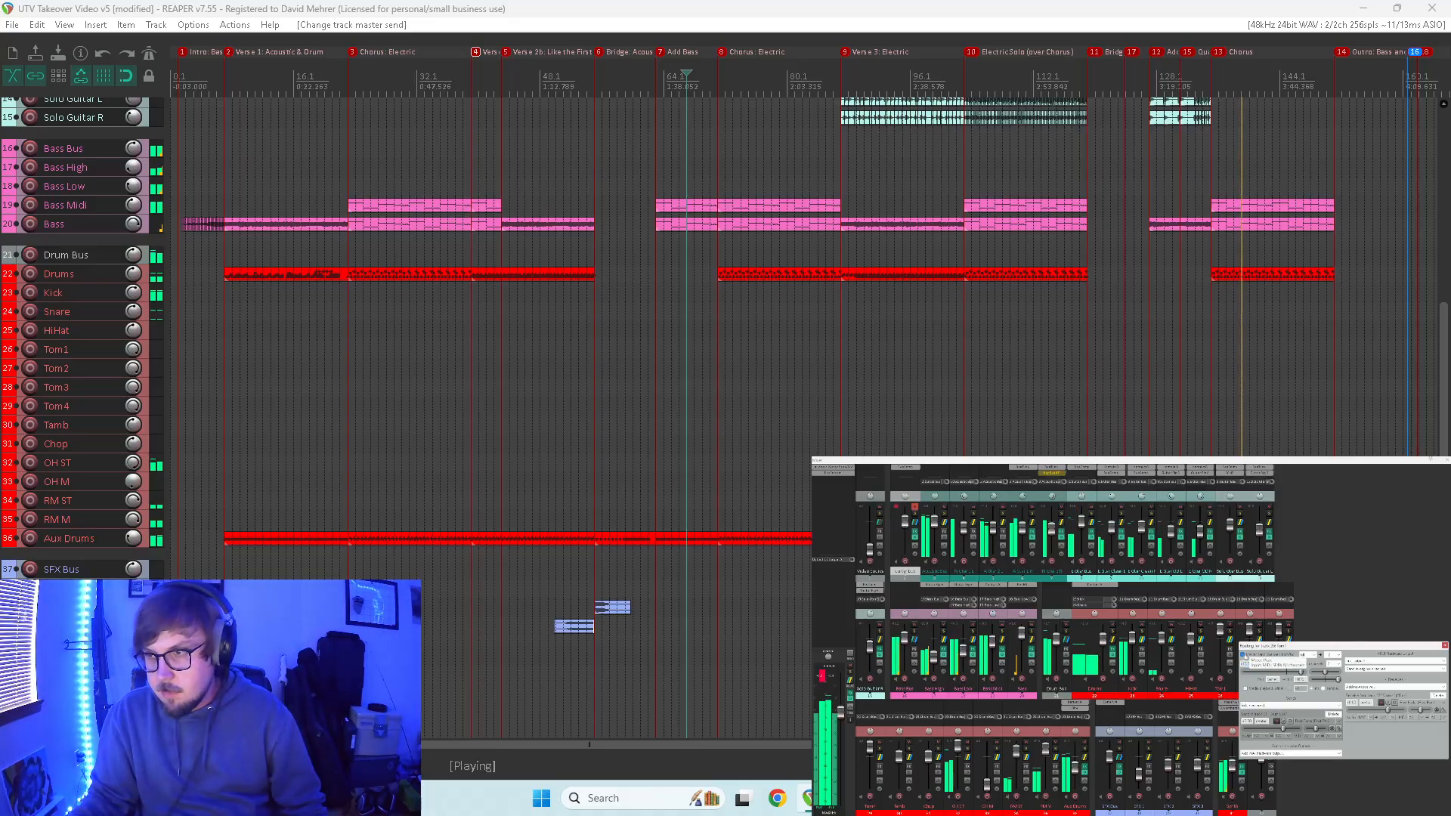
pyautogui.click(1446, 645)
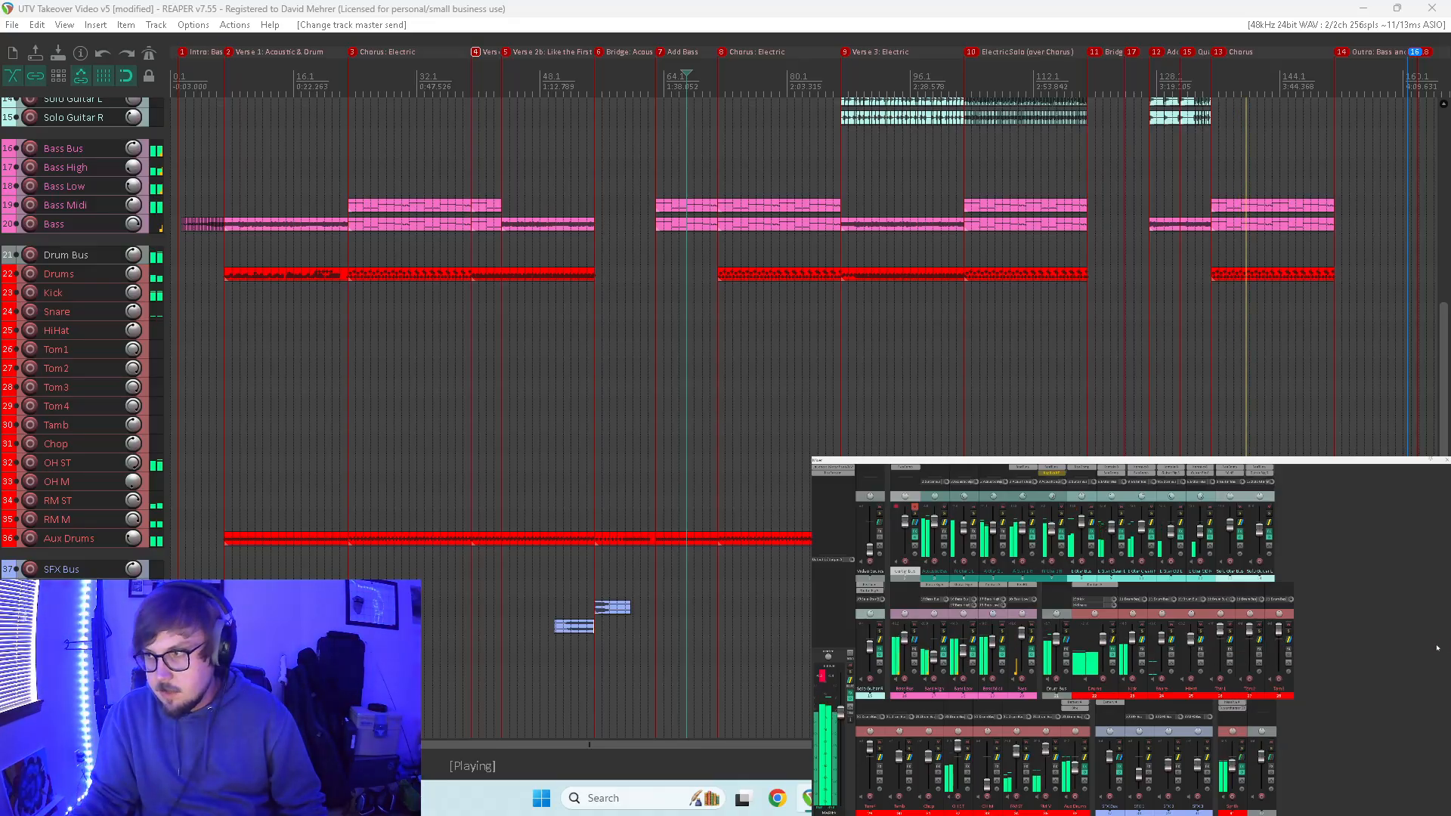
# - Turn off the master send of the HiHat, Snare and Kick tracks and close their routing windows
pyautogui.click(1200, 644)
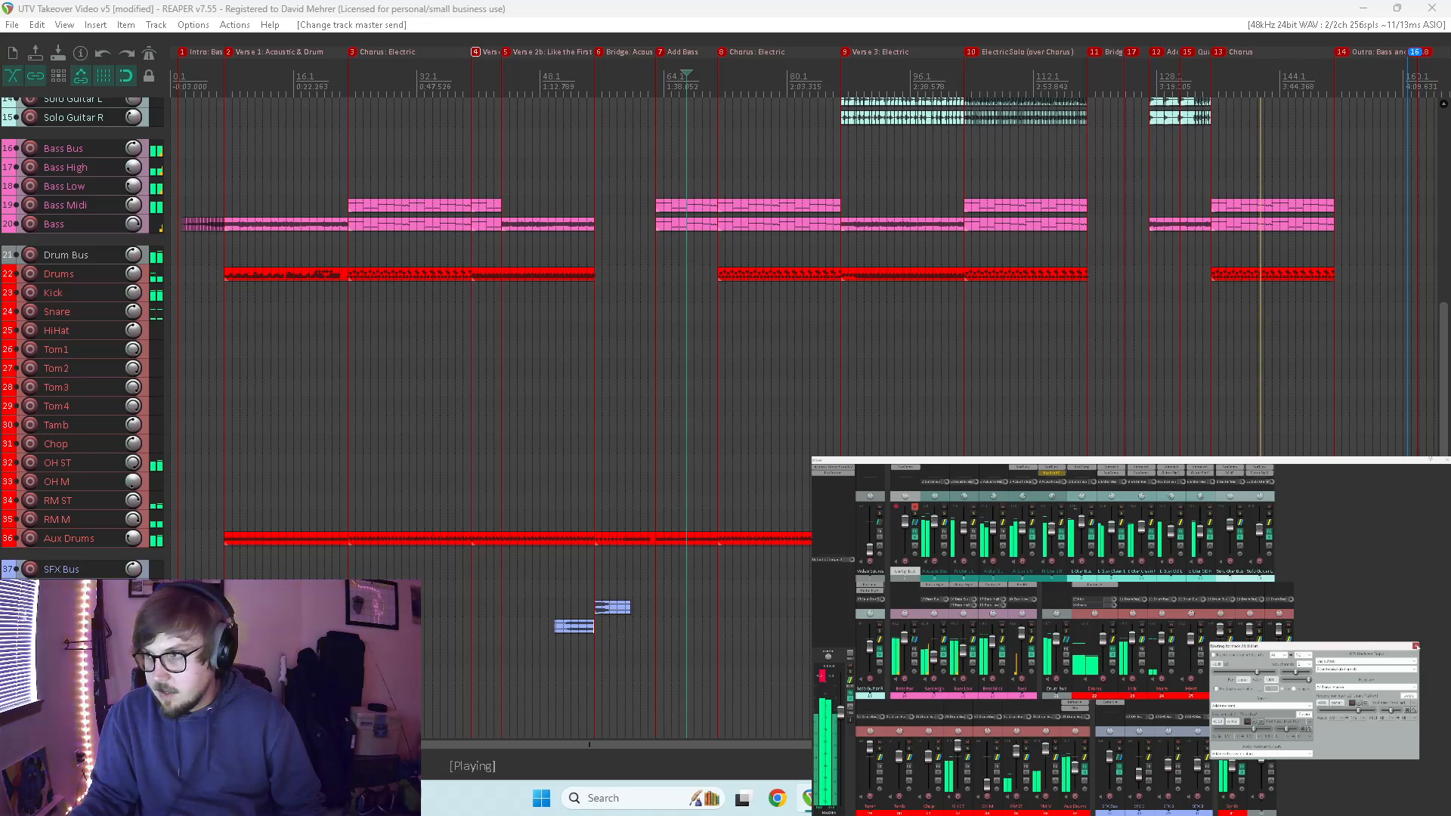
pyautogui.click(1170, 644)
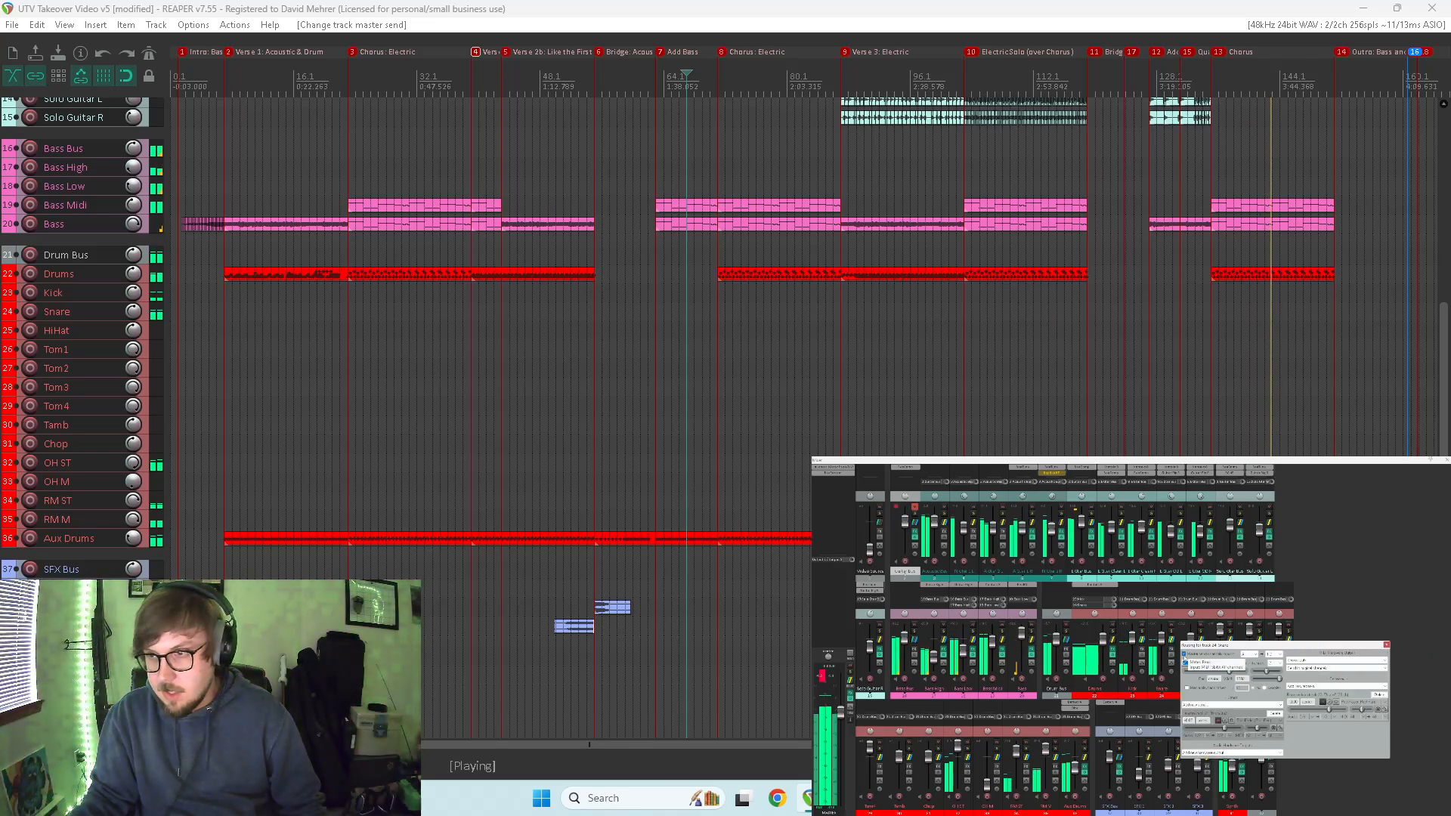
pyautogui.click(1386, 644)
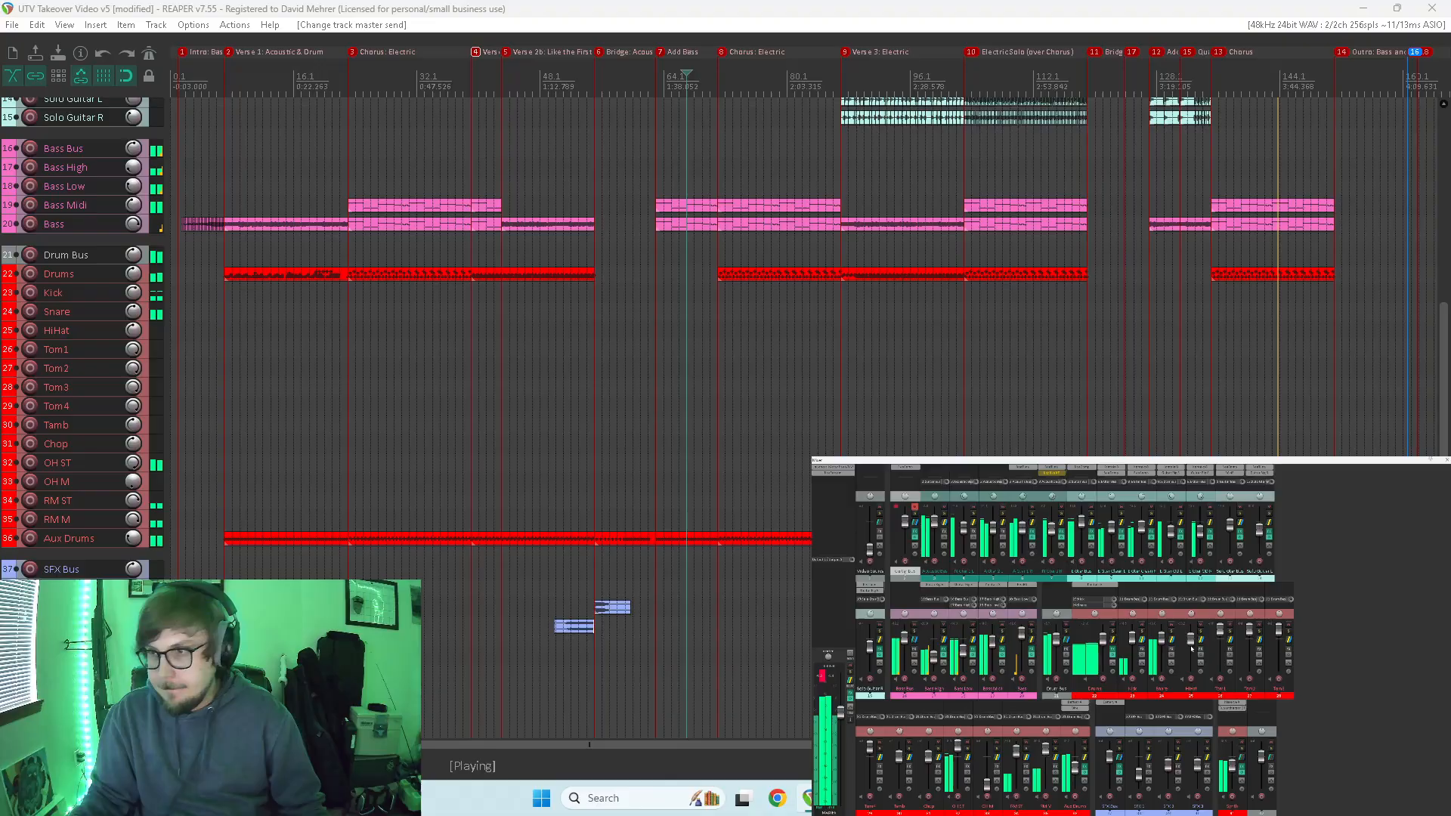
pyautogui.click(1143, 644)
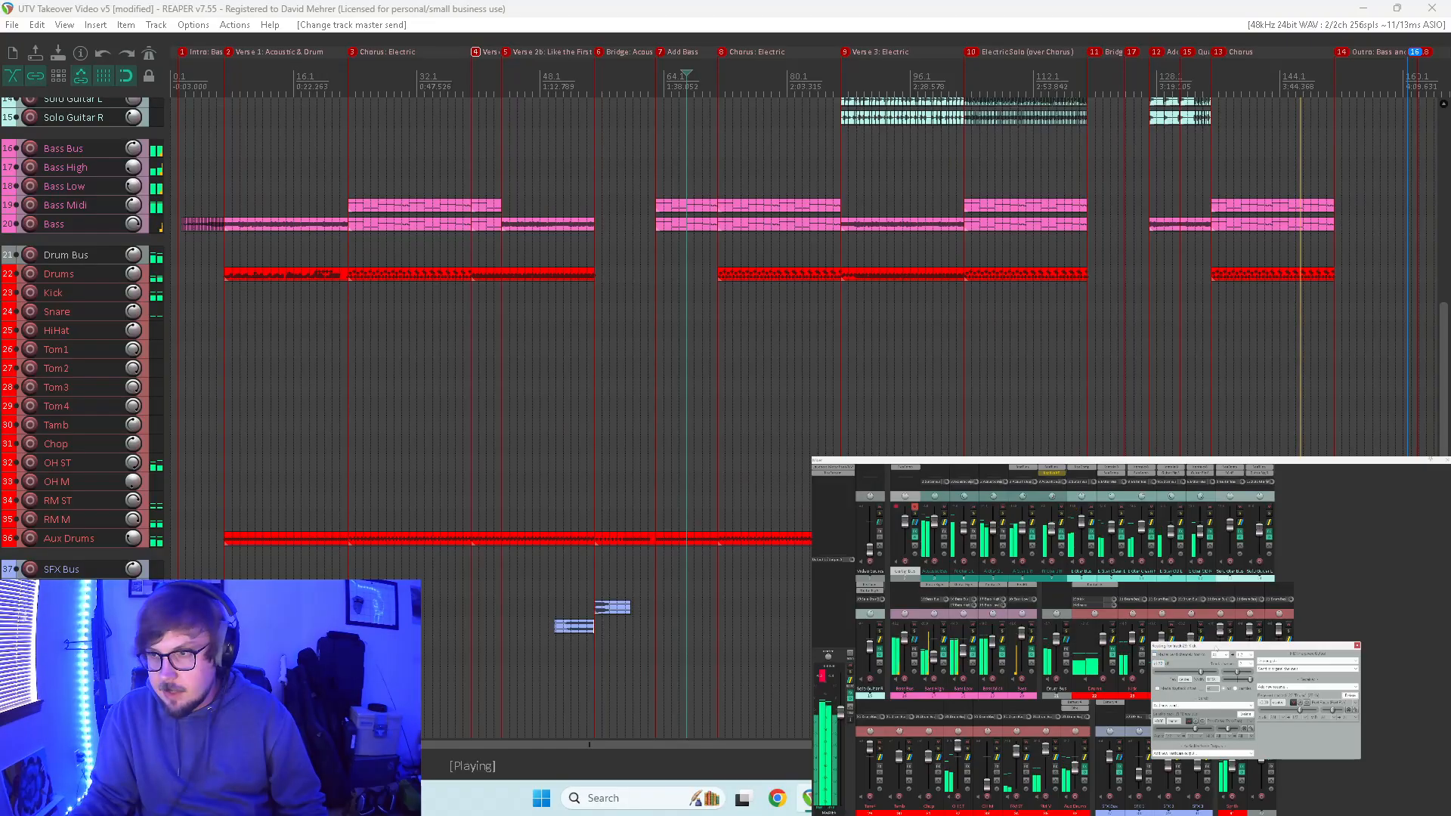
pyautogui.click(1358, 646)
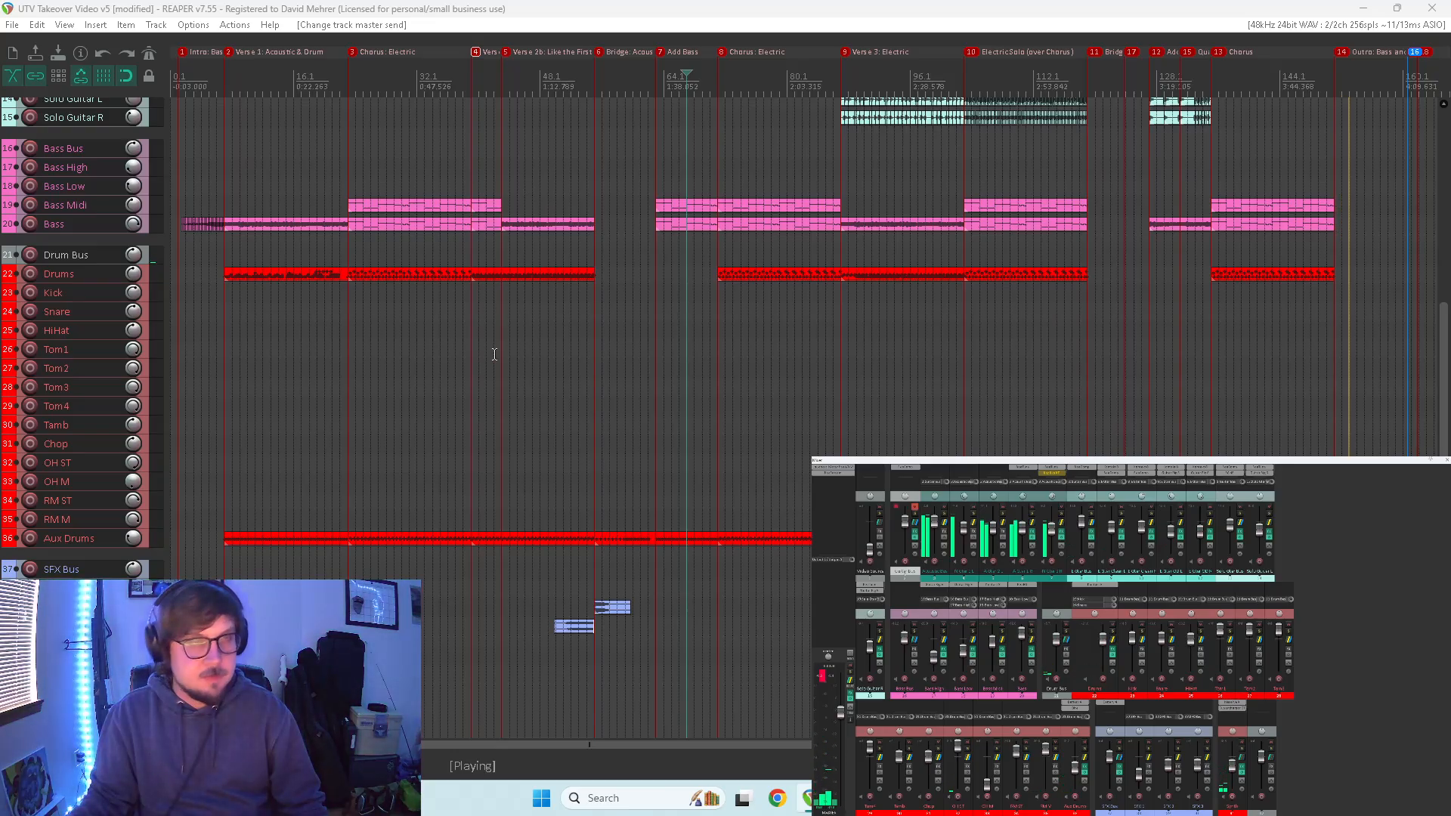
# - Play the song from just before the Bridge section to check the drum routing
pyautogui.click(583, 350)
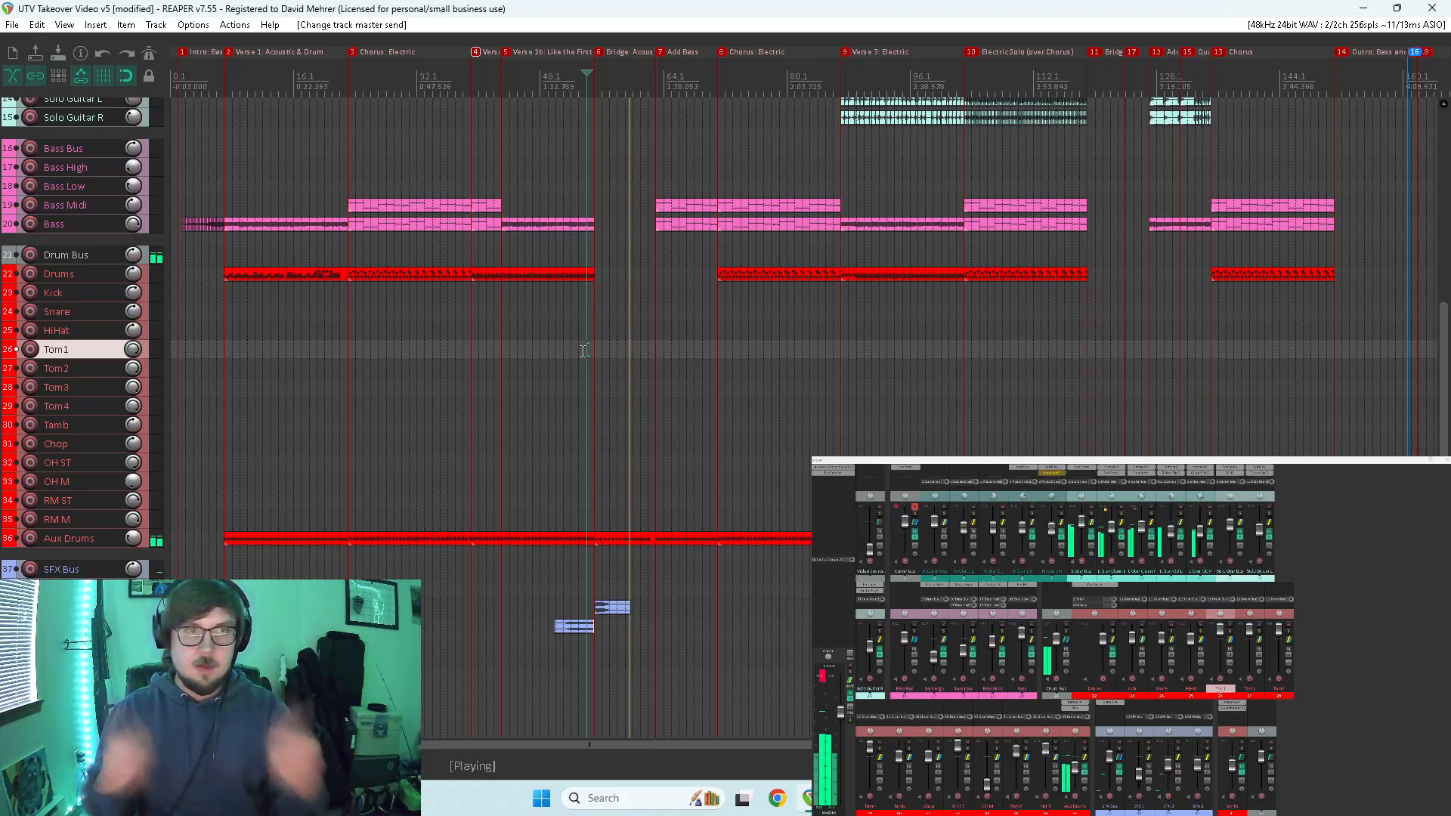
pyautogui.press('space')
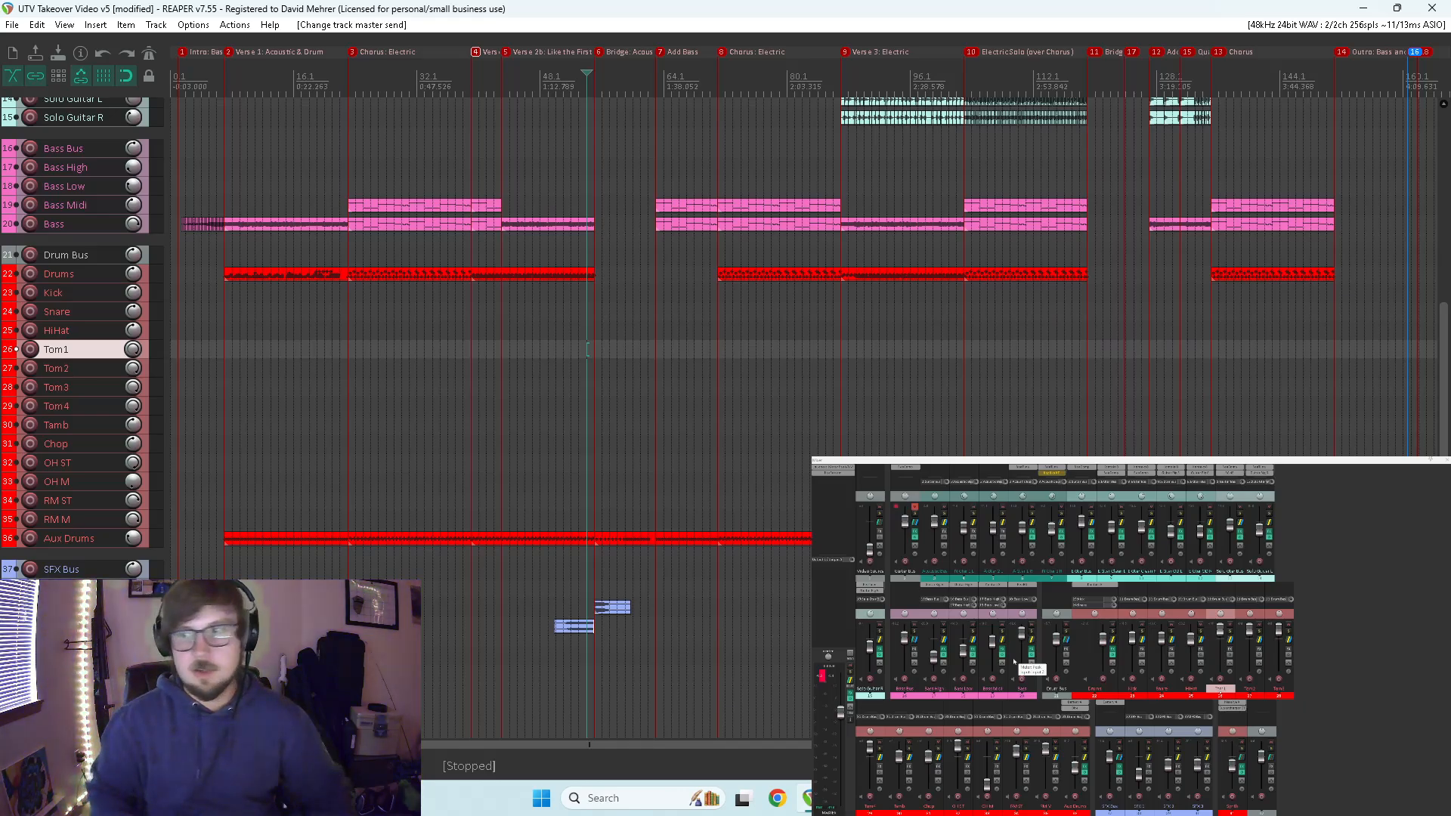
pyautogui.click(496, 391)
pyautogui.press('space')
pyautogui.click(588, 370)
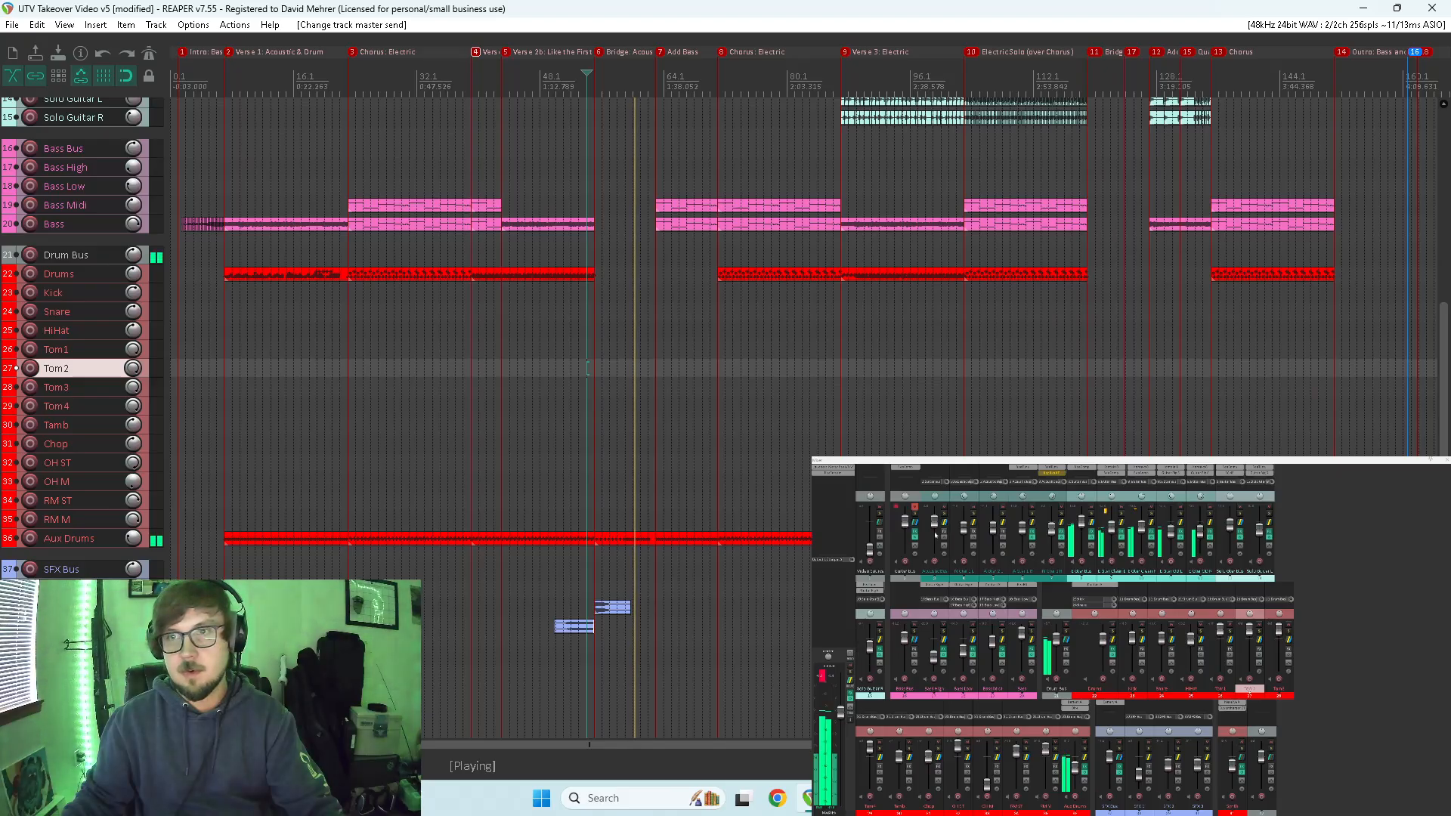
# - Unmute the Guitar Bus and briefly solo the Drum Bus to audition the drums on their own
pyautogui.click(915, 508)
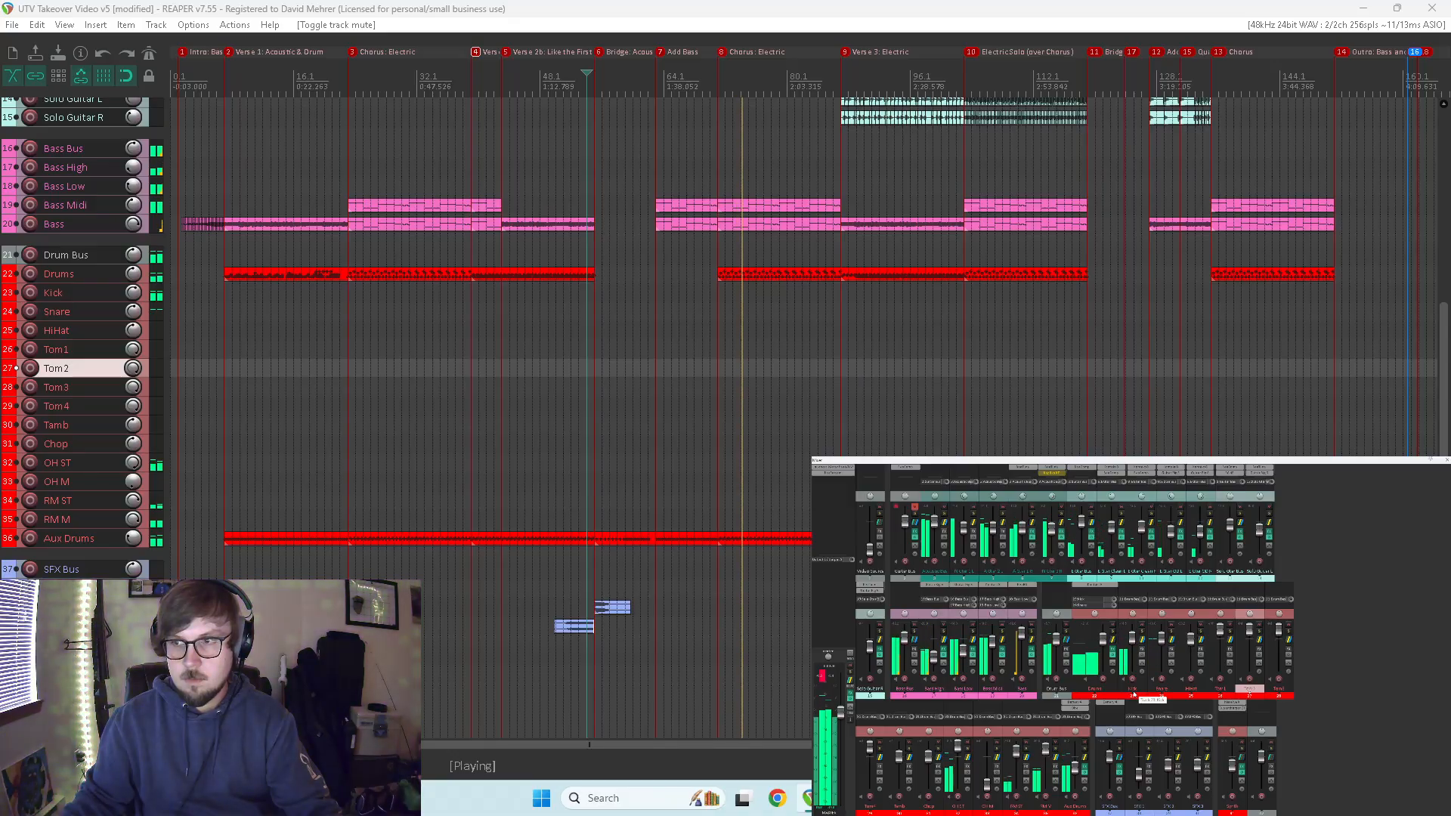
pyautogui.click(1067, 633)
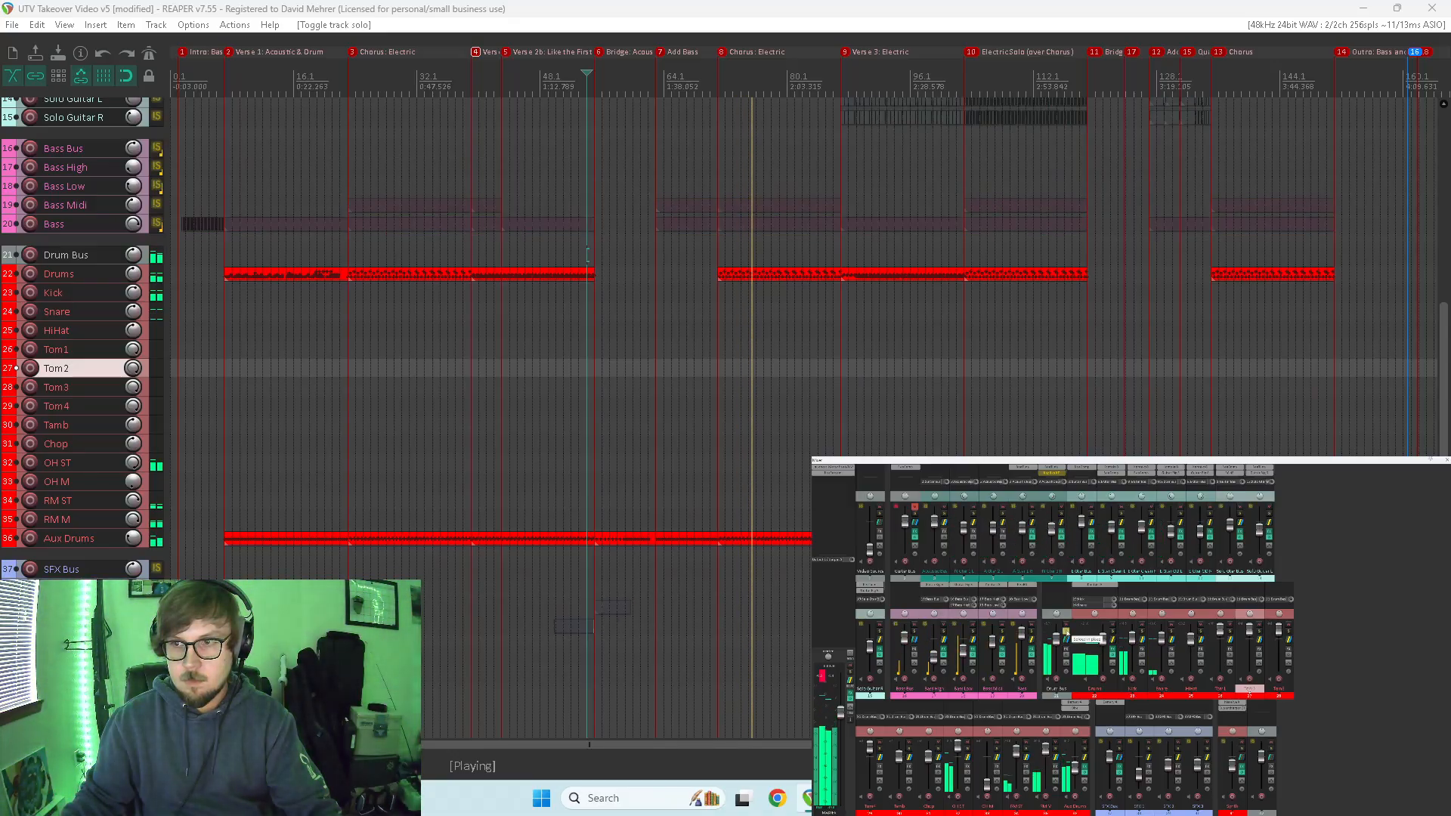
pyautogui.click(1067, 633)
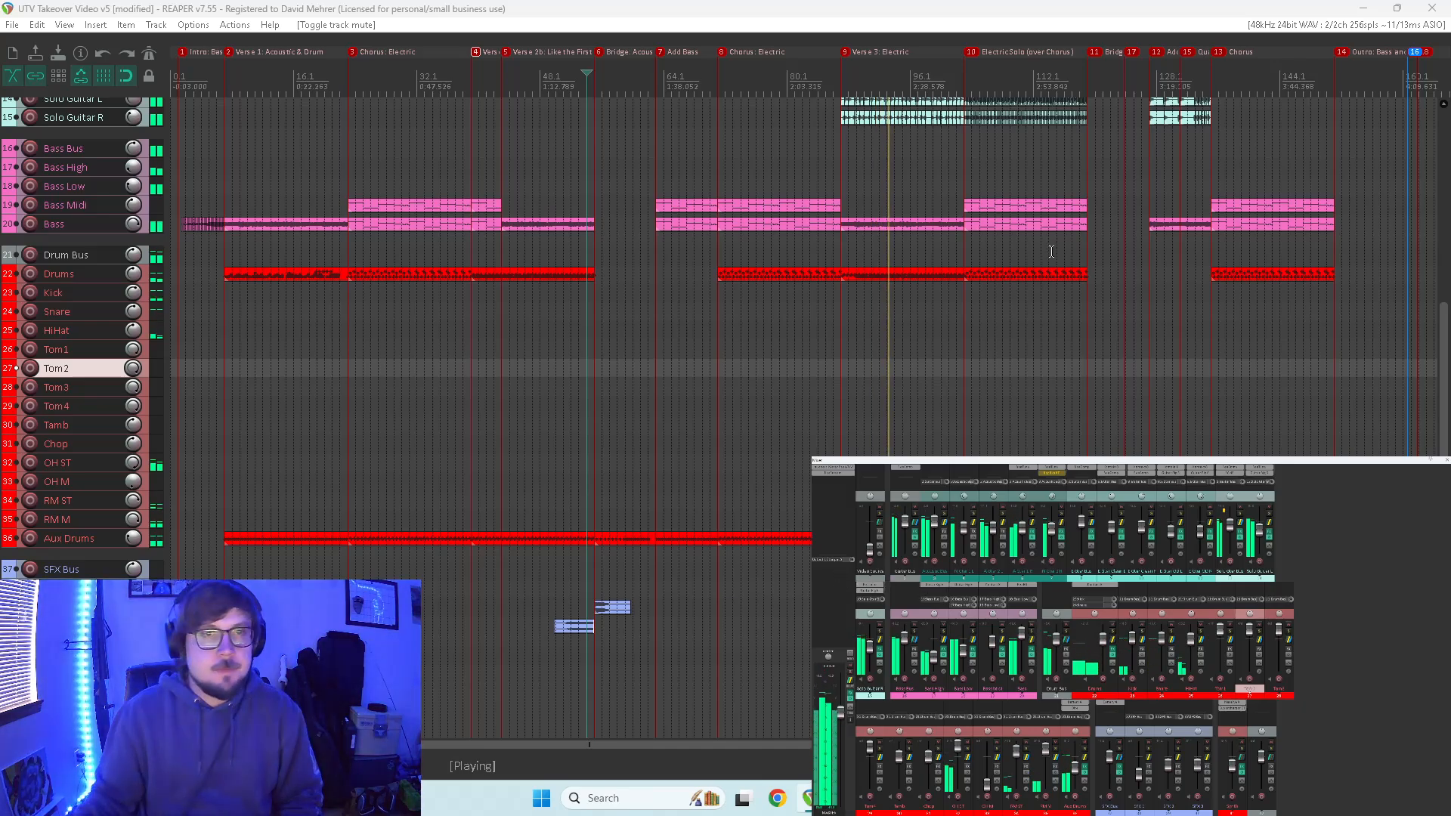
# - Set the Drum Bus track color to burnt orange (Red 192, Green 64, Blue 0) and fill custom color slots with it
pyautogui.scroll(-3, 1048, 247)
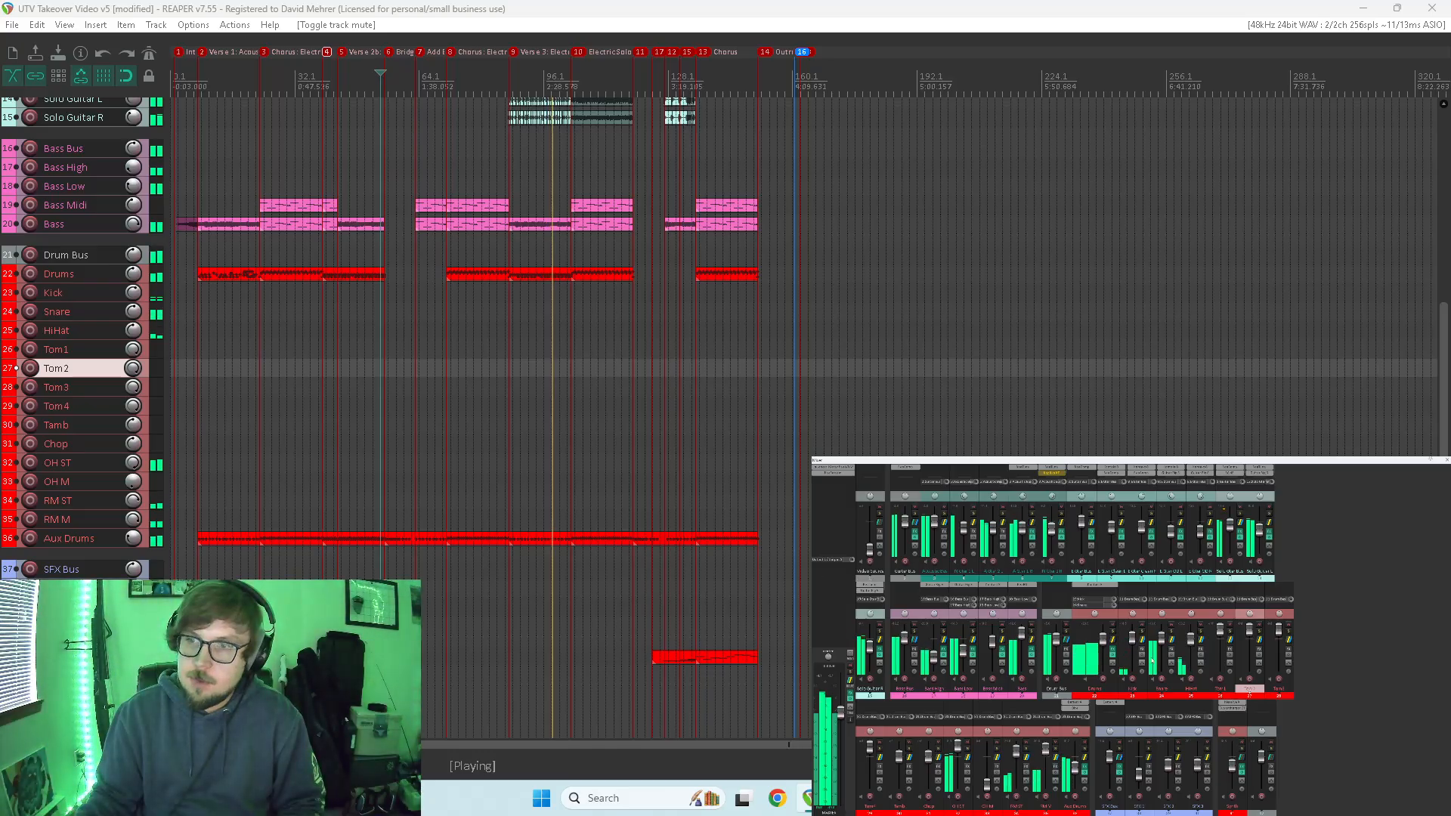
pyautogui.click(1068, 616)
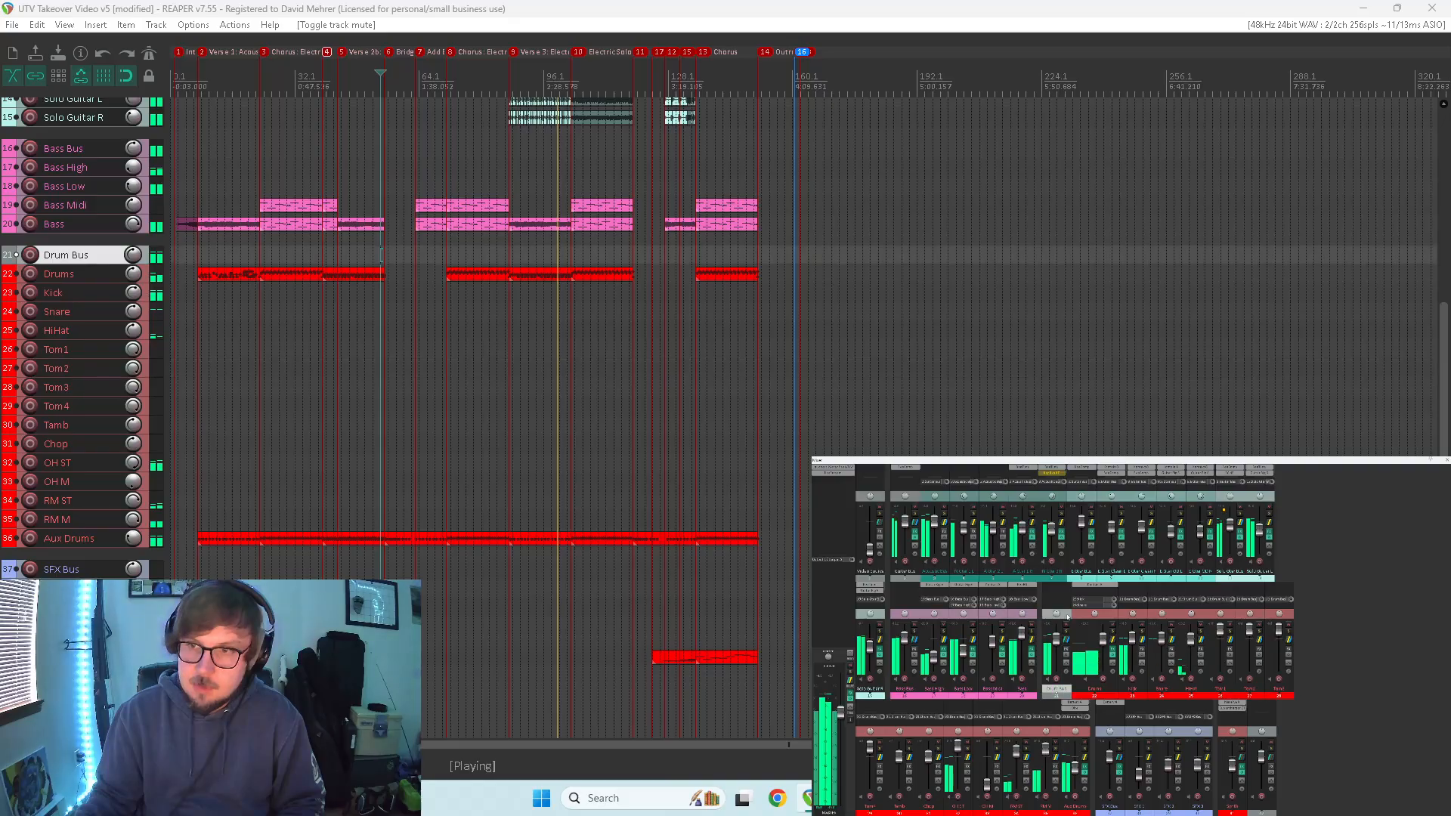
pyautogui.rightClick(1068, 616)
pyautogui.moveTo(1107, 760)
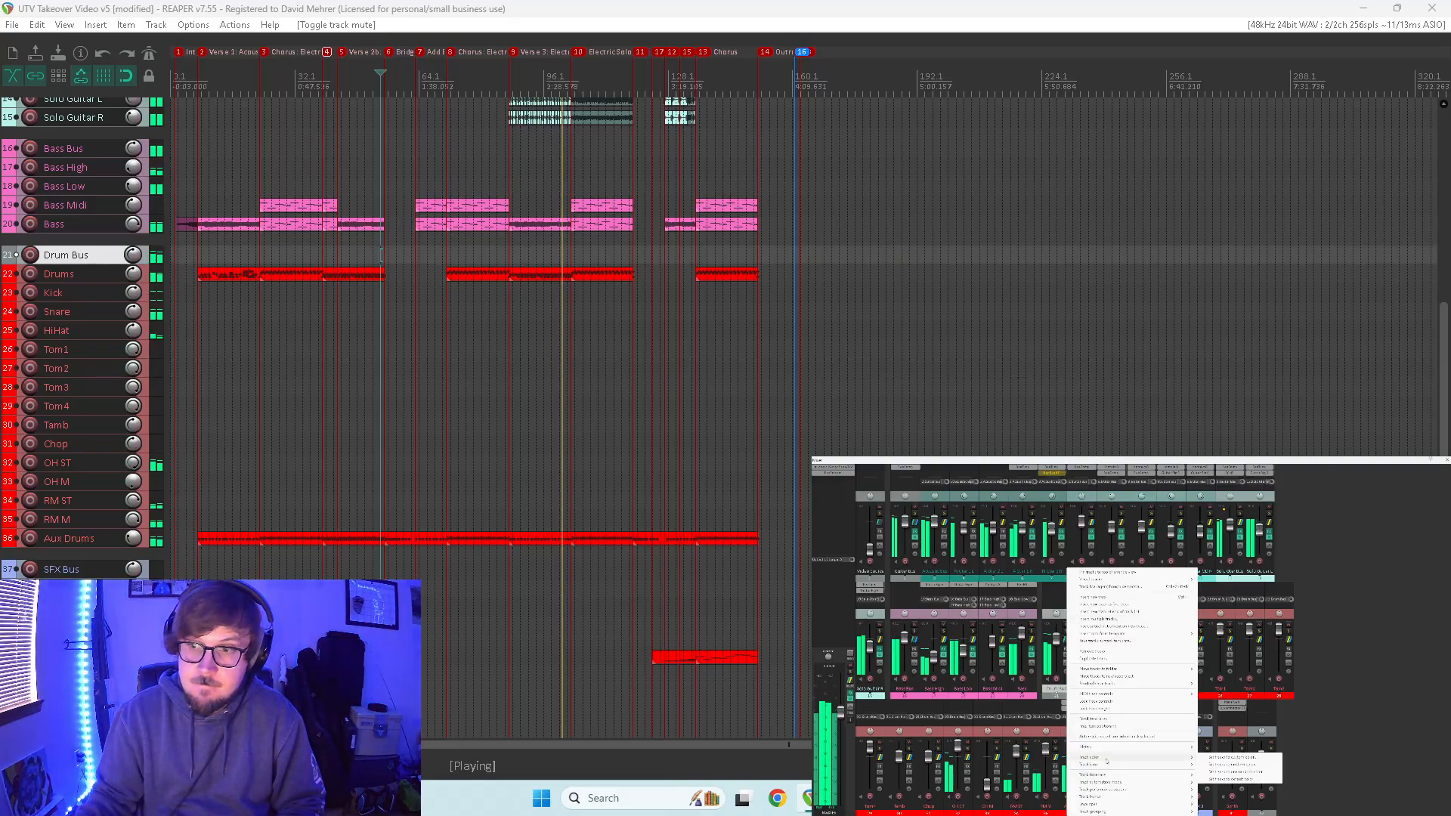
pyautogui.click(1233, 757)
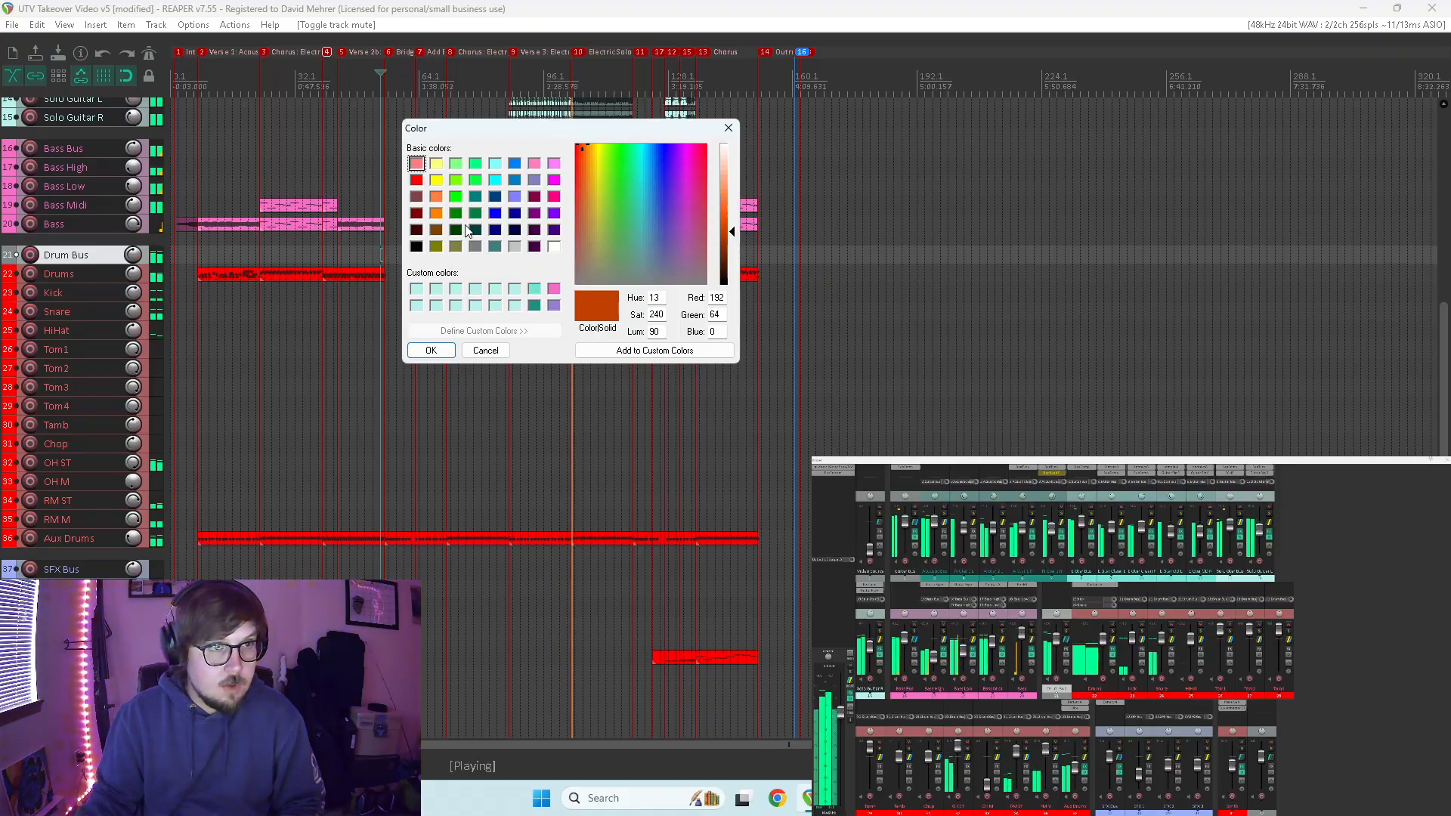
pyautogui.doubleClick(604, 350)
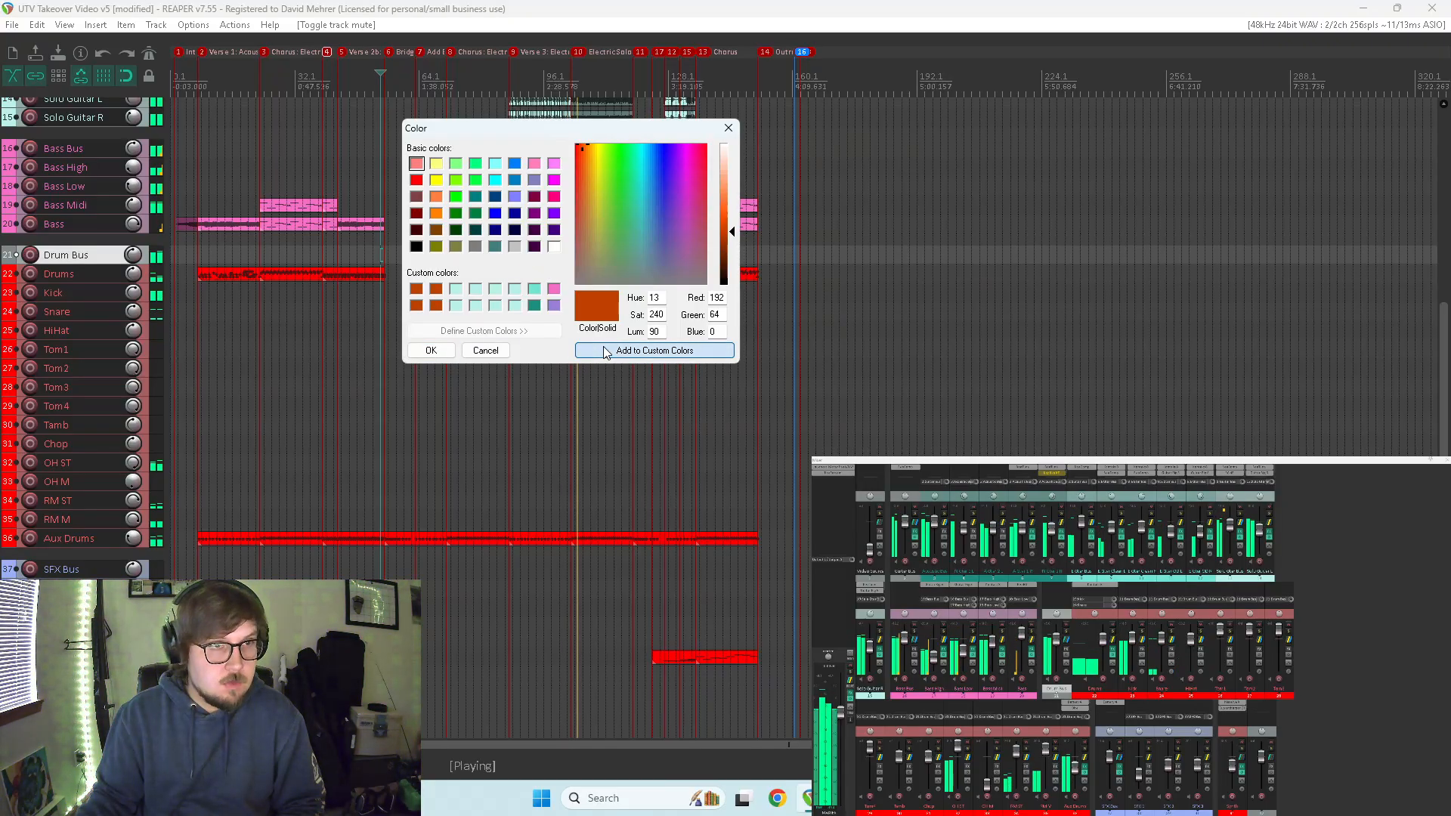
pyautogui.doubleClick(604, 351)
pyautogui.doubleClick(604, 351)
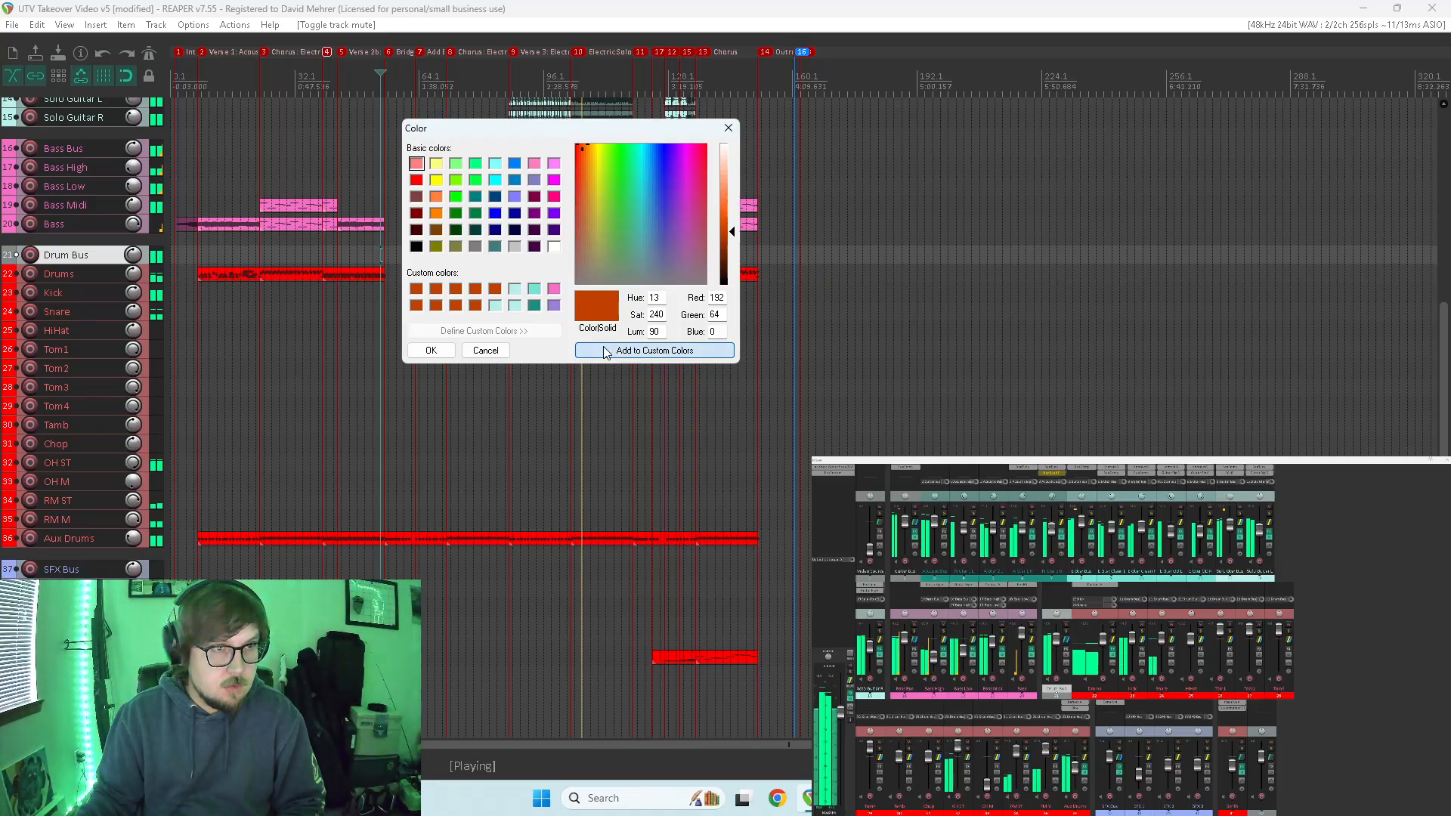
pyautogui.doubleClick(604, 350)
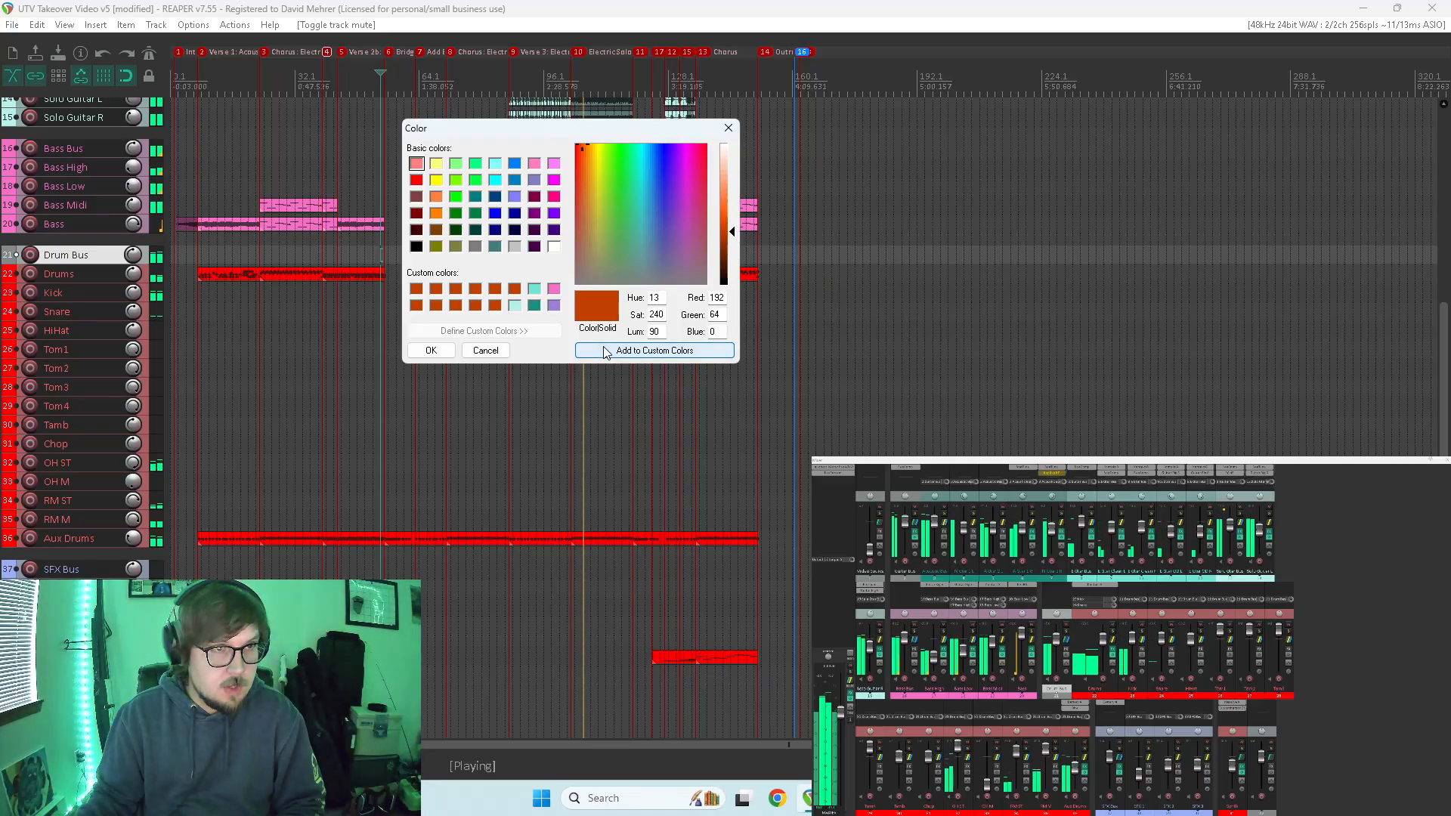
pyautogui.click(431, 350)
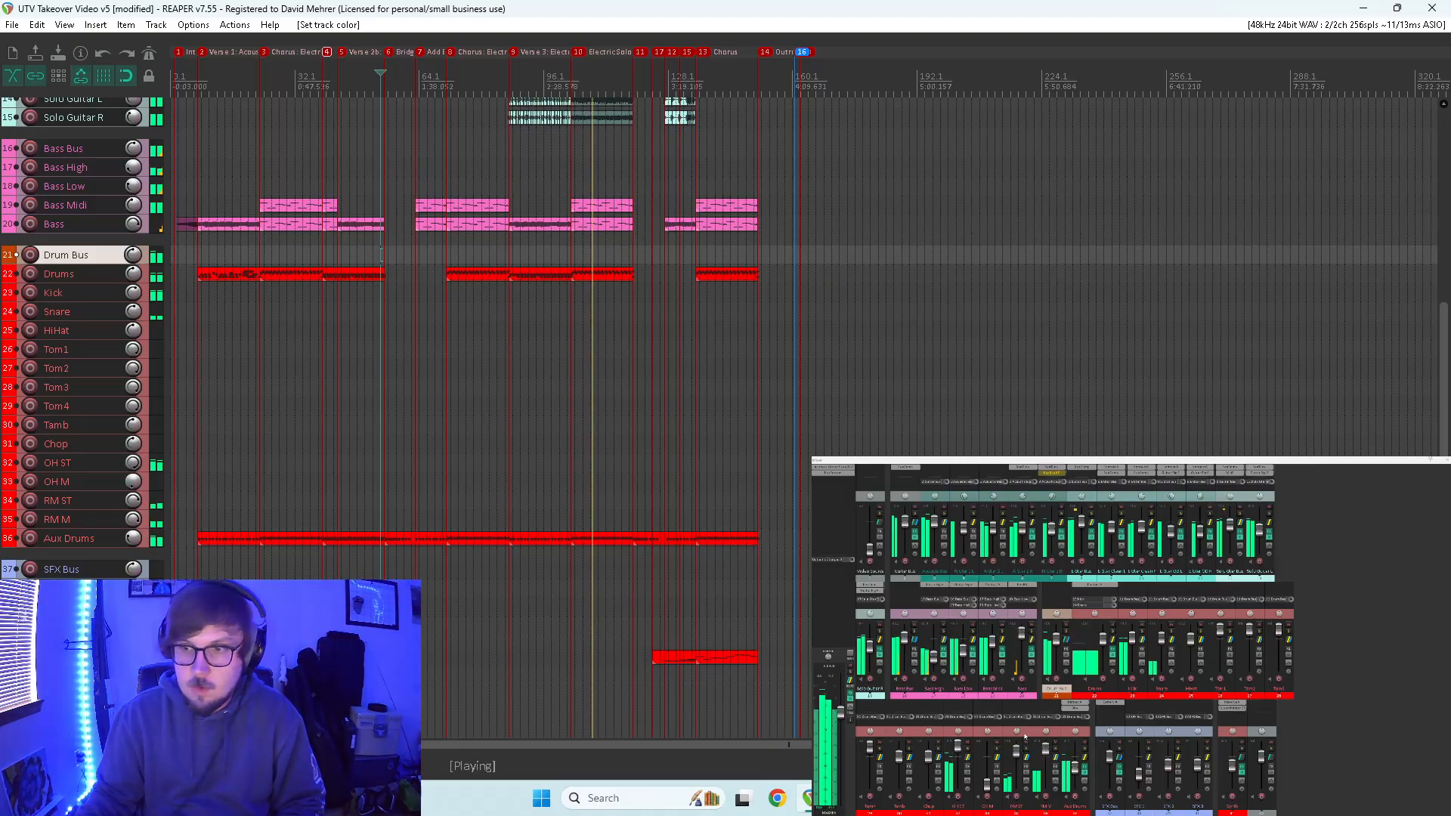
# - Fill custom color slots with the Drums track's red (Red 255, Green 0, Blue 0) and apply that color to the track
pyautogui.click(1079, 689)
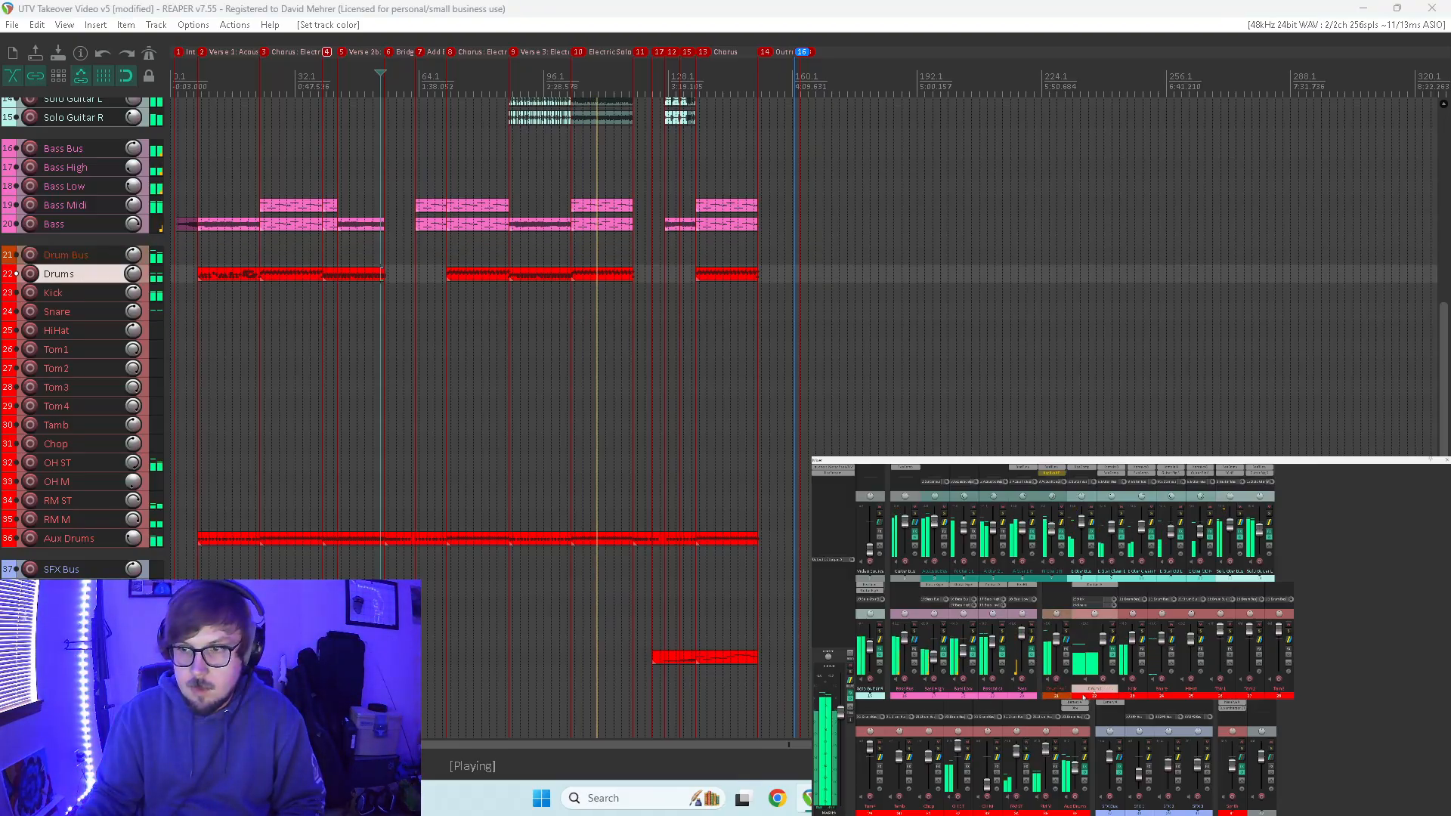
pyautogui.rightClick(1079, 690)
pyautogui.moveTo(1179, 757)
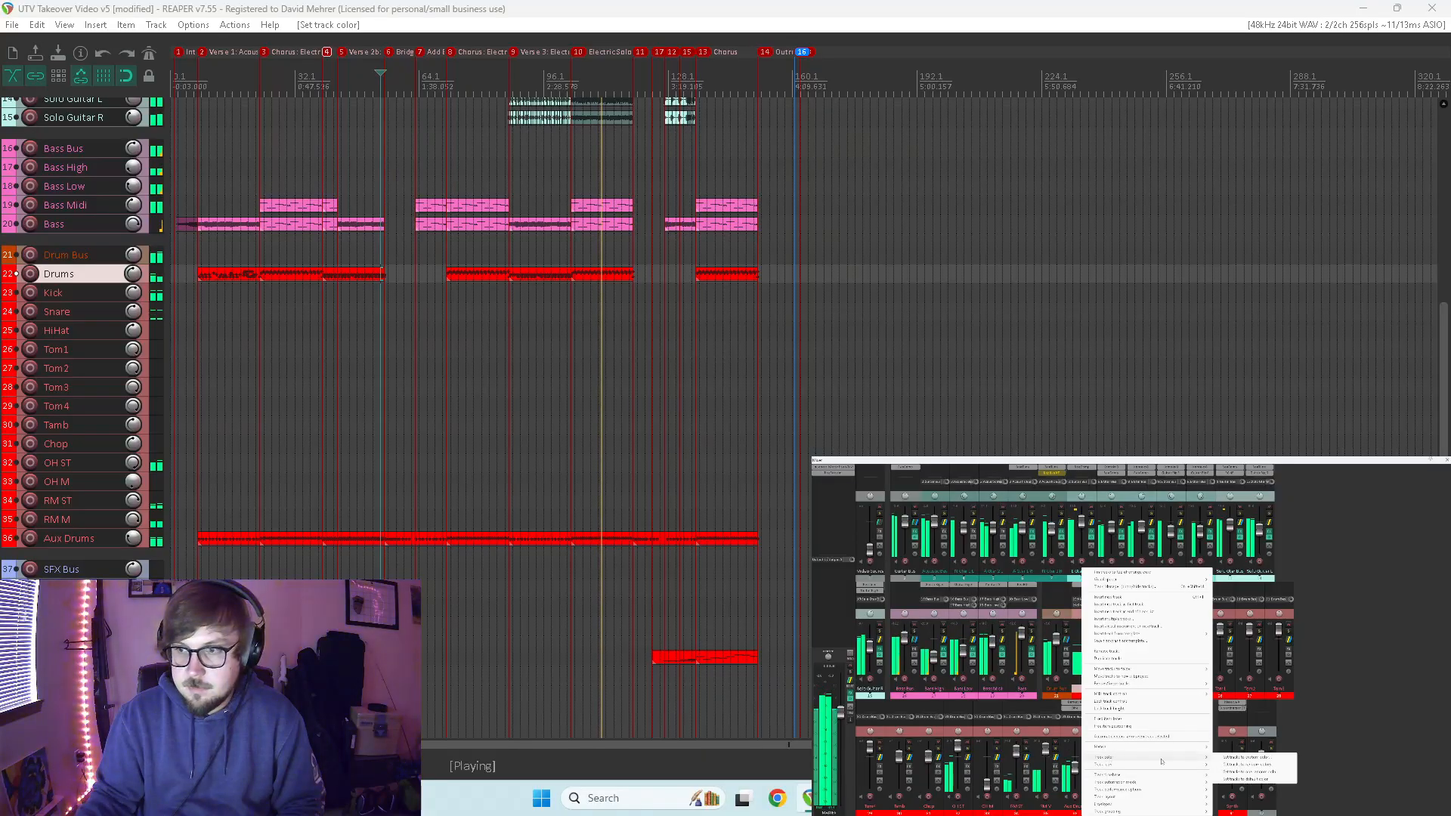
pyautogui.click(1241, 764)
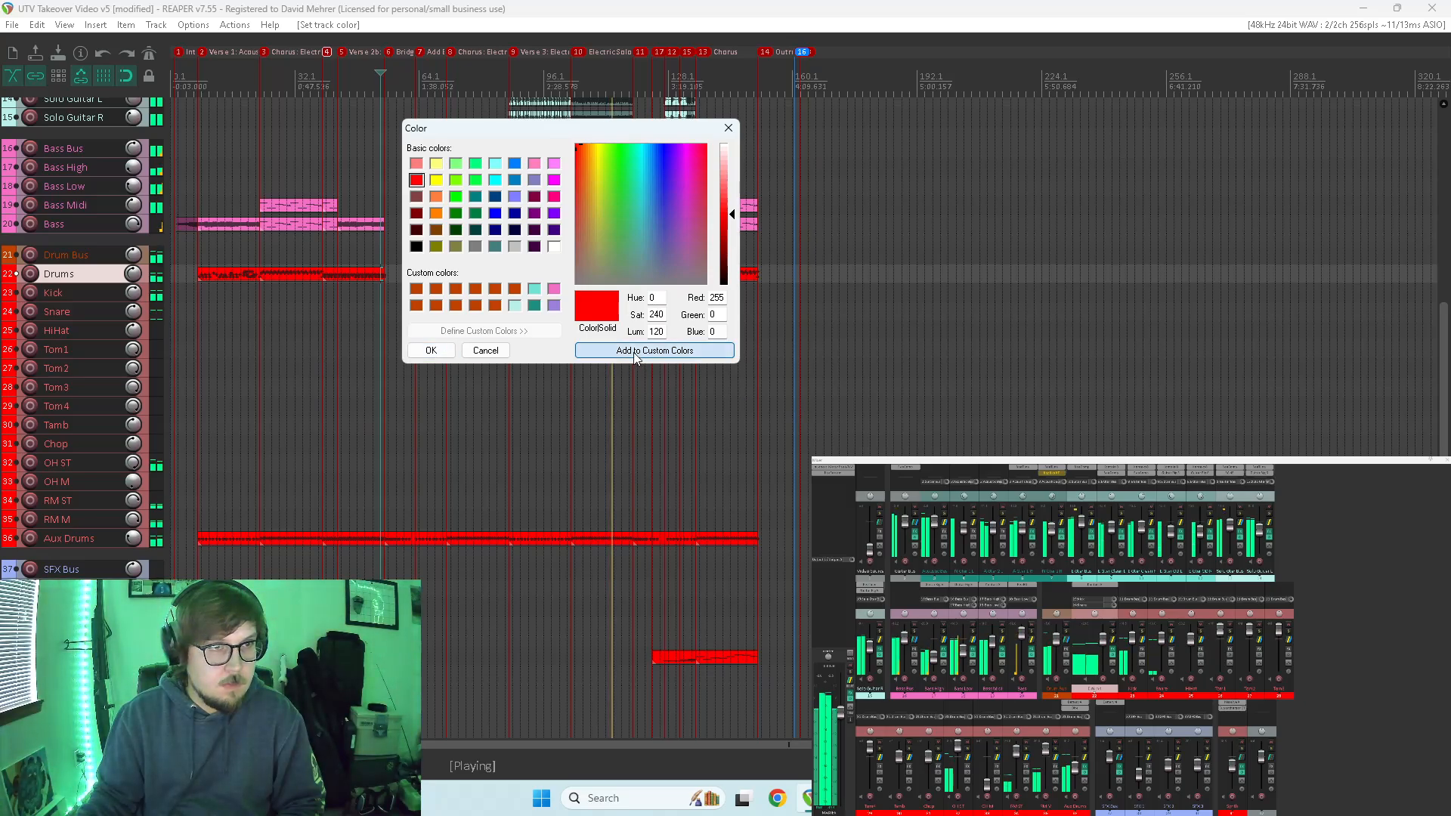
pyautogui.click(634, 352)
pyautogui.click(635, 352)
pyautogui.click(635, 352)
pyautogui.click(635, 352)
pyautogui.click(635, 352)
pyautogui.click(635, 352)
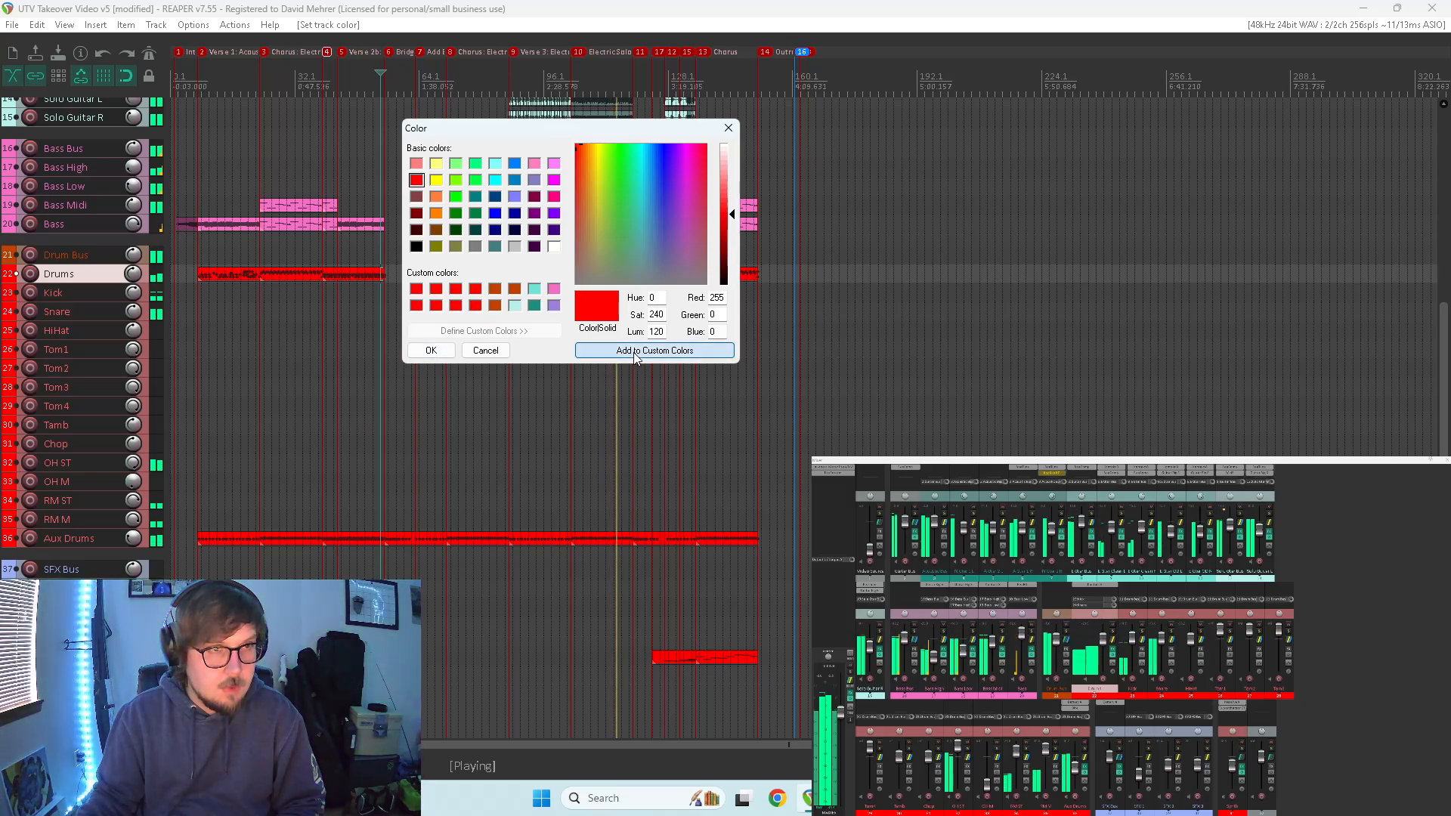
pyautogui.click(635, 352)
pyautogui.click(635, 352)
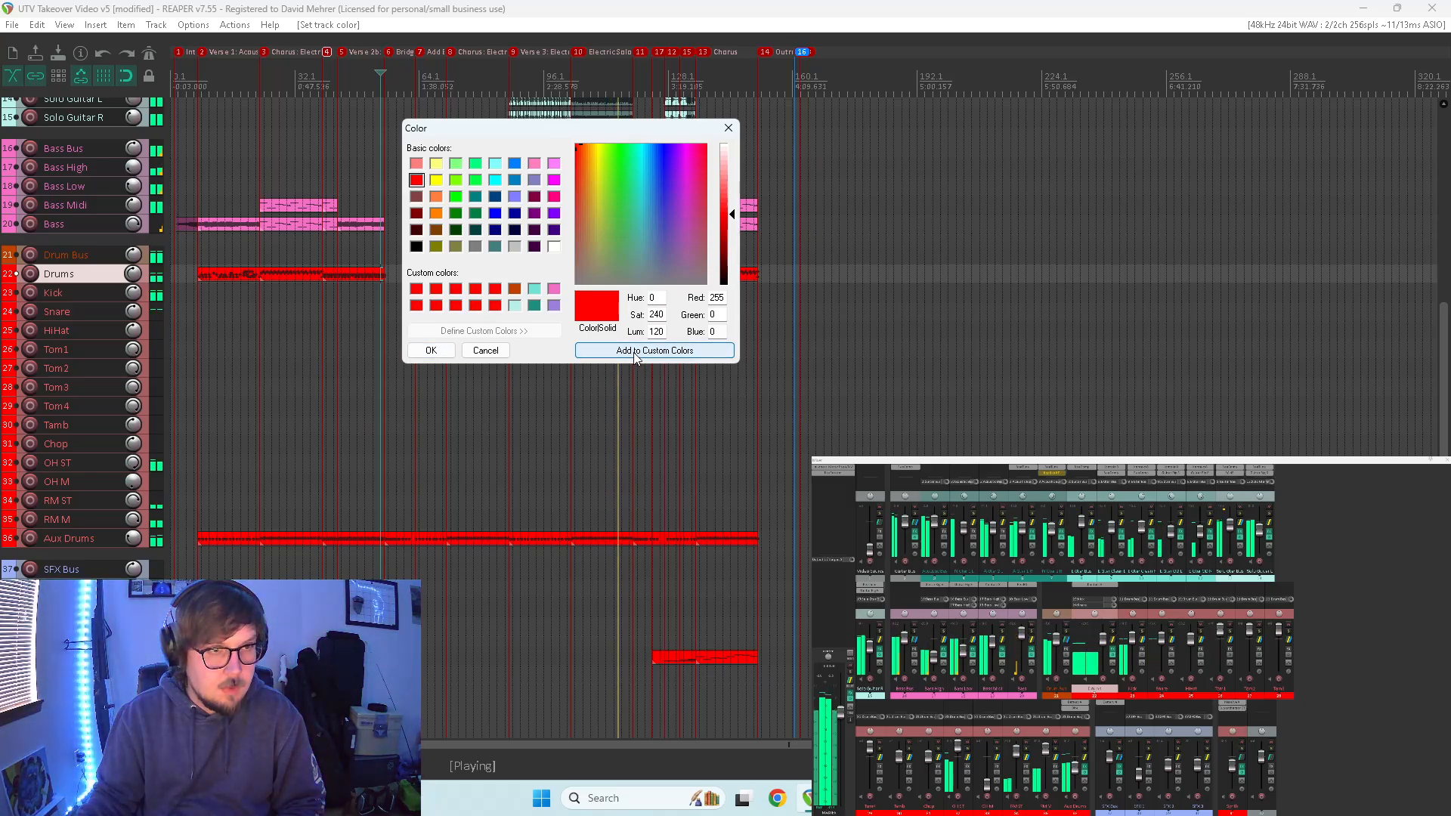
pyautogui.click(430, 350)
# - Change the Drum Bus track color to the same red as the individual drum tracks
pyautogui.click(1046, 658)
pyautogui.rightClick(1045, 658)
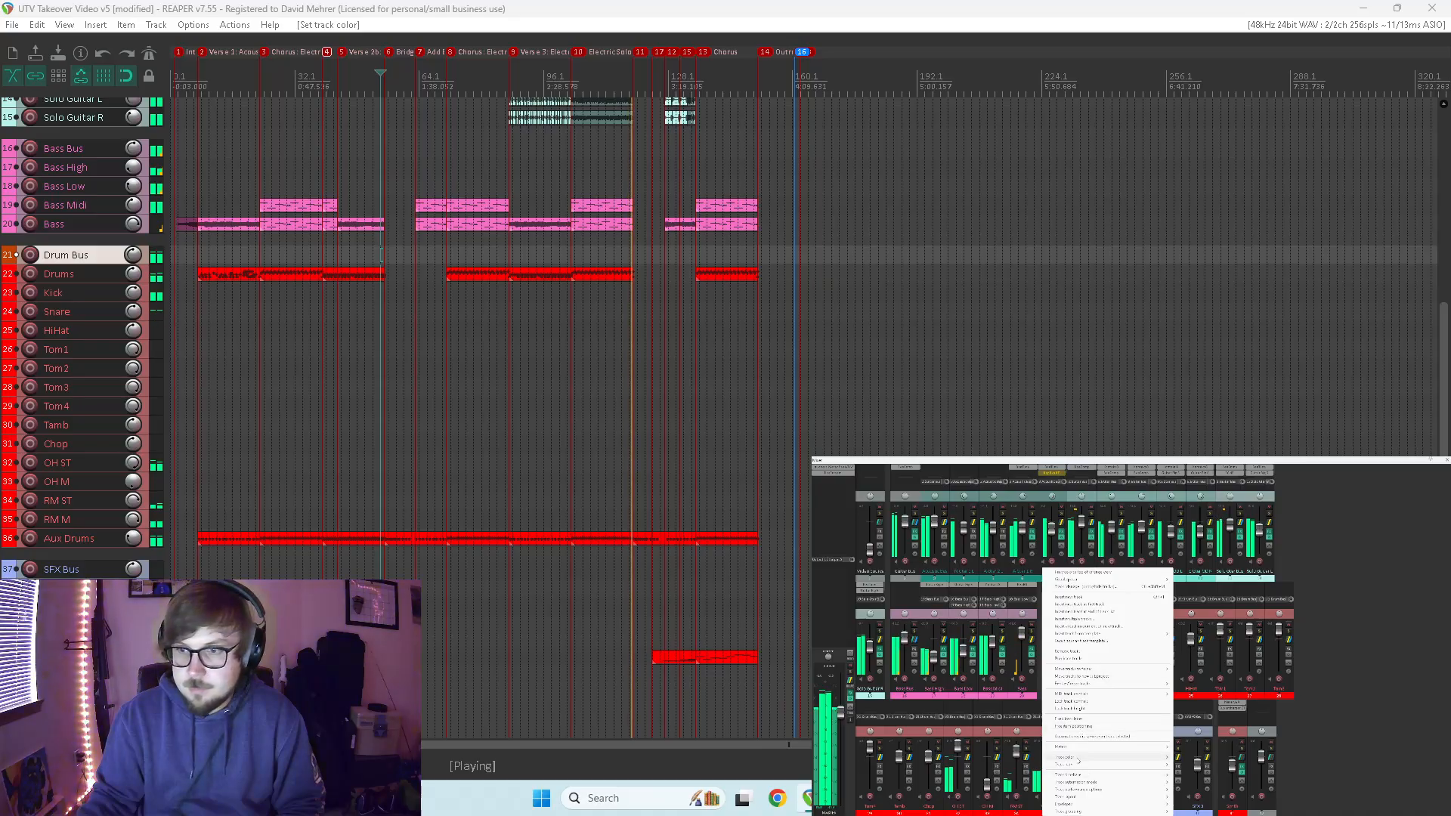
pyautogui.moveTo(1139, 757)
pyautogui.click(1209, 757)
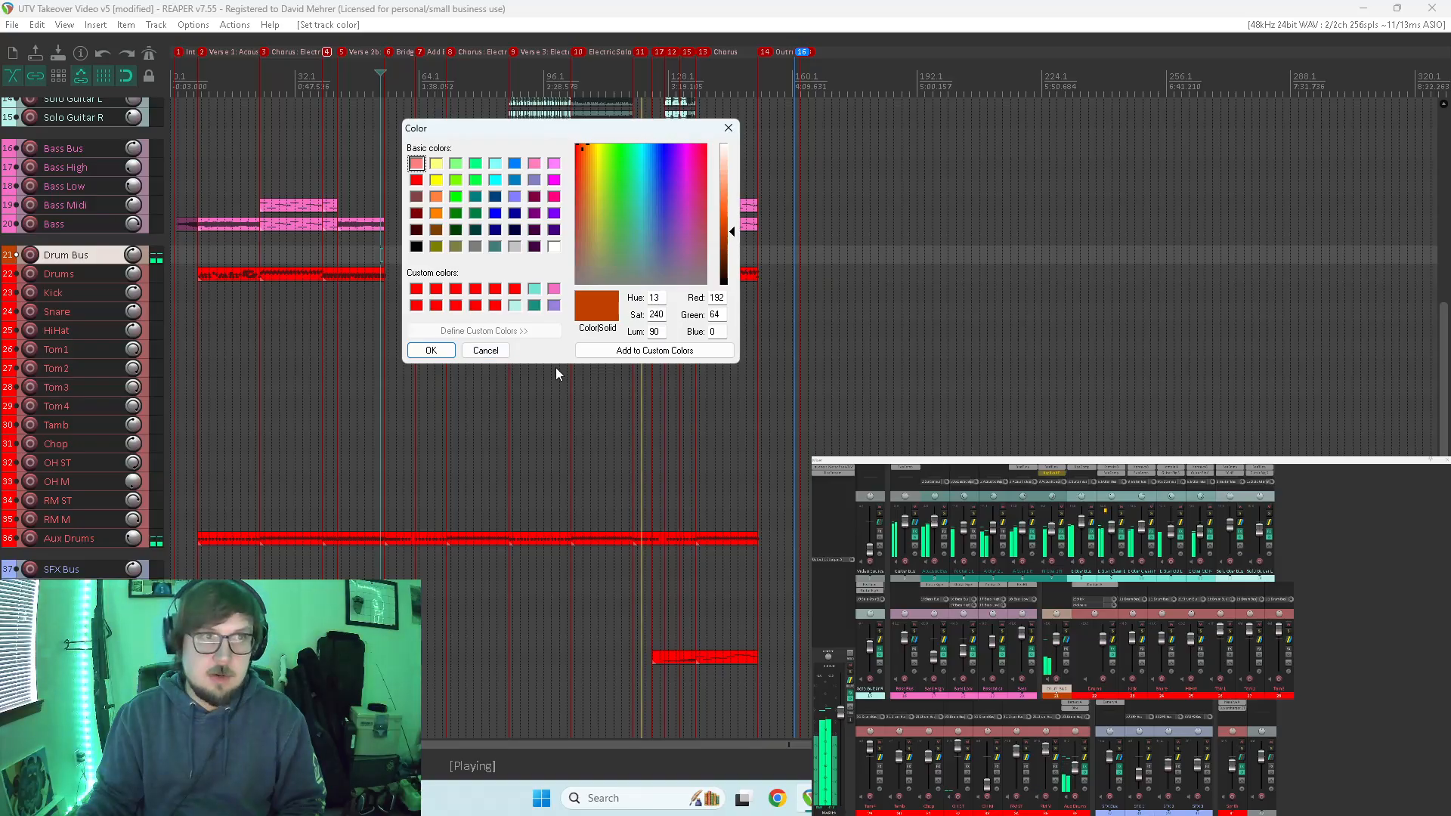
pyautogui.click(515, 289)
pyautogui.click(431, 350)
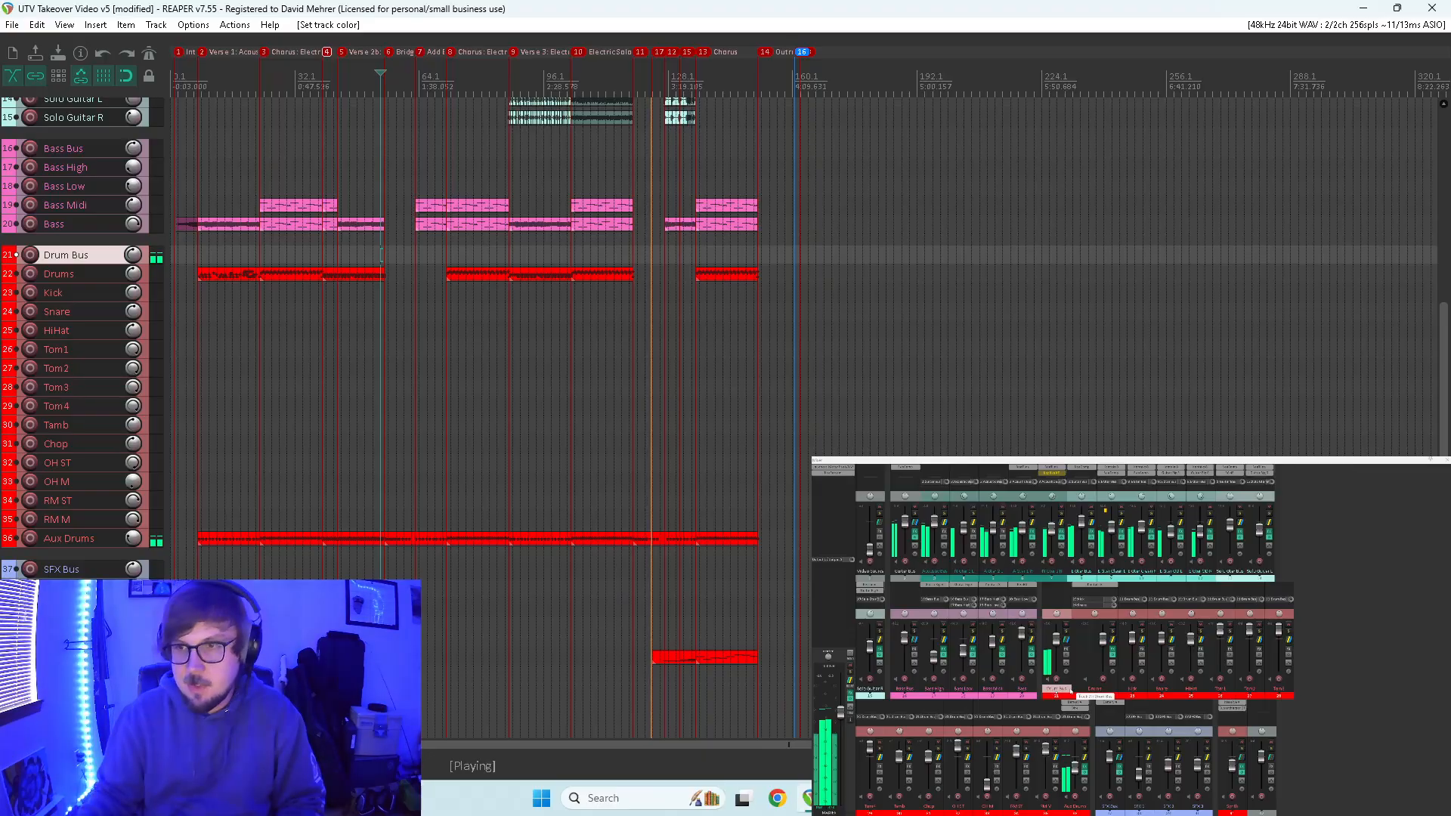
pyautogui.click(937, 773)
pyautogui.click(1333, 758)
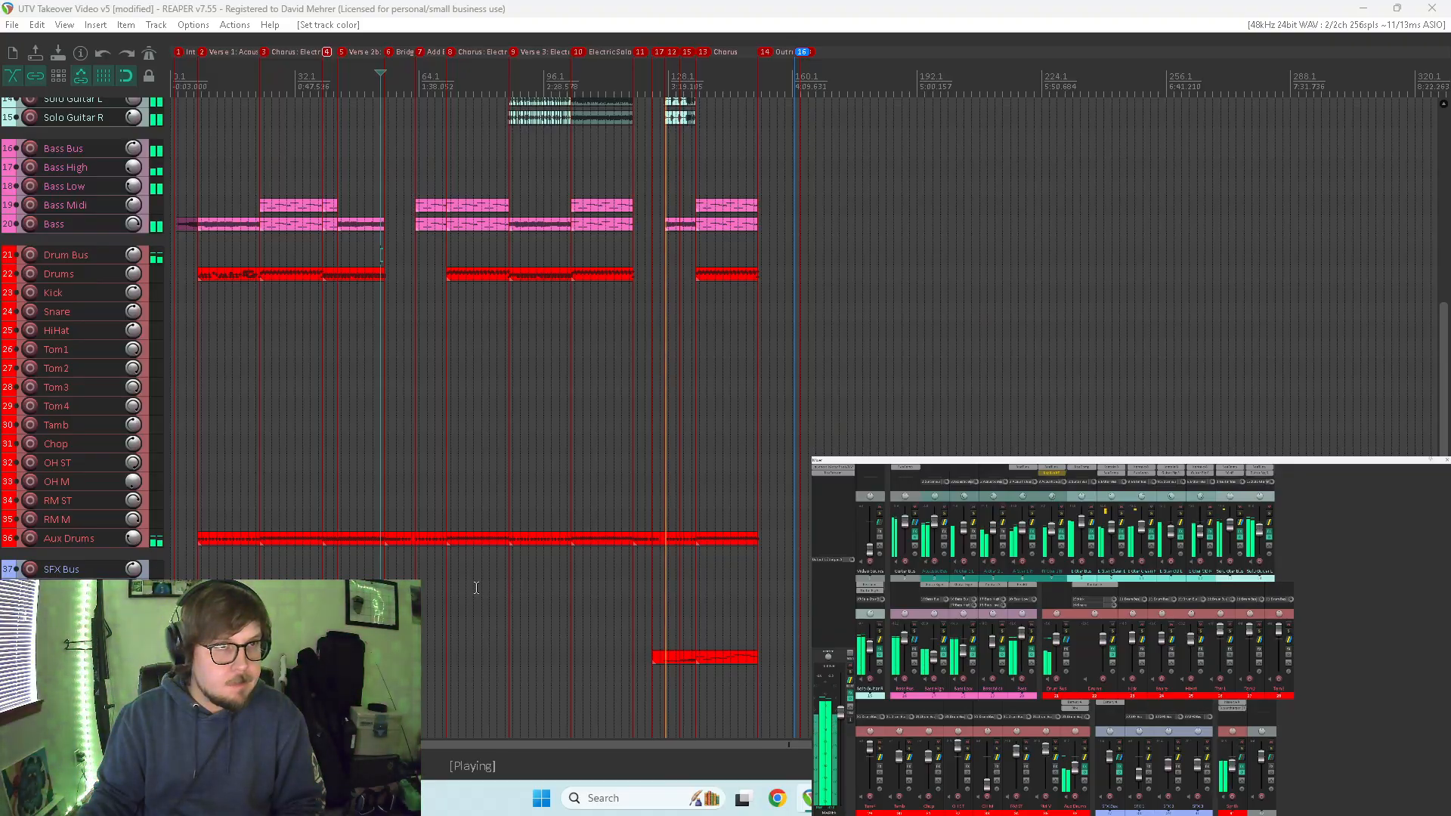
# - Play the song from the Bridge and from the start of Verse 1 to check the sound effects in the mix
pyautogui.scroll(4, 484, 597)
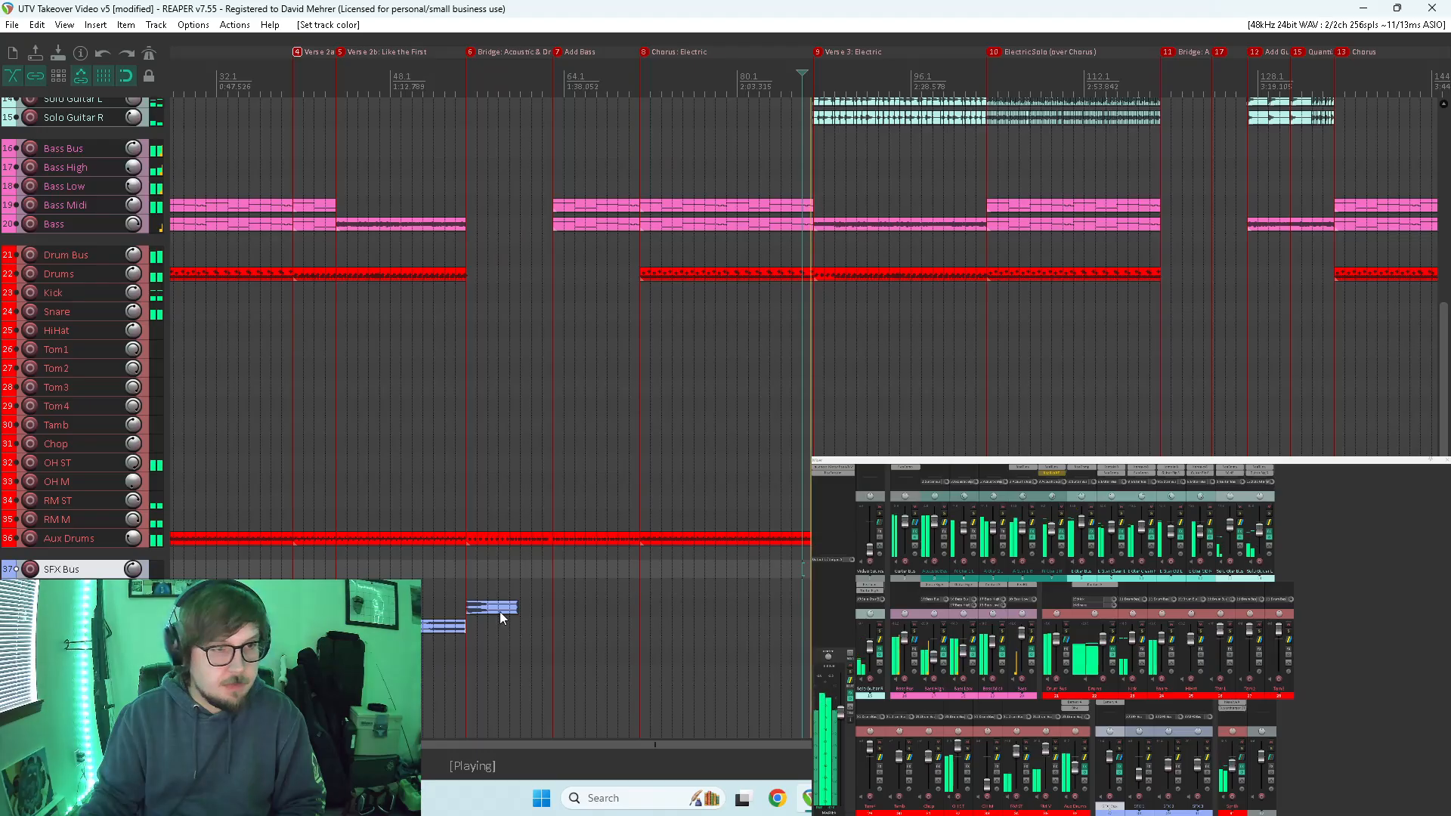
pyautogui.click(466, 592)
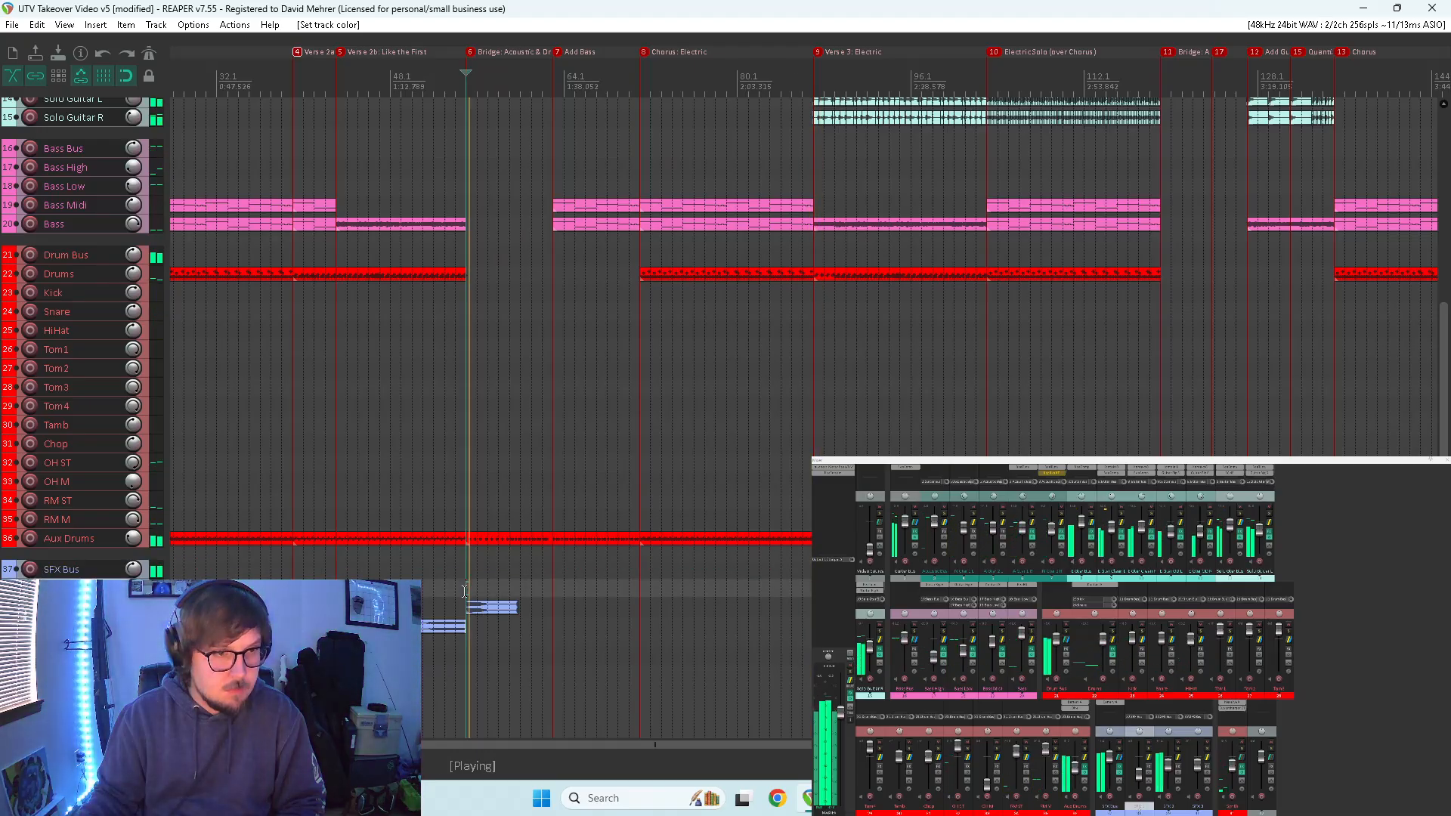
pyautogui.scroll(-4, 464, 592)
pyautogui.click(201, 572)
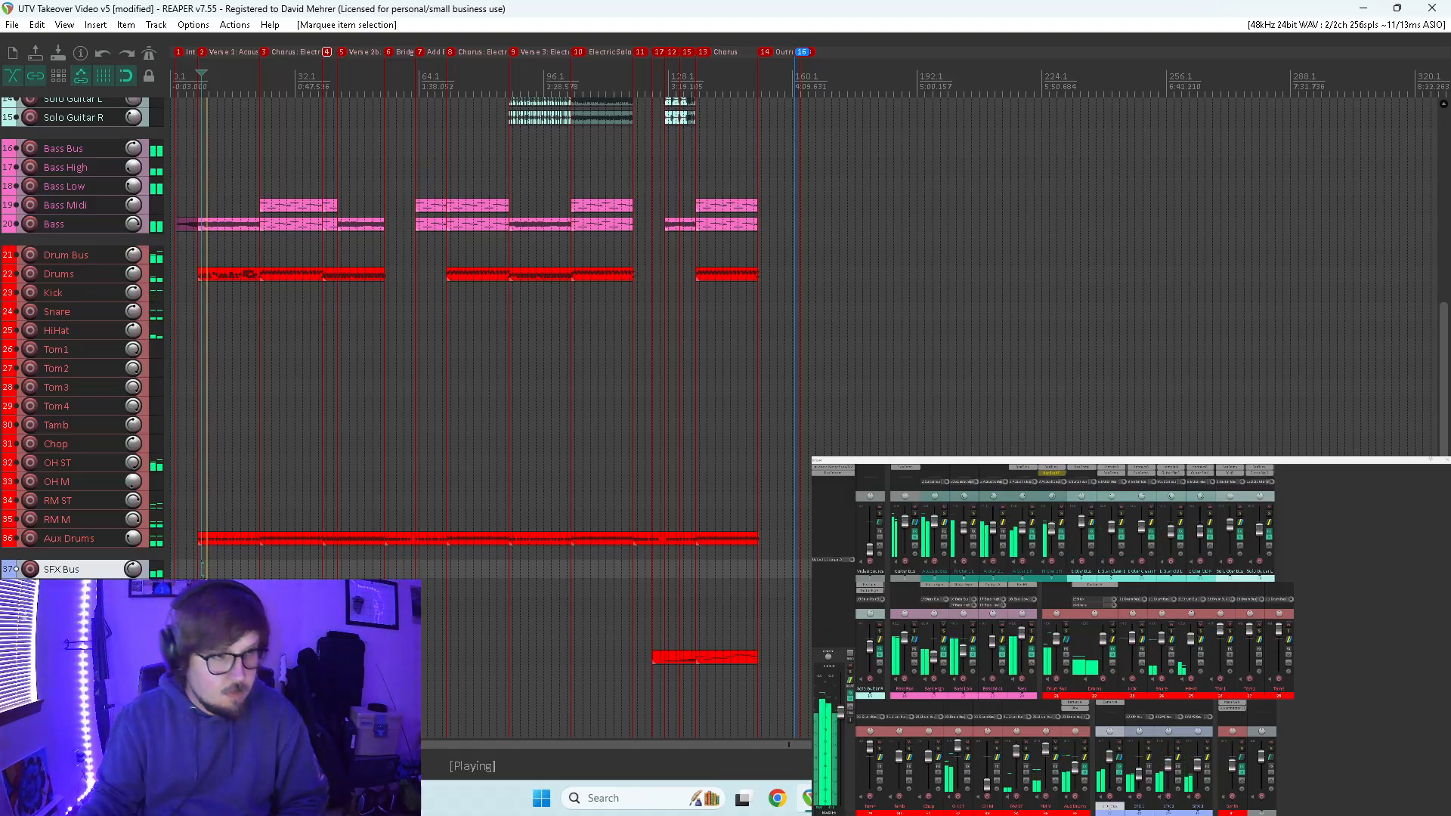
pyautogui.scroll(4, 202, 571)
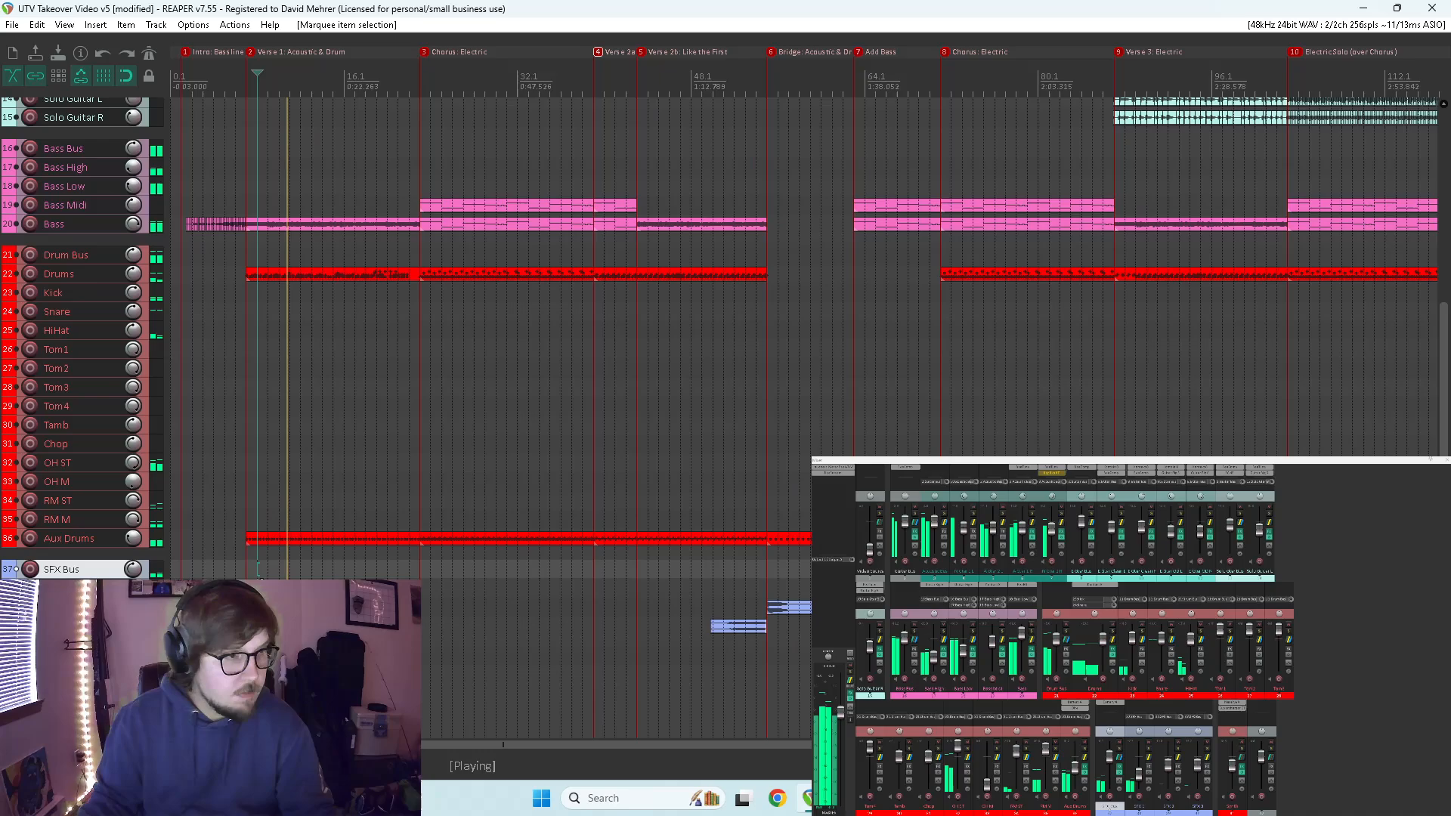
pyautogui.click(253, 572)
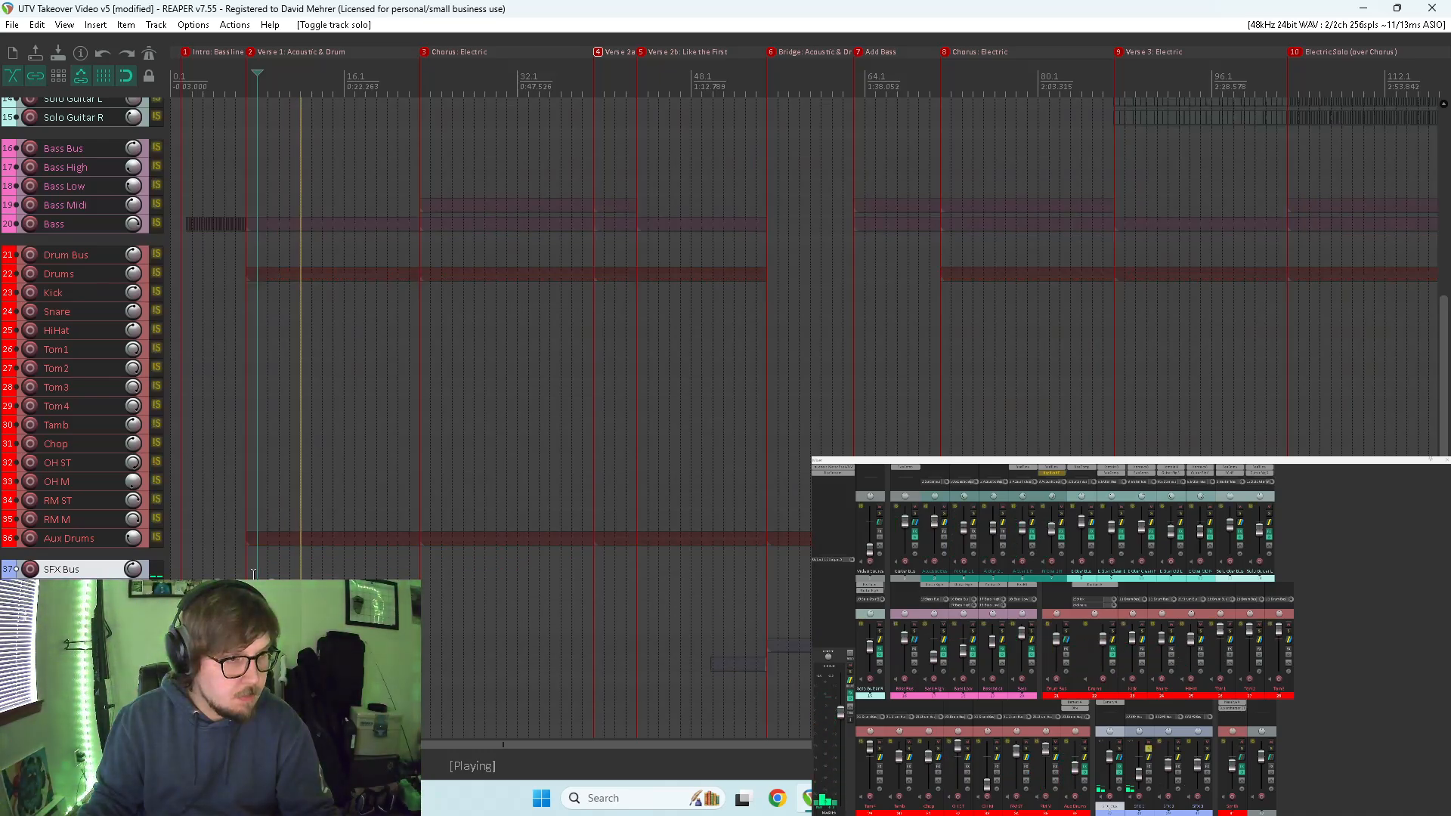
# - Enlarge the SFX 2 track and audition the SFX tracks one at a time in solo around the start of Verse 1
pyautogui.click(83, 601)
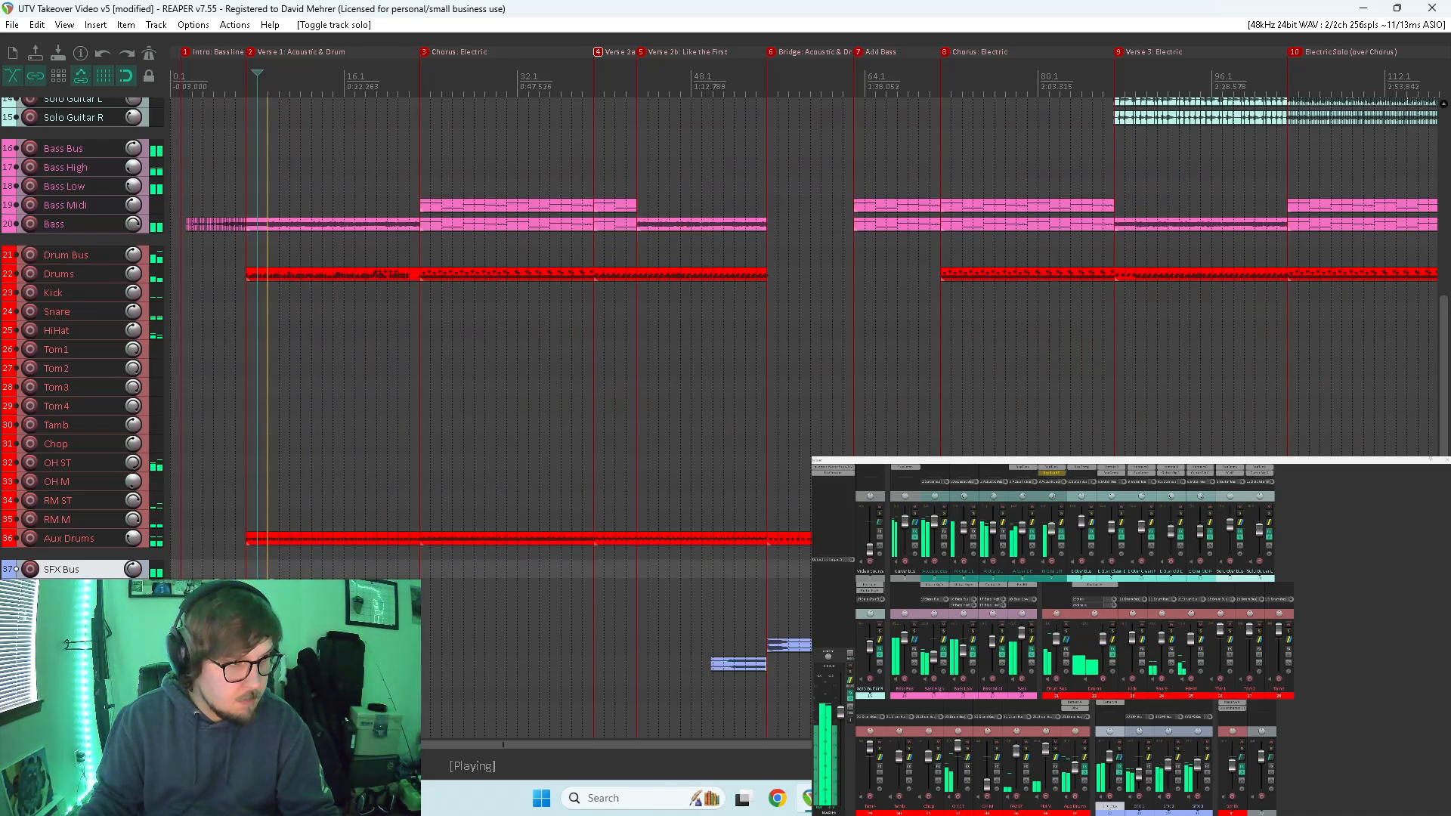
pyautogui.moveTo(83, 655); pyautogui.dragTo(83, 683)
pyautogui.click(84, 602)
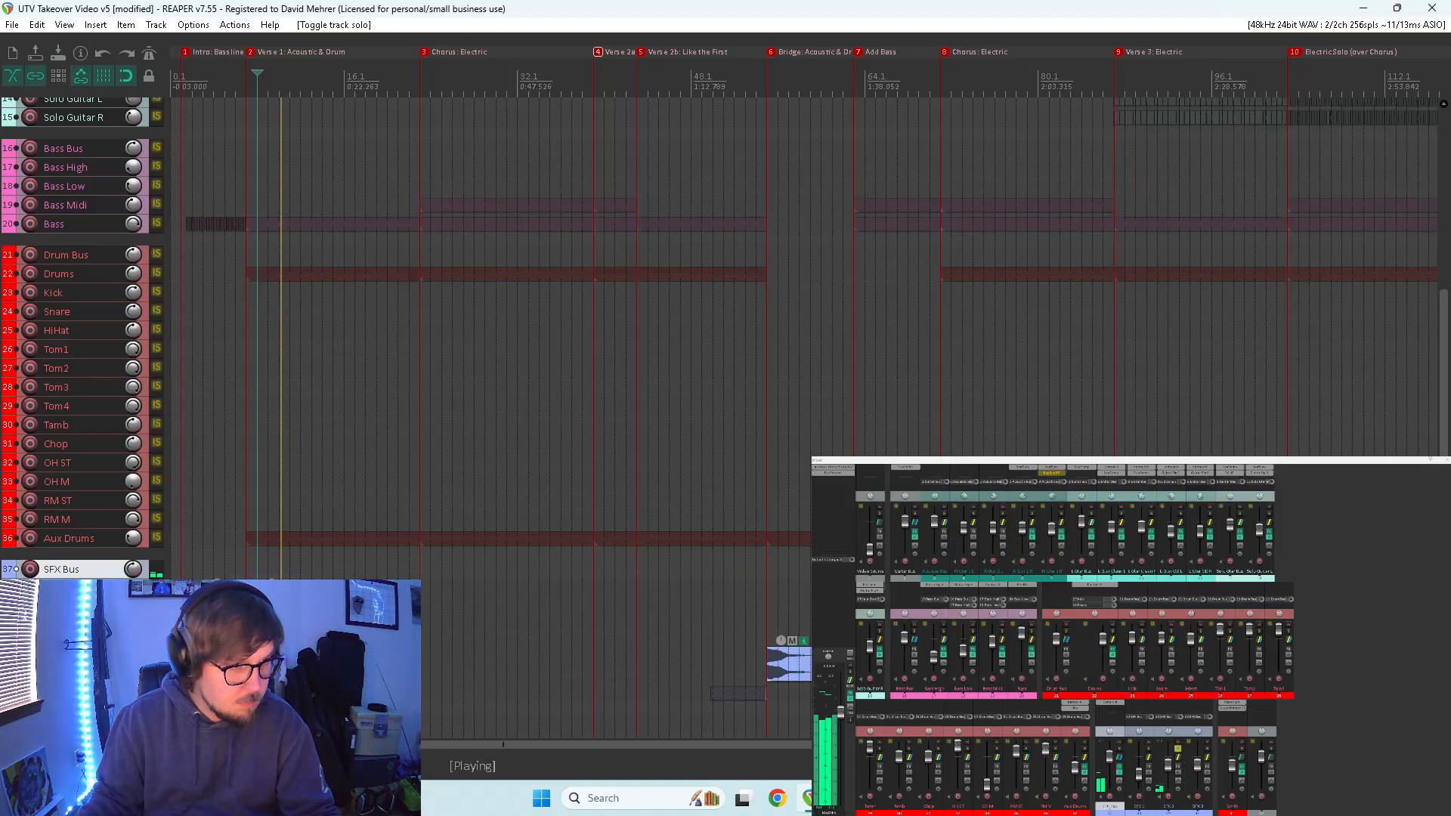
pyautogui.press('space')
pyautogui.scroll(-1, 83, 602)
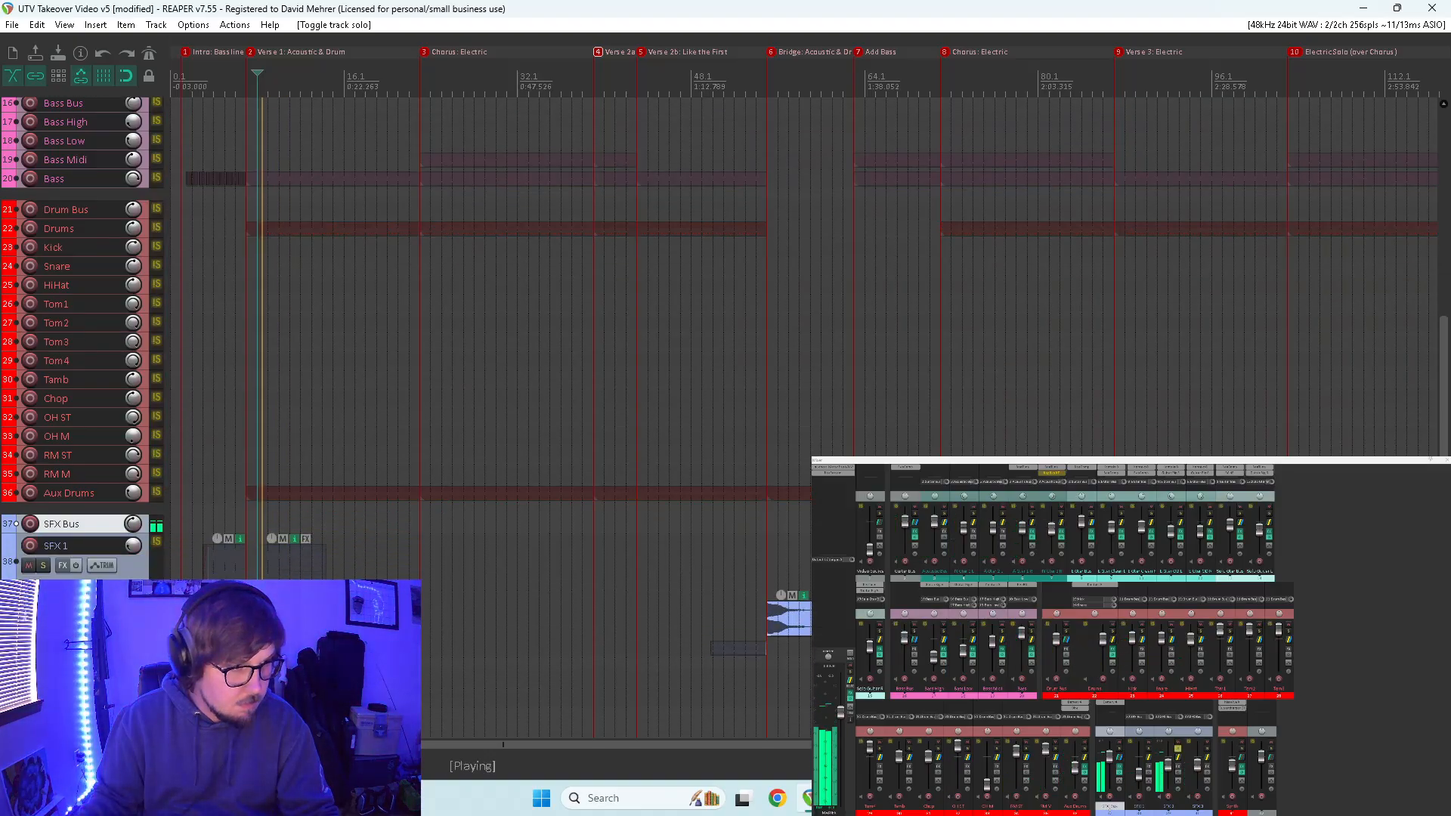
pyautogui.click(738, 665)
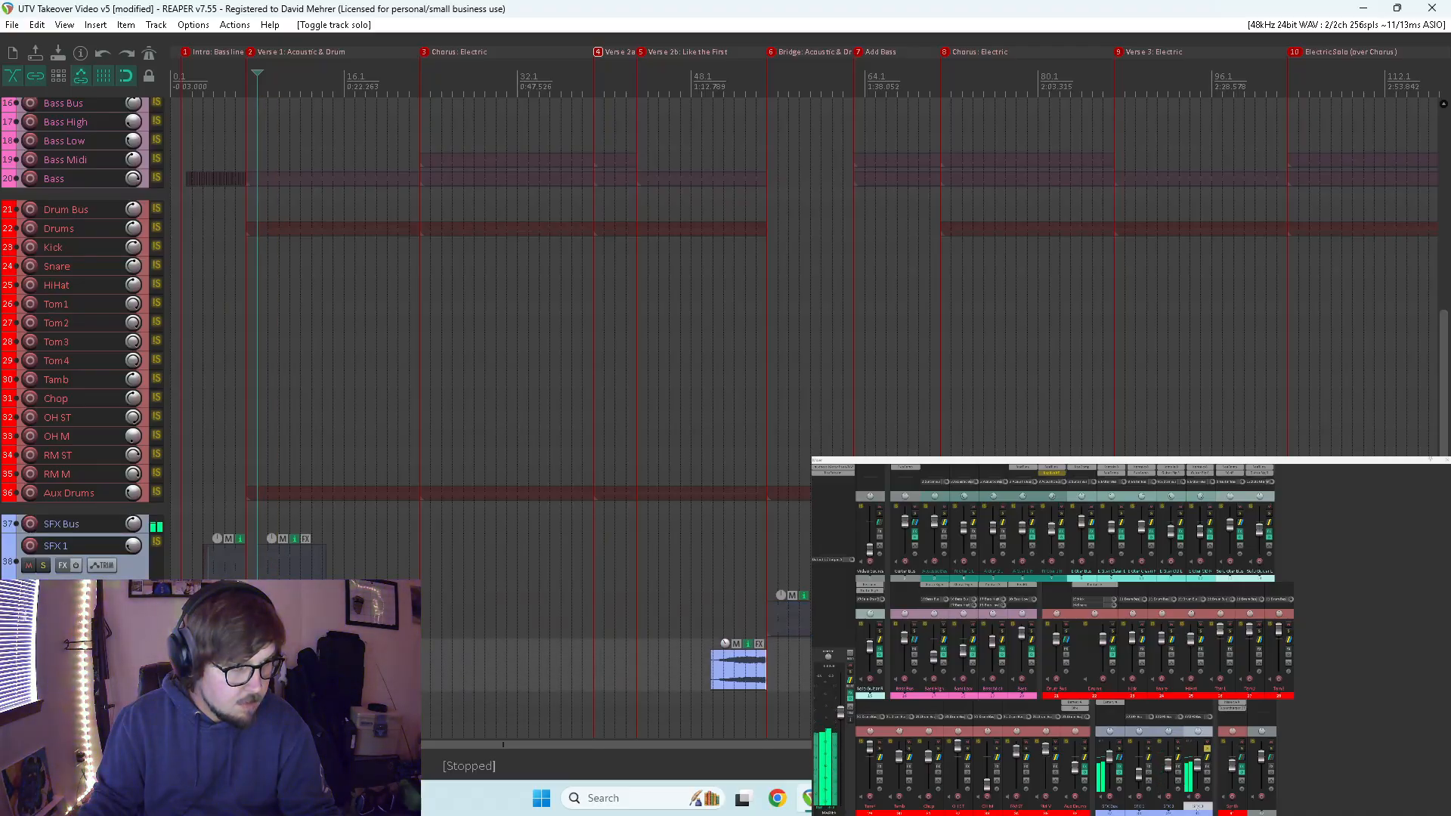
# - Audition the SFX tracks soloed together, clear the solos, and play Verse 1 with the full mix
pyautogui.press('-')
pyautogui.press('-')
pyautogui.press('-')
pyautogui.press('=')
pyautogui.press('=')
pyautogui.press('=')
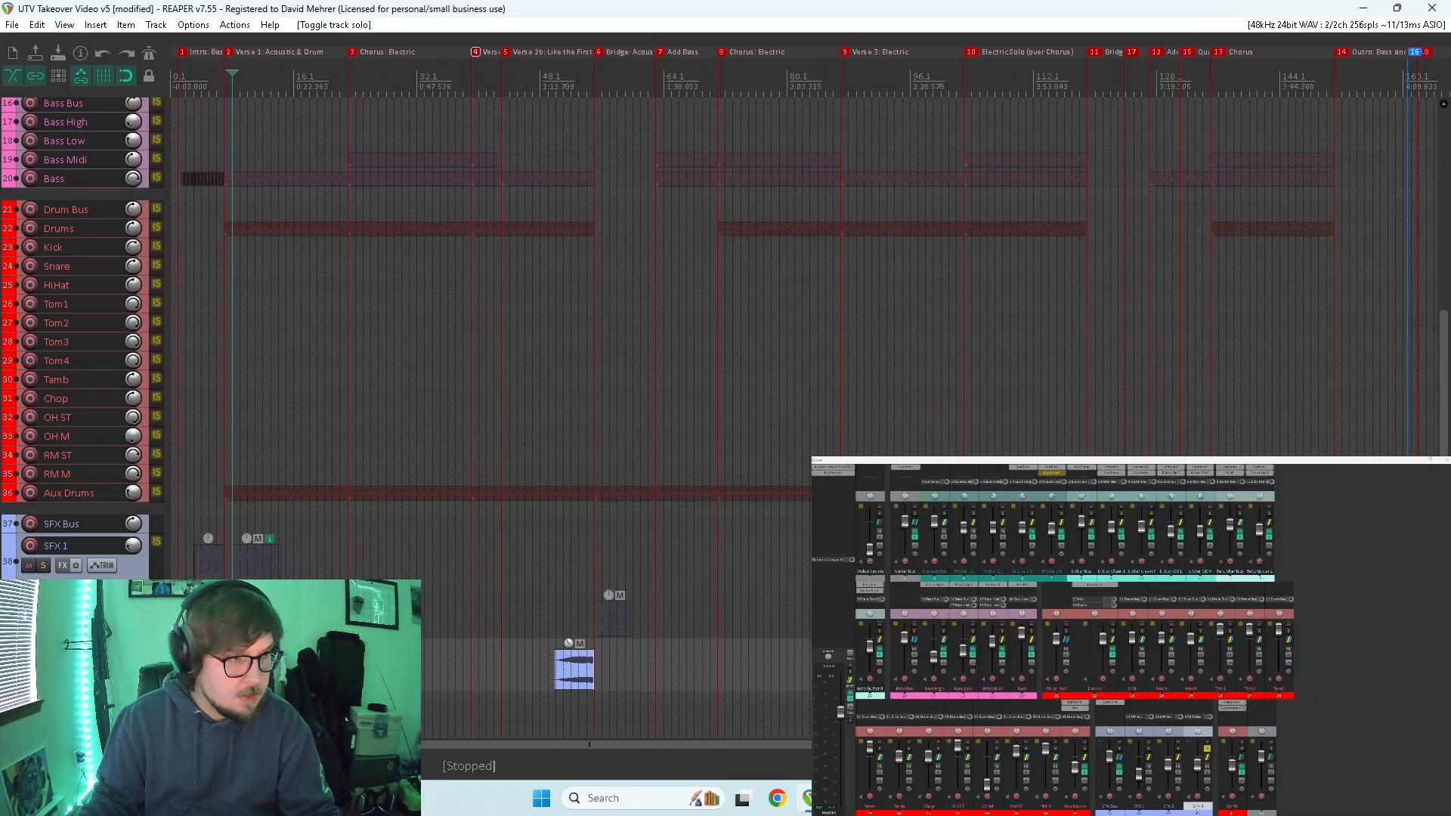
pyautogui.press('space')
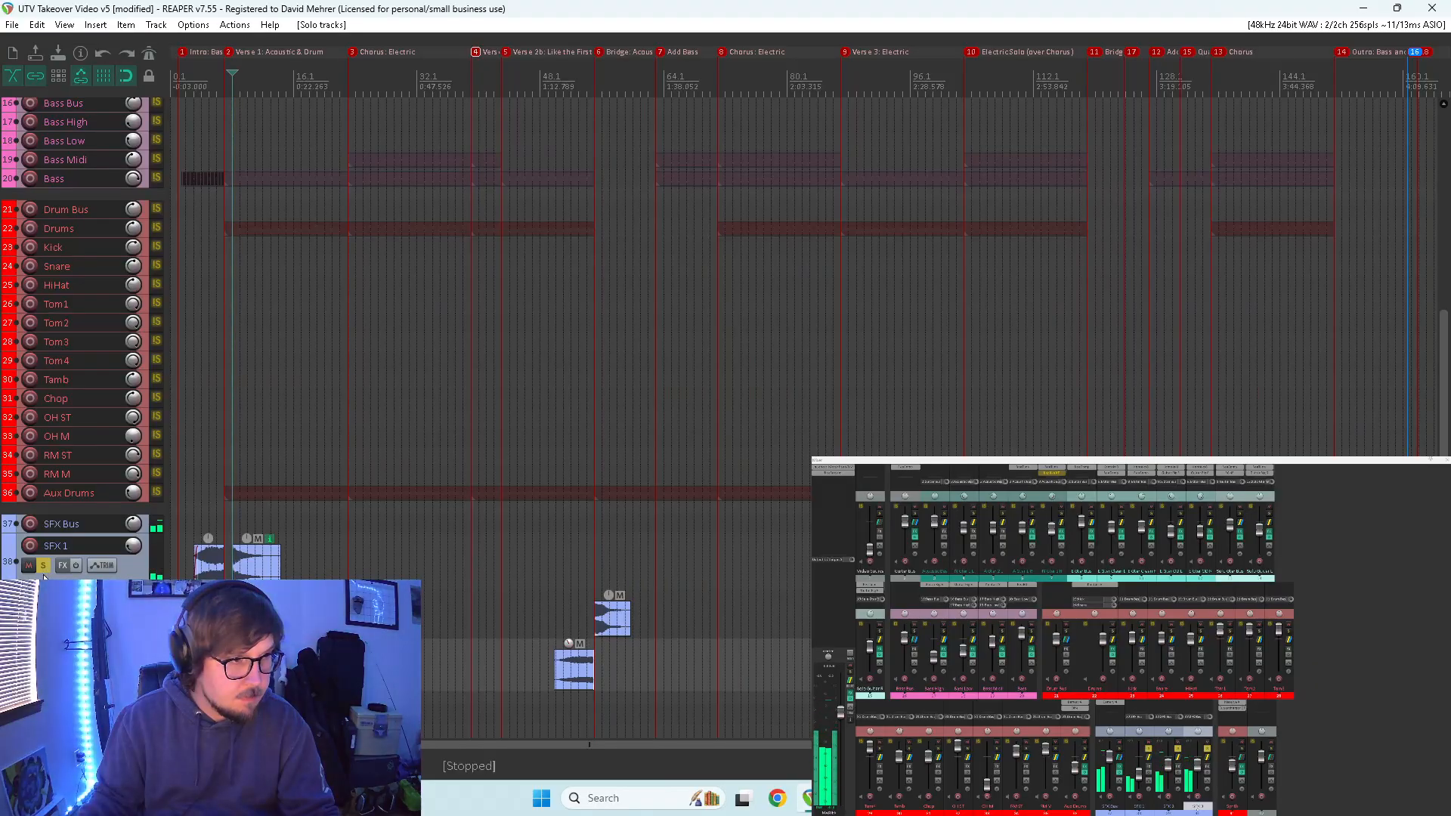
pyautogui.click(43, 566)
pyautogui.press('space')
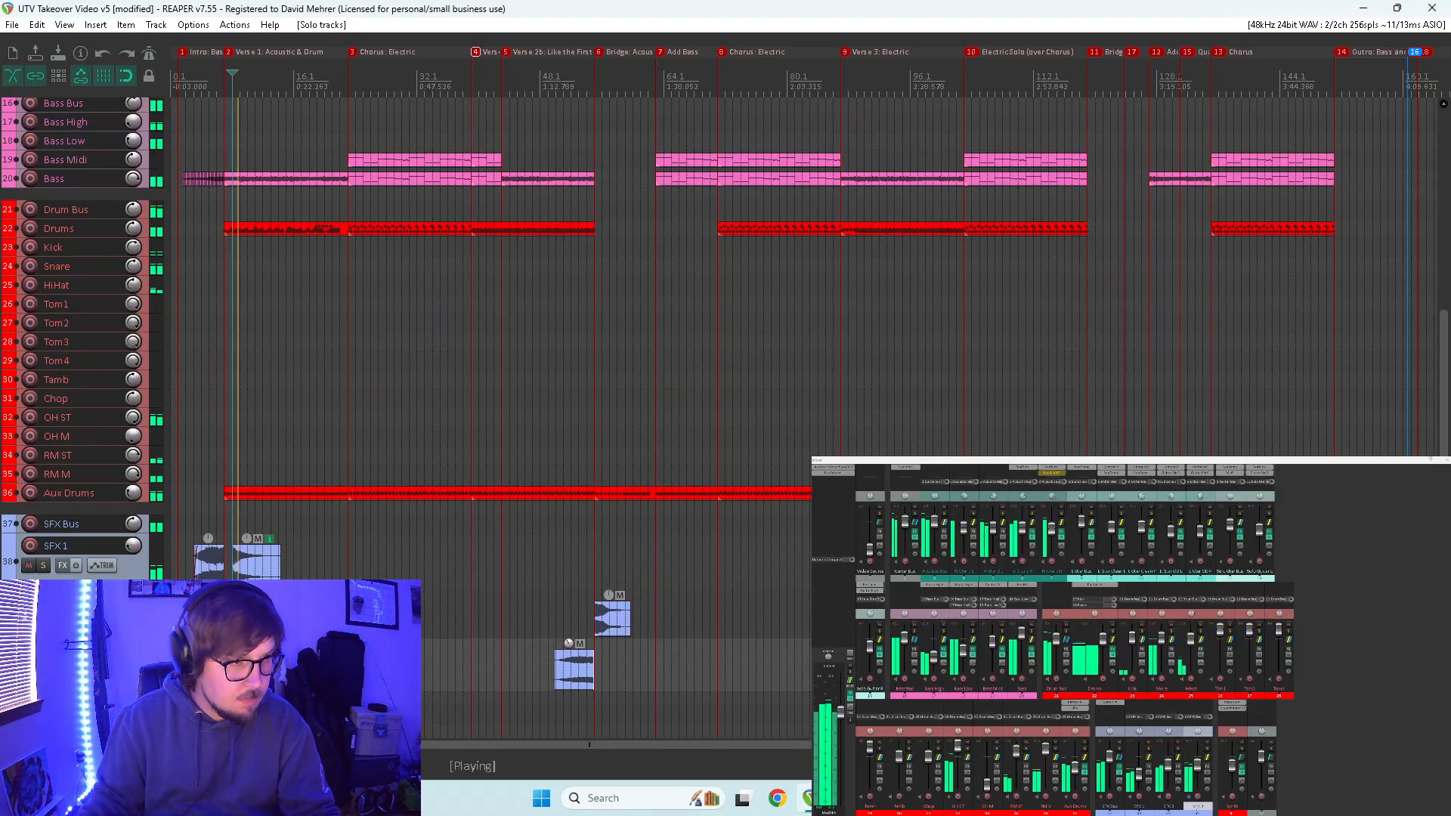
# - Copy the Verse 1 sound effect item on SFX 2 to the start of Verse 3 and play from just before it
pyautogui.press('space')
pyautogui.click(255, 620)
pyautogui.moveTo(255, 620); pyautogui.dragTo(863, 619)
pyautogui.scroll(3, 48, 578)
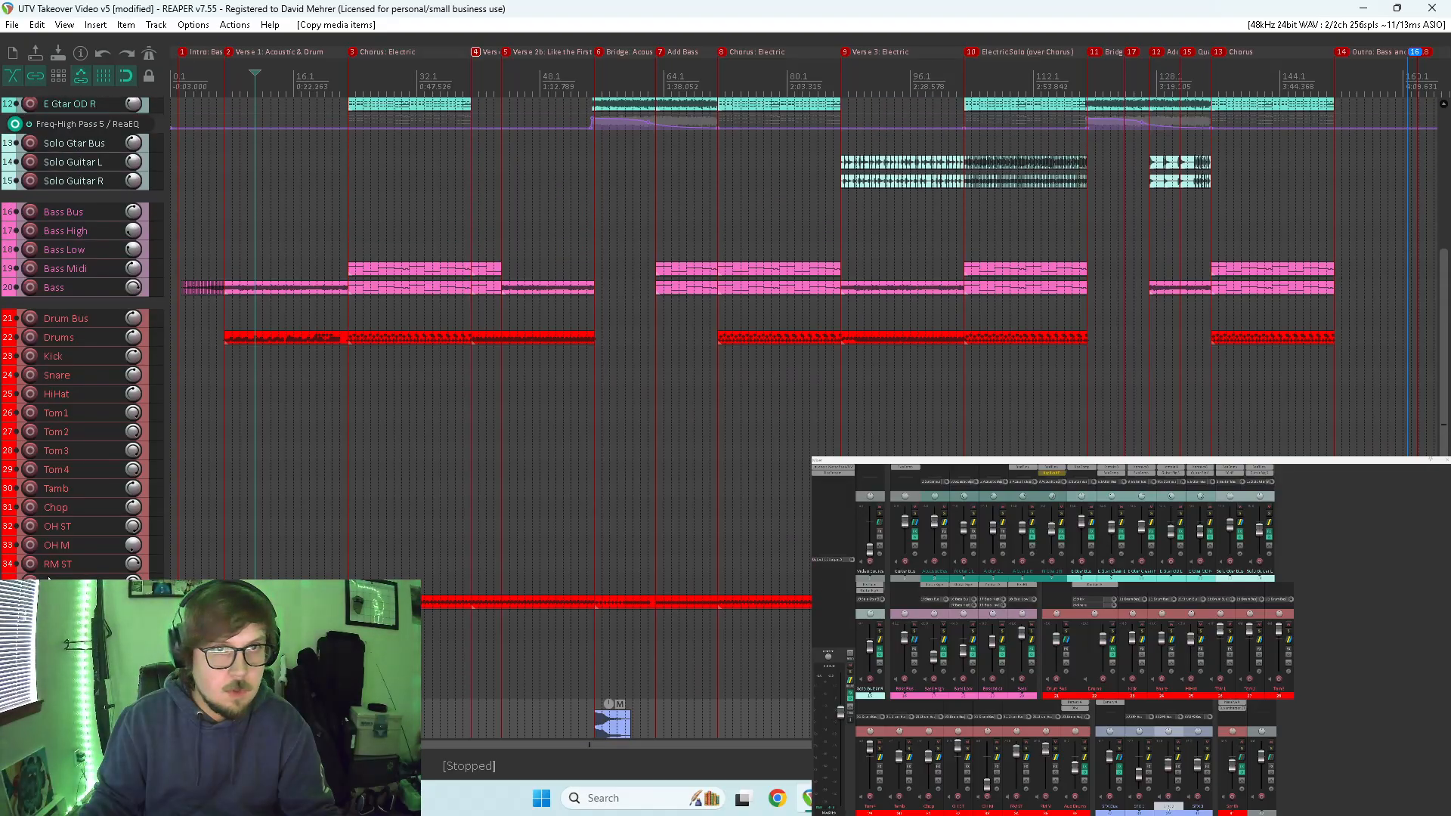
pyautogui.click(748, 670)
pyautogui.press('space')
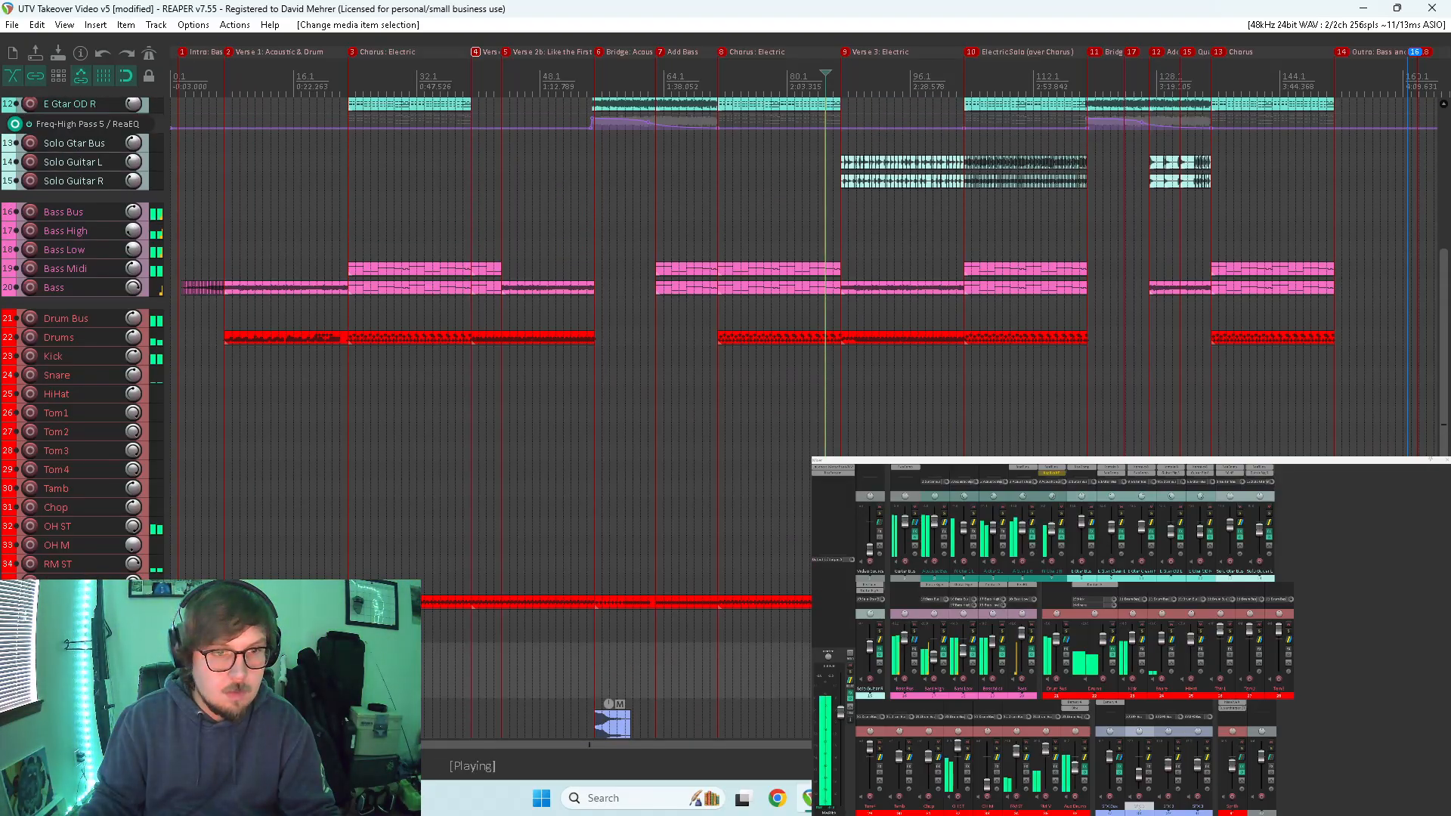
# - Shrink the SFX tracks and review the whole track list while listening through Verse 3 into the Electric Solo
pyautogui.scroll(-3, 726, 341)
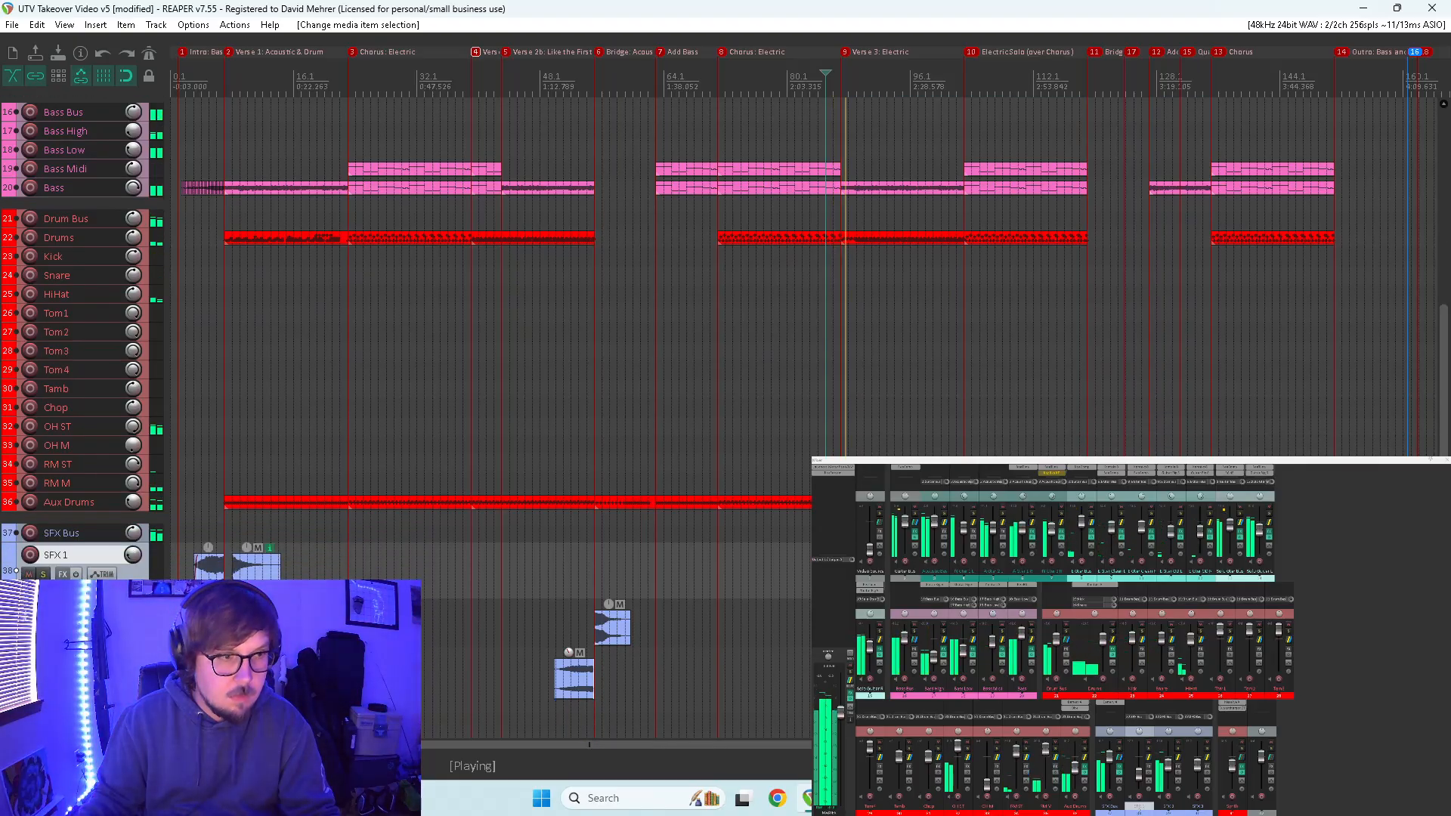
pyautogui.moveTo(83, 701); pyautogui.dragTo(103, 538)
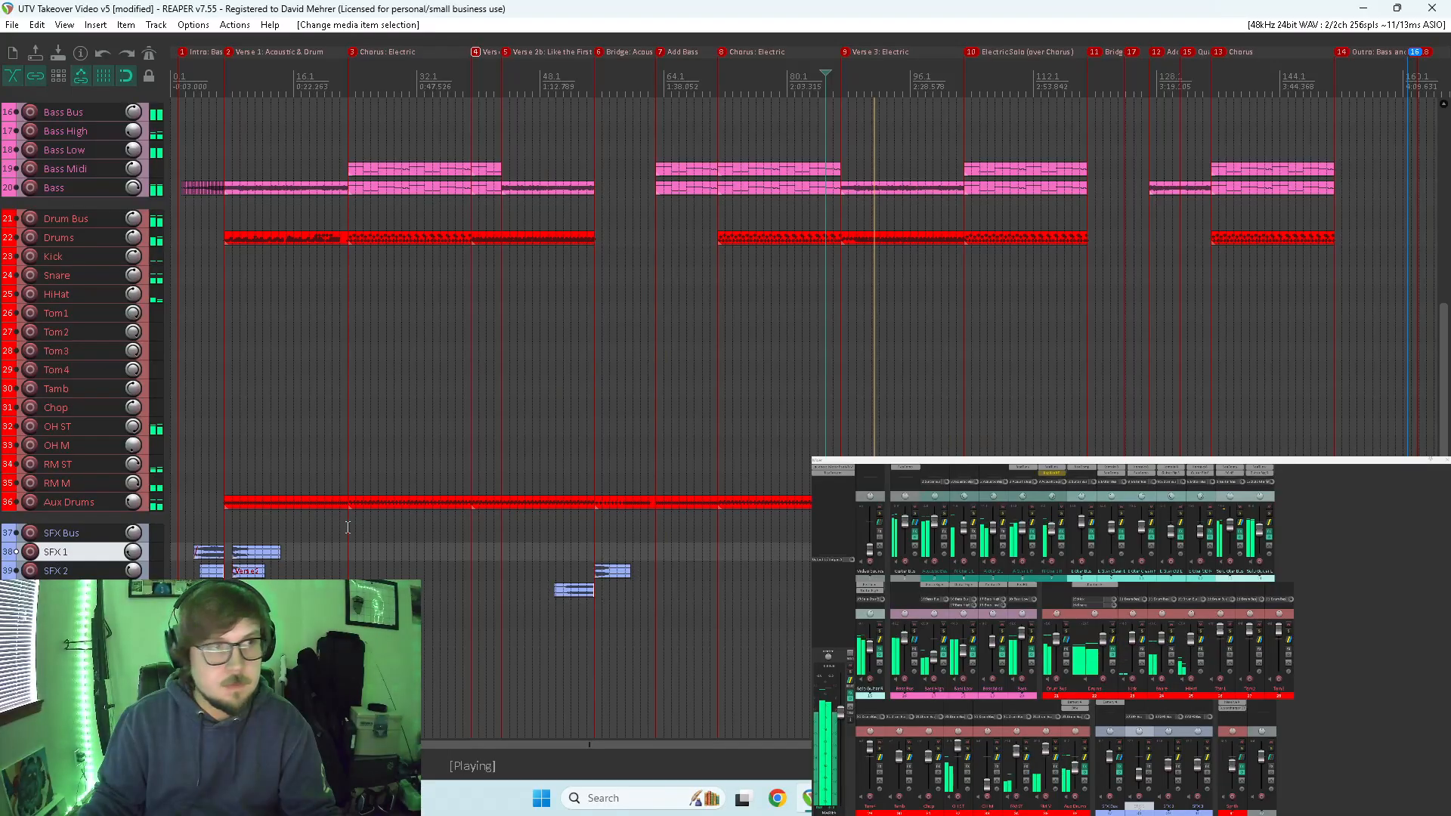
pyautogui.scroll(8, 348, 527)
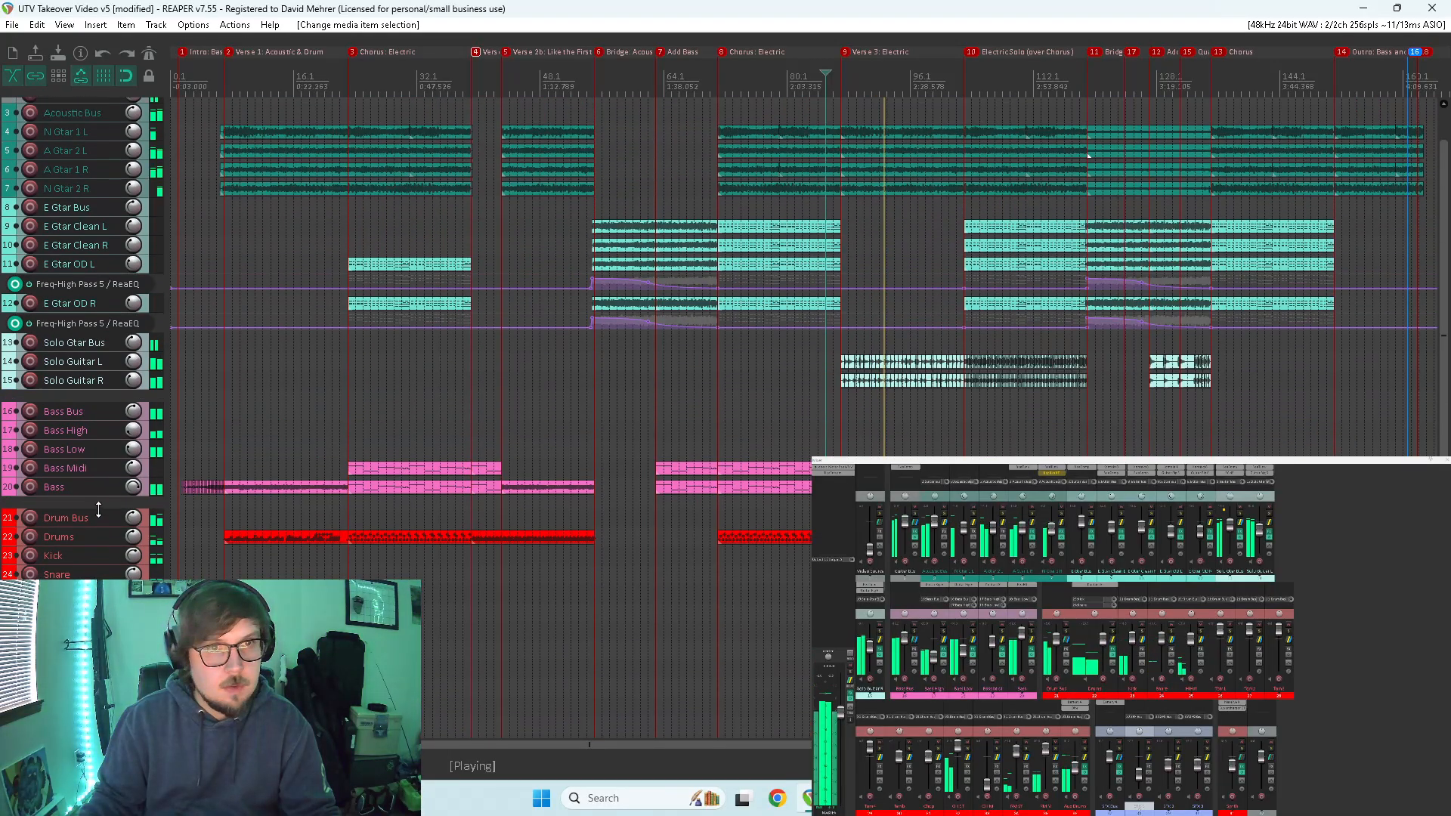
pyautogui.scroll(2, 98, 510)
pyautogui.scroll(-3, 98, 510)
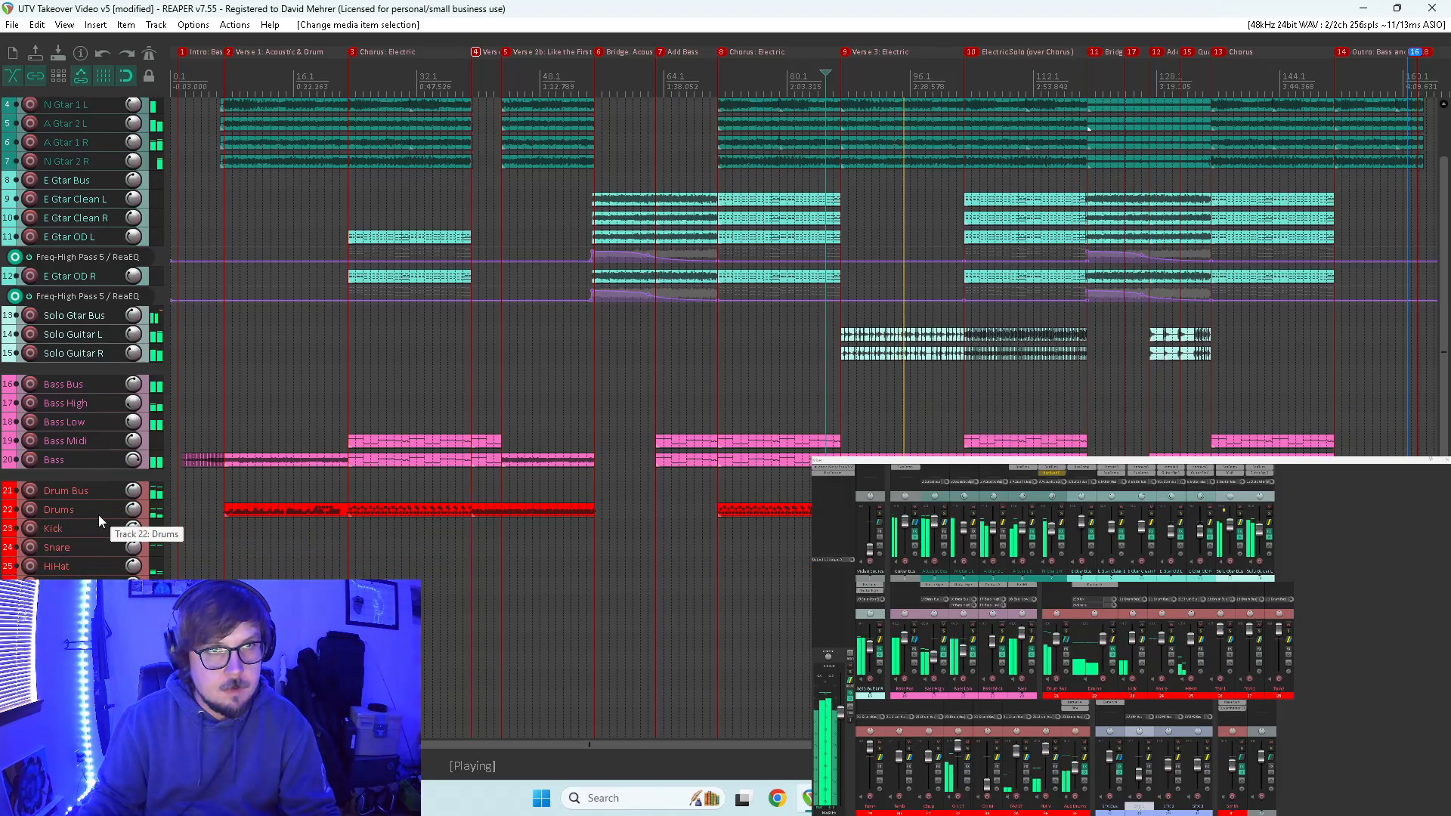
pyautogui.scroll(-4, 98, 514)
pyautogui.scroll(-1, 98, 517)
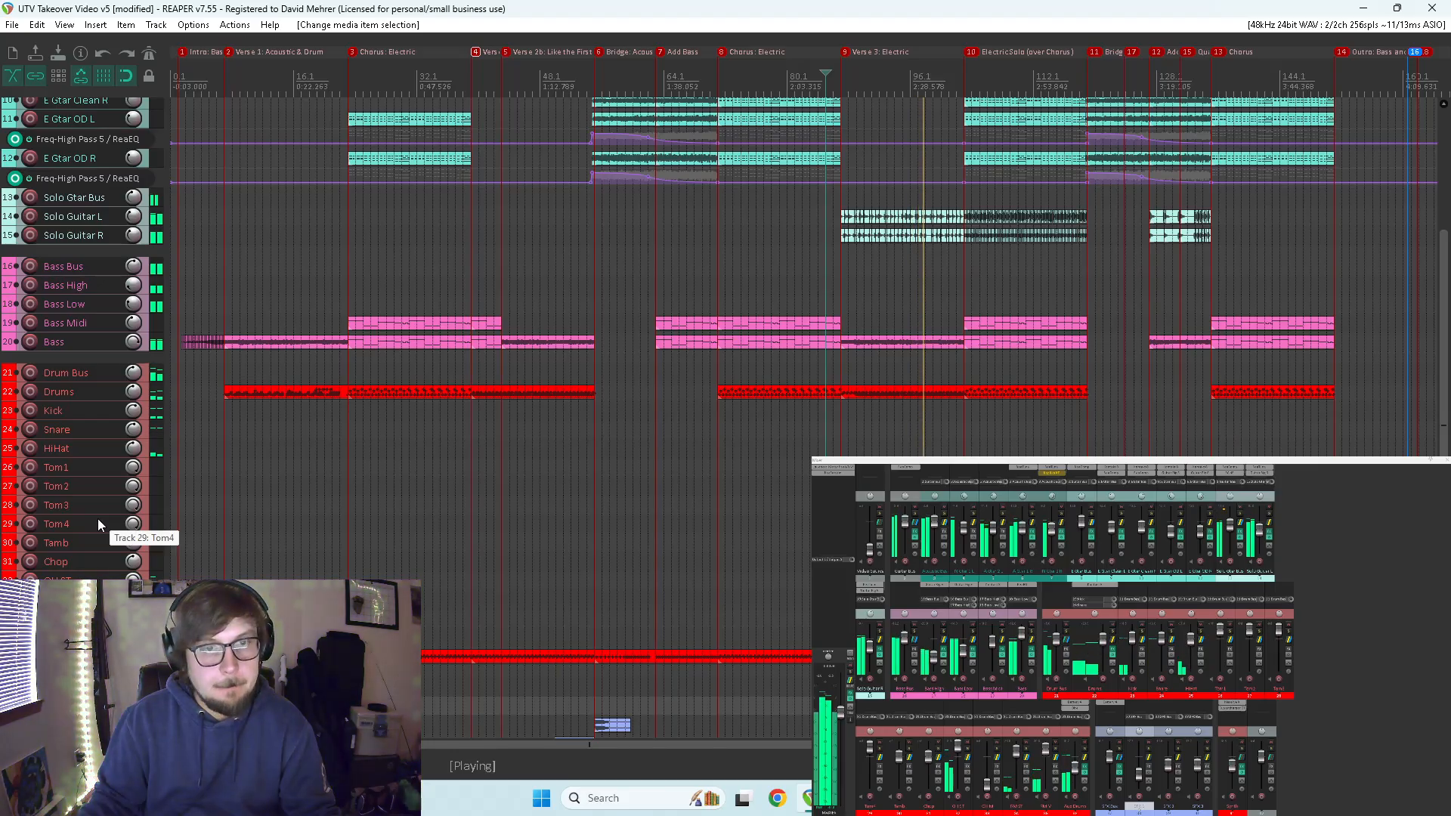
pyautogui.scroll(-2, 80, 517)
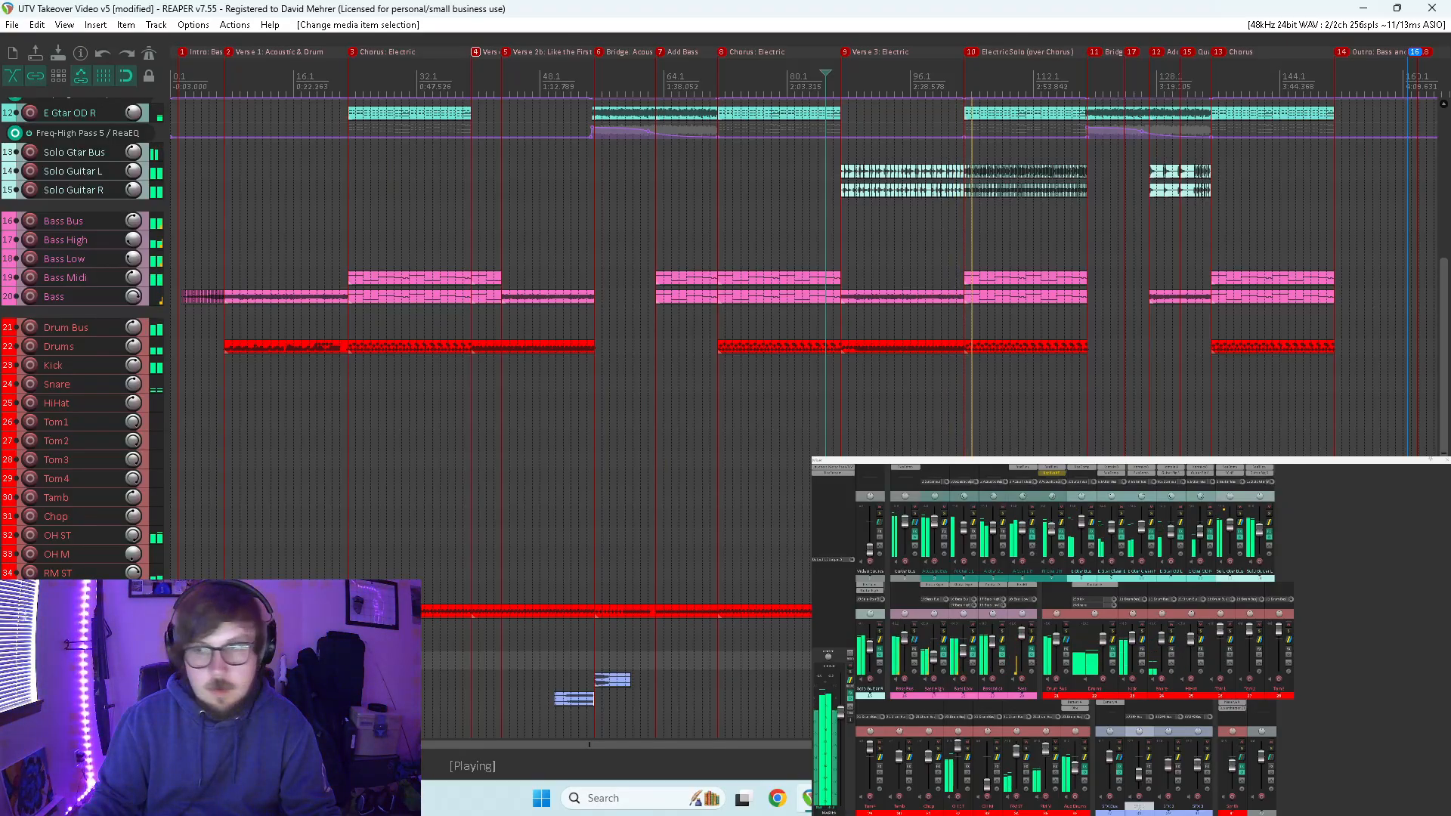
pyautogui.press('space')
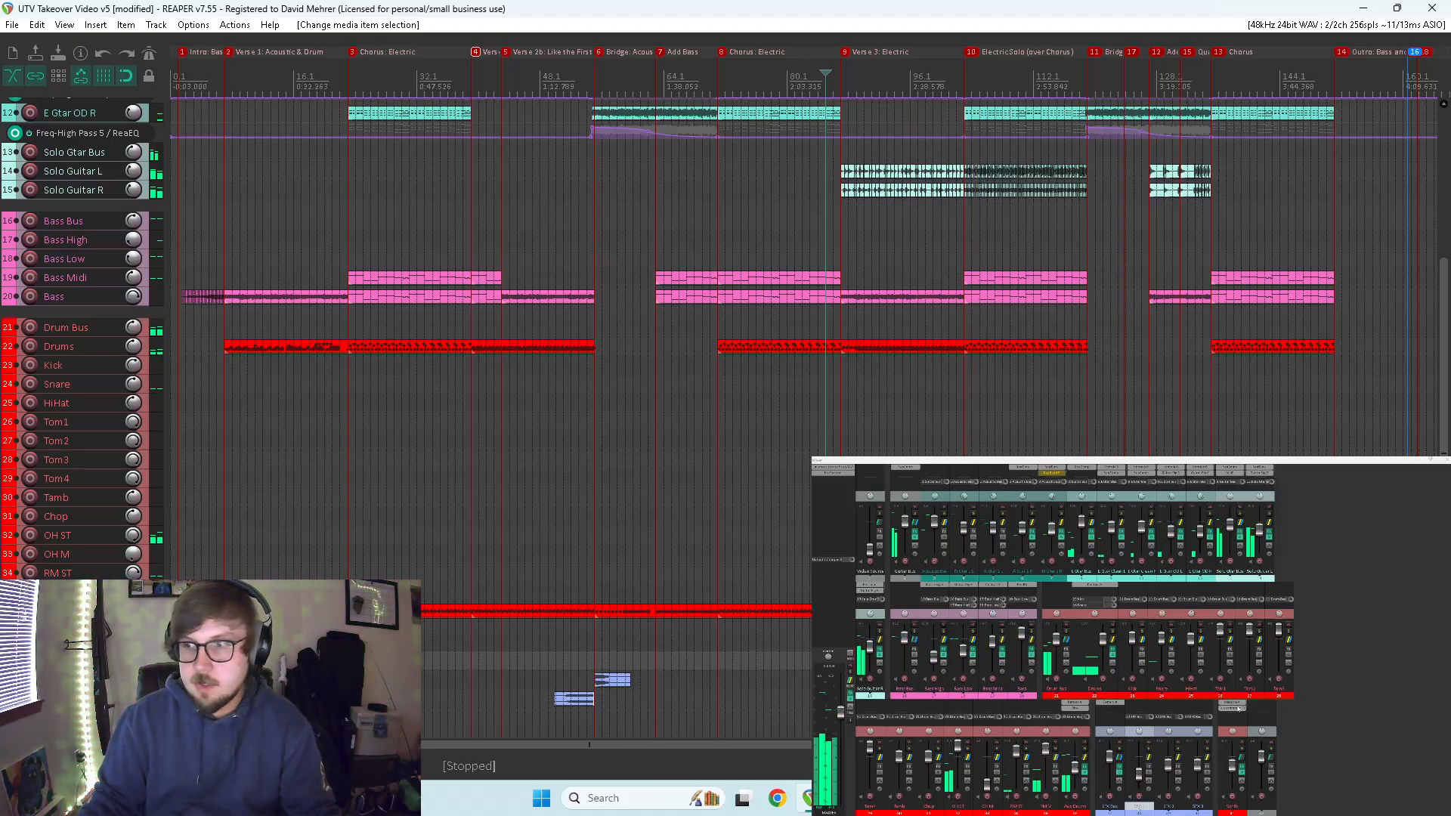
# - Open the Battery sampler and audition samples from its library
pyautogui.click(1114, 704)
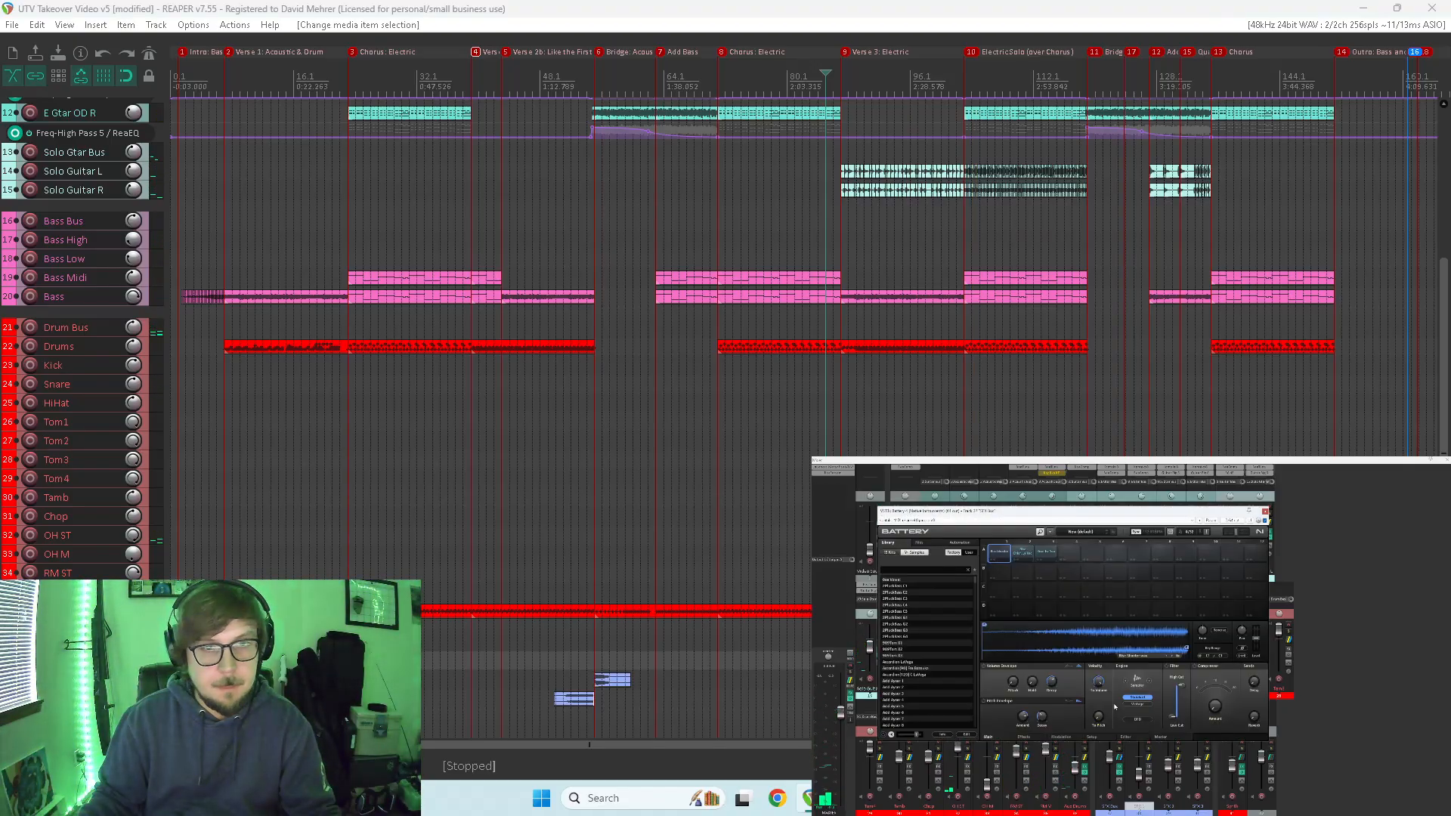
pyautogui.scroll(-4, 975, 626)
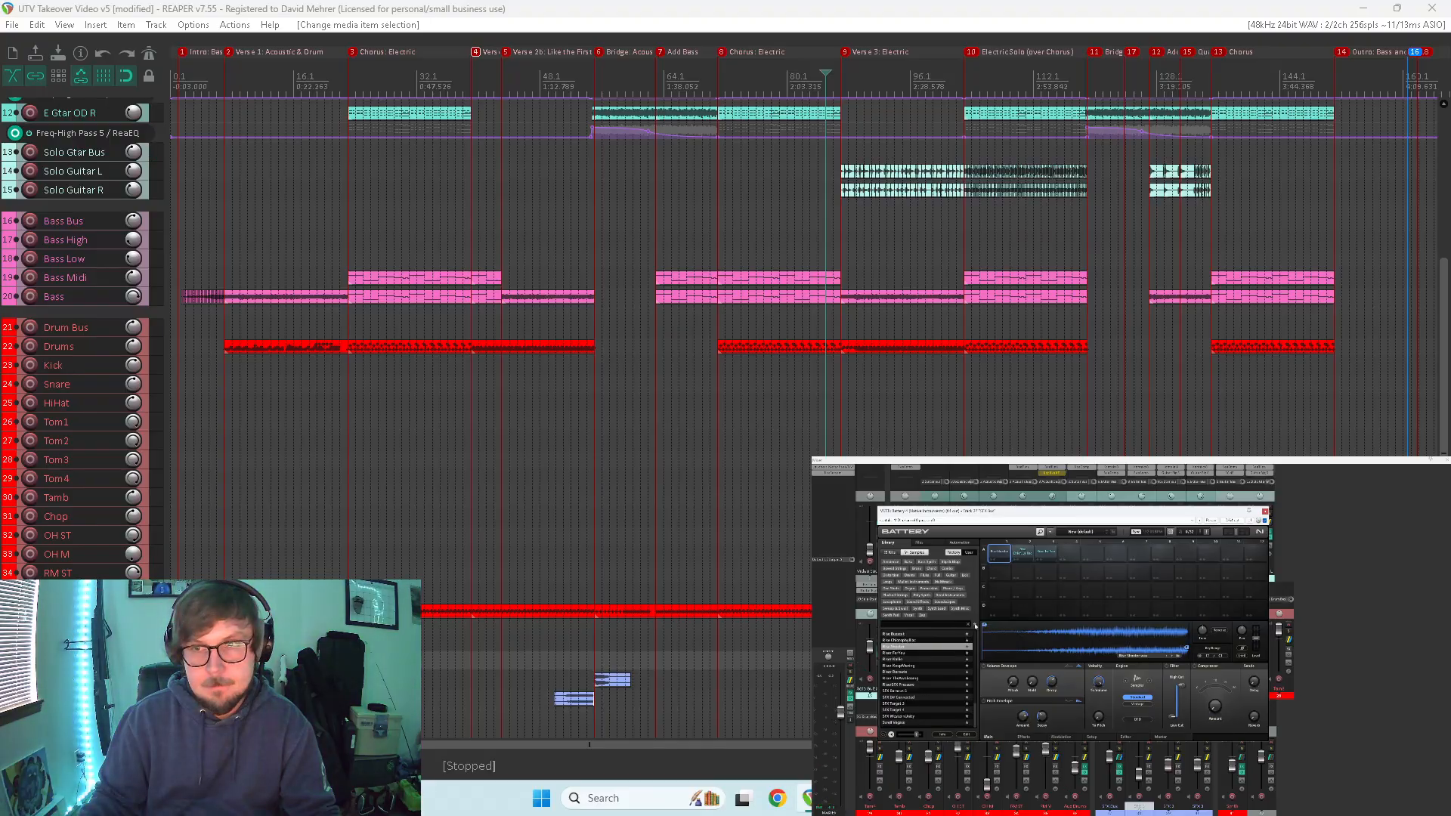
pyautogui.click(917, 675)
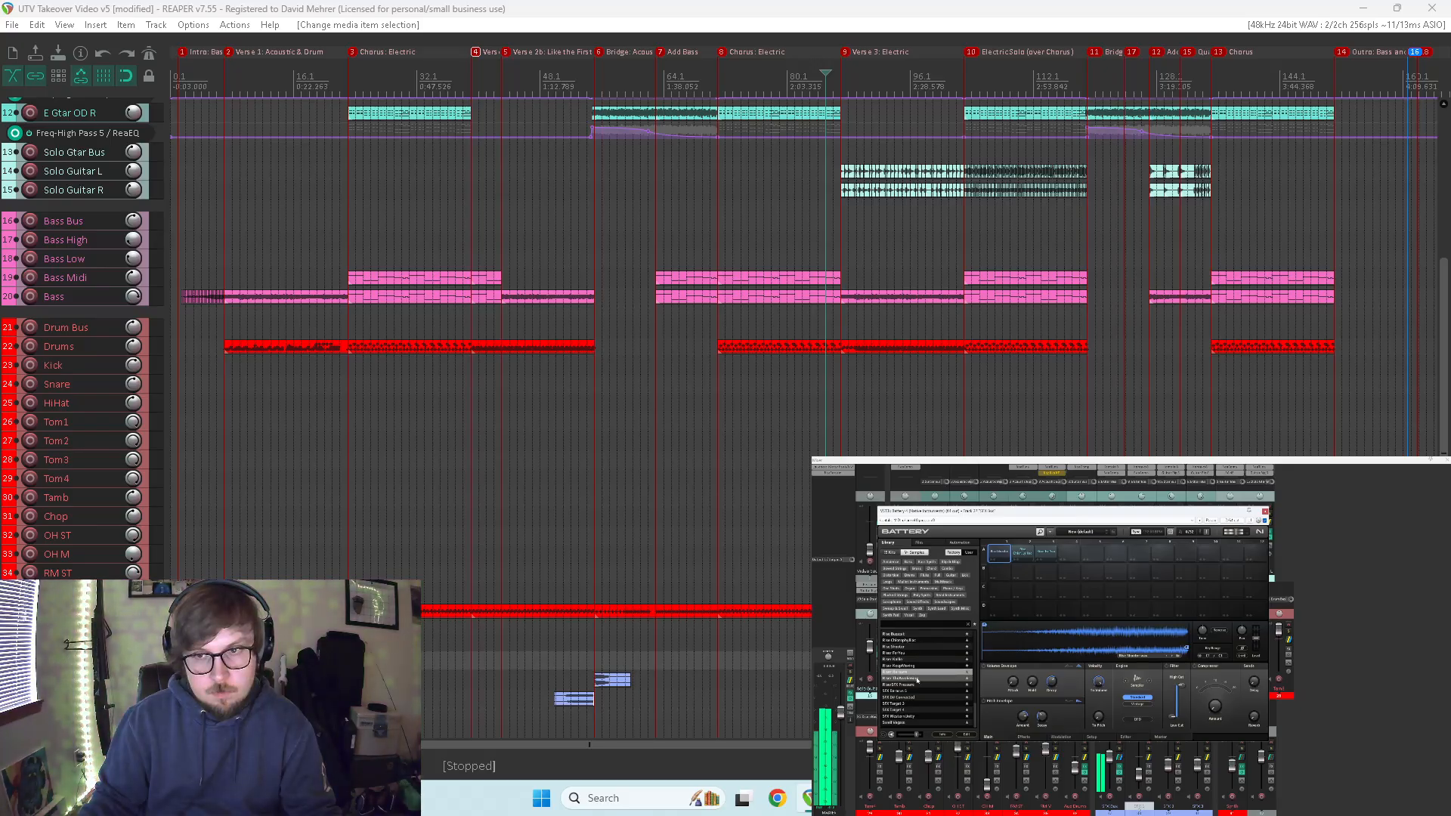
pyautogui.click(912, 647)
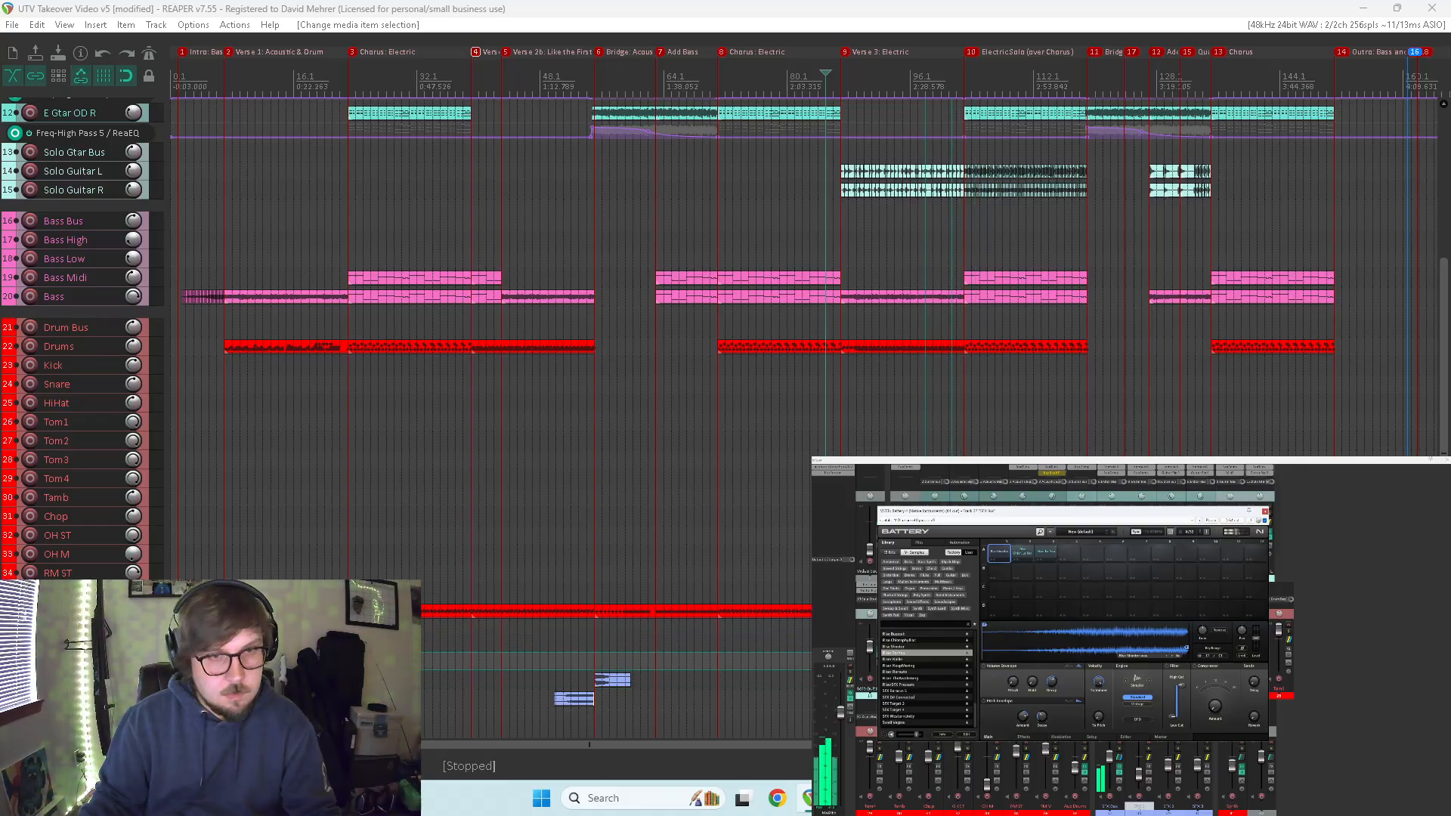
# - Insert a sound effect item on SFX 1 shortly before the Electric Solo, adjust its position, and play the transition
pyautogui.moveTo(930, 661); pyautogui.dragTo(926, 661)
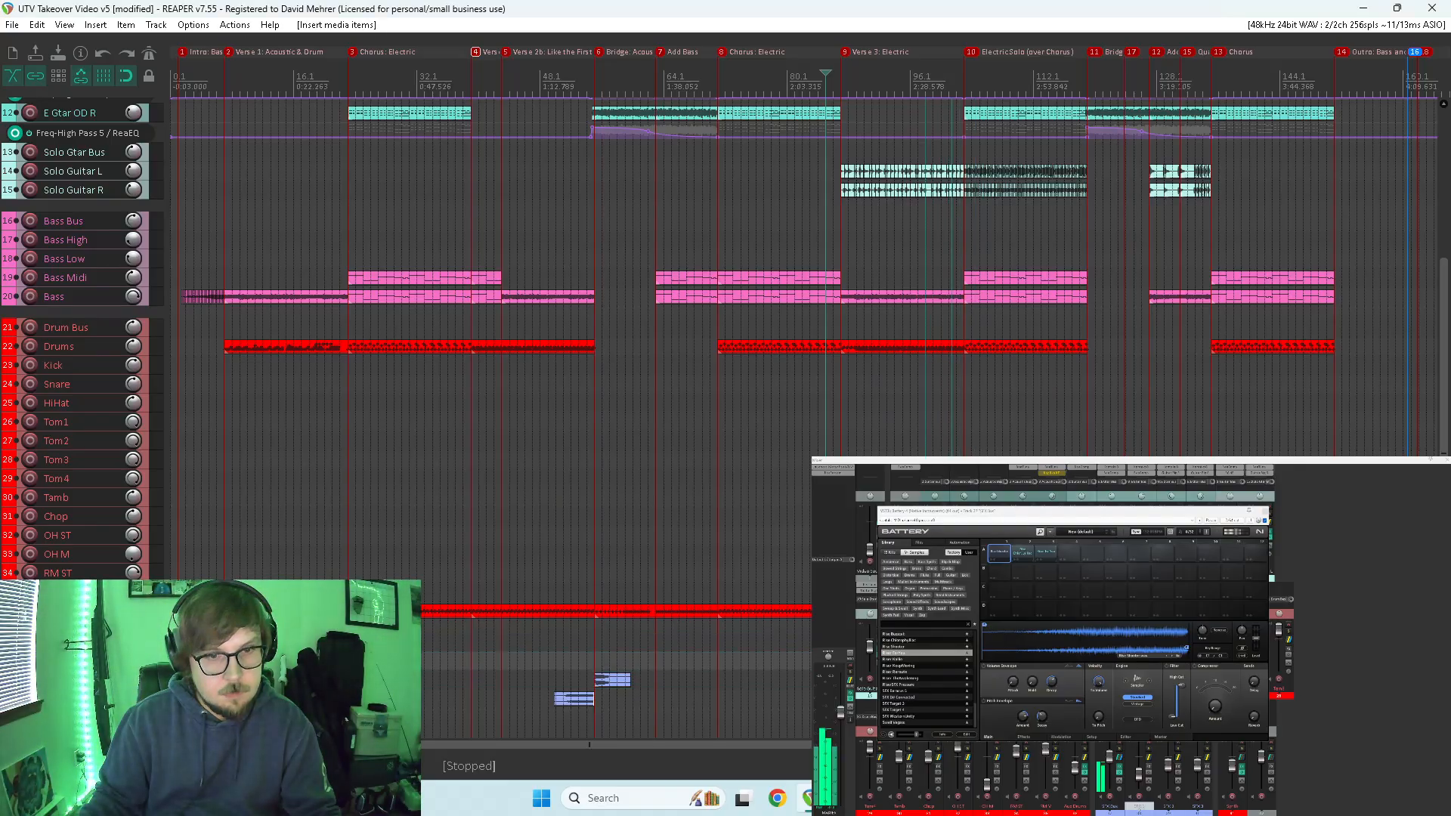
pyautogui.moveTo(942, 660); pyautogui.dragTo(943, 660)
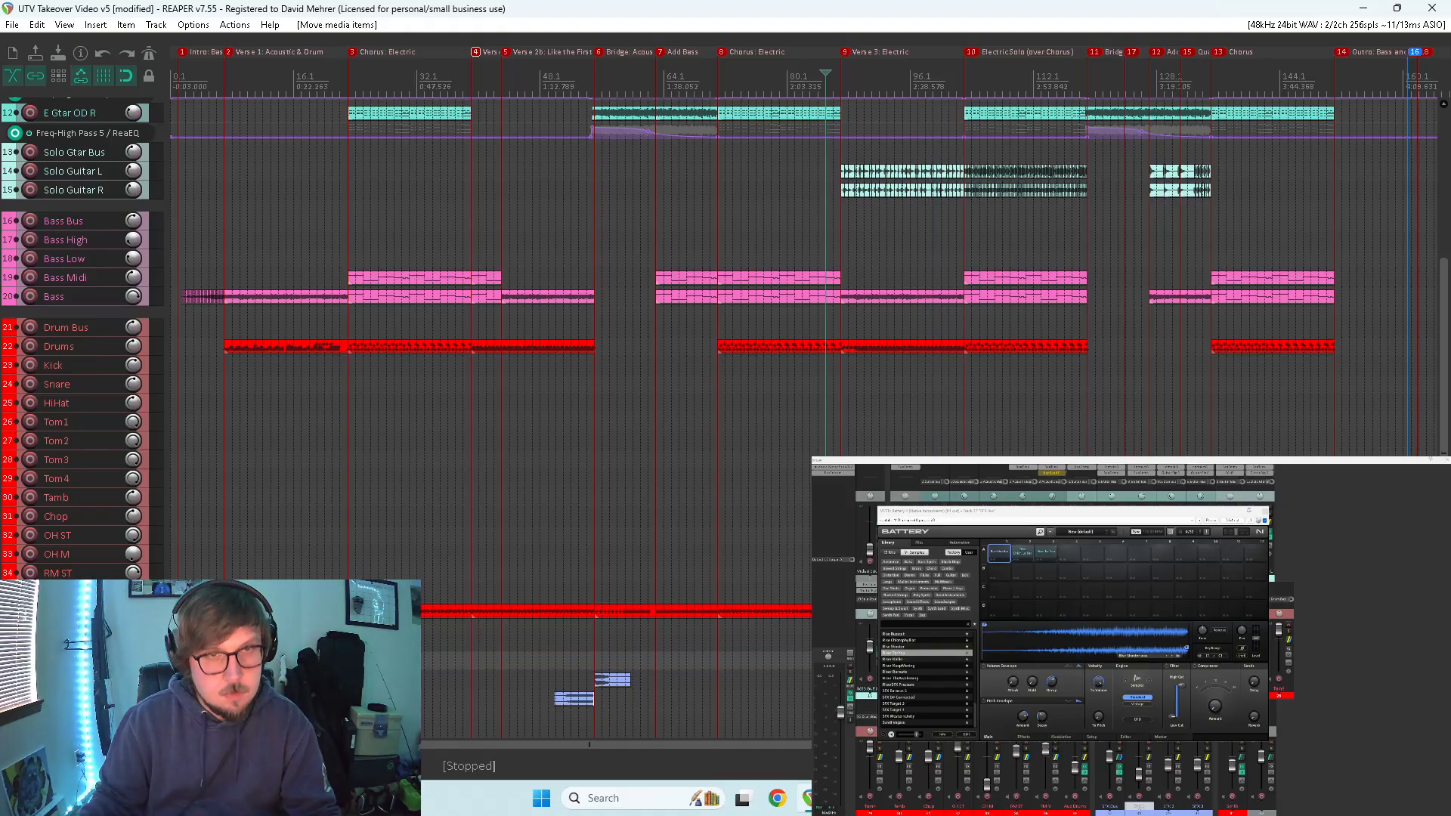
pyautogui.click(933, 641)
pyautogui.press('space')
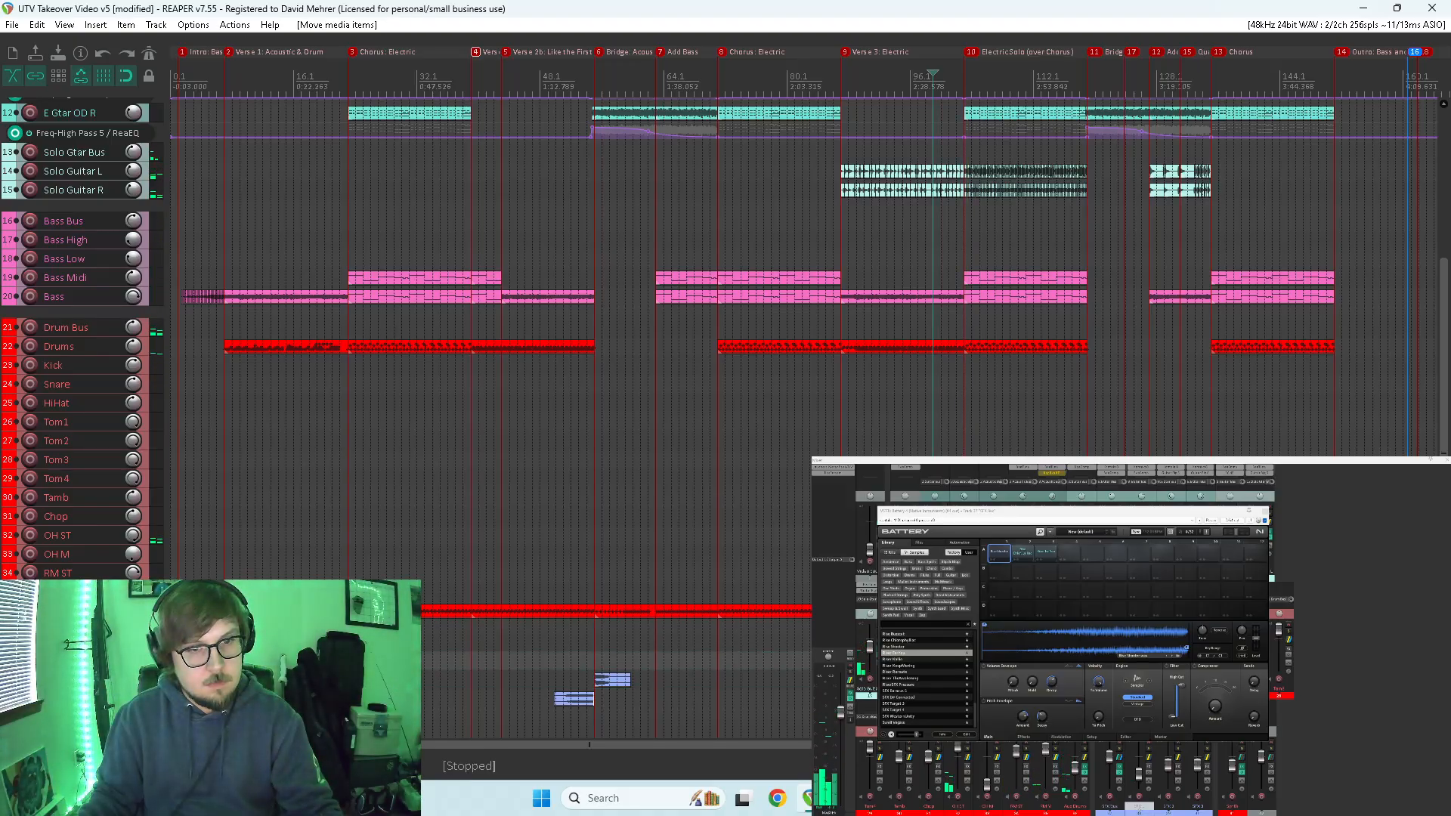
pyautogui.press('space')
# - Enlarge the SFX 2 track and solo it to audition the lead-in to the Electric Solo
pyautogui.scroll(-3, 756, 302)
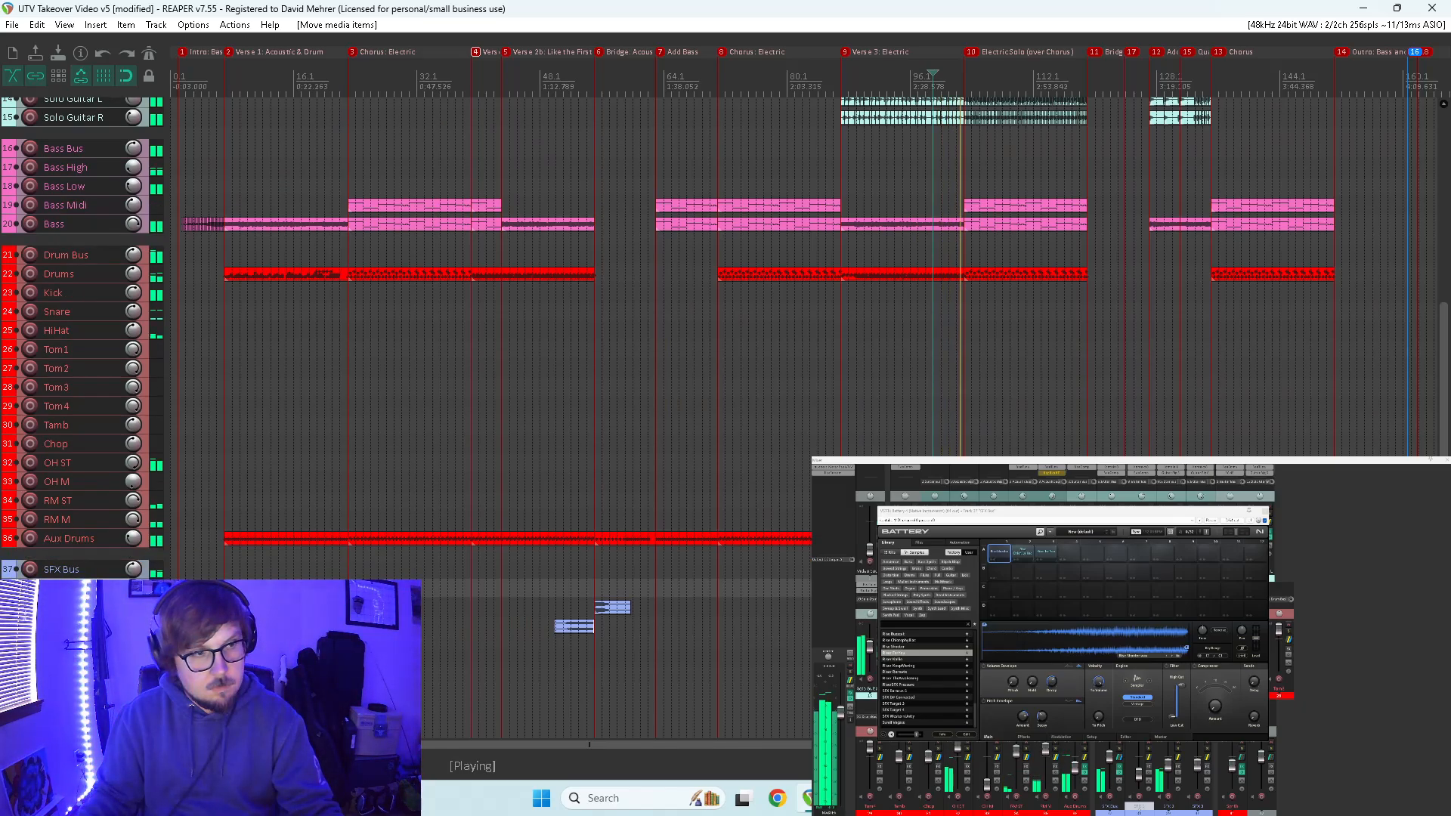
pyautogui.moveTo(136, 616); pyautogui.dragTo(136, 651)
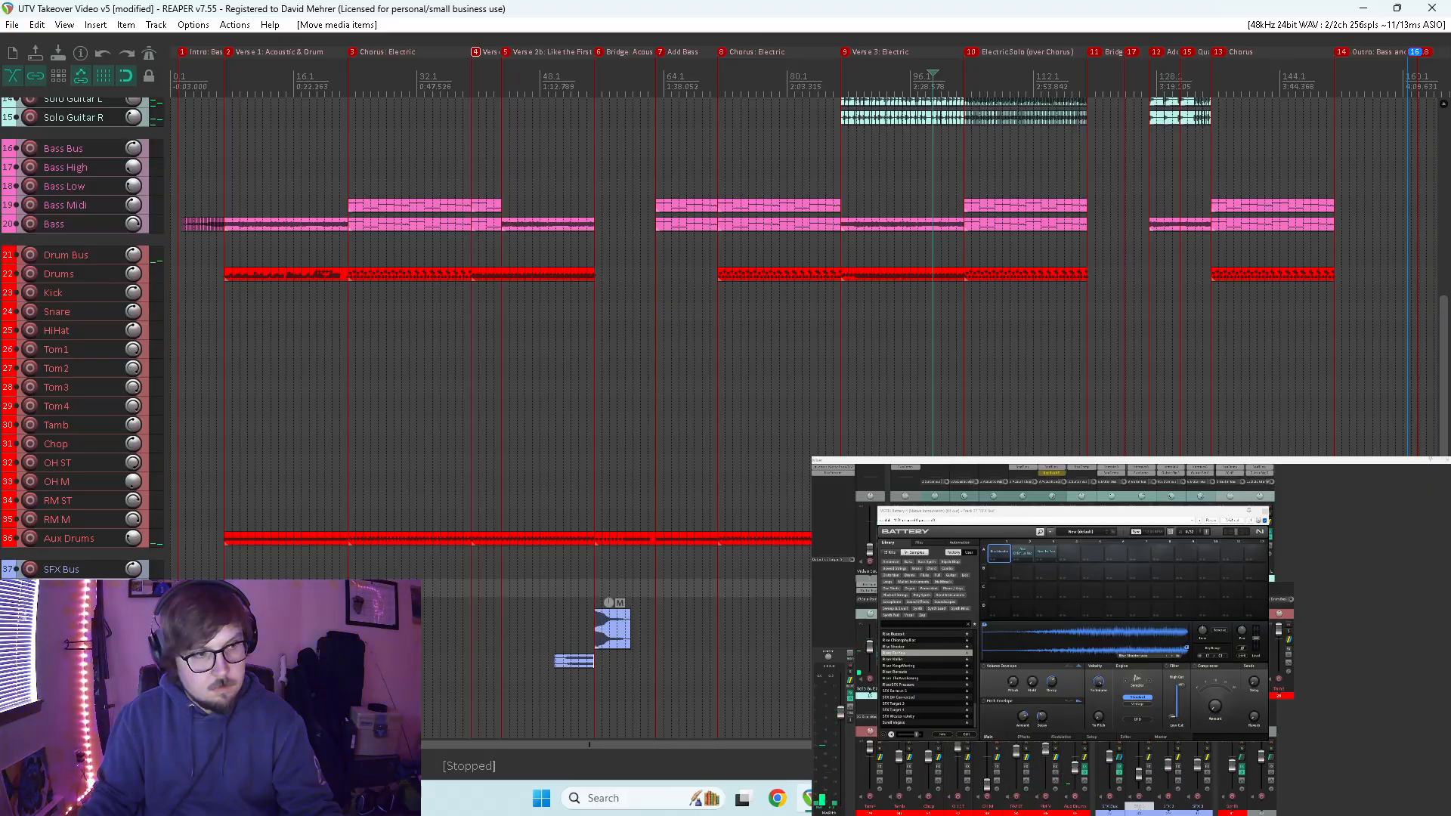
pyautogui.click(156, 623)
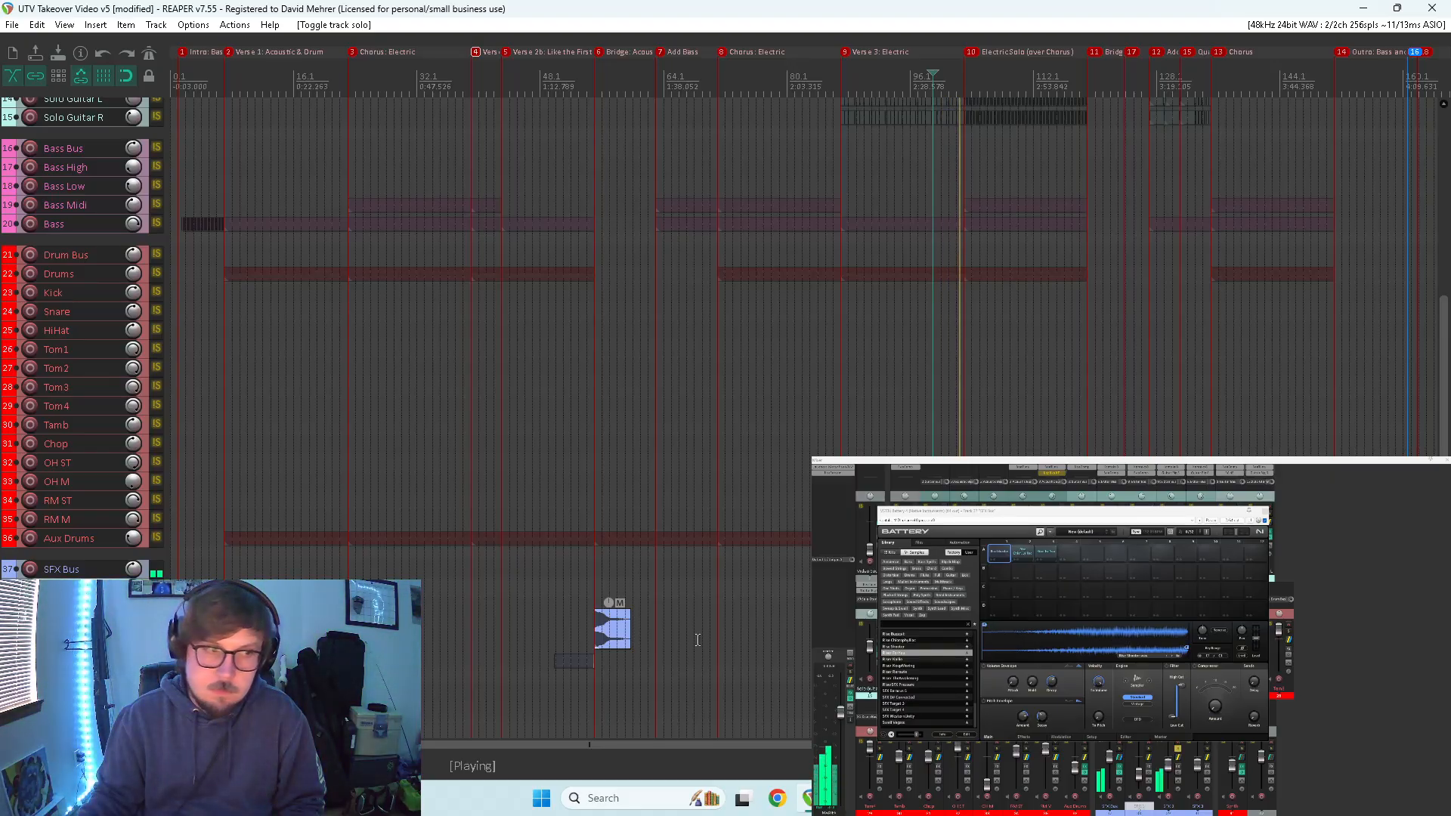
# - Nudge the sound effect item before the Electric Solo slightly, unsolo its track, and play the transition in the full mix
pyautogui.moveTo(954, 629); pyautogui.dragTo(960, 629)
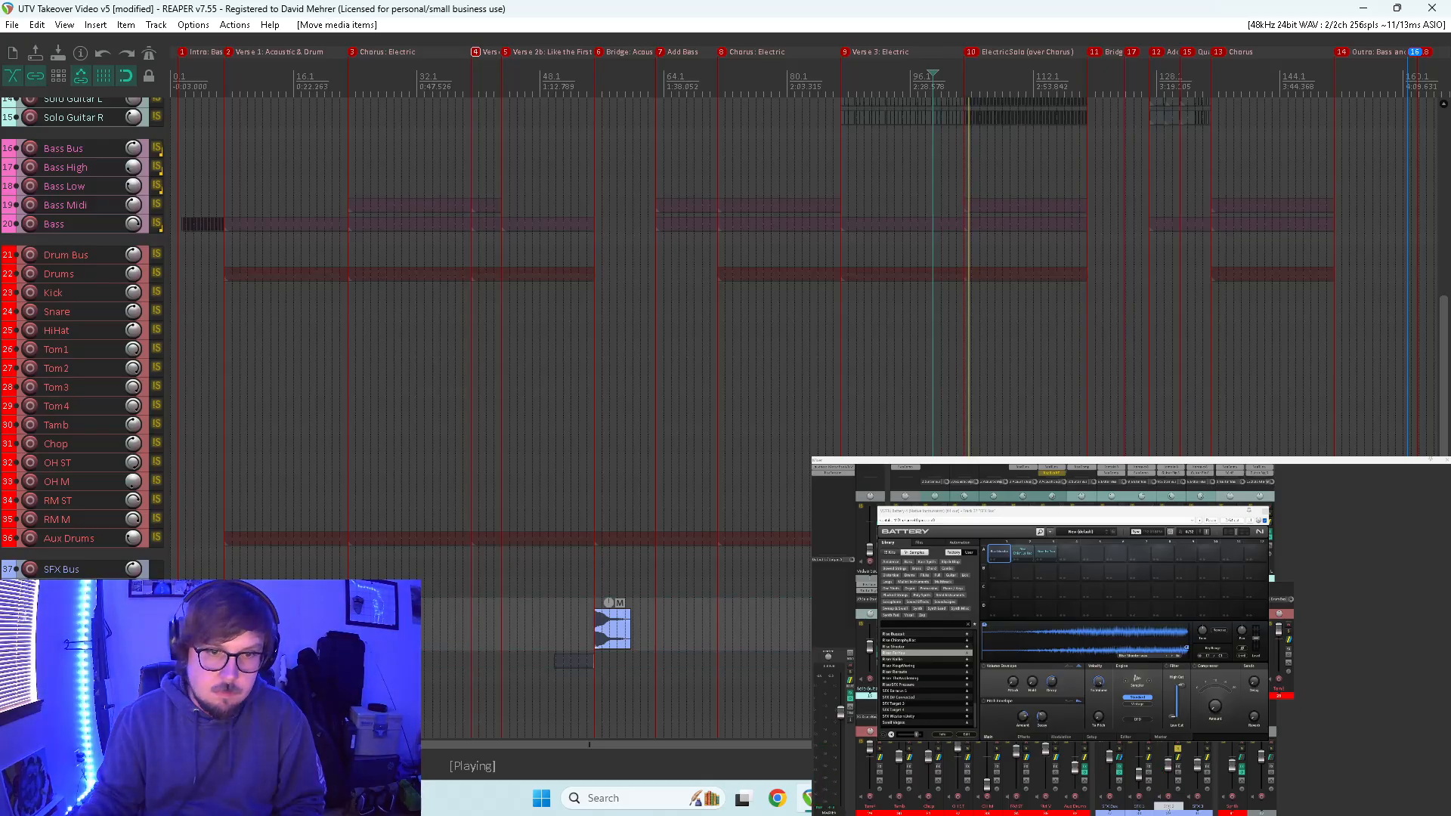
pyautogui.click(1178, 749)
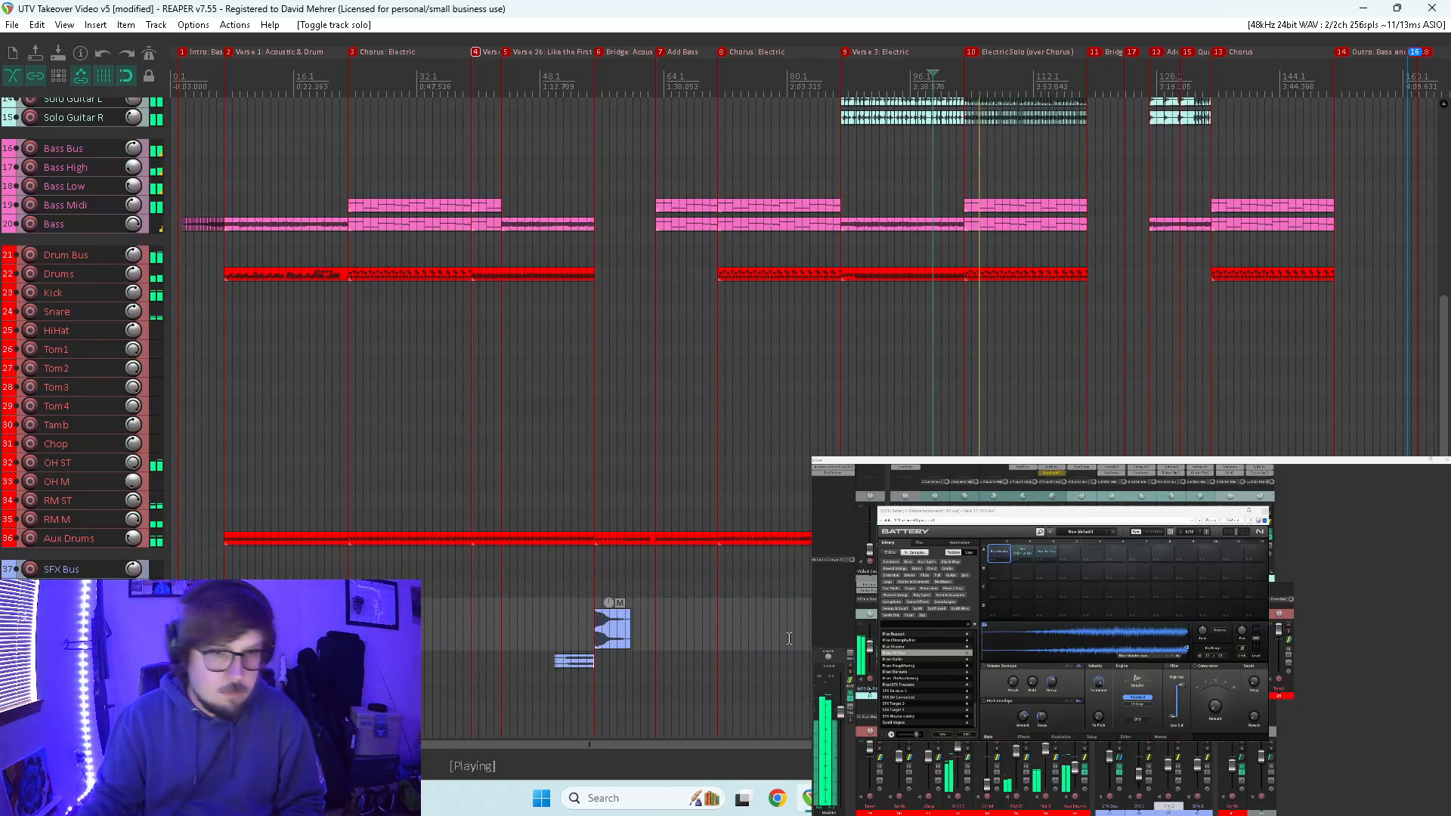
pyautogui.click(941, 629)
pyautogui.scroll(5, 565, 668)
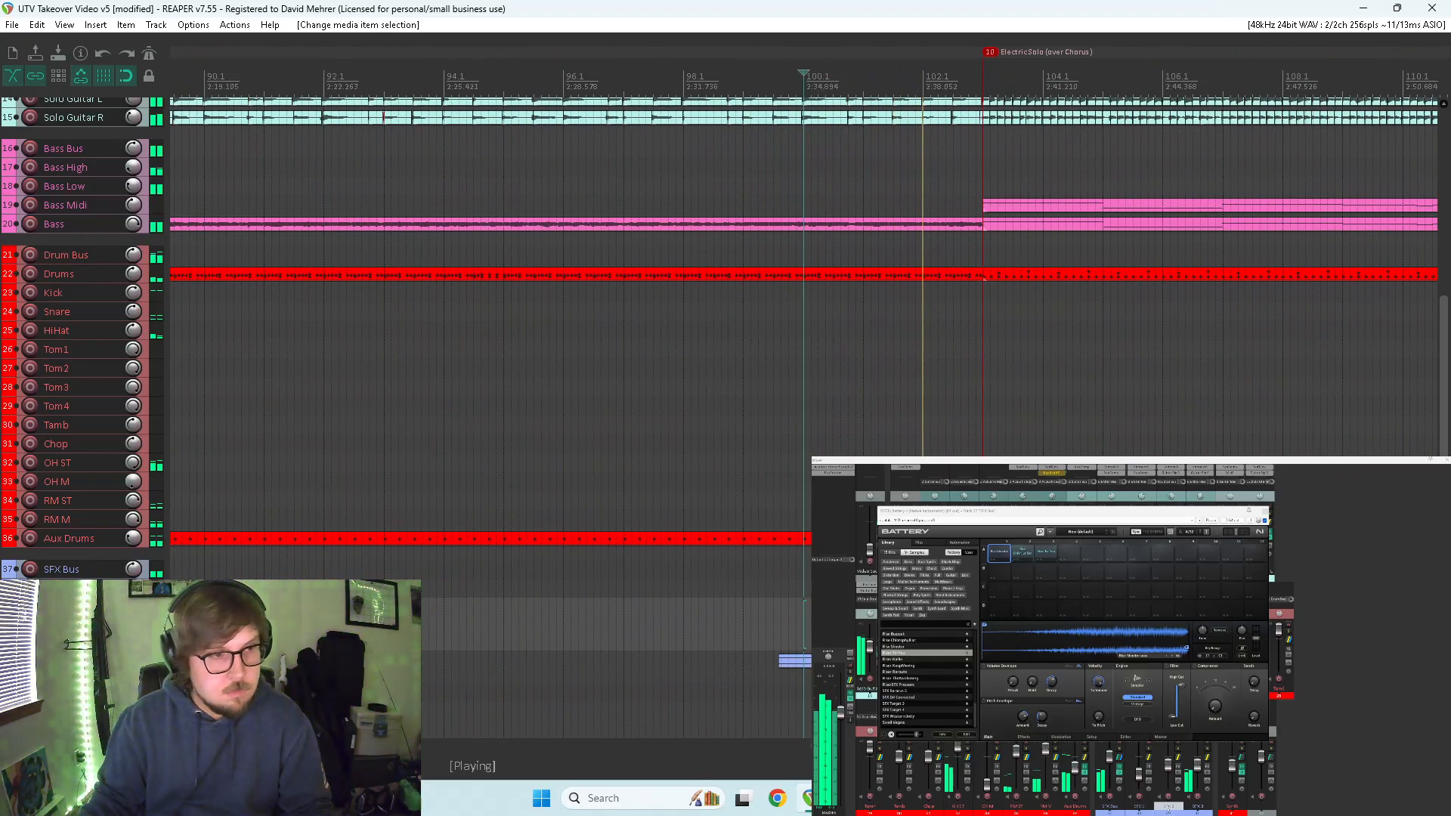
# - Enlarge the track below SFX 2 and adjust the volume of its item before the Electric Solo while replaying the transition
pyautogui.moveTo(75, 670); pyautogui.dragTo(75, 735)
pyautogui.scroll(-1, 724, 415)
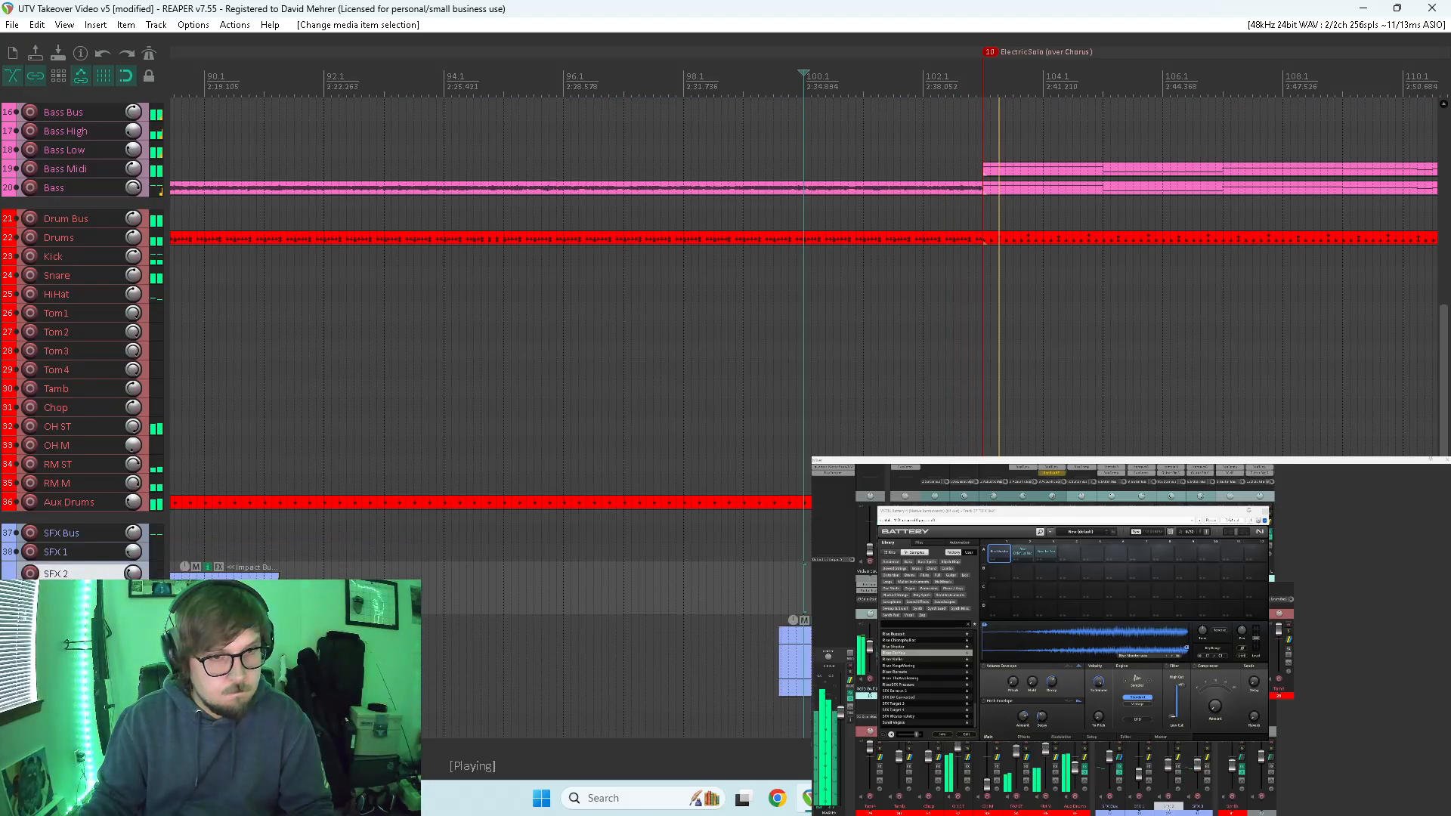
pyautogui.moveTo(792, 618); pyautogui.dragTo(792, 605)
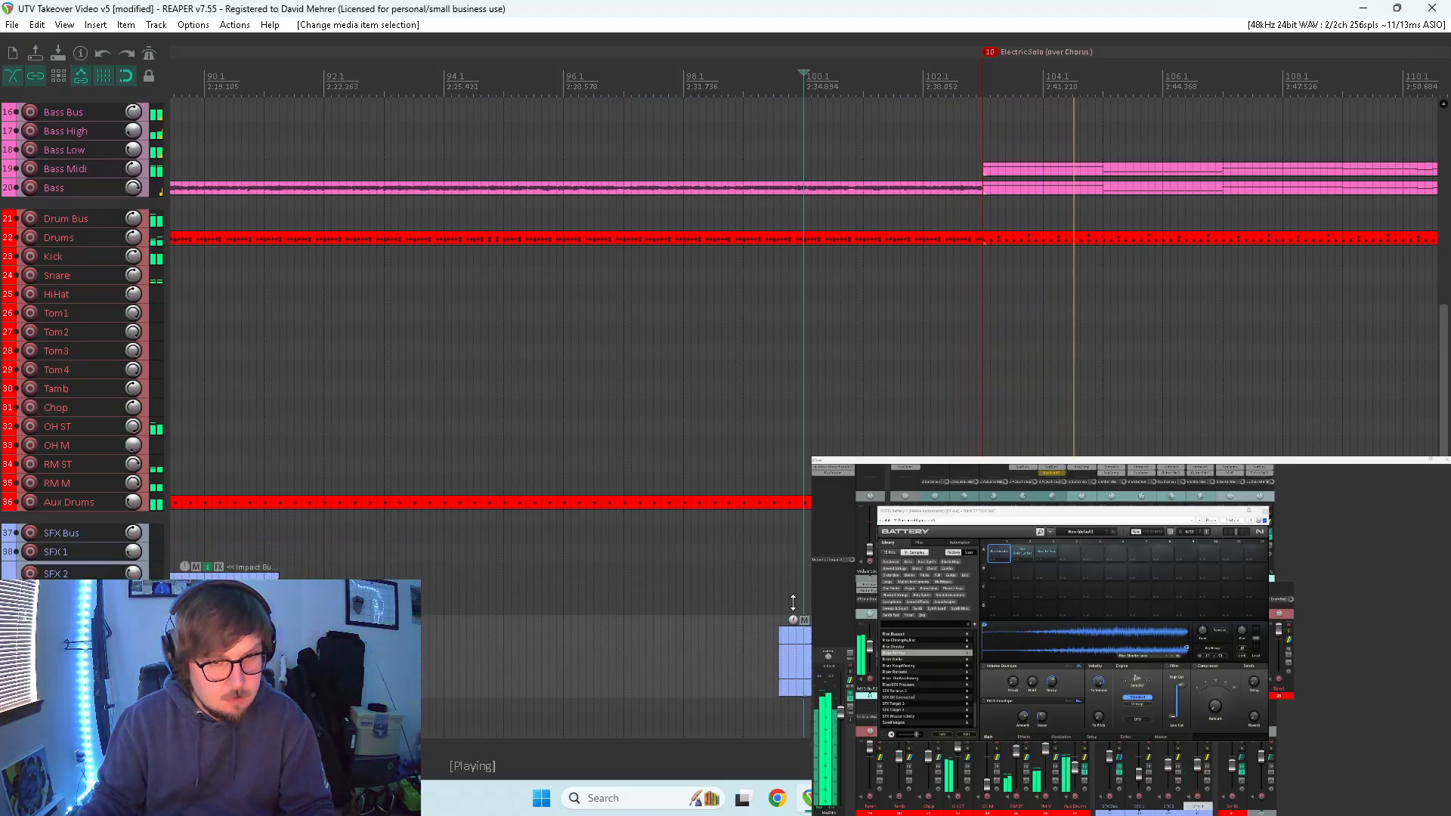
pyautogui.click(779, 591)
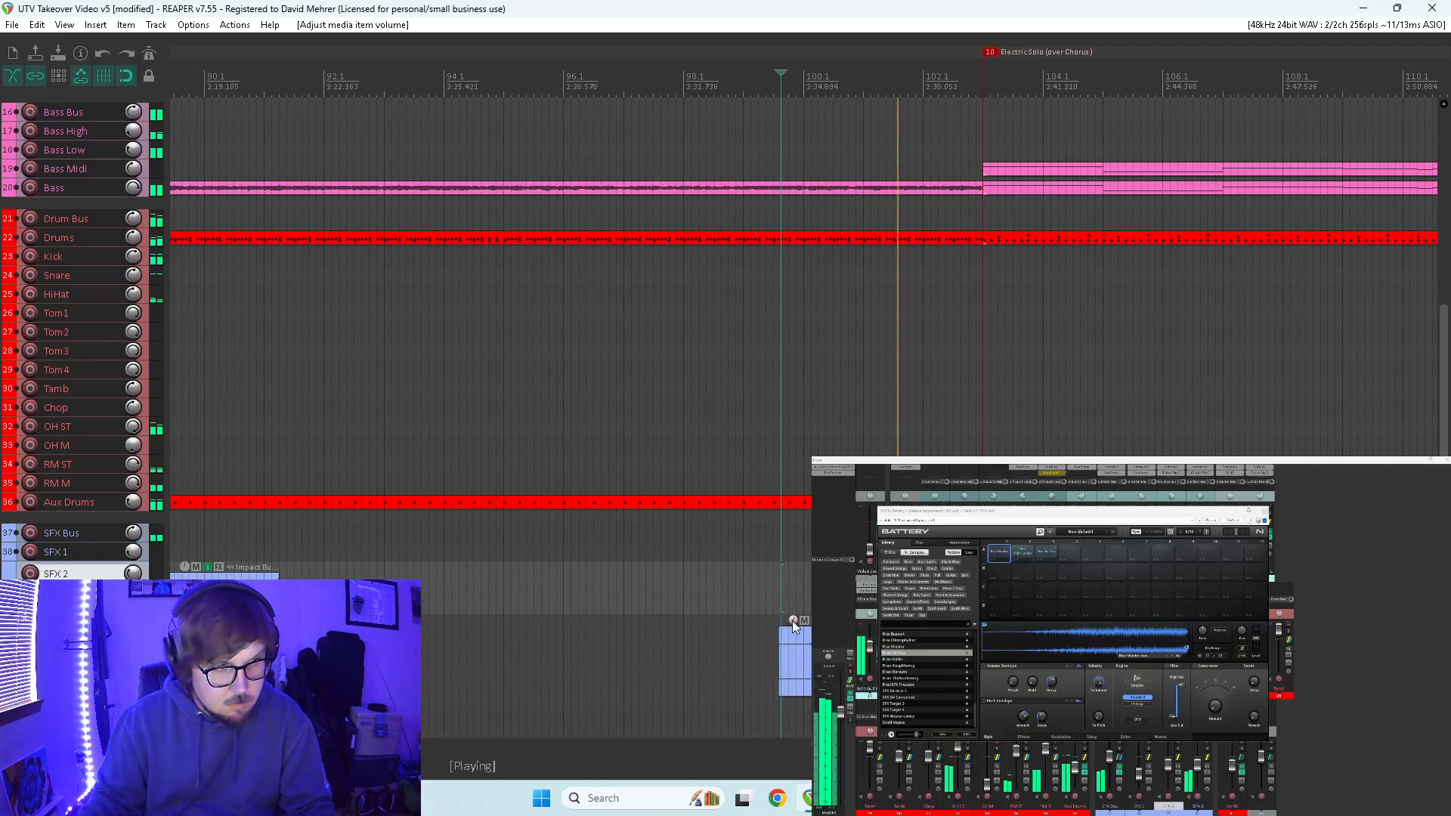
pyautogui.moveTo(792, 620); pyautogui.dragTo(795, 586)
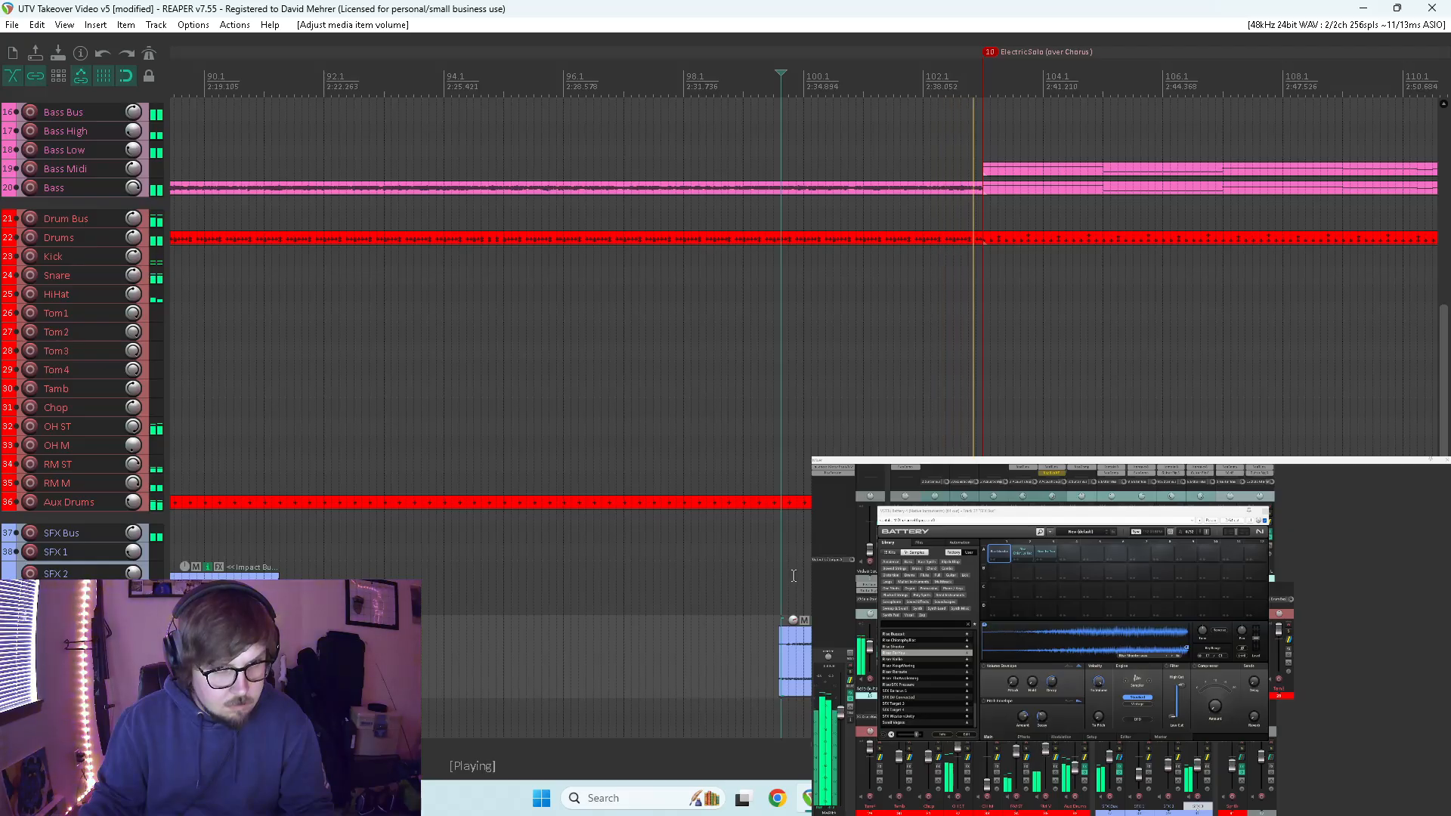
pyautogui.click(779, 570)
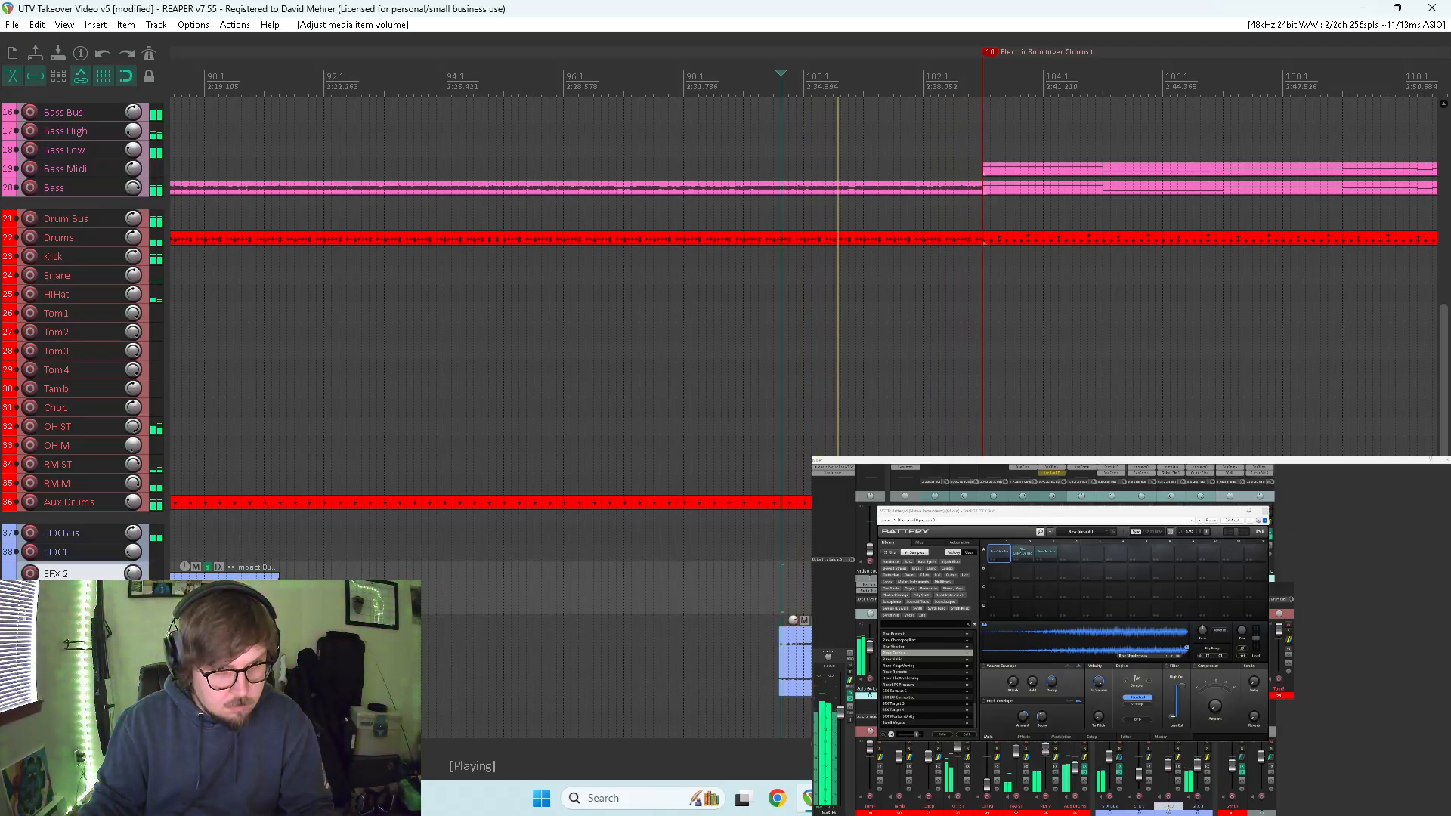
# - Close the Battery sampler, stop playback, and delete the sound effect item before the Electric Solo
pyautogui.click(1263, 511)
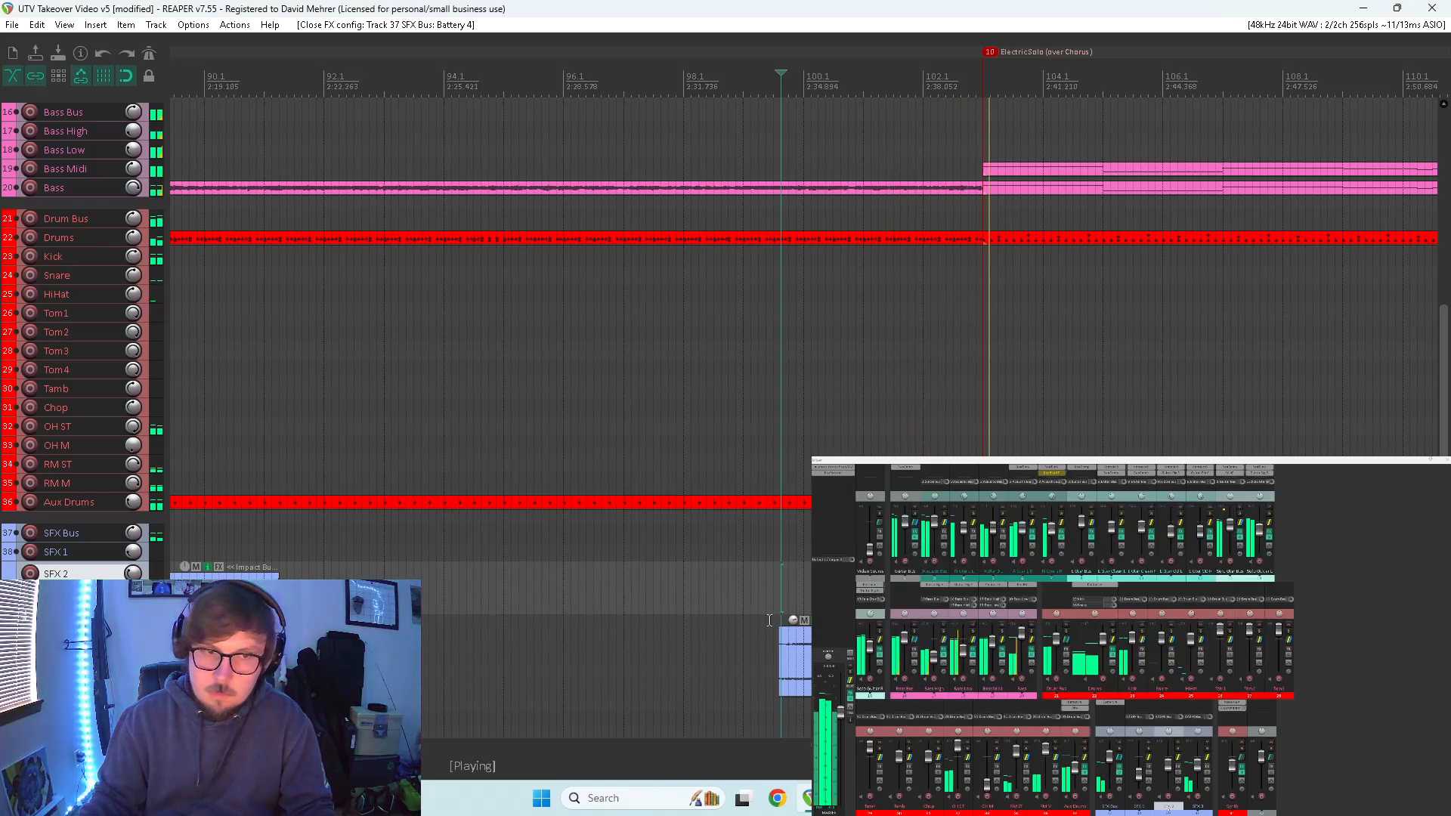
pyautogui.press('space')
pyautogui.press('Delete')
pyautogui.scroll(-8, 804, 418)
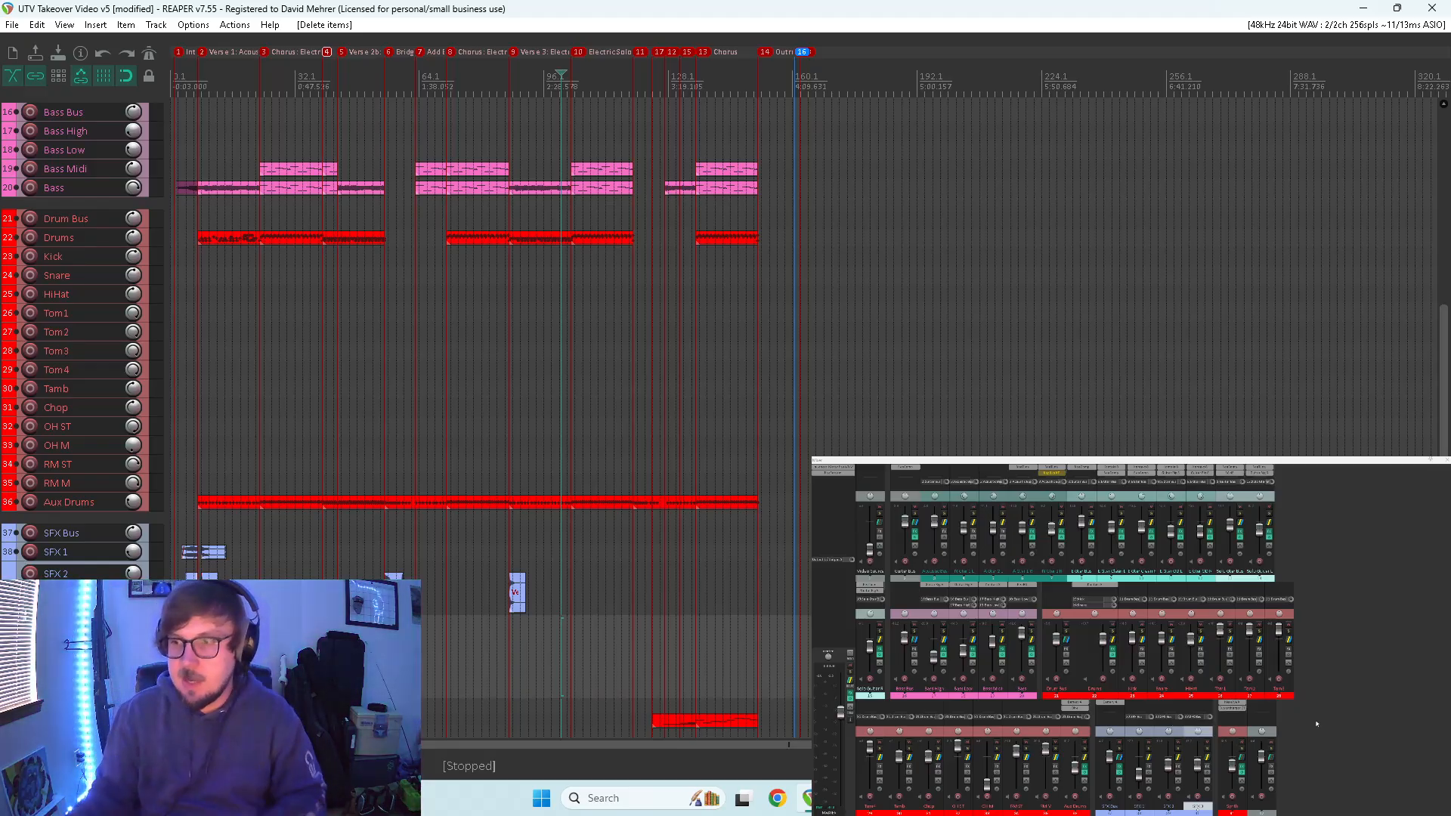
# - Delete the last track in the project, after the SFX group
pyautogui.click(1271, 738)
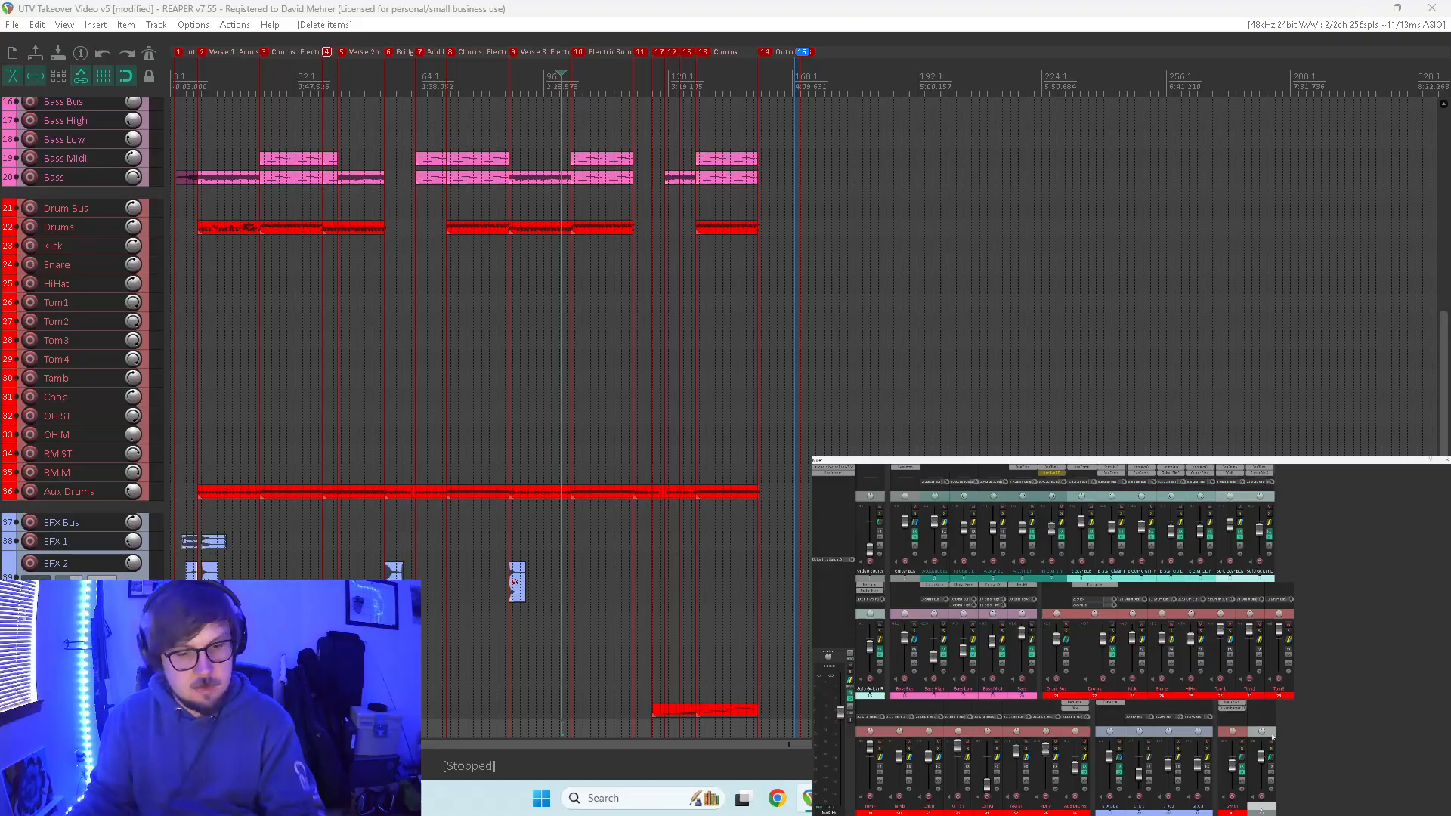
pyautogui.press('Delete')
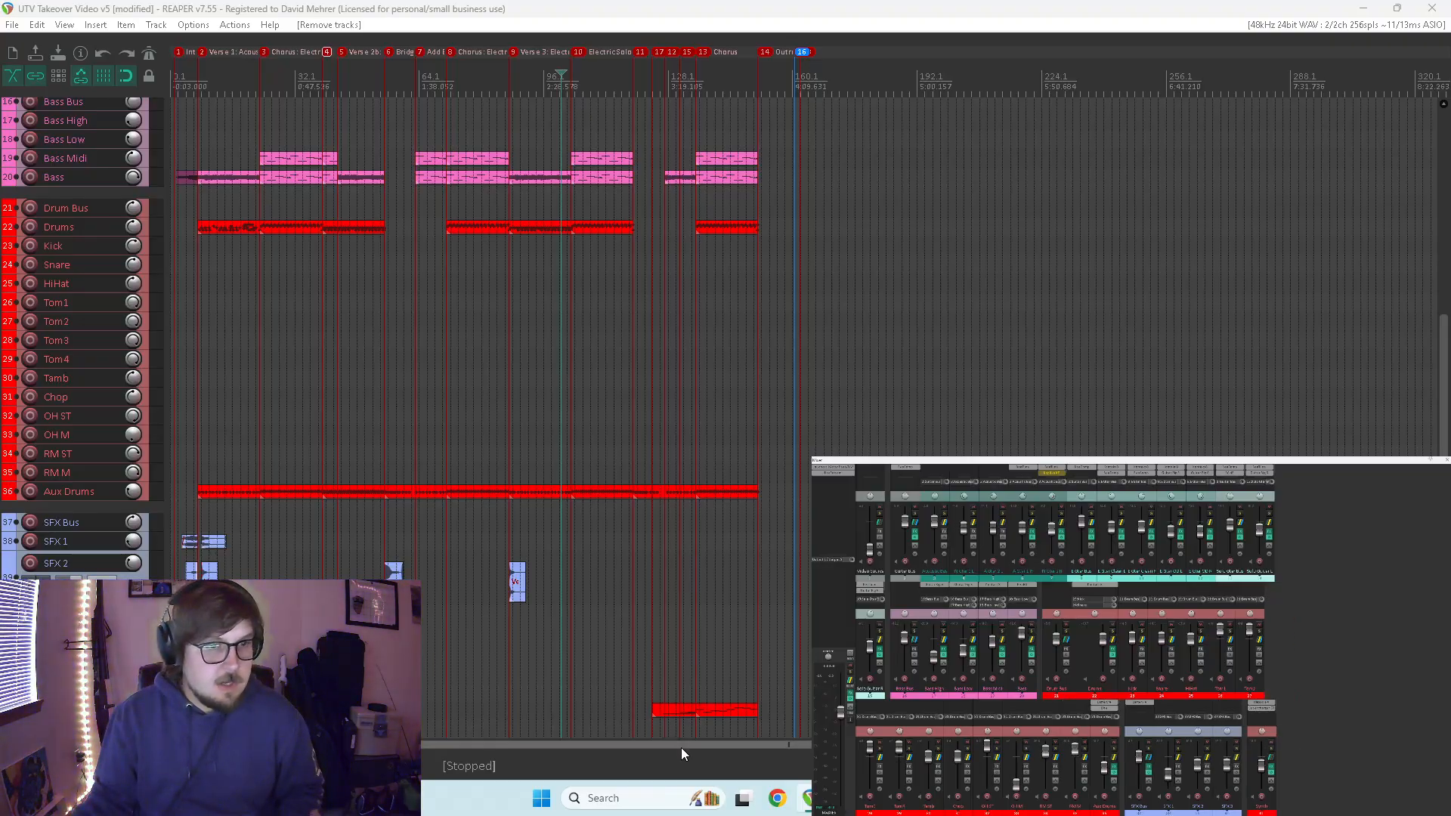
pyautogui.scroll(3, 682, 748)
pyautogui.scroll(1, 343, 470)
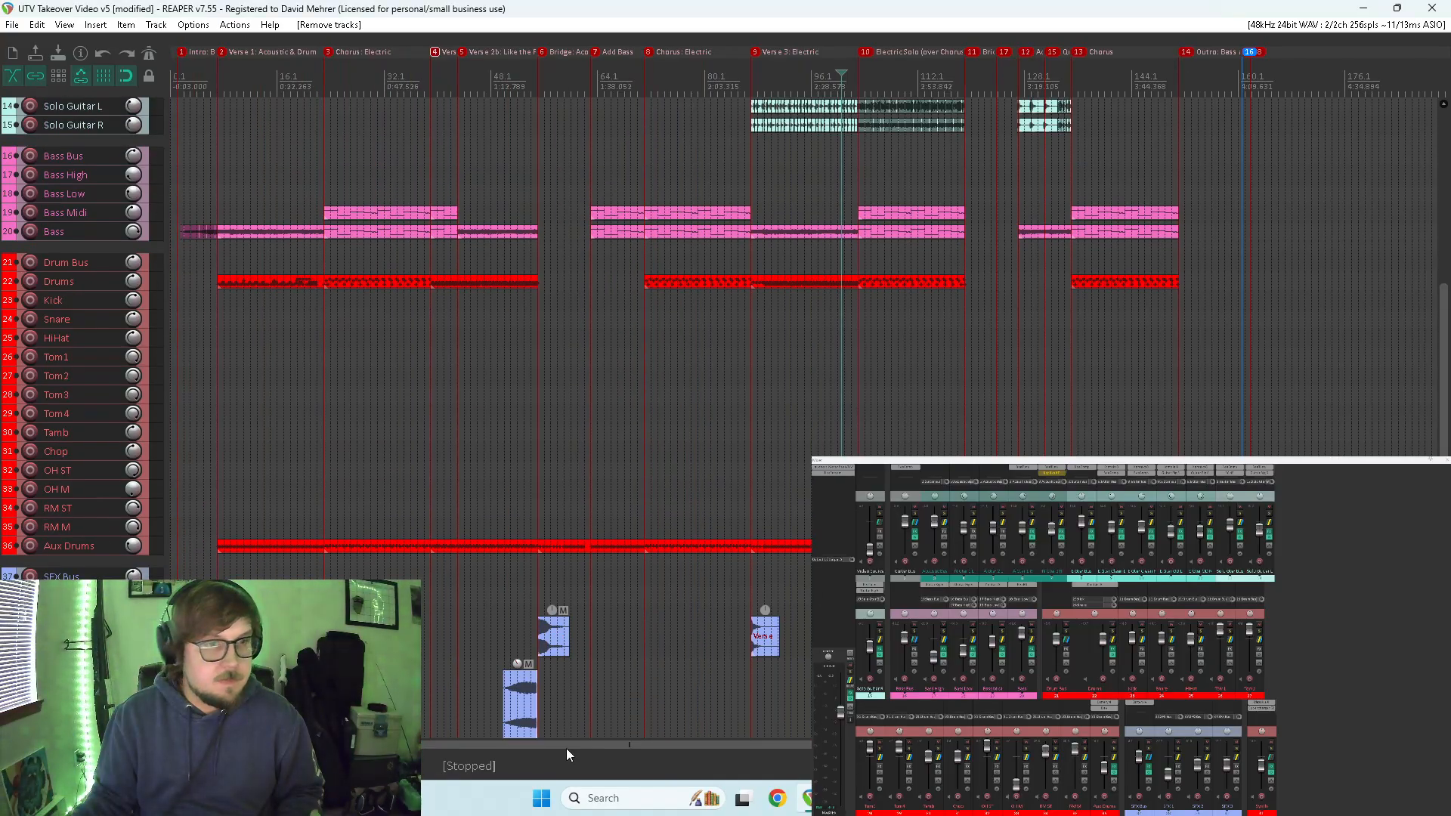
pyautogui.hotkey('alt', 'Tab')
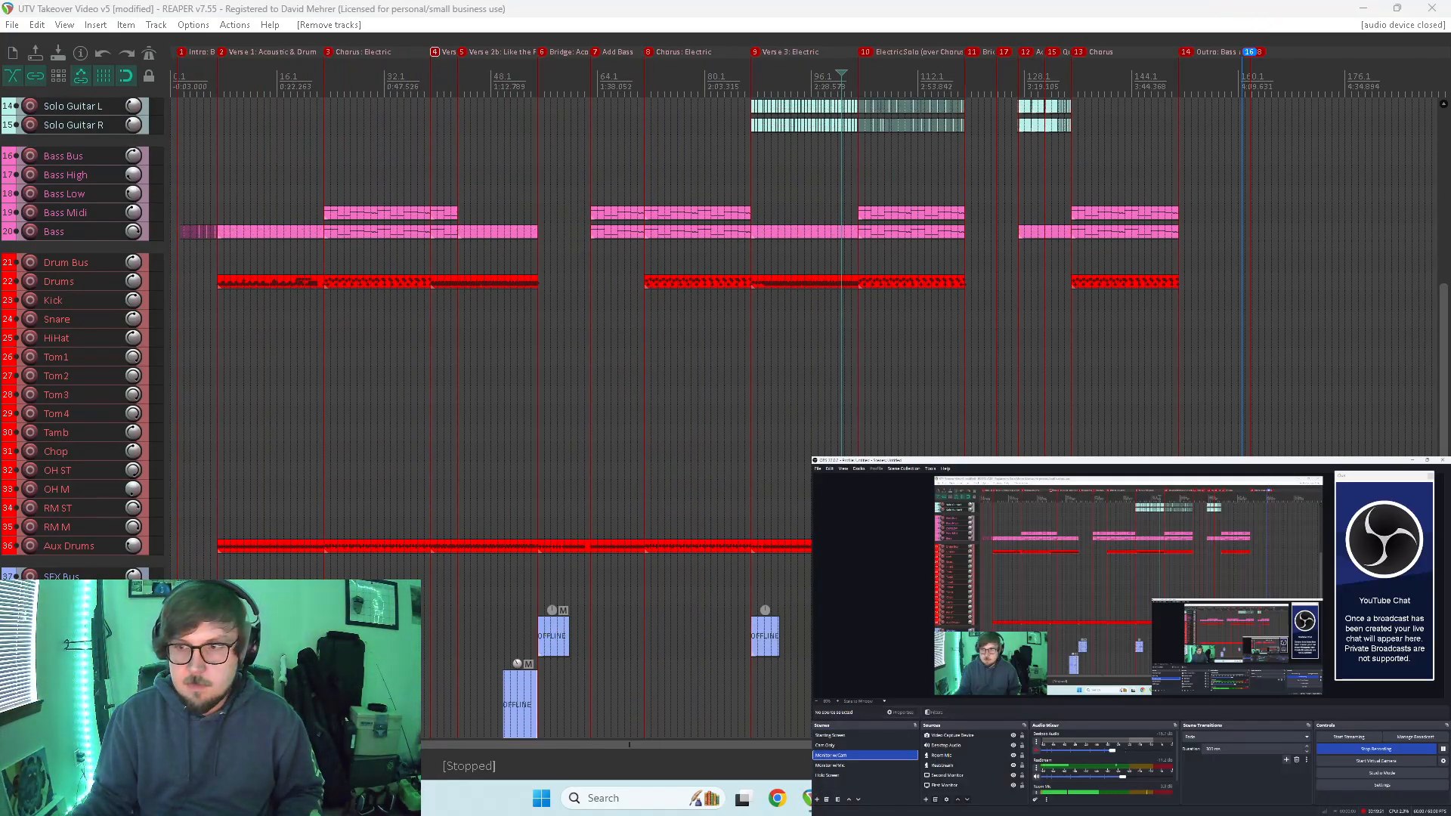
pyautogui.hotkey('alt', 'Tab')
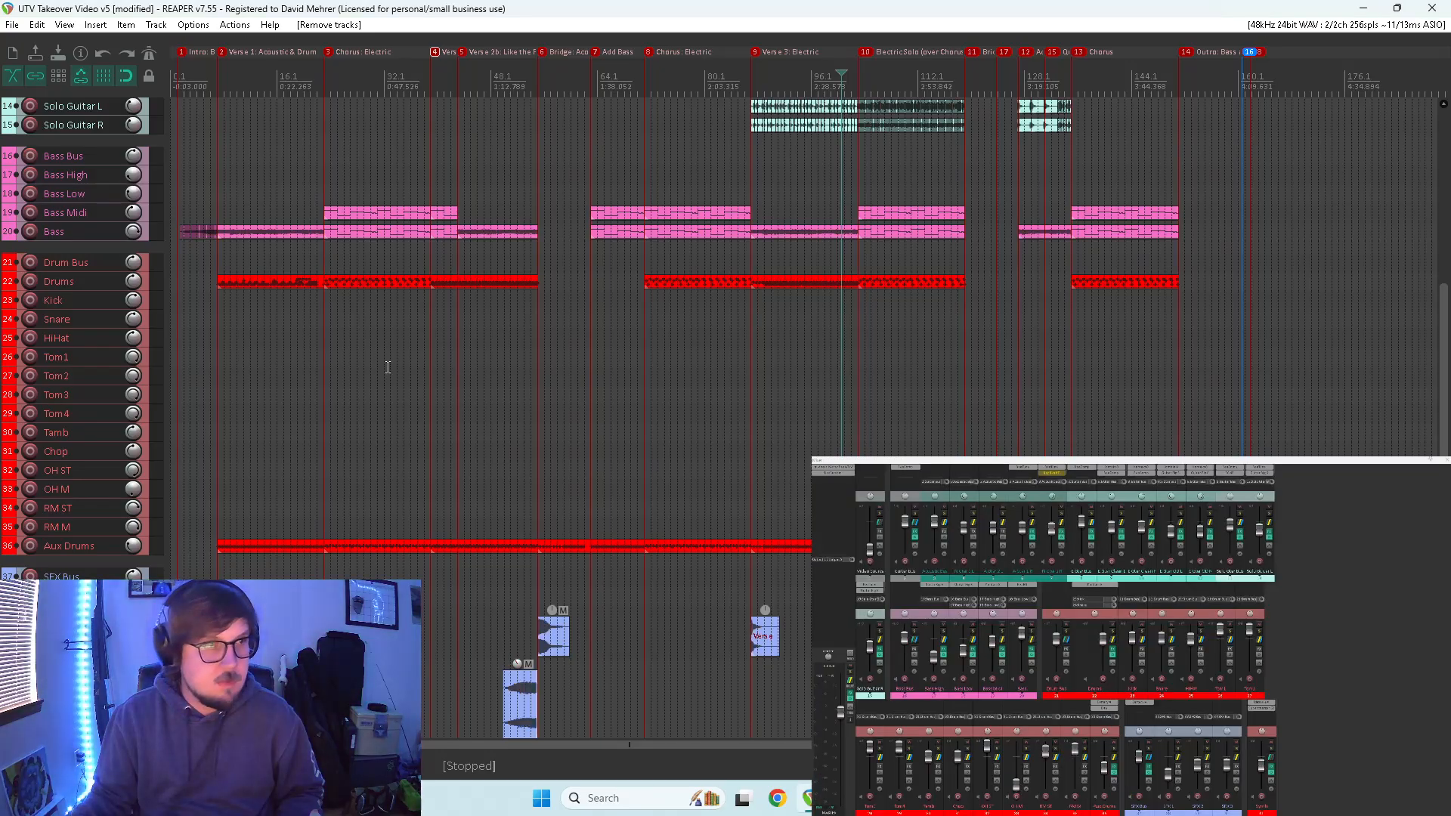
# - Solo N Gtar 1 L and remove the inserted effects from A Gtar 1 R and N Gtar 2 R, including Replika XT
pyautogui.scroll(5, 88, 482)
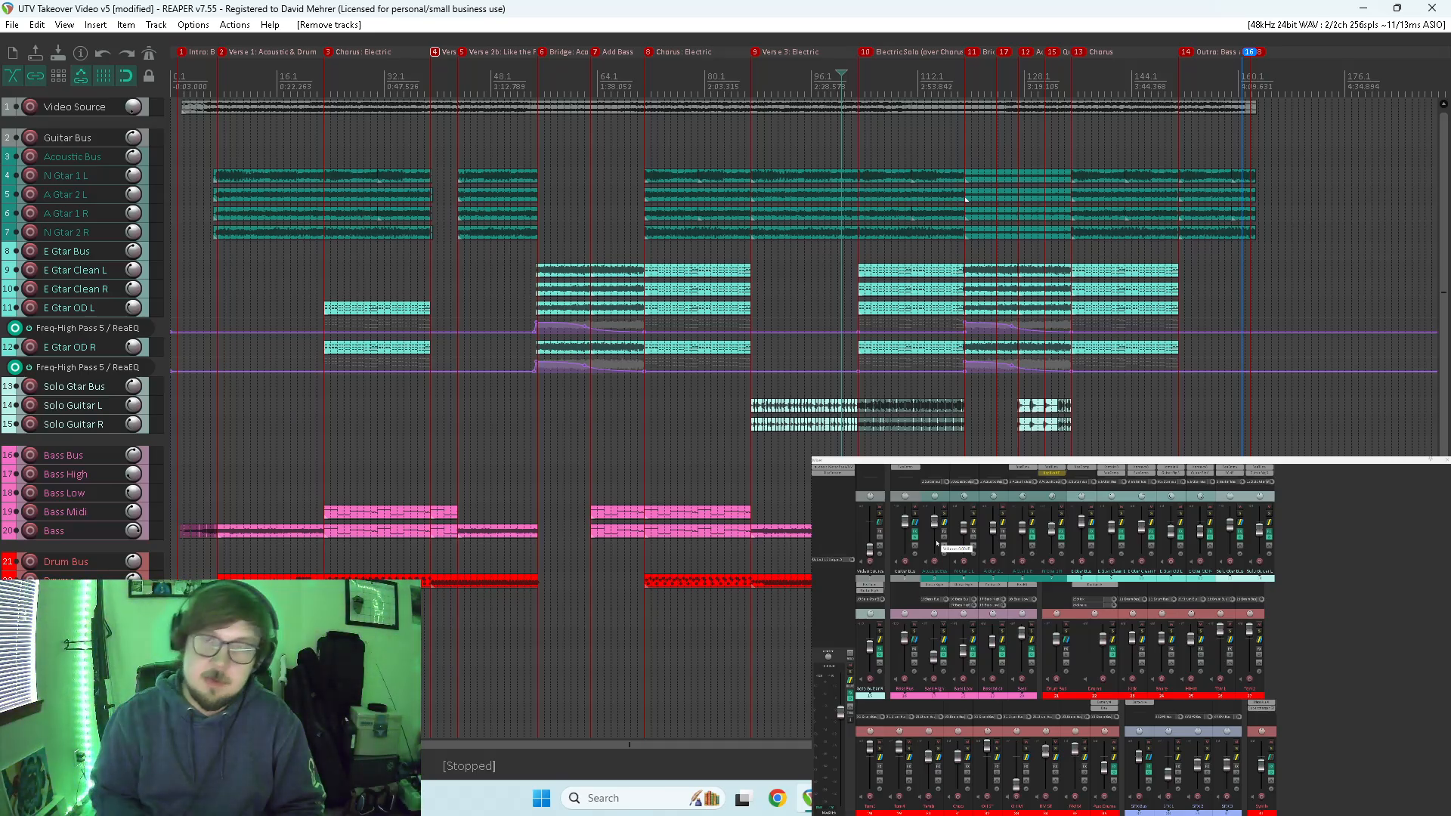
pyautogui.click(974, 515)
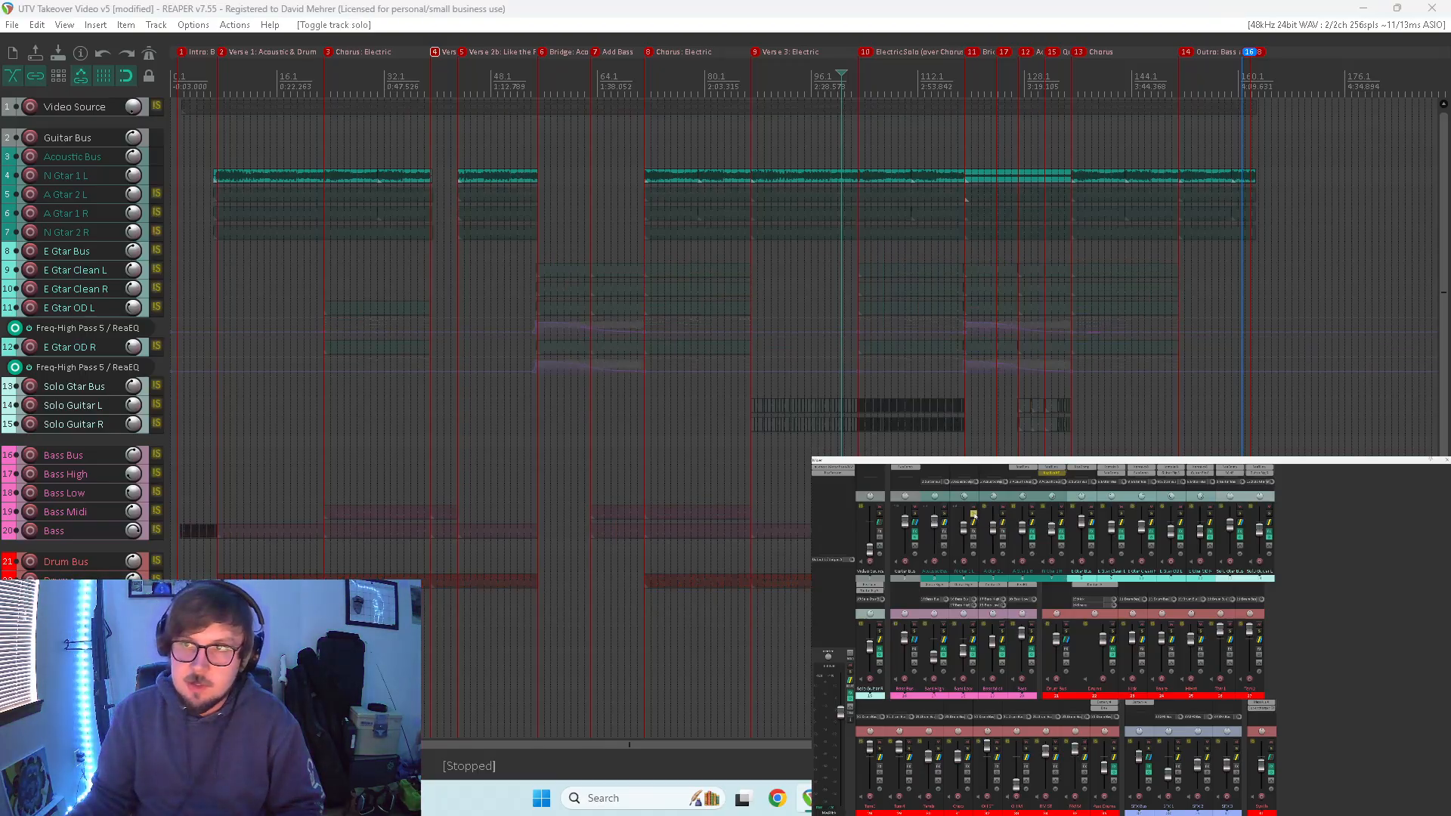
pyautogui.click(960, 467)
pyautogui.click(1286, 542)
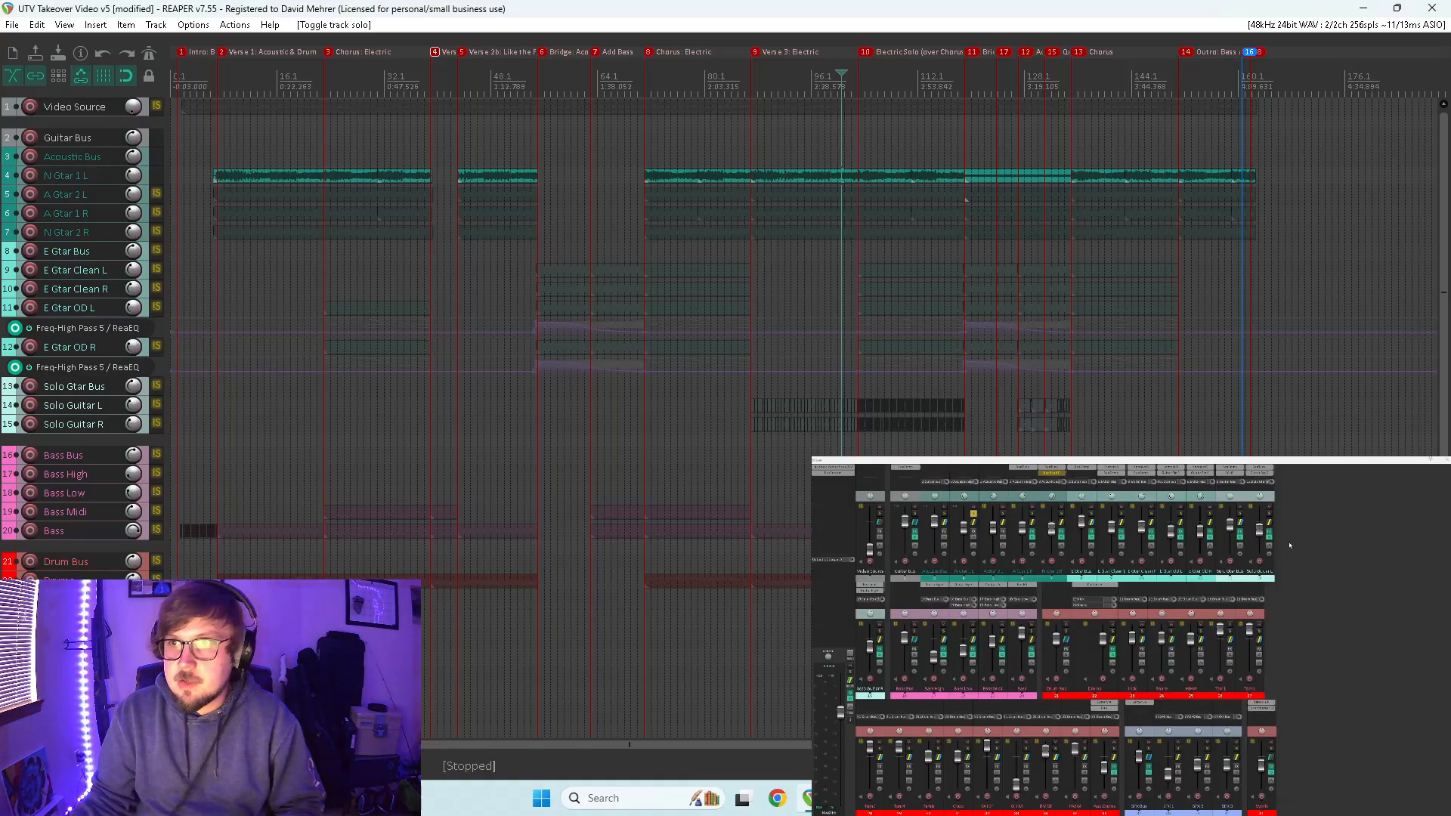
pyautogui.keyDown('alt'); pyautogui.click(1023, 468); pyautogui.keyUp('alt')
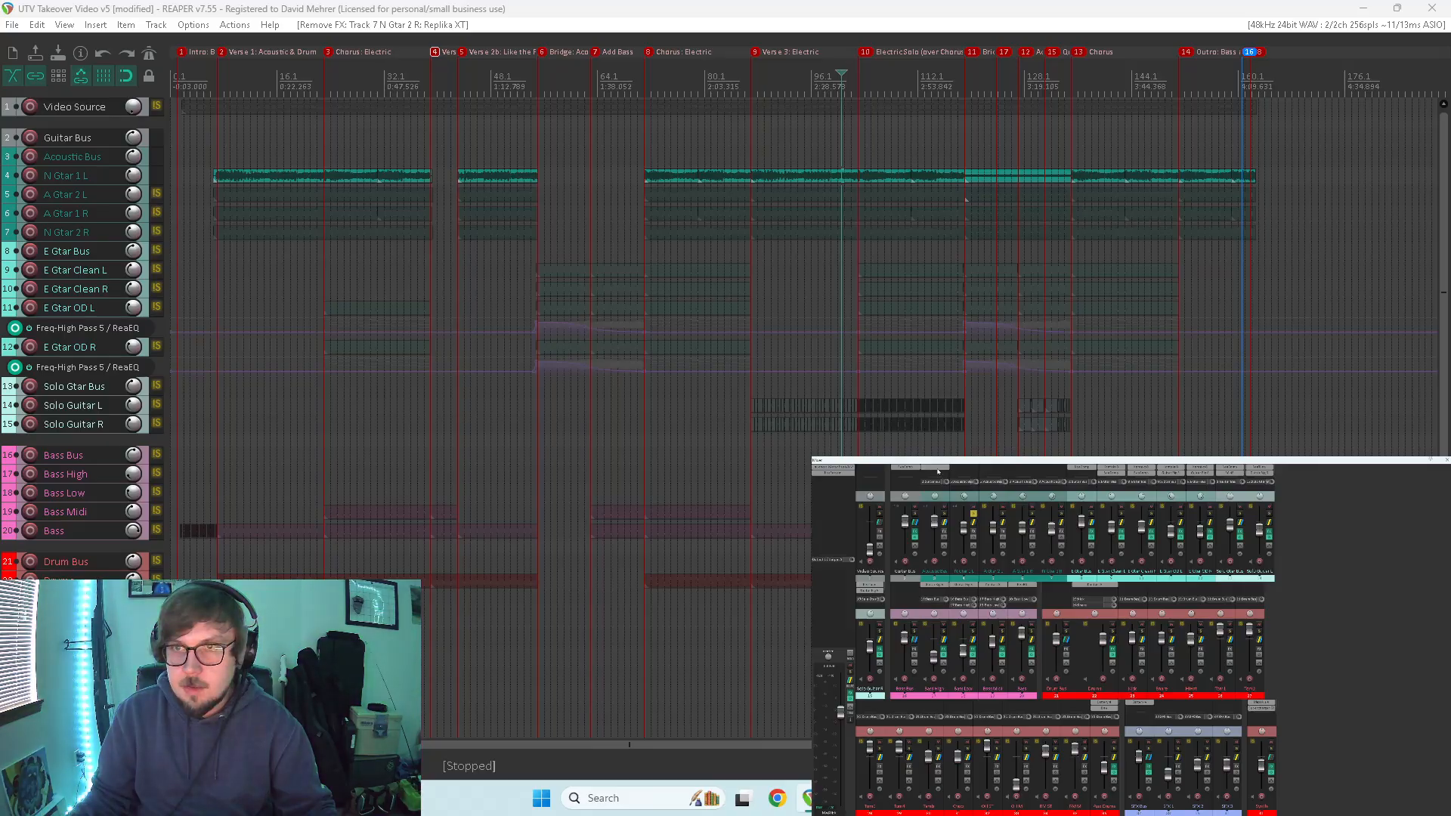
pyautogui.click(938, 472)
pyautogui.press('Escape')
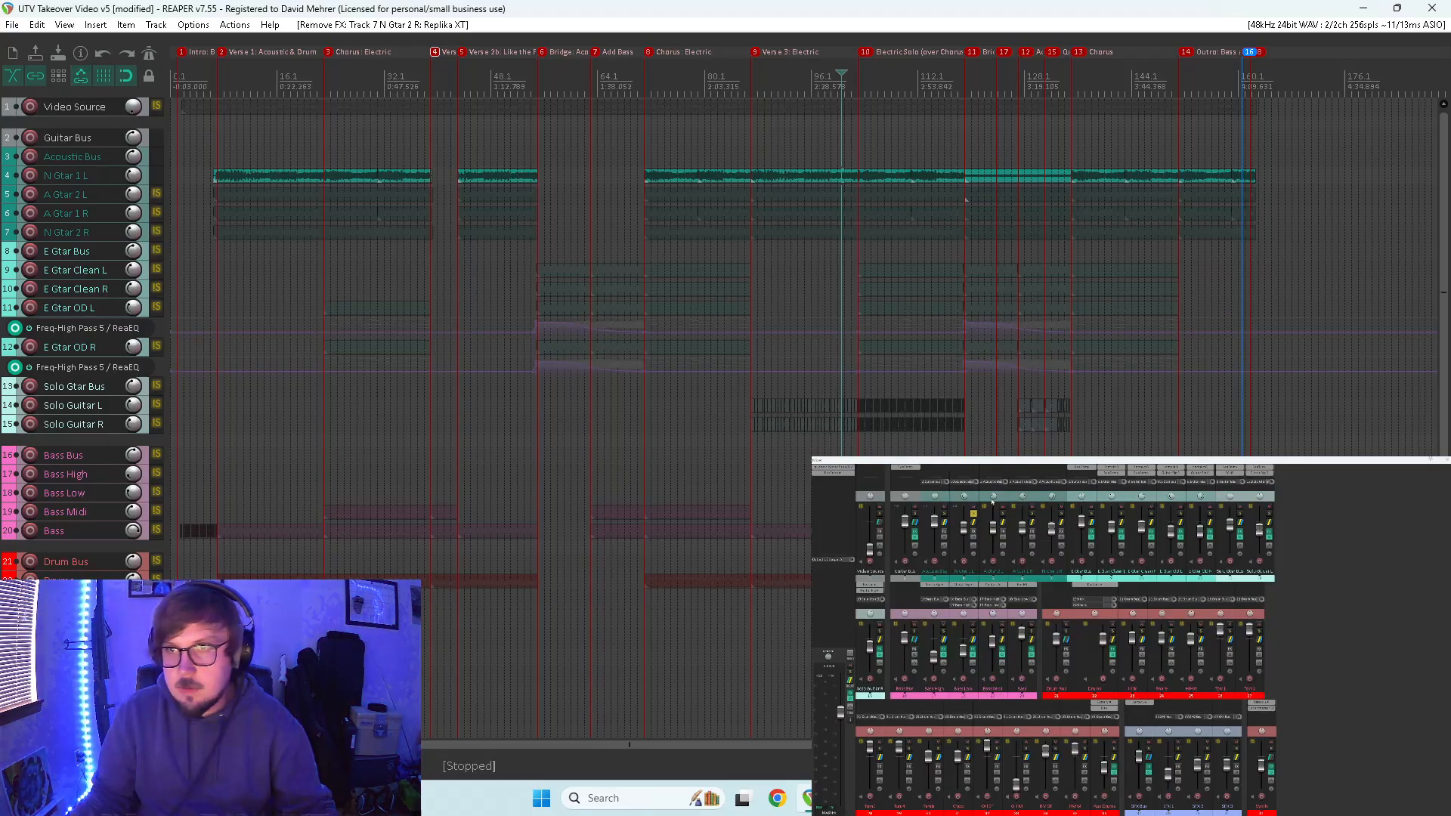
# - Add ReaEQ to N Gtar 1 L, enlarge it during playback, and set its high-pass band to 64.1 Hz with a narrower bandwidth
pyautogui.click(964, 468)
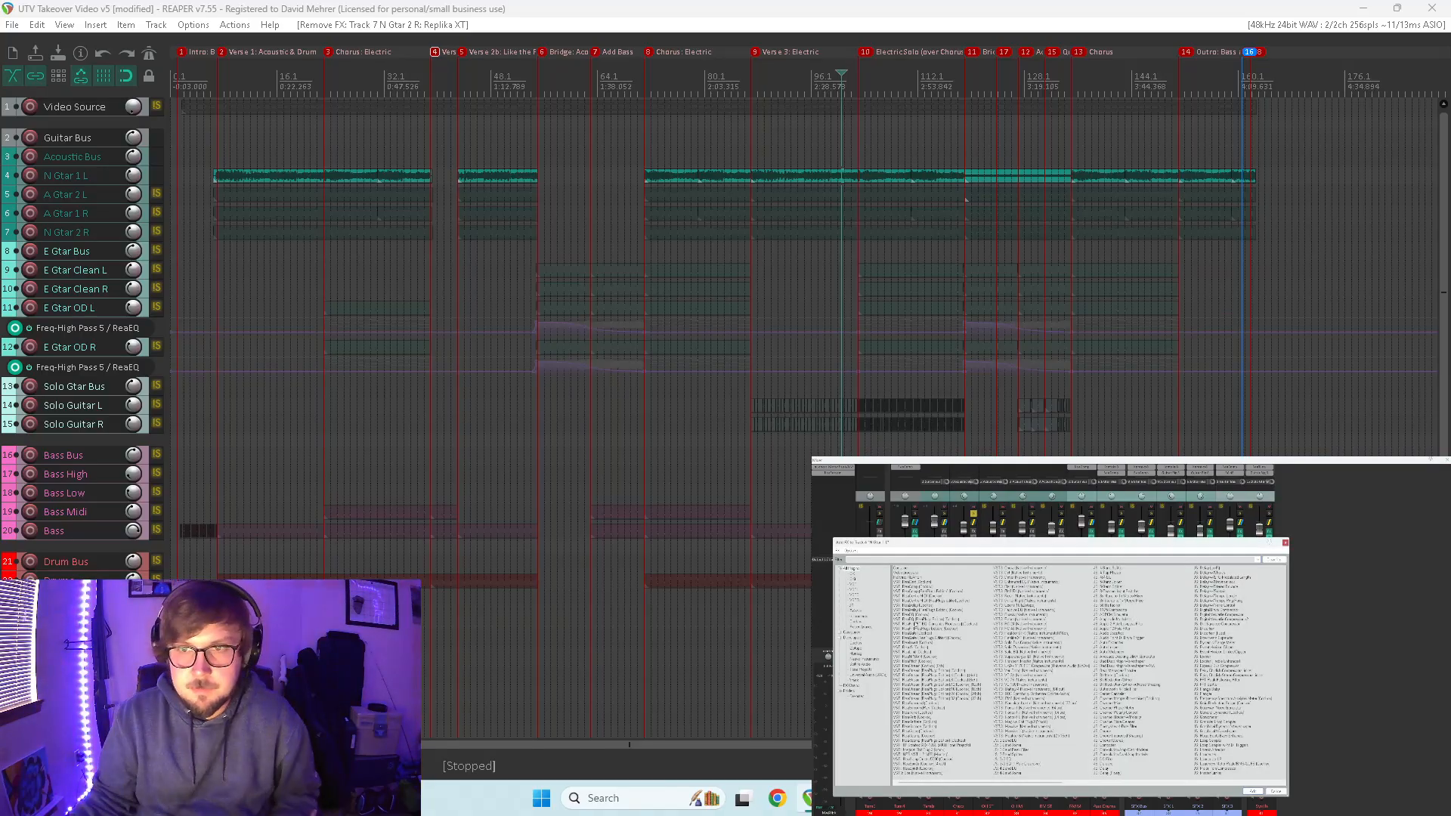
pyautogui.doubleClick(912, 615)
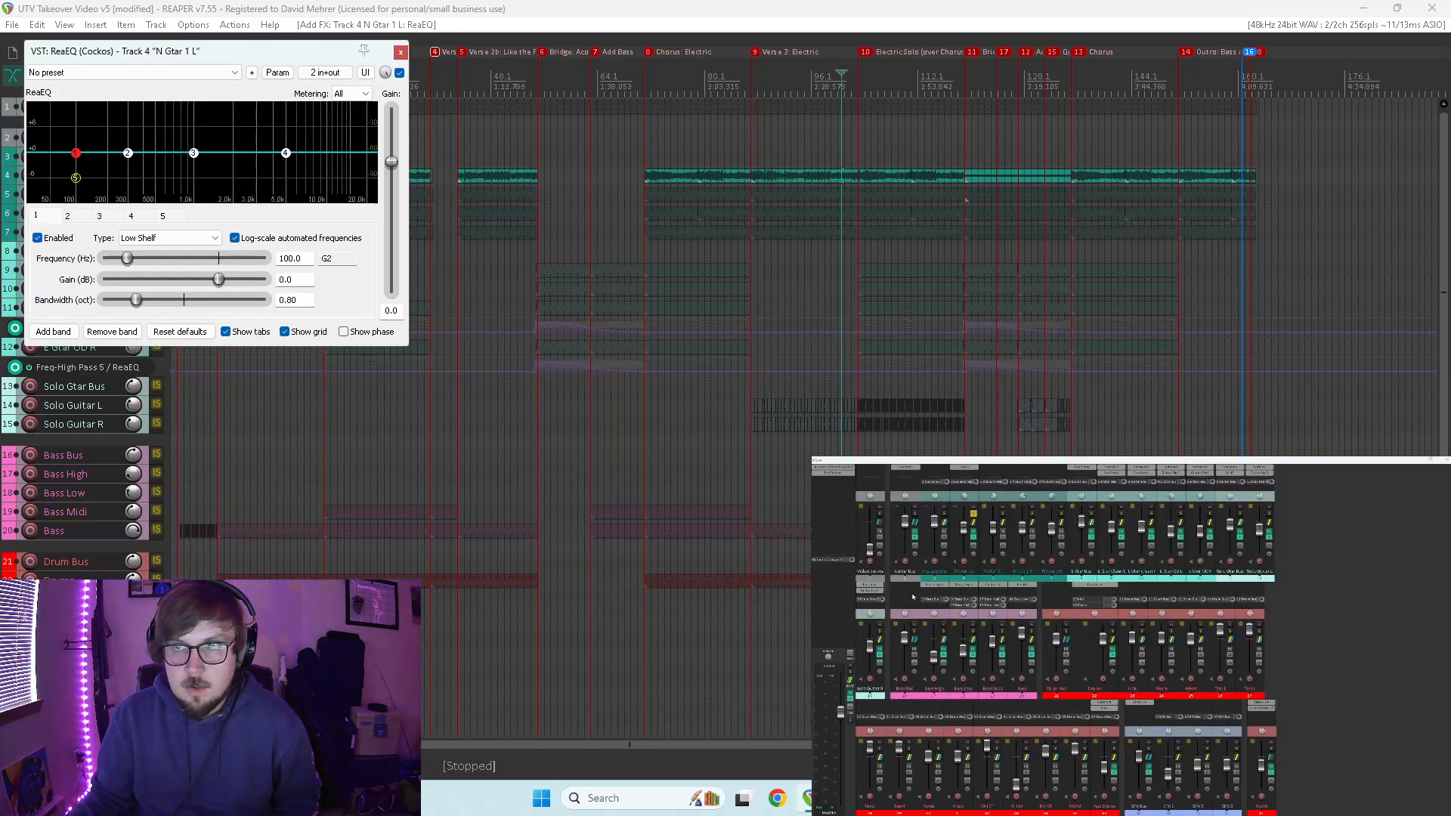
pyautogui.press('space')
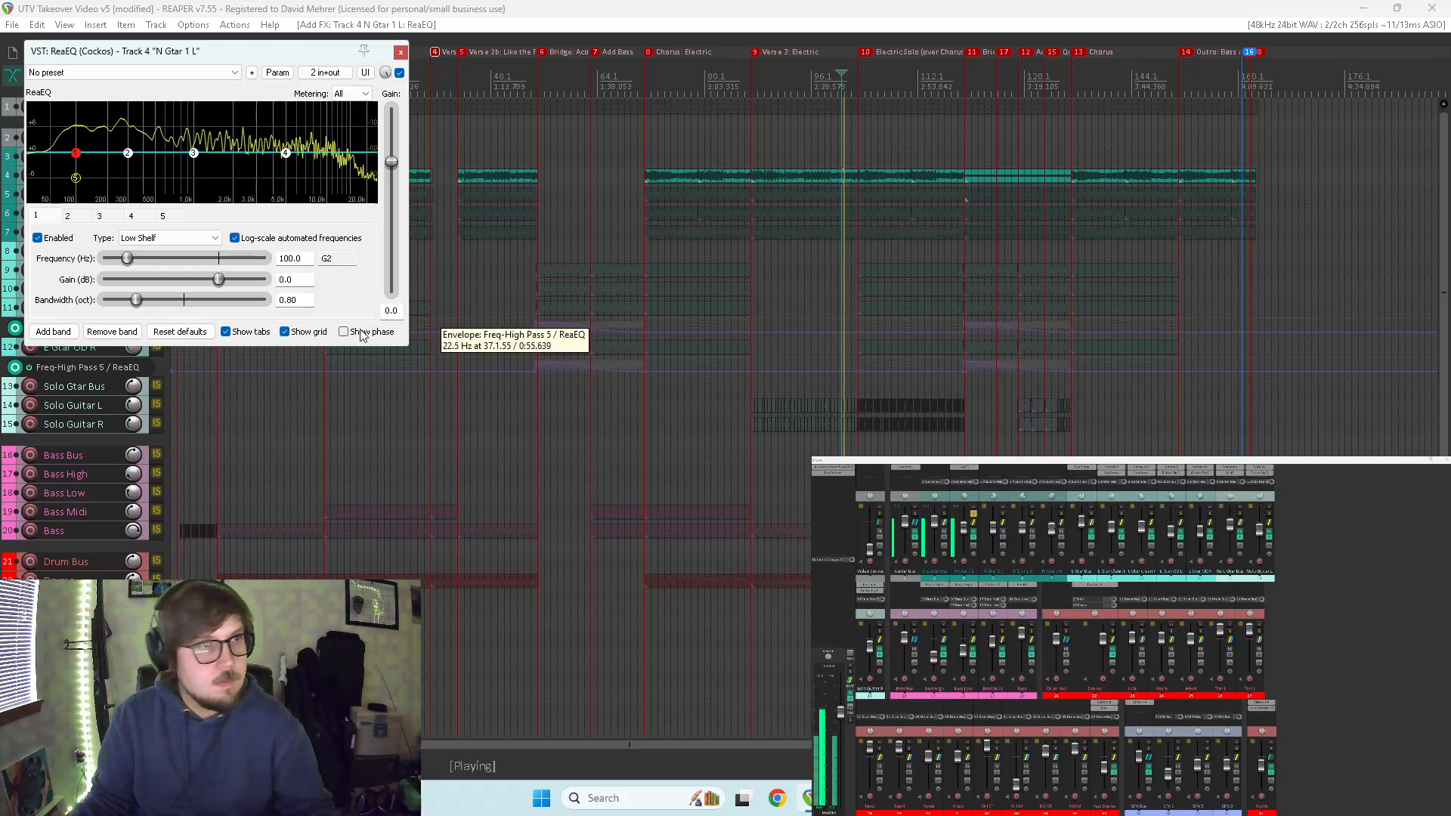
pyautogui.moveTo(409, 345); pyautogui.dragTo(686, 504)
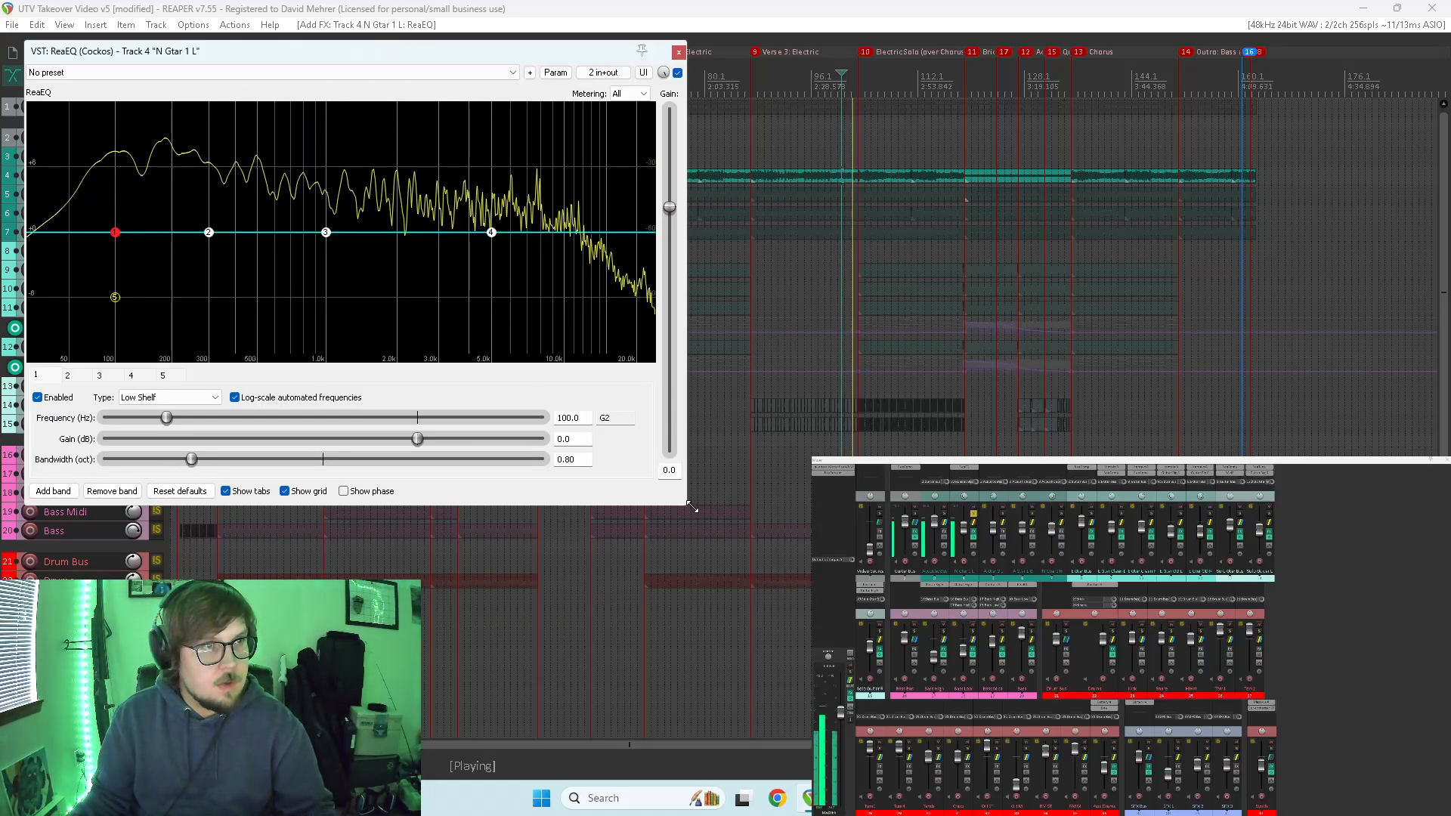
pyautogui.moveTo(115, 297); pyautogui.dragTo(84, 298)
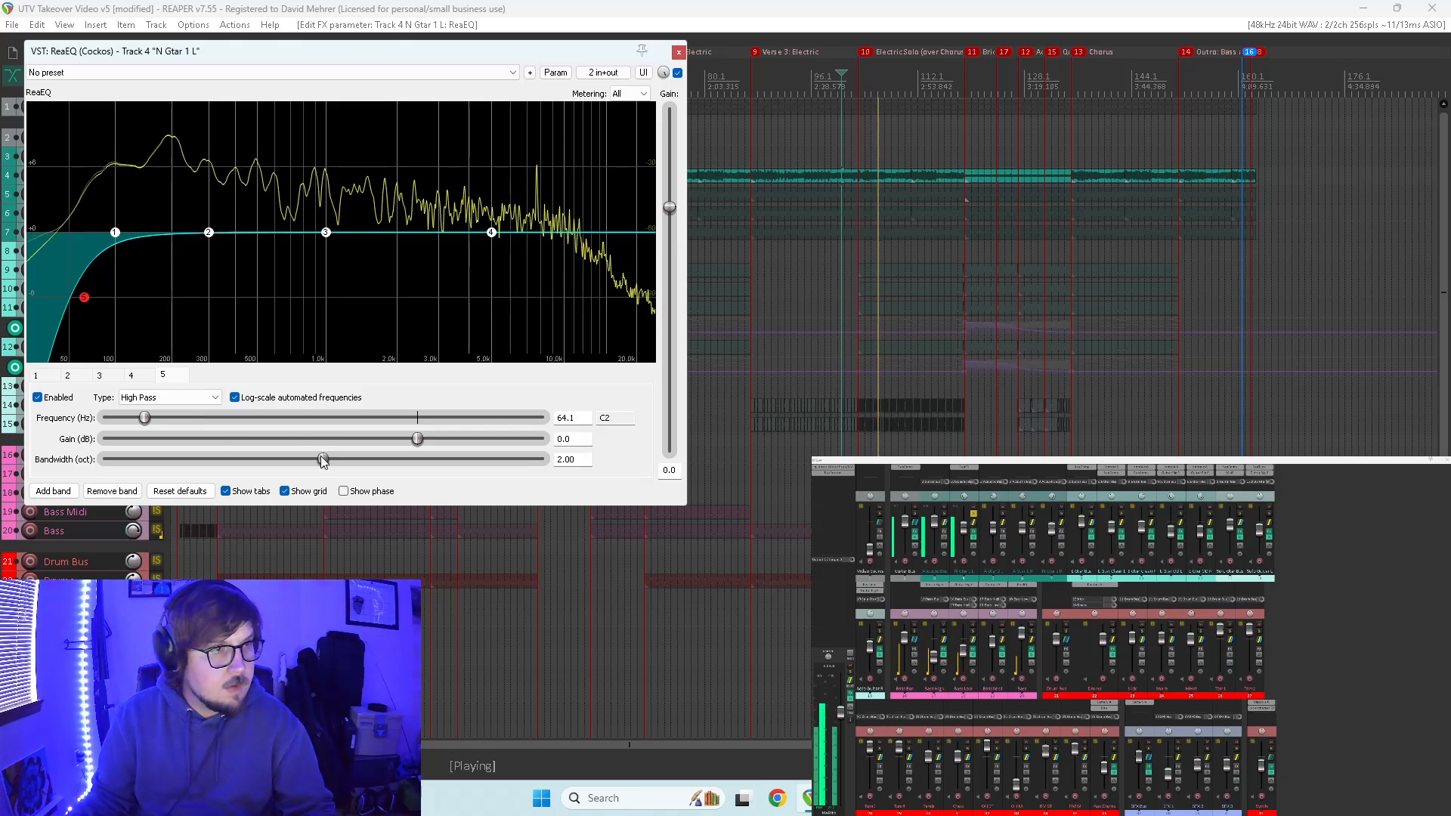
pyautogui.moveTo(323, 458); pyautogui.dragTo(306, 460)
# - Change EQ band 4 to a Low Pass at 21541.3 Hz with a 1.23-octave bandwidth
pyautogui.click(492, 232)
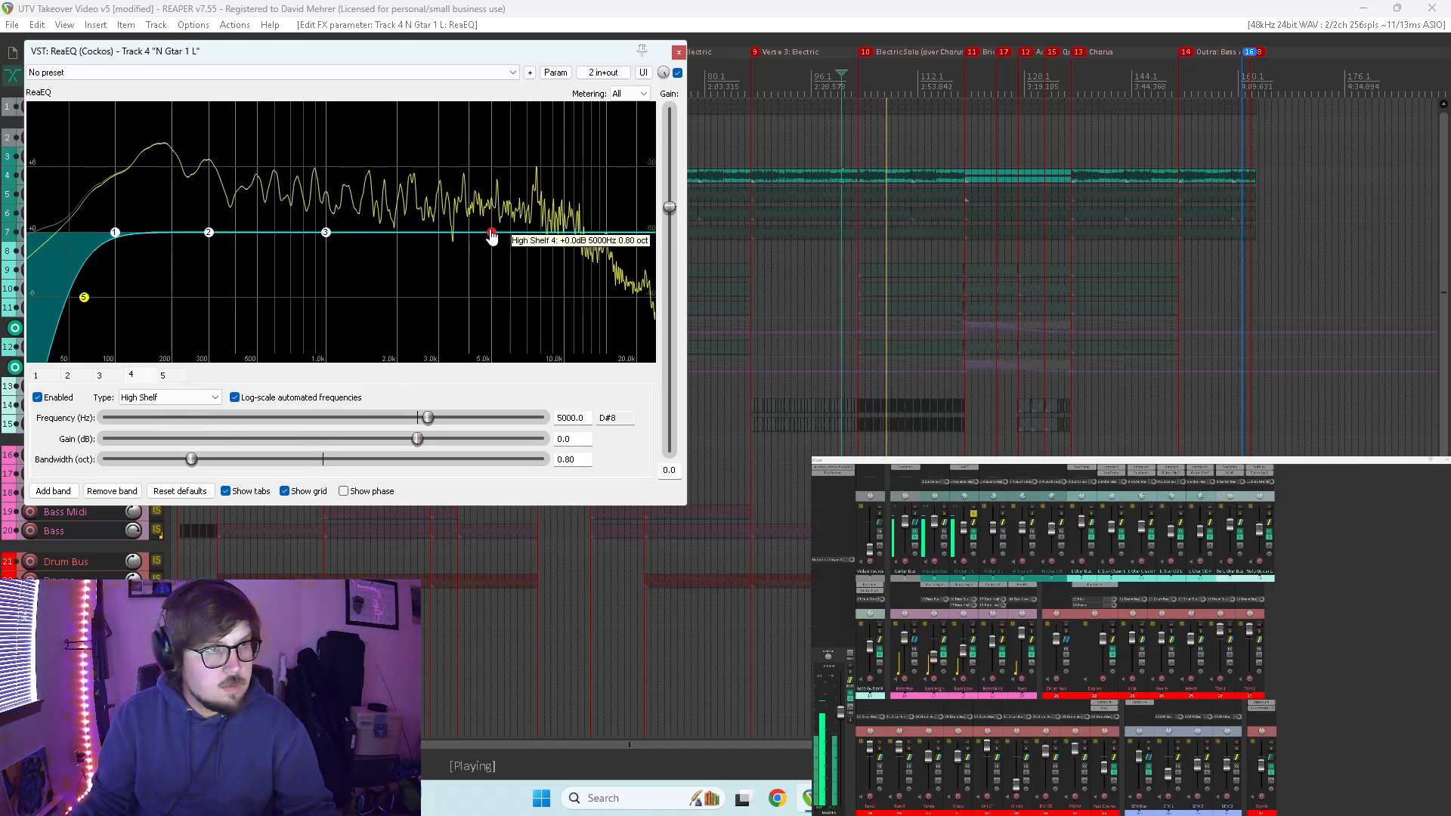
pyautogui.click(186, 399)
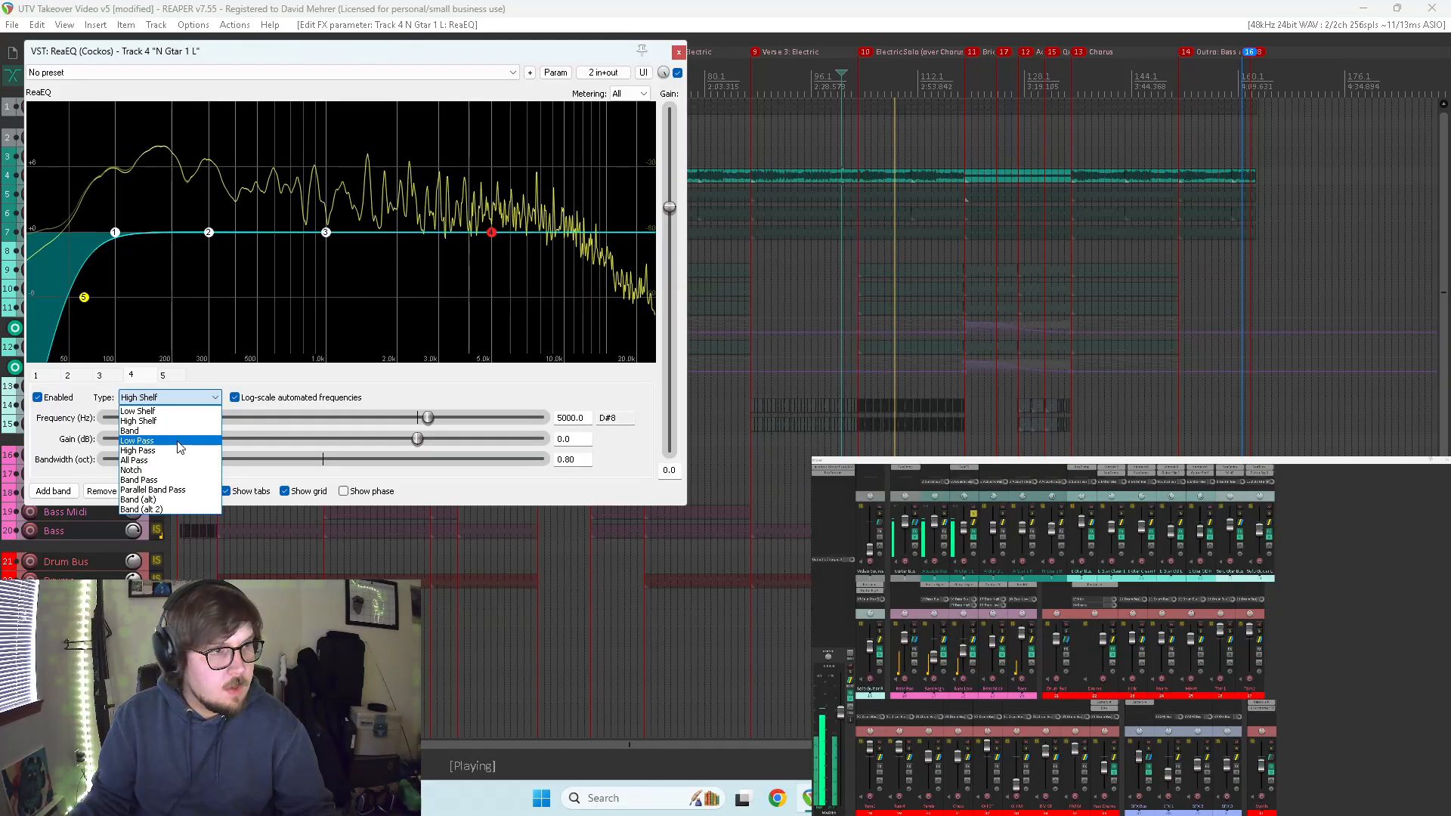
pyautogui.click(179, 447)
pyautogui.moveTo(191, 460); pyautogui.dragTo(287, 459)
pyautogui.moveTo(428, 418); pyautogui.dragTo(535, 408)
pyautogui.moveTo(287, 459); pyautogui.dragTo(240, 463)
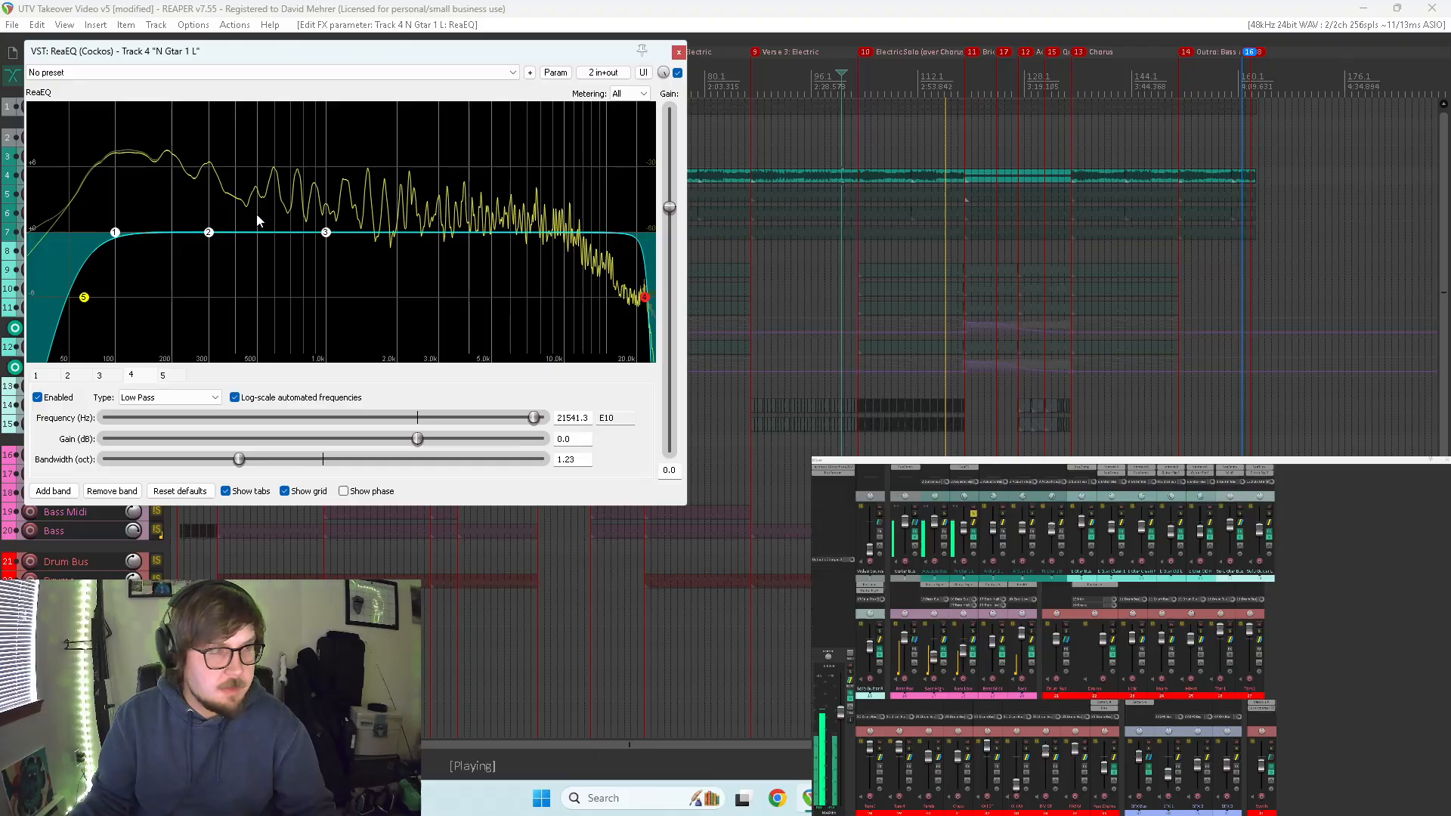
# - Sweep EQ band 2 with a narrow boost, set it to -0.9 dB at 488.2 Hz with 0.21-octave bandwidth, and save the project
pyautogui.moveTo(210, 236)
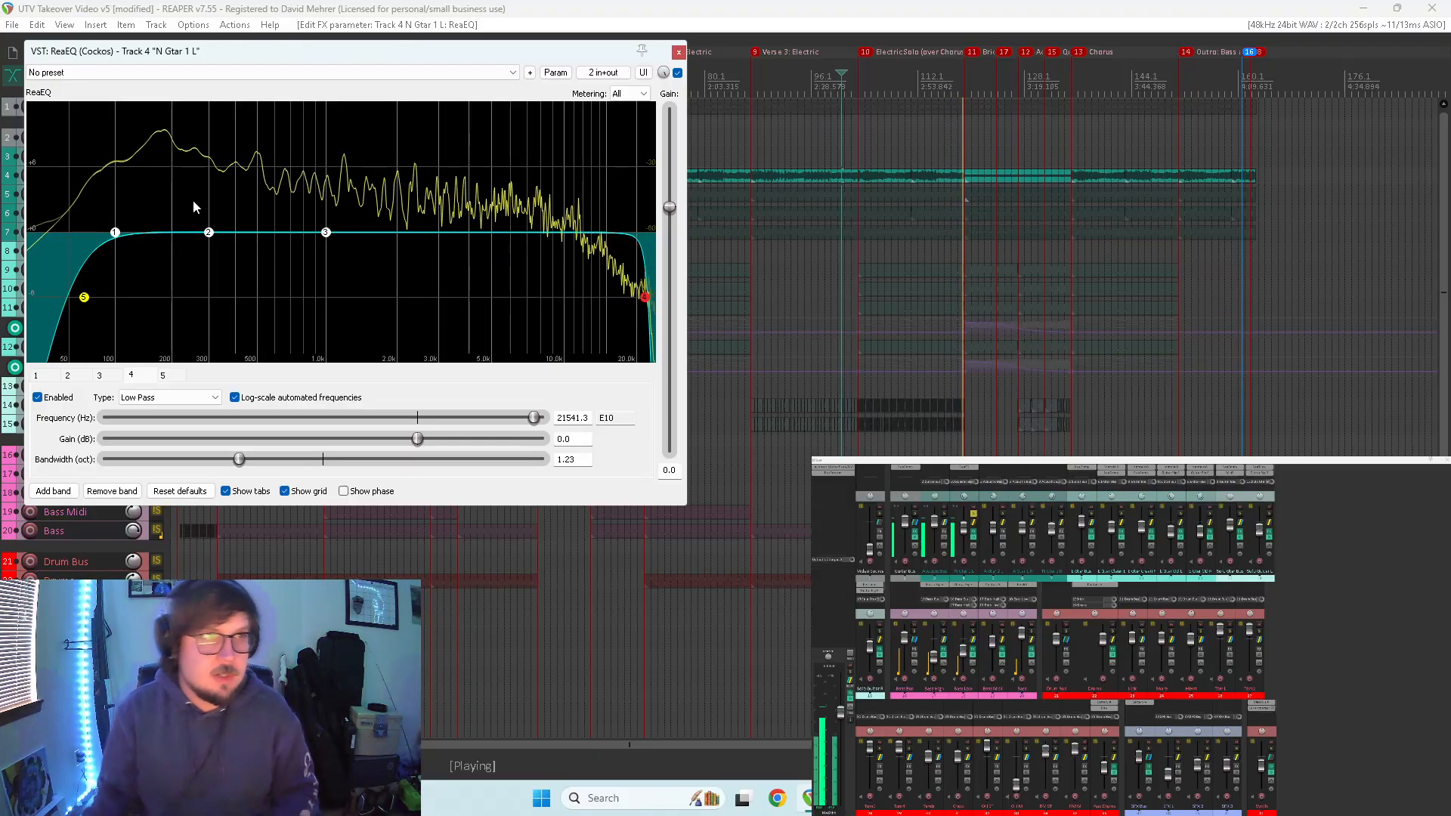
pyautogui.click(209, 233)
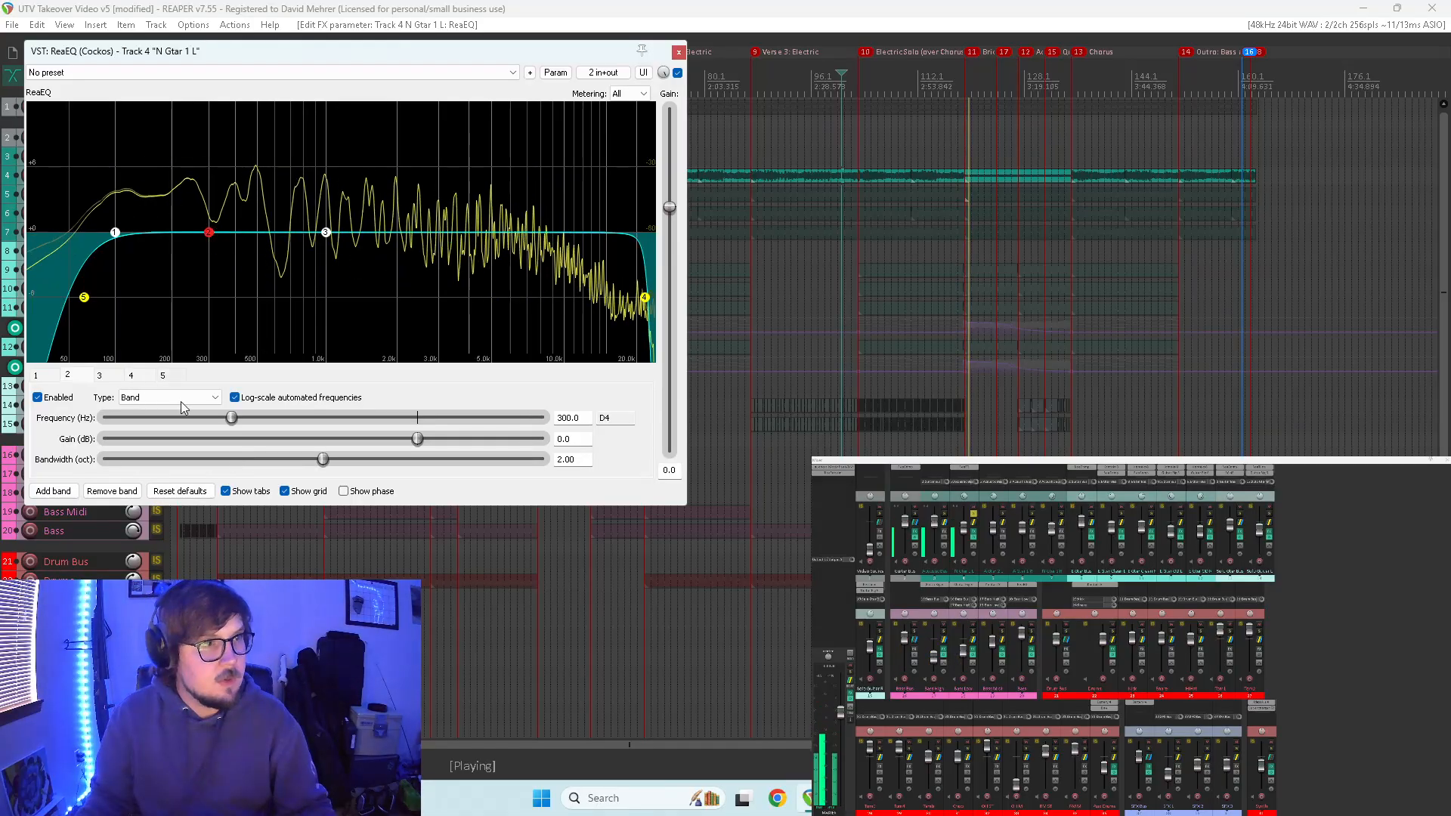
pyautogui.click(126, 459)
pyautogui.moveTo(420, 442); pyautogui.dragTo(542, 439)
pyautogui.moveTo(231, 418); pyautogui.dragTo(268, 396)
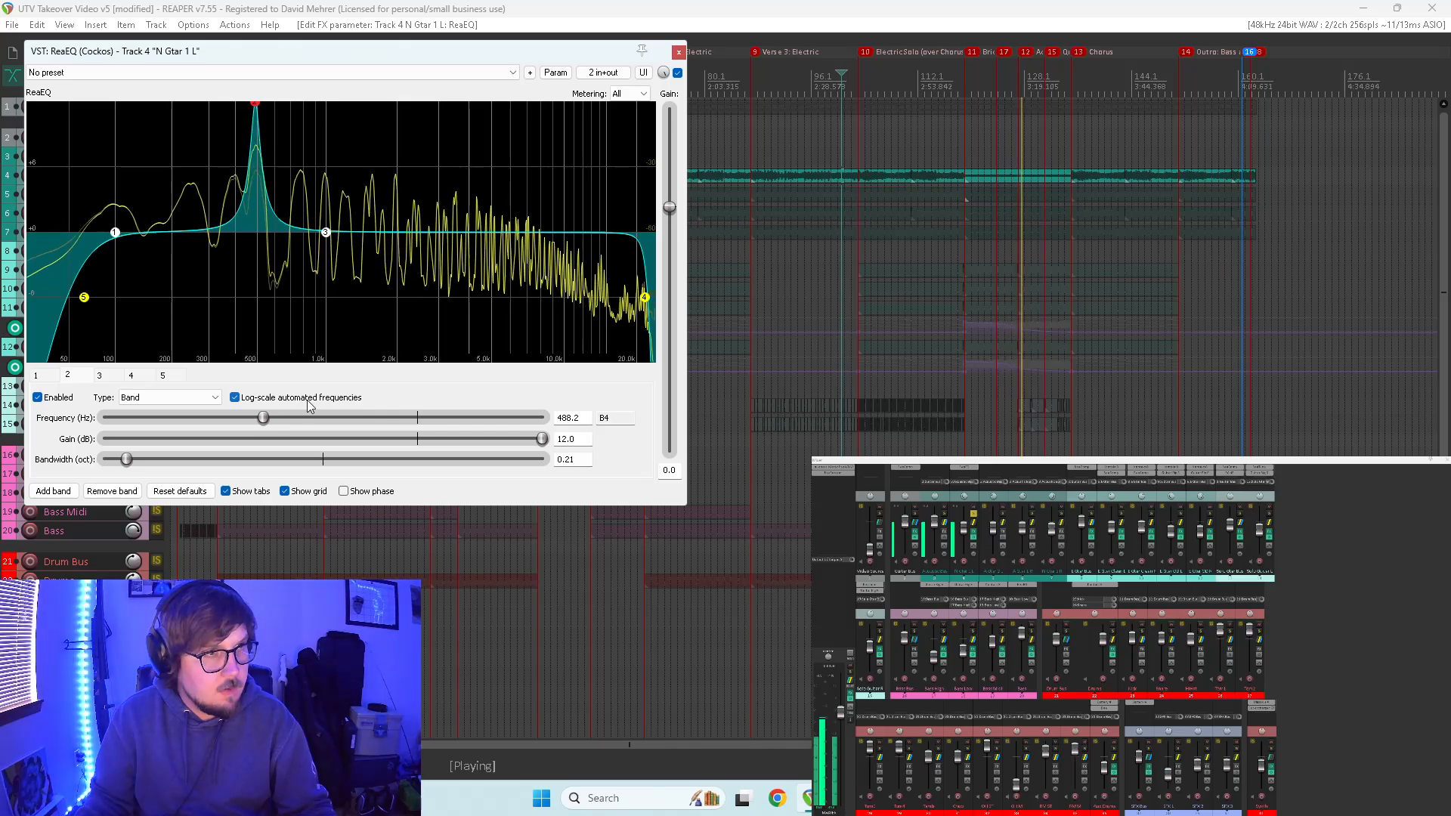
pyautogui.moveTo(550, 441); pyautogui.dragTo(409, 440)
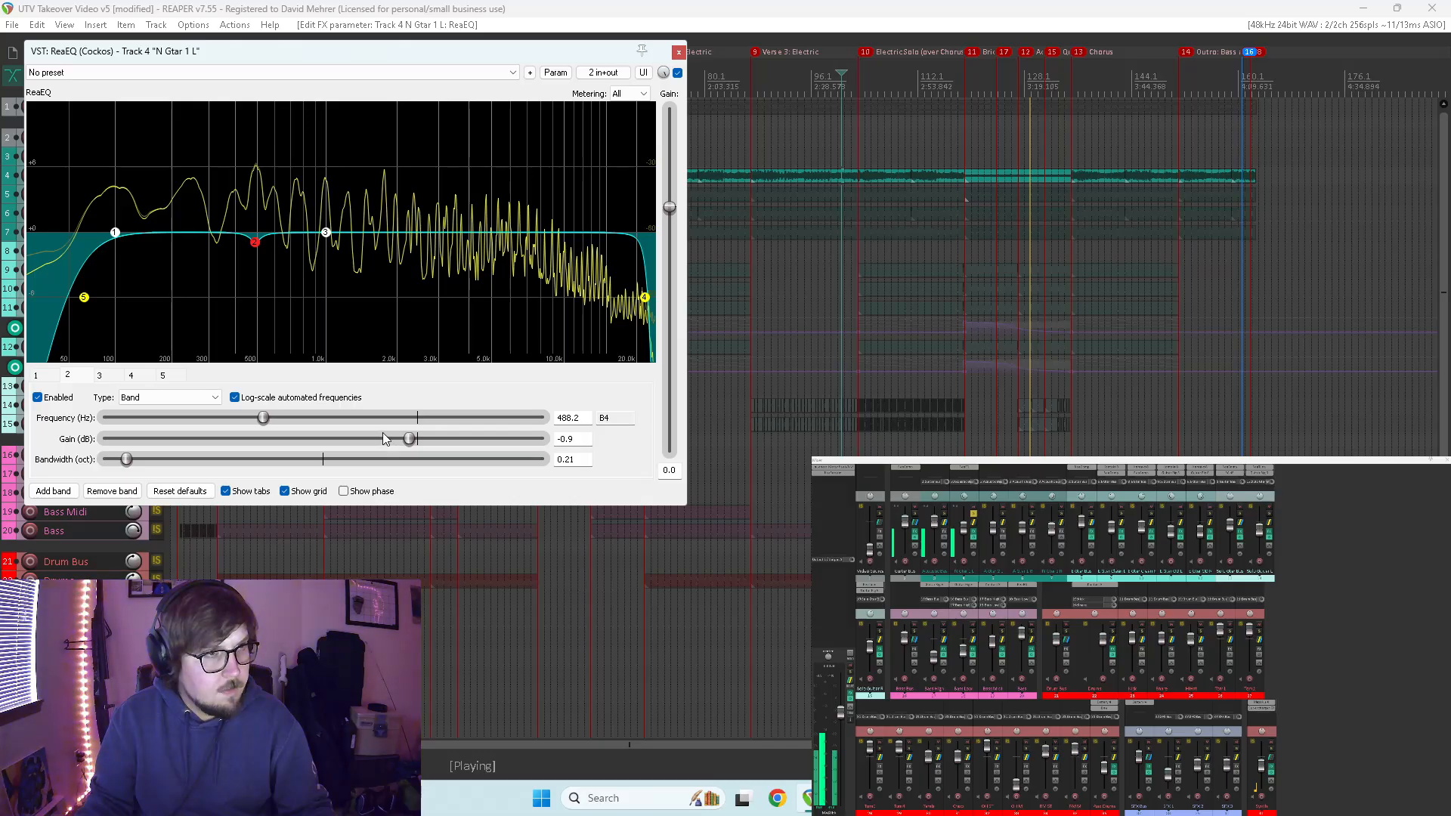
pyautogui.moveTo(284, 54); pyautogui.dragTo(463, 109)
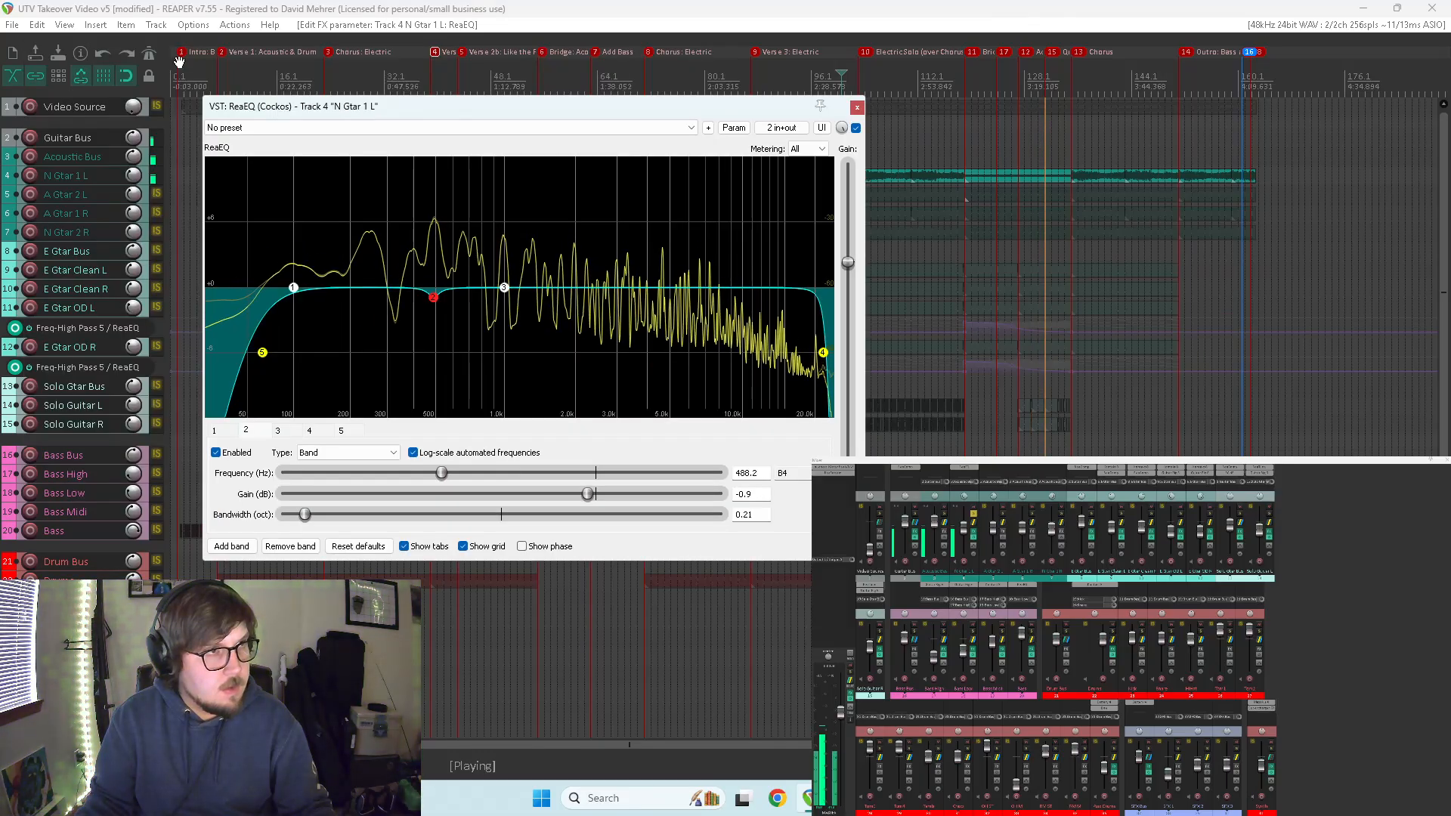
pyautogui.click(61, 52)
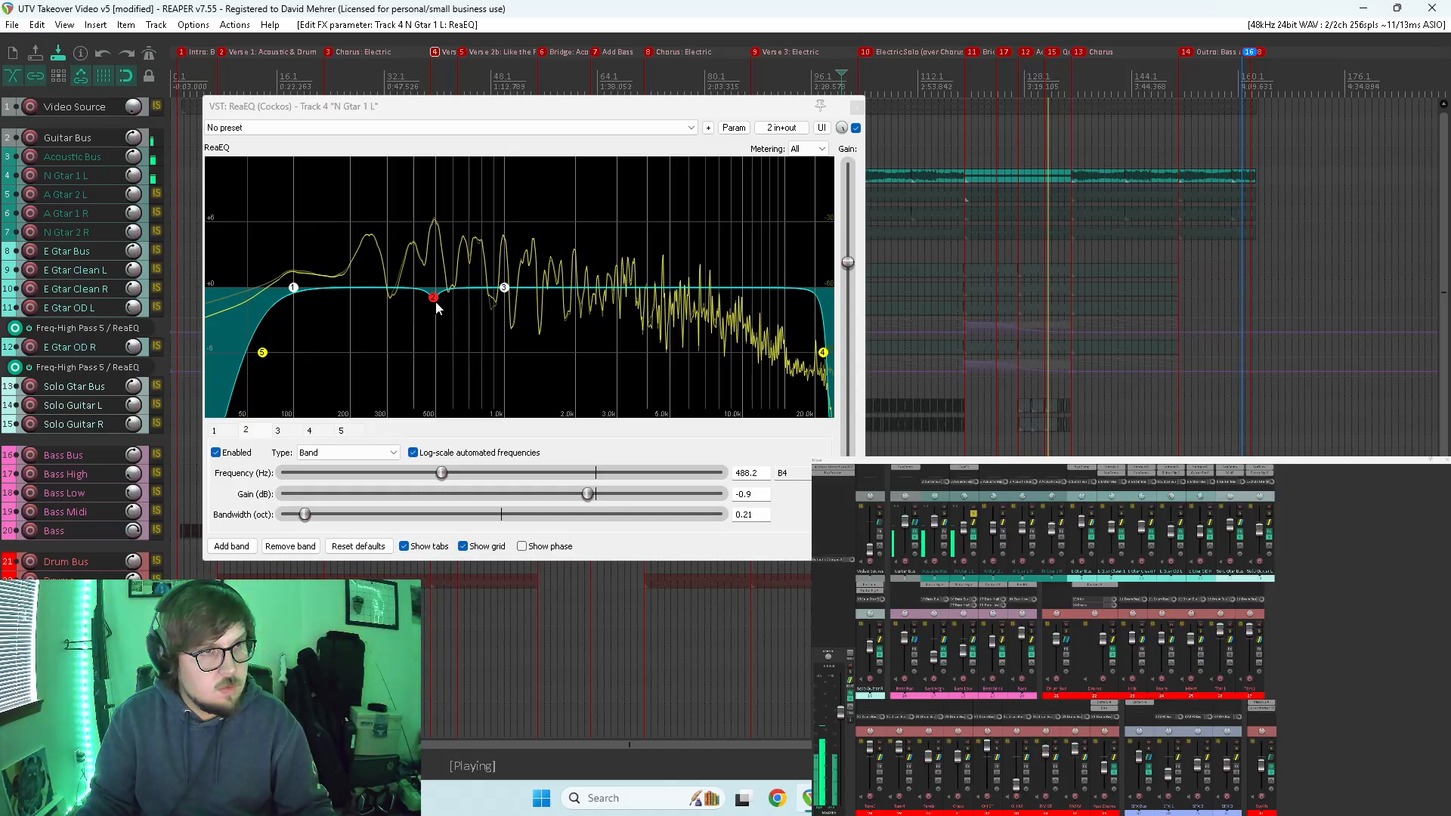
# - Sweep EQ band 3 with a narrow 12 dB boost, and turn it into a slight cut at 1541.7 Hz
pyautogui.click(504, 287)
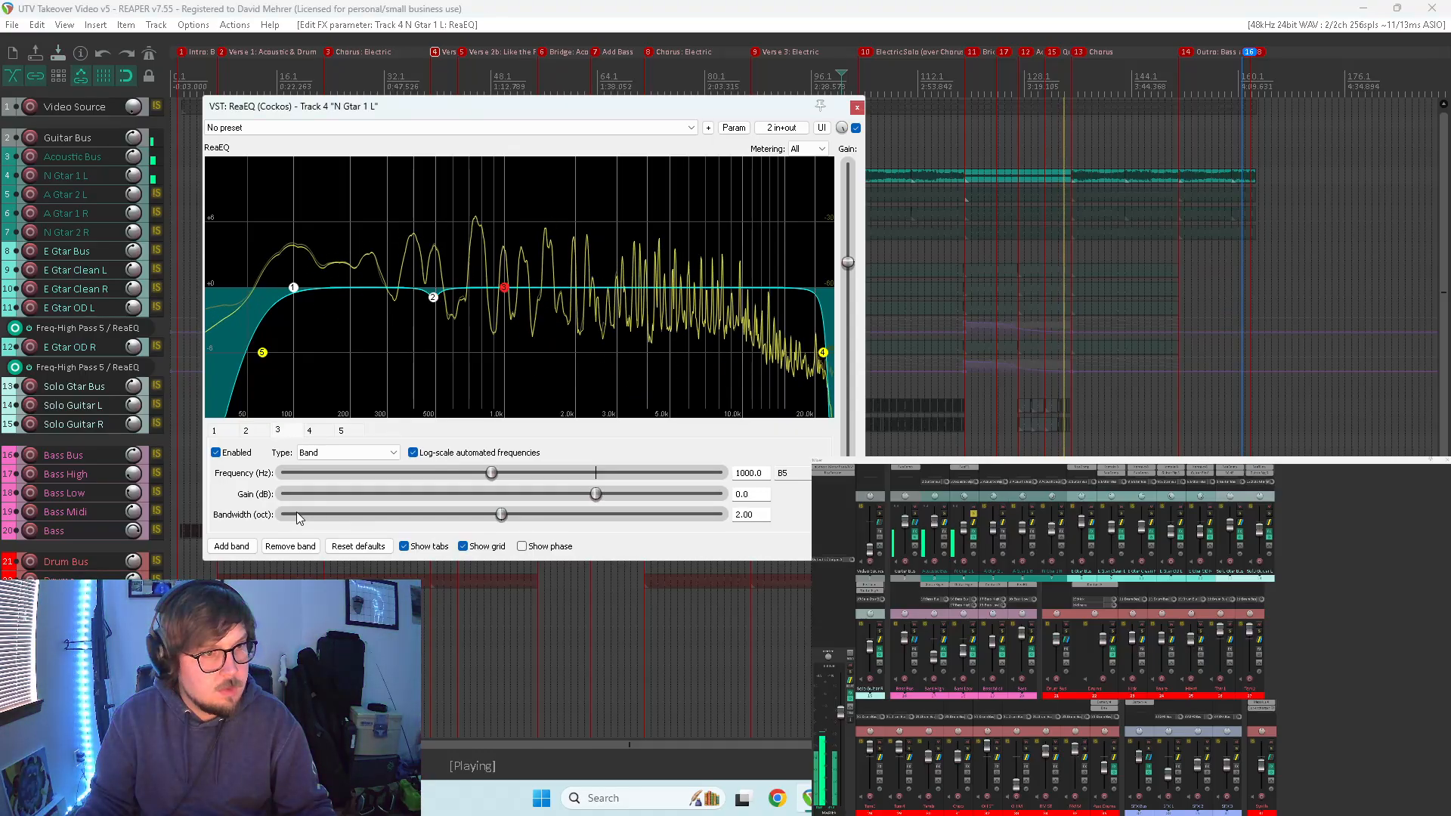
pyautogui.moveTo(596, 494); pyautogui.dragTo(720, 493)
pyautogui.moveTo(491, 473); pyautogui.dragTo(539, 452)
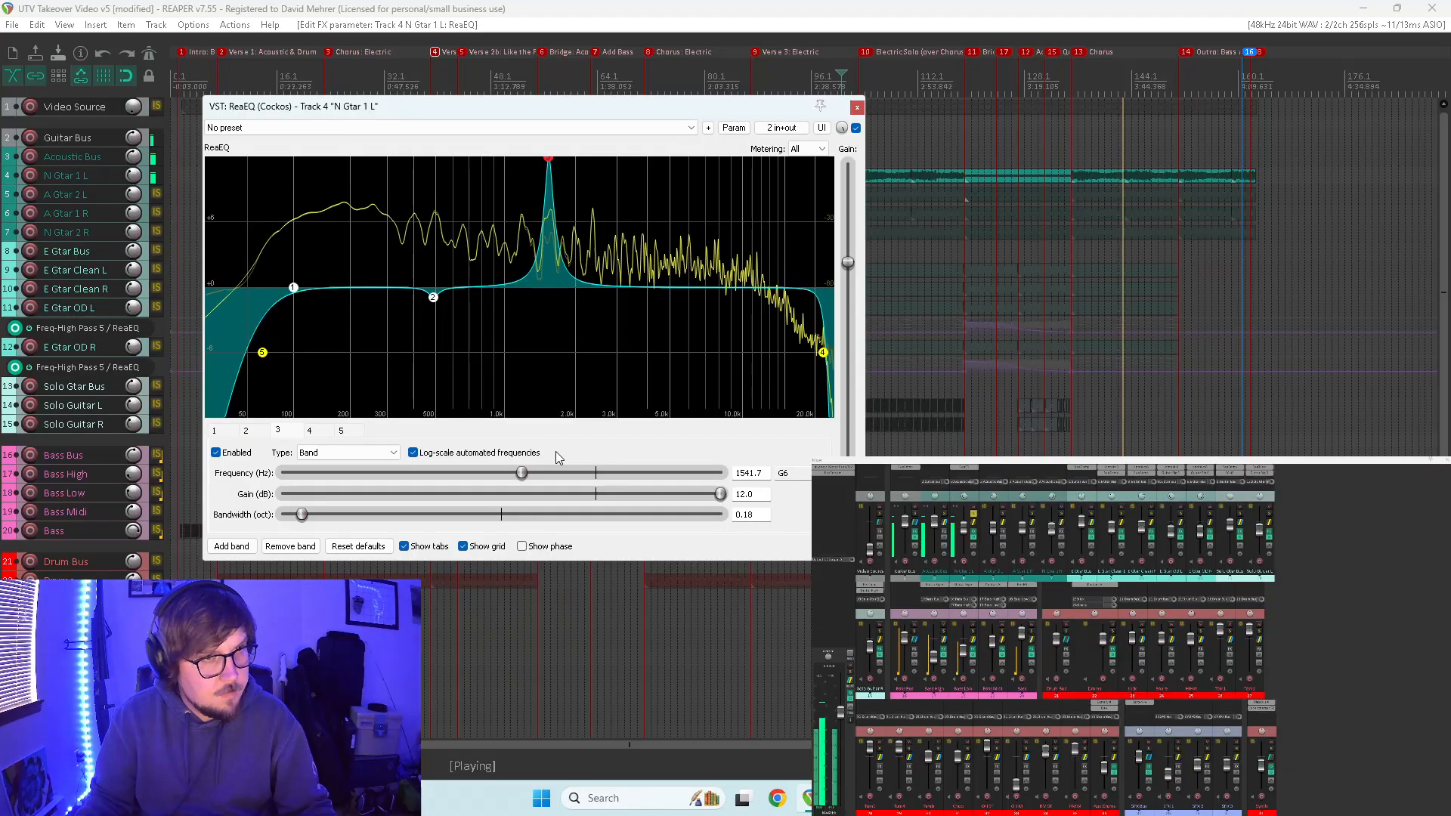
pyautogui.click(633, 494)
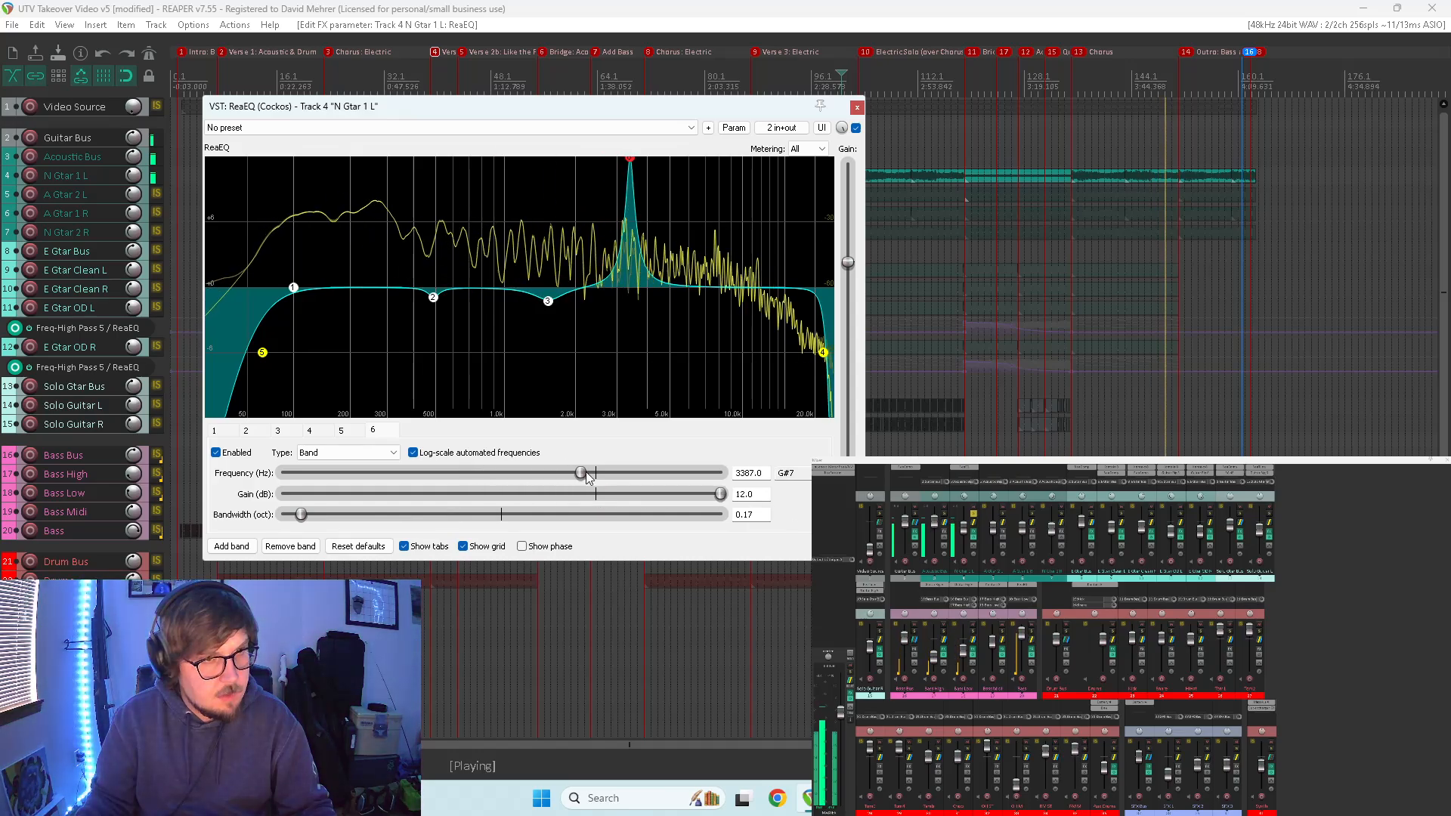
# - Sweep for further resonances, adding narrow cuts as band 6 at 7891.5 Hz and band 7 at 916.0 Hz, -1.0 dB, 0.21 octave
pyautogui.moveTo(588, 476); pyautogui.dragTo(646, 470)
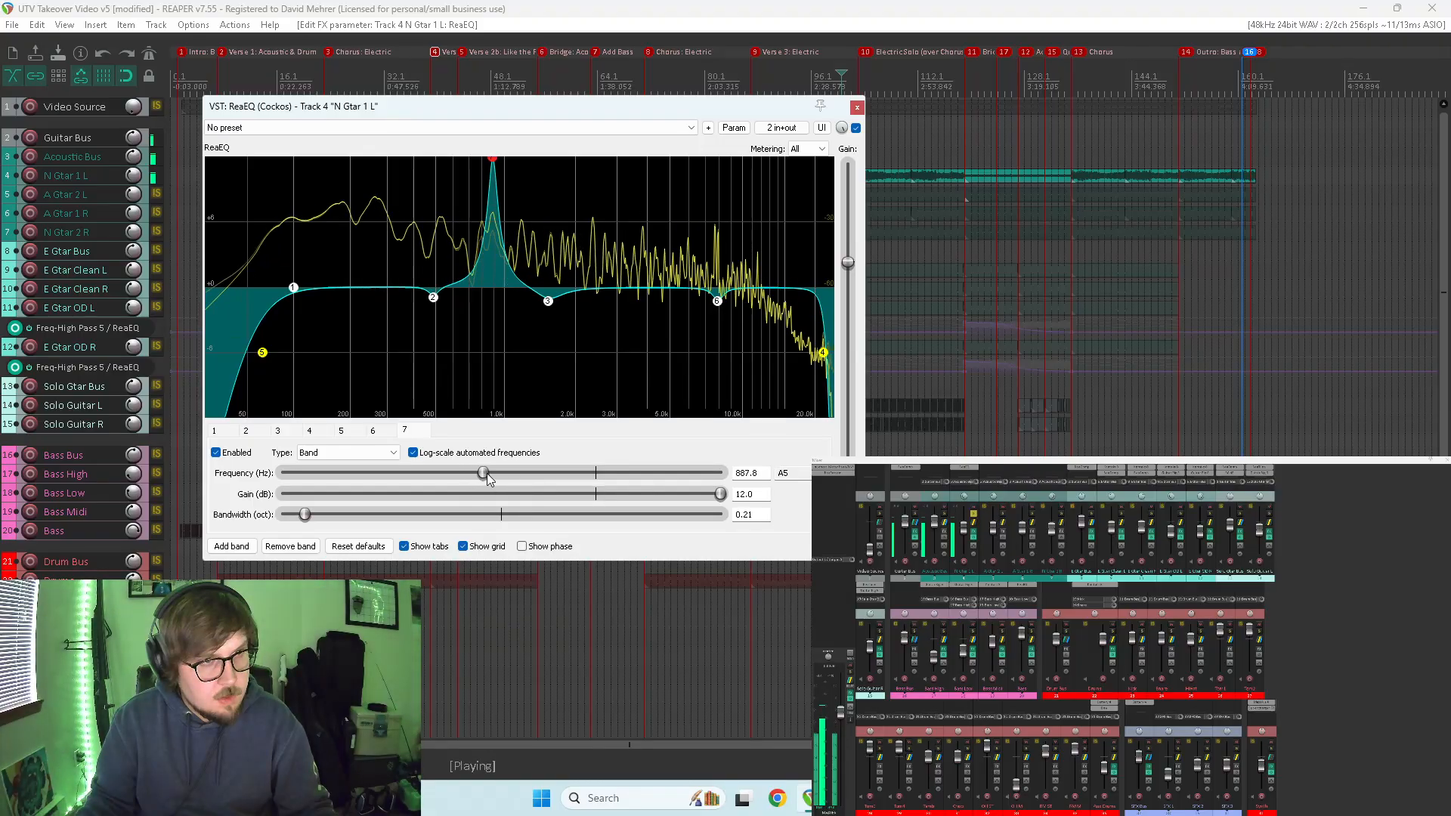
pyautogui.moveTo(531, 478); pyautogui.dragTo(491, 462)
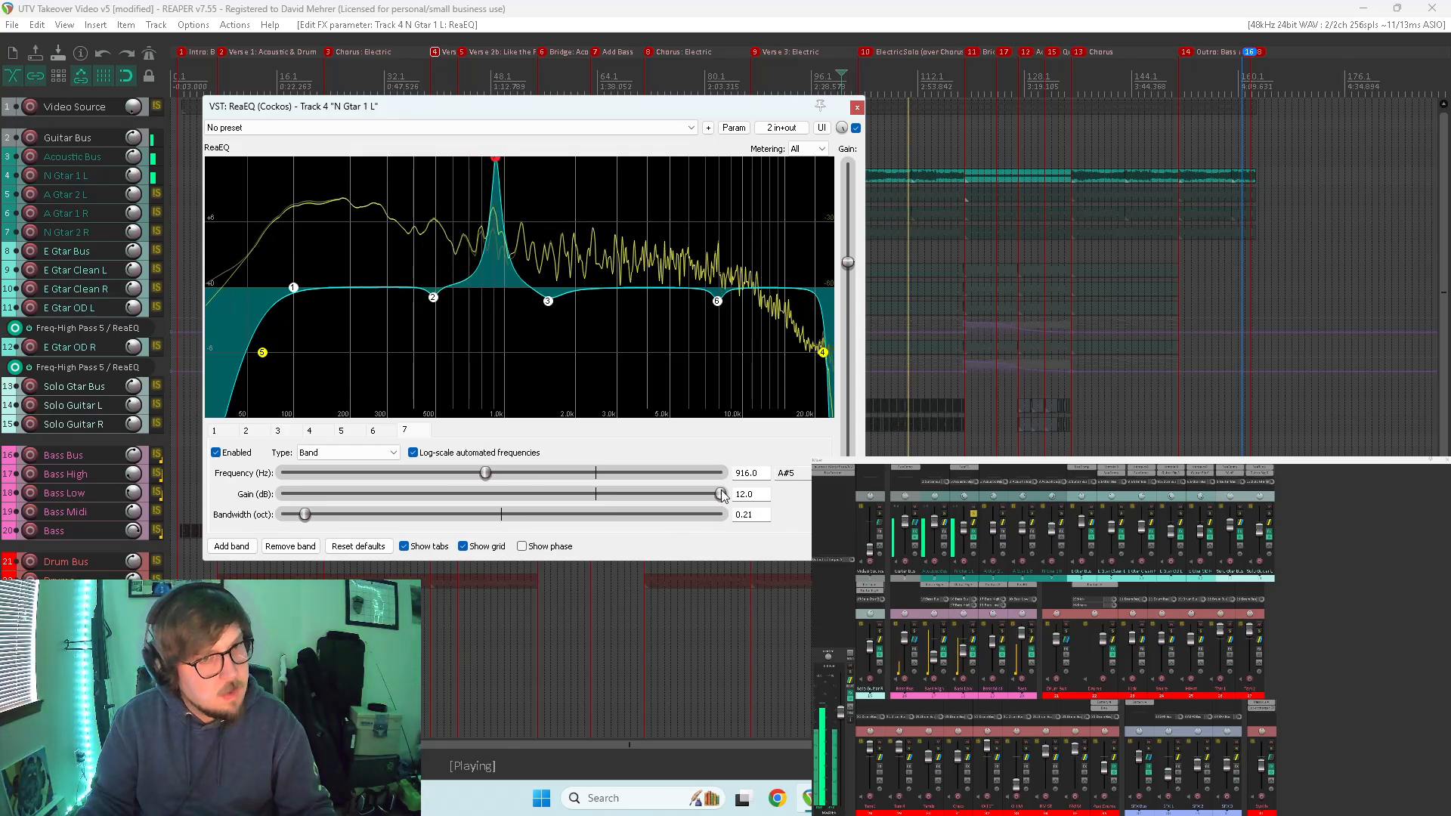
pyautogui.moveTo(720, 493); pyautogui.dragTo(589, 509)
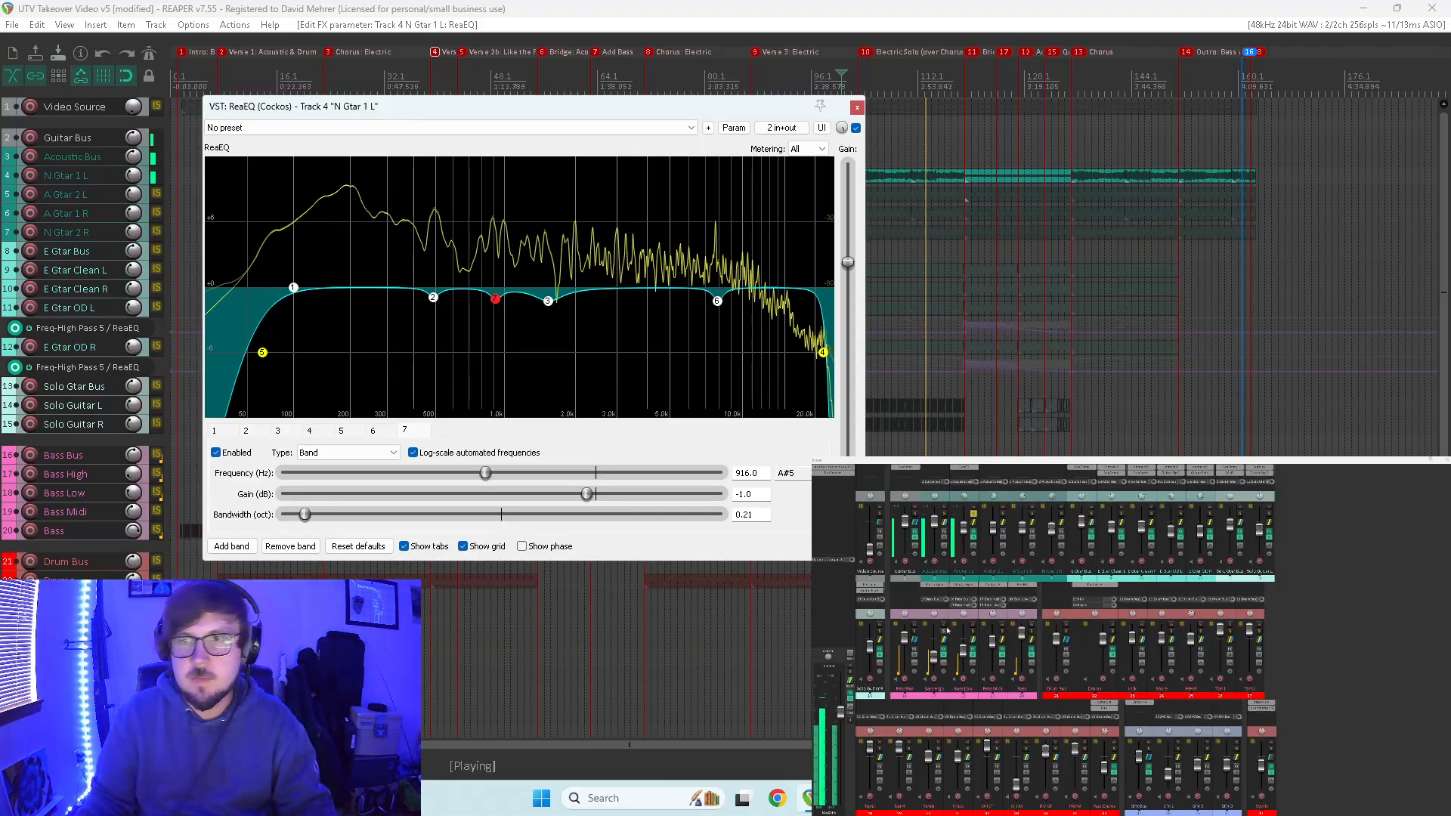
# - Compare N Gtar 1 L with ReaEQ bypassed and active during playback
pyautogui.click(856, 128)
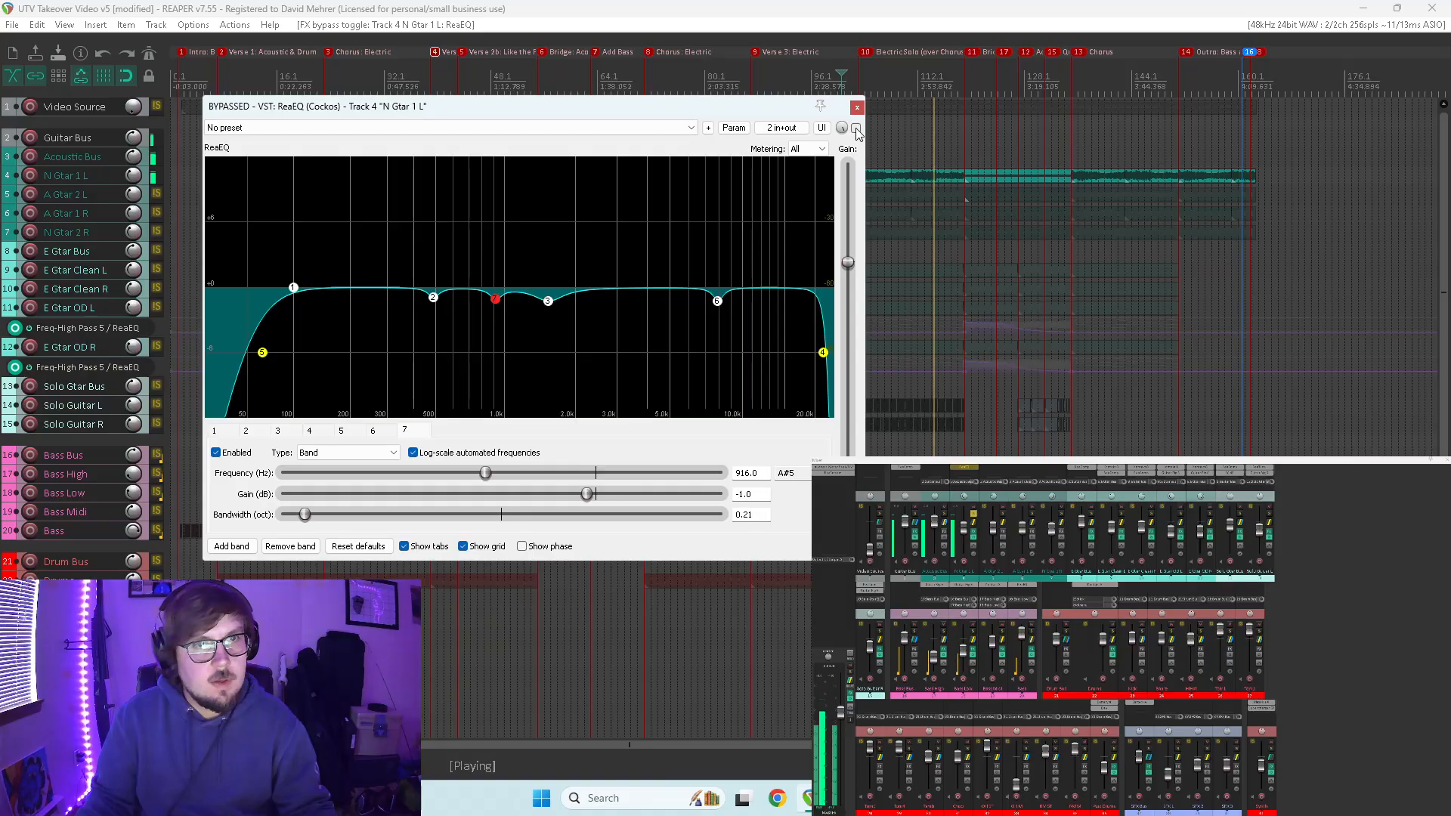
pyautogui.click(856, 128)
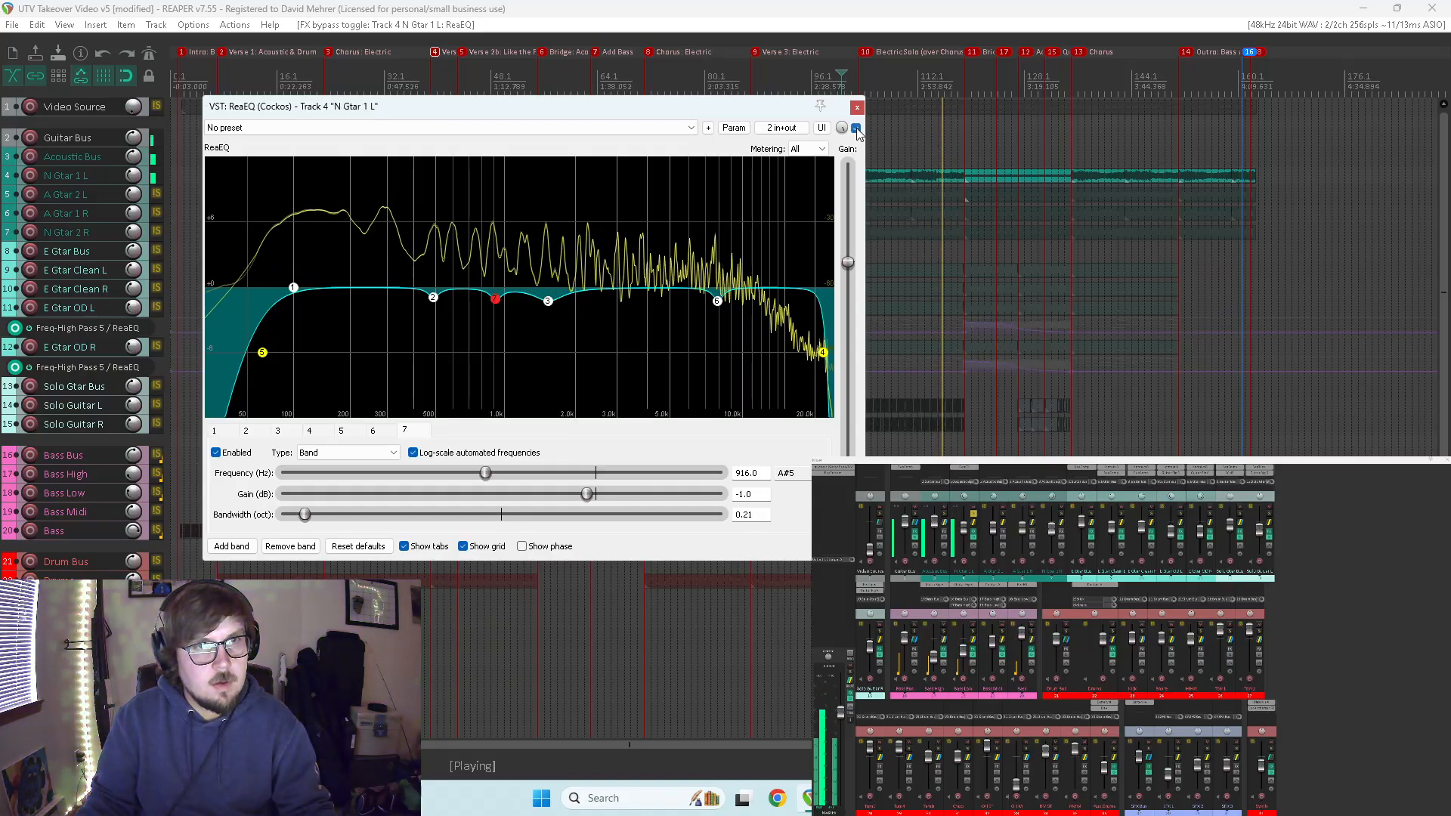
pyautogui.click(856, 128)
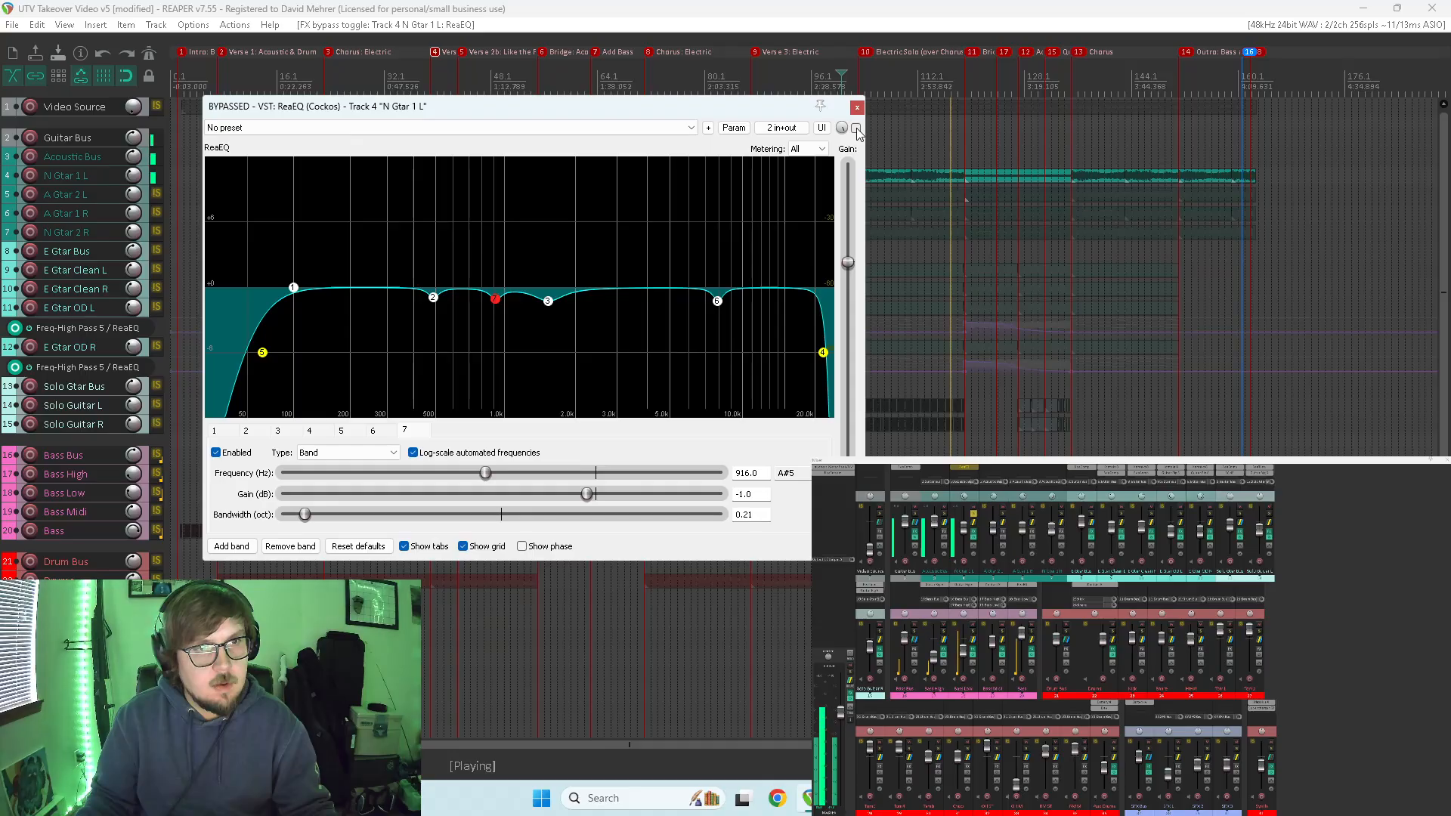
pyautogui.click(856, 128)
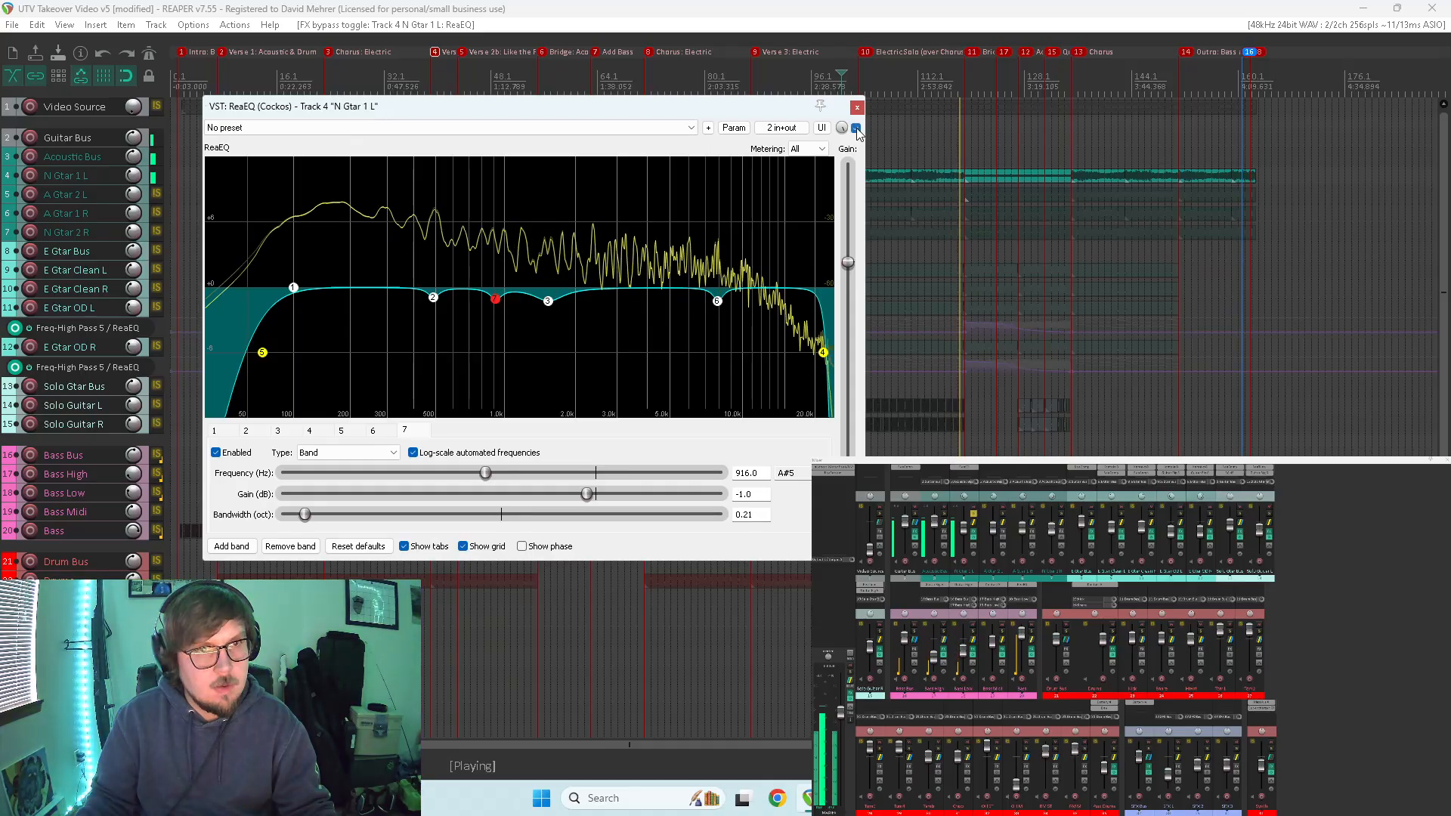
pyautogui.press('space')
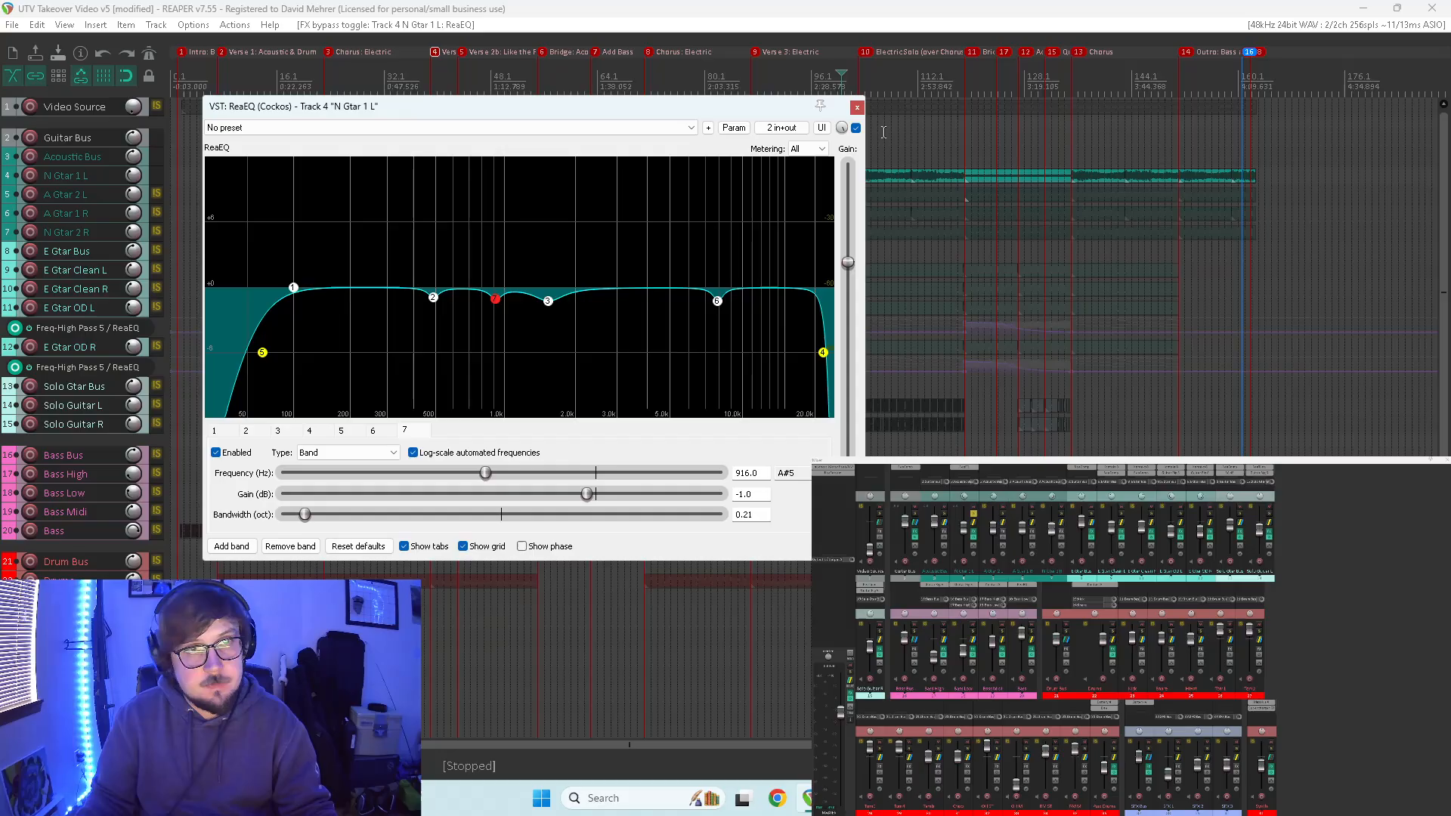
pyautogui.press('space')
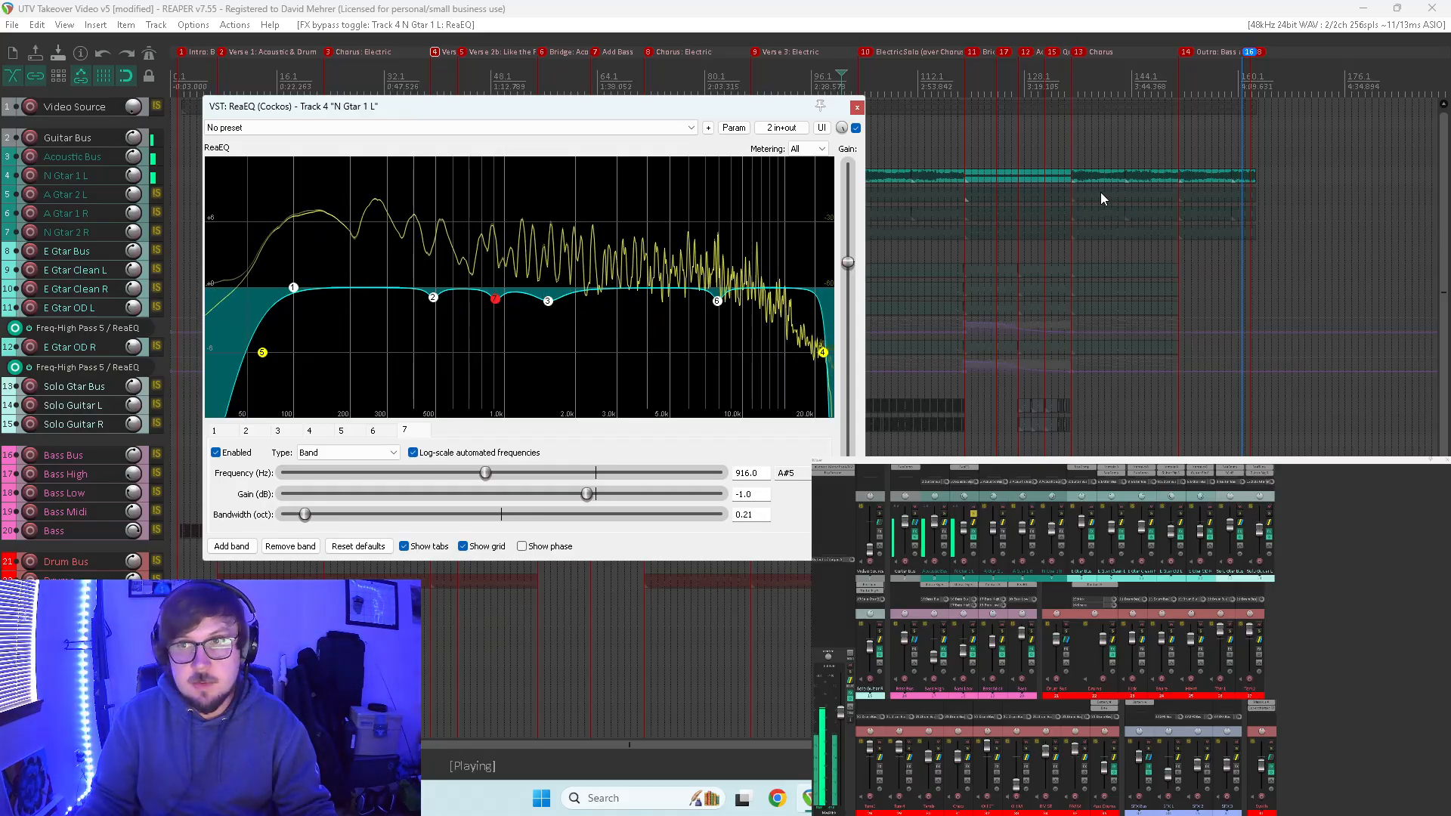
pyautogui.click(856, 128)
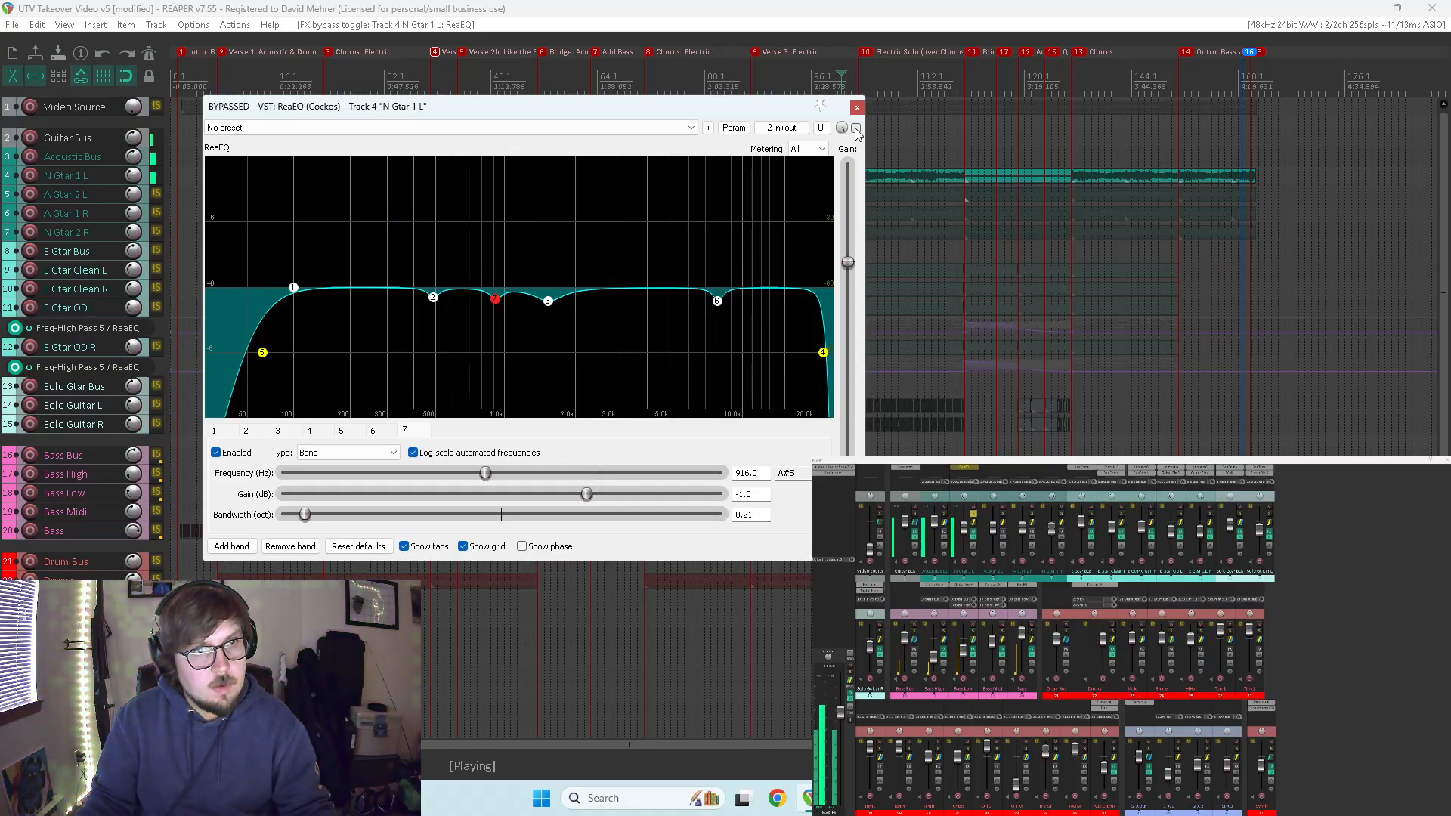
pyautogui.click(857, 129)
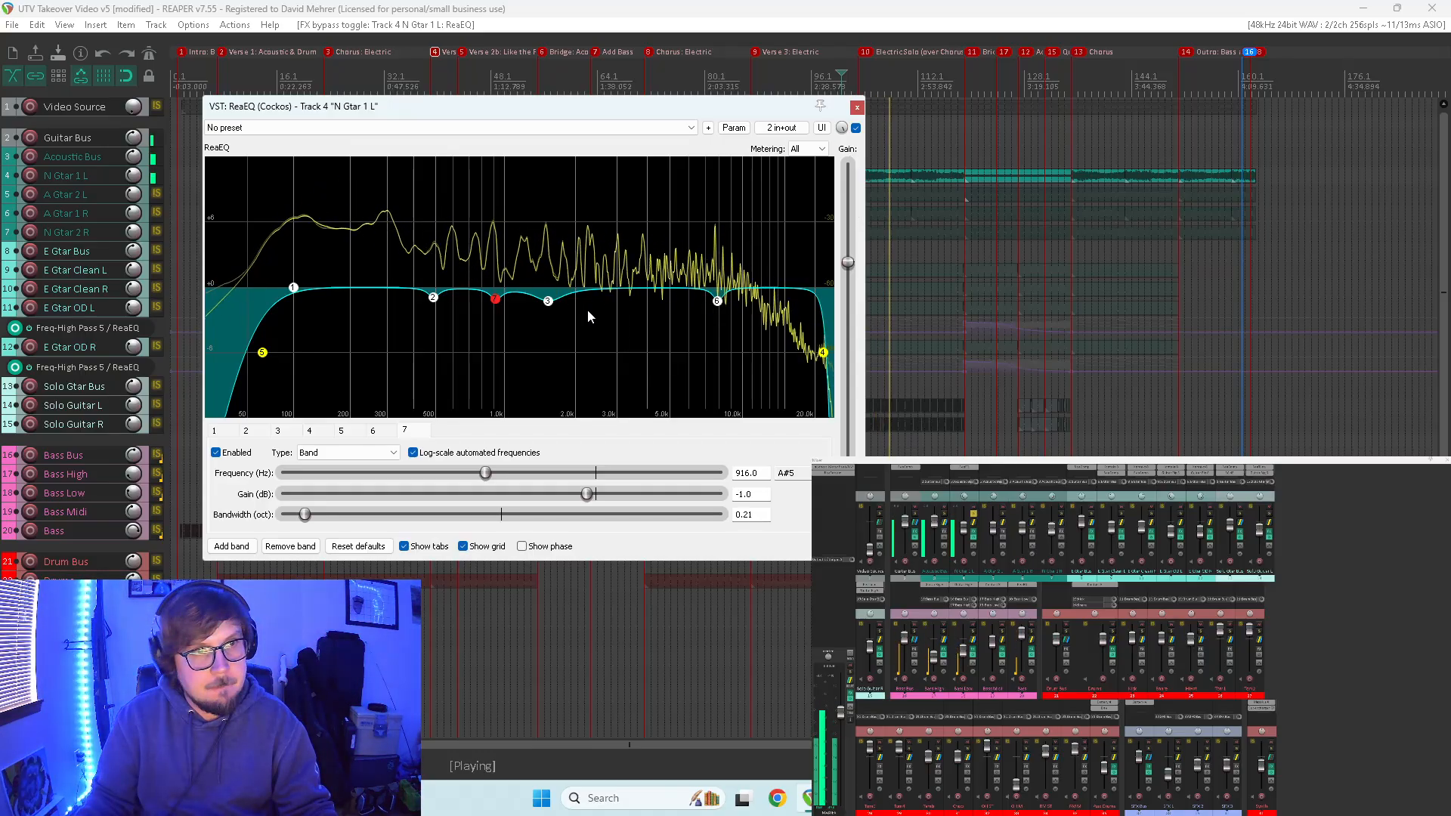
# - Deepen the cuts on EQ bands 3, 2, 7 and 6, setting band 3 to -2.8 dB and band 6 to -3.4 dB
pyautogui.click(548, 300)
pyautogui.moveTo(584, 493)
pyautogui.mouseDown()
pyautogui.moveTo(719, 494)
pyautogui.moveTo(561, 489)
pyautogui.moveTo(767, 504)
pyautogui.moveTo(570, 505)
pyautogui.mouseUp()
pyautogui.click(433, 297)
pyautogui.click(495, 299)
pyautogui.click(717, 301)
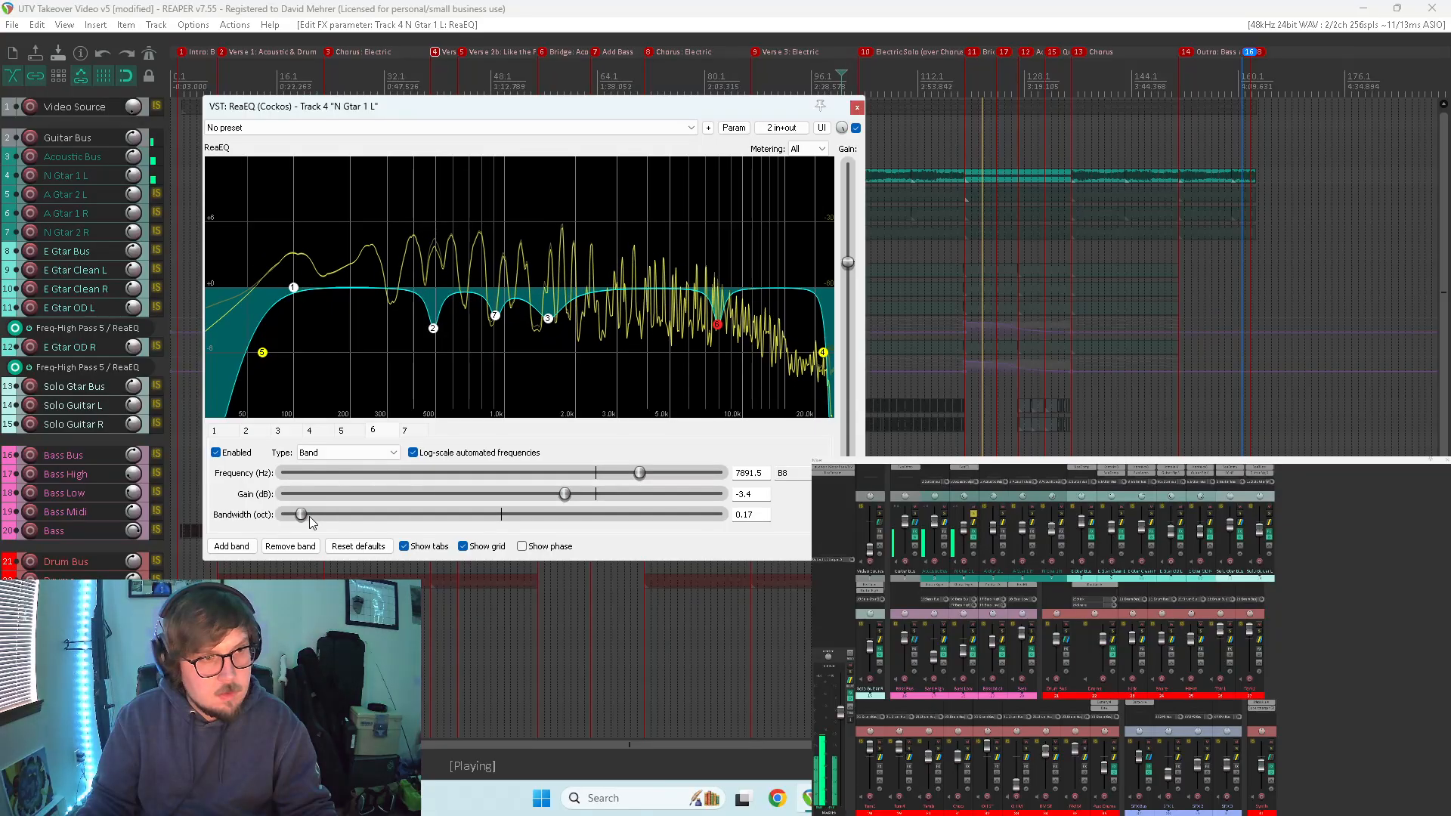
# - Widen EQ band 6 to a 0.28-octave bandwidth, comparing against the bypassed sound along the way
pyautogui.moveTo(301, 515); pyautogui.dragTo(326, 520)
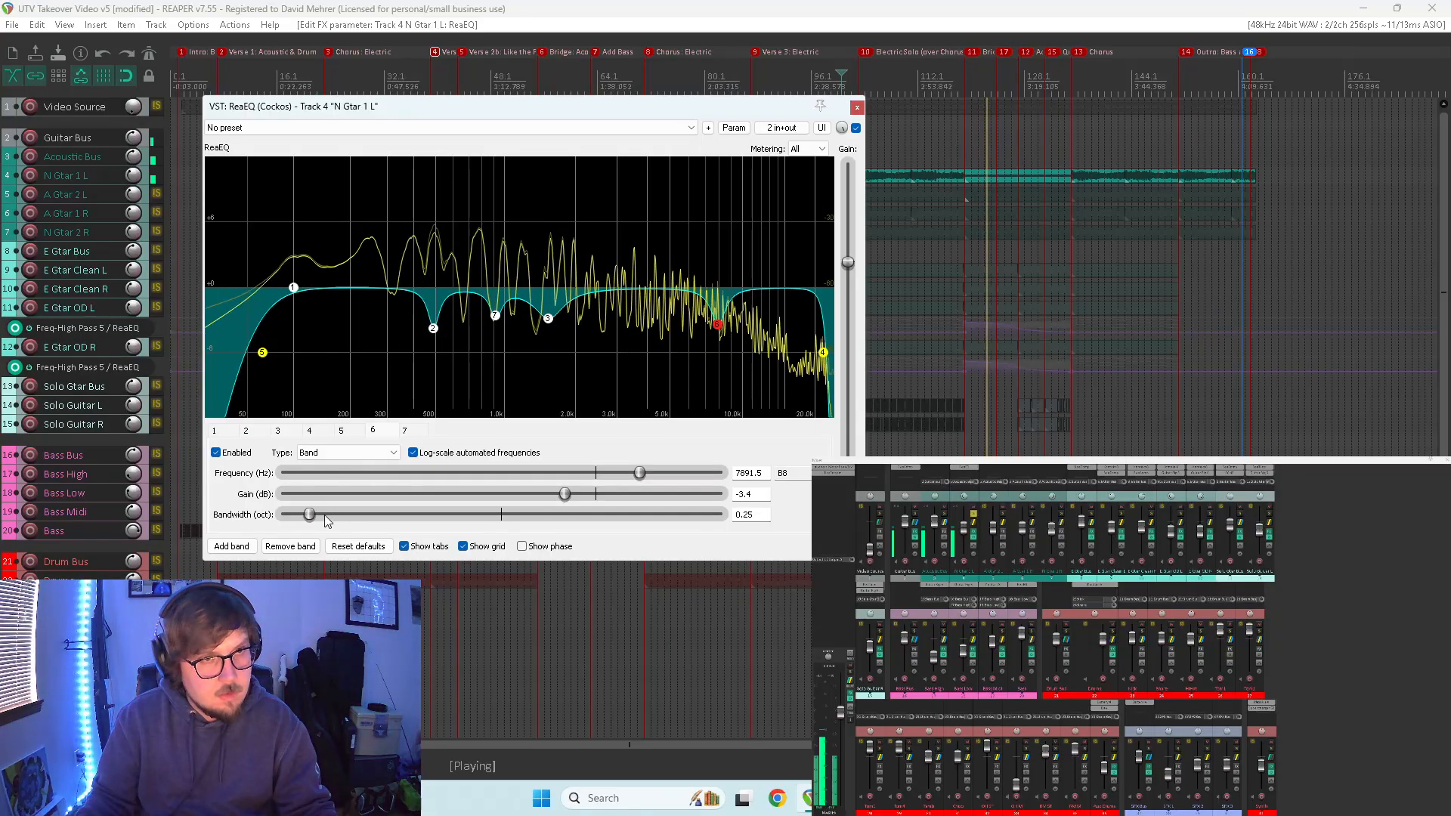
pyautogui.click(856, 127)
pyautogui.click(856, 128)
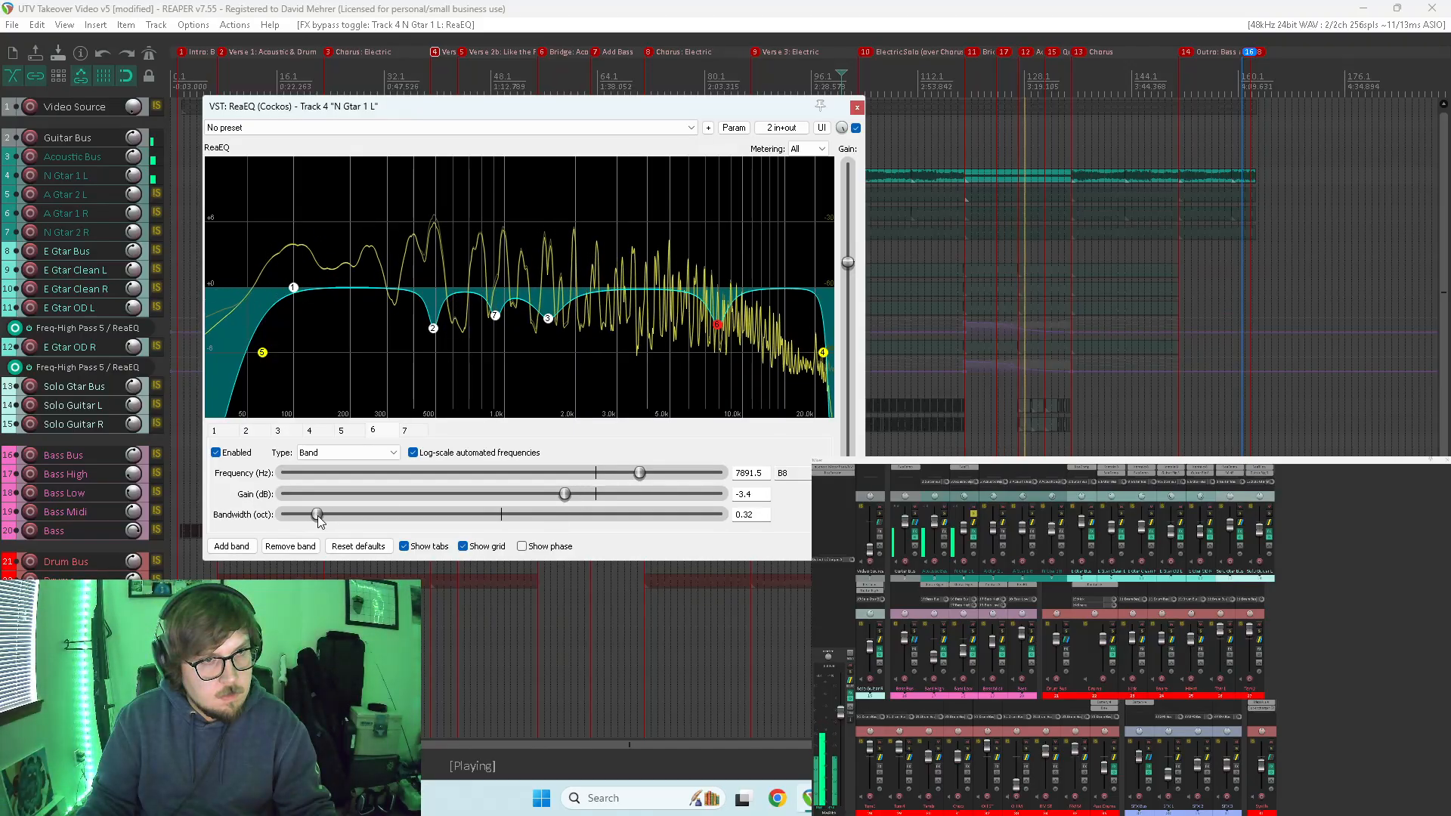
pyautogui.moveTo(309, 515); pyautogui.dragTo(301, 515)
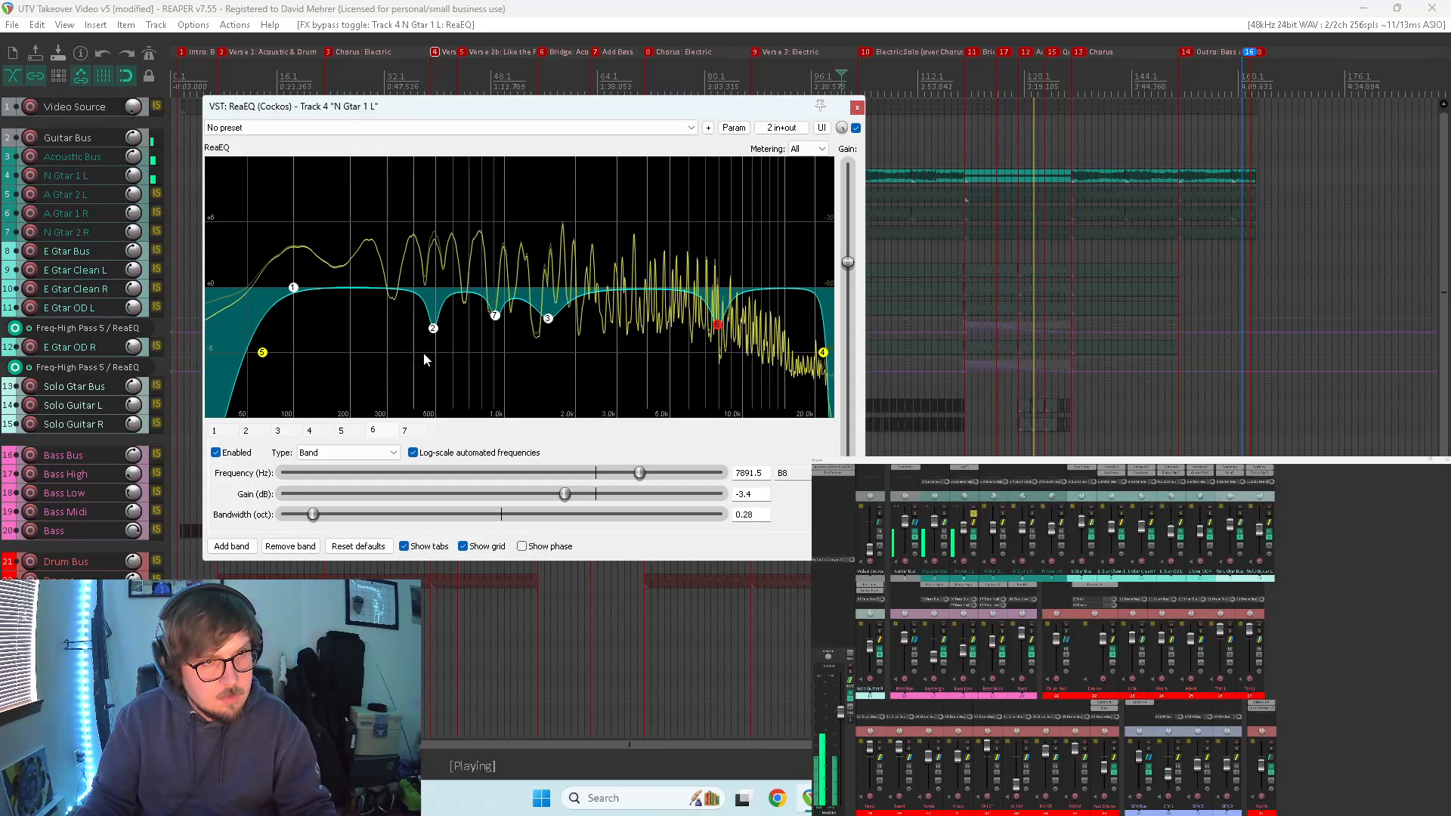
# - Adjust band 3's bandwidth, add band 8 at 3188.9 Hz with 0.1 dB gain and 3.40-octave bandwidth, and close the EQ window
pyautogui.click(547, 320)
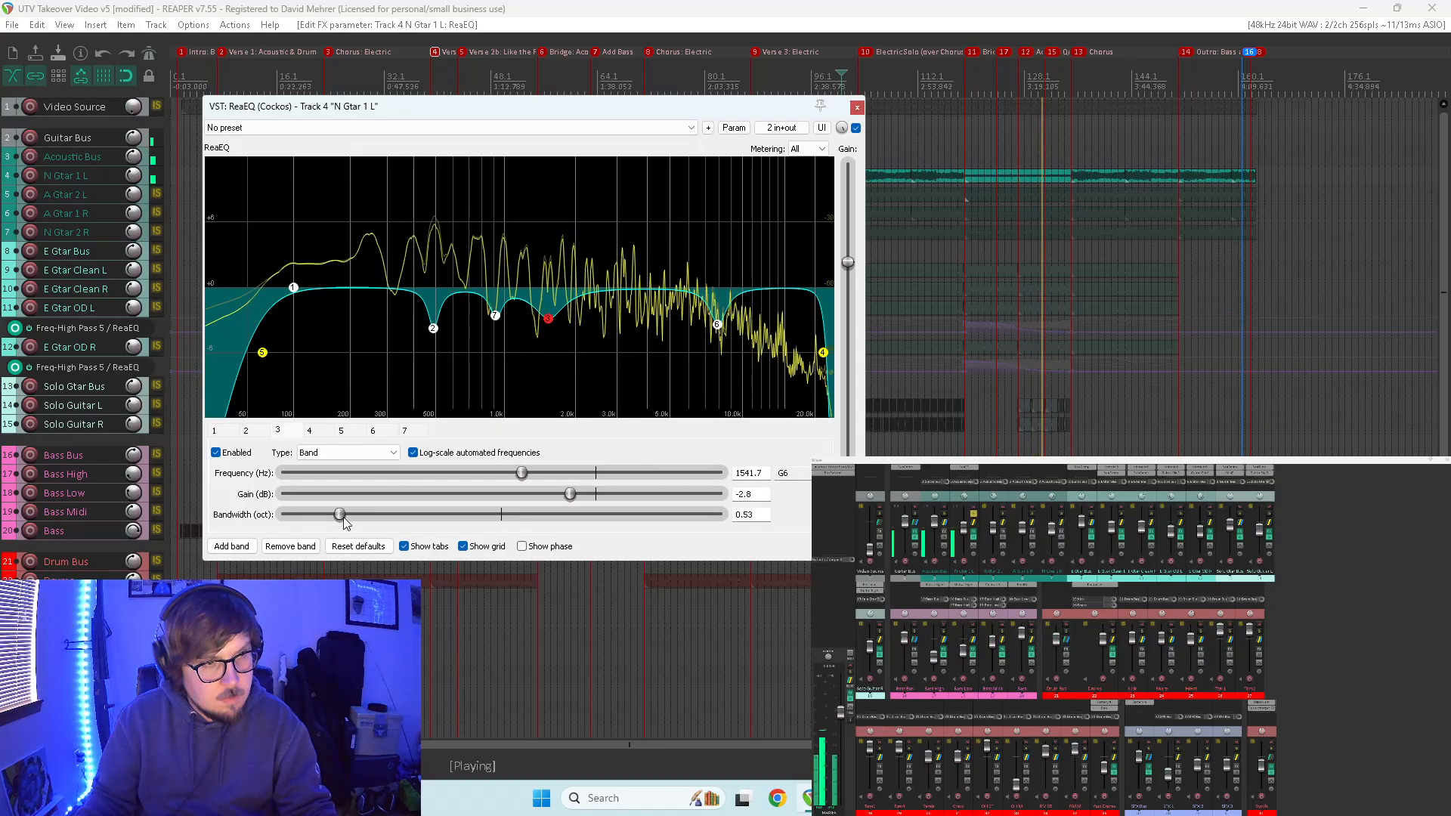
pyautogui.moveTo(339, 514); pyautogui.dragTo(337, 523)
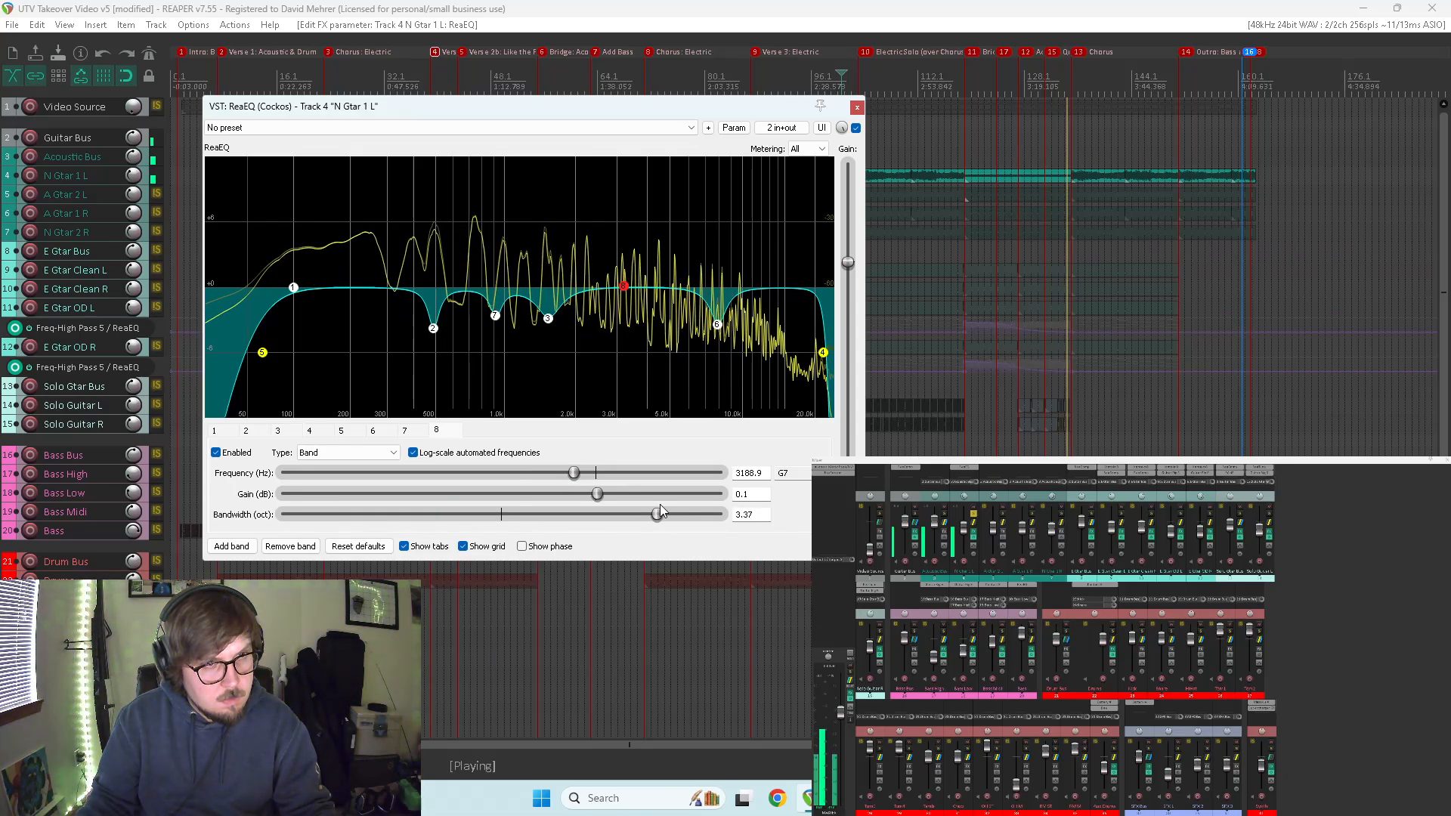
pyautogui.moveTo(658, 513); pyautogui.dragTo(490, 506)
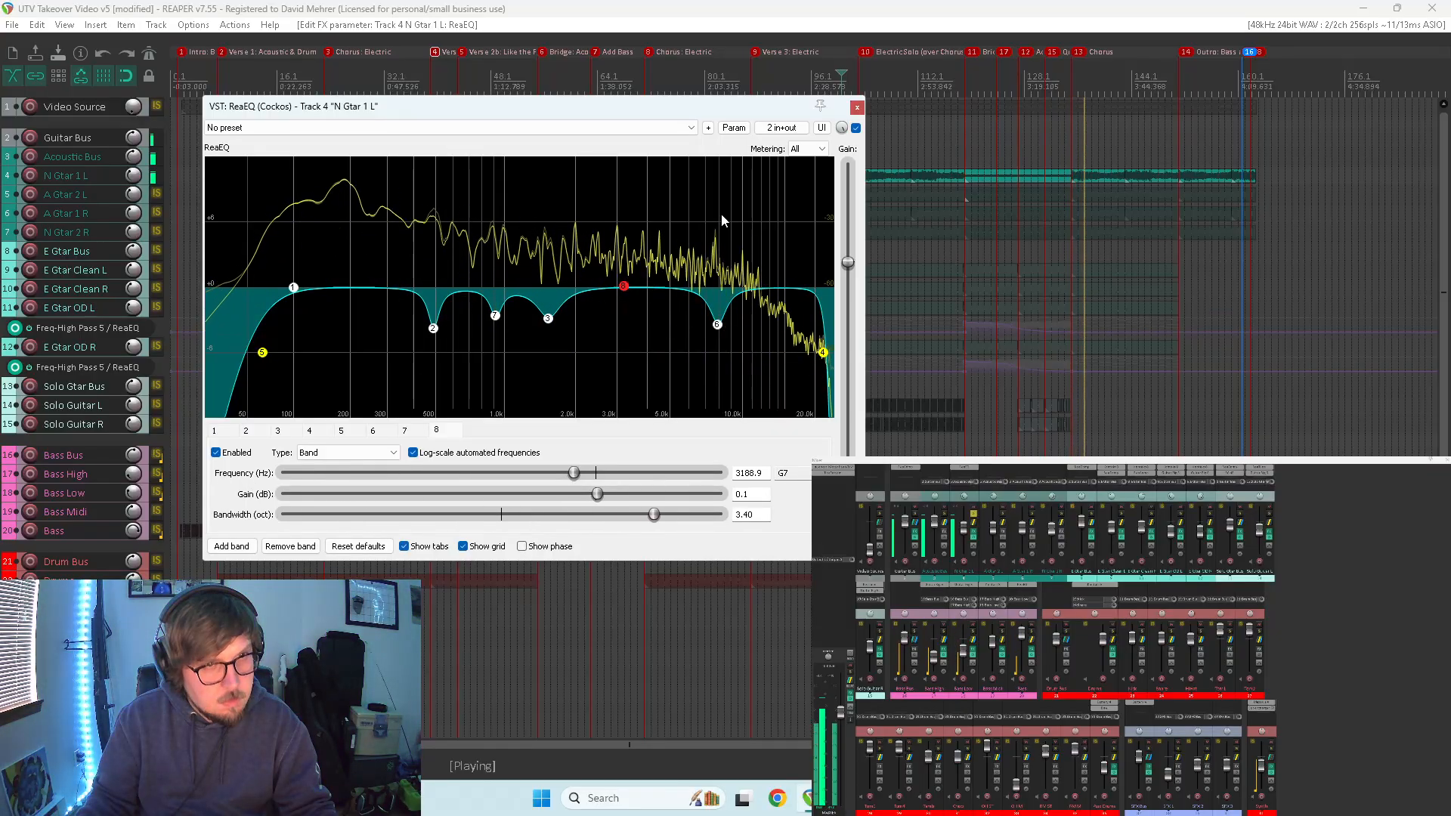
pyautogui.click(857, 108)
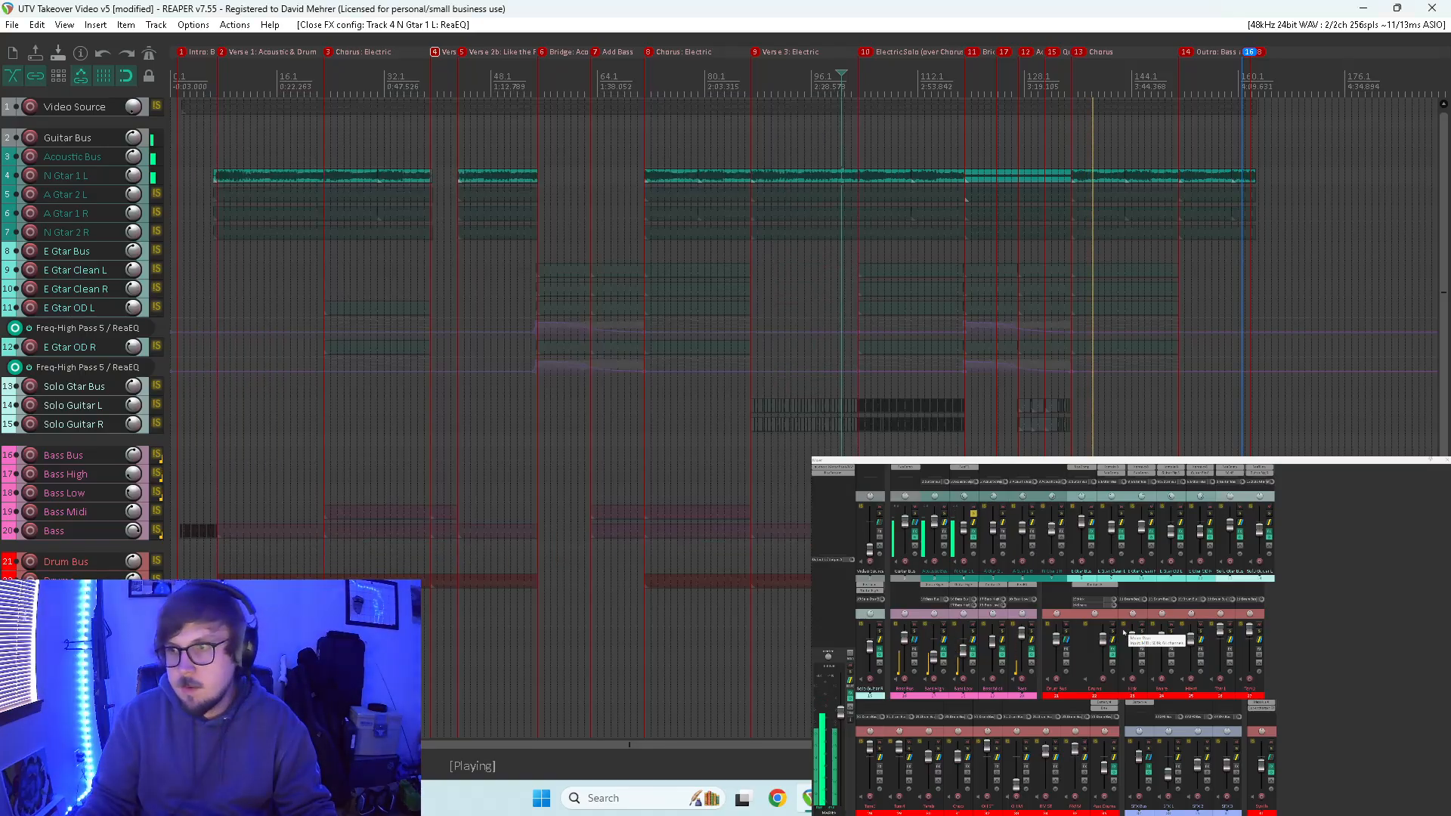
# - Solo A Gtar 2 L, add ReaEQ to it, enlarge the EQ window, and restart playback
pyautogui.click(1003, 513)
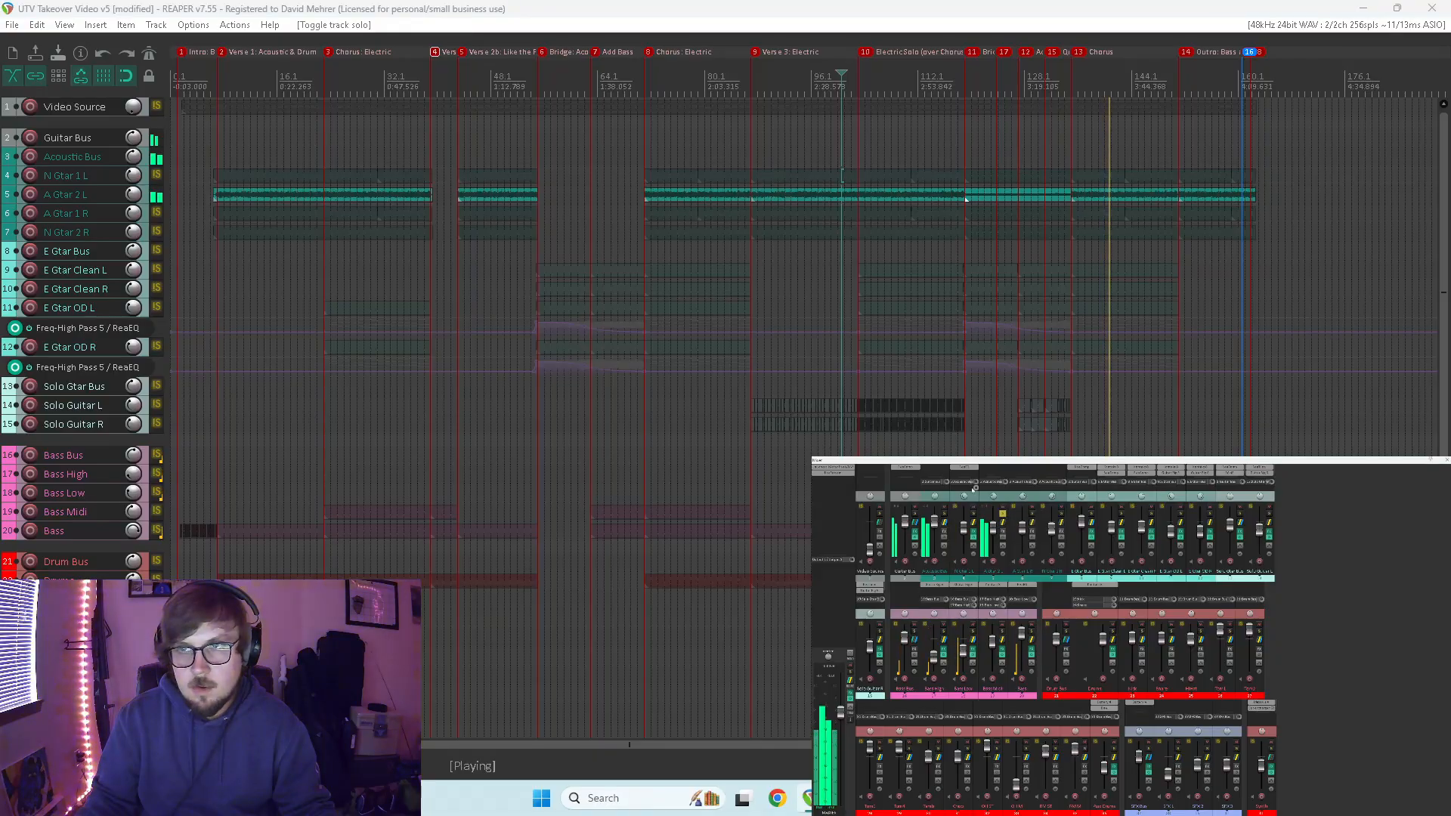
pyautogui.click(986, 470)
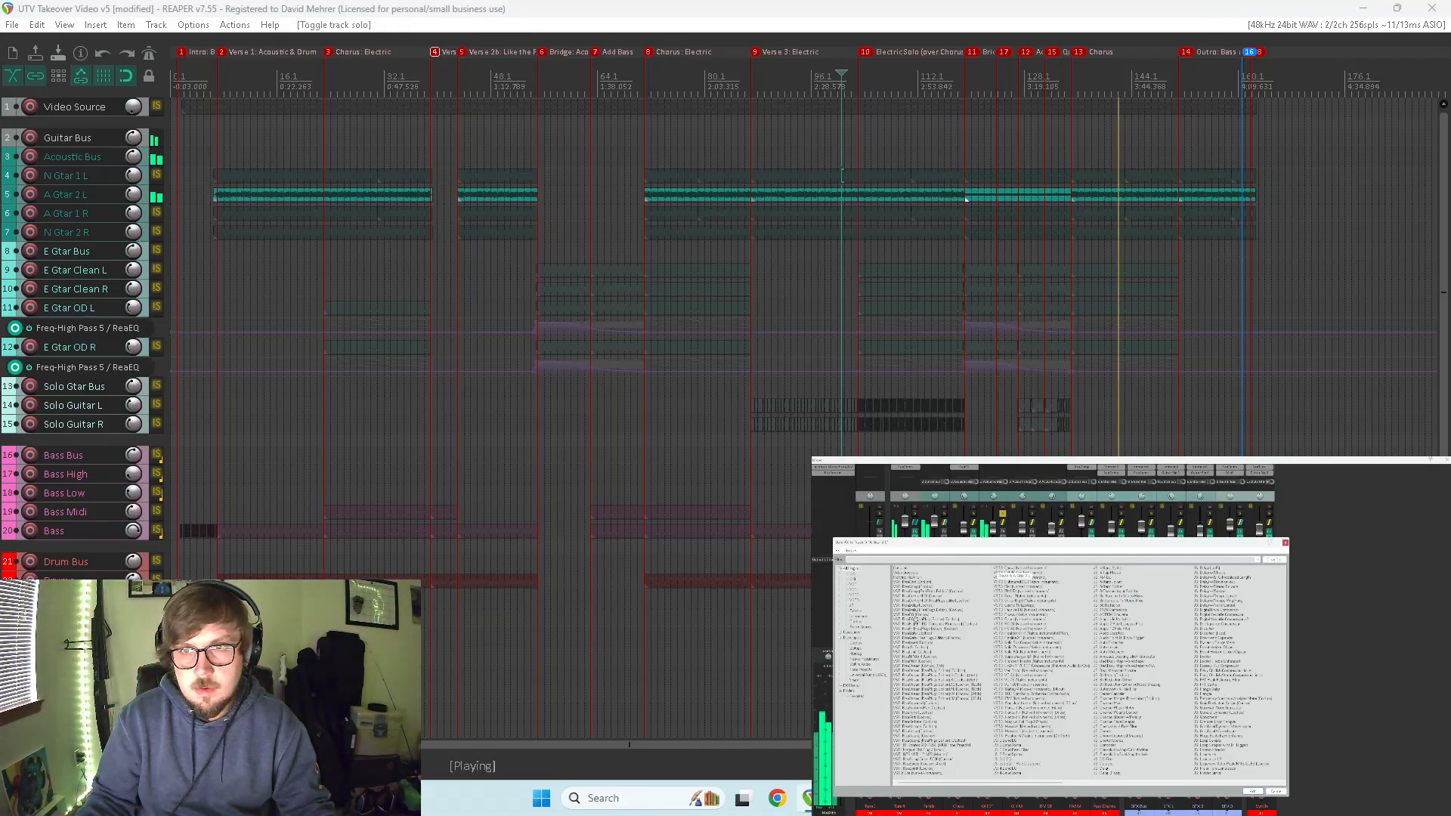
pyautogui.doubleClick(911, 613)
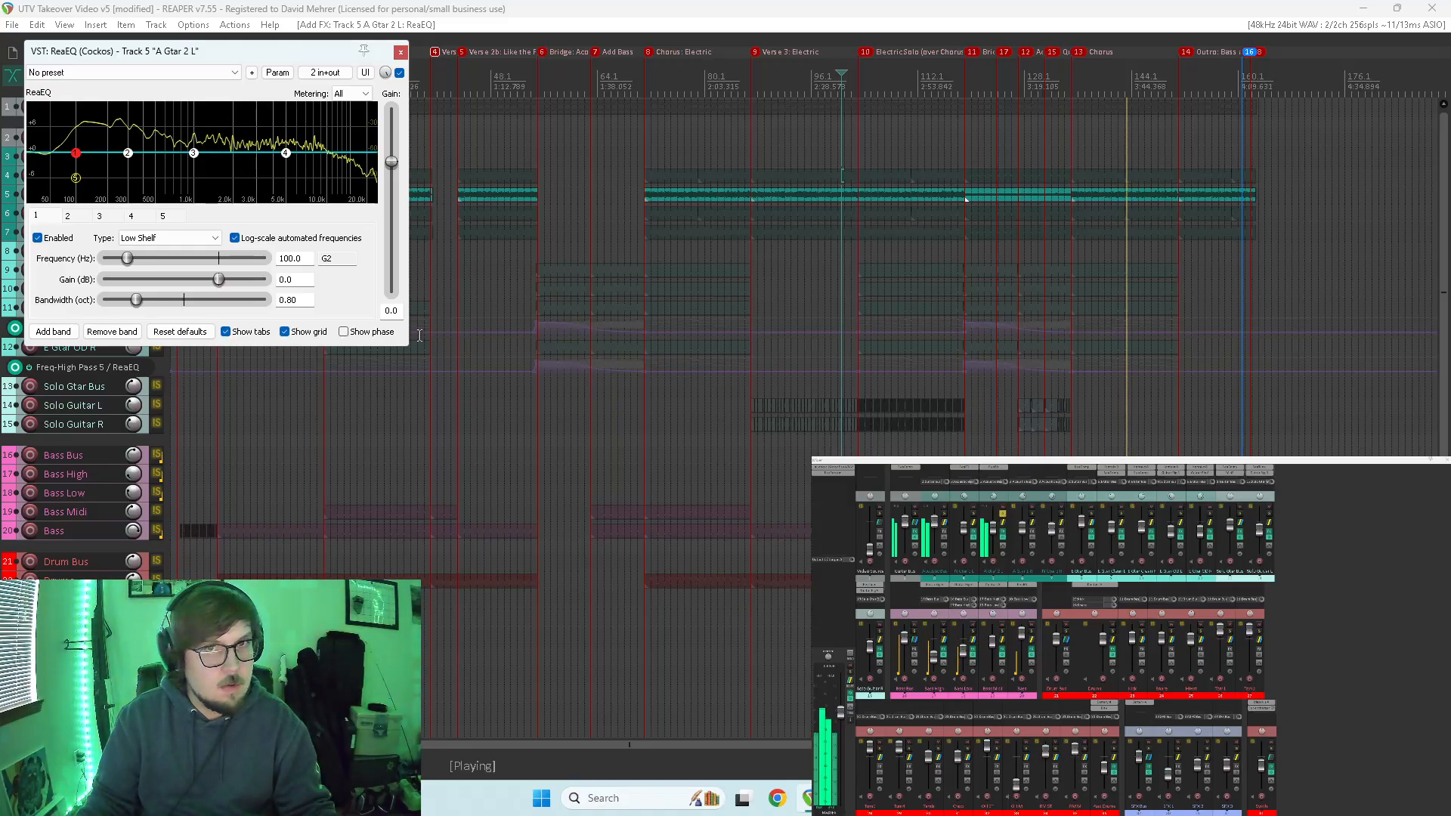
pyautogui.moveTo(488, 398); pyautogui.dragTo(822, 537)
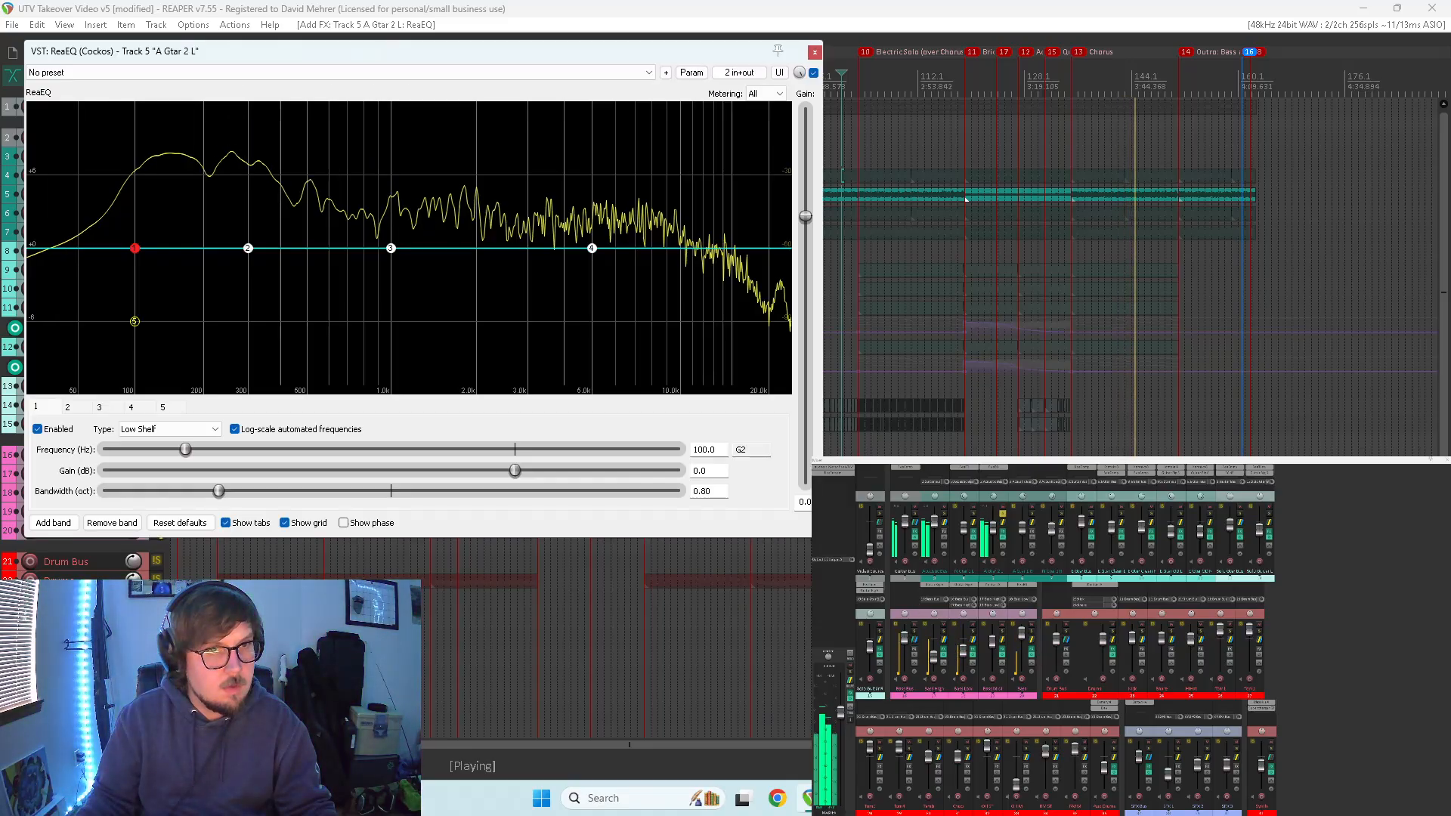
pyautogui.press('space')
pyautogui.press('space')
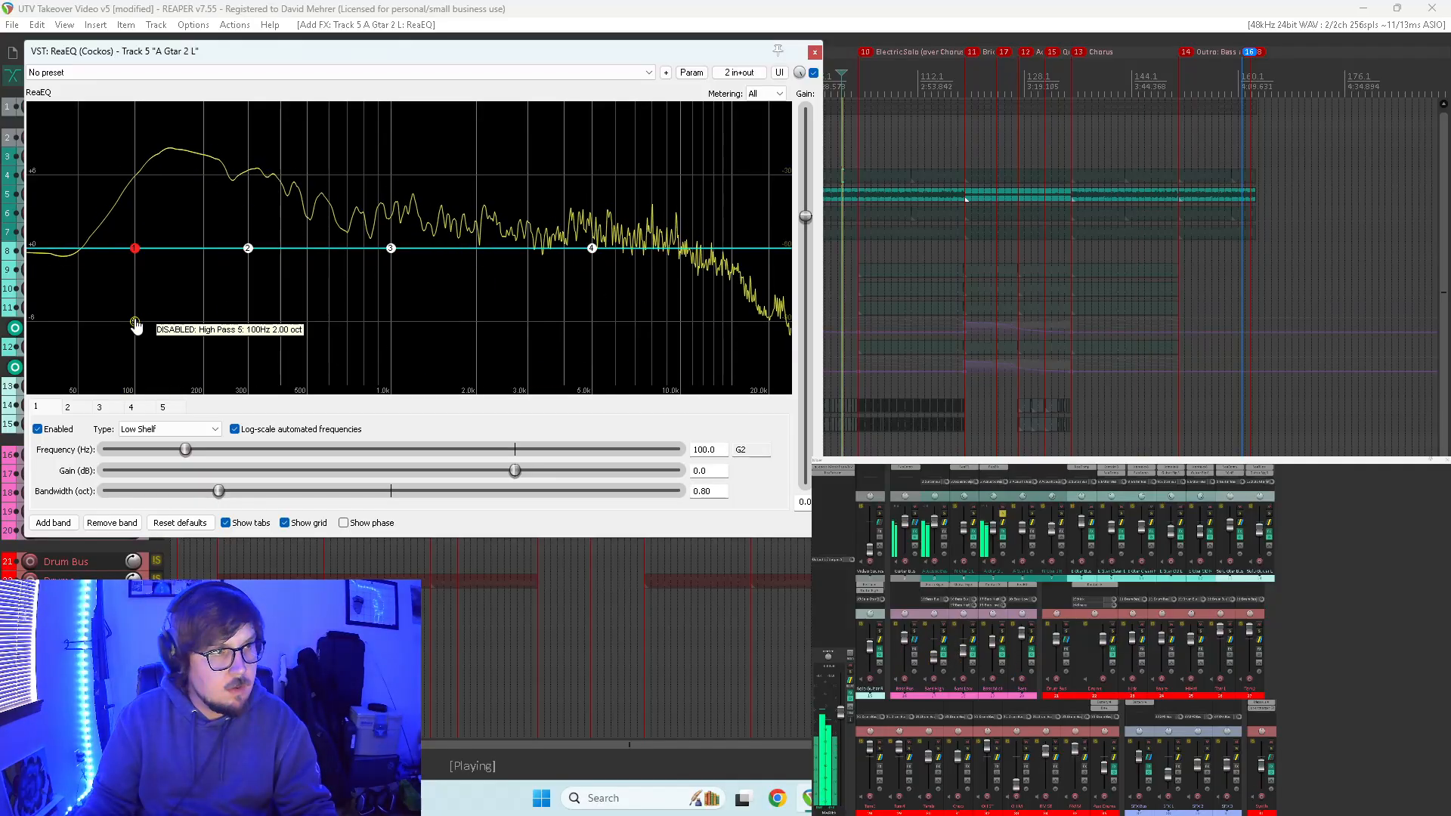
# - Enable the high-pass band on A Gtar 2 L at 110.3 Hz with a 1.83-octave bandwidth
pyautogui.doubleClick(135, 322)
pyautogui.moveTo(136, 322); pyautogui.dragTo(151, 293)
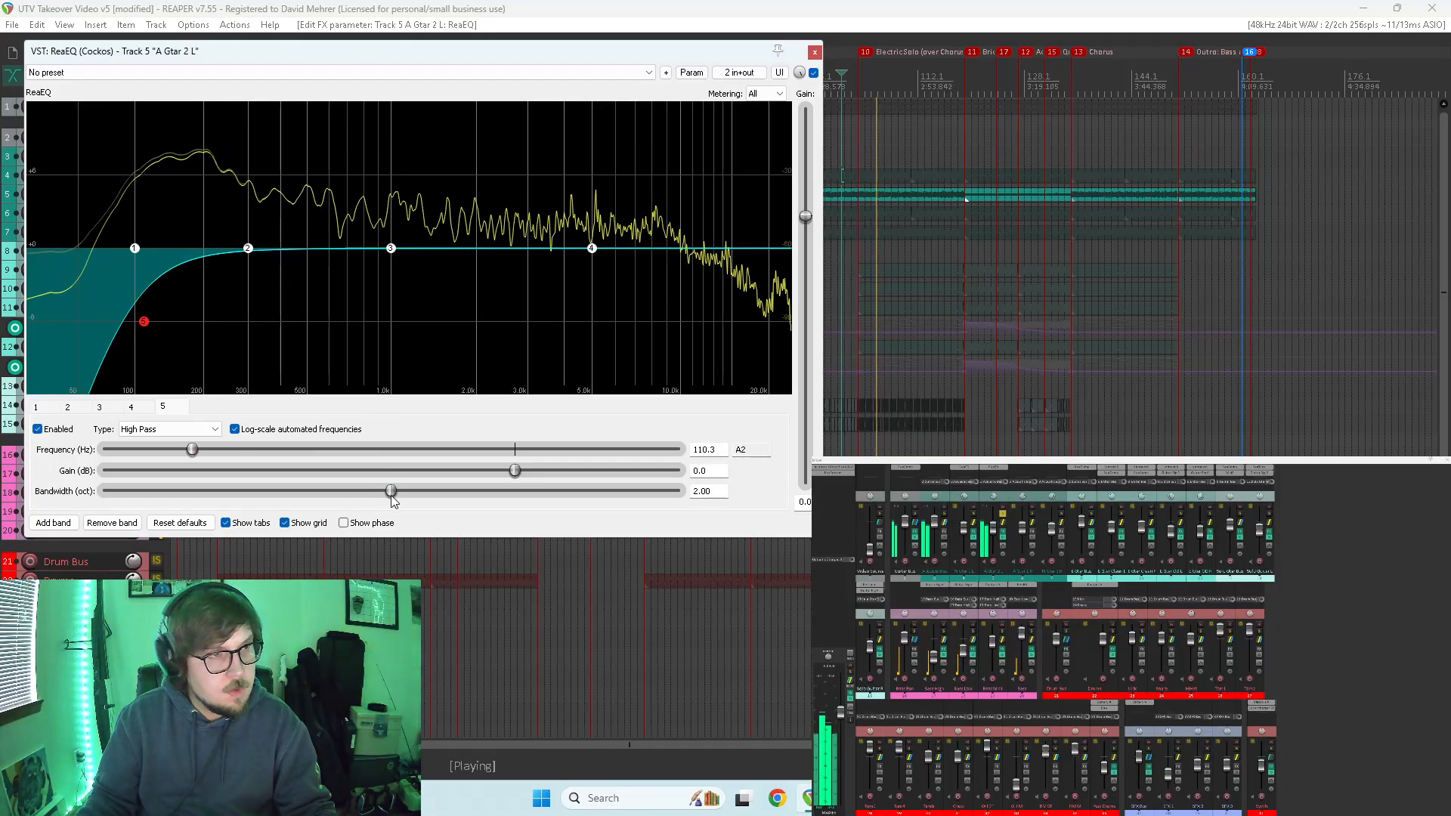
pyautogui.moveTo(391, 492); pyautogui.dragTo(367, 494)
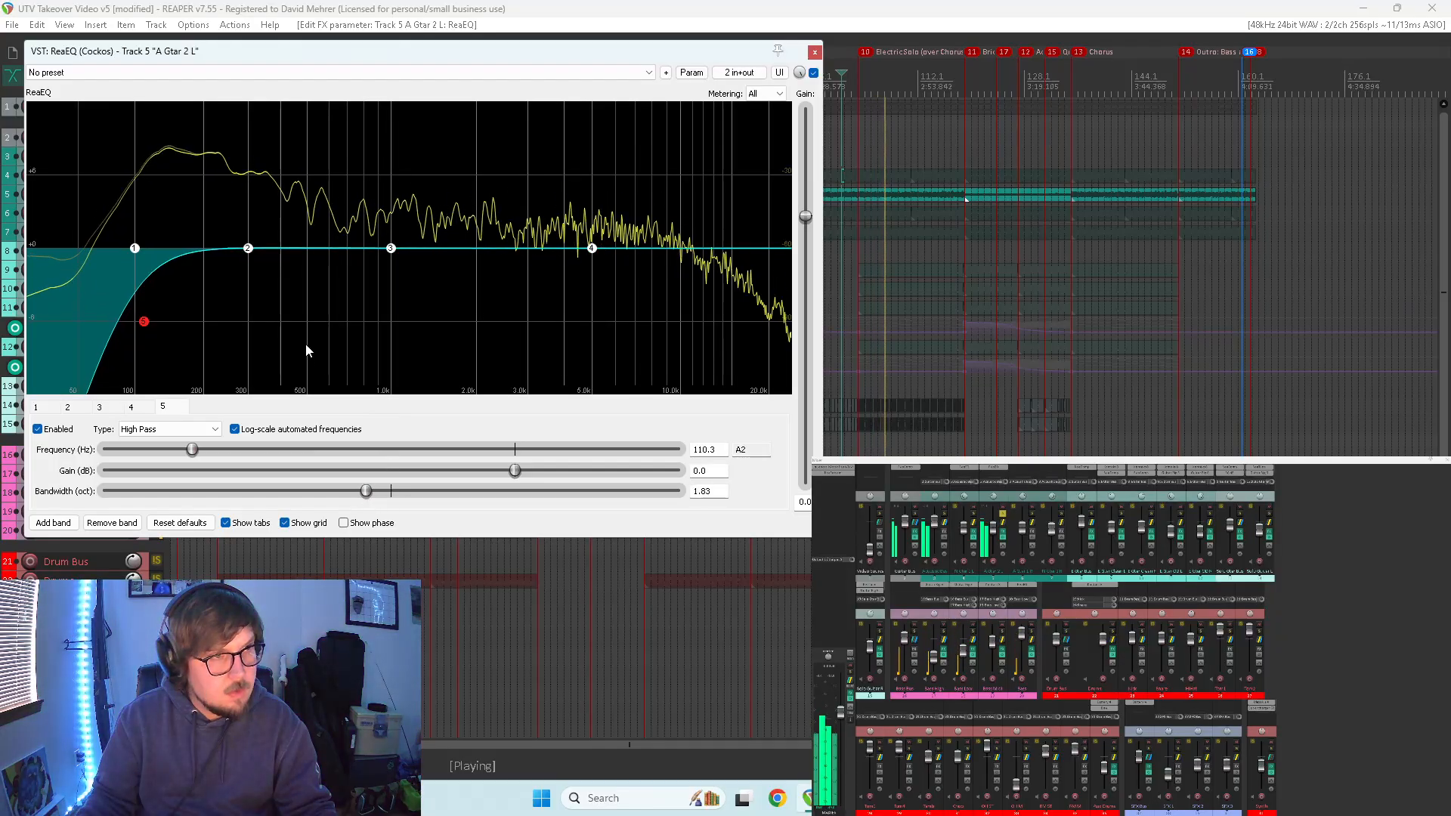
# - Change EQ band 4 to a Low Pass at 24000 Hz with a 1.68-octave bandwidth, and disable the band
pyautogui.click(592, 247)
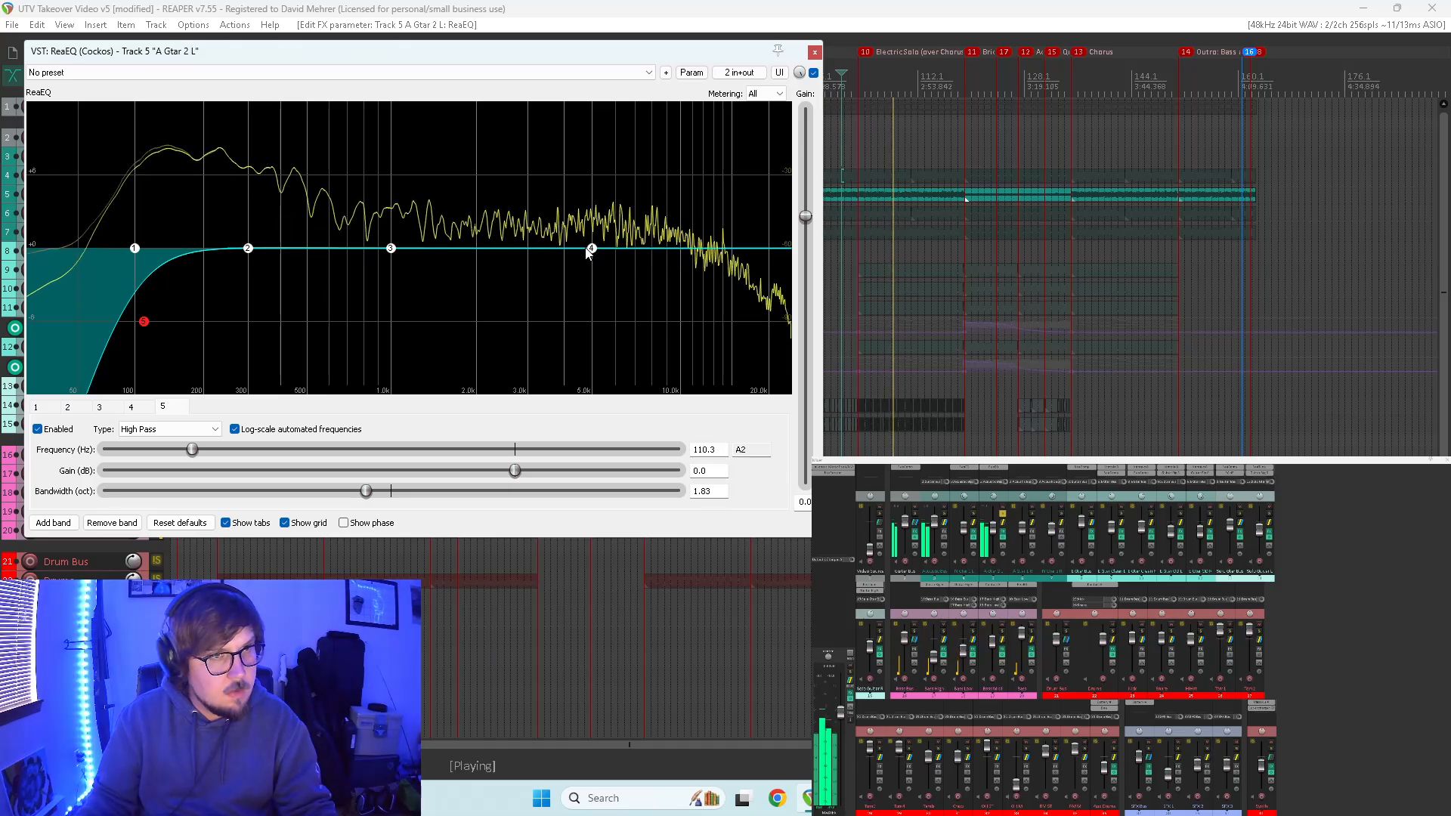
pyautogui.click(181, 430)
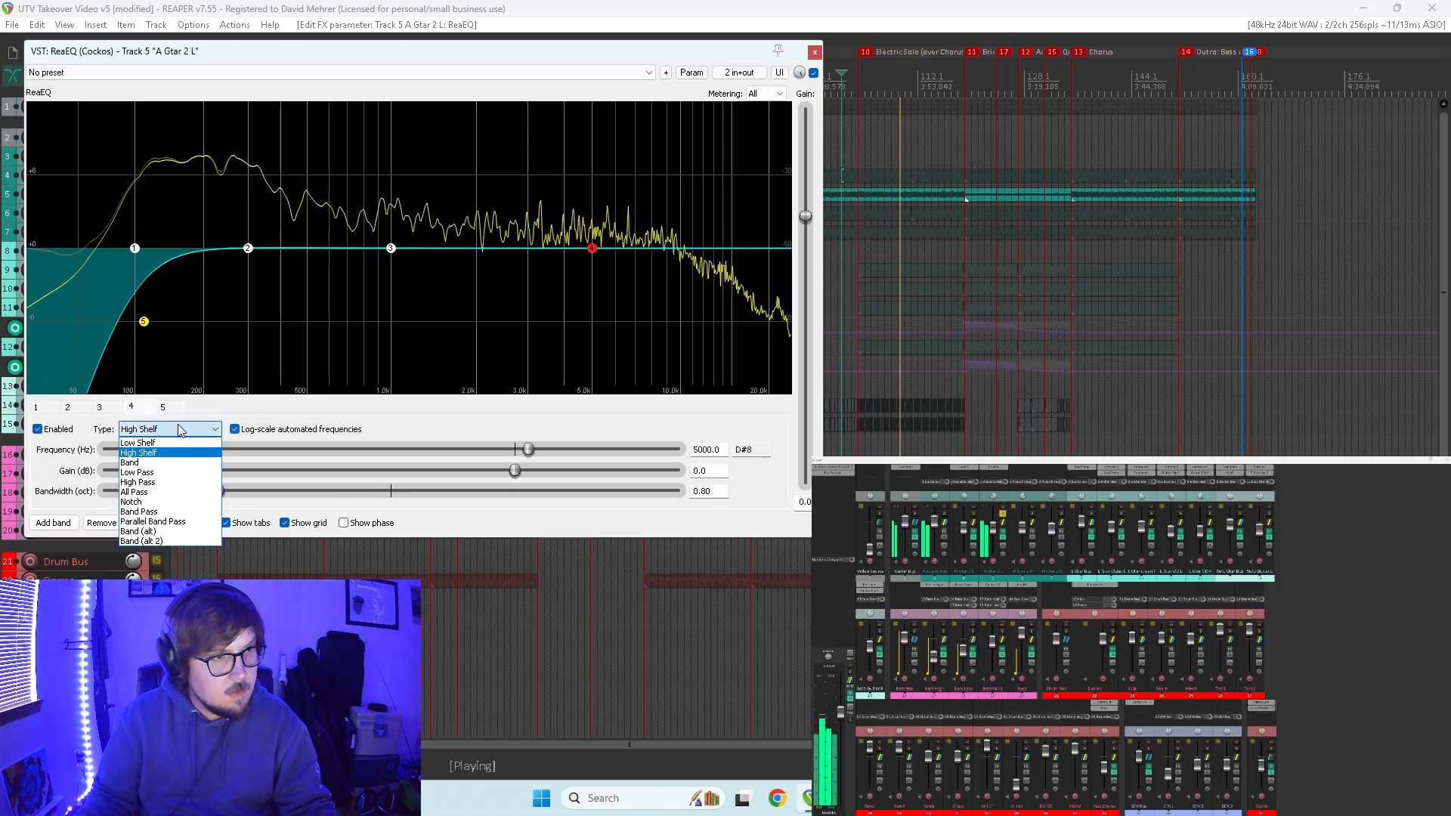
pyautogui.click(137, 473)
pyautogui.moveTo(222, 491); pyautogui.dragTo(352, 493)
pyautogui.moveTo(528, 450); pyautogui.dragTo(707, 433)
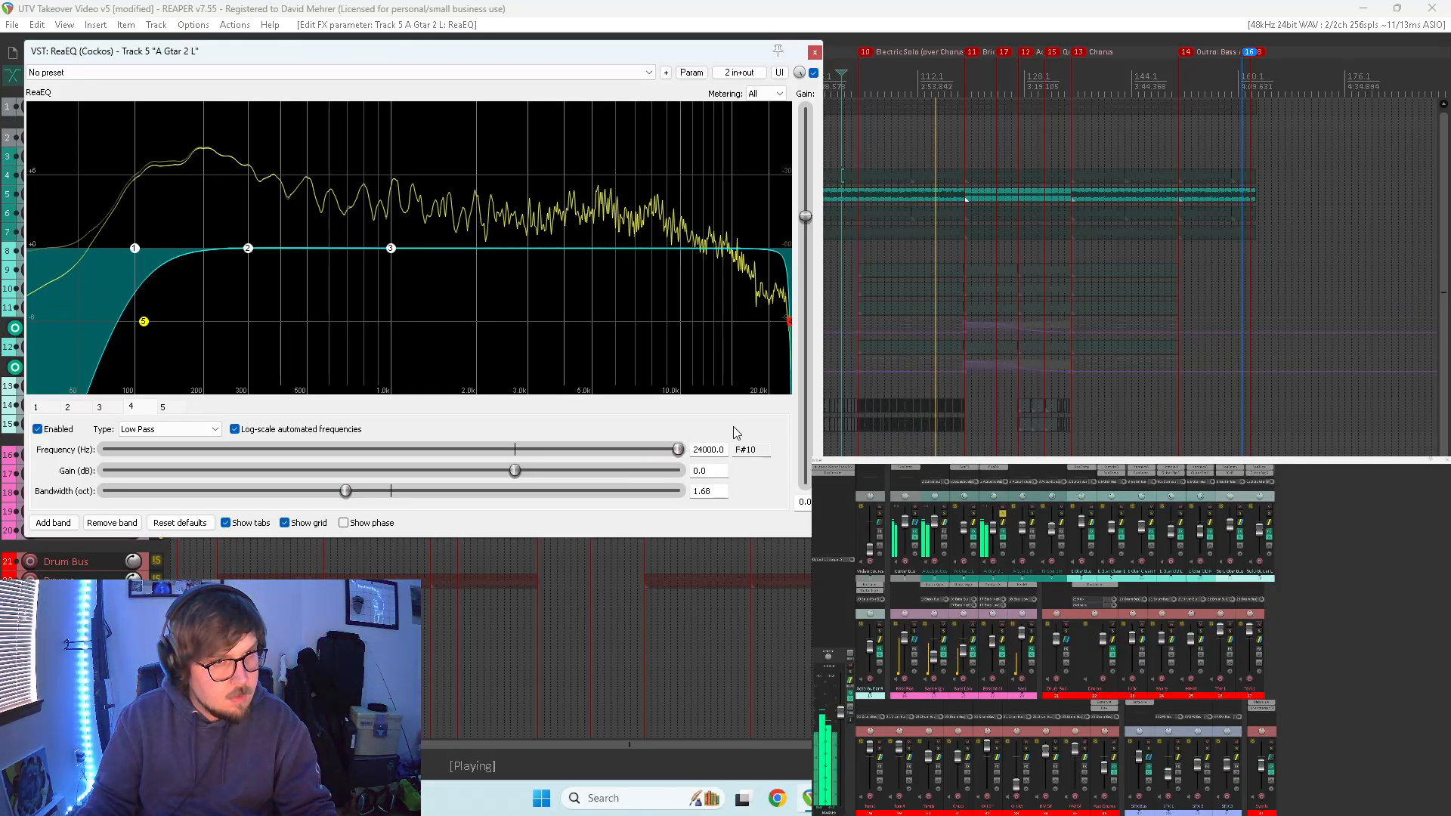
pyautogui.click(37, 429)
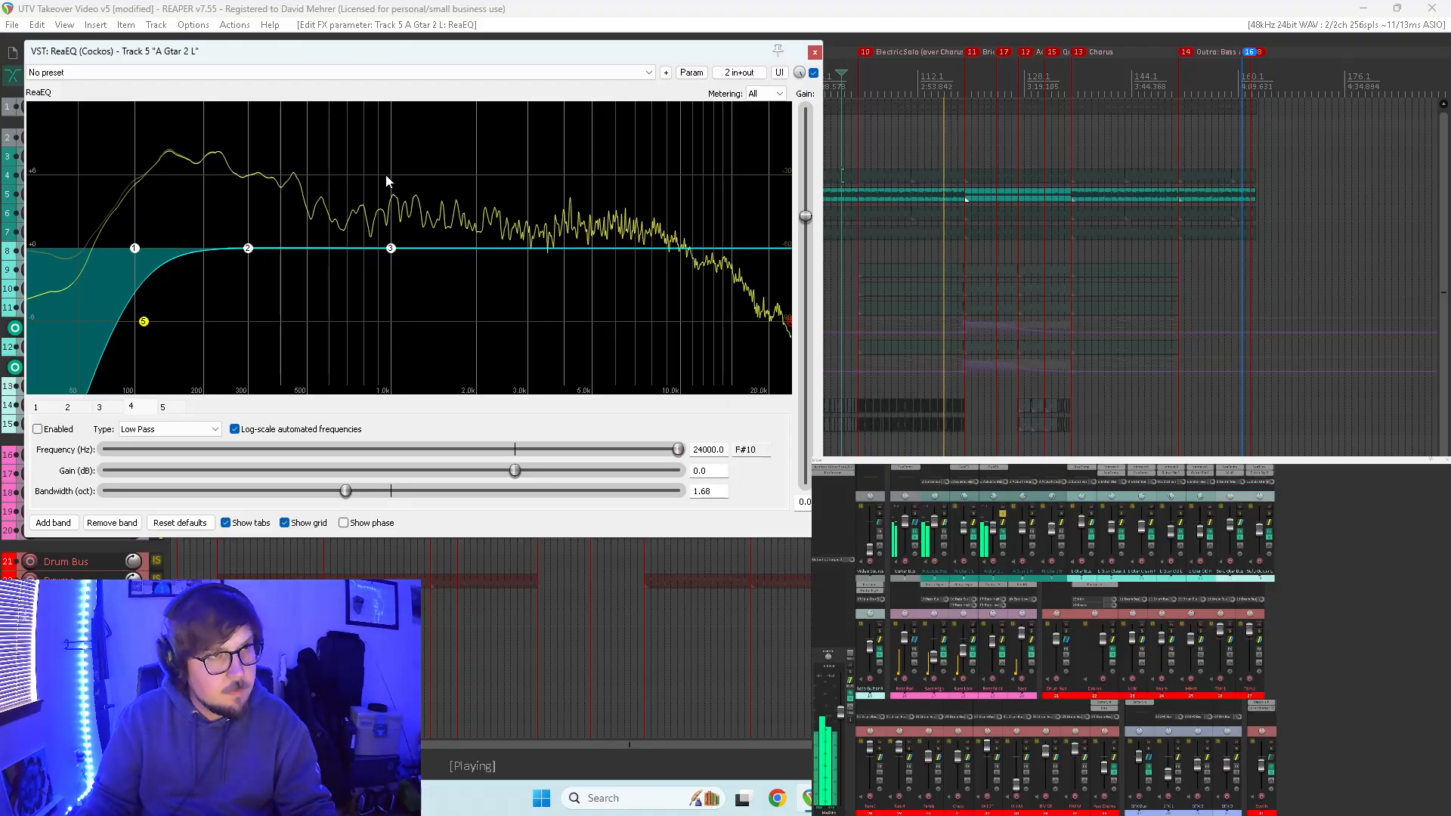
# - Set EQ band 2 on A Gtar 2 L to a narrow cut at 993.5 Hz with -3.4 dB gain and 0.17-octave bandwidth
pyautogui.click(248, 248)
pyautogui.click(128, 489)
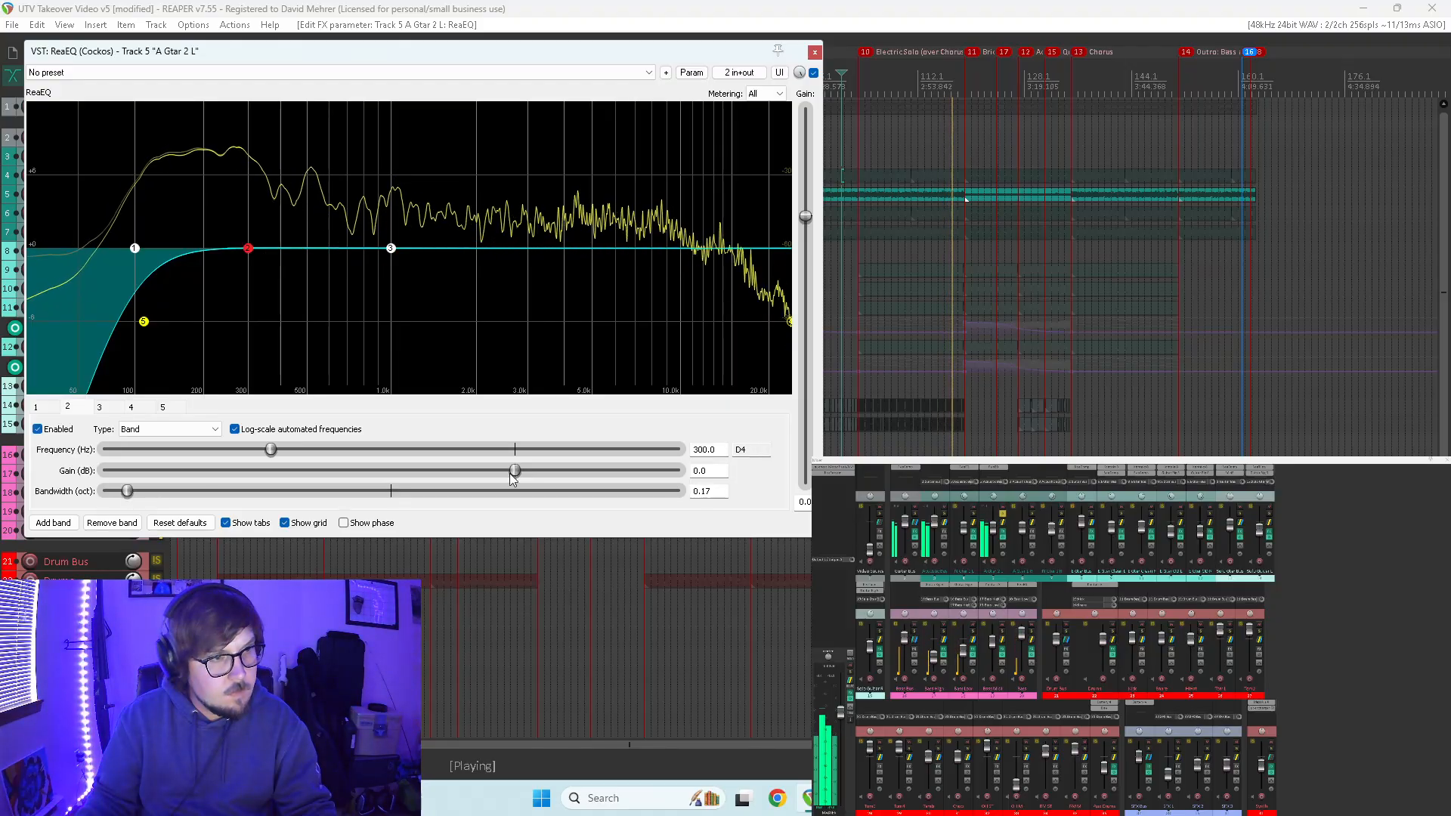
pyautogui.moveTo(515, 472); pyautogui.dragTo(737, 476)
pyautogui.moveTo(278, 448); pyautogui.dragTo(384, 431)
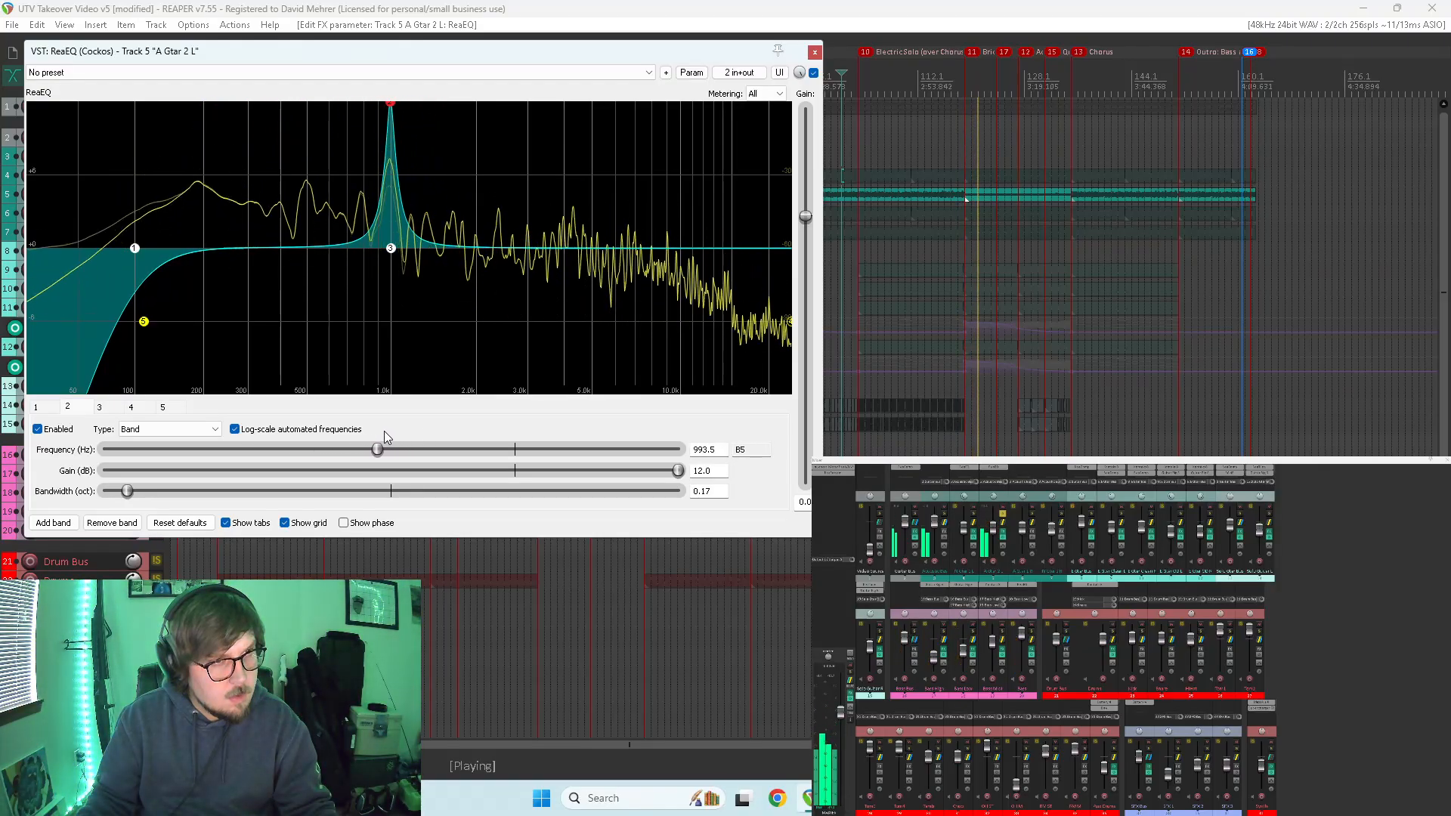
pyautogui.moveTo(678, 470); pyautogui.dragTo(473, 483)
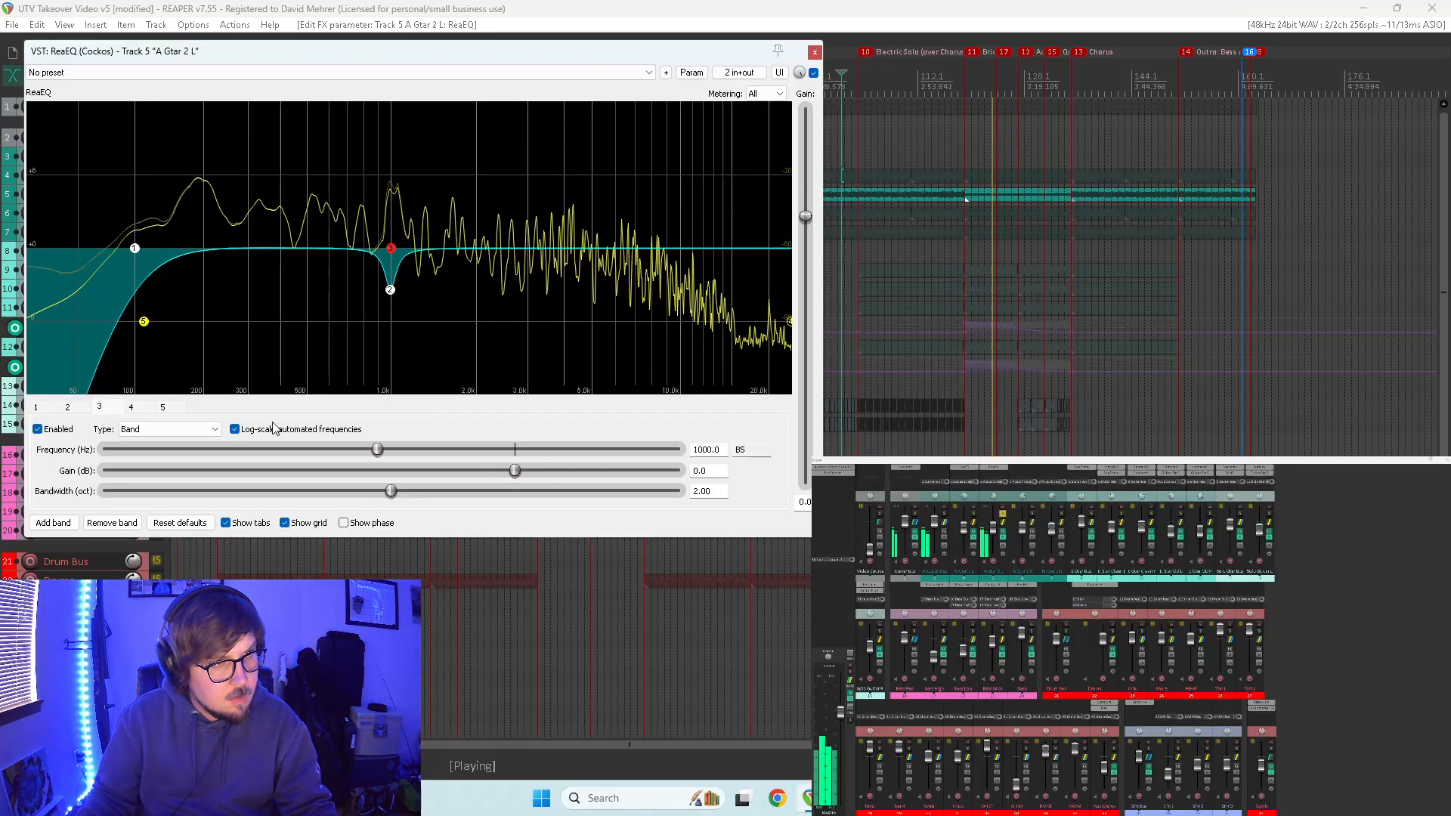
# - Sweep EQ band 3 with a narrow boost and turn it into a cut at 1690.5 Hz with 0.14-octave bandwidth
pyautogui.click(123, 494)
pyautogui.moveTo(514, 472); pyautogui.dragTo(680, 472)
pyautogui.moveTo(377, 449); pyautogui.dragTo(436, 451)
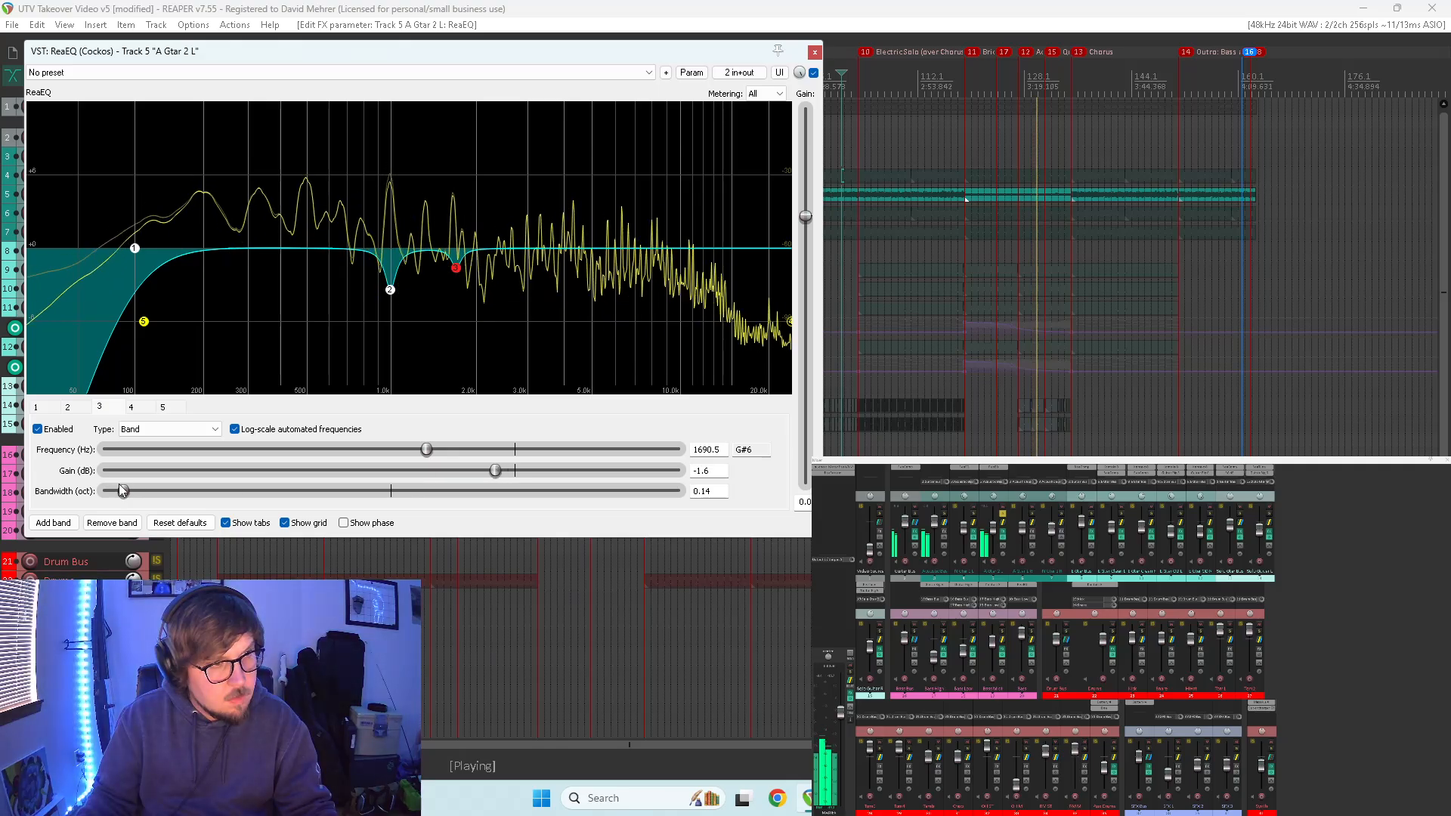
pyautogui.moveTo(492, 470); pyautogui.dragTo(486, 470)
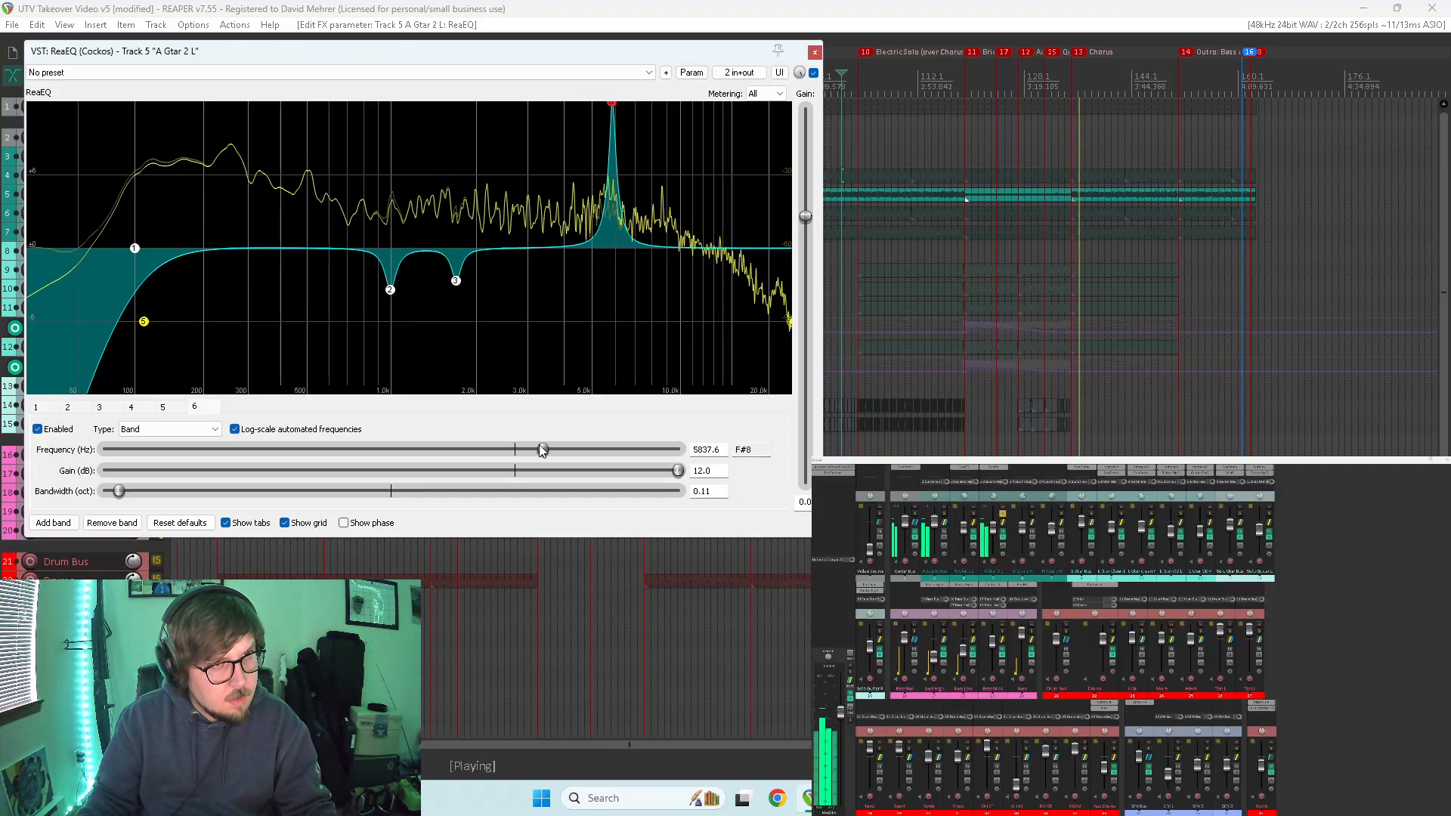
# - Sweep EQ band 6 through the upper frequencies and set it to 4263.6 Hz, -1.9 dB gain and 1.09-octave bandwidth
pyautogui.moveTo(482, 439); pyautogui.dragTo(589, 447)
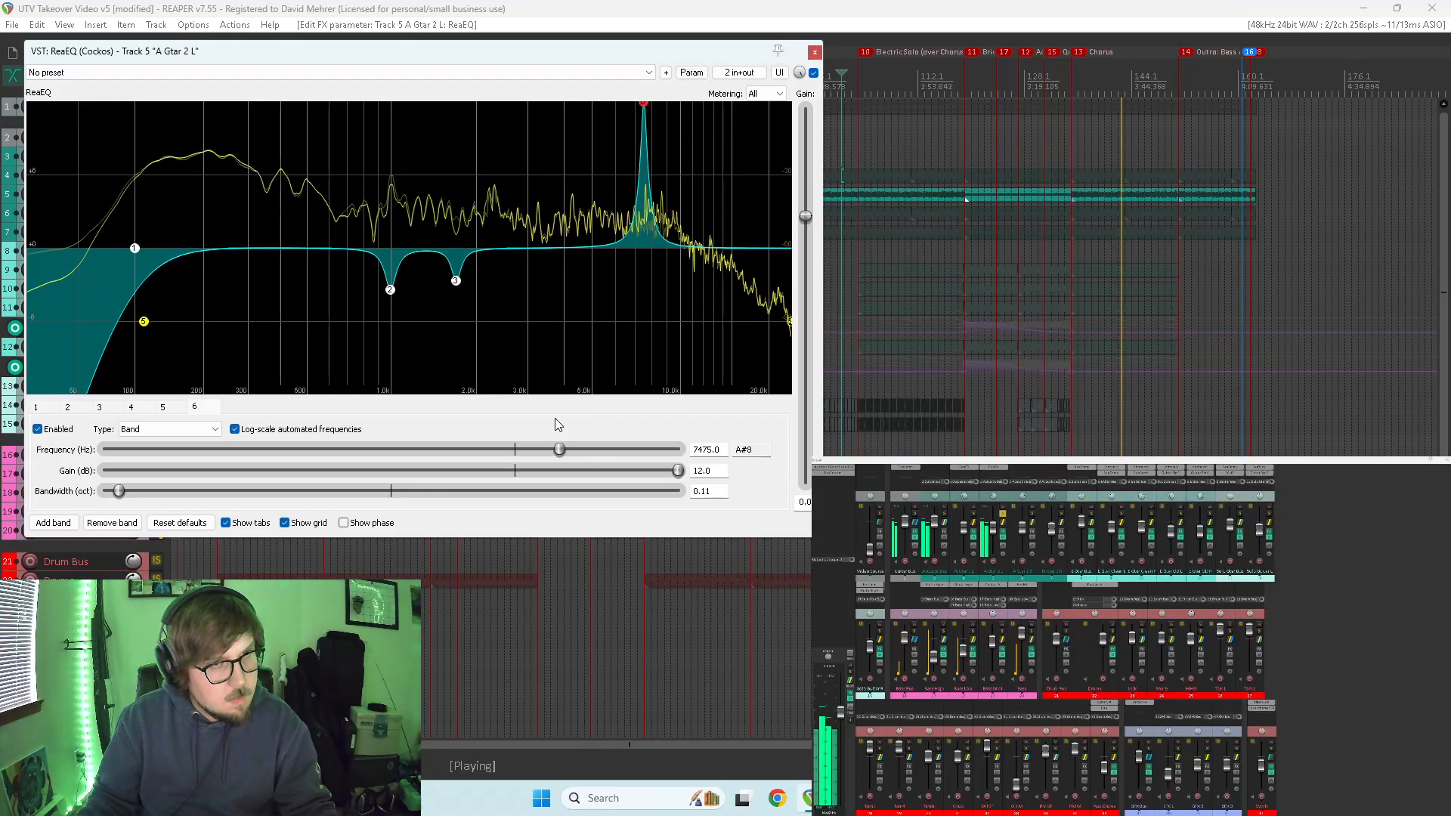
pyautogui.moveTo(555, 419); pyautogui.dragTo(508, 406)
pyautogui.press('space')
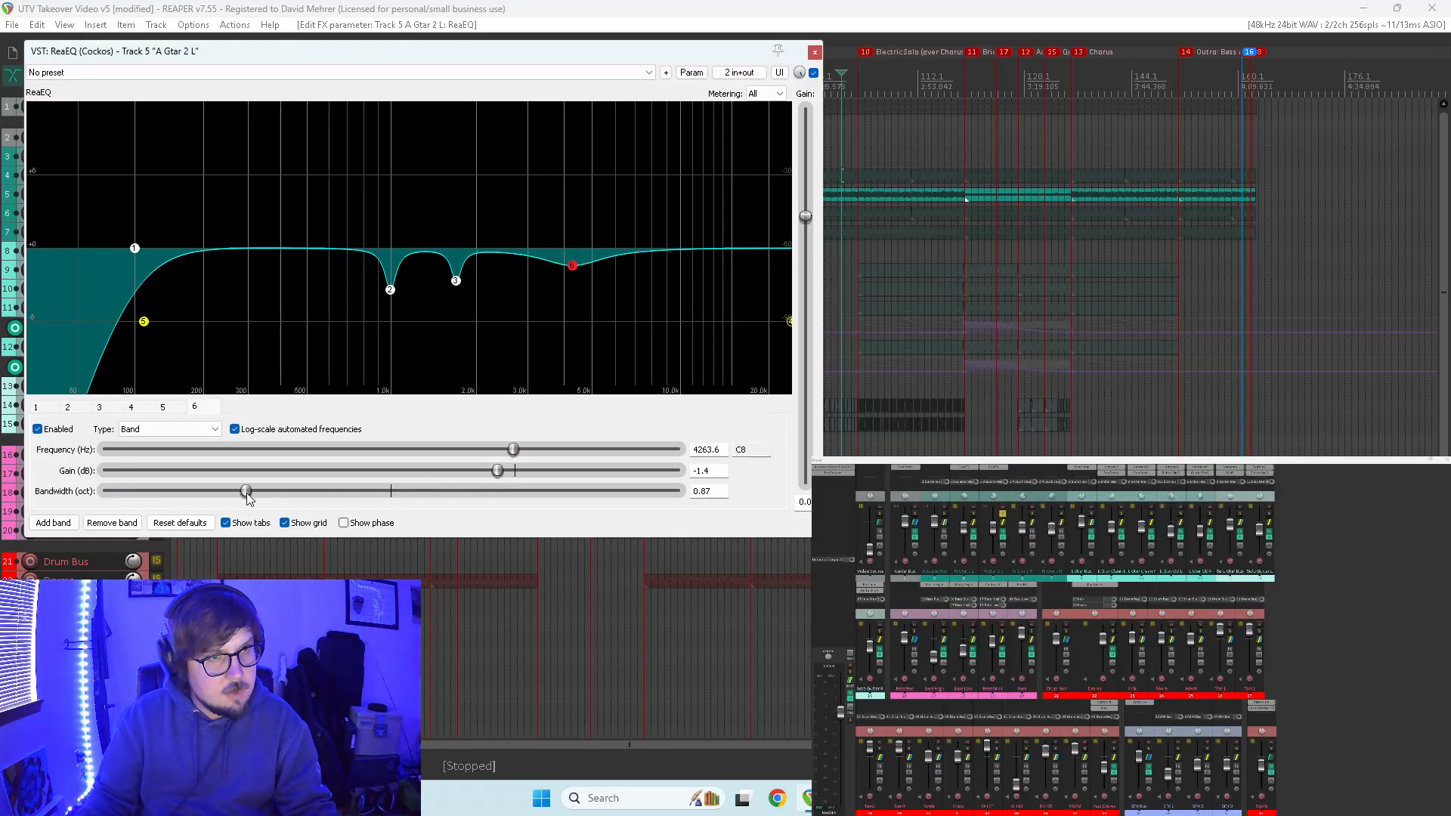
pyautogui.press('space')
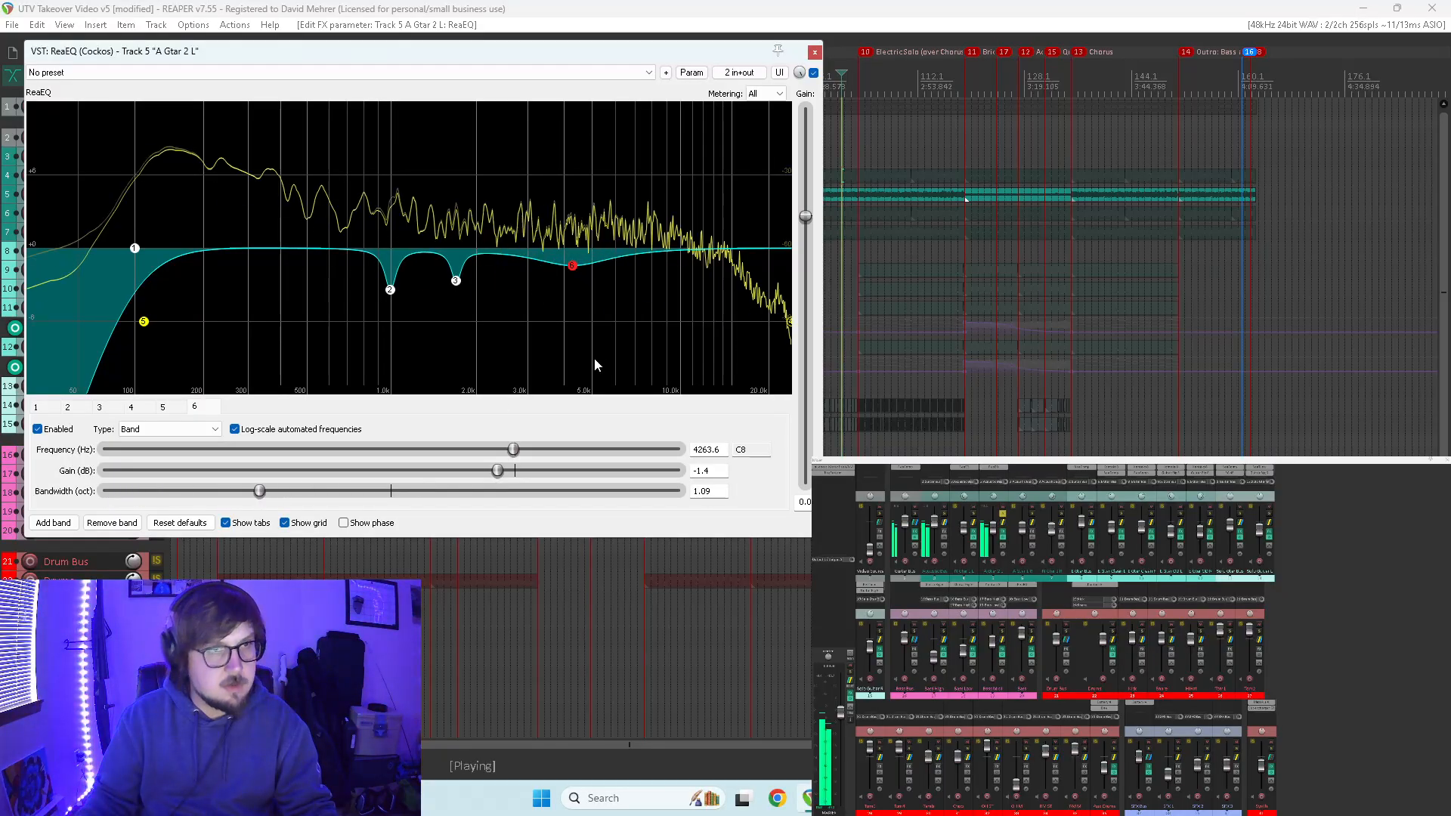
pyautogui.click(490, 476)
pyautogui.moveTo(490, 474); pyautogui.dragTo(486, 474)
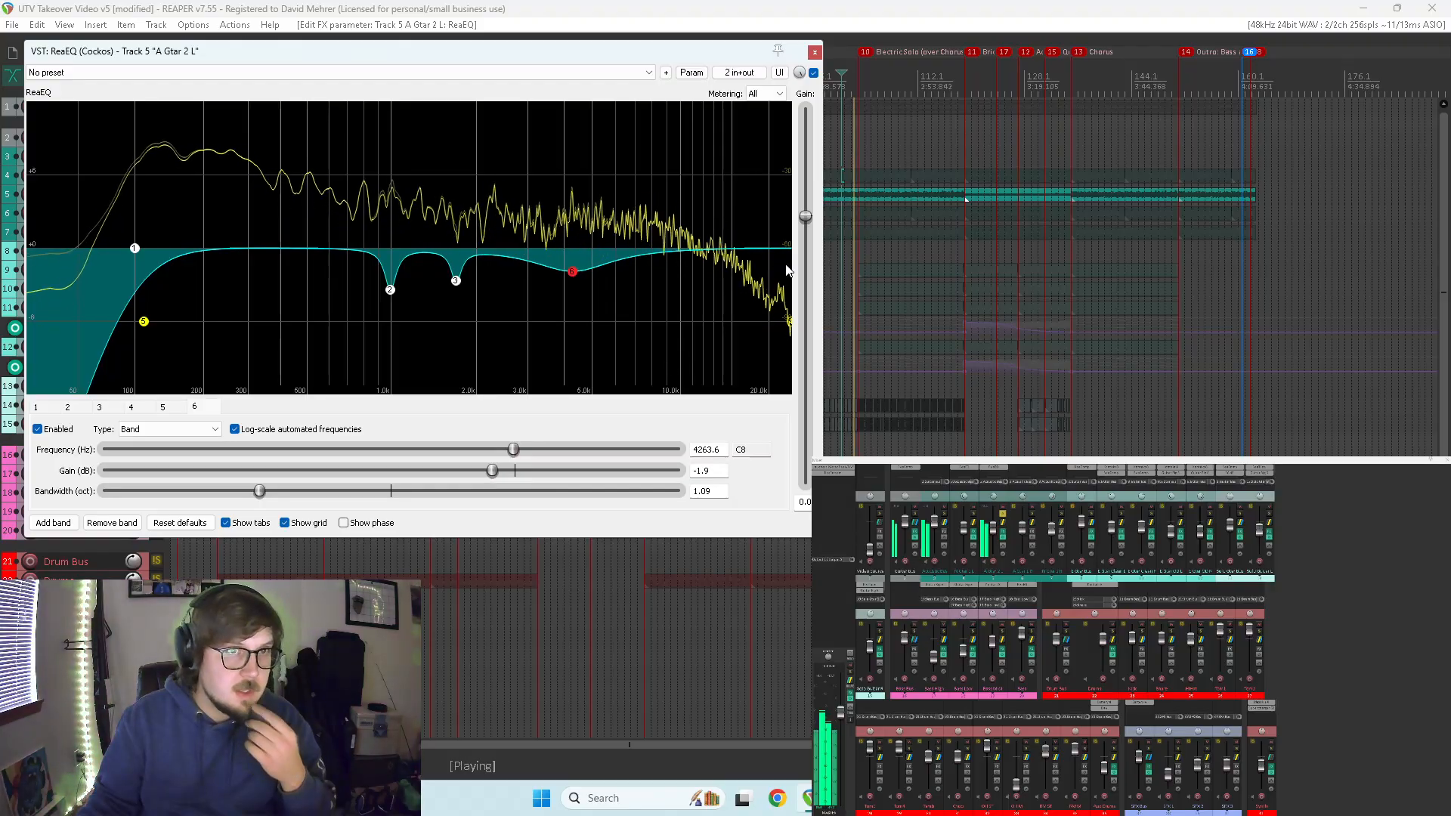
# - Compare A Gtar 2 L with its ReaEQ bypassed and active during playback, and close the EQ window
pyautogui.click(813, 73)
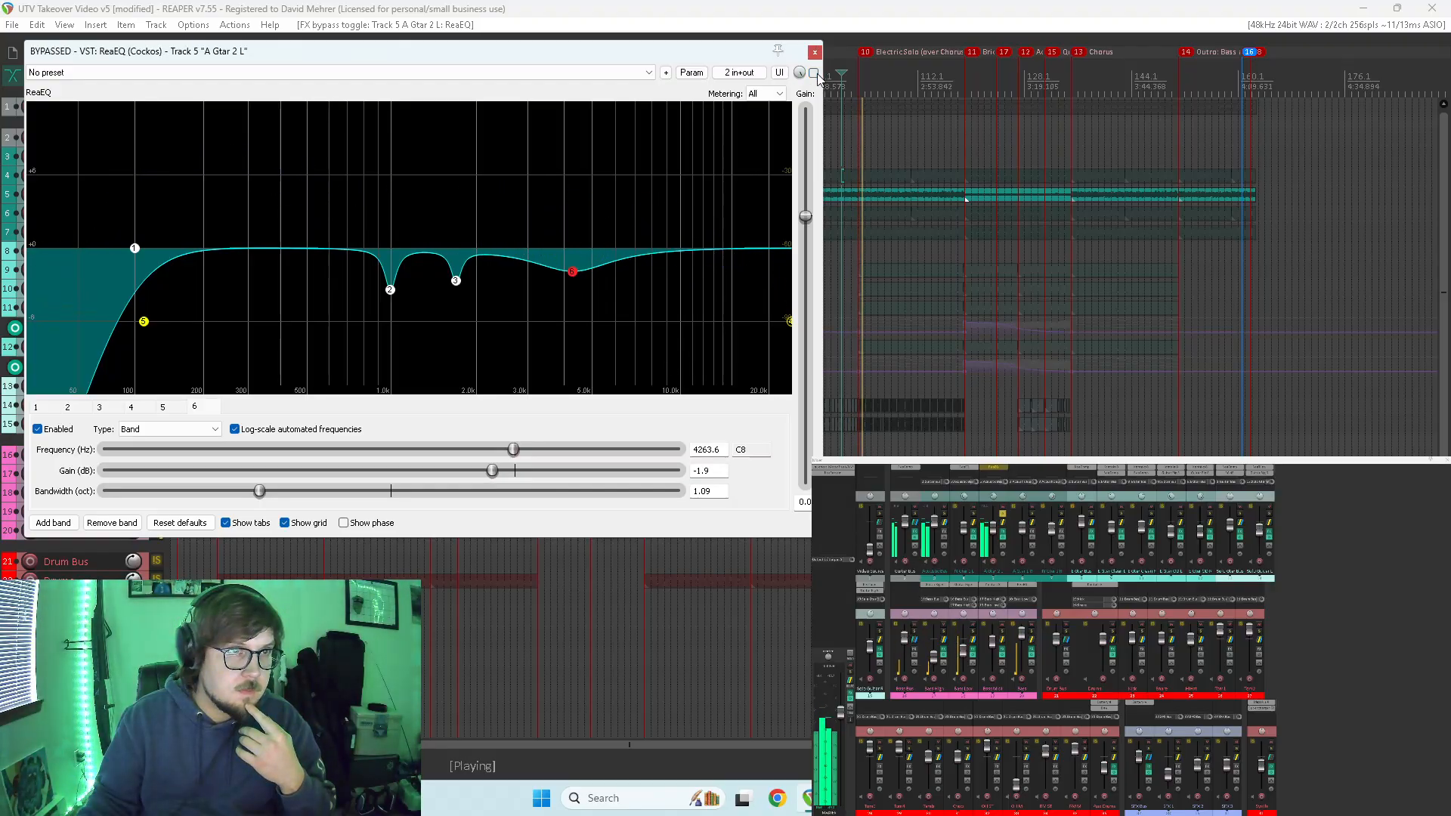
pyautogui.click(813, 72)
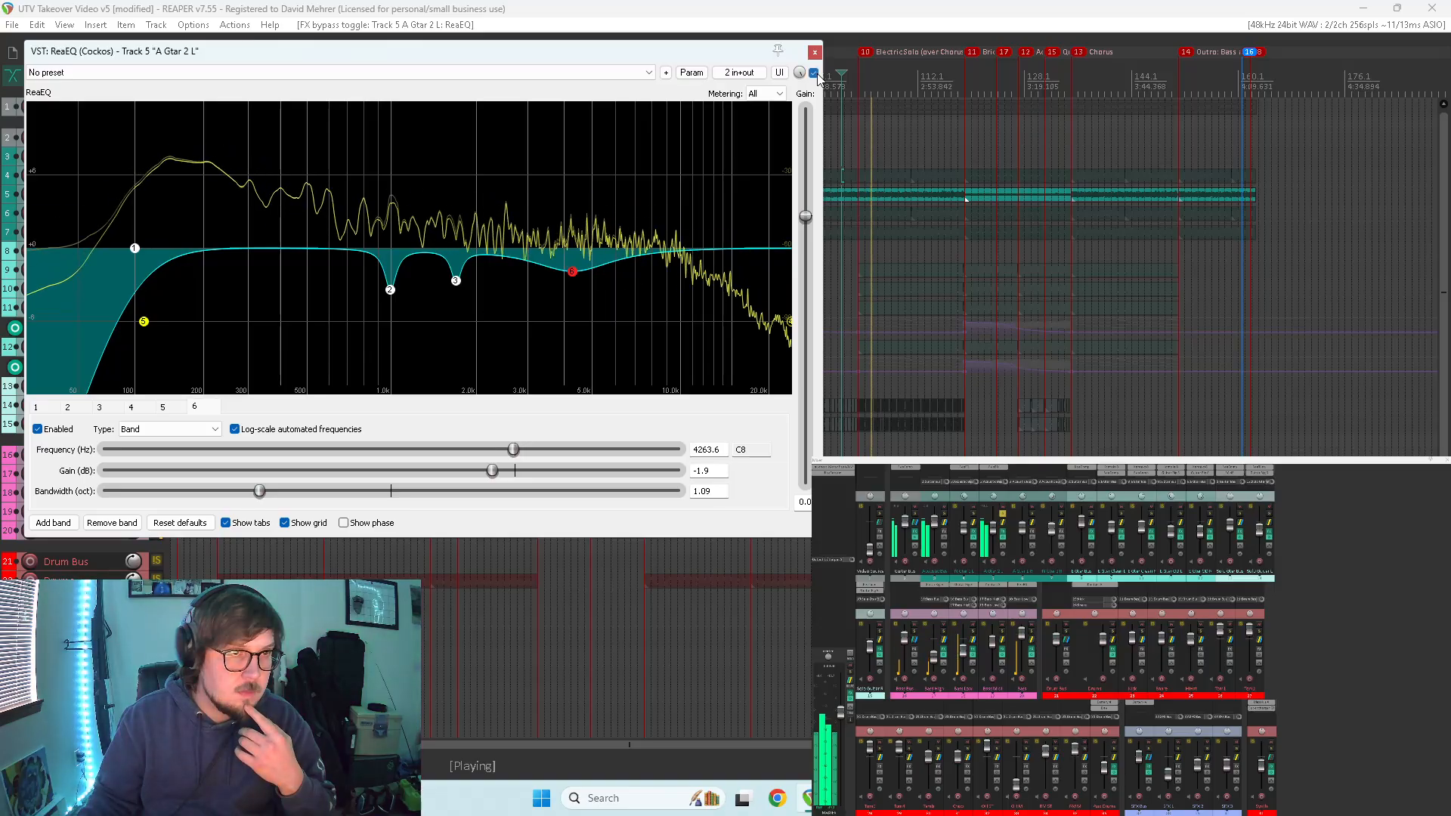
pyautogui.click(815, 73)
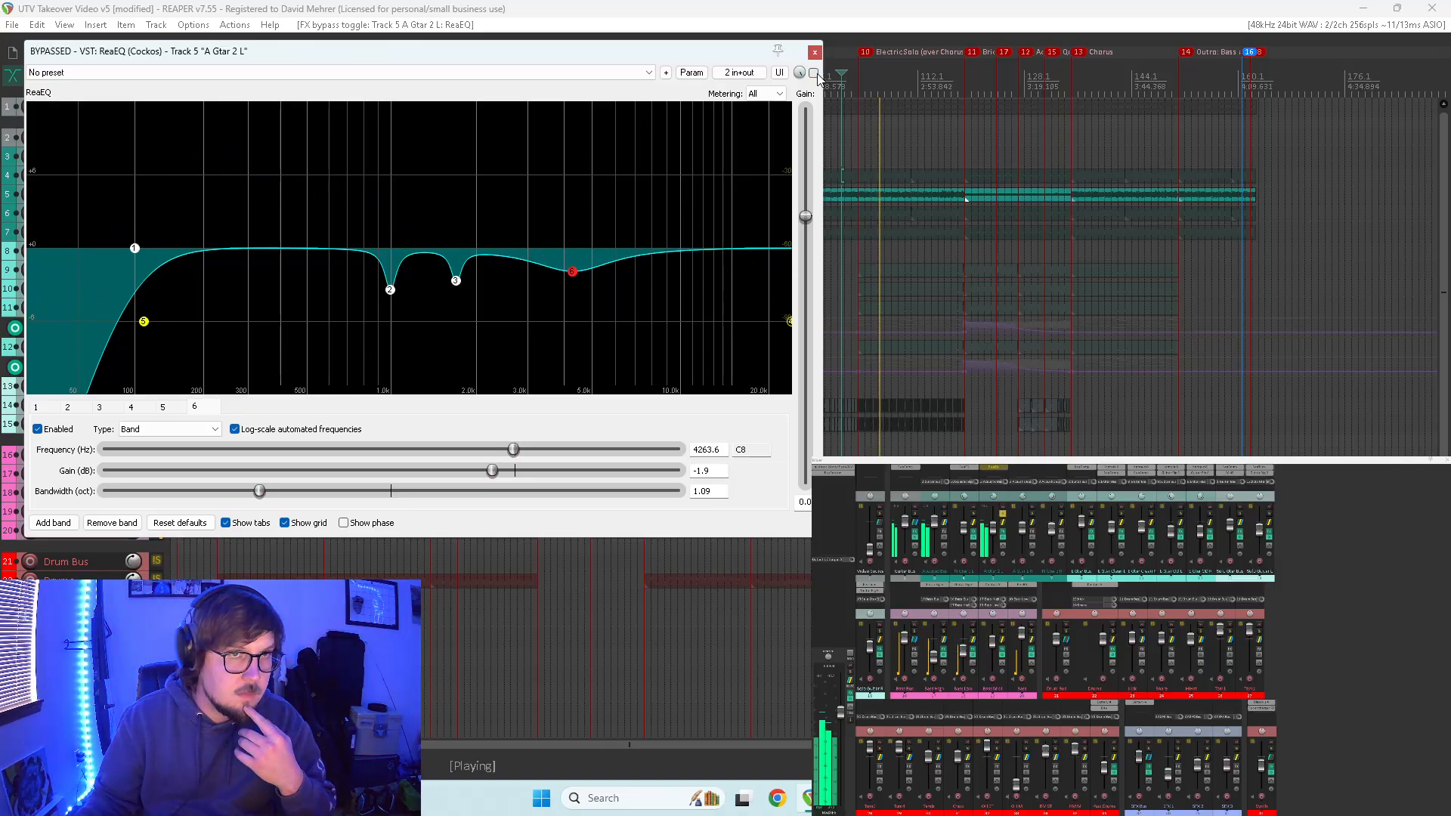
pyautogui.click(814, 72)
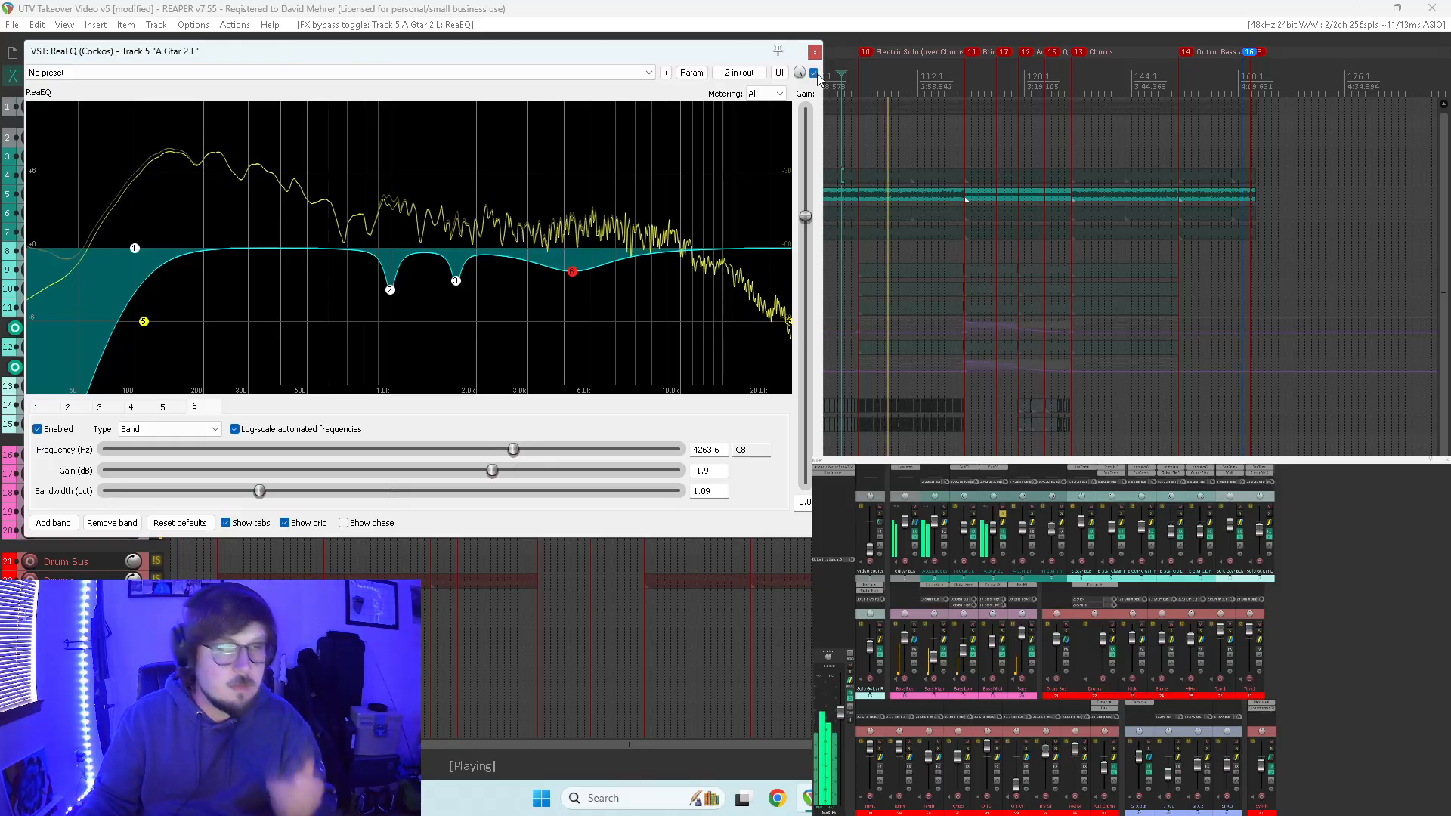
pyautogui.click(815, 53)
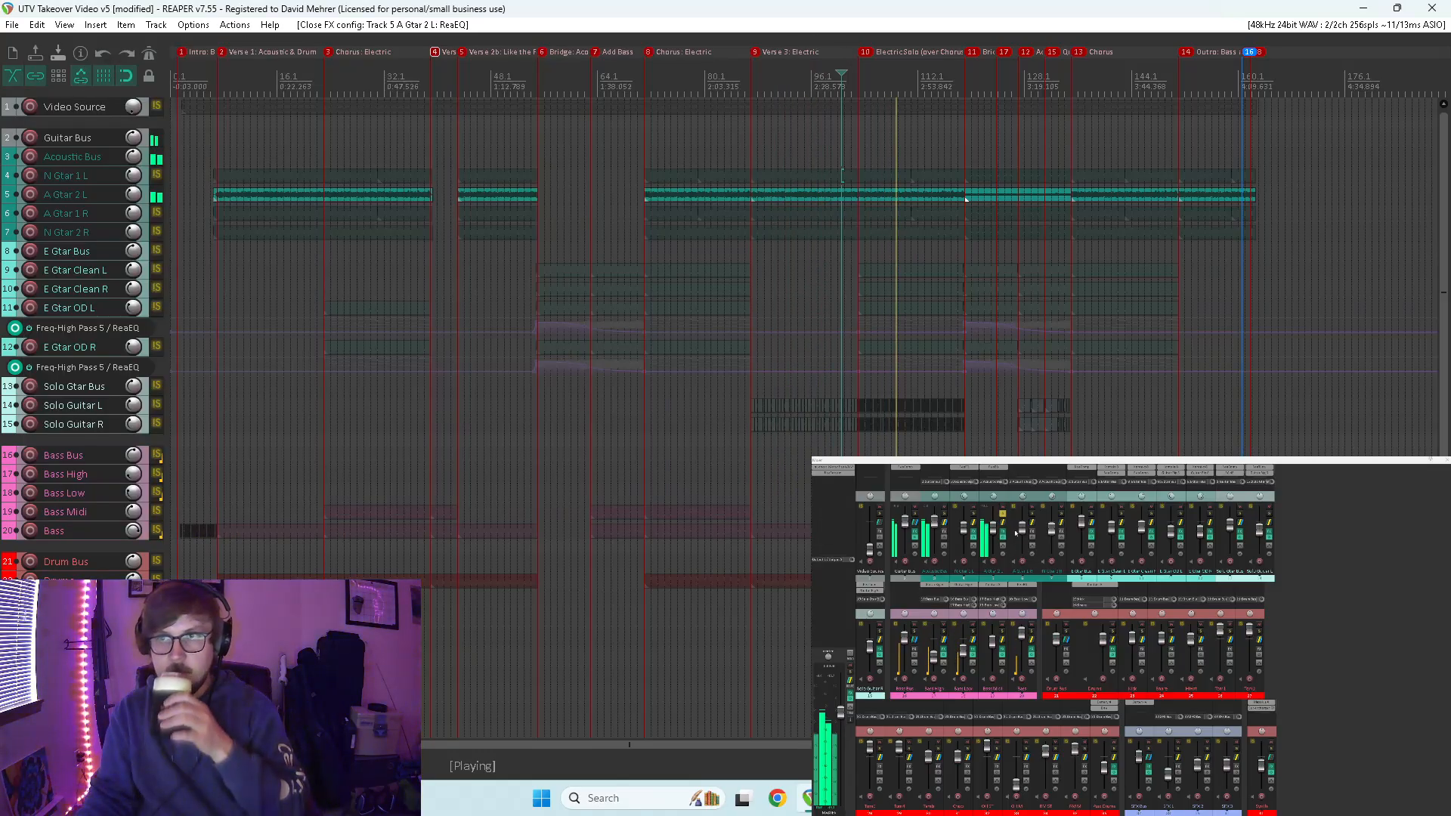
# - Compare the left acoustic guitar pair with the right pair and the full mix by alternating their solos during playback
pyautogui.hotkey('alt', 's')
pyautogui.hotkey('alt', 's')
pyautogui.hotkey('alt', 's')
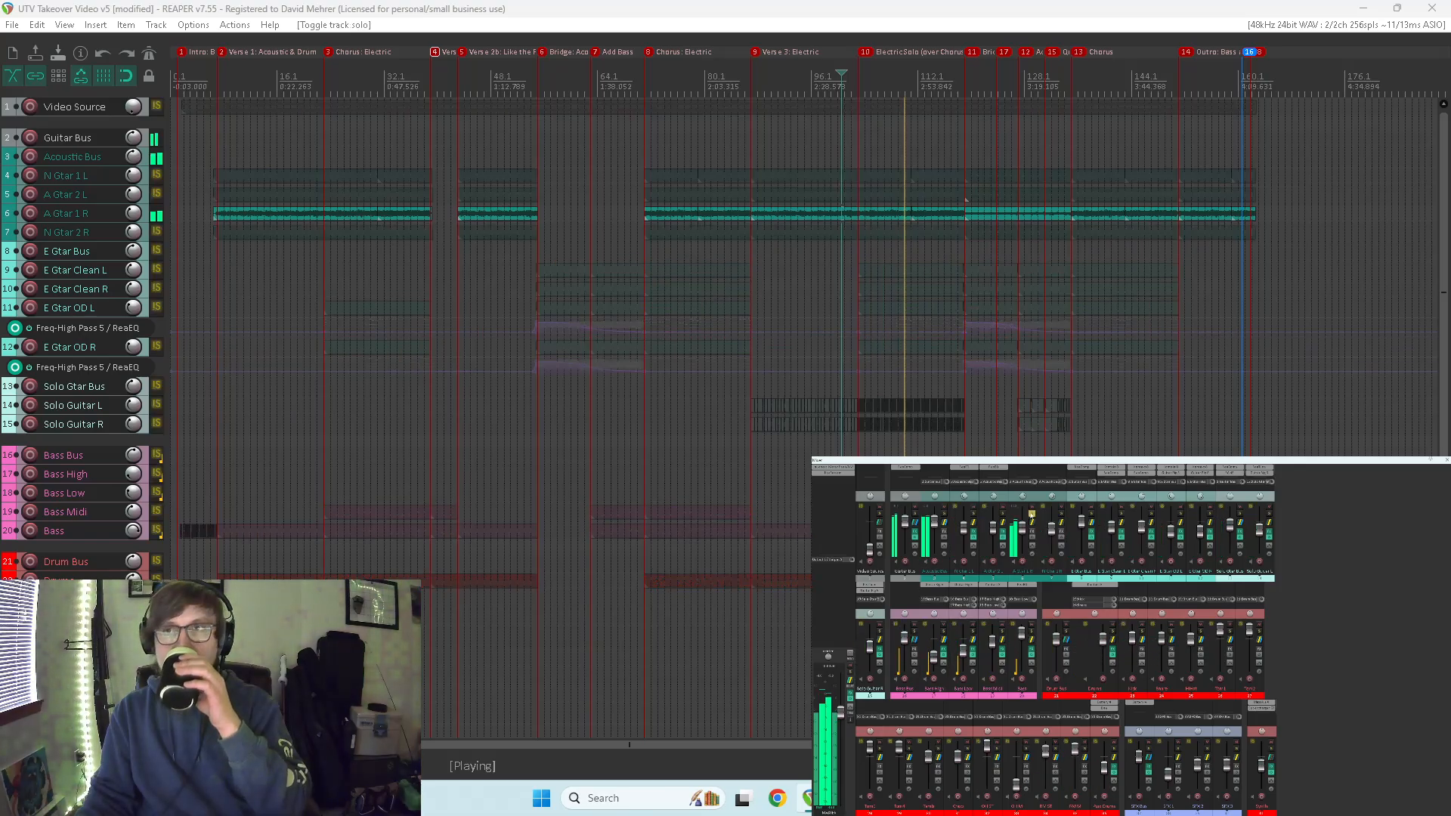
pyautogui.click(1002, 514)
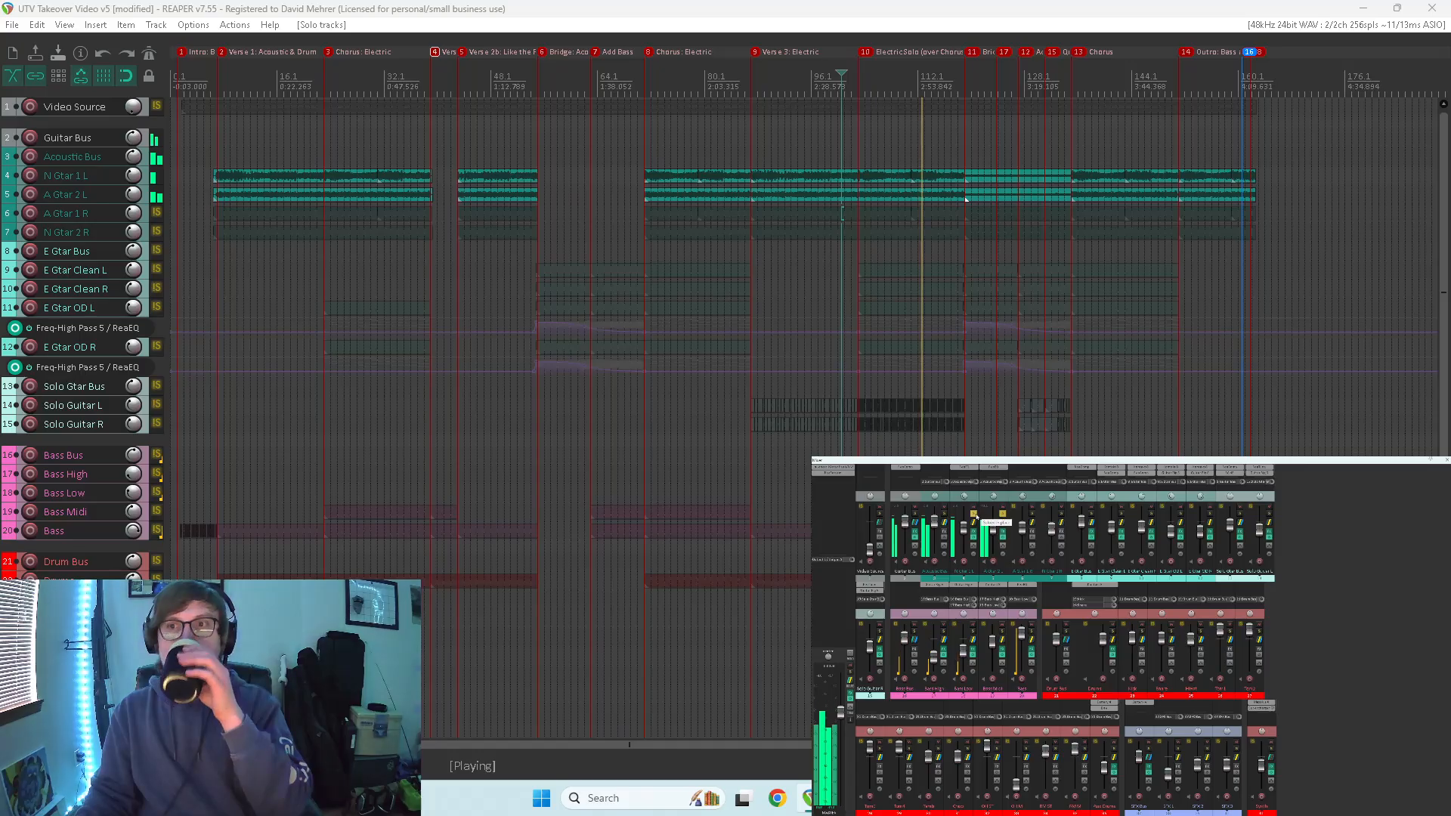
pyautogui.click(1002, 514)
pyautogui.click(1061, 514)
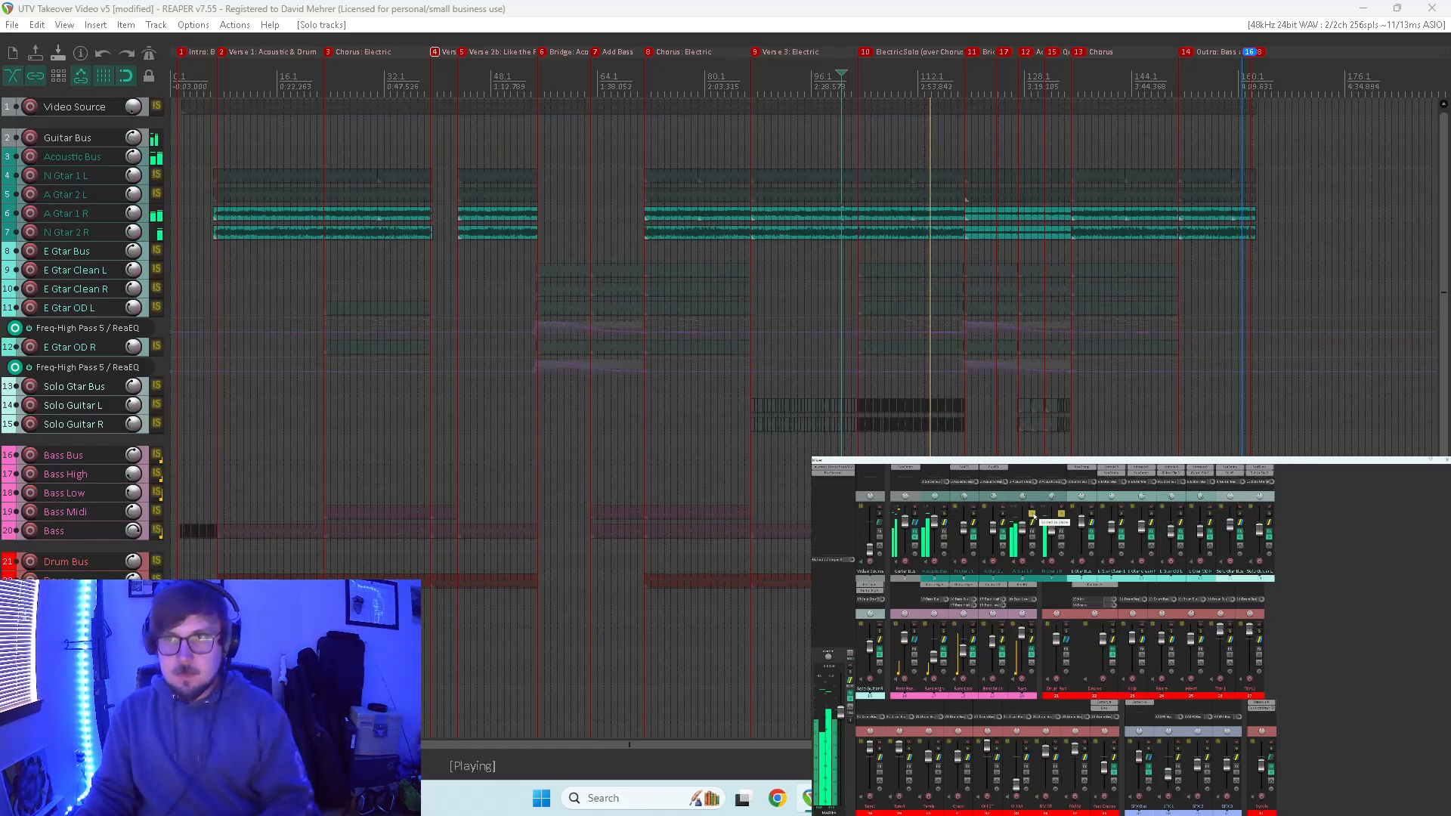
pyautogui.click(1061, 514)
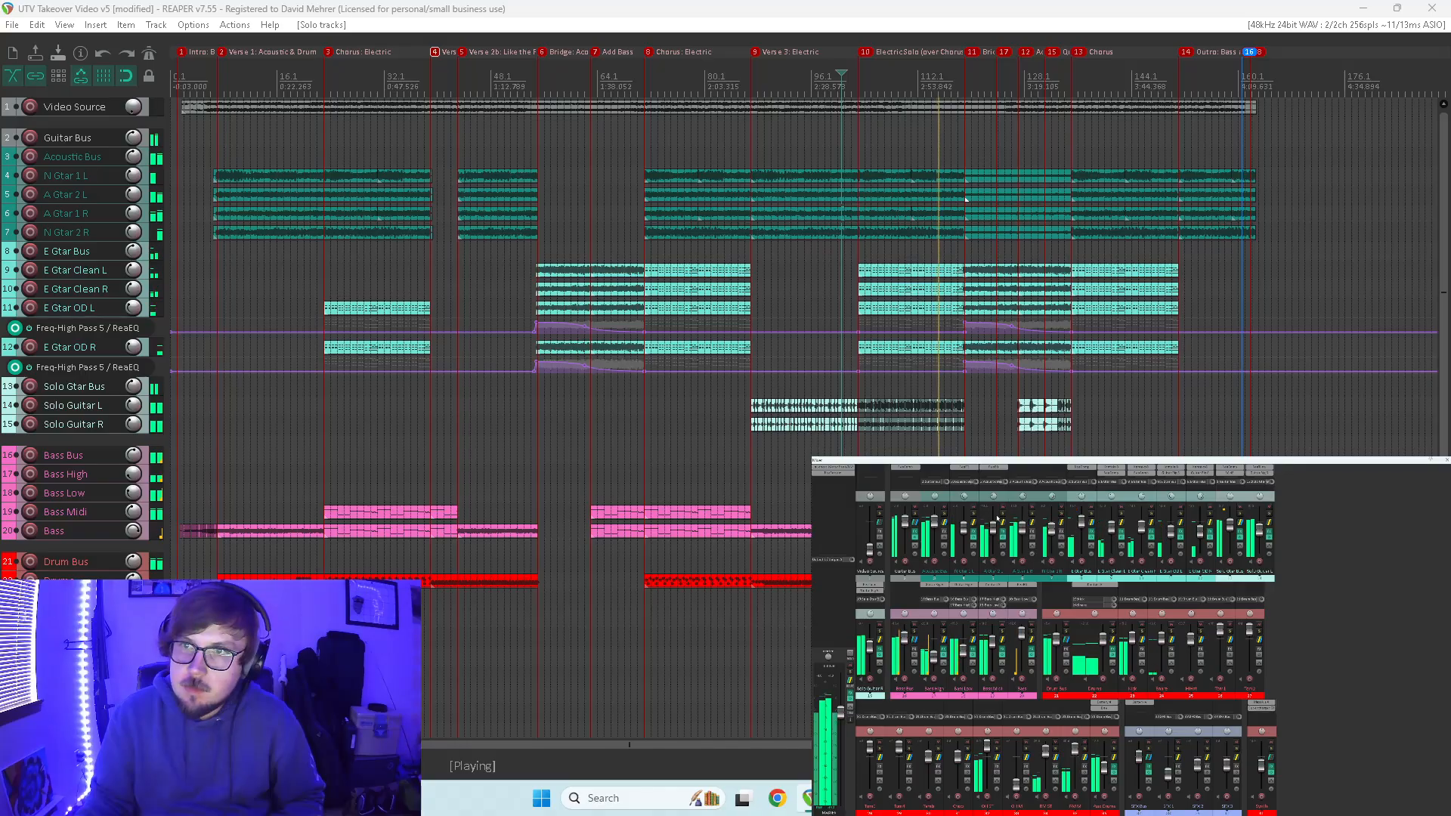
pyautogui.click(1032, 514)
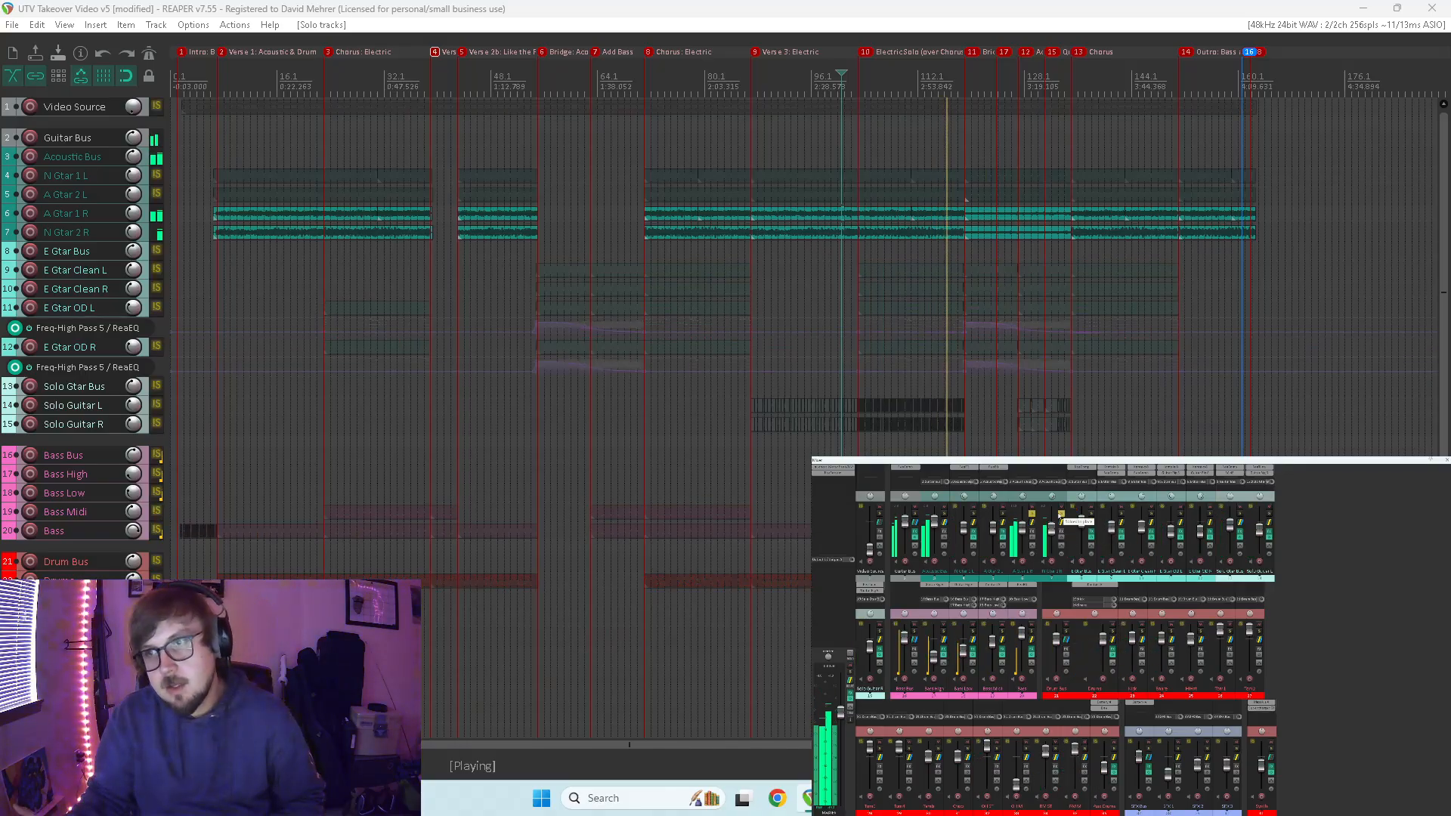
pyautogui.click(1033, 514)
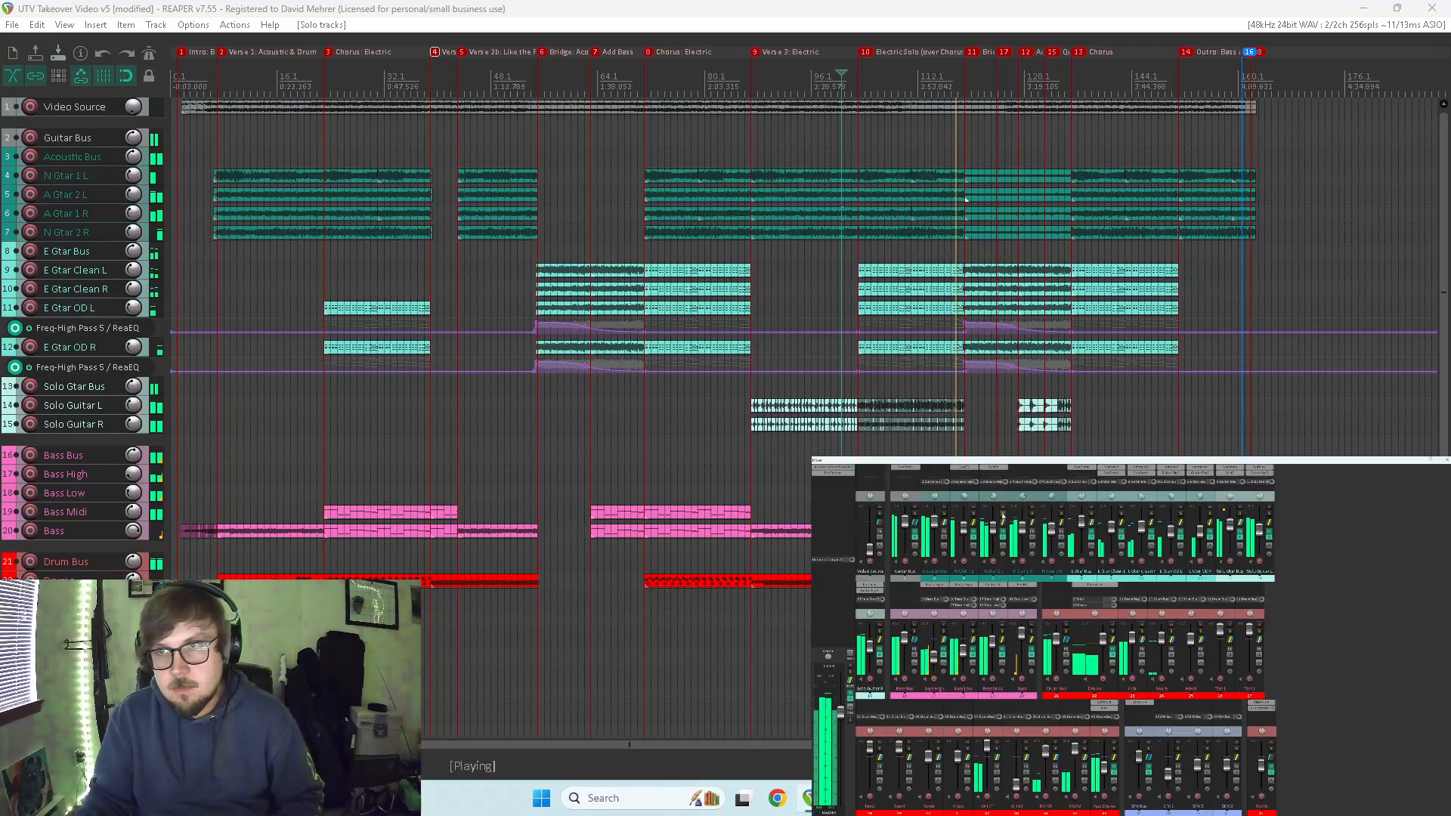
pyautogui.click(1002, 514)
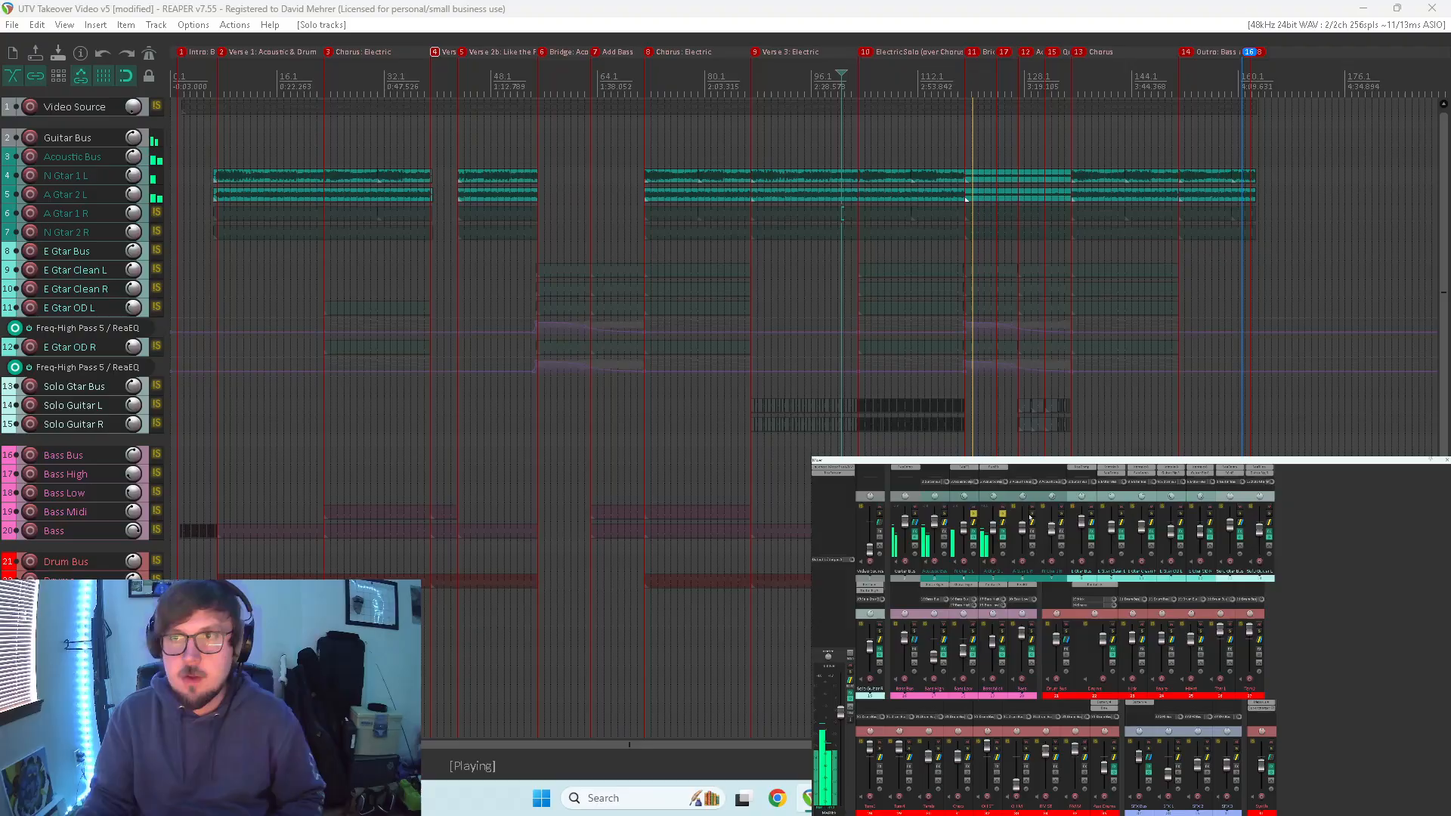
pyautogui.click(970, 517)
pyautogui.click(1033, 514)
pyautogui.click(1062, 514)
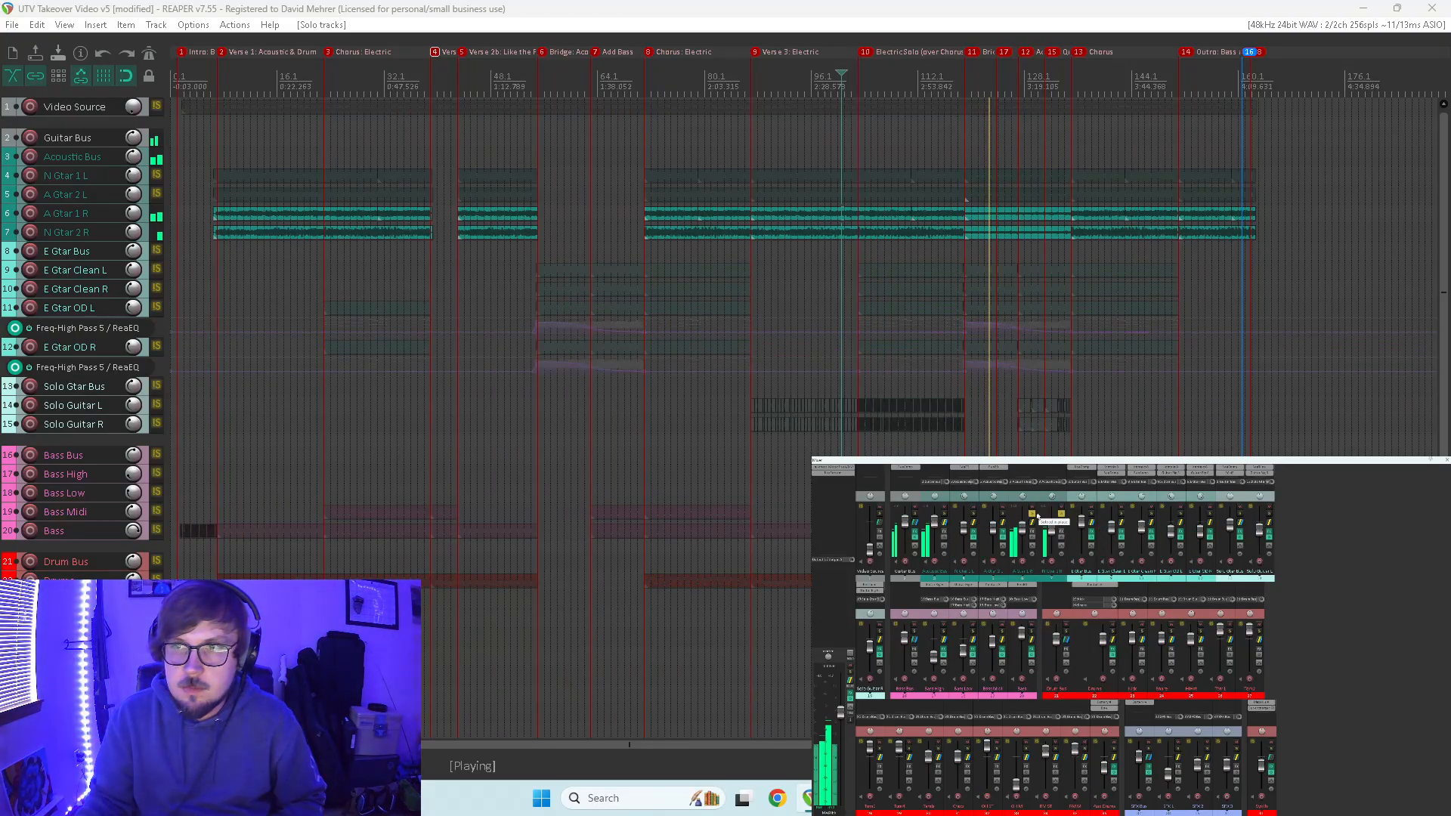
pyautogui.click(1032, 514)
pyautogui.click(974, 515)
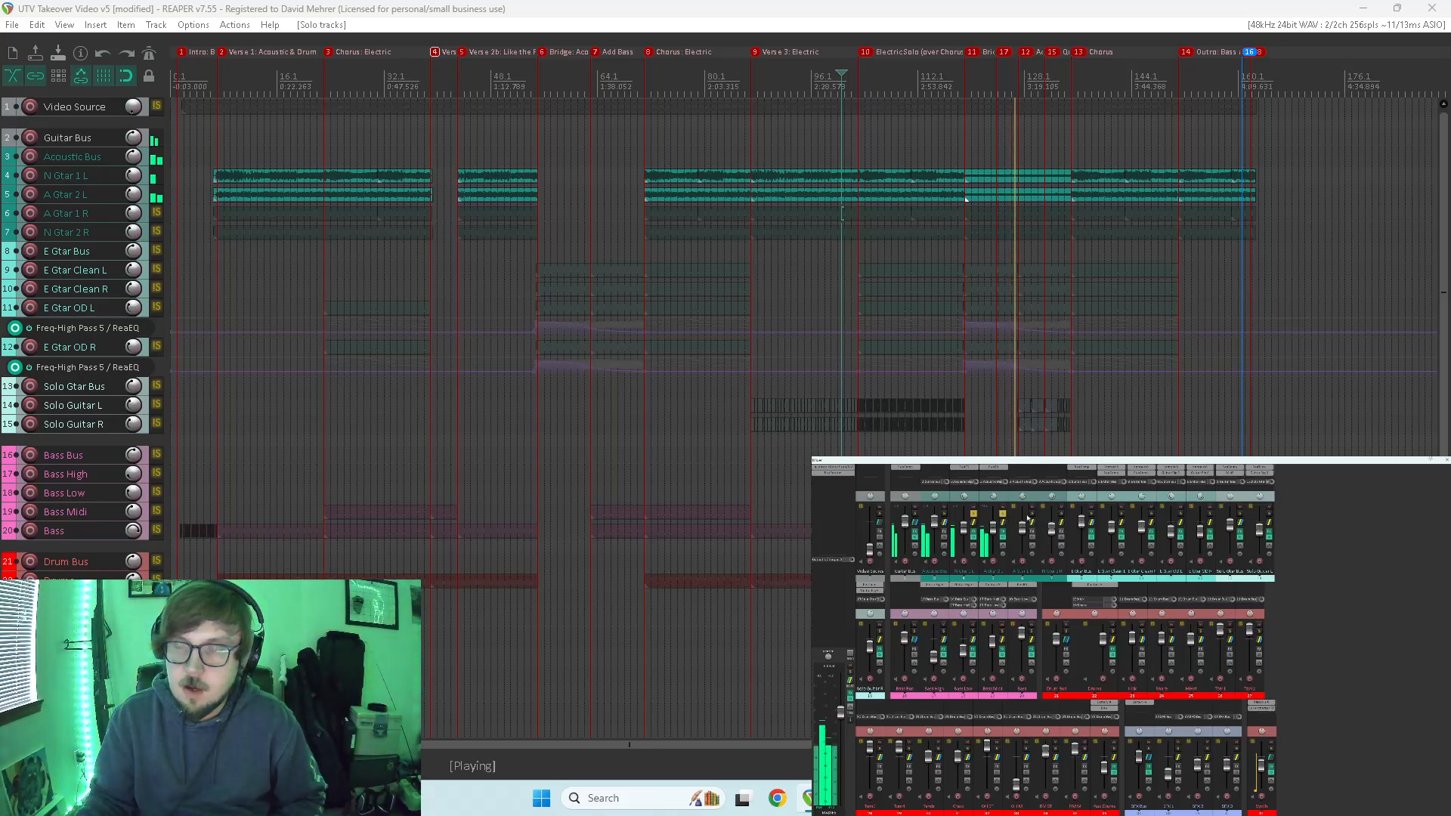
pyautogui.click(973, 516)
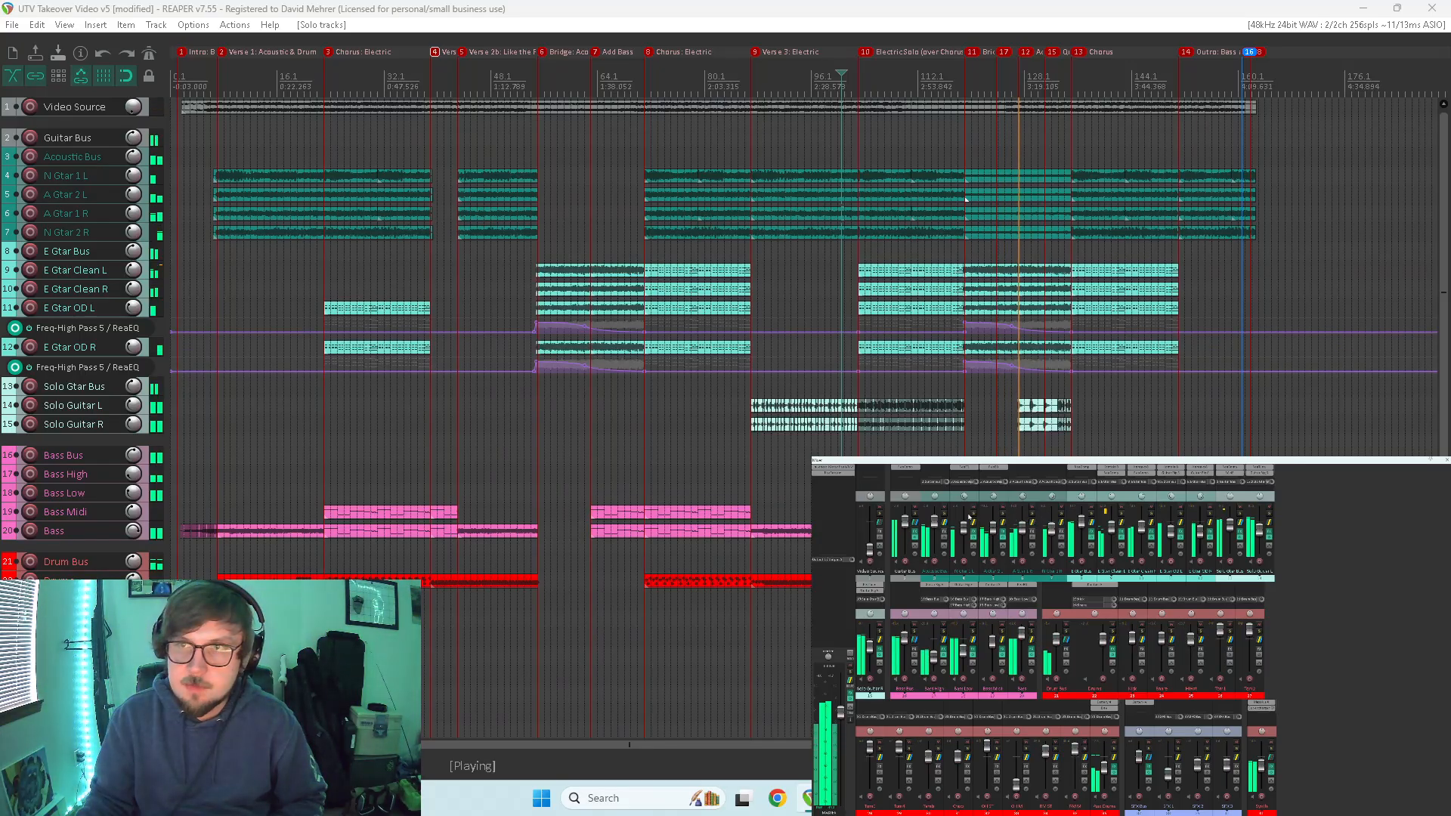
# - Compare A Gtar 1 R and A Gtar 2 L by soloing them separately and together
pyautogui.click(1031, 515)
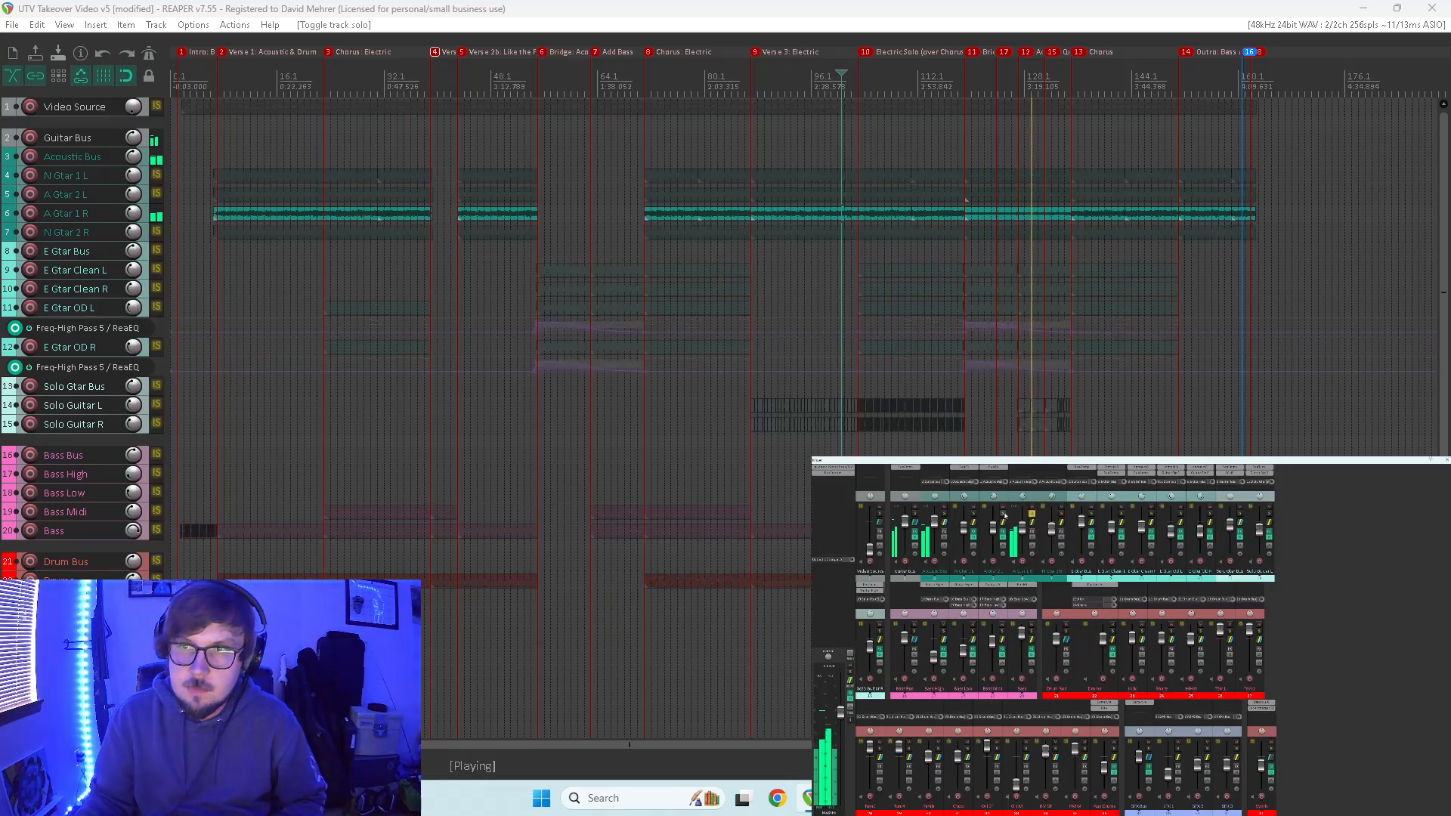
pyautogui.click(1002, 515)
pyautogui.click(1033, 515)
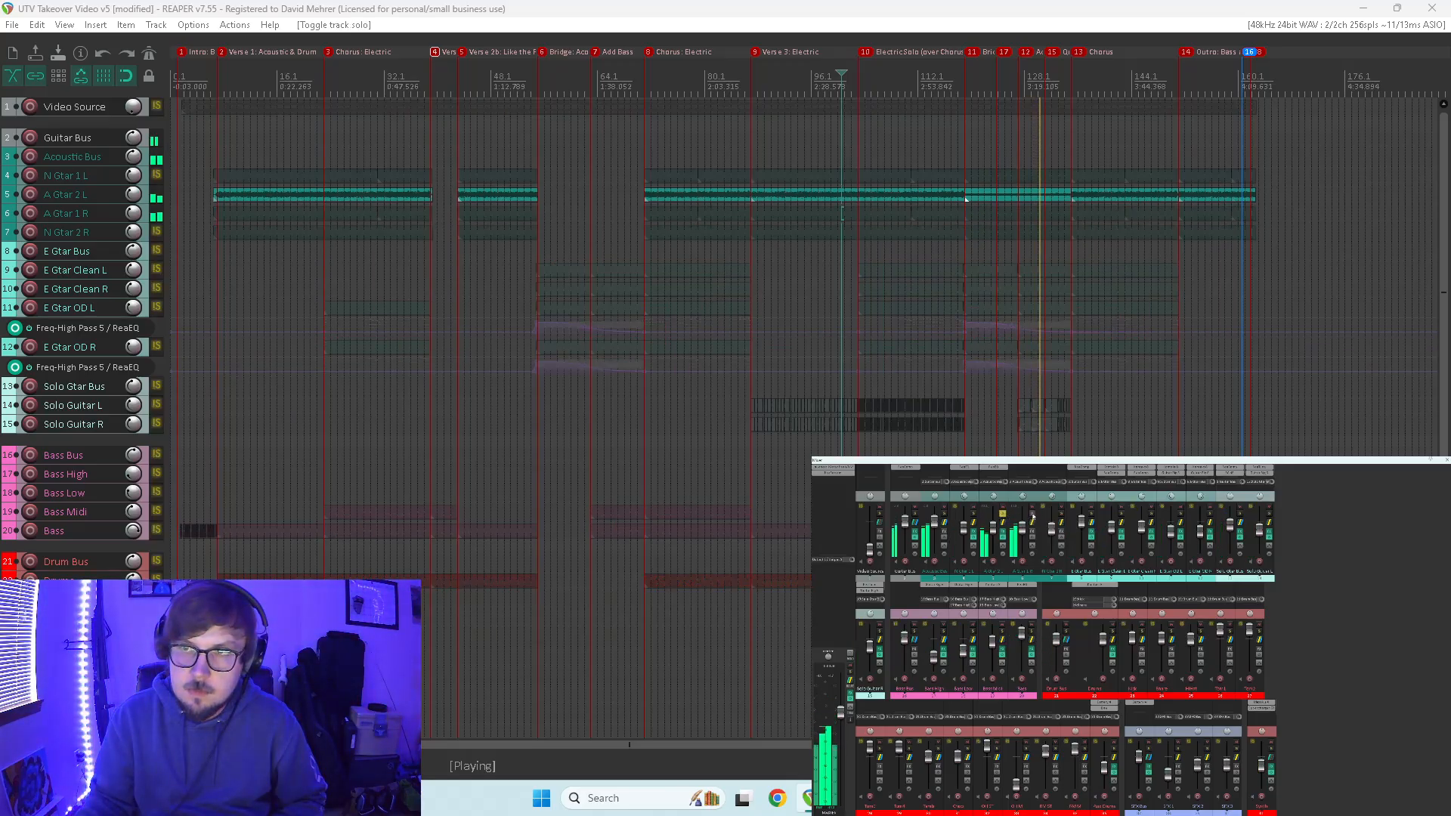
pyautogui.click(1033, 515)
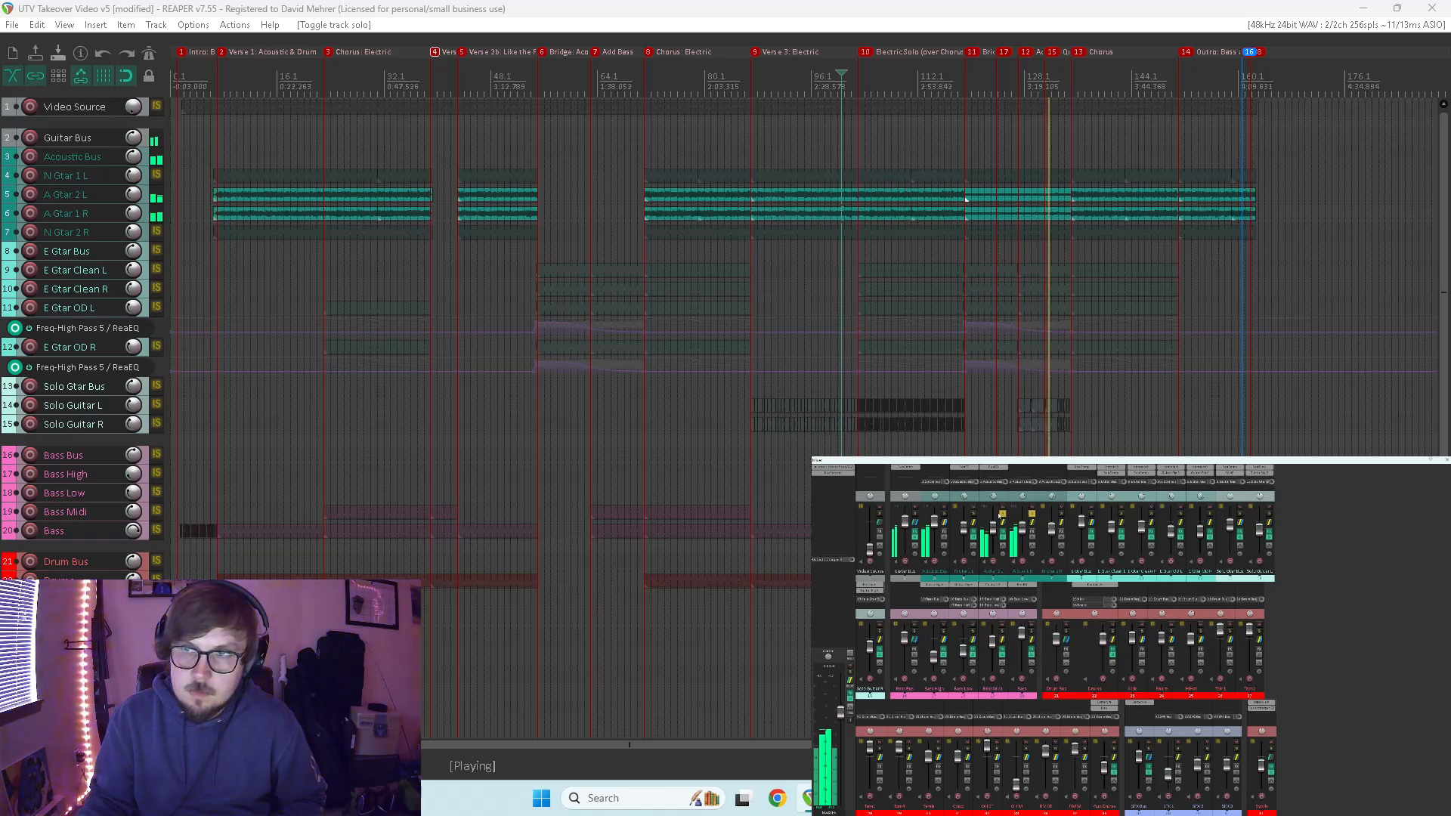
# - Copy A Gtar 2 L's ReaEQ to the soloed A Gtar 1 R and set its high-pass band to 101.6 Hz
pyautogui.click(1003, 515)
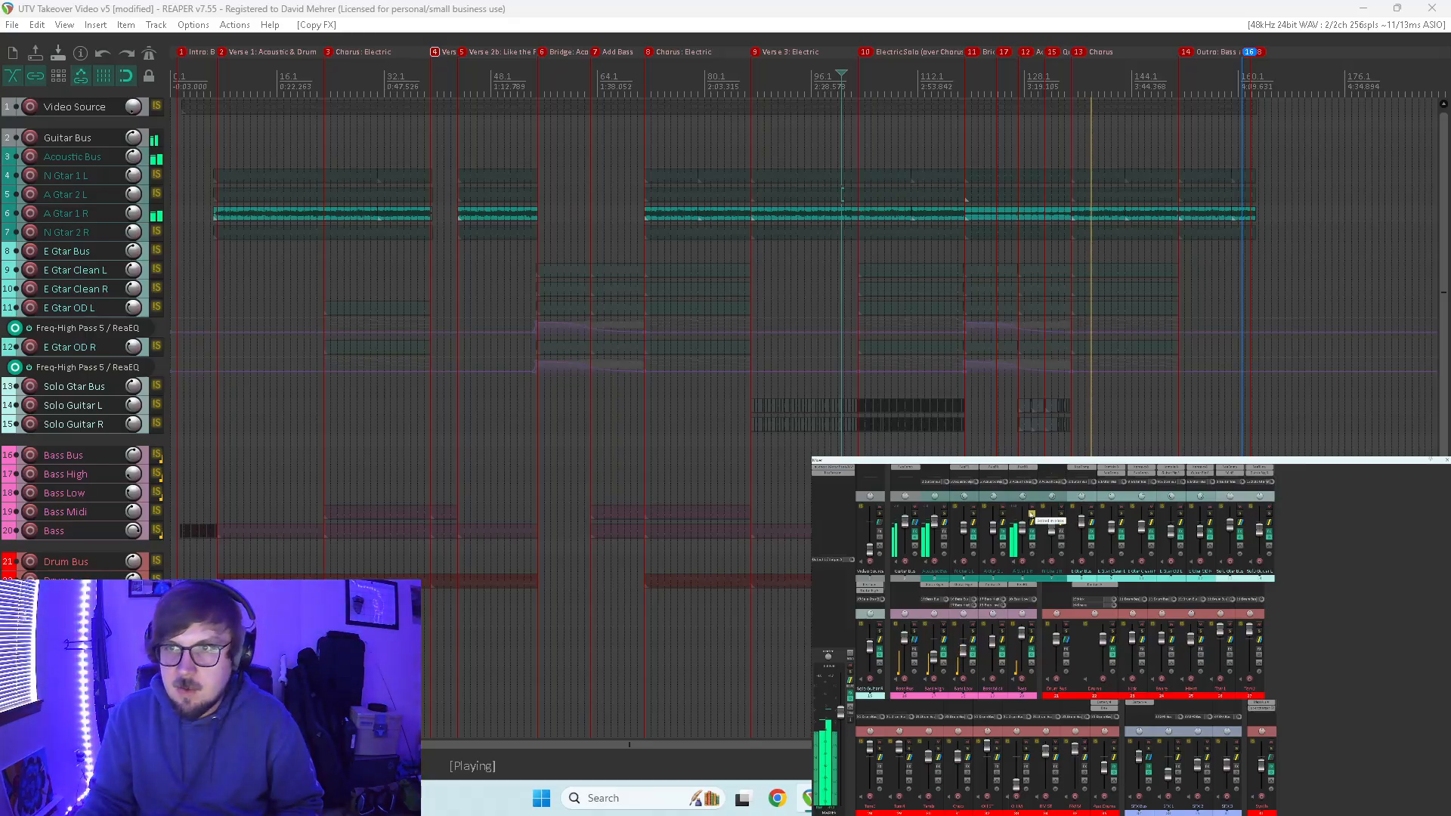
pyautogui.click(1030, 470)
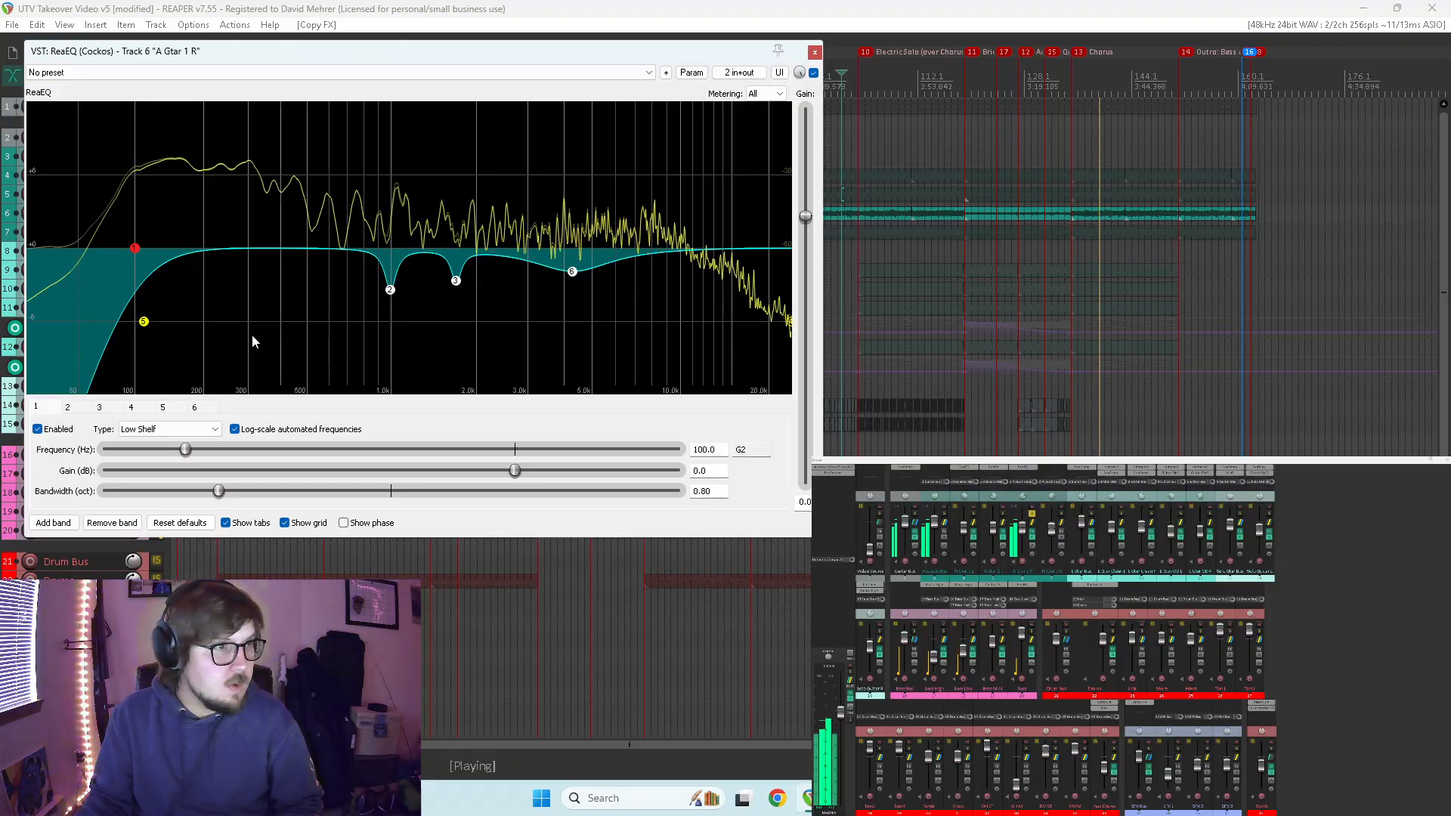
pyautogui.moveTo(151, 329); pyautogui.dragTo(136, 302)
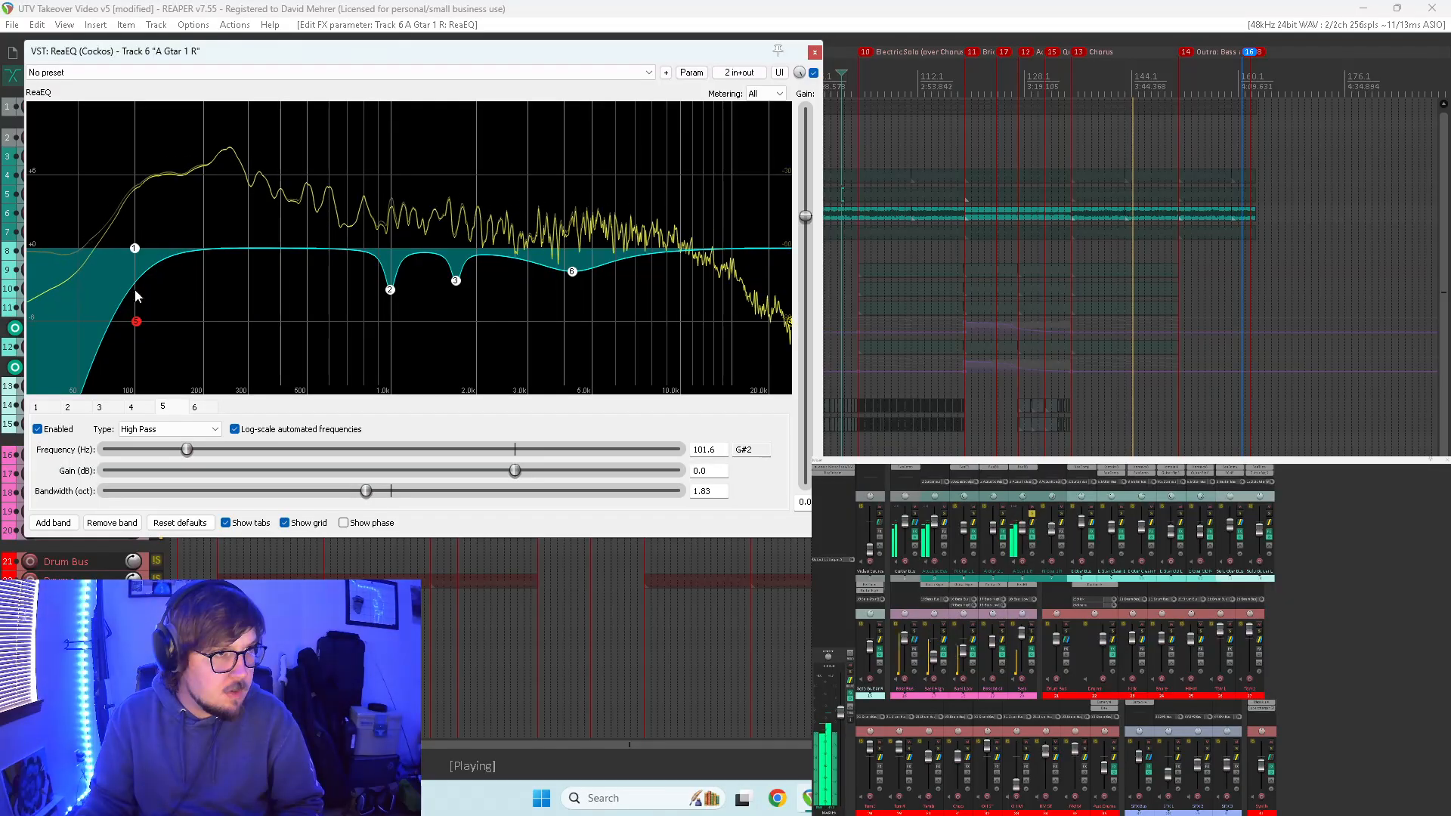
# - Disable EQ bands 3 and 6 on A Gtar 1 R
pyautogui.click(390, 292)
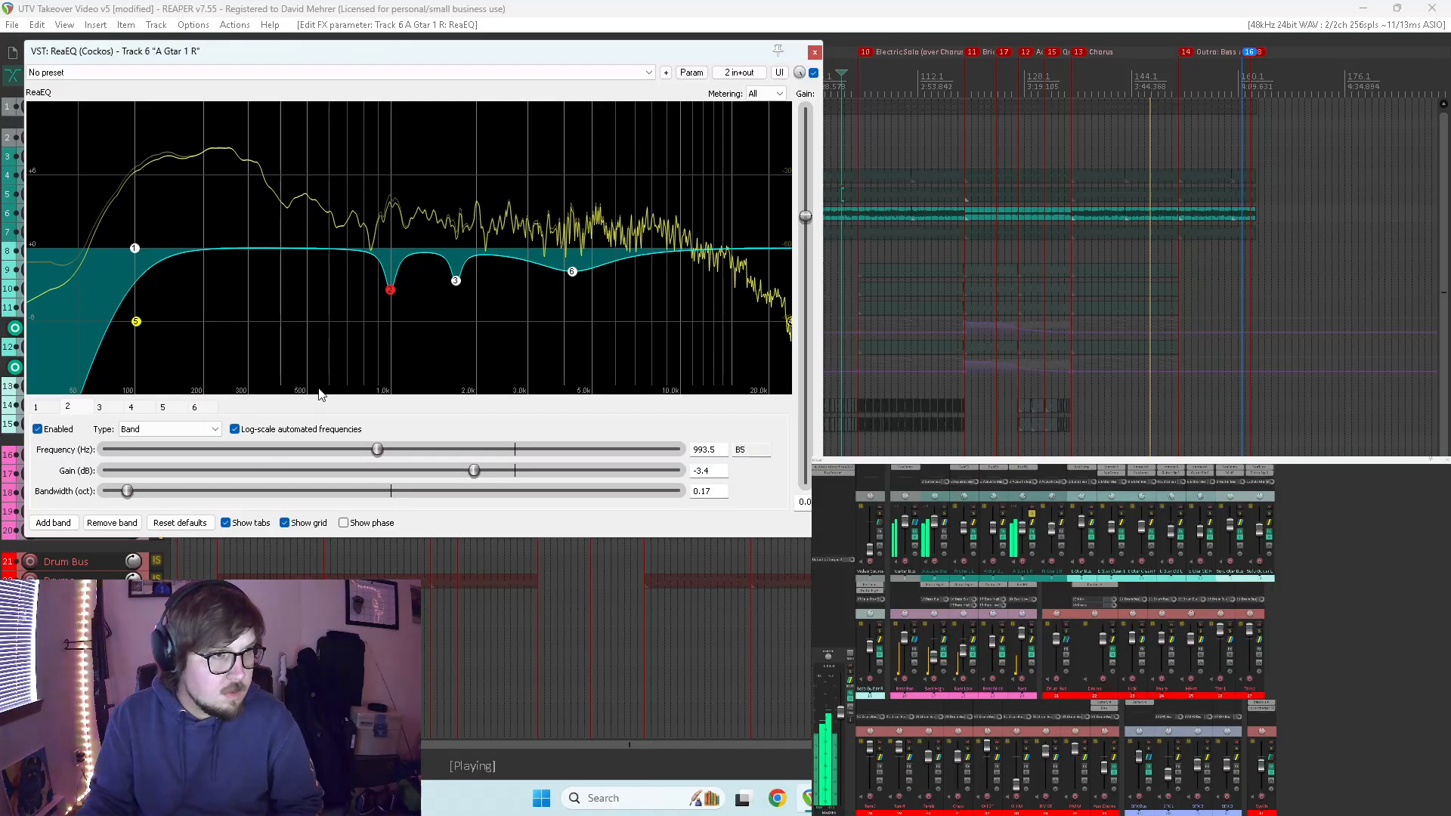
pyautogui.doubleClick(456, 282)
pyautogui.doubleClick(572, 271)
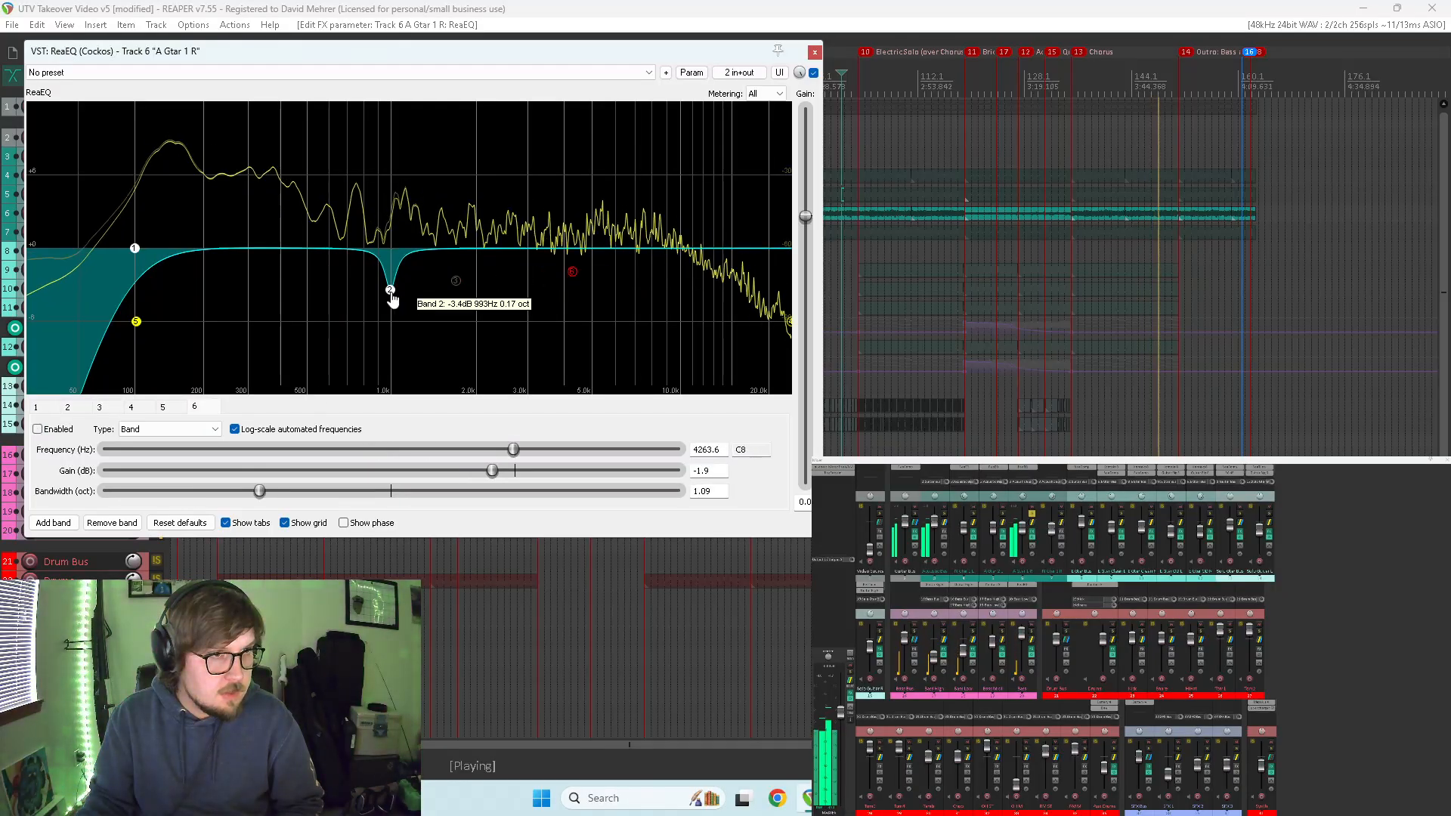
# - Sweep EQ band 2 around 1 kHz with a 12 dB boost and pull it down to a narrow cut
pyautogui.click(390, 292)
pyautogui.moveTo(390, 292); pyautogui.dragTo(390, 103)
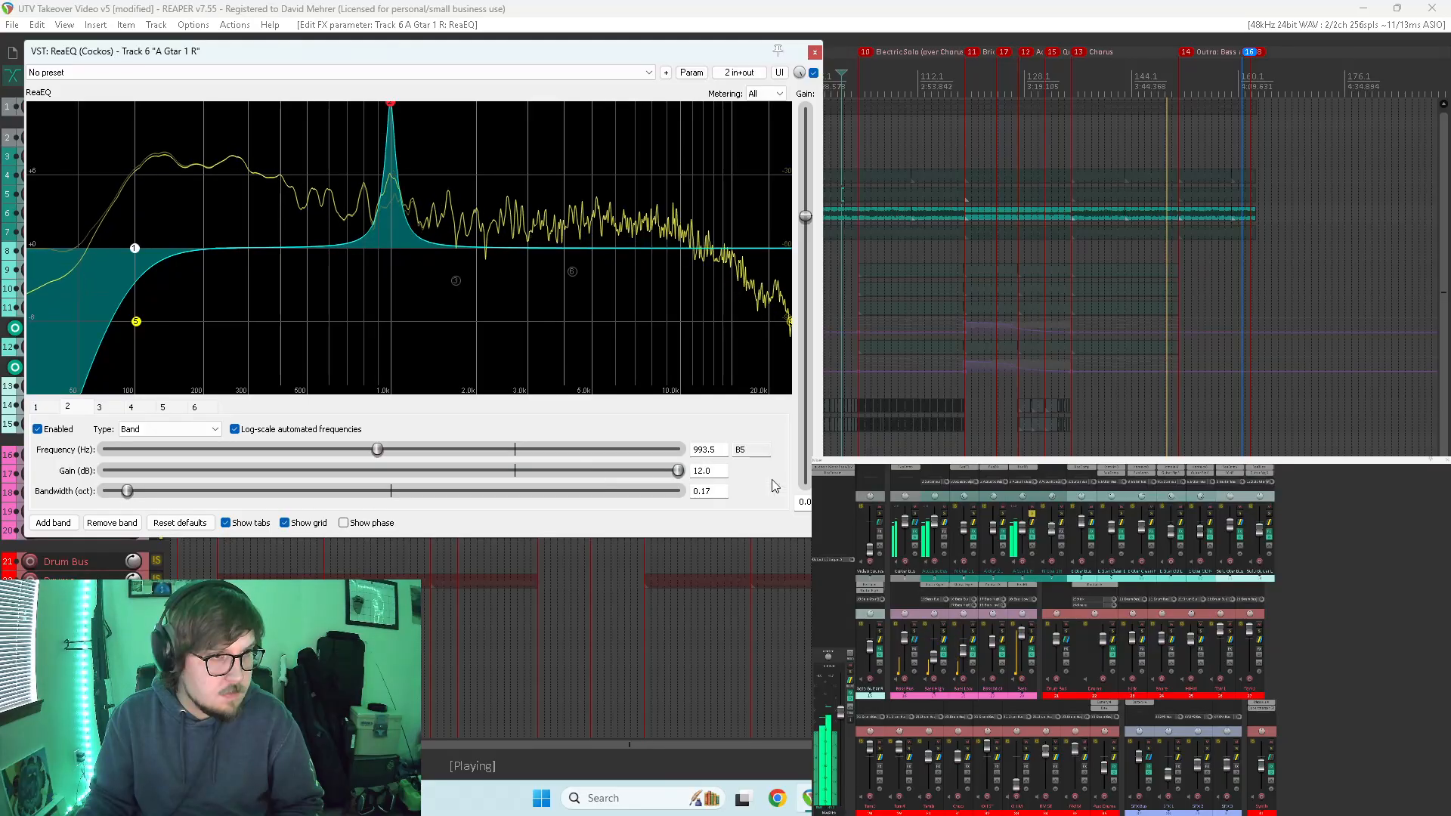
pyautogui.moveTo(381, 450)
pyautogui.mouseDown()
pyautogui.moveTo(231, 448)
pyautogui.moveTo(383, 431)
pyautogui.mouseUp()
pyautogui.moveTo(678, 470)
pyautogui.mouseDown()
pyautogui.moveTo(479, 479)
pyautogui.moveTo(678, 470)
pyautogui.mouseUp()
# - Add EQ band 7 on A Gtar 1 R at 313.5 Hz with -3.4 dB gain and 0.15-octave bandwidth
pyautogui.click(53, 522)
pyautogui.moveTo(346, 450); pyautogui.dragTo(274, 449)
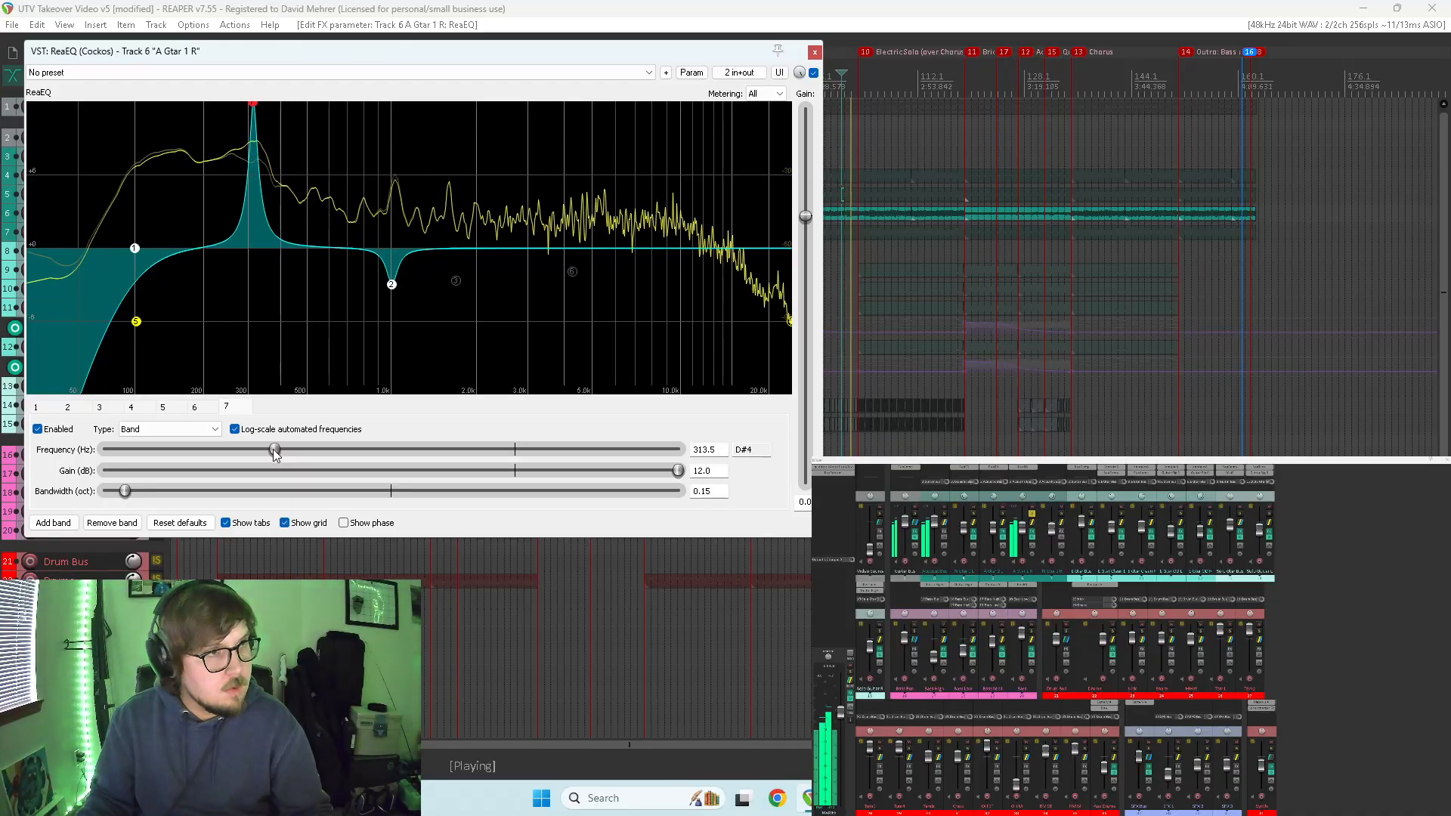
pyautogui.moveTo(679, 470); pyautogui.dragTo(474, 476)
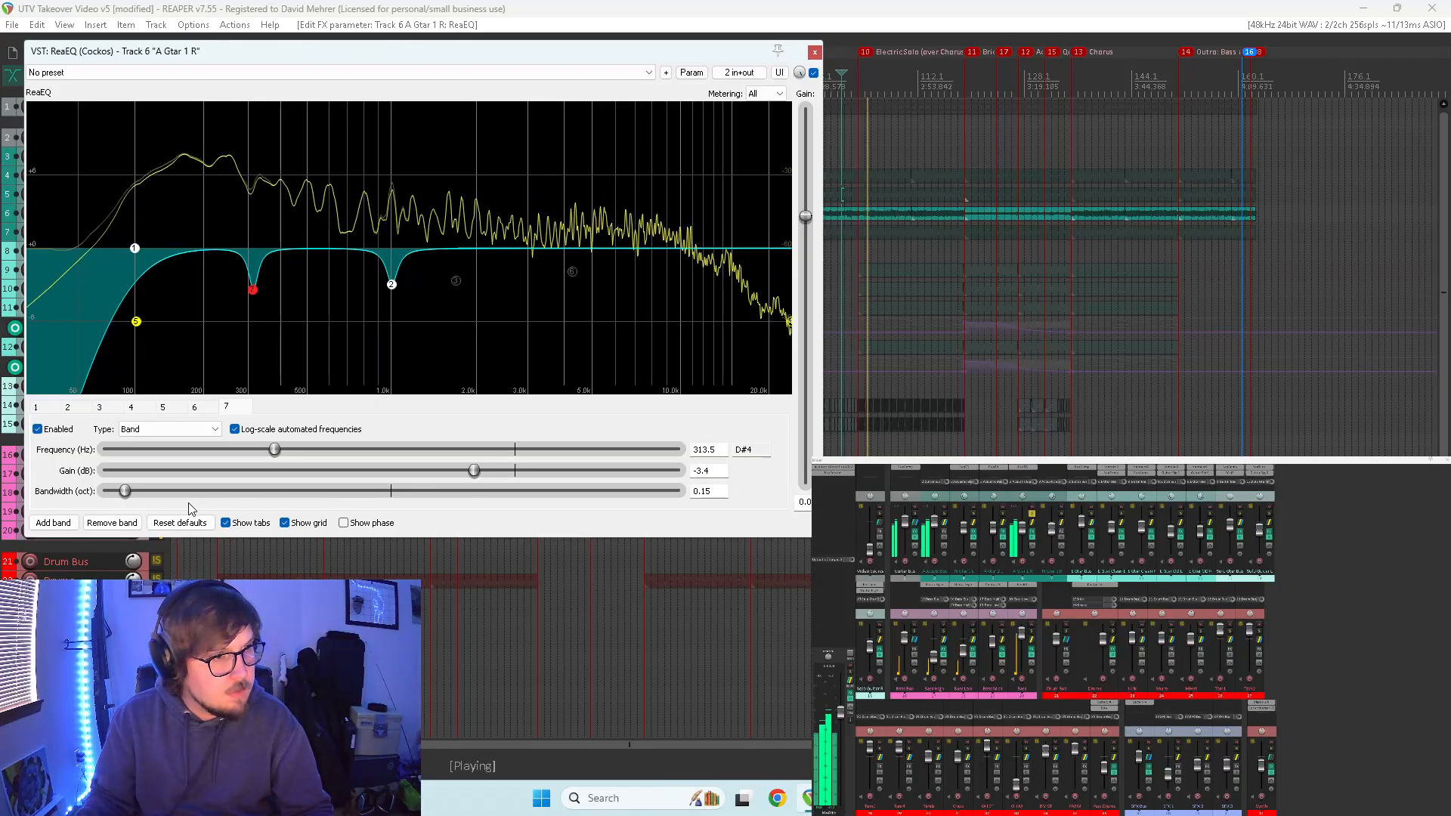
# - Widen band 7 on A Gtar 1 R to 0.24 octaves and add band 8 as a cut at 2019.0 Hz with 0.45-octave bandwidth
pyautogui.moveTo(126, 491); pyautogui.dragTo(137, 491)
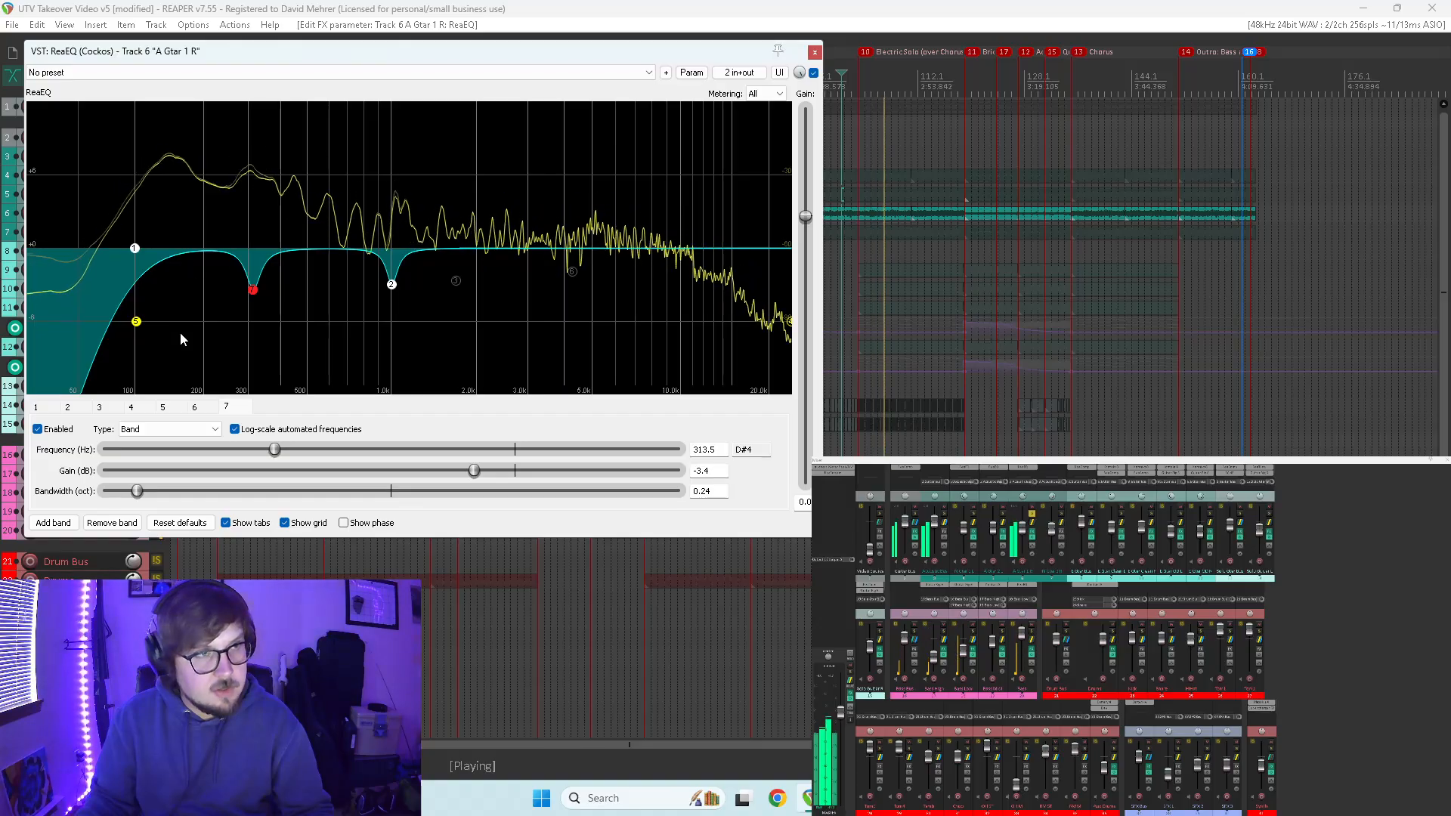
pyautogui.click(70, 527)
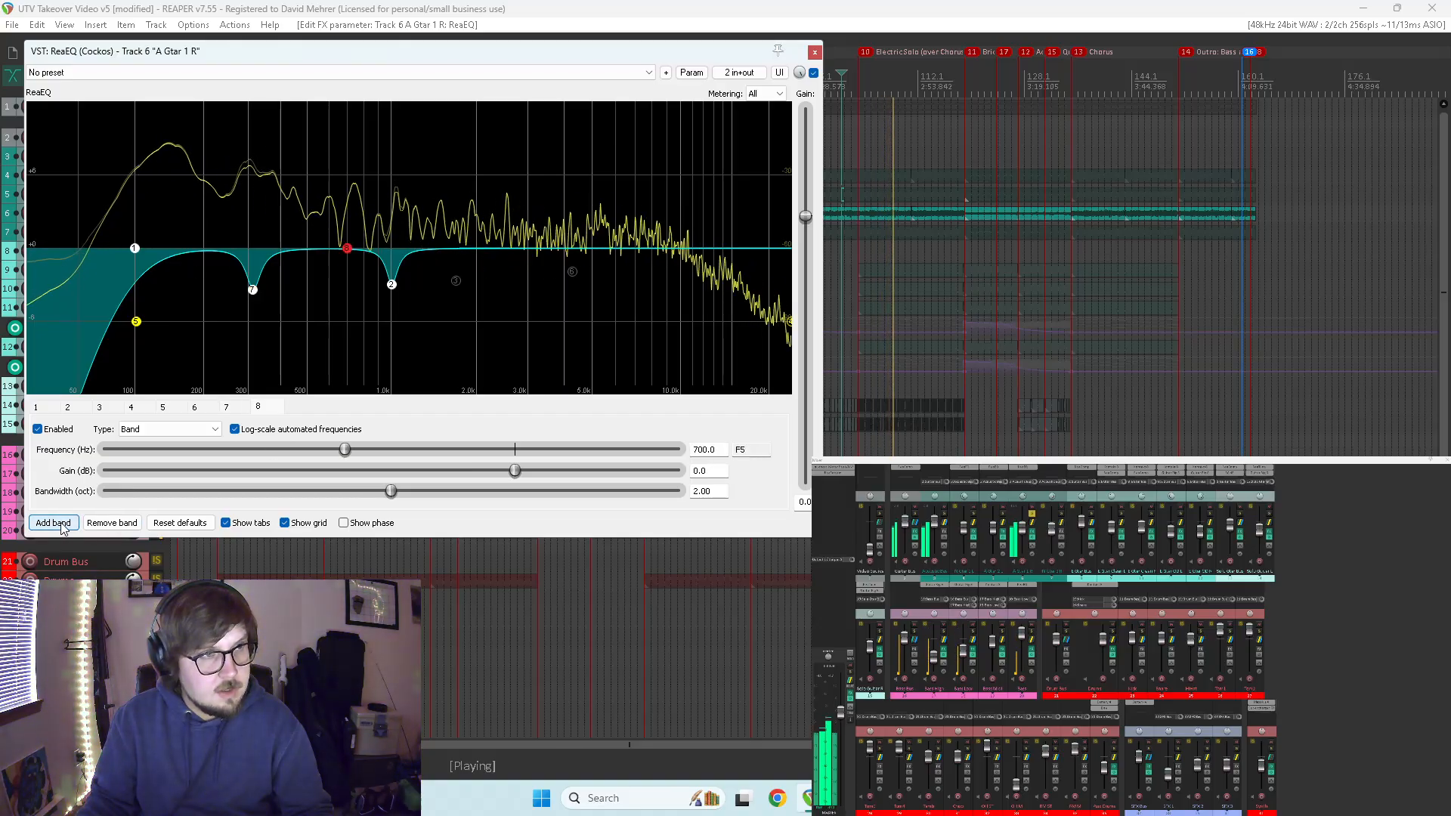
pyautogui.moveTo(390, 492); pyautogui.dragTo(127, 492)
pyautogui.moveTo(515, 470); pyautogui.dragTo(678, 470)
pyautogui.moveTo(353, 451); pyautogui.dragTo(451, 437)
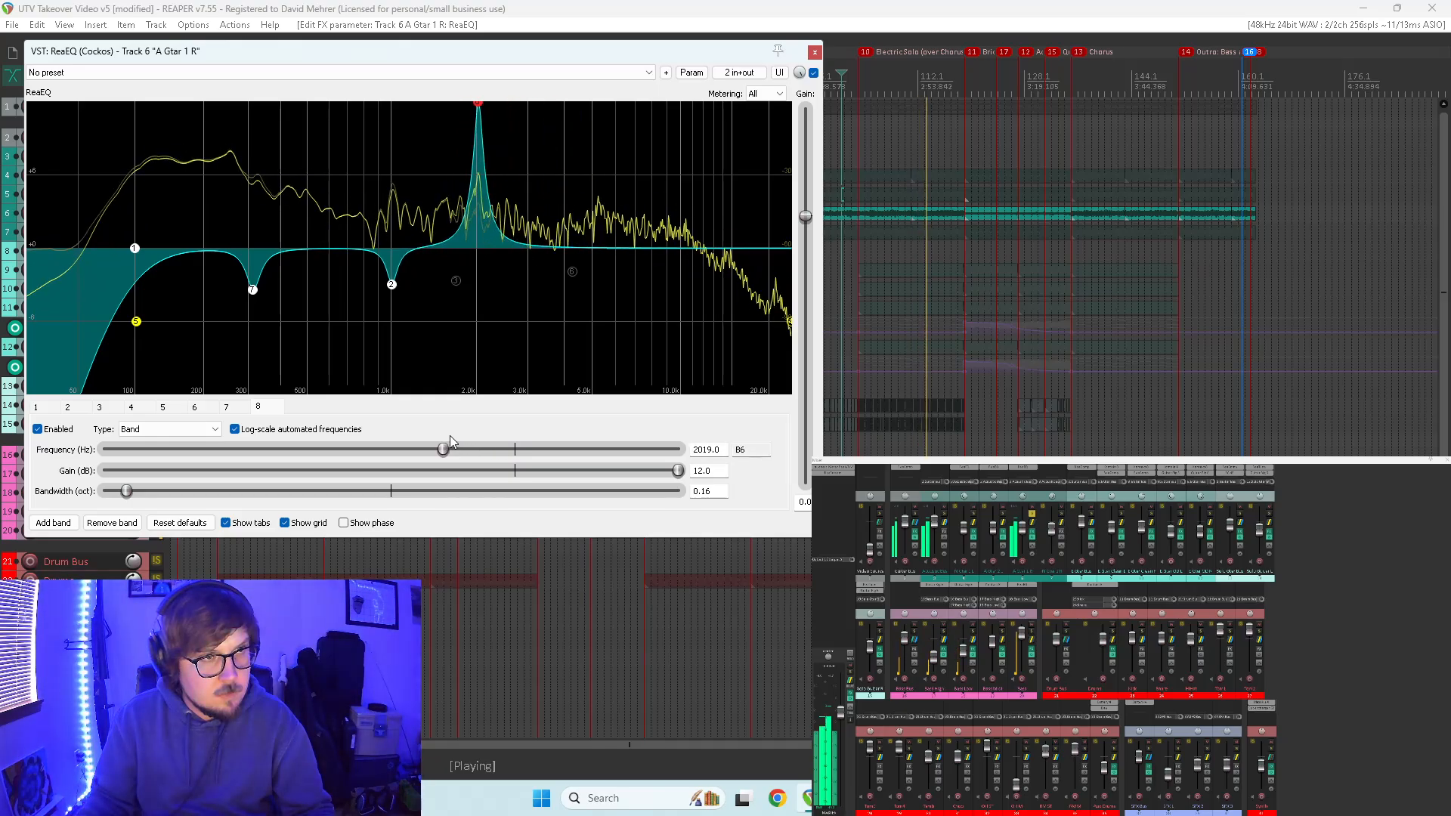
pyautogui.moveTo(678, 470); pyautogui.dragTo(484, 481)
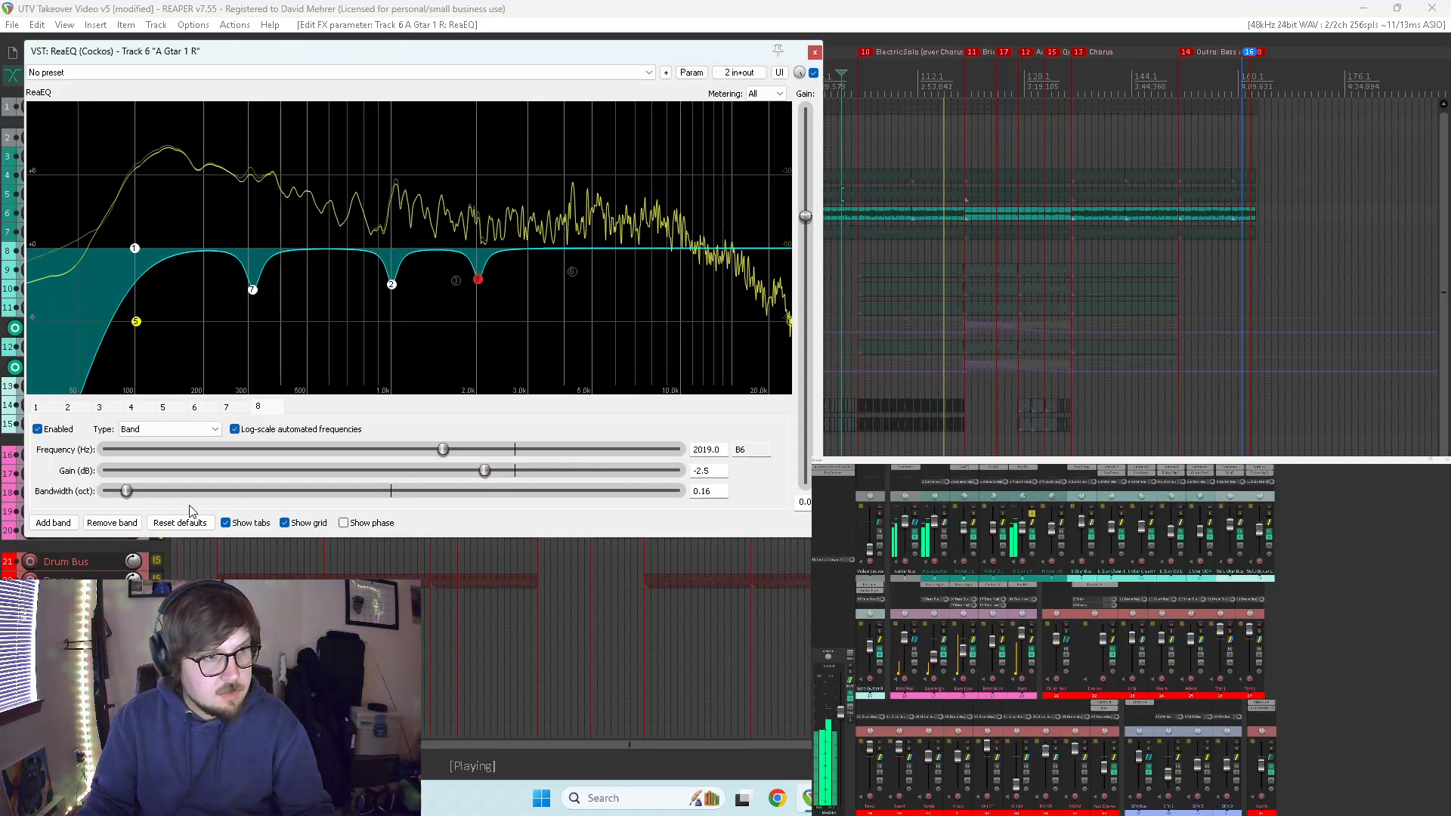
pyautogui.moveTo(126, 491); pyautogui.dragTo(169, 493)
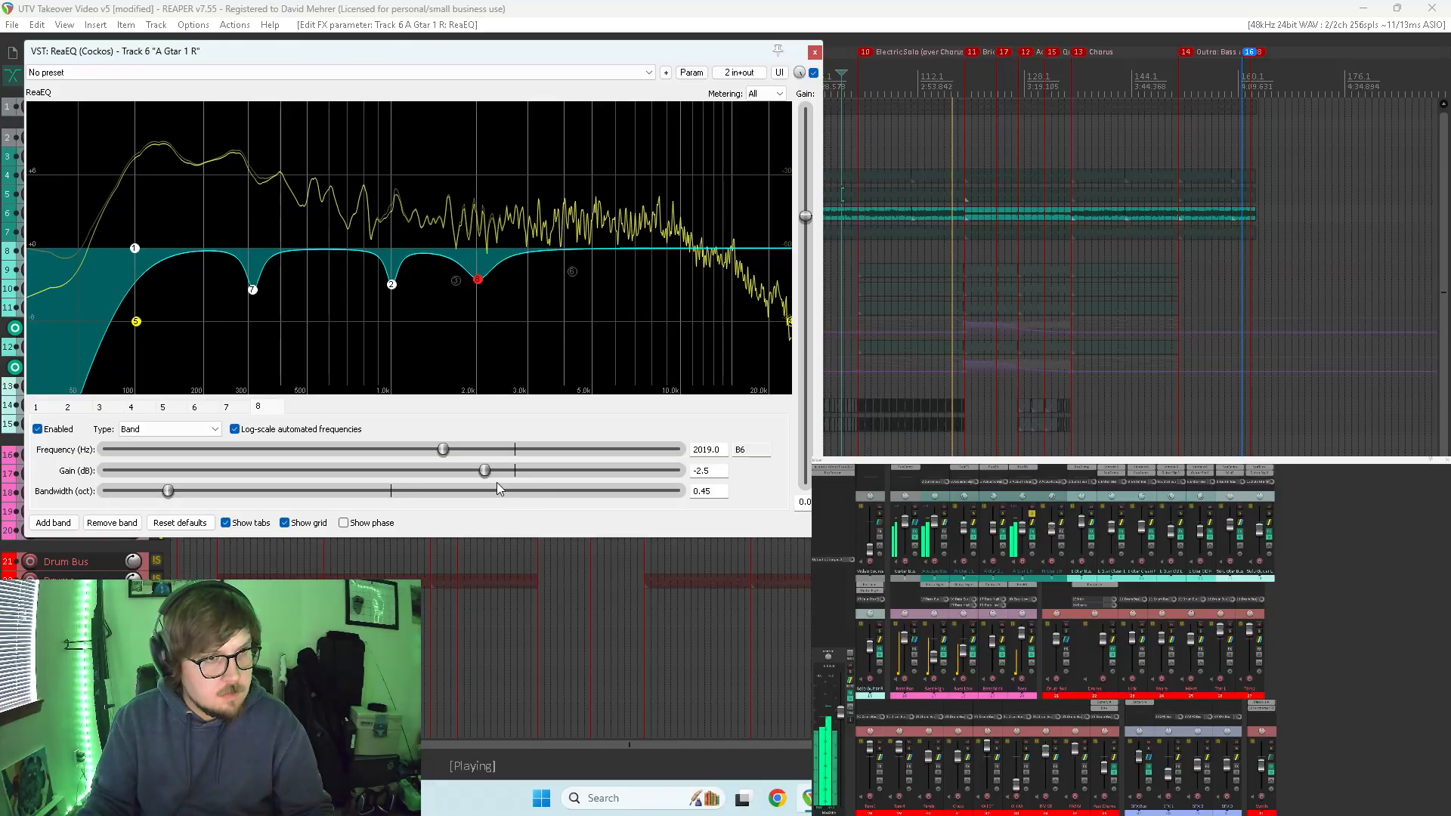
pyautogui.moveTo(498, 486); pyautogui.dragTo(496, 478)
# - Add band 9 as a -3.2 dB cut at 5142.4 Hz and band 10 as a -1.9 dB cut at 11256.4 Hz, 0.28 octaves wide
pyautogui.click(53, 523)
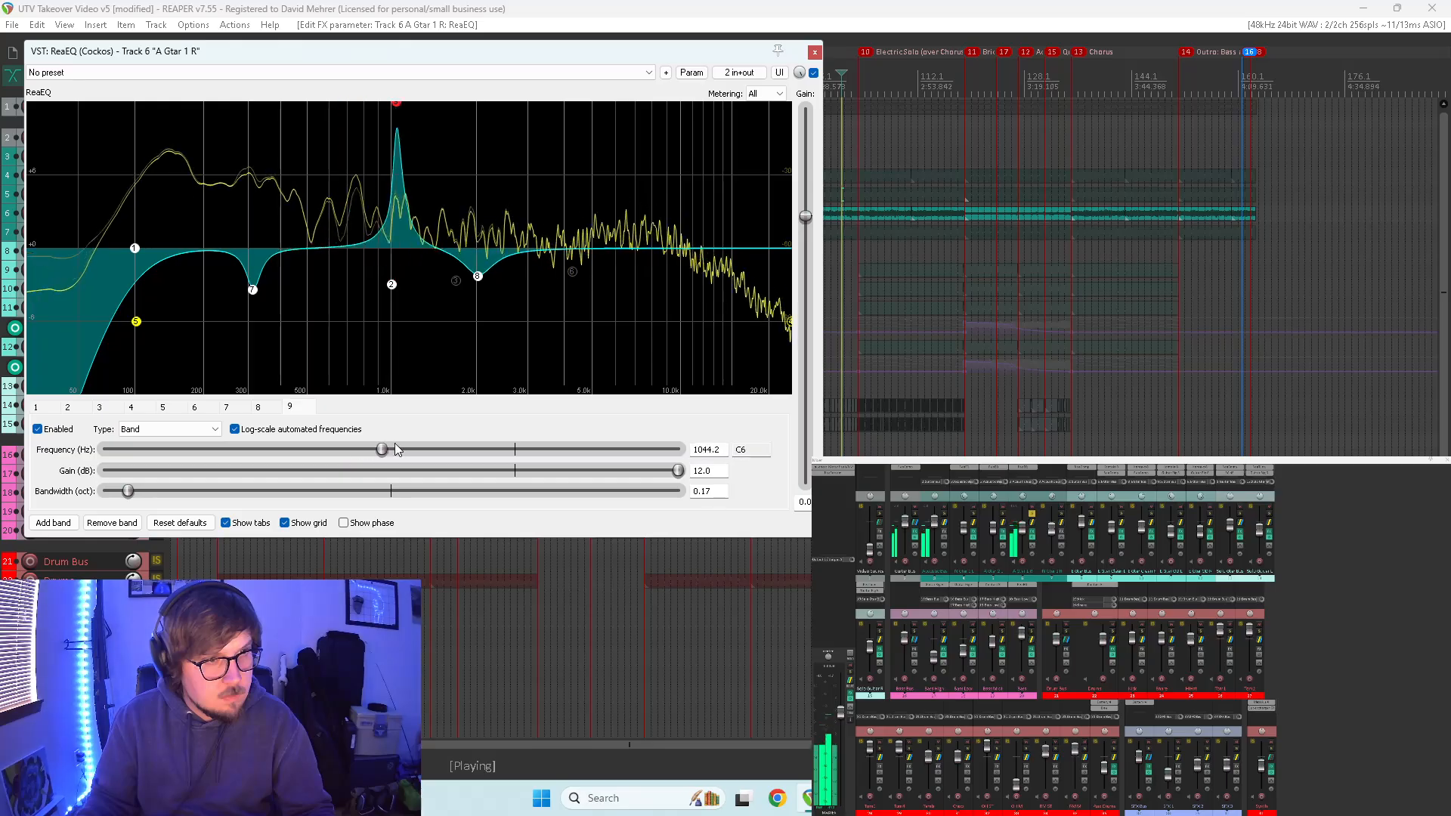
pyautogui.moveTo(345, 450); pyautogui.dragTo(528, 457)
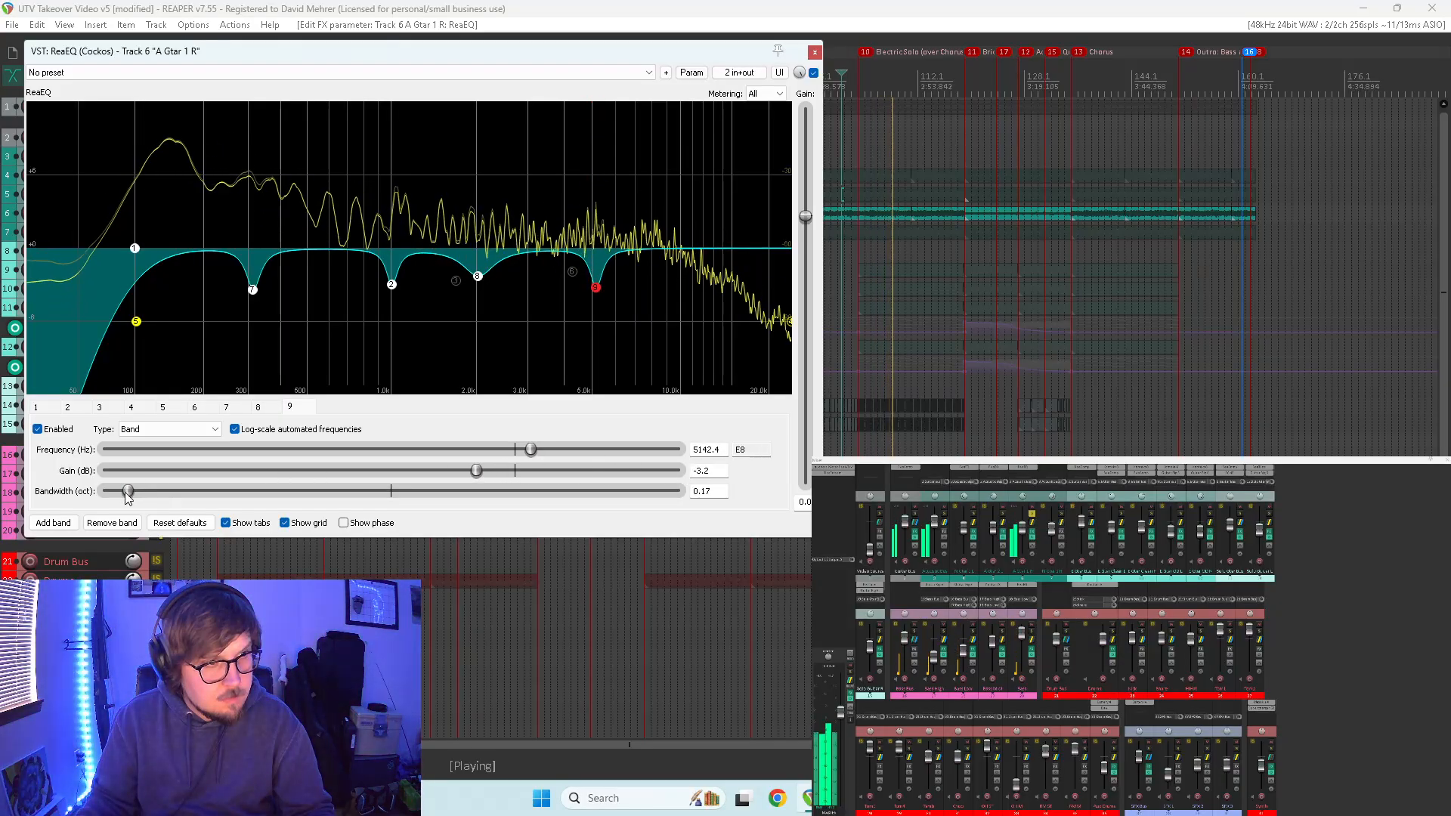
pyautogui.click(53, 522)
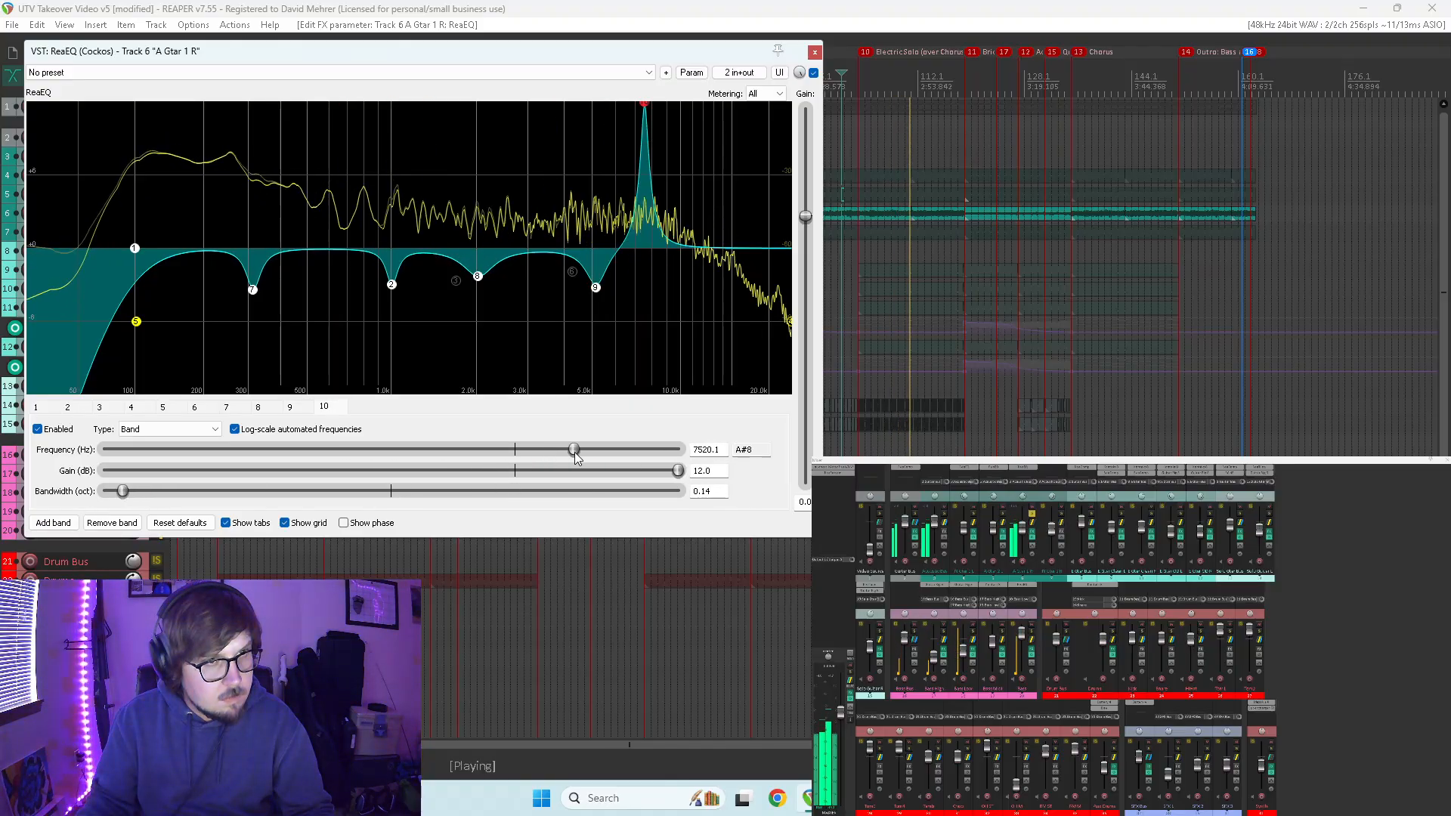
pyautogui.moveTo(617, 453); pyautogui.dragTo(583, 450)
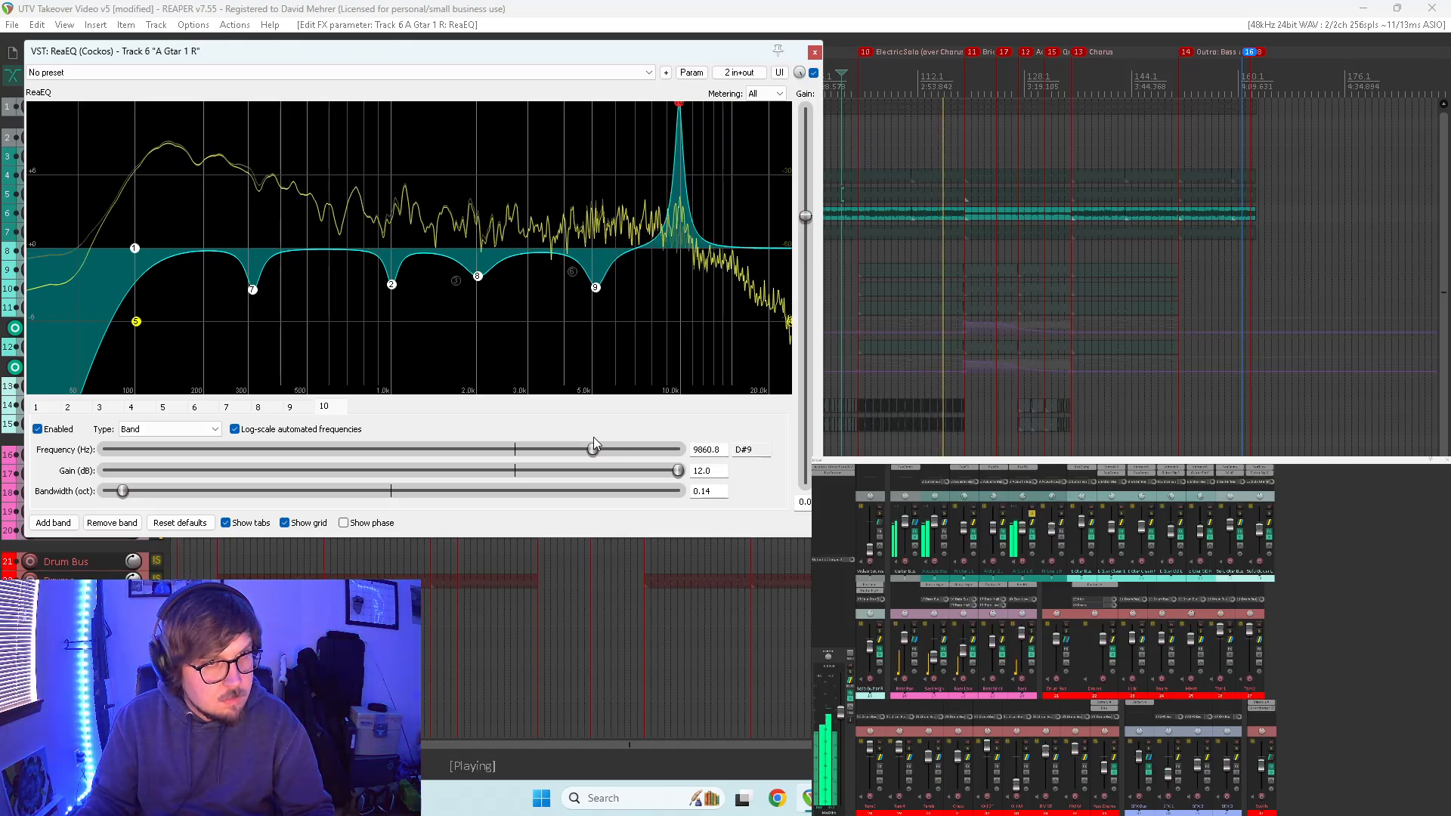
pyautogui.moveTo(594, 438); pyautogui.dragTo(606, 437)
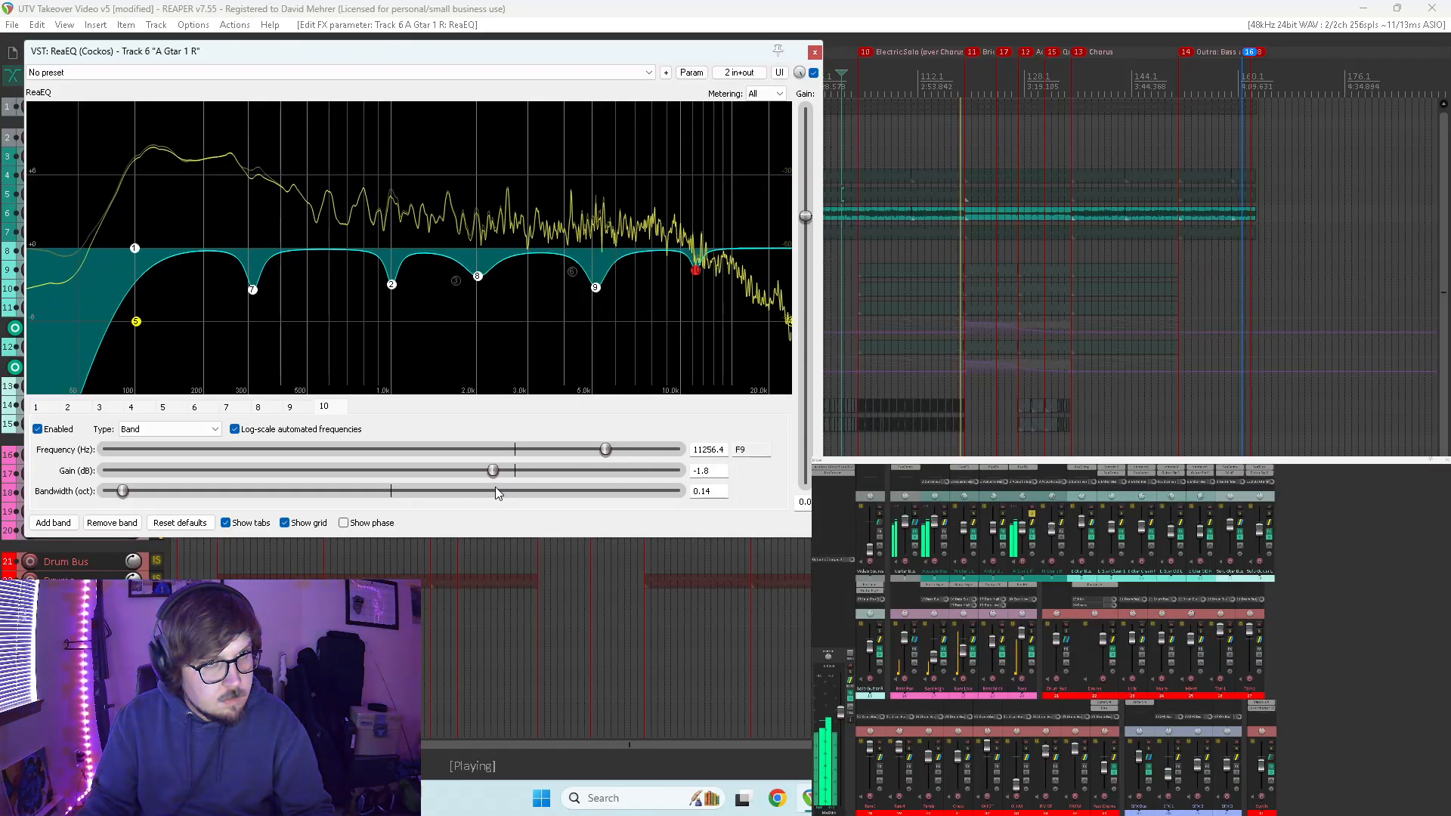
pyautogui.moveTo(125, 491); pyautogui.dragTo(144, 492)
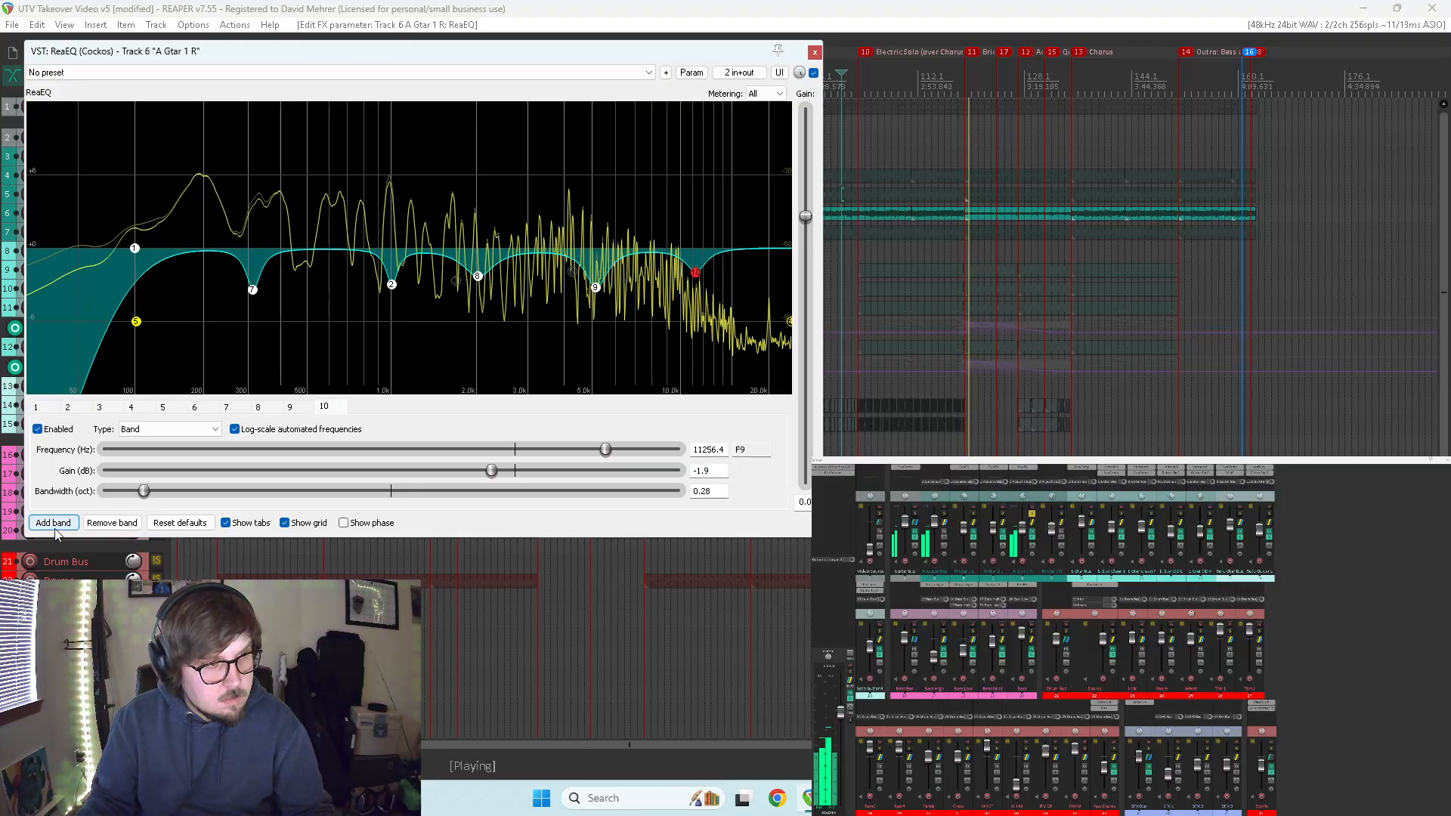
# - Set the low-pass band on A Gtar 1 R to 21443.7 Hz with 1.15-octave bandwidth
pyautogui.click(791, 323)
pyautogui.moveTo(740, 333); pyautogui.dragTo(787, 333)
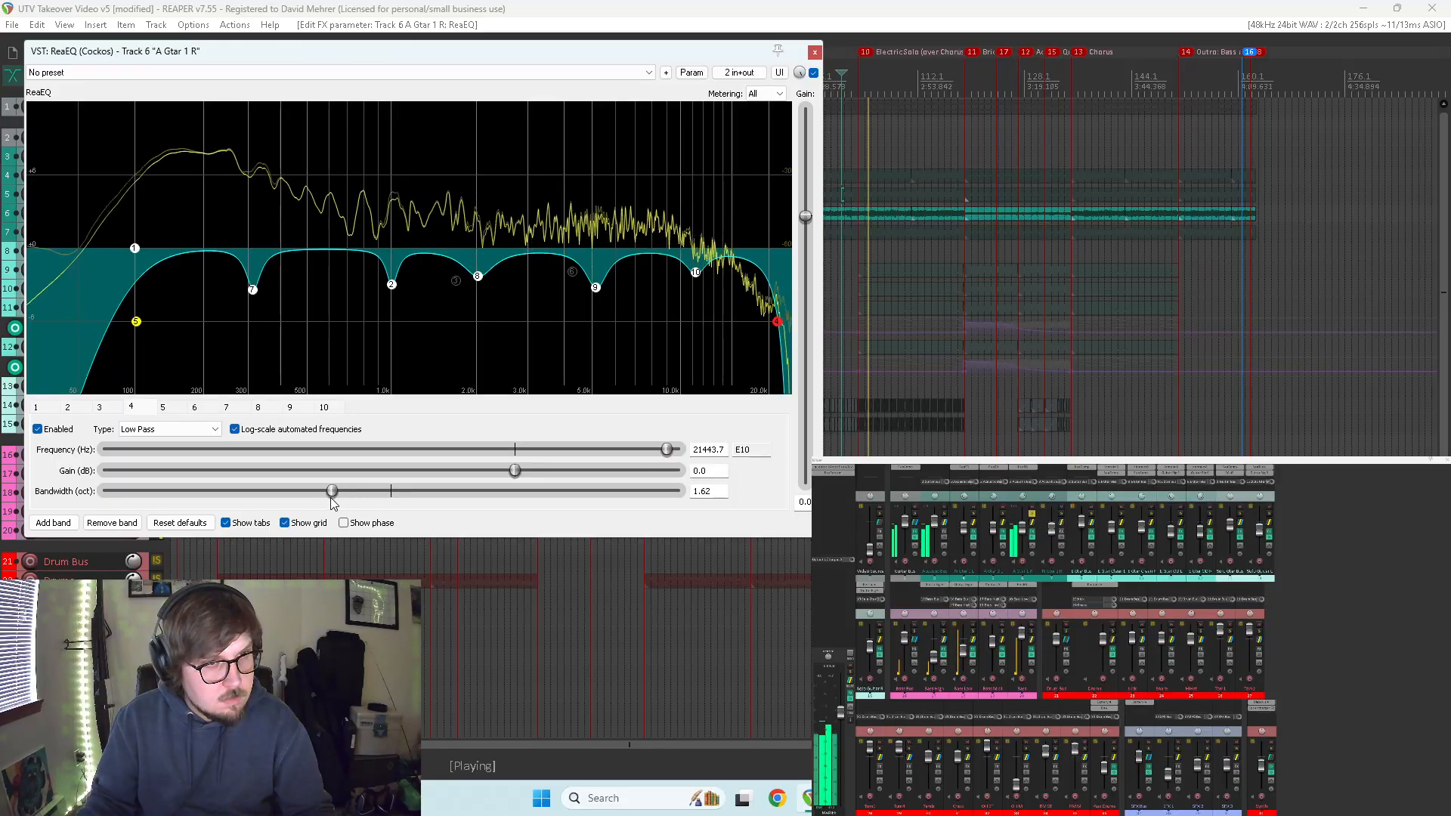
pyautogui.moveTo(331, 499); pyautogui.dragTo(267, 507)
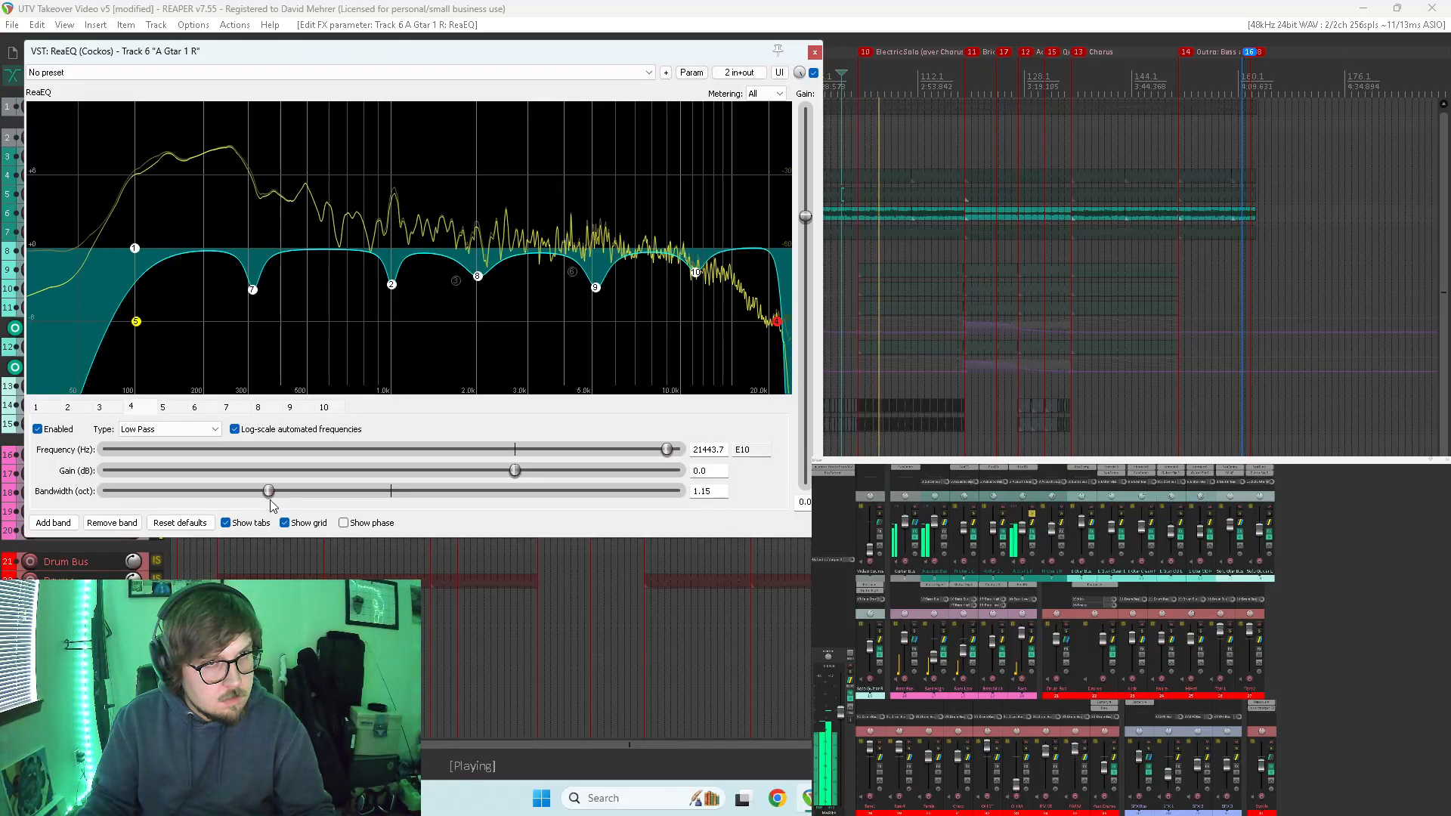
# - Re-enable band 3 on A Gtar 1 R as a 0.14-octave cut of -2.1 dB at 7341.0 Hz and close the EQ
pyautogui.doubleClick(456, 282)
pyautogui.moveTo(486, 472); pyautogui.dragTo(565, 451)
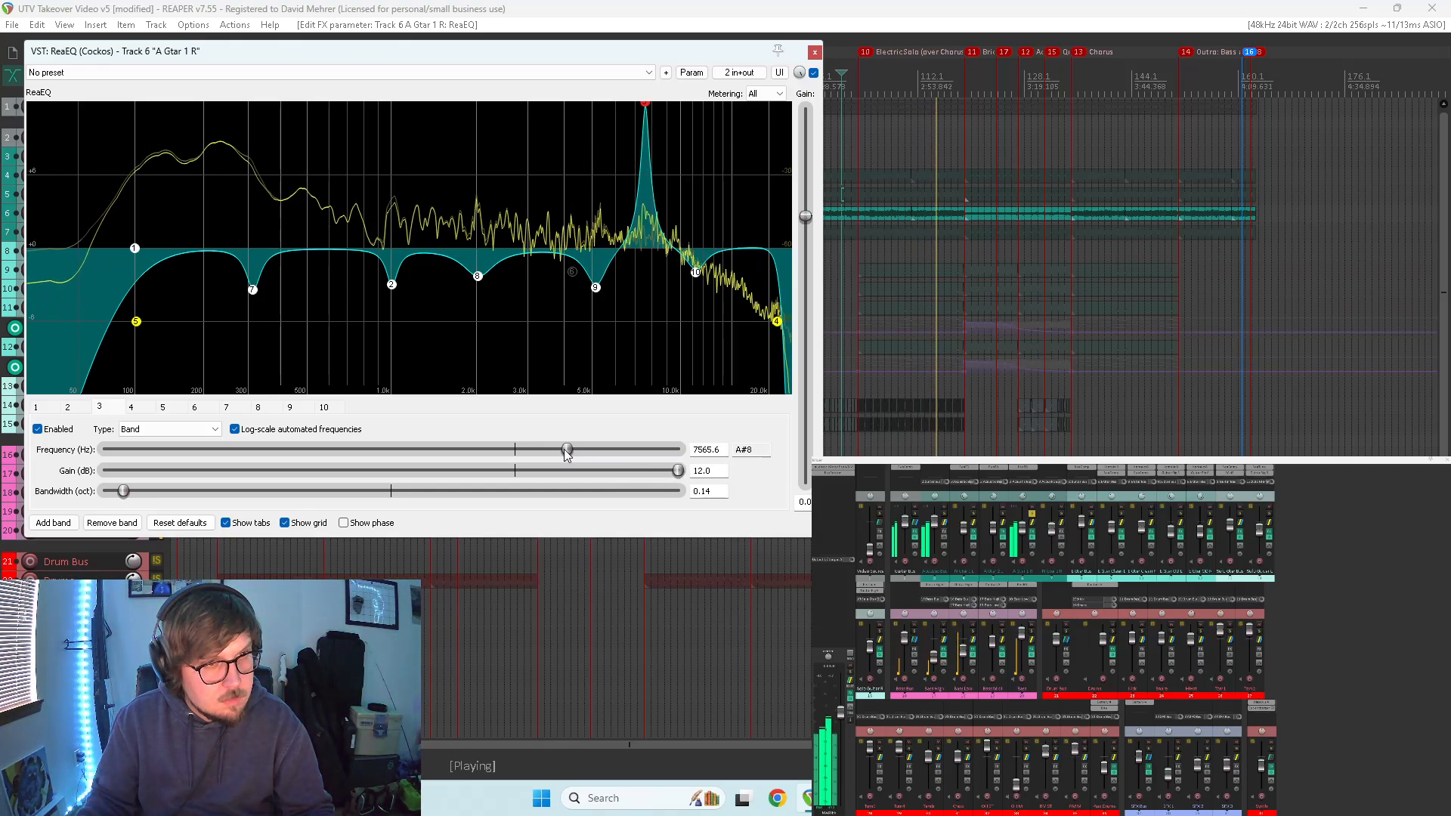
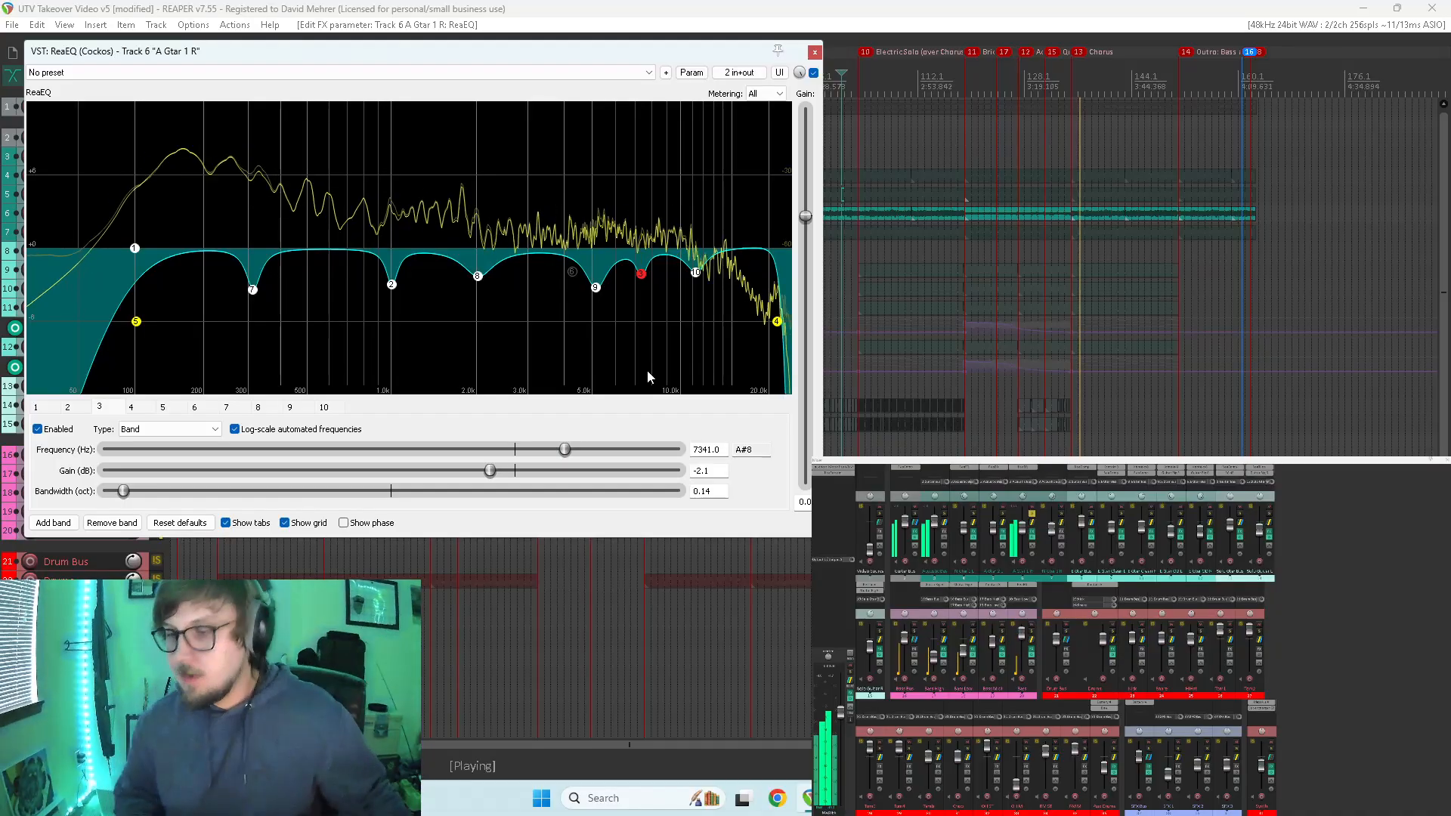
pyautogui.click(813, 52)
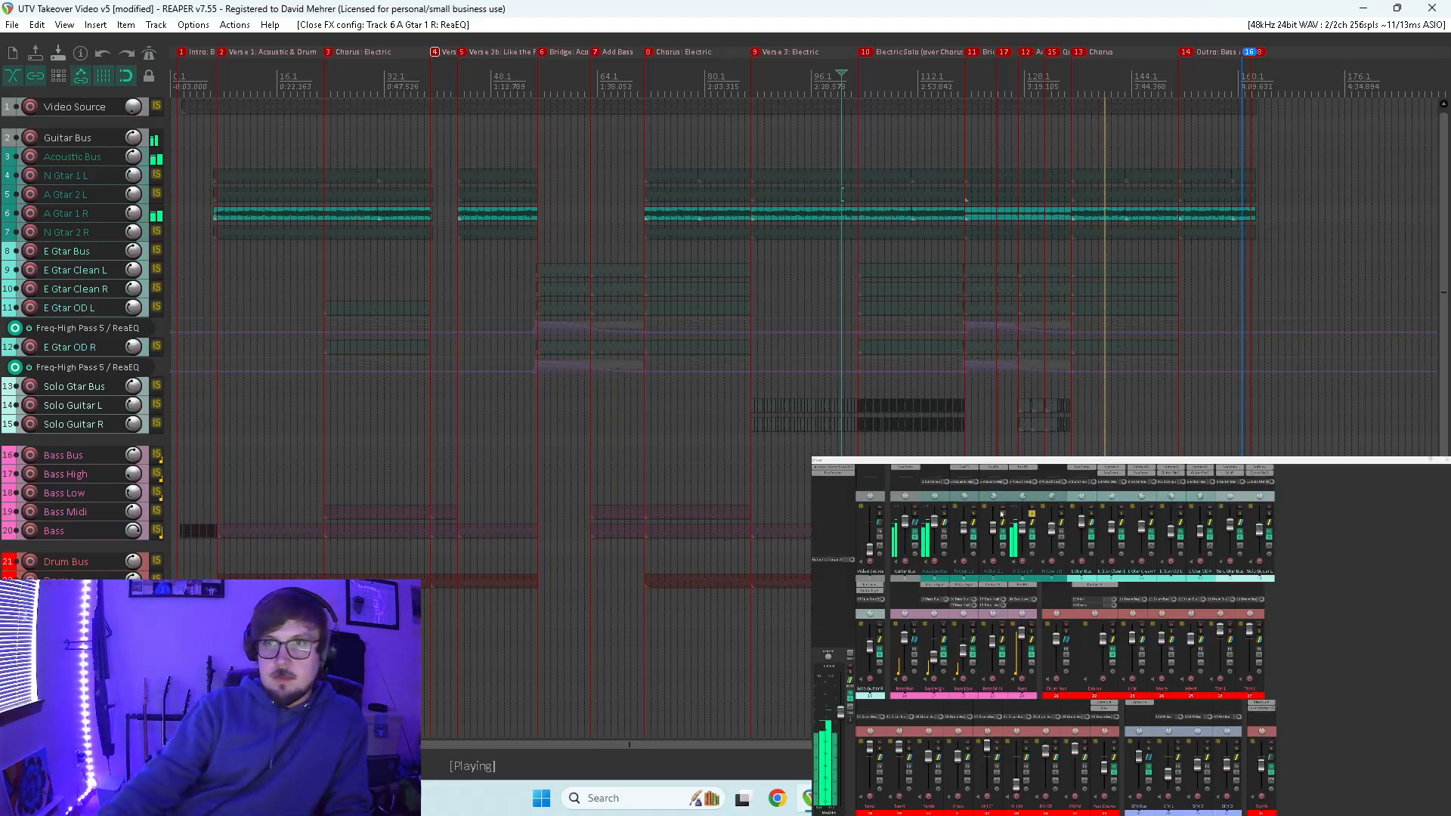
# - Solo all four acoustic guitar tracks together, and leave only N Gtar 2 R soloed
pyautogui.click(975, 514)
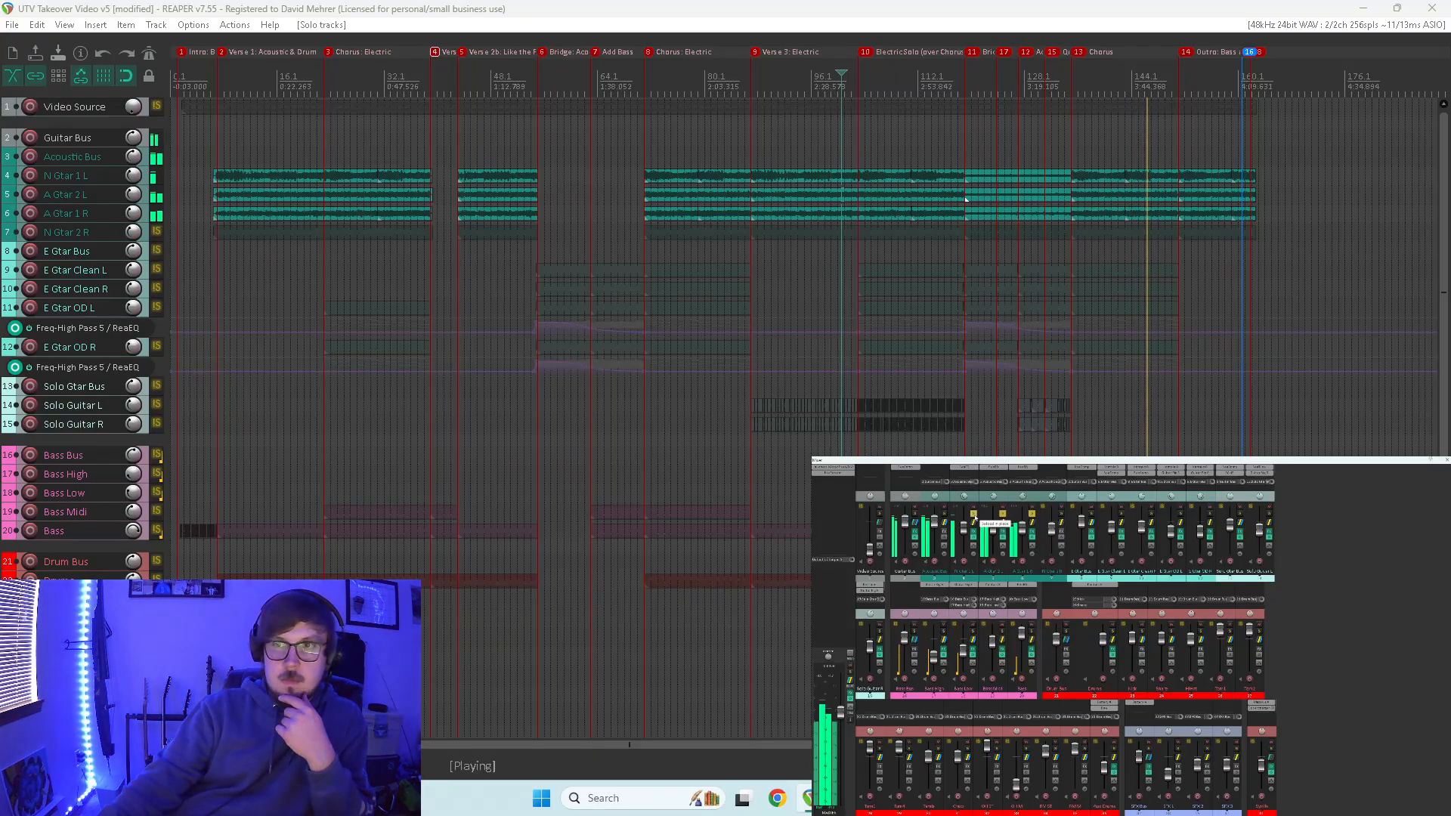
pyautogui.click(1061, 514)
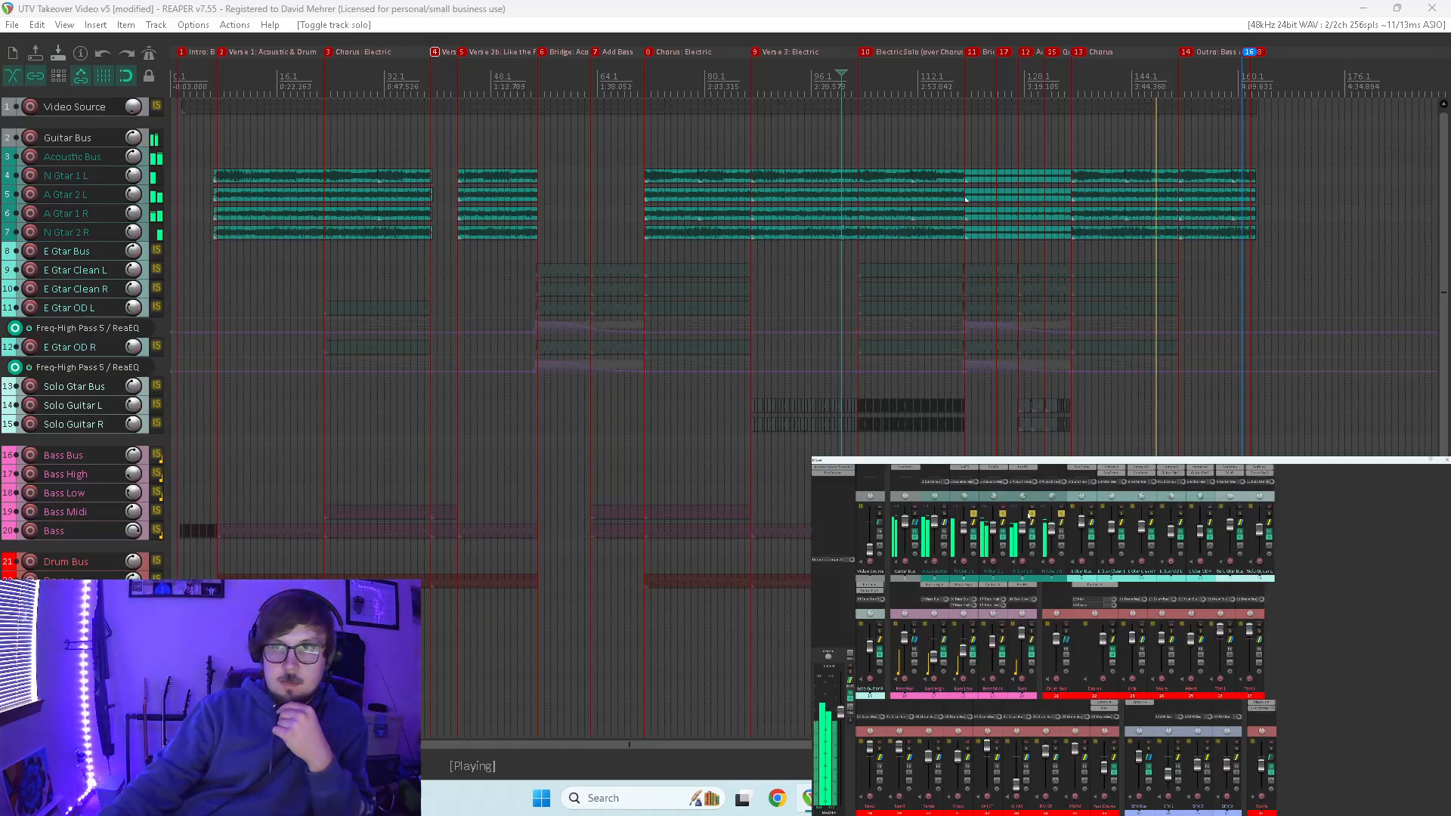
pyautogui.moveTo(1030, 515); pyautogui.dragTo(974, 514)
# - Add ReaEQ to N Gtar 2 R, enlarge its window, and enable the high-pass band at 112.6 Hz with 1.82-octave bandwidth
pyautogui.click(1045, 471)
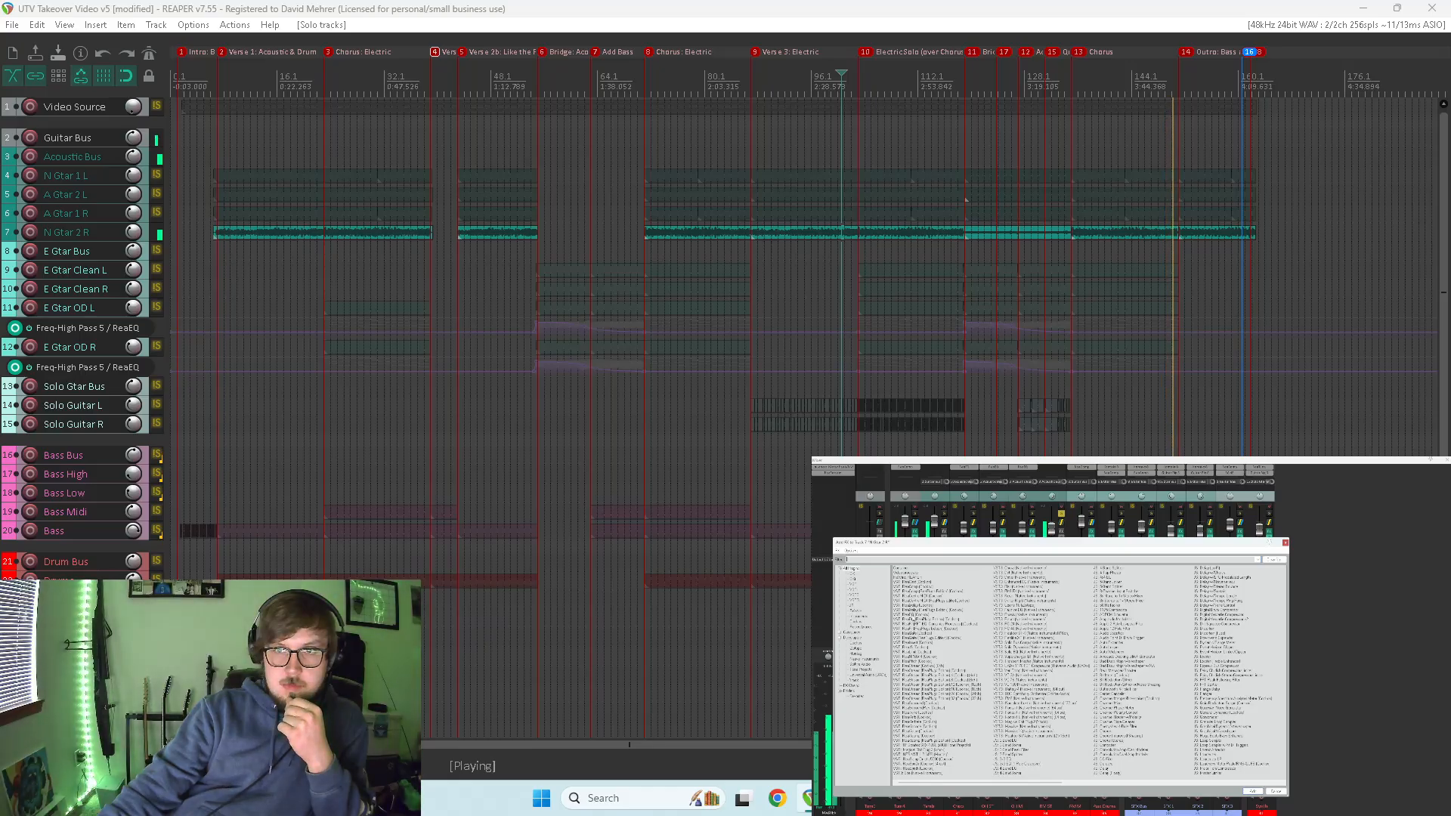
pyautogui.doubleClick(912, 615)
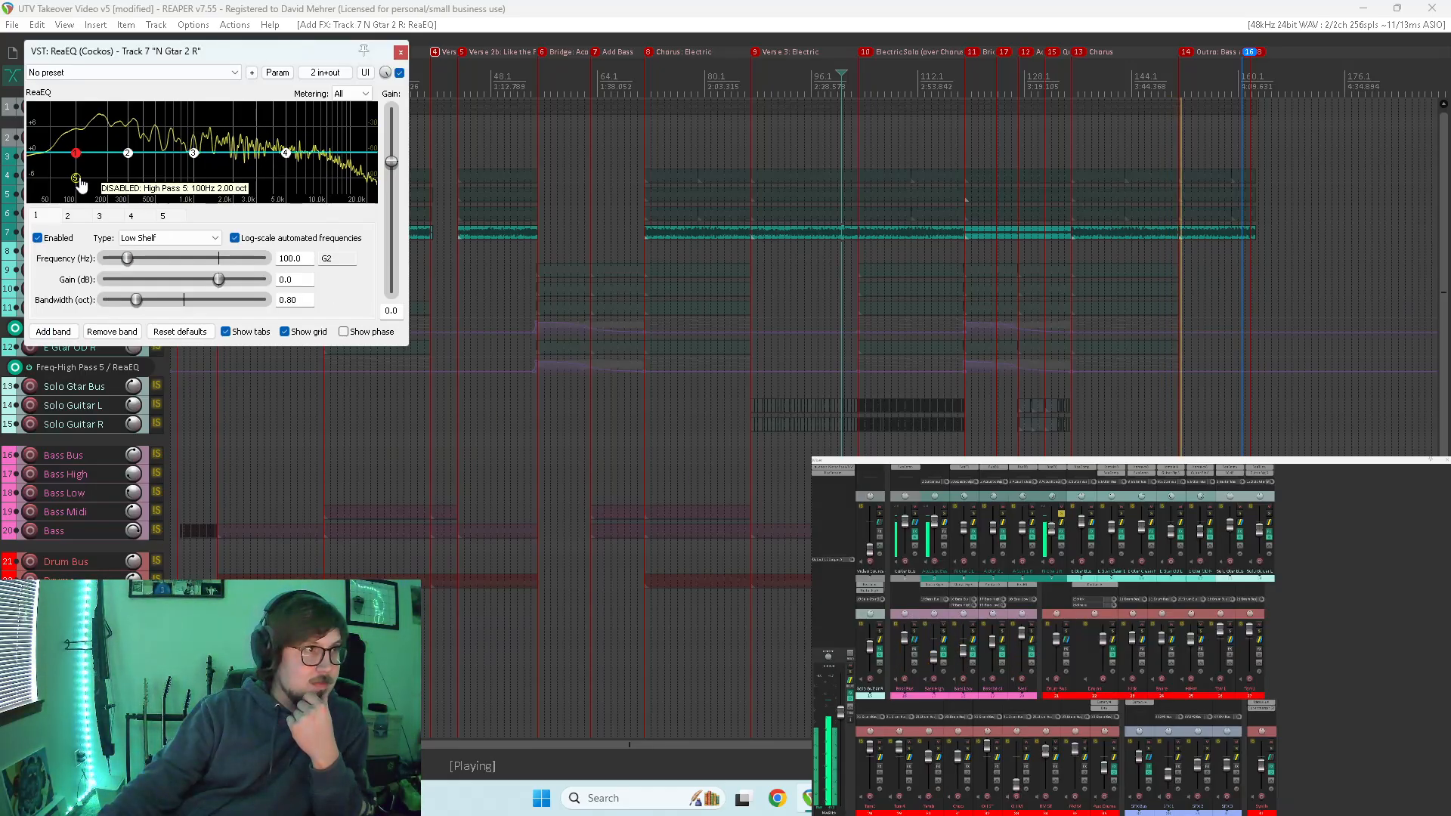
pyautogui.moveTo(426, 365); pyautogui.dragTo(588, 446)
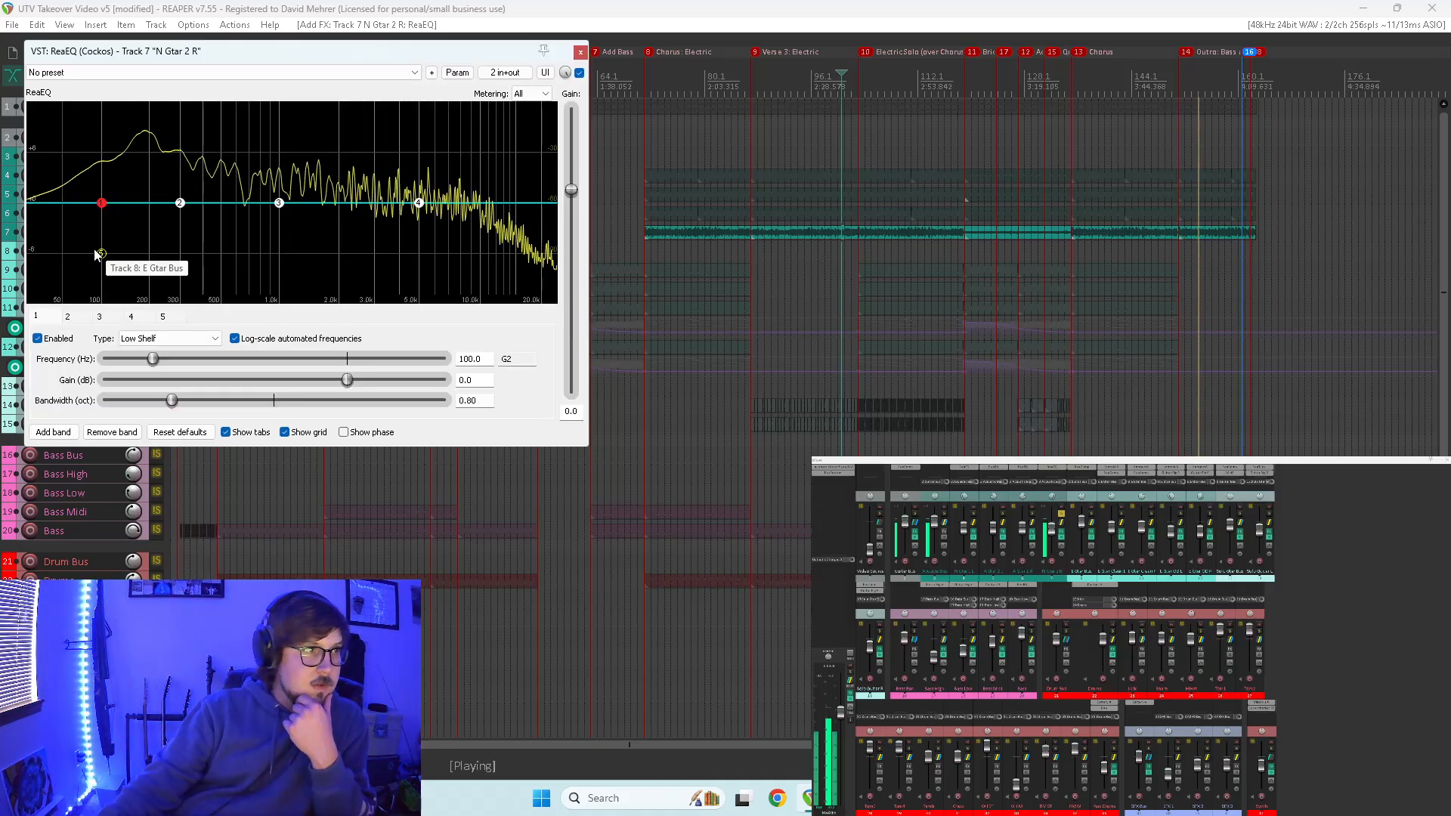
pyautogui.moveTo(101, 255)
pyautogui.mouseDown()
pyautogui.moveTo(158, 227)
pyautogui.moveTo(171, 249)
pyautogui.moveTo(334, 241)
pyautogui.moveTo(49, 235)
pyautogui.moveTo(174, 238)
pyautogui.moveTo(106, 238)
pyautogui.mouseUp()
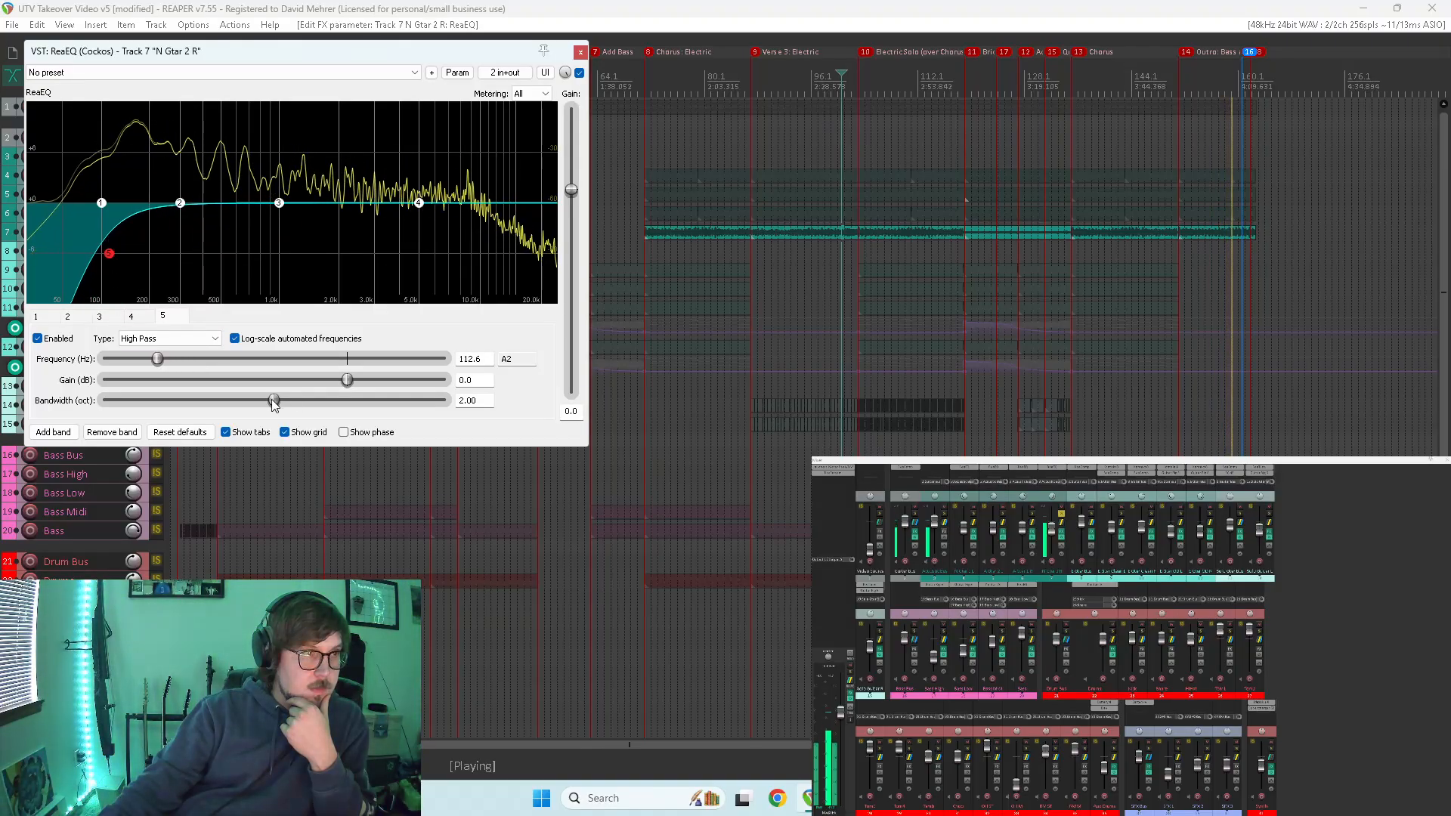
pyautogui.moveTo(273, 400); pyautogui.dragTo(259, 404)
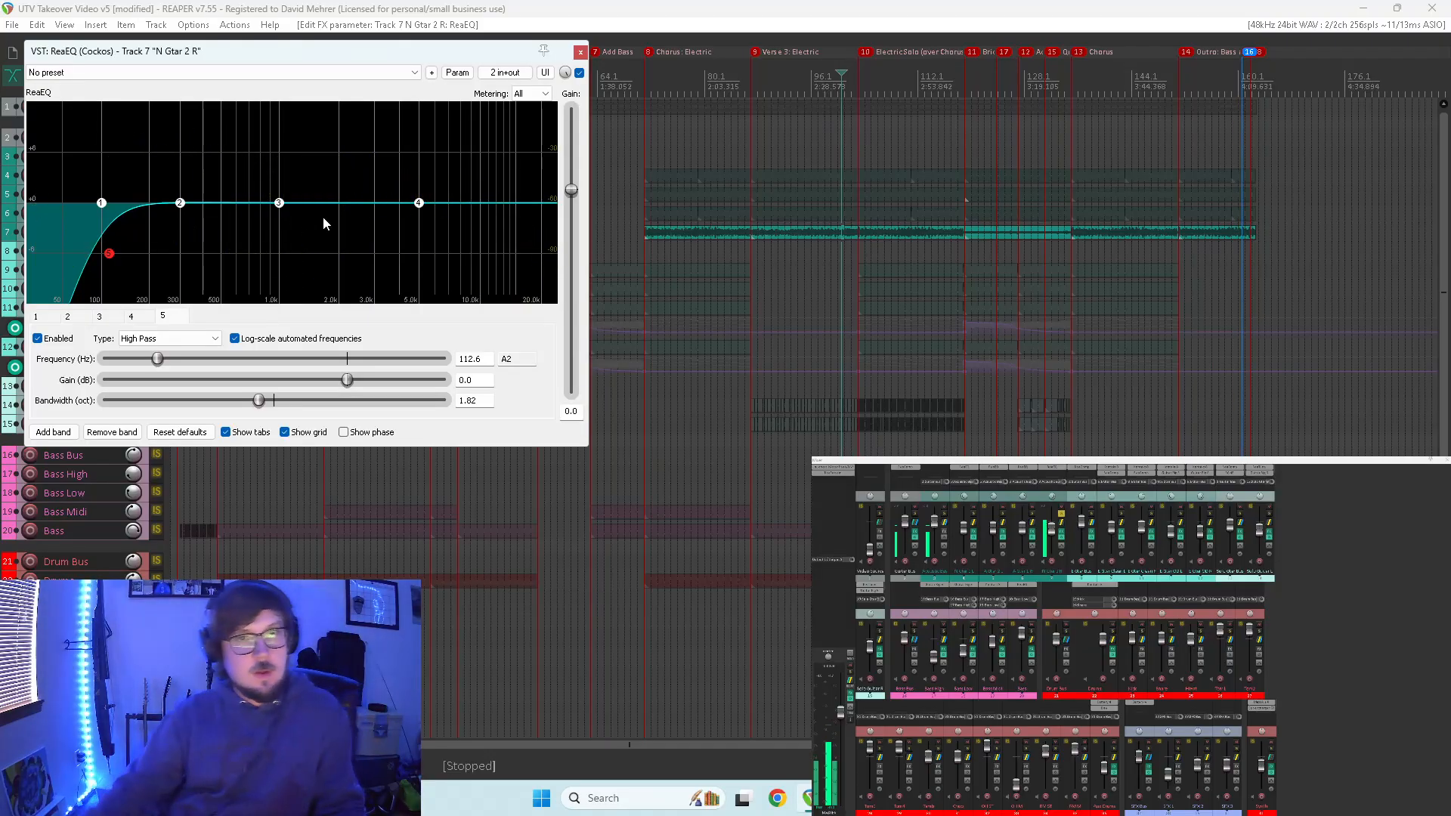
# - Change band 4 on N Gtar 2 R to a low pass at 22331.6 Hz with 1.18-octave bandwidth
pyautogui.click(419, 202)
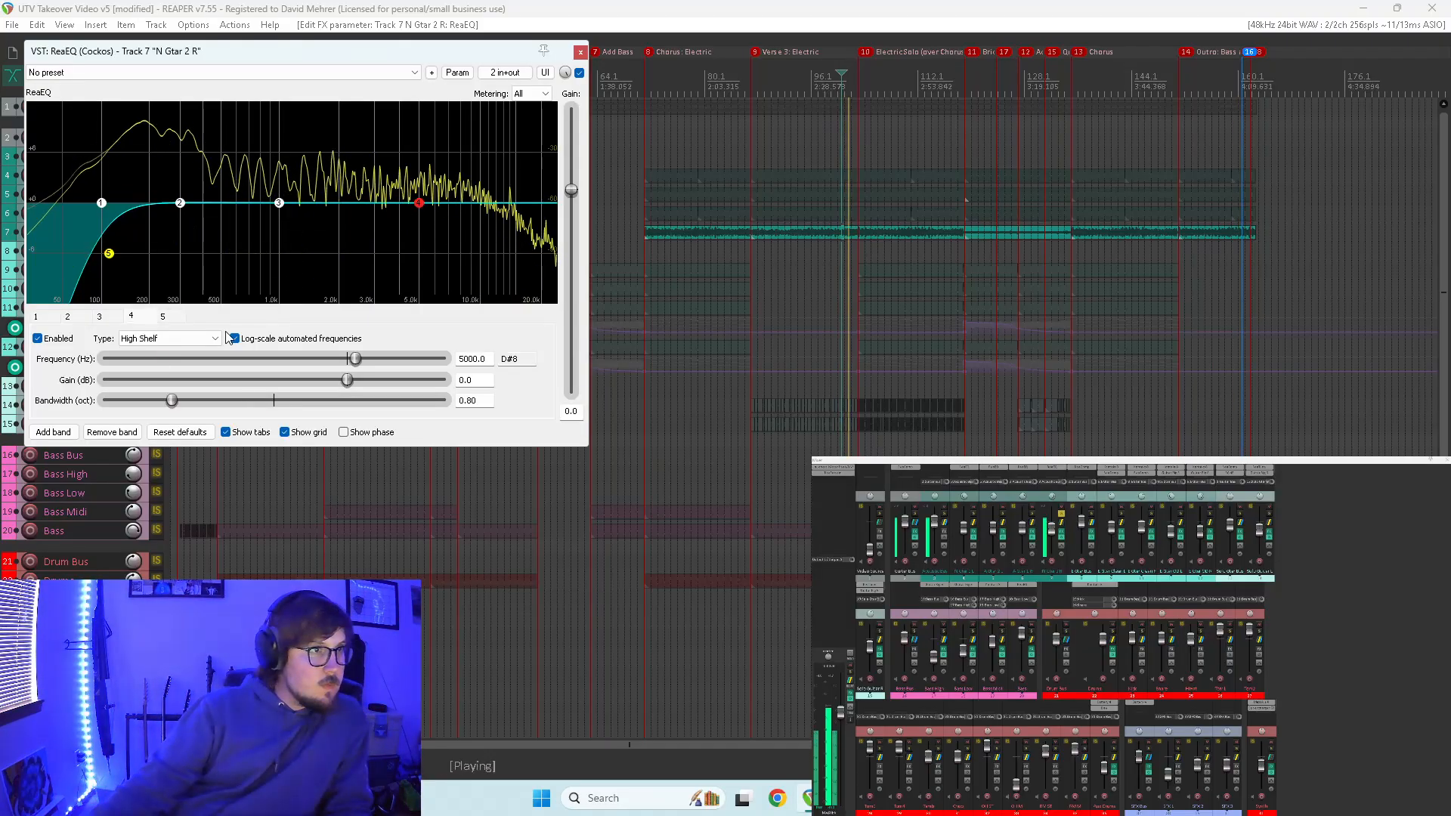
pyautogui.click(162, 339)
pyautogui.click(137, 382)
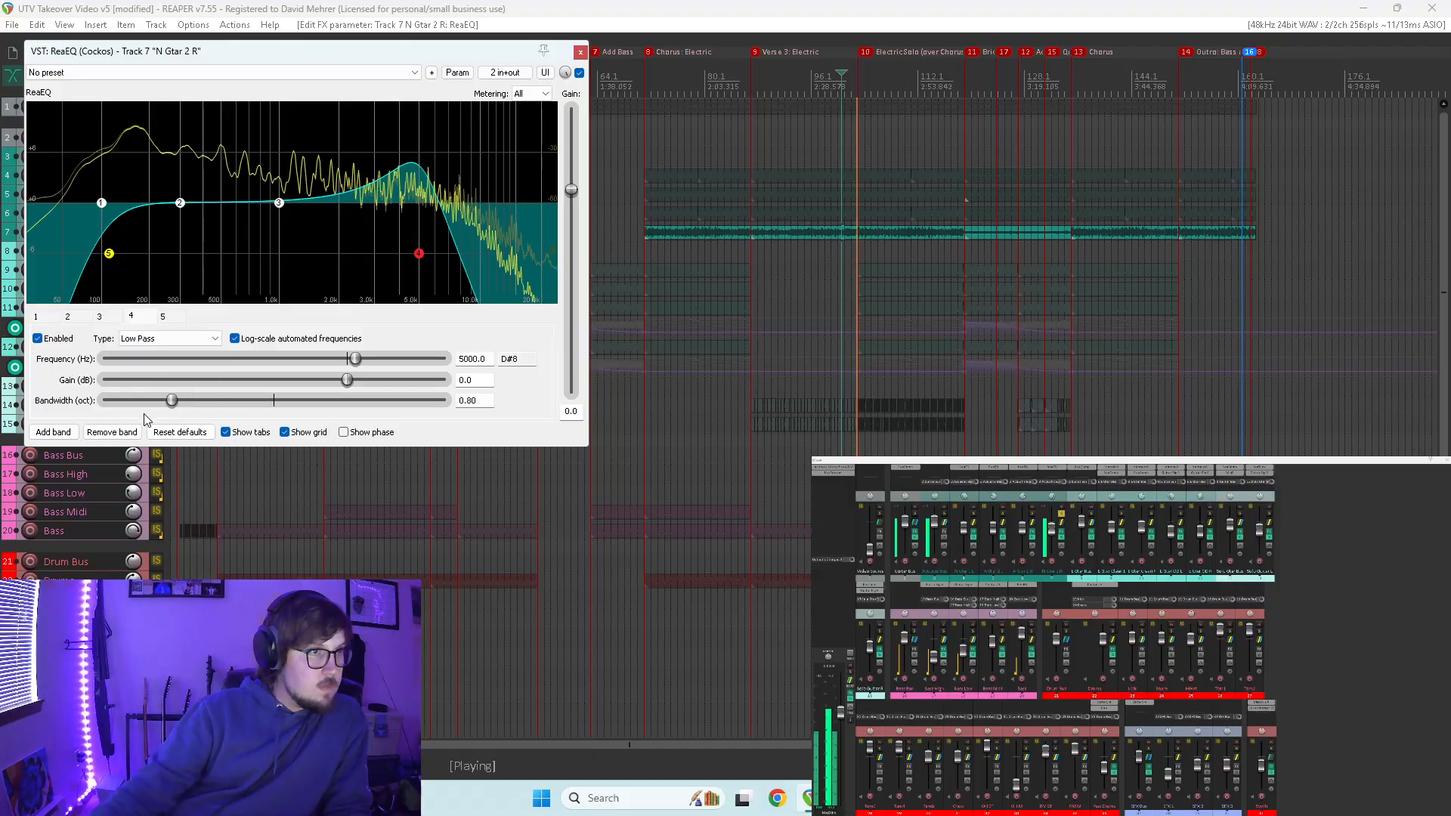
pyautogui.moveTo(176, 401); pyautogui.dragTo(249, 401)
pyautogui.moveTo(355, 359); pyautogui.dragTo(439, 358)
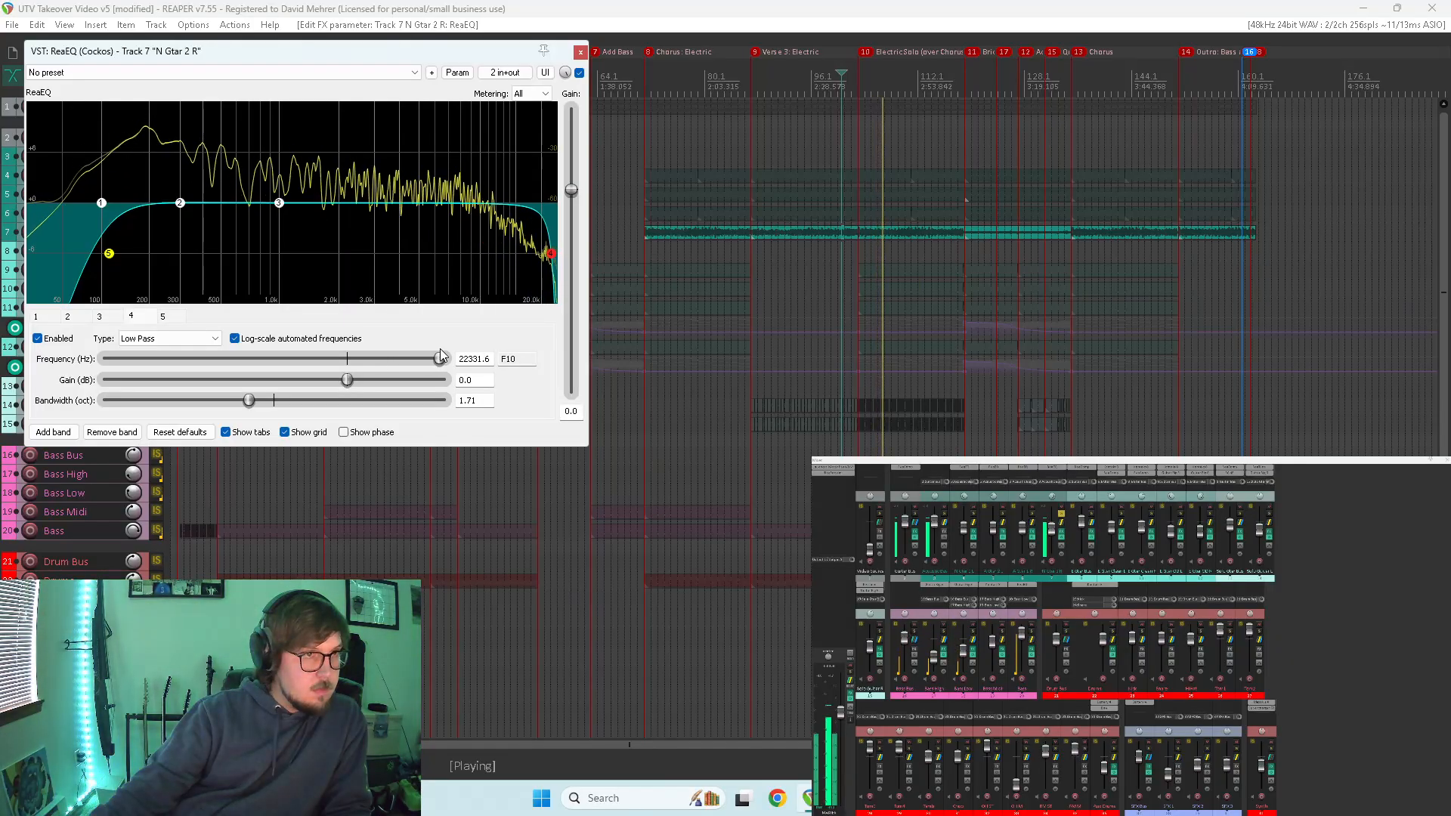
pyautogui.moveTo(248, 400); pyautogui.dragTo(205, 406)
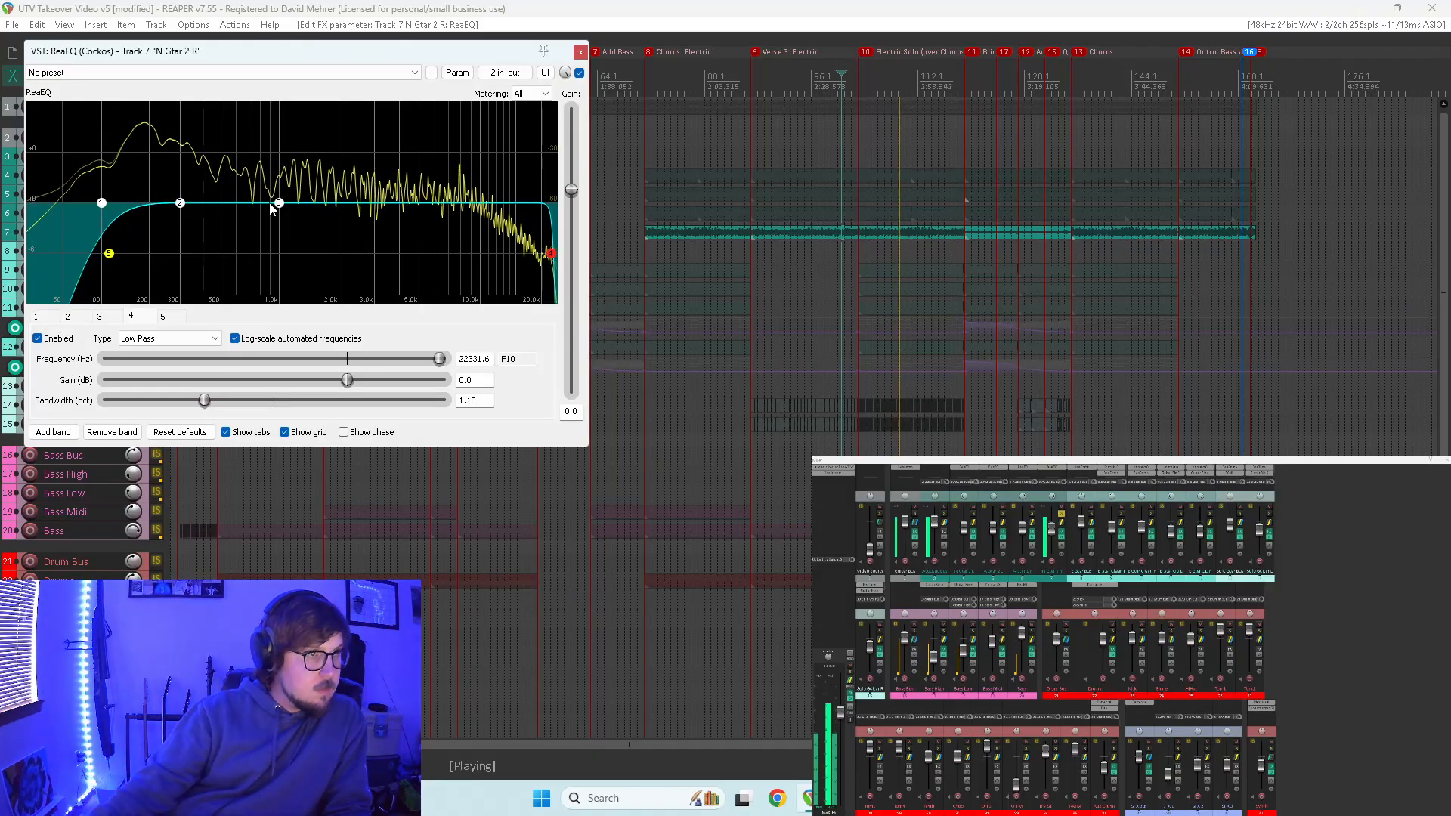
# - Compare N Gtar 2 R with and without the low-pass band, set its bandwidth to 1.19 octaves, and leave it disabled
pyautogui.doubleClick(551, 255)
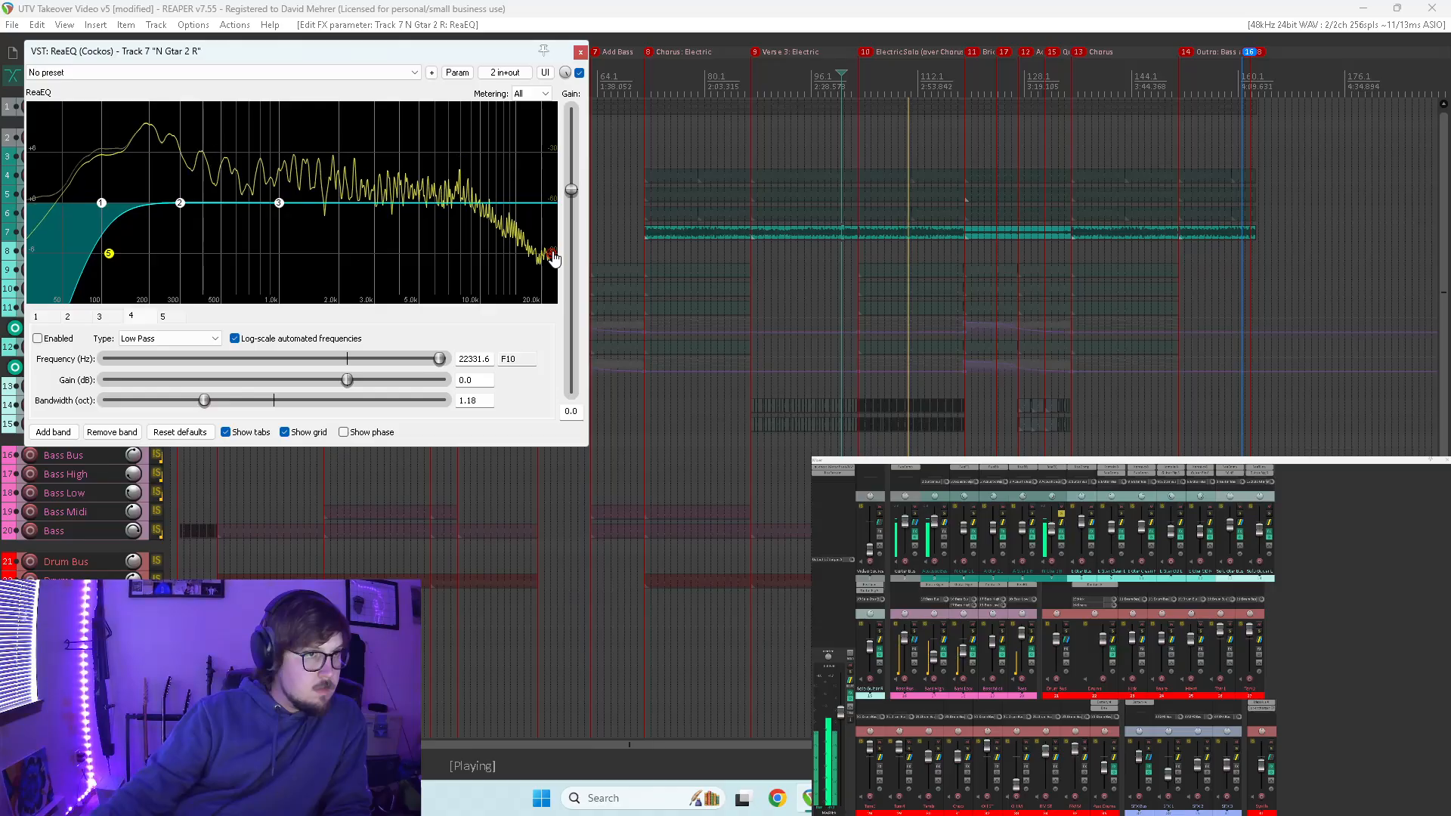
pyautogui.doubleClick(551, 254)
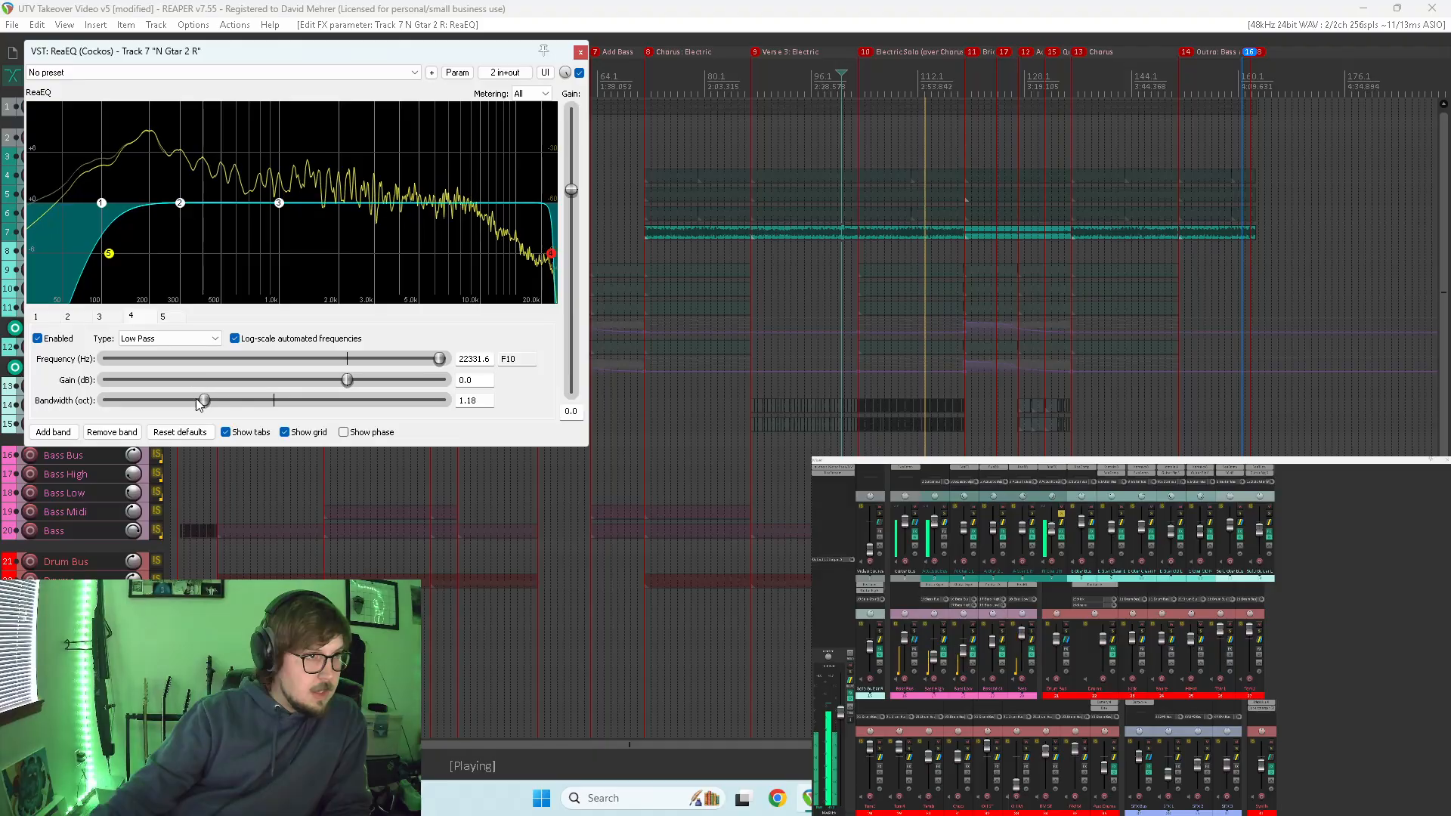
pyautogui.moveTo(207, 403); pyautogui.dragTo(207, 401)
pyautogui.doubleClick(551, 254)
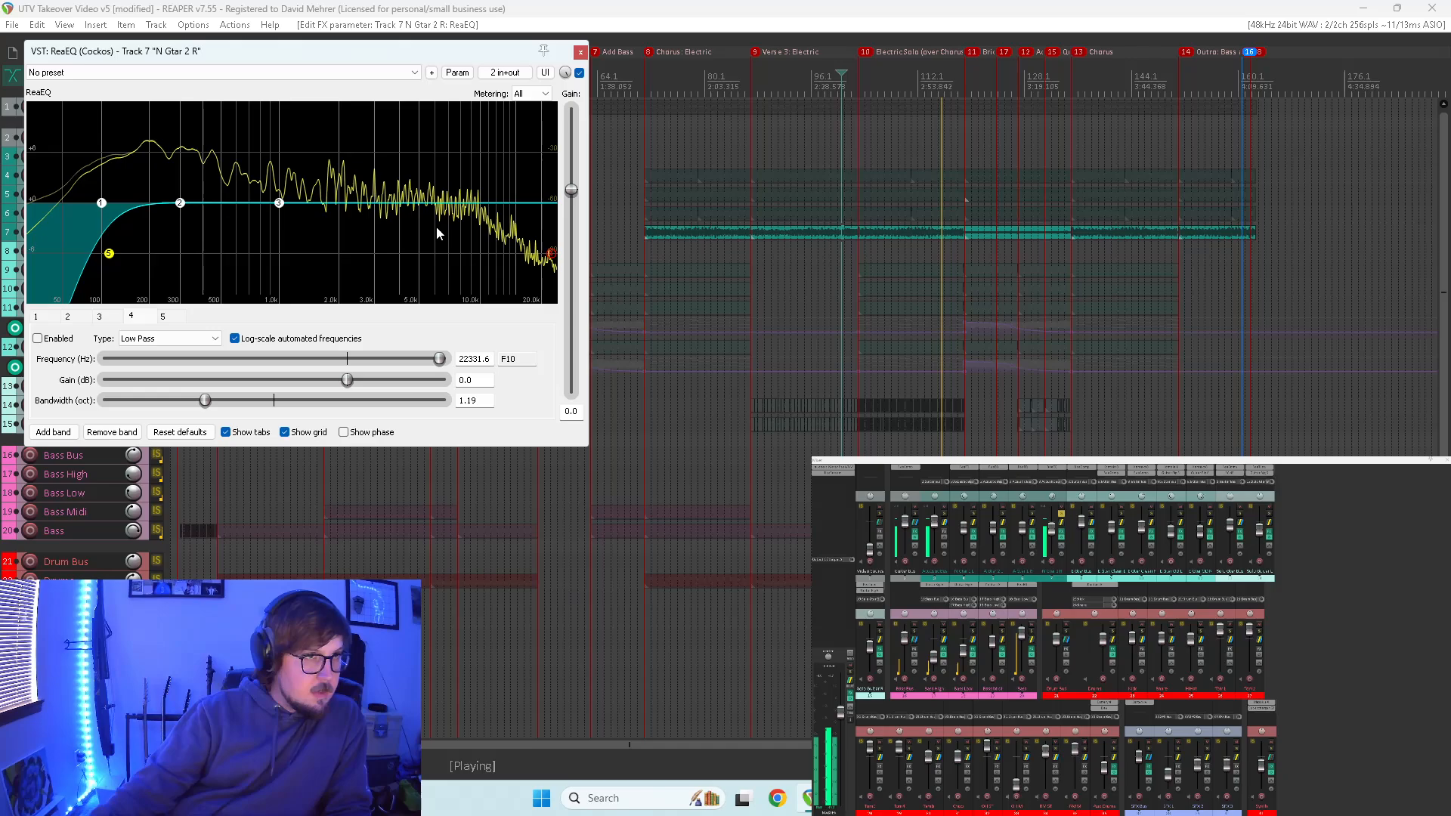
# - Narrow band 3 on N Gtar 2 R to 0.26 octaves, sweep it boosted, and turn it into a slight cut at 491.3 Hz
pyautogui.moveTo(279, 202); pyautogui.dragTo(279, 182)
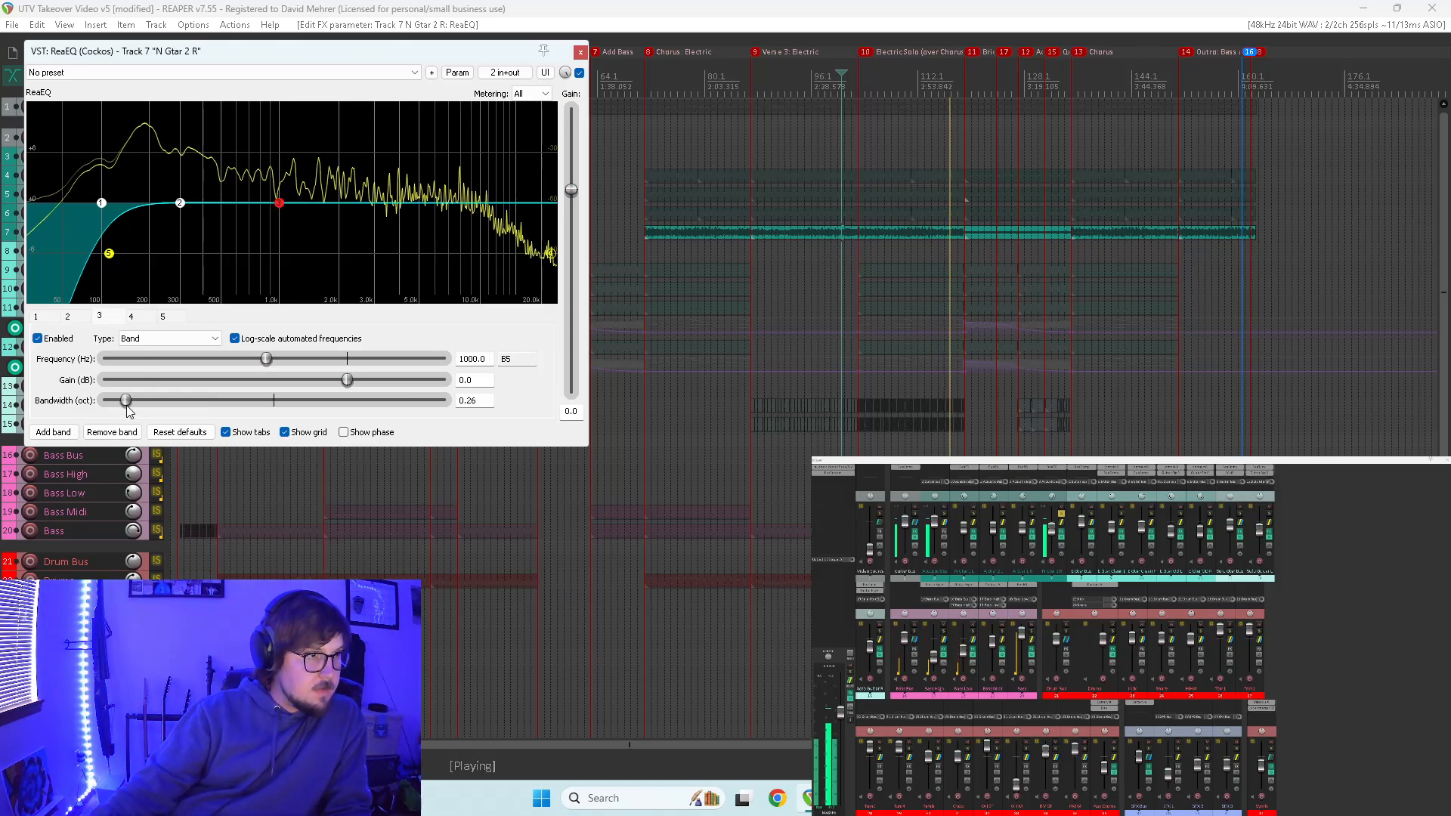
pyautogui.moveTo(396, 382); pyautogui.dragTo(454, 380)
pyautogui.moveTo(266, 358); pyautogui.dragTo(231, 368)
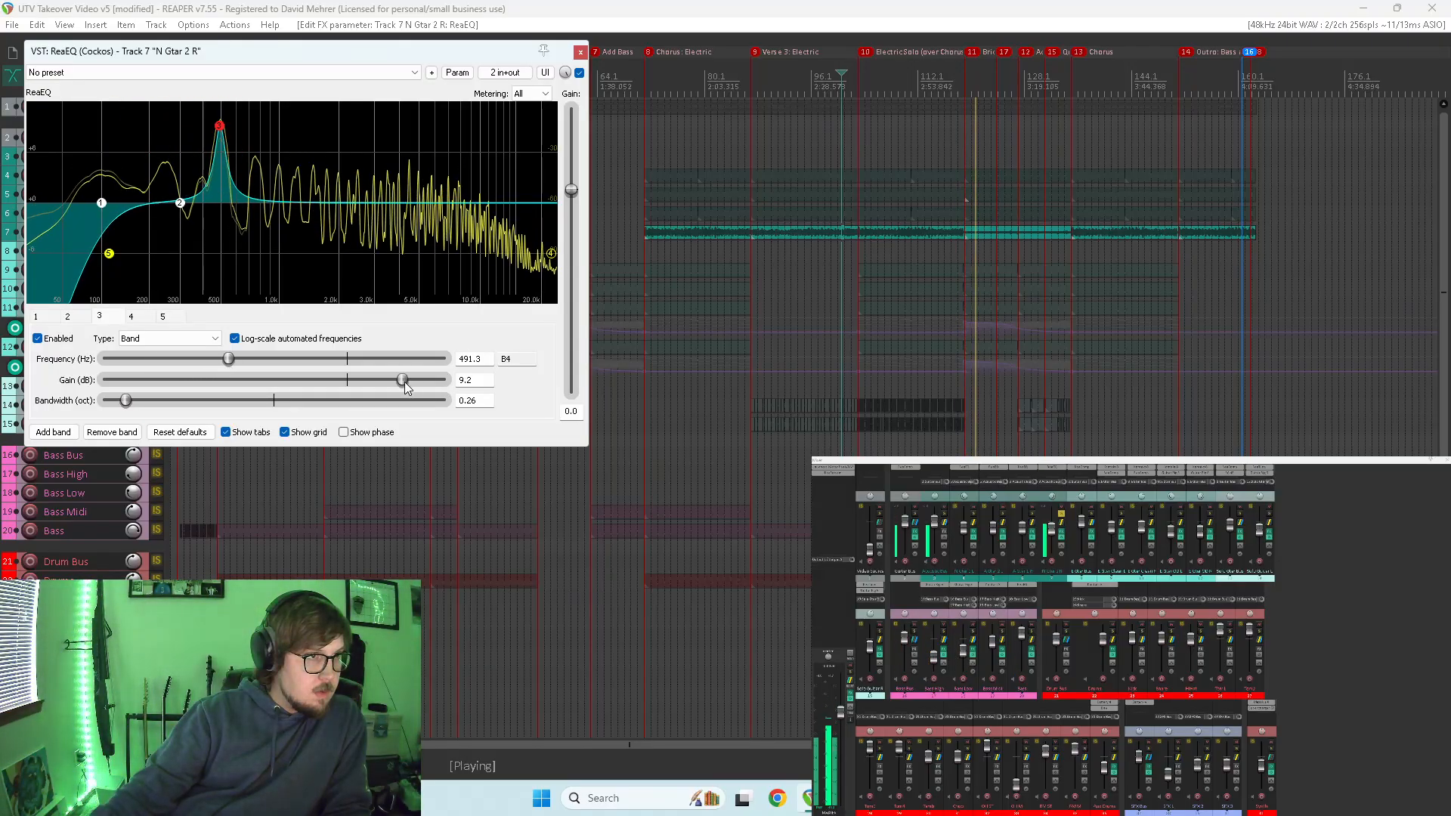
pyautogui.moveTo(405, 385); pyautogui.dragTo(344, 385)
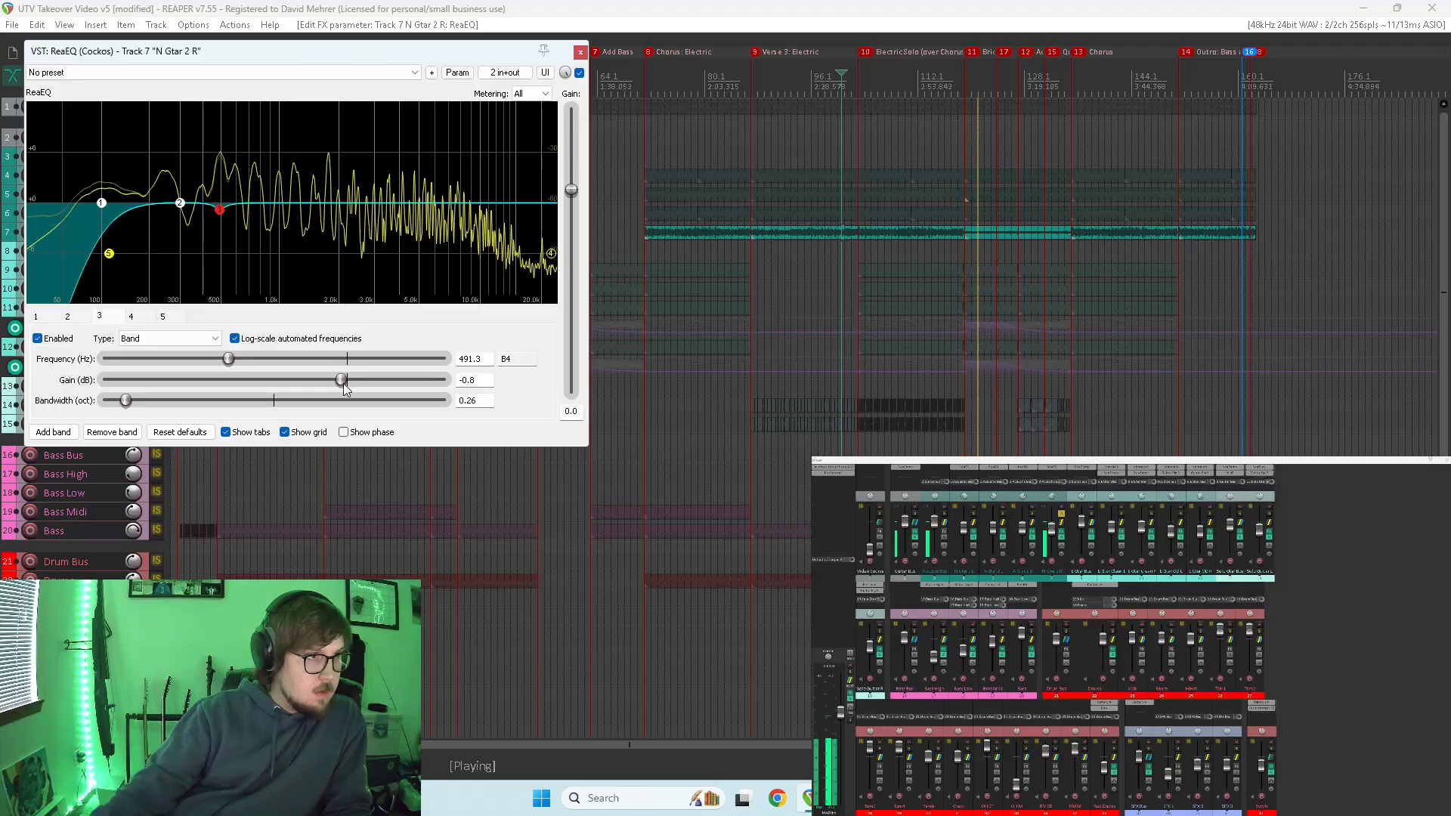
# - Narrow band 2 on N Gtar 2 R to 0.31 octaves, sweep it boosted, and cut 1.8 dB at 1495.0 Hz
pyautogui.click(181, 204)
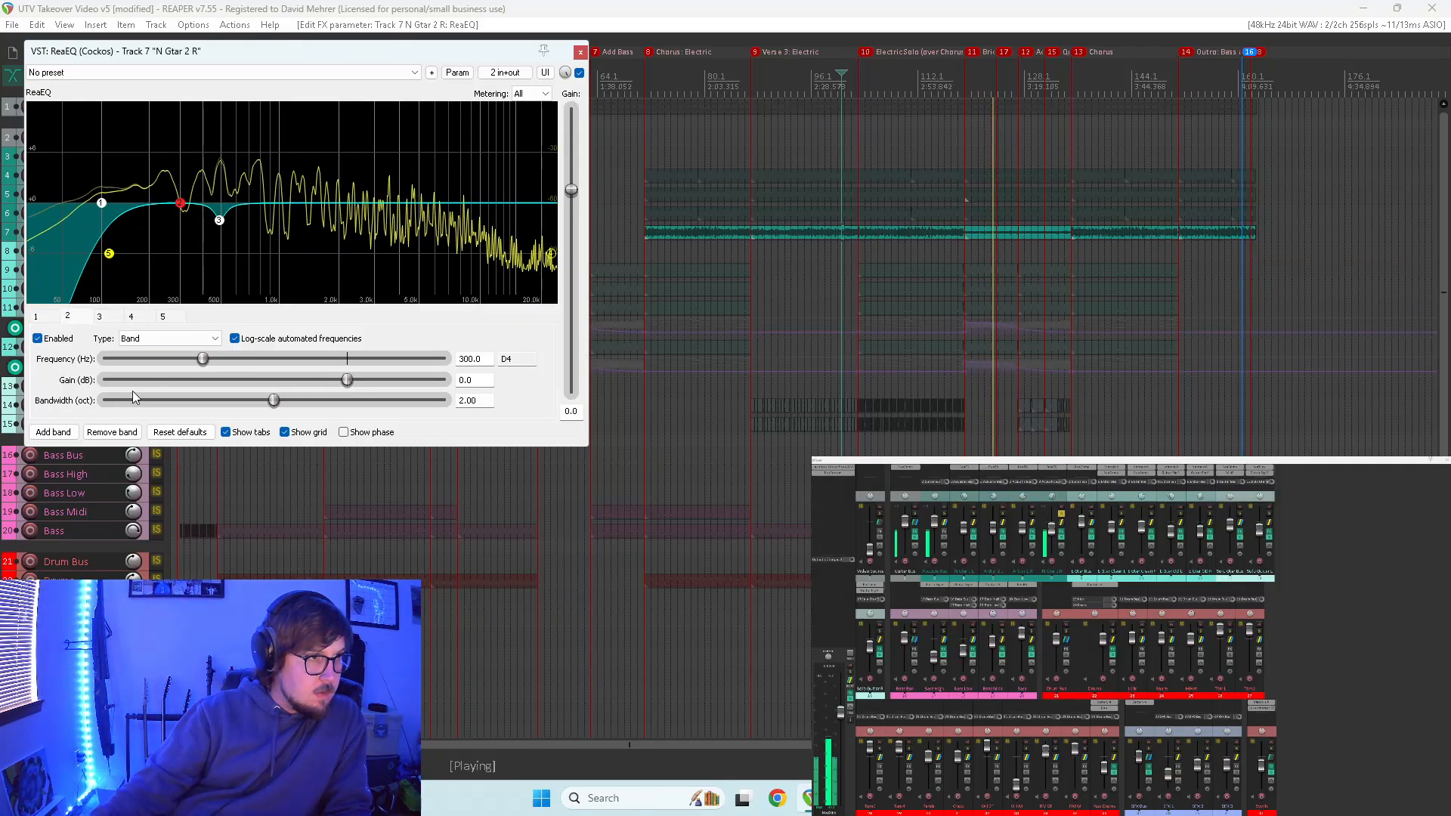
pyautogui.click(130, 395)
pyautogui.moveTo(347, 381); pyautogui.dragTo(508, 381)
pyautogui.moveTo(203, 358); pyautogui.dragTo(288, 361)
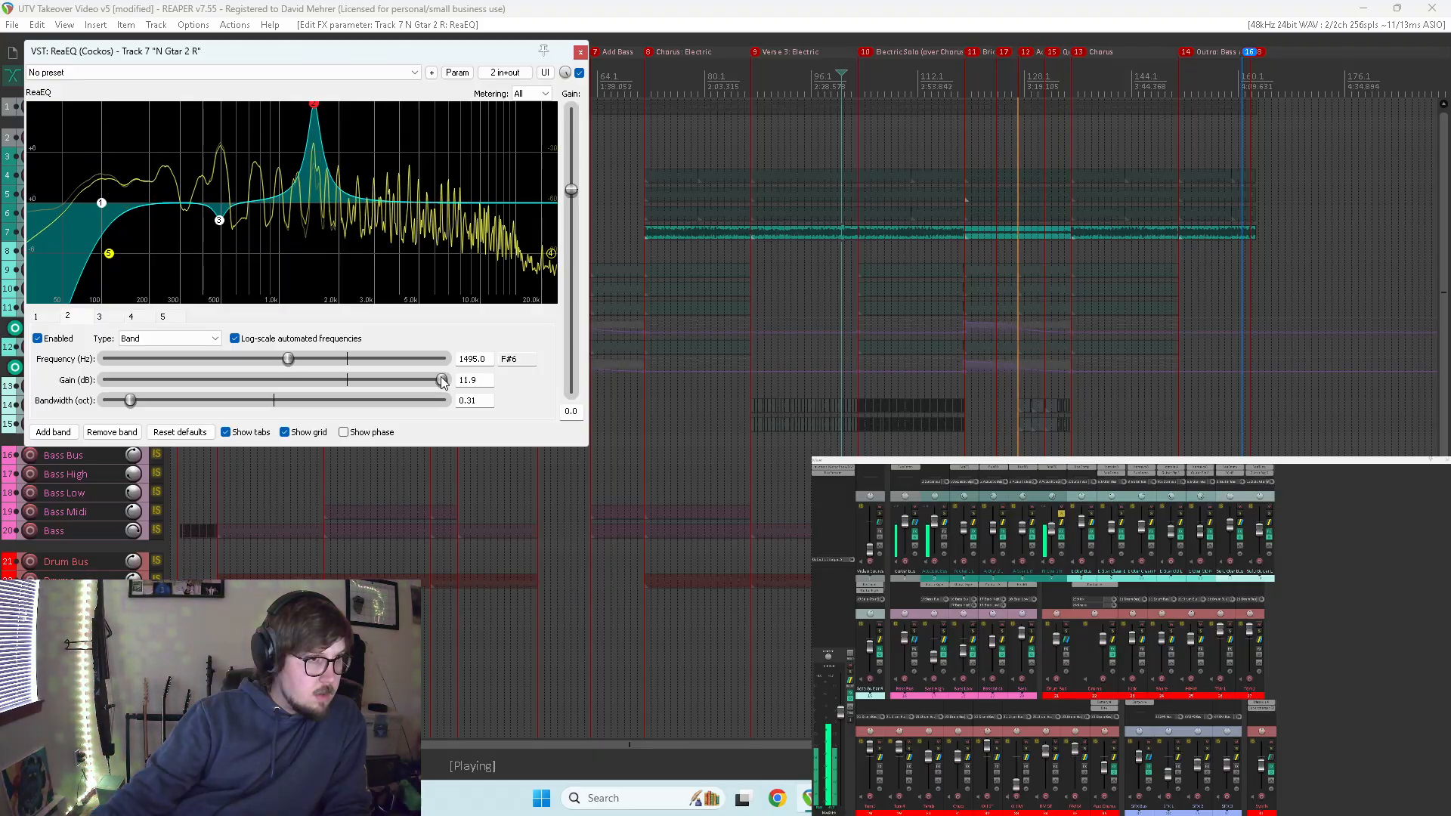
pyautogui.moveTo(443, 380); pyautogui.dragTo(340, 384)
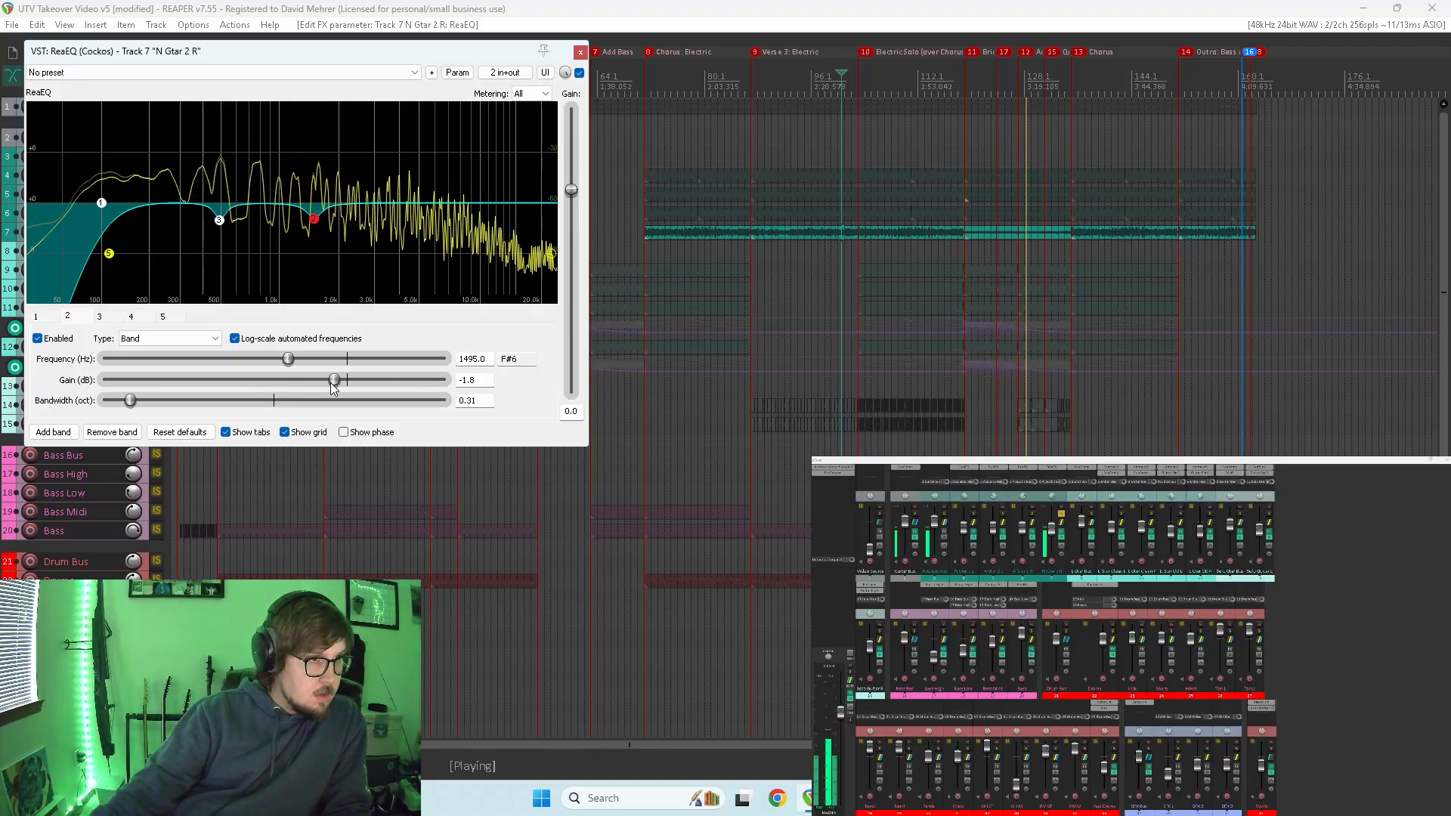
# - Add band 6 to the N Gtar 2 R equalizer, sweep it boosted, and turn it into a slight narrow cut in the high frequencies
pyautogui.click(64, 432)
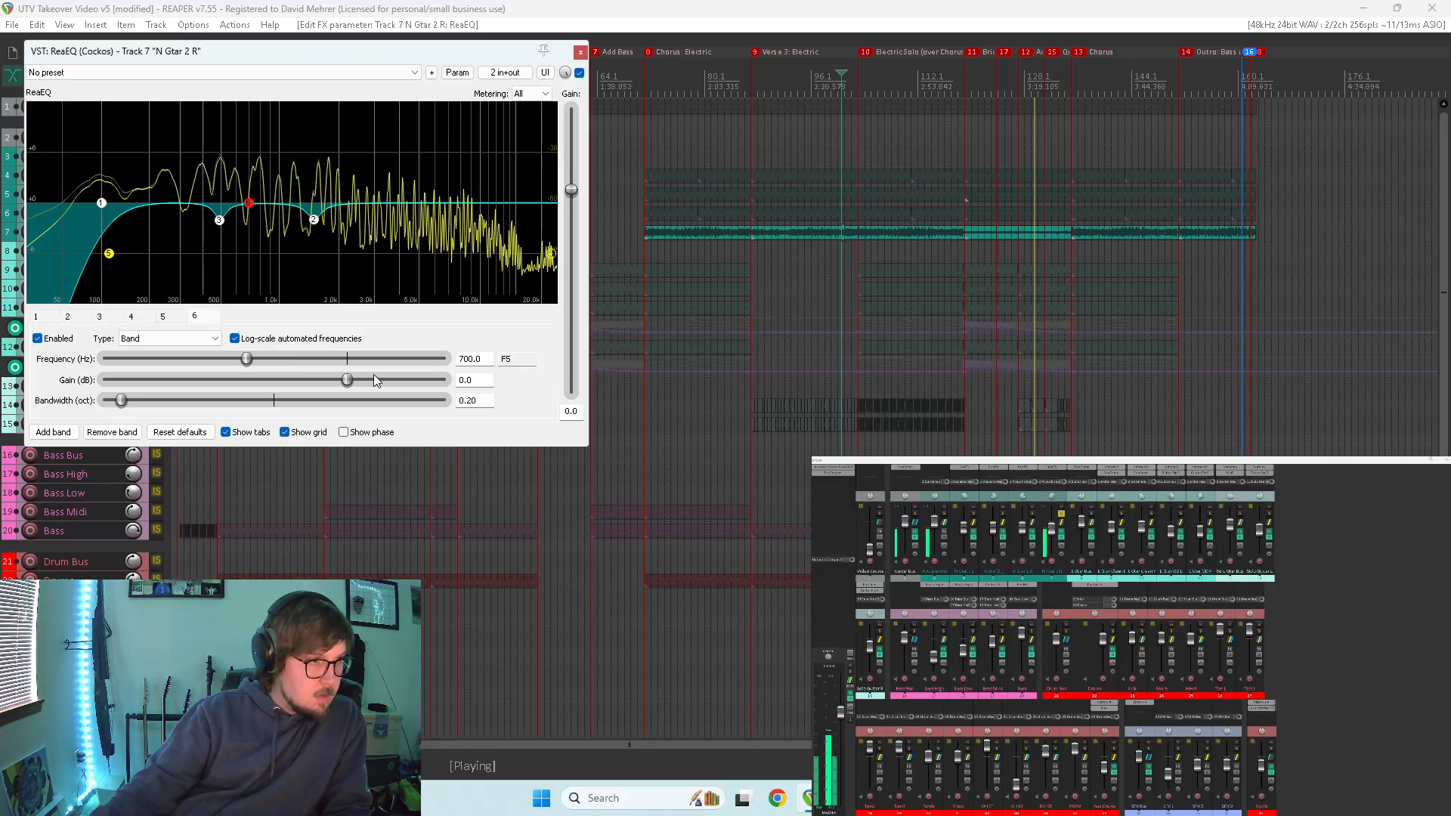
pyautogui.moveTo(349, 378); pyautogui.dragTo(446, 379)
pyautogui.moveTo(248, 361); pyautogui.dragTo(128, 403)
# - Add band 7 on N Gtar 2 R, sweep it boosted, set it to 2309.2 Hz, -1.8 dB and 0.49 octaves, and close ReaEQ
pyautogui.doubleClick(358, 202)
pyautogui.moveTo(350, 382); pyautogui.dragTo(507, 392)
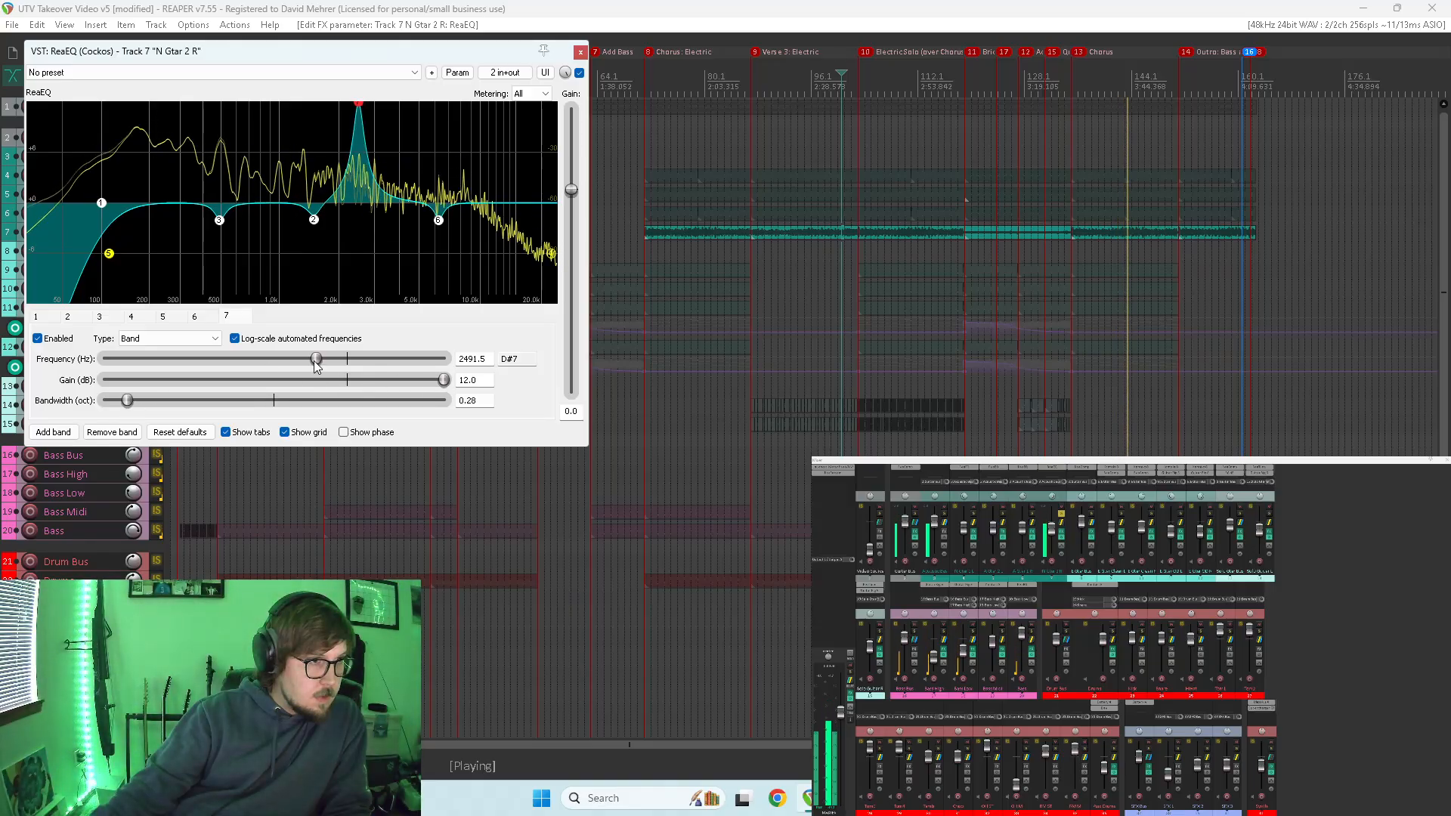
pyautogui.moveTo(317, 362)
pyautogui.mouseDown()
pyautogui.moveTo(331, 364)
pyautogui.moveTo(312, 368)
pyautogui.mouseUp()
pyautogui.moveTo(444, 380); pyautogui.dragTo(334, 389)
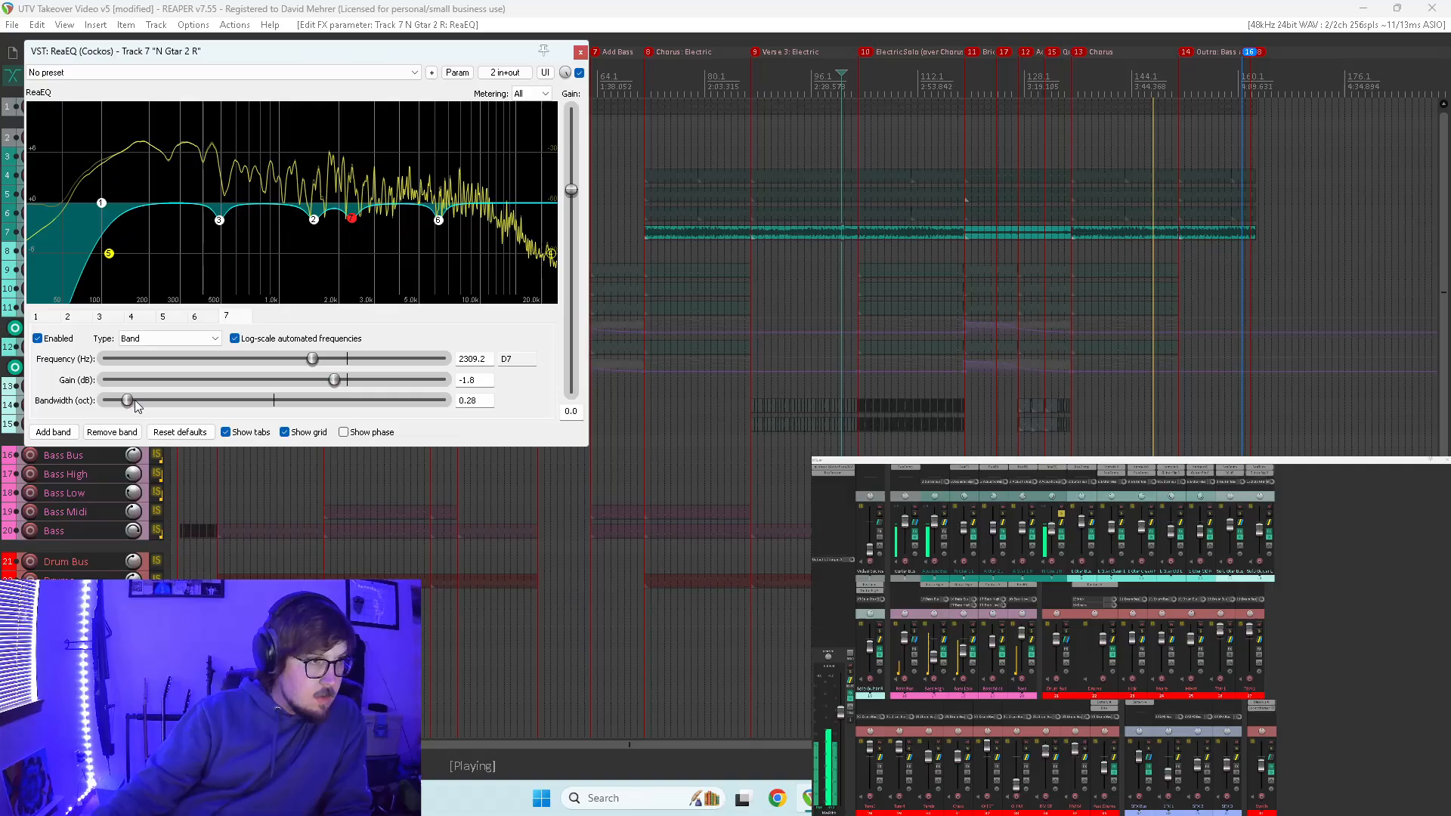
pyautogui.moveTo(134, 400); pyautogui.dragTo(153, 404)
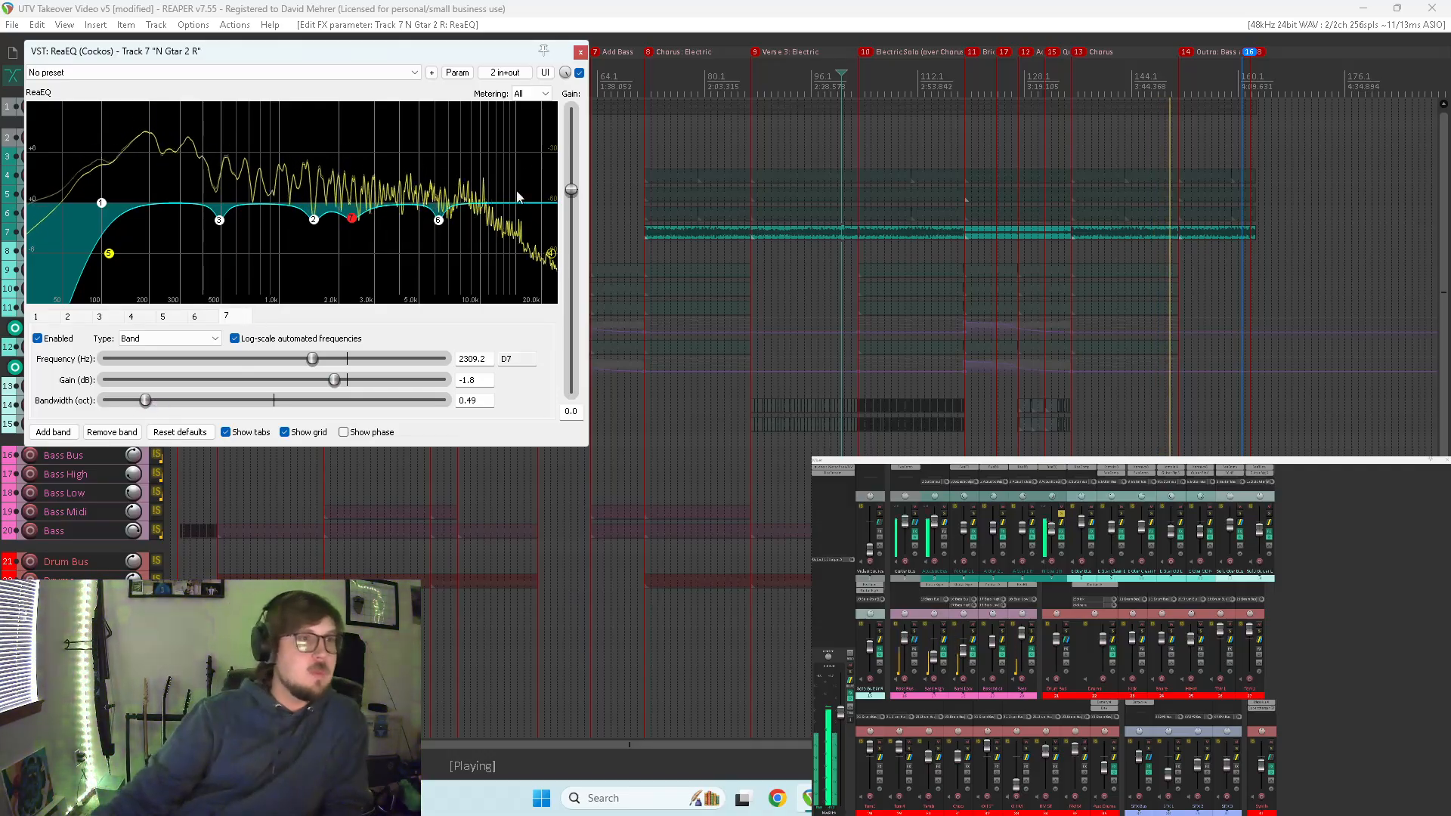
pyautogui.click(582, 52)
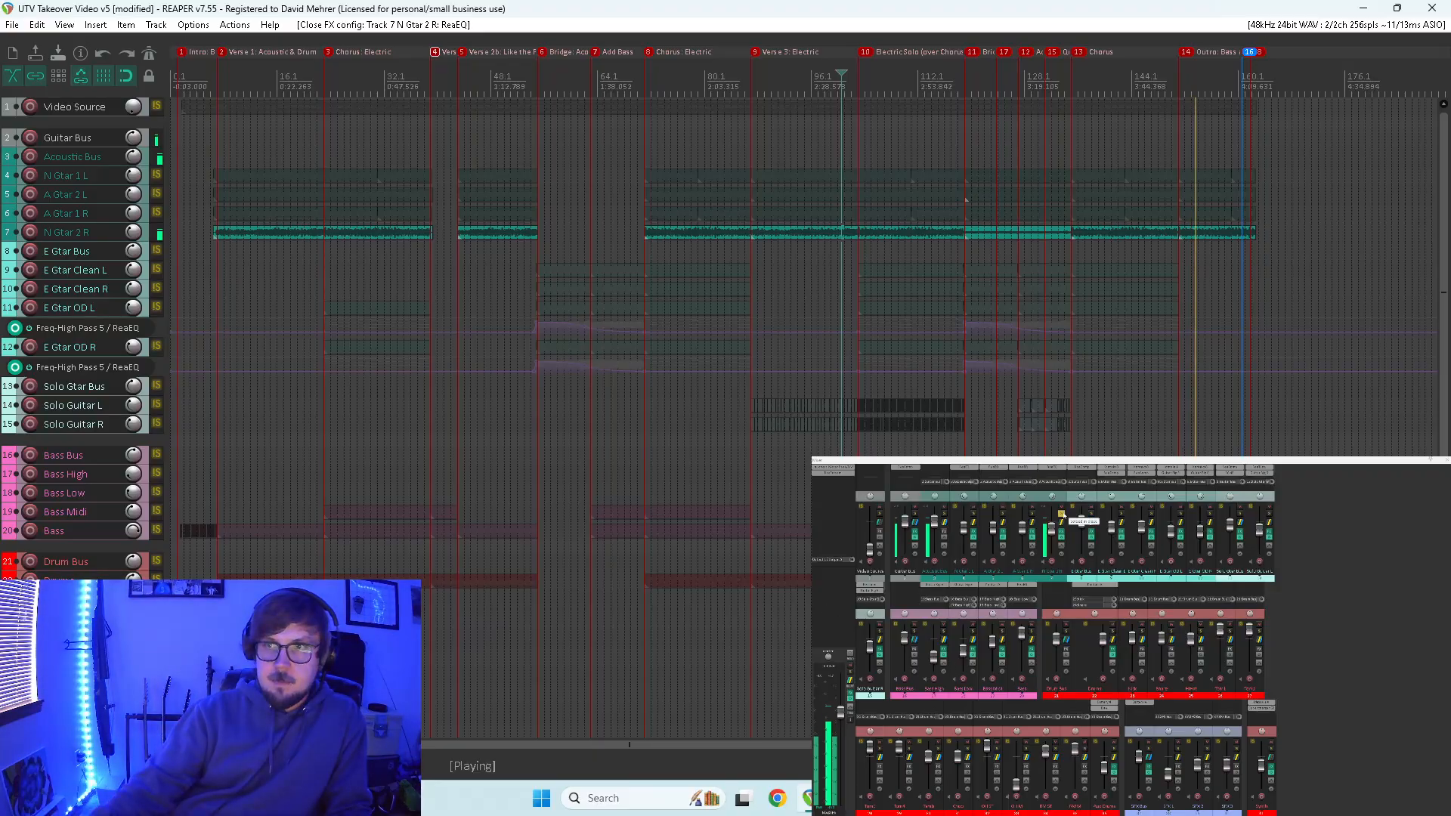
# - Solo all four acoustic guitar tracks for a listen, clear their solos, and solo the Acoustic Bus instead
pyautogui.click(1030, 516)
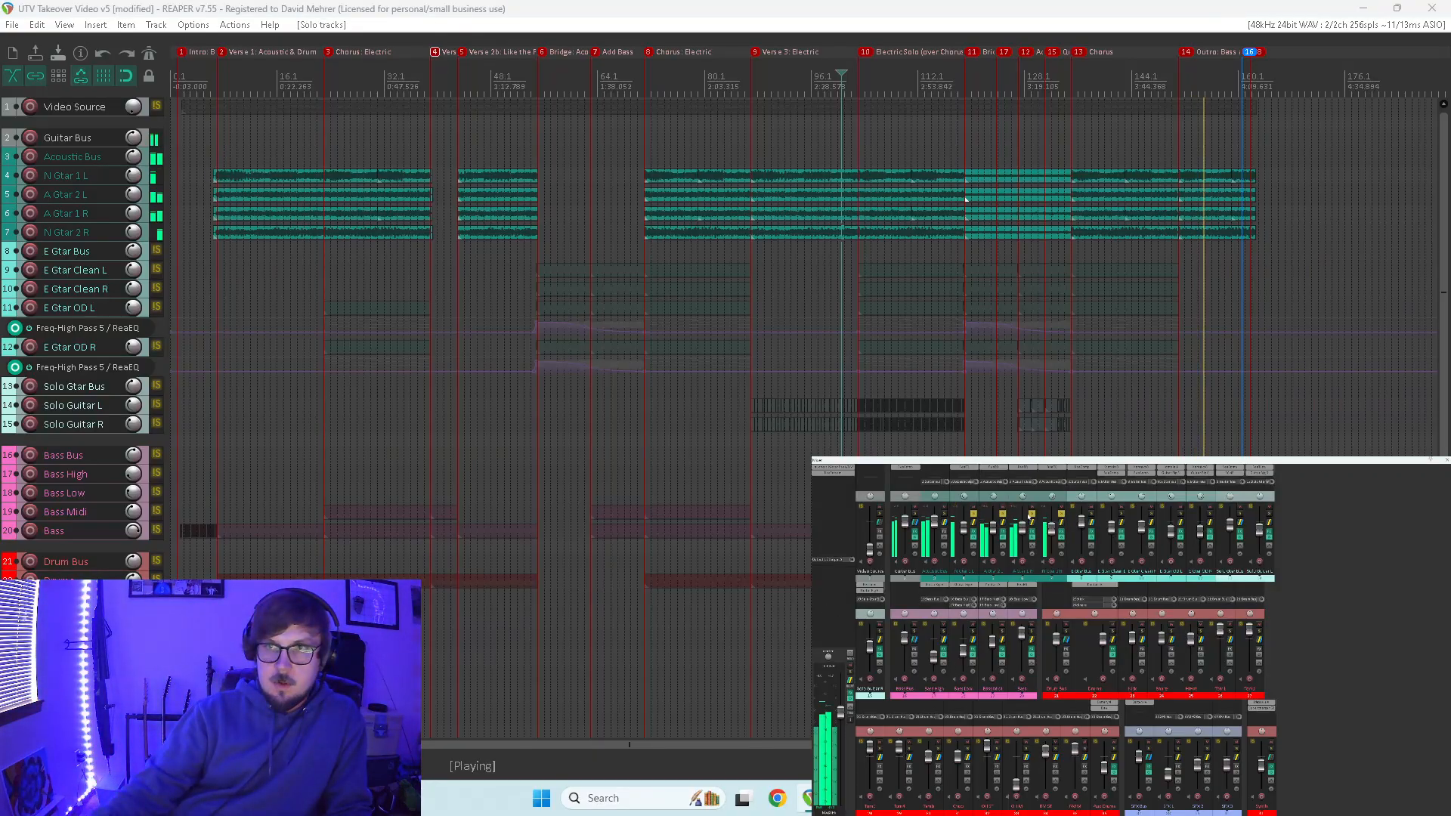
pyautogui.moveTo(1062, 516); pyautogui.dragTo(976, 515)
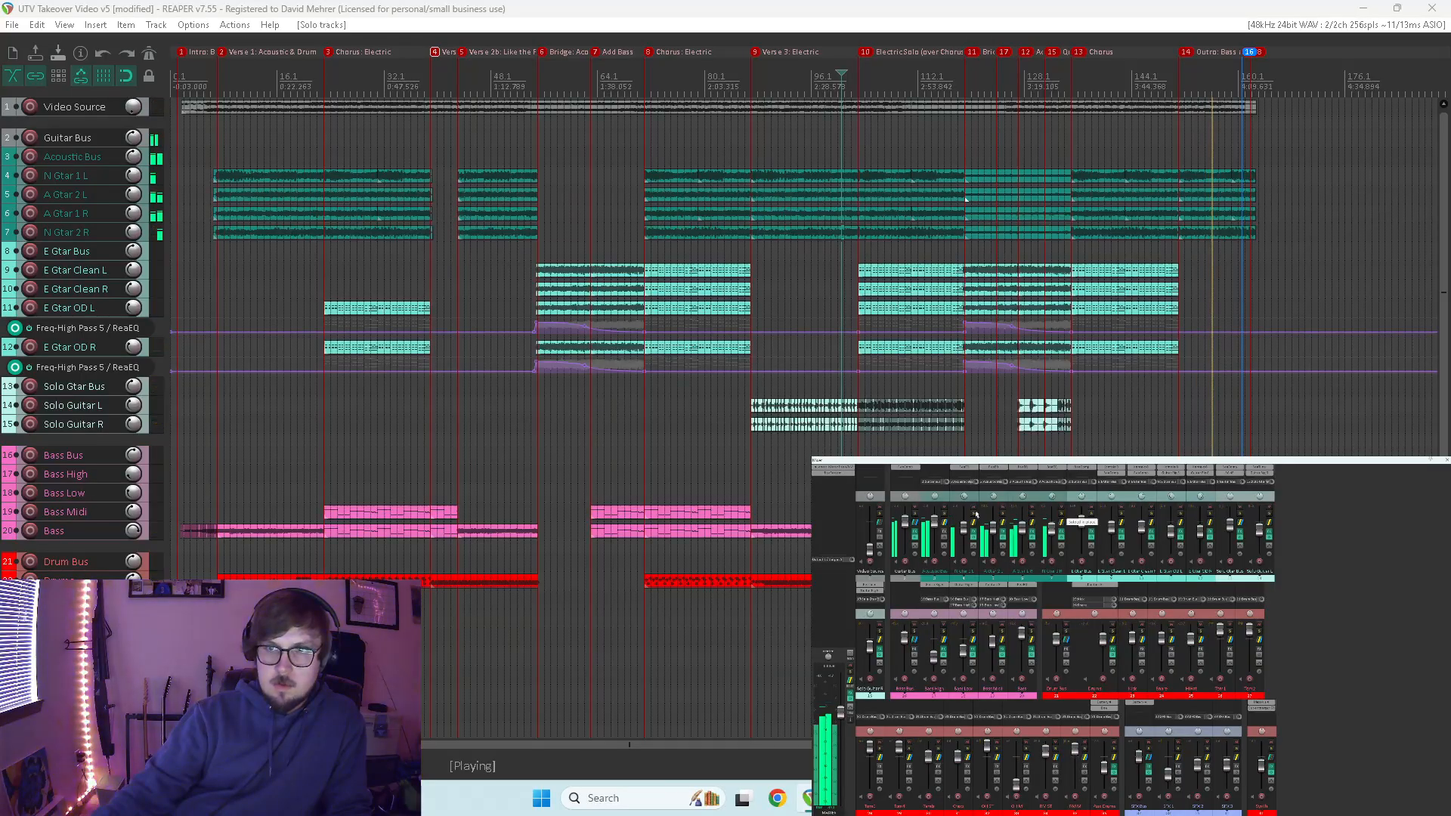
pyautogui.click(944, 515)
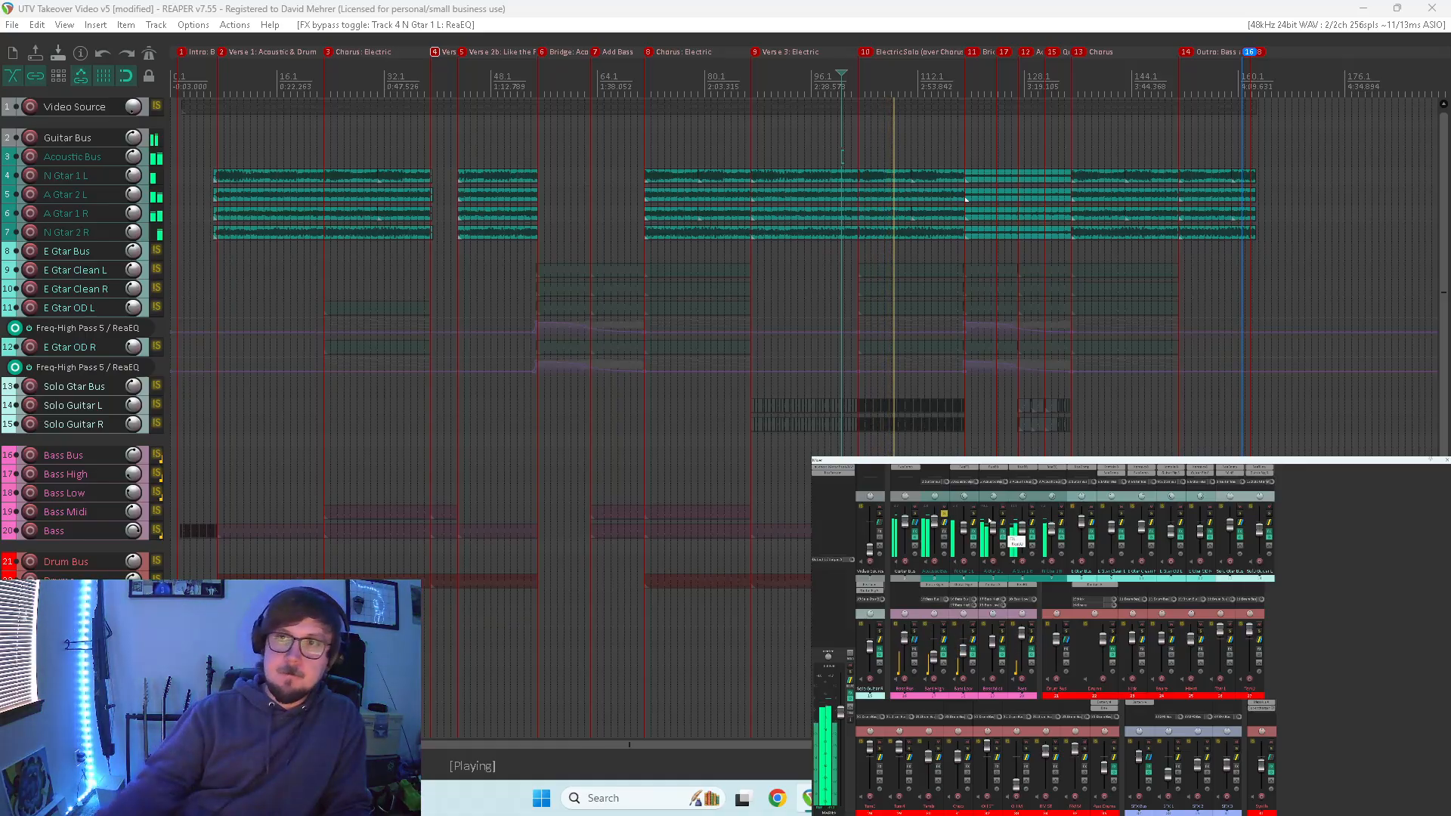
# - Add the ReaXcomp multiband compressor to the Acoustic Bus
pyautogui.doubleClick(946, 470)
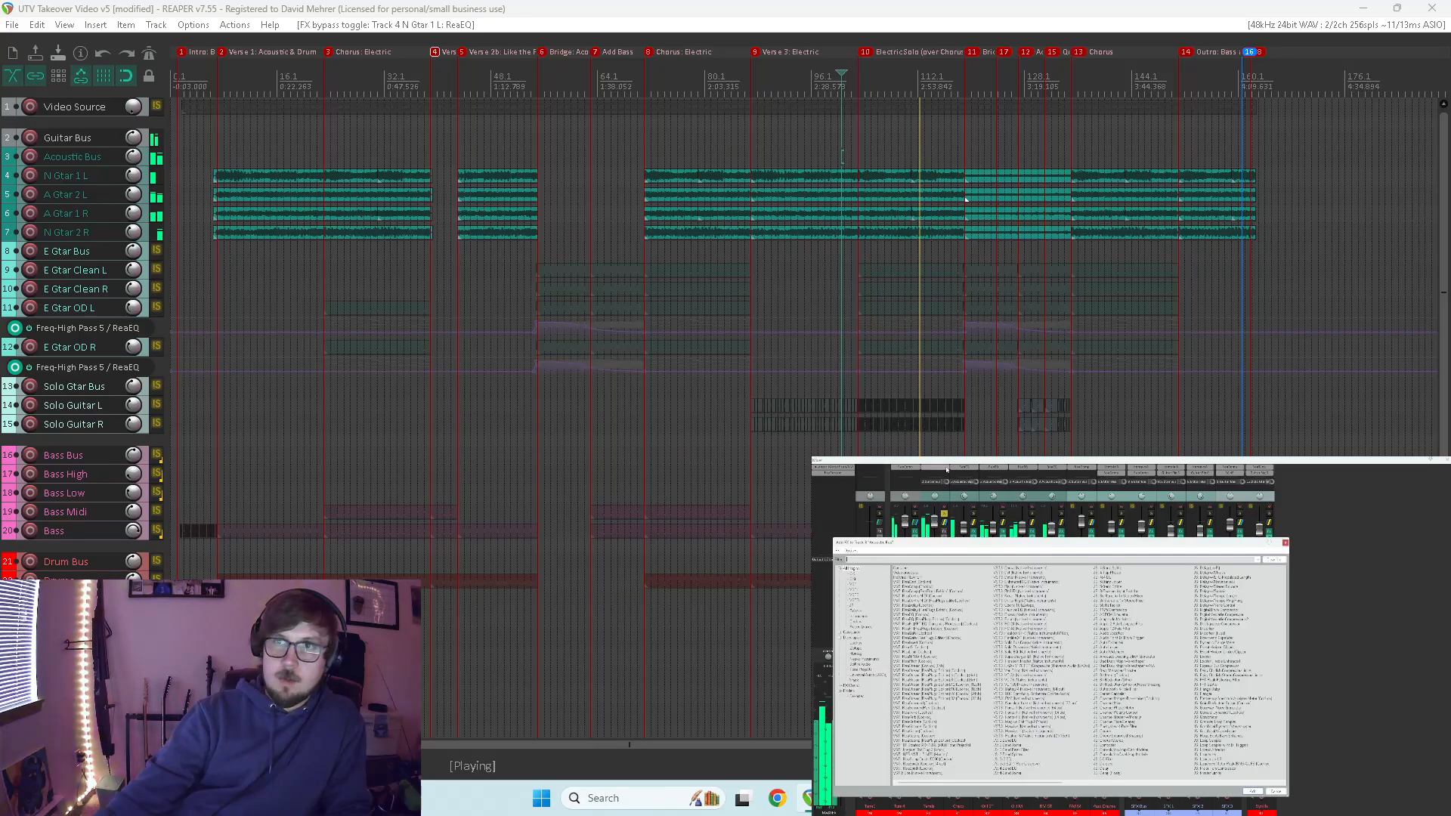
pyautogui.write('reaxcomp')
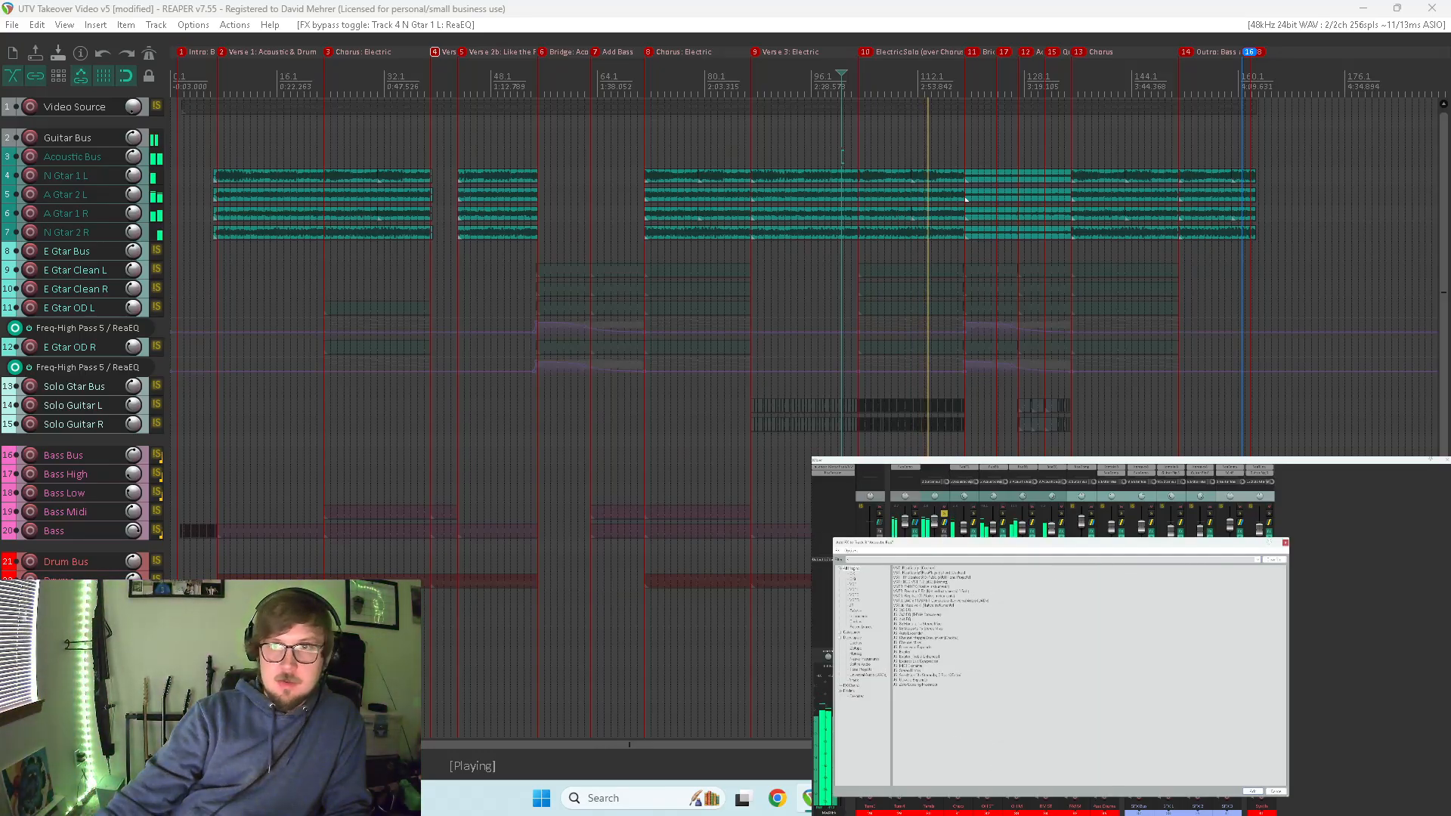
pyautogui.press('Return')
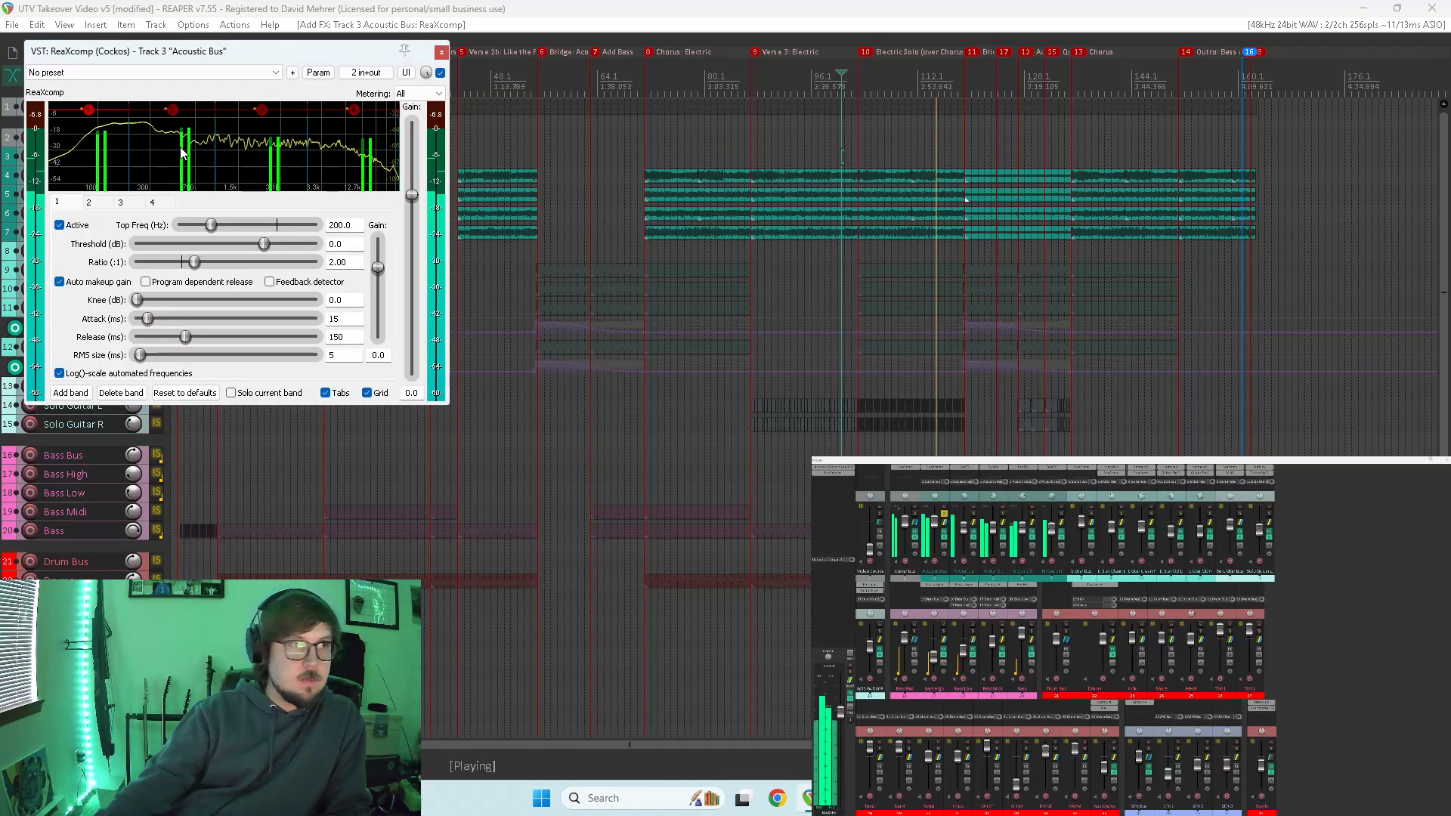
# - Disable auto makeup gain on all four ReaXcomp bands of the Acoustic Bus
pyautogui.moveTo(174, 112)
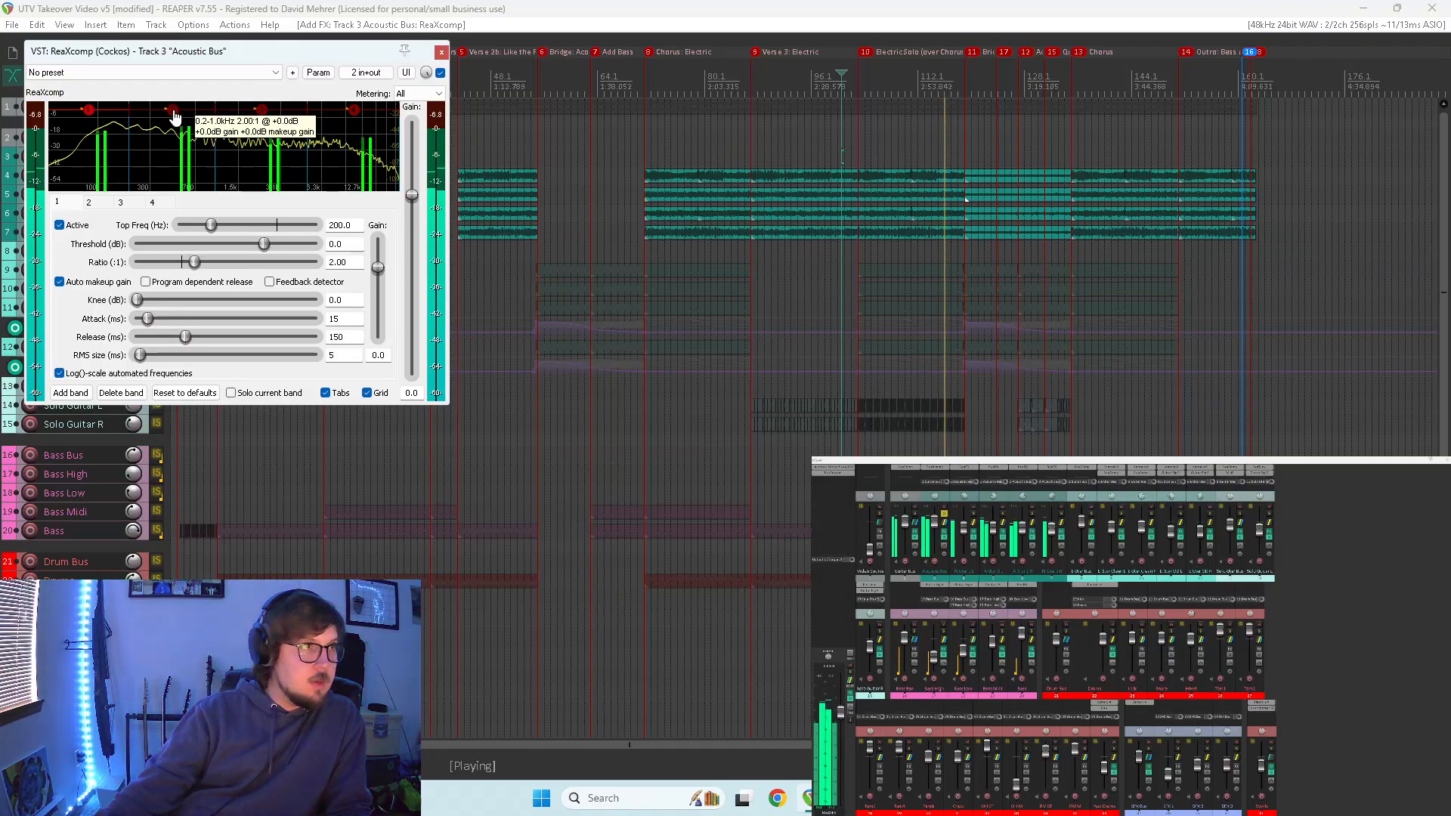
pyautogui.click(173, 111)
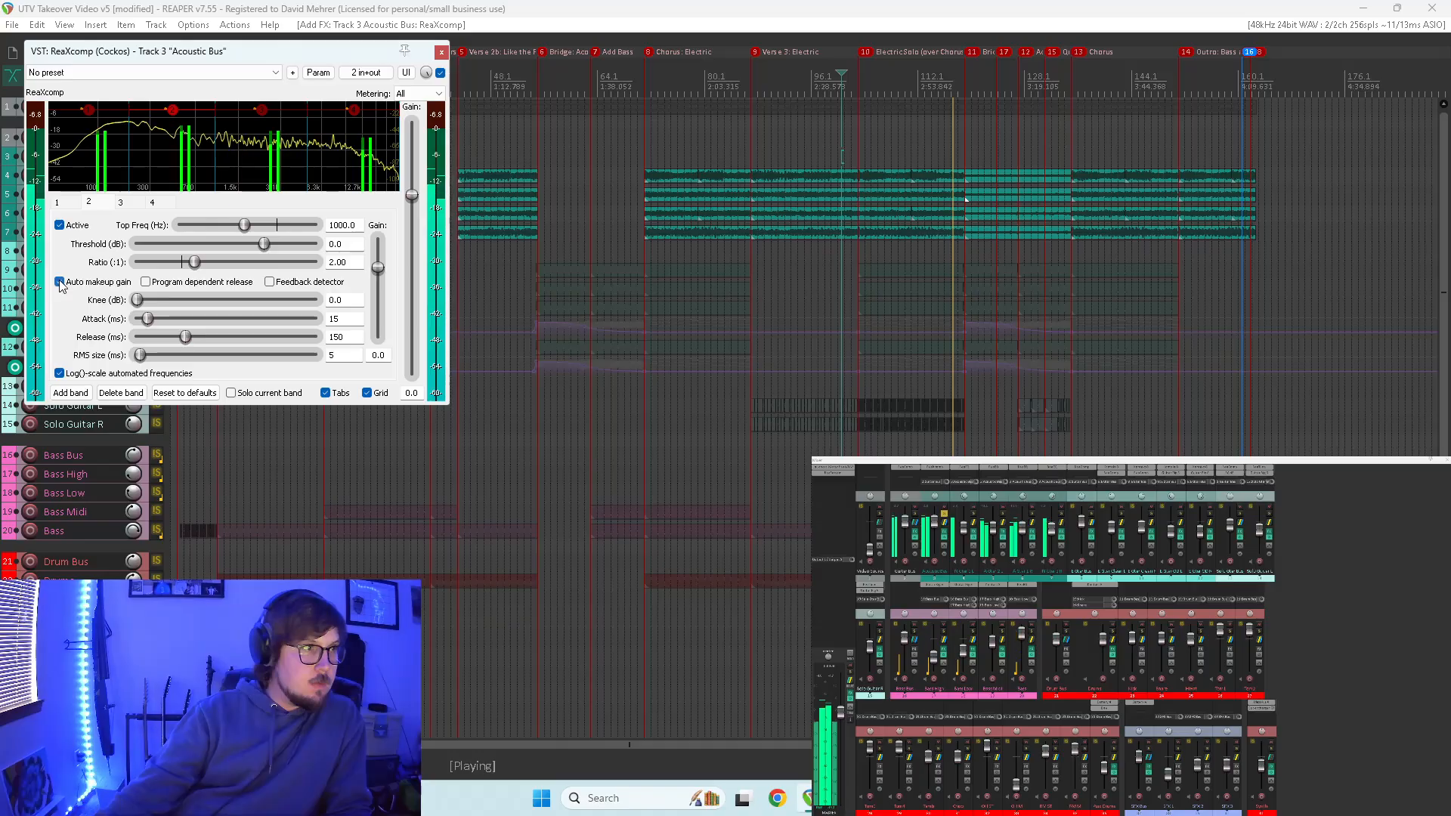
pyautogui.click(57, 202)
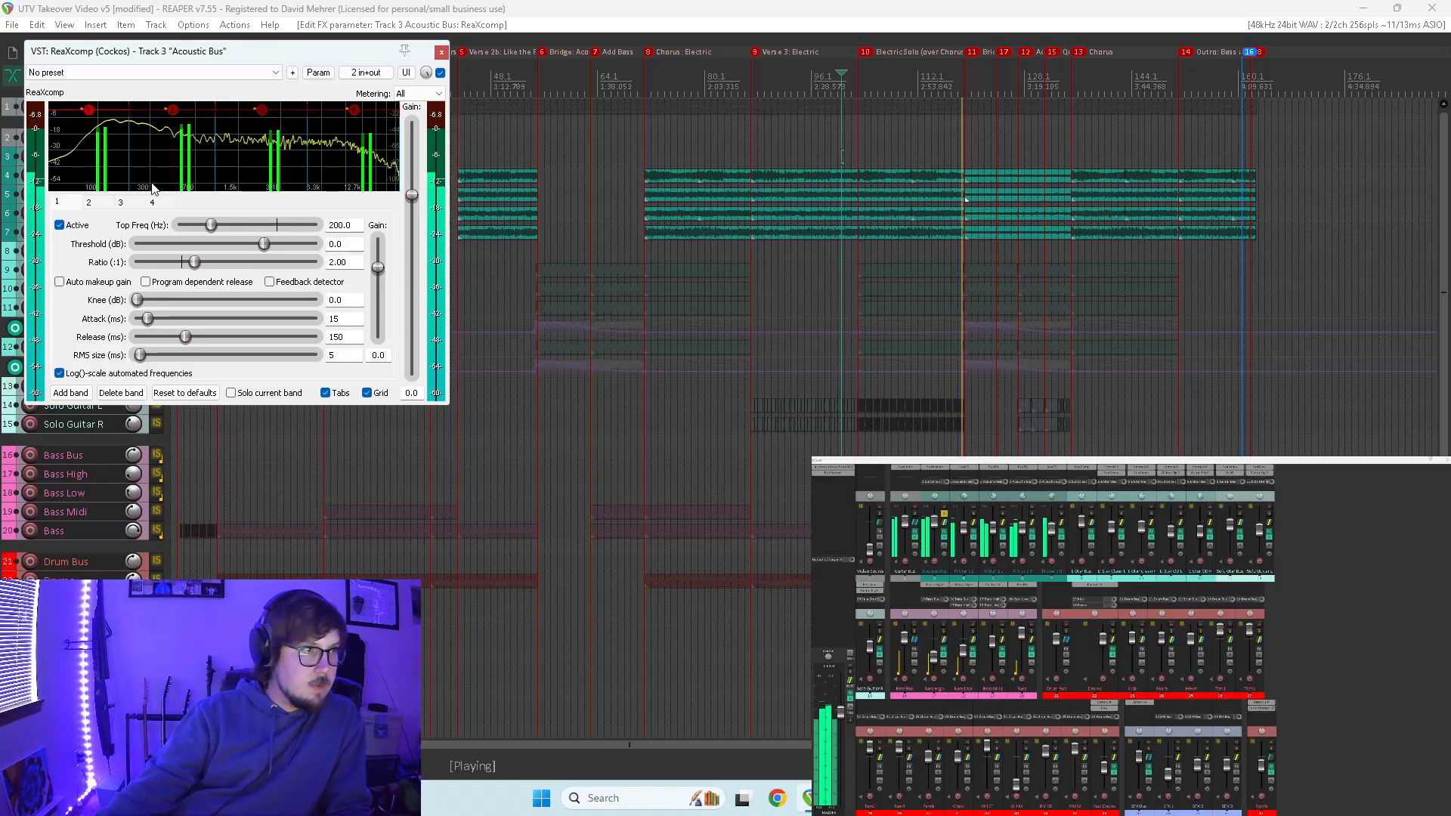
pyautogui.click(263, 112)
pyautogui.click(61, 282)
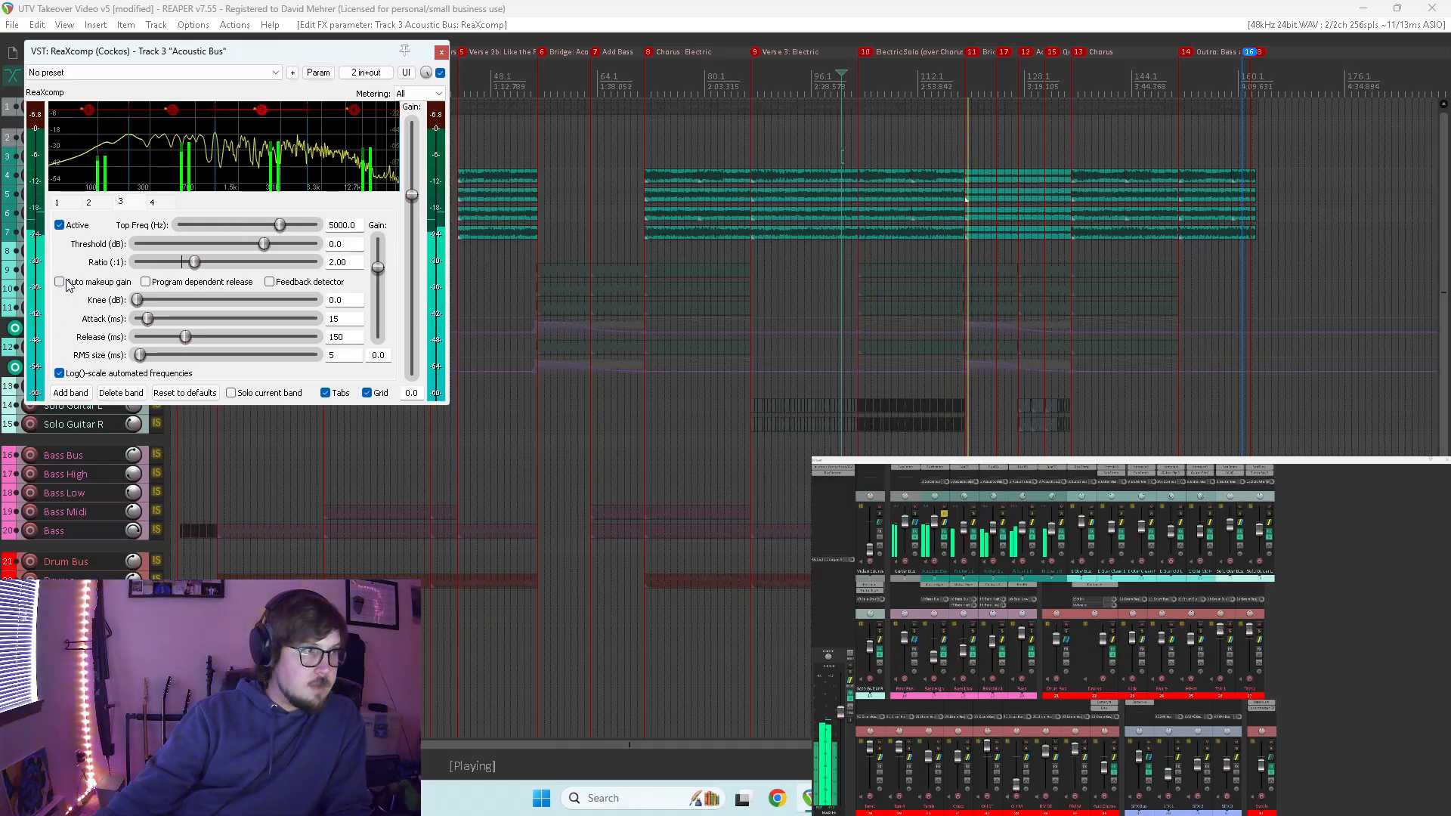
pyautogui.click(355, 113)
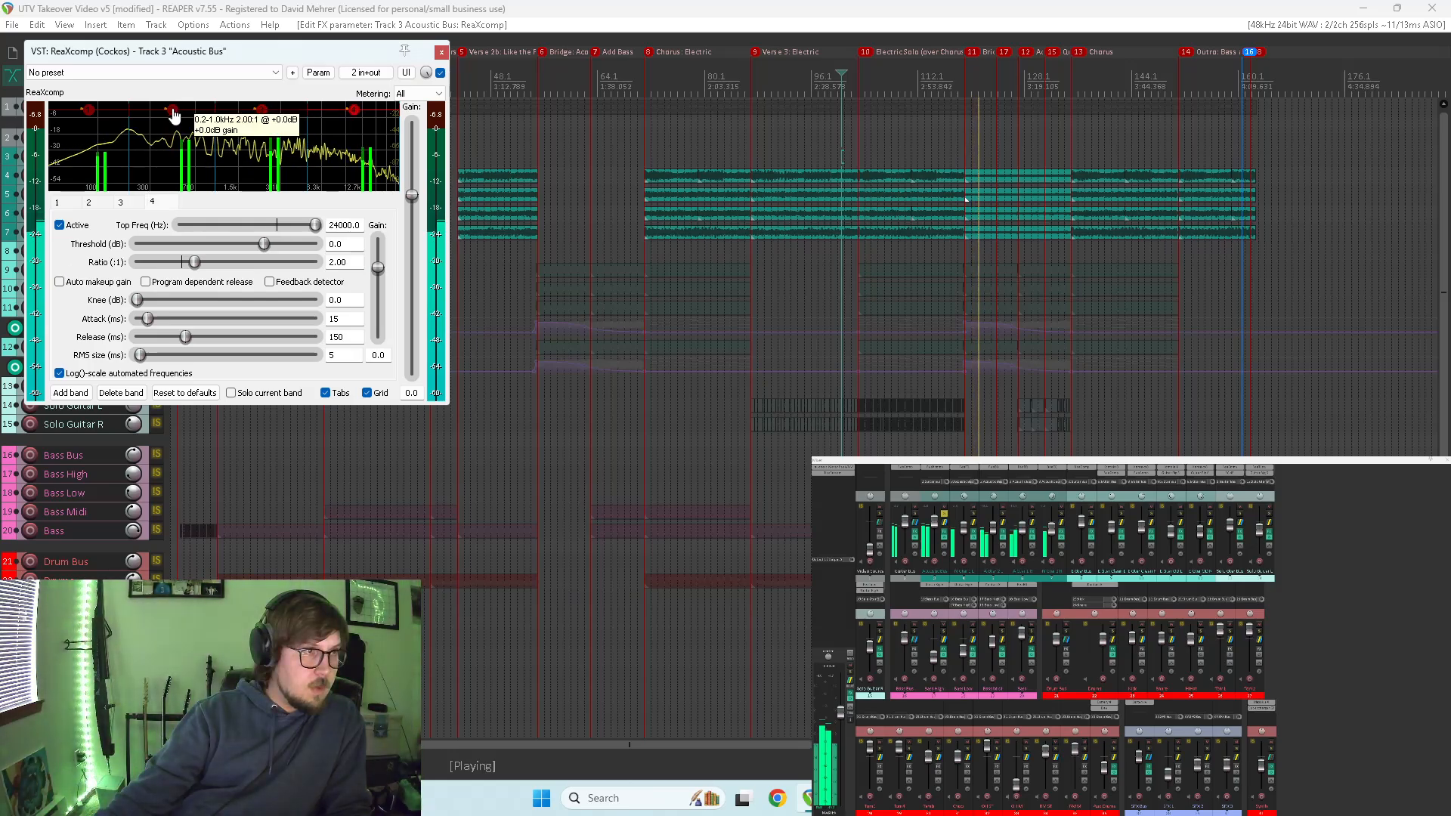
# - Lower the threshold of ReaXcomp's second band on the Acoustic Bus to -21.1 dB
pyautogui.moveTo(174, 112); pyautogui.dragTo(174, 145)
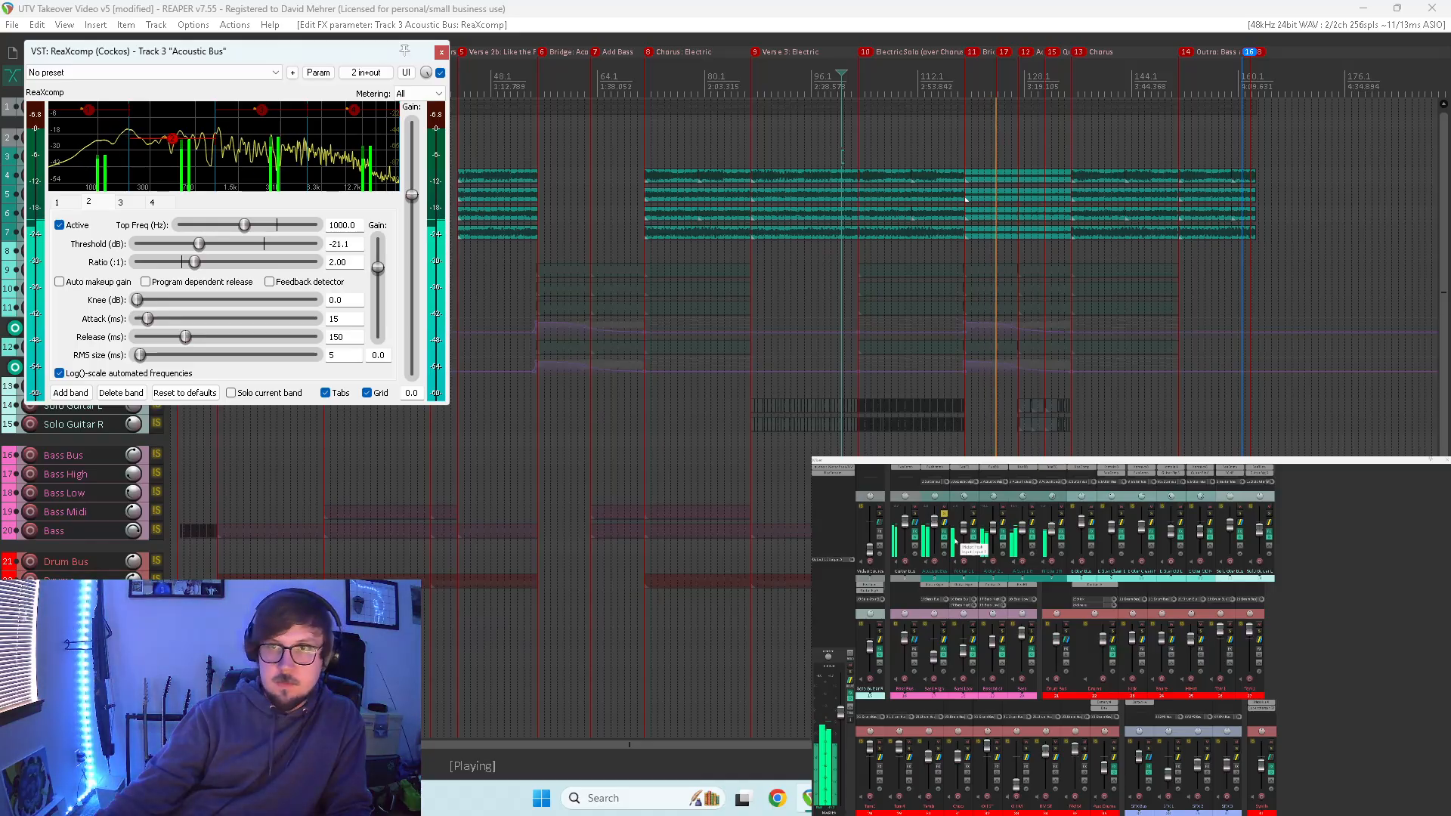
# - Inspect the ReaEQ curves on the N Gtar 1 L, A Gtar 2 L and N Gtar 2 R tracks during playback
pyautogui.click(958, 539)
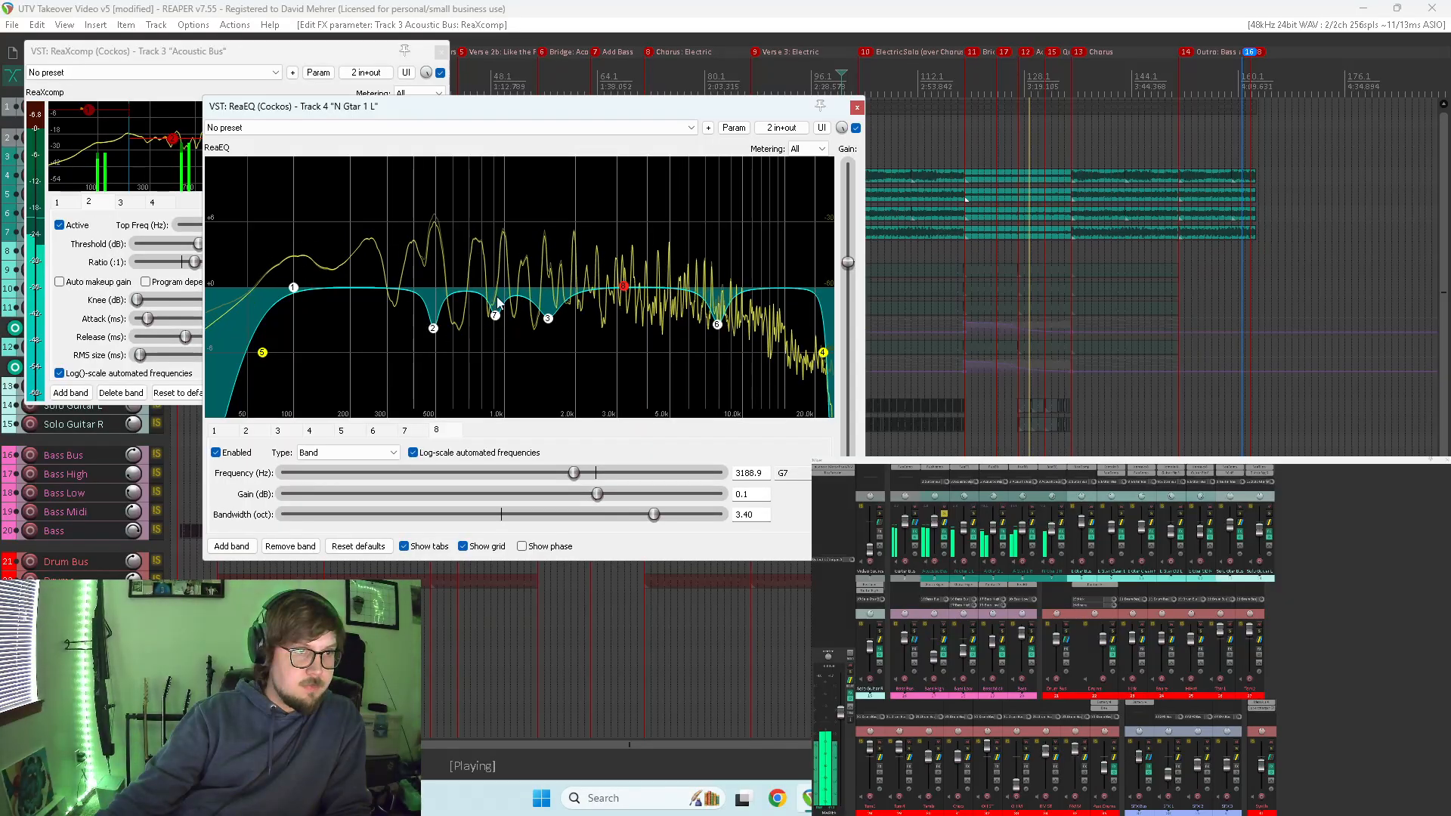
pyautogui.click(857, 106)
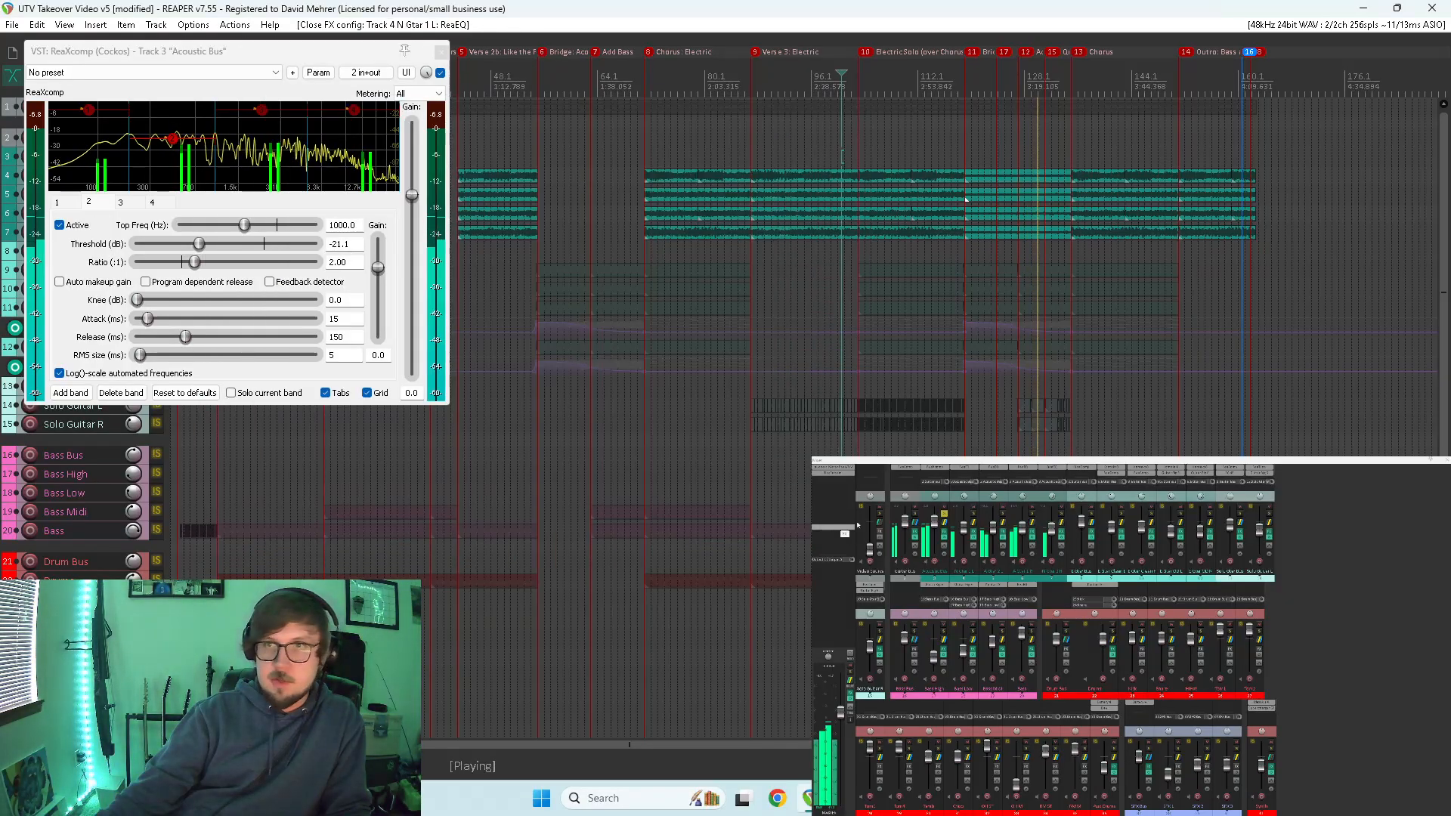
pyautogui.click(993, 468)
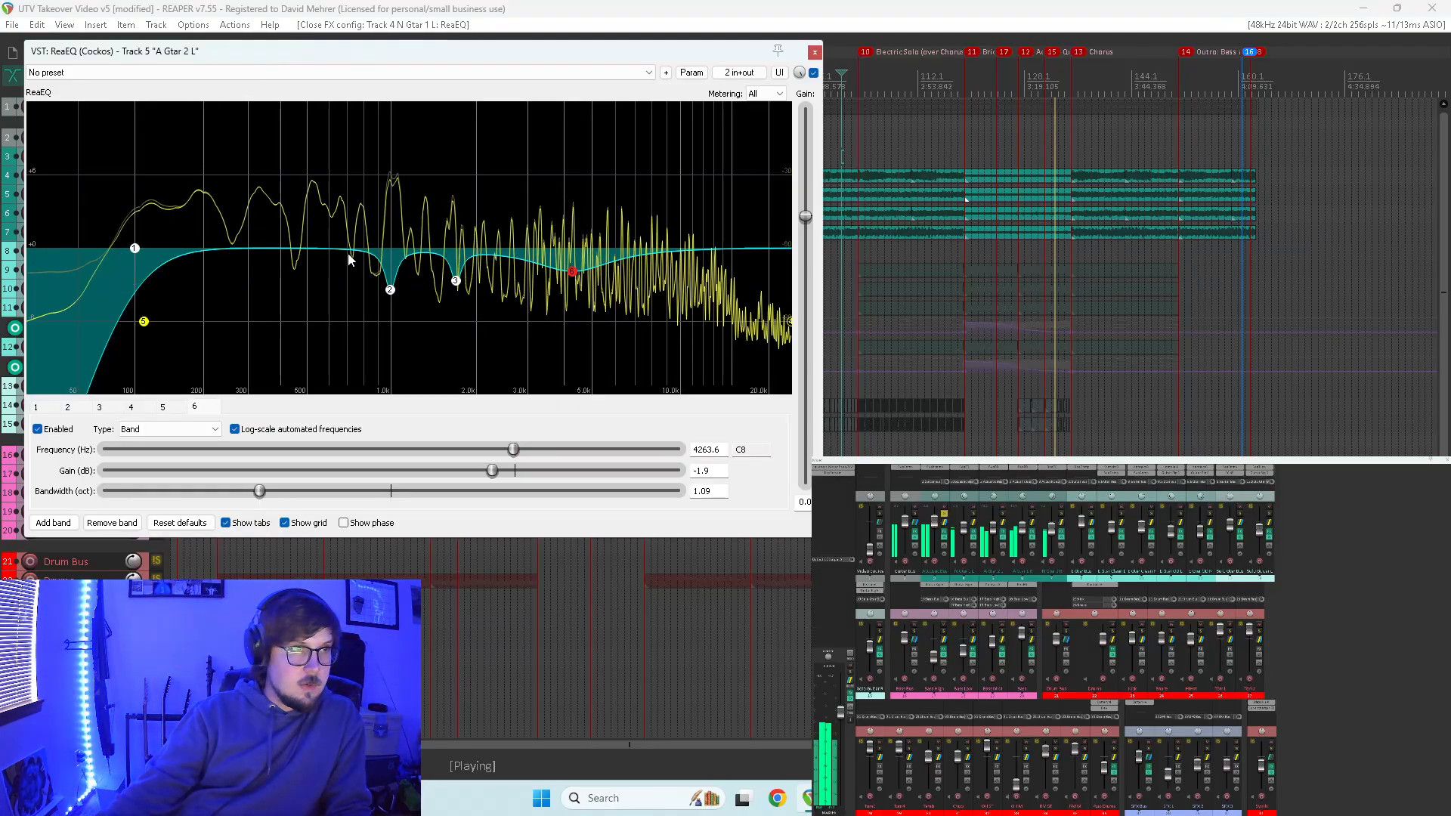
pyautogui.click(815, 53)
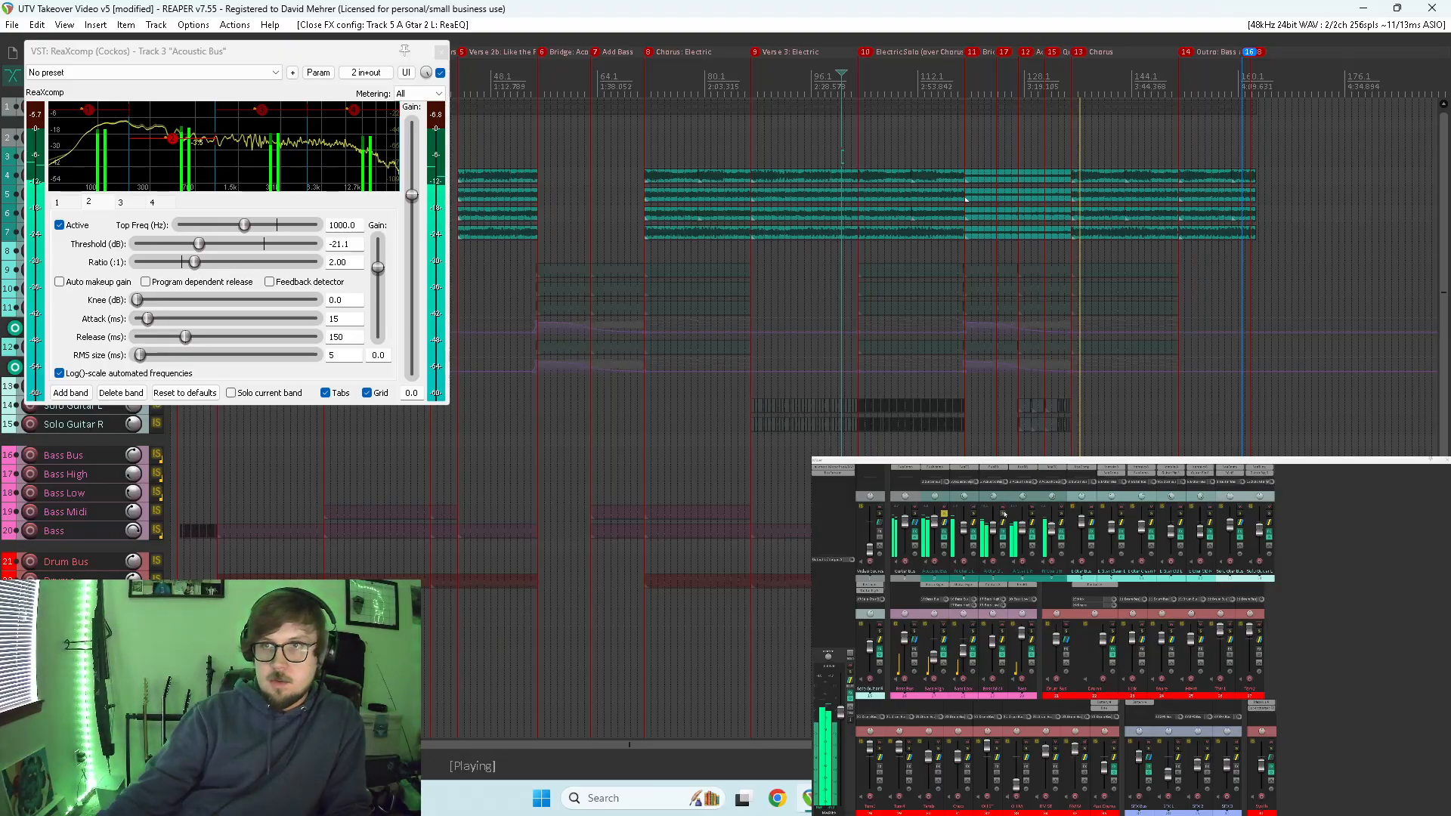
pyautogui.click(998, 469)
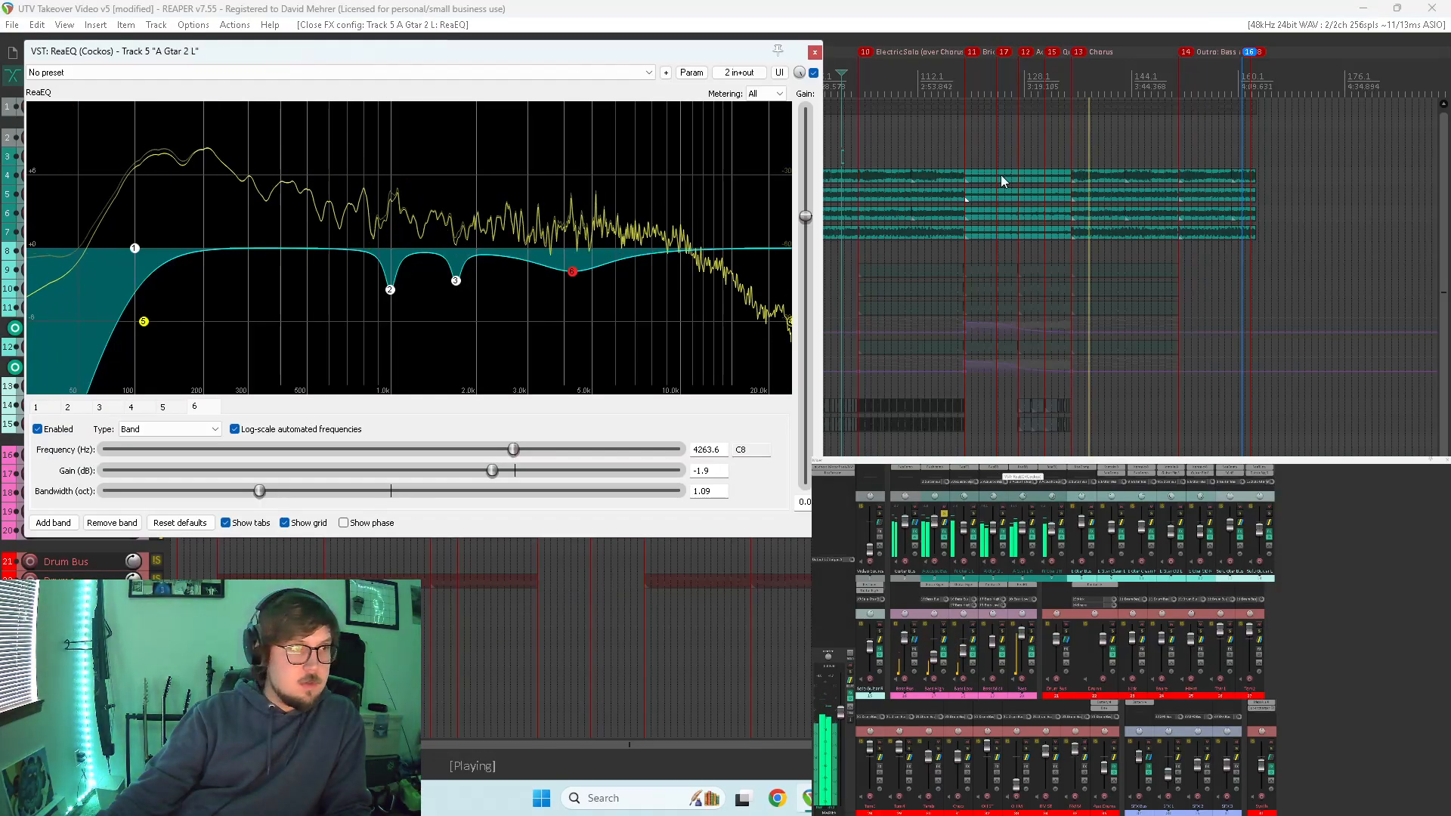
pyautogui.click(815, 53)
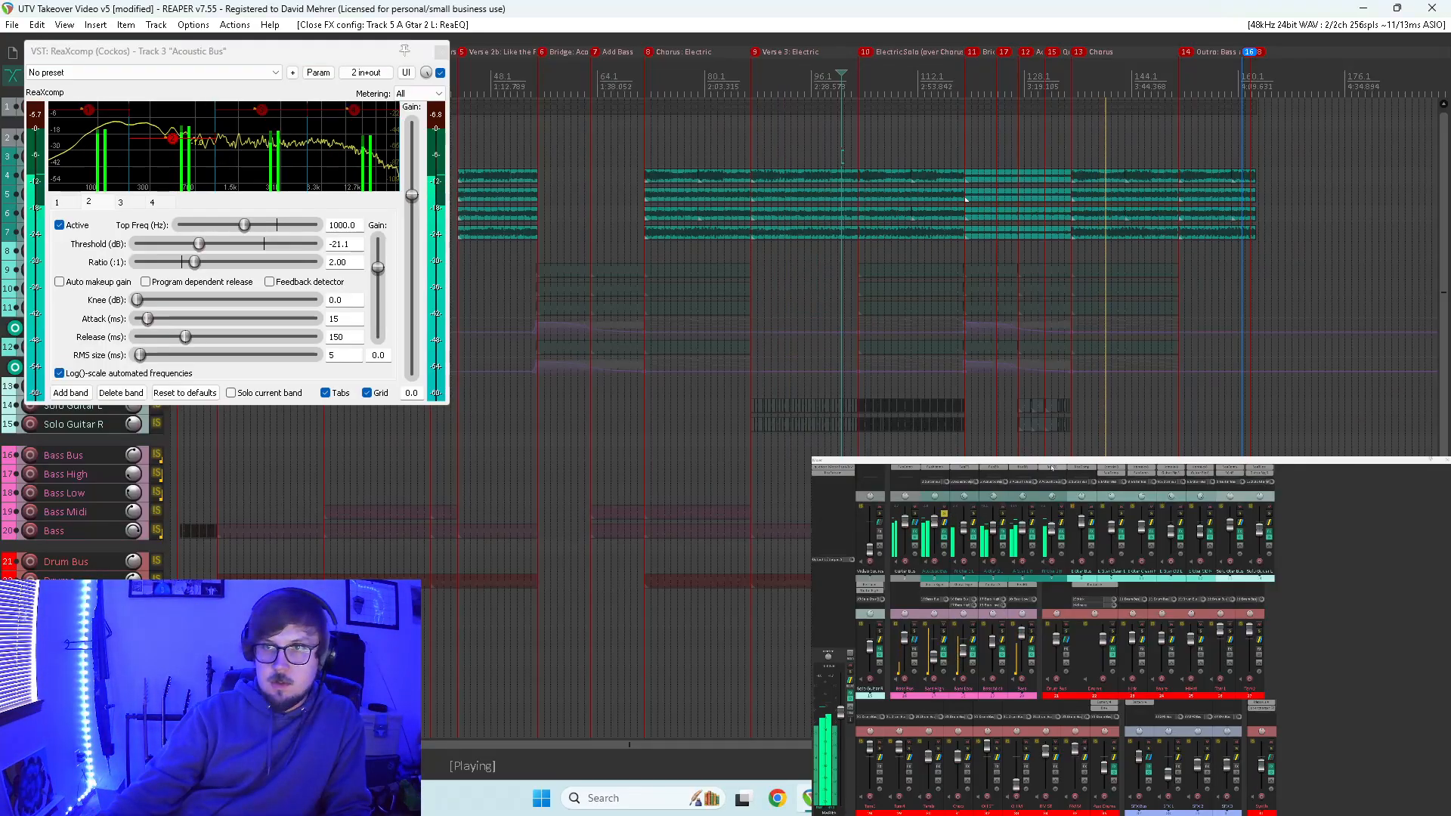
pyautogui.click(1052, 469)
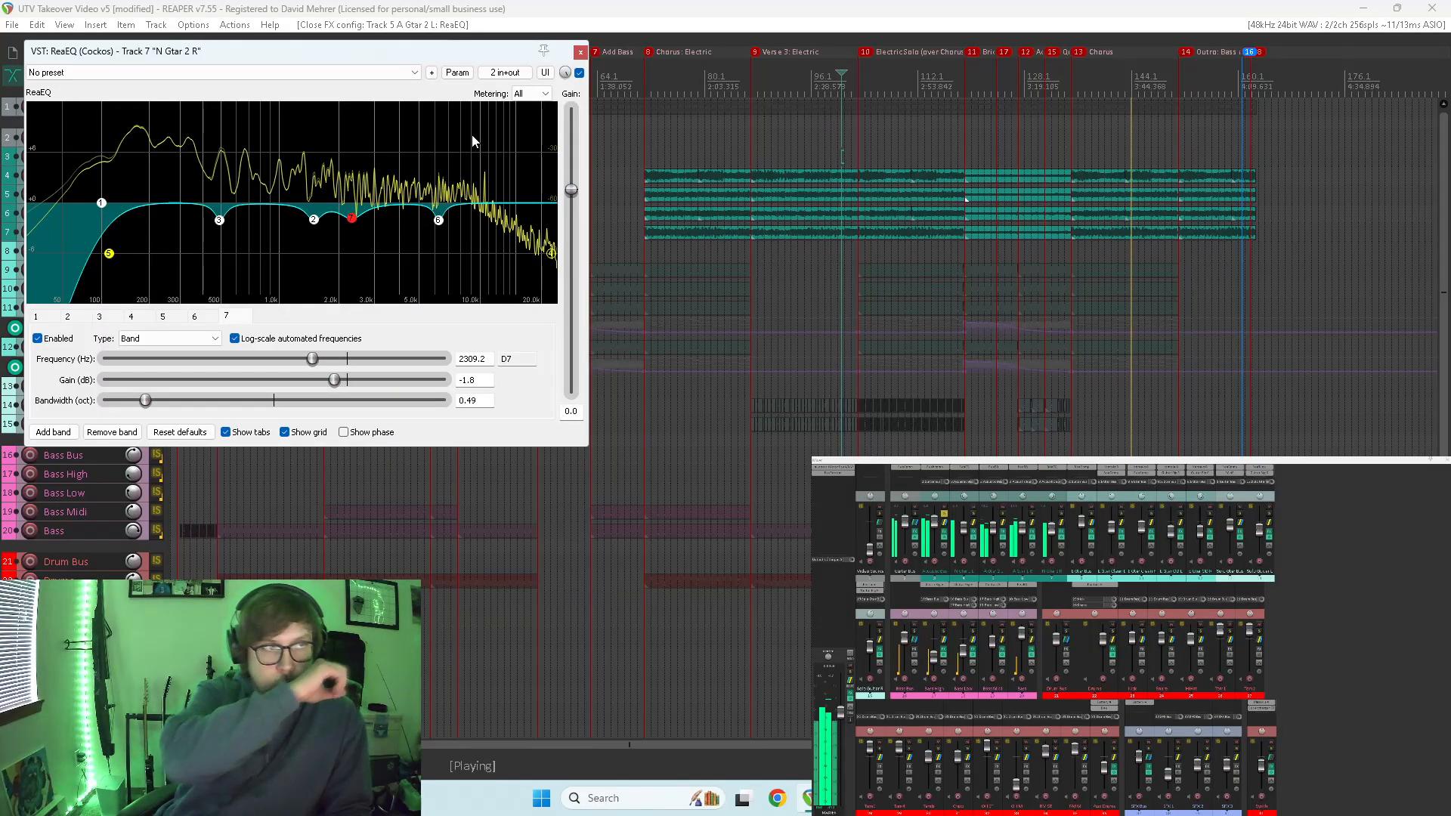
pyautogui.click(581, 52)
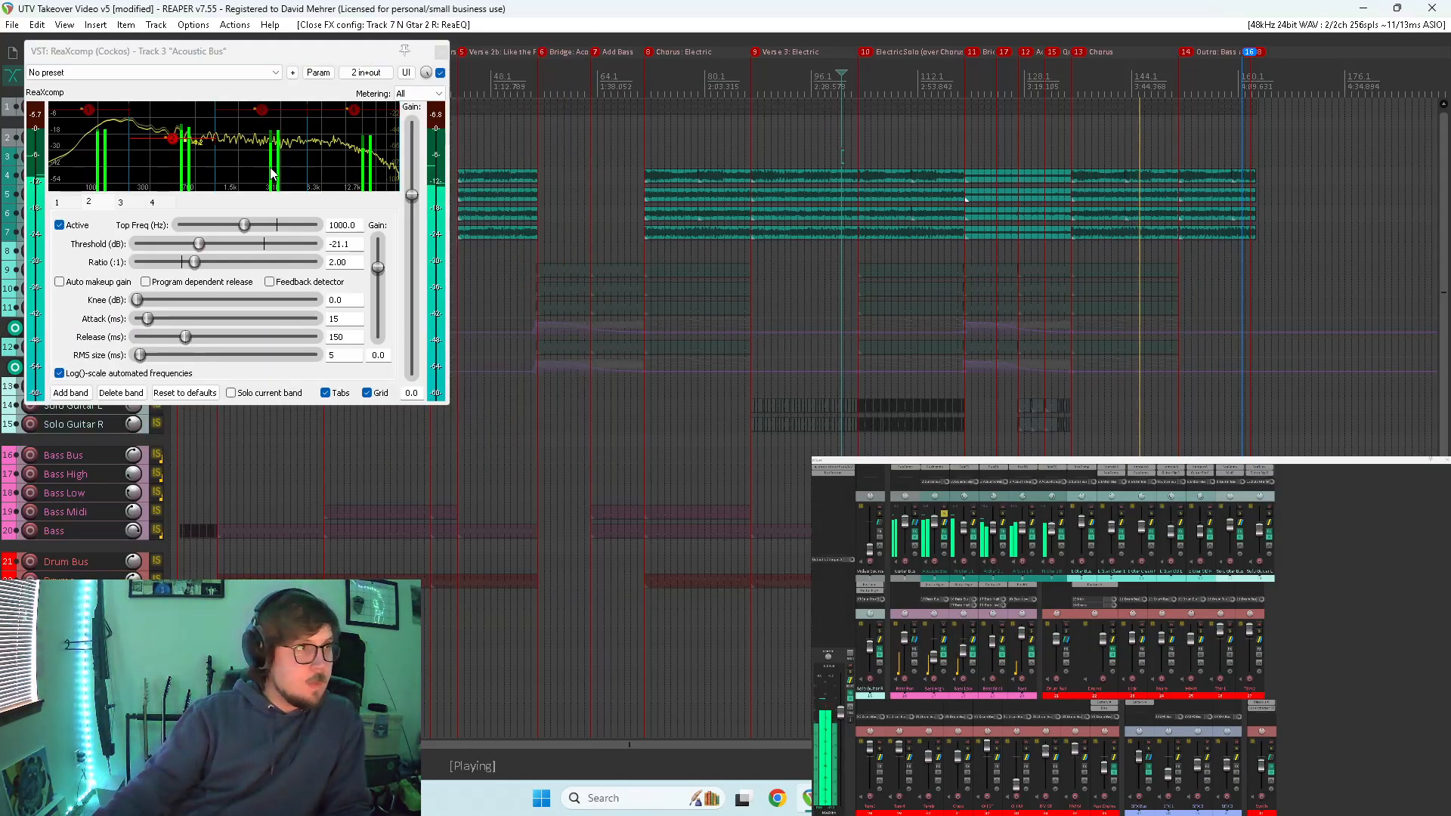
# - Set the second ReaXcomp band on the Acoustic Bus to a 491.3 Hz top frequency and a -13.9 dB threshold
pyautogui.click(89, 111)
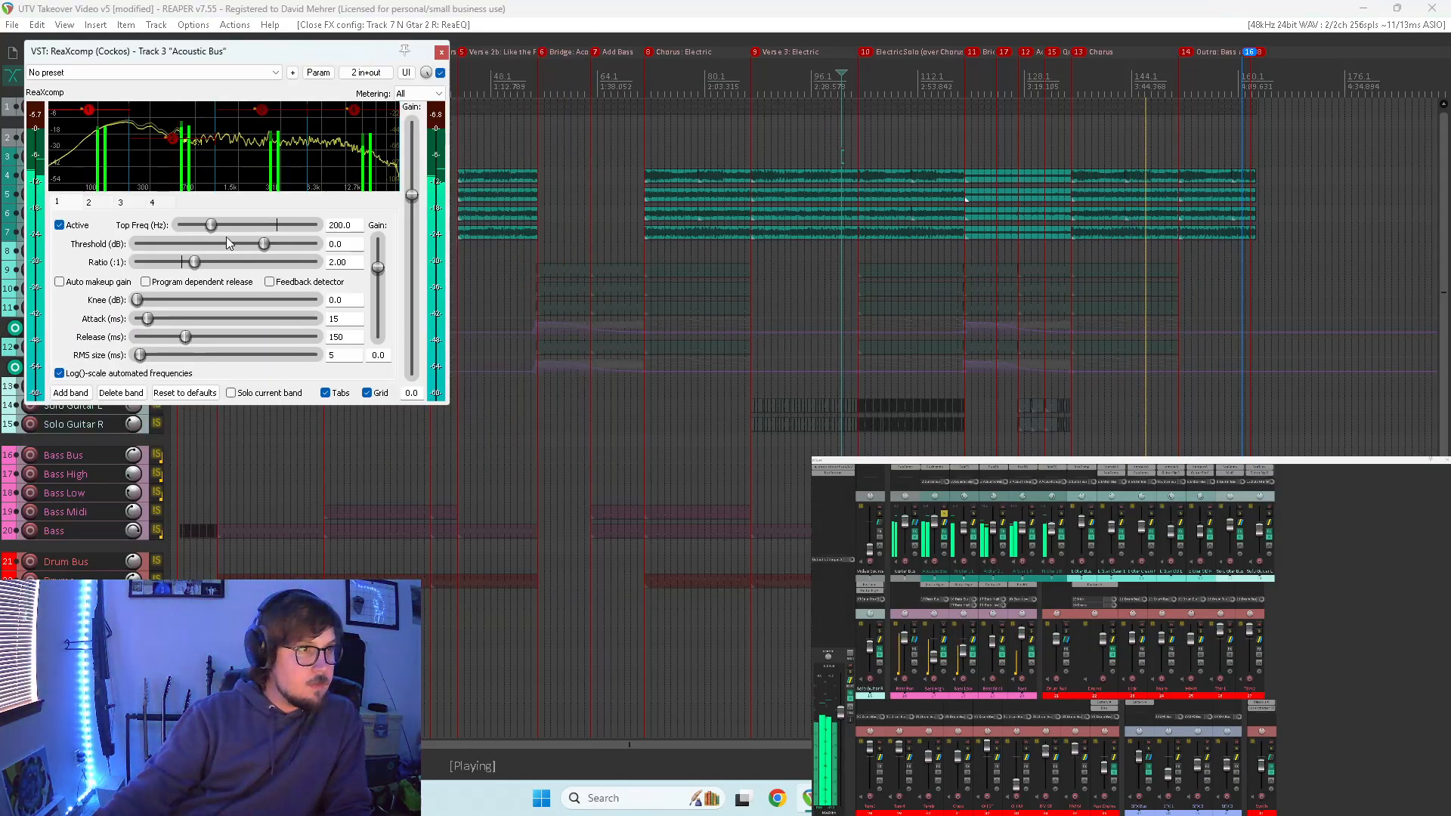
pyautogui.click(173, 139)
pyautogui.moveTo(242, 222); pyautogui.dragTo(227, 221)
pyautogui.moveTo(152, 139); pyautogui.dragTo(155, 132)
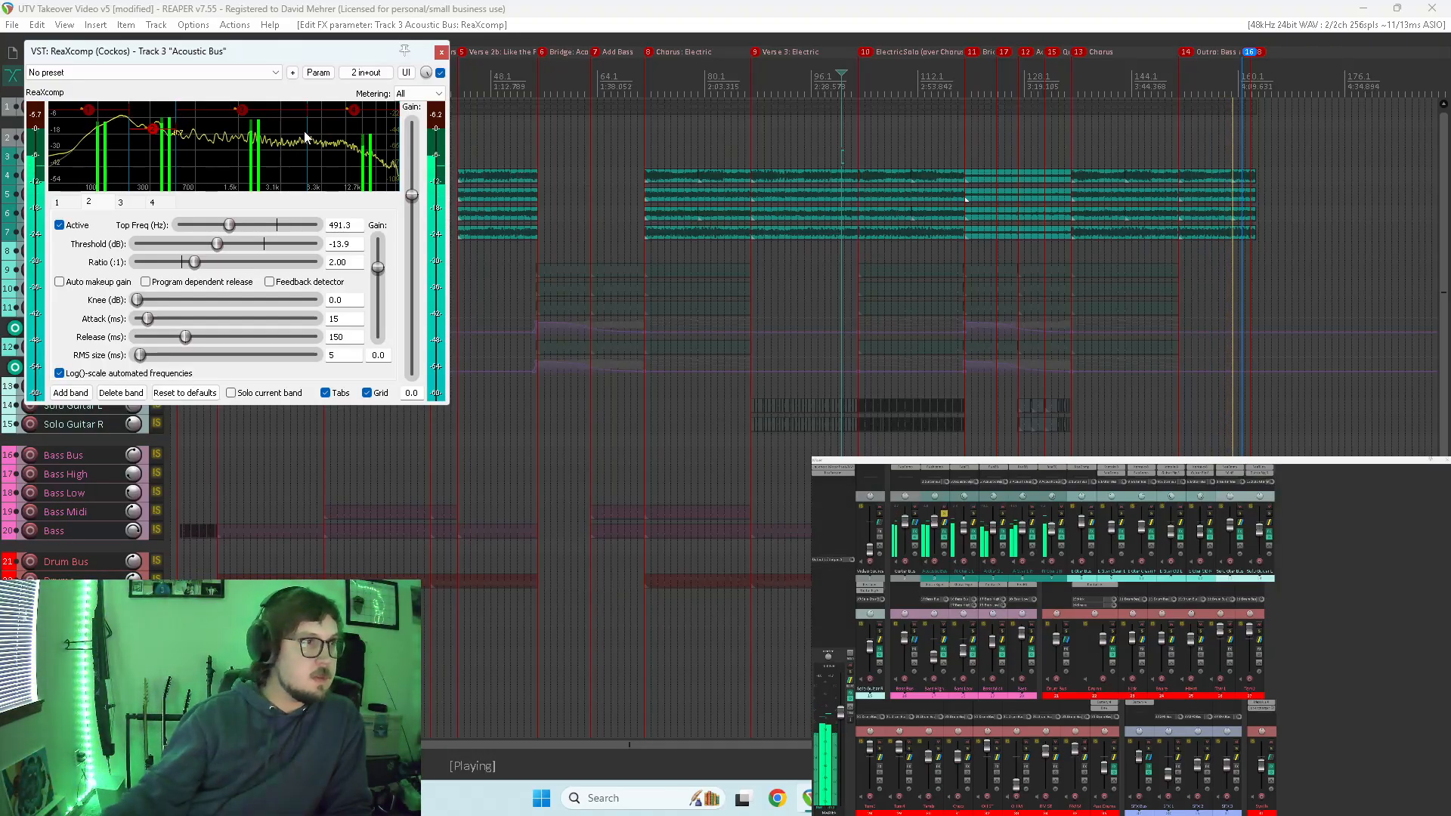
# - Close ReaXcomp, compare the Acoustic Bus with it bypassed and active, and unsolo the bus
pyautogui.click(440, 52)
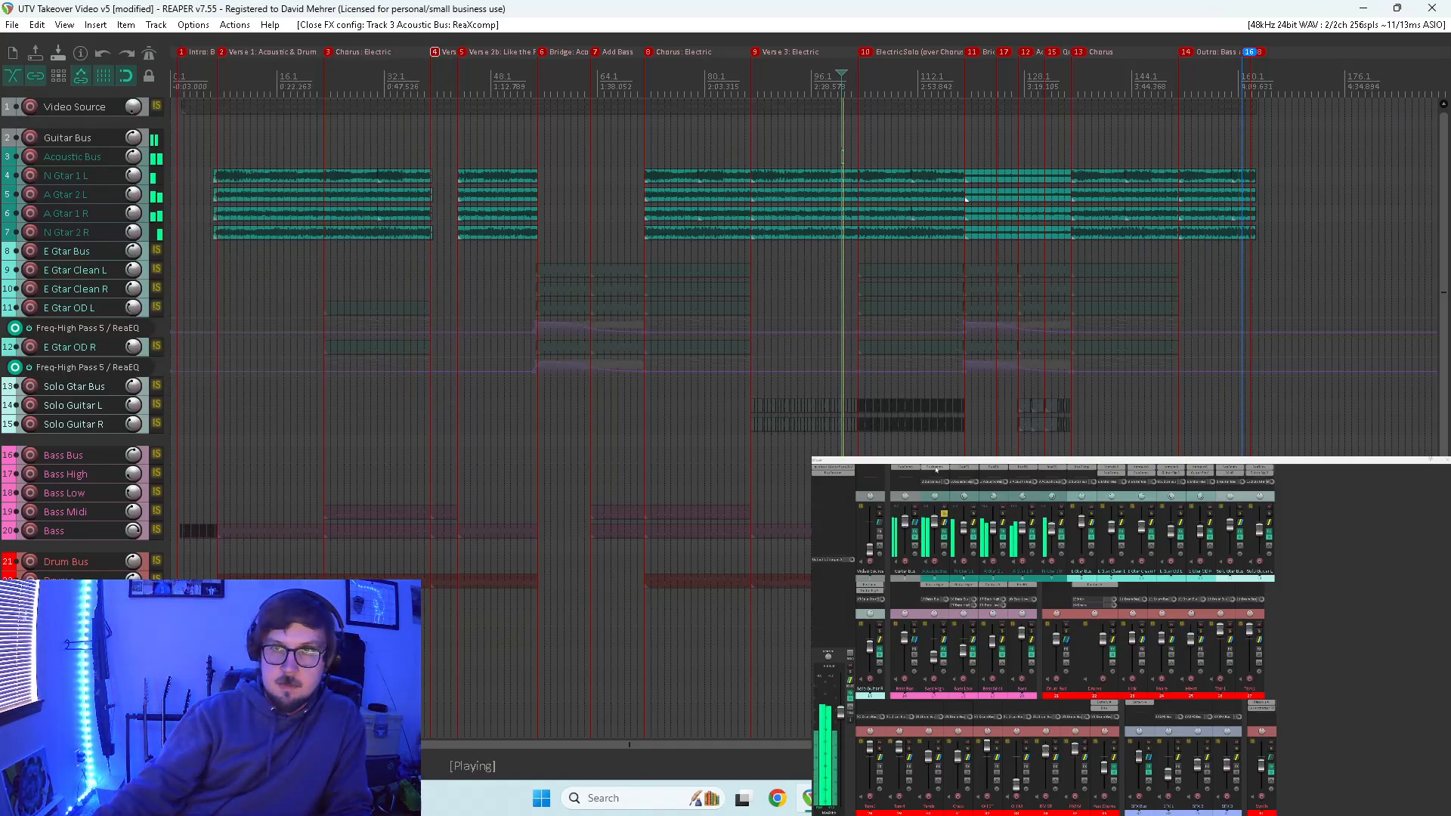
pyautogui.click(935, 468)
pyautogui.click(936, 468)
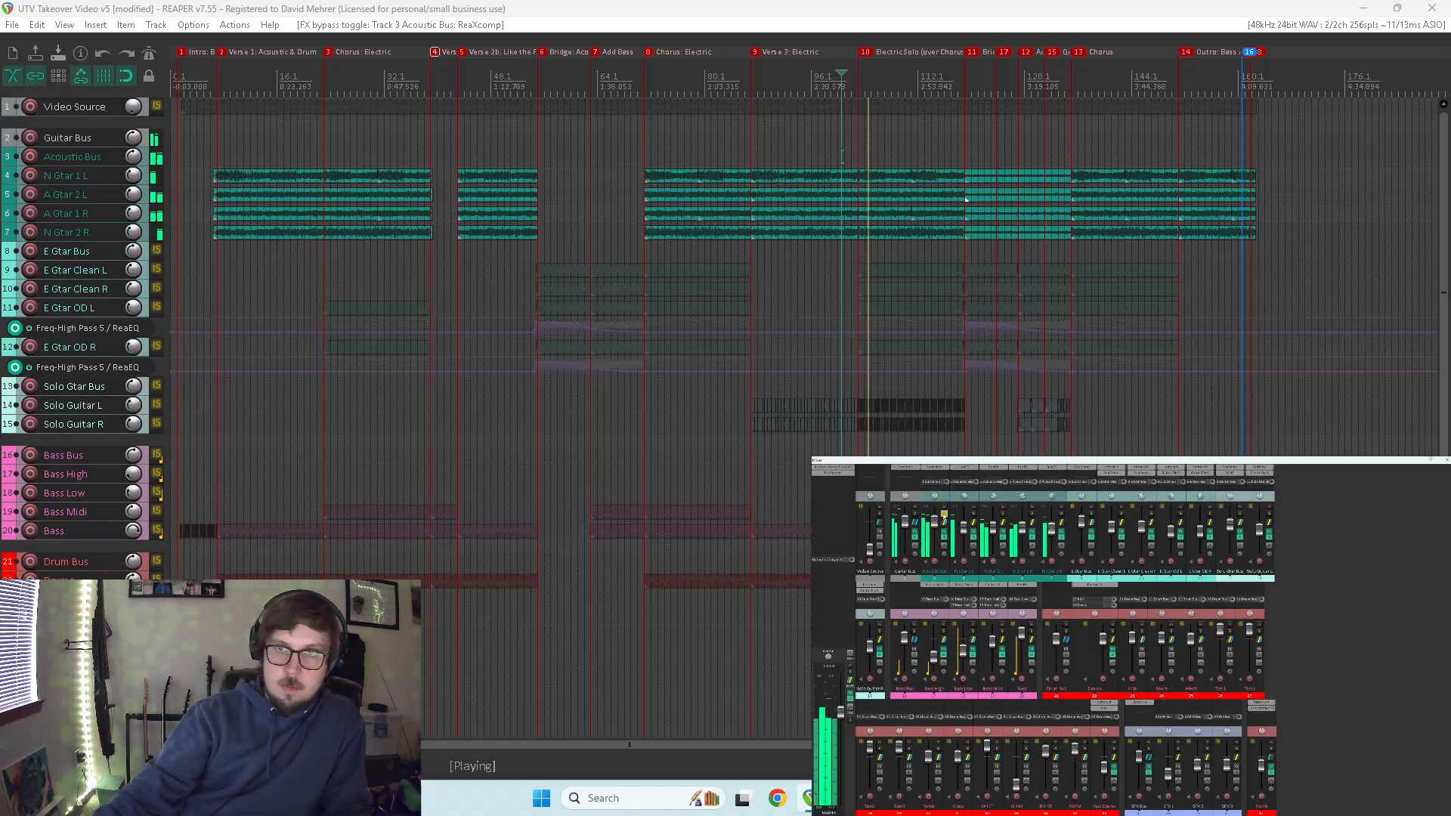
pyautogui.click(943, 515)
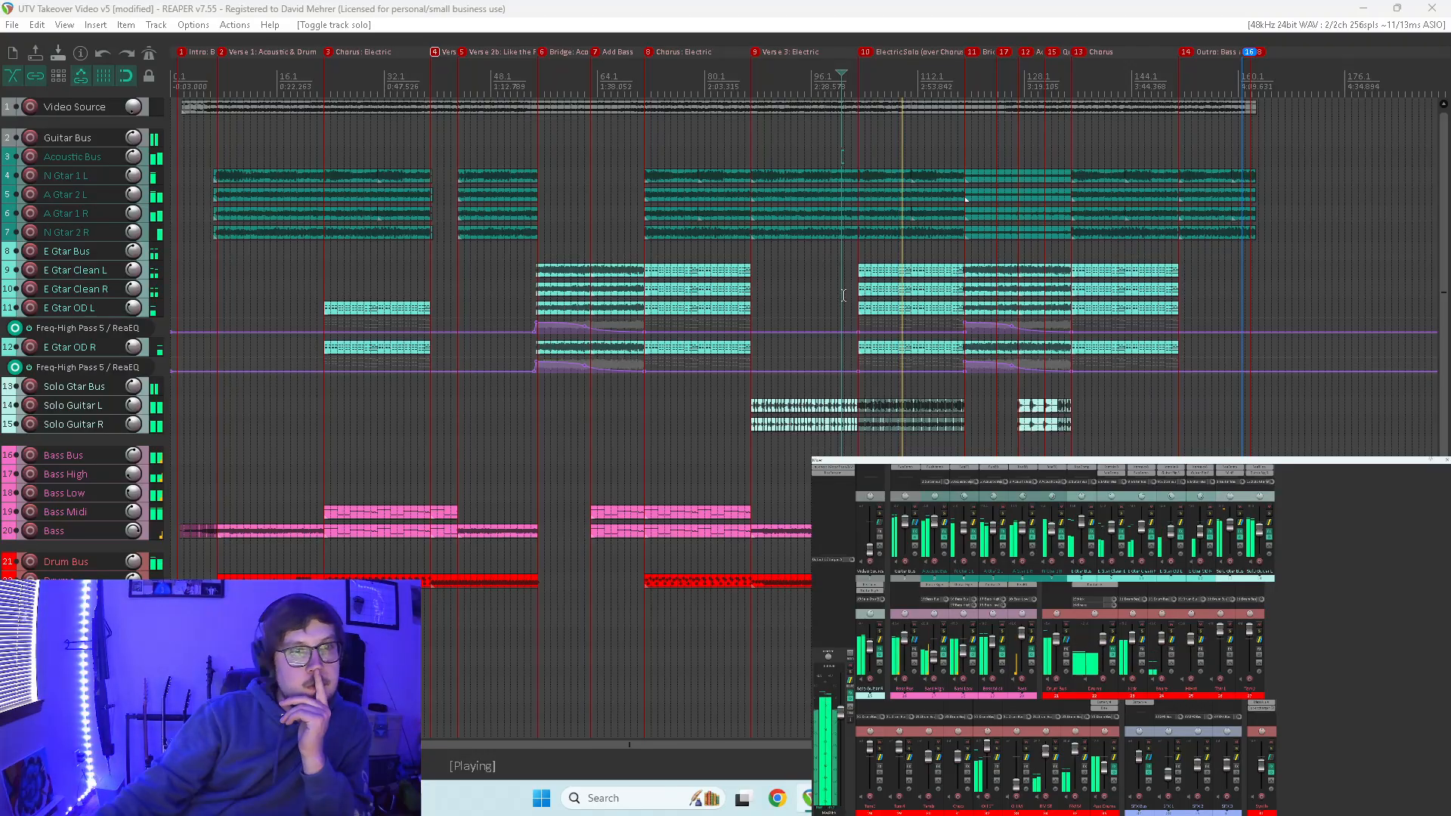
# - Play the full mix from the end of the intro, just before Verse 1
pyautogui.click(209, 300)
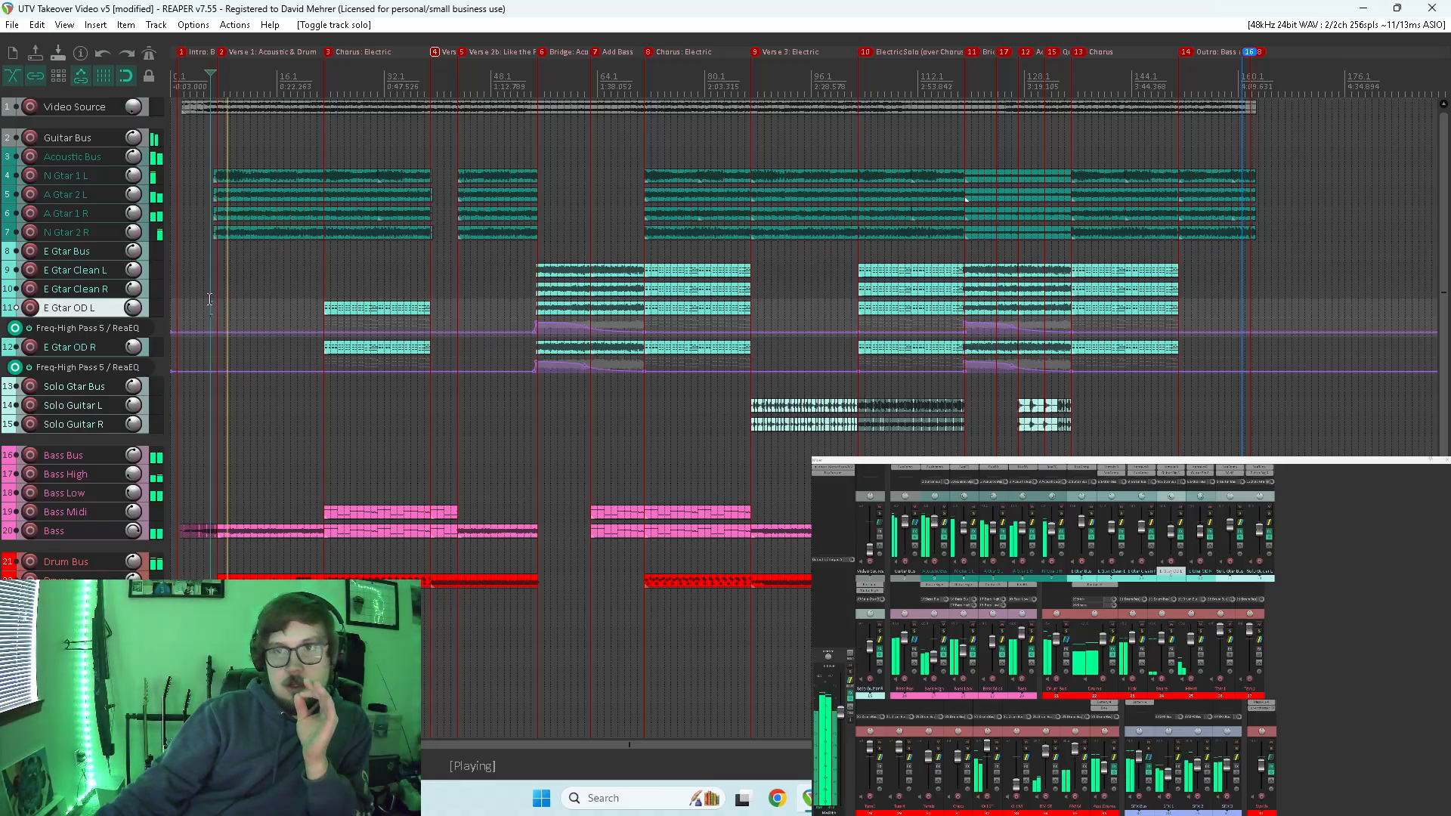
pyautogui.click(219, 260)
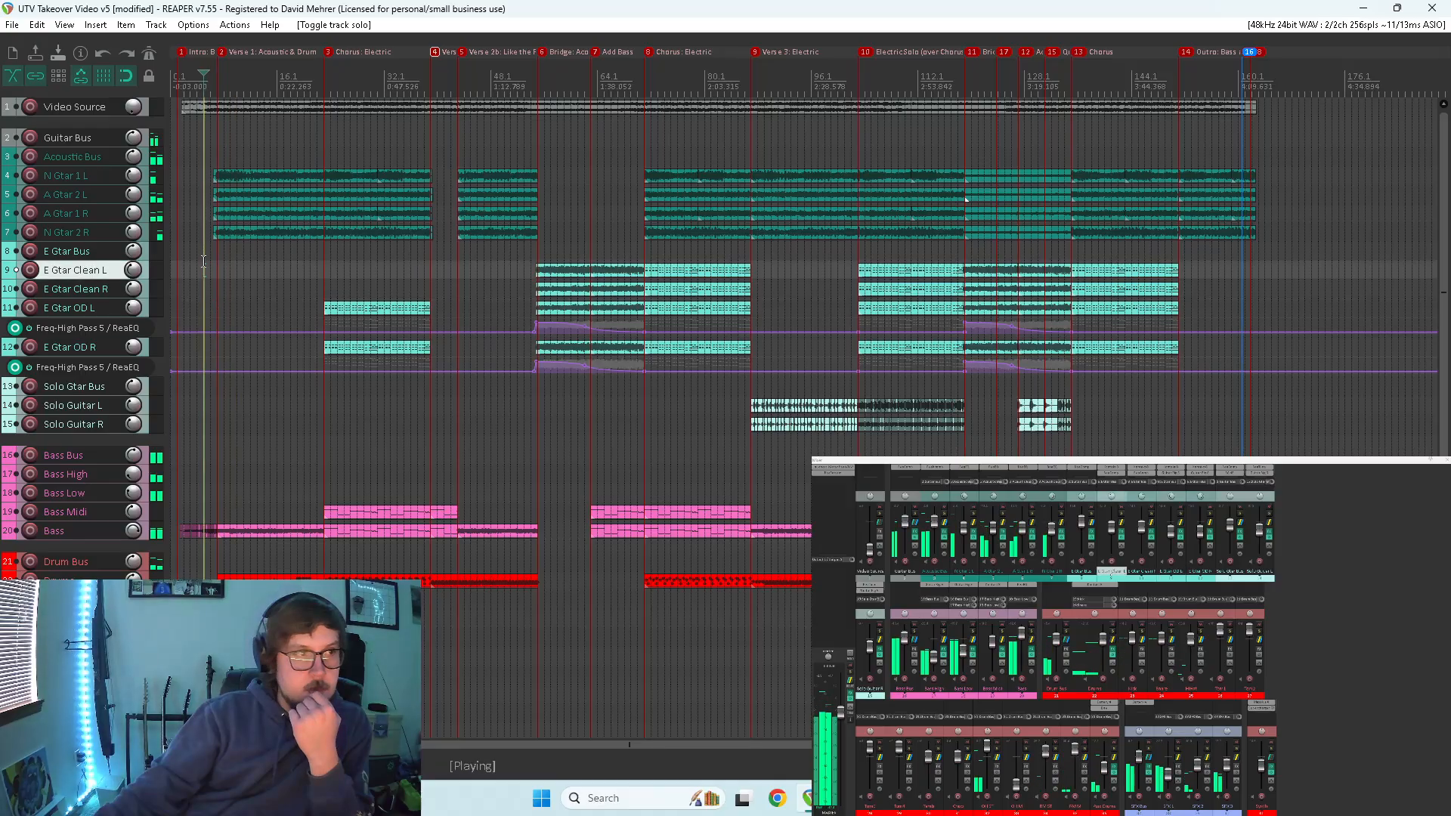
pyautogui.scroll(5, 713, 284)
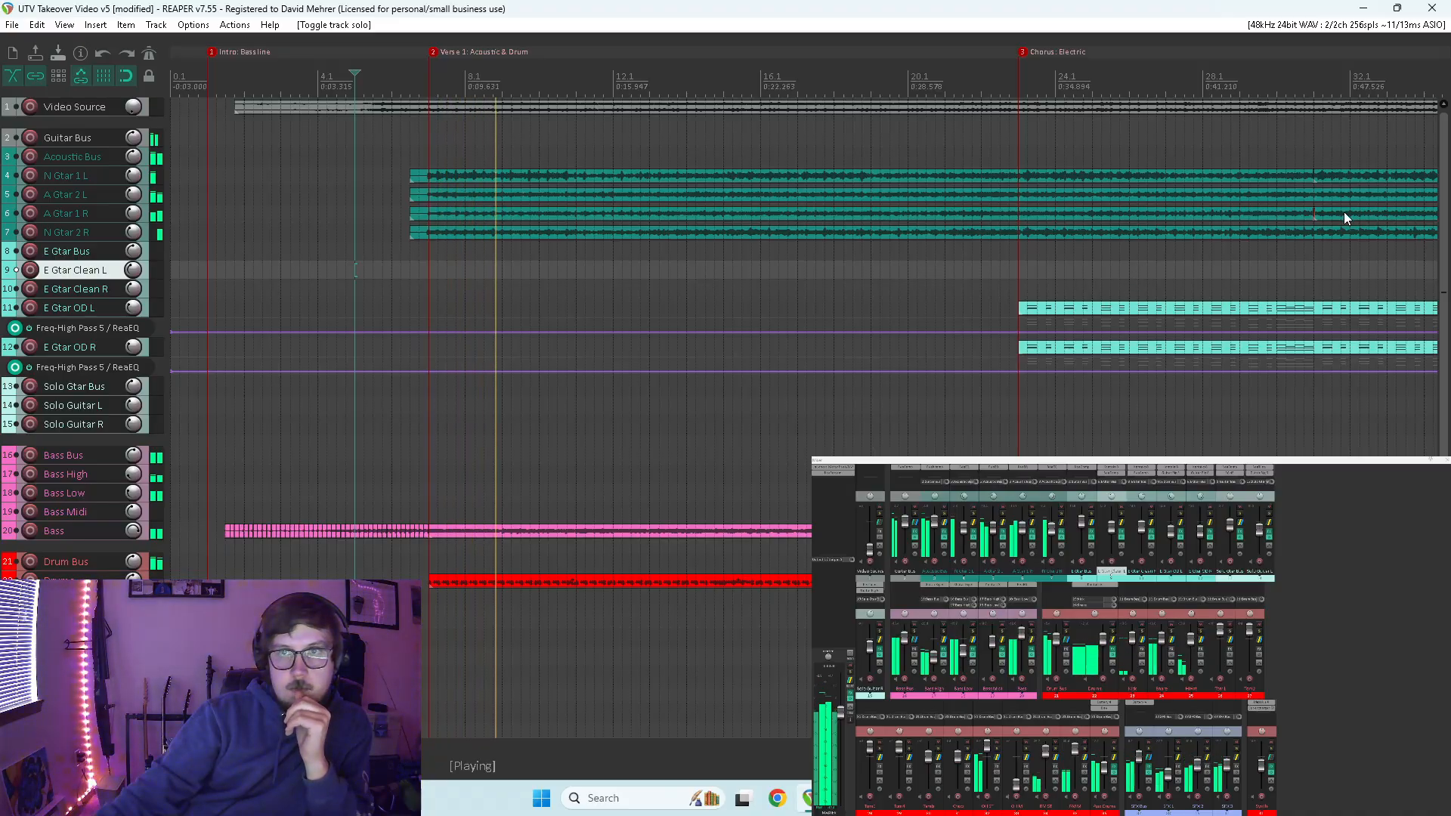
# - Add the Native Instruments VC 2A compressor to the Acoustic Bus
pyautogui.click(944, 476)
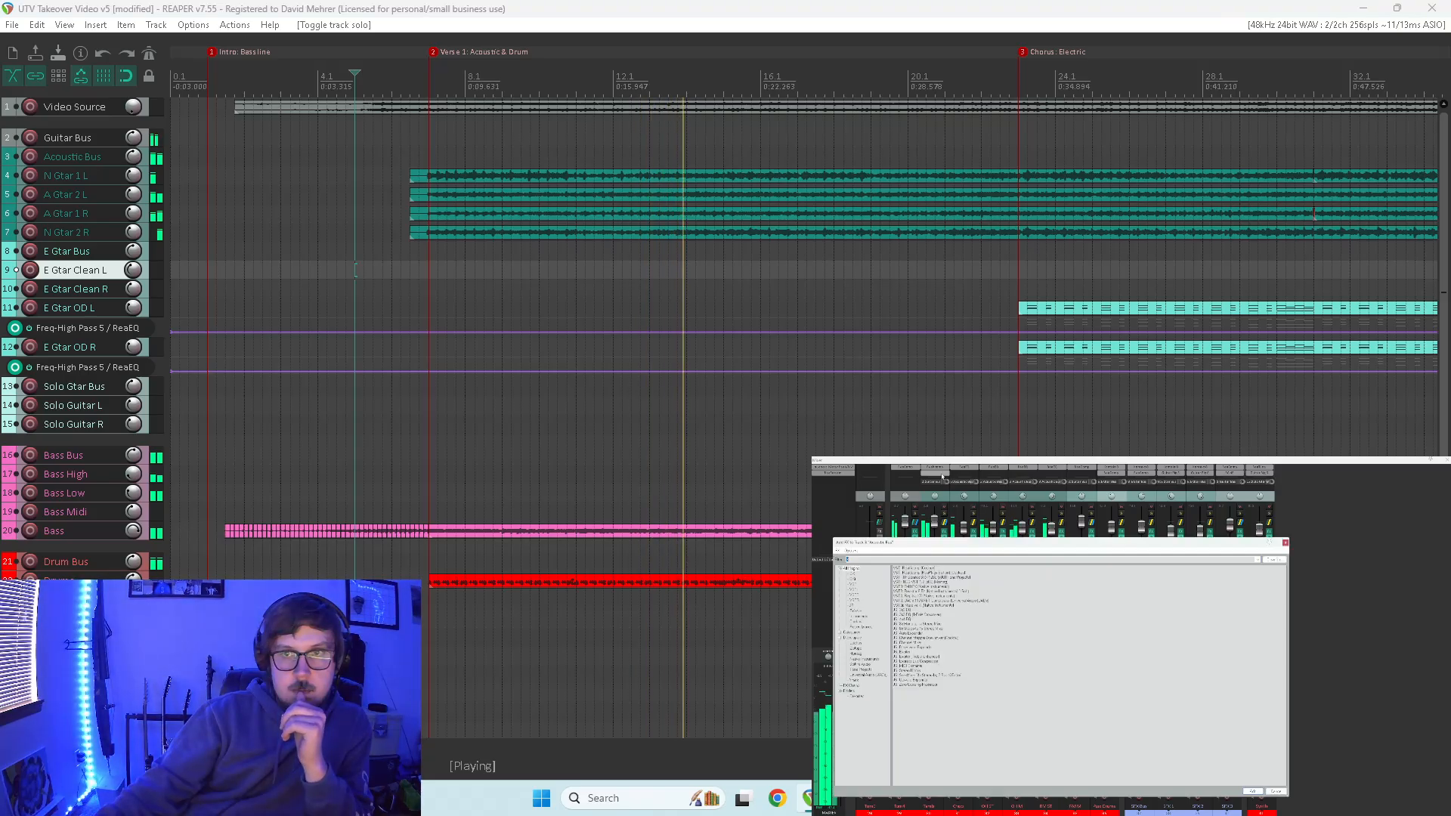
pyautogui.click(854, 595)
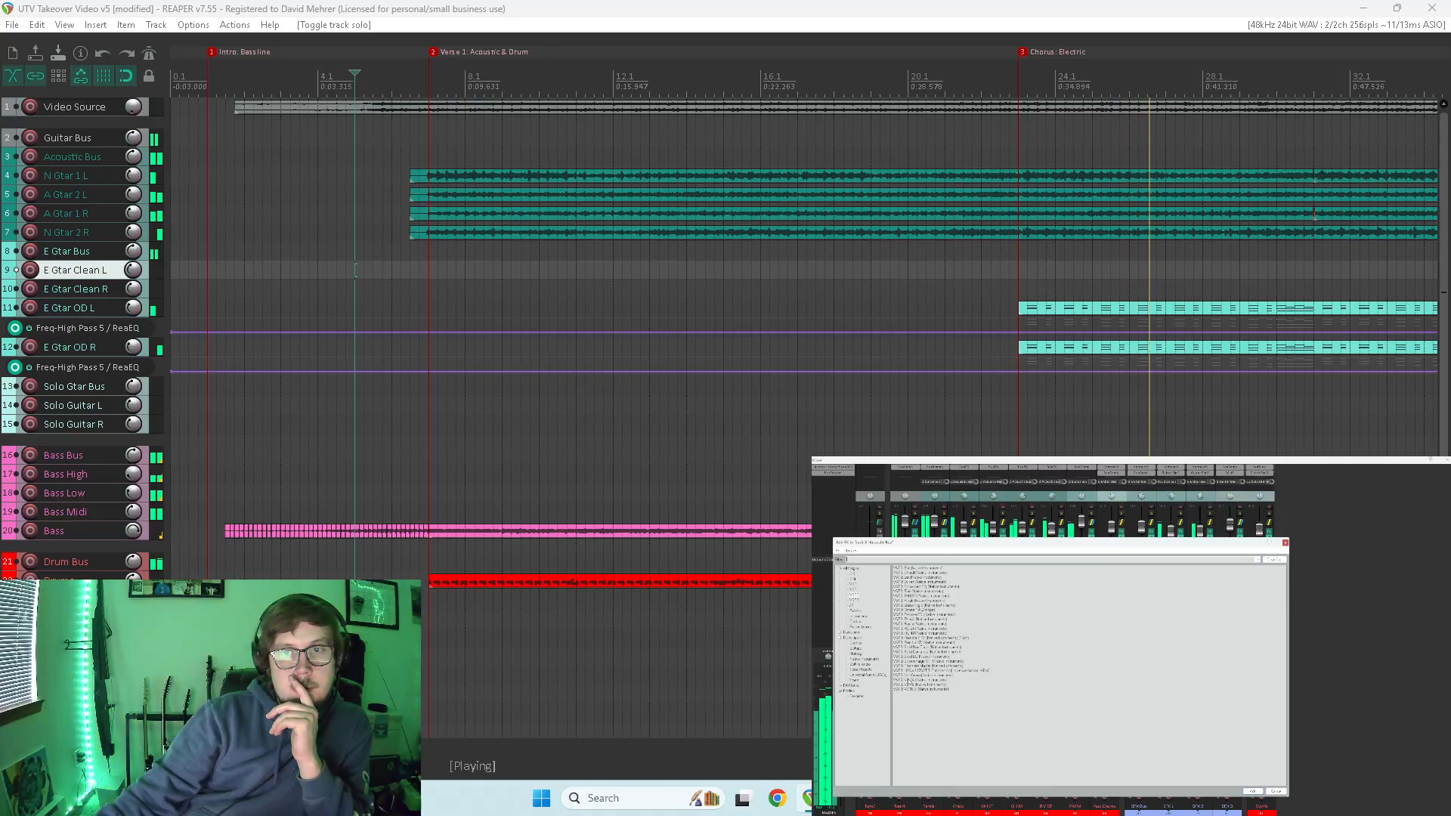
pyautogui.doubleClick(918, 680)
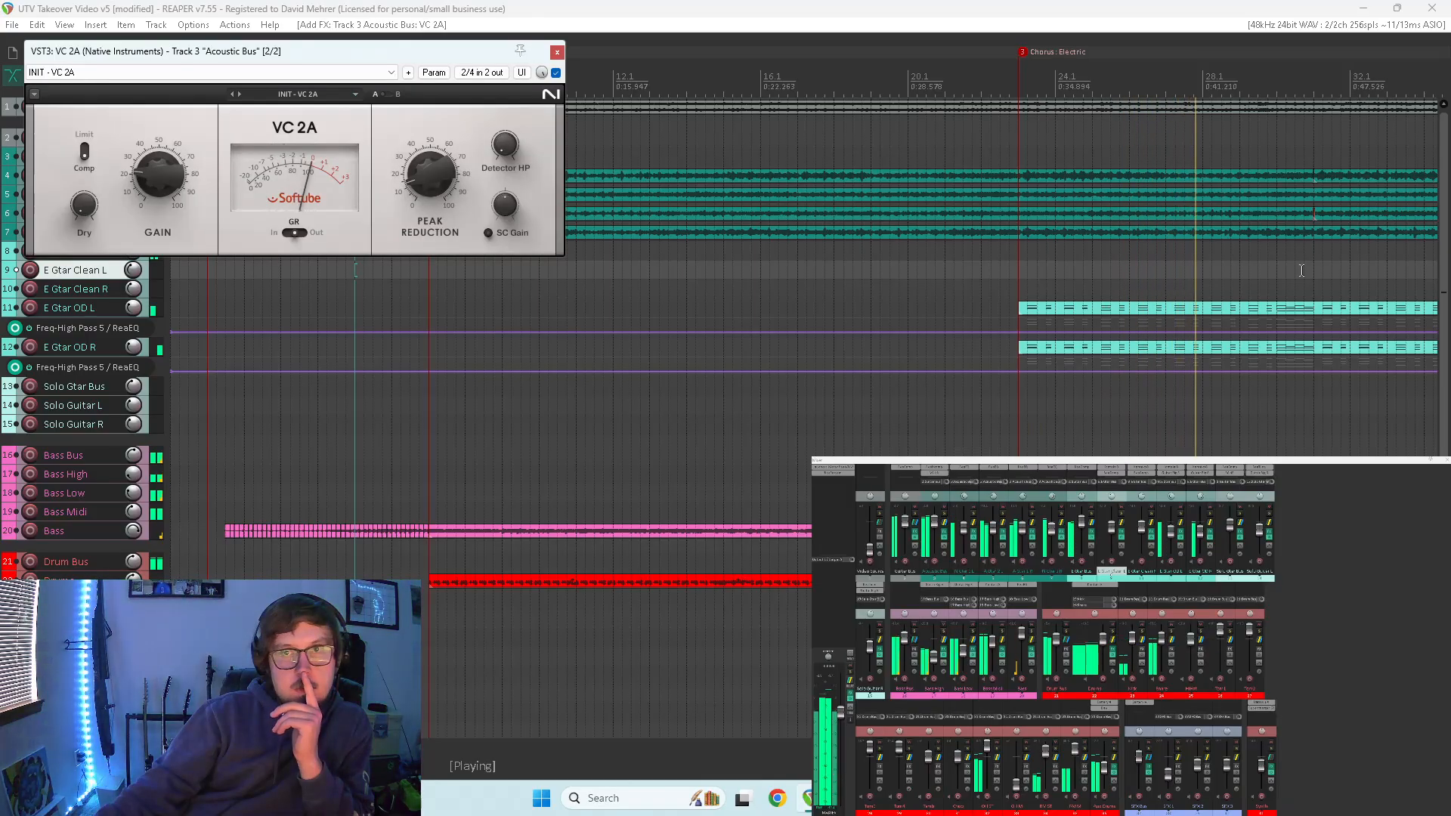
# - Set the VC 2A's peak reduction to 44%, comparing the sound against bypass while adjusting
pyautogui.moveTo(475, 180)
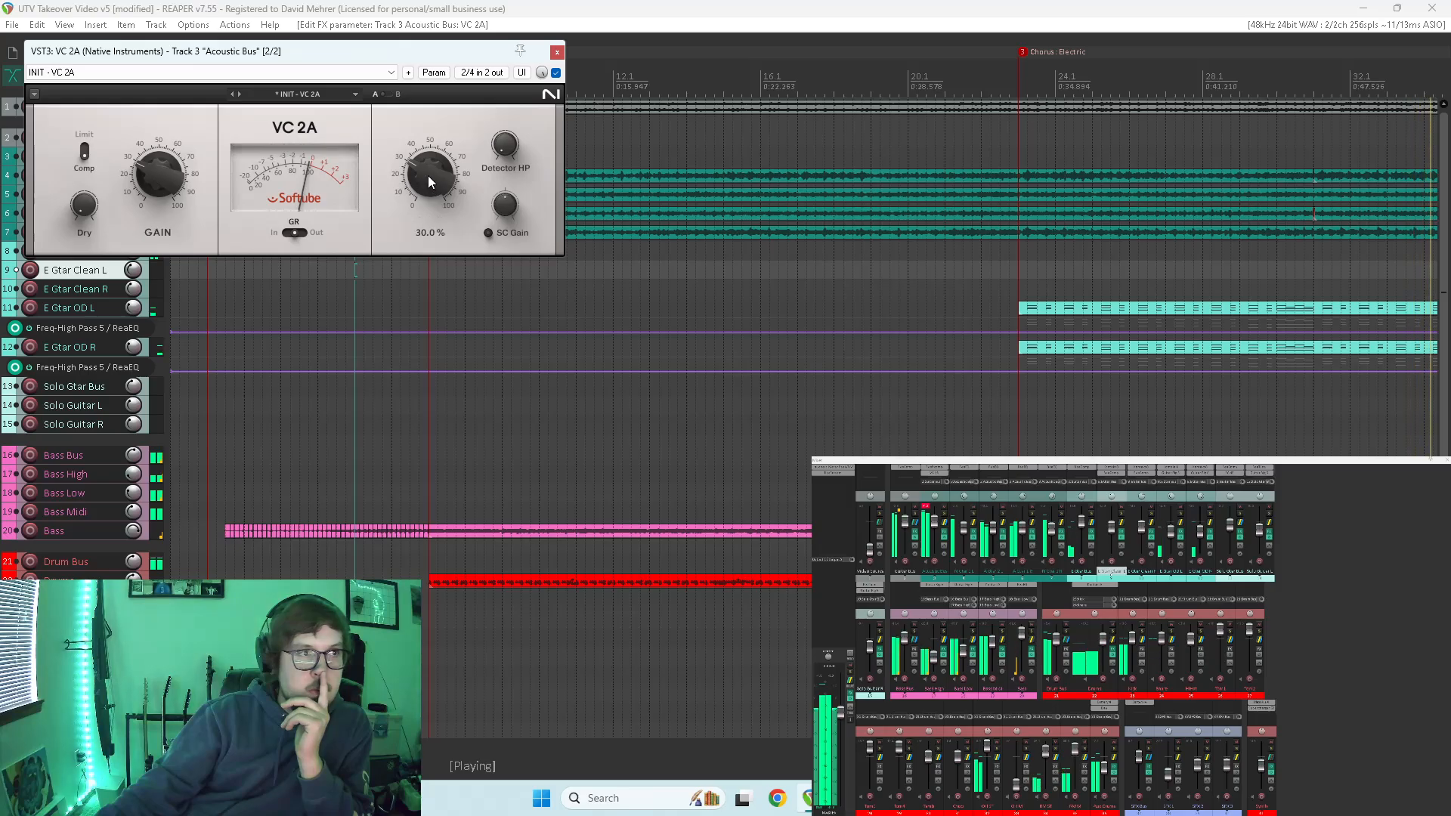
pyautogui.moveTo(428, 181); pyautogui.dragTo(428, 168)
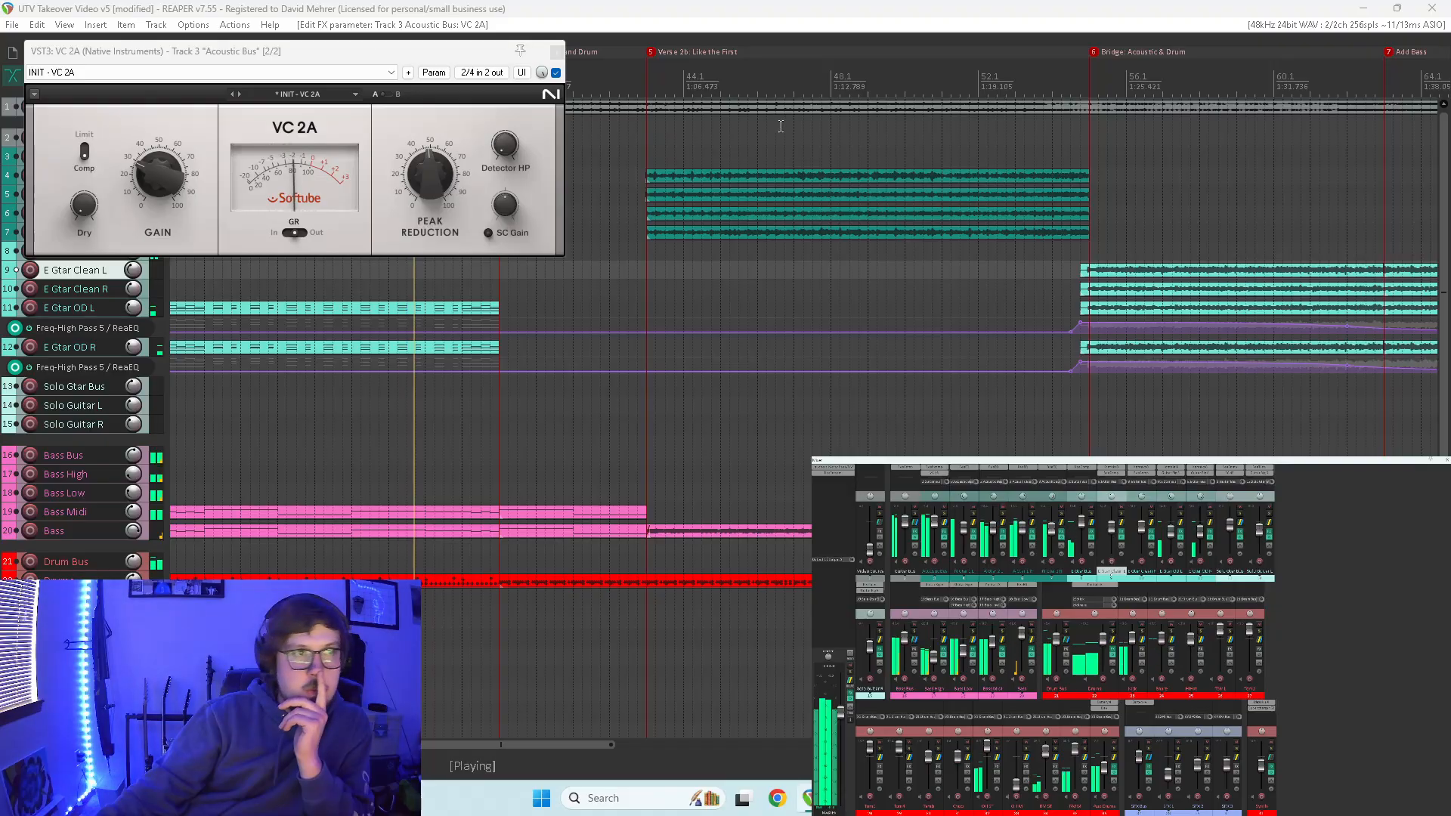
pyautogui.click(556, 73)
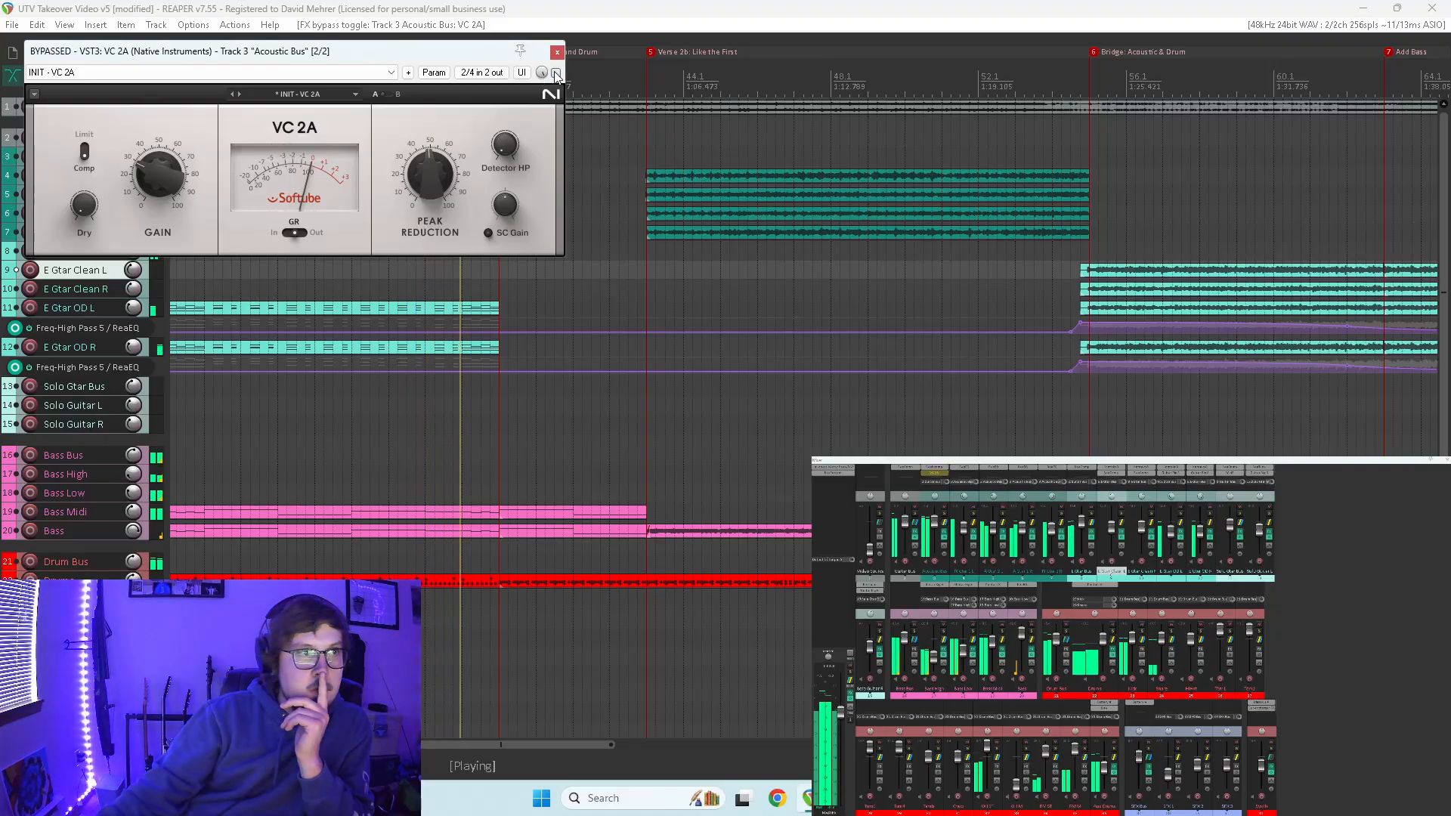
pyautogui.click(557, 73)
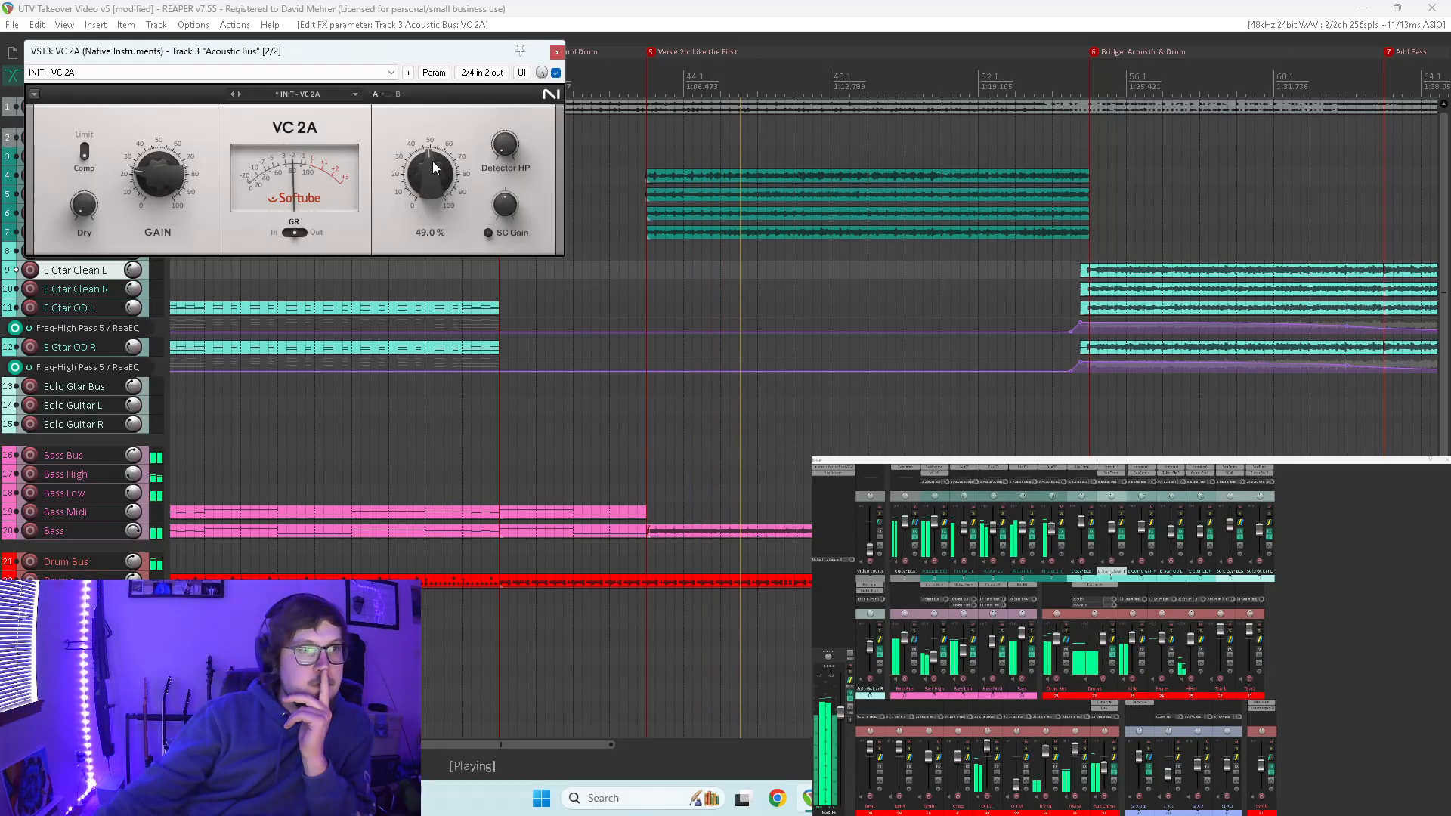
pyautogui.moveTo(432, 161); pyautogui.dragTo(432, 169)
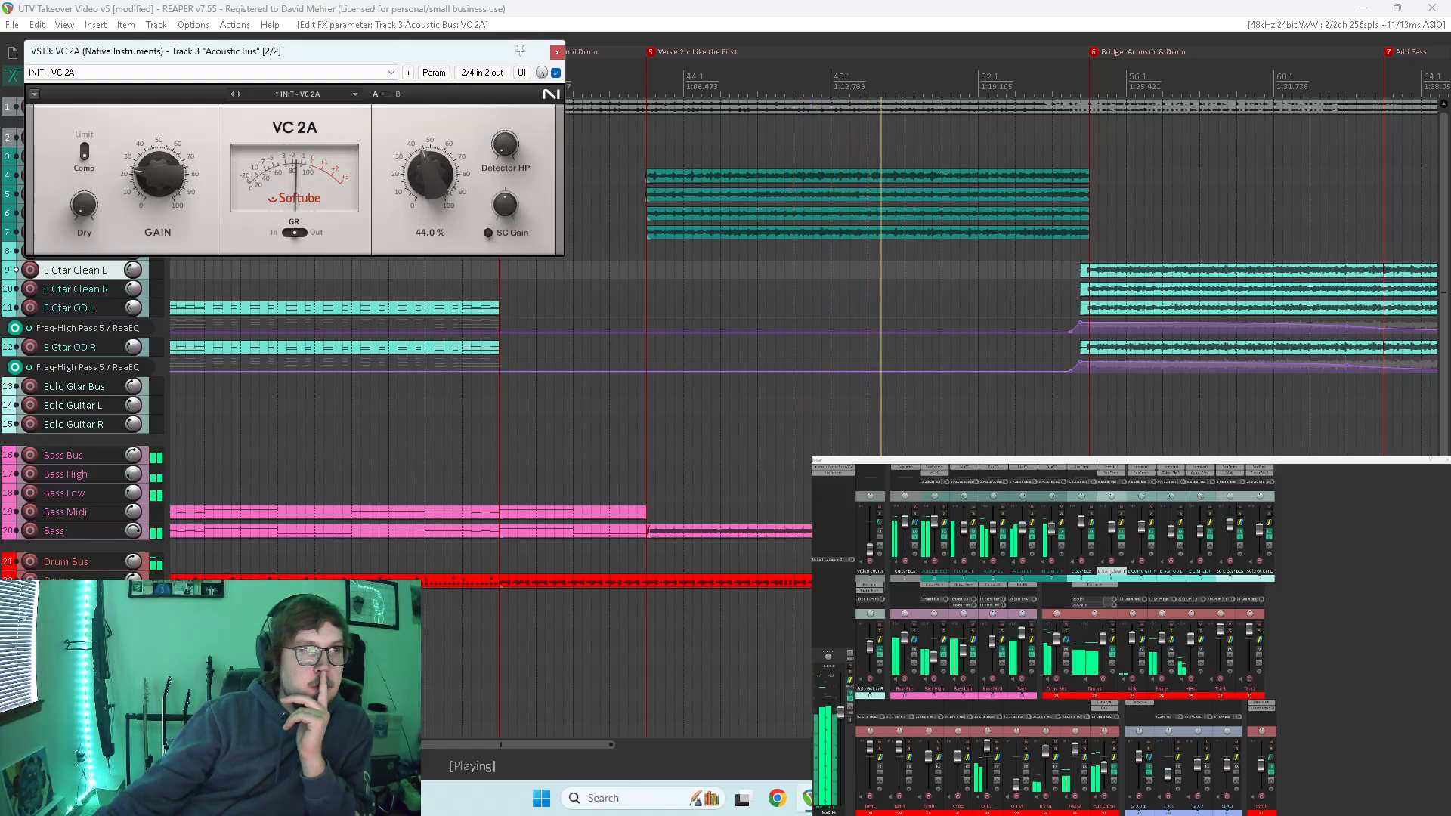
# - Replay the mix from just before Verse 2b and compare the Acoustic Bus with VC 2A bypassed and active
pyautogui.click(610, 288)
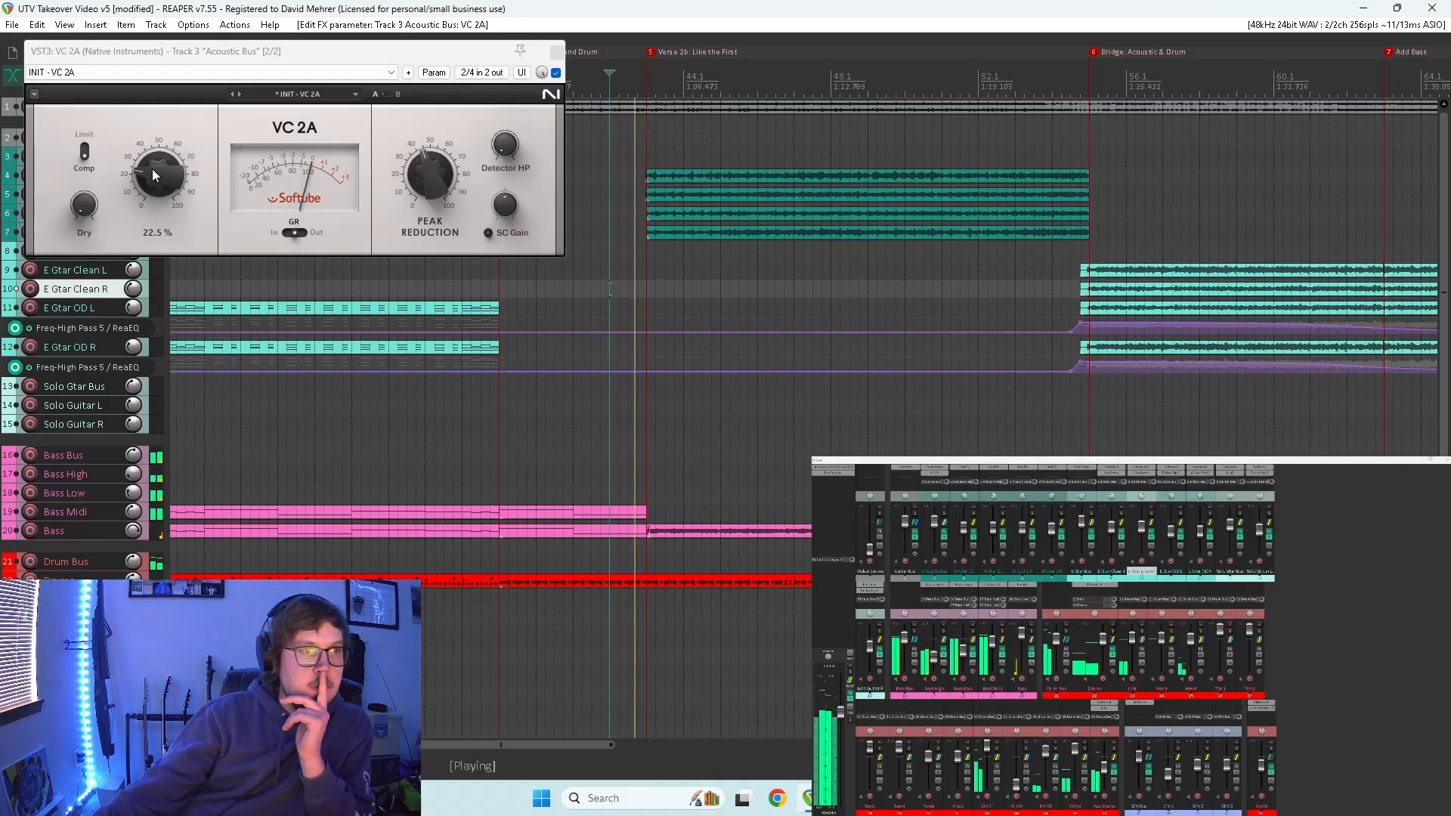
pyautogui.click(556, 73)
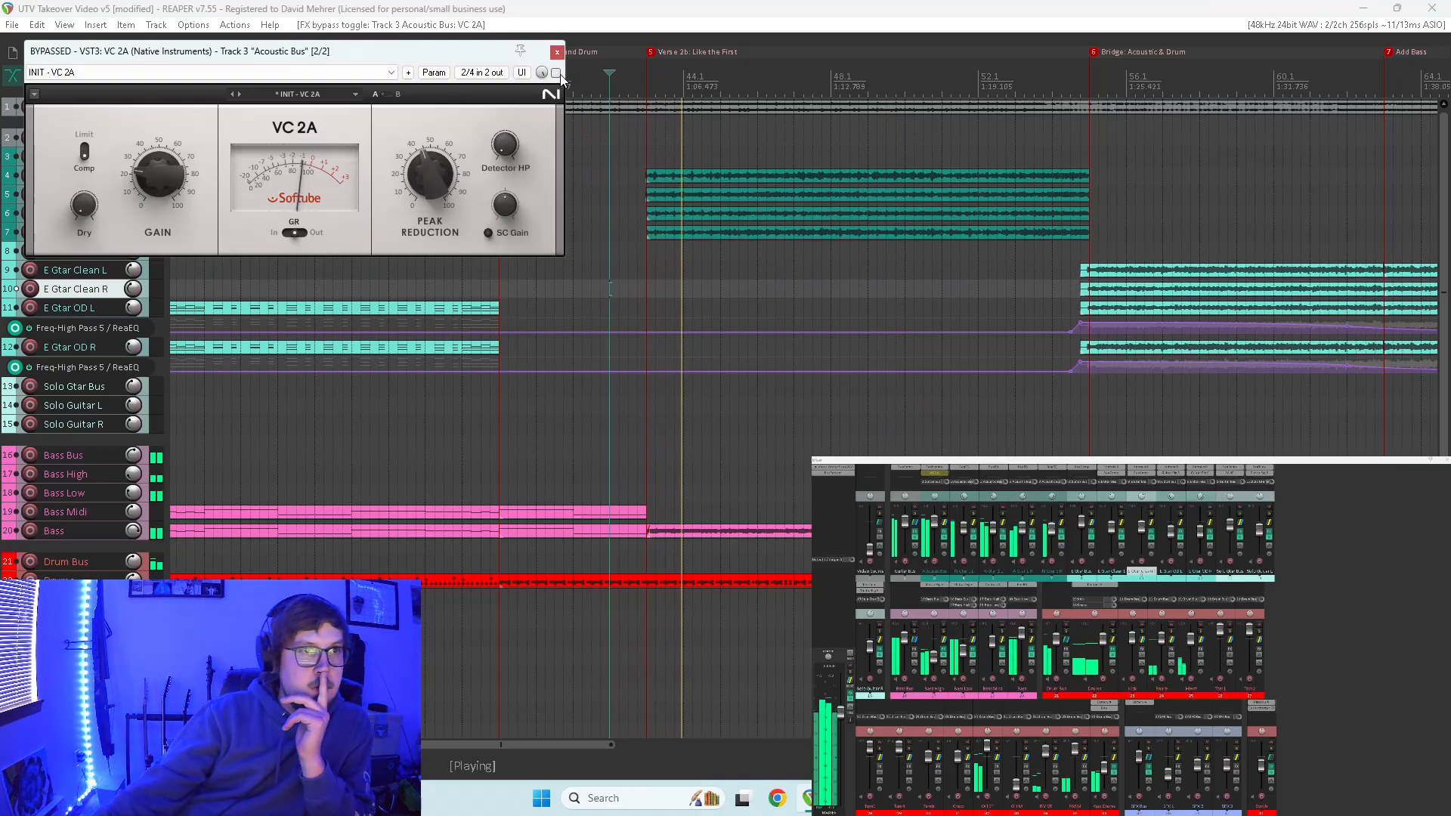
pyautogui.click(556, 72)
pyautogui.moveTo(171, 183)
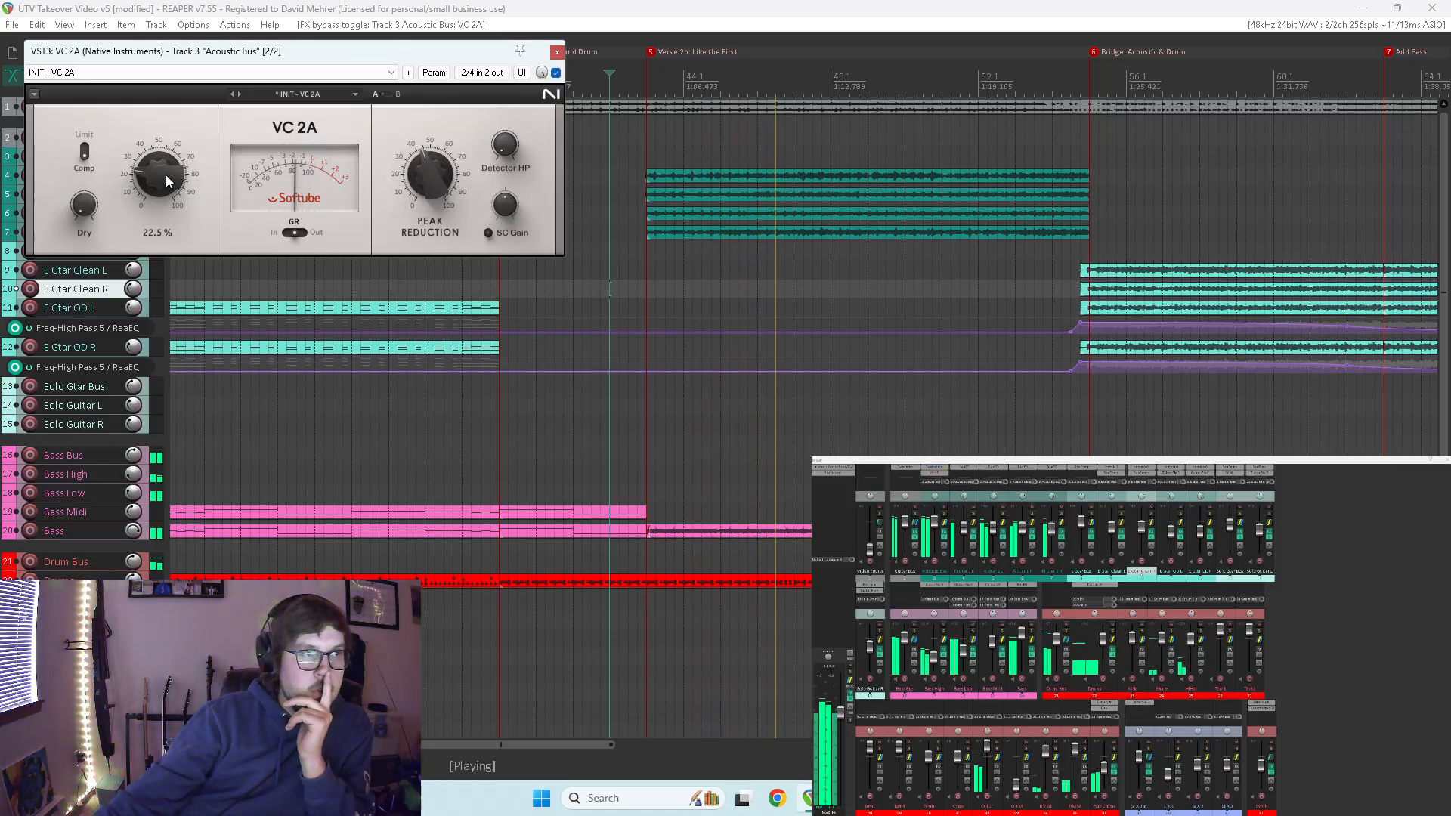
# - Stop and replay the full mix from just before Verse 1 to judge the acoustic guitars, and close the VC 2A
pyautogui.press('space')
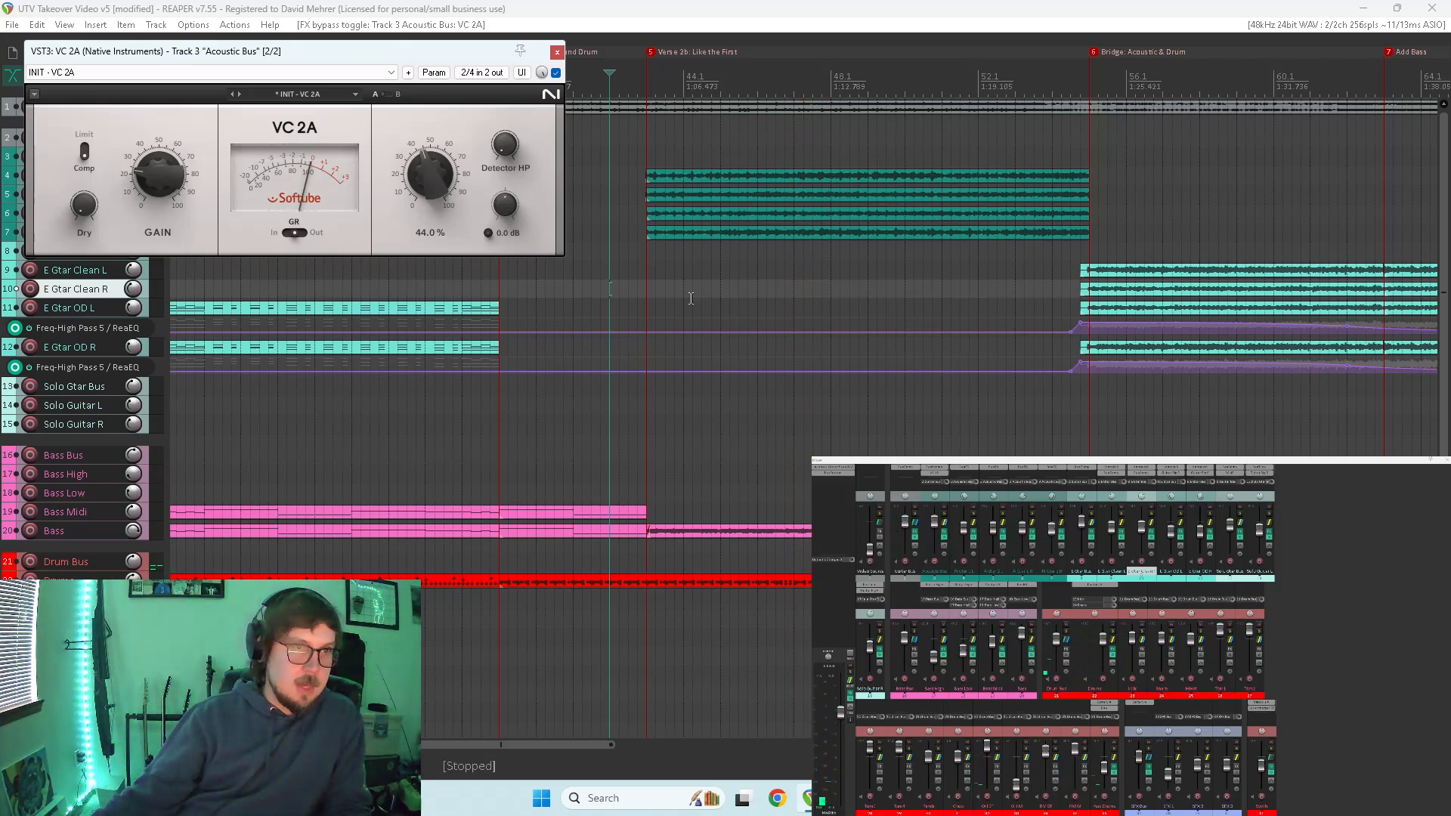
pyautogui.scroll(-6, 642, 289)
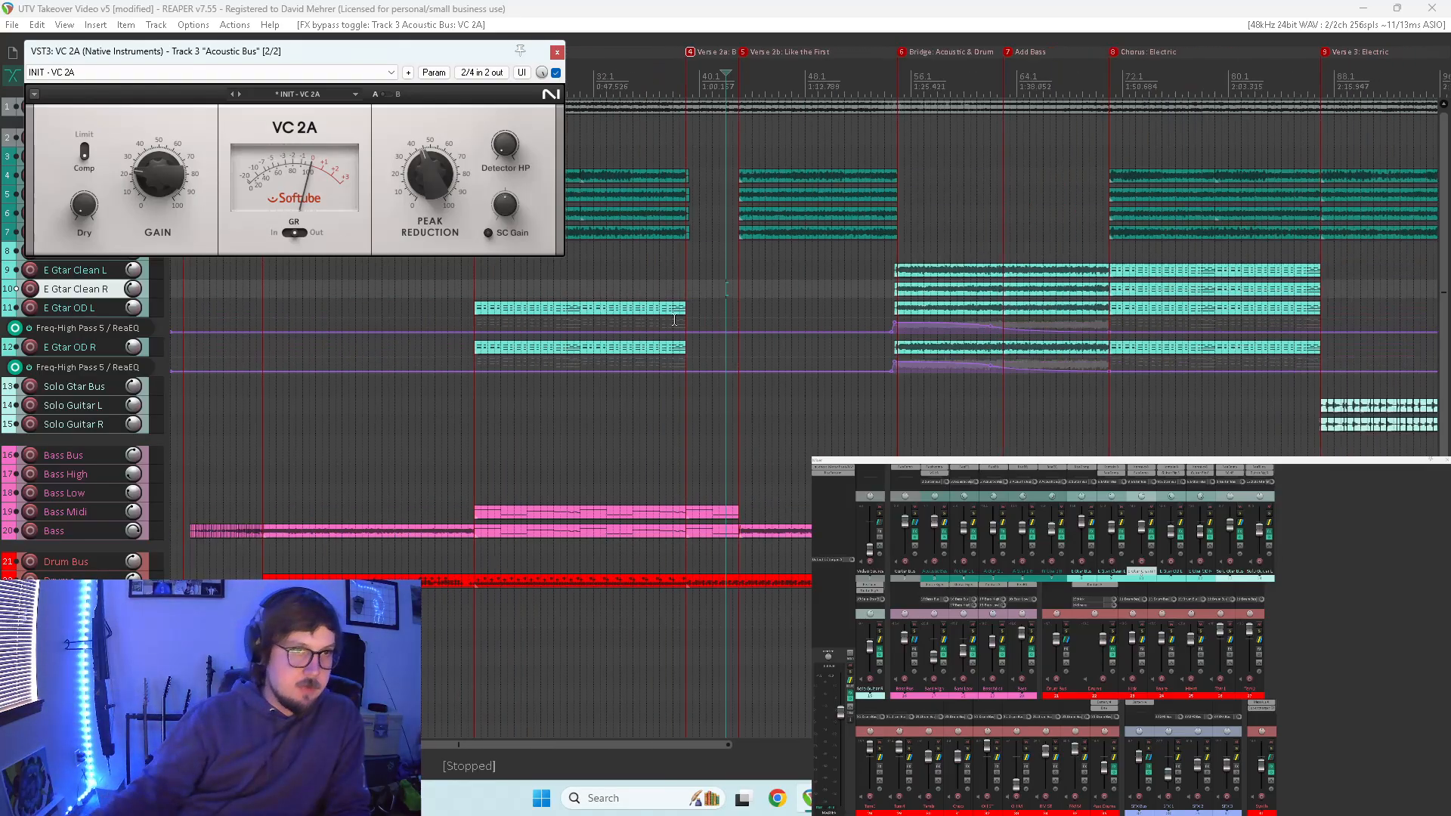
pyautogui.click(201, 417)
pyautogui.press('space')
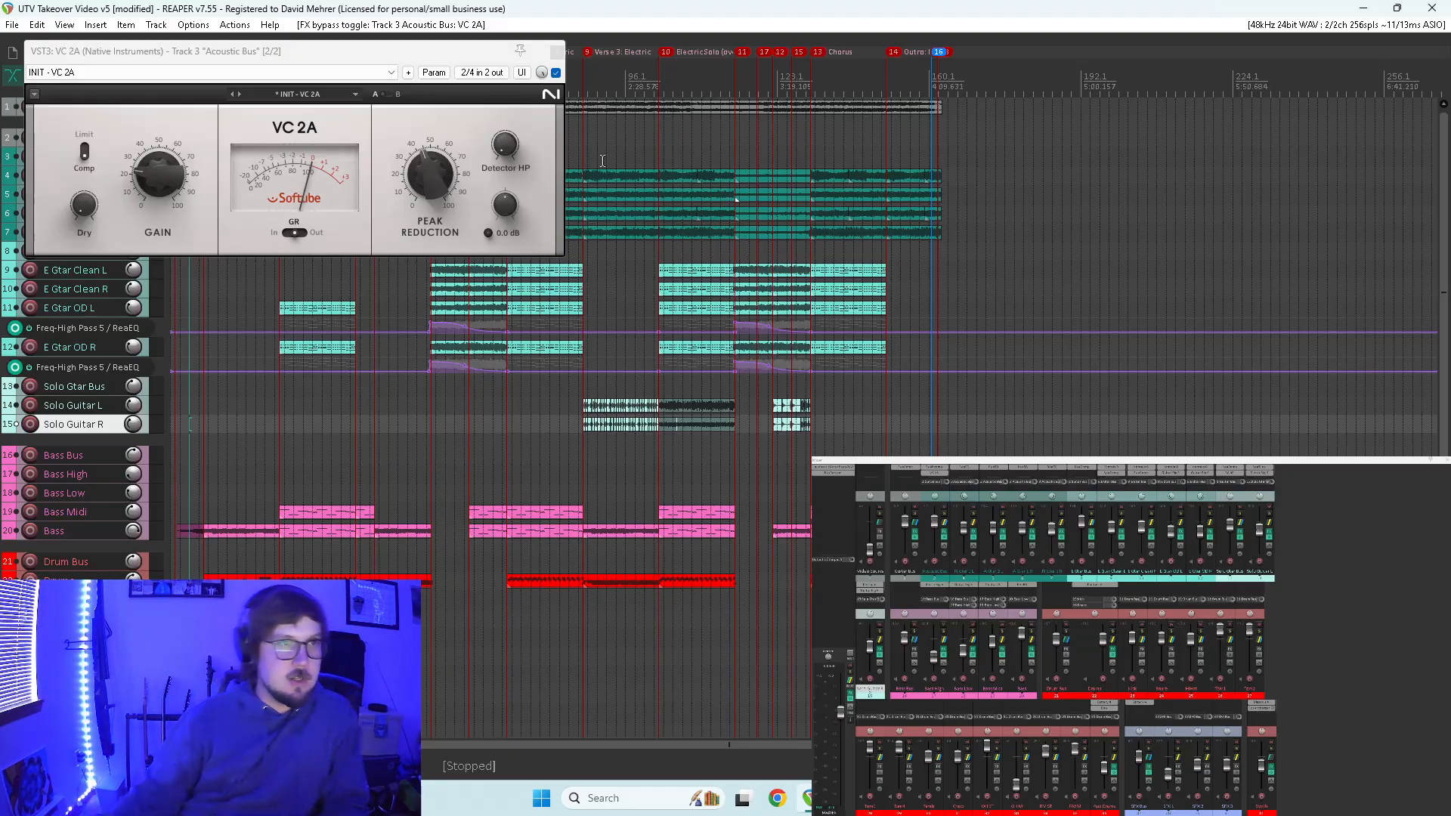
pyautogui.press('space')
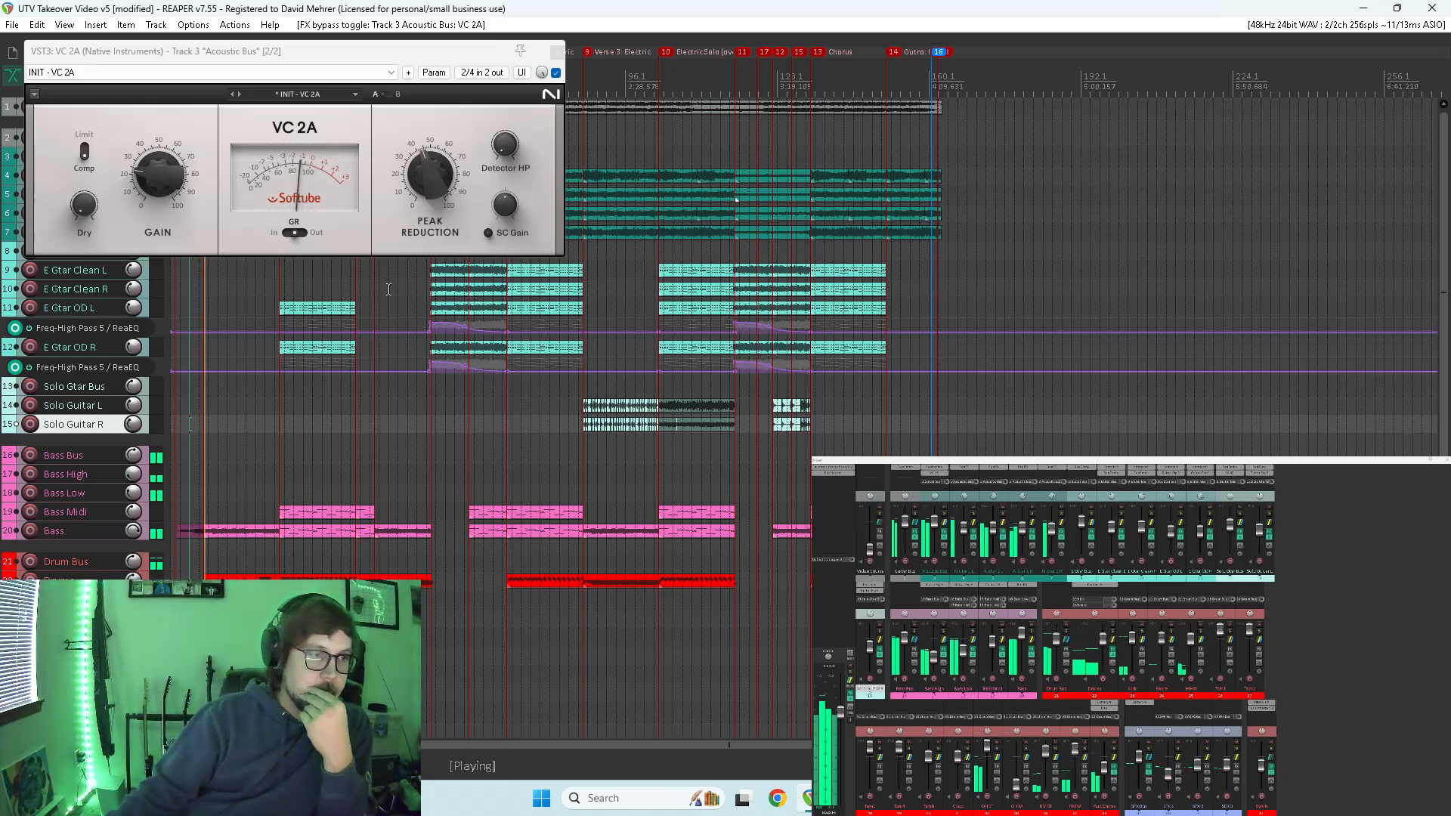
pyautogui.click(200, 418)
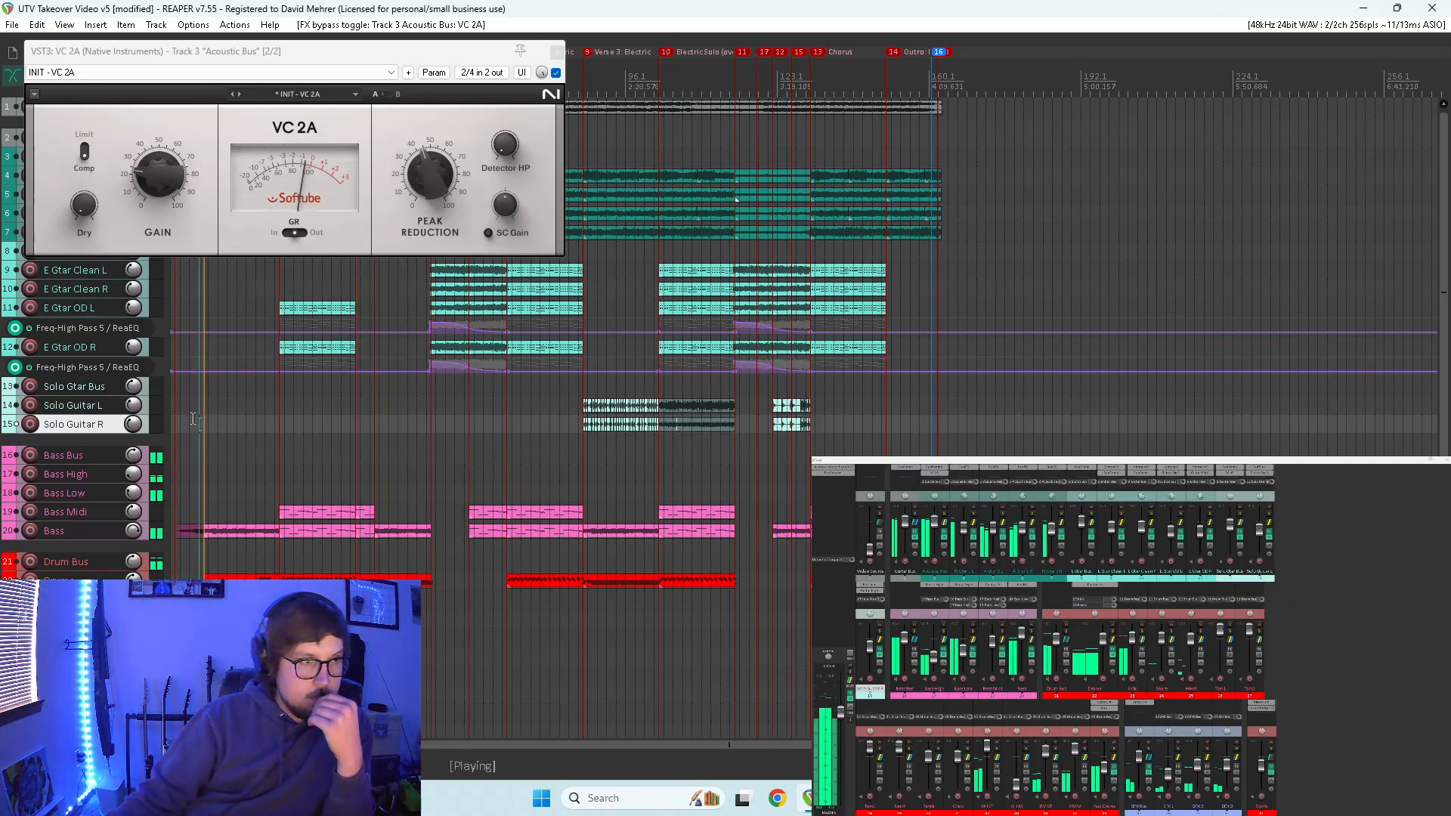
pyautogui.click(557, 53)
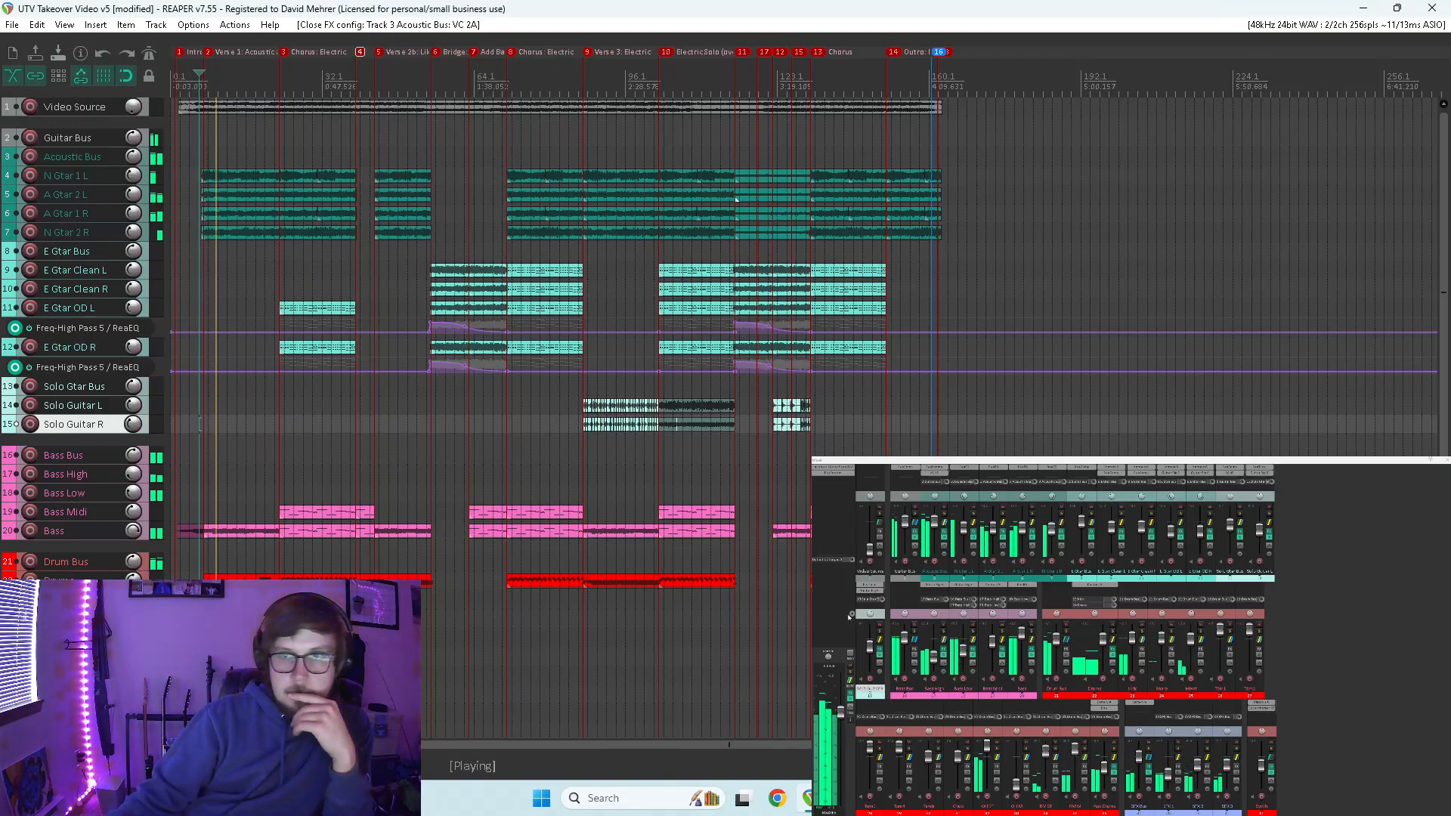
# - Add the Native Instruments Supercharger GT to the Guitar Bus and set its saturation to 3.90
pyautogui.click(913, 479)
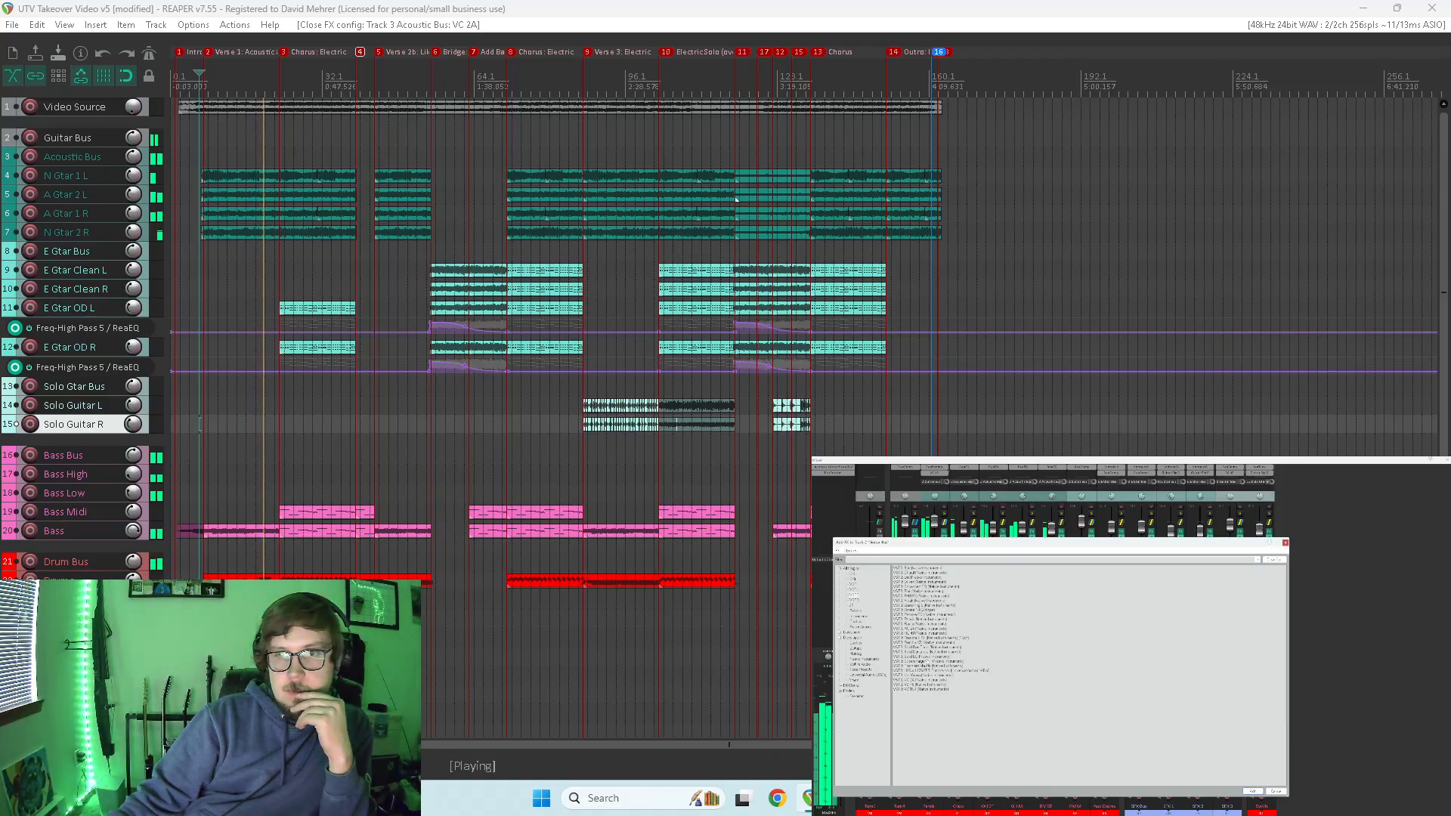
pyautogui.press('Return')
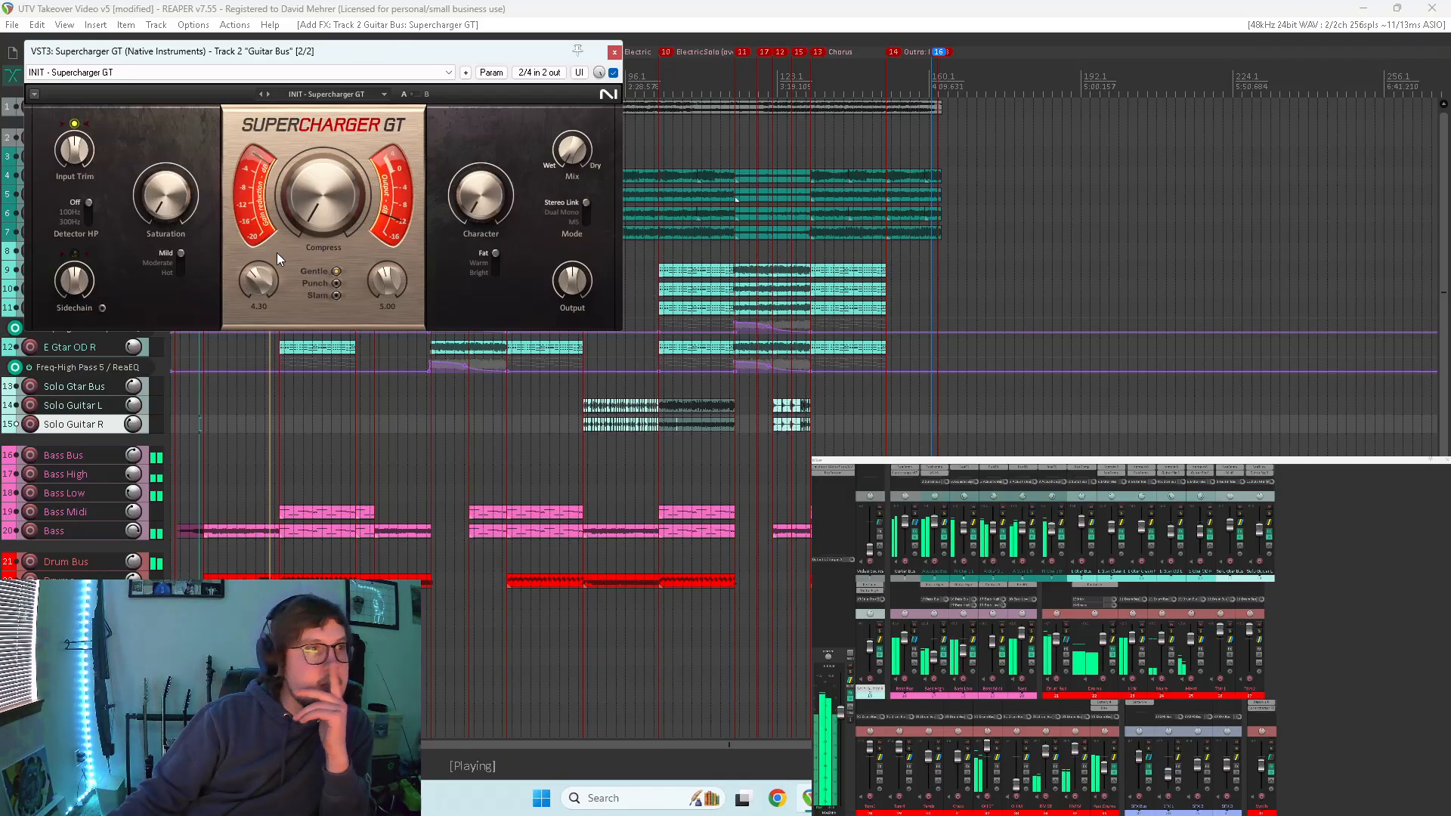
pyautogui.moveTo(161, 204); pyautogui.dragTo(162, 166)
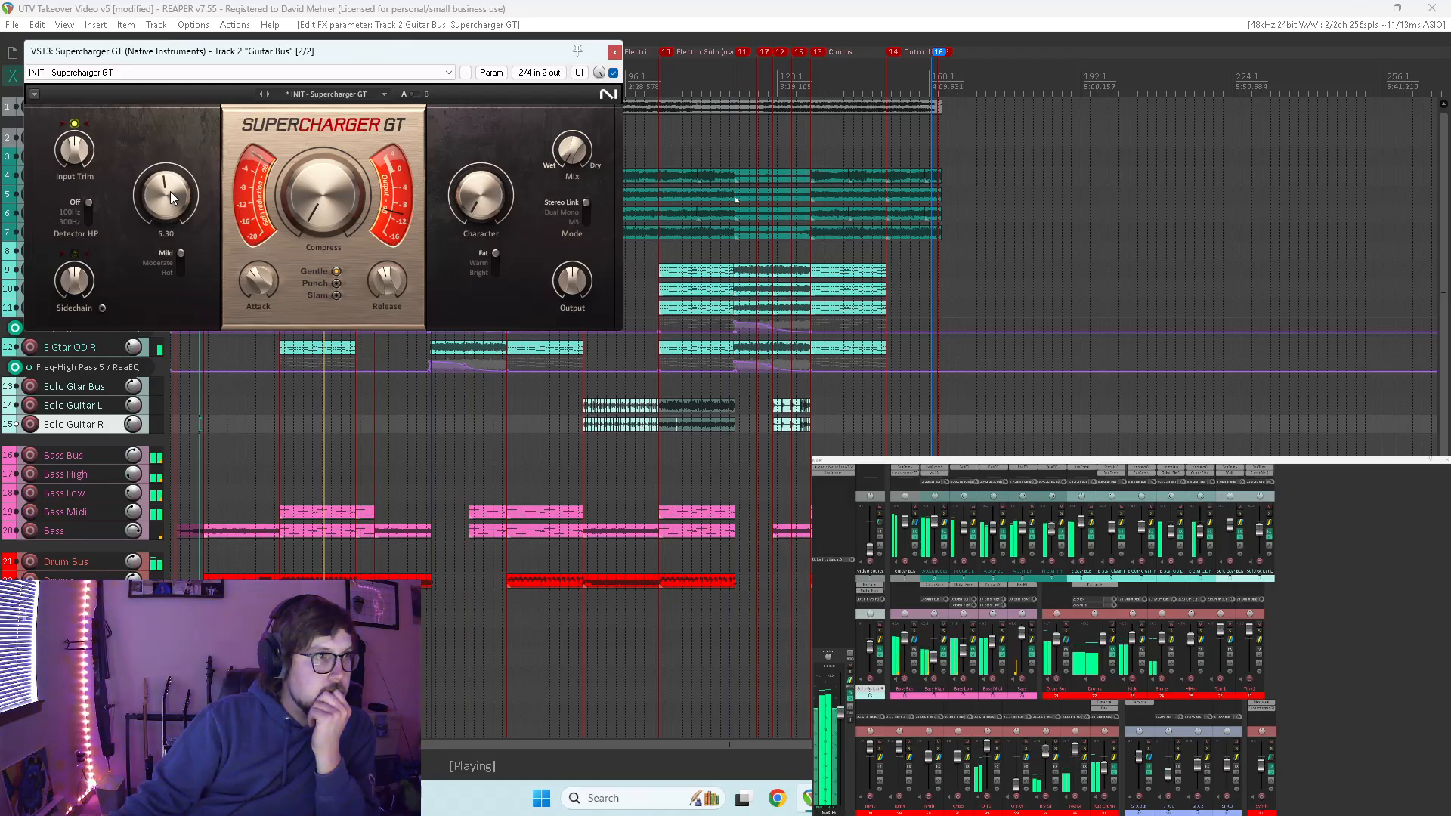
pyautogui.moveTo(171, 192); pyautogui.dragTo(171, 212)
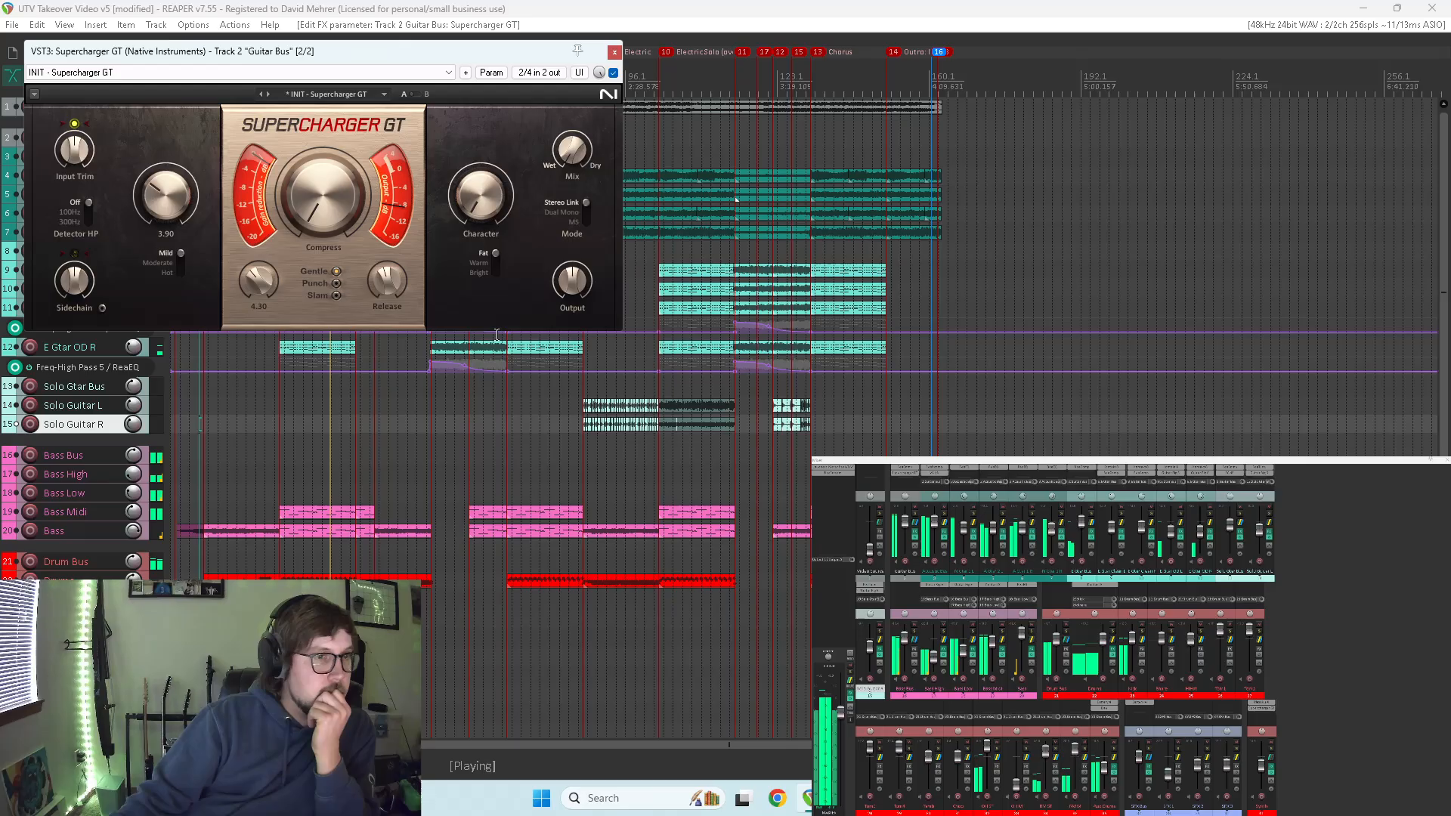
# - Replay from the Electric Solo marker and try Supercharger GT's Hot saturation mode at 3.55, comparing it against bypass
pyautogui.click(660, 474)
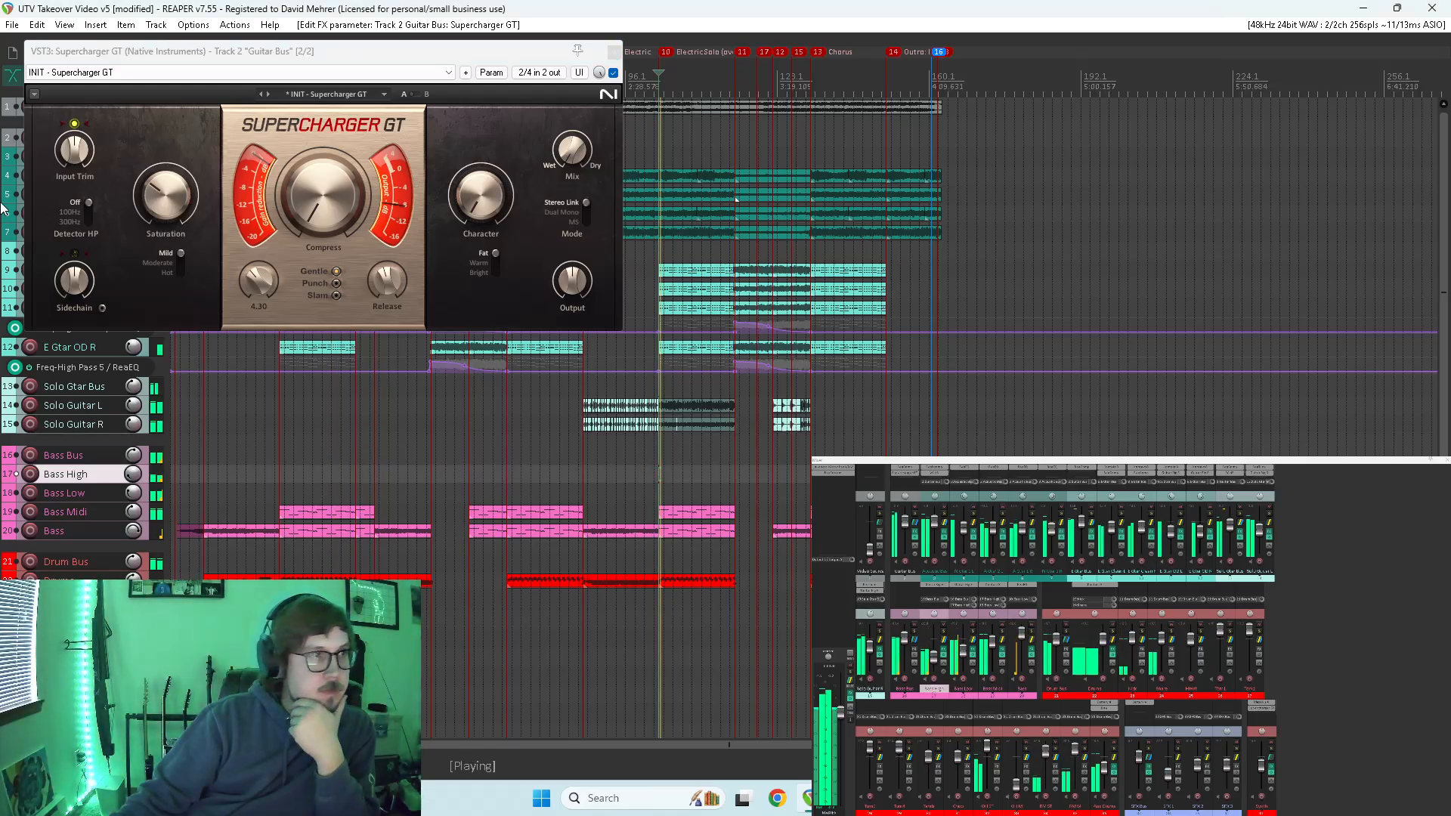
pyautogui.moveTo(174, 195); pyautogui.dragTo(174, 178)
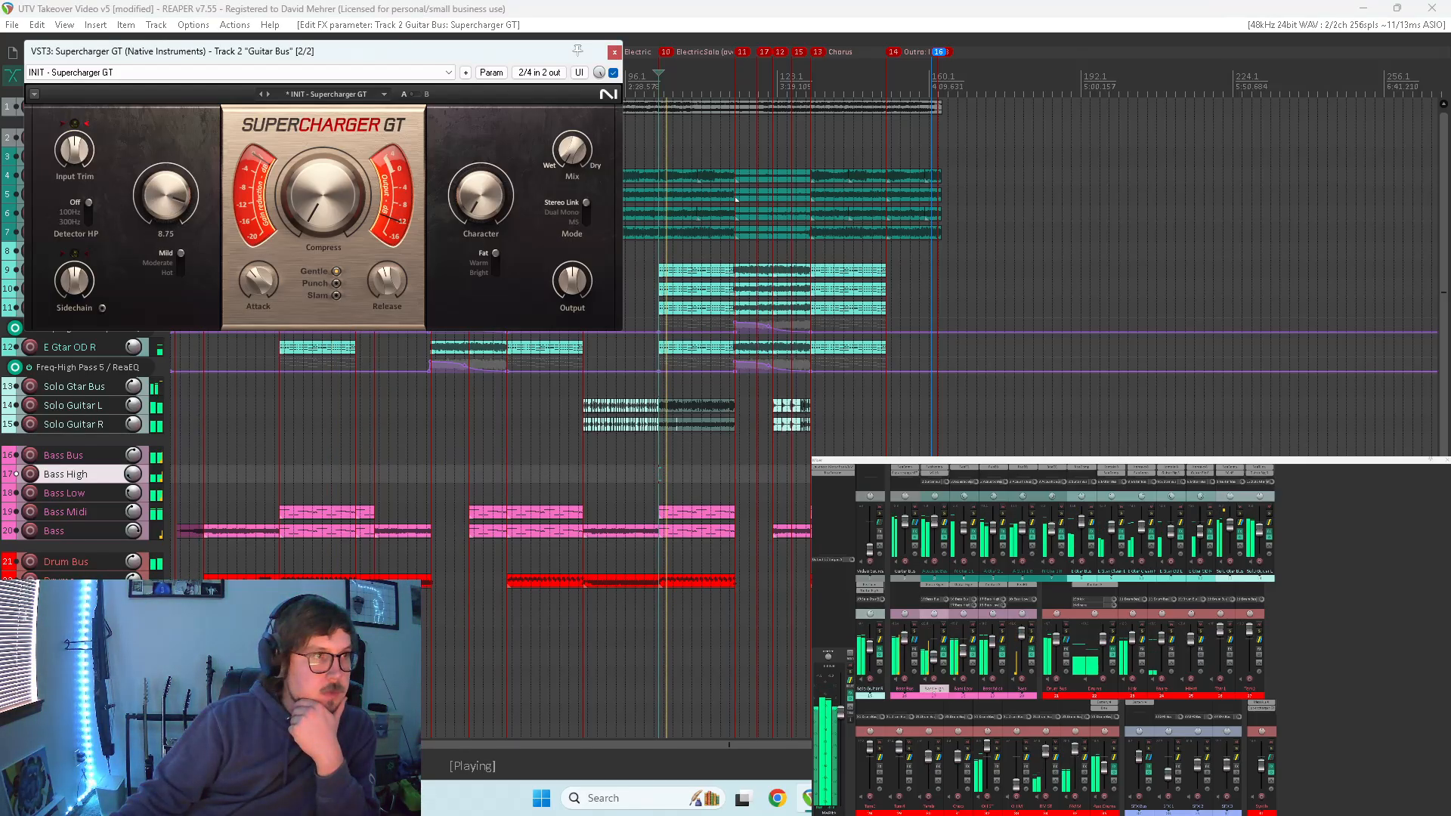
pyautogui.click(164, 272)
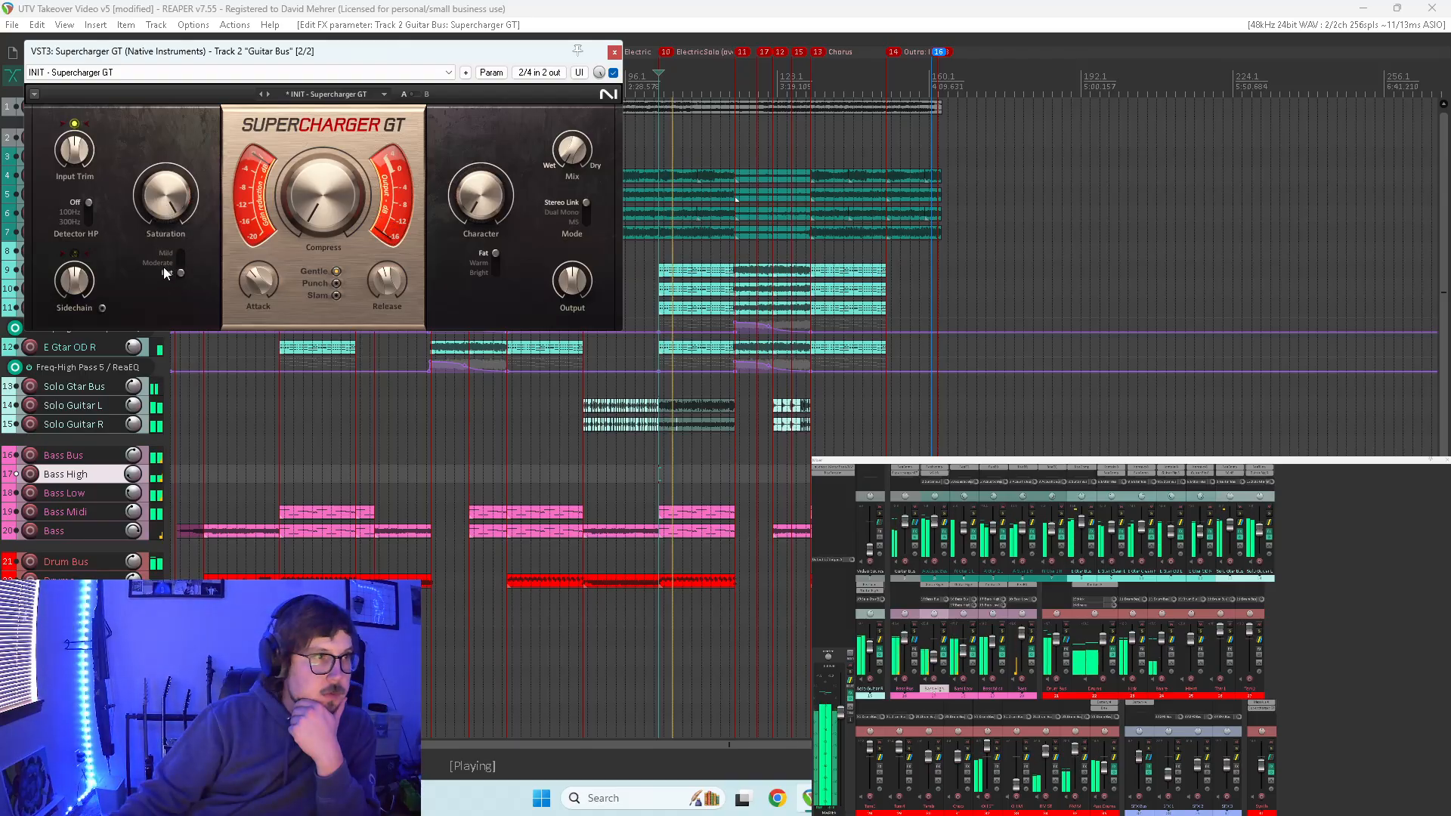
pyautogui.moveTo(173, 193); pyautogui.dragTo(174, 219)
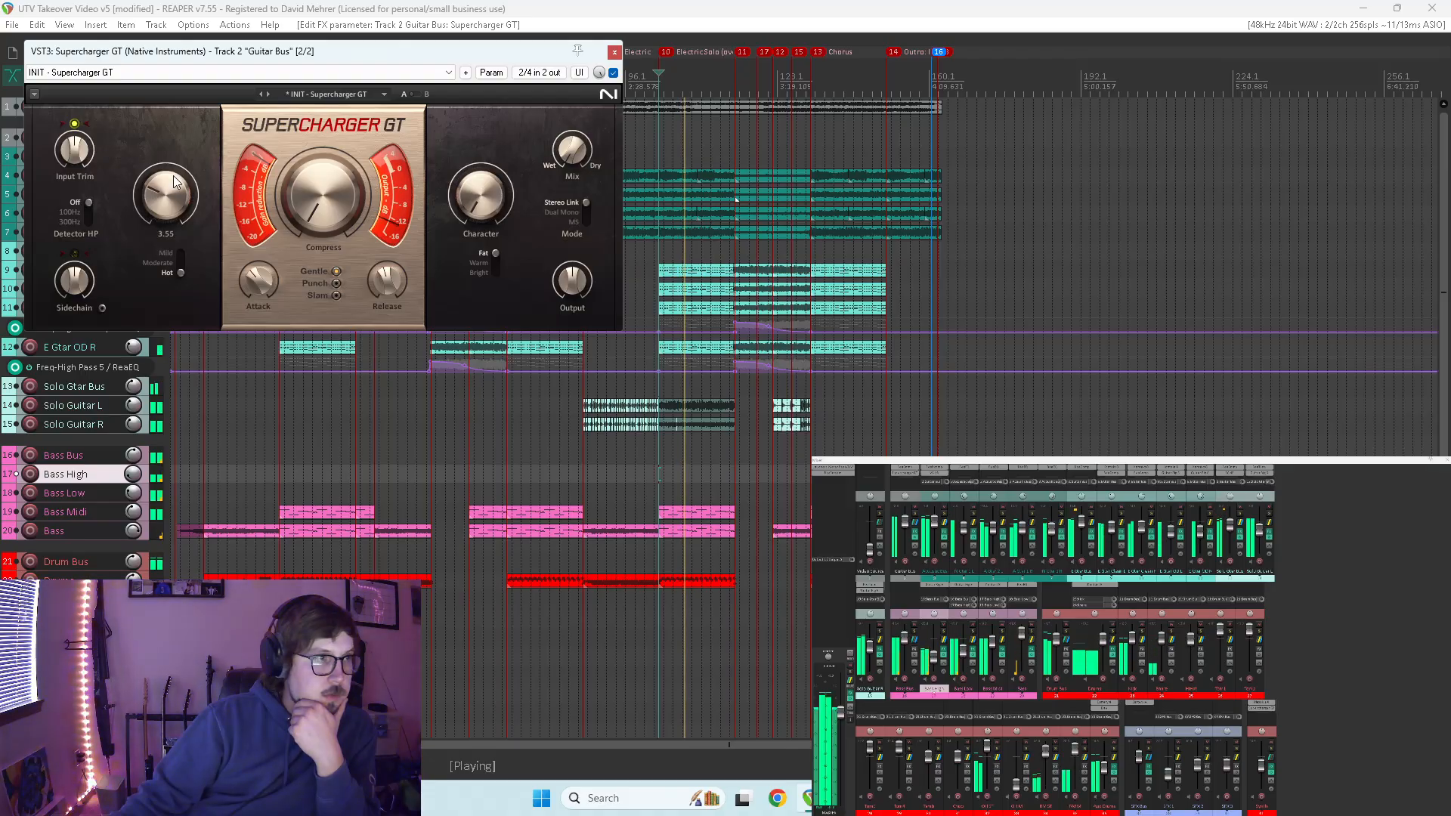
pyautogui.click(613, 71)
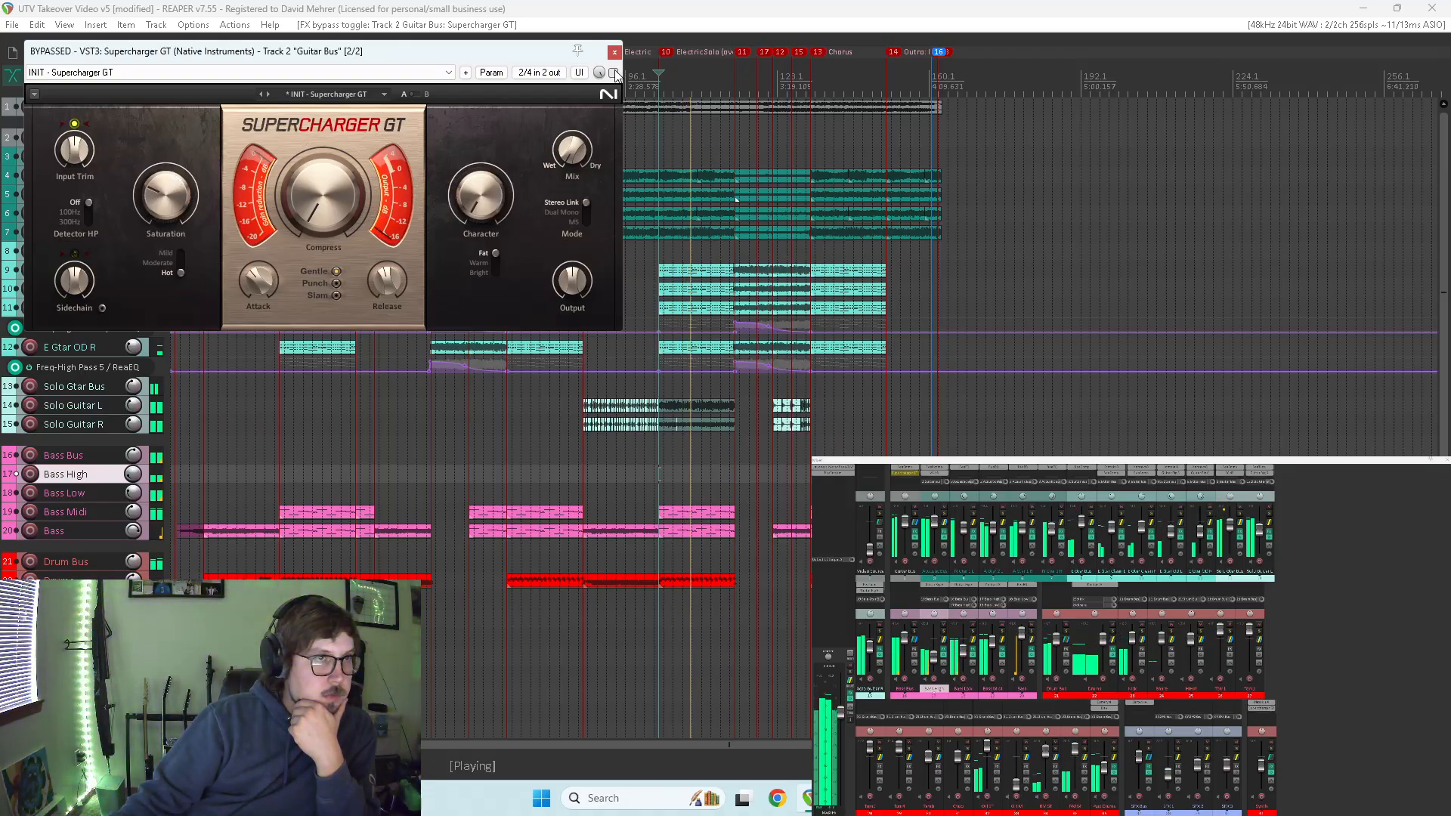
pyautogui.click(613, 71)
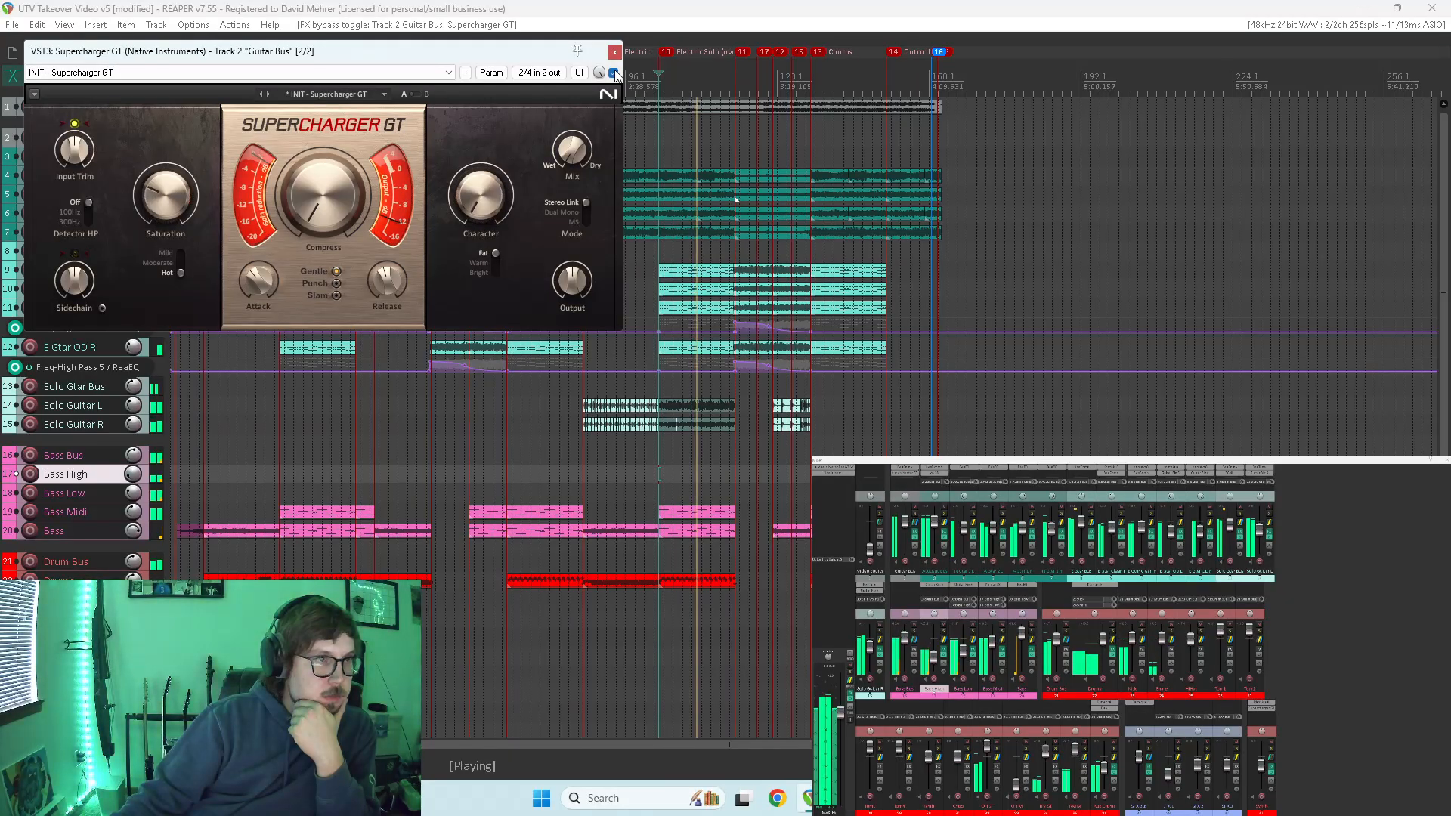
# - Set the Supercharger GT's saturation mode to Moderate and its amount to 3.30, comparing against bypass while adjusting
pyautogui.click(180, 261)
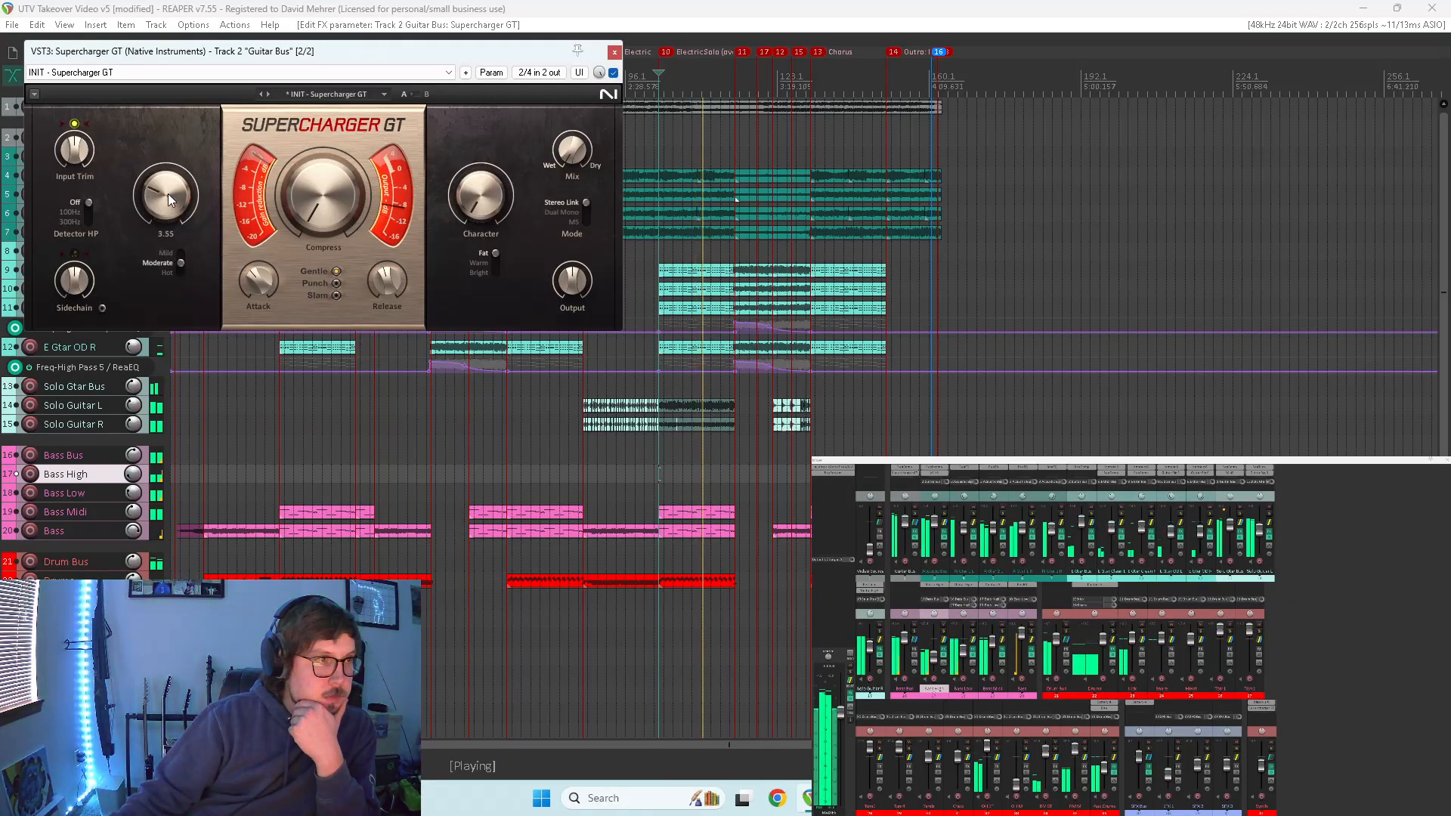
pyautogui.moveTo(166, 193)
pyautogui.mouseDown()
pyautogui.moveTo(166, 155)
pyautogui.moveTo(165, 193)
pyautogui.mouseUp()
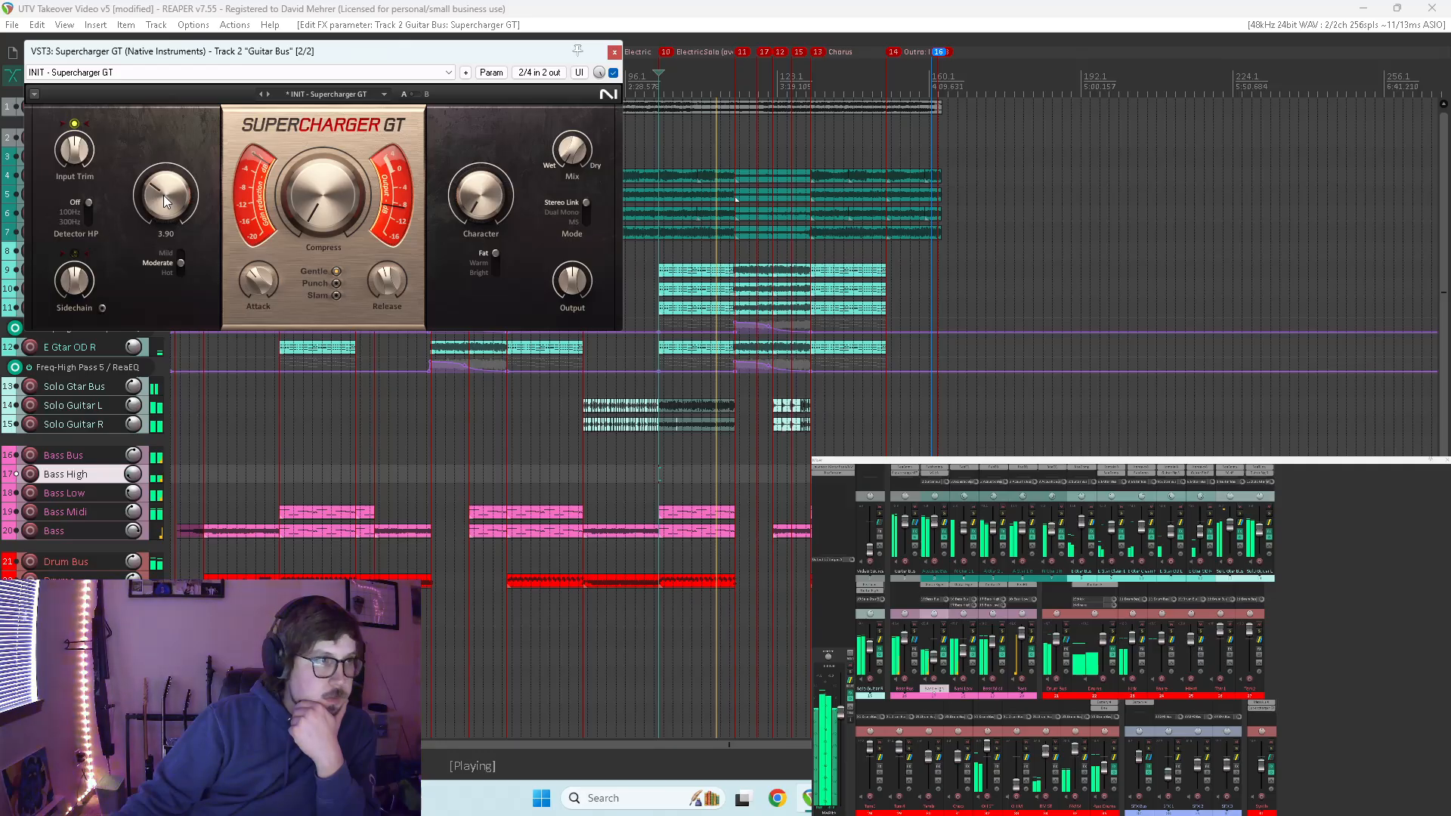
pyautogui.click(612, 73)
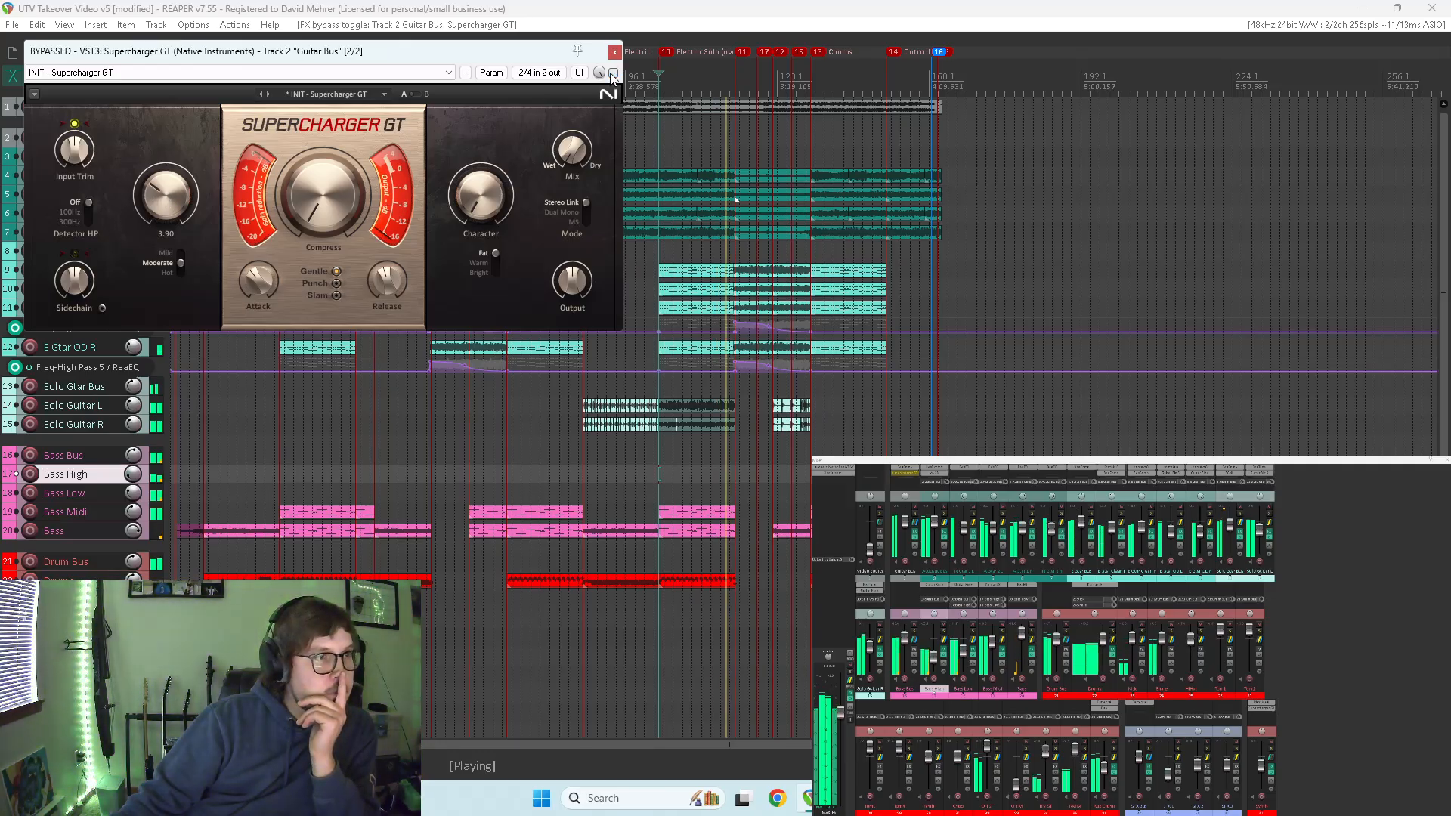
pyautogui.click(613, 73)
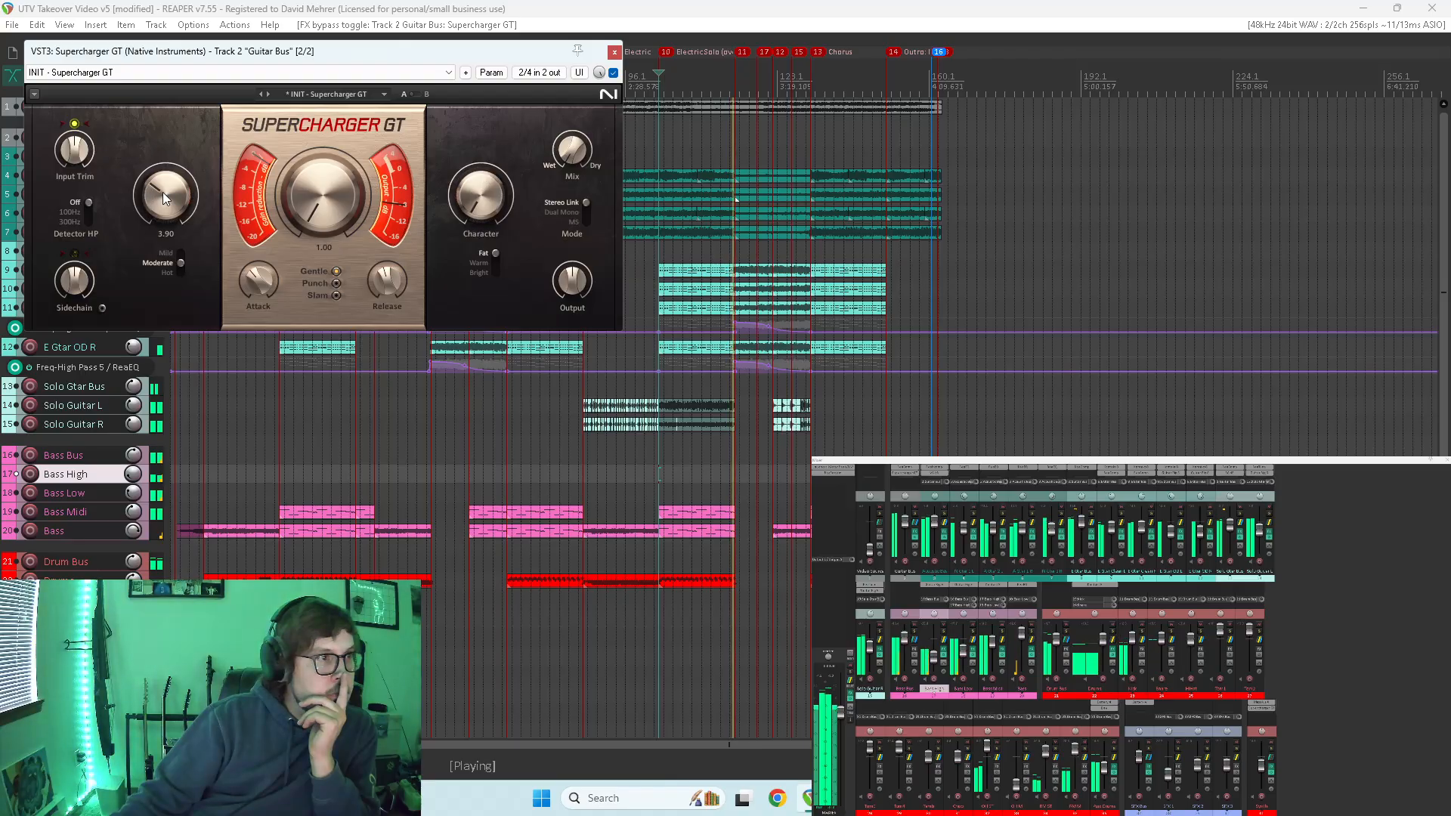
pyautogui.moveTo(164, 192); pyautogui.dragTo(165, 198)
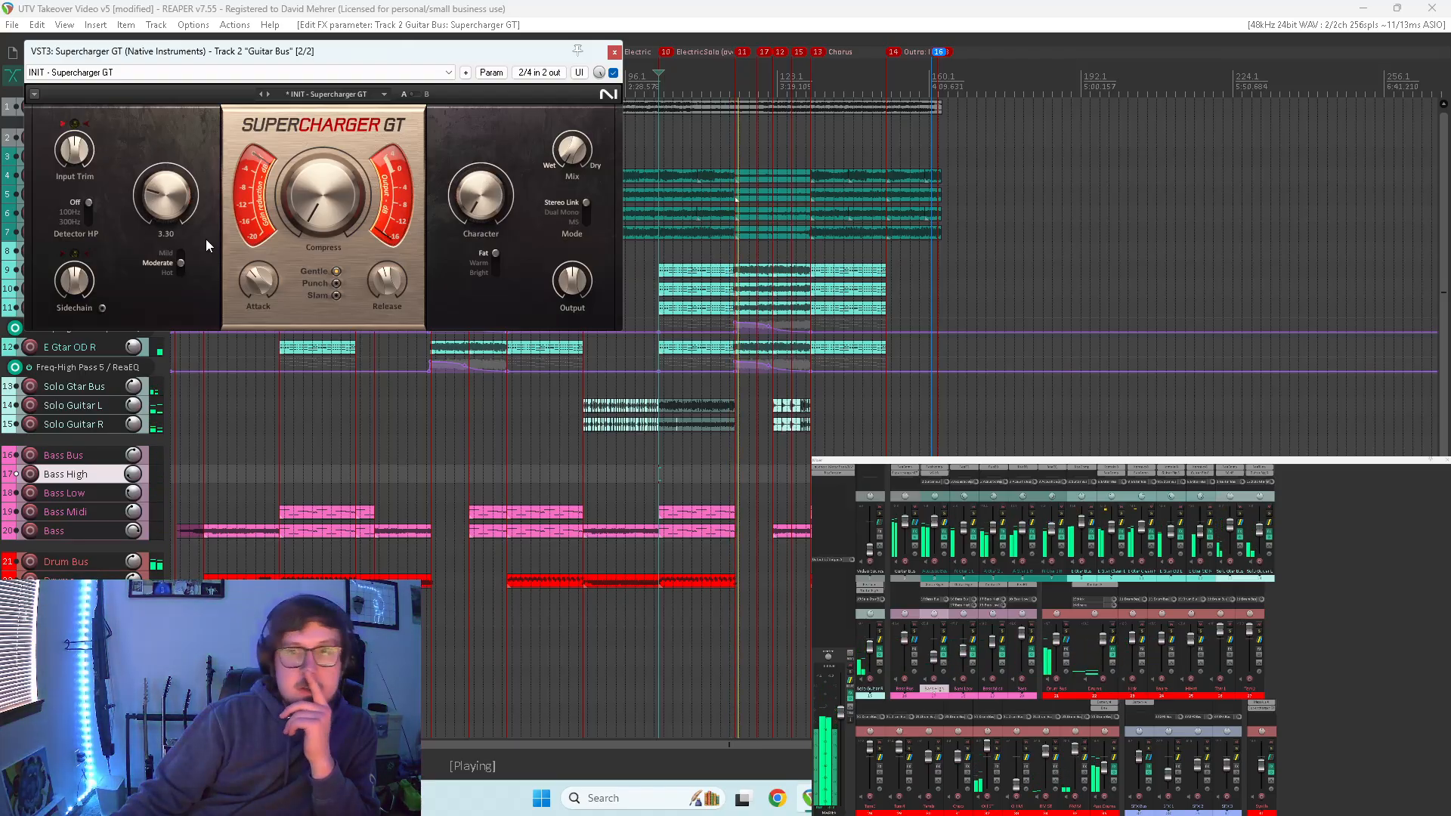
# - Replay from just before the Electric Solo marker and slightly lower the volume of E Gtar Clean L and R together
pyautogui.click(646, 453)
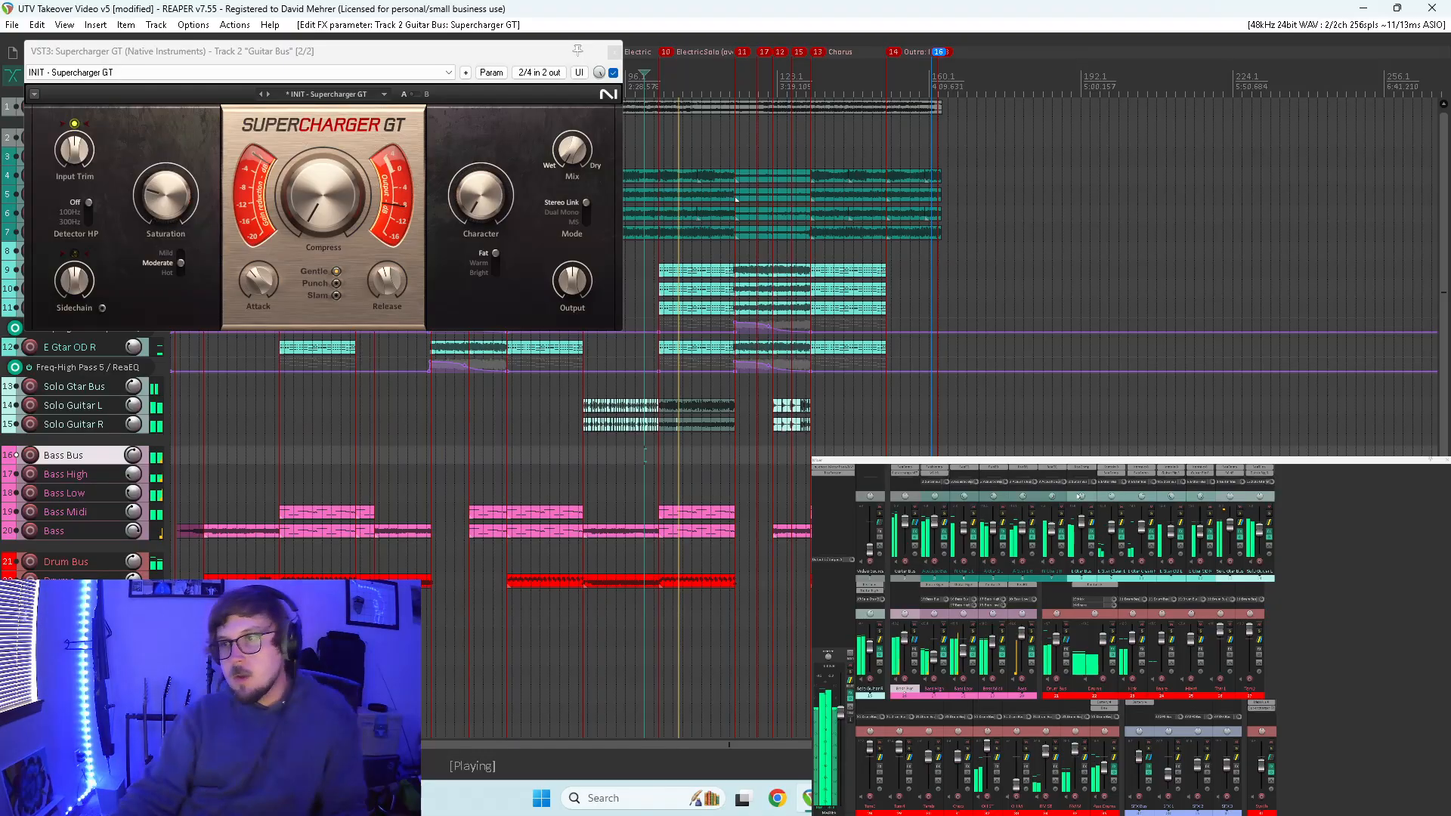
pyautogui.click(1142, 571)
pyautogui.keyDown('shift'); pyautogui.click(1112, 571); pyautogui.keyUp('shift')
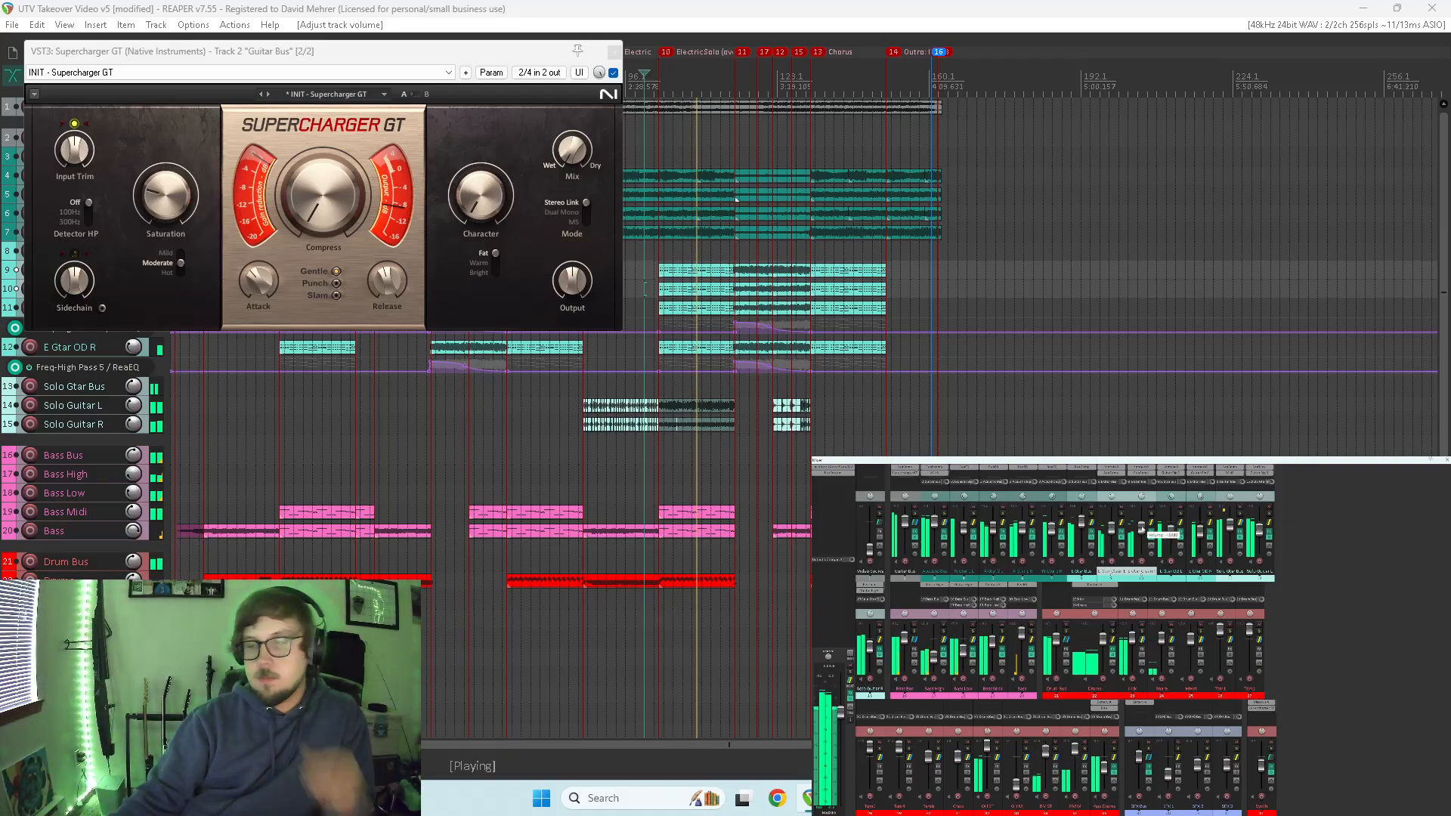
pyautogui.moveTo(1141, 531); pyautogui.dragTo(1140, 533)
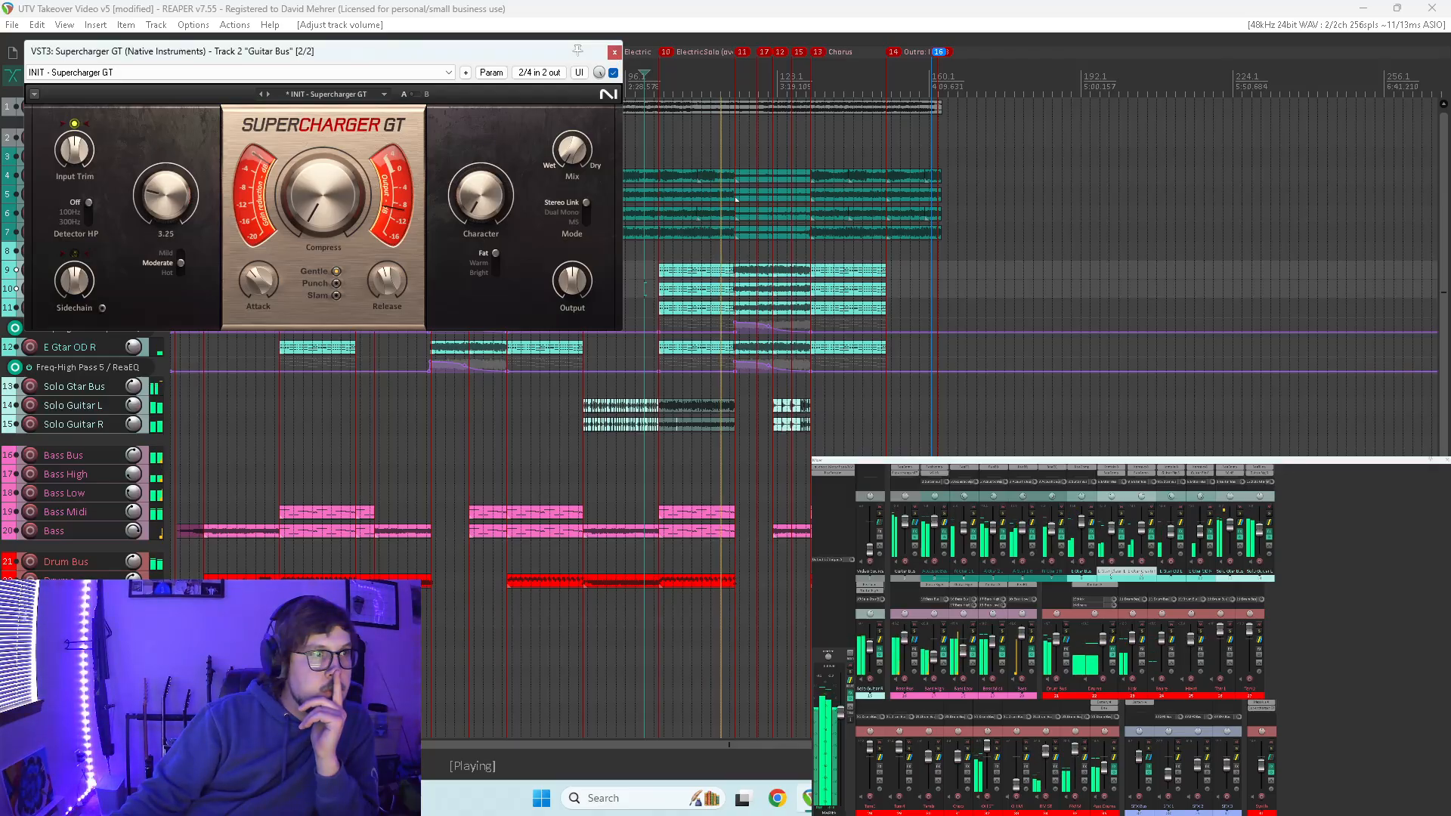
# - Raise the Guitar Bus Supercharger GT's saturation slightly and close the plug-in
pyautogui.moveTo(189, 198); pyautogui.dragTo(189, 195)
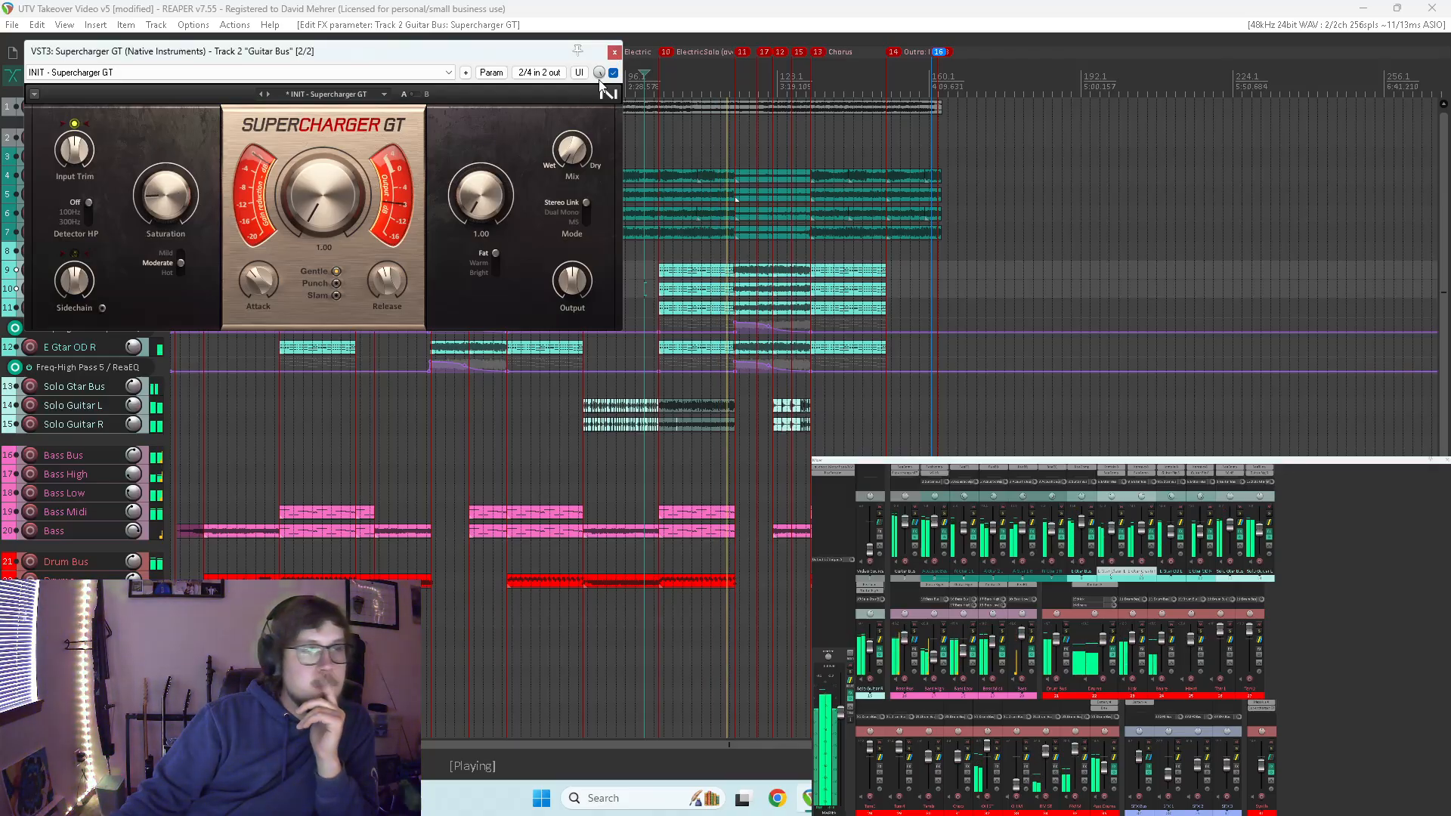
pyautogui.click(613, 52)
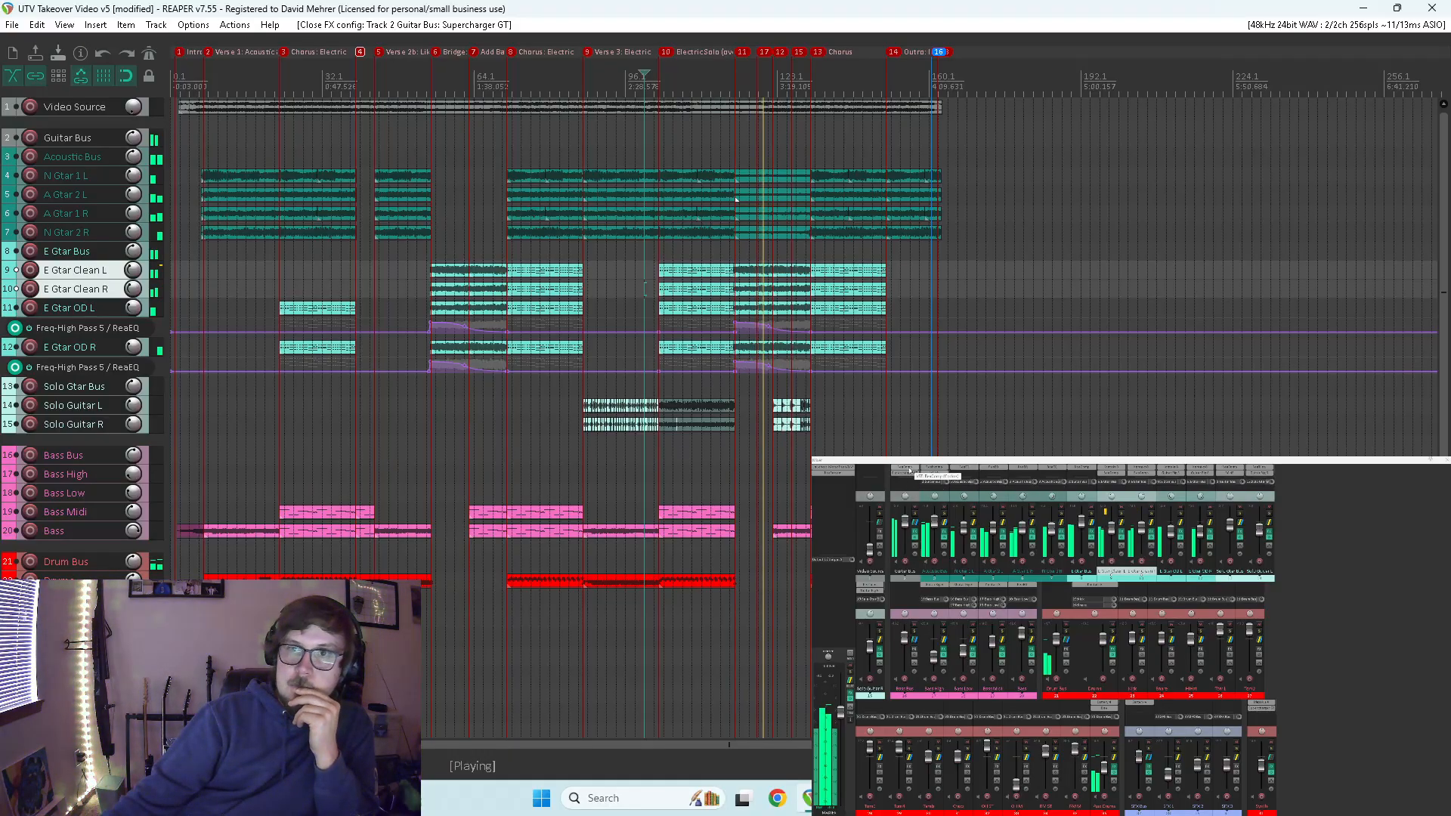
# - Lower the Guitar Bus ReaComp threshold to -17.6 dB while replaying the Electric Solo section, and close the compressor
pyautogui.click(910, 471)
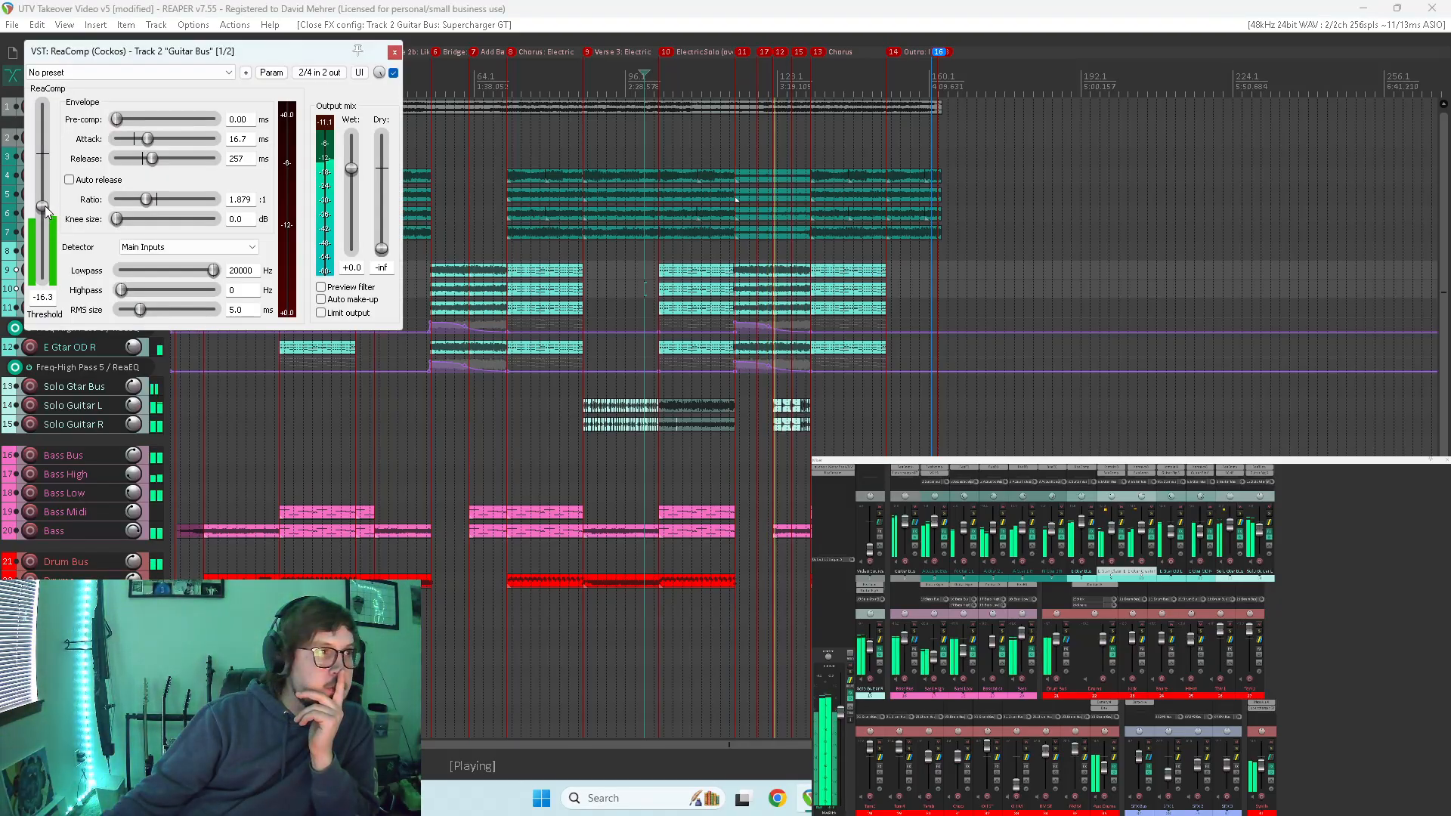
pyautogui.click(684, 387)
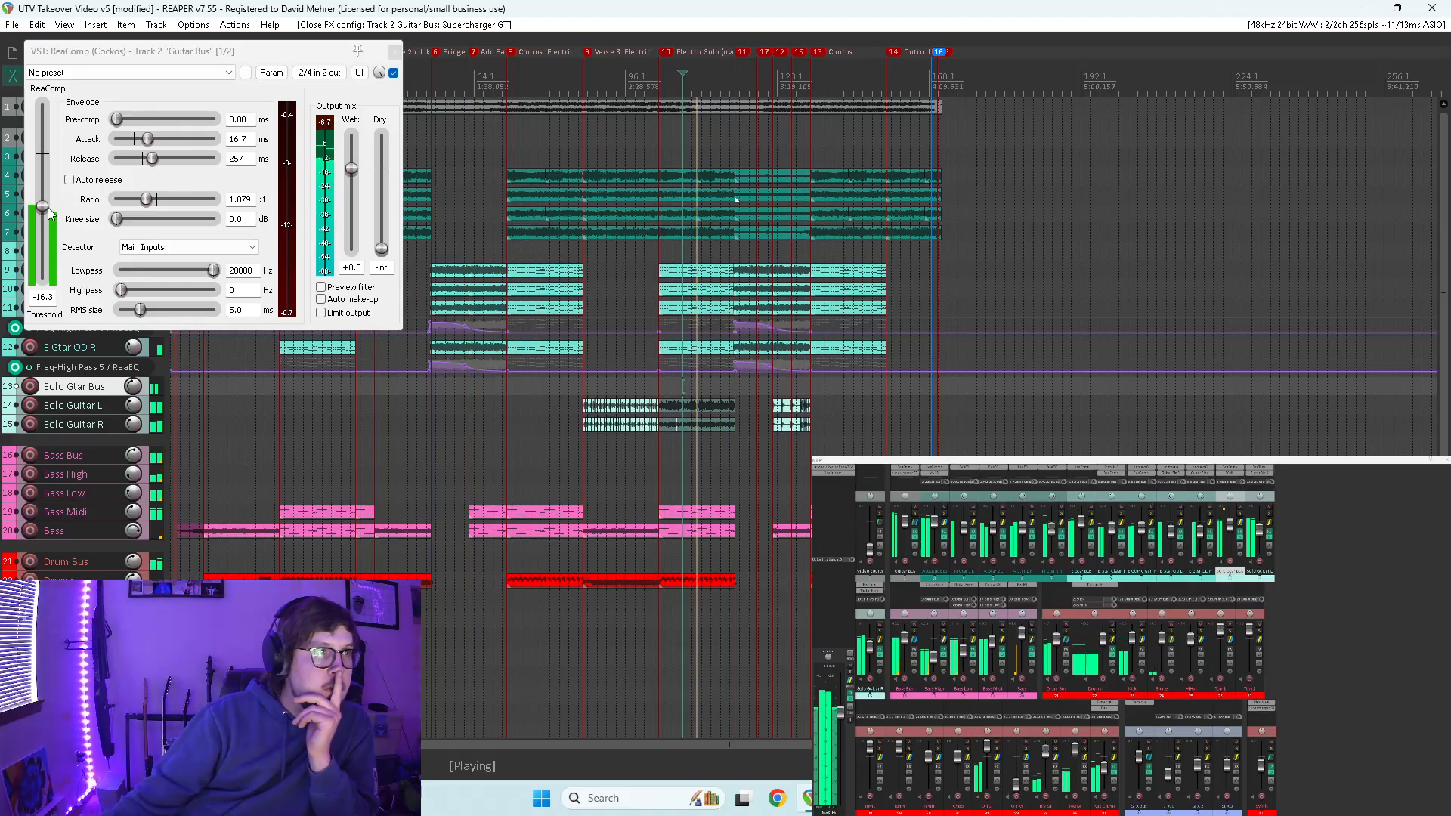
pyautogui.moveTo(44, 208); pyautogui.dragTo(44, 212)
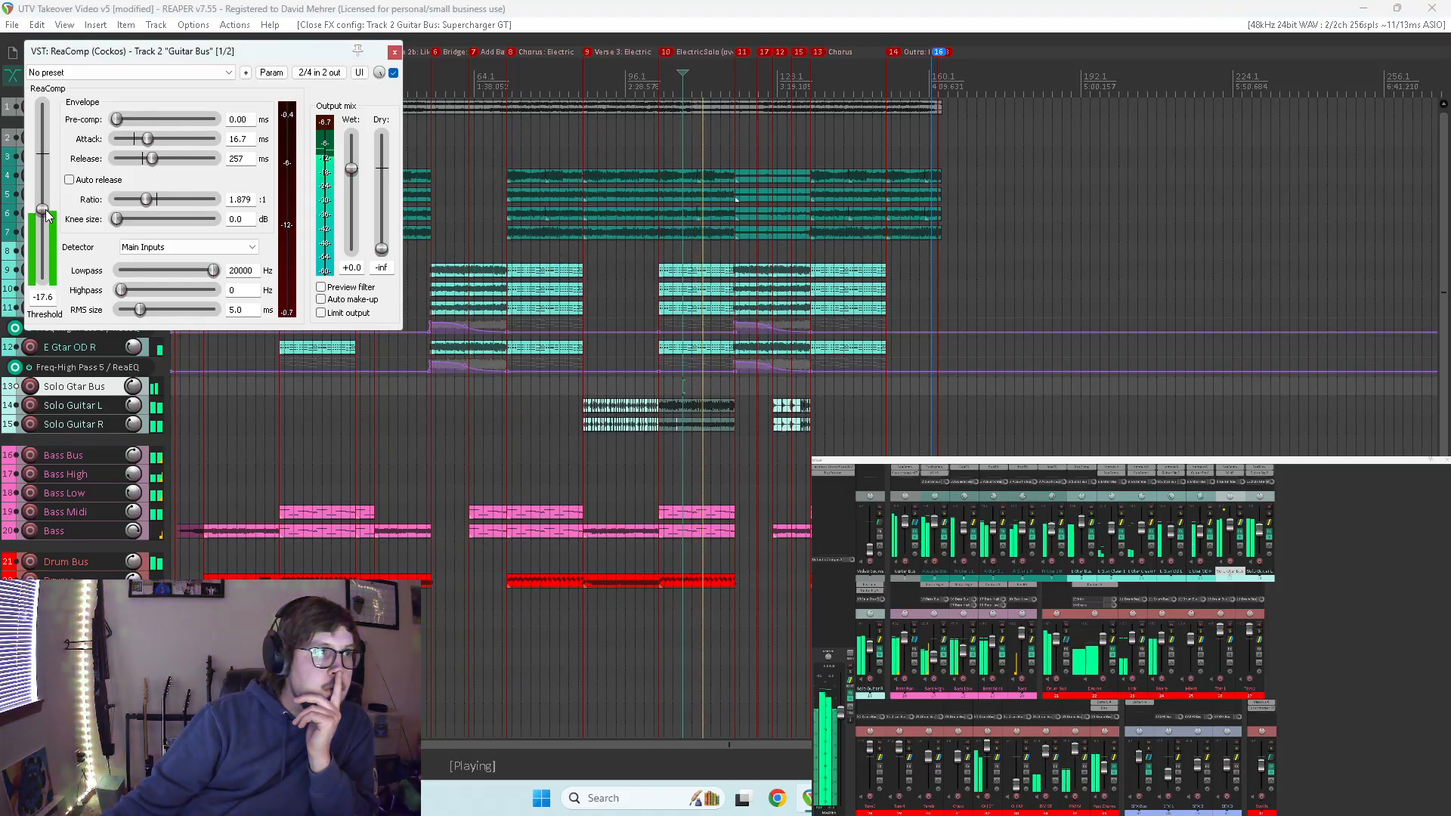
pyautogui.click(394, 51)
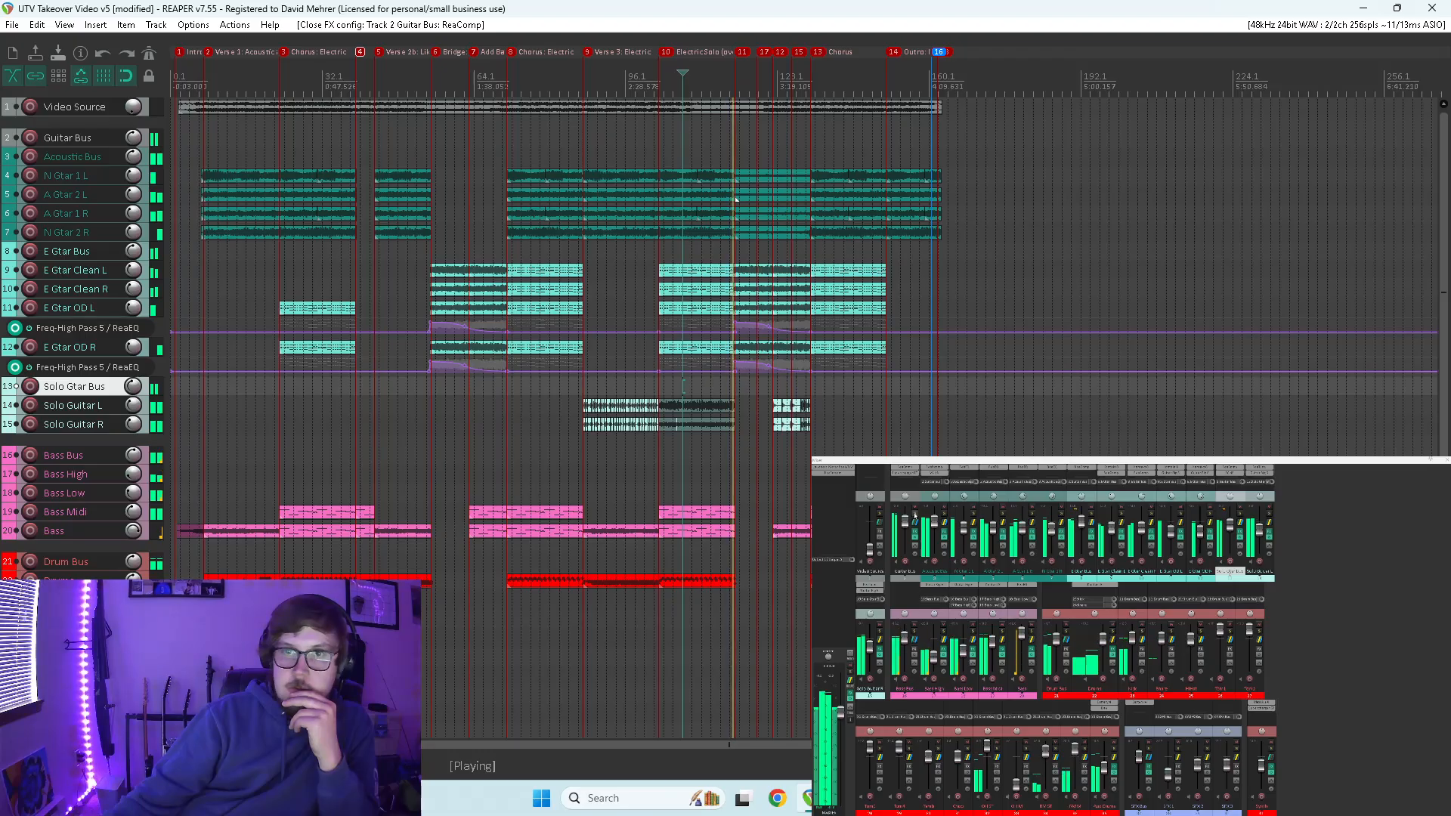
# - Isolate the acoustic guitars in the Electric Solo section by soloing the Guitar Bus and muting E Gtar Bus and Solo Gtar Bus
pyautogui.click(914, 516)
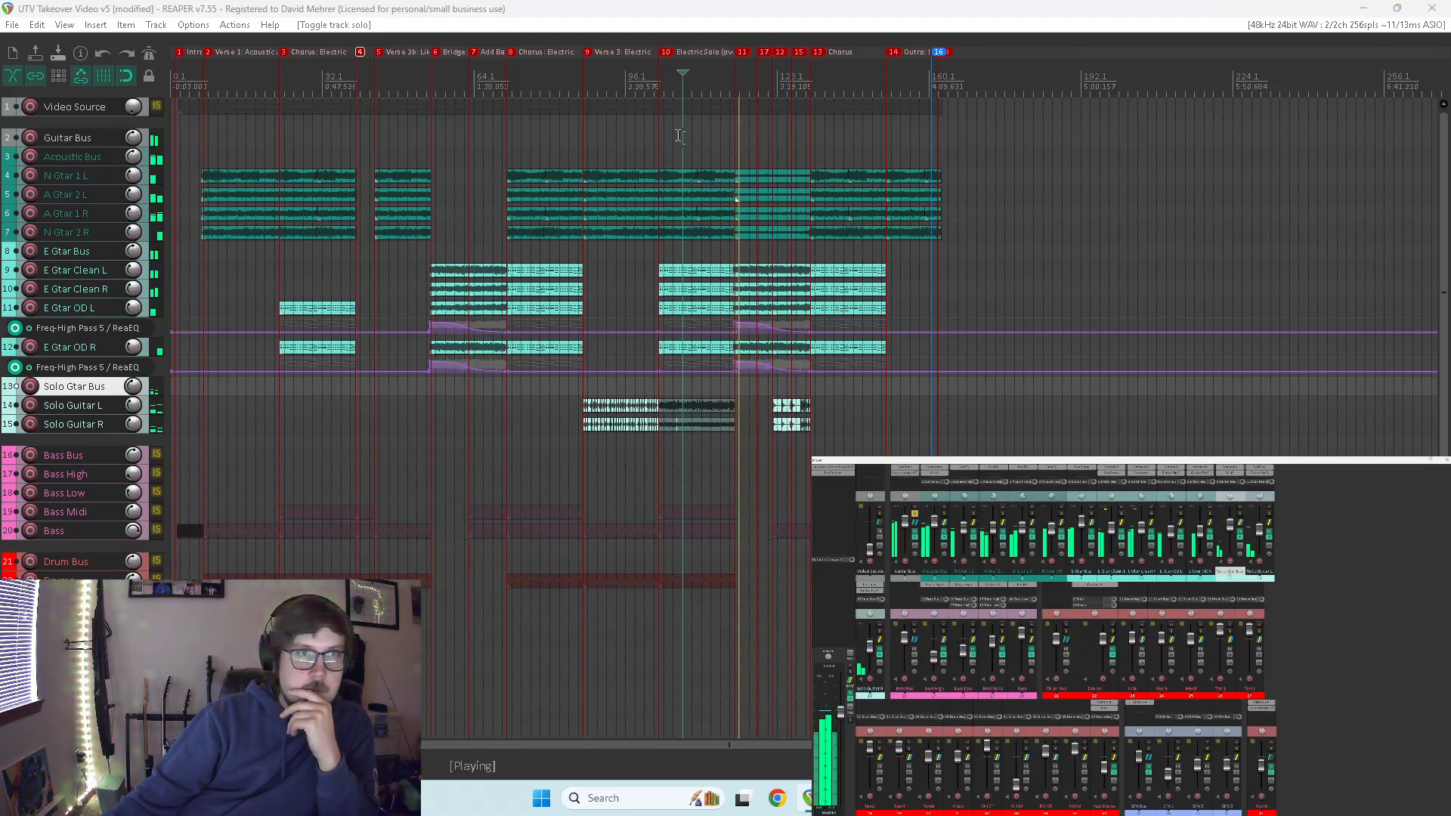
pyautogui.click(679, 136)
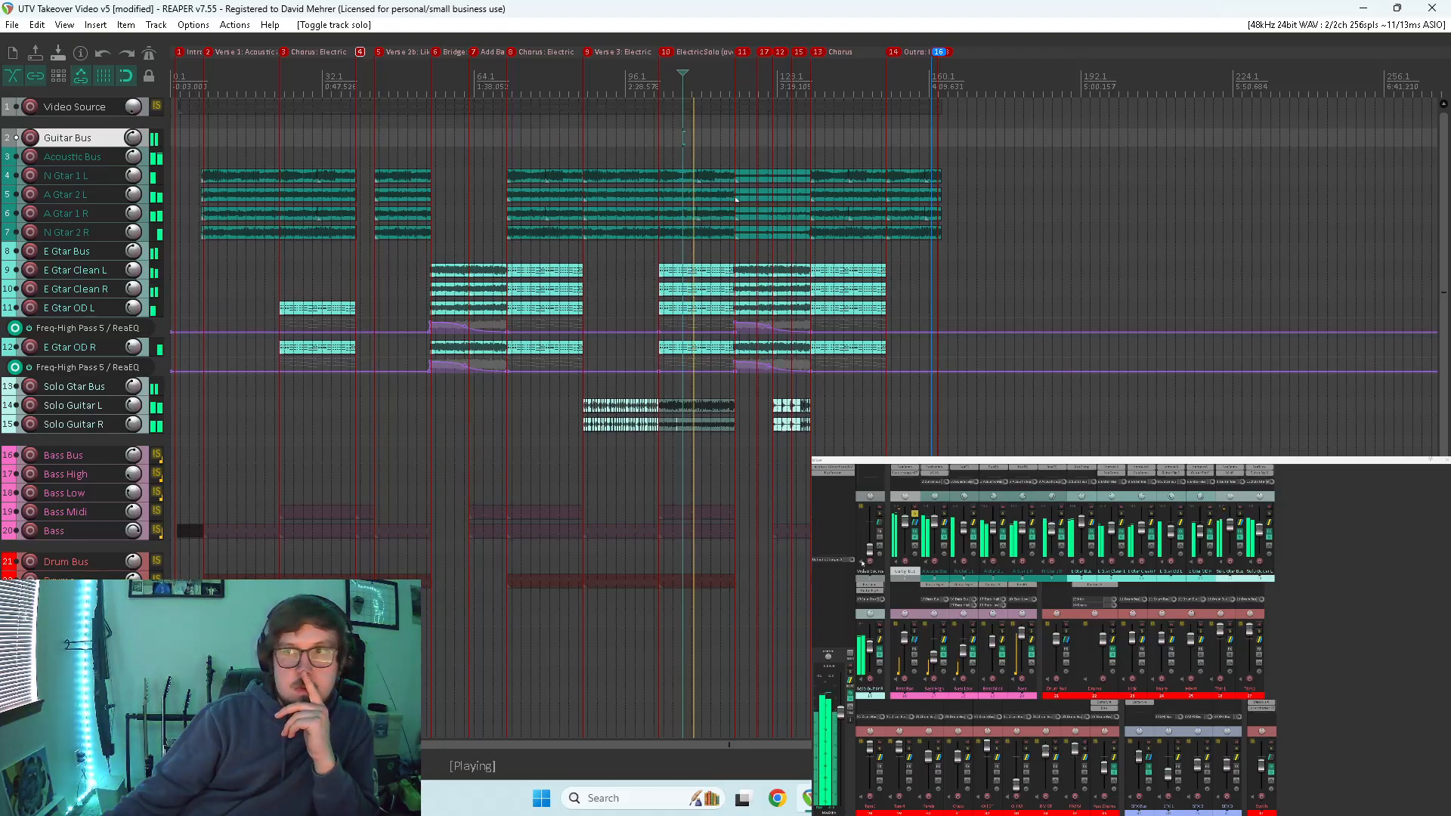
pyautogui.click(1090, 508)
pyautogui.click(1237, 507)
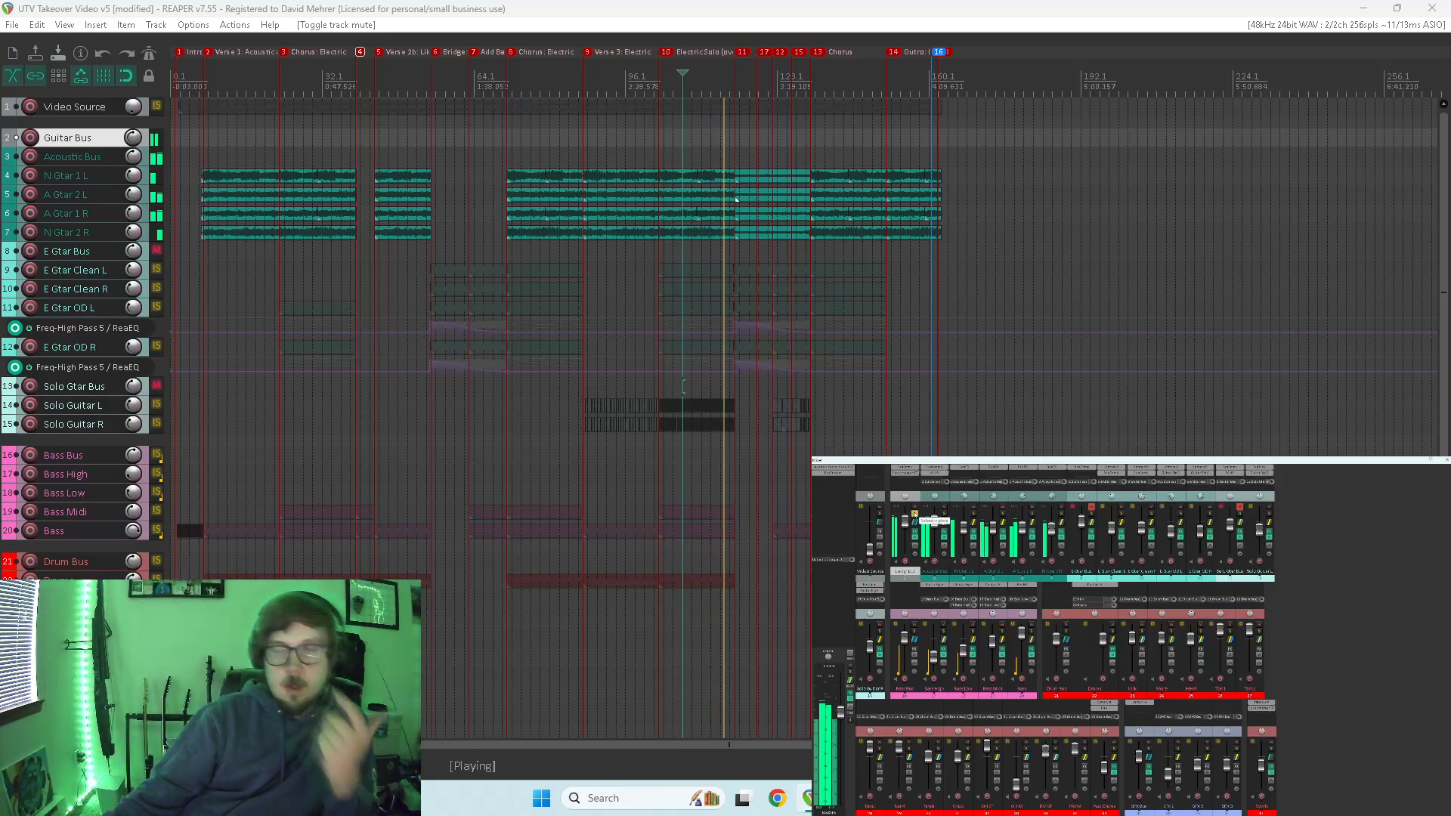
# - Bypass the effects on the Guitar Bus, Acoustic Bus and individual acoustic tracks, restarting playback to hear the guitars unprocessed
pyautogui.keyDown('shift'); pyautogui.click(907, 471); pyautogui.keyUp('shift')
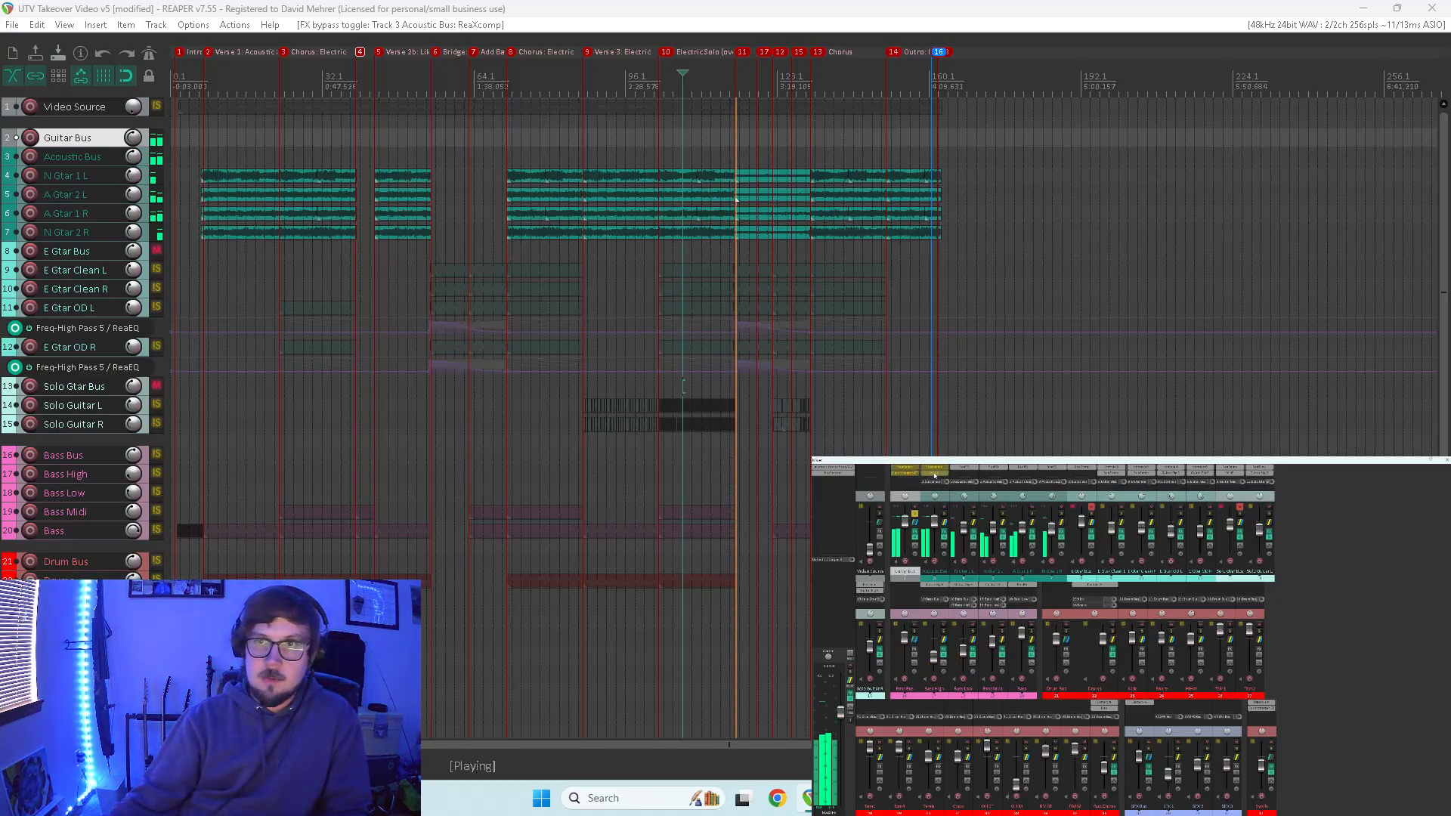
pyautogui.press('space')
pyautogui.press('space')
pyautogui.keyDown('shift'); pyautogui.click(963, 470); pyautogui.keyUp('shift')
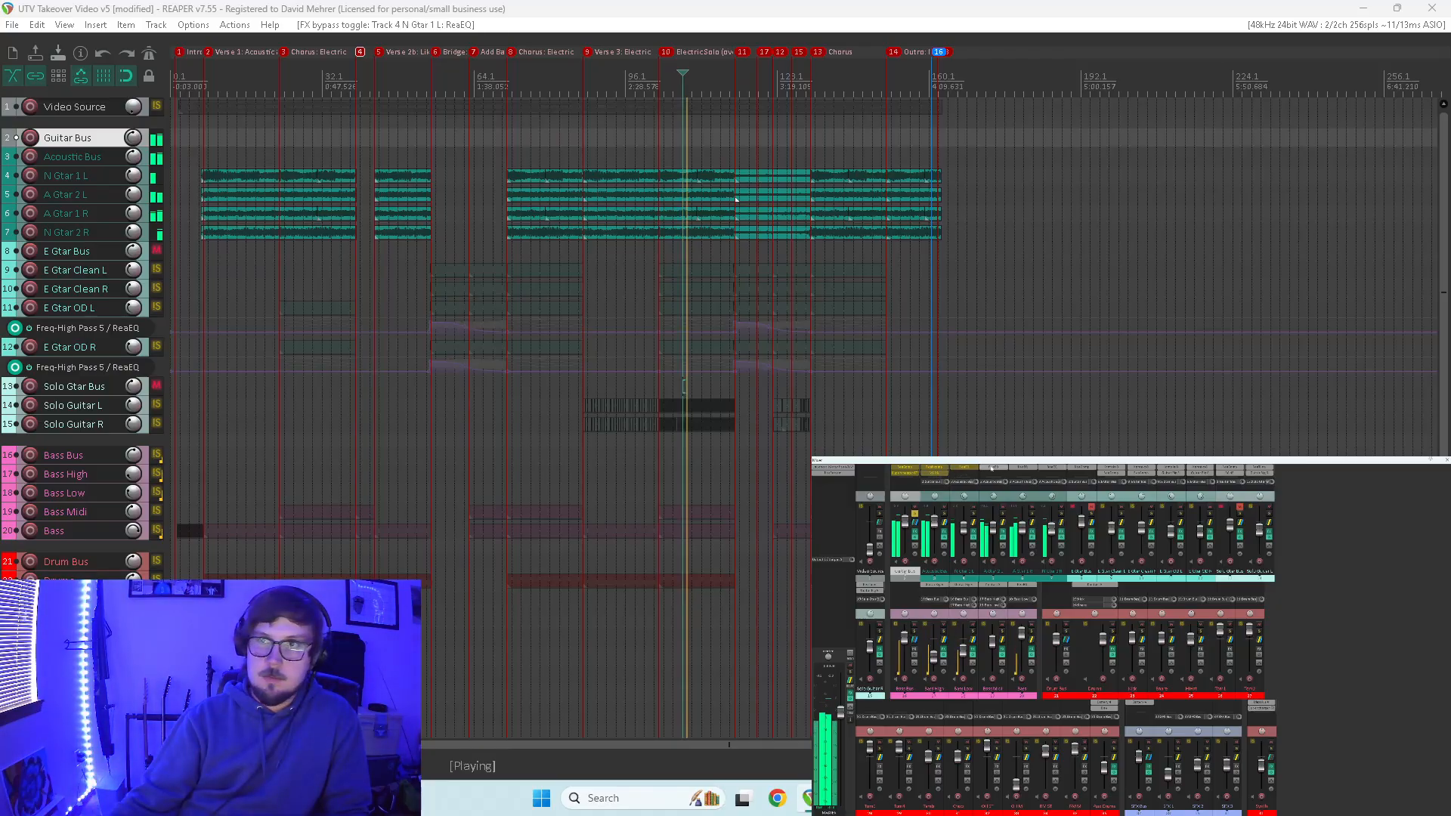
pyautogui.keyDown('shift'); pyautogui.click(993, 470); pyautogui.keyUp('shift')
pyautogui.keyDown('shift'); pyautogui.click(1023, 470); pyautogui.keyUp('shift')
pyautogui.keyDown('shift'); pyautogui.click(1053, 470); pyautogui.keyUp('shift')
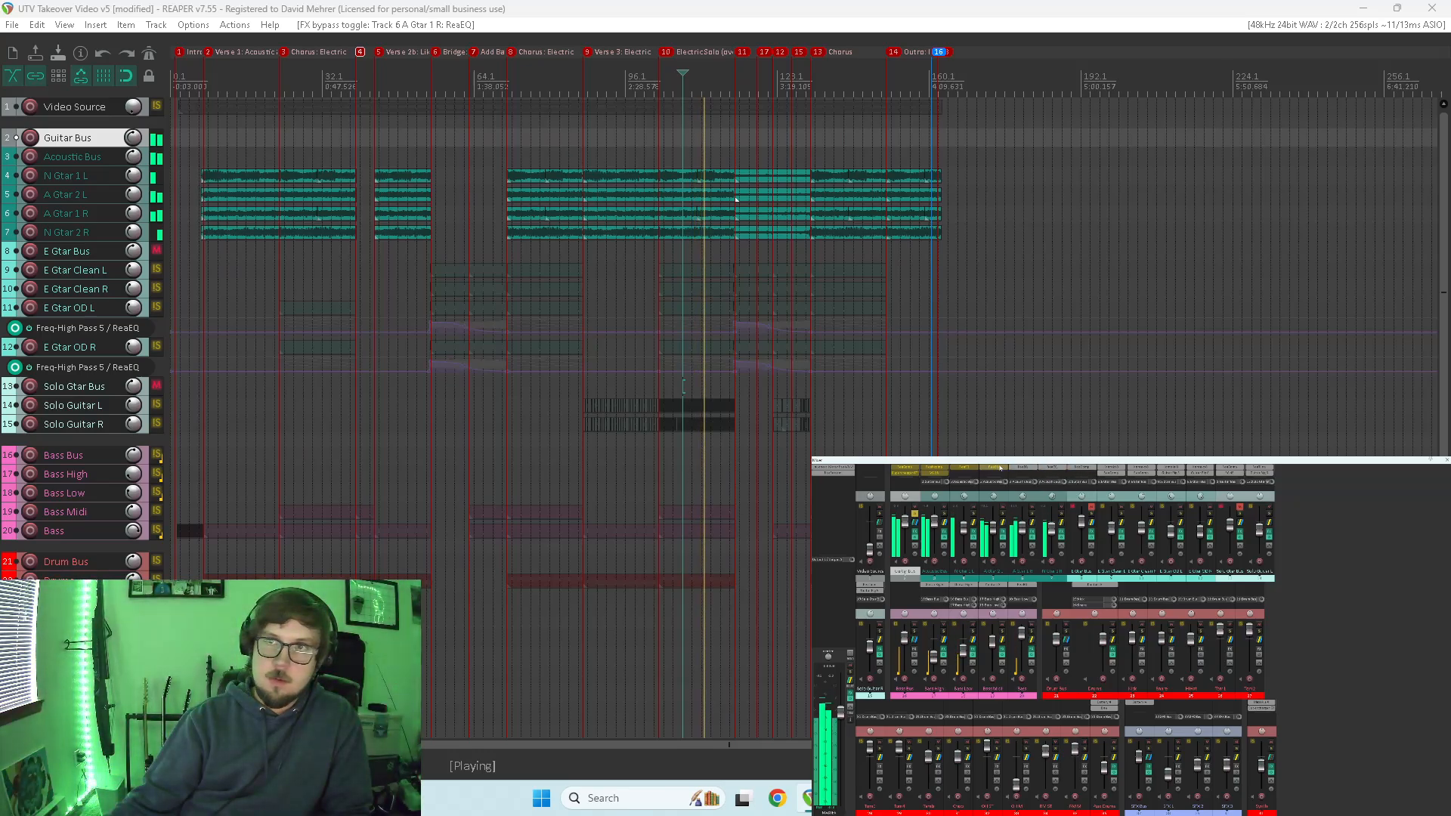
# - Re-enable the effects on the acoustic tracks, Acoustic Bus and Guitar Bus in turn to hear the processed guitars
pyautogui.keyDown('shift'); pyautogui.click(998, 468); pyautogui.keyUp('shift')
pyautogui.keyDown('shift'); pyautogui.click(969, 469); pyautogui.keyUp('shift')
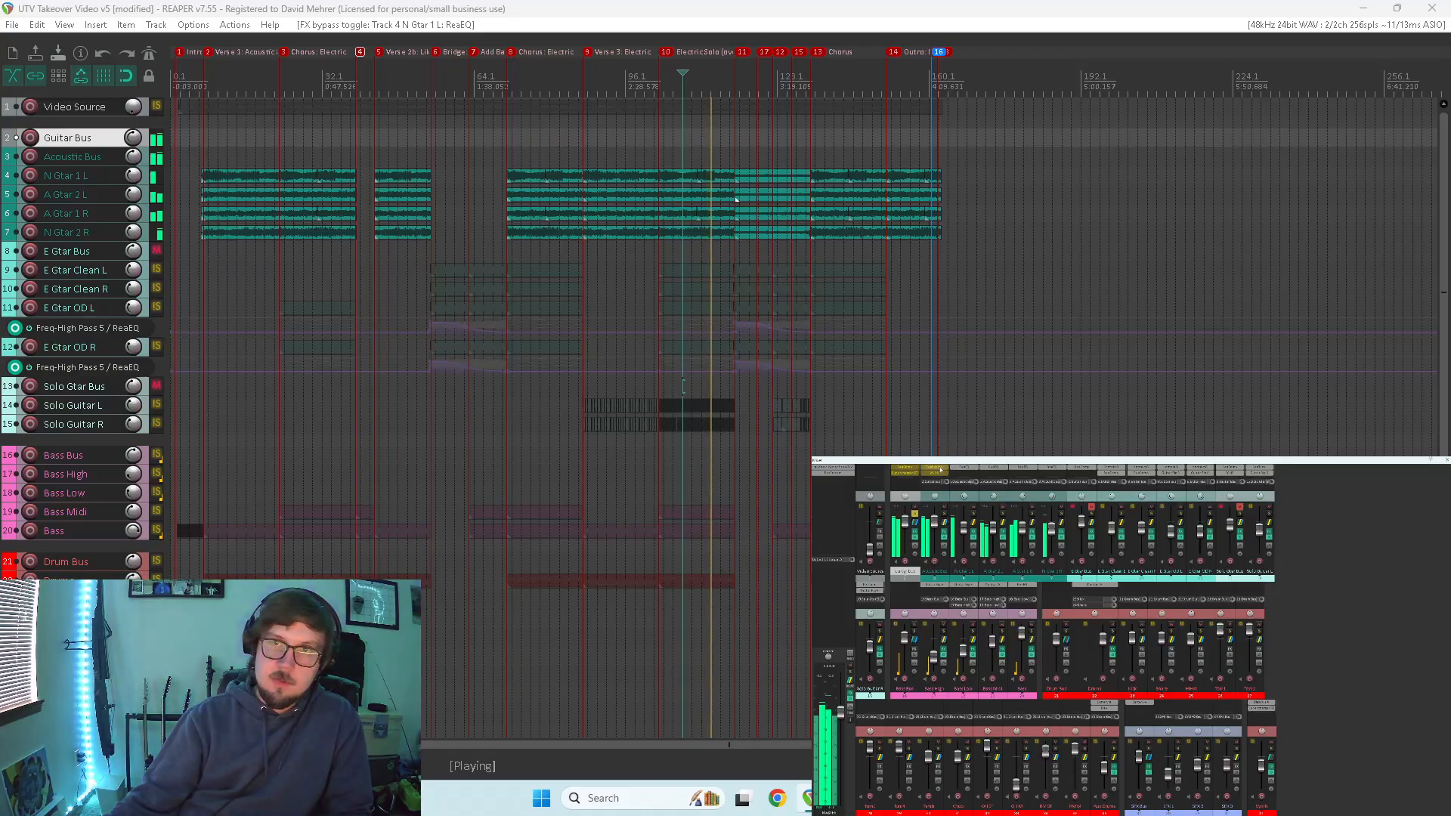
pyautogui.keyDown('shift'); pyautogui.click(937, 468); pyautogui.keyUp('shift')
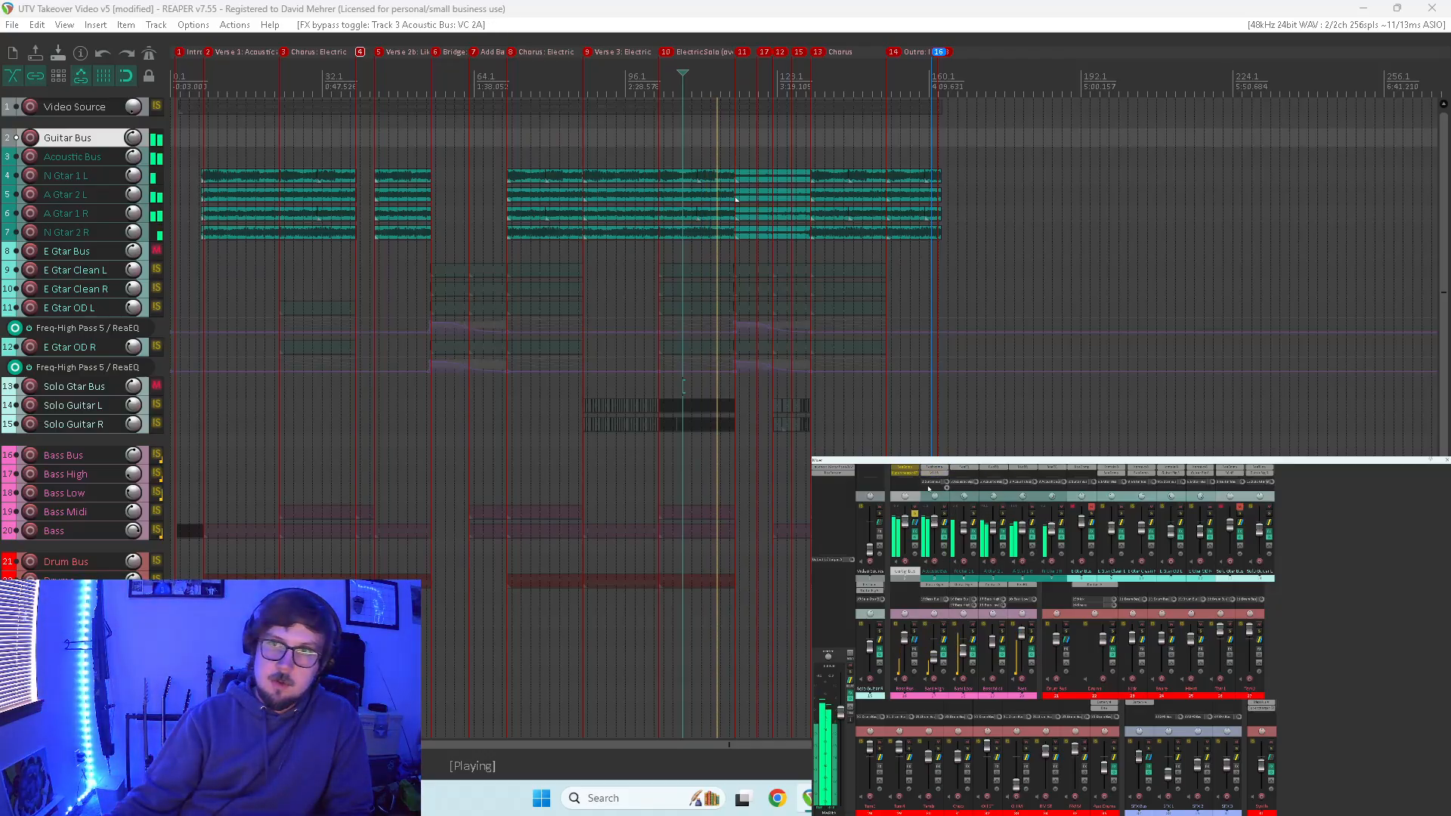
pyautogui.keyDown('shift'); pyautogui.click(906, 469); pyautogui.keyUp('shift')
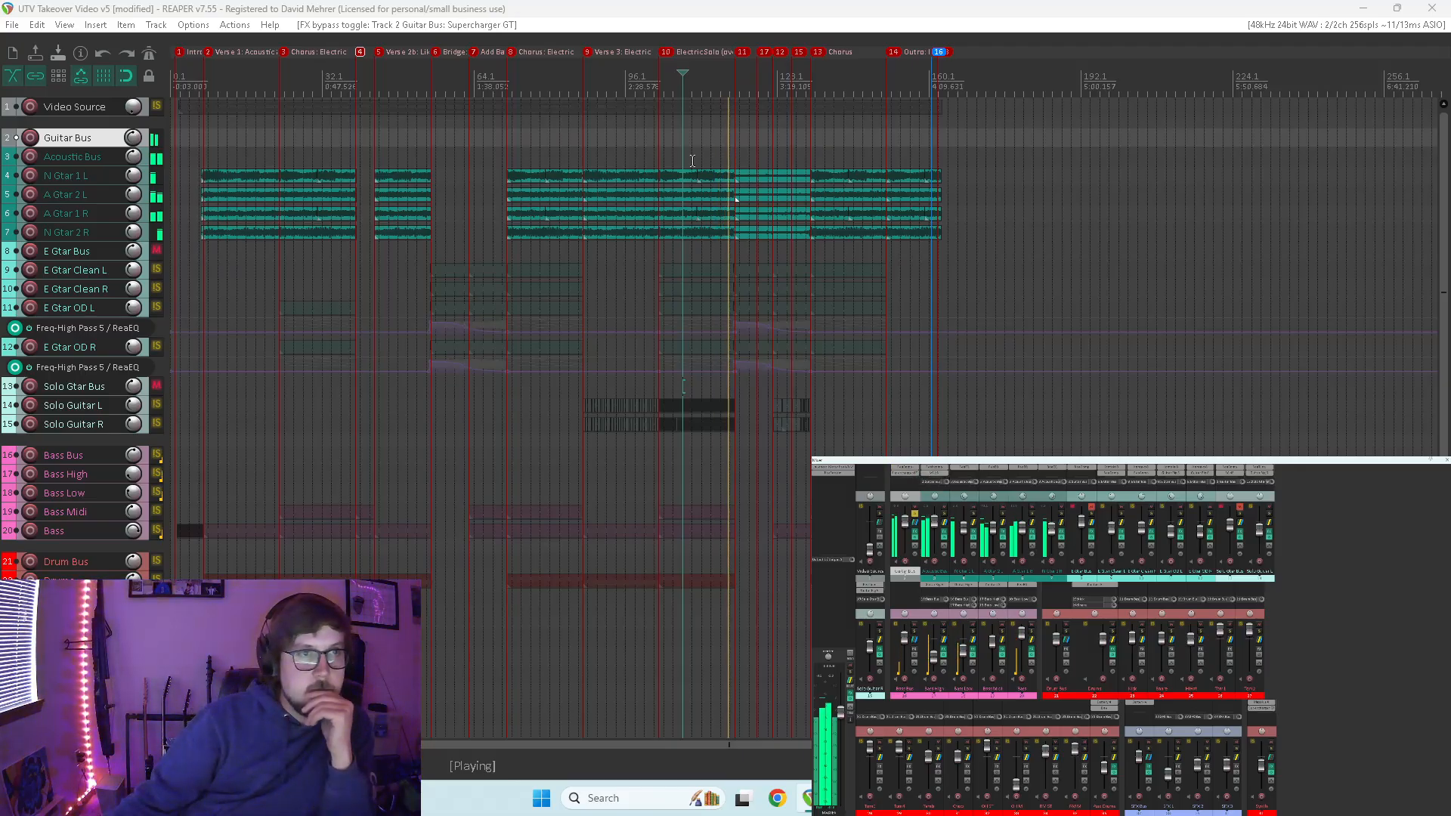
# - Replay the Electric Solo section while bypassing and re-enabling the effects on the Guitar Bus, Acoustic Bus and individual acoustic tracks
pyautogui.click(661, 156)
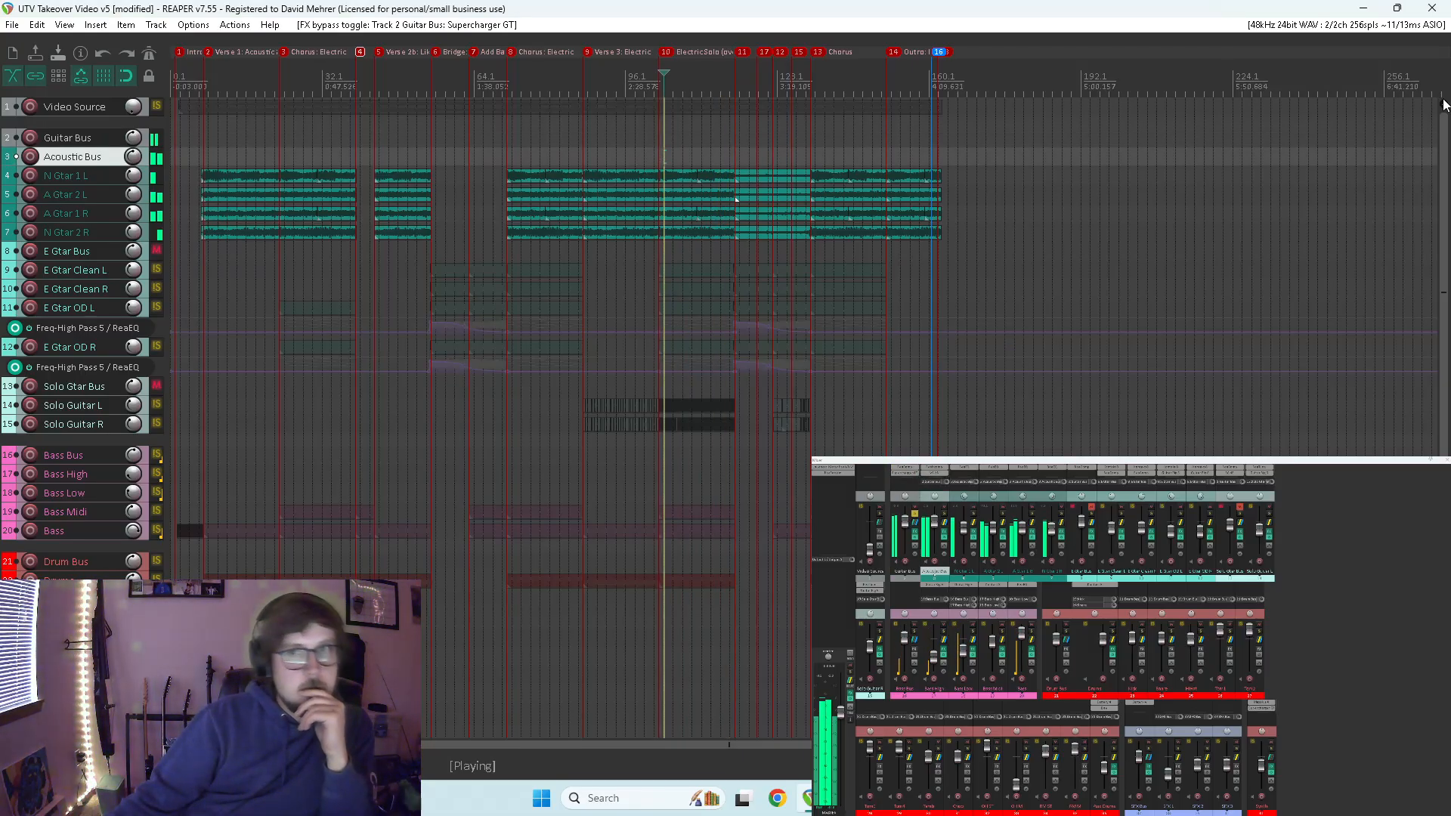
pyautogui.keyDown('shift'); pyautogui.click(911, 470); pyautogui.keyUp('shift')
pyautogui.keyDown('shift'); pyautogui.click(937, 474); pyautogui.keyUp('shift')
pyautogui.keyDown('shift'); pyautogui.click(937, 468); pyautogui.keyUp('shift')
pyautogui.keyDown('shift'); pyautogui.click(964, 468); pyautogui.keyUp('shift')
pyautogui.keyDown('shift'); pyautogui.click(991, 469); pyautogui.keyUp('shift')
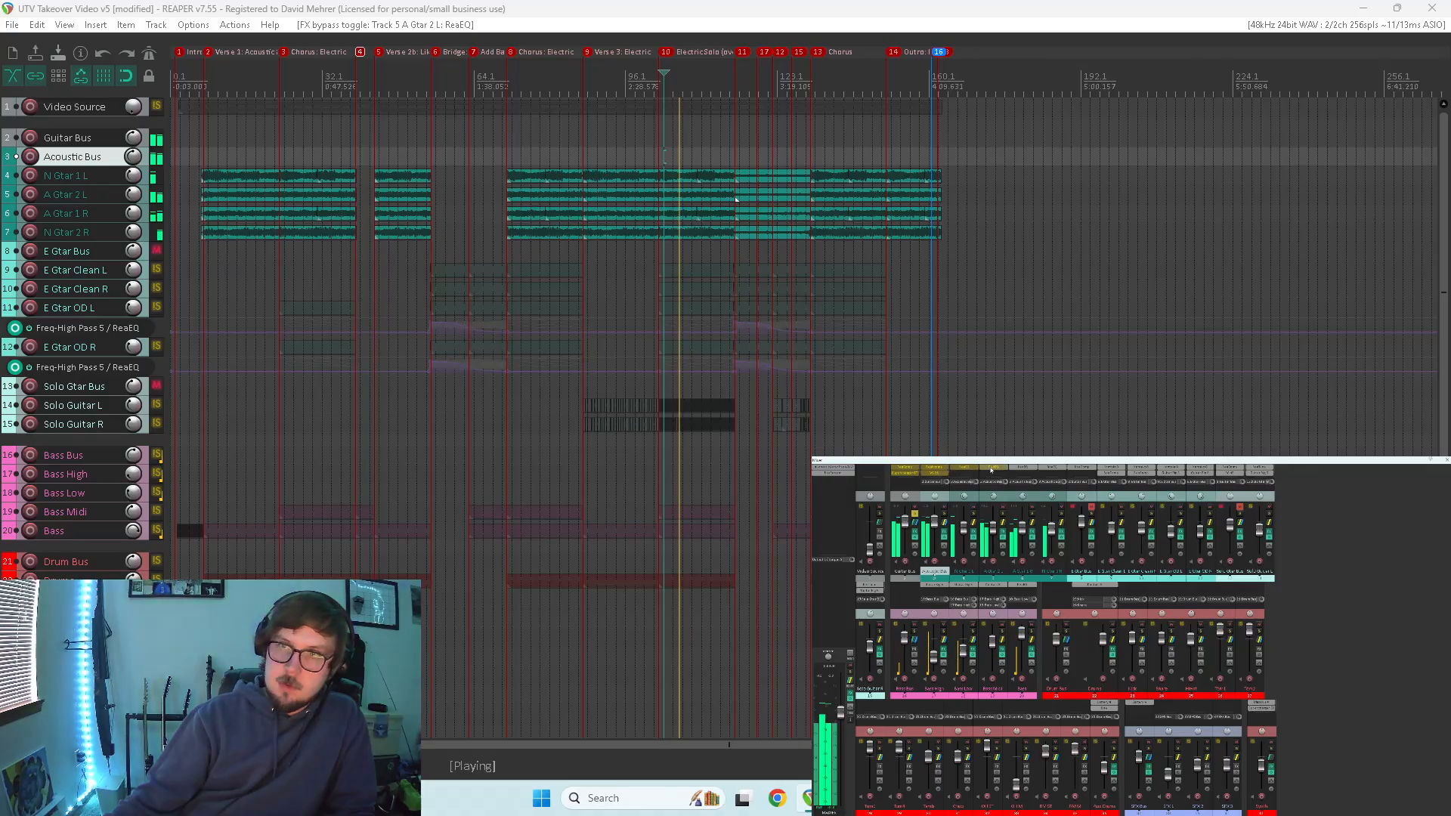
pyautogui.keyDown('shift'); pyautogui.click(1014, 469); pyautogui.keyUp('shift')
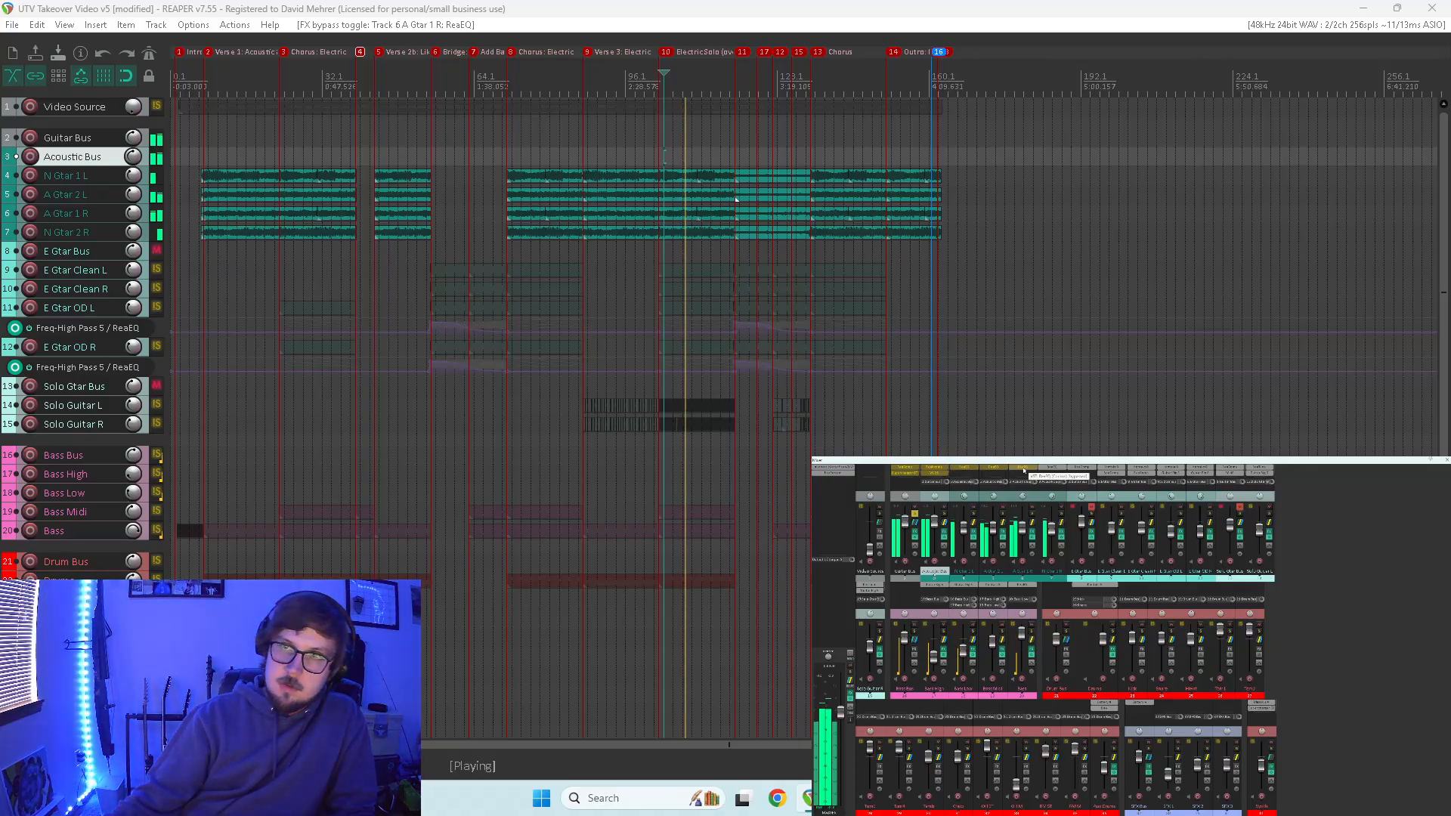
pyautogui.keyDown('shift'); pyautogui.click(993, 469); pyautogui.keyUp('shift')
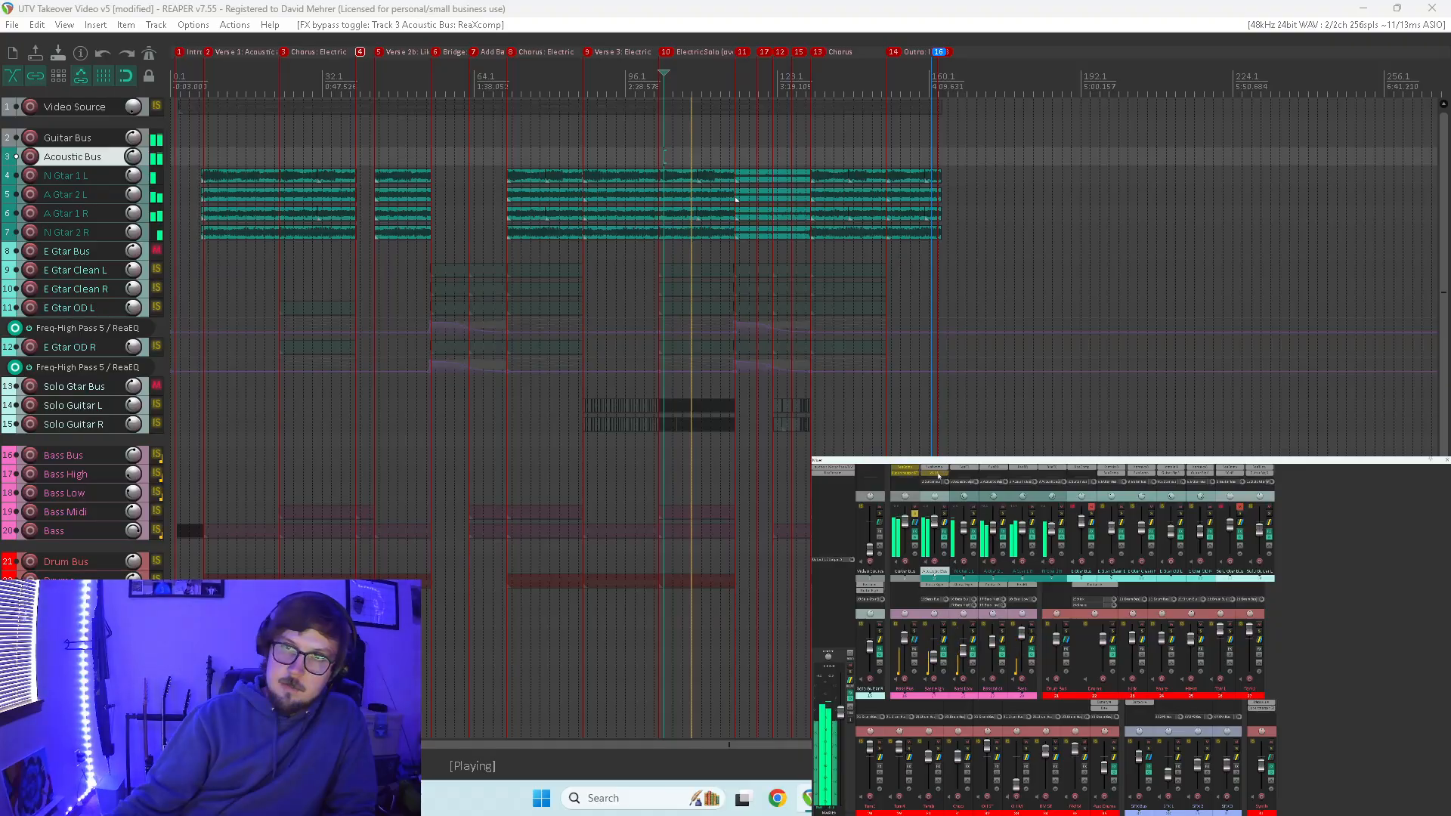
pyautogui.click(910, 472)
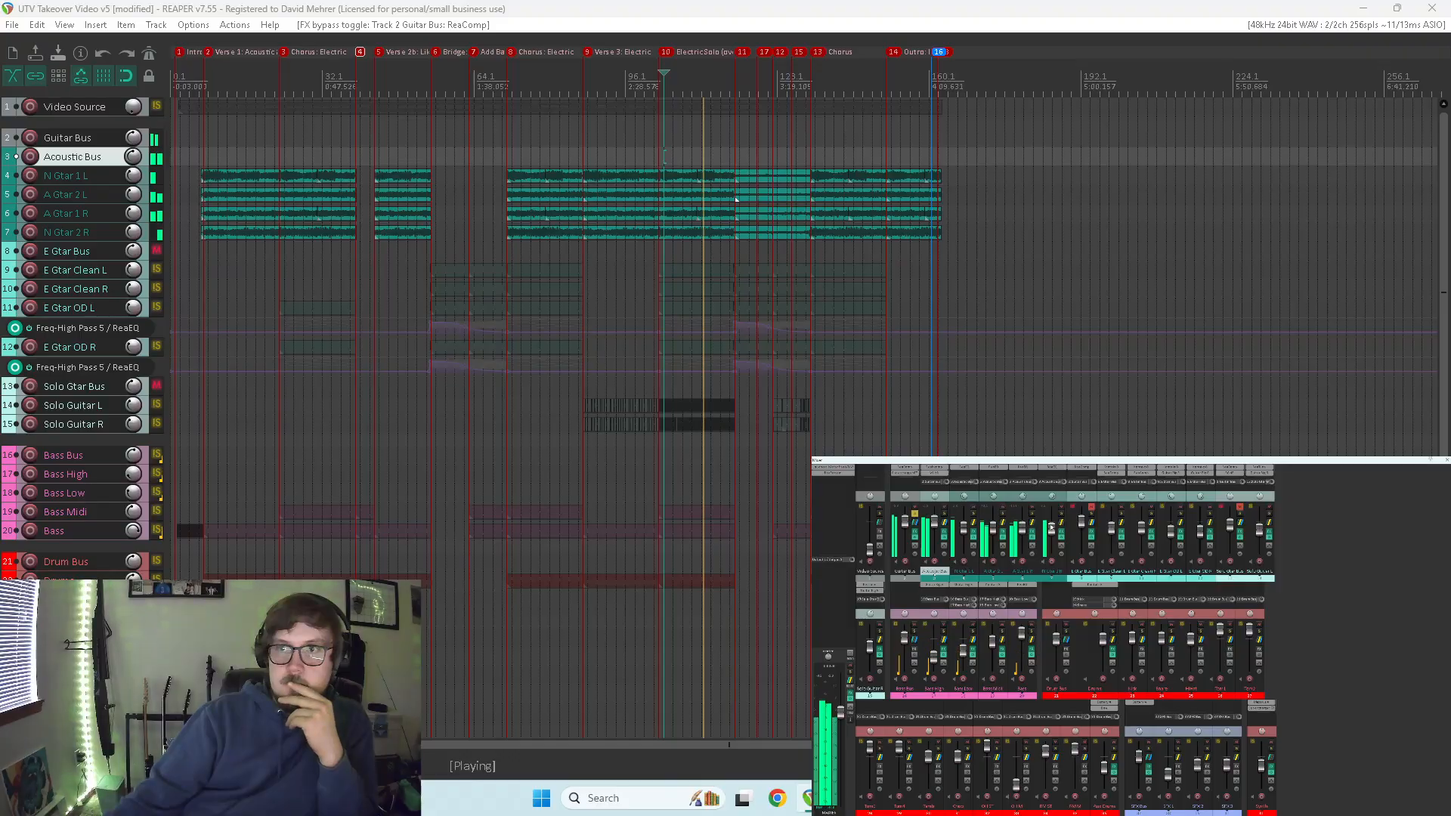
# - Unmute E Gtar Bus and bypass its ReaComp along with the effects on the clean and overdriven E Gtar tracks
pyautogui.click(1090, 507)
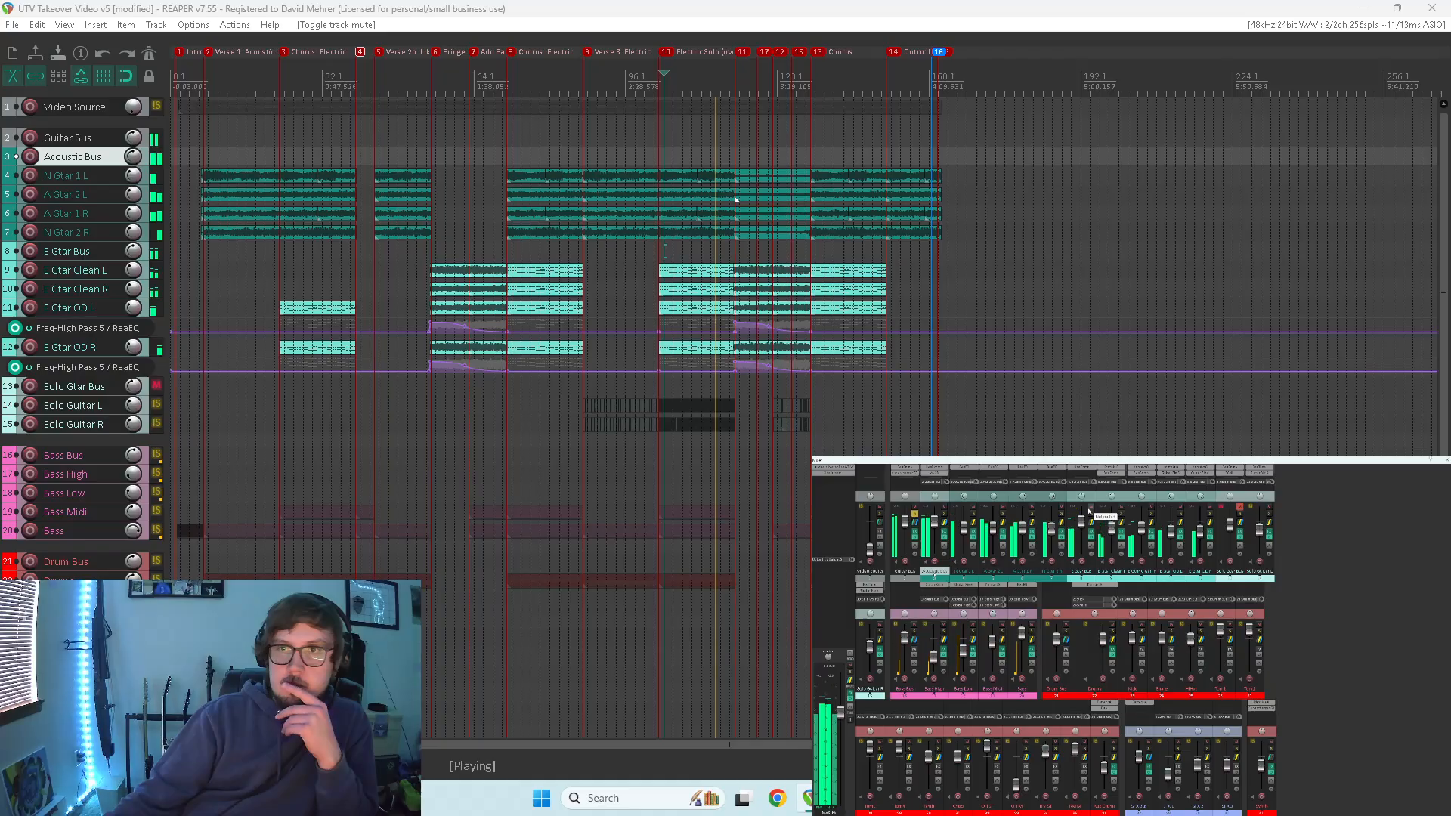
pyautogui.click(1086, 468)
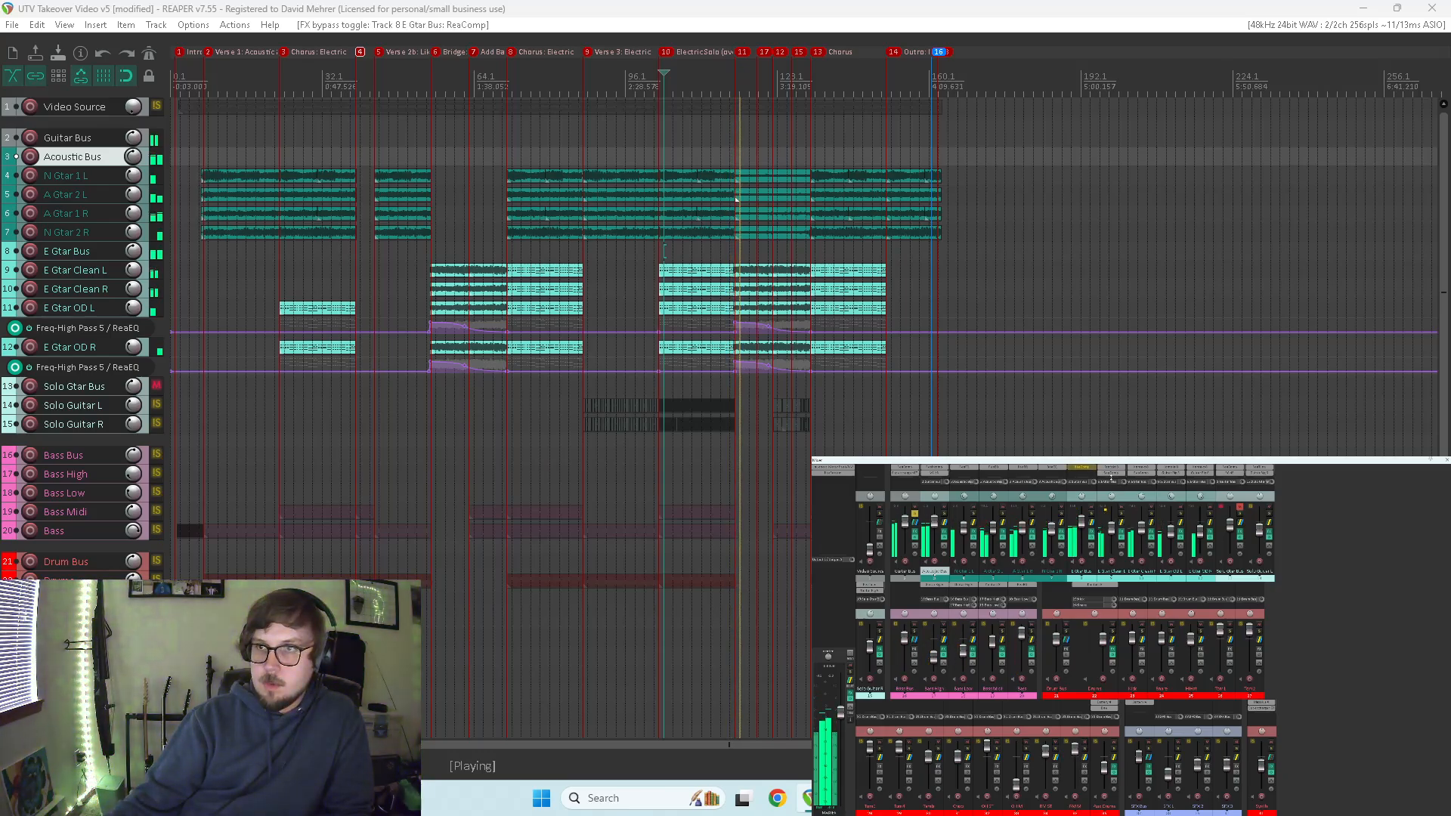
pyautogui.click(1113, 479)
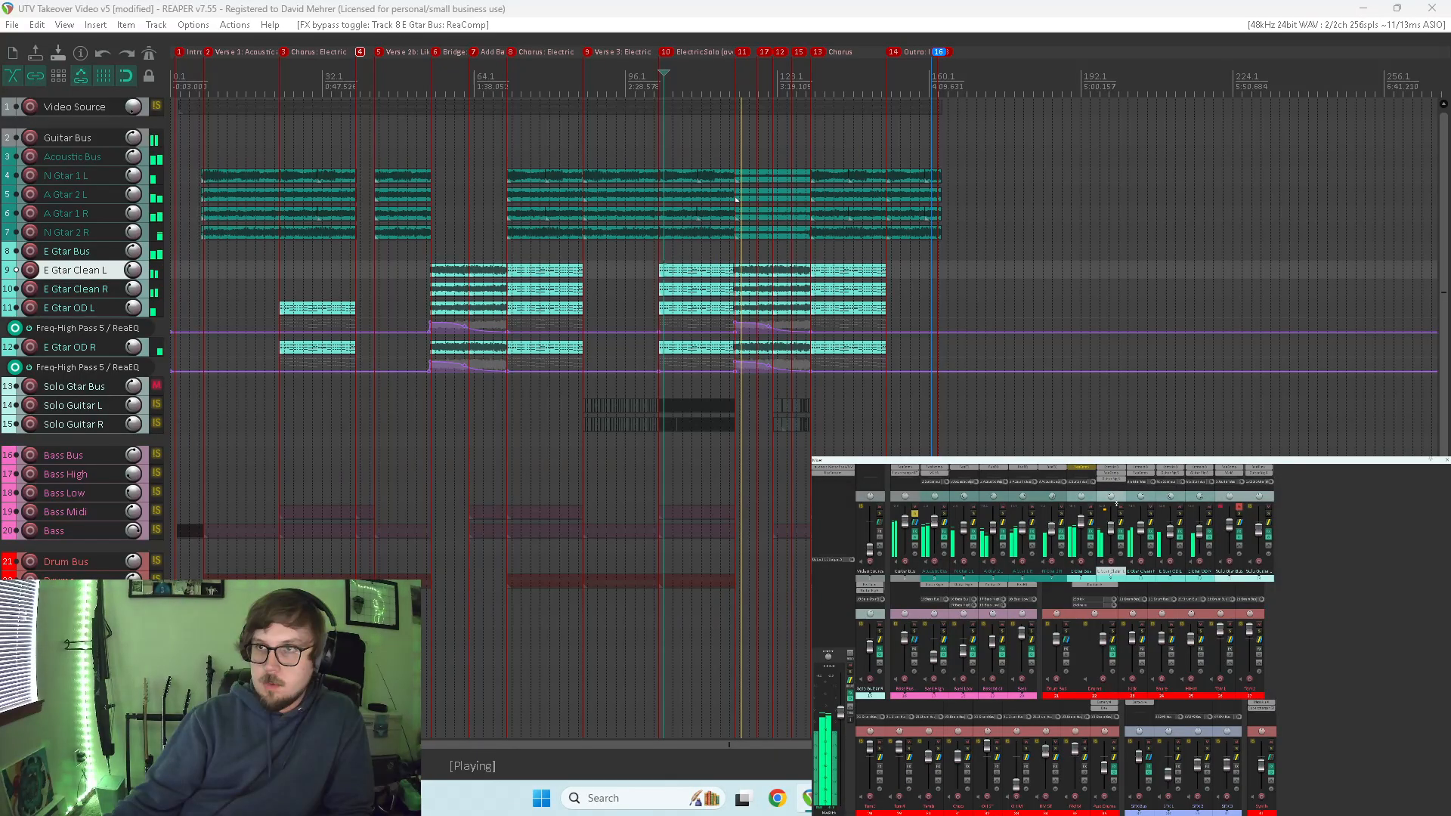
pyautogui.click(1169, 479)
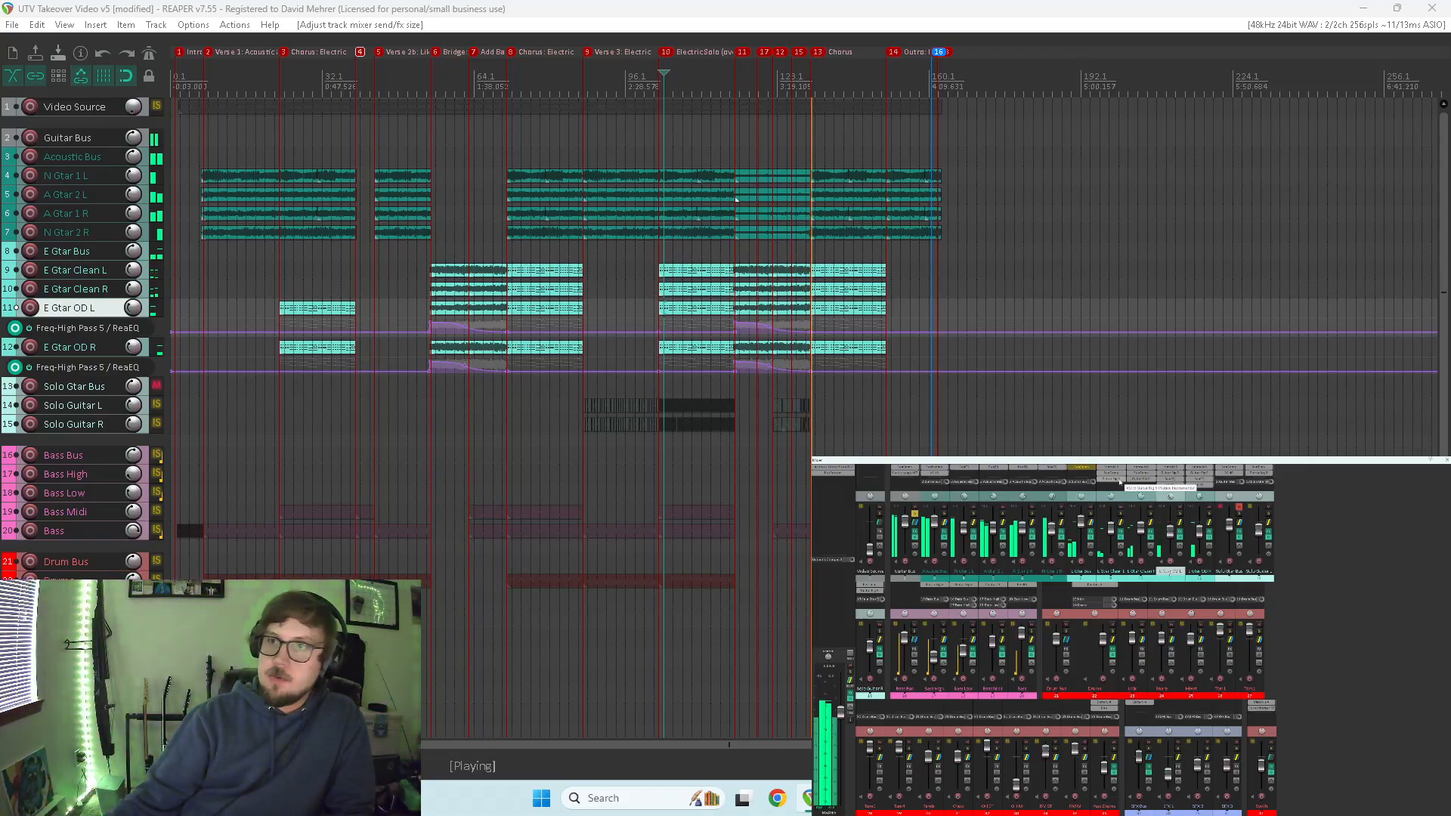
pyautogui.click(1173, 474)
pyautogui.click(1200, 482)
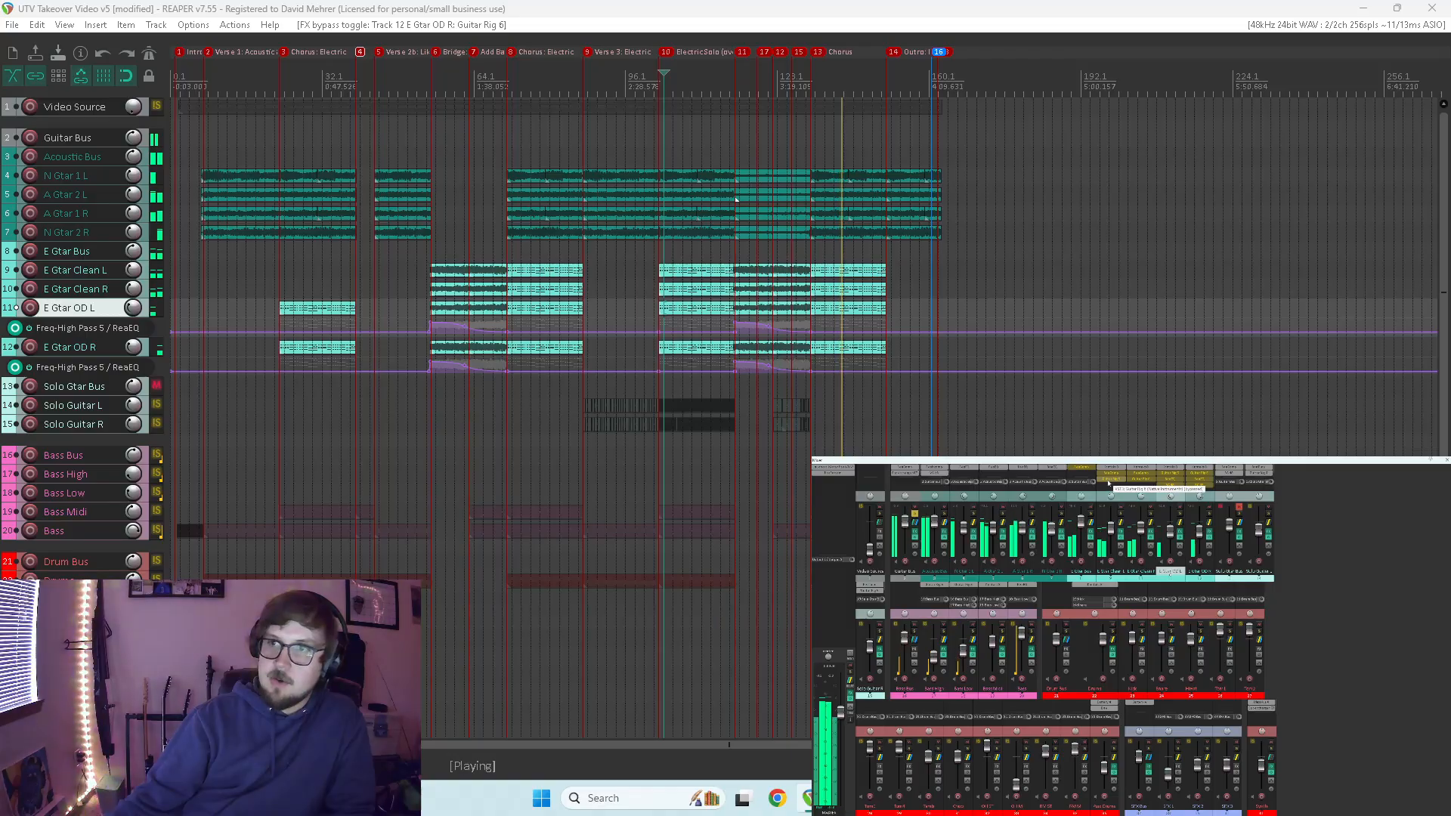
# - Solo E Gtar Clean L, add ReaEQ to it during playback, and enlarge the EQ window
pyautogui.click(1120, 512)
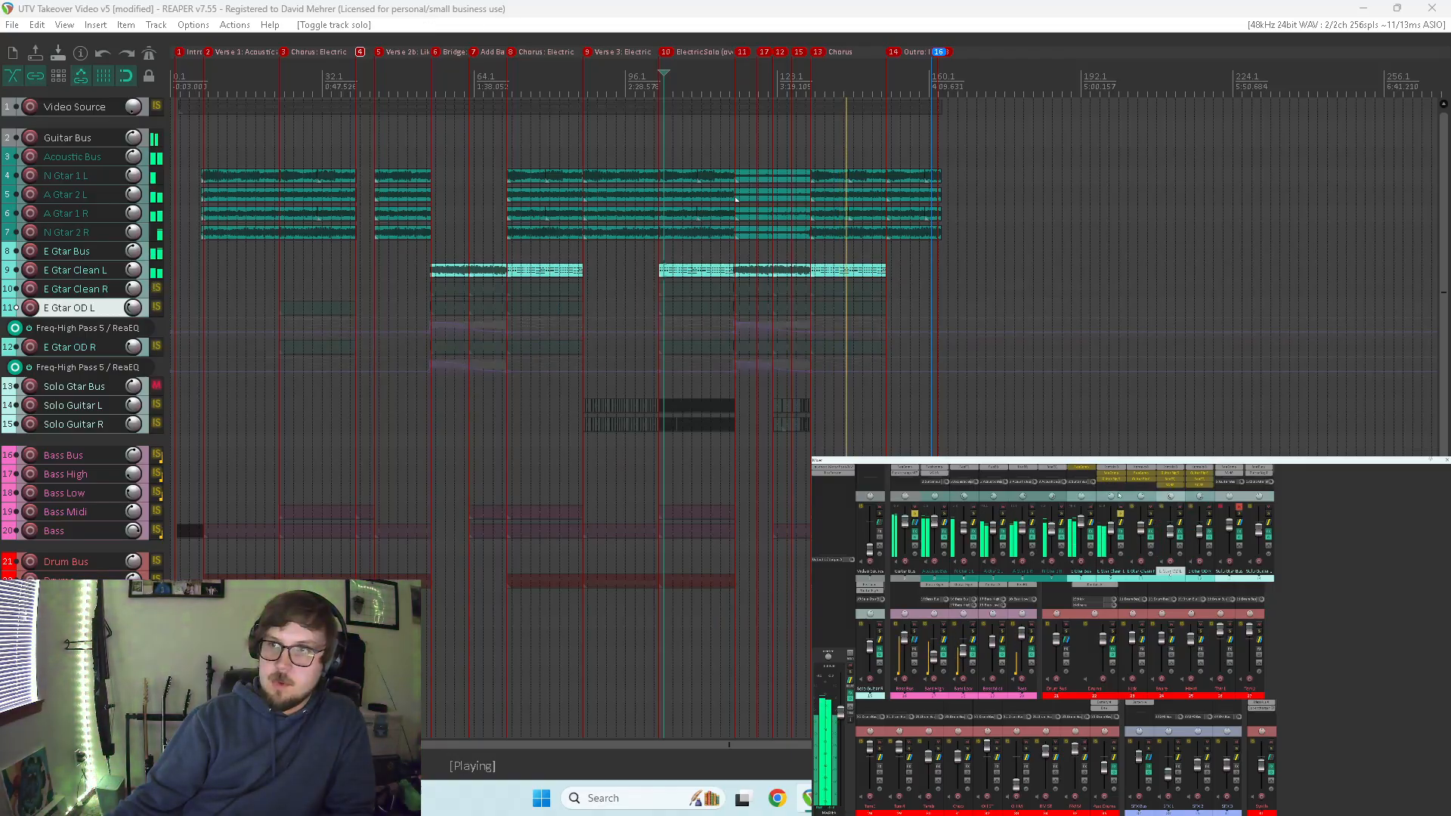
pyautogui.doubleClick(1116, 487)
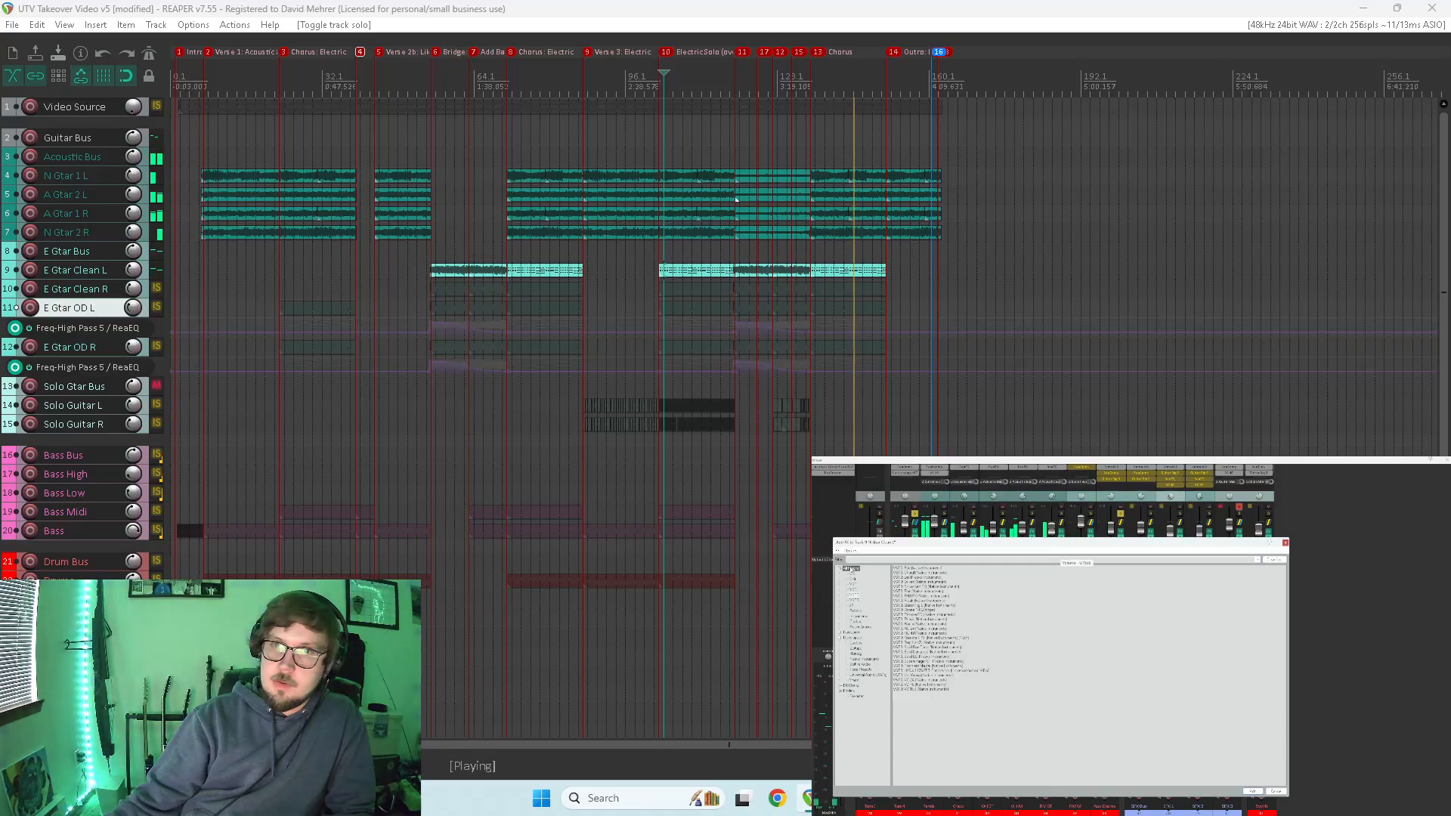
pyautogui.click(851, 568)
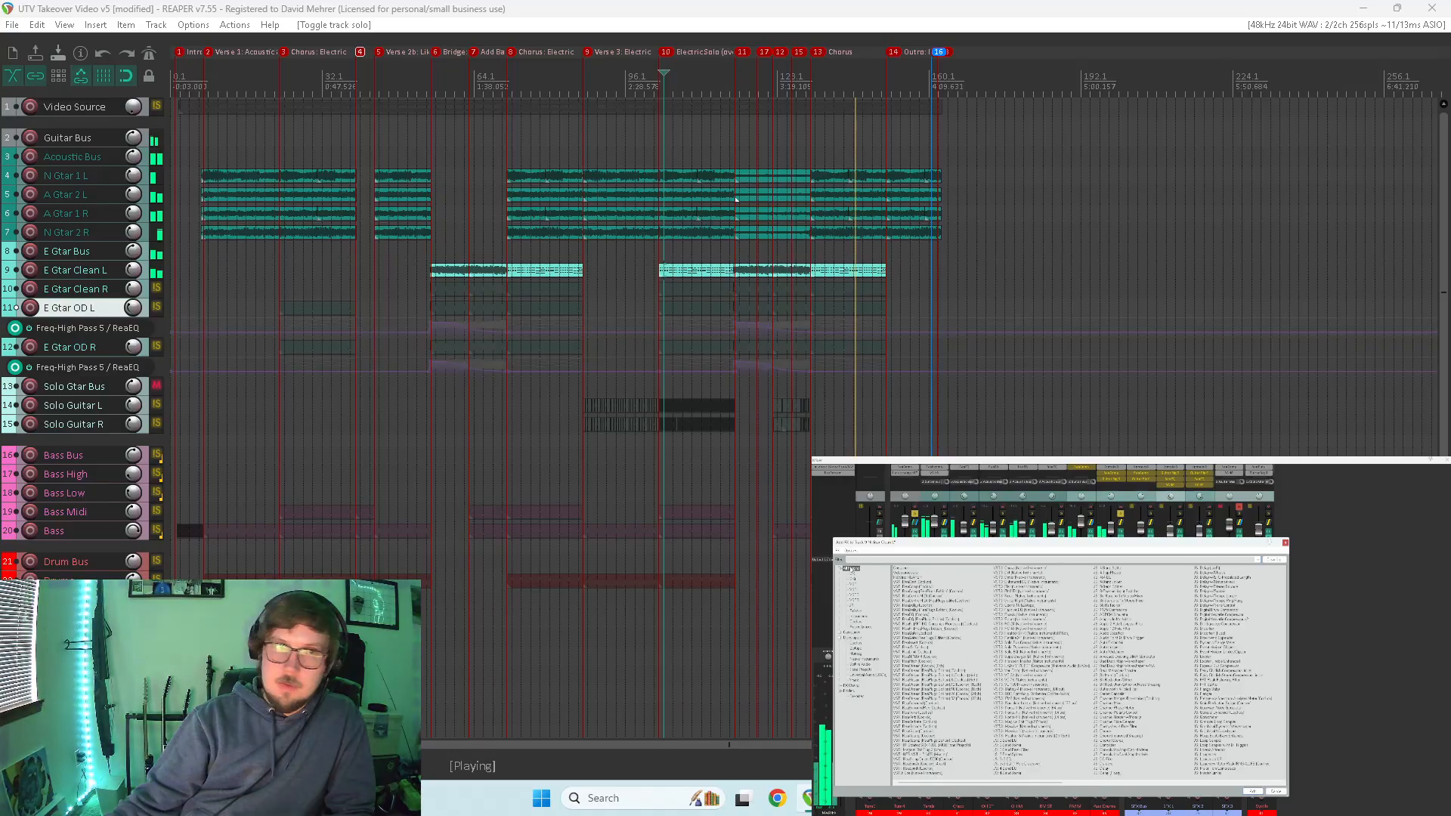
pyautogui.click(739, 253)
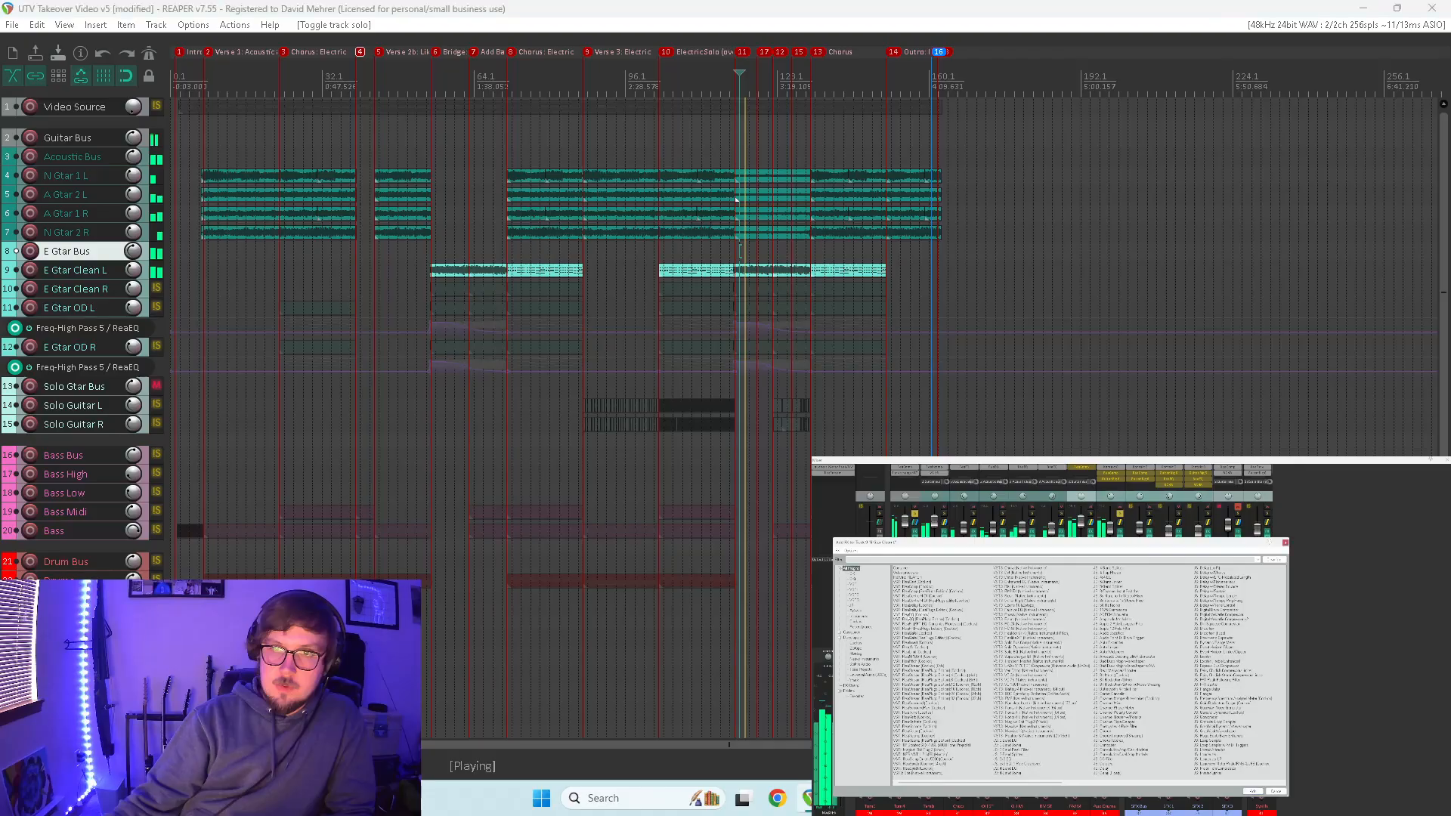
pyautogui.doubleClick(912, 615)
pyautogui.moveTo(280, 58); pyautogui.dragTo(483, 93)
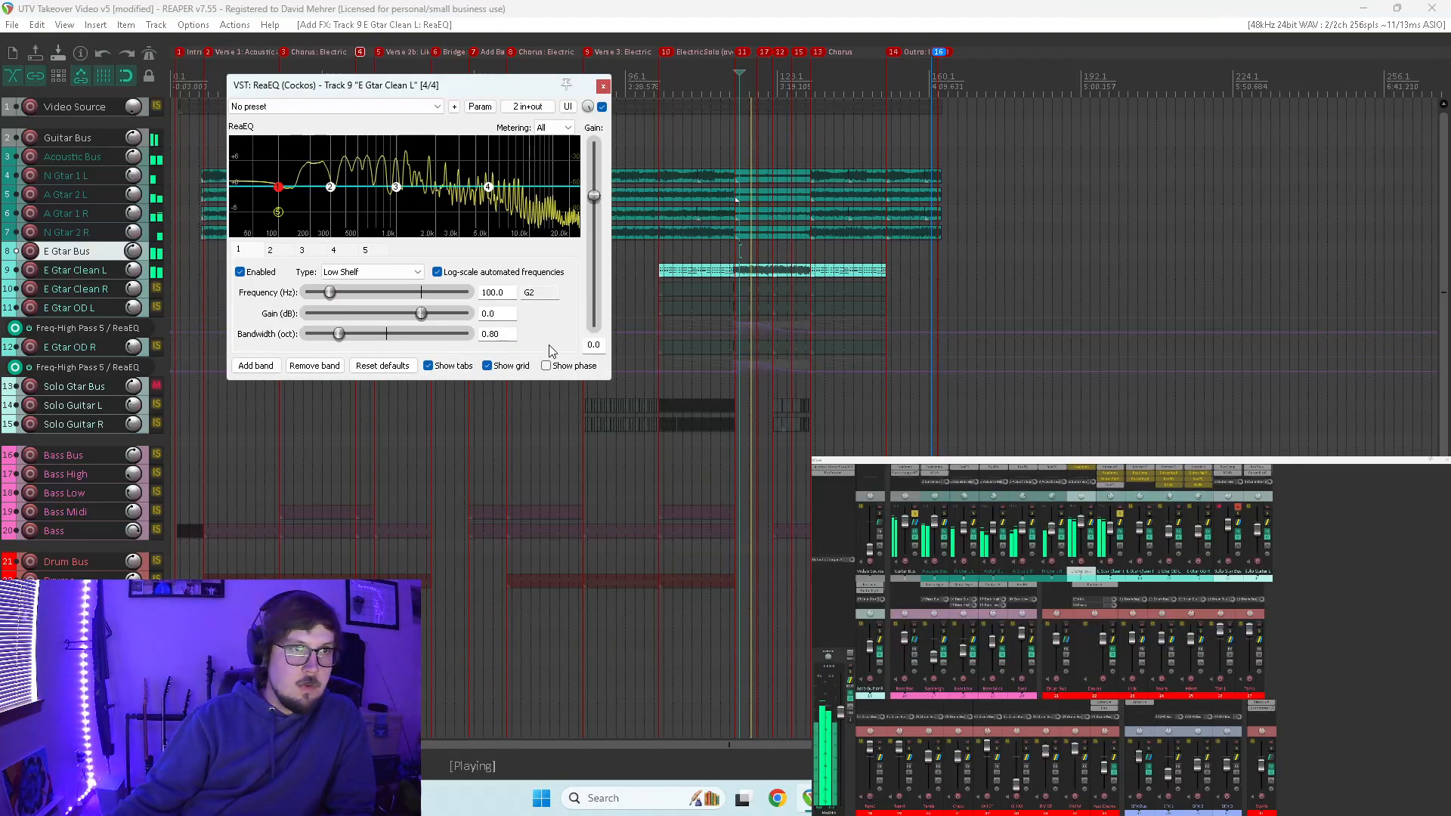
pyautogui.moveTo(610, 380); pyautogui.dragTo(1002, 589)
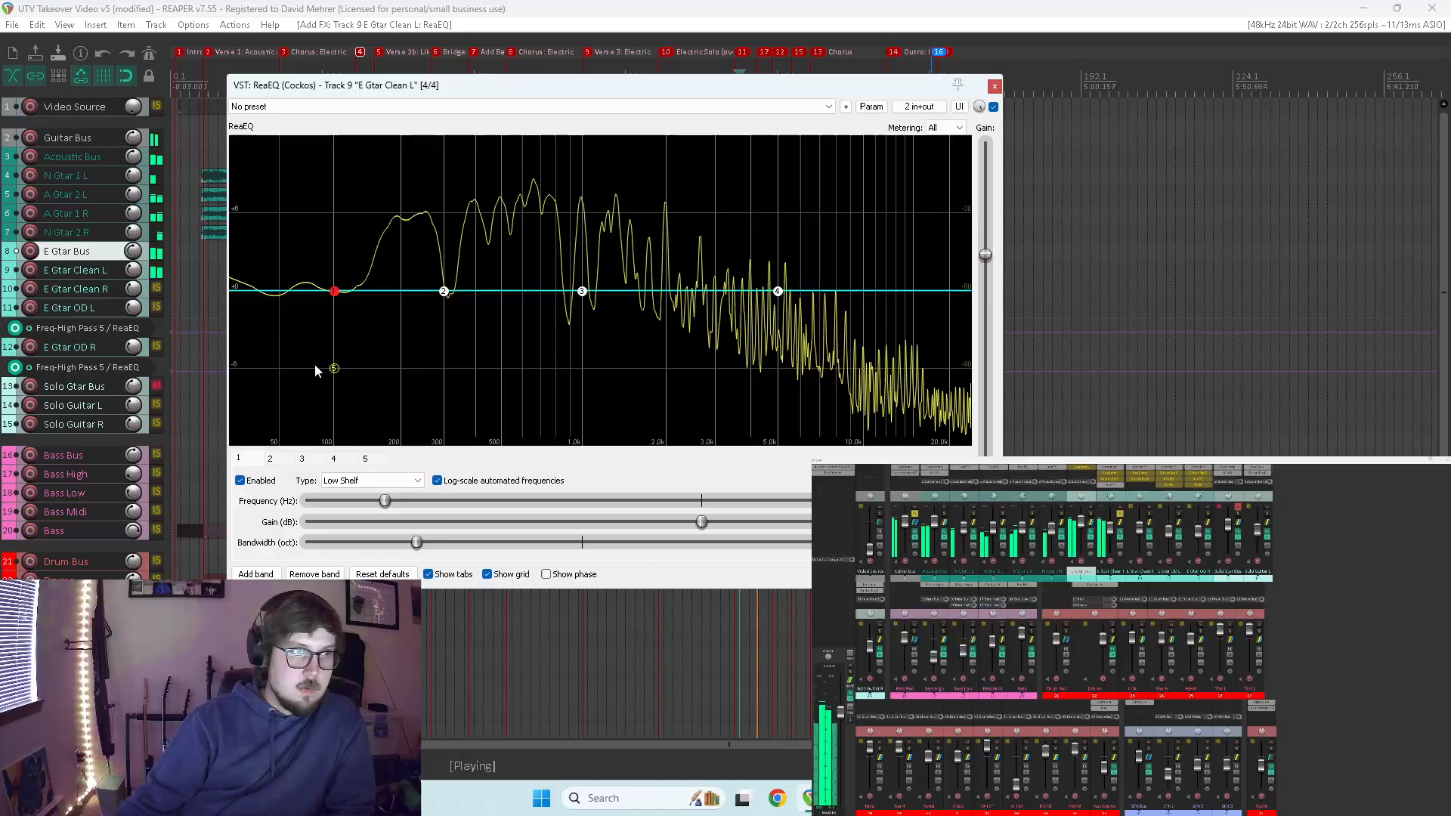
# - Enable the high-pass band in the E Gtar Clean L EQ at about 183 Hz with a 1.84 oct bandwidth while replaying the solo
pyautogui.press('space')
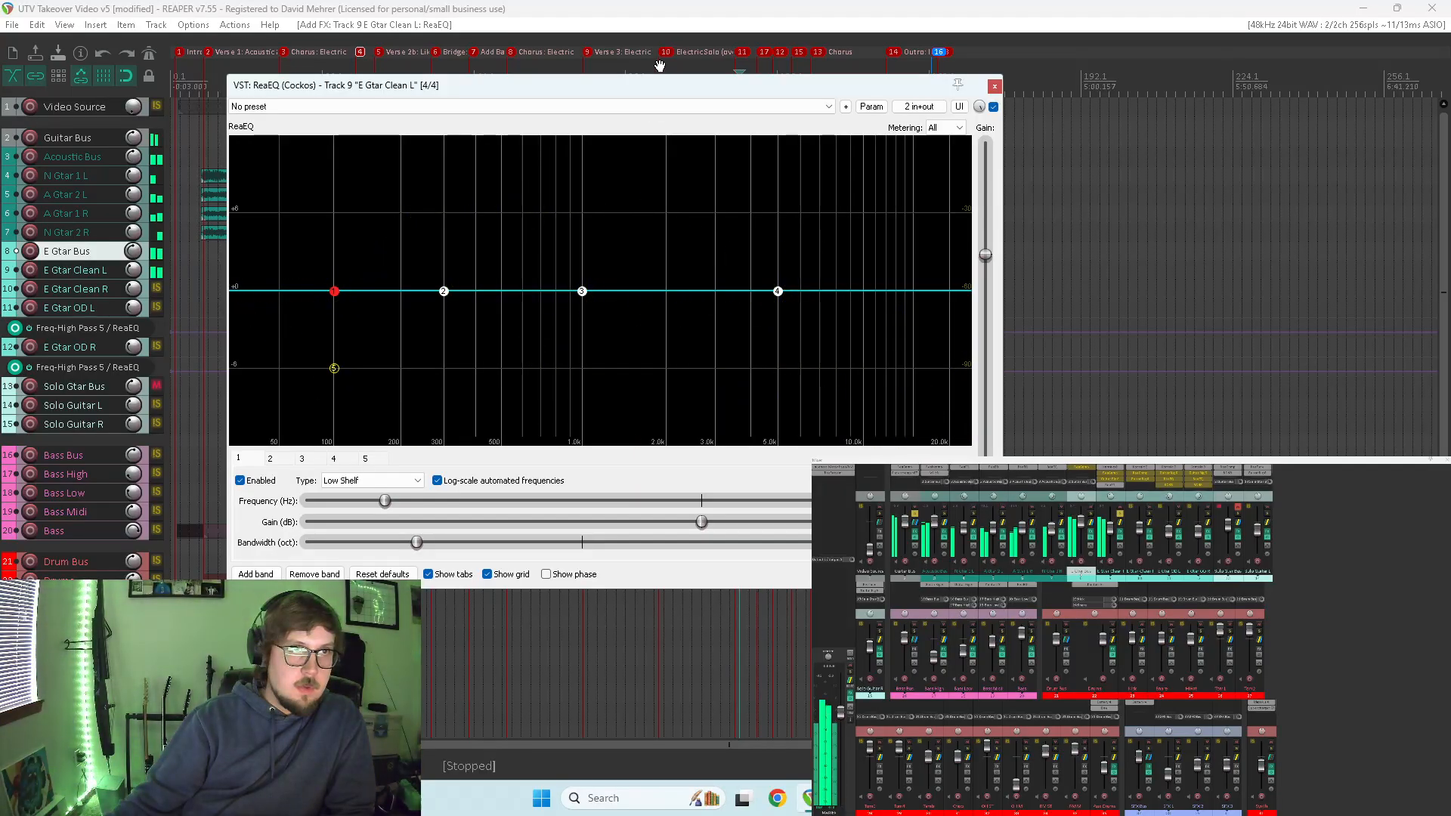
pyautogui.click(660, 66)
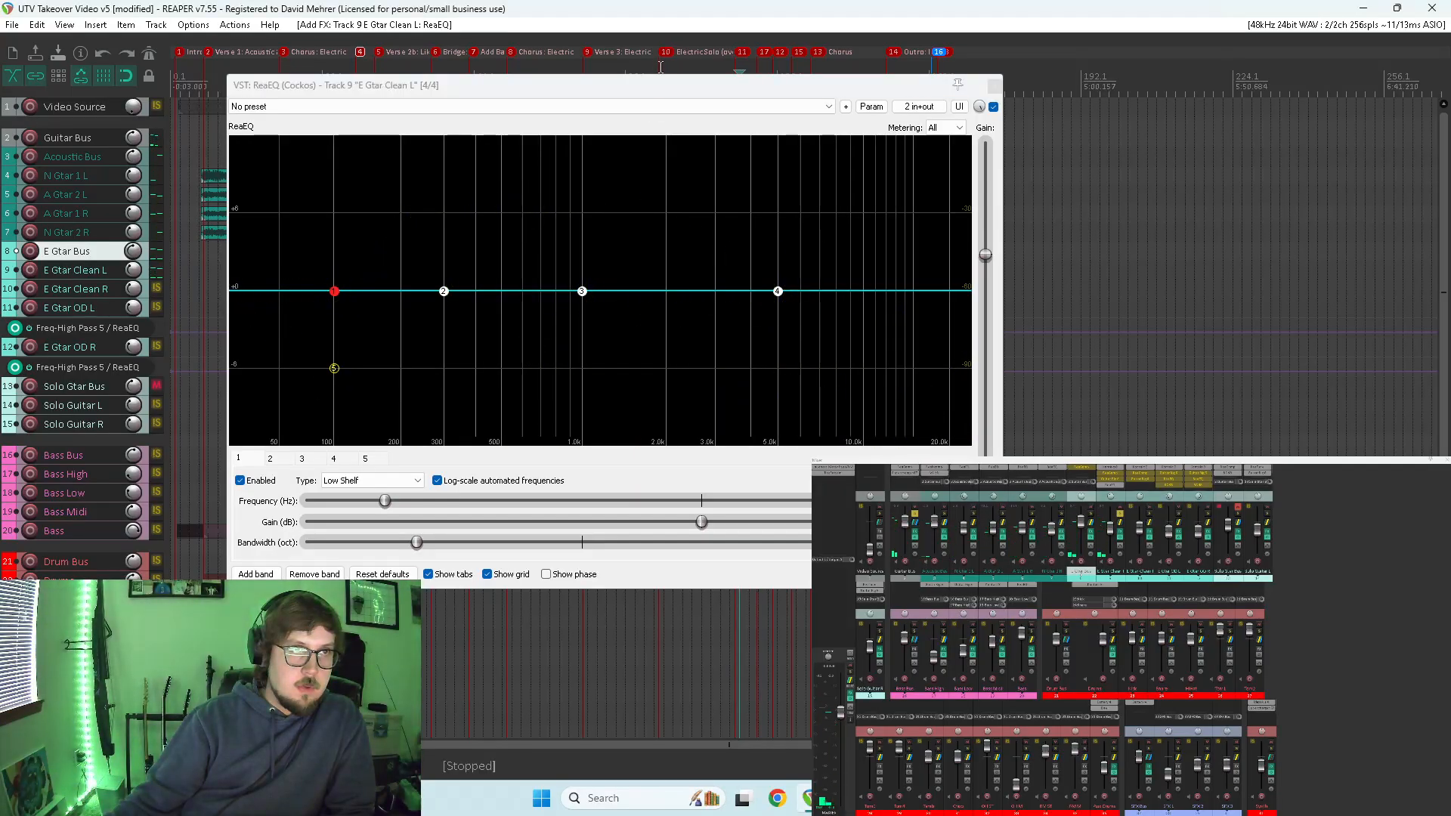
pyautogui.doubleClick(334, 369)
pyautogui.moveTo(335, 374); pyautogui.dragTo(402, 343)
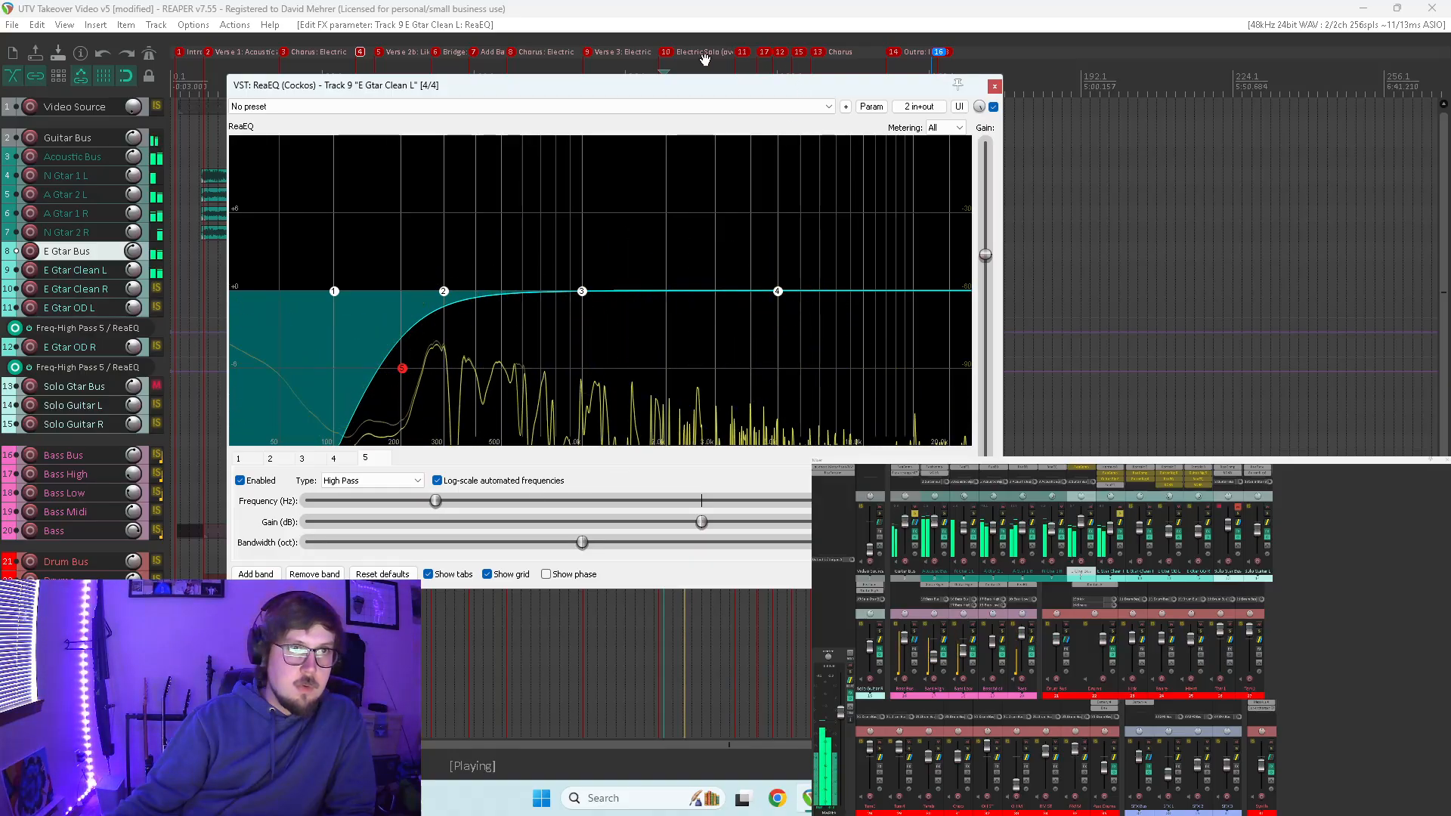
pyautogui.moveTo(720, 94); pyautogui.dragTo(474, 75)
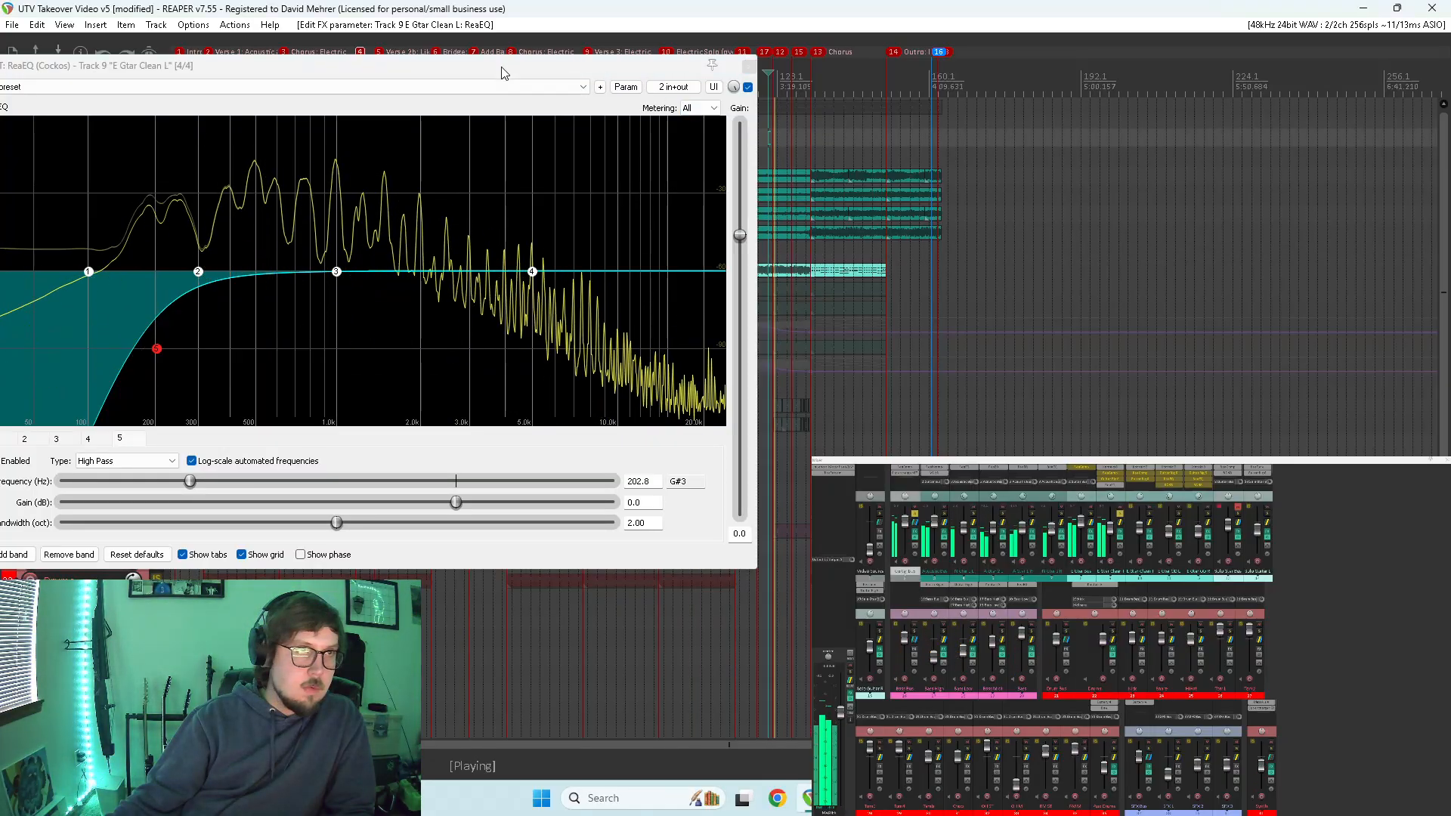
pyautogui.moveTo(503, 72); pyautogui.dragTo(565, 76)
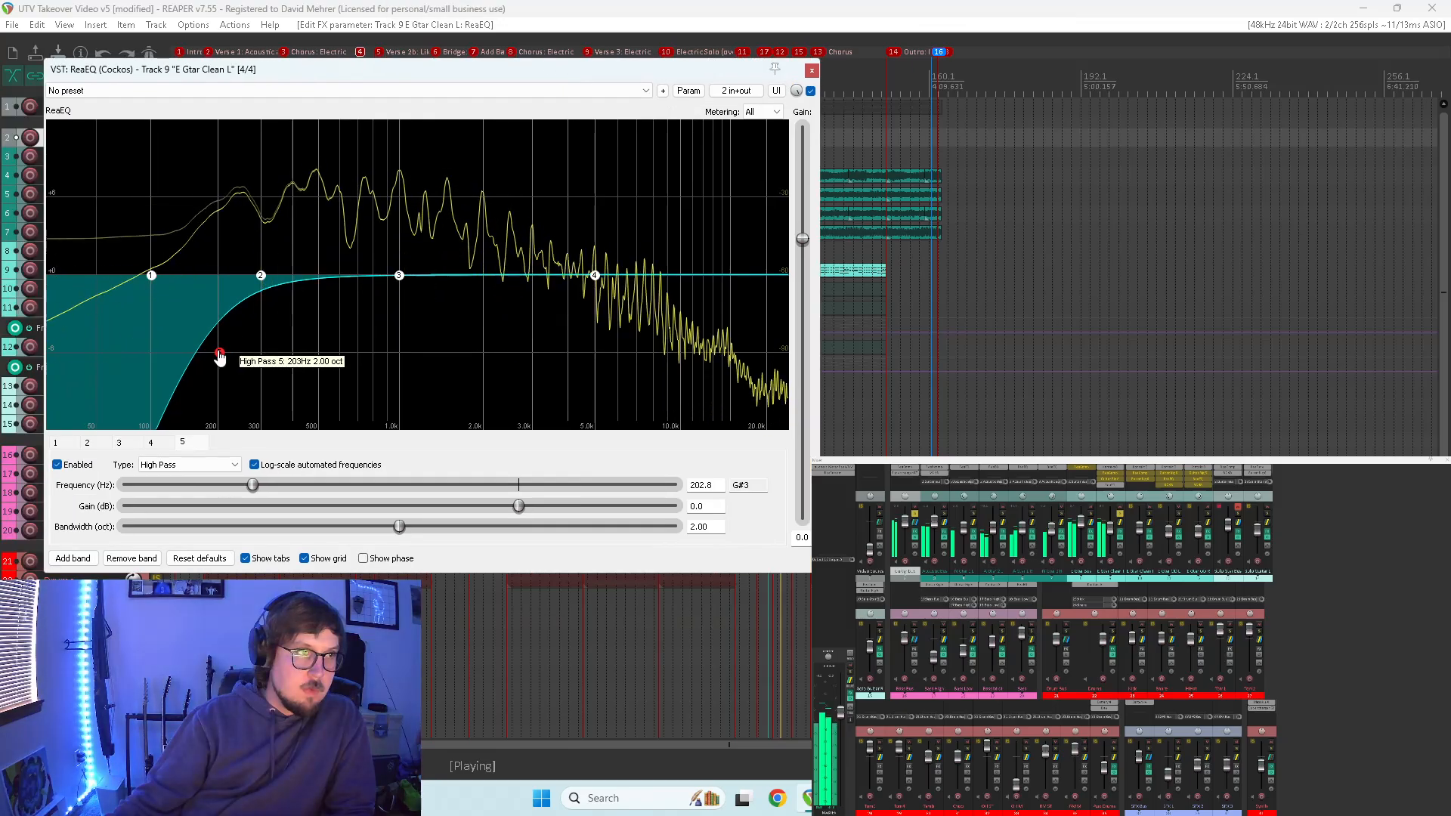
pyautogui.moveTo(221, 353)
pyautogui.mouseDown()
pyautogui.moveTo(147, 360)
pyautogui.moveTo(209, 352)
pyautogui.mouseUp()
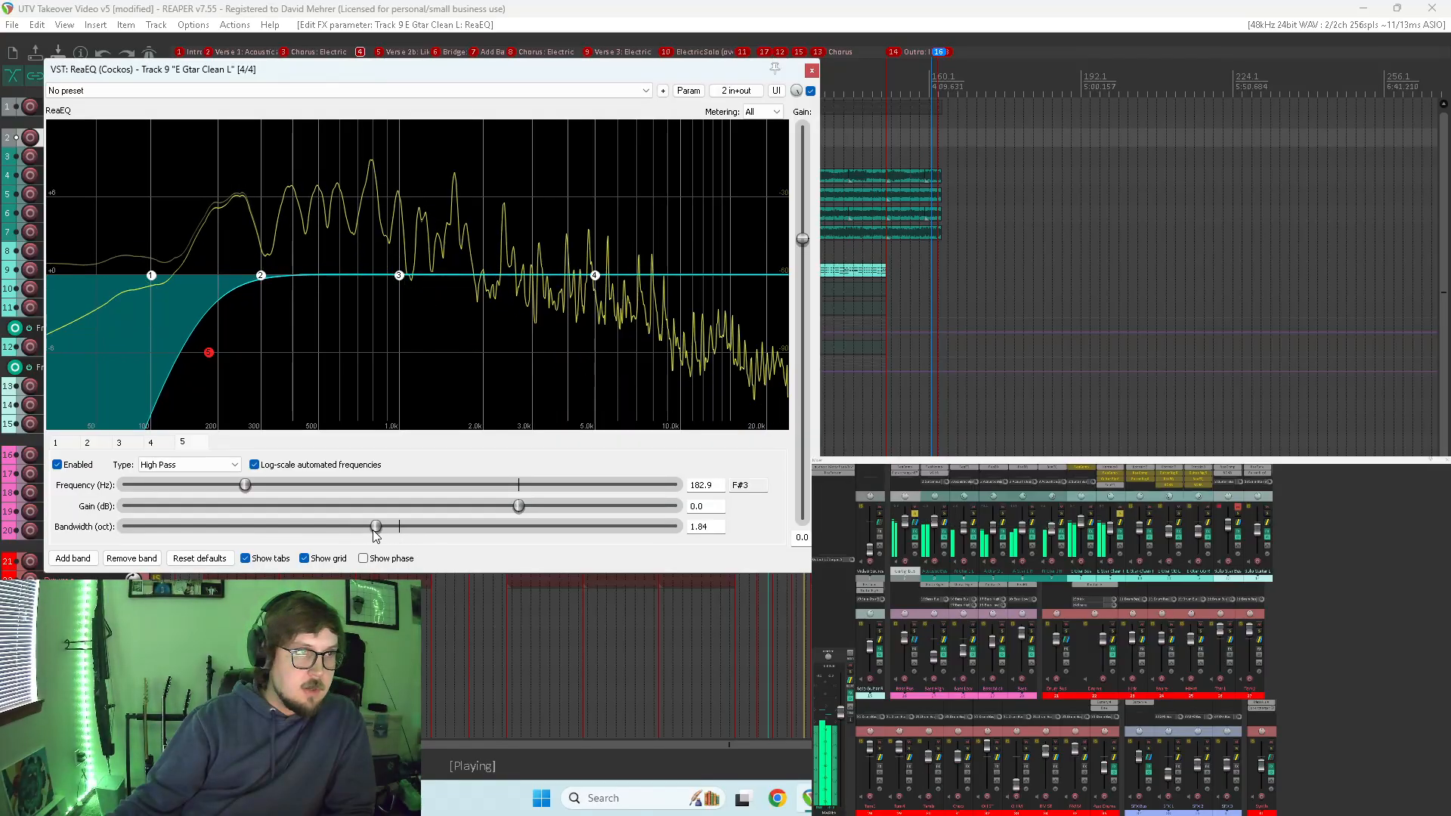
# - Change EQ band 4 to Low Pass at about 6276 Hz with a 1.59 oct bandwidth
pyautogui.click(595, 276)
pyautogui.click(189, 464)
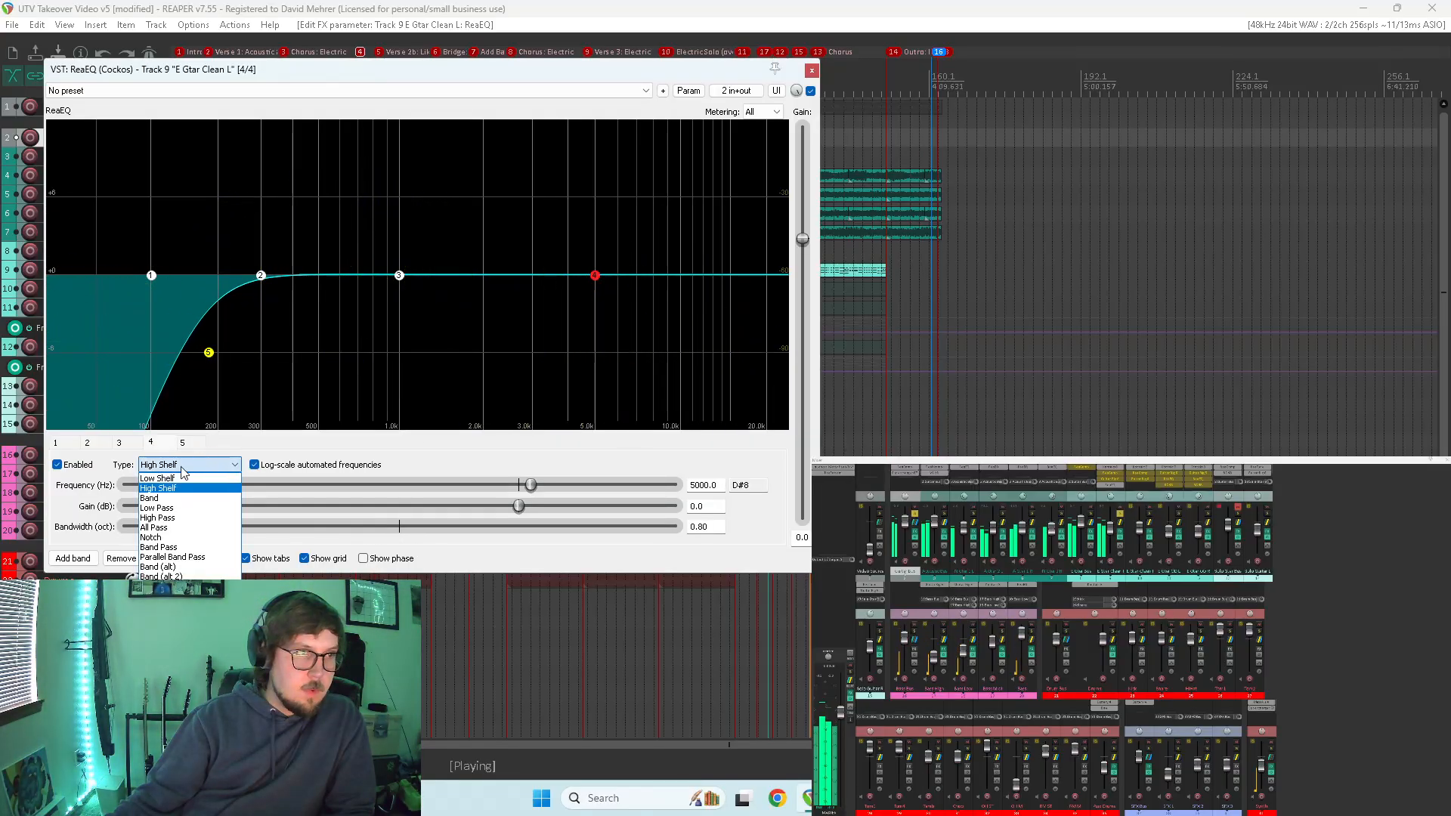
pyautogui.click(181, 507)
pyautogui.moveTo(233, 527); pyautogui.dragTo(343, 526)
pyautogui.moveTo(539, 486)
pyautogui.mouseDown()
pyautogui.moveTo(674, 486)
pyautogui.moveTo(562, 484)
pyautogui.moveTo(696, 470)
pyautogui.moveTo(539, 466)
pyautogui.mouseUp()
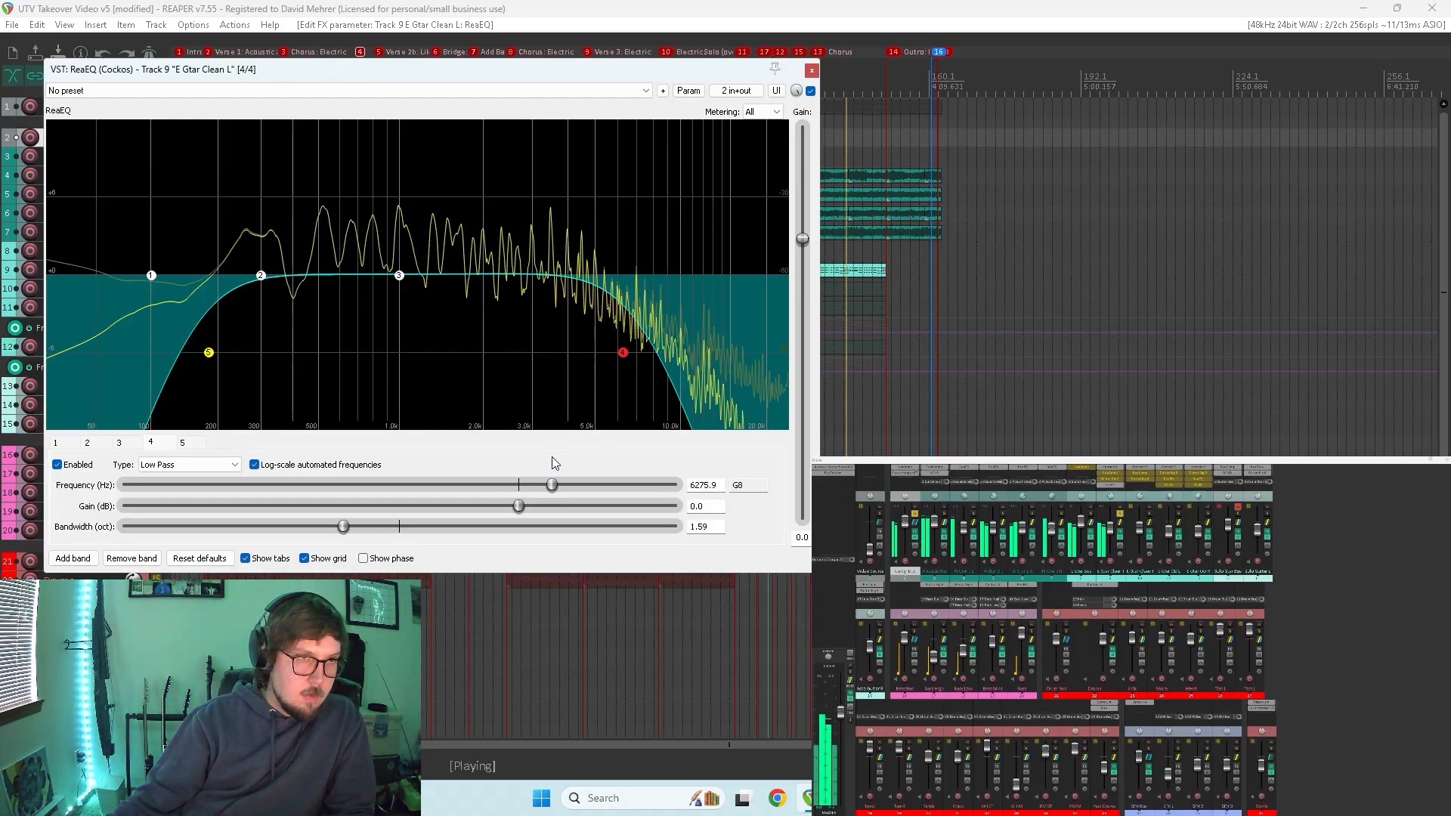
# - Replay the section and refine the low-pass band to about 11940 Hz with a 1.13 oct bandwidth
pyautogui.moveTo(643, 76); pyautogui.dragTo(607, 155)
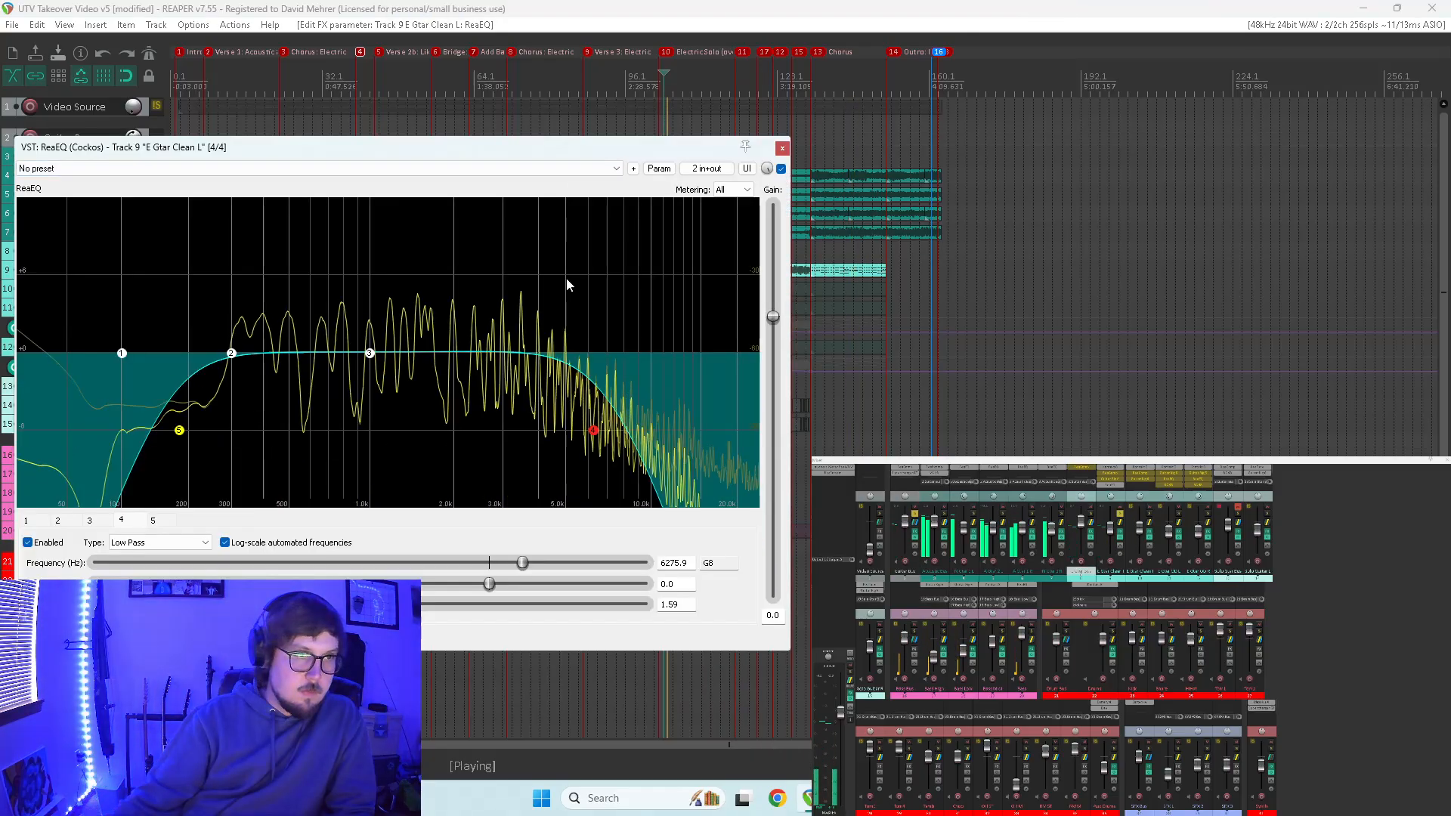
pyautogui.click(721, 114)
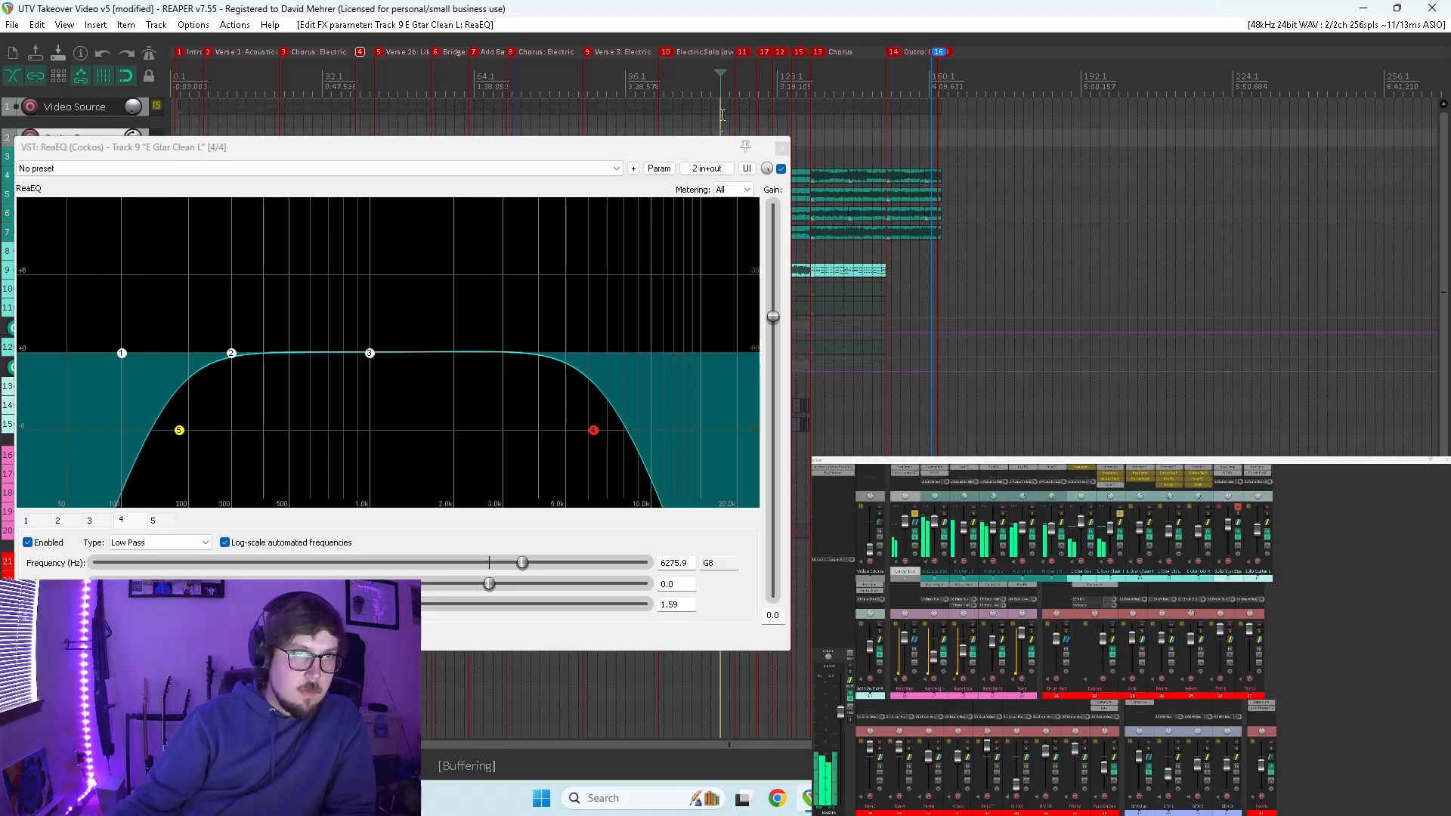
pyautogui.click(737, 118)
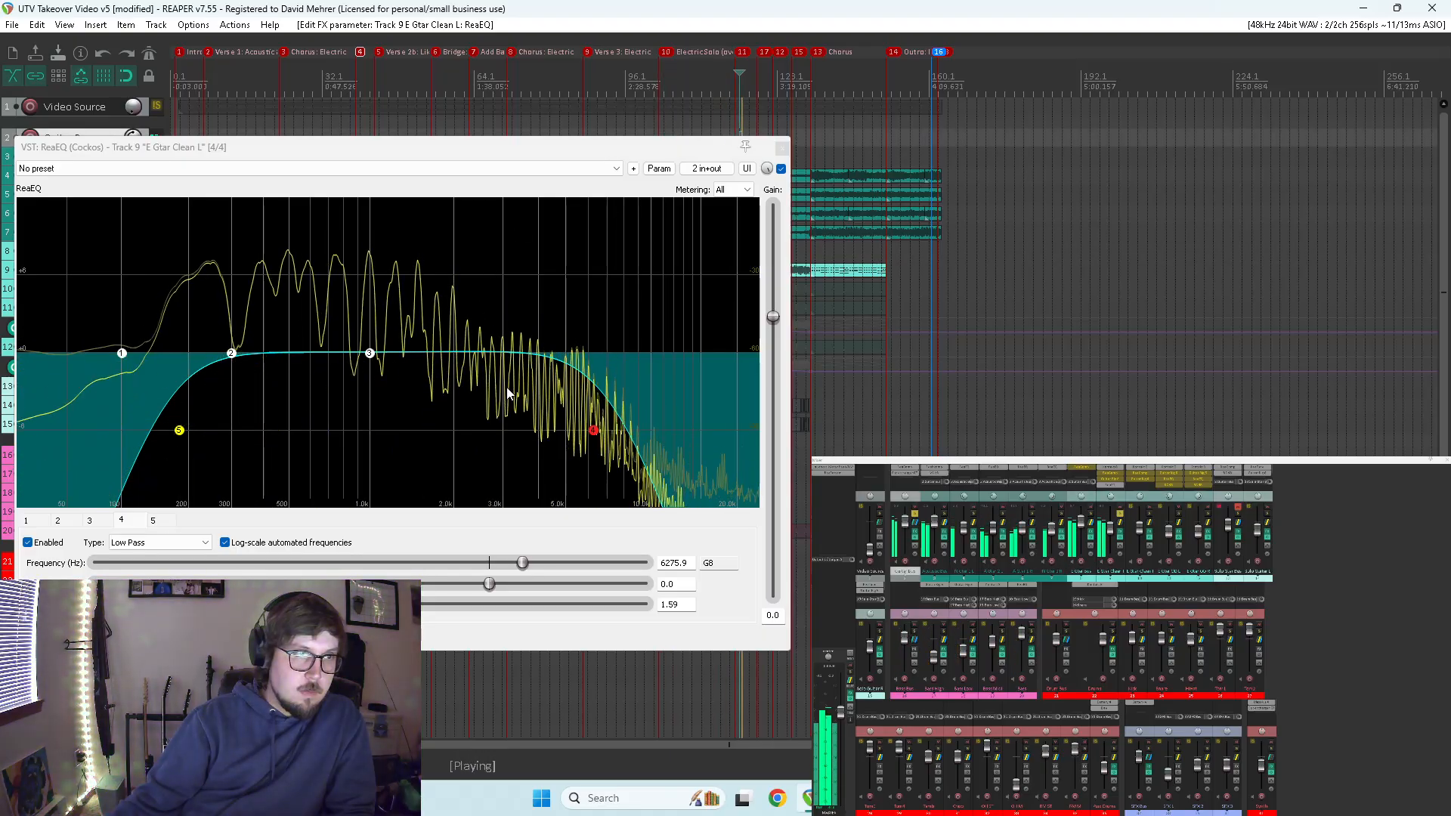
pyautogui.moveTo(594, 433); pyautogui.dragTo(642, 433)
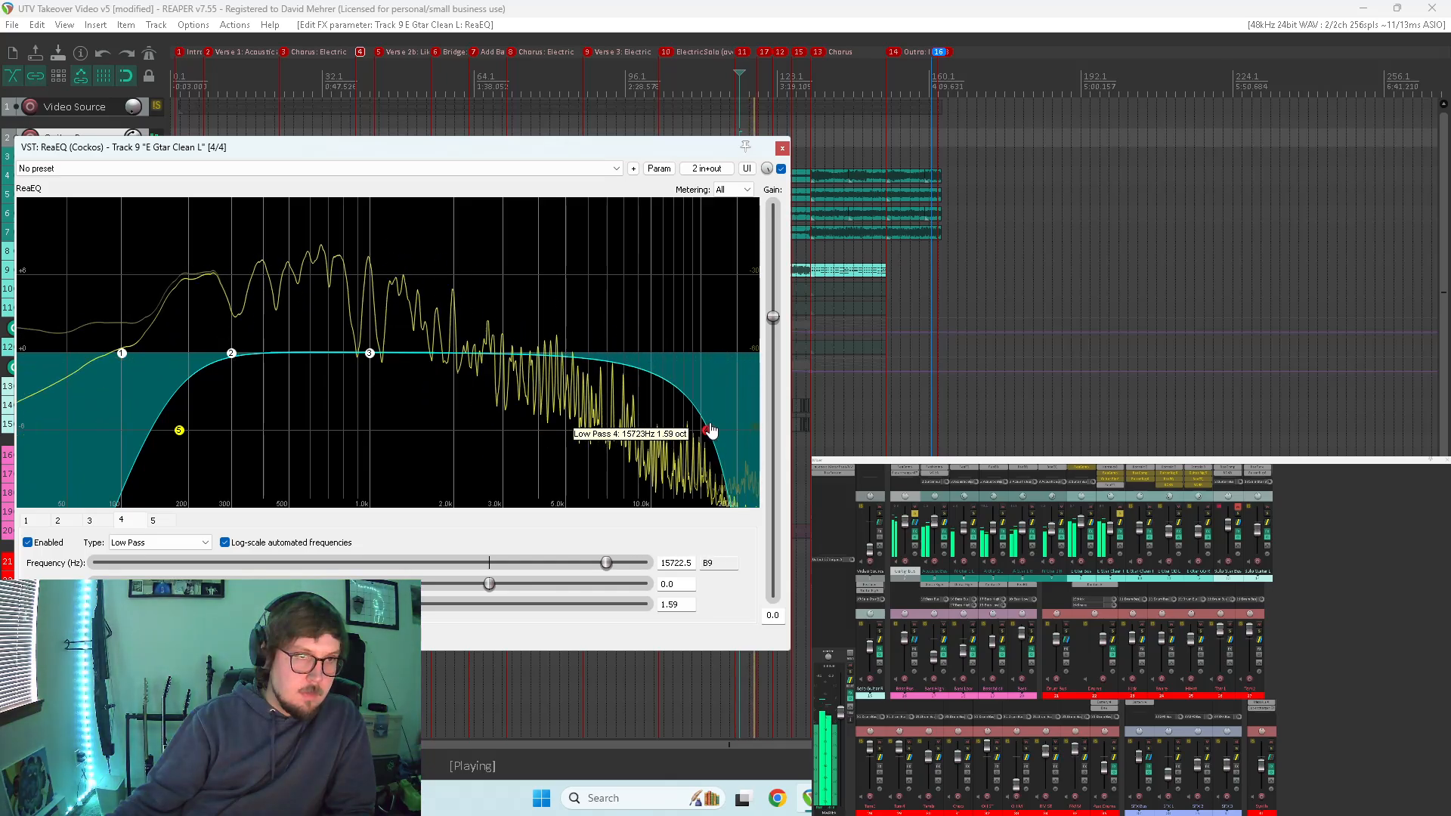
pyautogui.moveTo(711, 431); pyautogui.dragTo(612, 412)
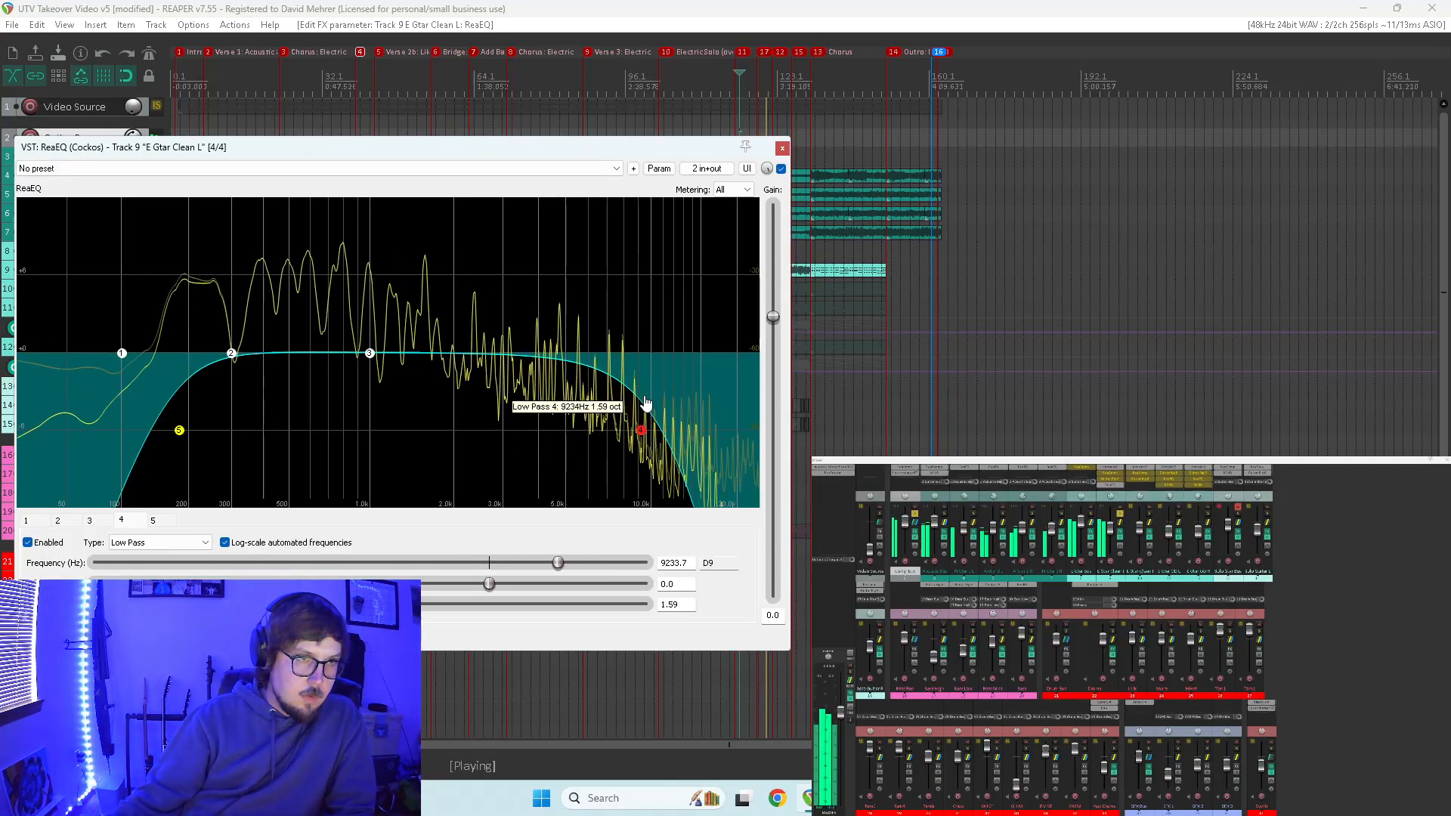
pyautogui.scroll(-3, 641, 430)
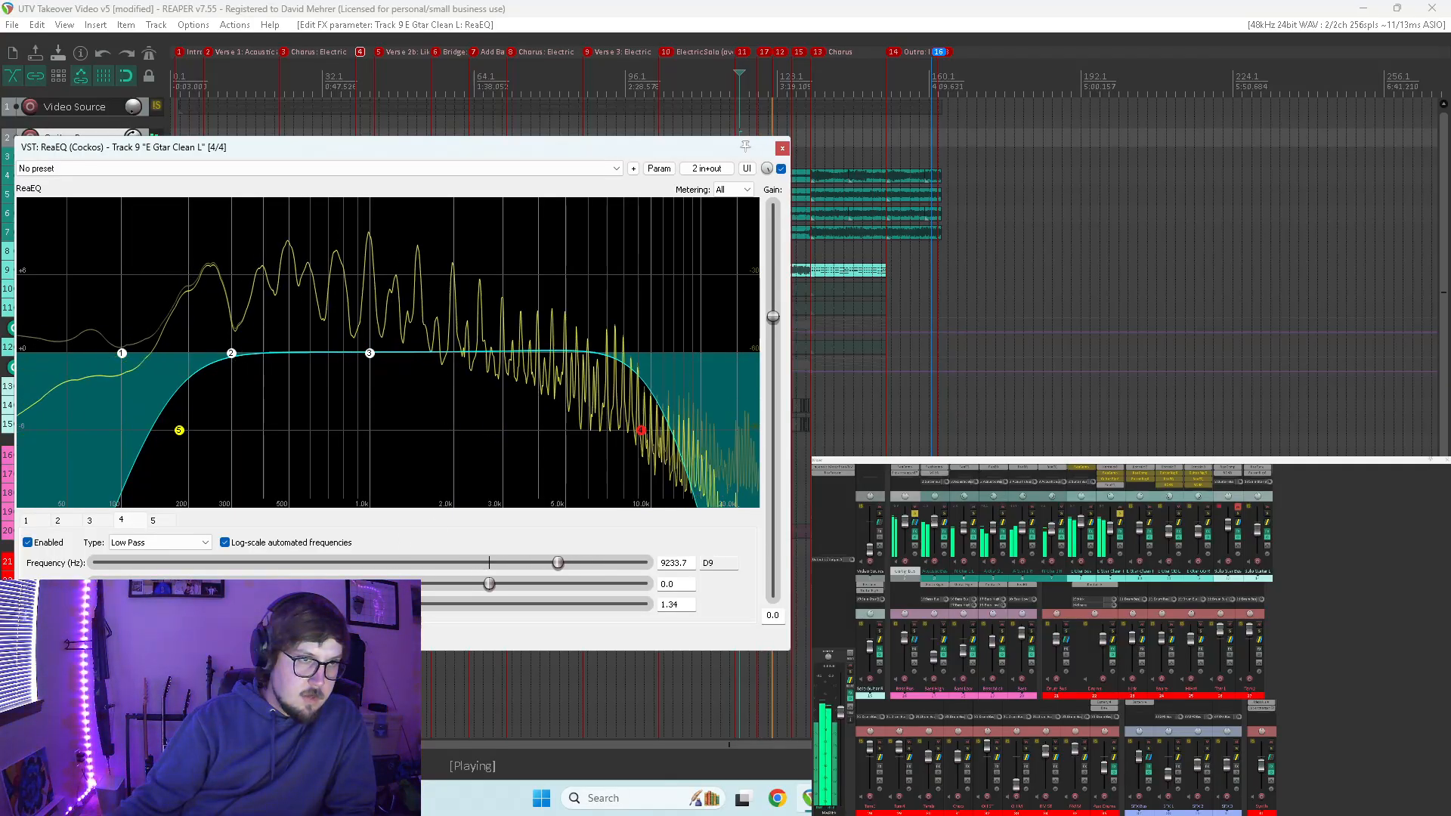
pyautogui.scroll(1, 641, 430)
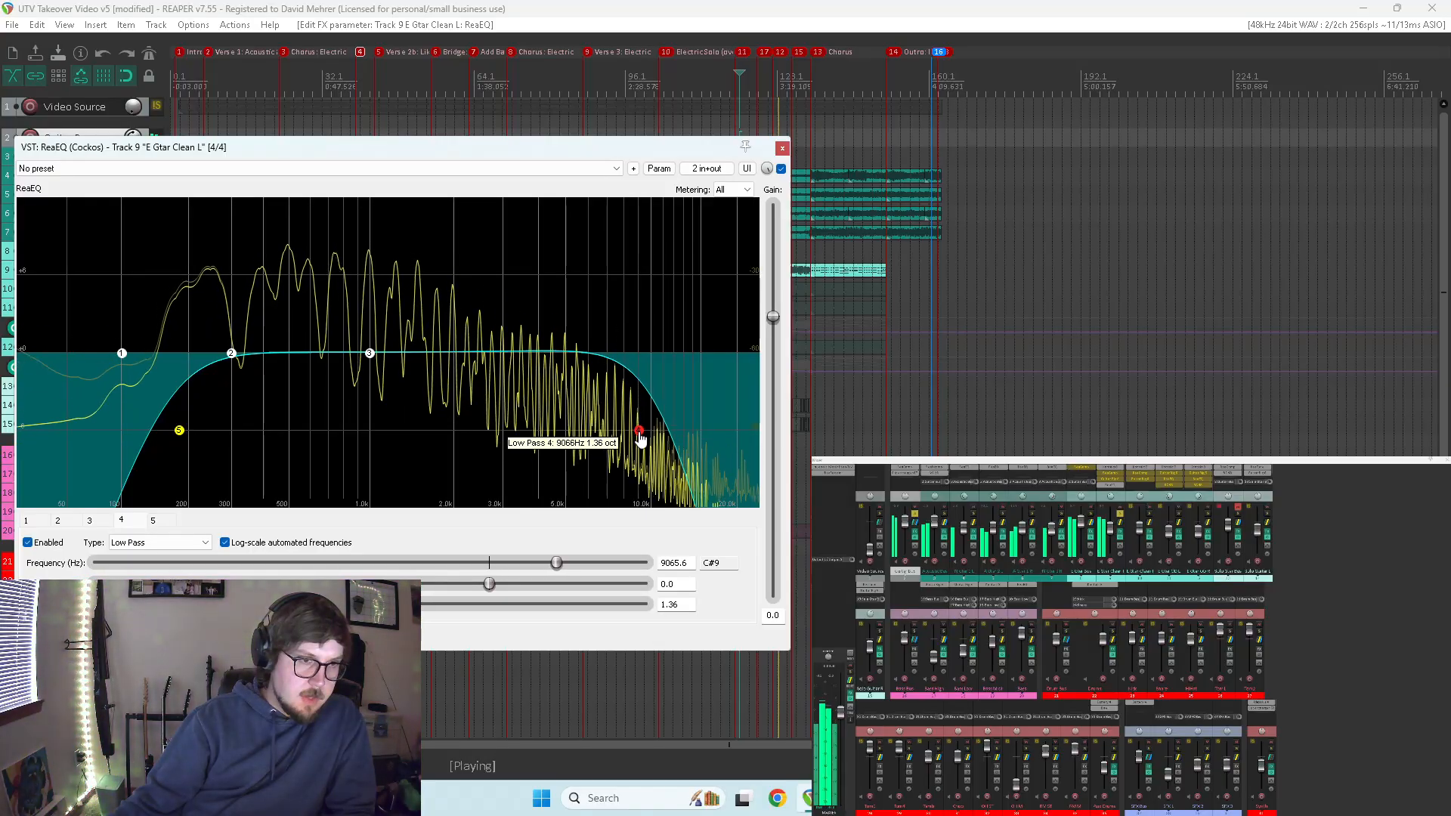
pyautogui.moveTo(641, 430); pyautogui.dragTo(673, 430)
pyautogui.scroll(-10, 672, 430)
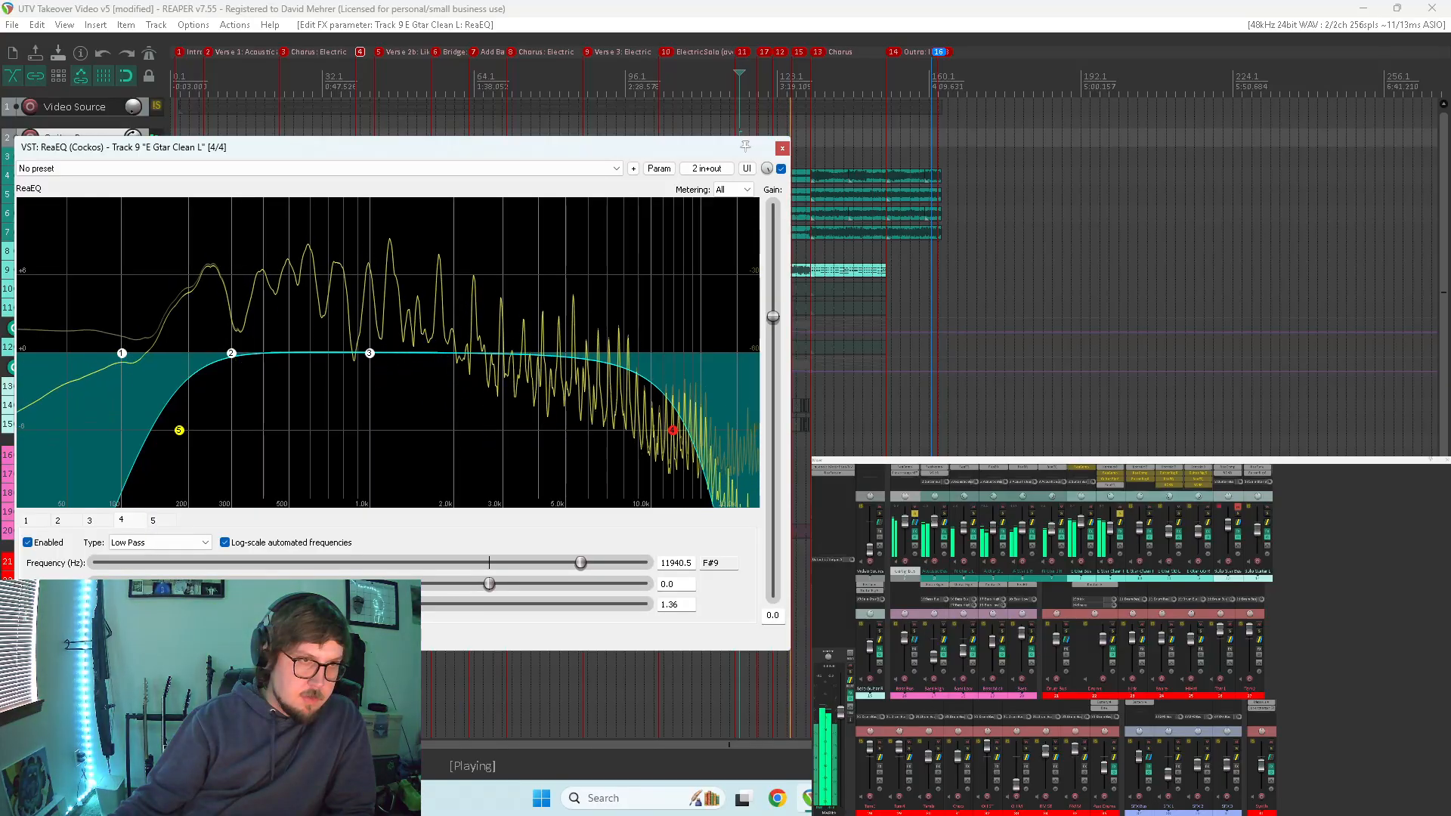
pyautogui.scroll(-1, 673, 430)
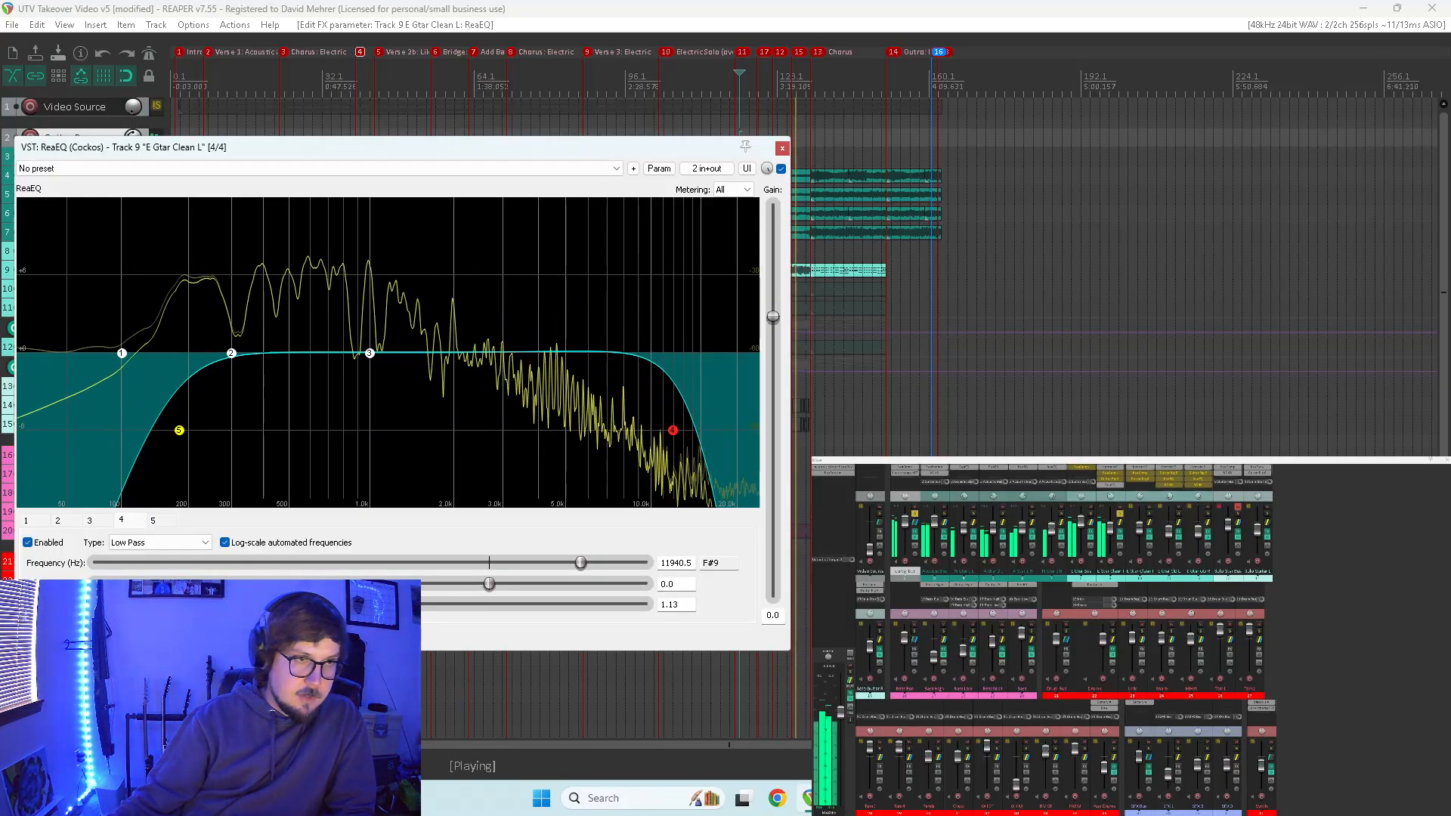
# - Sweep EQ band 2 with a narrow boost, then set it to a -2.5 dB cut at about 577 Hz with a 0.15 oct bandwidth
pyautogui.click(232, 353)
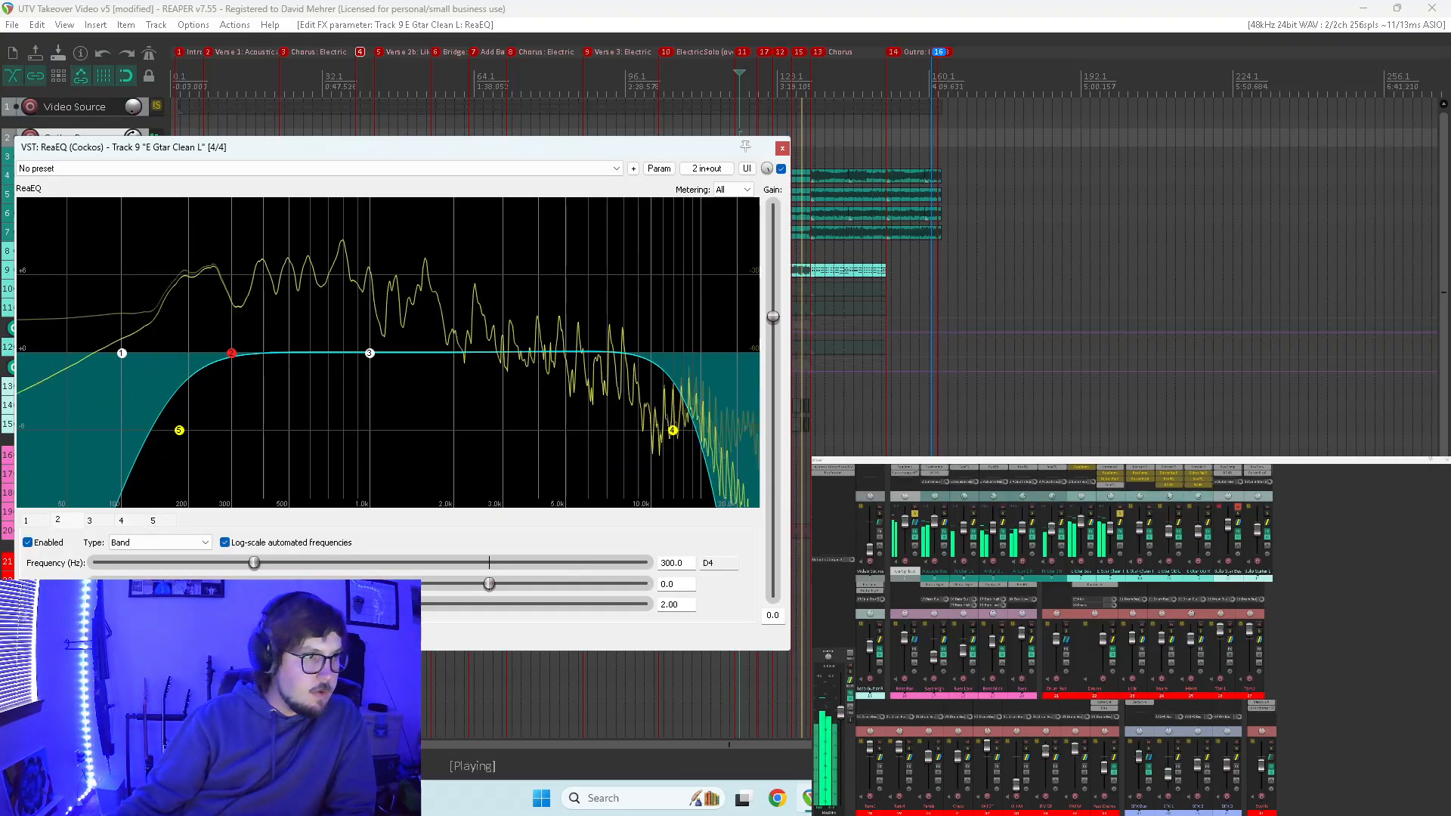
pyautogui.moveTo(371, 604); pyautogui.dragTo(113, 604)
pyautogui.moveTo(489, 584); pyautogui.dragTo(645, 584)
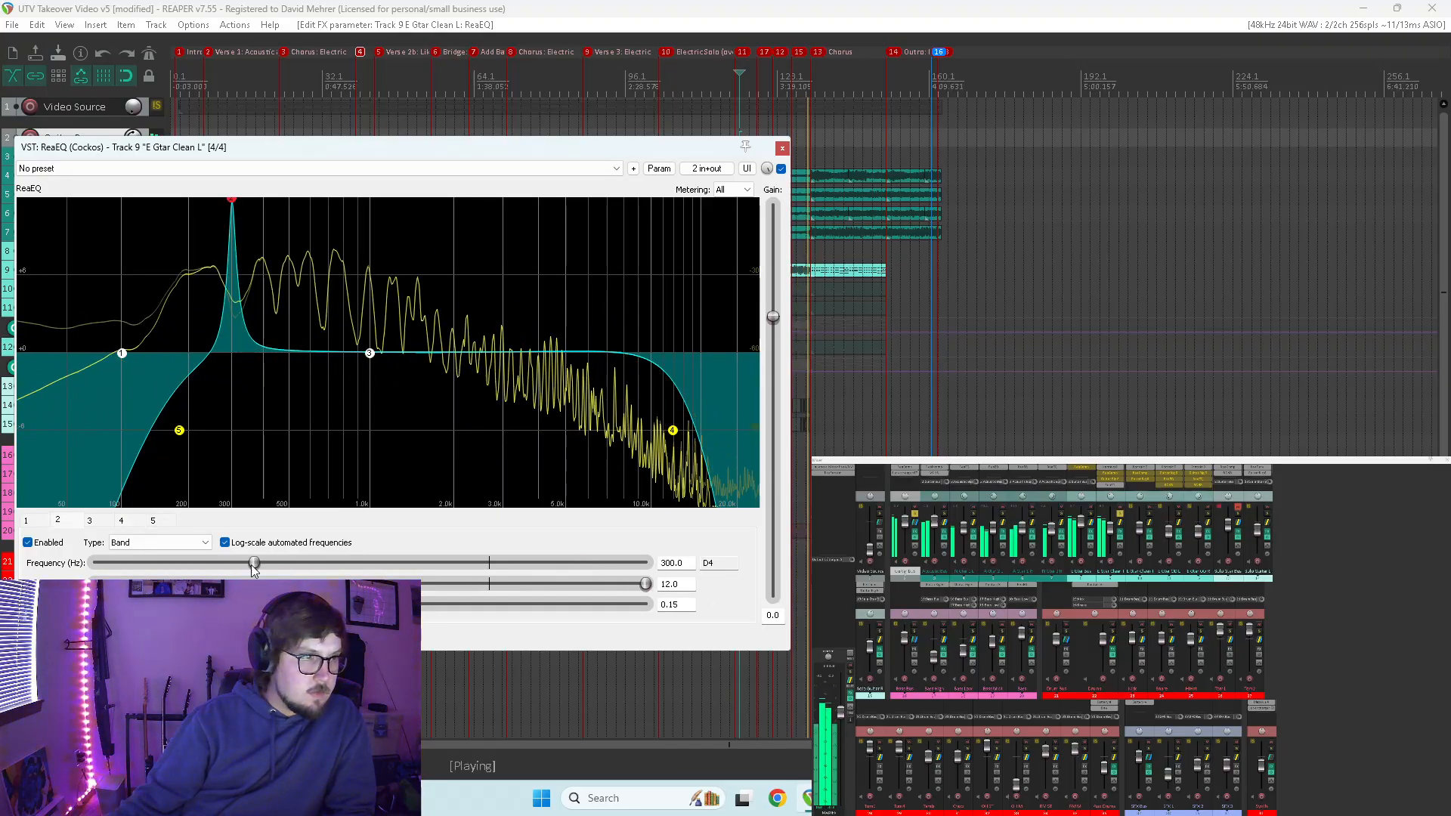
pyautogui.moveTo(254, 563); pyautogui.dragTo(309, 563)
pyautogui.moveTo(645, 584)
pyautogui.mouseDown()
pyautogui.moveTo(461, 584)
pyautogui.moveTo(644, 584)
pyautogui.mouseUp()
# - Sweep band 3 with a narrow boost, then make it a -3.0 dB cut at about 1468 Hz, about 0.3 oct wide
pyautogui.click(369, 353)
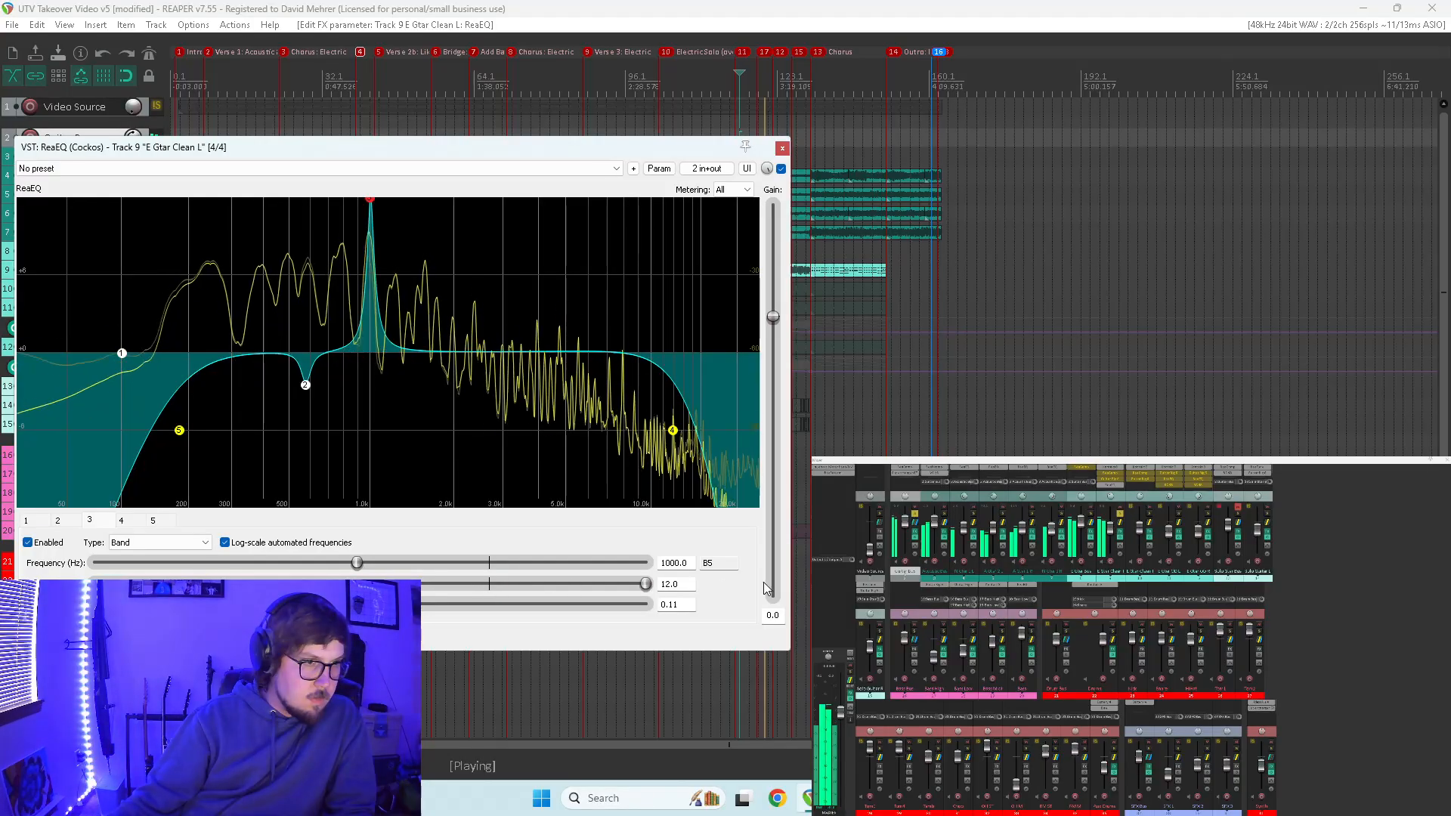
pyautogui.moveTo(356, 563)
pyautogui.mouseDown()
pyautogui.moveTo(322, 563)
pyautogui.moveTo(356, 563)
pyautogui.mouseUp()
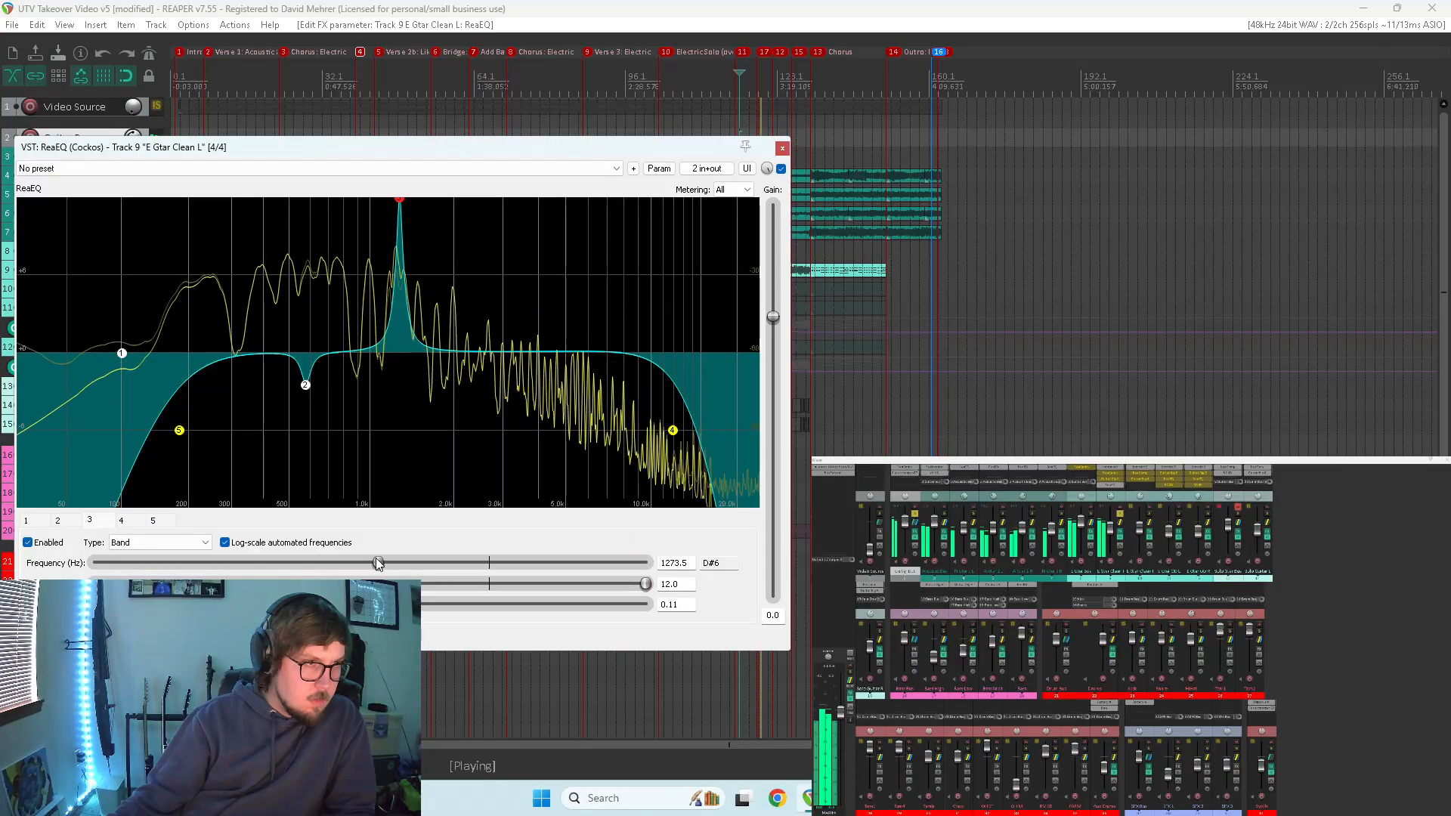
pyautogui.moveTo(387, 560)
pyautogui.mouseDown()
pyautogui.moveTo(331, 566)
pyautogui.moveTo(556, 521)
pyautogui.moveTo(437, 532)
pyautogui.moveTo(429, 563)
pyautogui.moveTo(392, 573)
pyautogui.mouseUp()
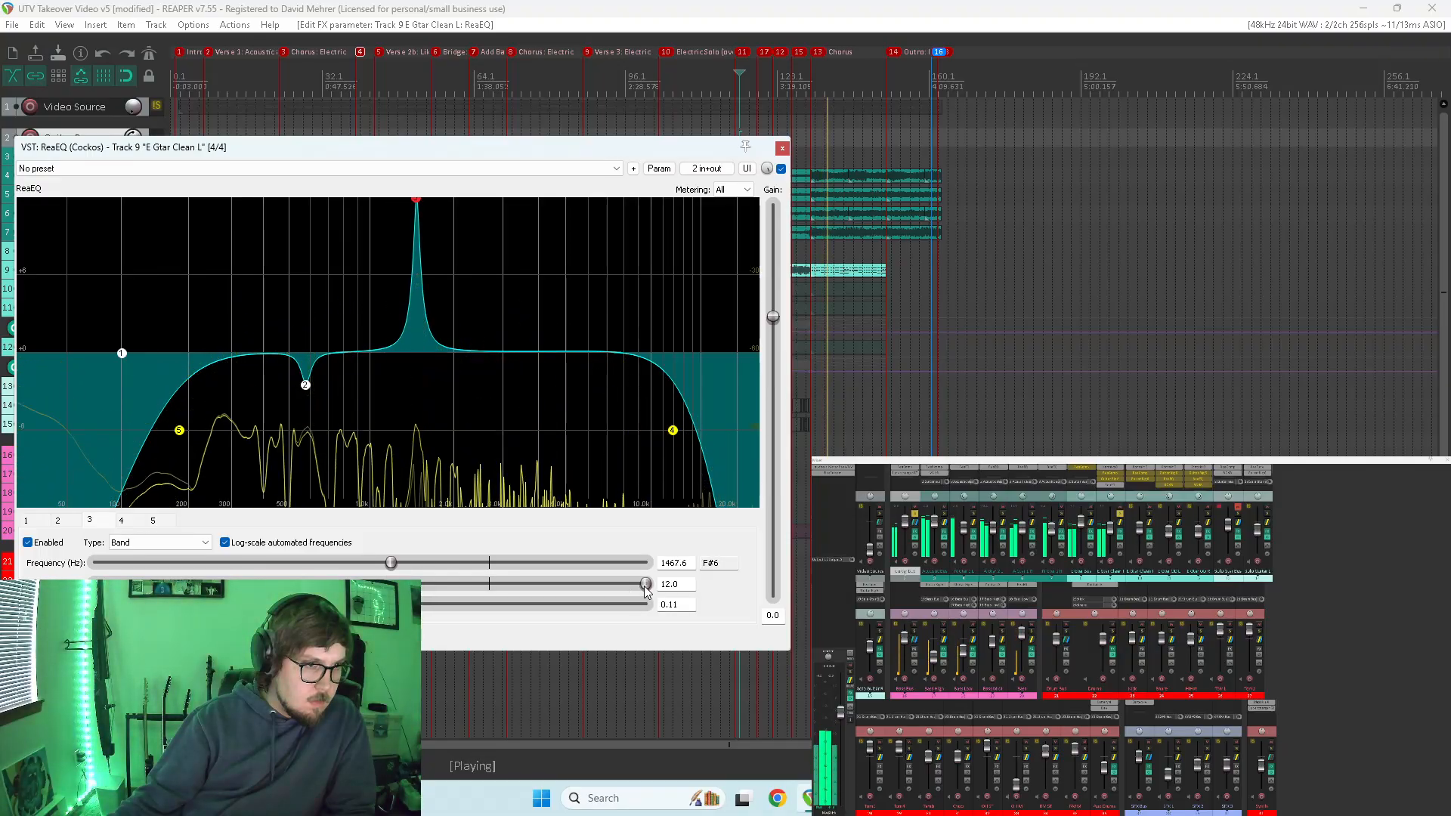
pyautogui.moveTo(646, 589); pyautogui.dragTo(261, 579)
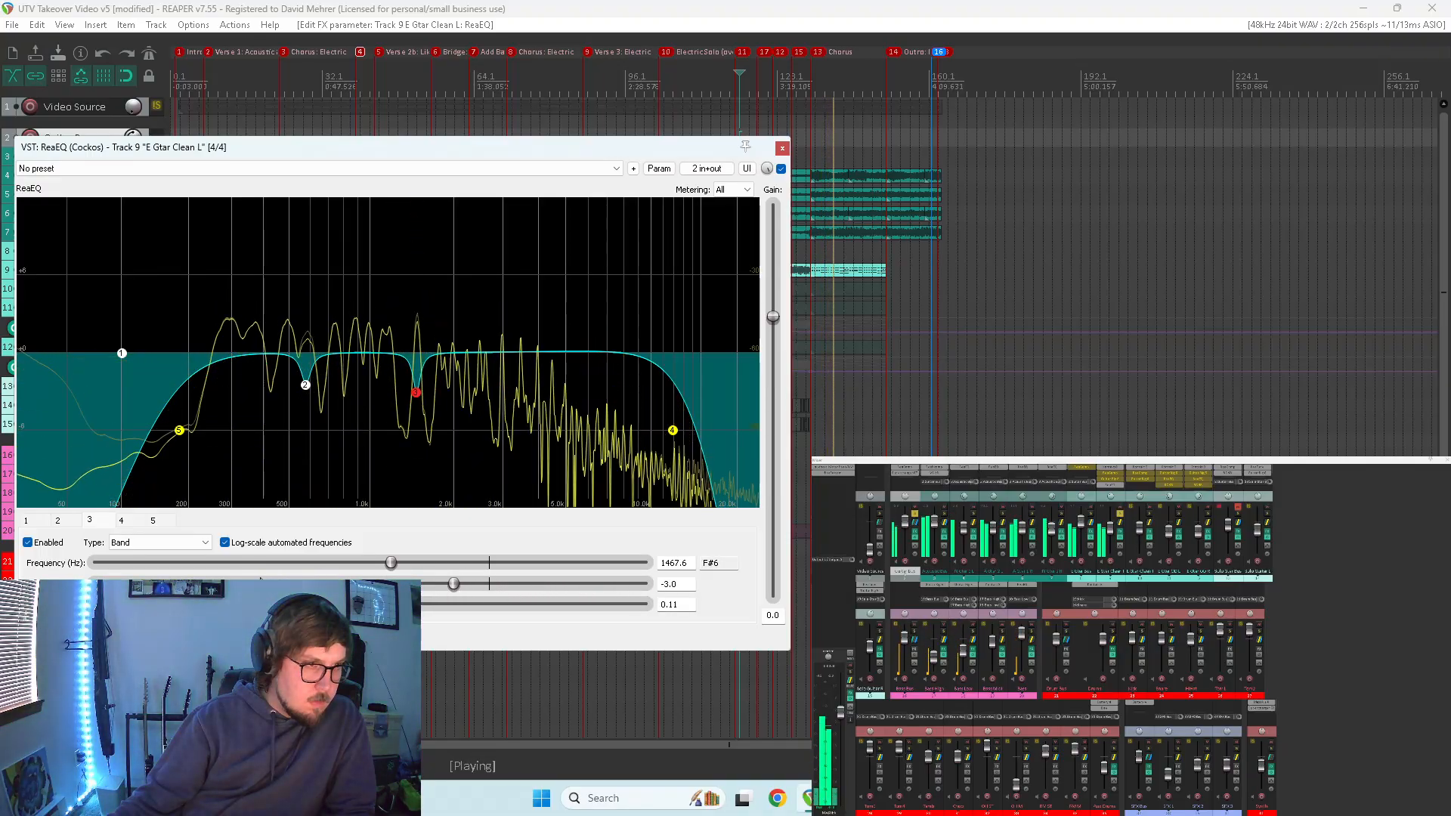
pyautogui.moveTo(108, 604); pyautogui.dragTo(134, 605)
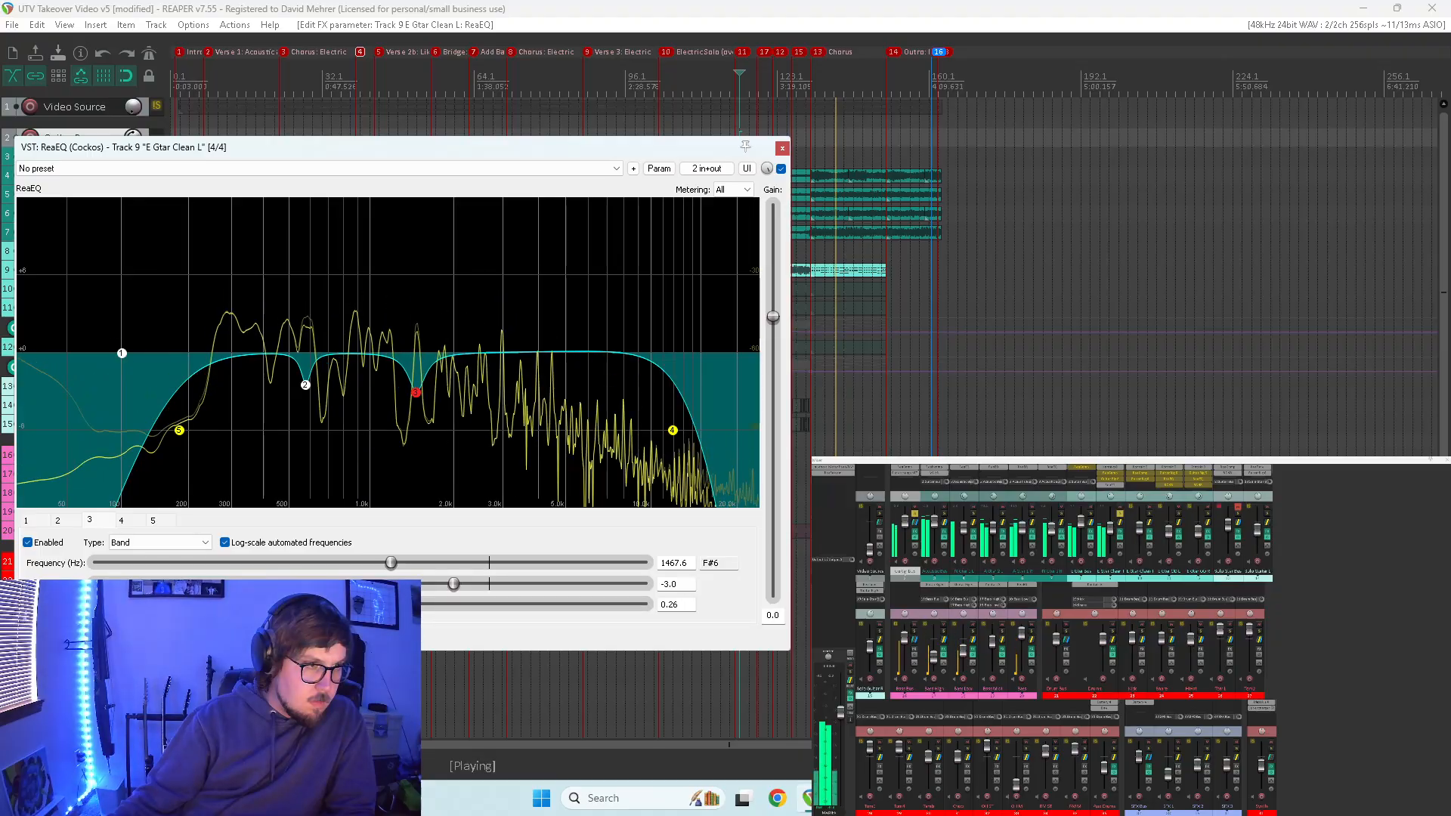
# - Add an EQ band between bands 2 and 3 and cut -3.1 dB at about 1012 Hz with a 0.44 oct bandwidth
pyautogui.doubleClick(363, 349)
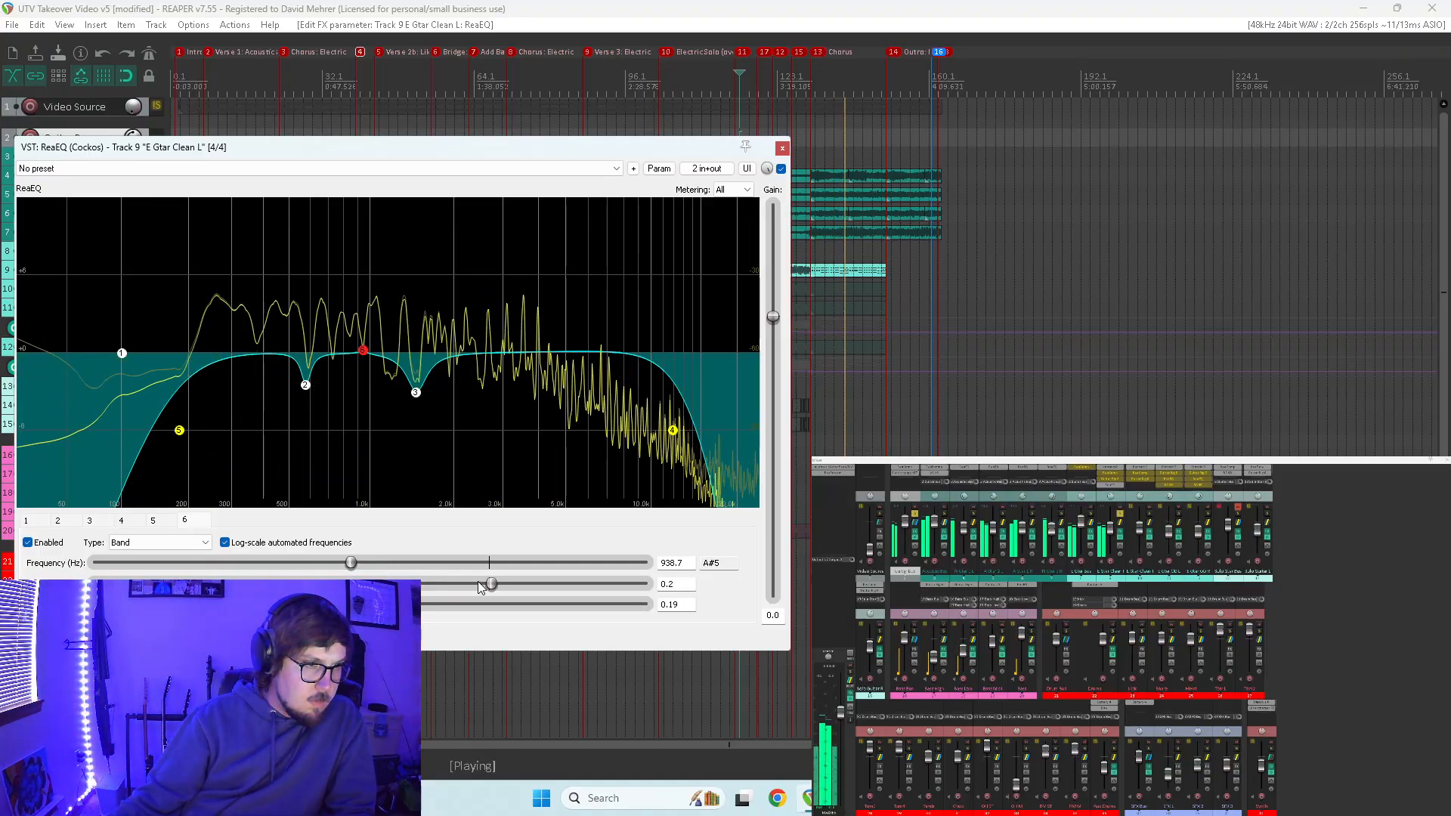
pyautogui.moveTo(489, 585); pyautogui.dragTo(649, 584)
pyautogui.moveTo(351, 562)
pyautogui.mouseDown()
pyautogui.moveTo(335, 569)
pyautogui.moveTo(359, 568)
pyautogui.mouseUp()
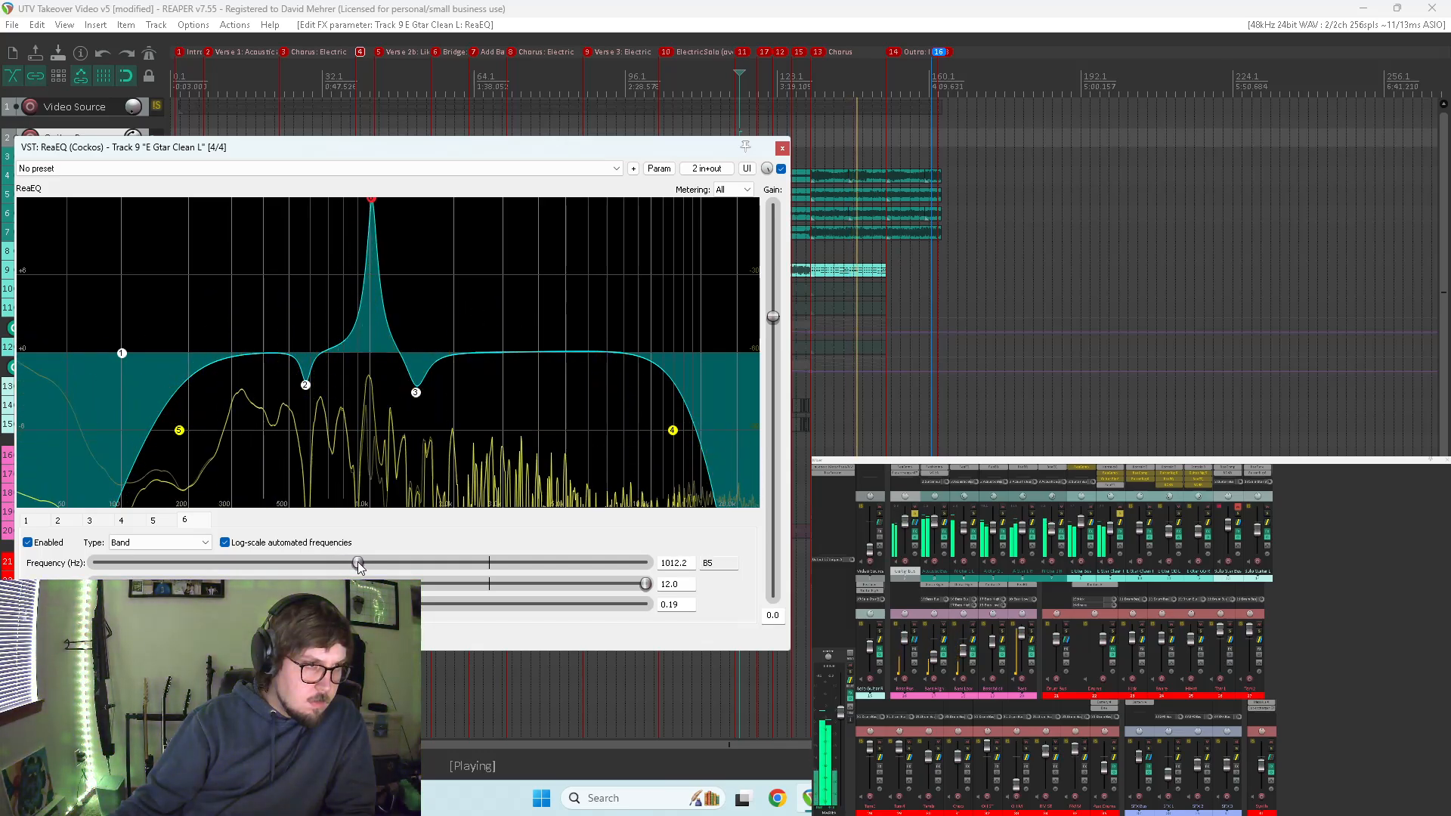
pyautogui.moveTo(645, 584); pyautogui.dragTo(450, 588)
pyautogui.scroll(5, 457, 451)
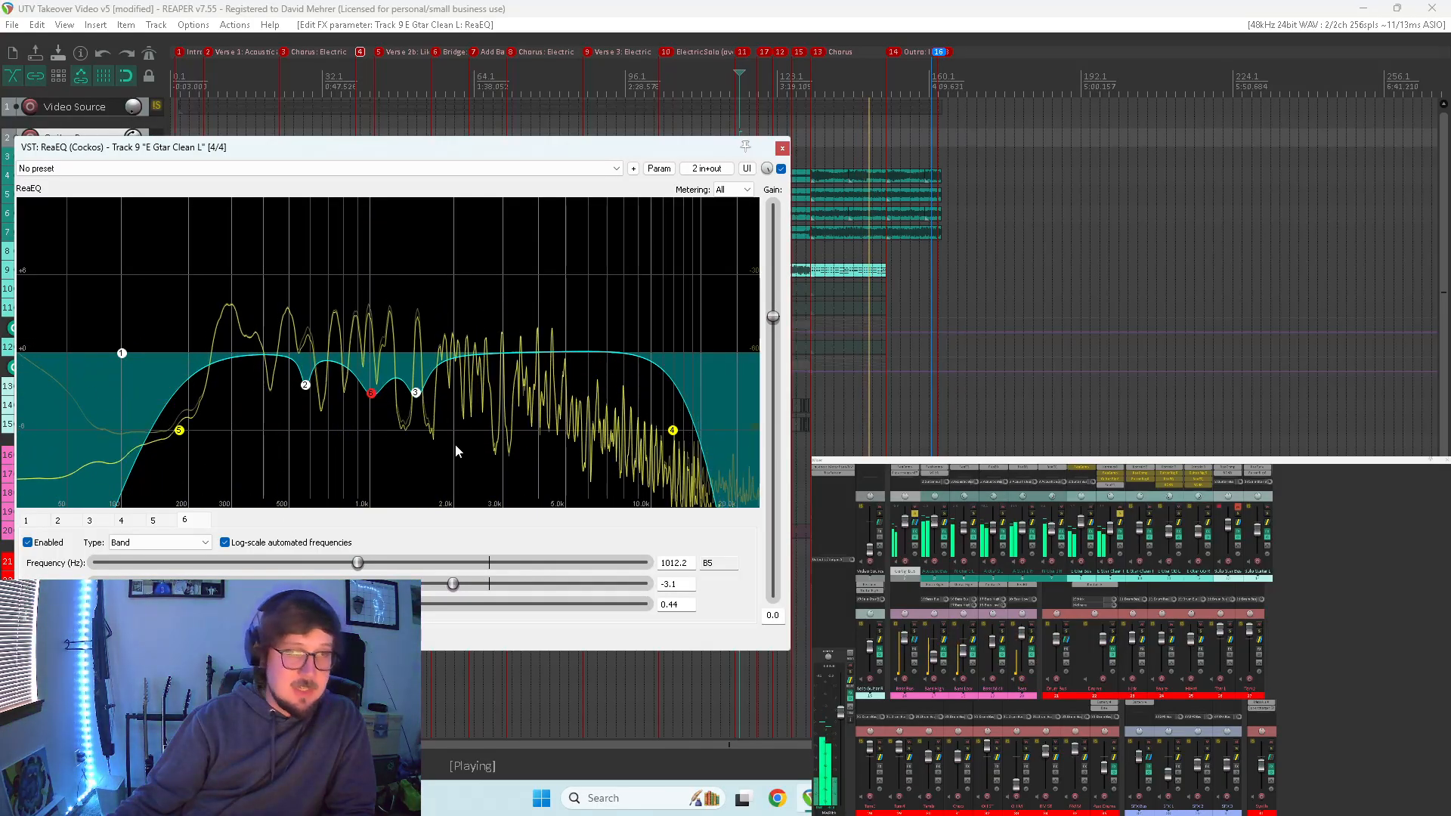
# - Add an upper-mid EQ band, sweep it boosted, then cut -1.2 dB at about 4395 Hz with a 0.54 oct bandwidth
pyautogui.doubleClick(520, 350)
pyautogui.moveTo(489, 584); pyautogui.dragTo(668, 591)
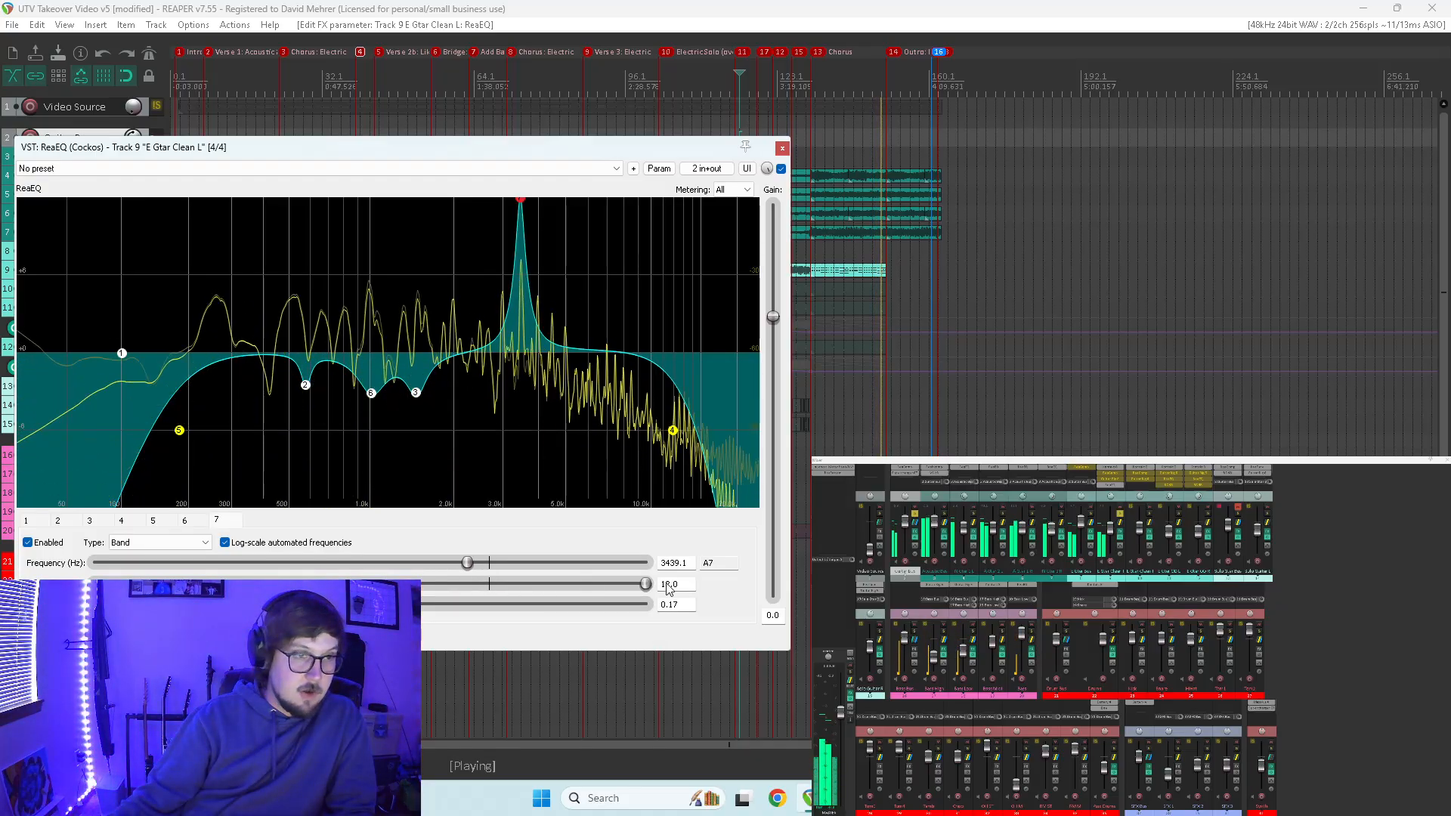
pyautogui.moveTo(482, 575); pyautogui.dragTo(447, 574)
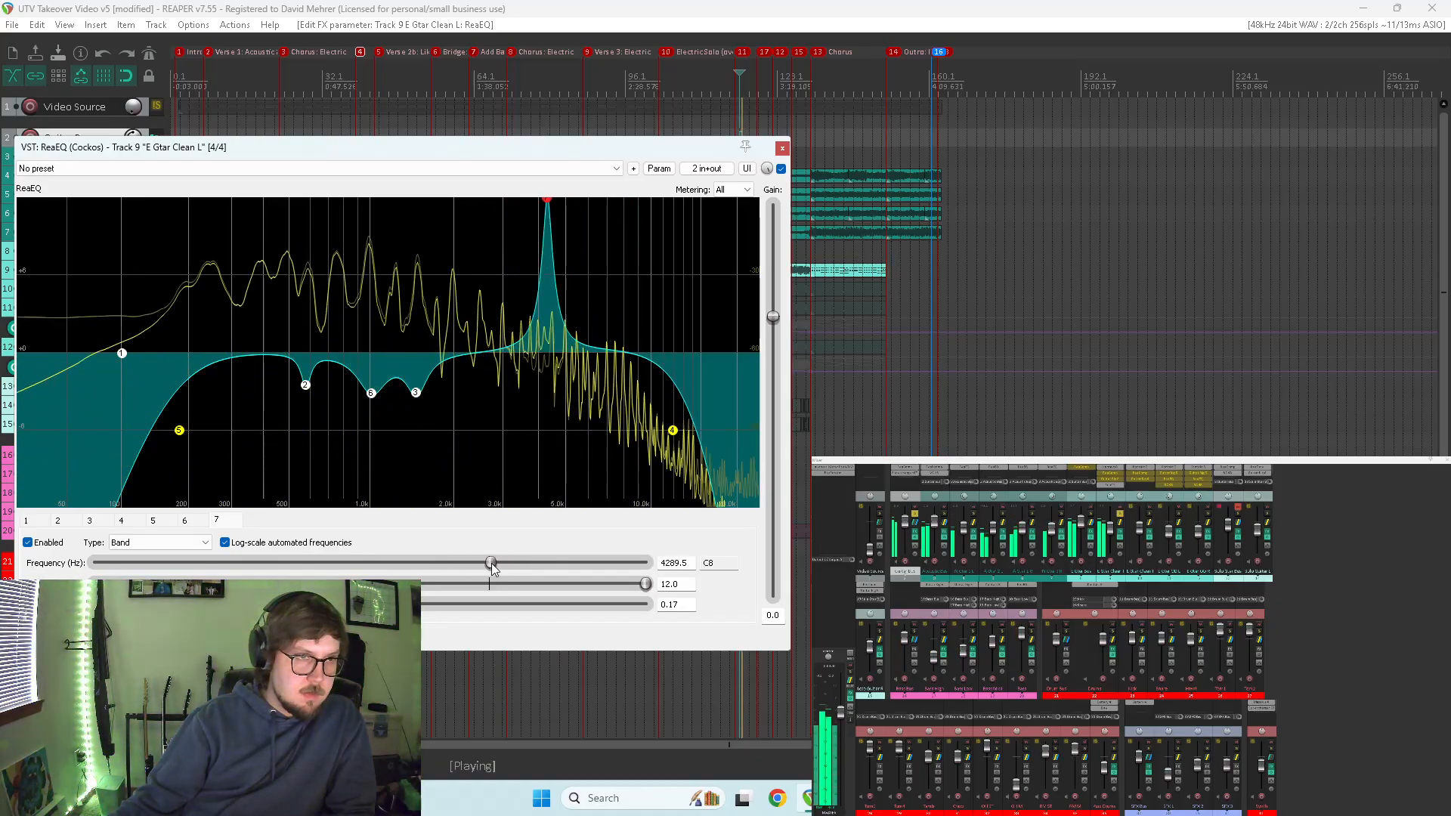
pyautogui.moveTo(533, 567); pyautogui.dragTo(553, 563)
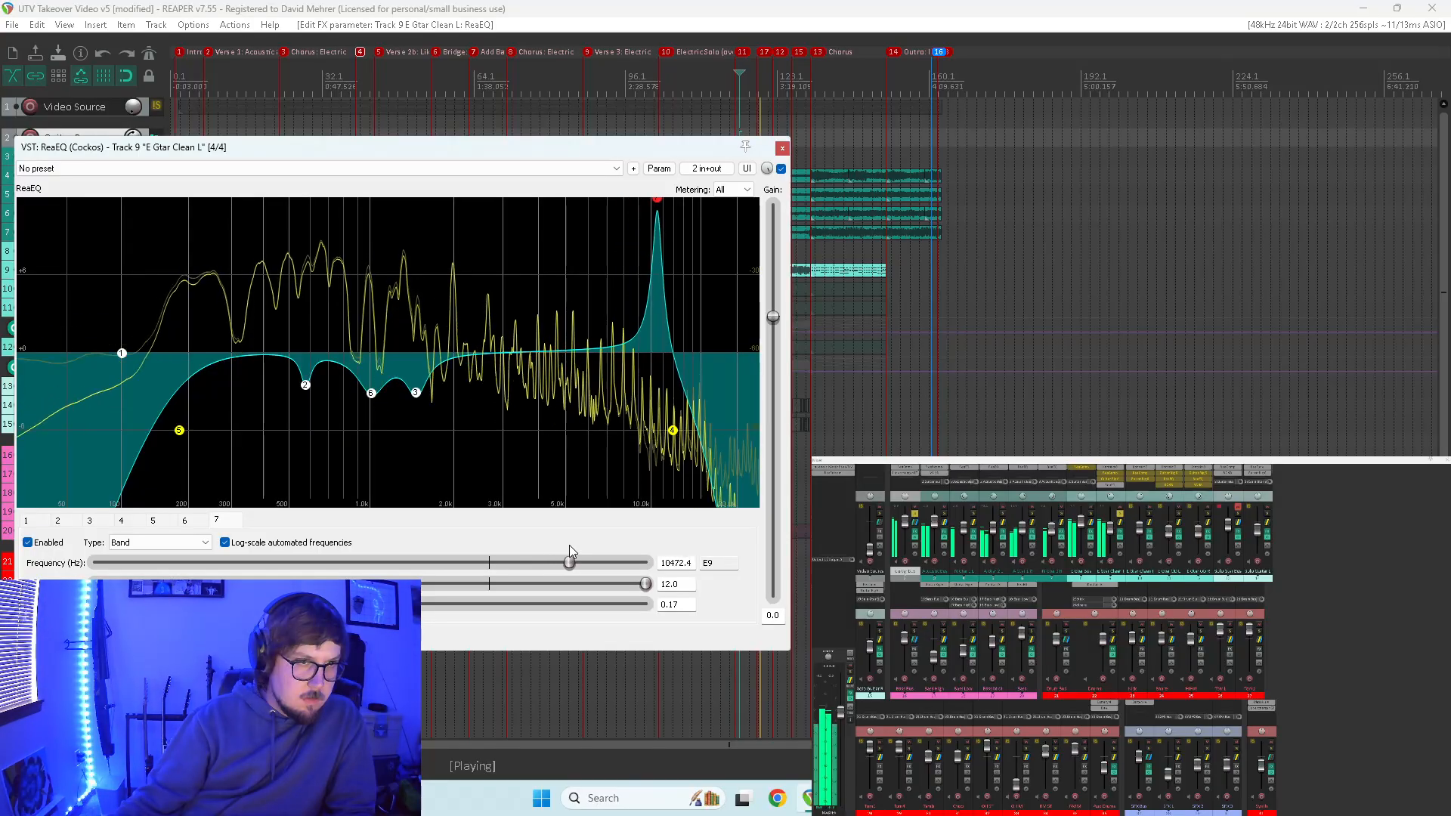
pyautogui.moveTo(503, 563)
pyautogui.mouseDown()
pyautogui.moveTo(473, 562)
pyautogui.moveTo(543, 540)
pyautogui.moveTo(468, 544)
pyautogui.moveTo(524, 542)
pyautogui.mouseUp()
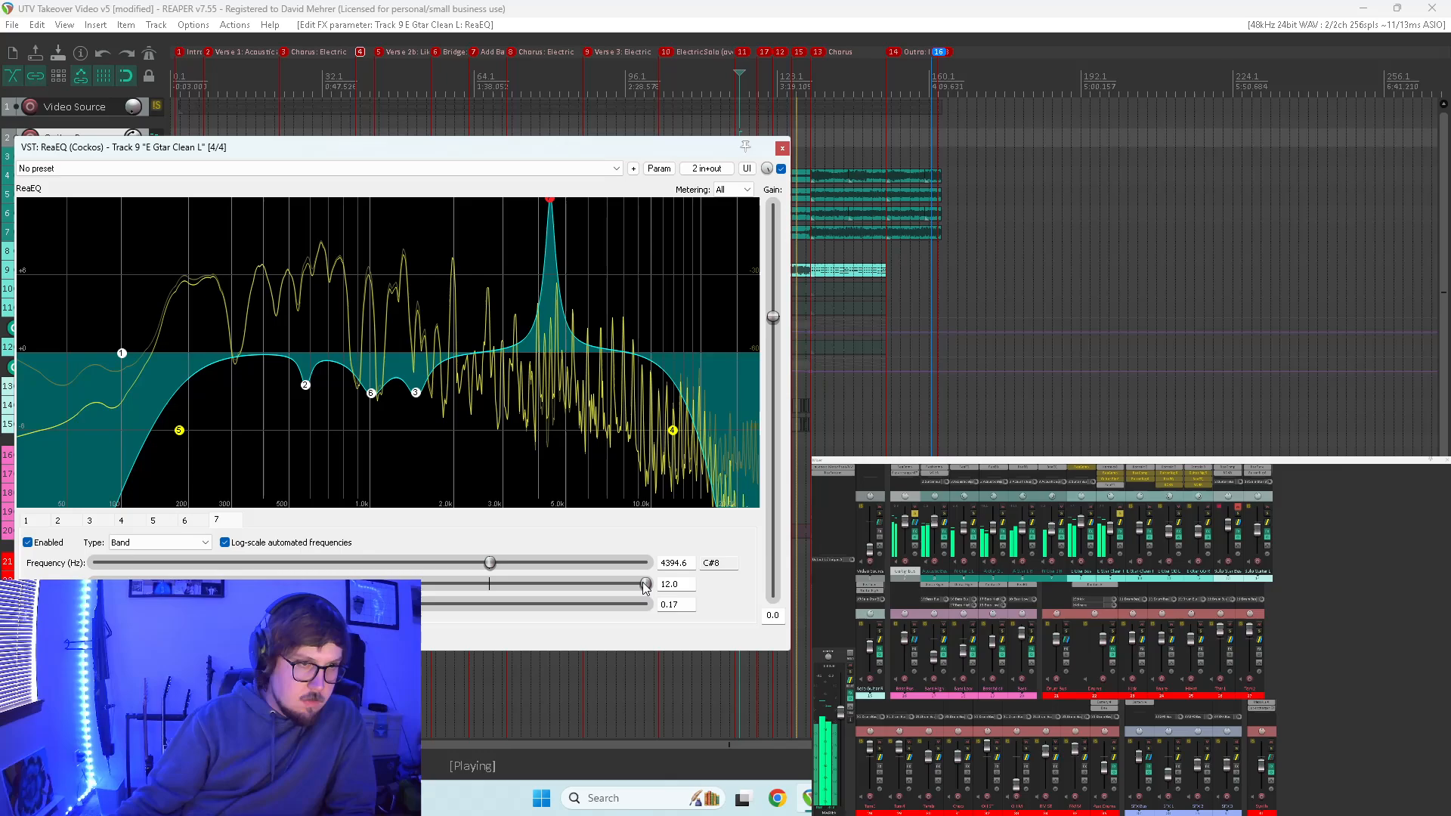
pyautogui.moveTo(645, 588); pyautogui.dragTo(556, 589)
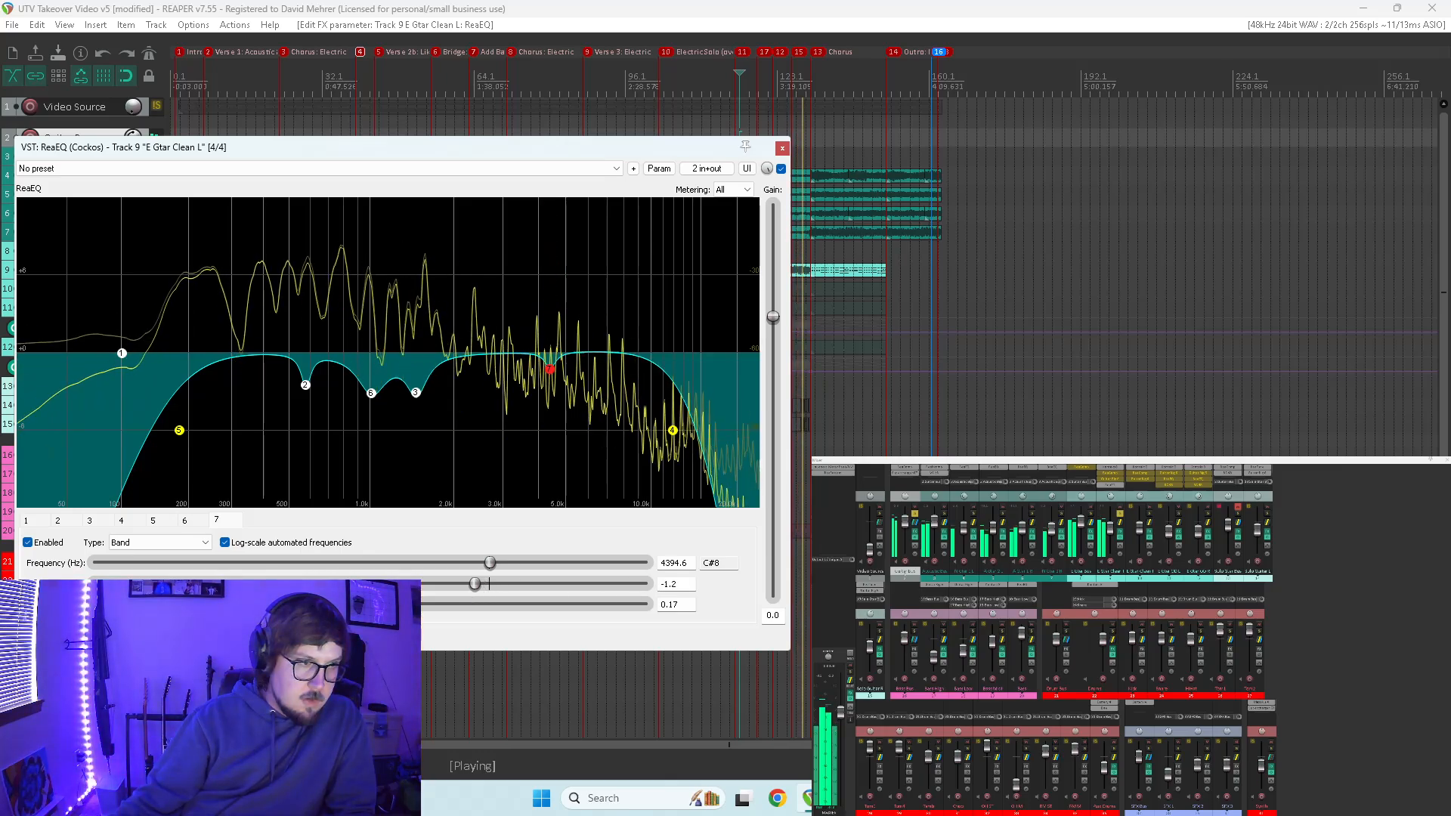
pyautogui.moveTo(167, 604); pyautogui.dragTo(170, 604)
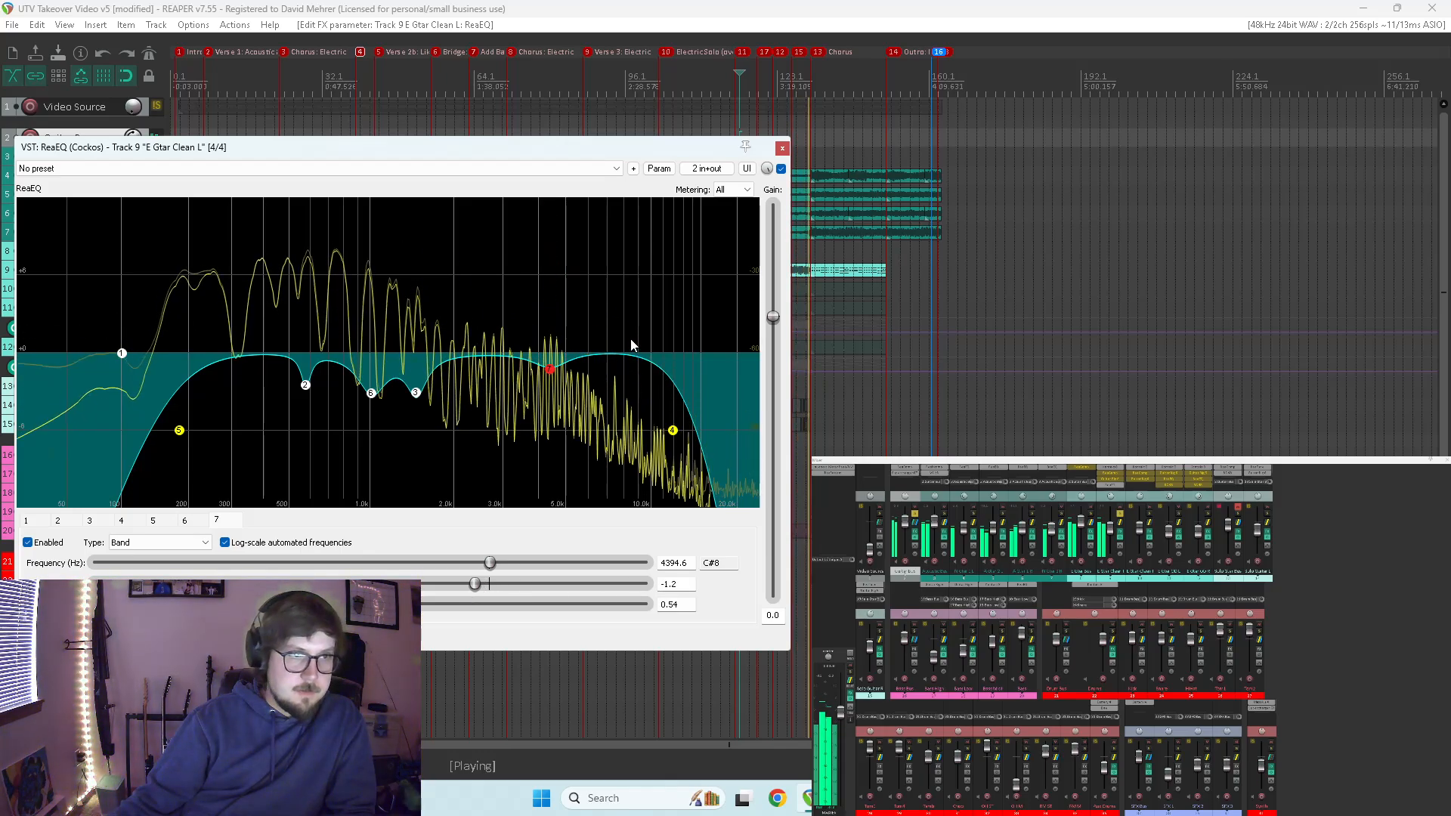
# - Try sweeping an added 12 dB, 0.13 oct band from about 7104 Hz to about 5496 Hz, then disable it
pyautogui.doubleClick(608, 349)
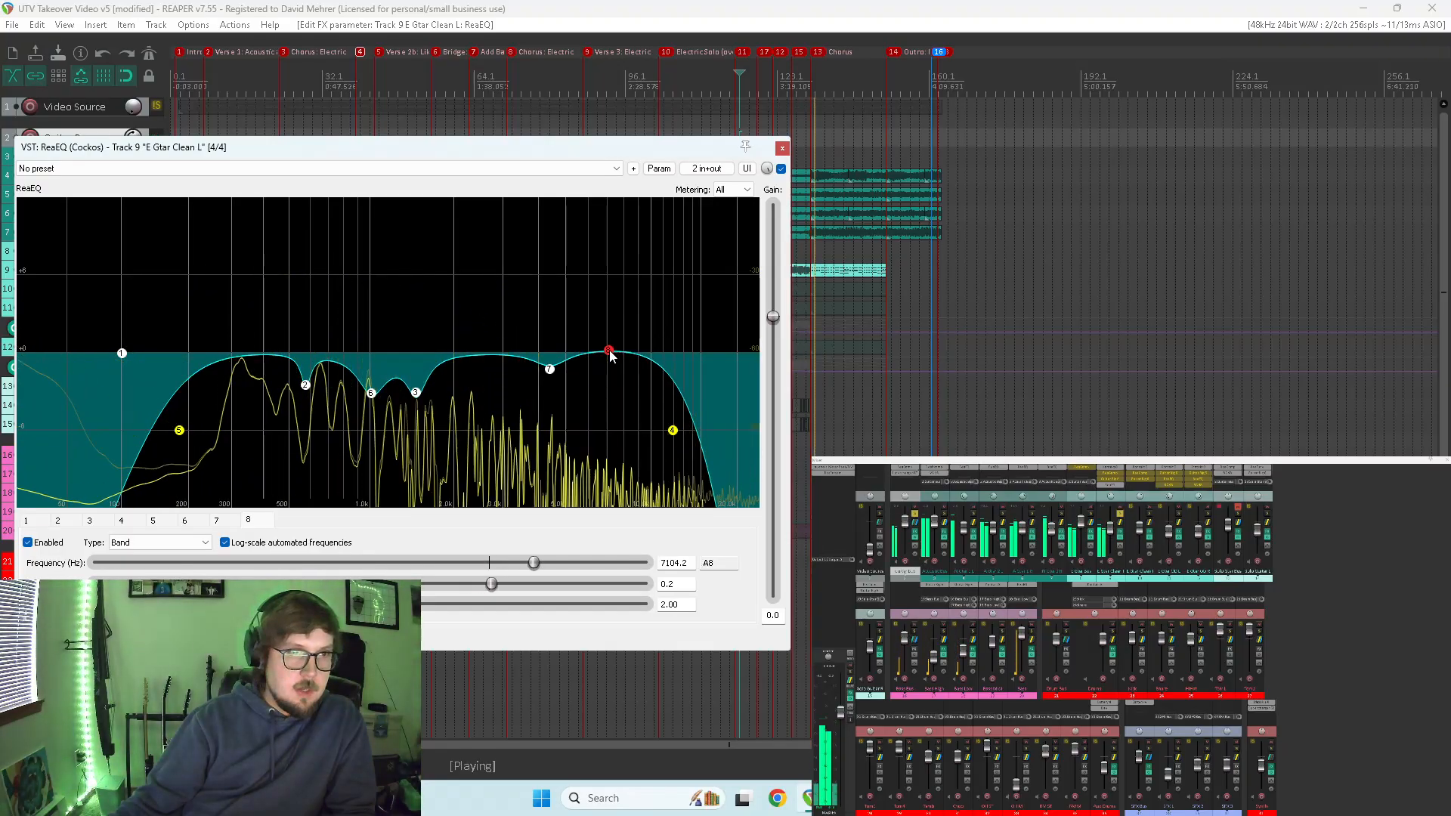
pyautogui.moveTo(389, 605); pyautogui.dragTo(110, 605)
pyautogui.moveTo(491, 584); pyautogui.dragTo(684, 606)
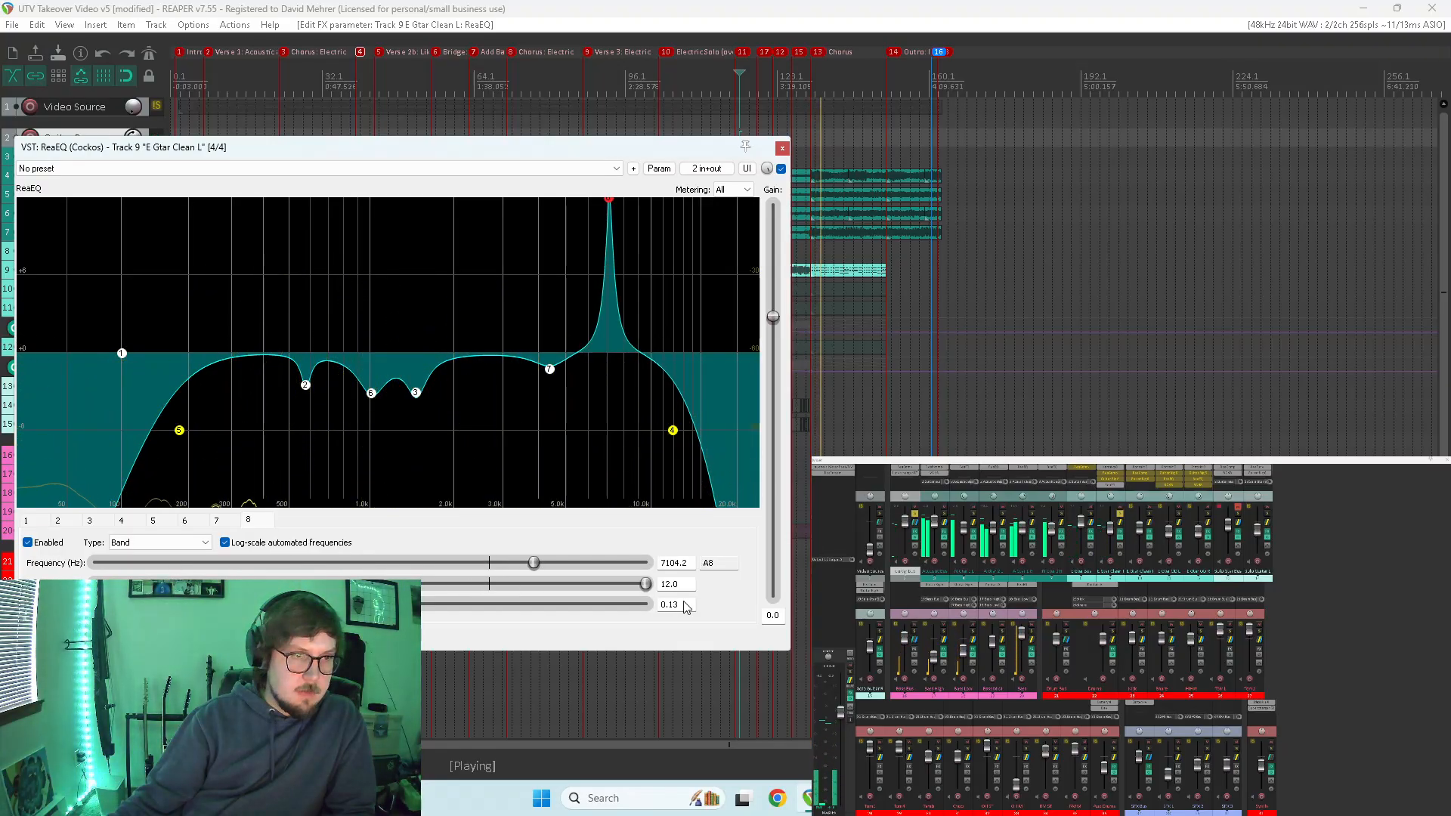
pyautogui.moveTo(533, 563)
pyautogui.mouseDown()
pyautogui.moveTo(549, 563)
pyautogui.moveTo(509, 563)
pyautogui.moveTo(552, 560)
pyautogui.moveTo(492, 564)
pyautogui.moveTo(511, 563)
pyautogui.mouseUp()
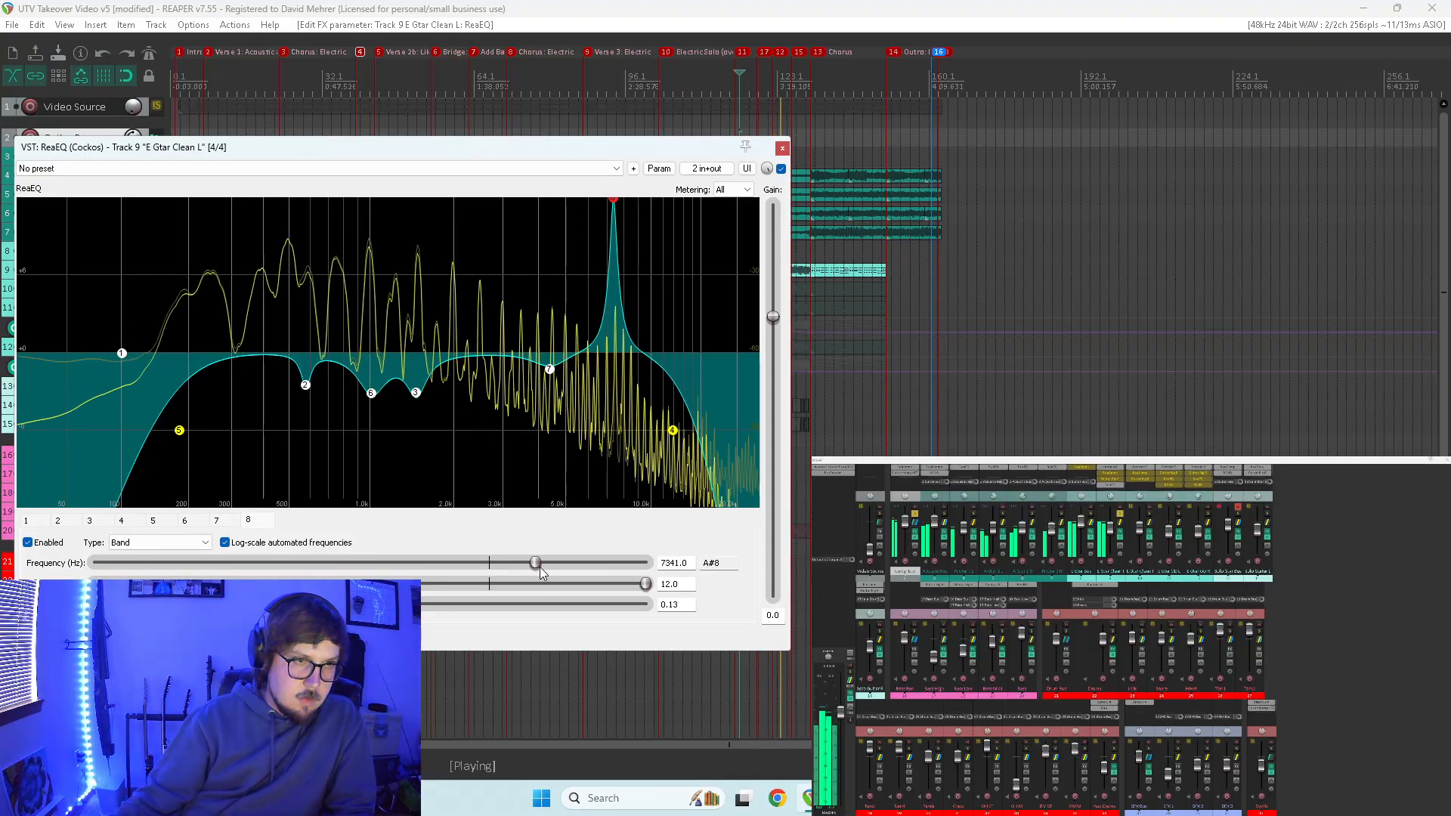
pyautogui.moveTo(542, 573); pyautogui.dragTo(521, 572)
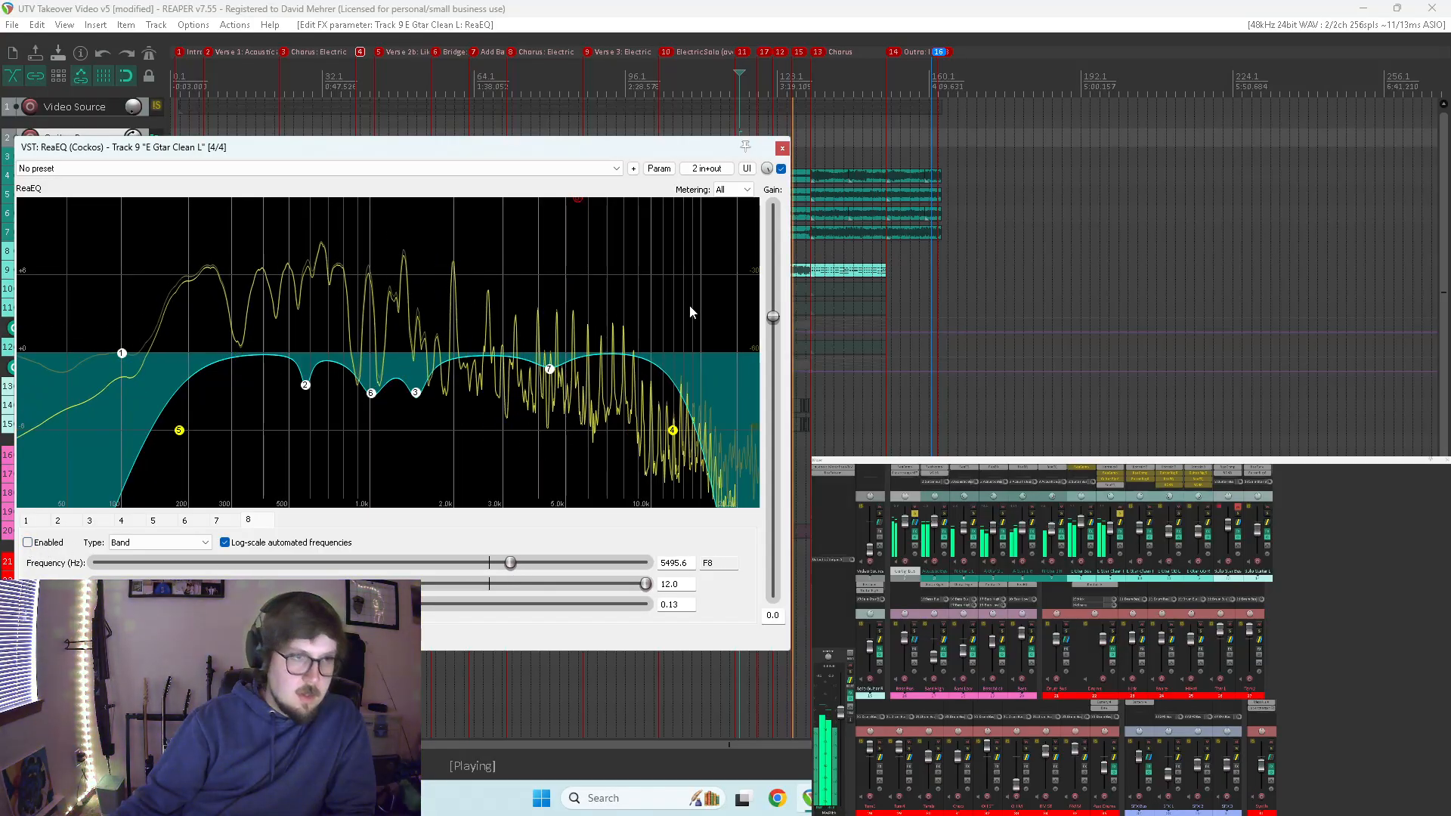
# - Close the EQ, move it earlier in E Gtar Clean L's effects chain, toggle ReaComp's bypass, and inspect ReaComp's settings during playback
pyautogui.click(782, 147)
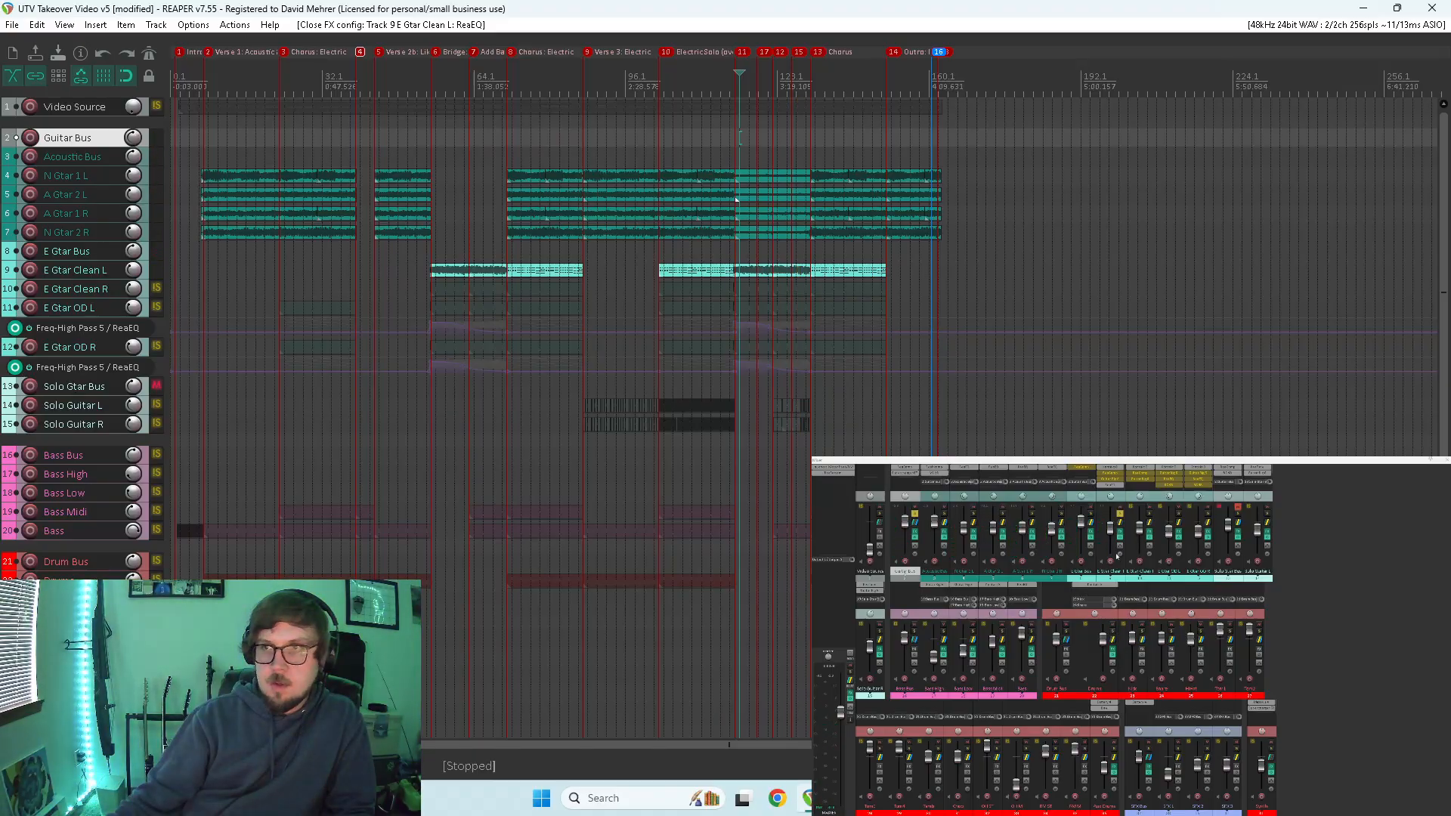
pyautogui.moveTo(1113, 486); pyautogui.dragTo(1111, 475)
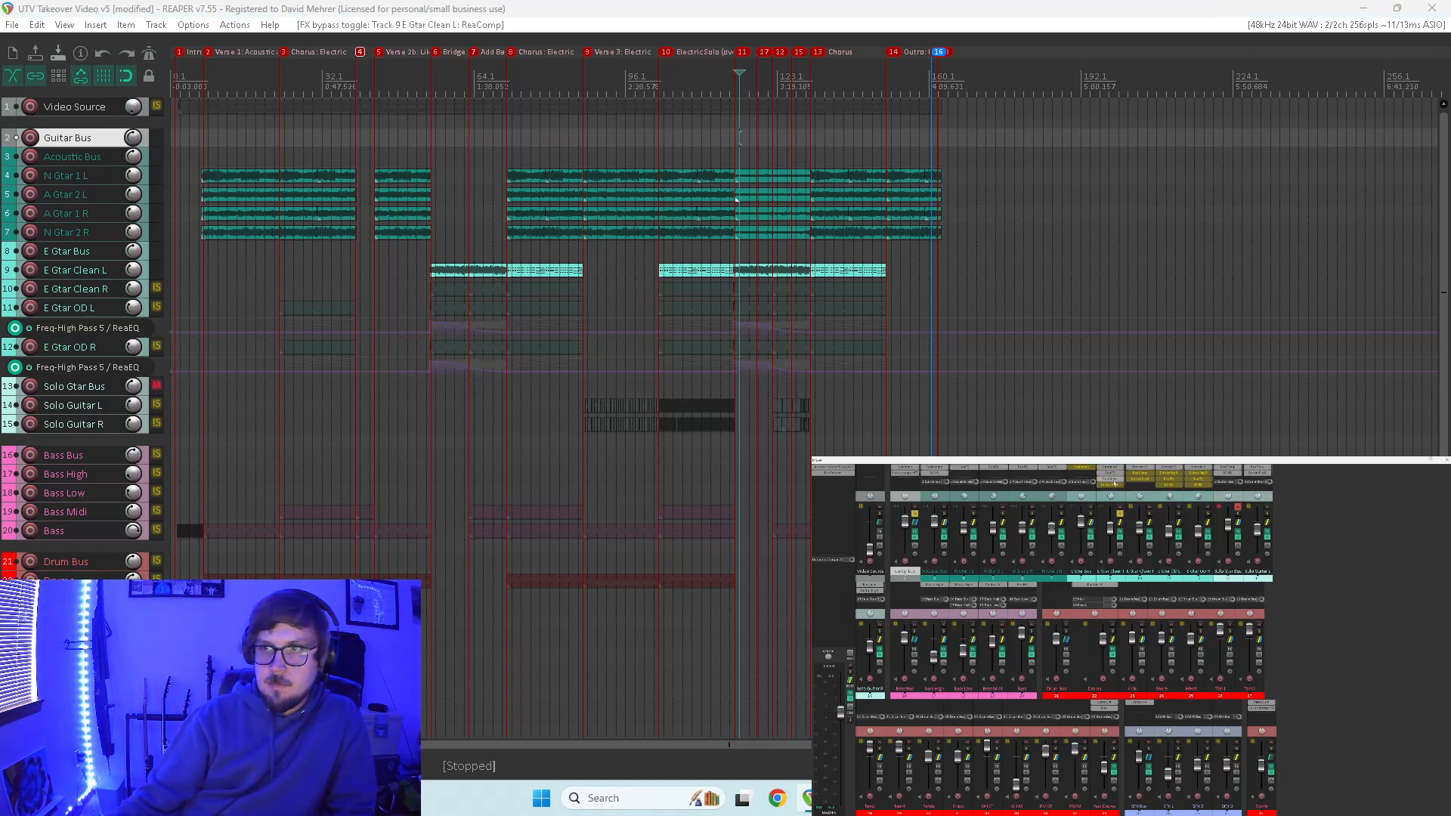
pyautogui.press('space')
pyautogui.click(1114, 483)
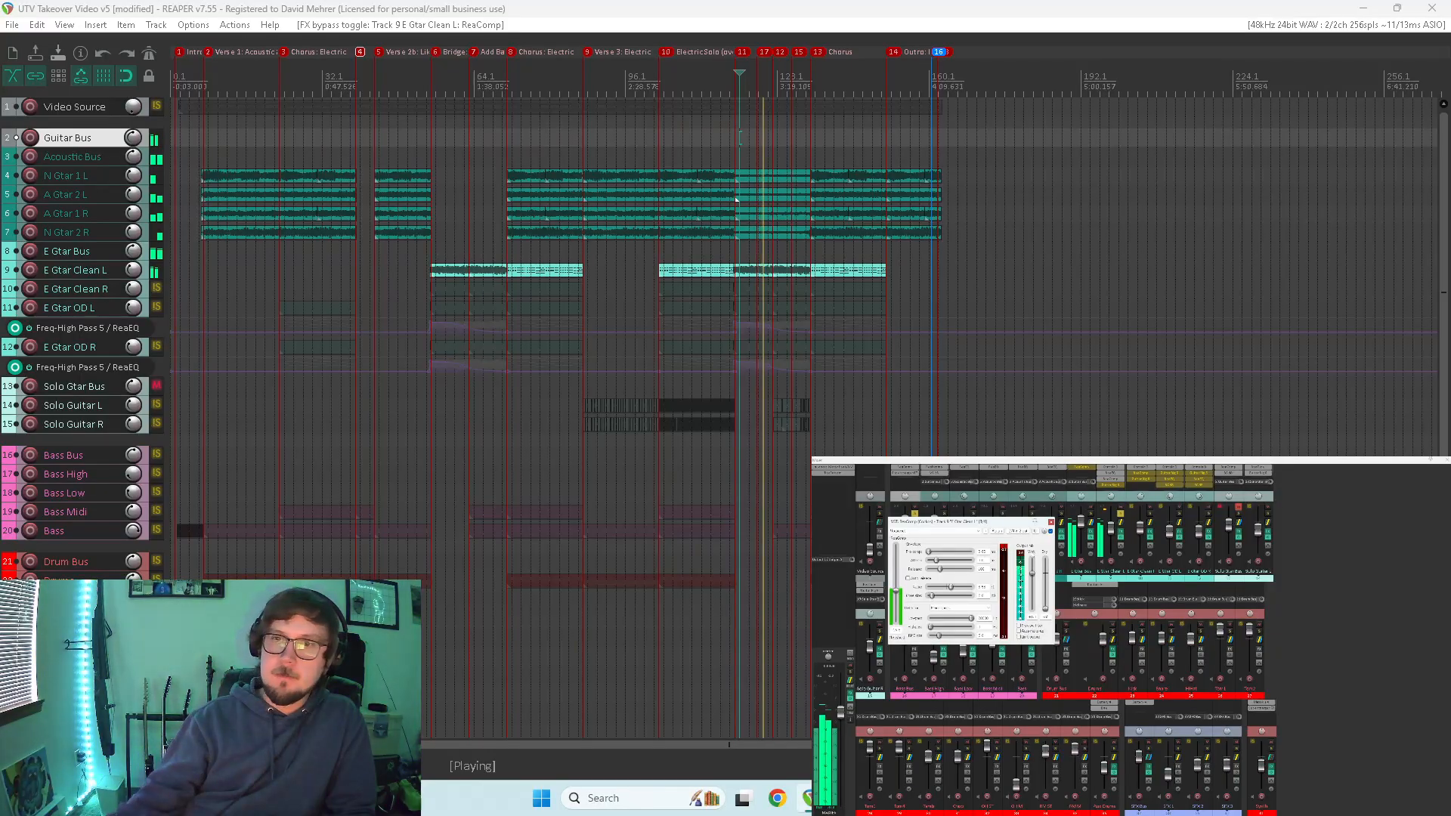
pyautogui.click(1051, 522)
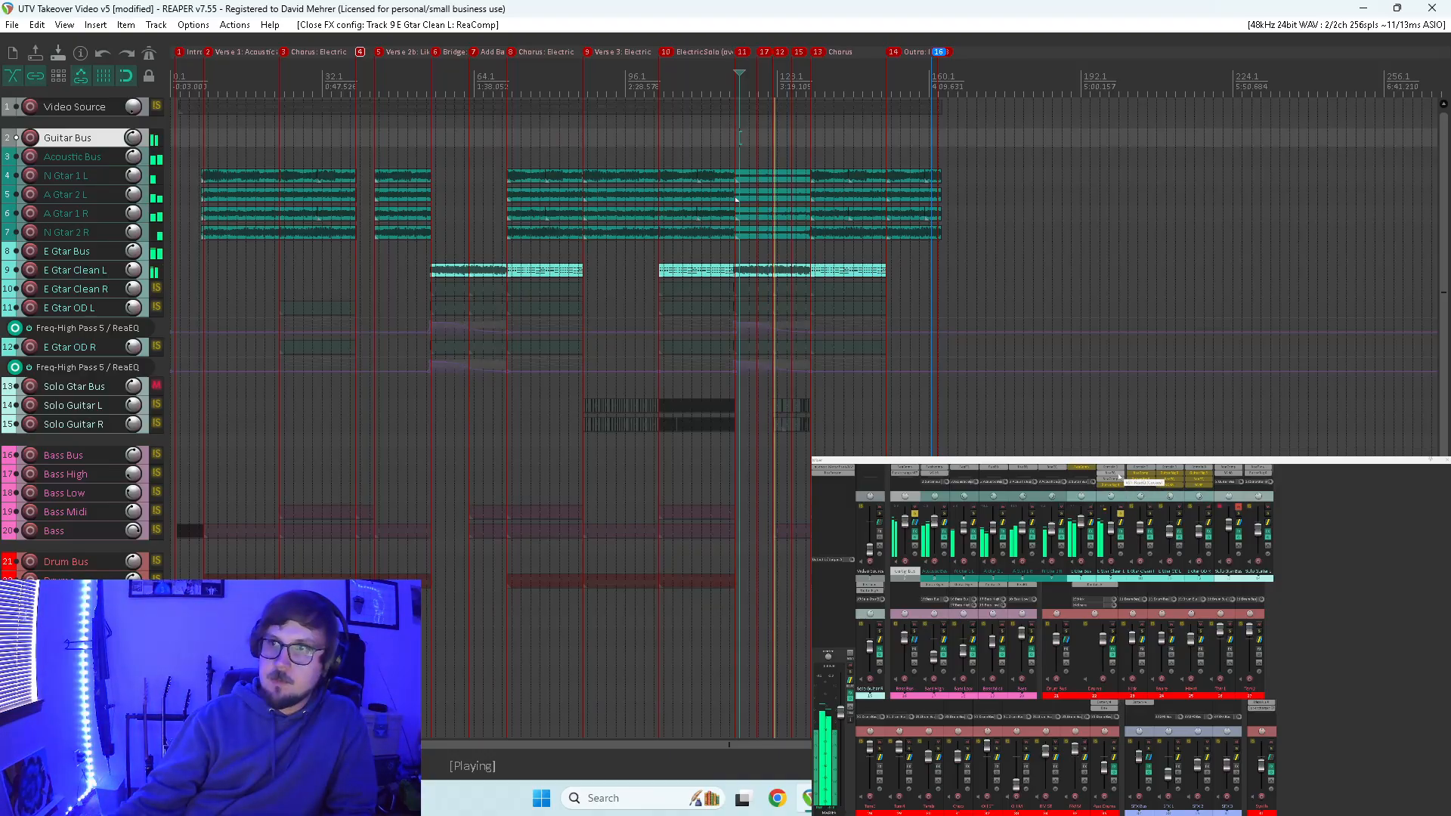
# - Copy the ReaEQ from E Gtar Clean L to E Gtar Clean R, solo the right track instead, and open the copied EQ
pyautogui.moveTo(1119, 475); pyautogui.dragTo(1132, 473)
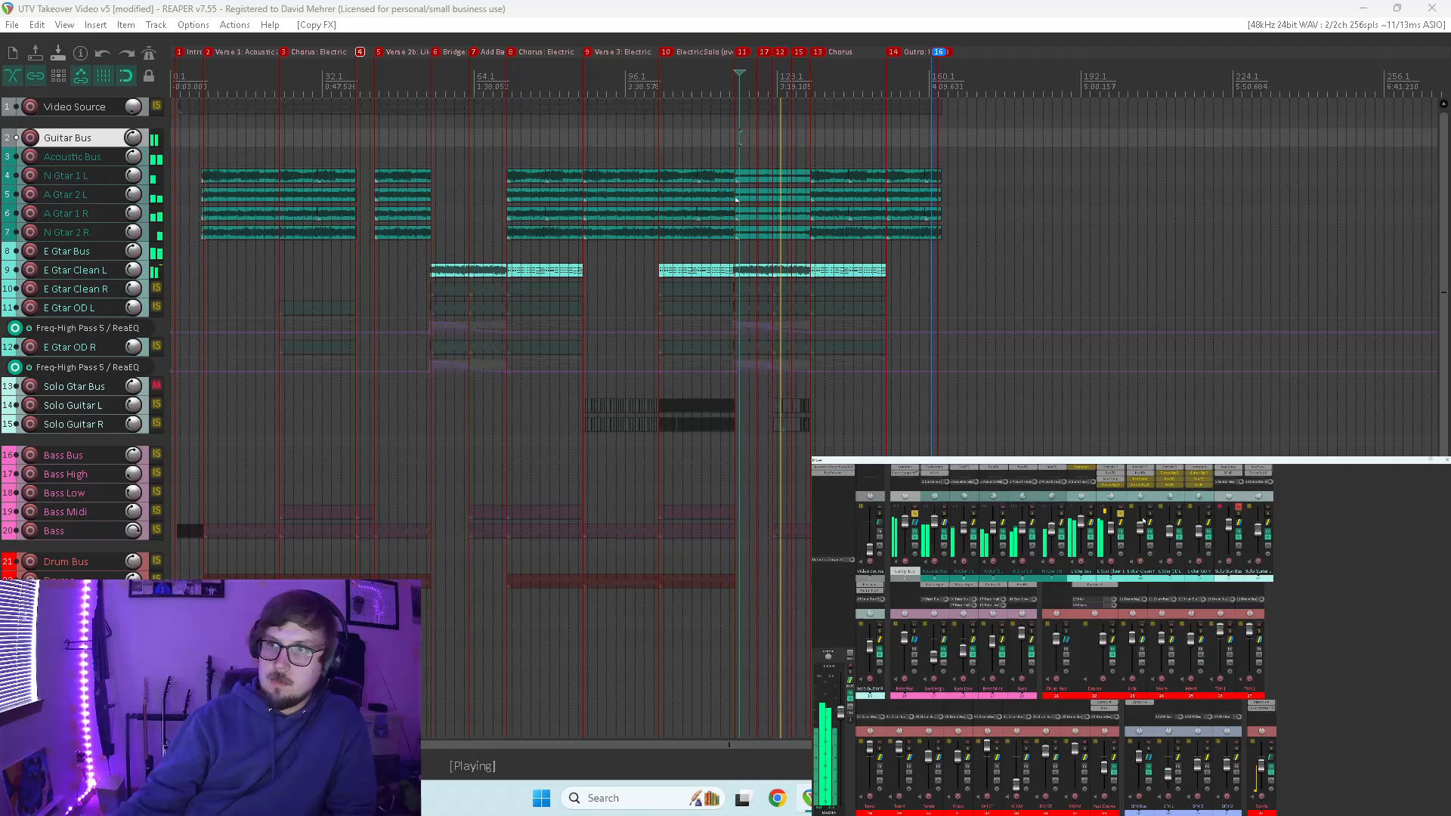
pyautogui.click(1149, 515)
pyautogui.click(1120, 514)
pyautogui.click(1139, 473)
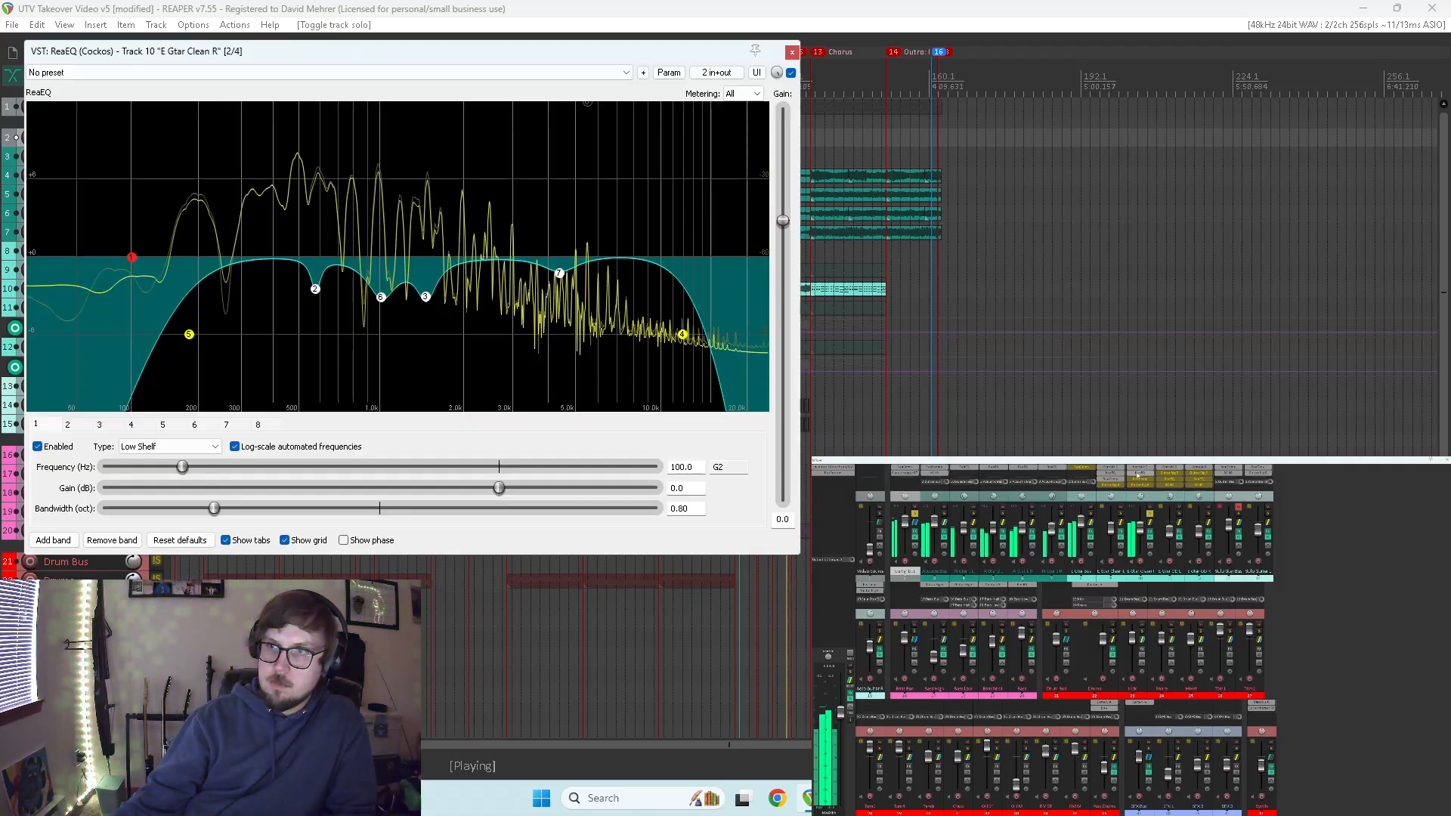
# - Disable the four copied cut bands, the high-pass band and the low-pass band in the E Gtar Clean R EQ
pyautogui.doubleClick(316, 290)
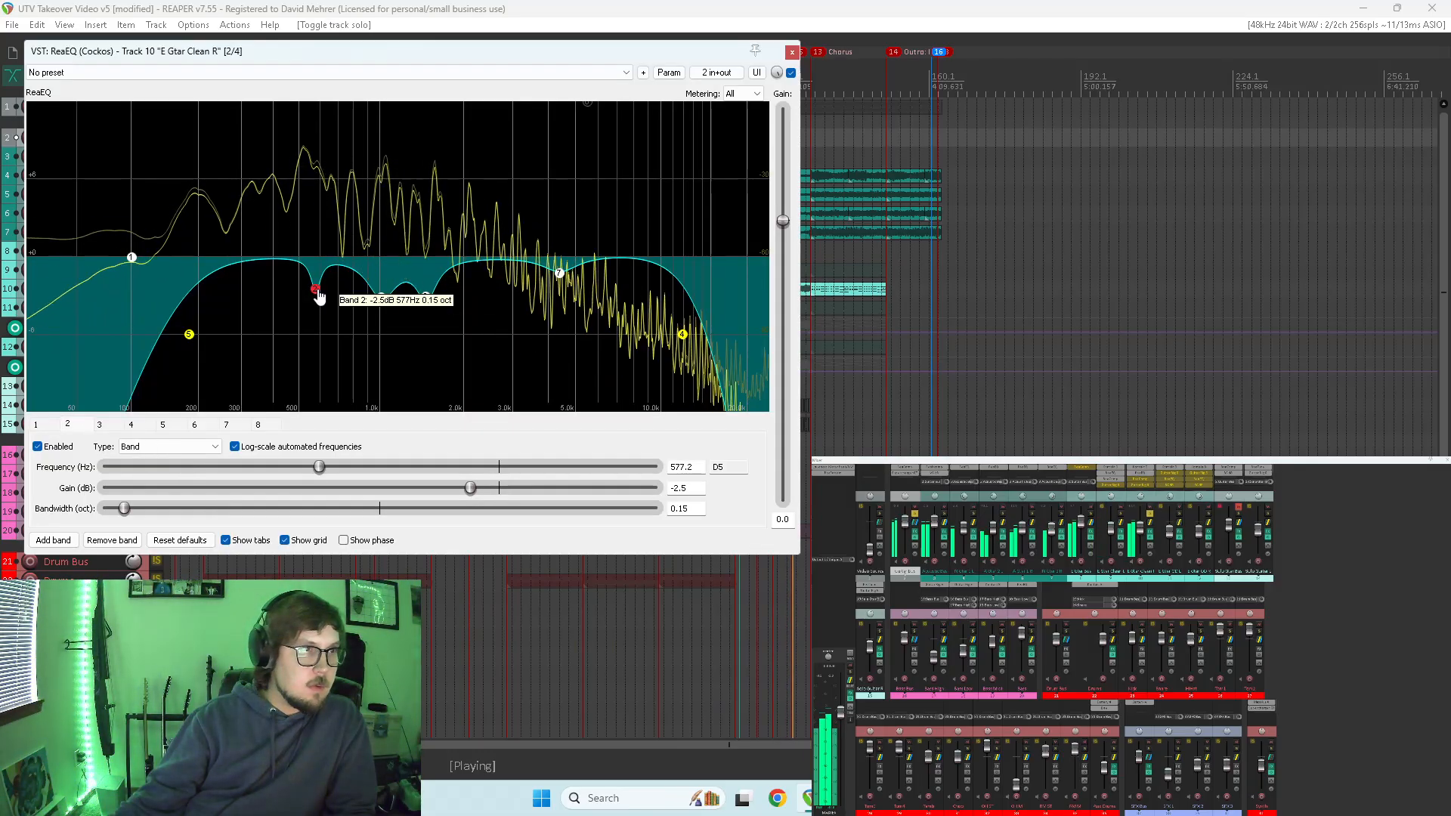
pyautogui.doubleClick(382, 298)
pyautogui.doubleClick(425, 296)
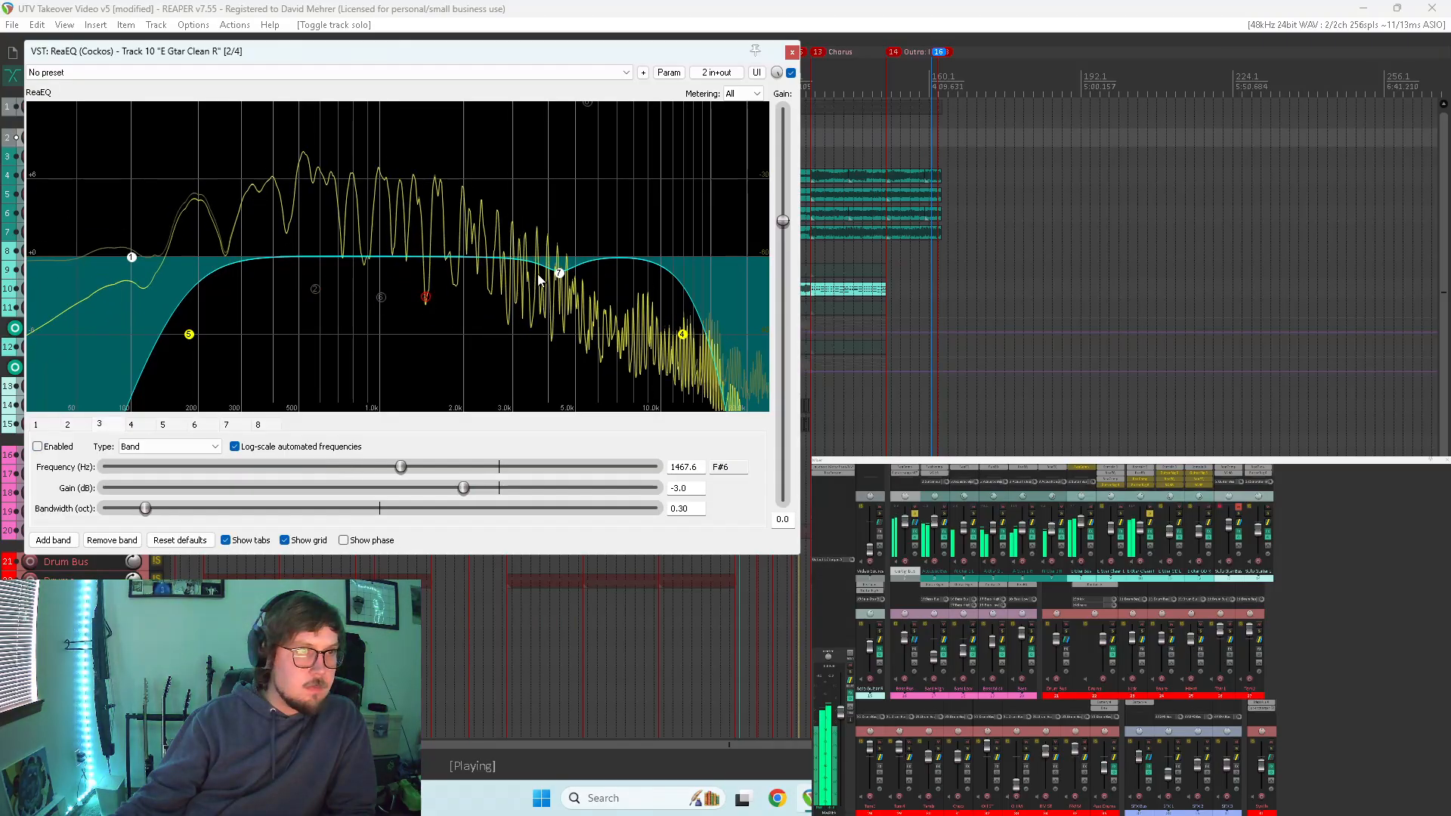
pyautogui.doubleClick(560, 272)
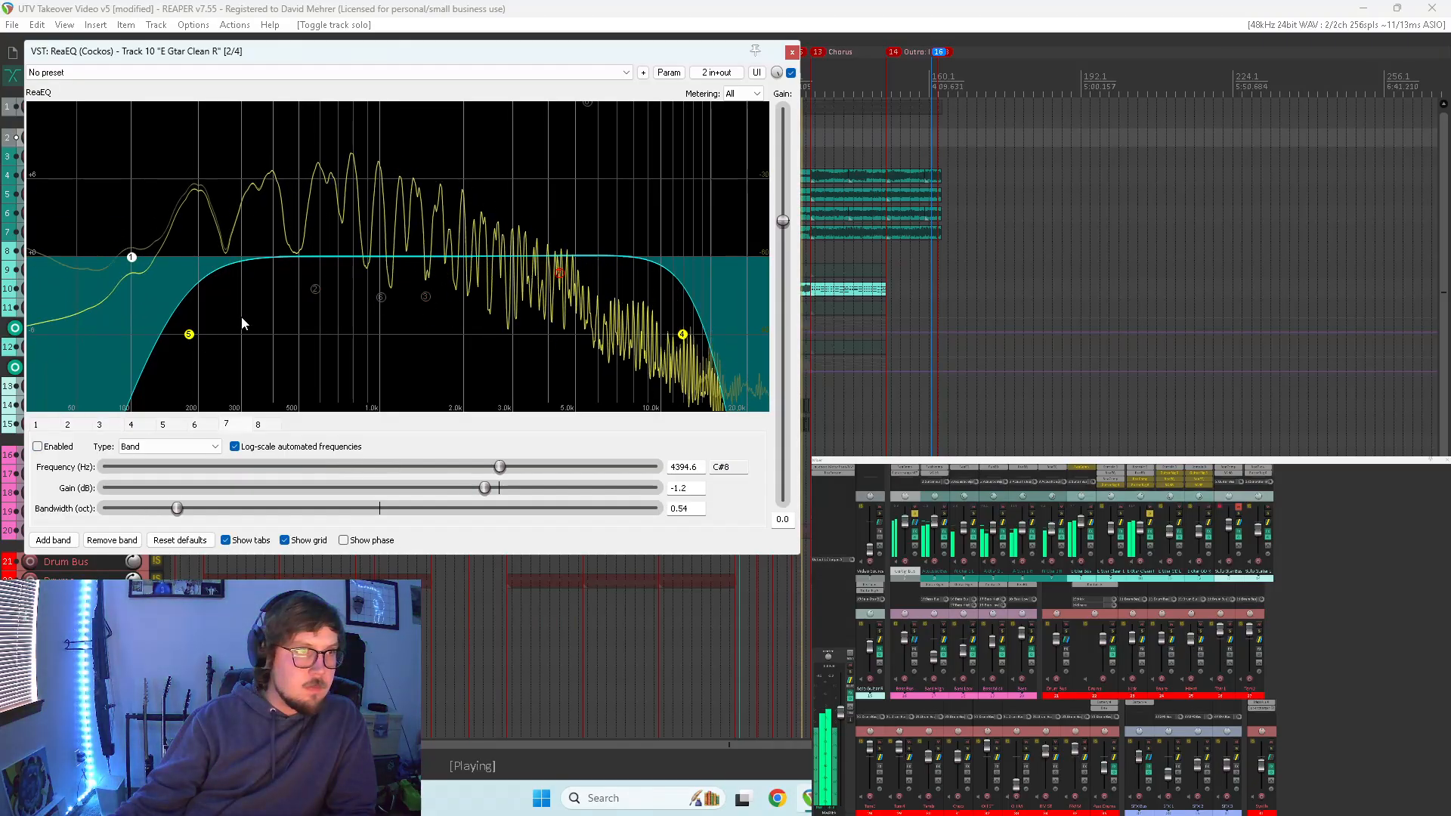
pyautogui.doubleClick(189, 334)
pyautogui.doubleClick(683, 337)
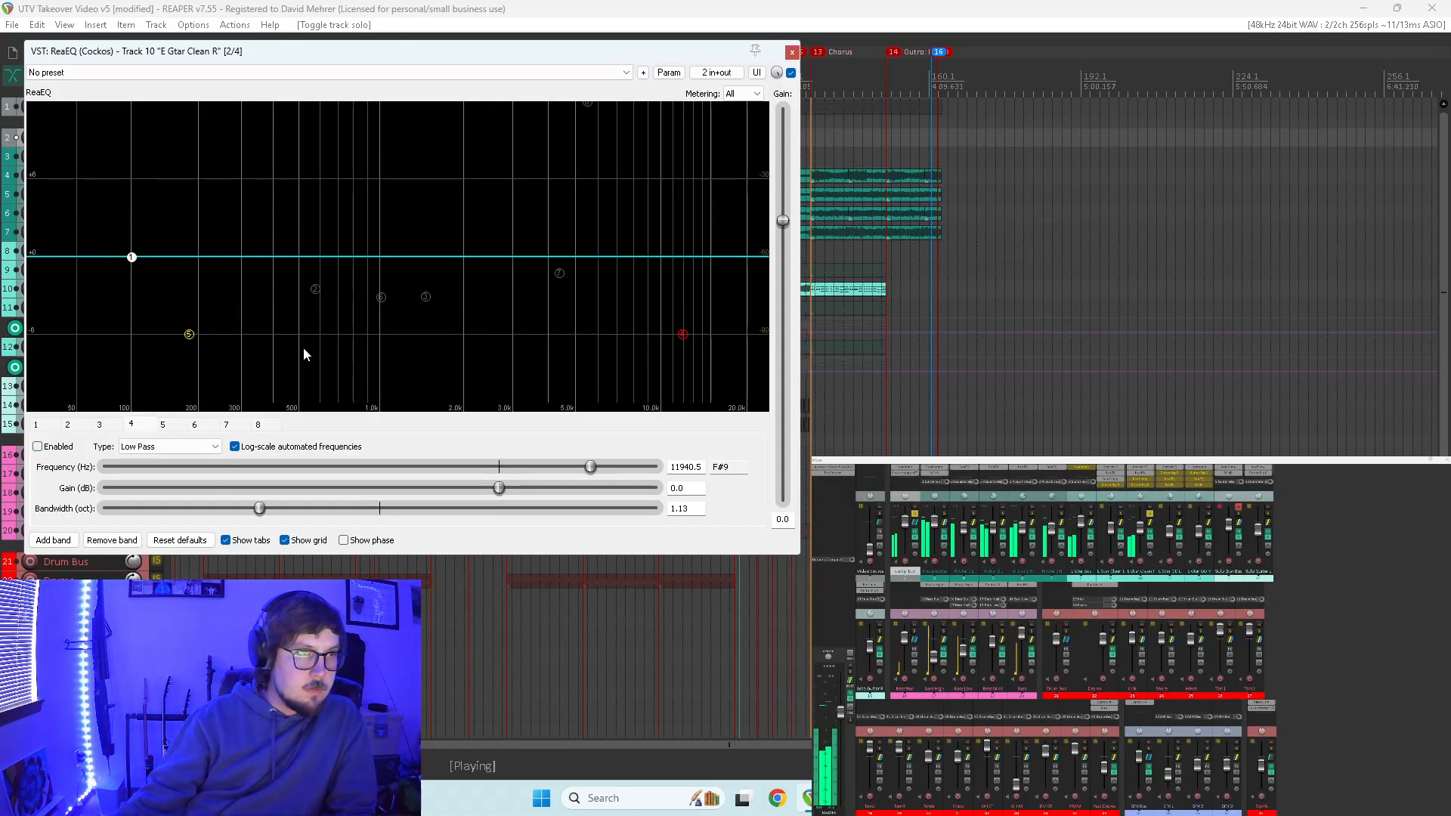
# - Re-enable the E Gtar Clean R high-pass band at about 173 Hz with a 1.81 oct bandwidth
pyautogui.doubleClick(189, 334)
pyautogui.moveTo(189, 334)
pyautogui.mouseDown()
pyautogui.moveTo(71, 333)
pyautogui.moveTo(390, 311)
pyautogui.moveTo(87, 321)
pyautogui.moveTo(184, 321)
pyautogui.mouseUp()
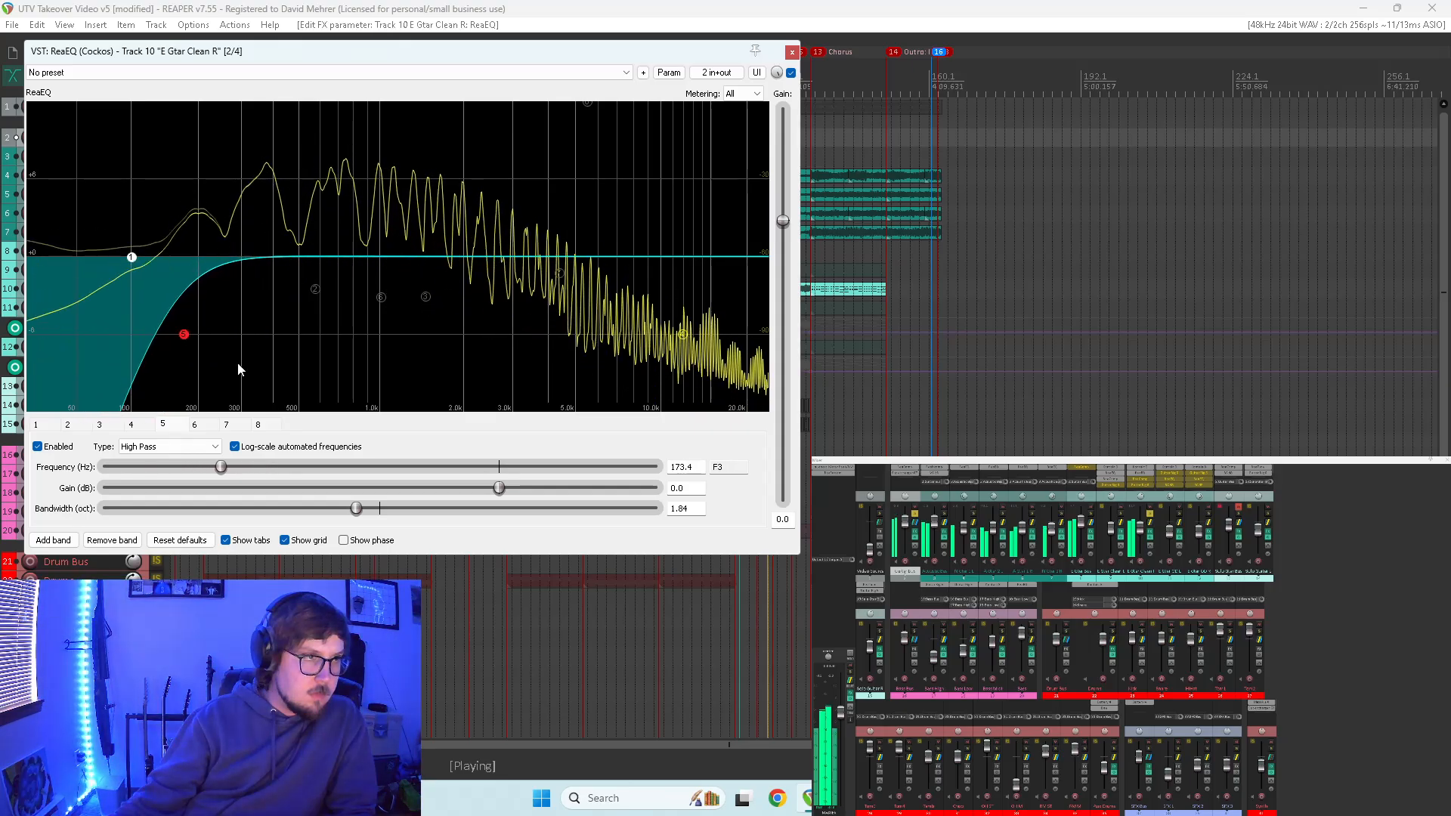
pyautogui.moveTo(356, 508); pyautogui.dragTo(352, 509)
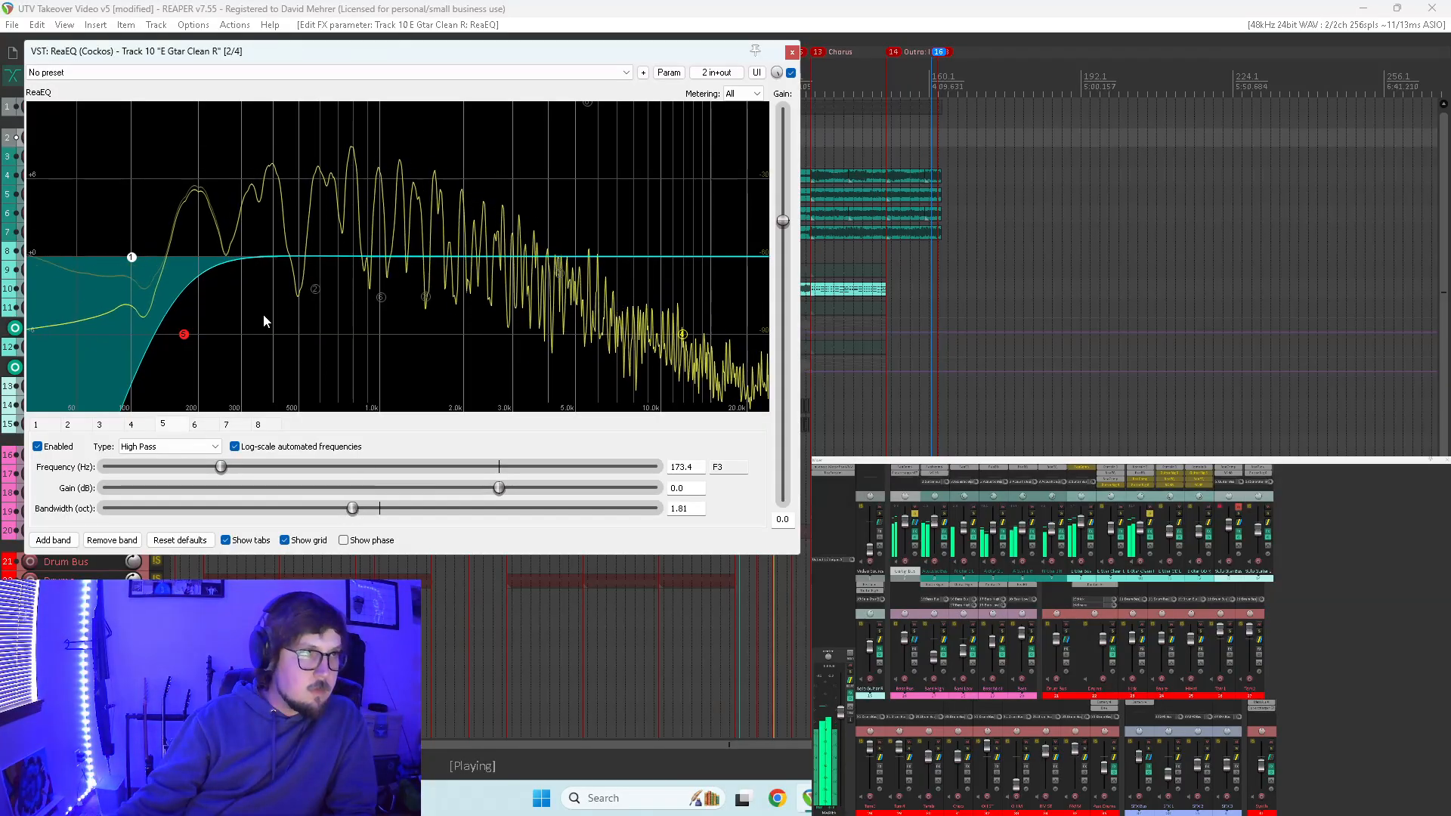
# - Re-enable the E Gtar Clean R low-pass band, move it to about 17.2 kHz and adjust its bandwidth
pyautogui.click(682, 334)
pyautogui.moveTo(683, 337); pyautogui.dragTo(632, 323)
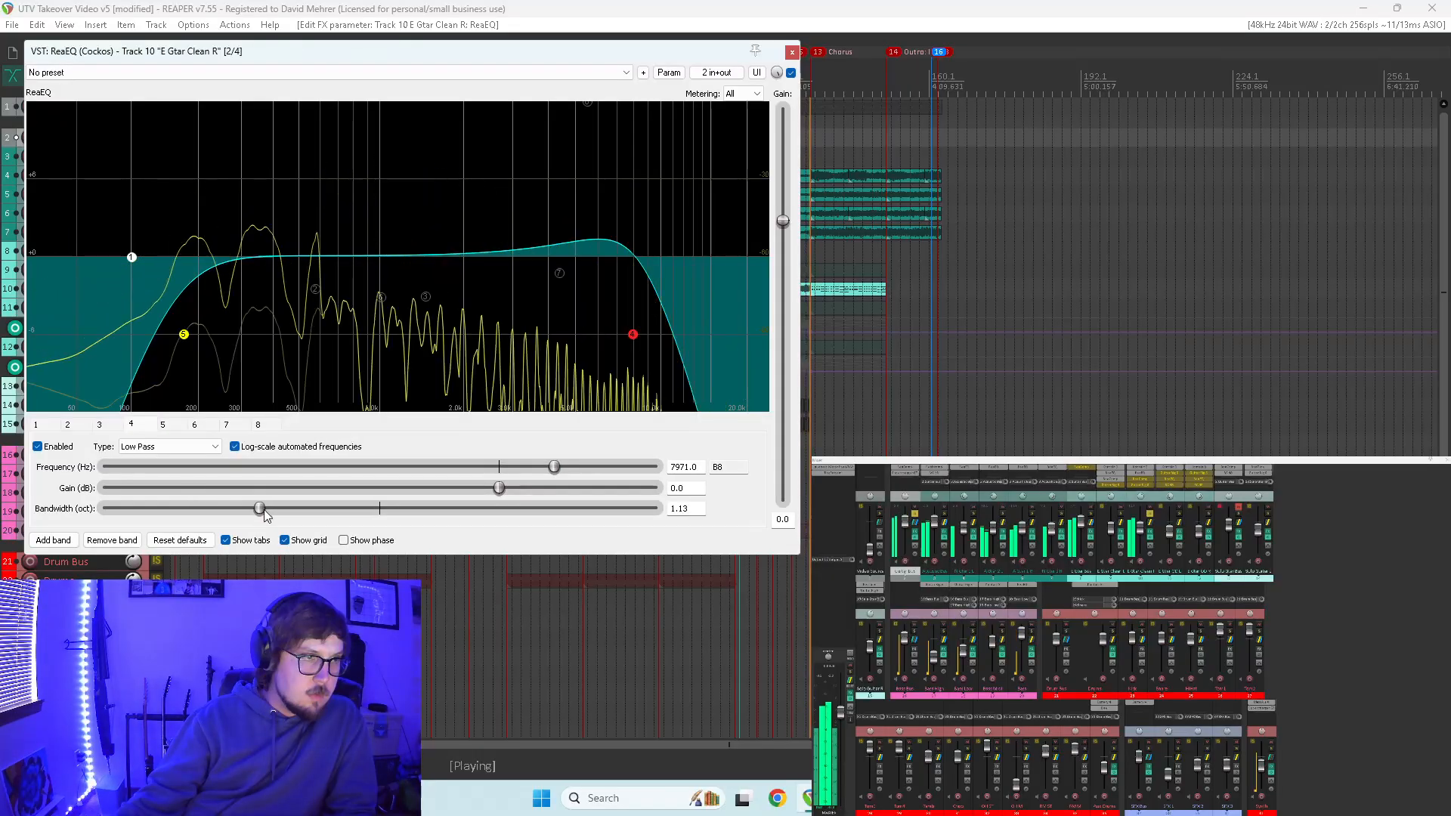
pyautogui.moveTo(259, 509); pyautogui.dragTo(303, 514)
pyautogui.moveTo(633, 334); pyautogui.dragTo(698, 335)
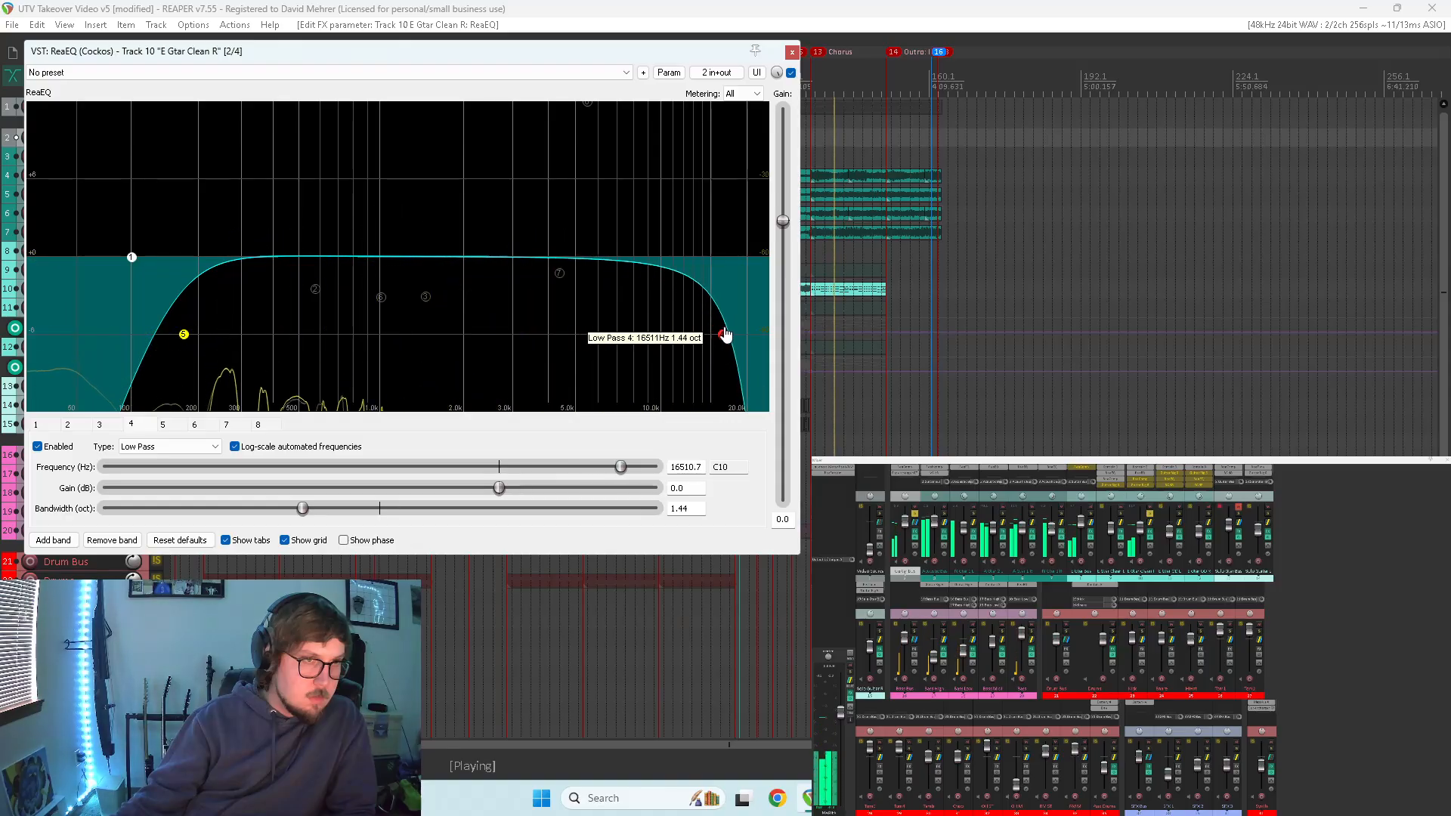
pyautogui.moveTo(732, 334); pyautogui.dragTo(728, 334)
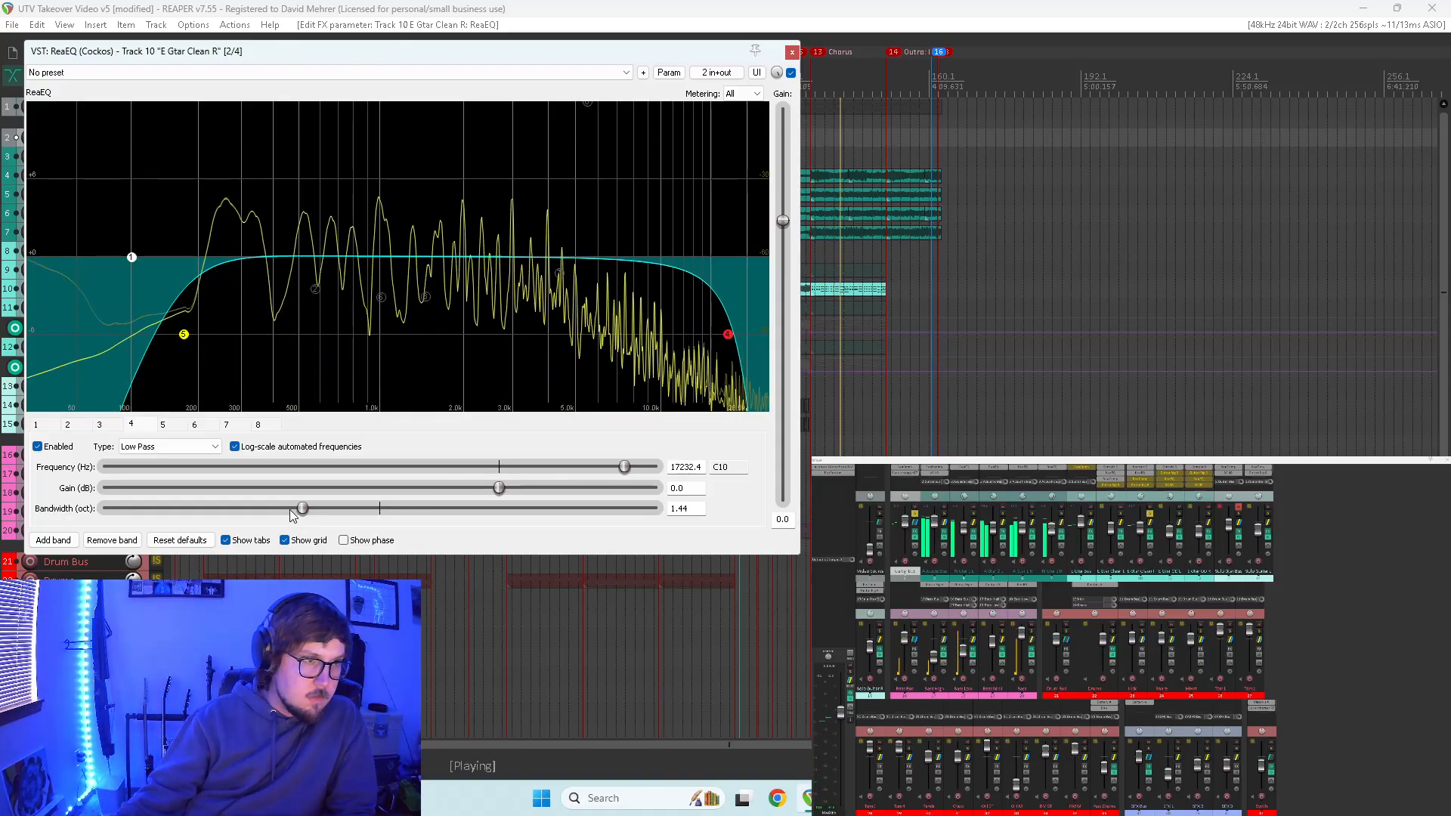
pyautogui.moveTo(293, 513); pyautogui.dragTo(270, 519)
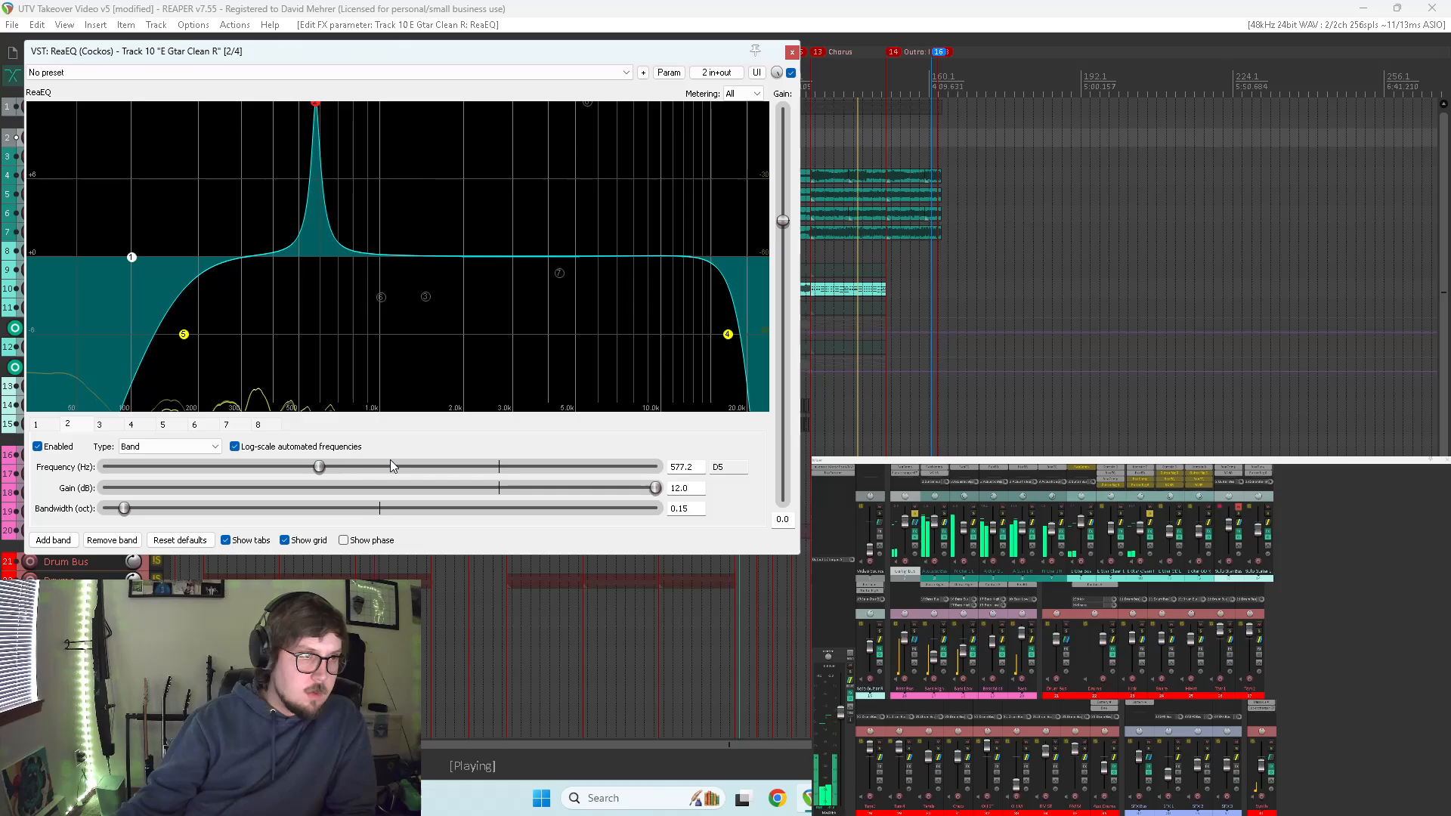
# - Sweep boosted band 2 for a resonance, and set it to a 1.2 dB cut at about 596 Hz with a 0.15 oct bandwidth
pyautogui.moveTo(319, 467)
pyautogui.mouseDown()
pyautogui.moveTo(251, 478)
pyautogui.moveTo(301, 475)
pyautogui.mouseUp()
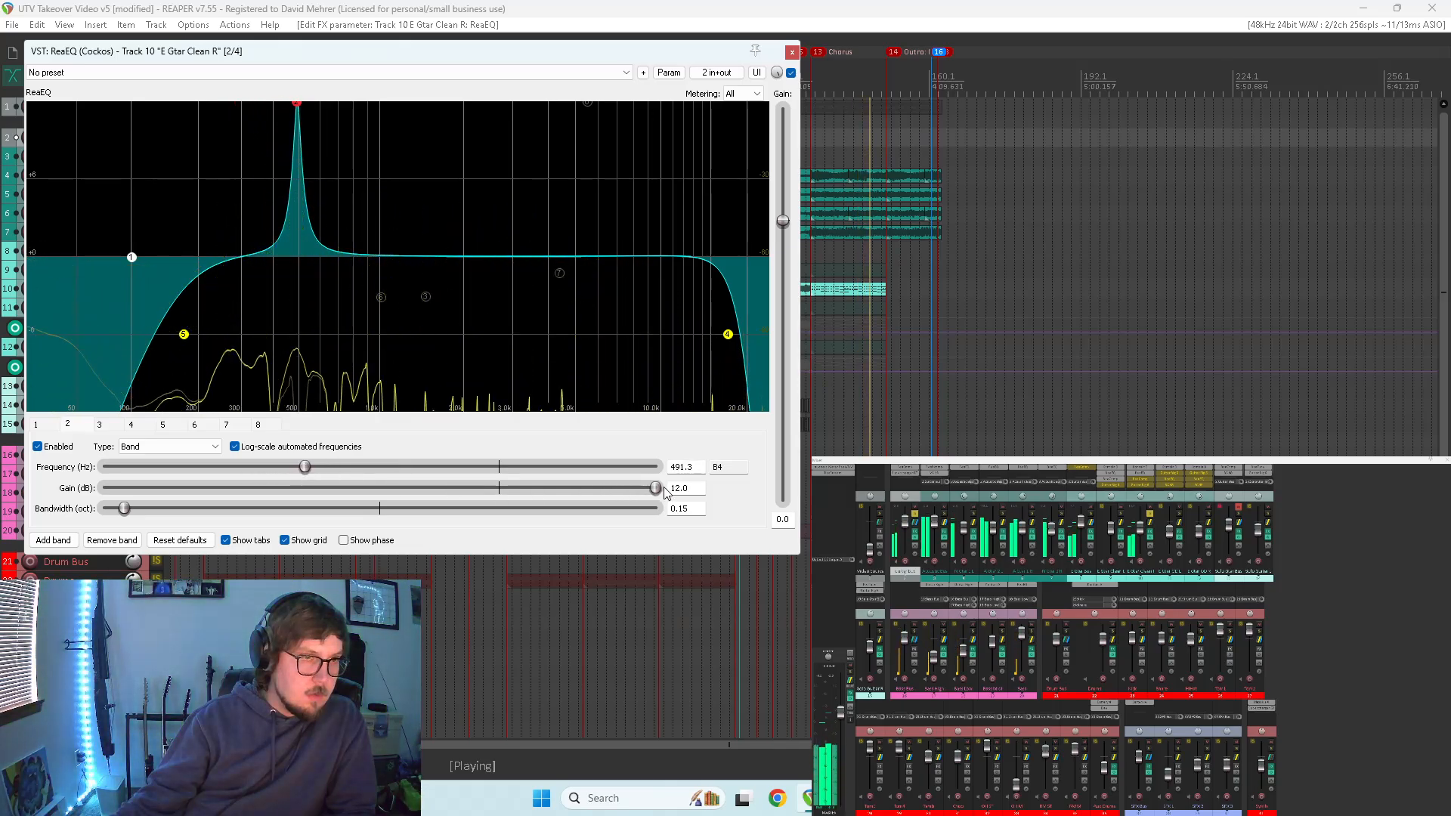
pyautogui.moveTo(310, 470)
pyautogui.mouseDown()
pyautogui.moveTo(257, 472)
pyautogui.moveTo(322, 473)
pyautogui.mouseUp()
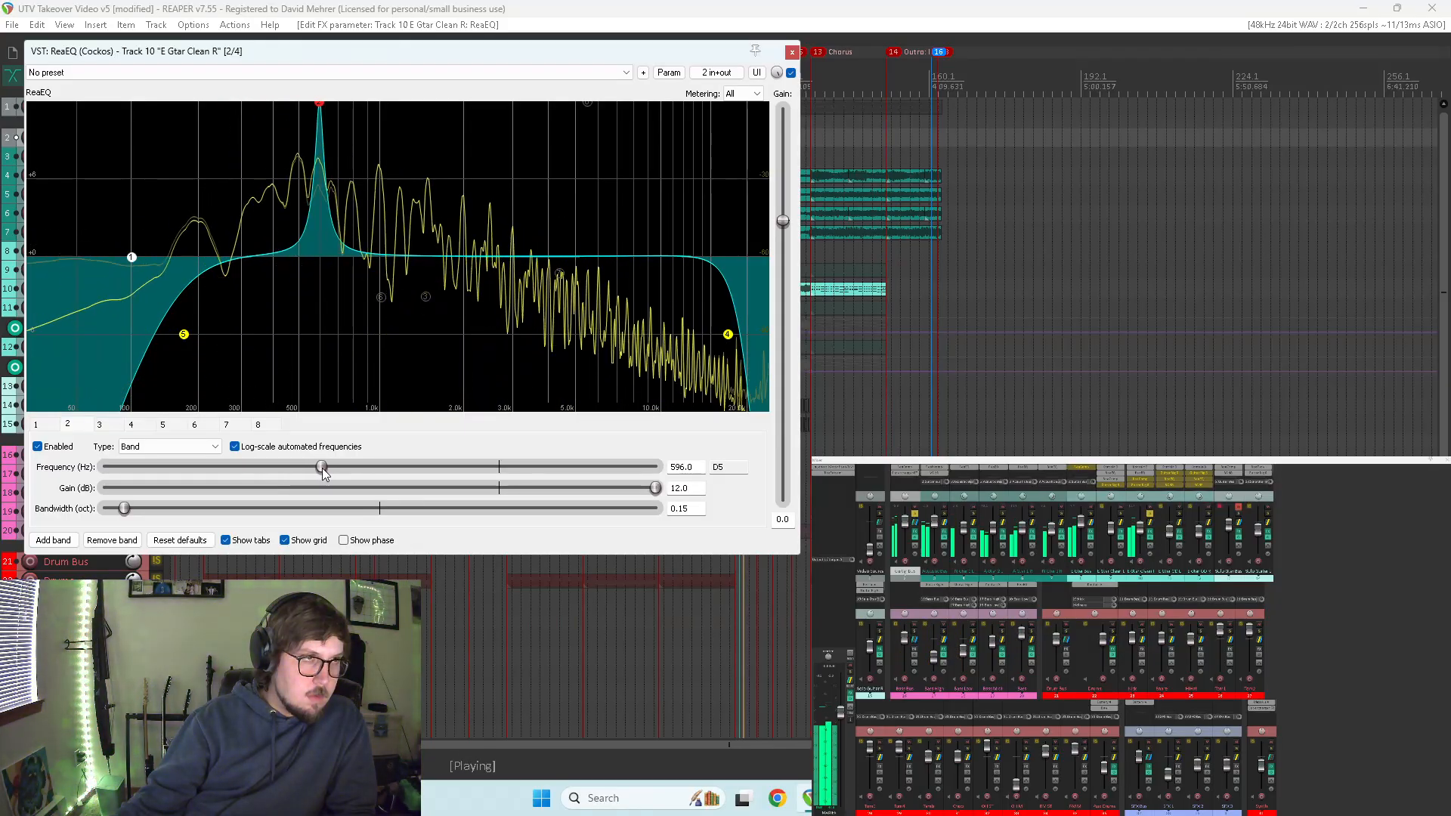
pyautogui.moveTo(656, 488); pyautogui.dragTo(471, 495)
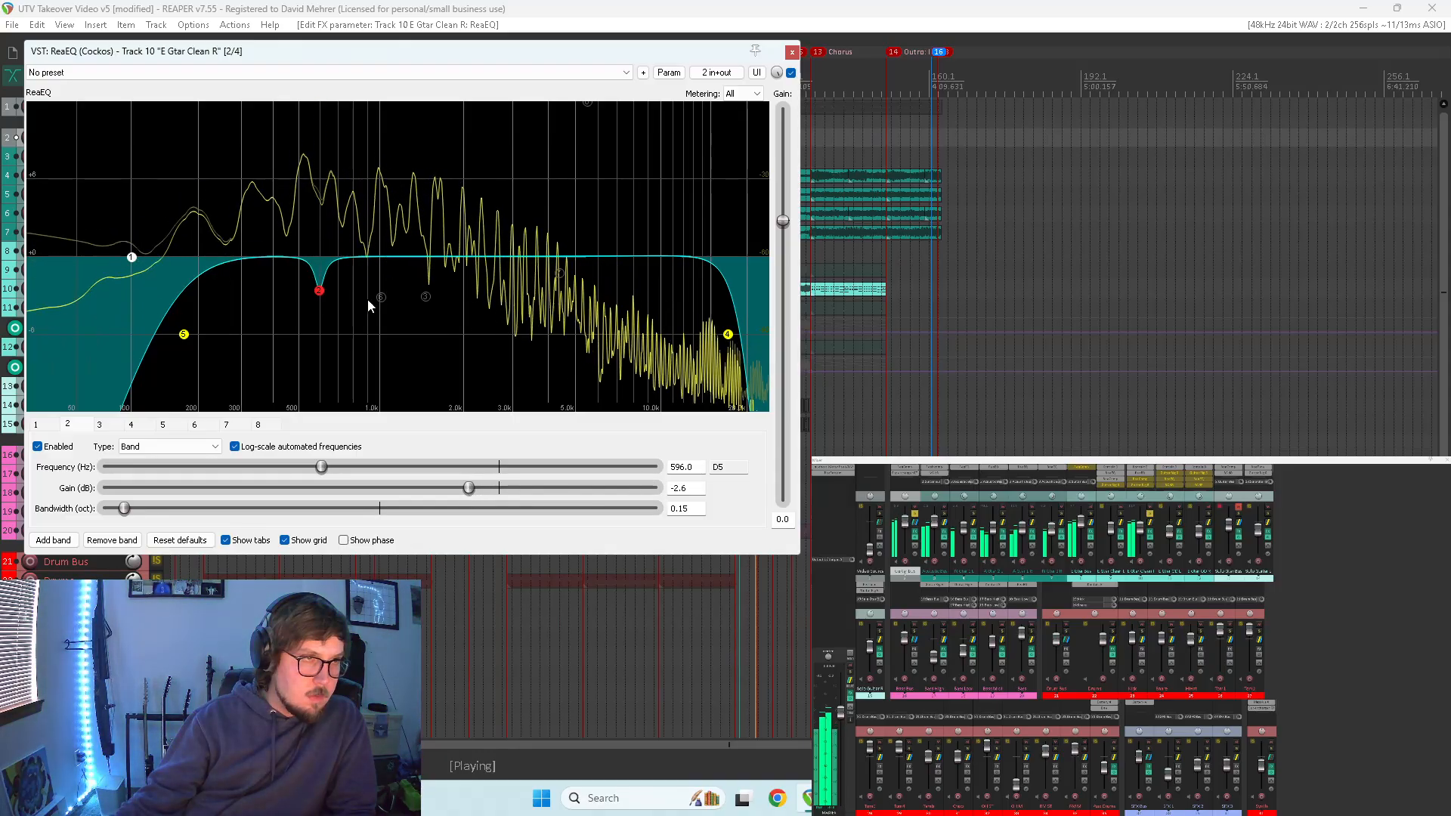
pyautogui.moveTo(322, 292); pyautogui.dragTo(322, 288)
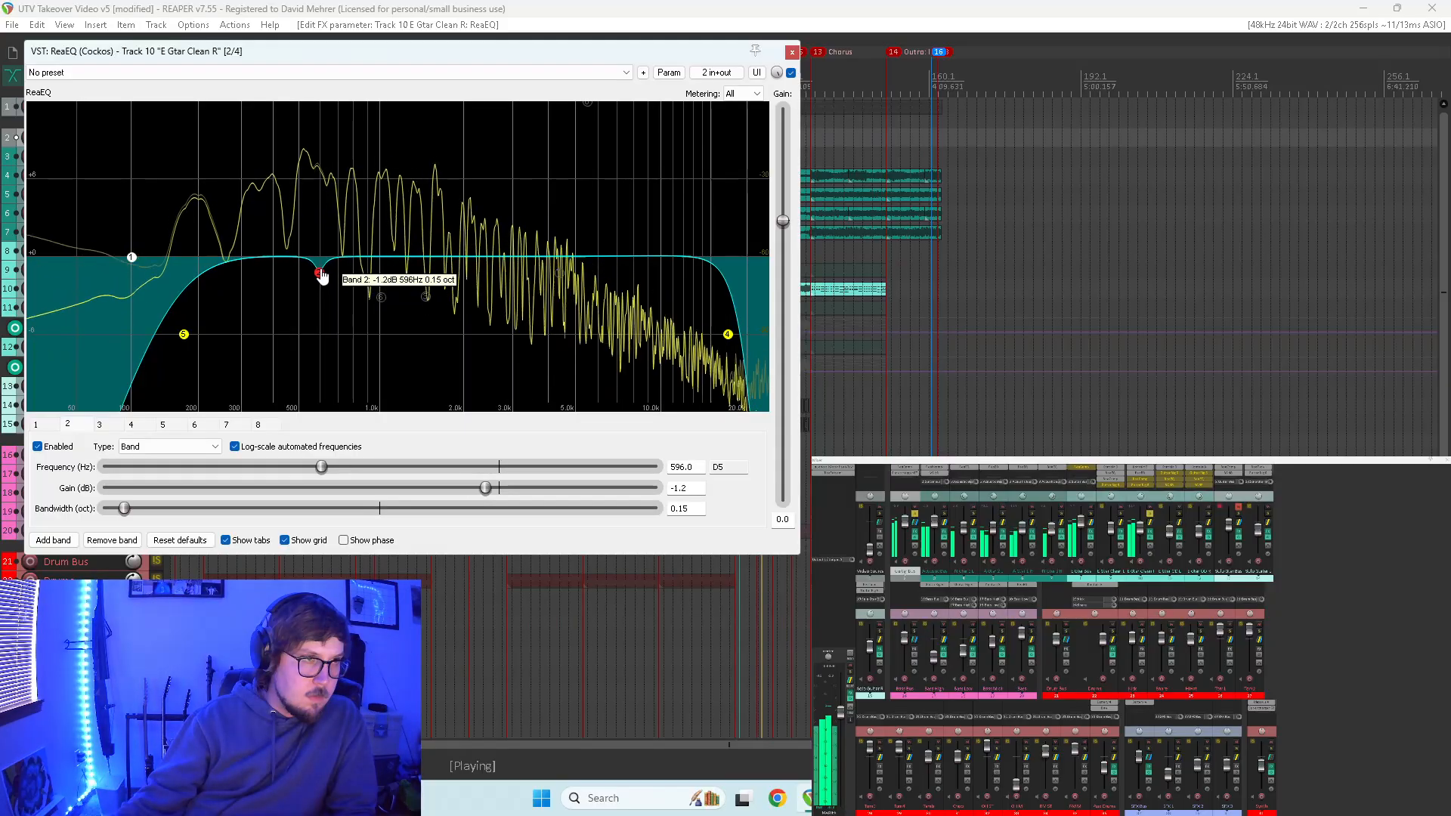
# - Enable band 6, sweep it boosted, and set a 2.8 dB cut at about 1019 Hz with a 0.13 oct bandwidth
pyautogui.doubleClick(381, 299)
pyautogui.moveTo(164, 507); pyautogui.dragTo(121, 510)
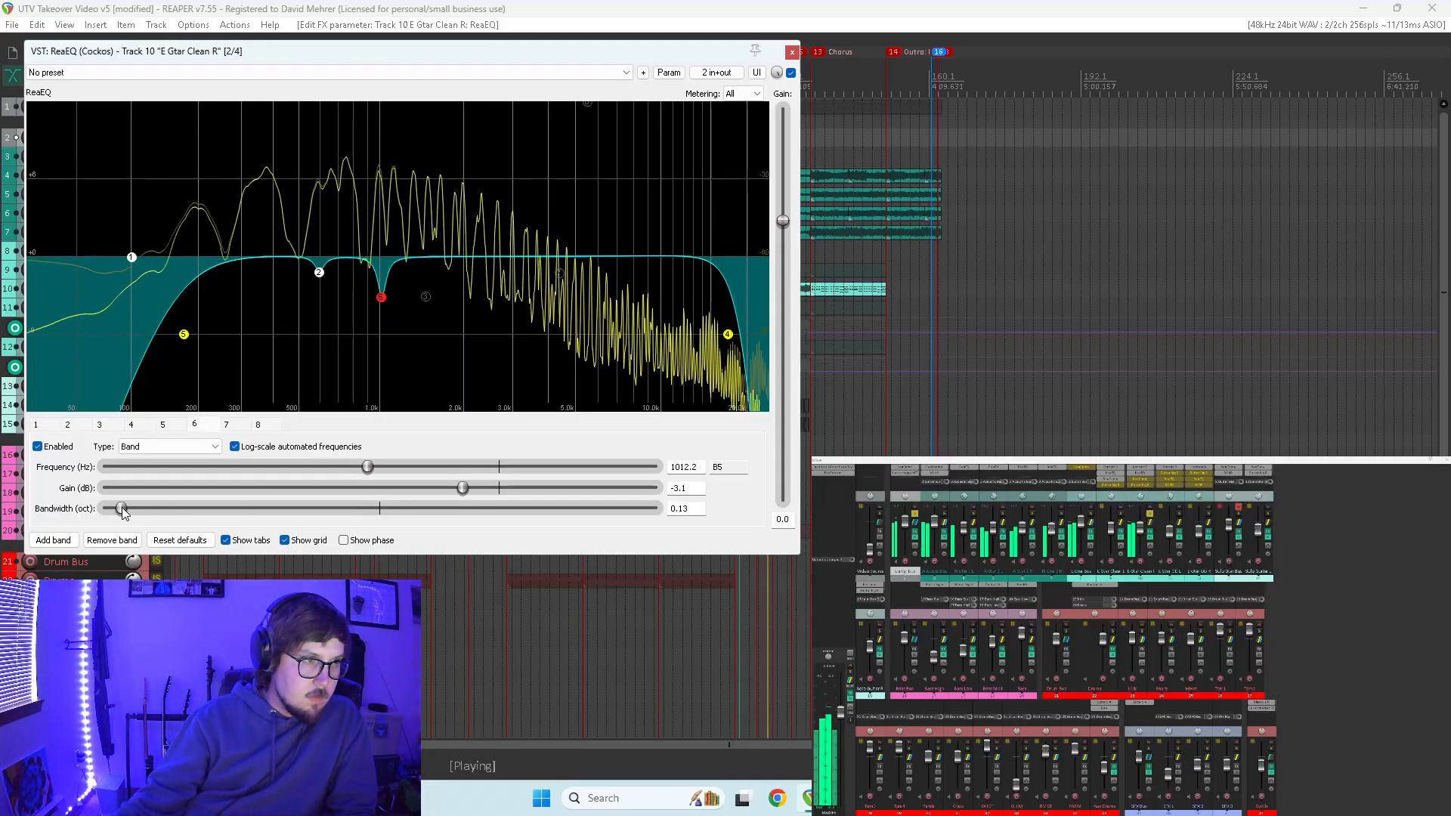
pyautogui.moveTo(520, 492); pyautogui.dragTo(655, 488)
pyautogui.moveTo(368, 466)
pyautogui.mouseDown()
pyautogui.moveTo(386, 466)
pyautogui.moveTo(369, 467)
pyautogui.mouseUp()
pyautogui.moveTo(656, 489); pyautogui.dragTo(472, 489)
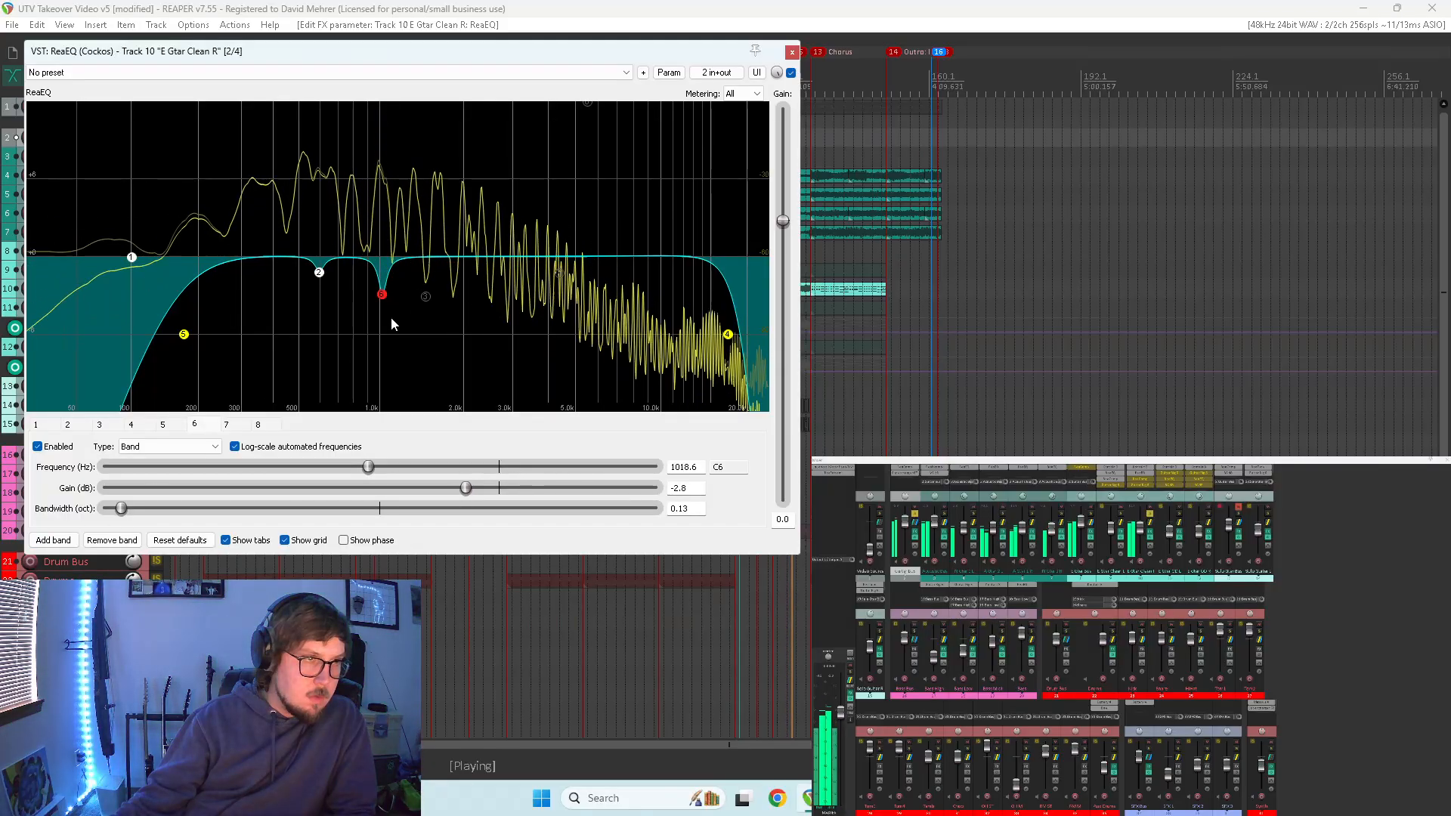
# - Enable band 3, sweep it boosted, and set a 2.4 dB cut at about 1590 Hz with a 0.30 oct bandwidth
pyautogui.doubleClick(427, 297)
pyautogui.moveTo(464, 488); pyautogui.dragTo(672, 492)
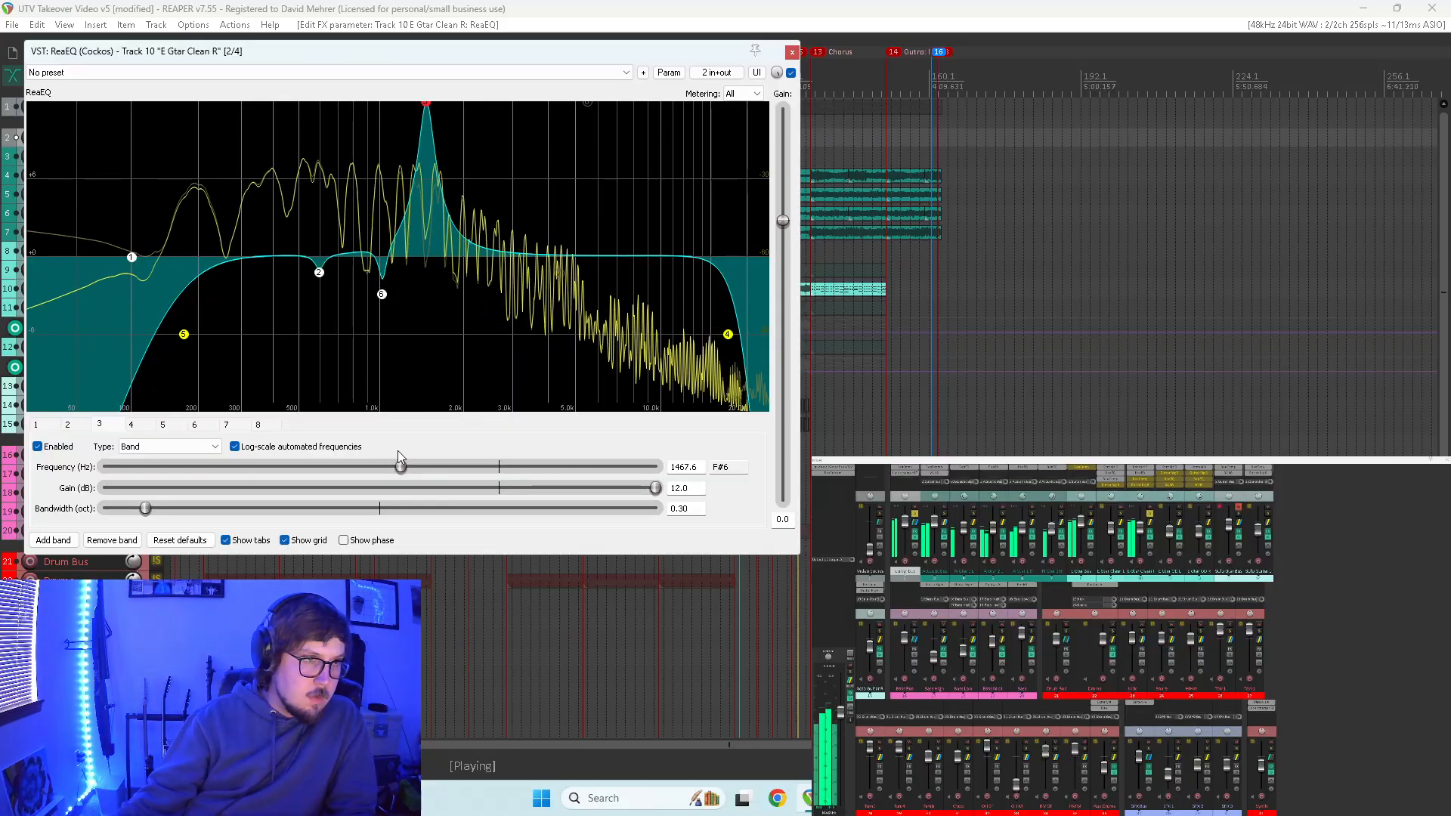
pyautogui.moveTo(400, 467); pyautogui.dragTo(444, 480)
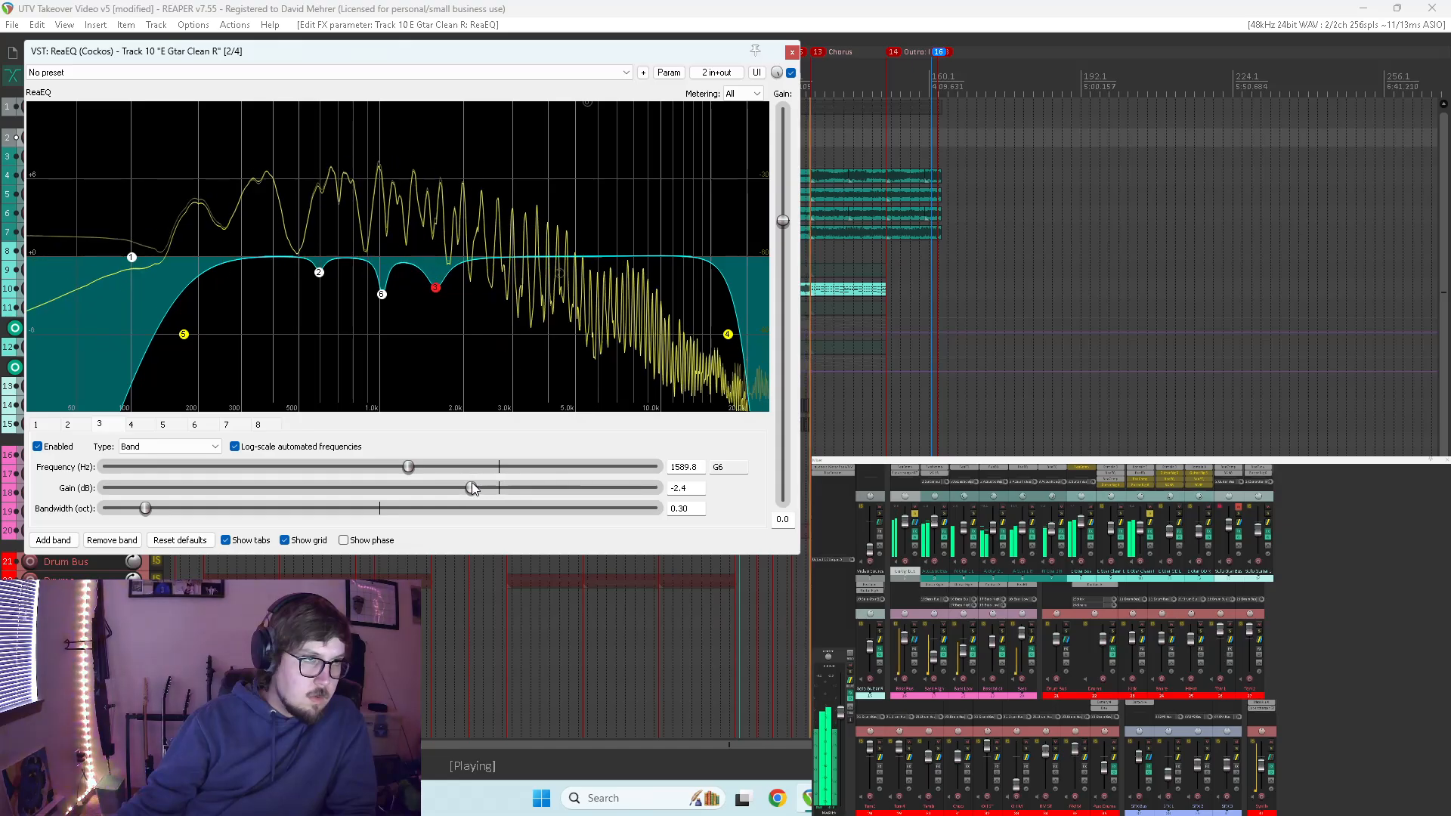
# - Add a new narrow band, sweep it boosted, and turn it into a small cut near 4 kHz
pyautogui.click(53, 539)
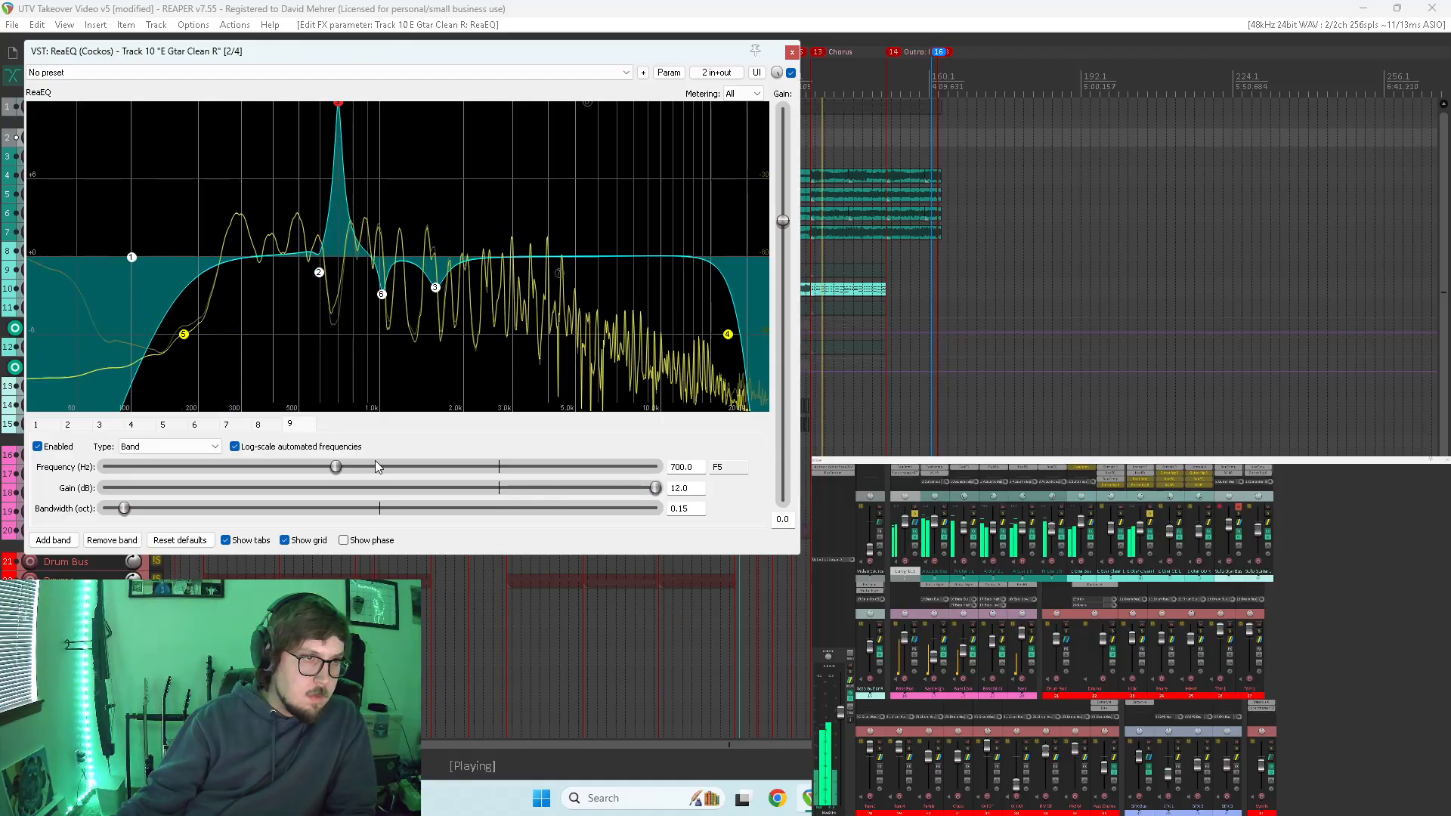
pyautogui.moveTo(377, 467); pyautogui.dragTo(486, 486)
pyautogui.moveTo(655, 490); pyautogui.dragTo(471, 502)
# - Add another band, sweep it boosted, and set a 2.0 dB cut at about 7341 Hz with a 0.12 oct bandwidth
pyautogui.click(62, 541)
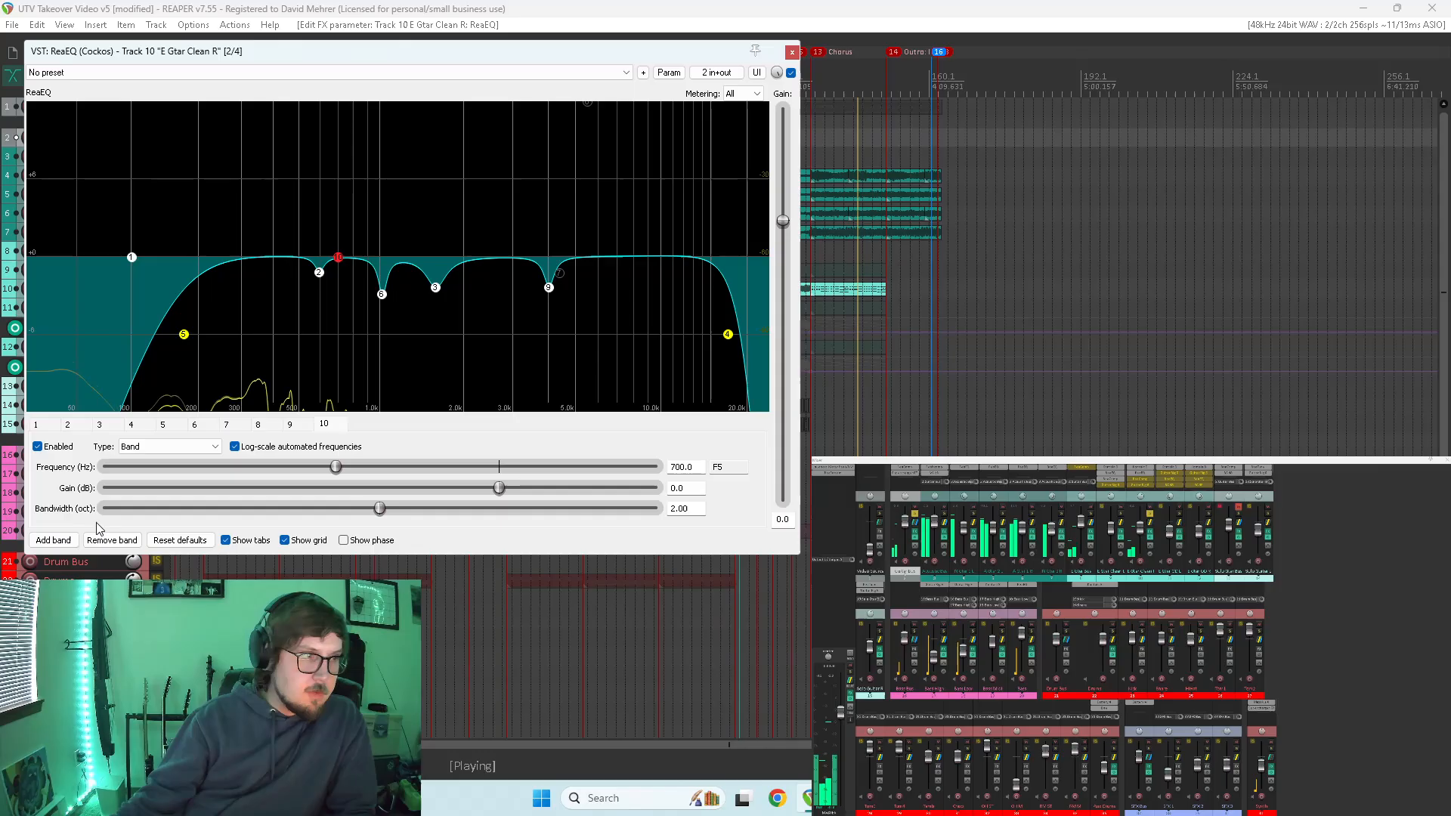
pyautogui.moveTo(379, 508); pyautogui.dragTo(117, 508)
pyautogui.moveTo(499, 489); pyautogui.dragTo(655, 488)
pyautogui.moveTo(336, 467); pyautogui.dragTo(478, 497)
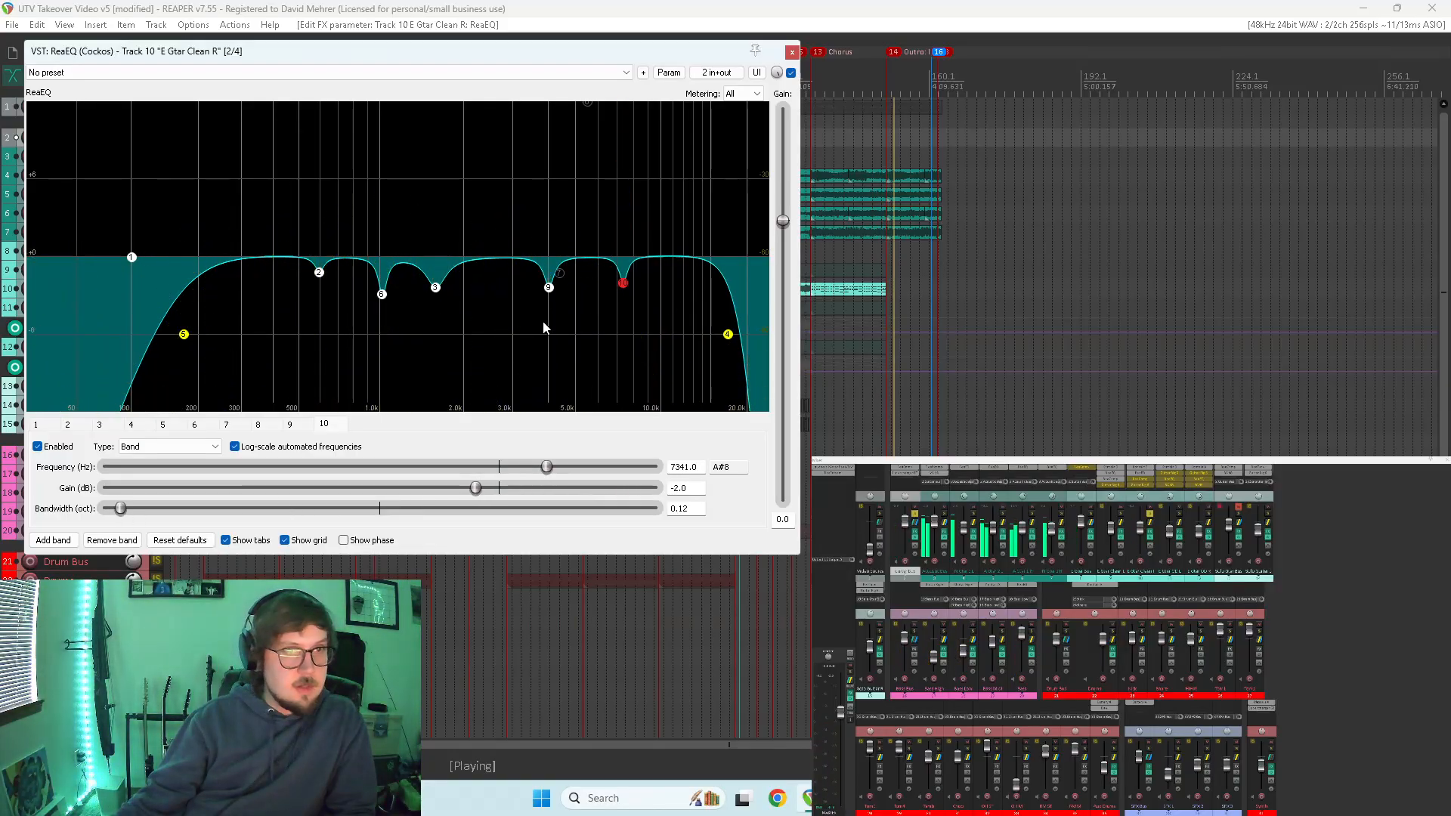
# - Close the E Gtar Clean R EQ, restart playback, and toggle the EQ's bypass to compare the sound
pyautogui.click(791, 51)
pyautogui.press('space')
pyautogui.press('space')
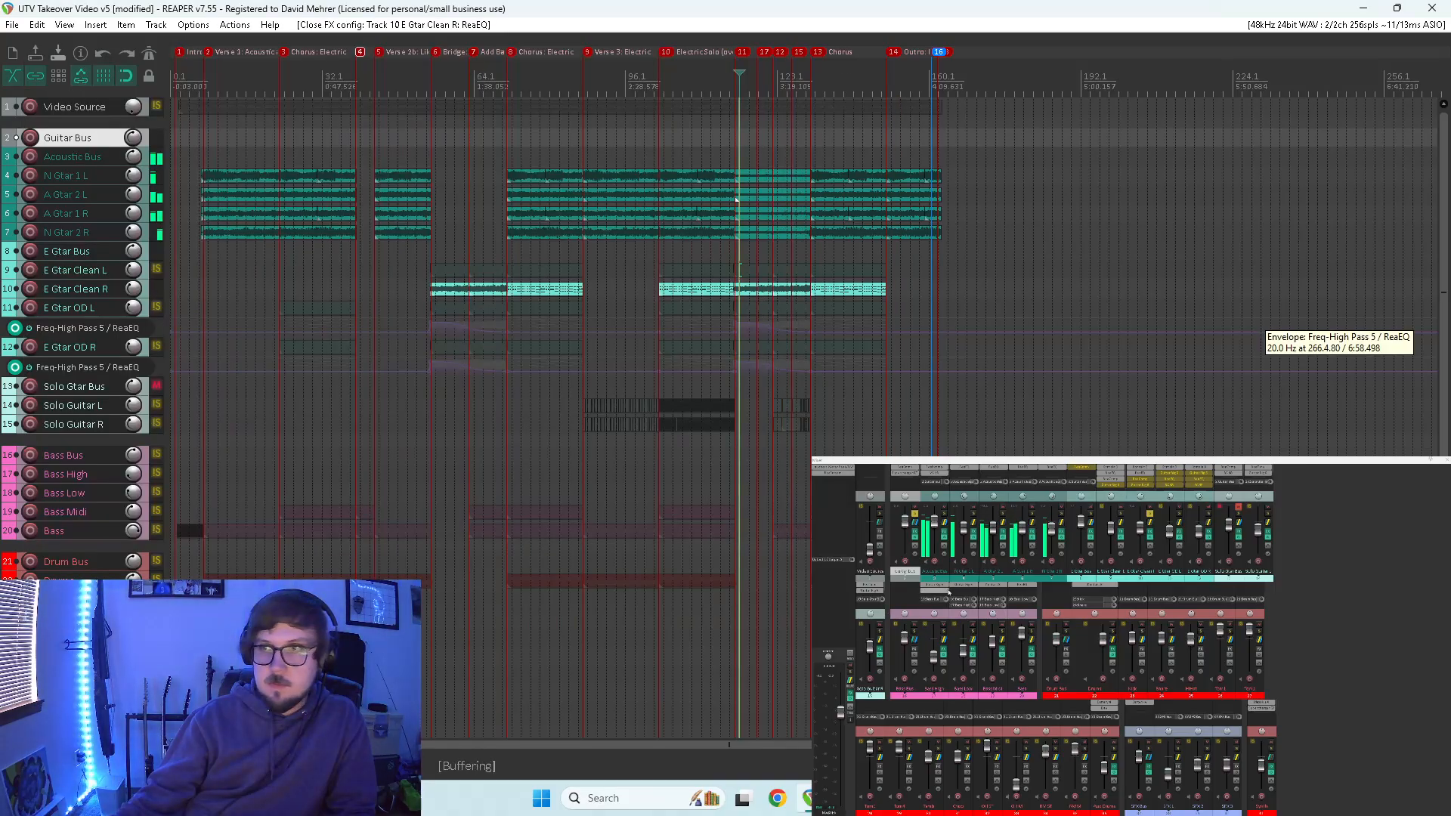
pyautogui.keyDown('shift'); pyautogui.click(1145, 474); pyautogui.keyUp('shift')
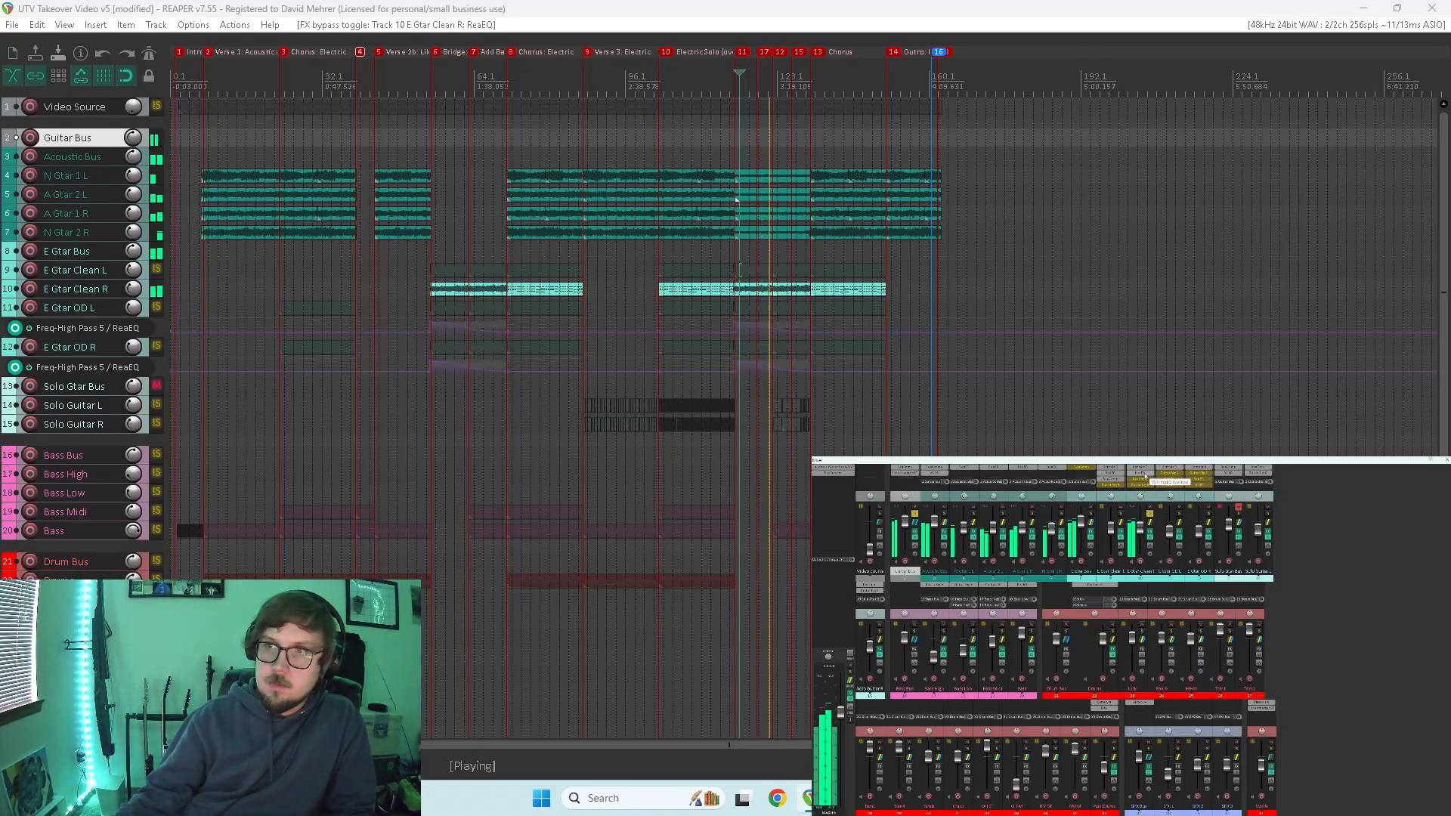
# - Reopen the E Gtar Clean R EQ and deepen its five band cuts, taking the 596 Hz cut to -4.0 dB
pyautogui.click(1143, 478)
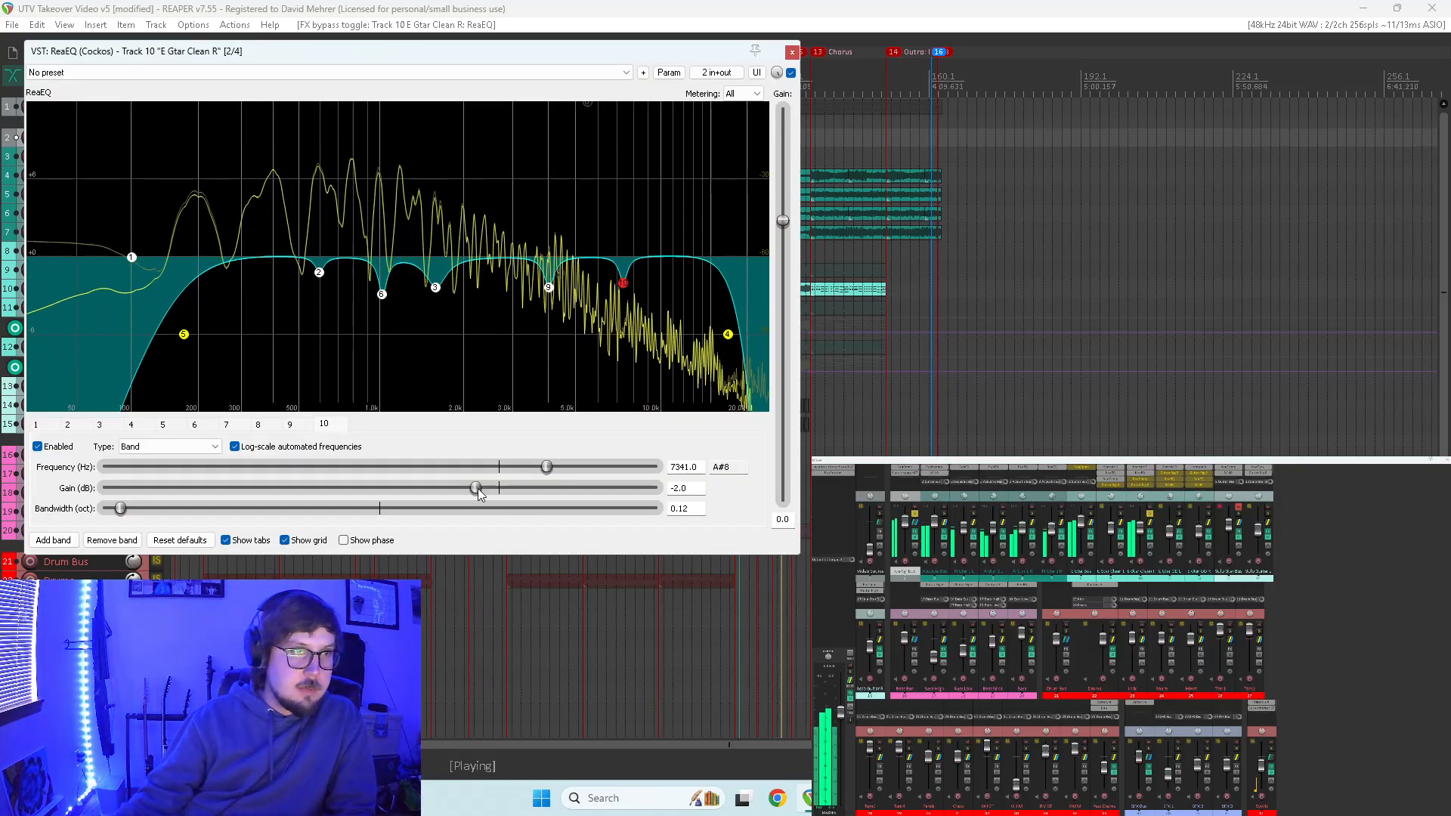
pyautogui.moveTo(476, 488); pyautogui.dragTo(454, 488)
pyautogui.click(547, 288)
pyautogui.moveTo(435, 288); pyautogui.dragTo(382, 324)
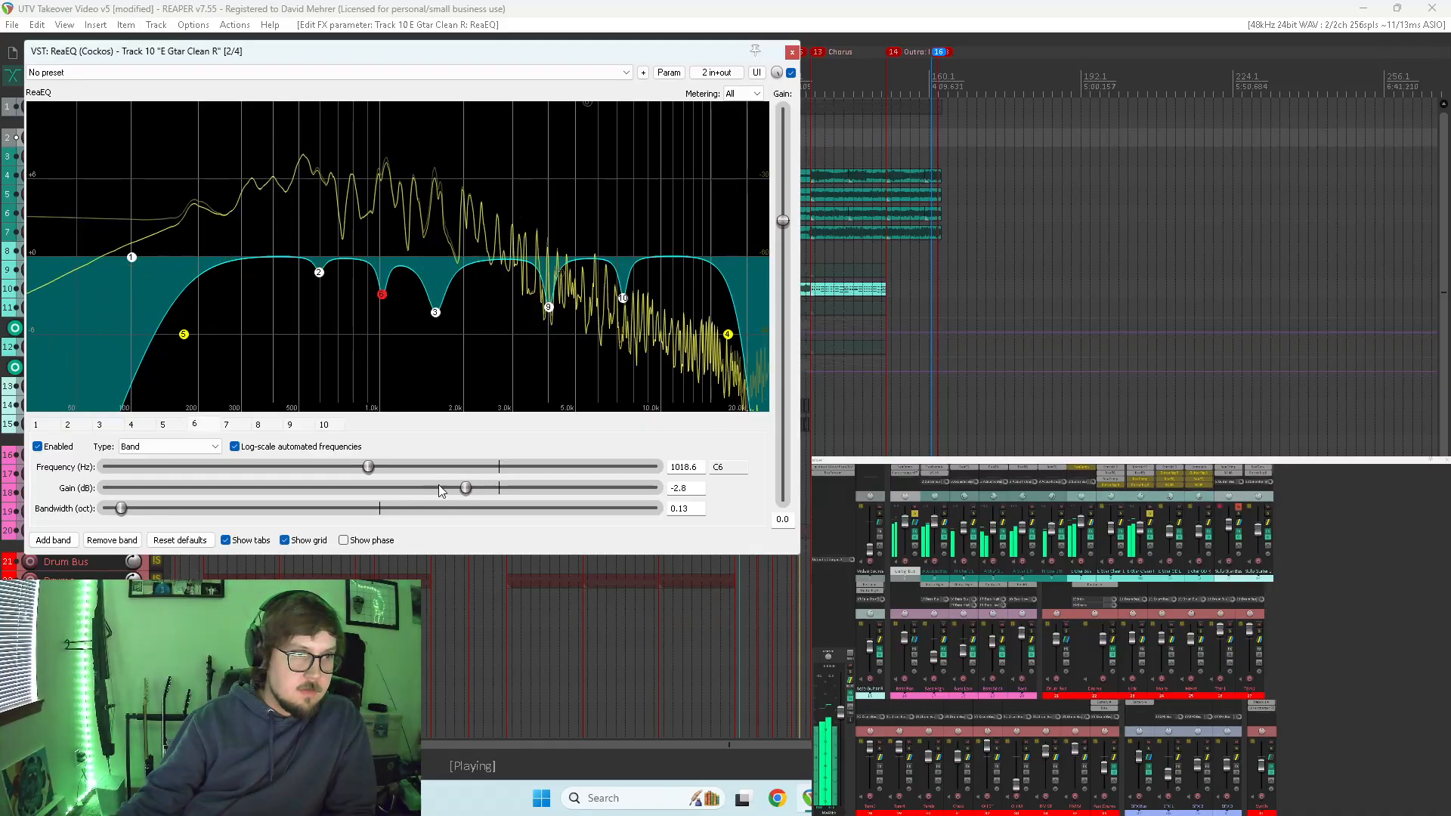
pyautogui.moveTo(321, 272); pyautogui.dragTo(320, 297)
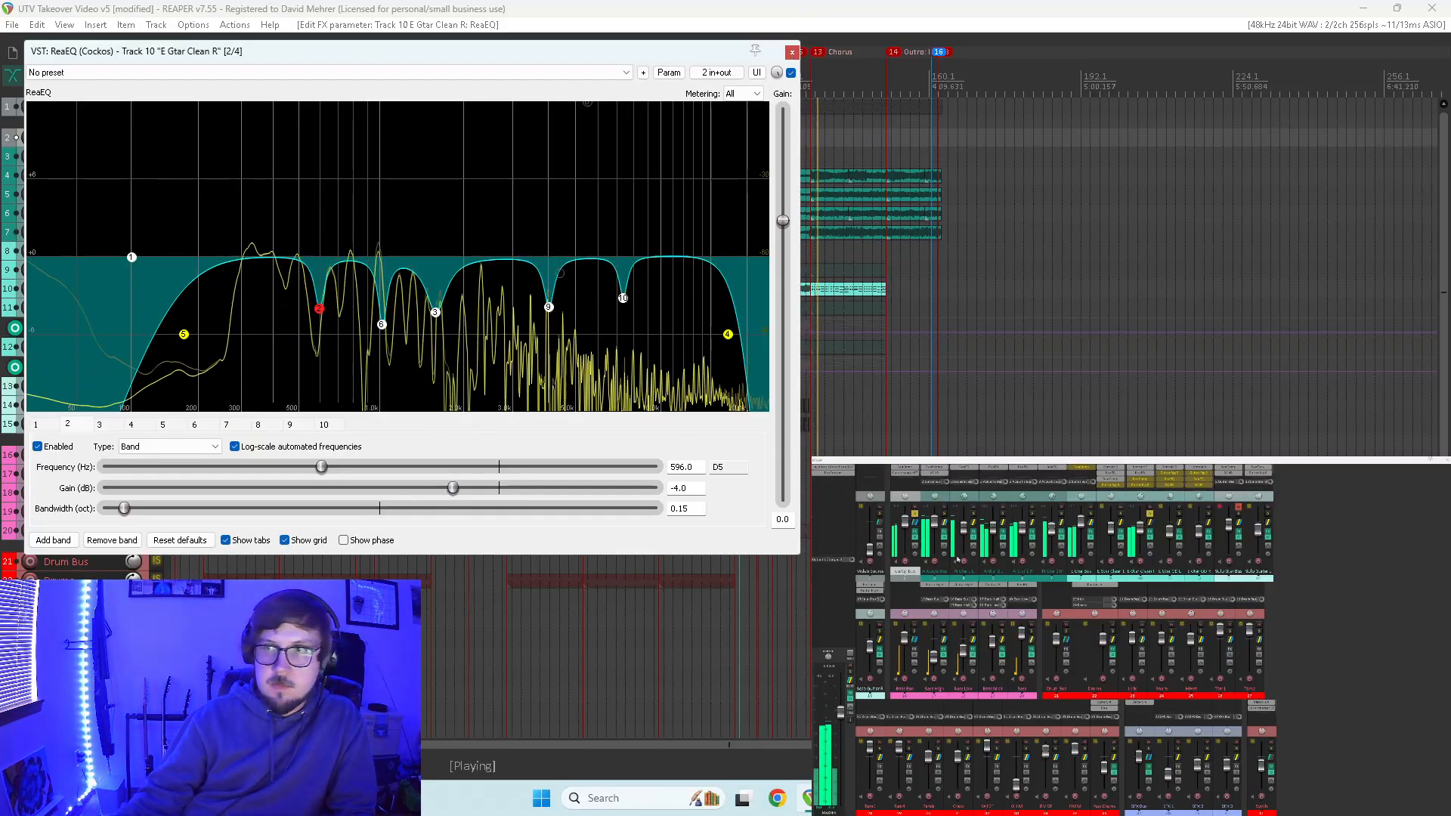
# - Compare E Gtar Clean R with its ReaEQ bypassed and active, and close the EQ
pyautogui.keyDown('shift'); pyautogui.click(1146, 476); pyautogui.keyUp('shift')
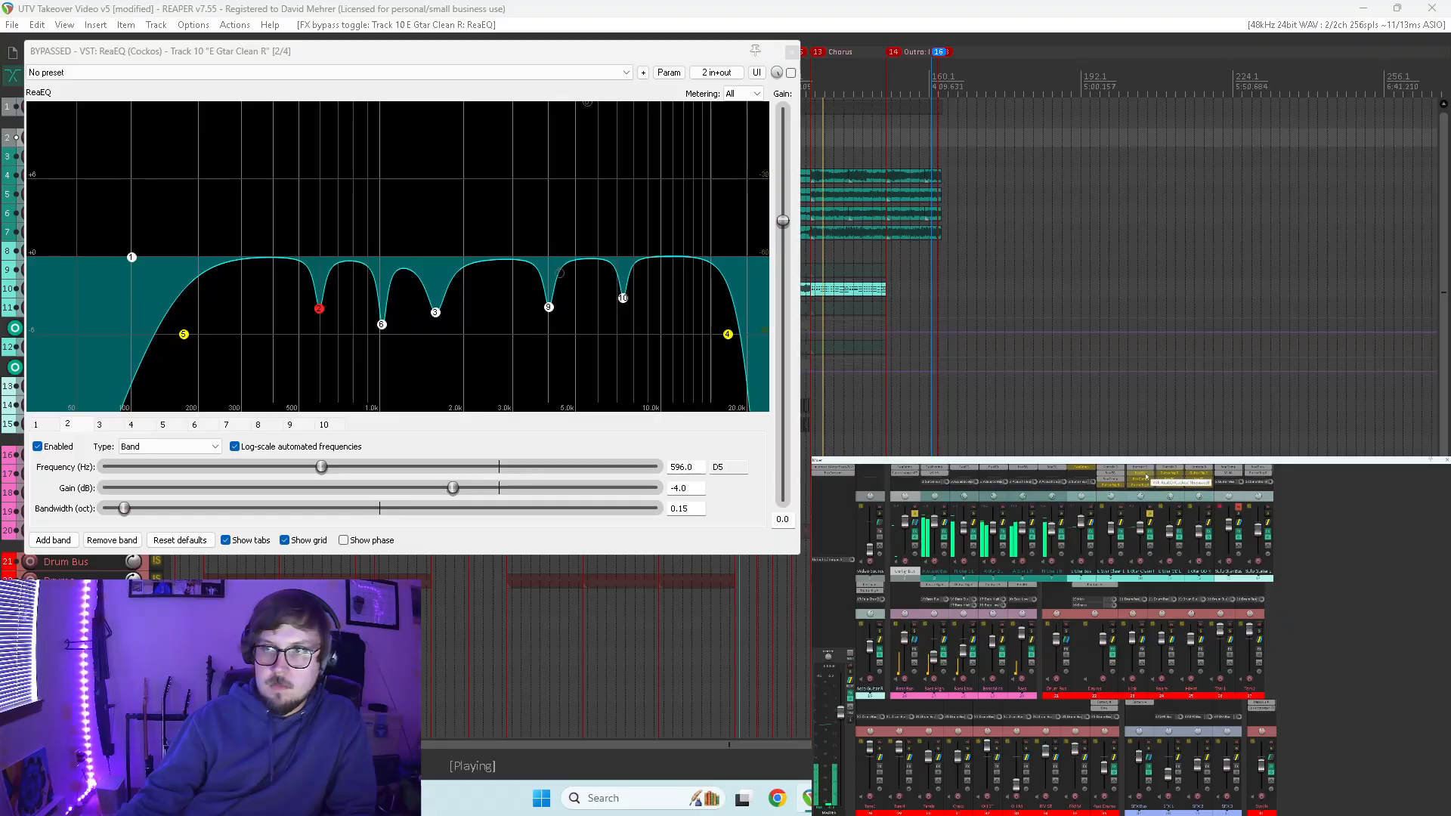
pyautogui.keyDown('shift'); pyautogui.click(1146, 476); pyautogui.keyUp('shift')
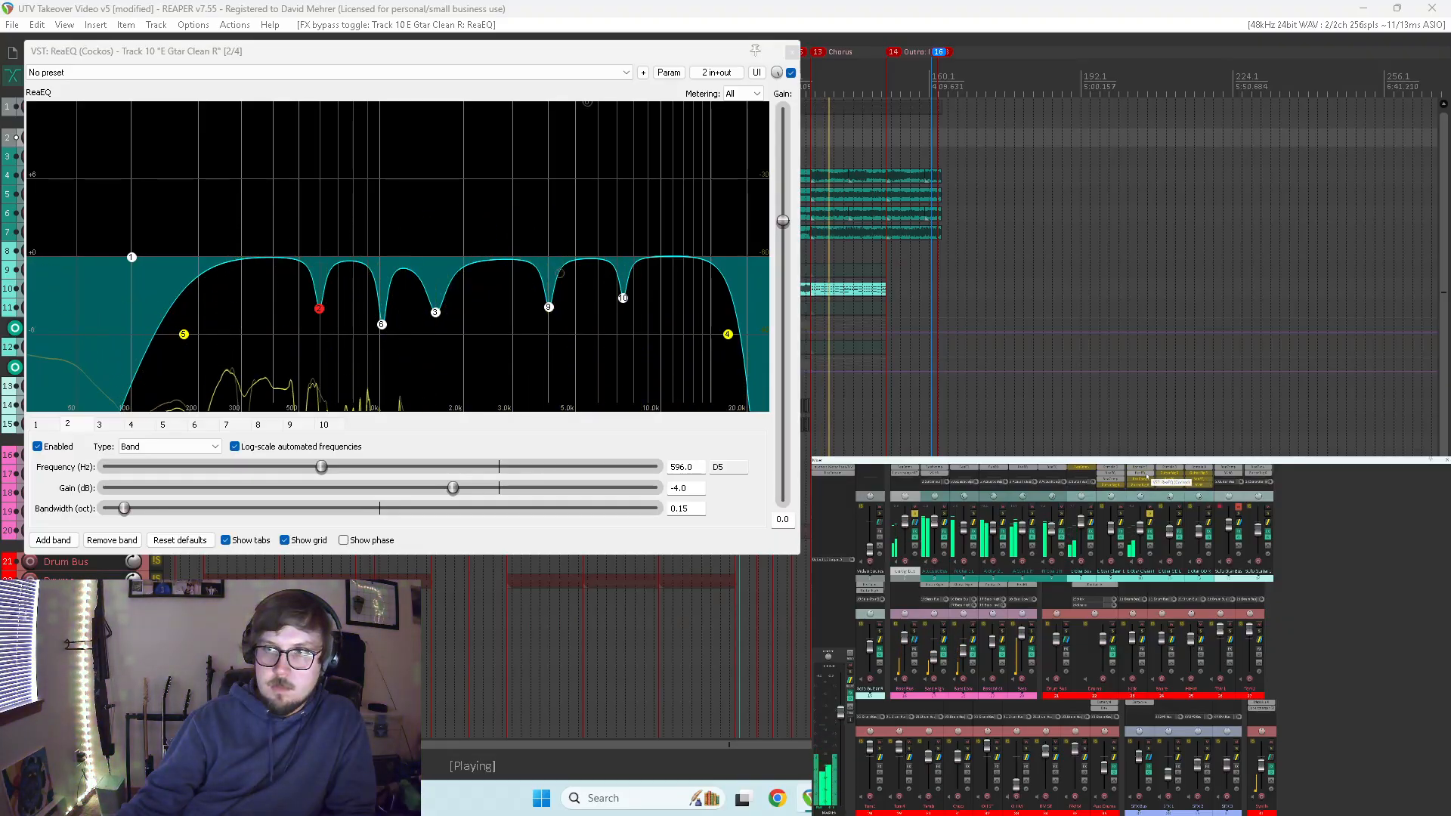
pyautogui.click(790, 49)
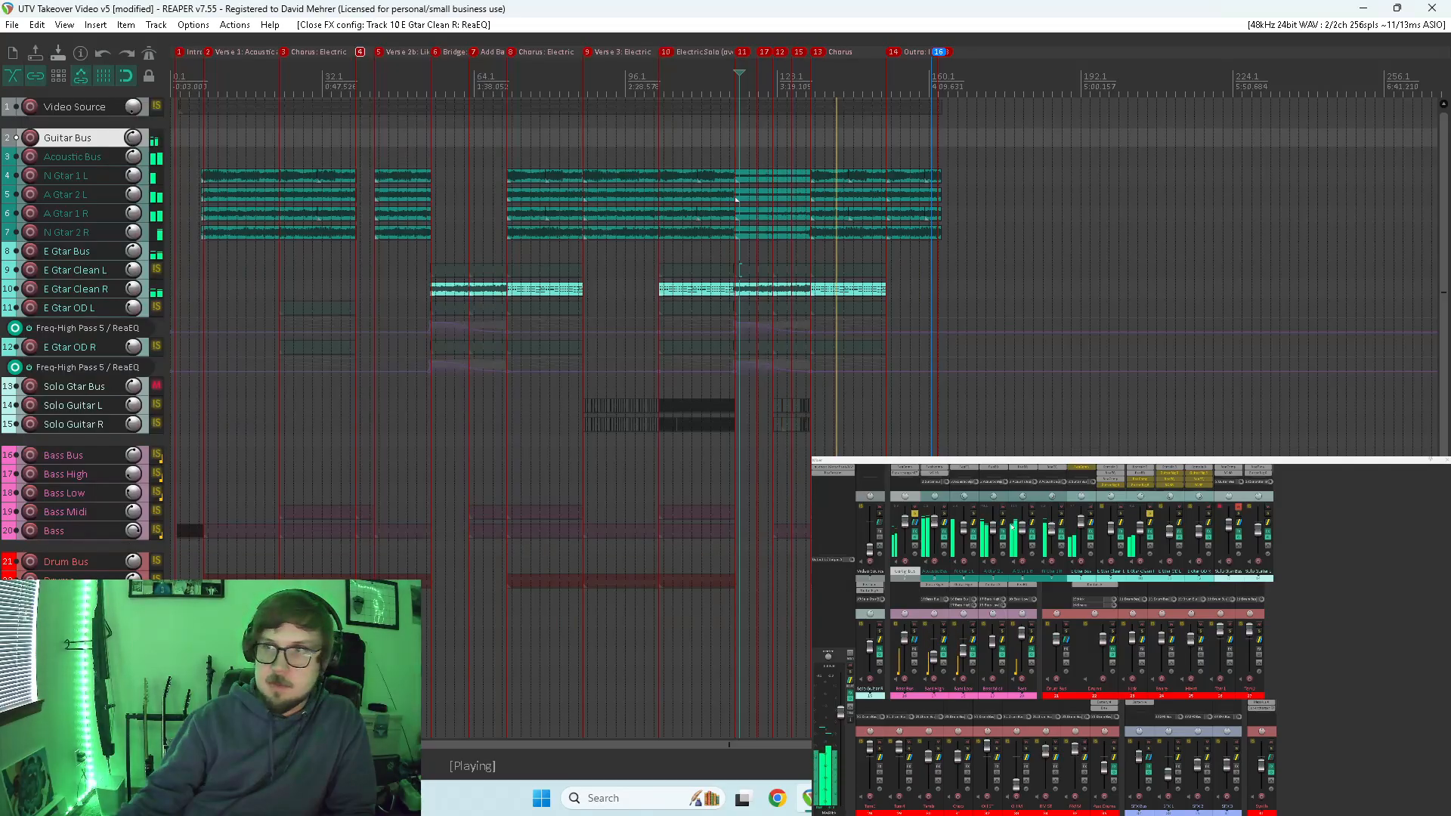
# - Toggle ReaComp's bypass on E Gtar Clean R, set its threshold to about -27 dB, and close it
pyautogui.keyDown('shift'); pyautogui.click(1146, 481); pyautogui.keyUp('shift')
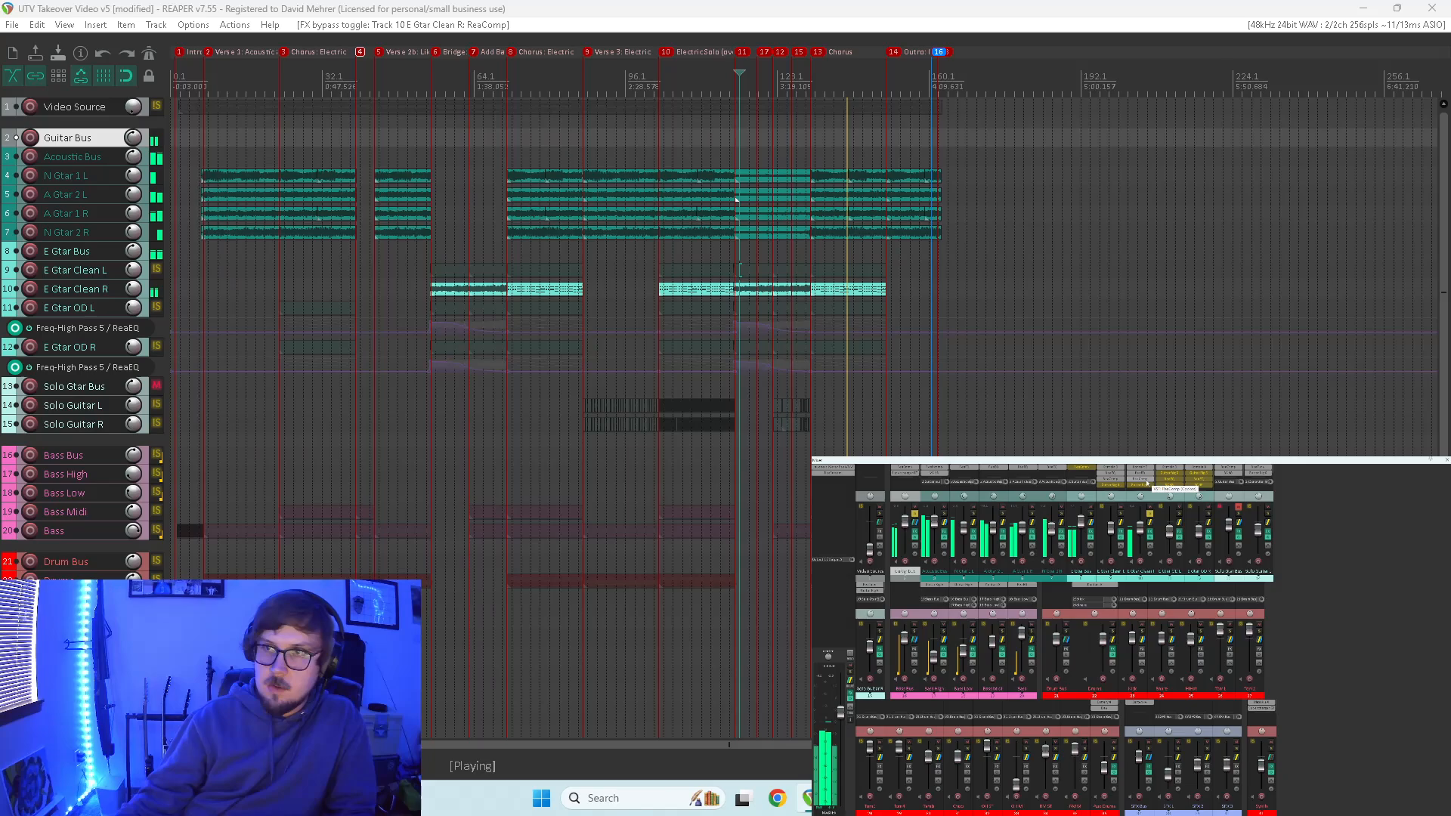
pyautogui.click(1144, 480)
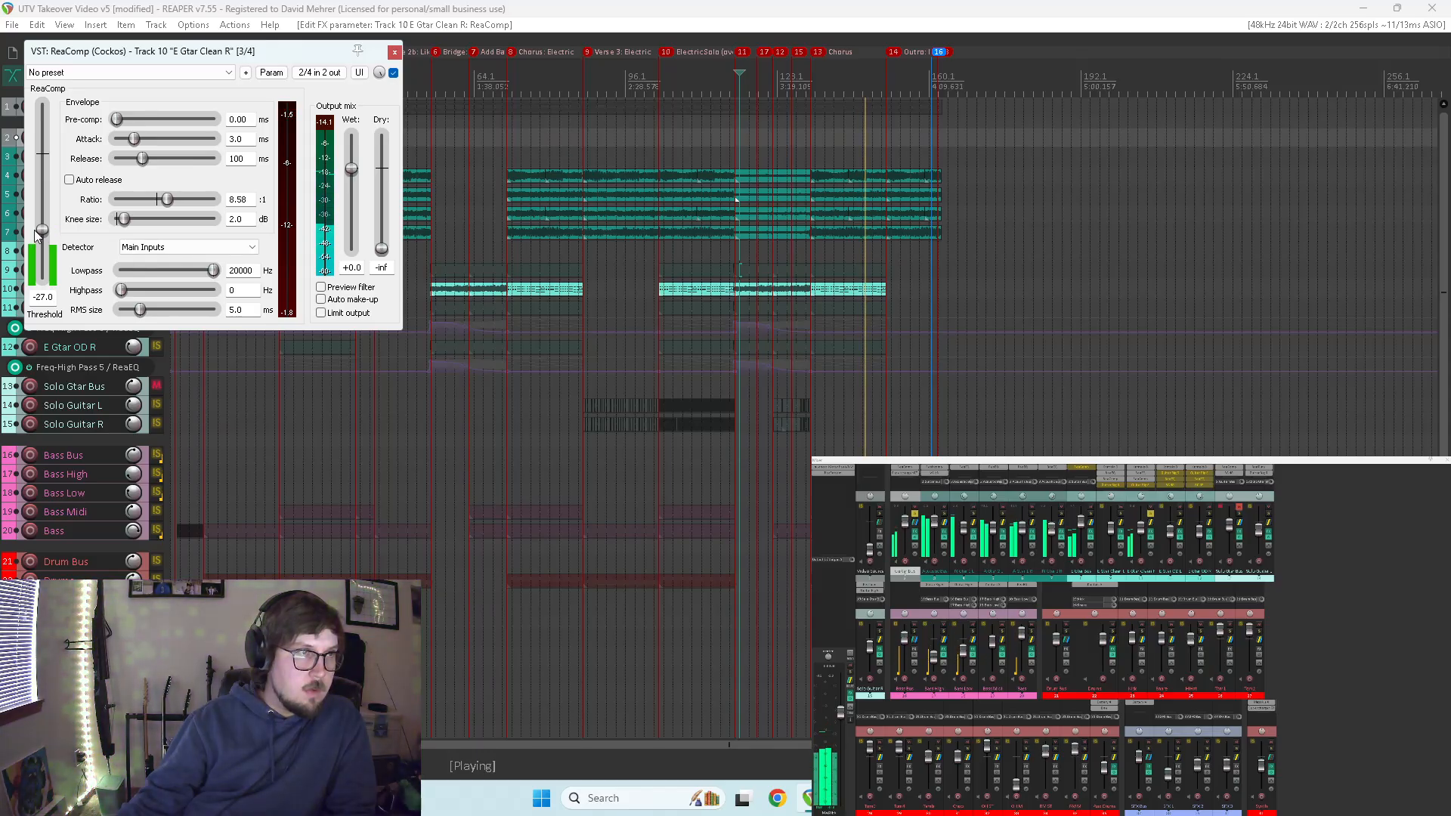
pyautogui.click(394, 52)
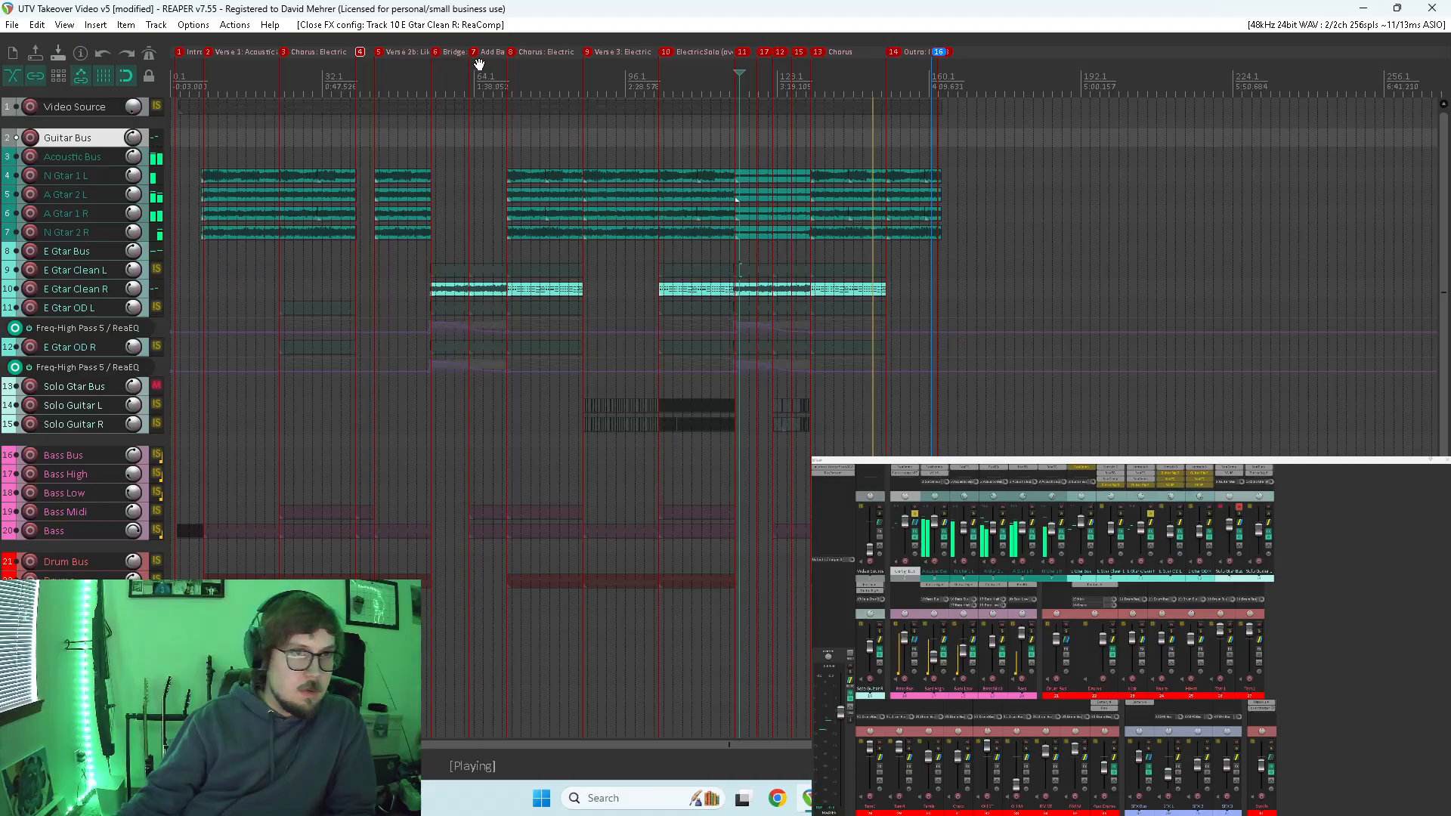
# - Solo E Gtar Clean L alongside the right track, add a new ReaEQ at the end of its effects chain, and enlarge the EQ window
pyautogui.click(1121, 515)
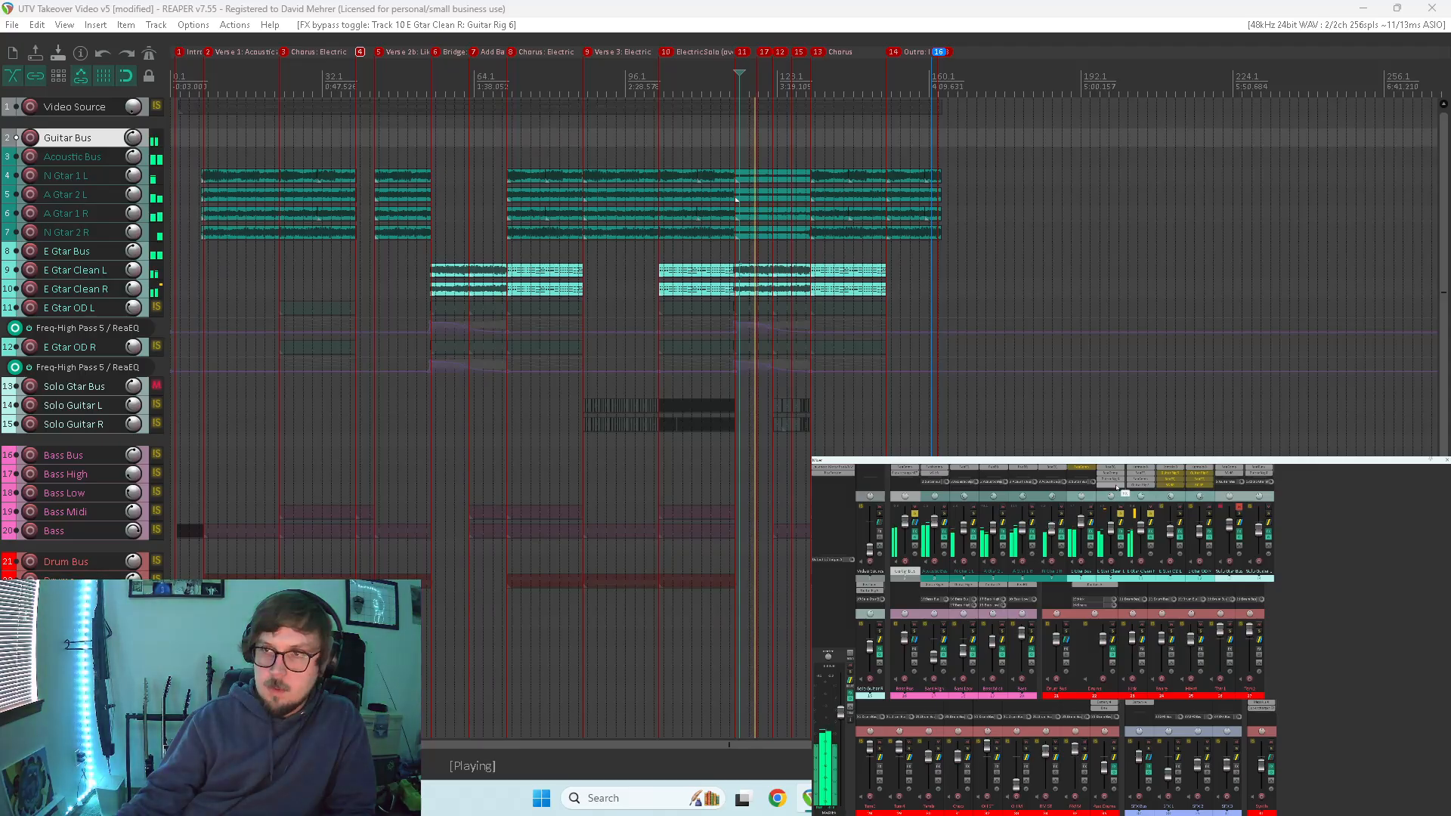
pyautogui.click(1118, 488)
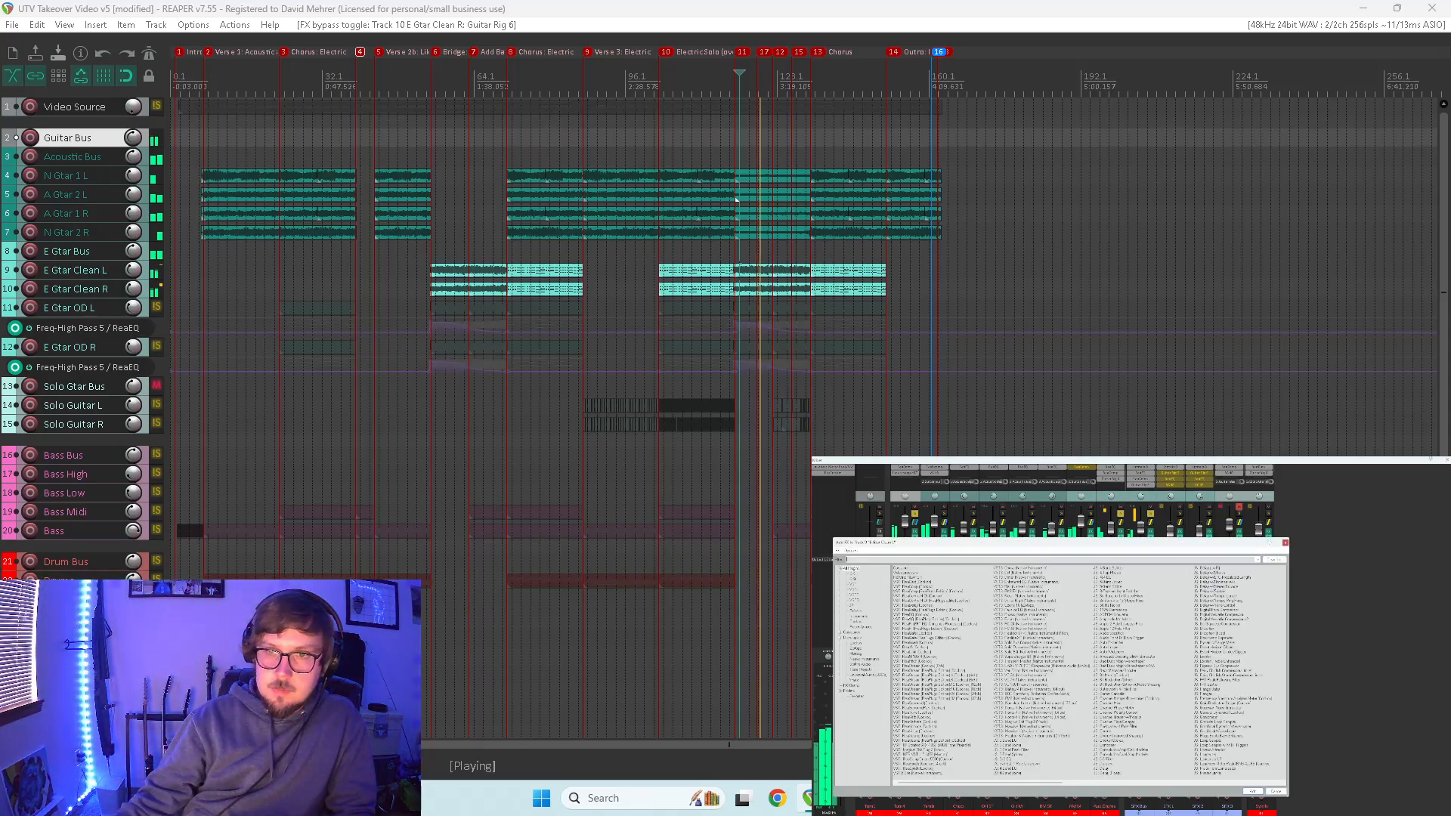
pyautogui.doubleClick(911, 615)
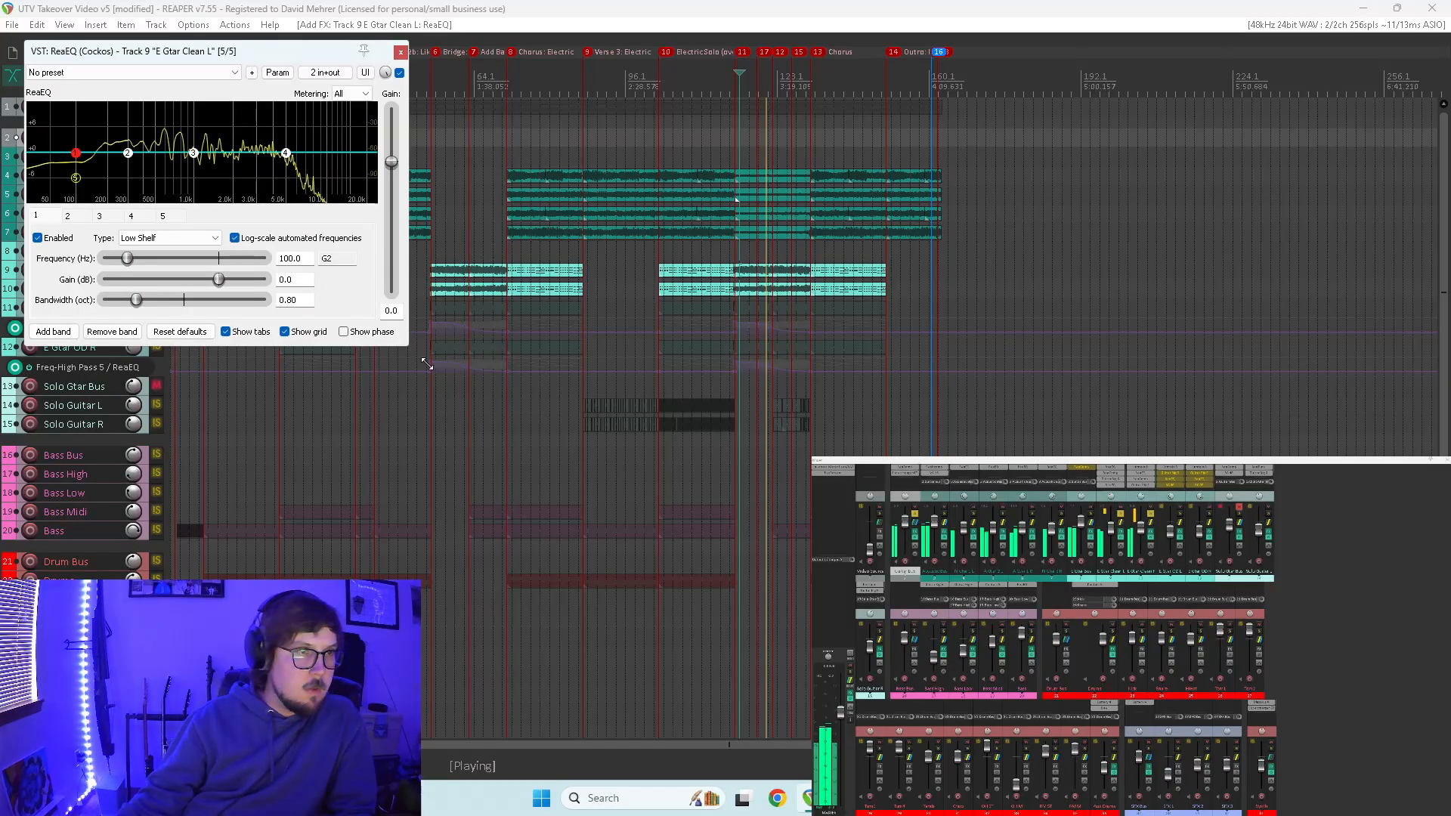
pyautogui.moveTo(410, 351); pyautogui.dragTo(895, 544)
# - Set the new E Gtar Clean L EQ's high-pass band to about 195 Hz with a 1.83 oct bandwidth
pyautogui.click(144, 328)
pyautogui.moveTo(144, 328); pyautogui.dragTo(217, 327)
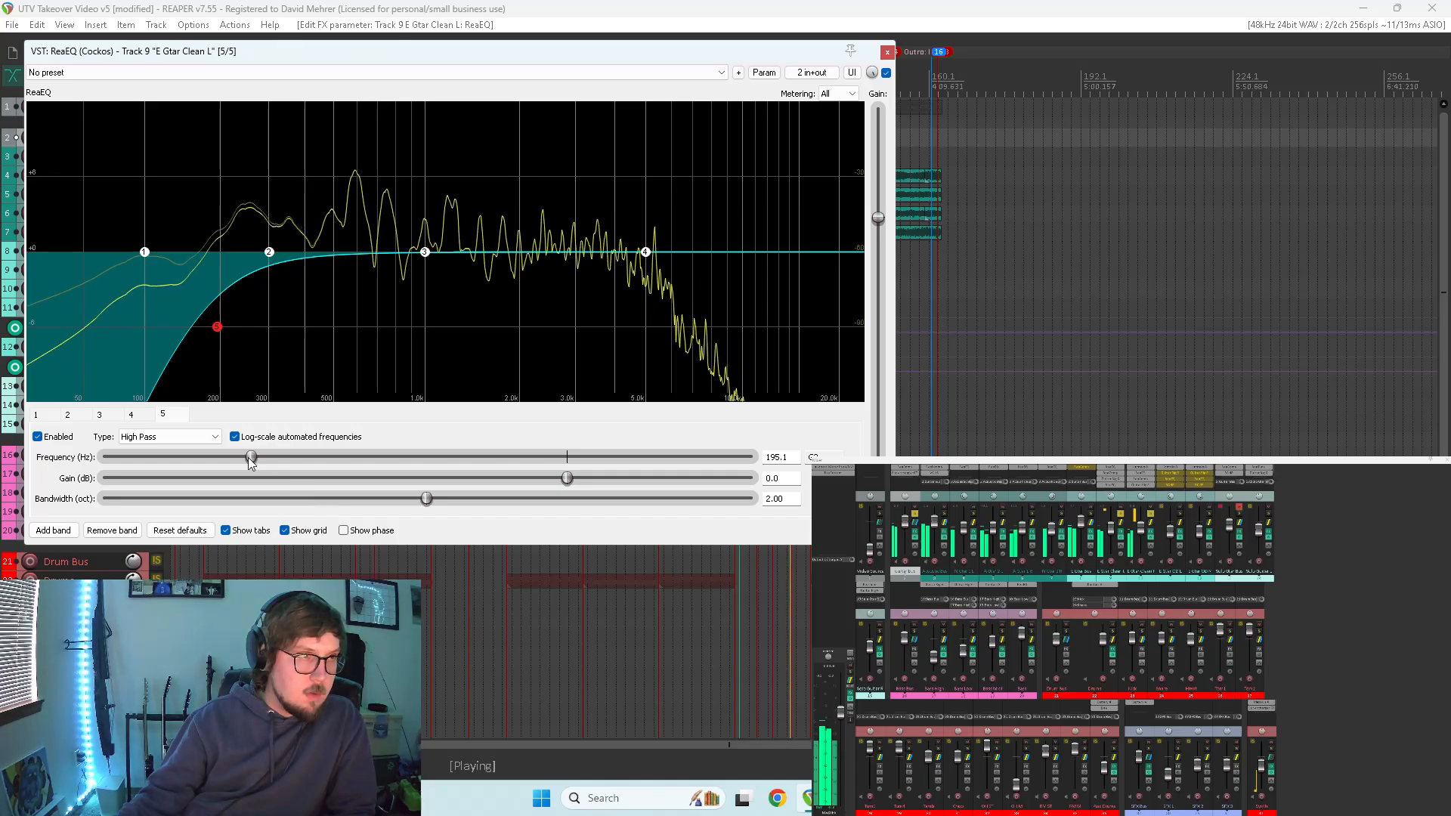
pyautogui.moveTo(427, 499); pyautogui.dragTo(404, 514)
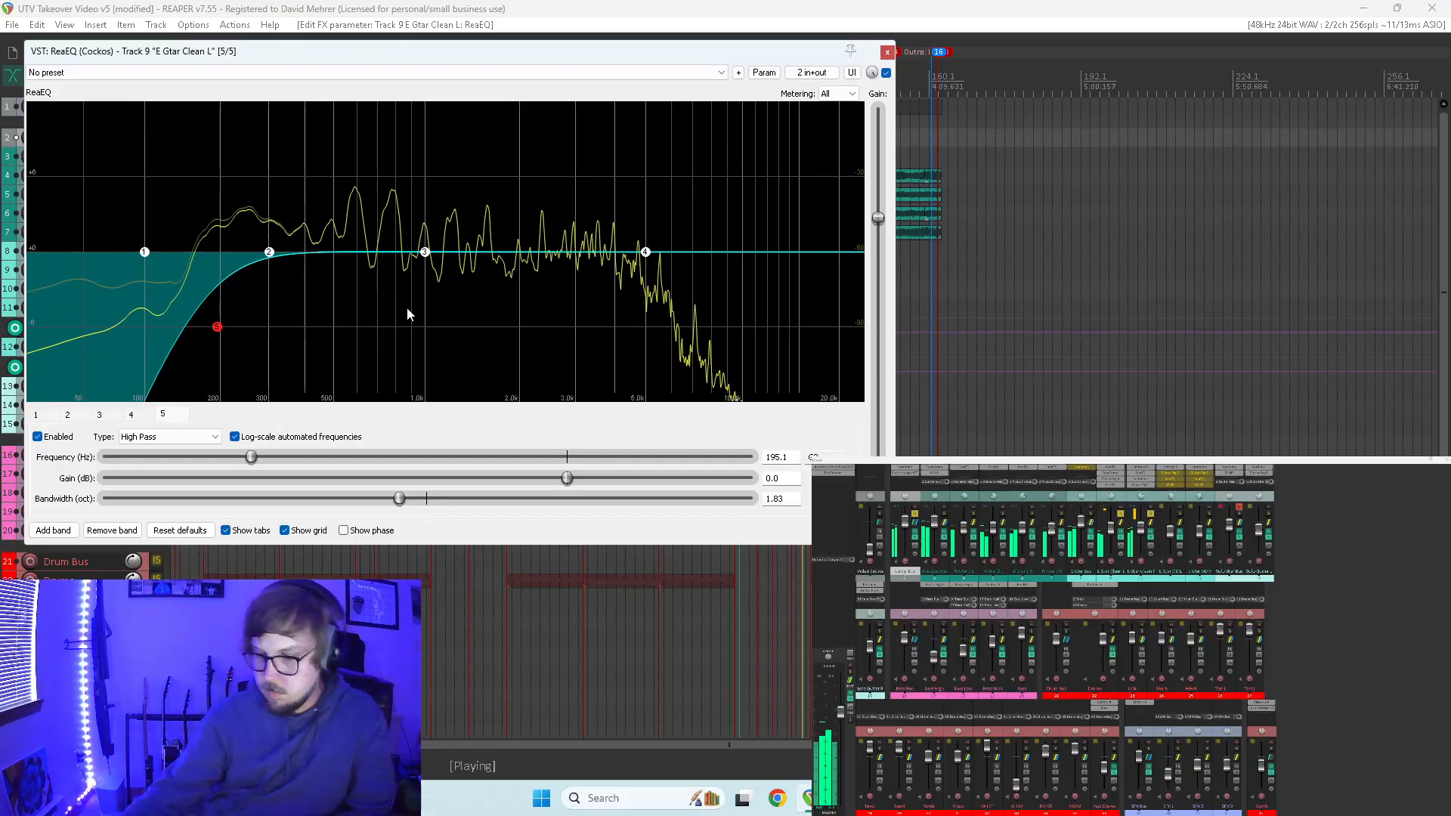
# - Change band 4 of the E Gtar Clean L EQ to a low pass at about 7123 Hz with a 1.66 oct bandwidth
pyautogui.click(645, 252)
pyautogui.click(175, 437)
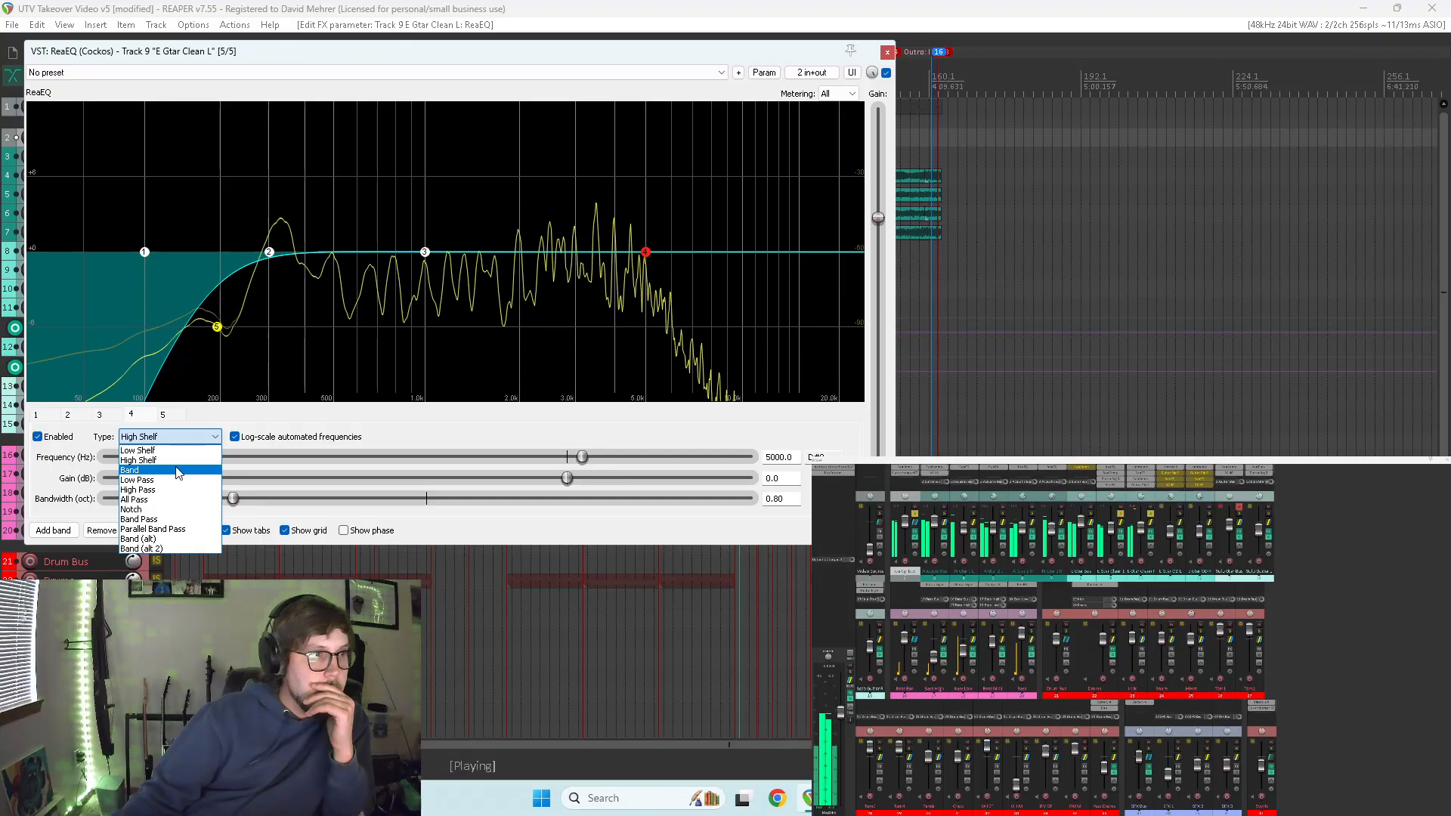
pyautogui.click(178, 480)
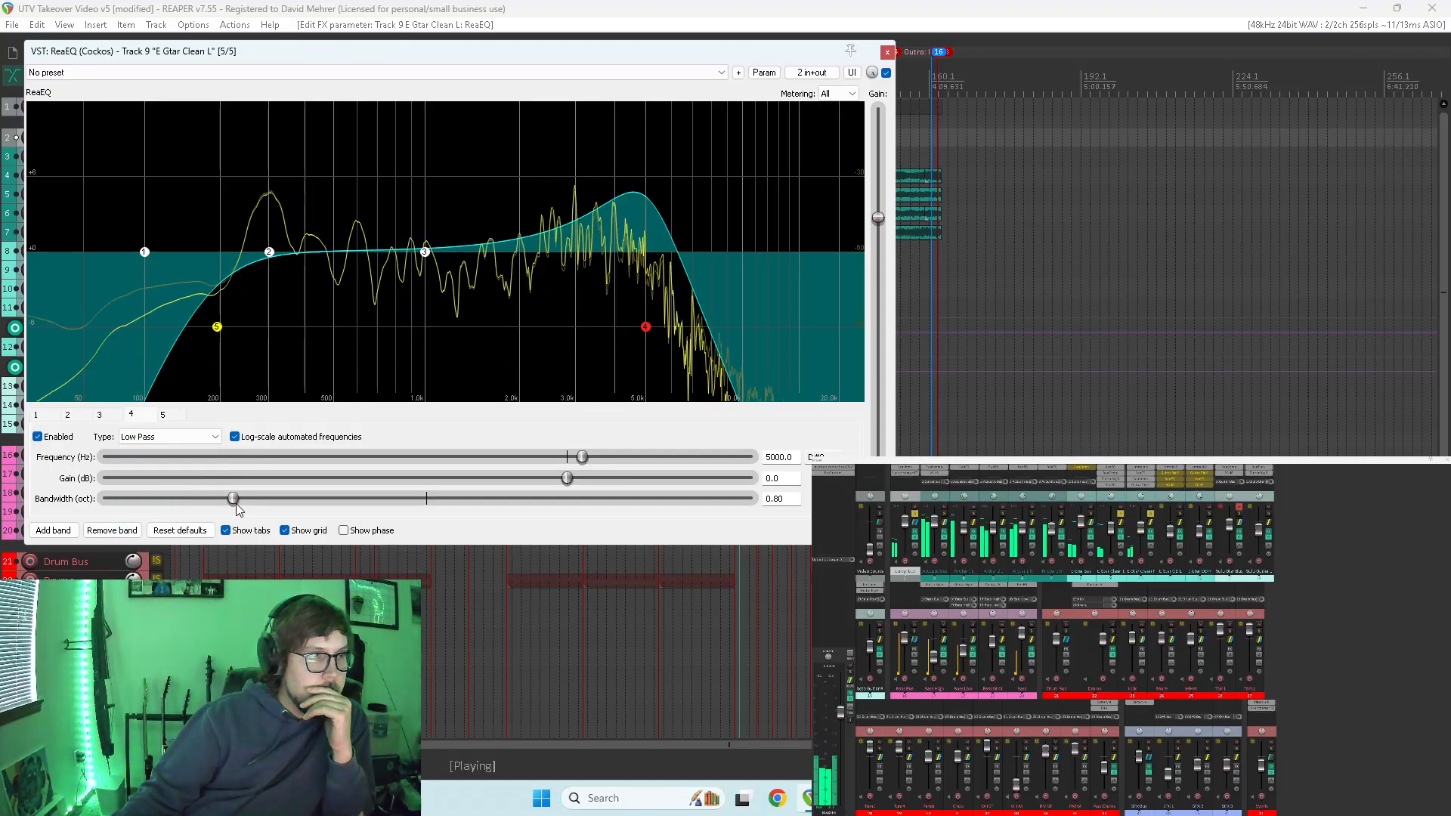
pyautogui.moveTo(232, 499); pyautogui.dragTo(372, 498)
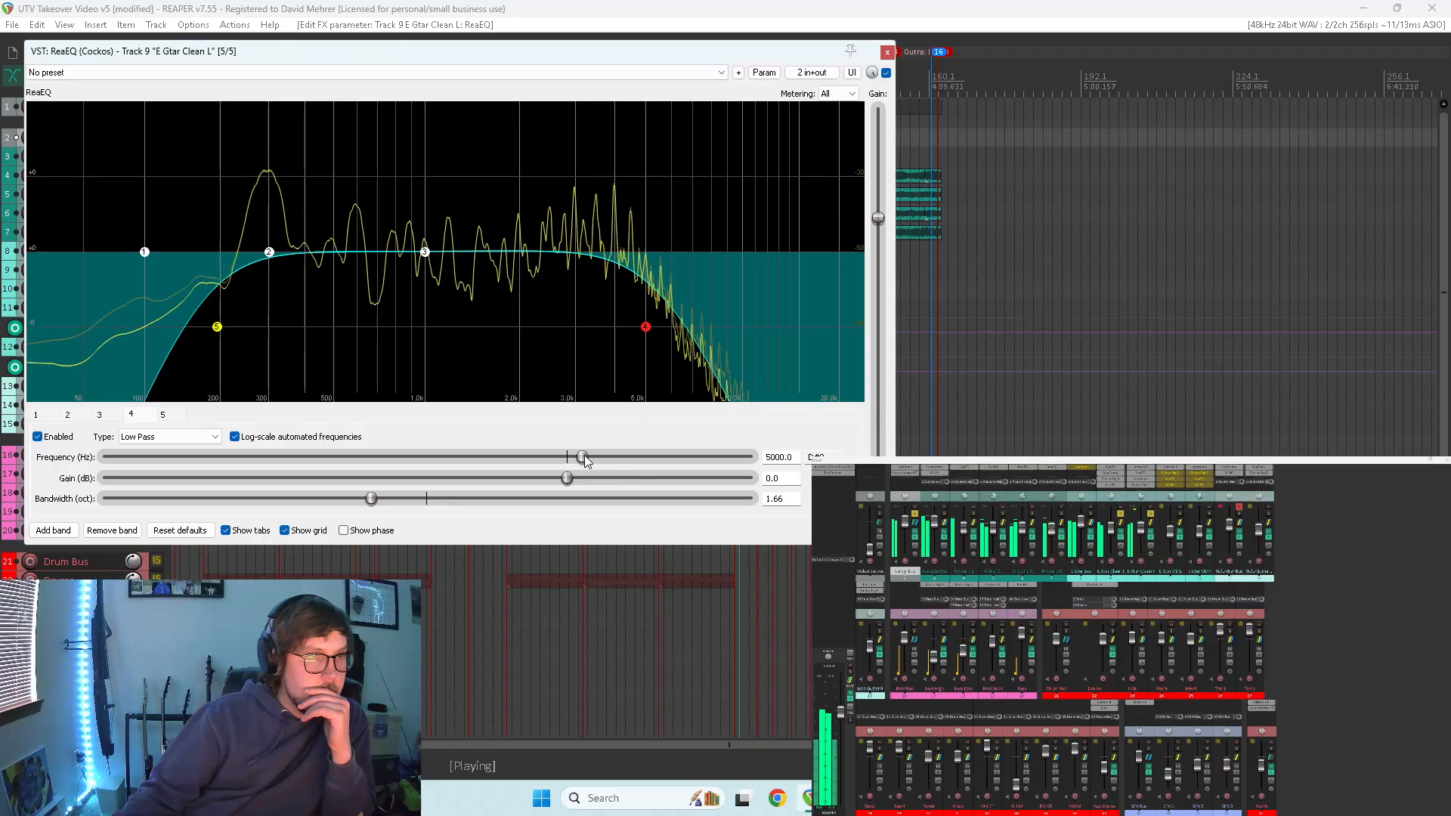
pyautogui.moveTo(583, 456); pyautogui.dragTo(623, 435)
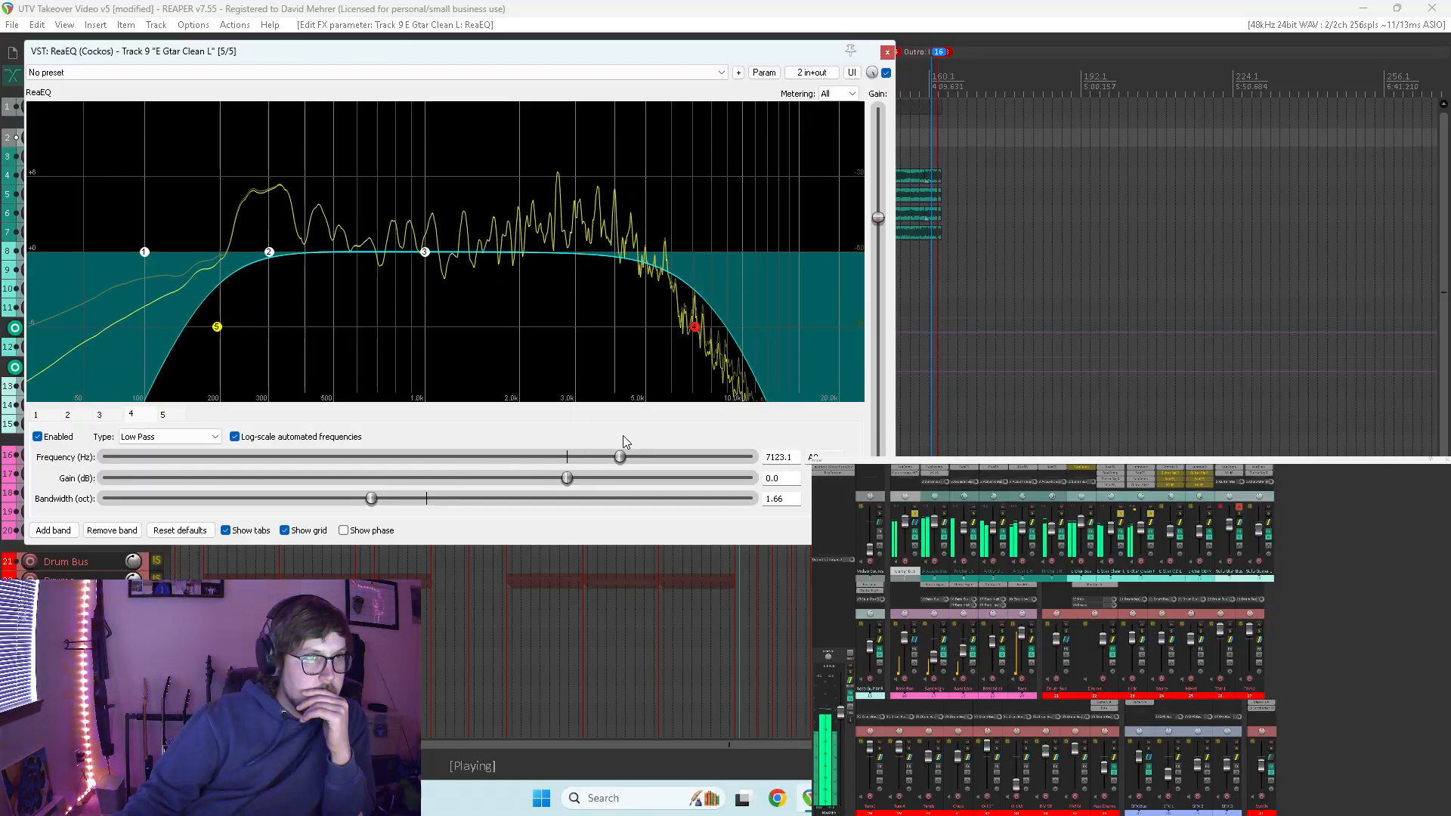
# - Narrow the low pass on E Gtar Clean L to 1.54 oct and set band 3 to about 829 Hz, -2.0 dB, 0.15 oct
pyautogui.moveTo(371, 498); pyautogui.dragTo(351, 511)
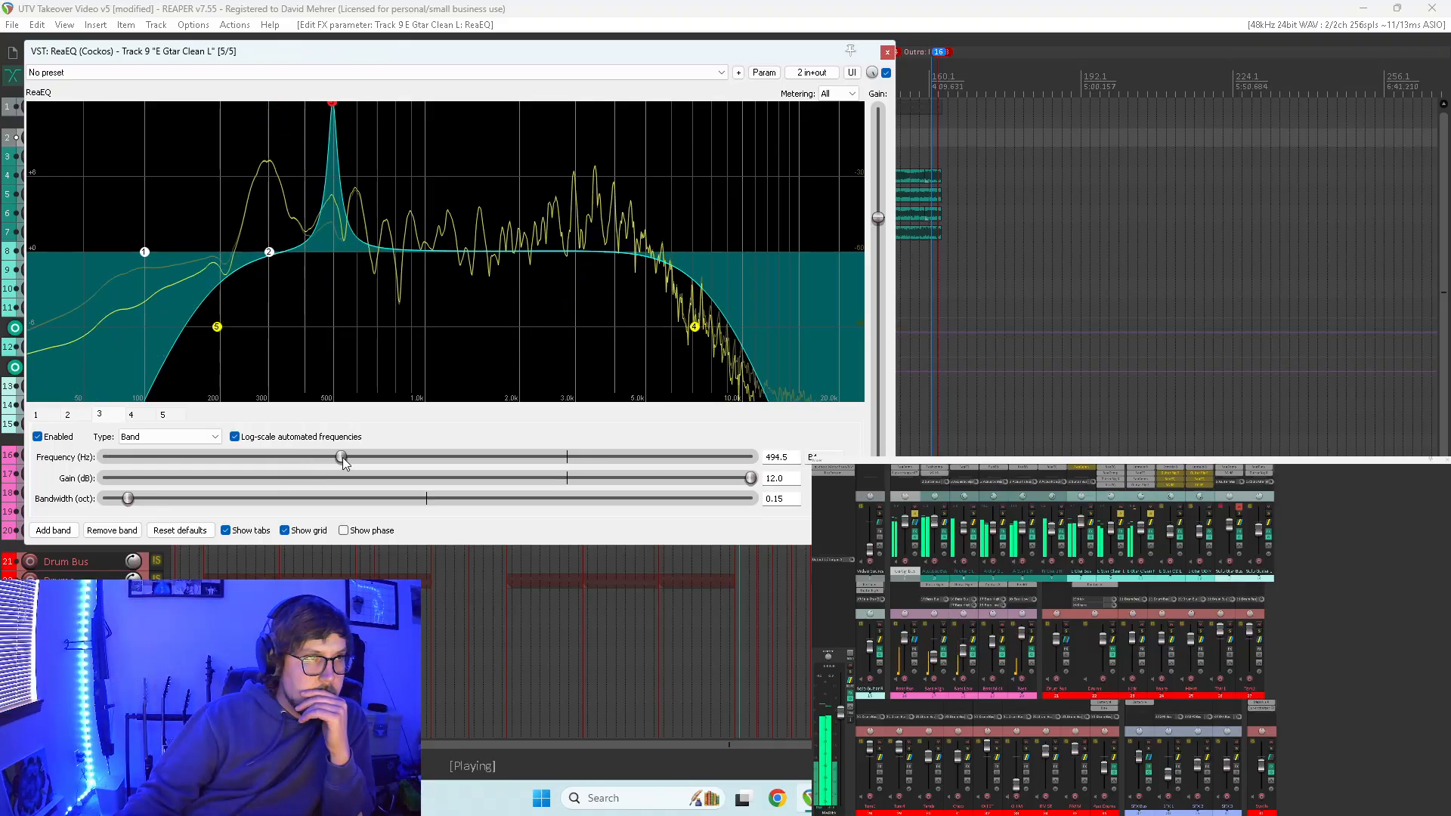
pyautogui.moveTo(342, 456); pyautogui.dragTo(392, 457)
pyautogui.click(598, 478)
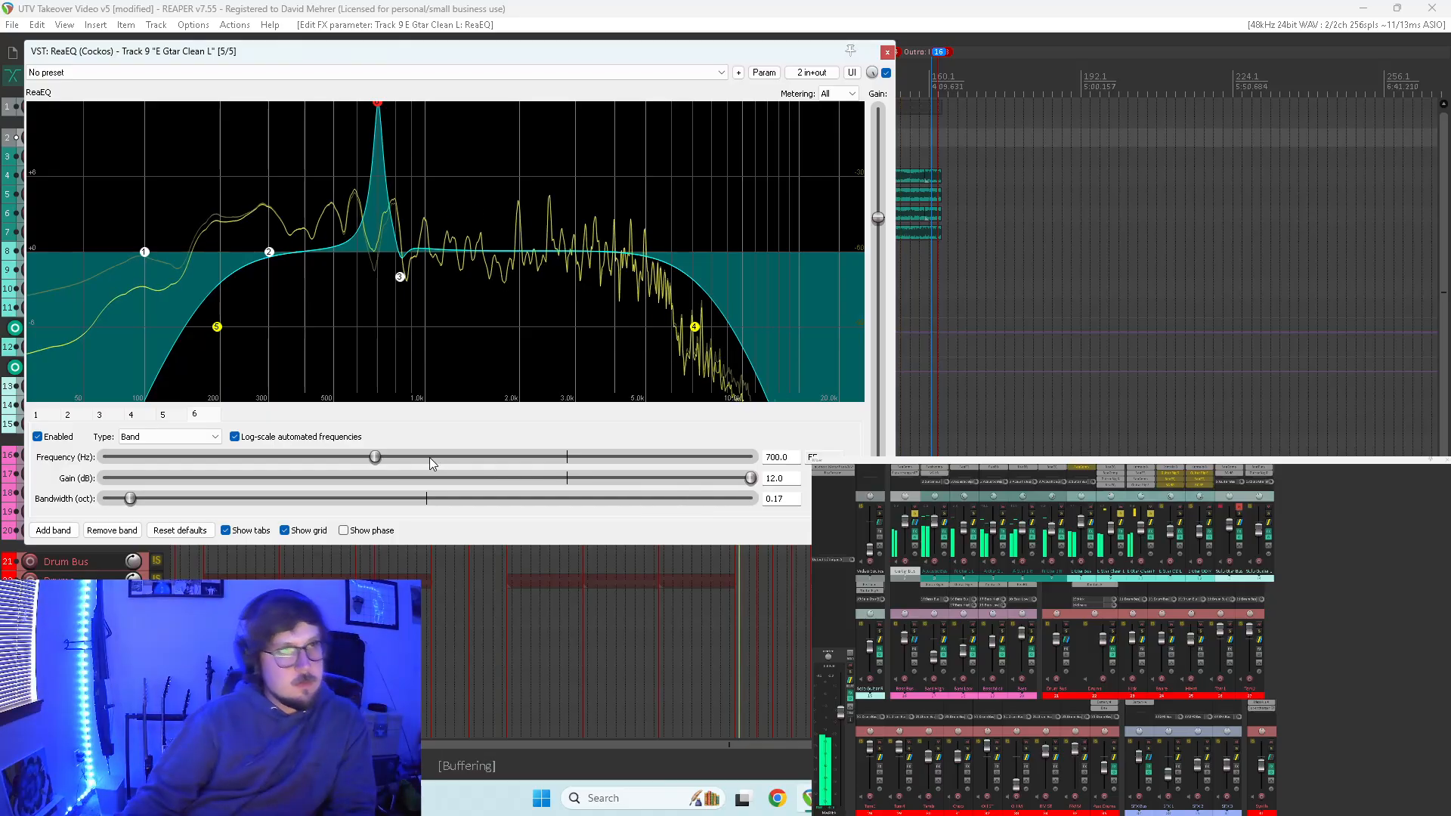
# - Set new band 6 on the E Gtar Clean L EQ to about 1982 Hz, -1.8 dB and 0.40 oct, and close the EQ
pyautogui.click(392, 457)
pyautogui.moveTo(393, 457); pyautogui.dragTo(485, 474)
pyautogui.moveTo(751, 478); pyautogui.dragTo(706, 479)
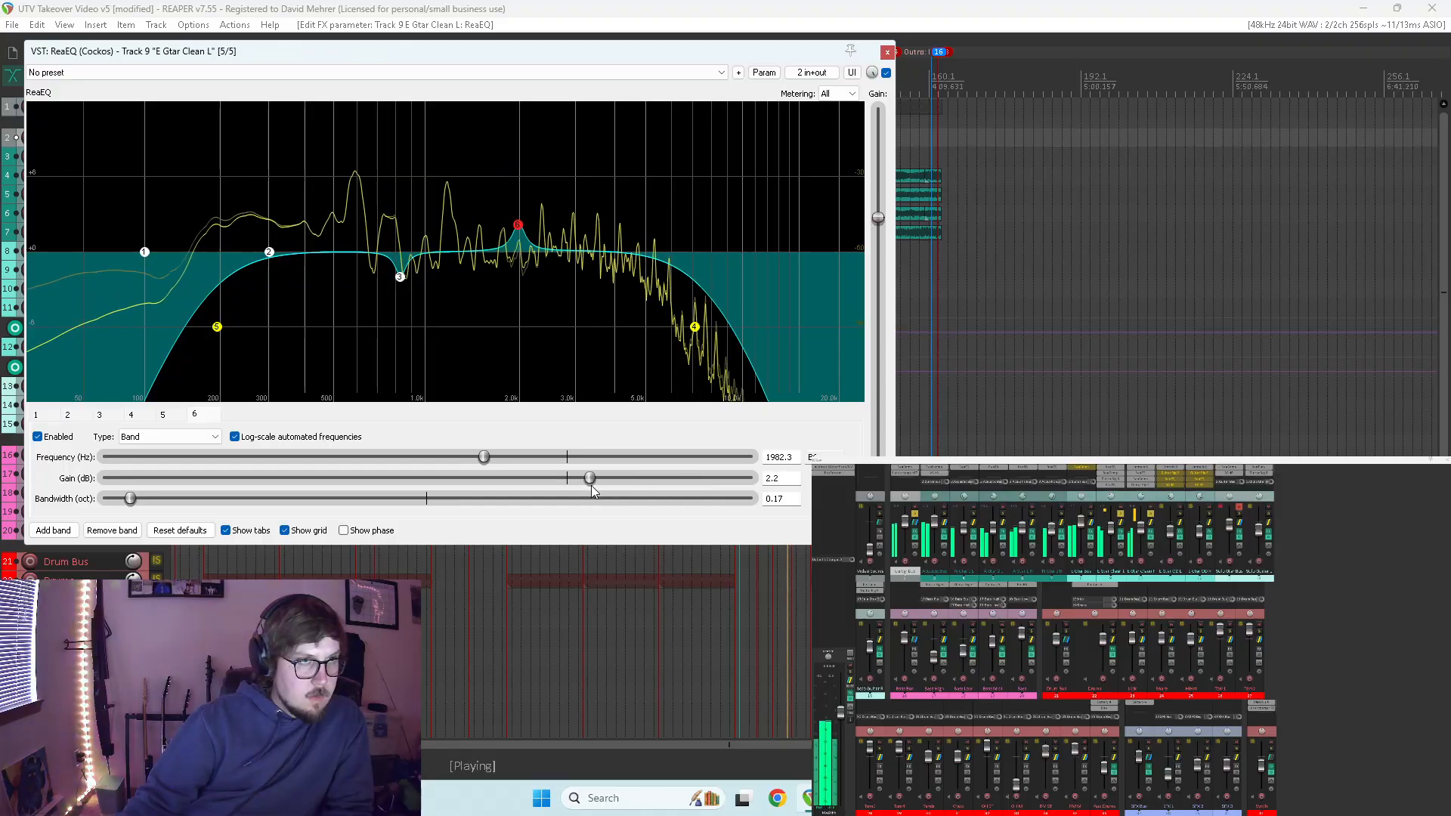
pyautogui.moveTo(591, 488); pyautogui.dragTo(543, 488)
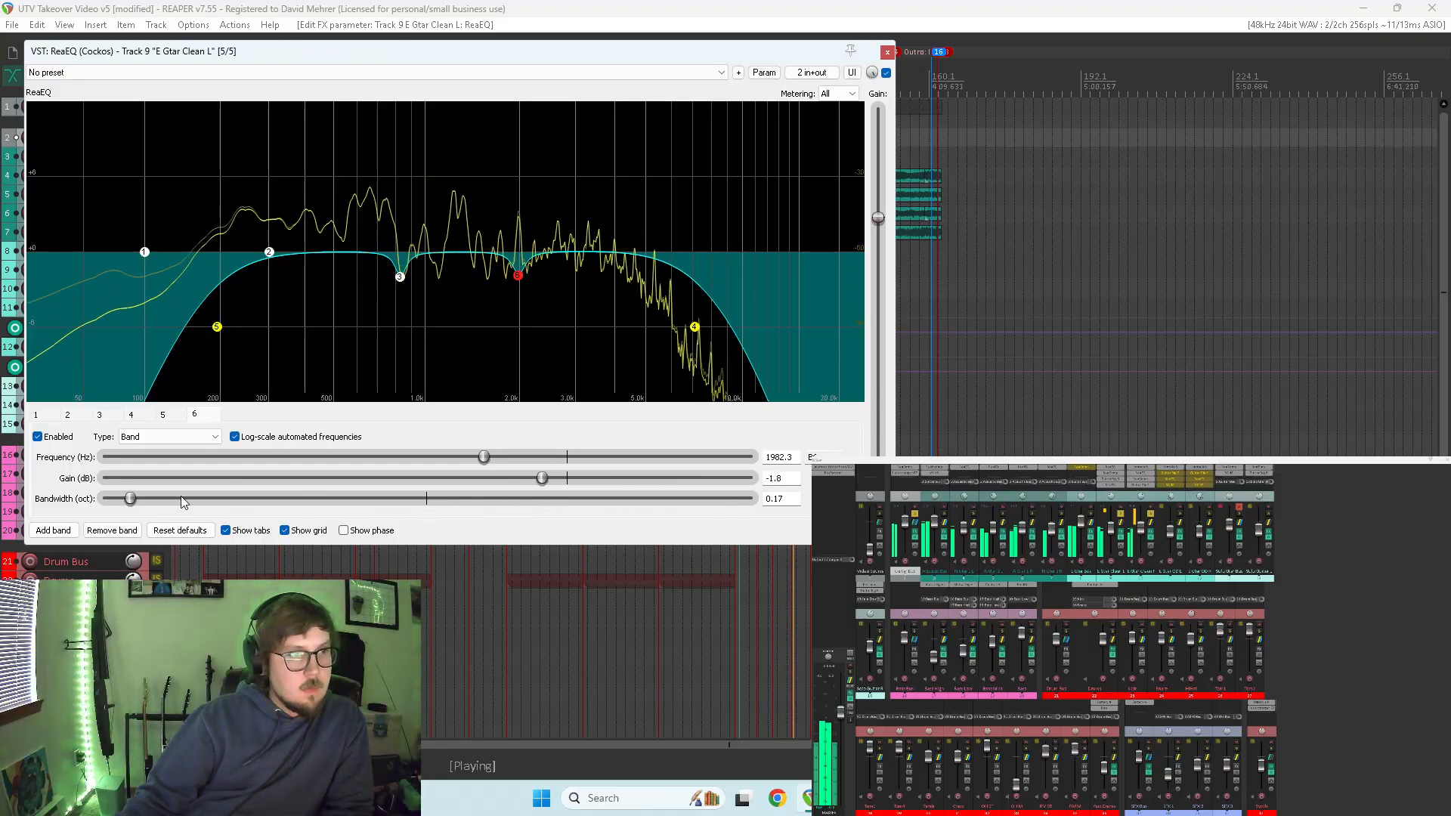
pyautogui.moveTo(182, 503); pyautogui.dragTo(220, 503)
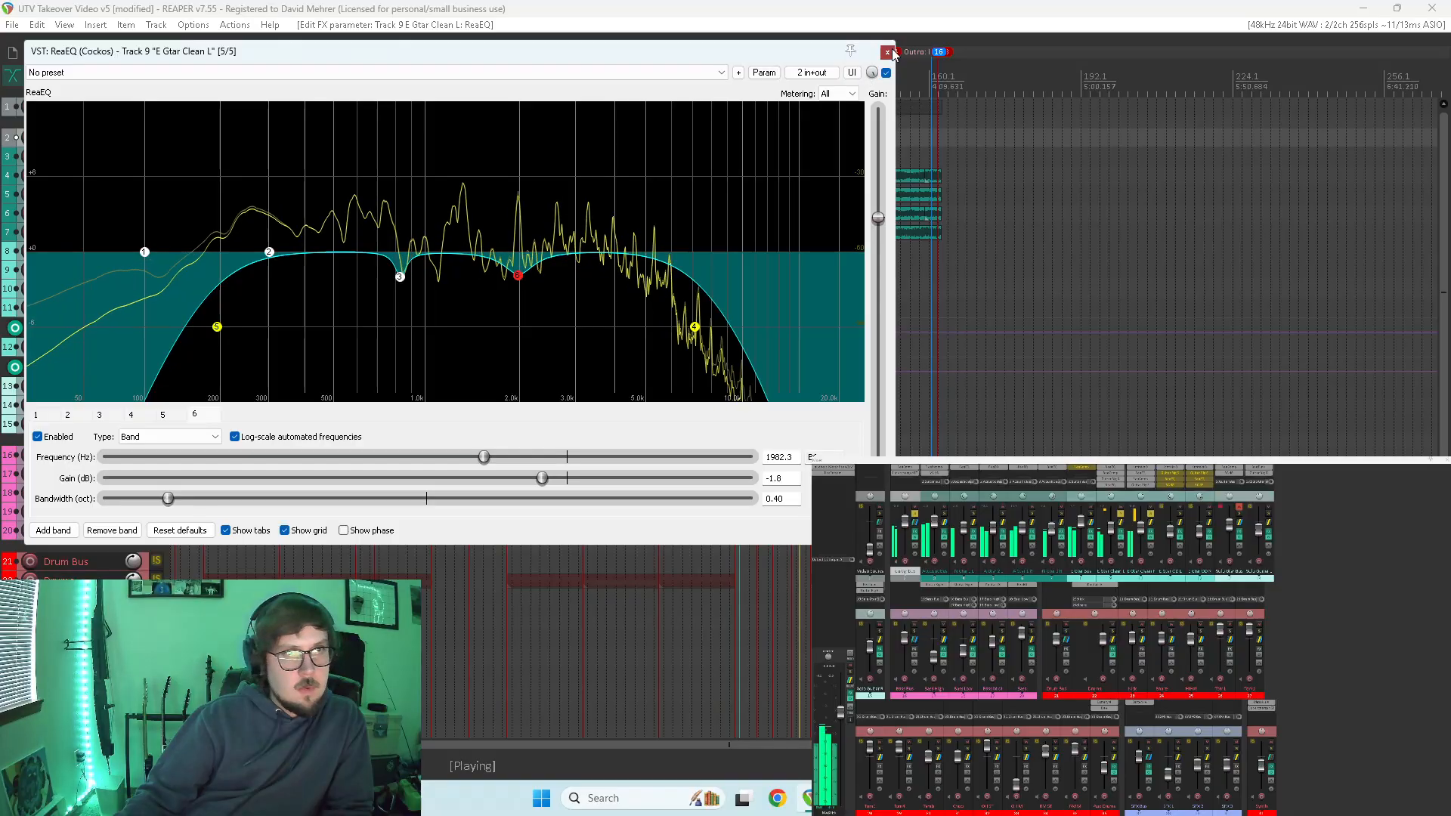
pyautogui.click(888, 52)
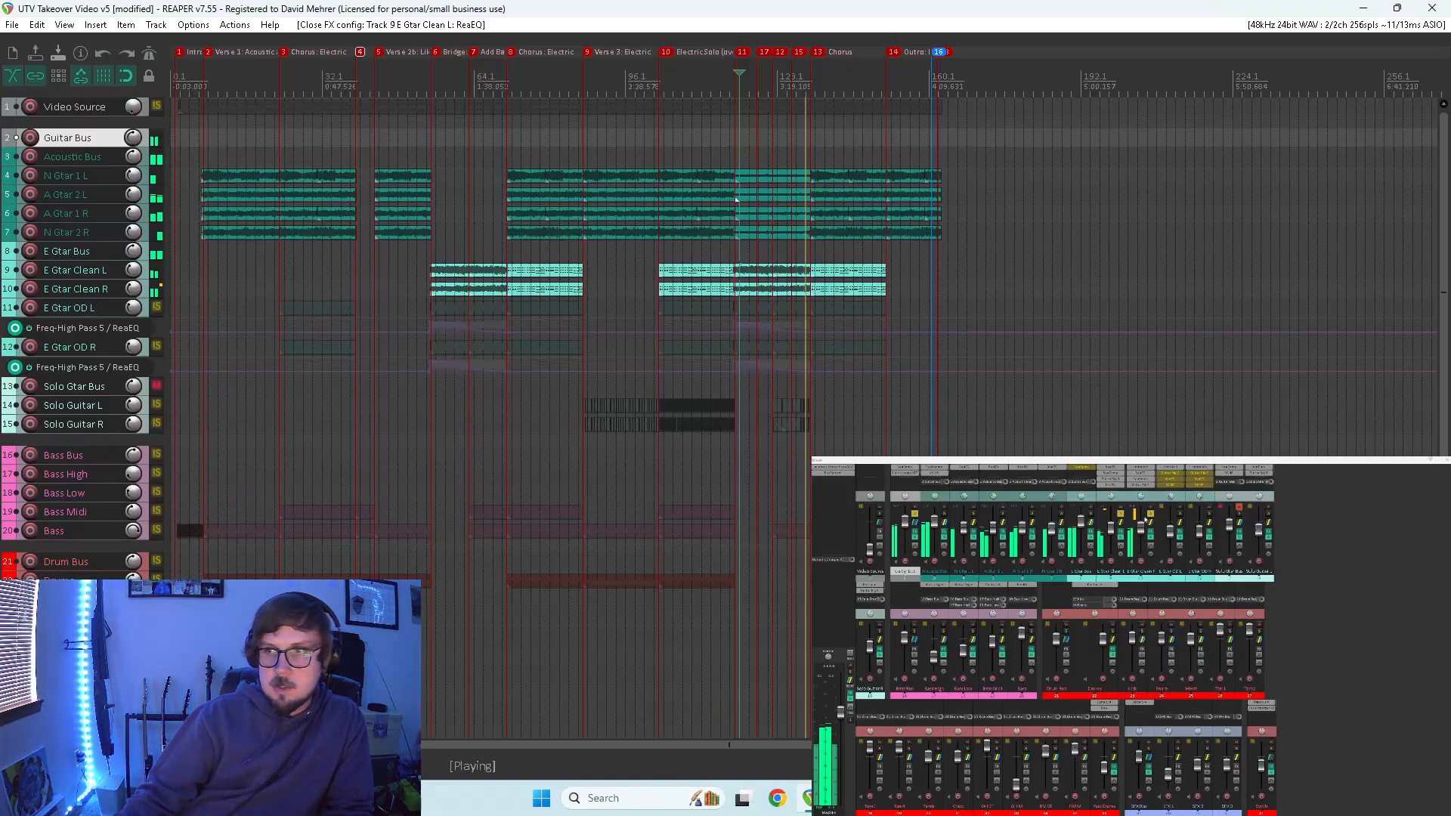
# - Copy the EQ from E Gtar Clean L to E Gtar Clean R, open the copy, and disable its bands 5, 4, 6 and 3
pyautogui.click(1145, 485)
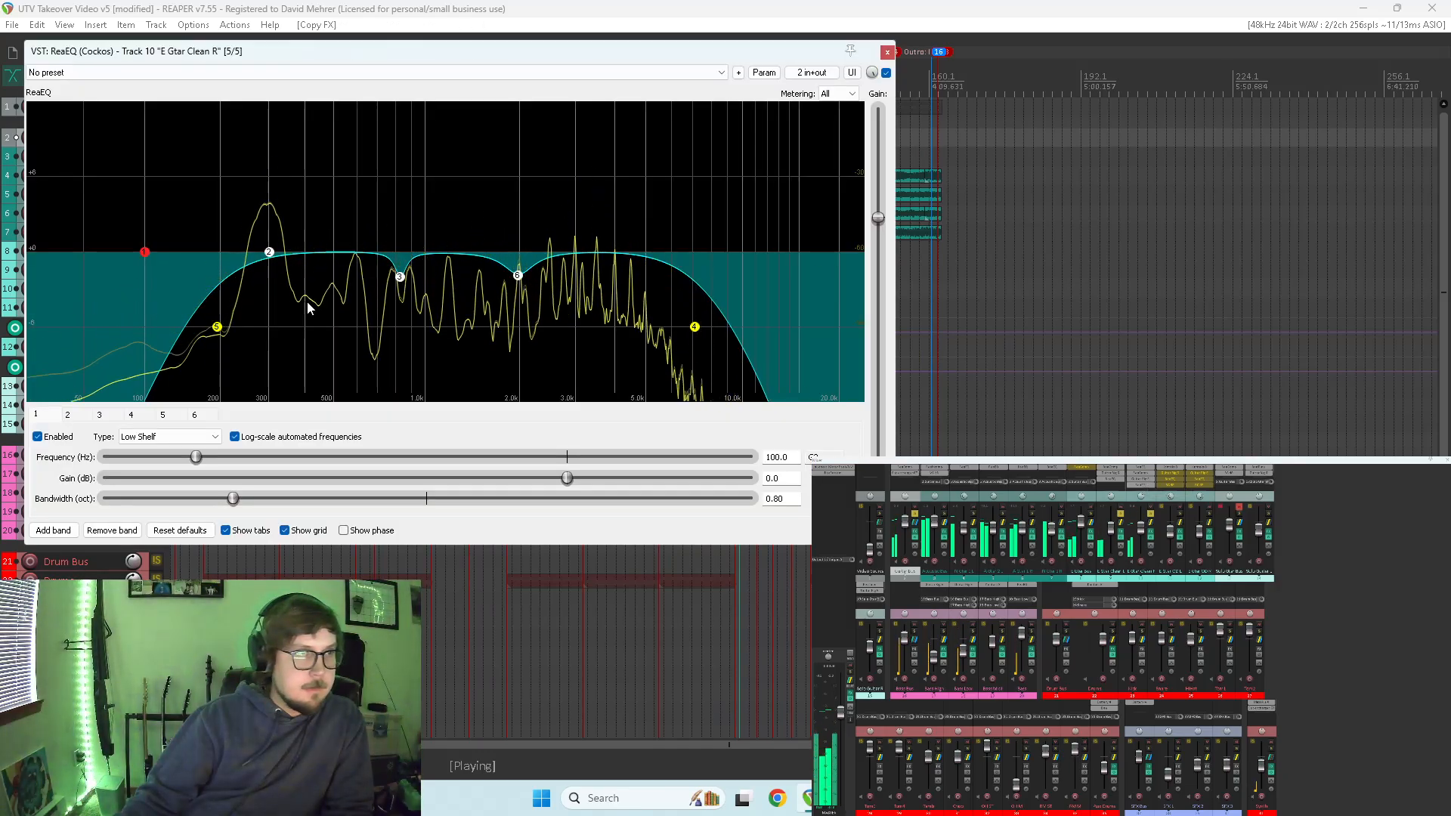
pyautogui.doubleClick(218, 328)
pyautogui.doubleClick(695, 327)
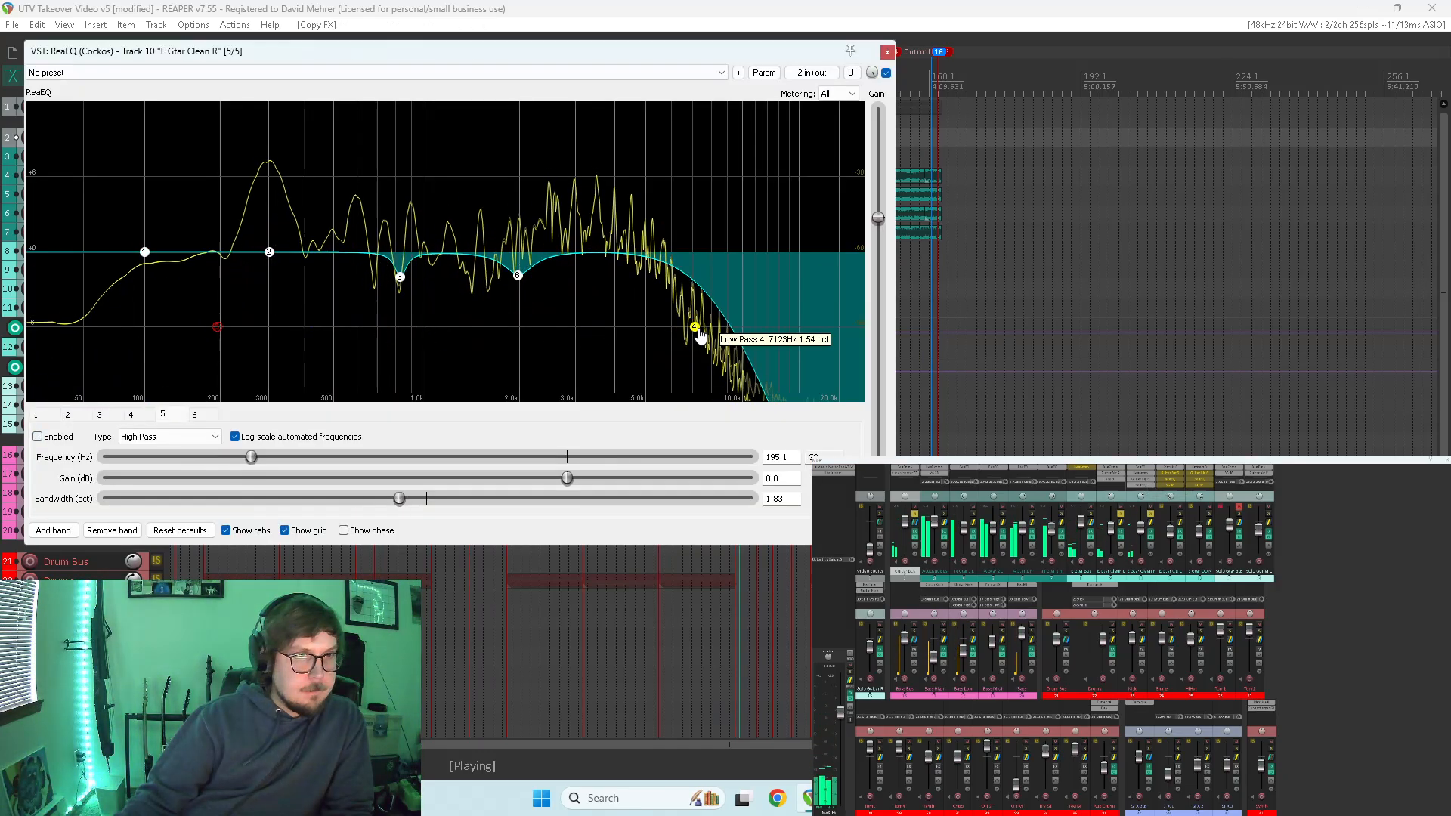
pyautogui.doubleClick(518, 275)
pyautogui.scroll(-5, 400, 277)
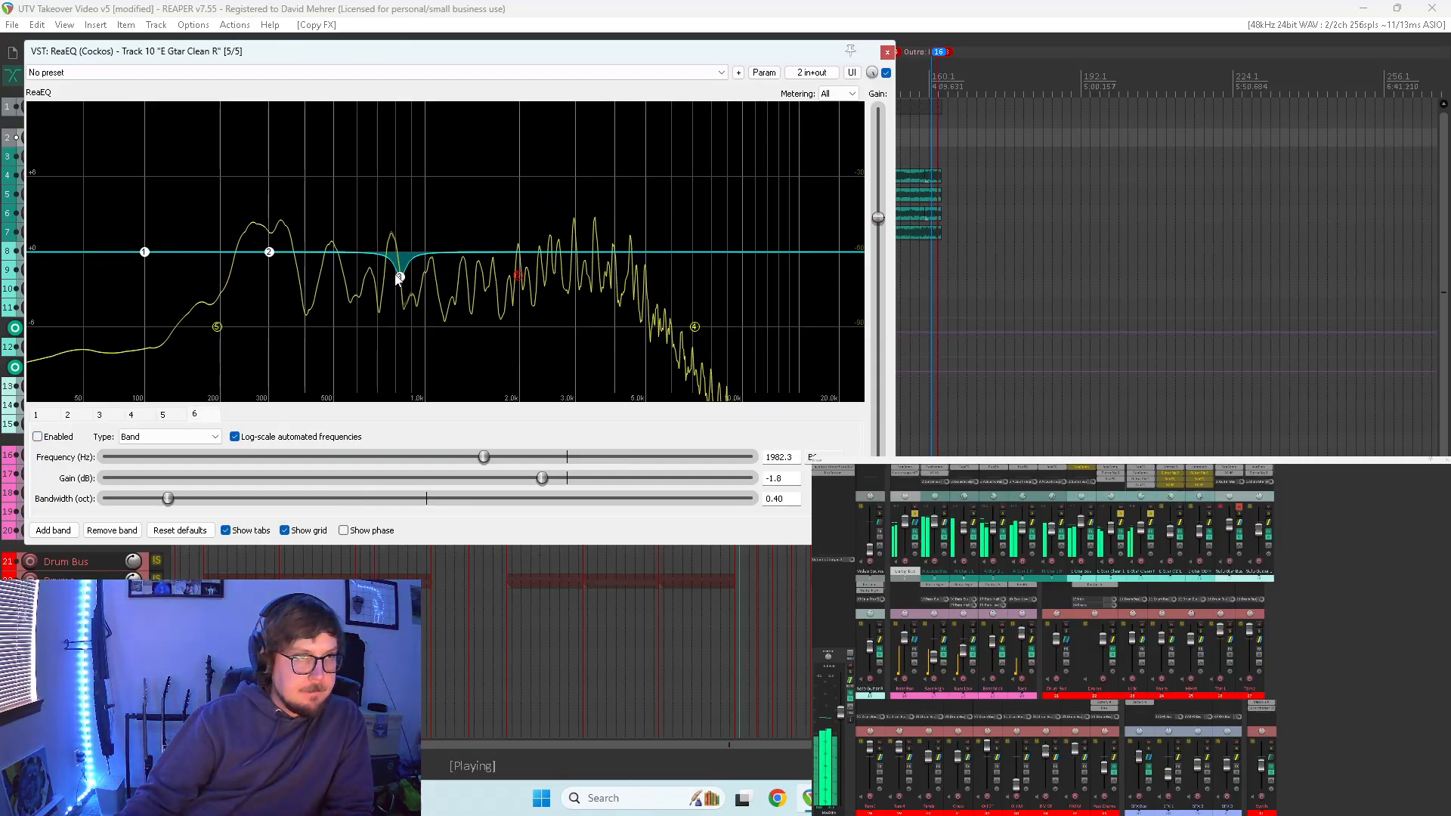
pyautogui.doubleClick(399, 277)
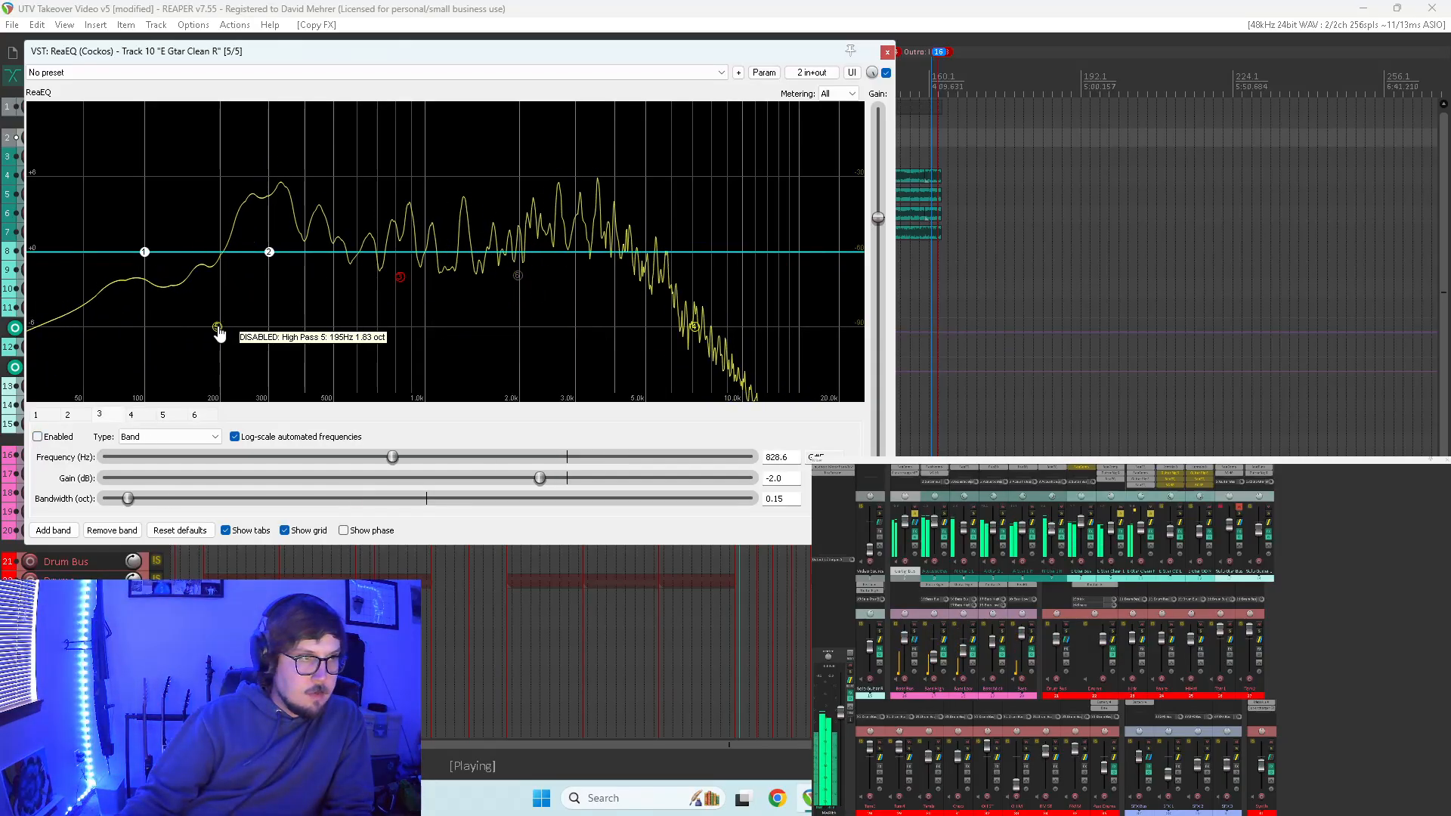
# - Unsolo E Gtar Clean L and re-enable the high pass on the E Gtar Clean R EQ at about 327 Hz with 1.80 oct bandwidth
pyautogui.click(1121, 514)
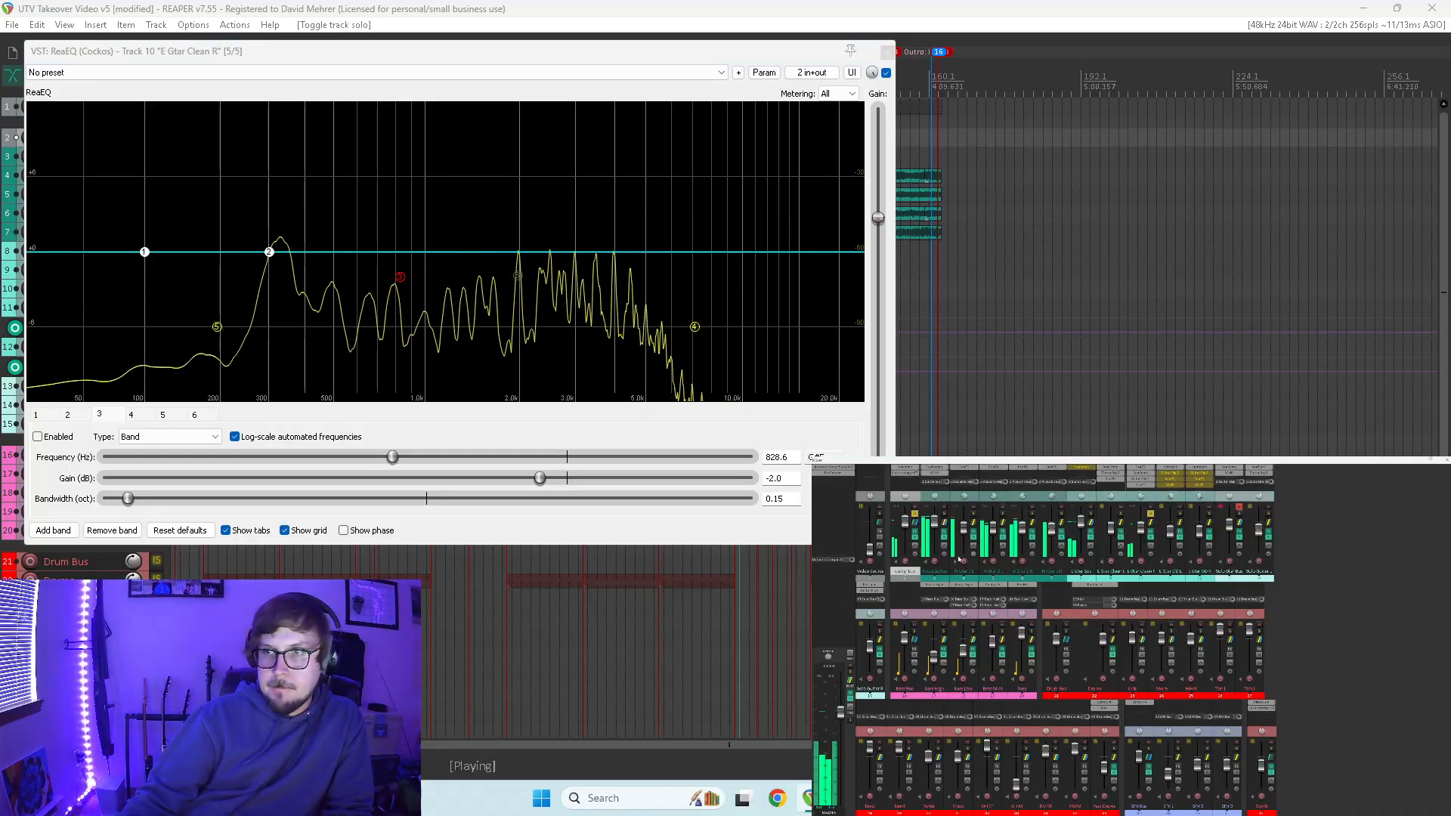
pyautogui.doubleClick(217, 327)
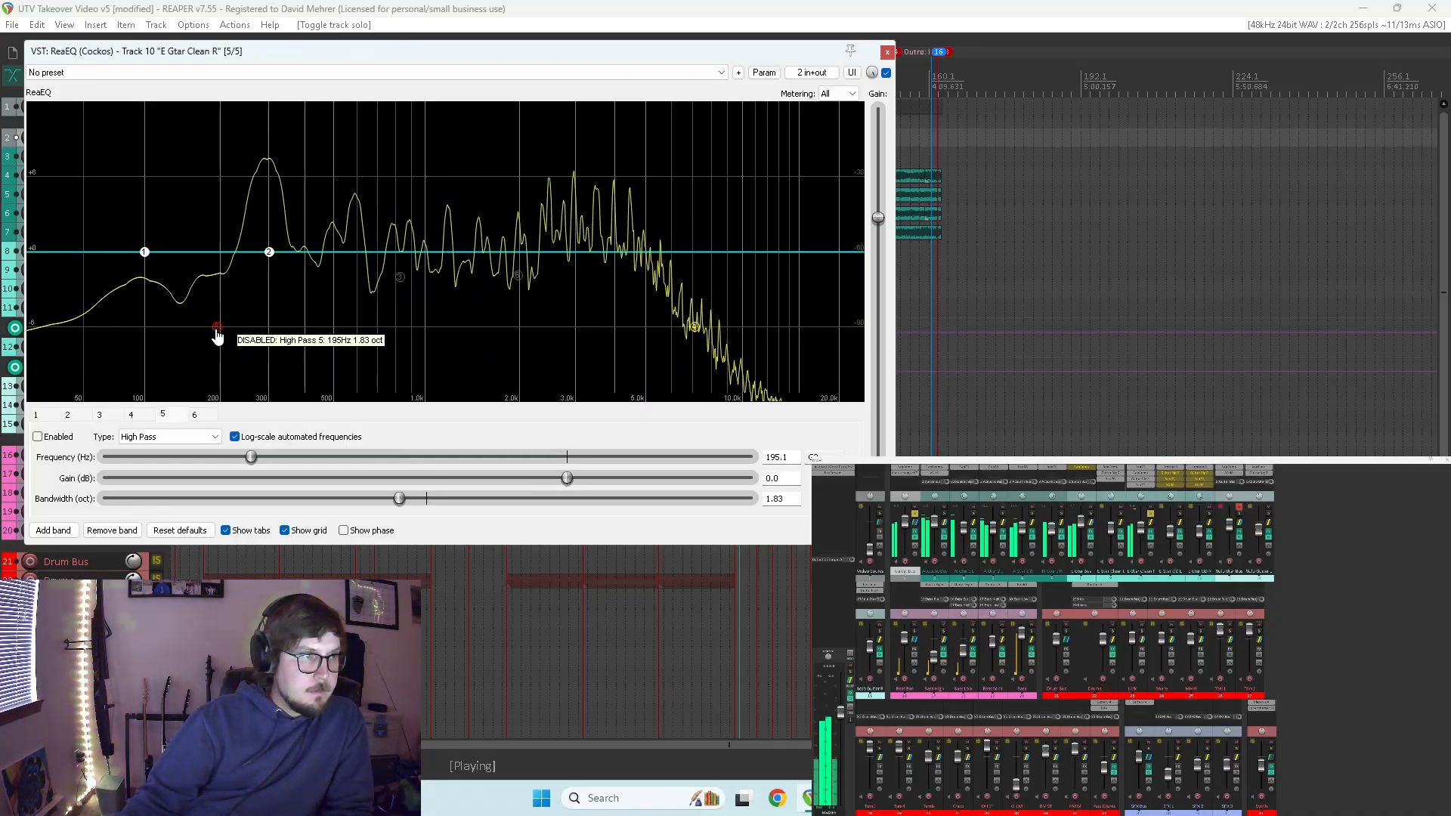
pyautogui.moveTo(217, 332); pyautogui.dragTo(278, 304)
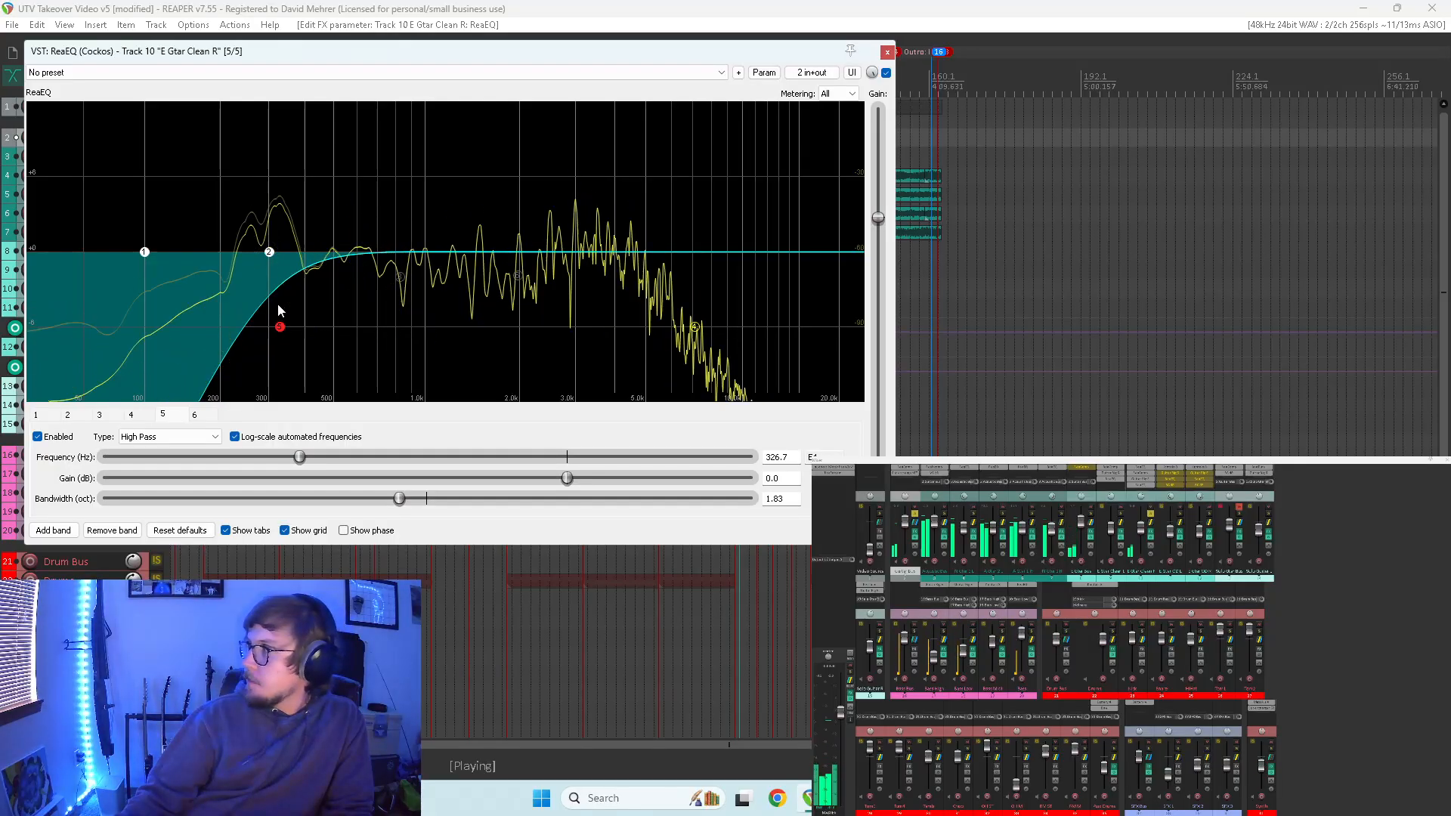
pyautogui.moveTo(399, 499); pyautogui.dragTo(394, 499)
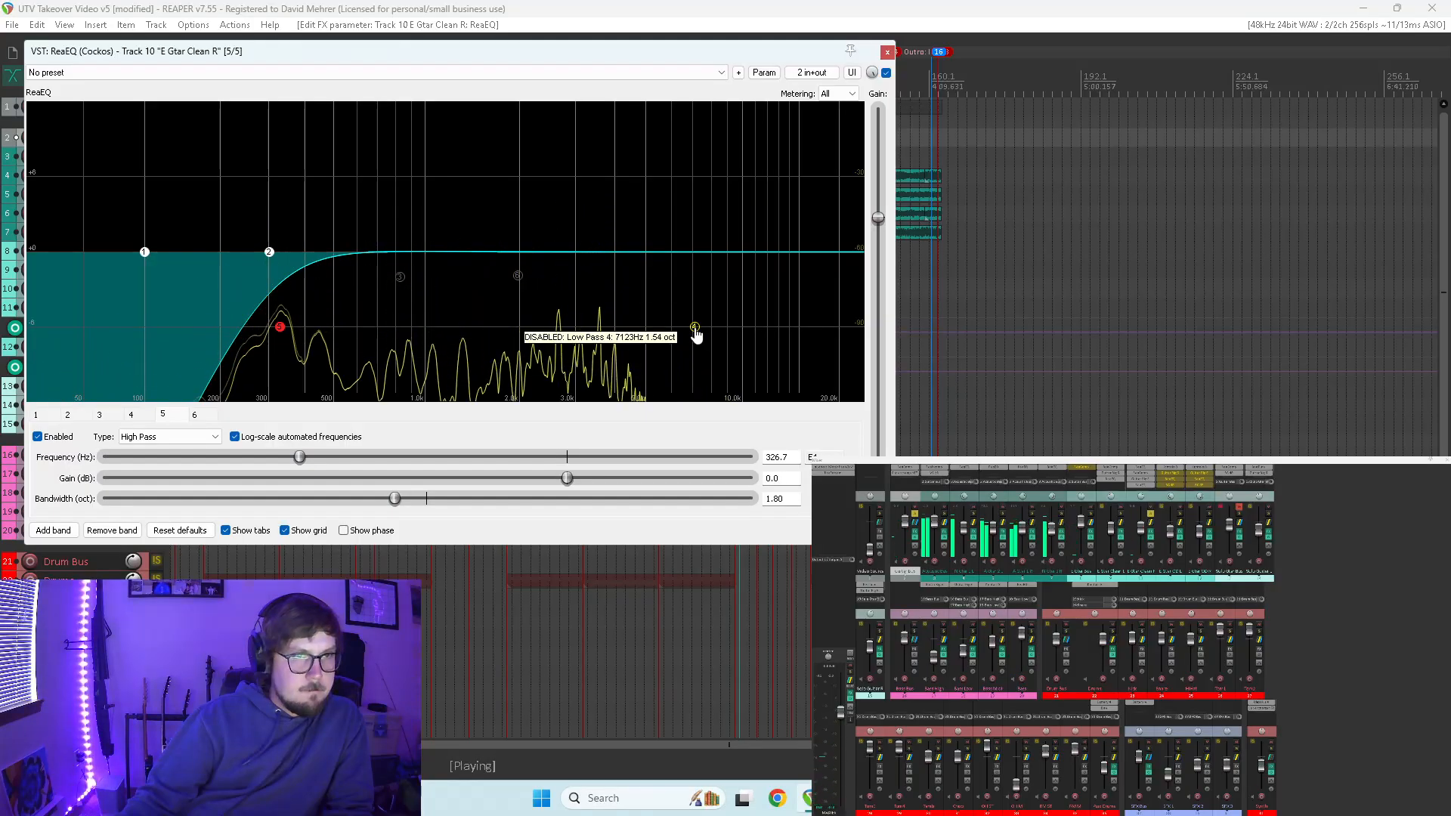
# - Re-enable the low pass on the E Gtar Clean R EQ and adjust it to about 7844 Hz with a 1.50 oct bandwidth
pyautogui.click(695, 327)
pyautogui.doubleClick(696, 330)
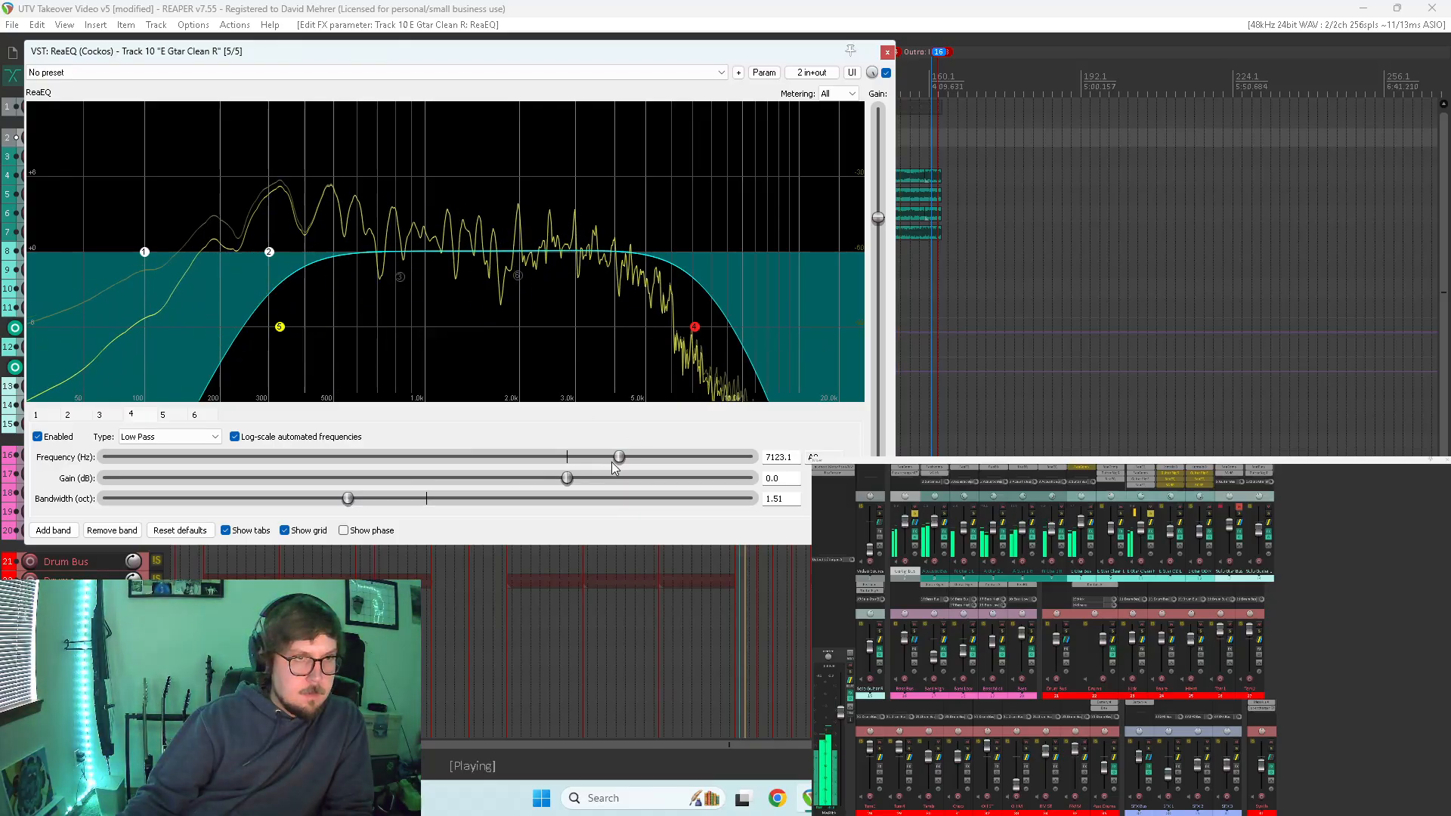
pyautogui.moveTo(619, 454)
pyautogui.mouseDown()
pyautogui.moveTo(751, 443)
pyautogui.moveTo(523, 438)
pyautogui.moveTo(617, 429)
pyautogui.mouseUp()
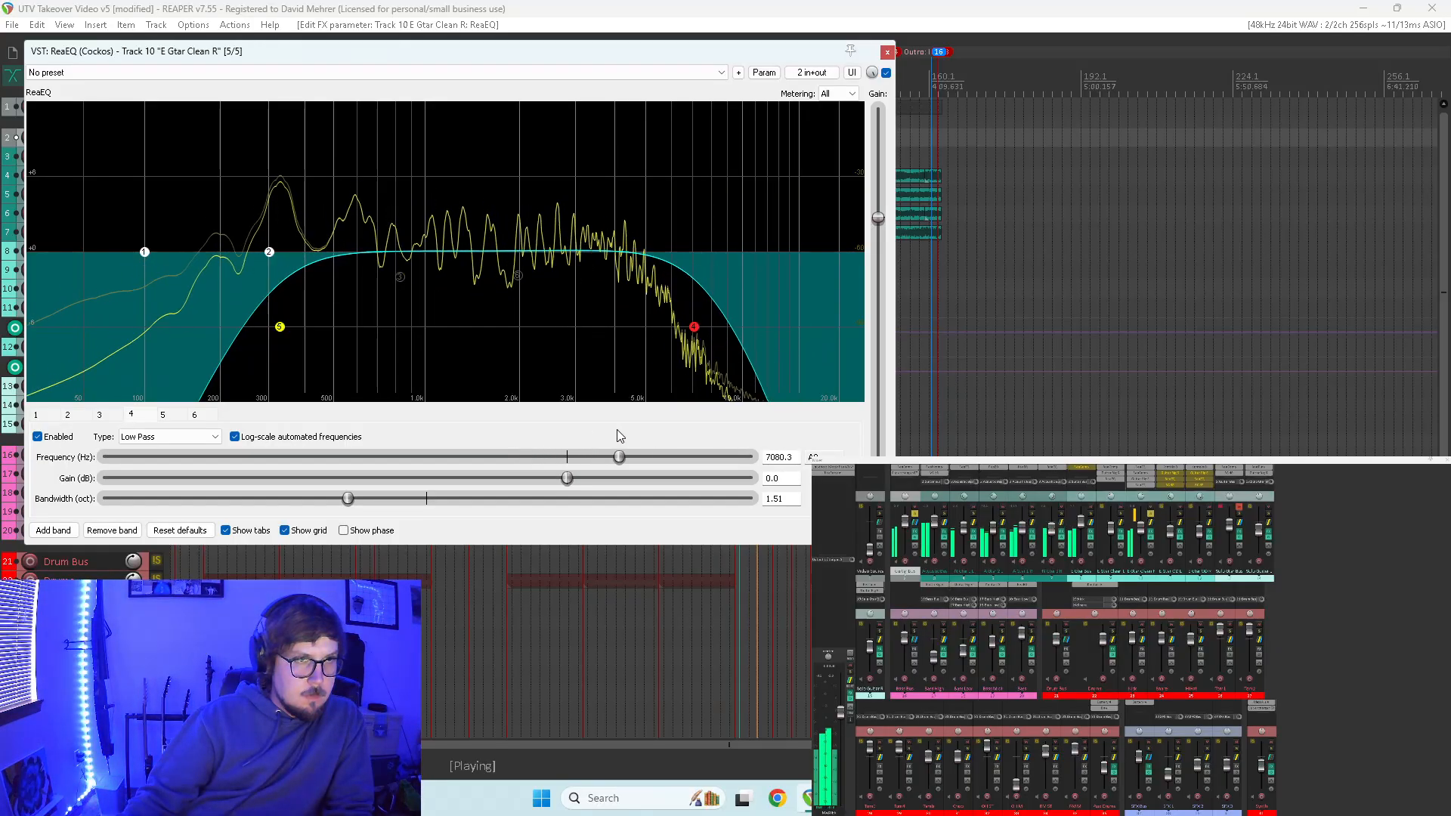
pyautogui.press('space')
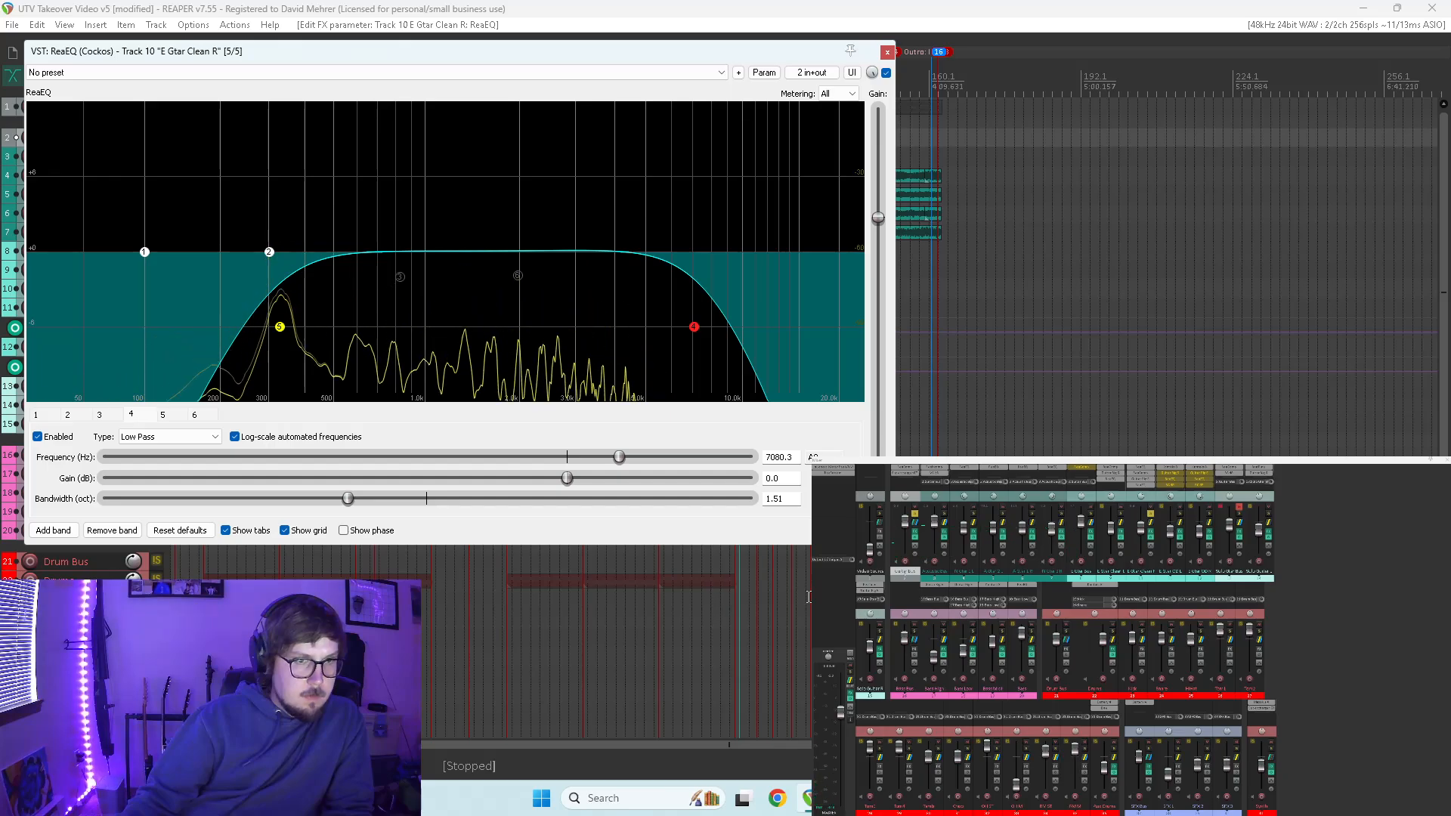
pyautogui.press('space')
pyautogui.moveTo(618, 452)
pyautogui.mouseDown()
pyautogui.moveTo(741, 452)
pyautogui.moveTo(606, 448)
pyautogui.moveTo(642, 447)
pyautogui.moveTo(622, 463)
pyautogui.mouseUp()
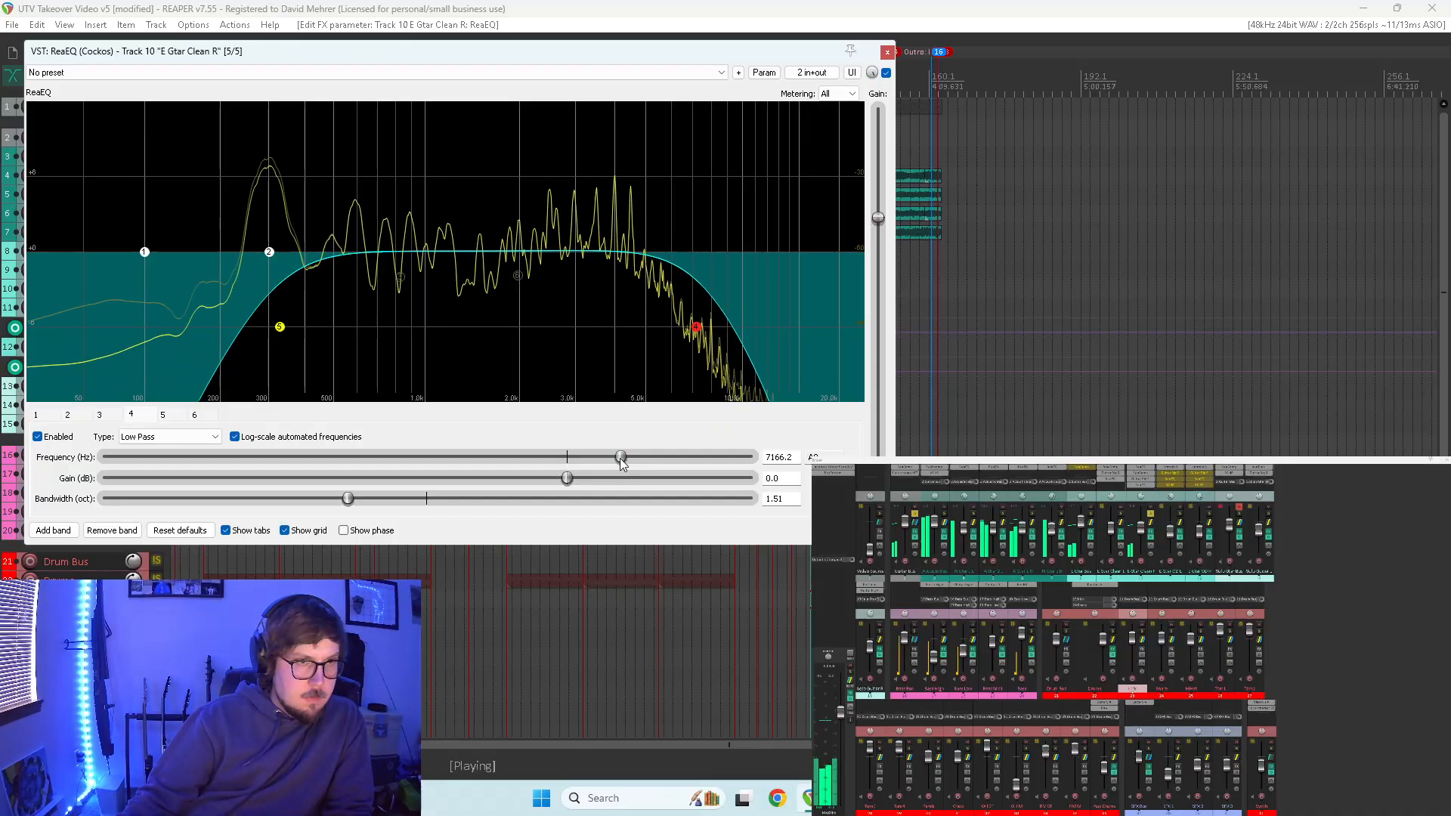
pyautogui.moveTo(348, 499); pyautogui.dragTo(389, 505)
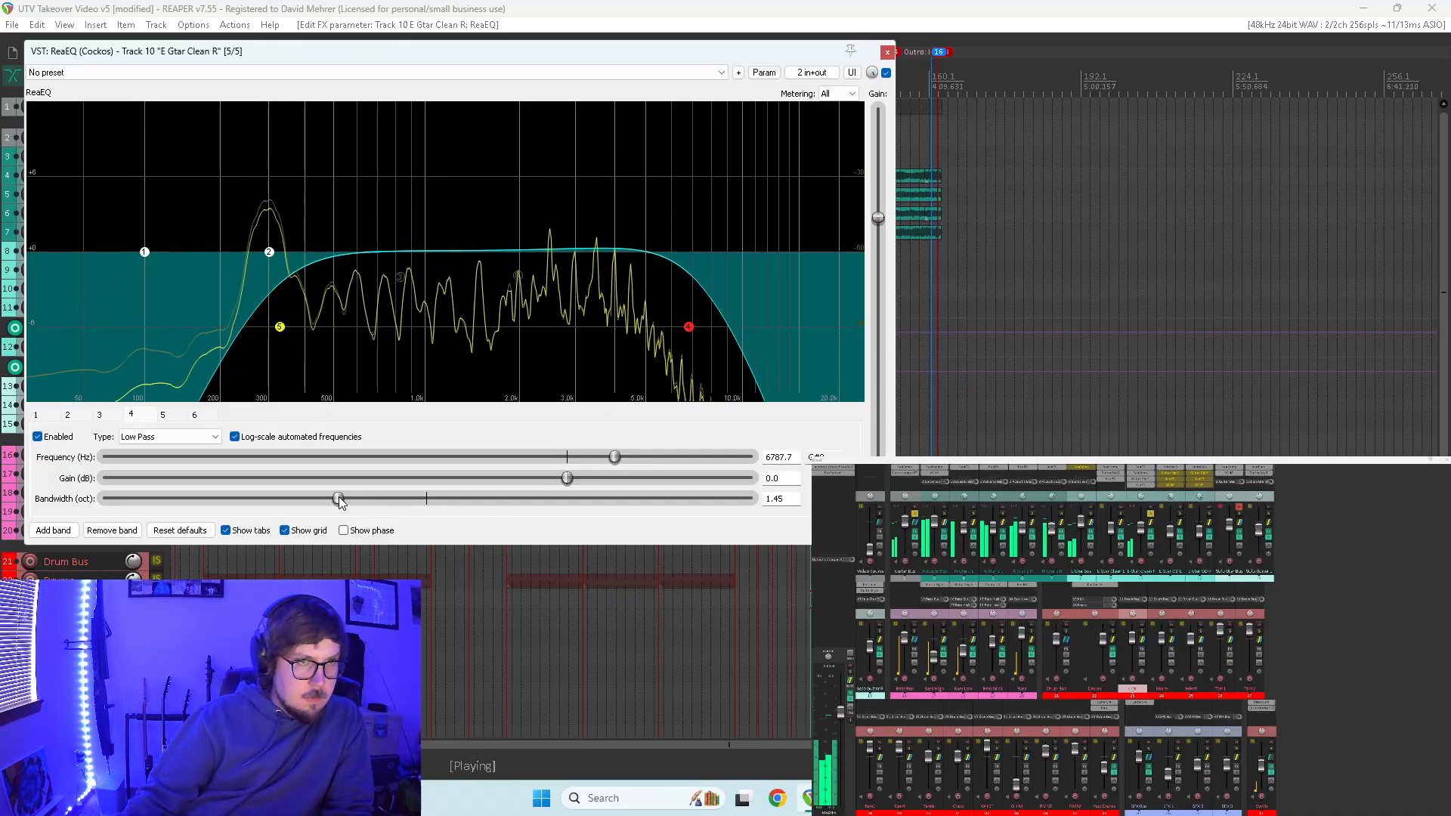
pyautogui.moveTo(633, 462); pyautogui.dragTo(629, 432)
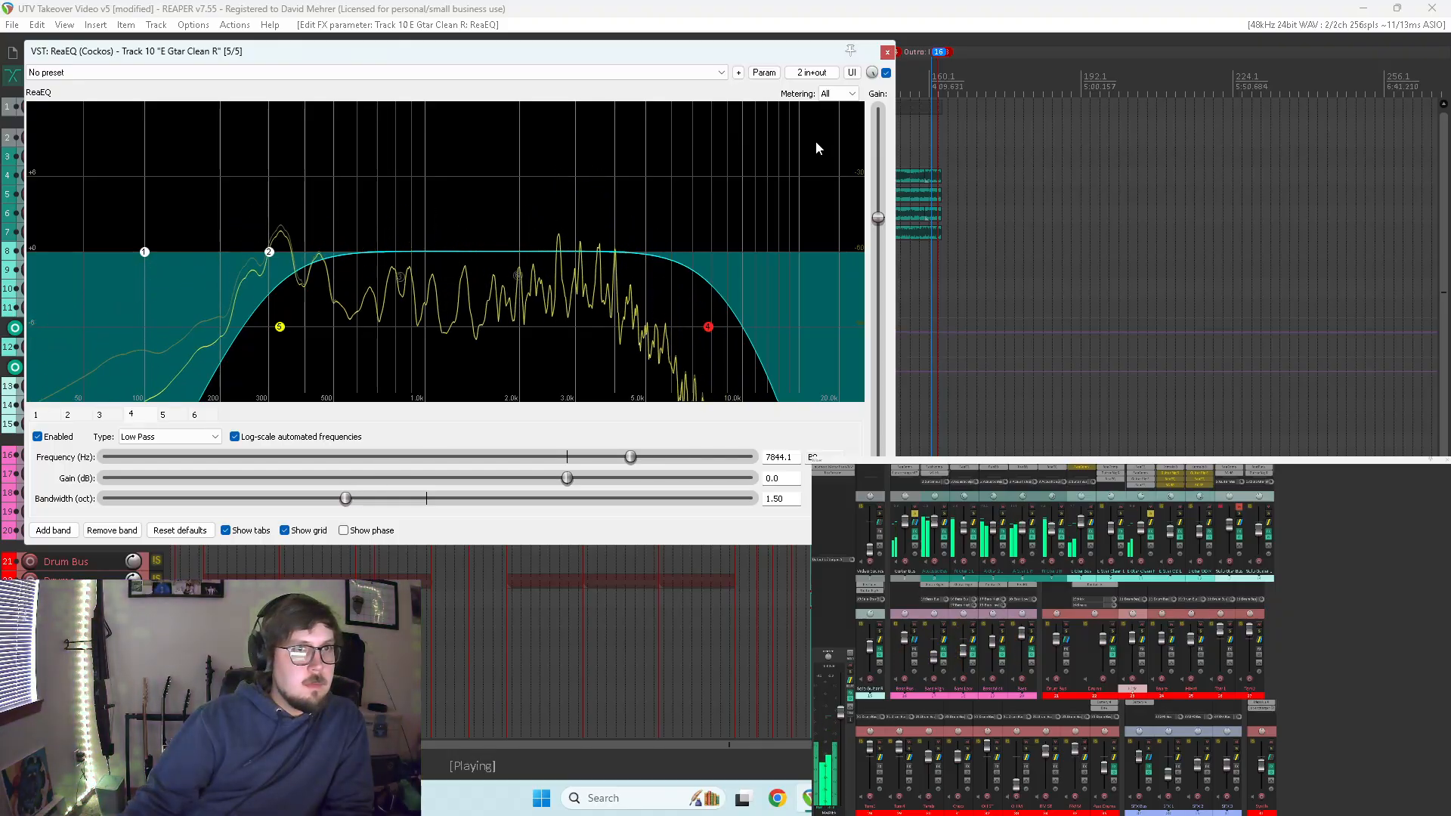
# - Re-enable band 3 on the E Gtar Clean R EQ, boost it to 12 dB, and sweep its frequency to about 2530 Hz
pyautogui.doubleClick(402, 279)
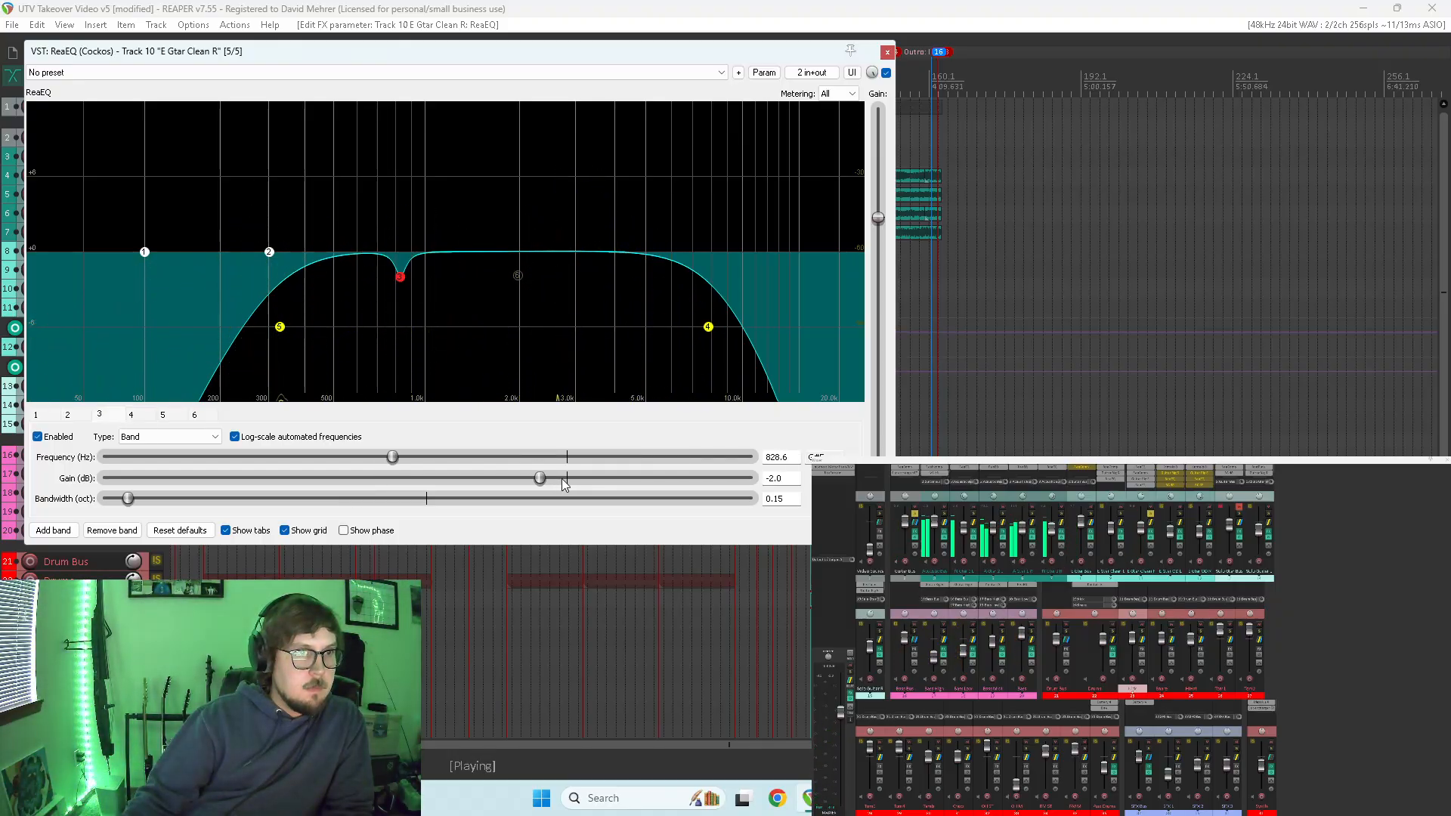
pyautogui.moveTo(542, 478); pyautogui.dragTo(759, 488)
pyautogui.moveTo(392, 456)
pyautogui.mouseDown()
pyautogui.moveTo(333, 459)
pyautogui.moveTo(386, 457)
pyautogui.mouseUp()
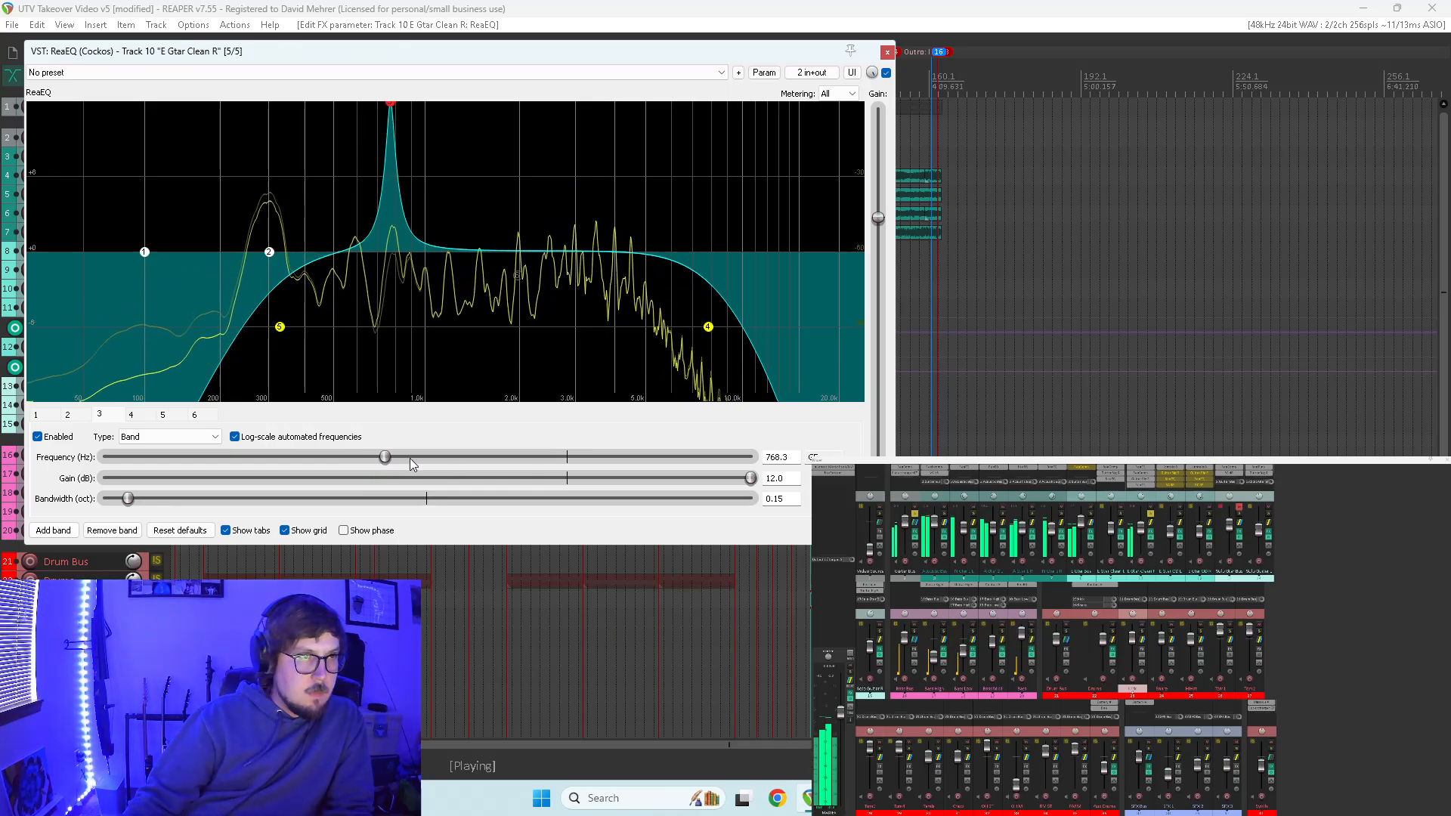
pyautogui.moveTo(748, 479); pyautogui.dragTo(713, 486)
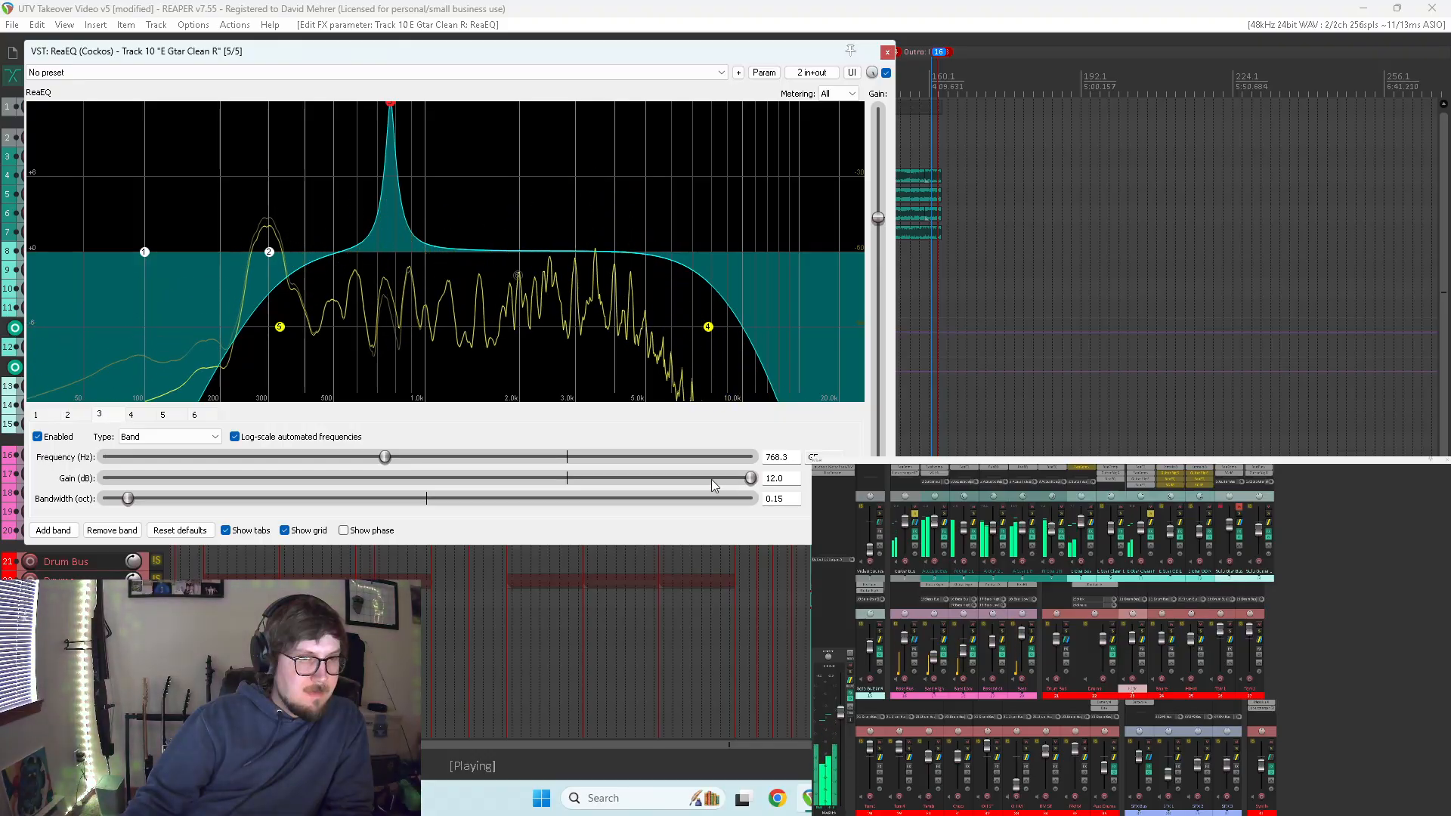
pyautogui.moveTo(384, 457); pyautogui.dragTo(354, 468)
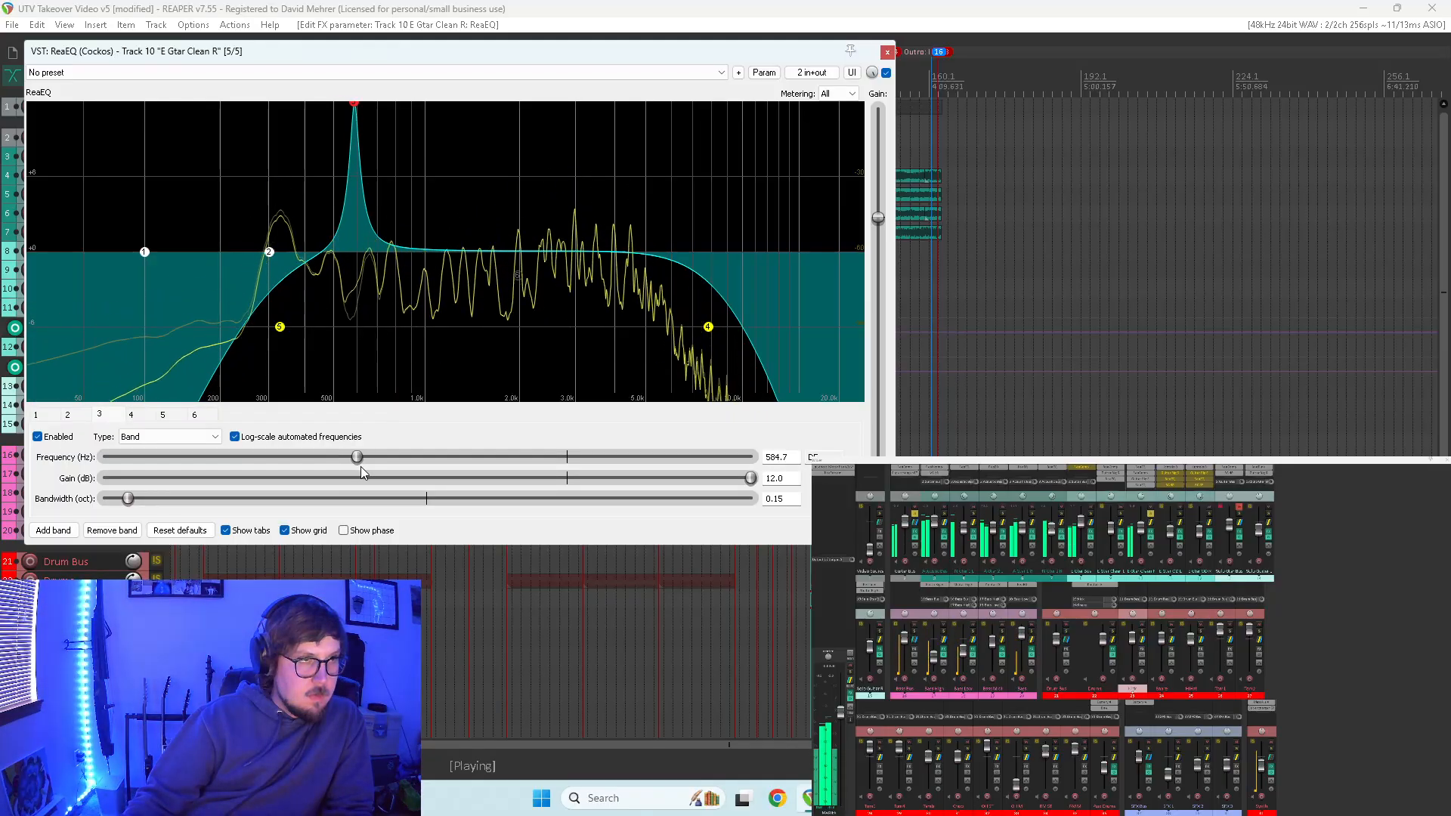
pyautogui.moveTo(733, 483); pyautogui.dragTo(745, 484)
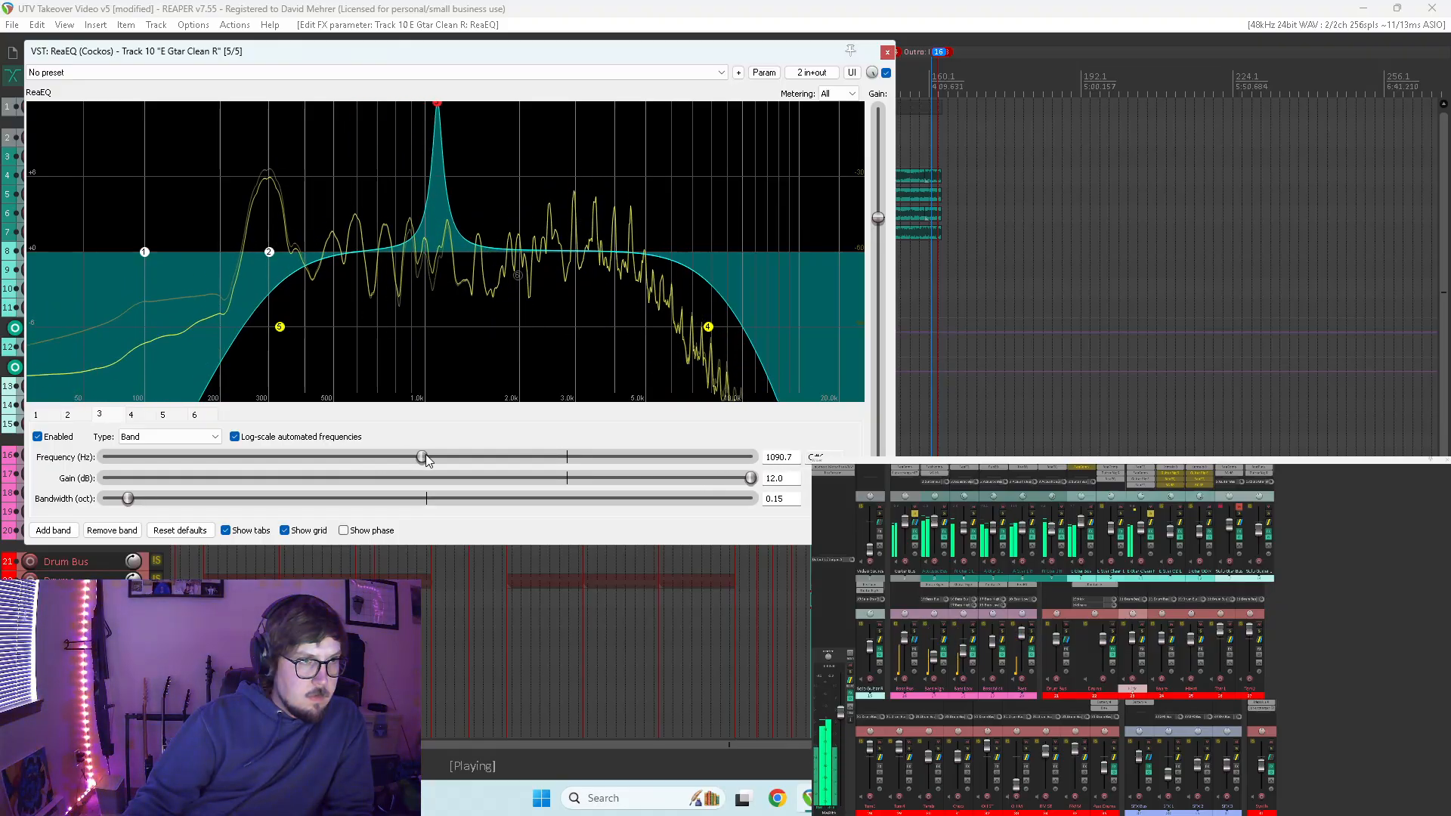
pyautogui.moveTo(481, 460); pyautogui.dragTo(503, 457)
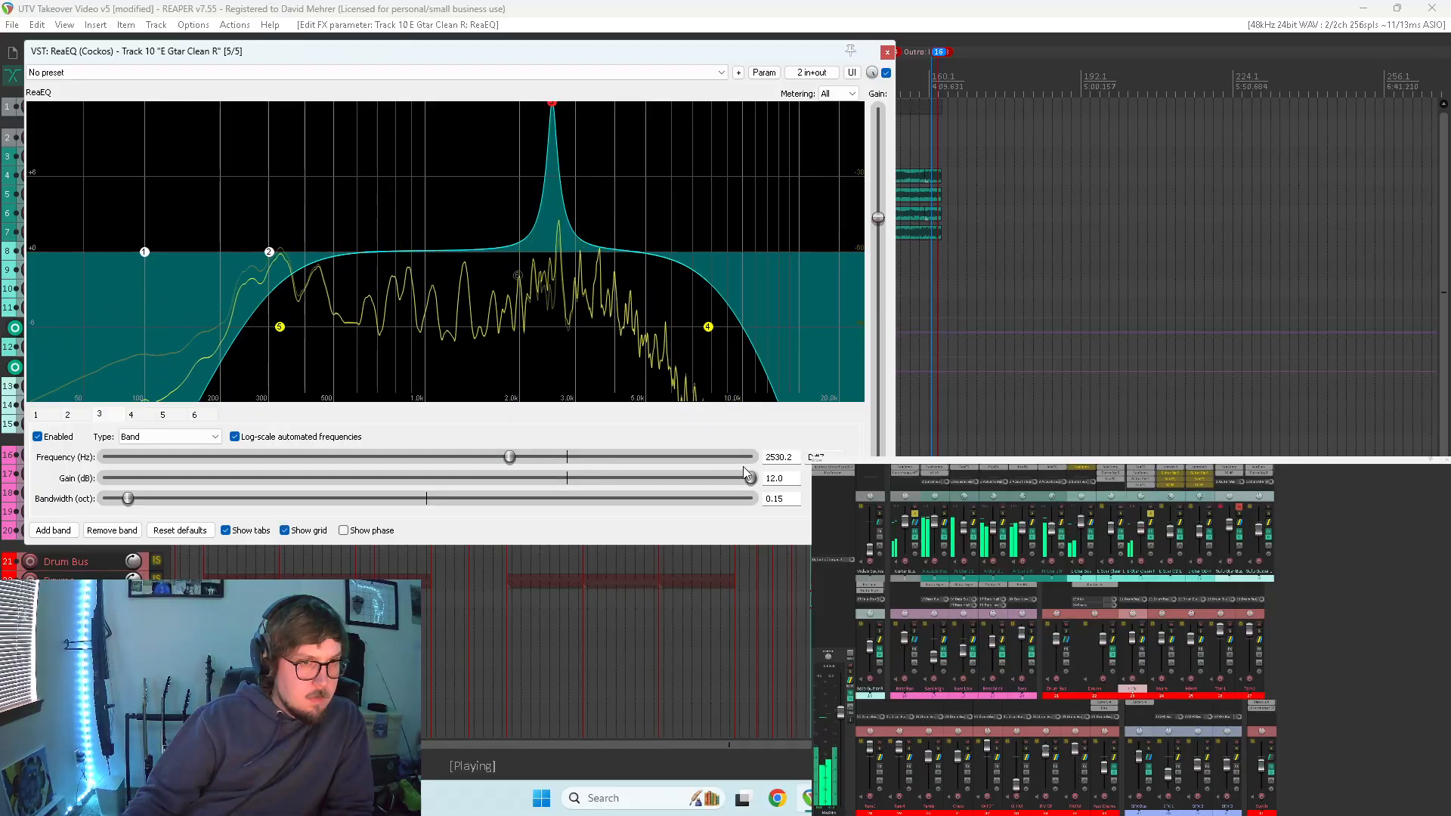
# - Set band 3's gain to -3.0 dB and add a narrow band at about 1371 Hz with -2.3 dB gain and 0.14 oct bandwidth
pyautogui.moveTo(690, 480); pyautogui.dragTo(580, 481)
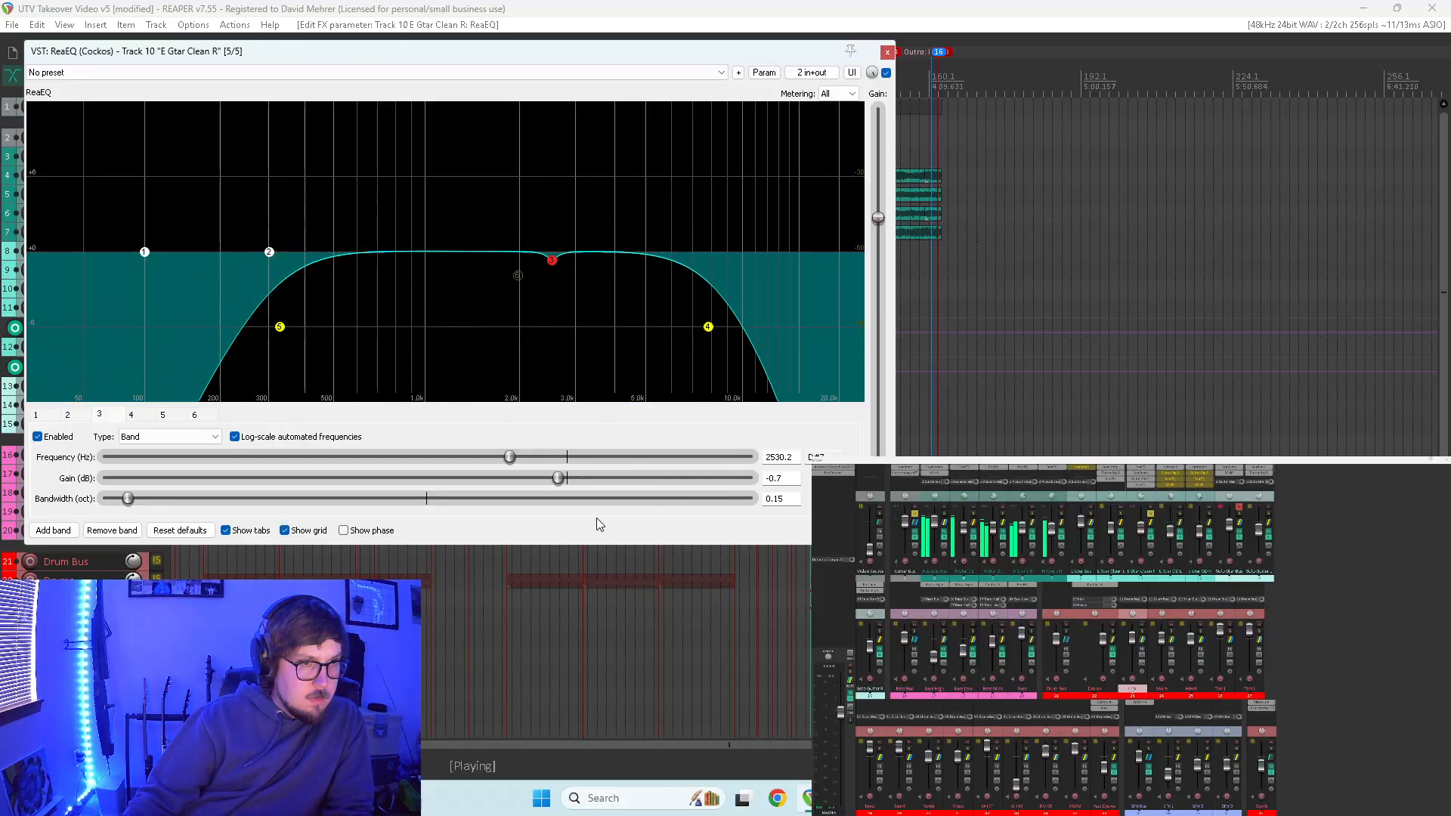
pyautogui.click(728, 620)
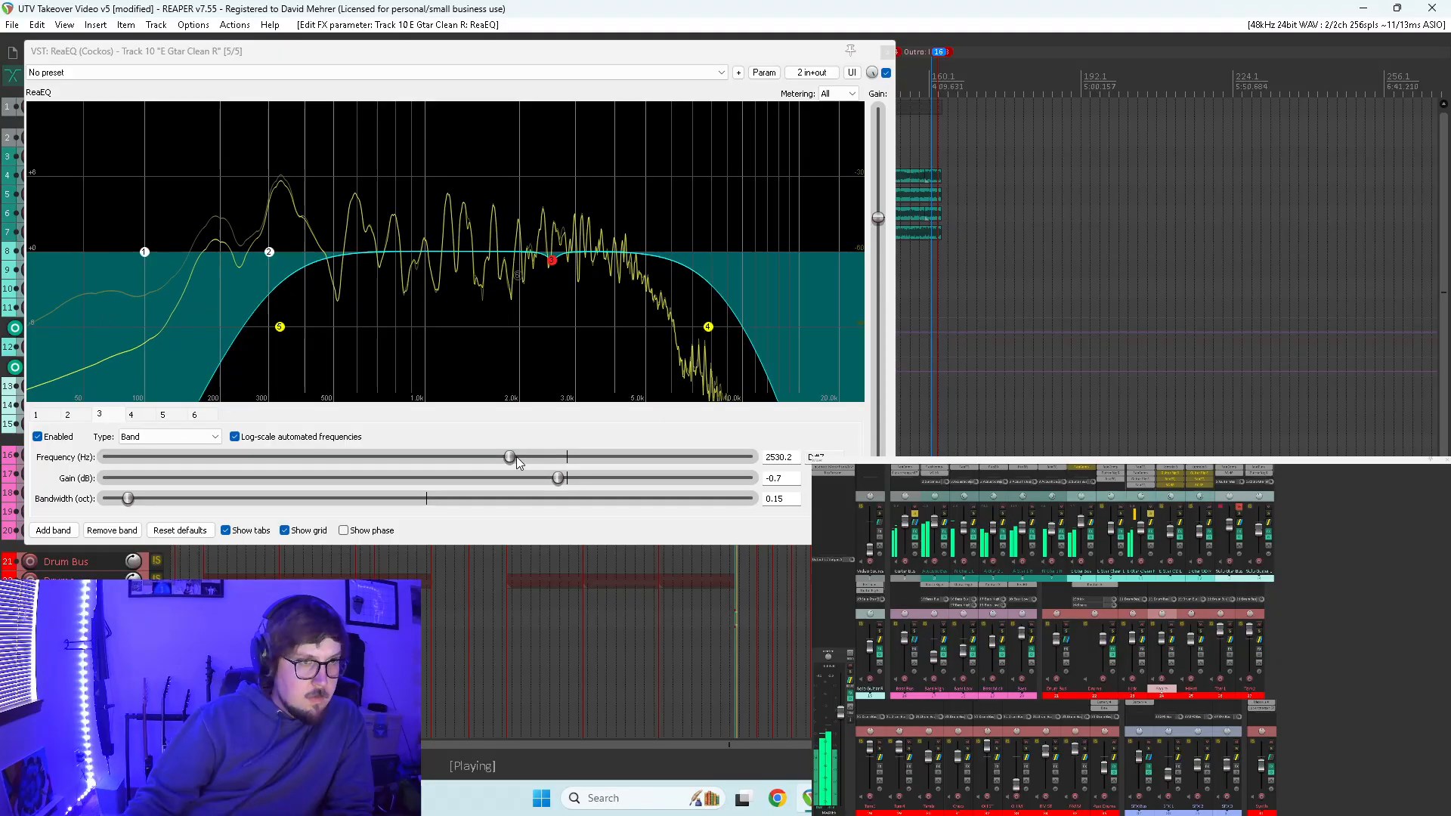
pyautogui.moveTo(582, 489); pyautogui.dragTo(543, 481)
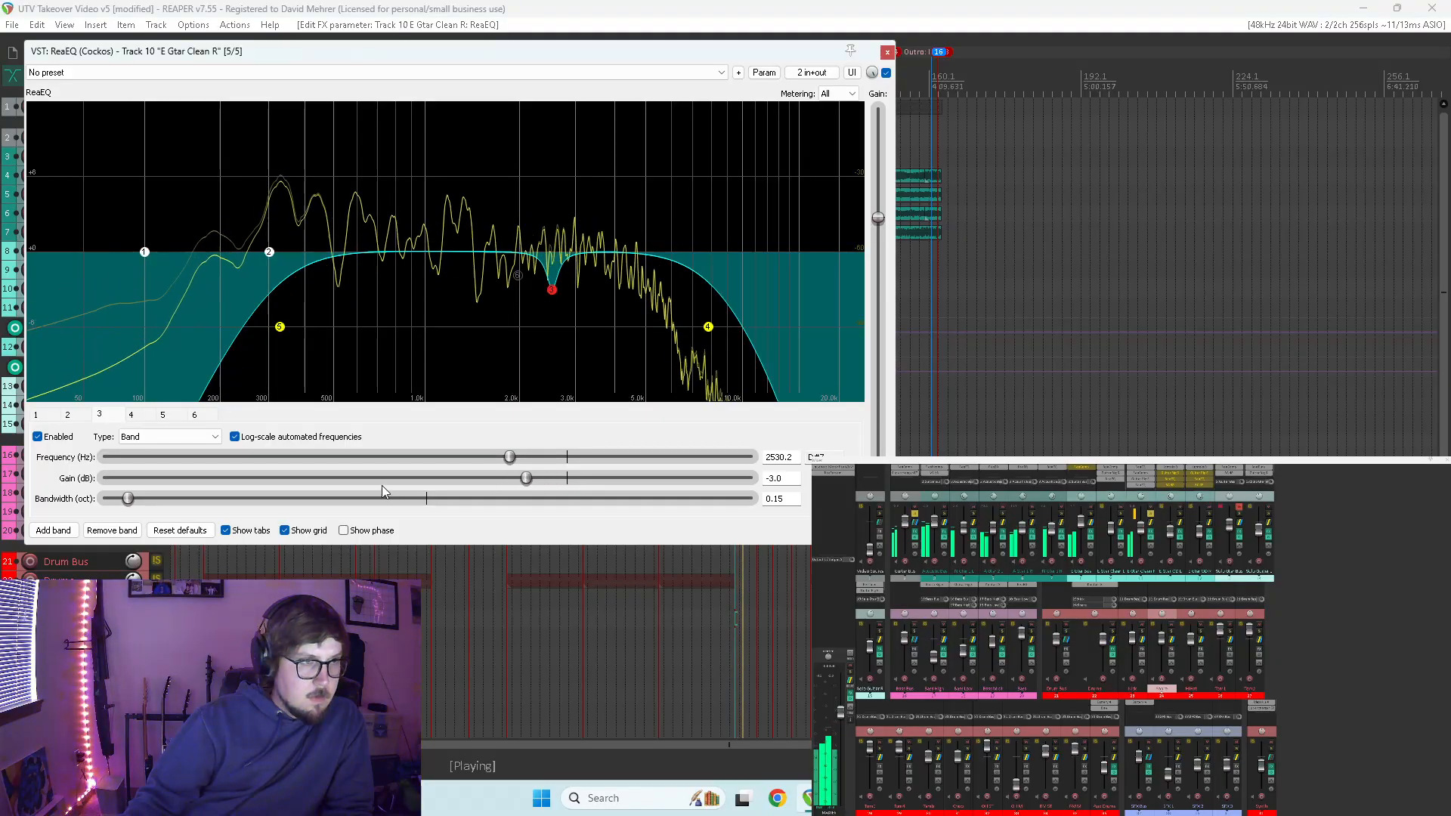
pyautogui.click(53, 530)
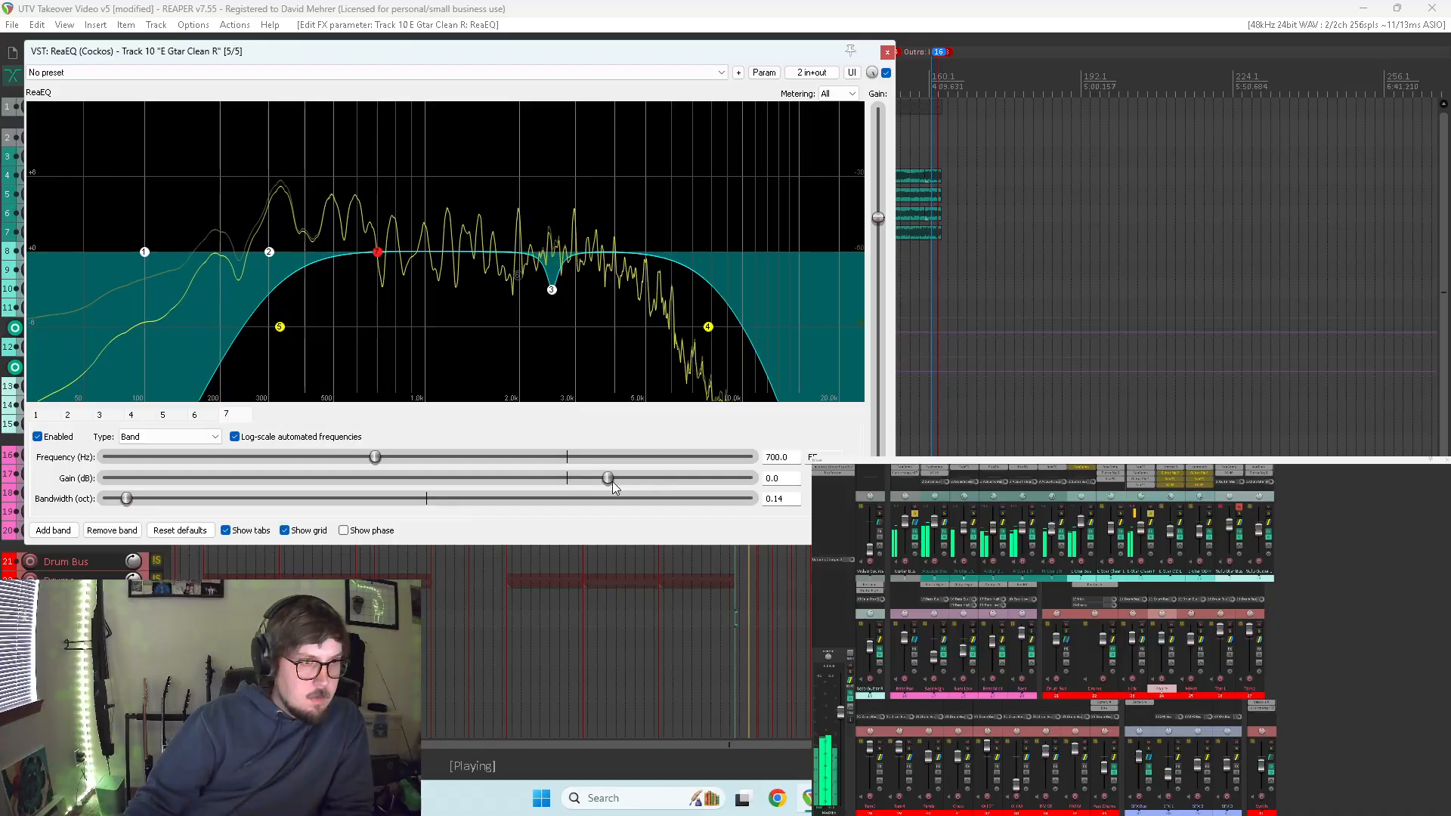
pyautogui.moveTo(378, 461); pyautogui.dragTo(473, 462)
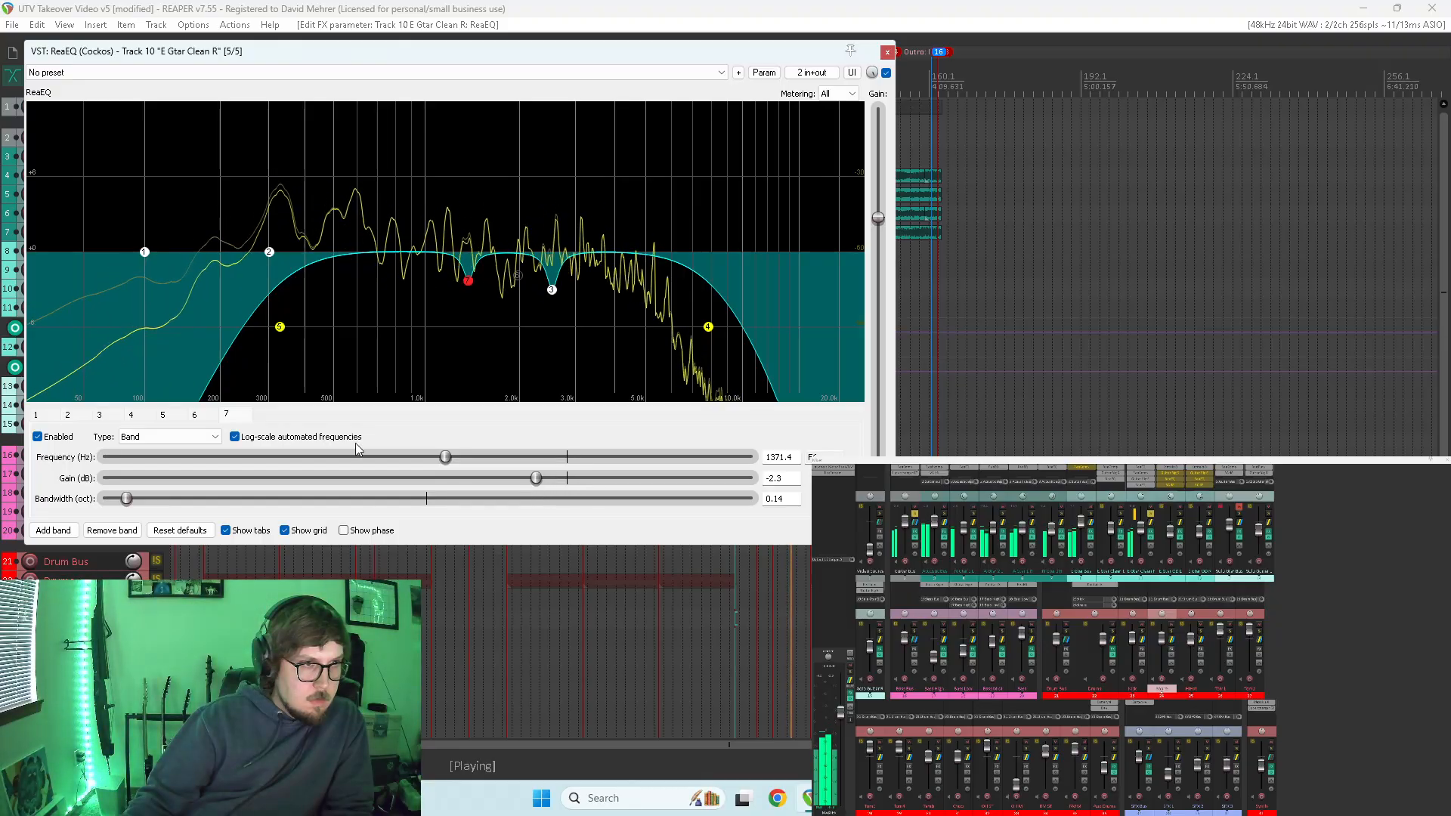
# - Add another band at about 4612 Hz with -2.1 dB gain and 0.18 oct bandwidth, and bypass the E Gtar Clean R EQ for comparison
pyautogui.click(53, 530)
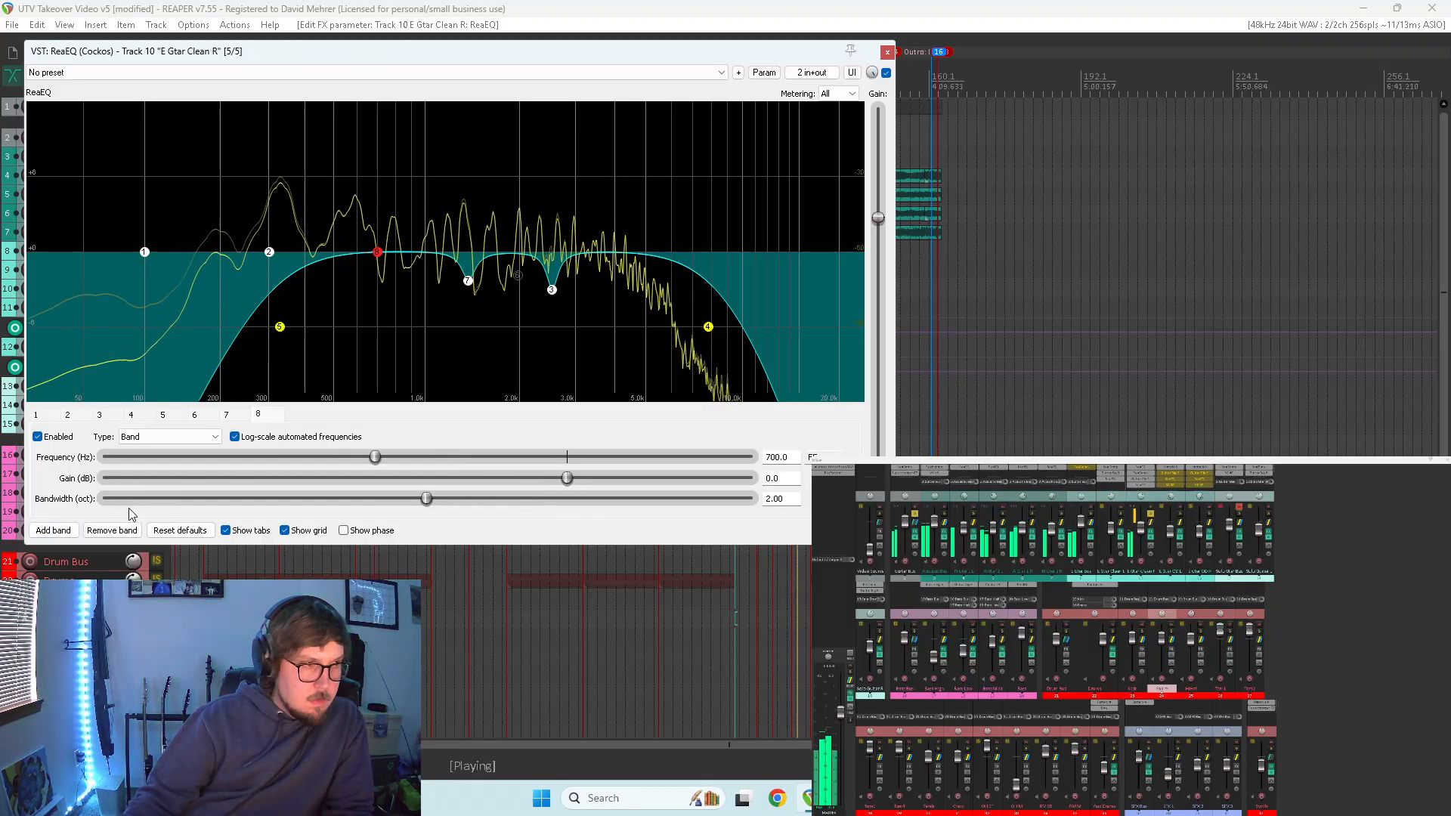
pyautogui.click(131, 499)
pyautogui.moveTo(567, 478); pyautogui.dragTo(813, 479)
pyautogui.moveTo(376, 457); pyautogui.dragTo(569, 463)
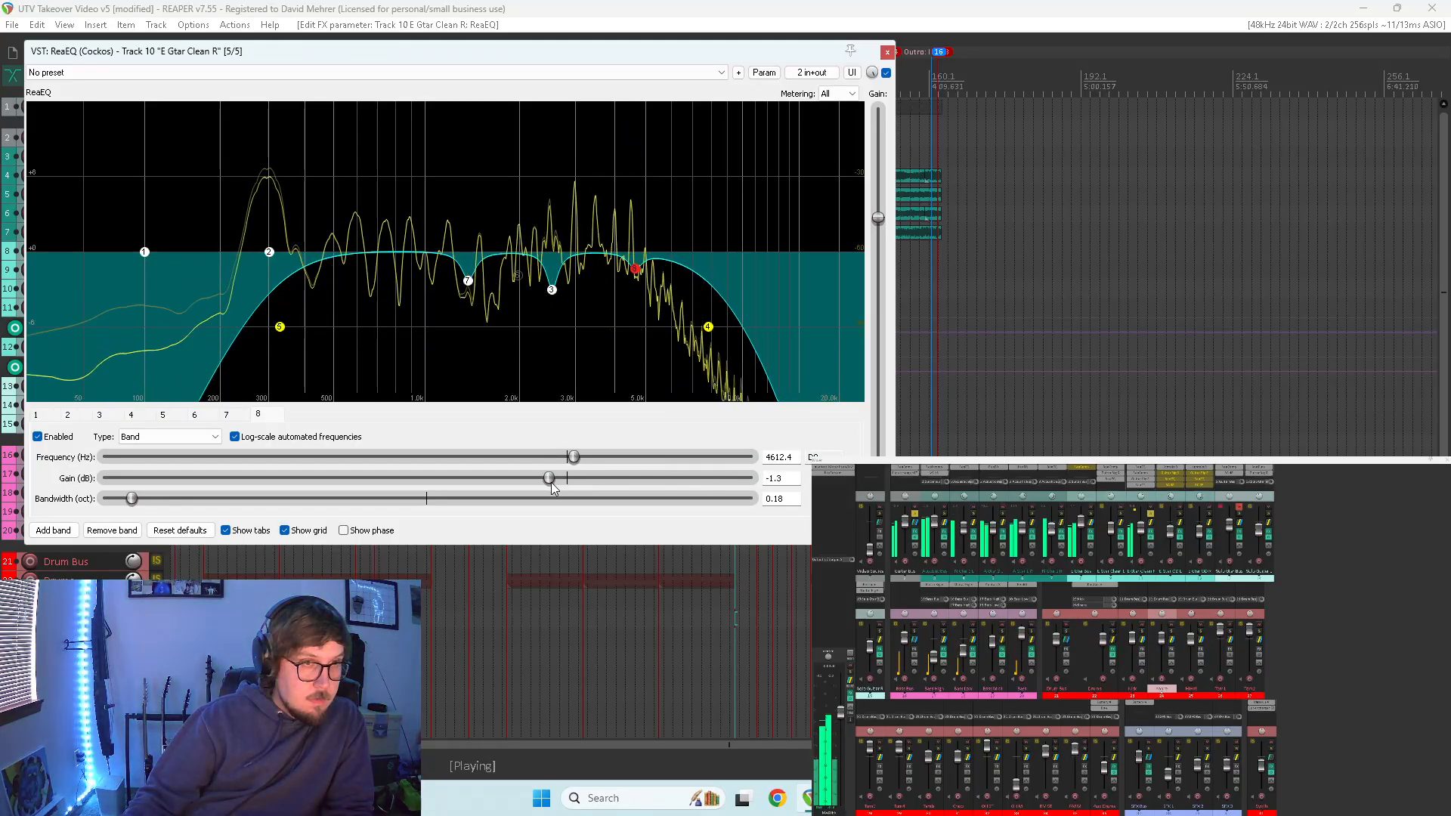
pyautogui.moveTo(551, 483); pyautogui.dragTo(541, 483)
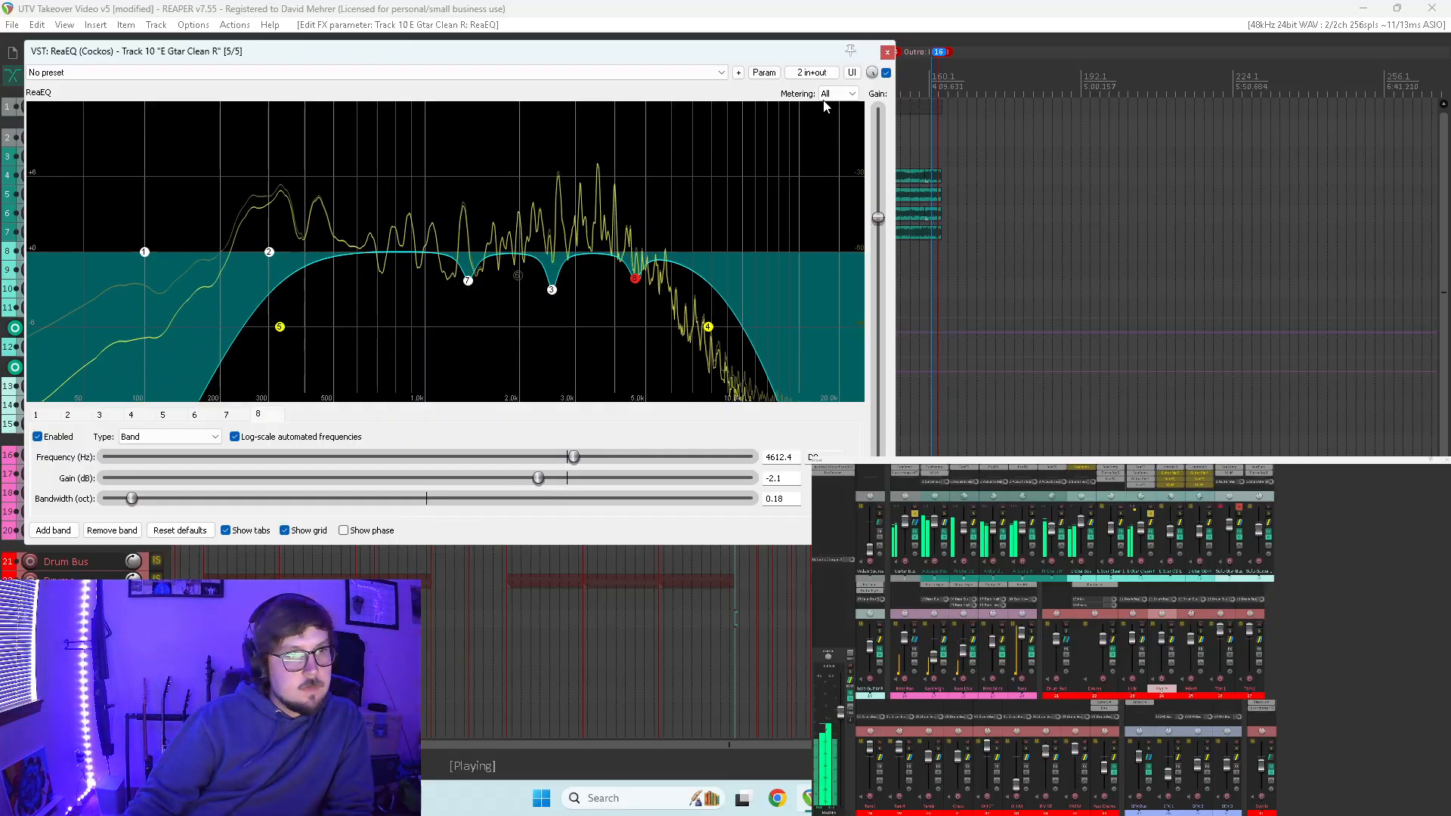
pyautogui.click(887, 73)
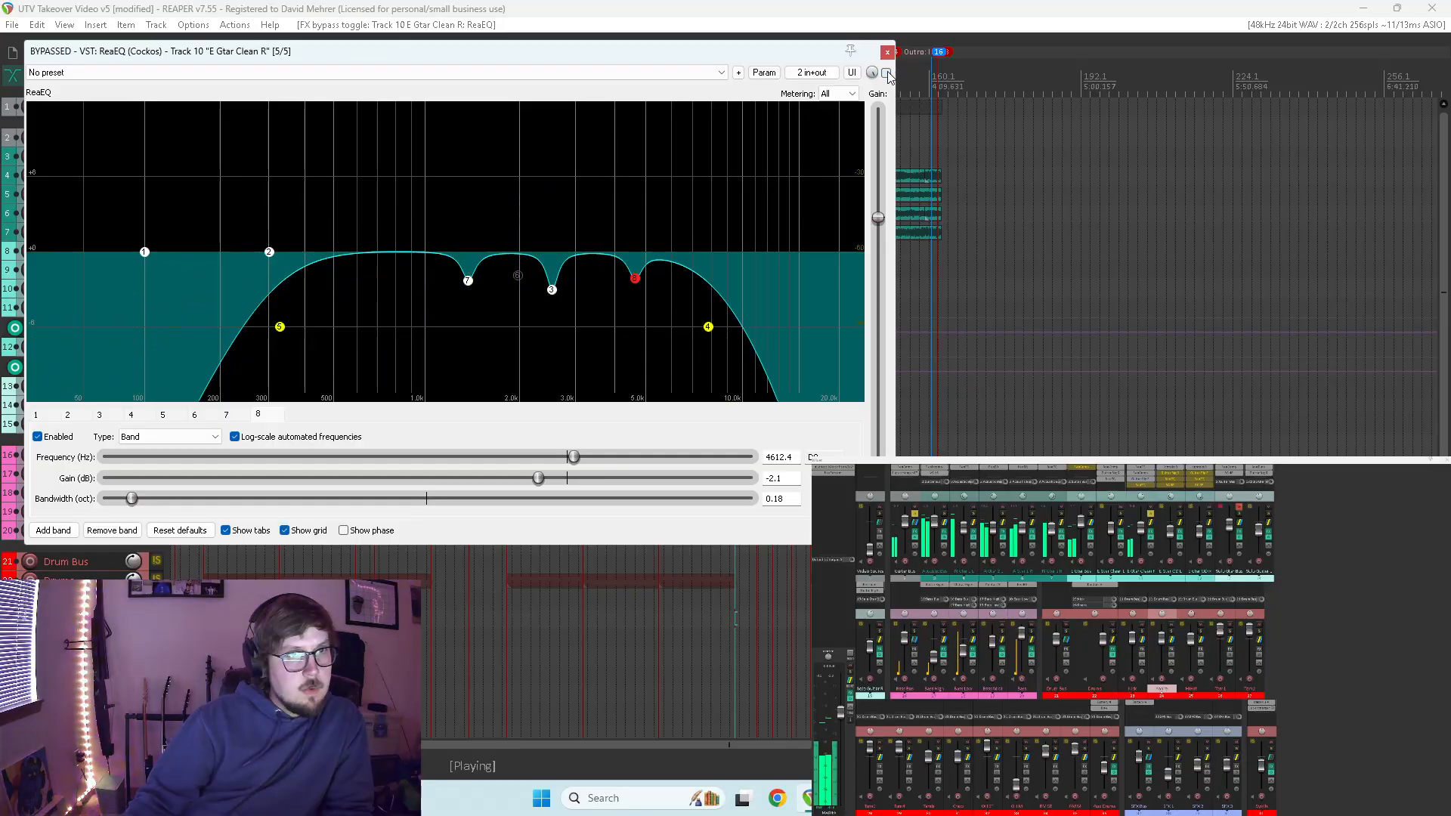
# - Re-enable the E Gtar Clean R EQ, lower the 4612 Hz band's gain to -2.7 dB, and narrow the low pass bandwidth to 1.36 oct
pyautogui.click(887, 73)
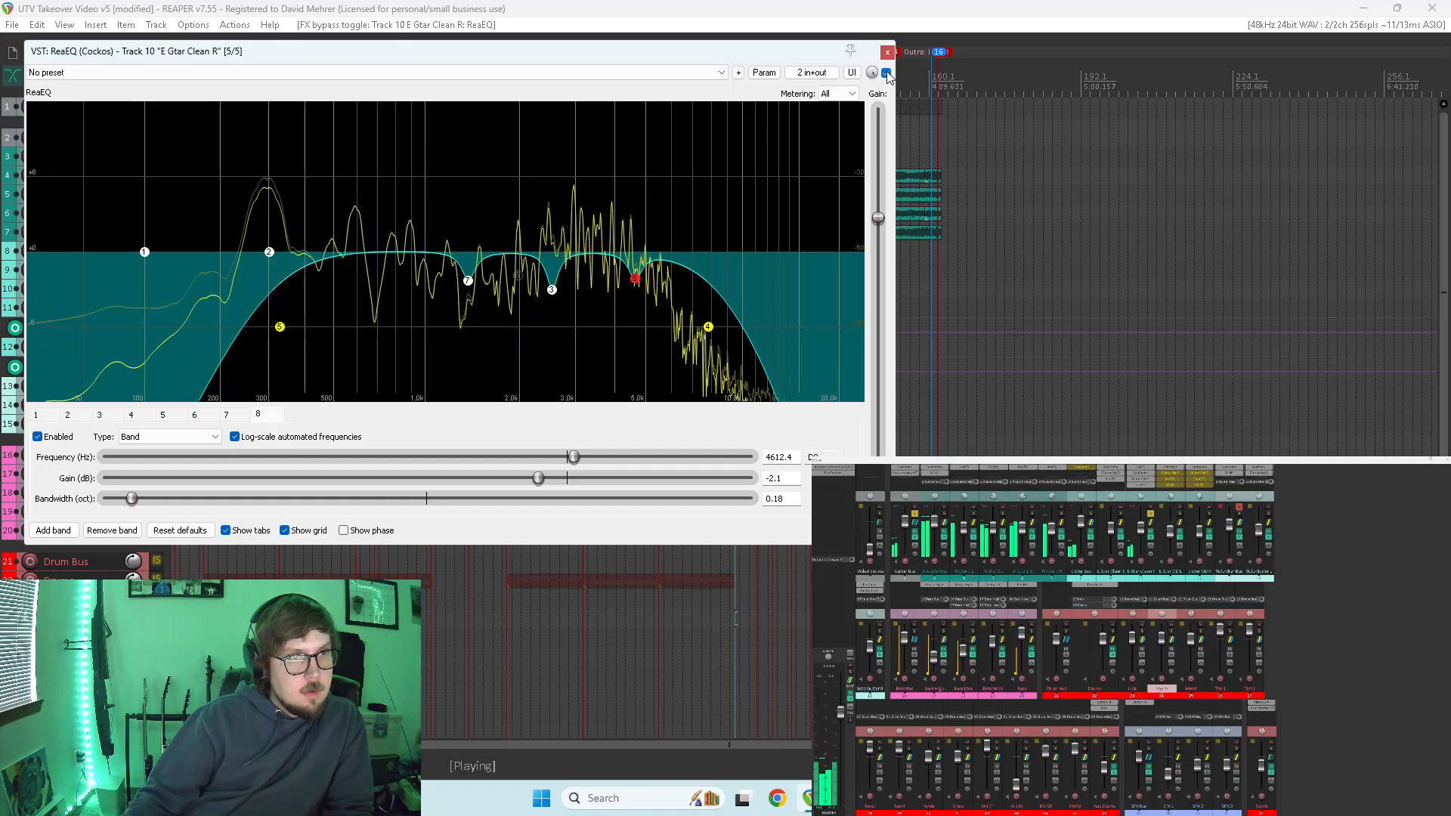
pyautogui.moveTo(636, 278); pyautogui.dragTo(638, 289)
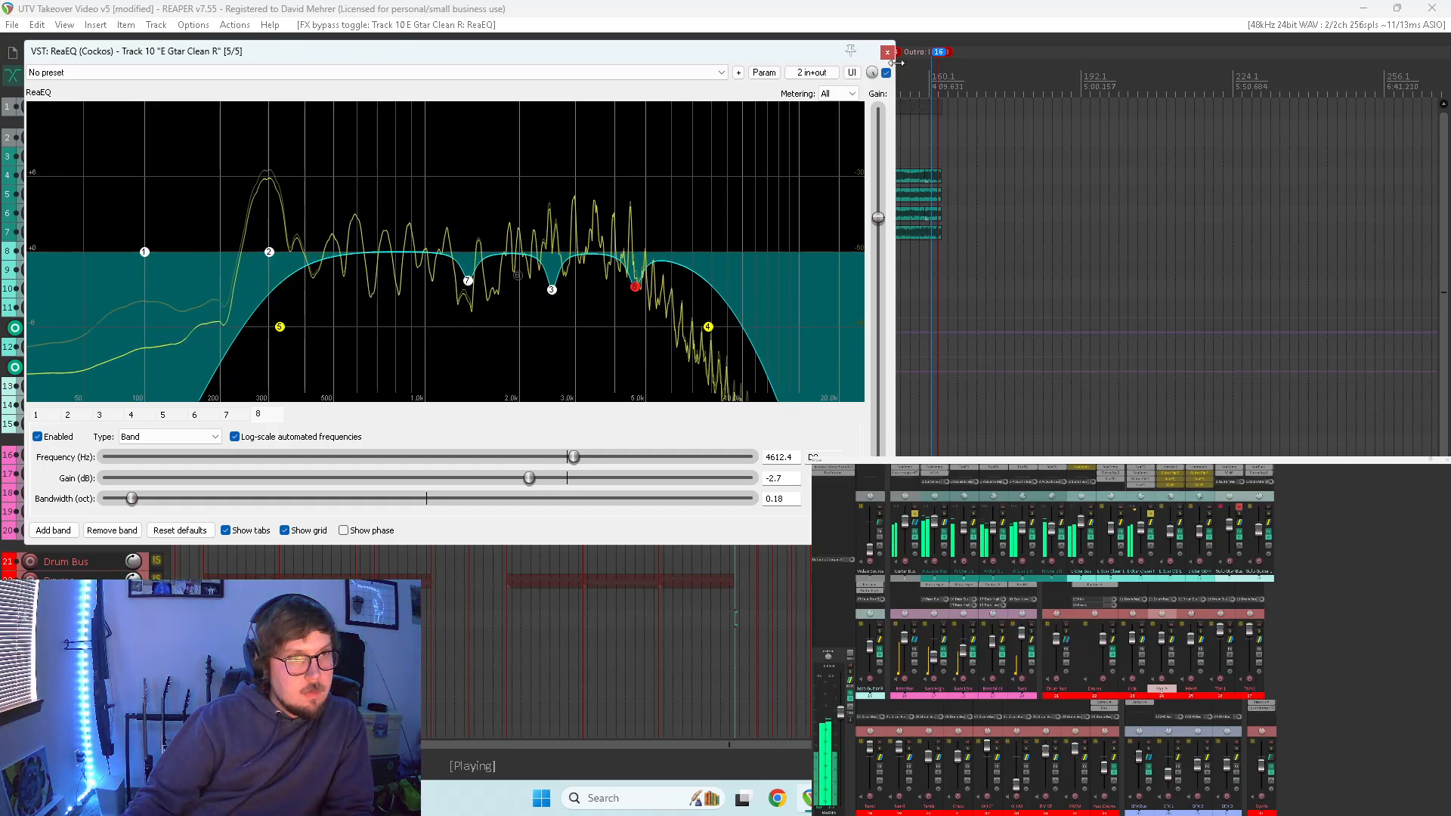
pyautogui.click(887, 51)
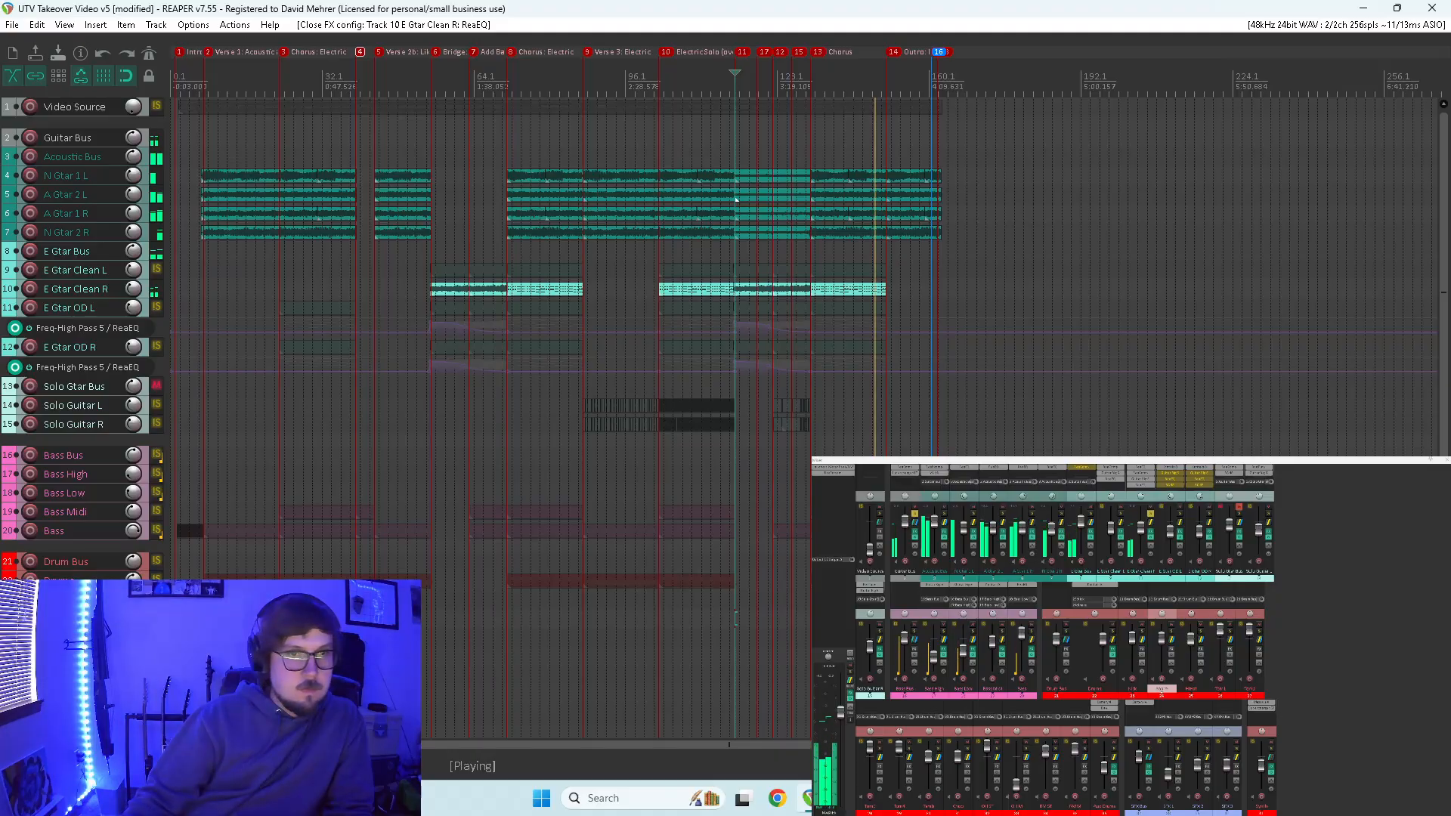
pyautogui.click(1147, 484)
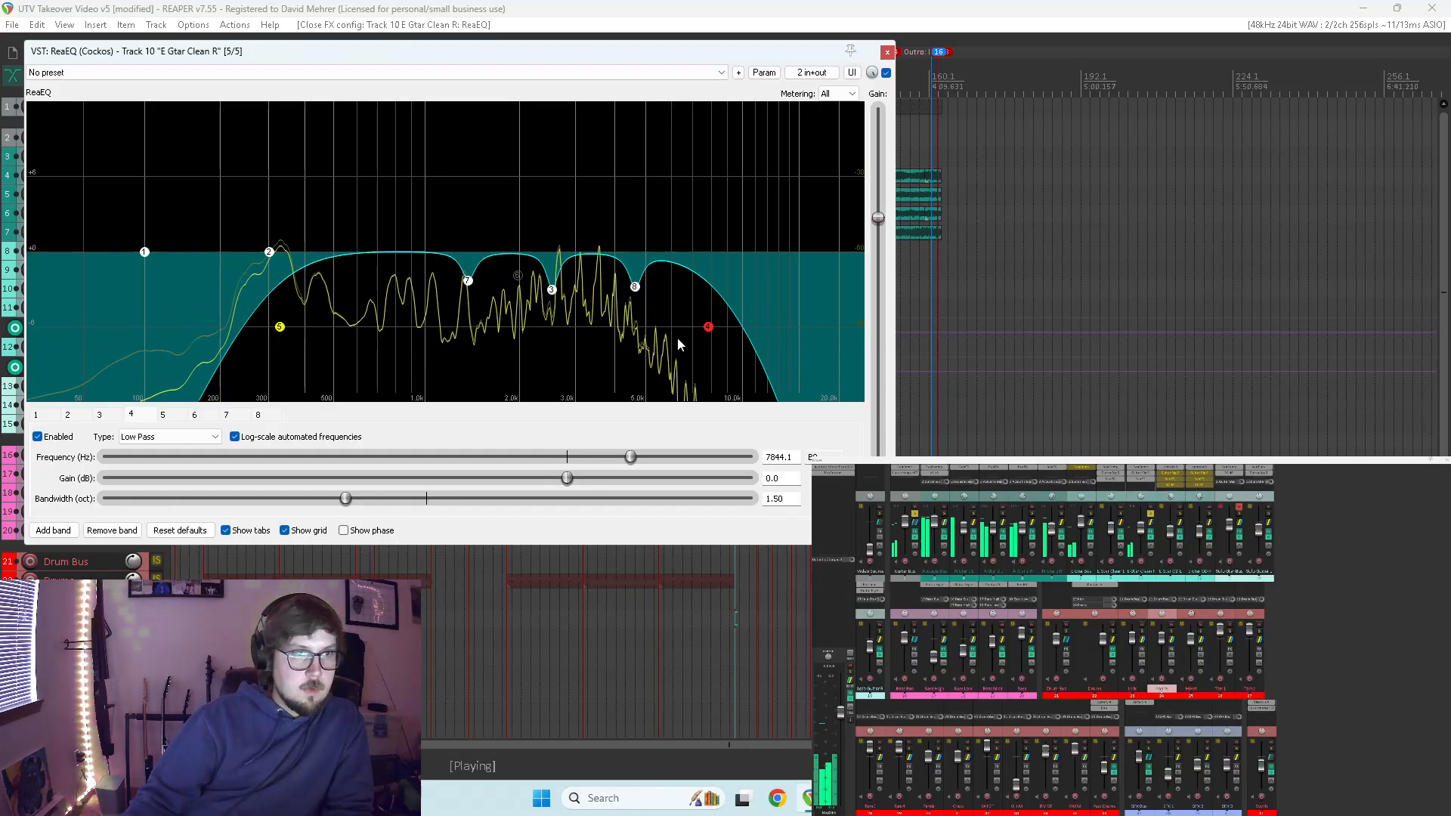
pyautogui.moveTo(346, 498); pyautogui.dragTo(321, 514)
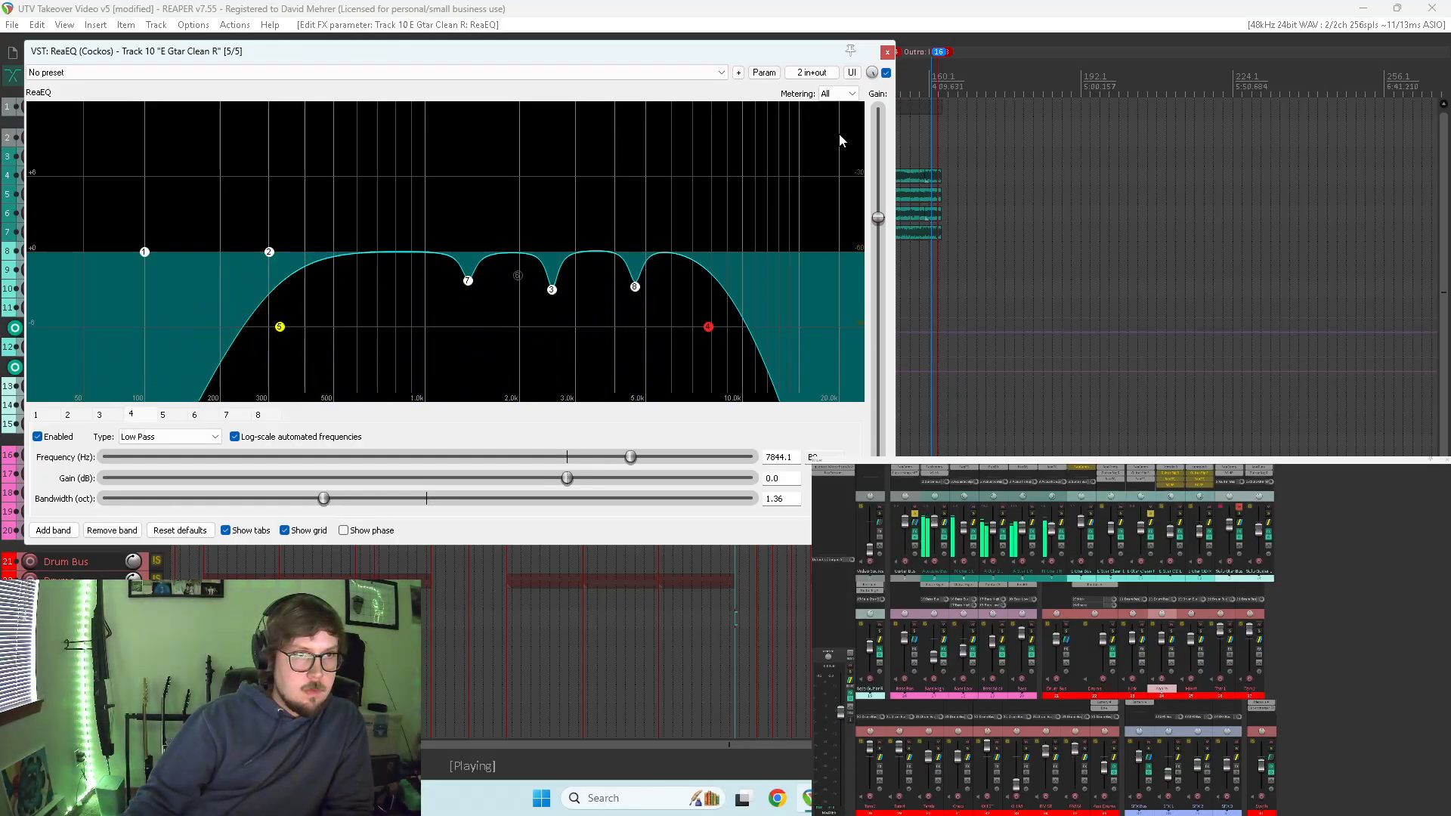
pyautogui.click(888, 53)
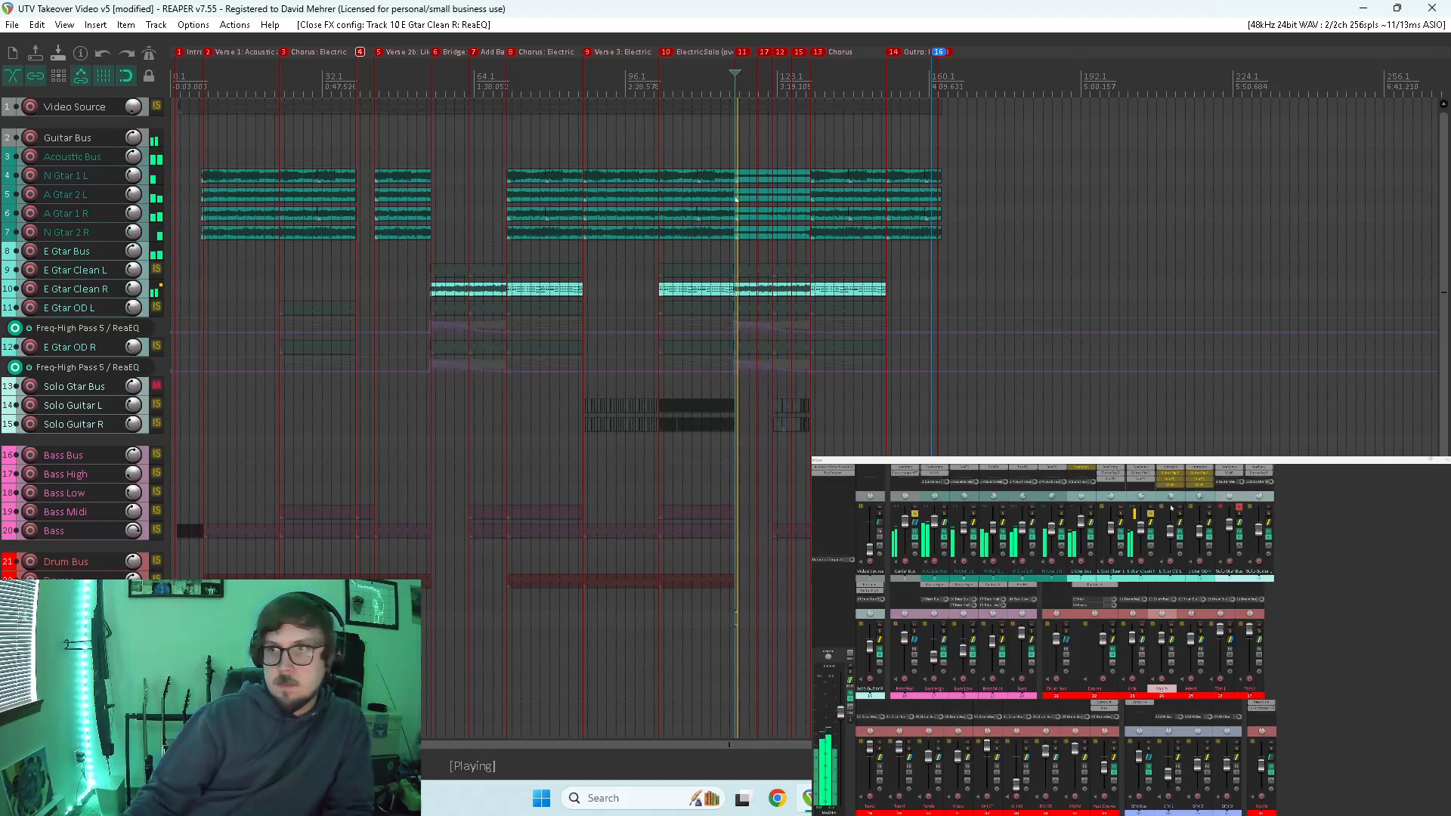
# - Solo E Gtar Clean L alongside E Gtar Clean R and toggle the bypass of the Guitar Bus ReaComp
pyautogui.click(1121, 516)
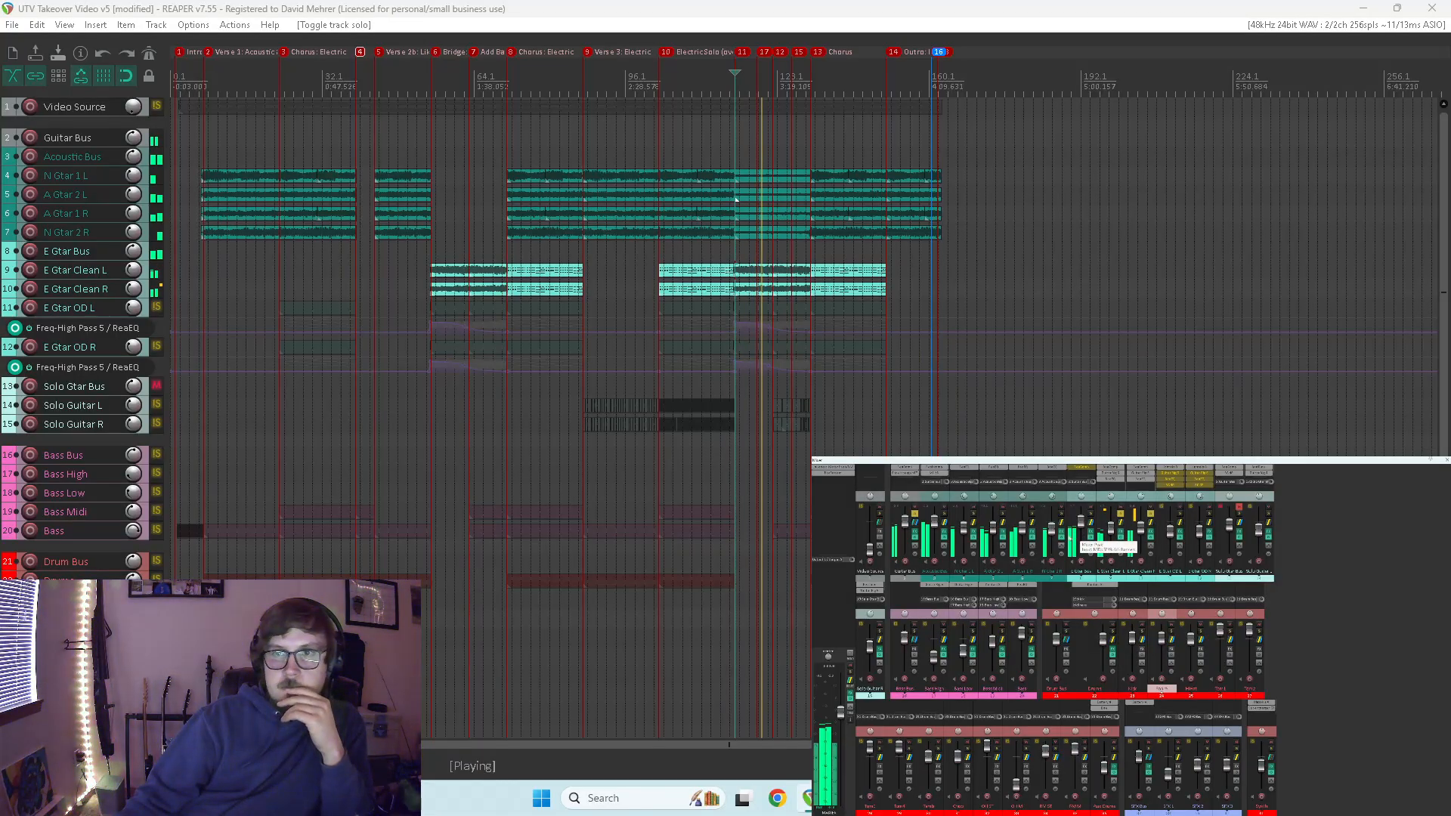
pyautogui.click(911, 472)
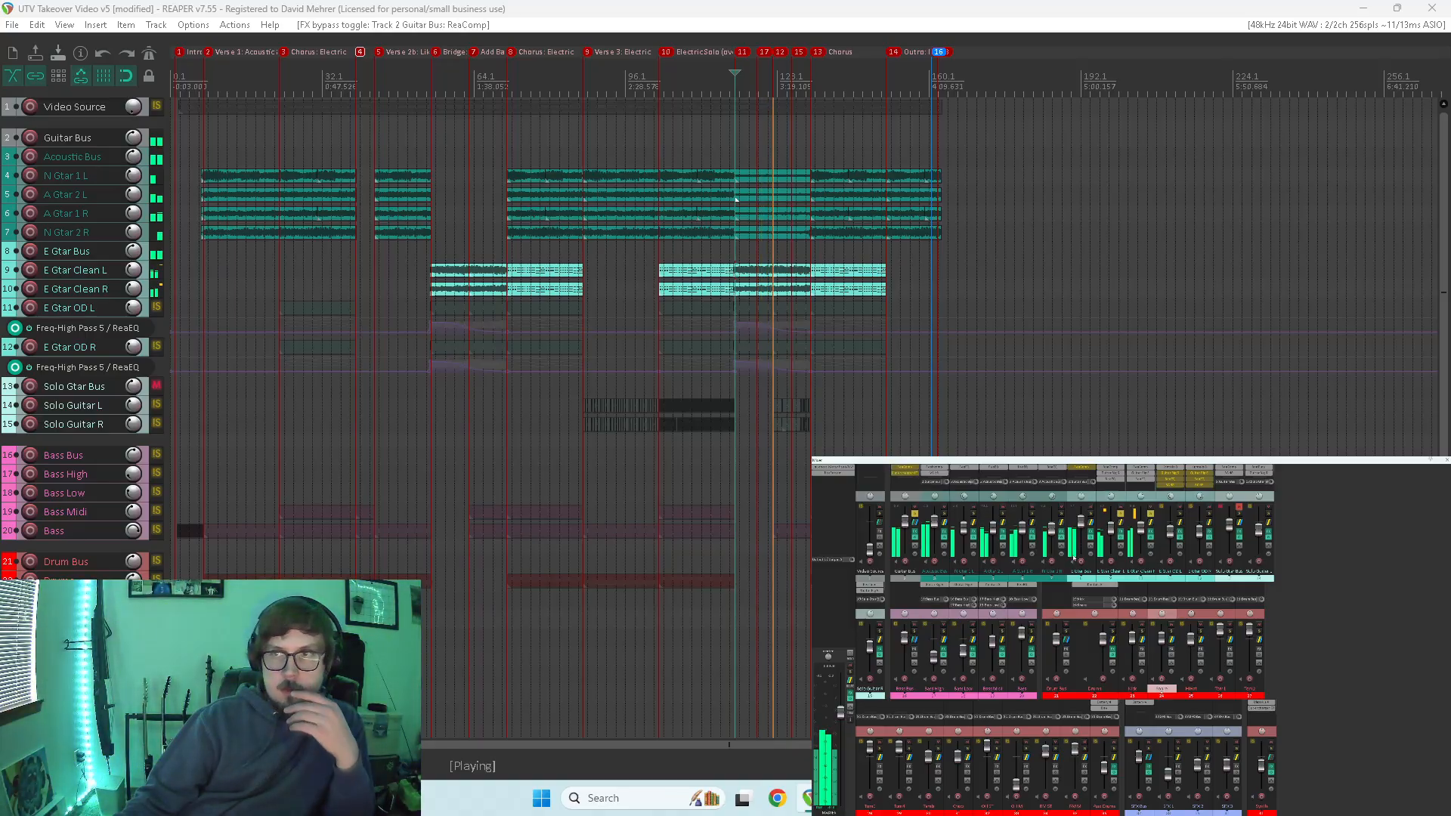
# - Set the low pass on the E Gtar Clean L EQ to about 8568 Hz with a 1.44 oct bandwidth
pyautogui.click(1114, 481)
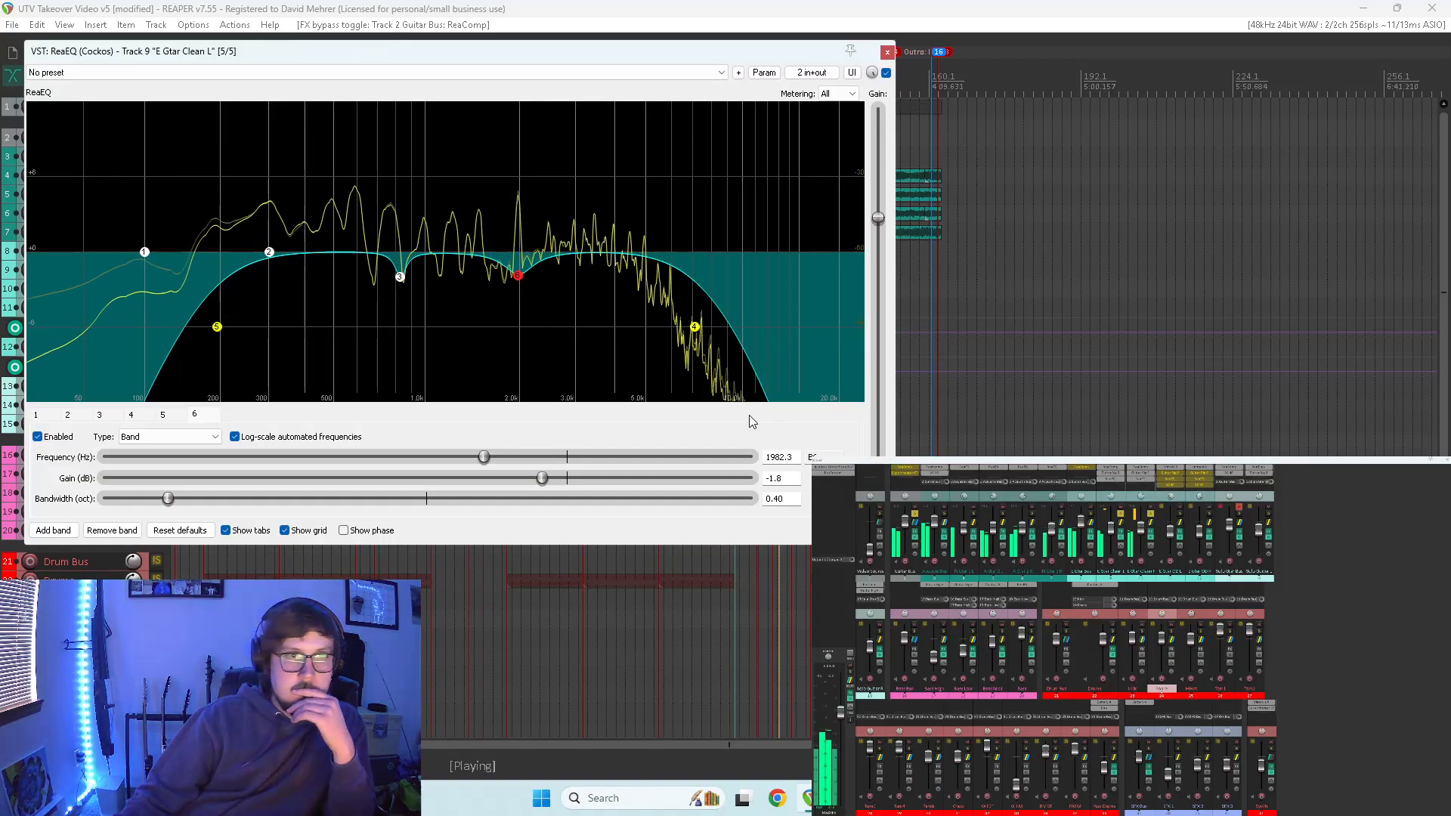
pyautogui.moveTo(700, 332)
pyautogui.mouseDown()
pyautogui.moveTo(870, 329)
pyautogui.moveTo(724, 318)
pyautogui.mouseUp()
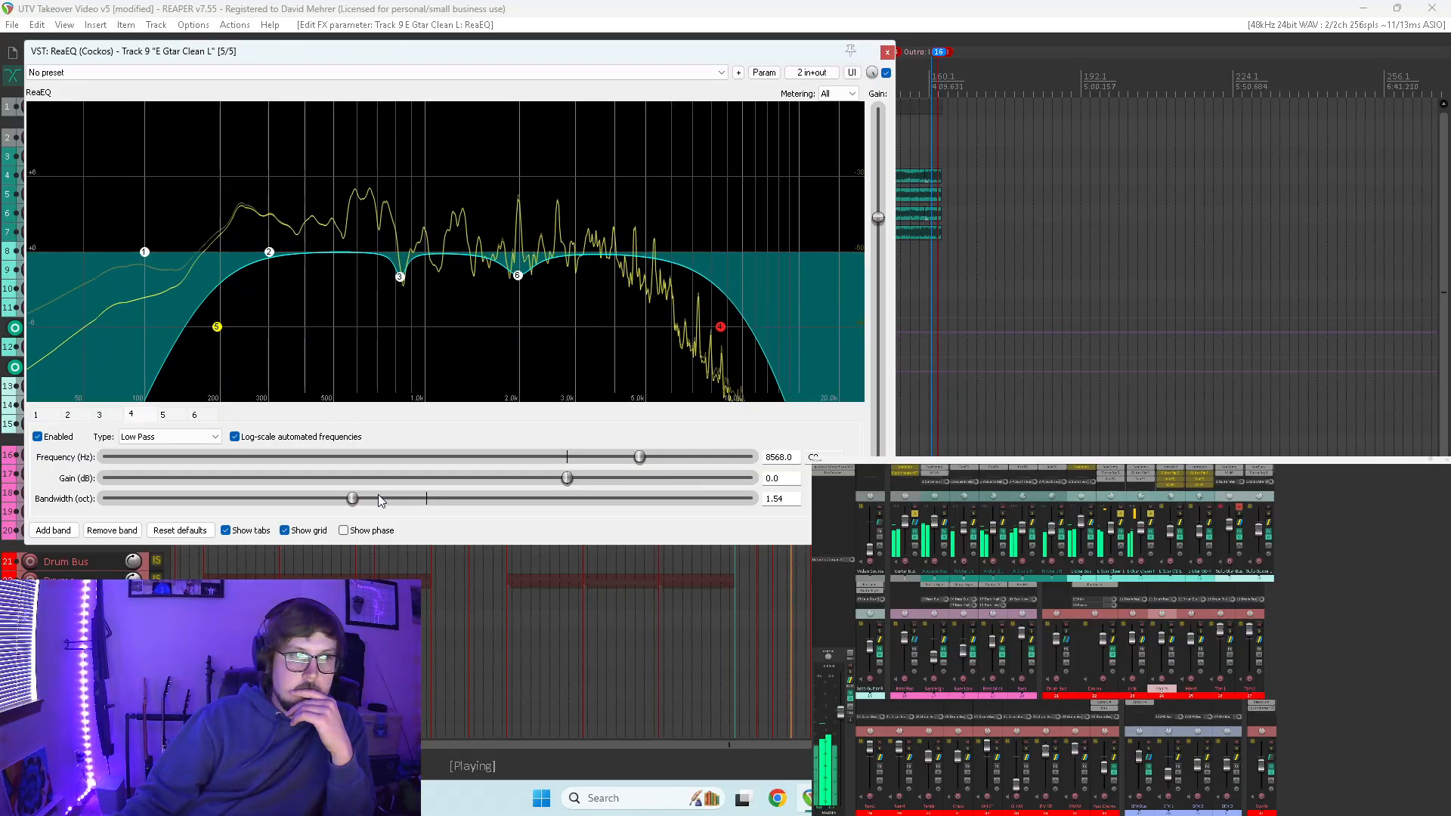
pyautogui.moveTo(352, 501); pyautogui.dragTo(338, 502)
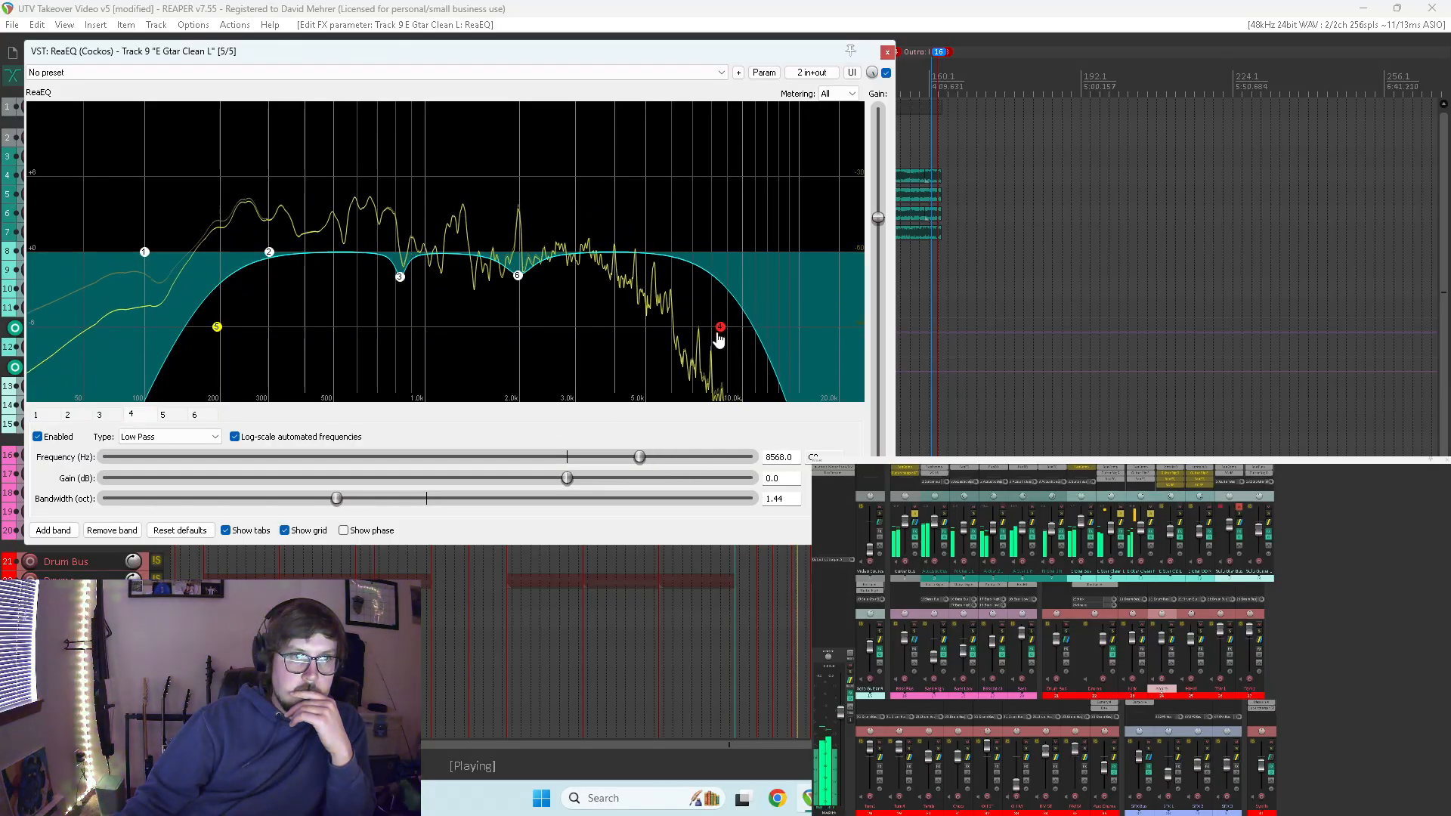
pyautogui.click(887, 52)
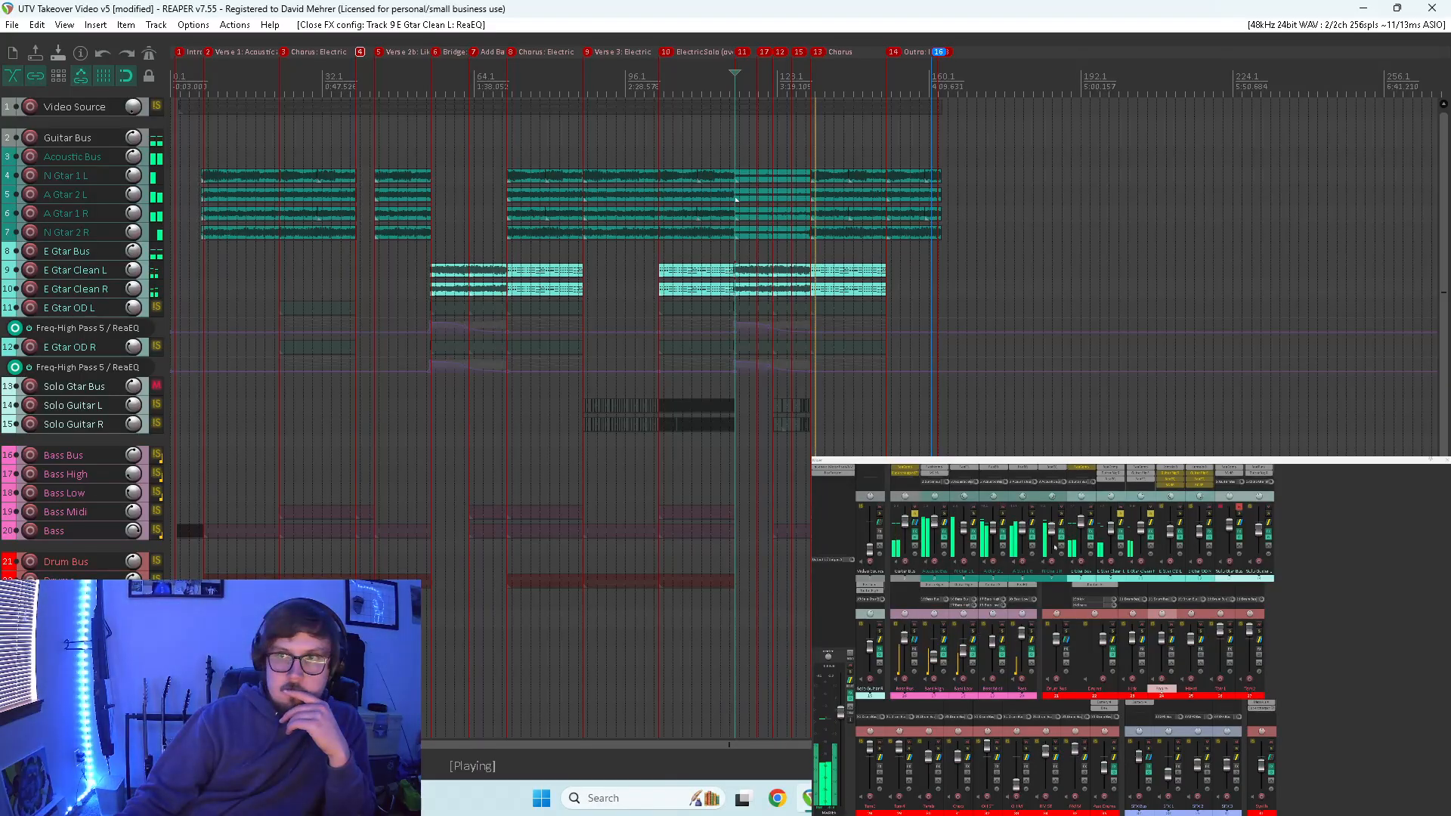
# - Clear the solos on the clean electric guitars and briefly audition E Gtar OD L in solo
pyautogui.click(1122, 513)
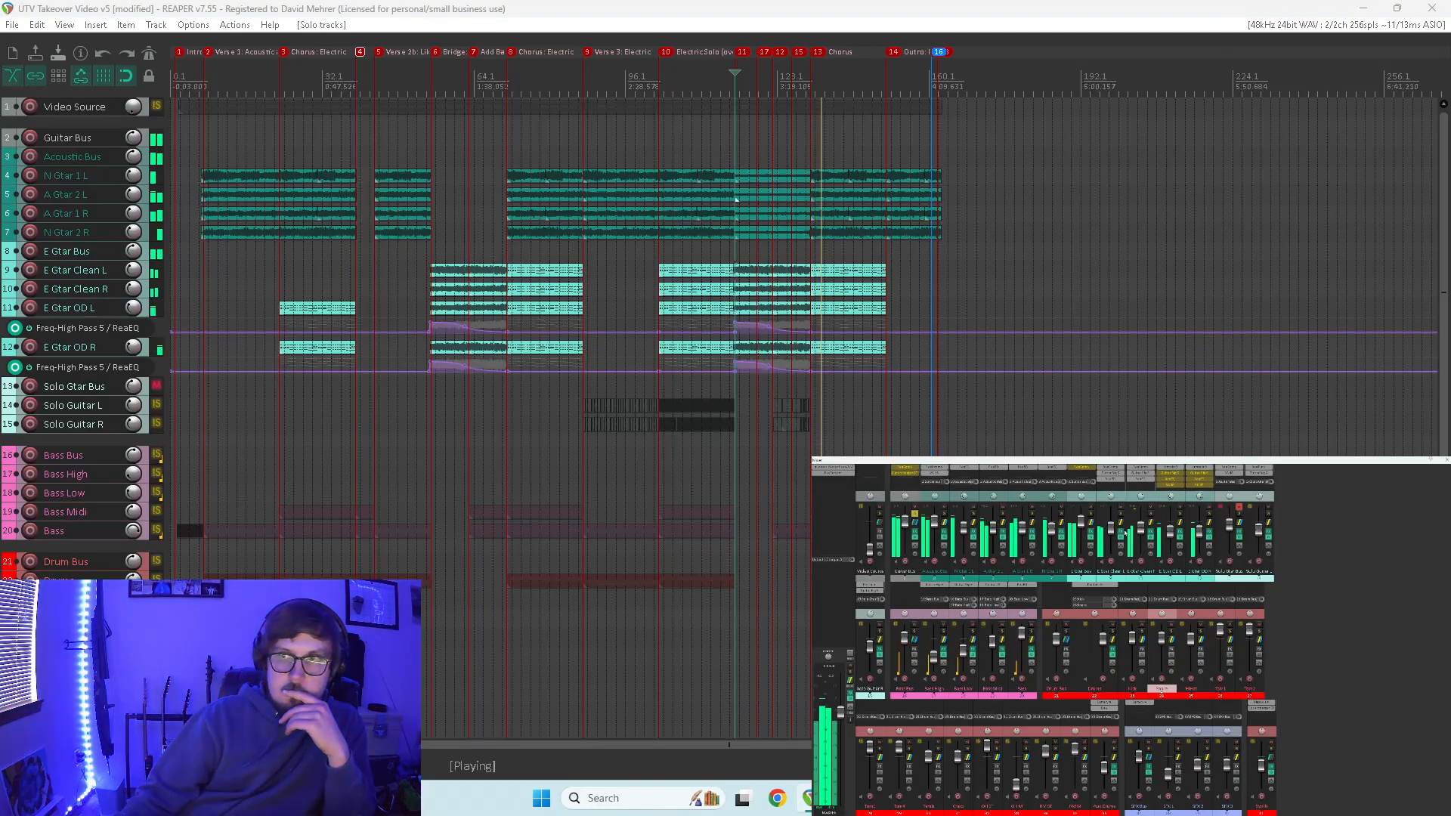
pyautogui.click(1180, 515)
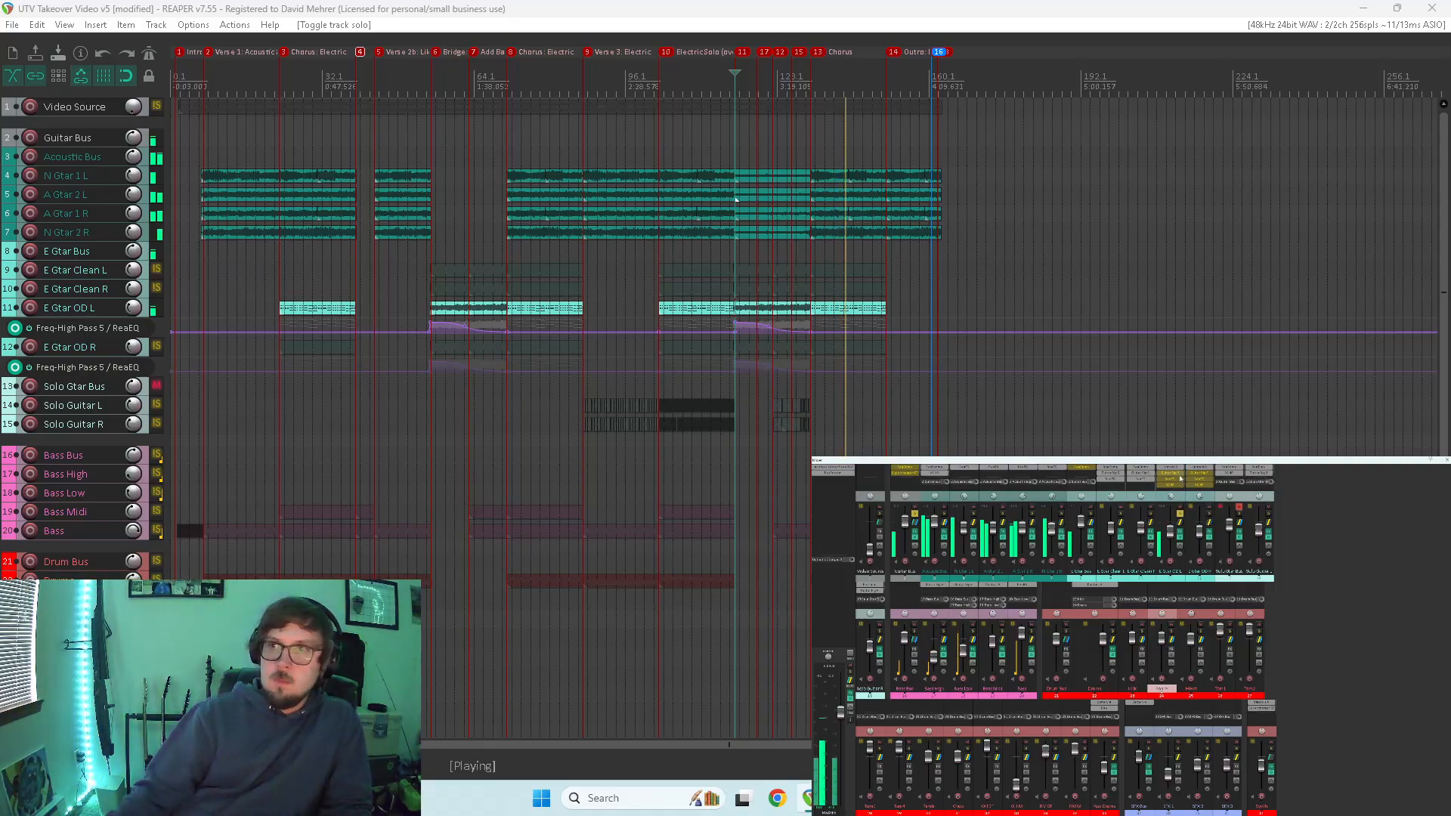
pyautogui.click(1180, 514)
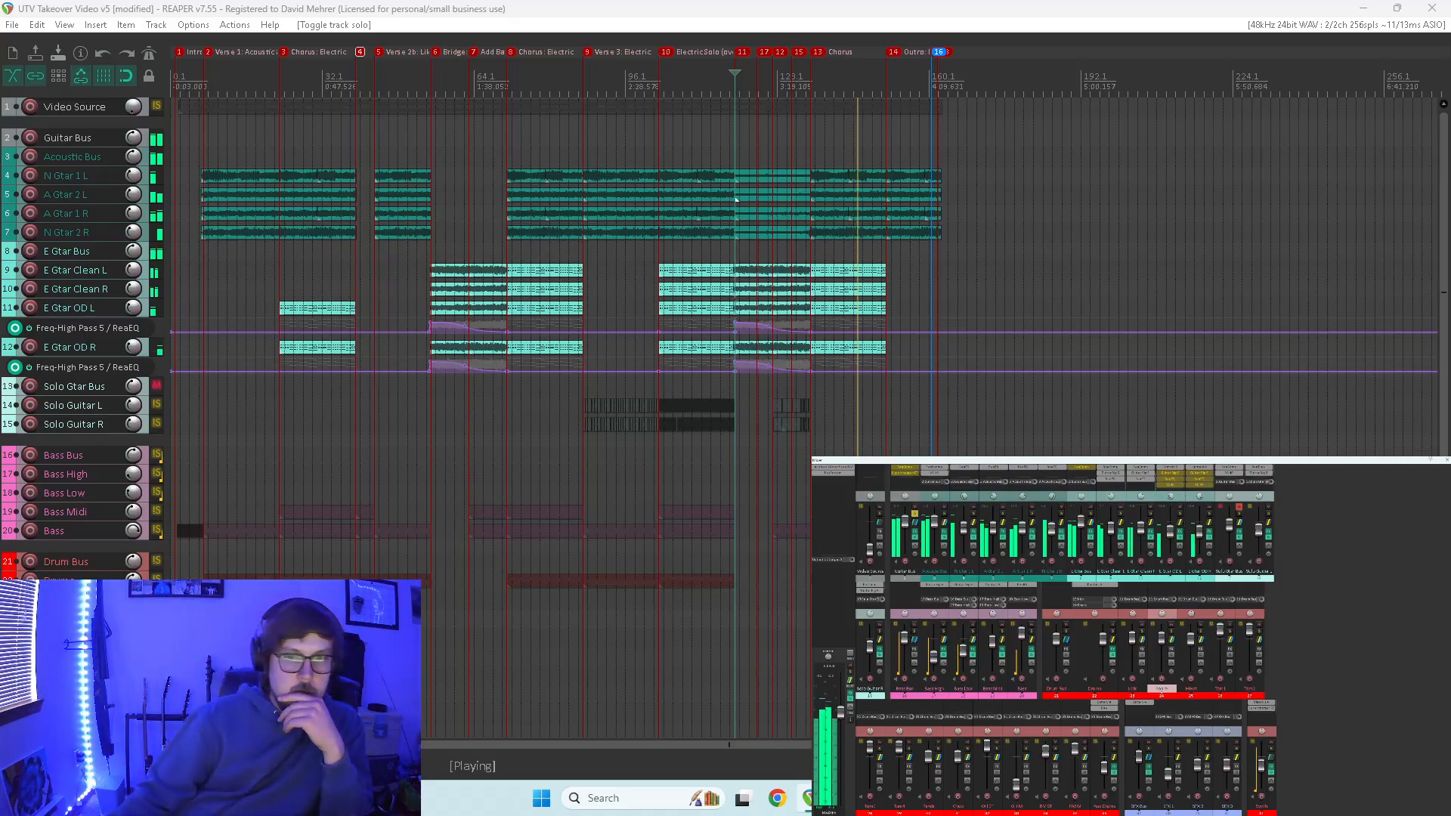
pyautogui.hotkey('alt', 'Tab')
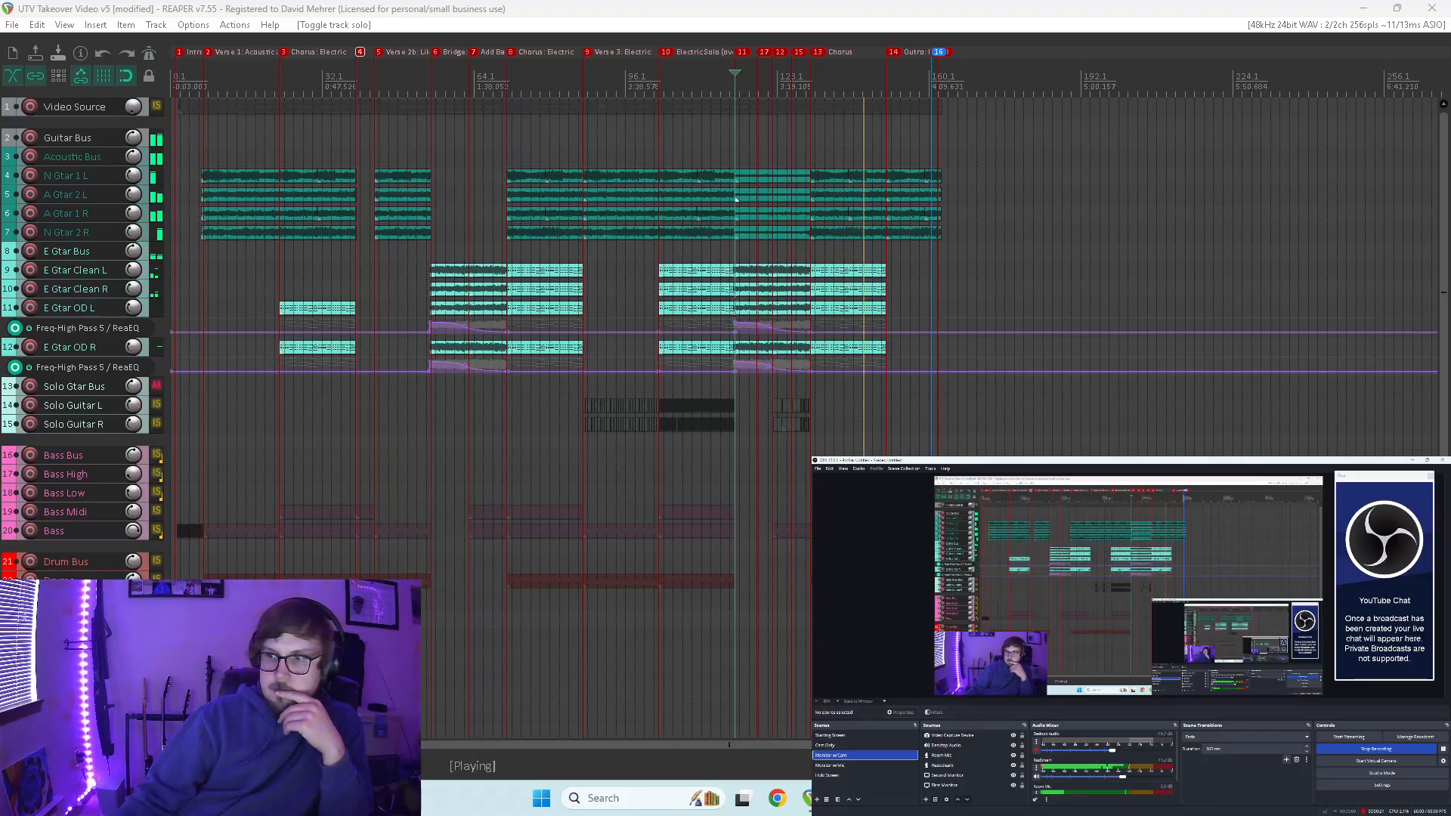
pyautogui.hotkey('alt', 'Tab')
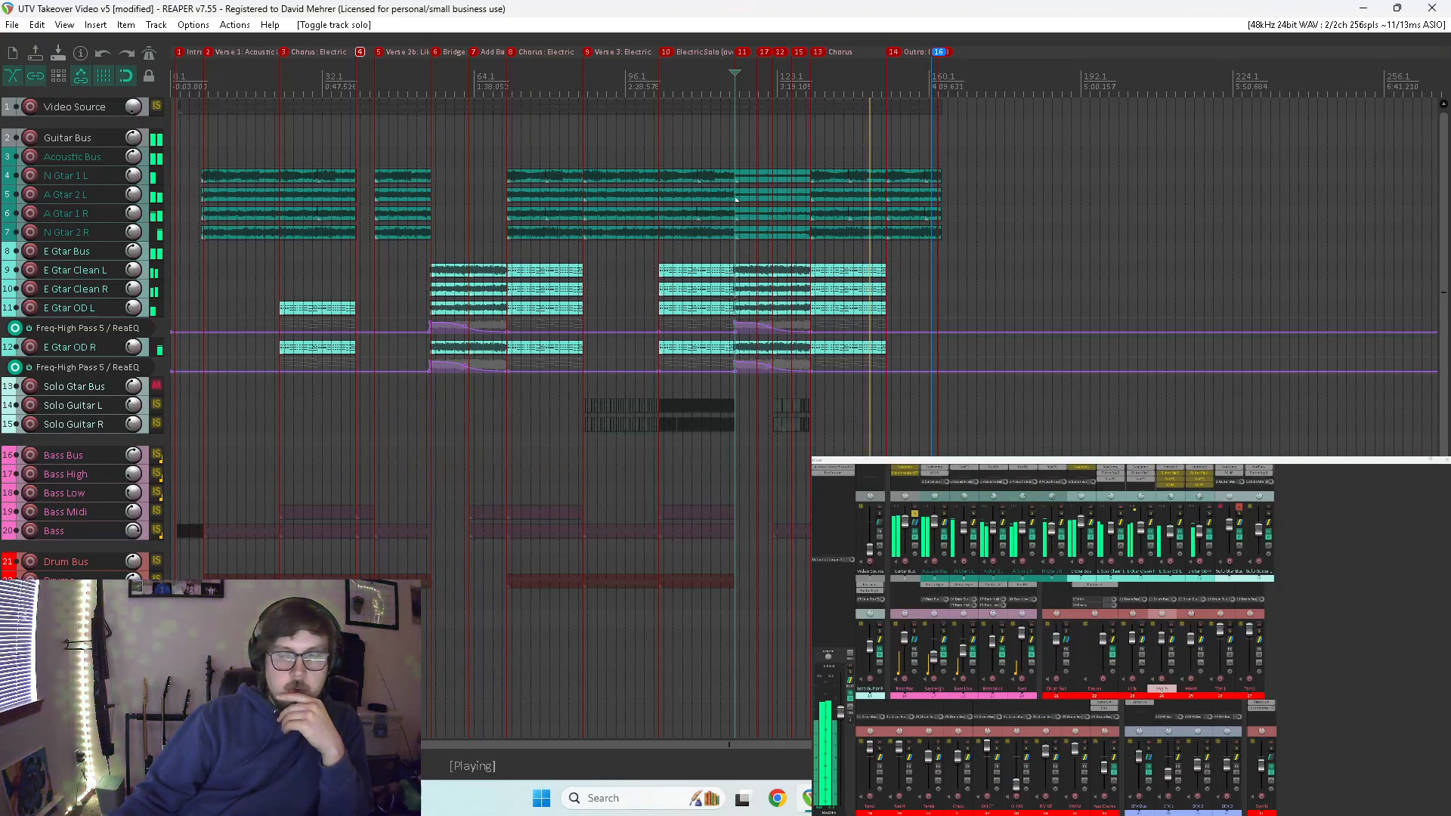
# - Add a ReaEQ to E Gtar OD L as the second effect in its chain
pyautogui.click(1171, 491)
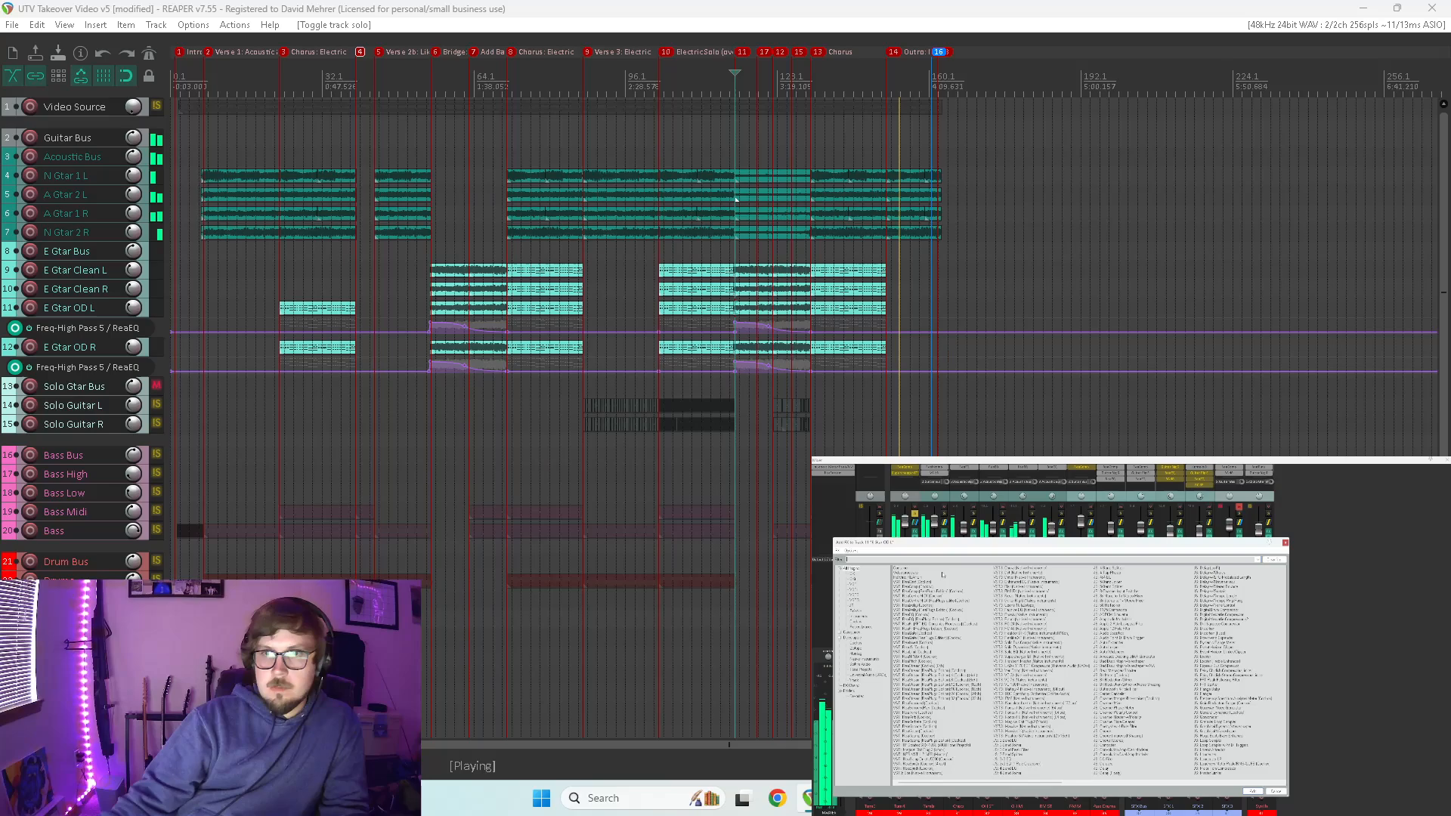
pyautogui.press('Return')
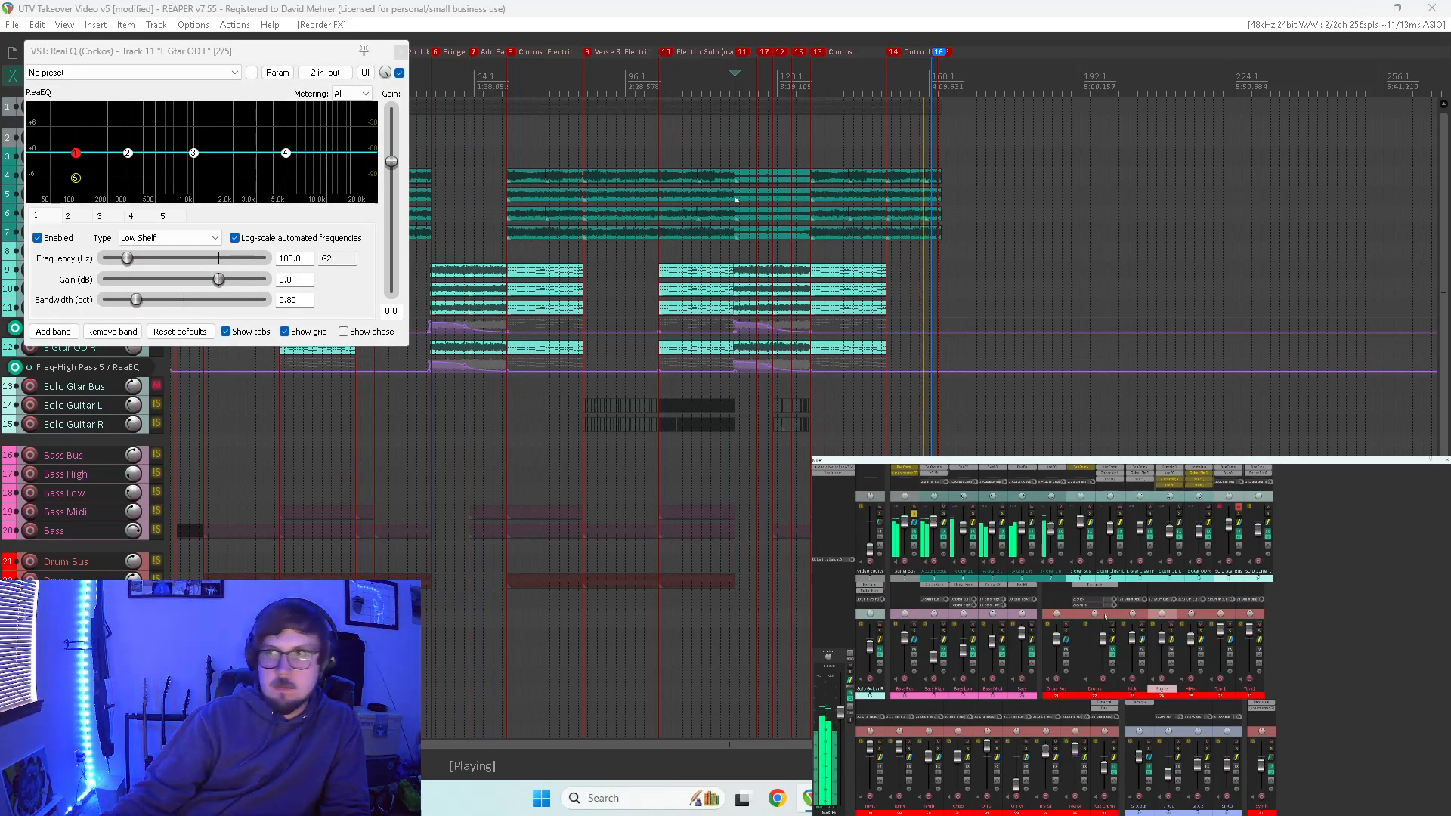
# - Solo E Gtar OD L and start playback over a time selection from bar 131 to bar 142
pyautogui.click(1179, 516)
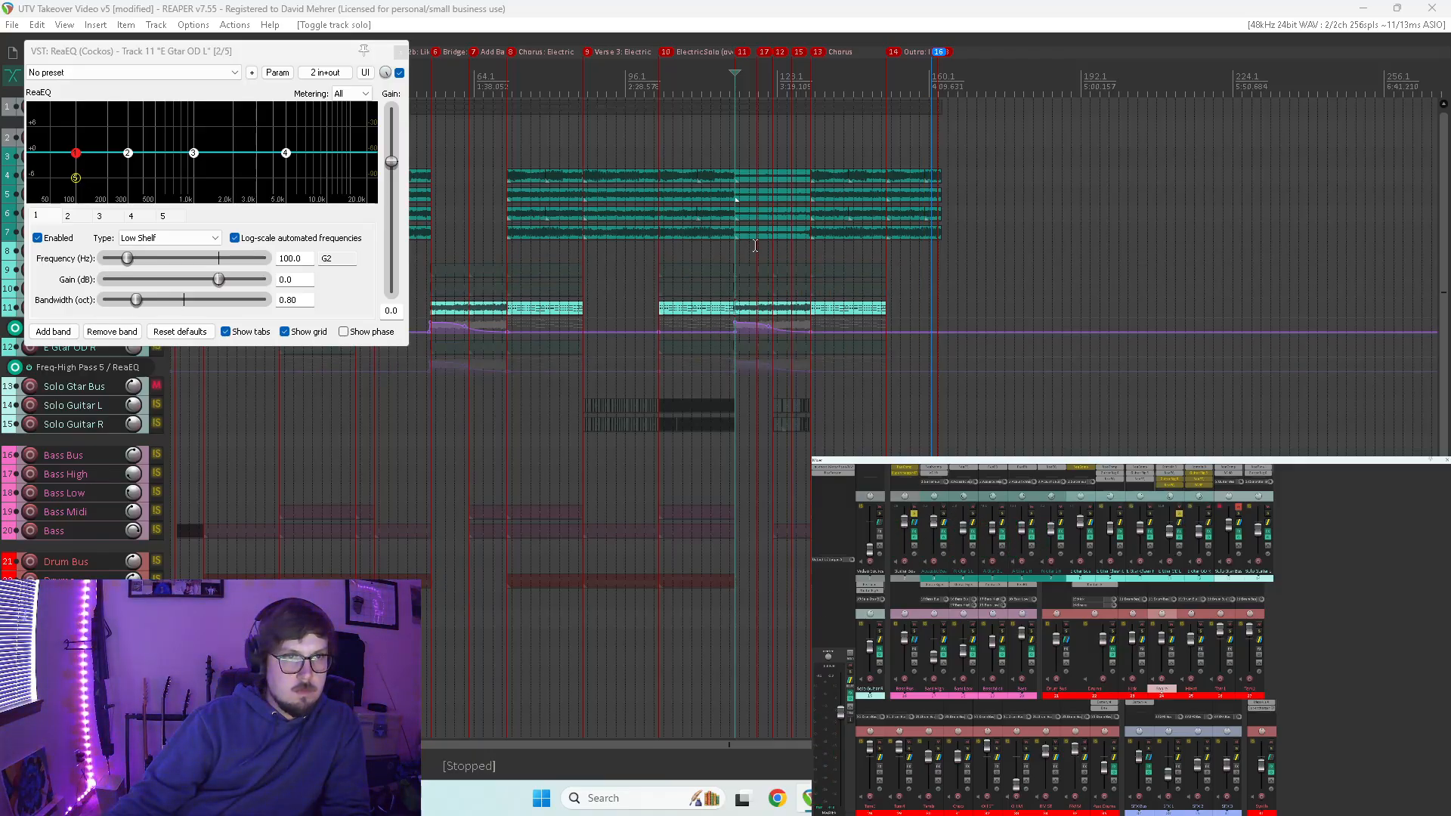
pyautogui.moveTo(792, 248); pyautogui.dragTo(844, 252)
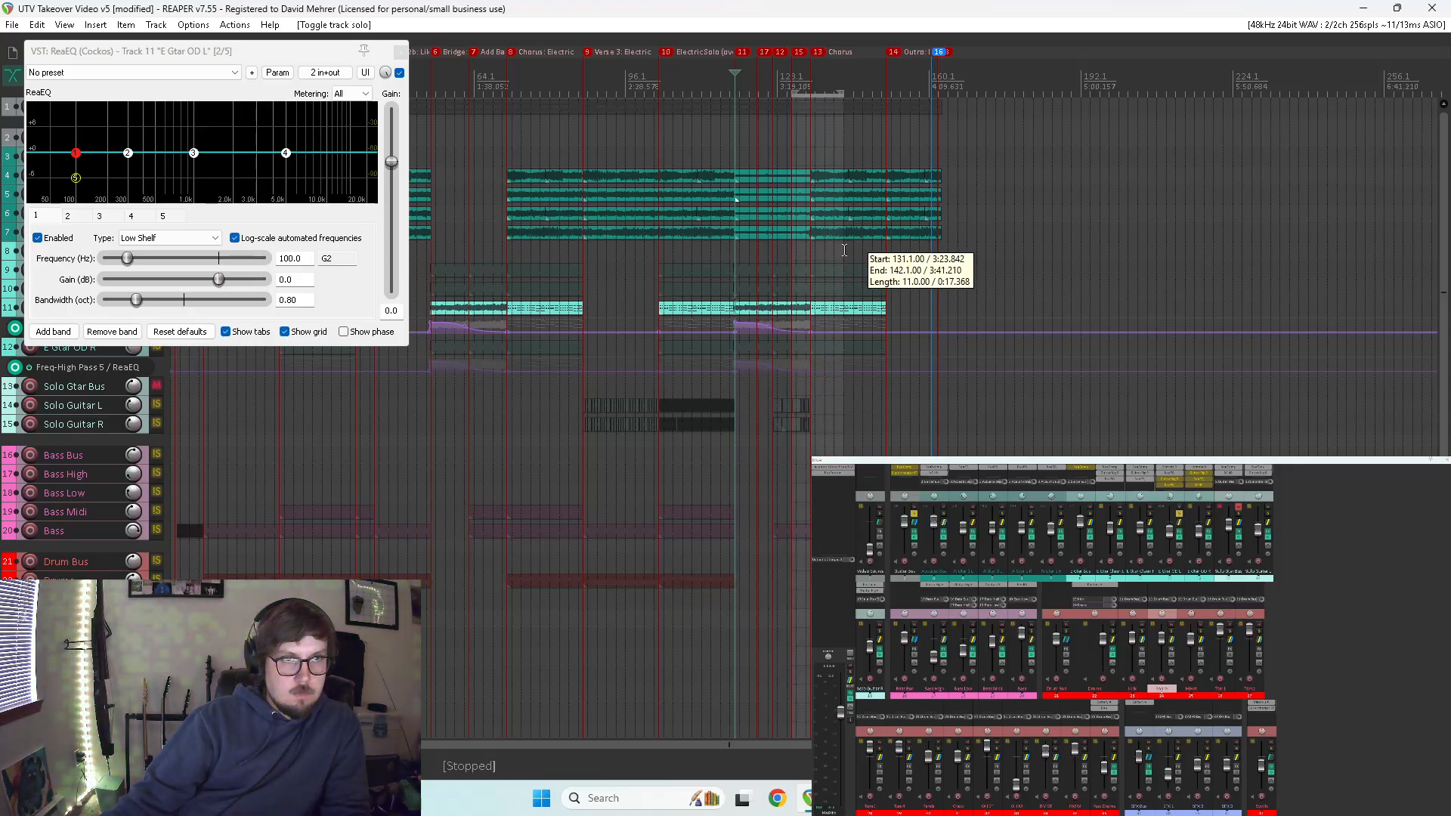
pyautogui.press('space')
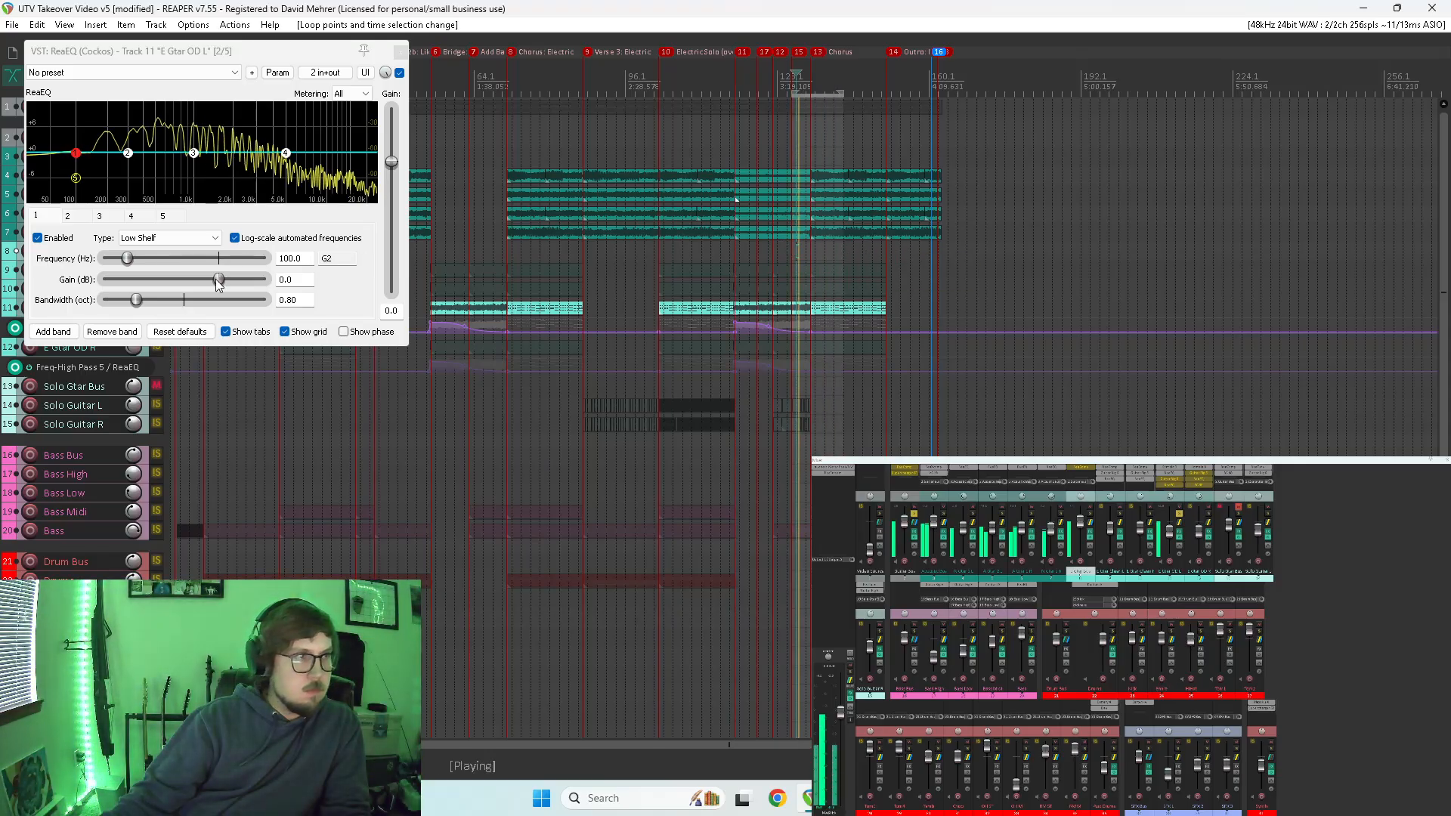
# - Enlarge the E Gtar OD L EQ and enable its high pass at about 137 Hz with a 1.77 oct bandwidth
pyautogui.moveTo(407, 345); pyautogui.dragTo(637, 523)
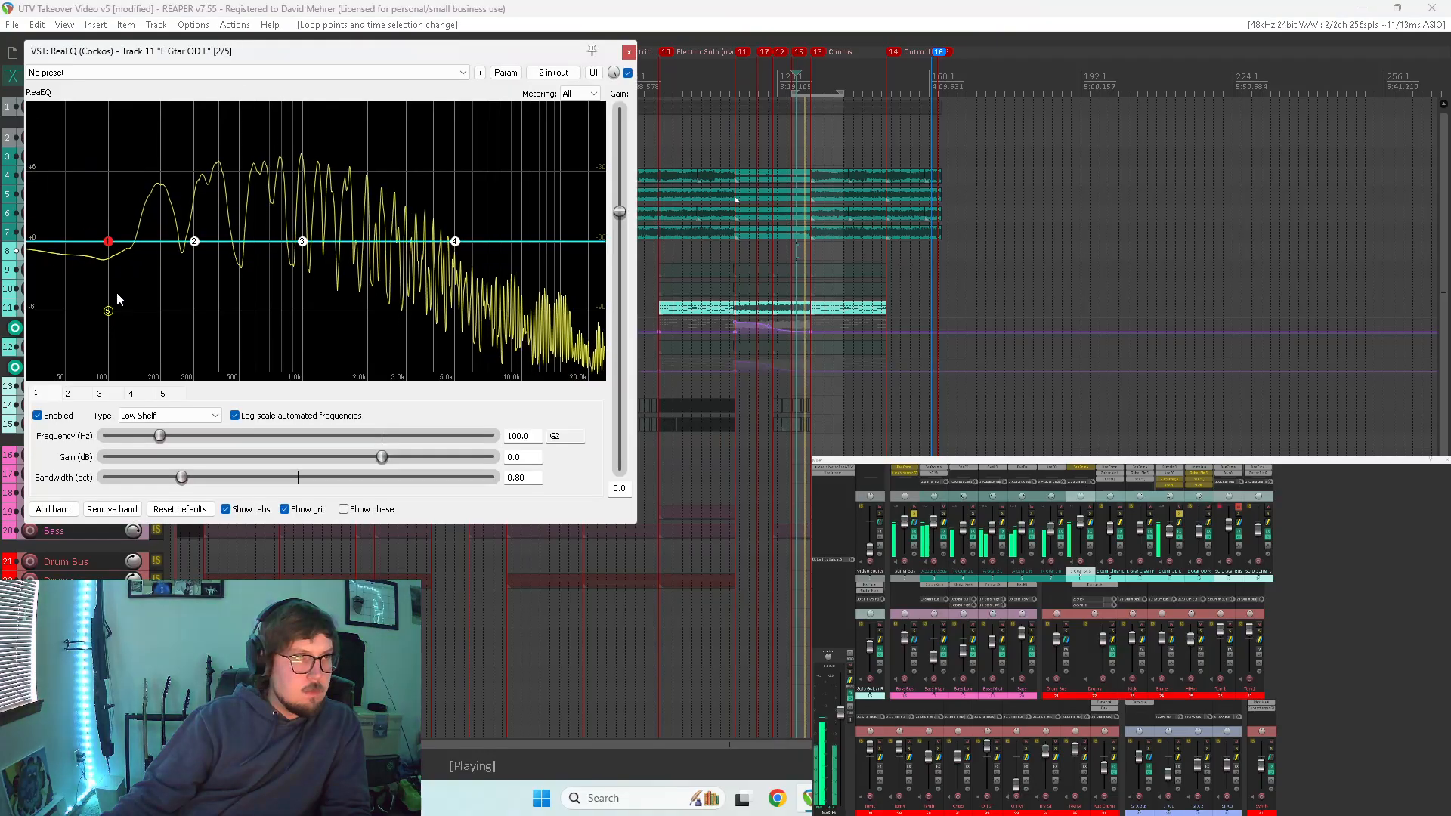
pyautogui.click(109, 312)
pyautogui.moveTo(112, 319)
pyautogui.mouseDown()
pyautogui.moveTo(298, 318)
pyautogui.moveTo(41, 316)
pyautogui.moveTo(226, 314)
pyautogui.moveTo(61, 316)
pyautogui.moveTo(130, 311)
pyautogui.mouseUp()
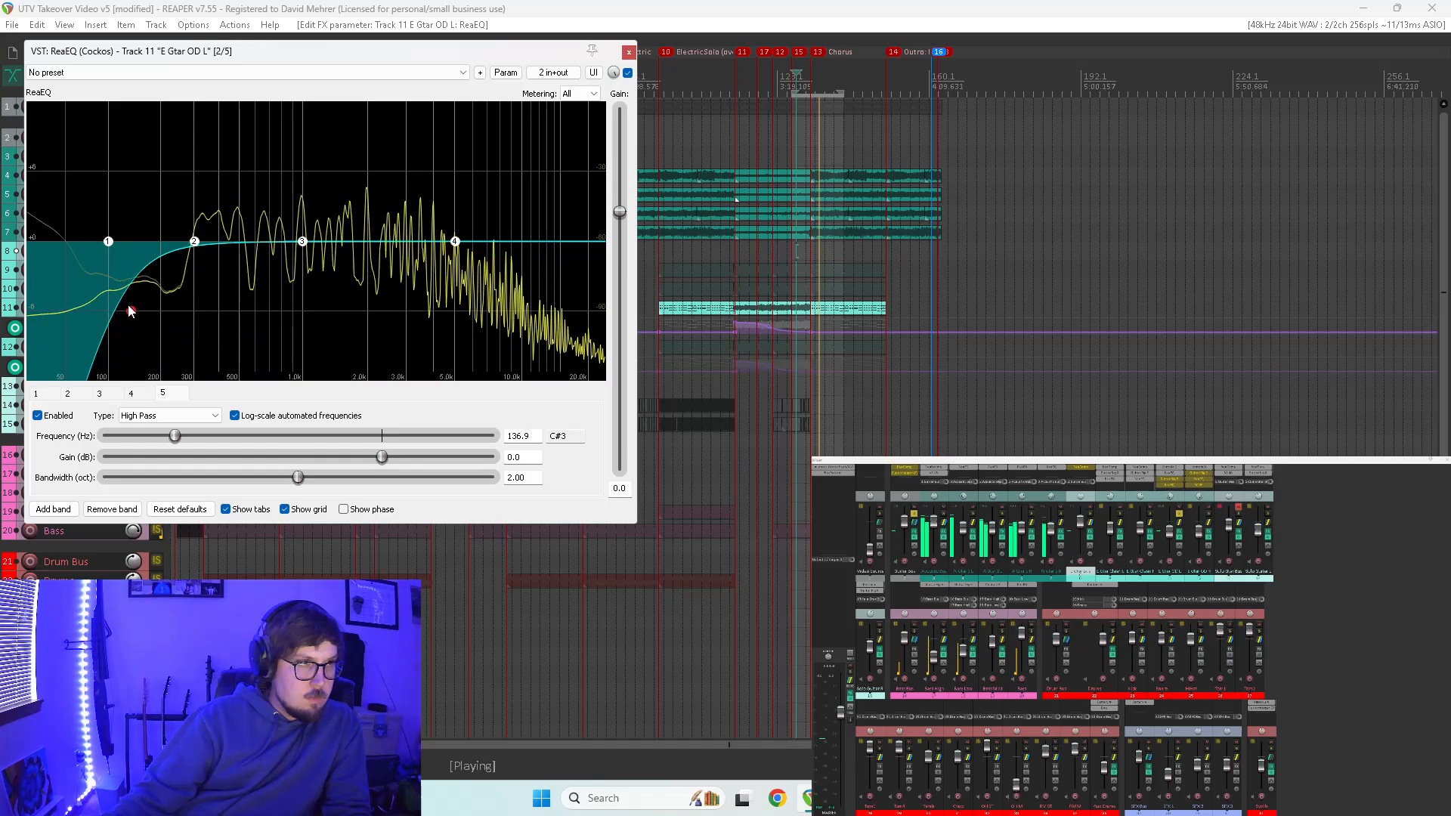
pyautogui.moveTo(298, 476); pyautogui.dragTo(277, 481)
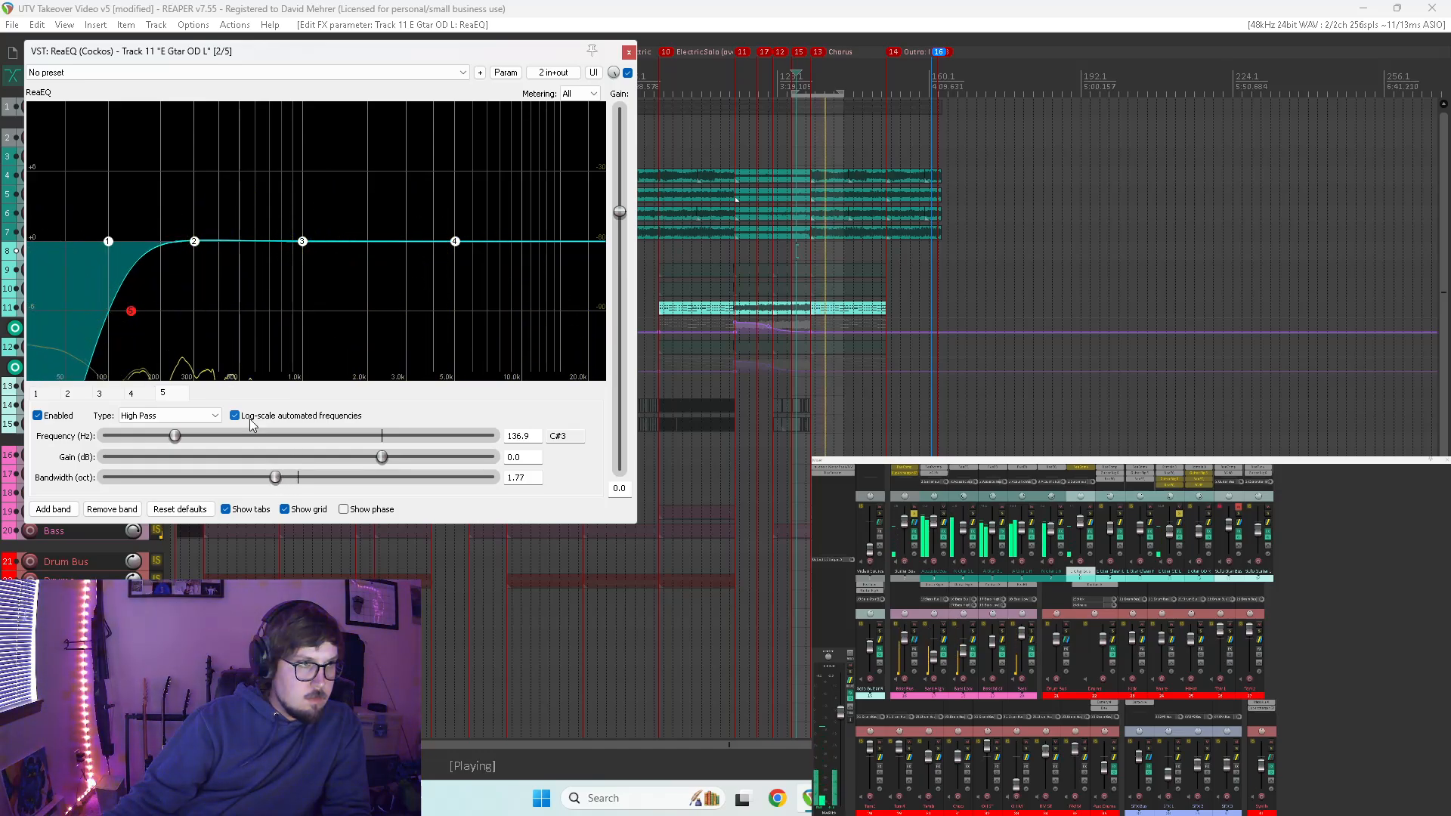
# - Change band 4 of the E Gtar OD L EQ to a low pass at about 13977 Hz with a 1.08 oct bandwidth
pyautogui.click(455, 241)
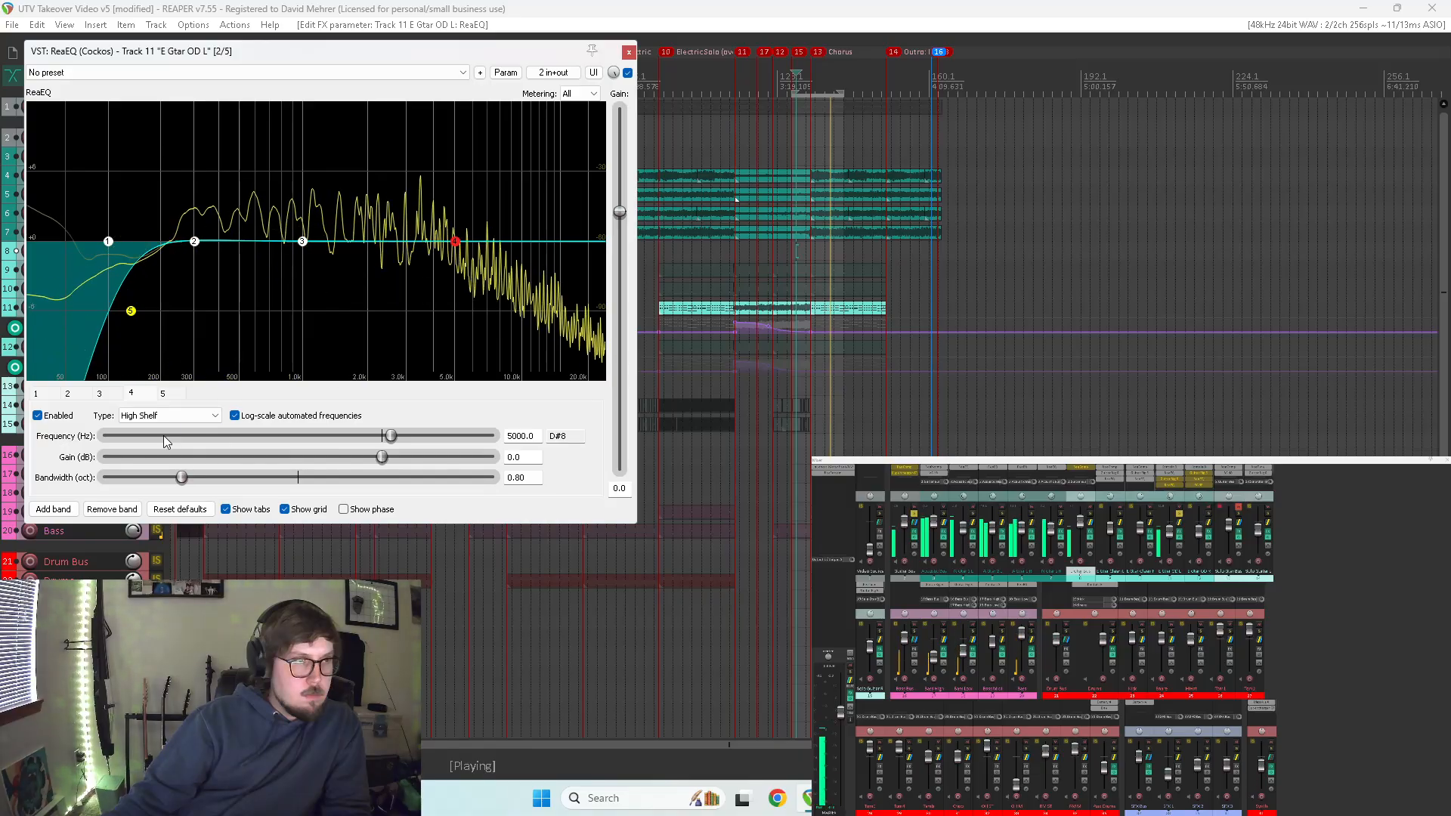
pyautogui.click(174, 416)
pyautogui.click(155, 459)
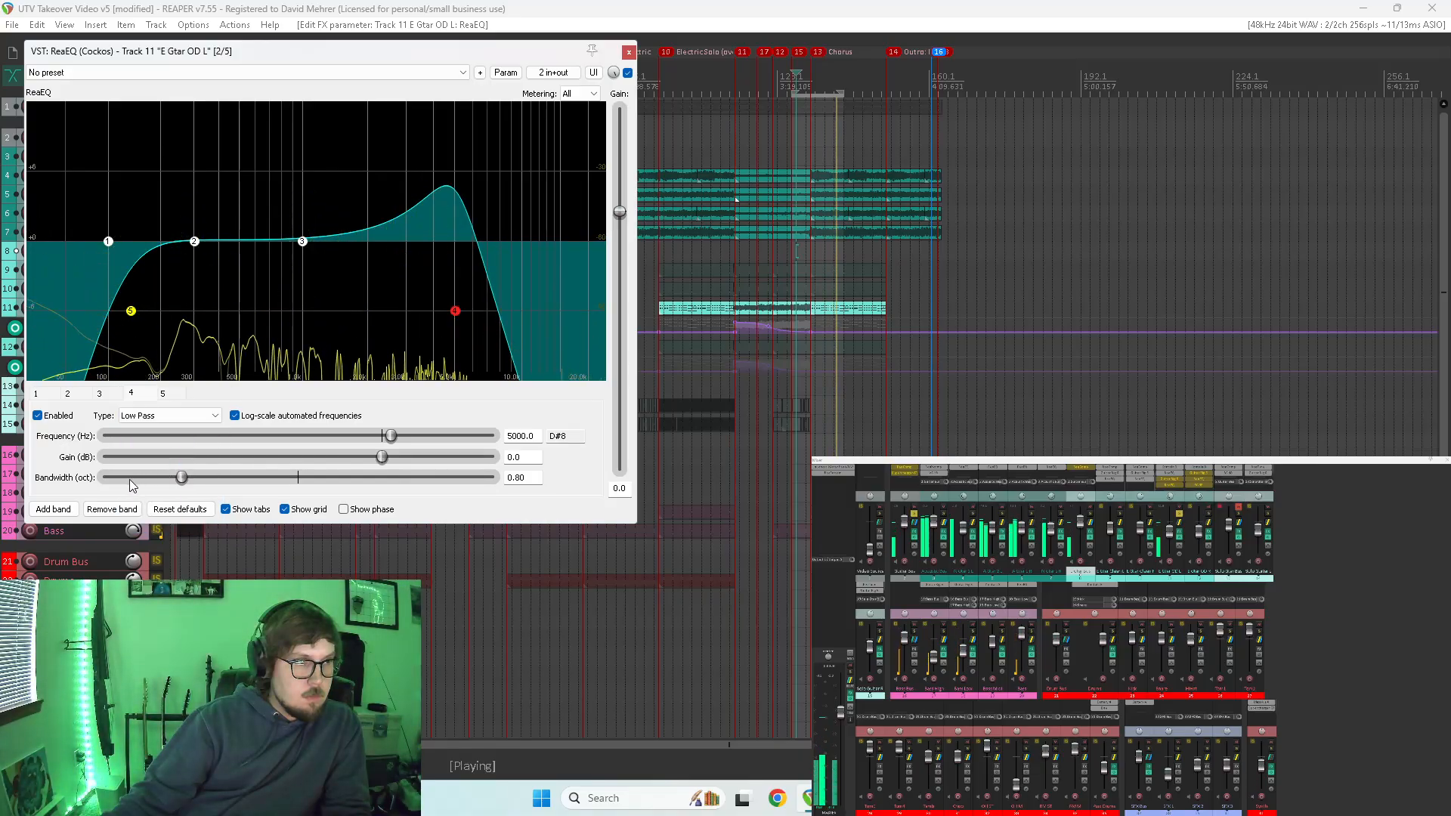
pyautogui.moveTo(182, 478); pyautogui.dragTo(265, 478)
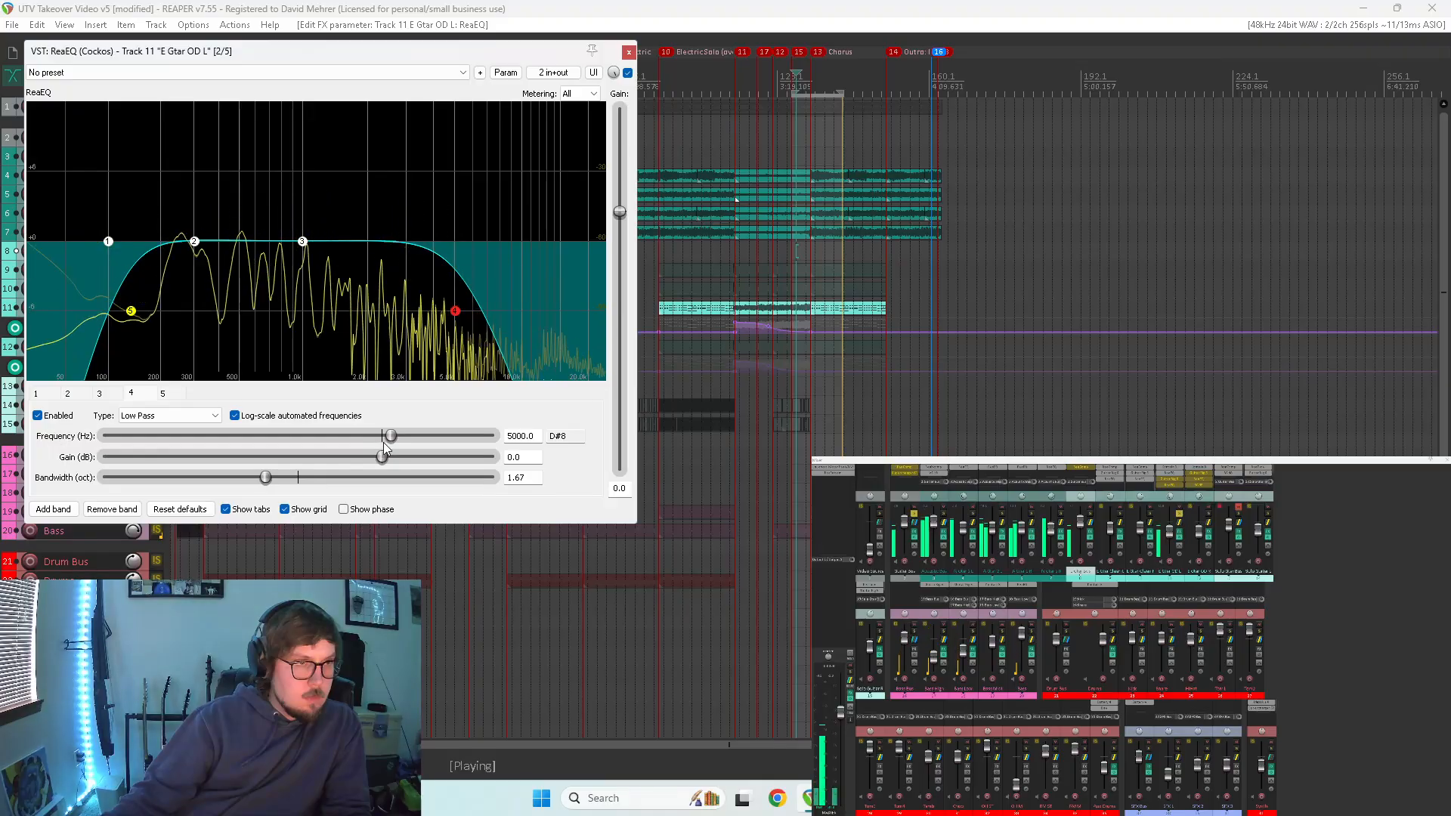
pyautogui.moveTo(462, 436)
pyautogui.mouseDown()
pyautogui.moveTo(508, 436)
pyautogui.moveTo(378, 435)
pyautogui.moveTo(460, 423)
pyautogui.mouseUp()
pyautogui.moveTo(268, 478); pyautogui.dragTo(210, 479)
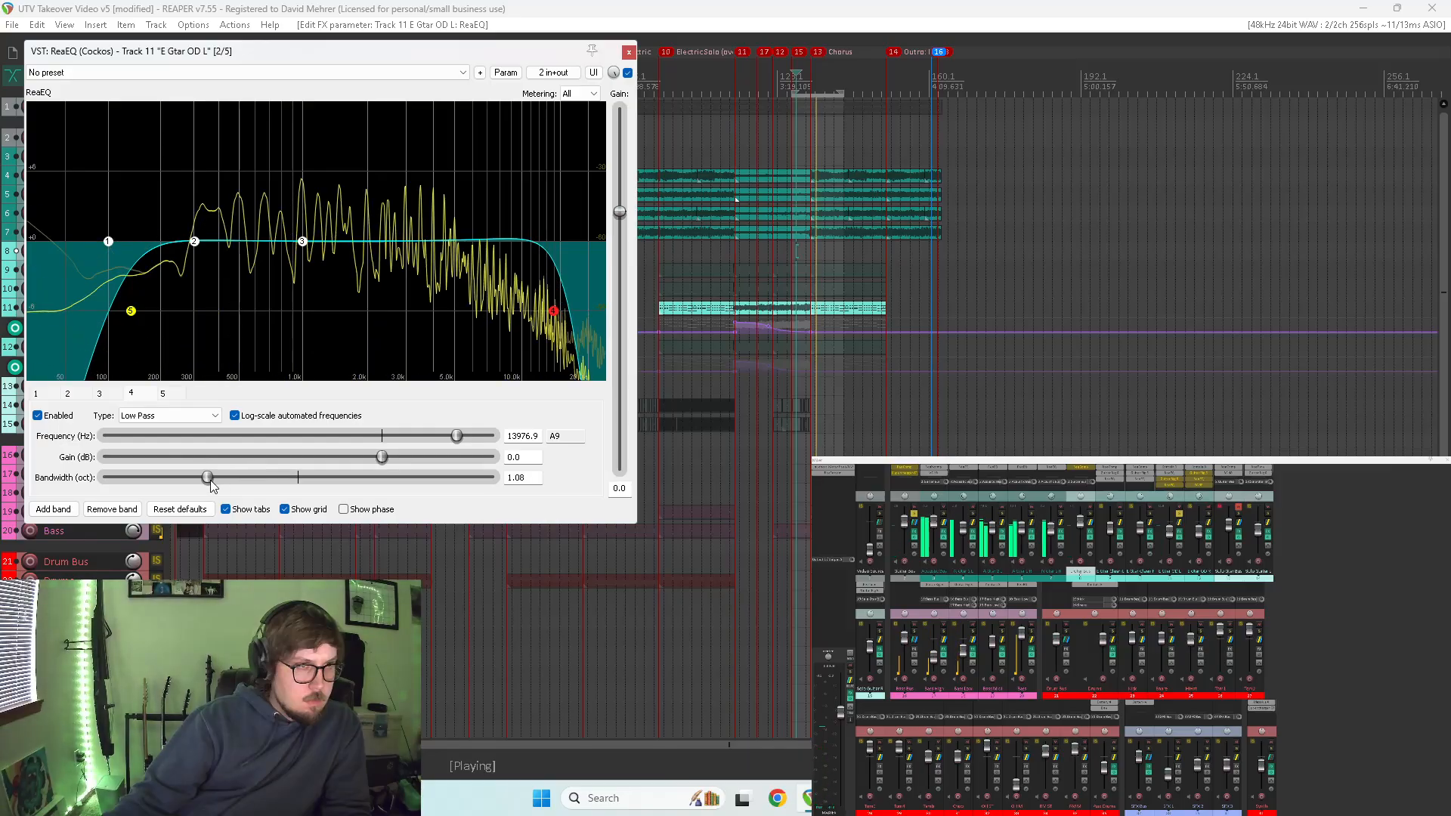
# - Narrow band 3 to 0.15 oct, sweep it with a 12 dB boost to about 1551 Hz, and cut its gain to -1.9 dB
pyautogui.click(303, 242)
pyautogui.click(118, 478)
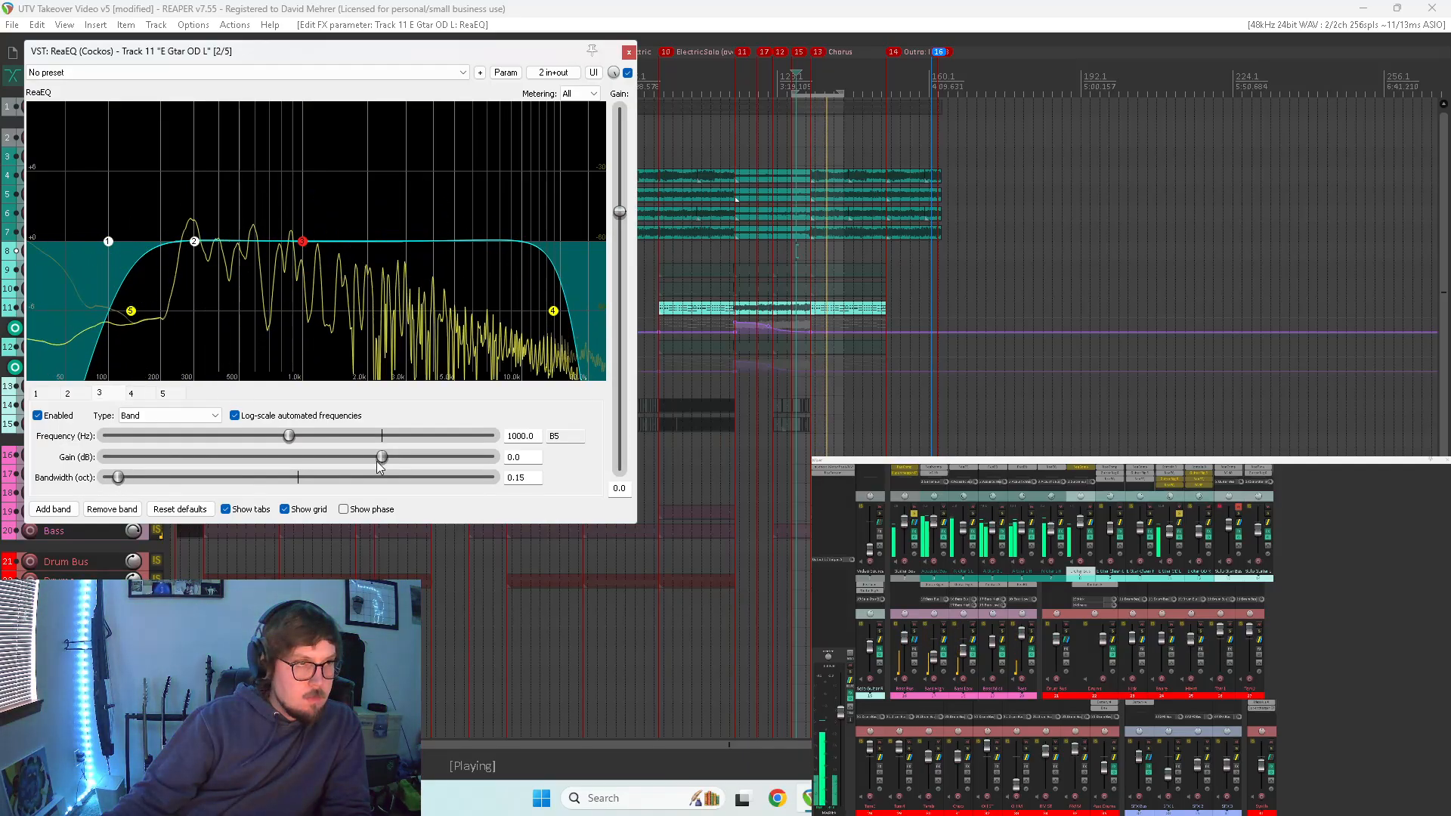
pyautogui.click(493, 457)
pyautogui.moveTo(333, 442); pyautogui.dragTo(239, 447)
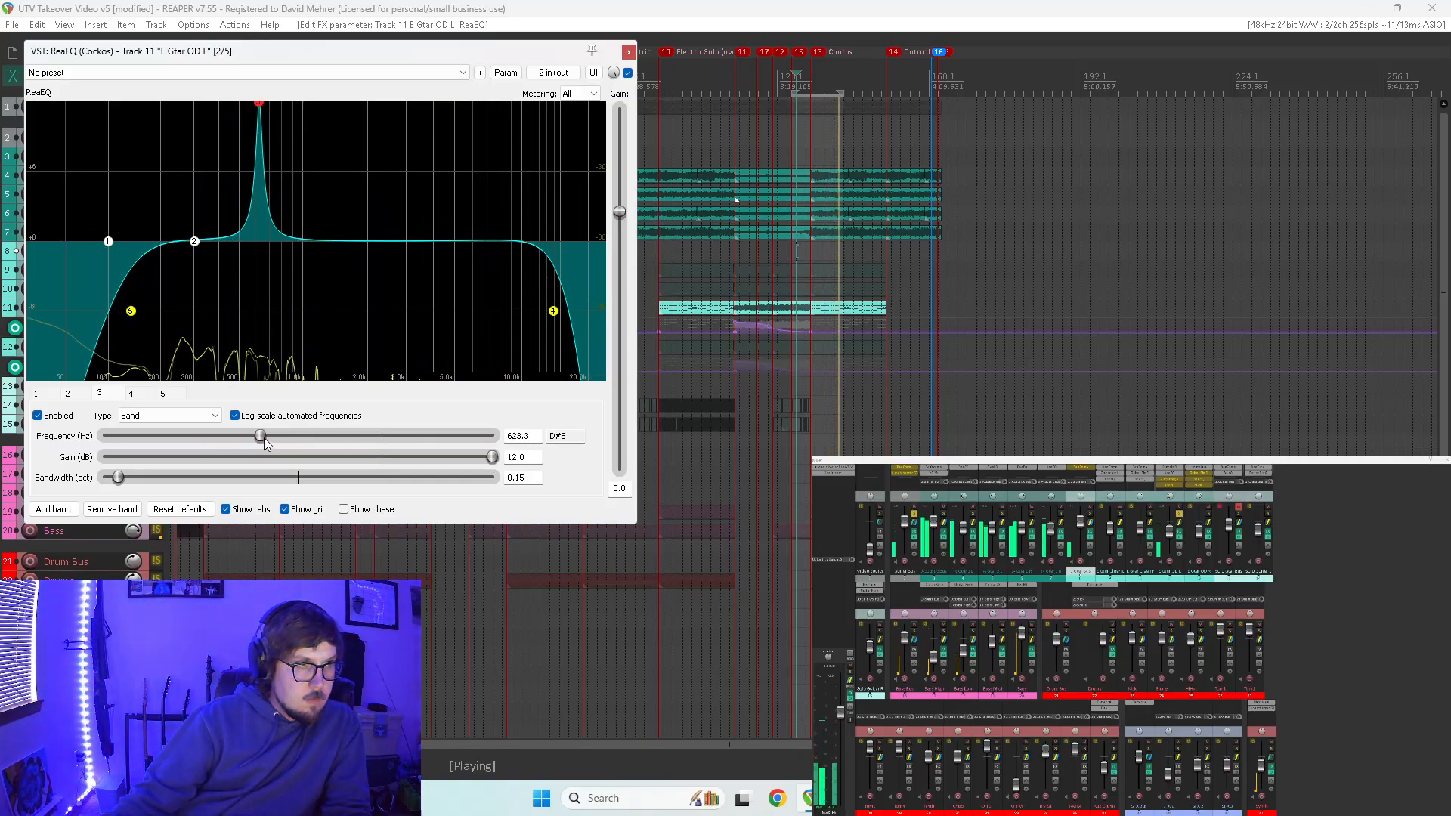
pyautogui.moveTo(261, 442); pyautogui.dragTo(327, 414)
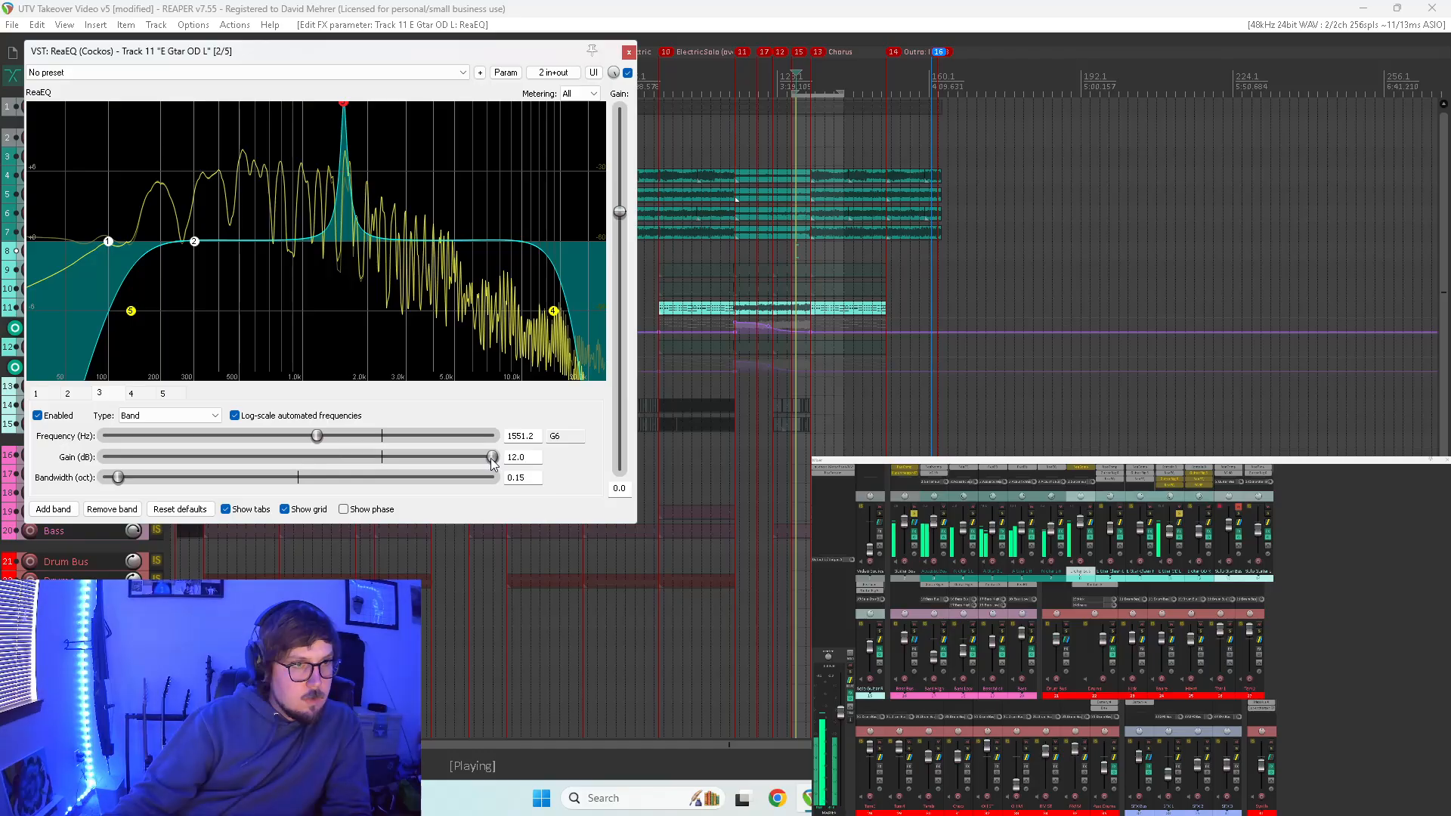
pyautogui.moveTo(492, 458); pyautogui.dragTo(365, 458)
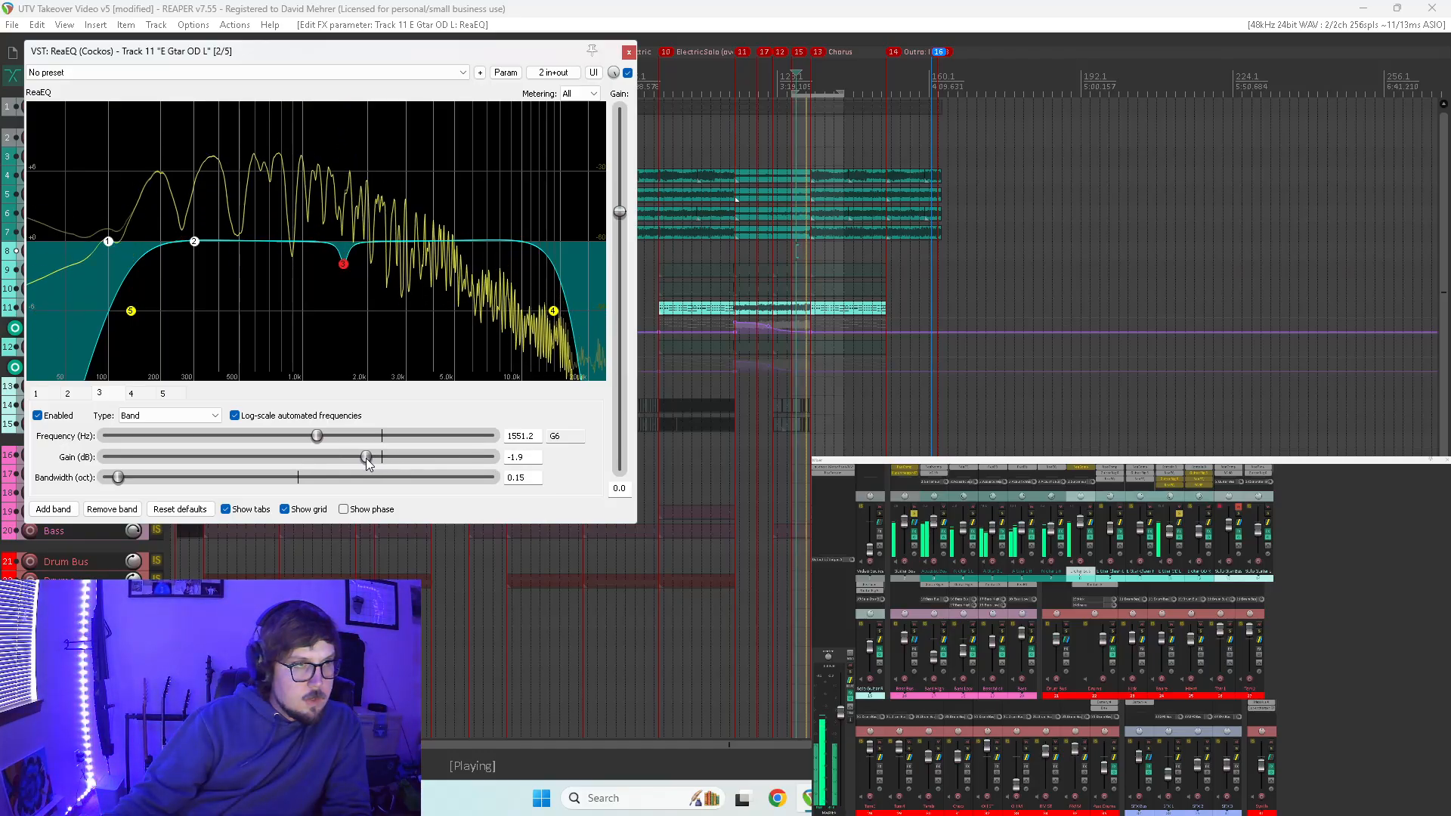
# - Add bands 6 and 7 to the E Gtar OD L EQ, cutting 3.0 dB near 485 Hz and 2.8 dB near 3408 Hz
pyautogui.moveTo(370, 62); pyautogui.dragTo(595, 148)
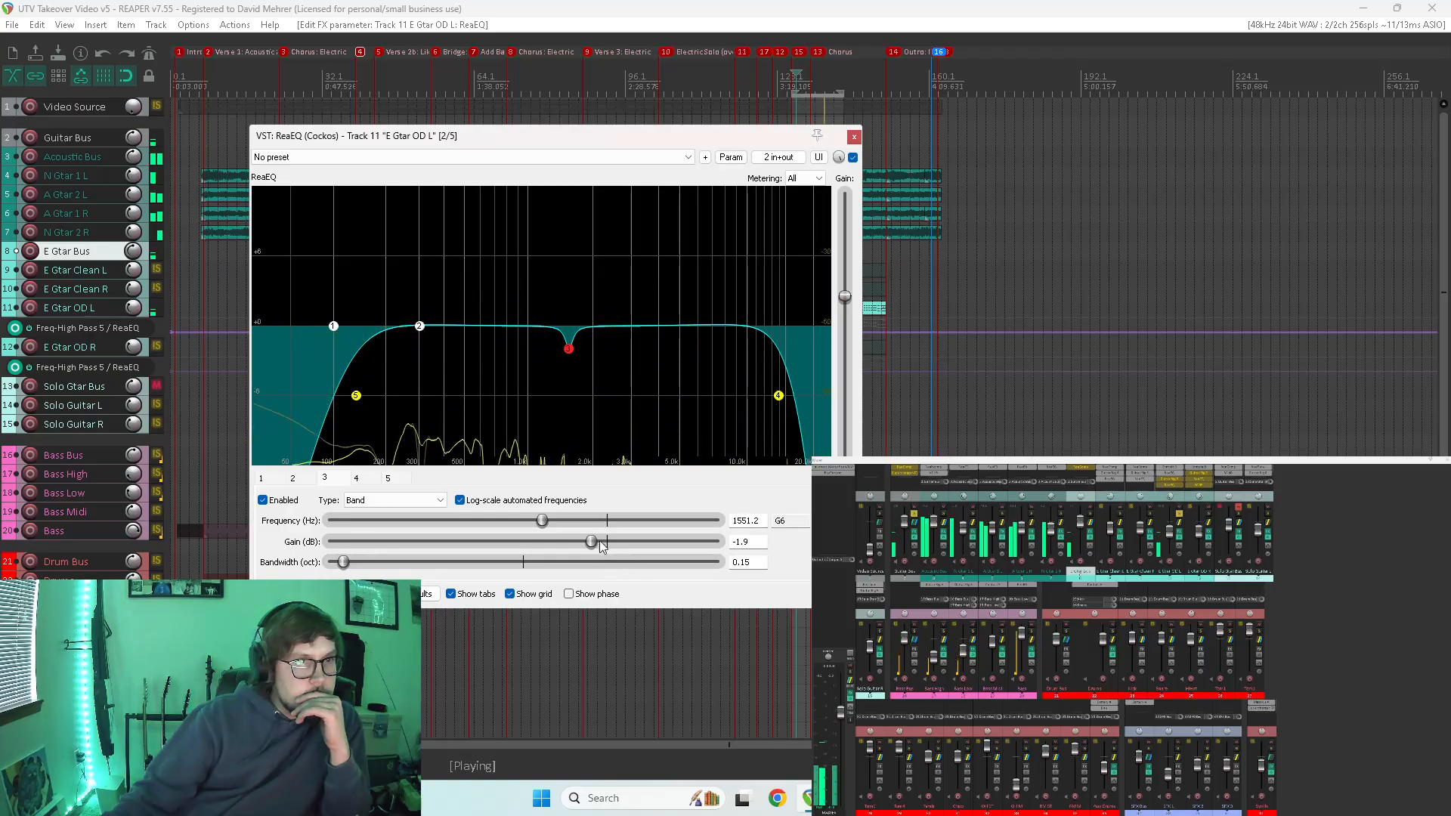
pyautogui.click(288, 594)
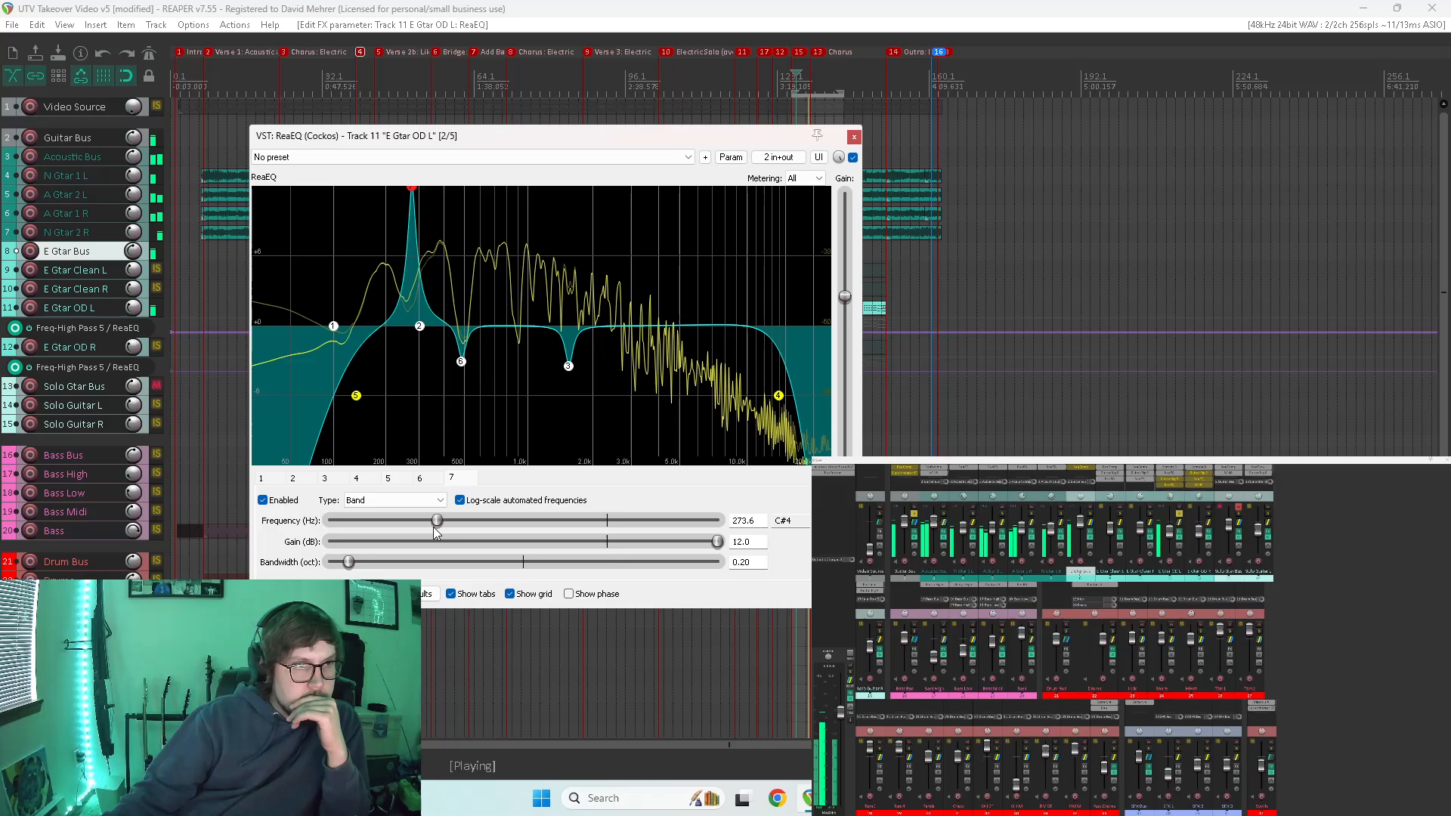
pyautogui.moveTo(442, 521); pyautogui.dragTo(593, 511)
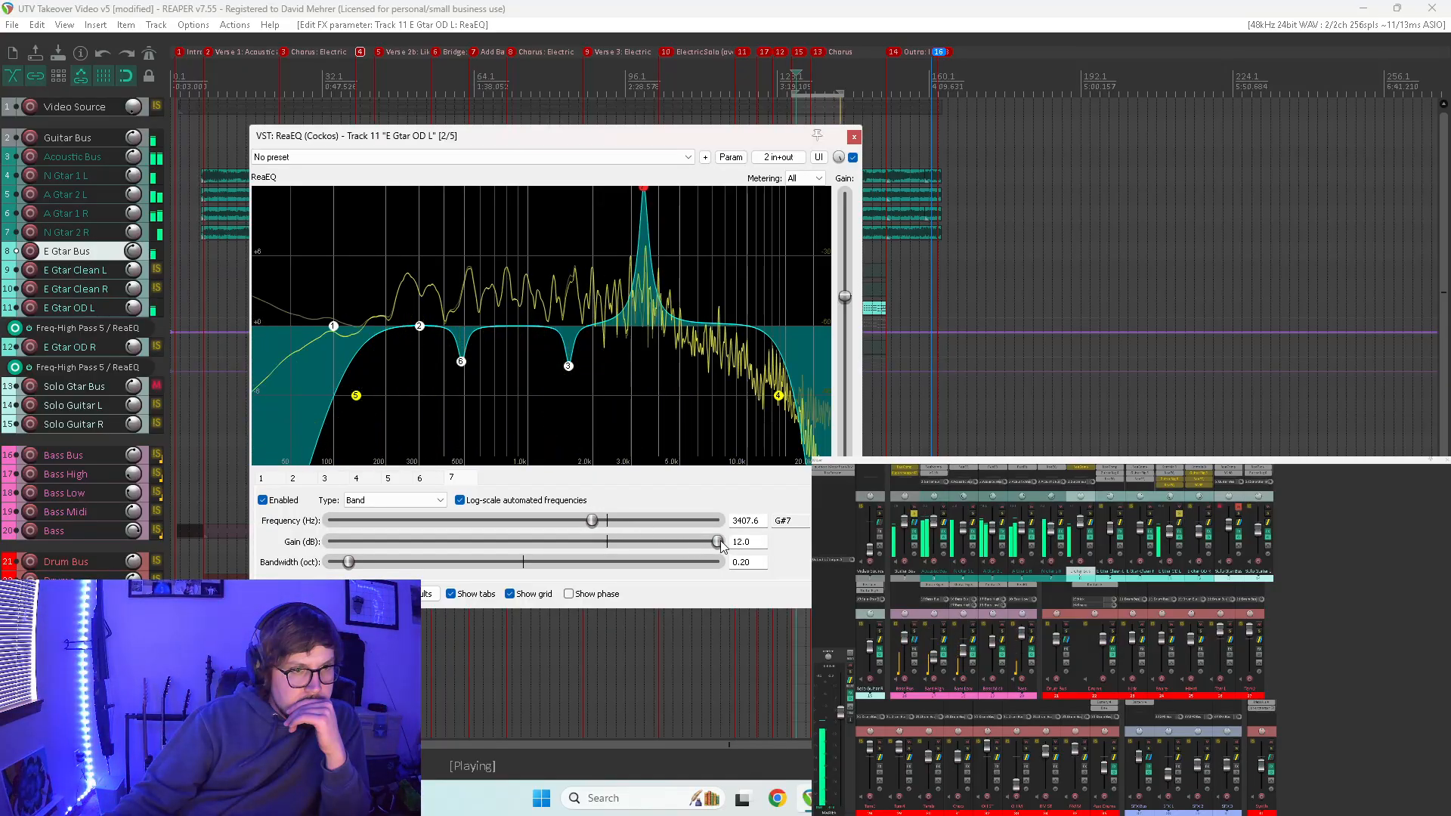
pyautogui.moveTo(720, 544); pyautogui.dragTo(673, 545)
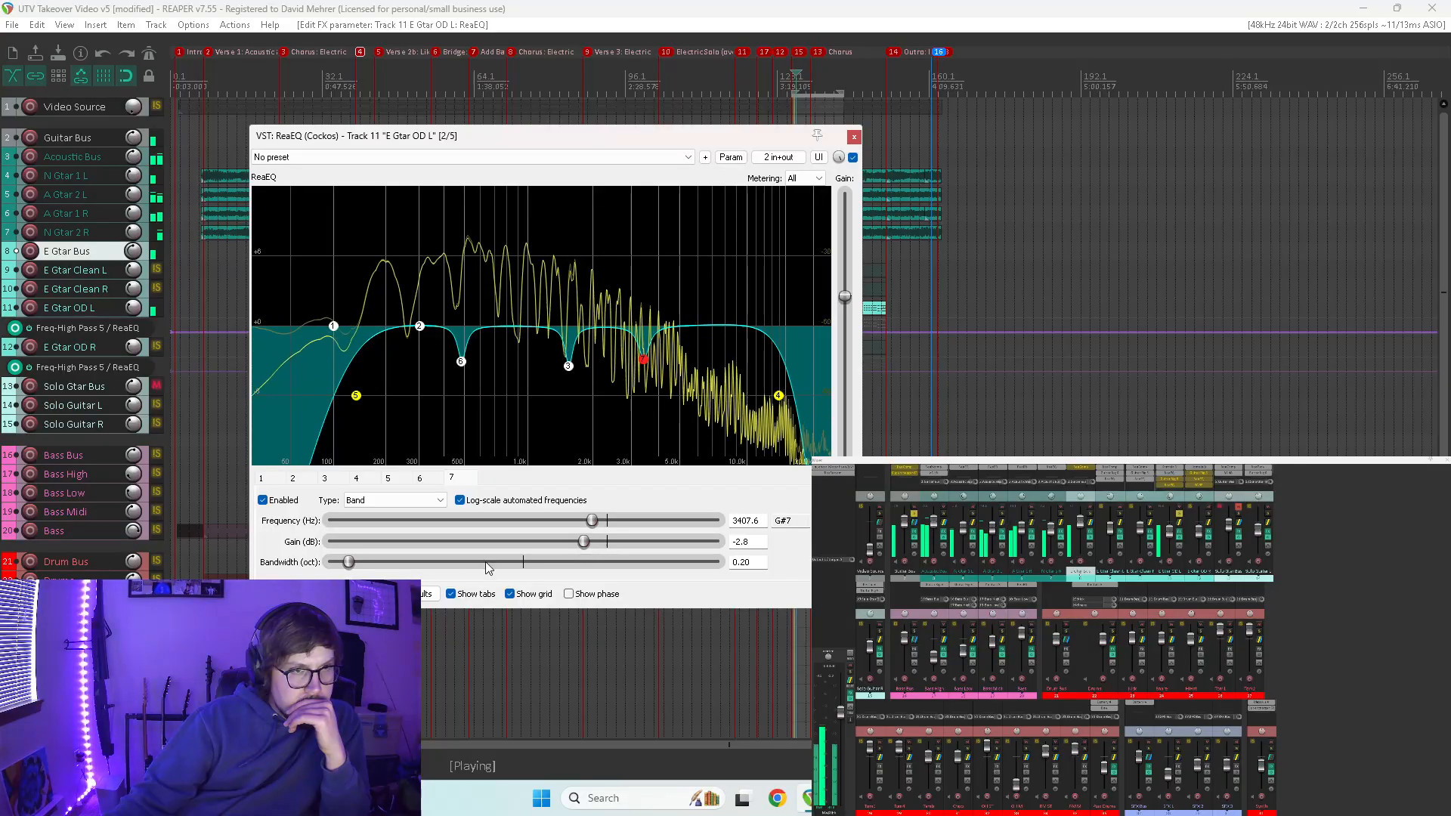
# - Add band 8 to the E Gtar OD L EQ as a 0.33 oct cut at about 7166 Hz and close the EQ
pyautogui.click(282, 594)
pyautogui.click(361, 561)
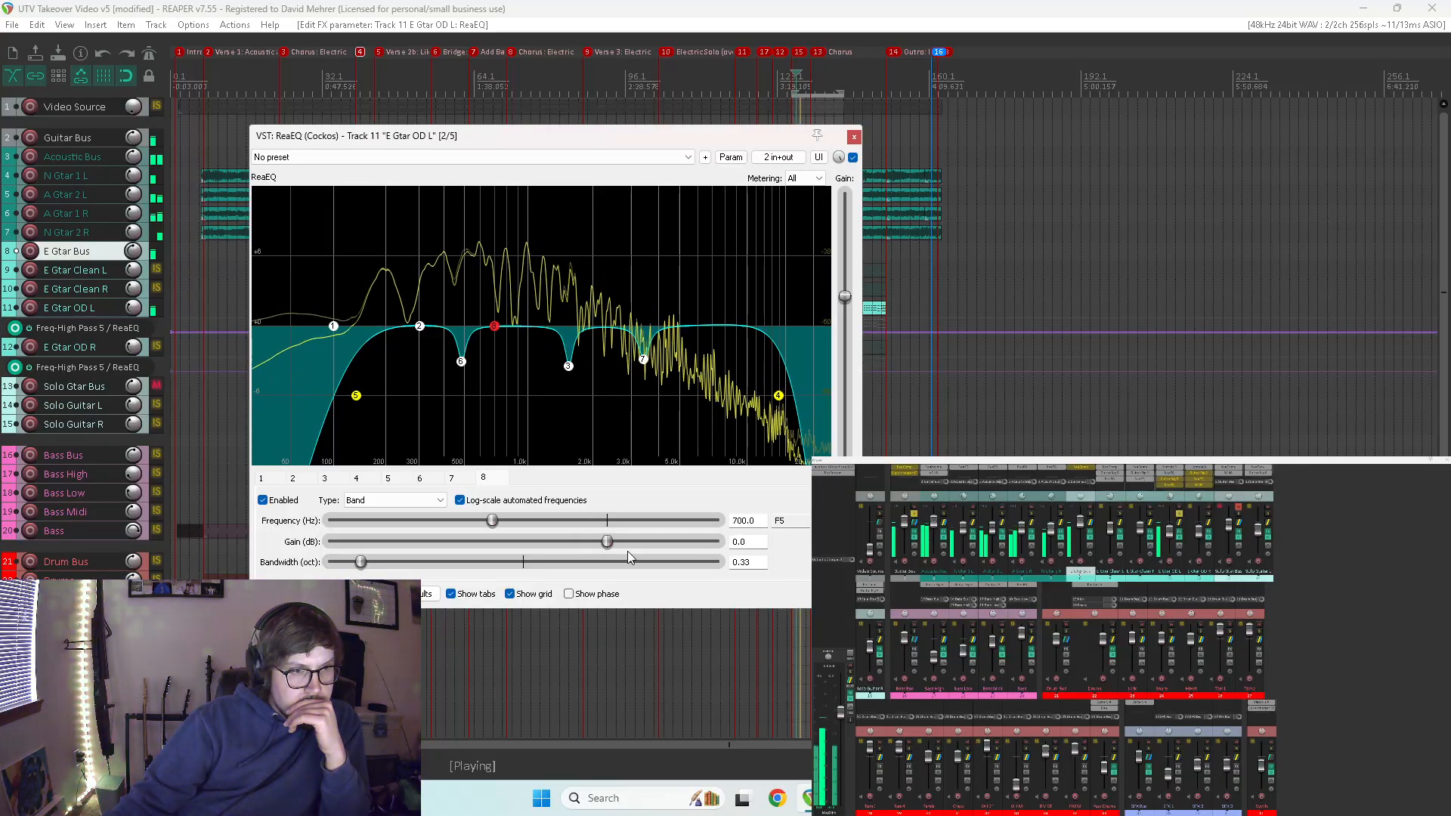
pyautogui.moveTo(635, 544); pyautogui.dragTo(718, 541)
pyautogui.moveTo(492, 520); pyautogui.dragTo(642, 523)
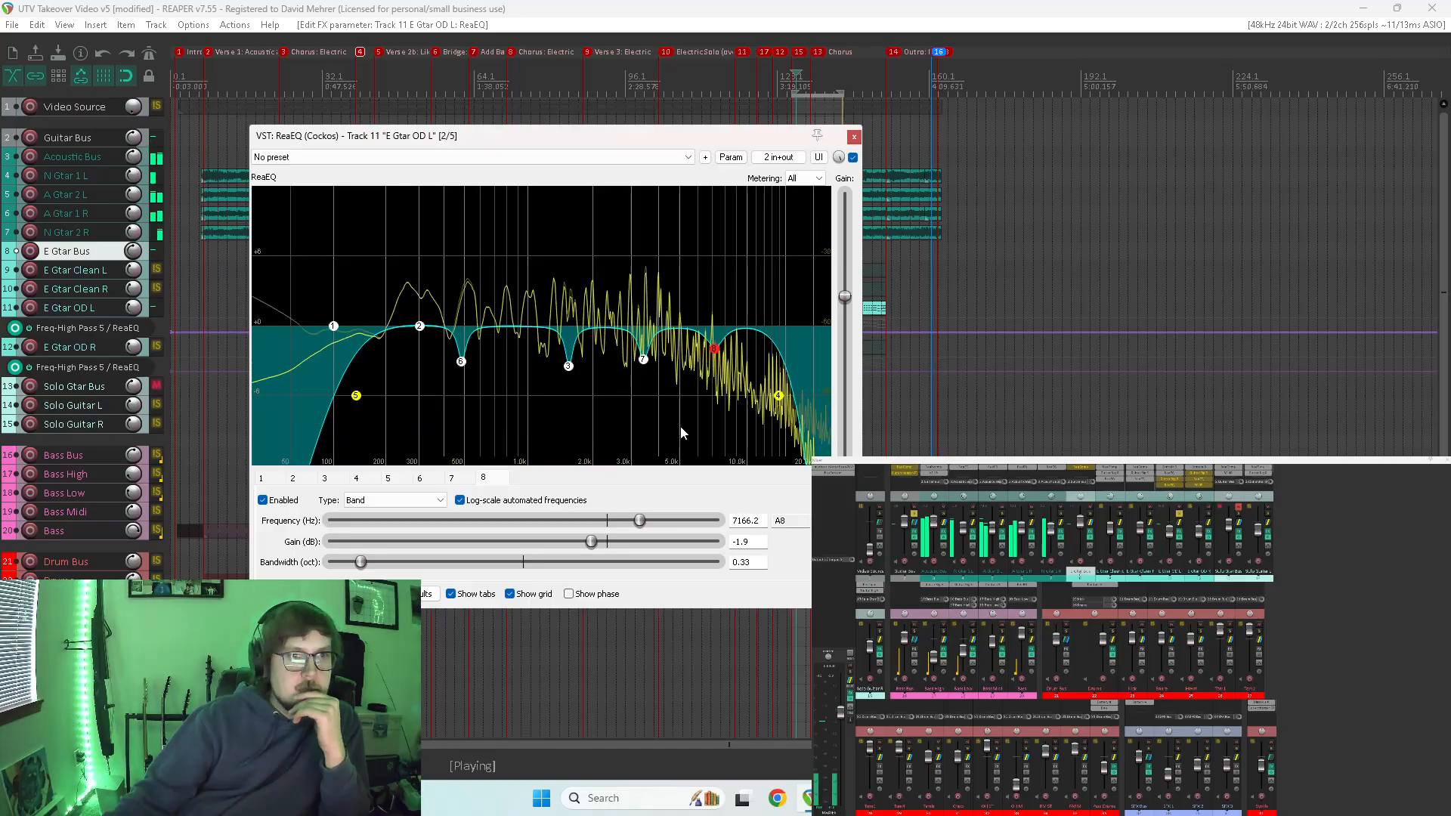
pyautogui.click(853, 137)
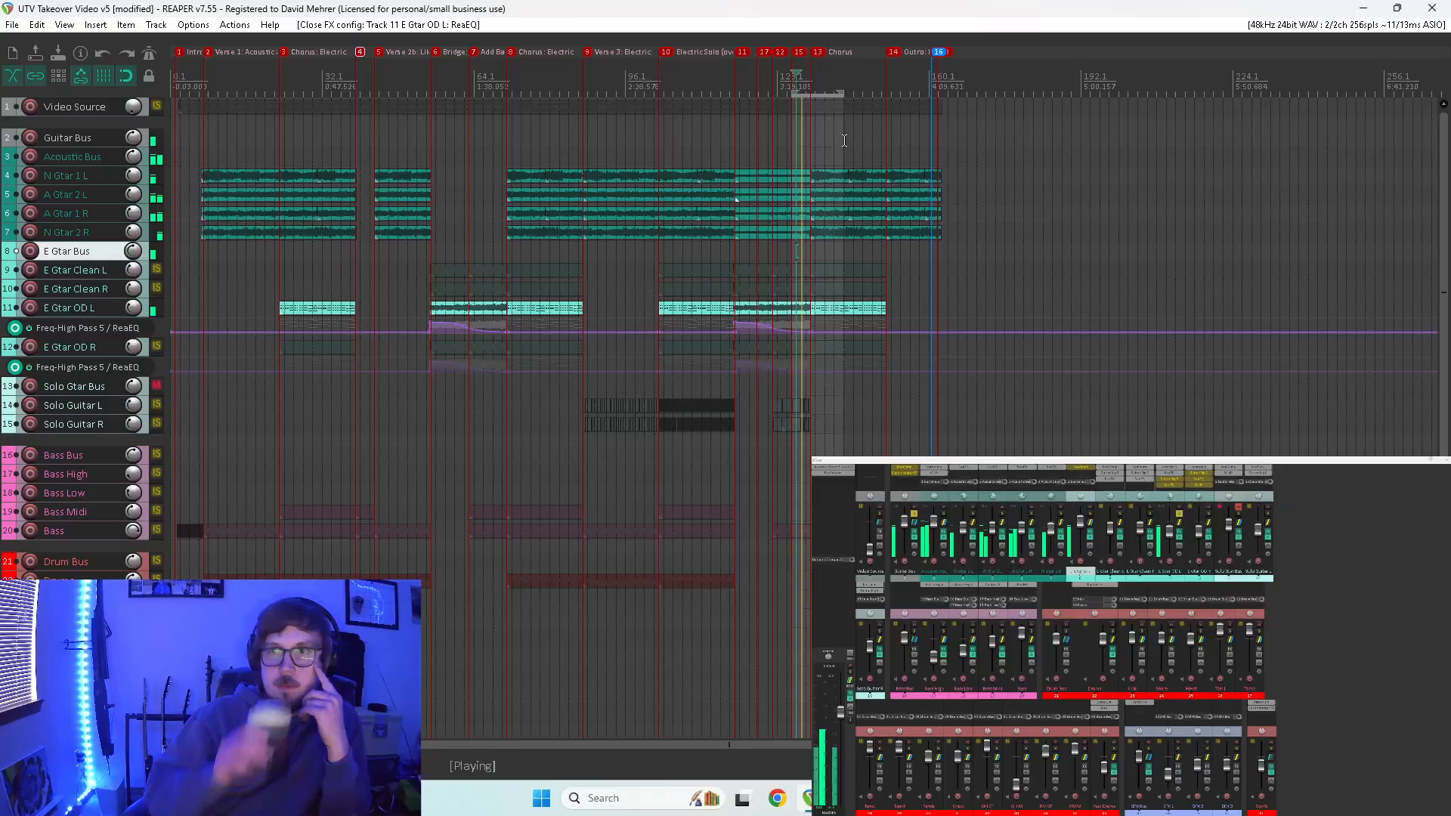
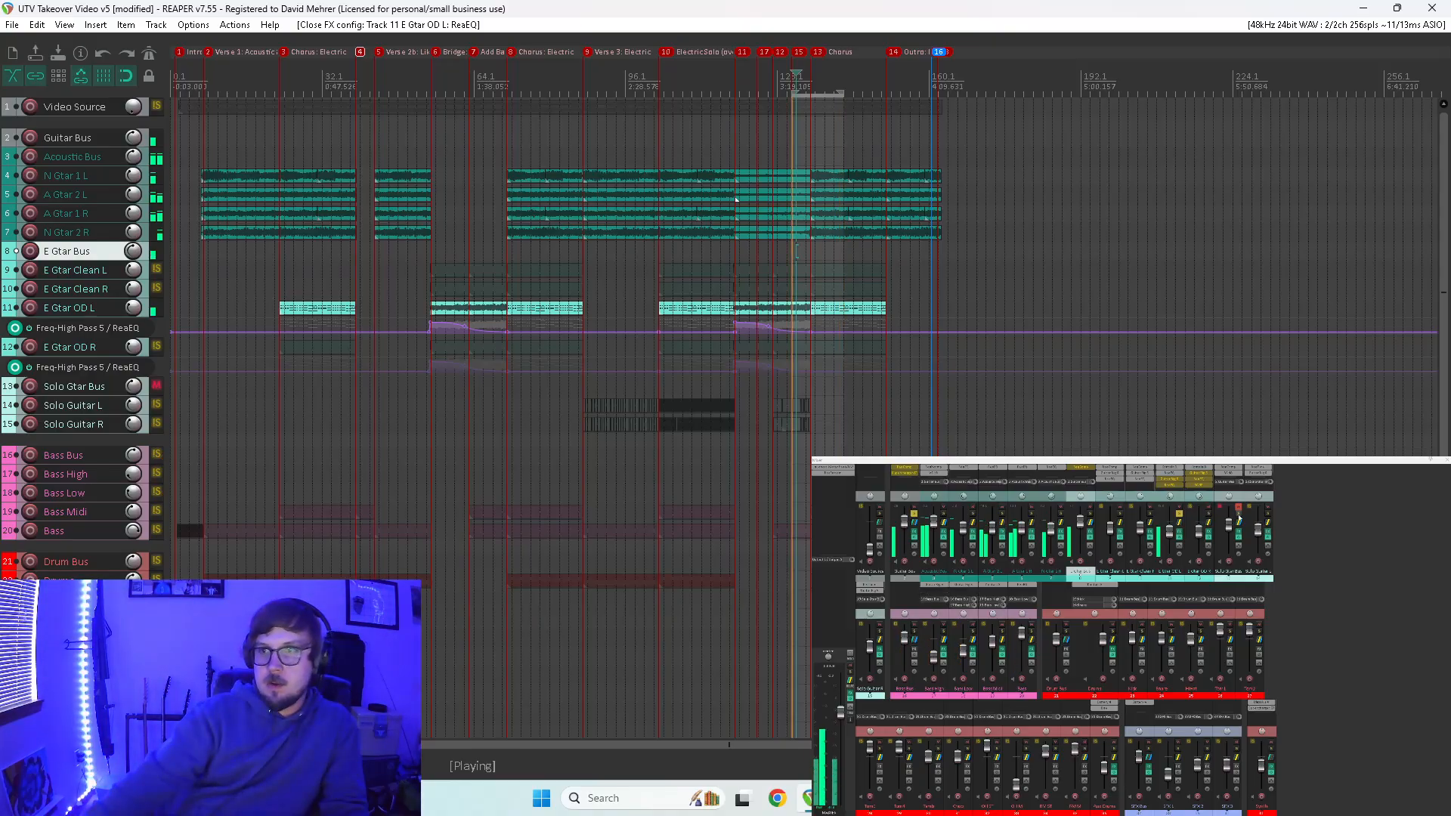
# - Unsolo the Guitar Bus, copy the E Gtar OD L ReaEQ to E Gtar OD R, and open the copied EQ
pyautogui.click(915, 514)
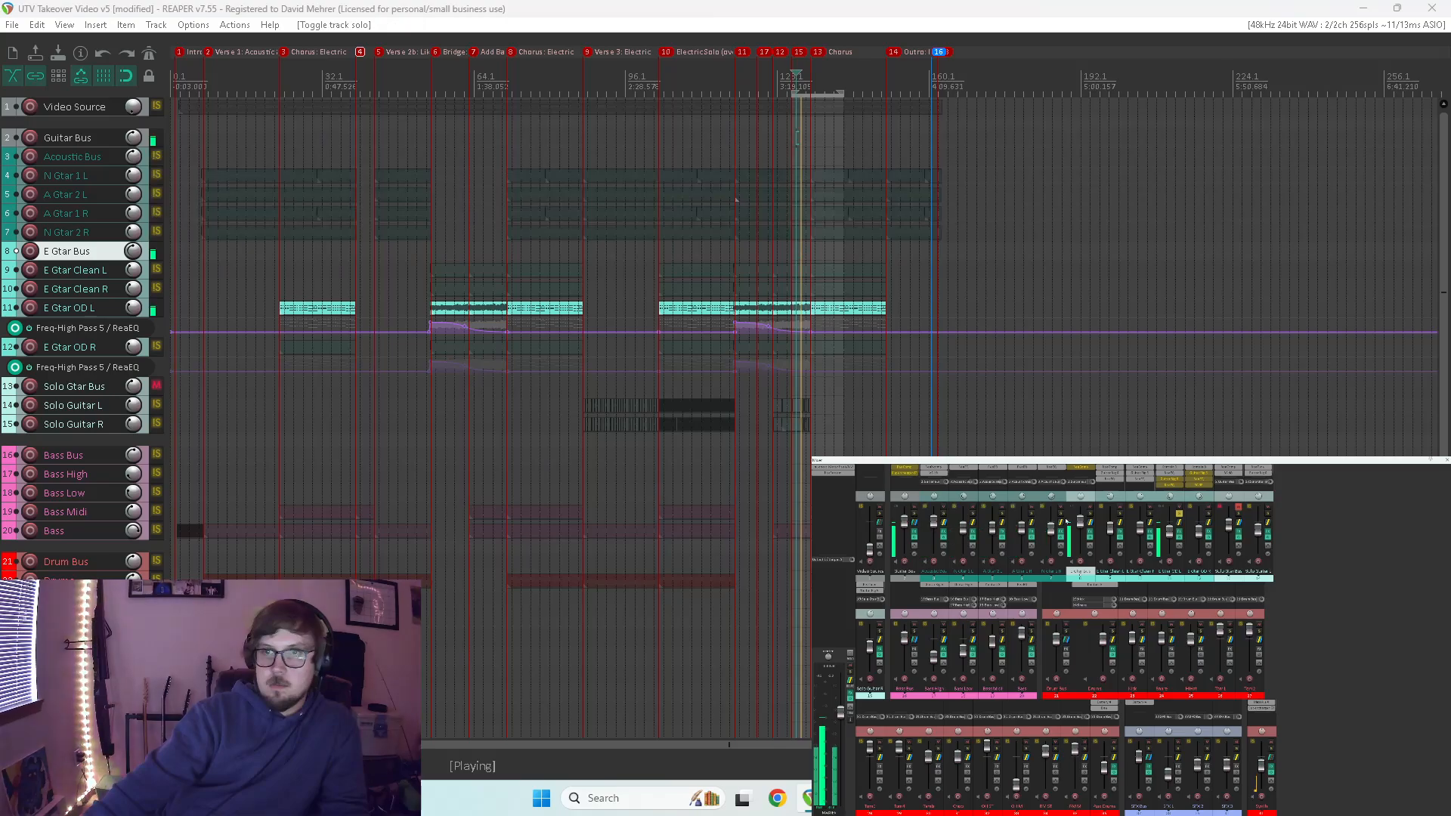
pyautogui.click(1171, 475)
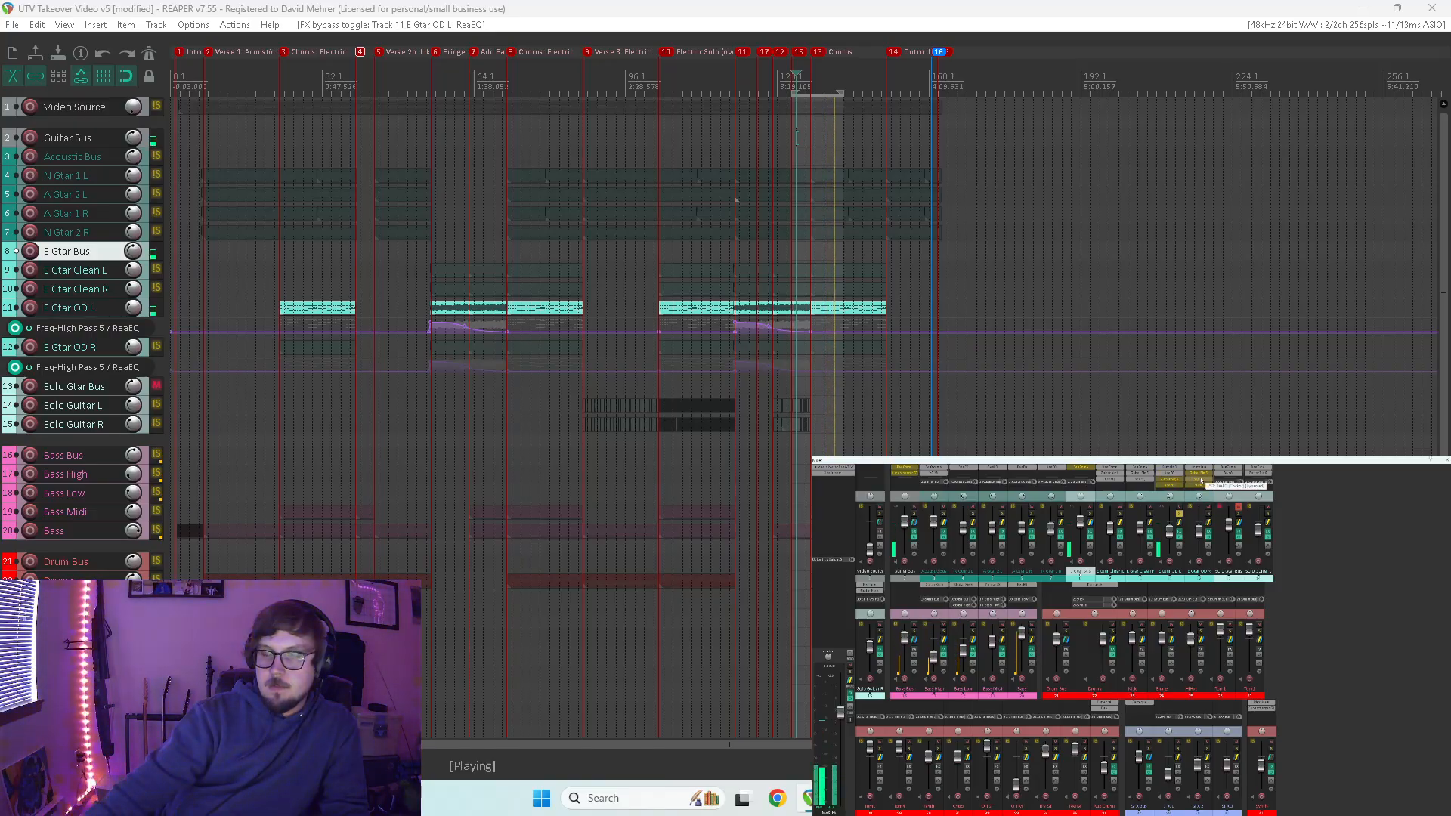
pyautogui.click(1196, 475)
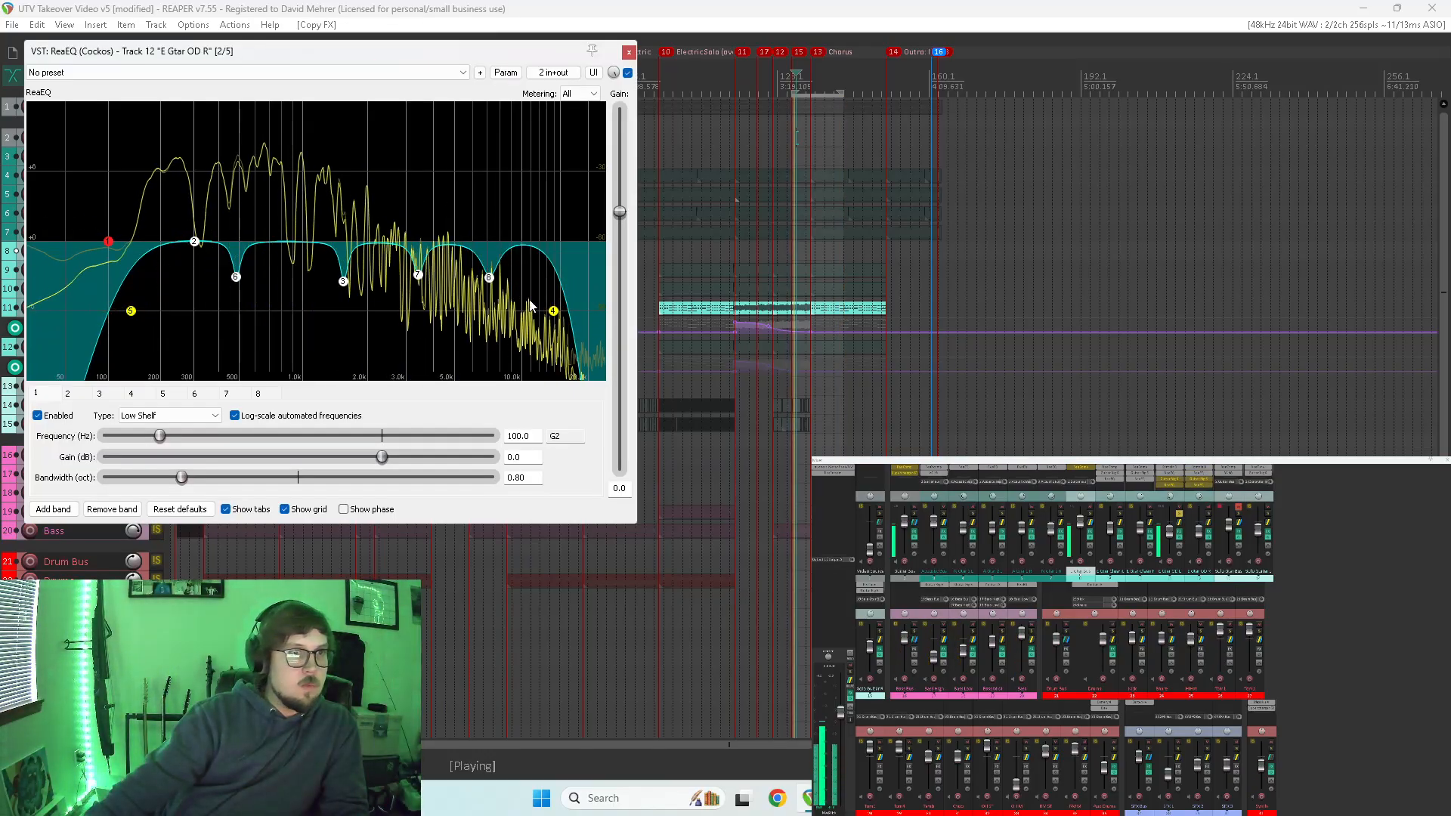
# - Disable bands 3 to 8 in the copied ReaEQ on E Gtar OD R
pyautogui.doubleClick(489, 278)
pyautogui.doubleClick(418, 275)
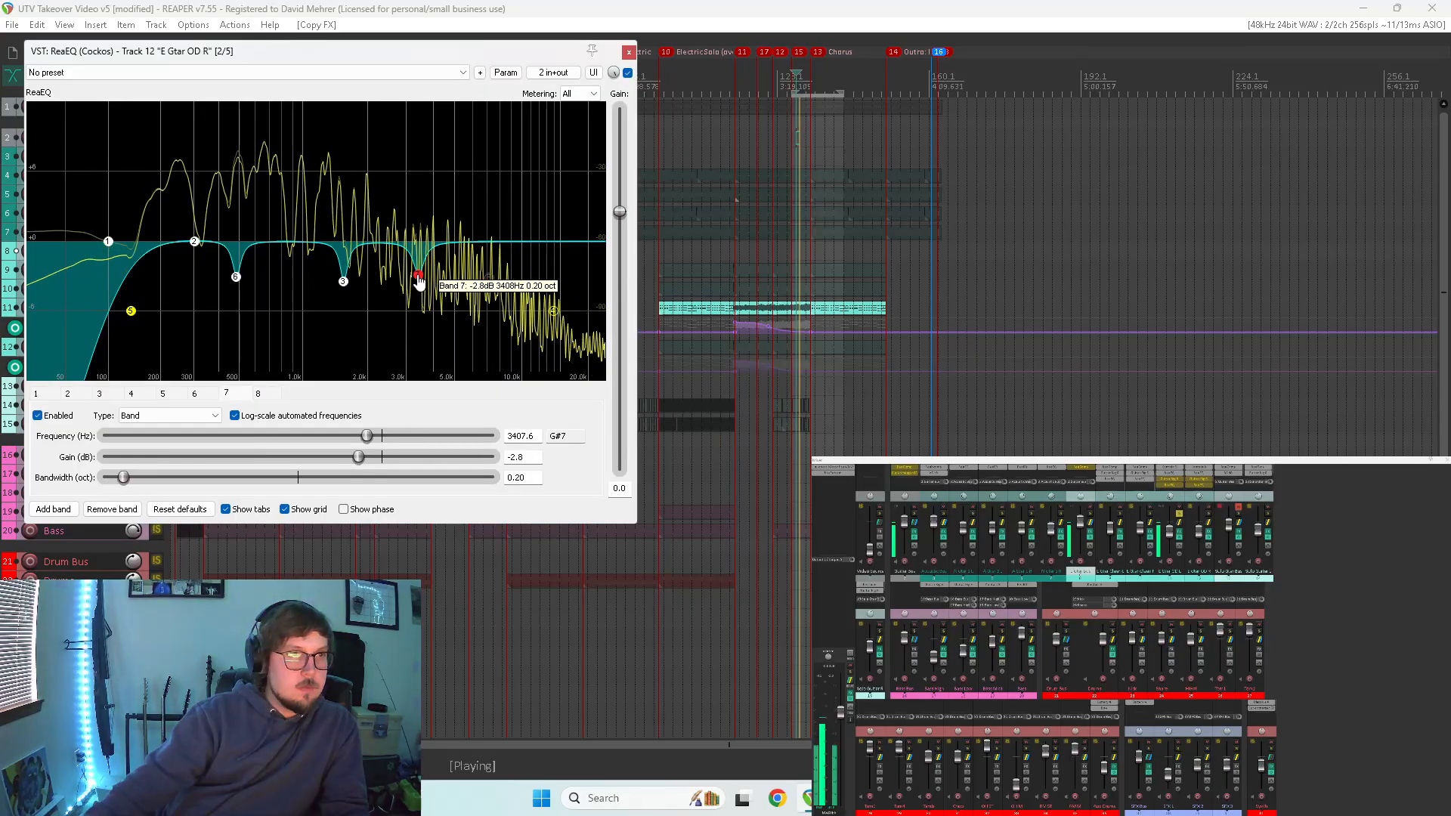
pyautogui.doubleClick(343, 281)
pyautogui.doubleClick(235, 276)
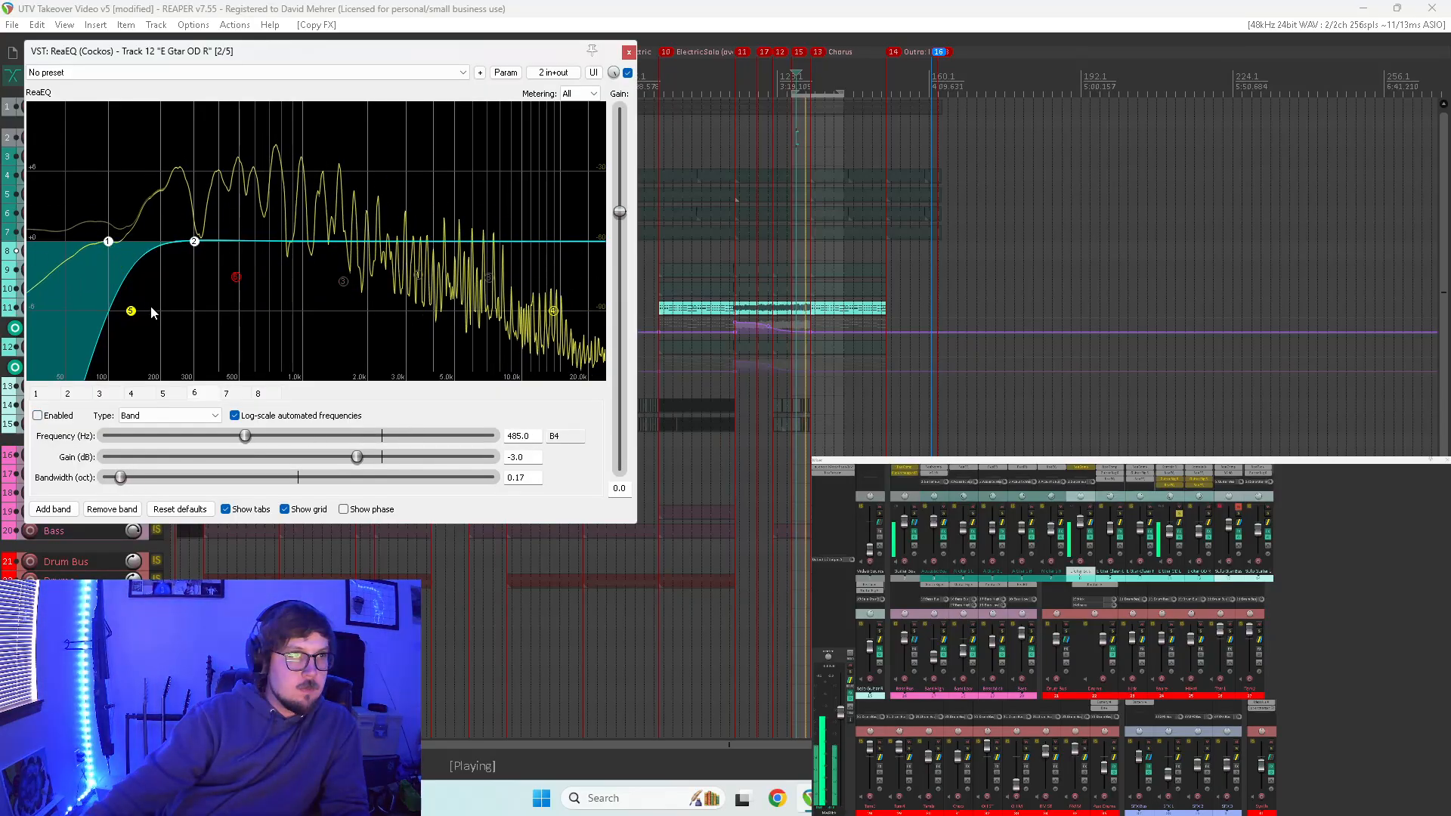
pyautogui.click(131, 312)
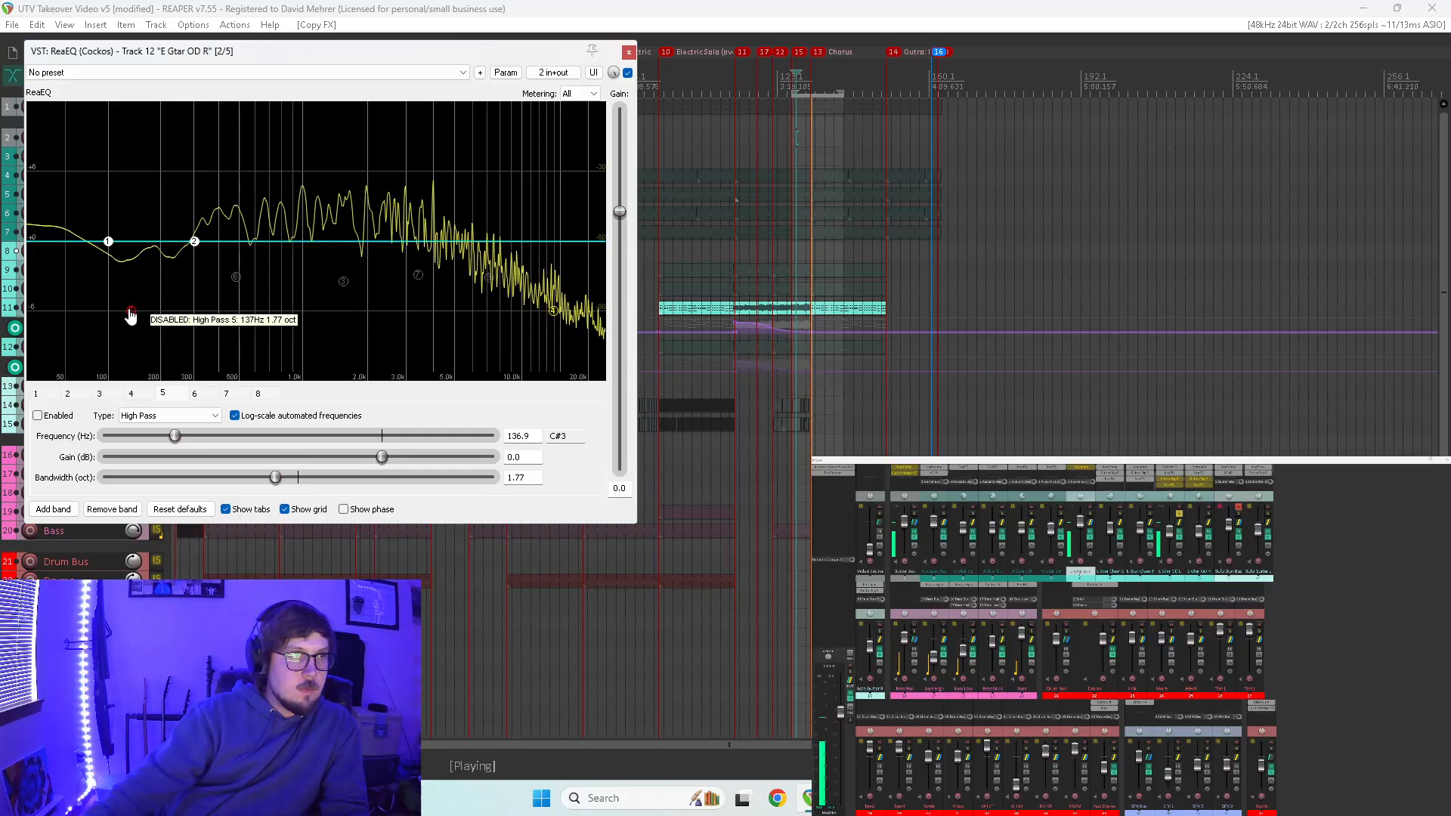
# - Solo E Gtar OD R instead of E Gtar OD L and set its high pass to about 199 Hz with a 1.73 oct bandwidth
pyautogui.moveTo(131, 316); pyautogui.dragTo(241, 293)
pyautogui.press('space')
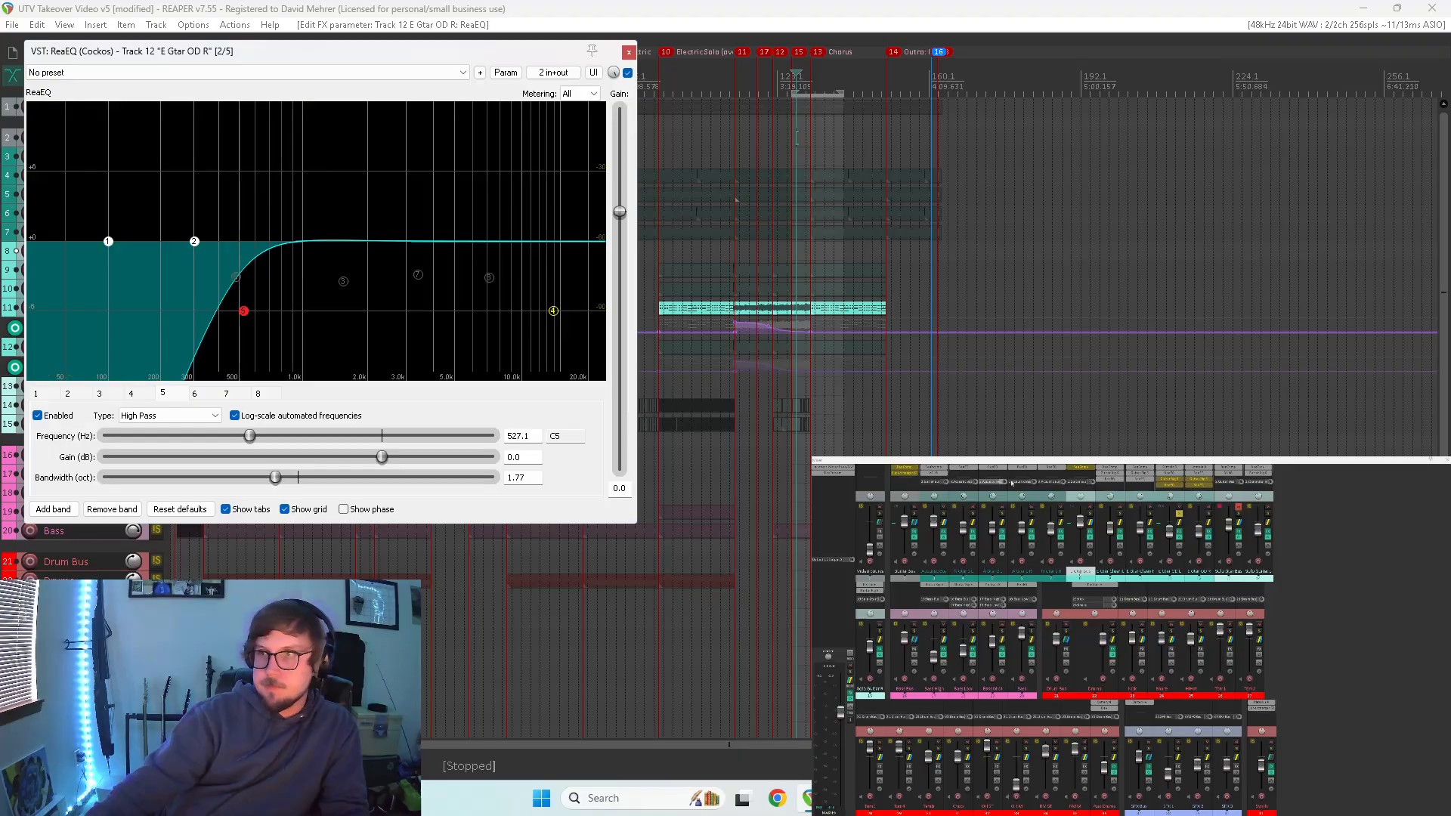
pyautogui.click(1208, 515)
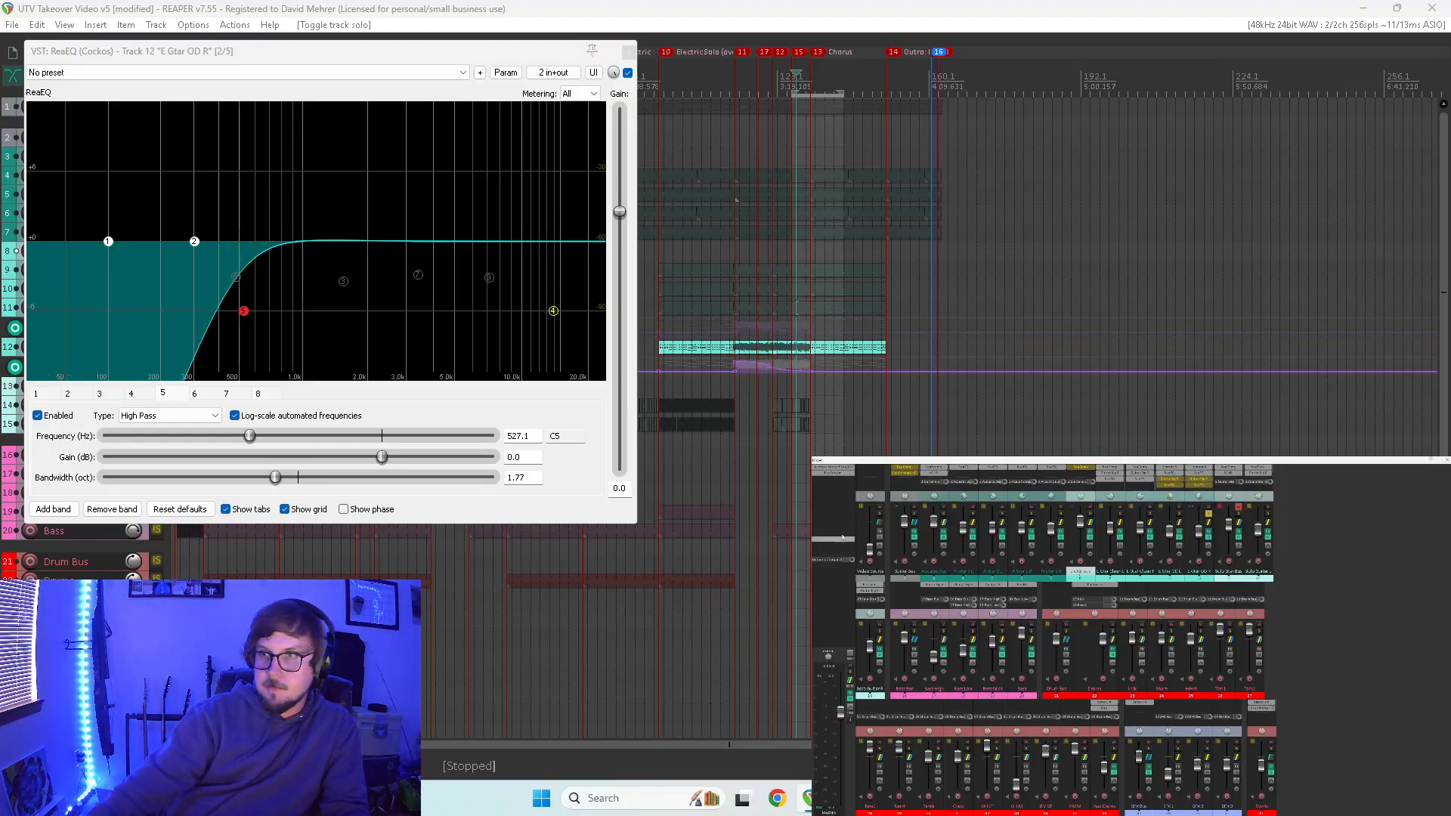
pyautogui.press('space')
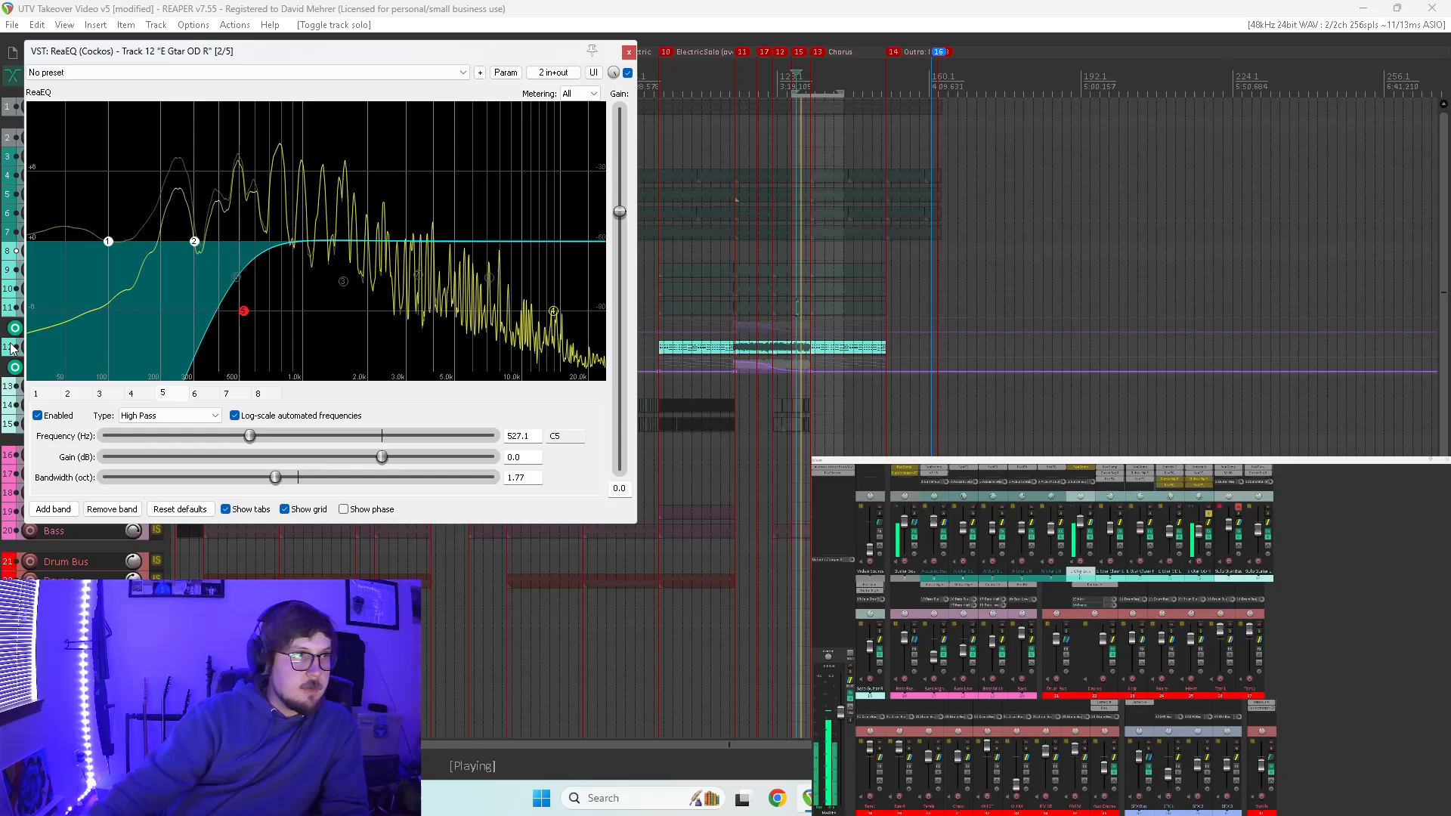
pyautogui.moveTo(249, 322); pyautogui.dragTo(161, 311)
pyautogui.press('space')
pyautogui.moveTo(275, 478); pyautogui.dragTo(272, 479)
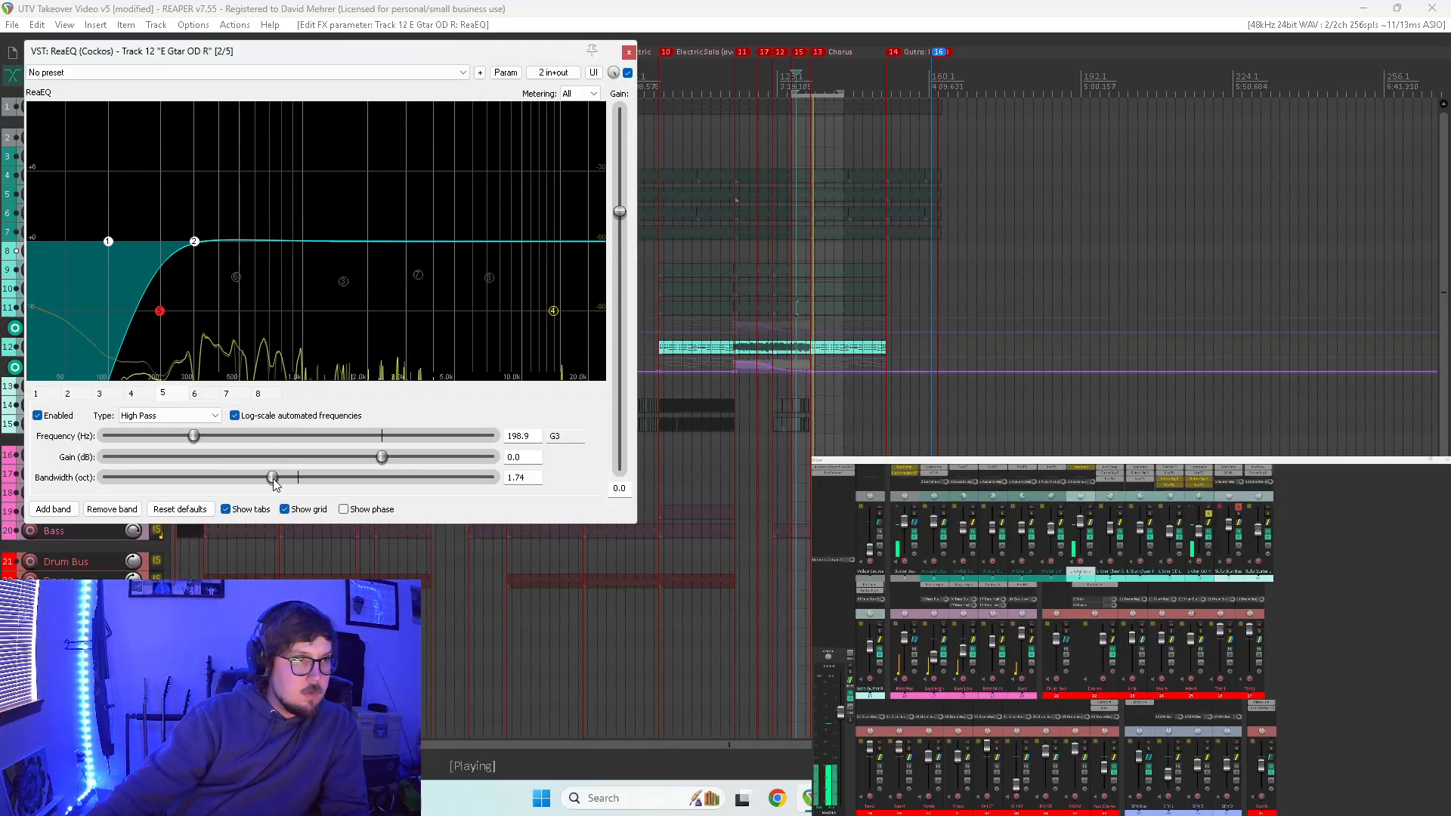
# - Enable the E Gtar OD R low pass and set it to about 16146 Hz with a 1.12 oct bandwidth
pyautogui.click(554, 311)
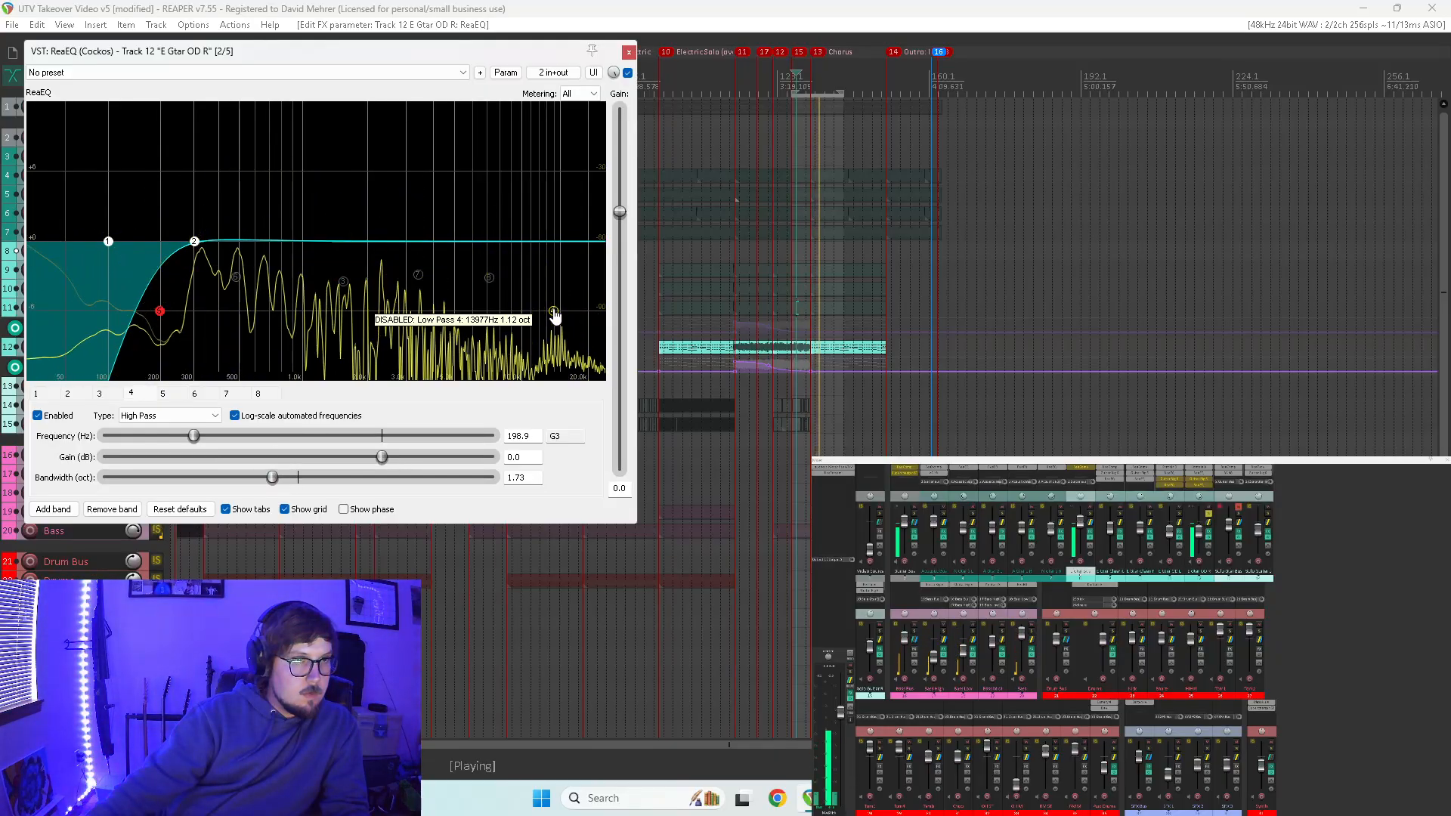
pyautogui.moveTo(555, 316); pyautogui.dragTo(465, 316)
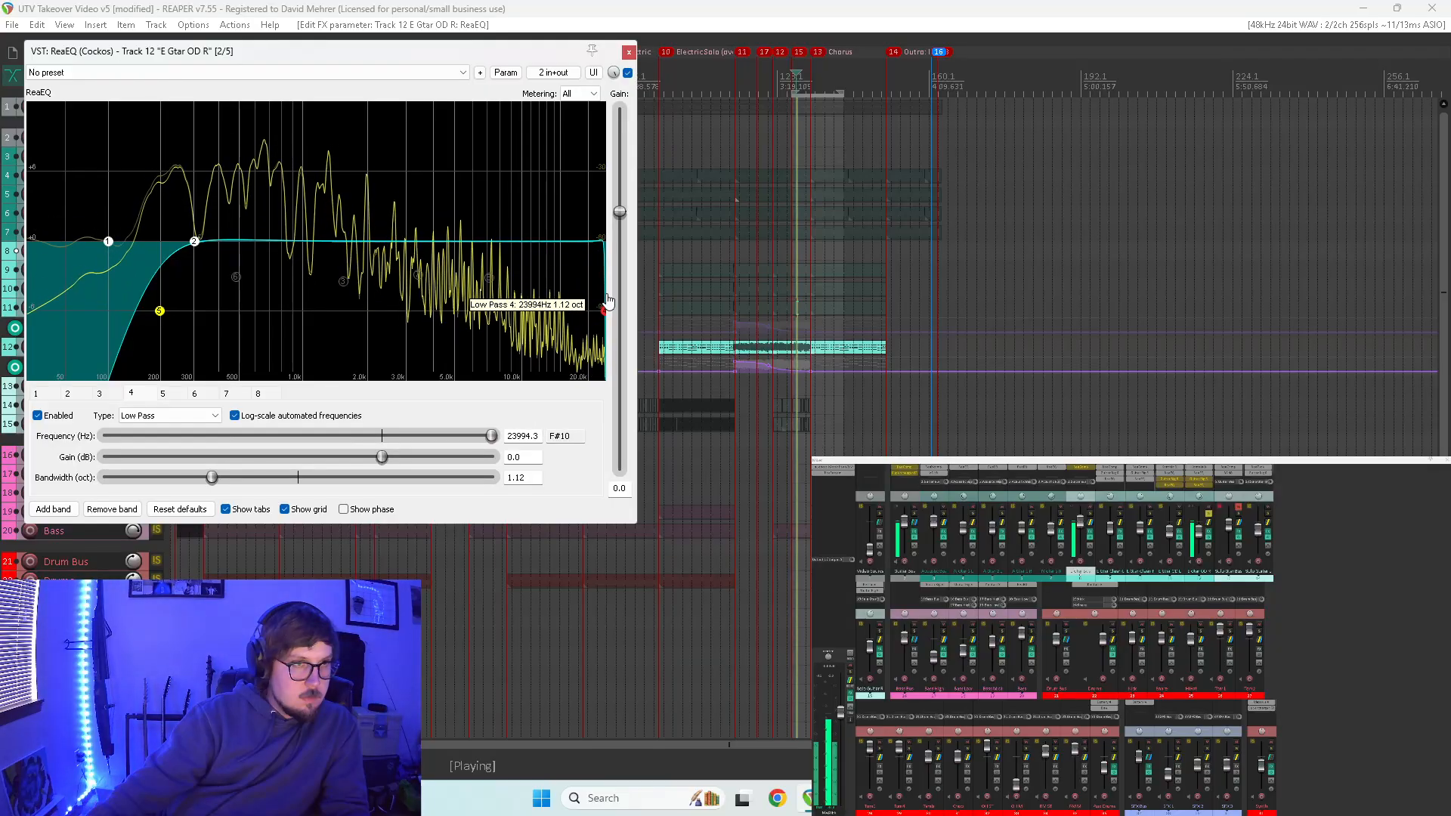
pyautogui.moveTo(608, 300); pyautogui.dragTo(477, 311)
pyautogui.moveTo(213, 478); pyautogui.dragTo(261, 478)
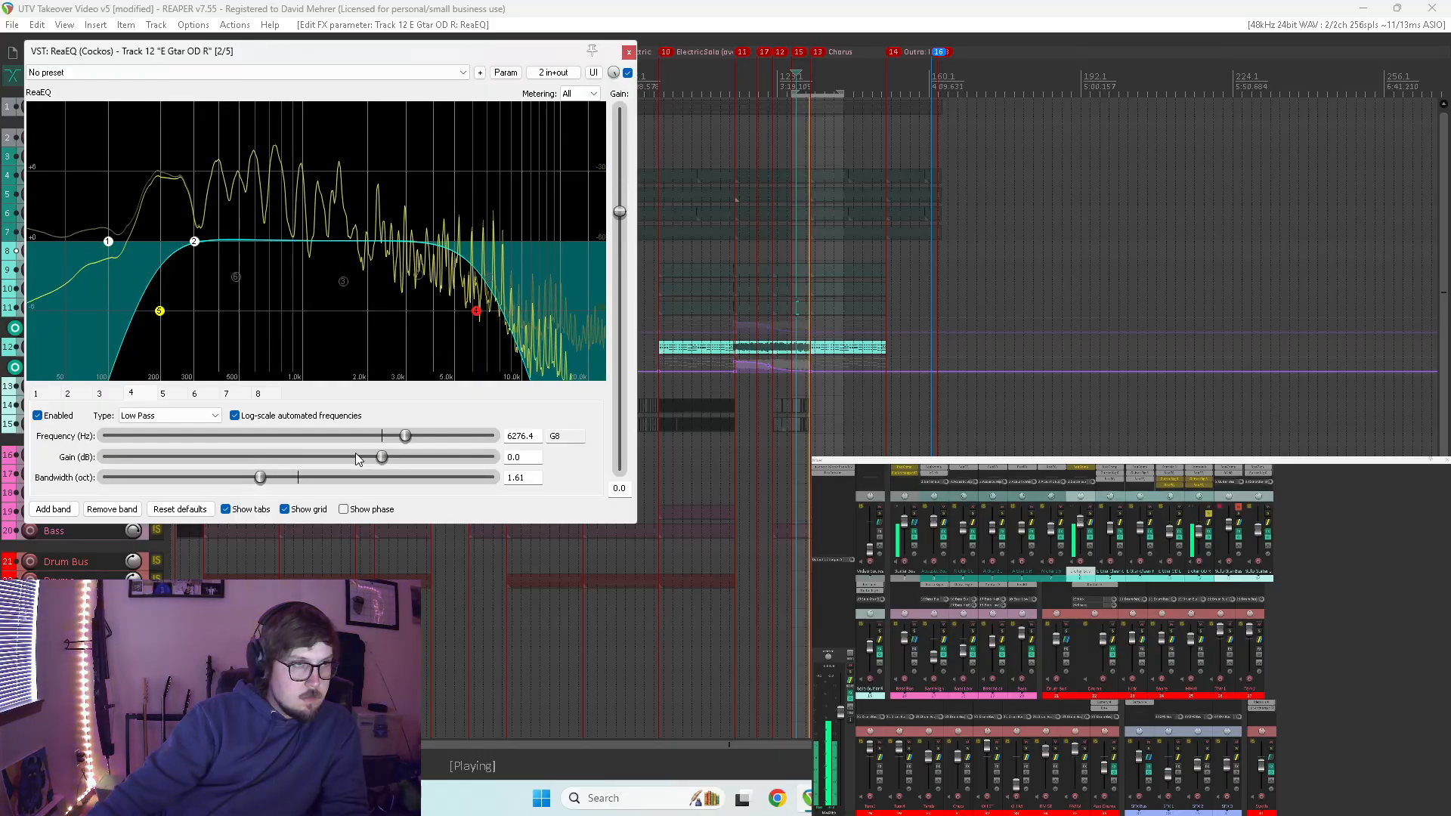
pyautogui.moveTo(405, 436); pyautogui.dragTo(456, 441)
pyautogui.moveTo(260, 477); pyautogui.dragTo(217, 477)
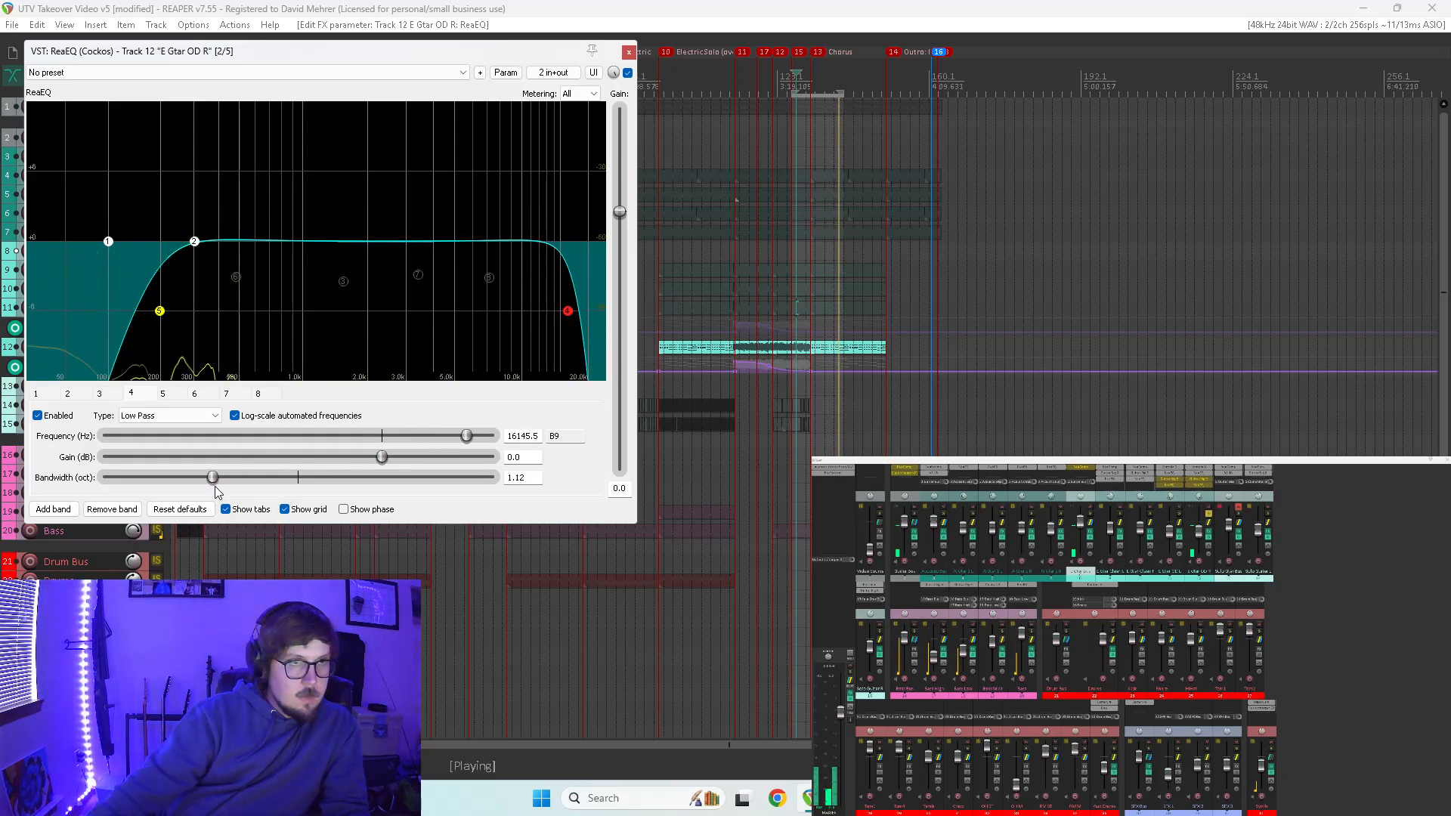
# - Enable band 6 of the E Gtar OD R EQ, sweep it with a 12 dB boost to about 488 Hz, and cut its gain to -2.5 dB
pyautogui.doubleClick(236, 278)
pyautogui.moveTo(358, 457); pyautogui.dragTo(495, 456)
pyautogui.moveTo(245, 437); pyautogui.dragTo(247, 437)
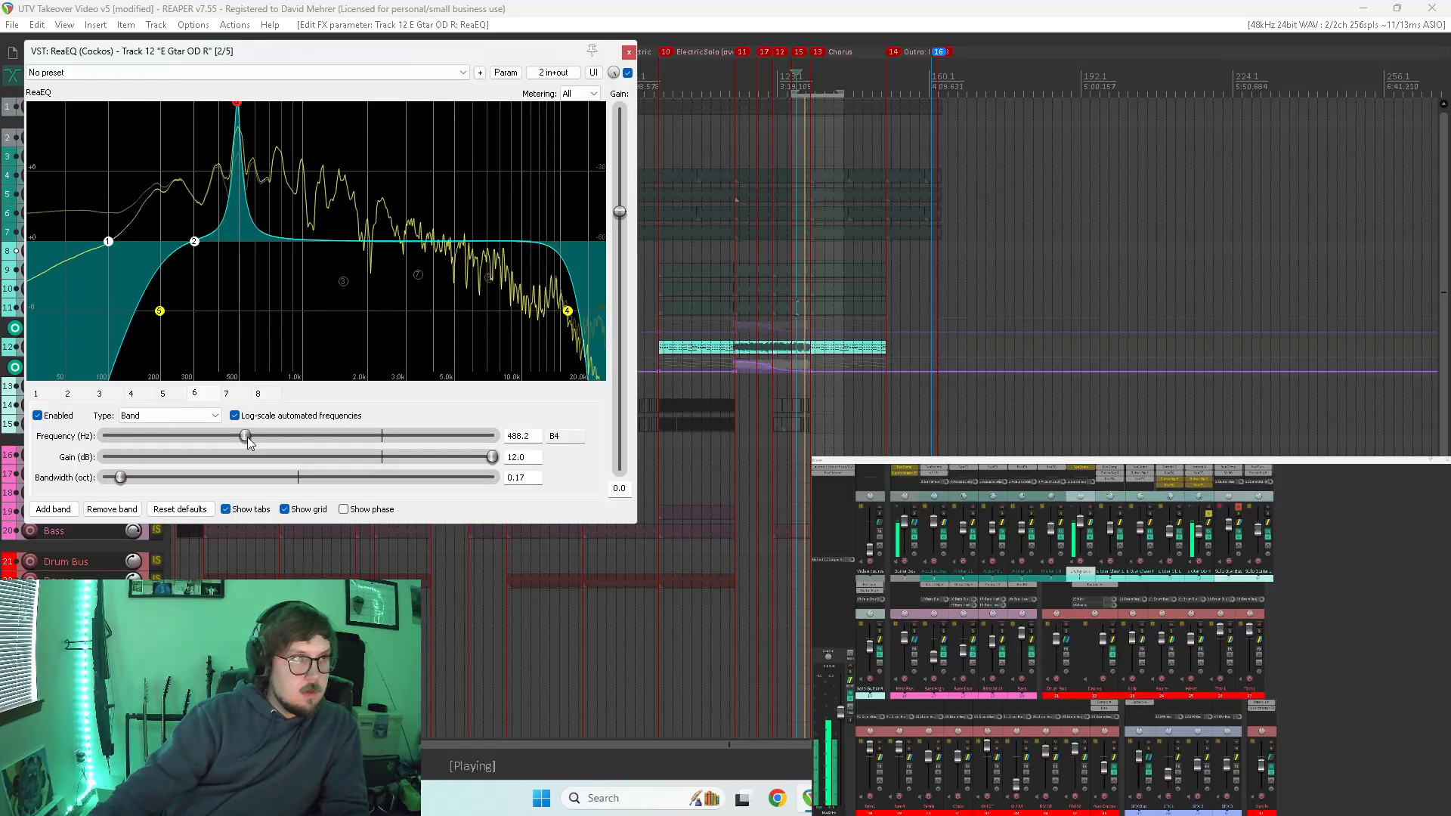
pyautogui.moveTo(492, 457); pyautogui.dragTo(360, 463)
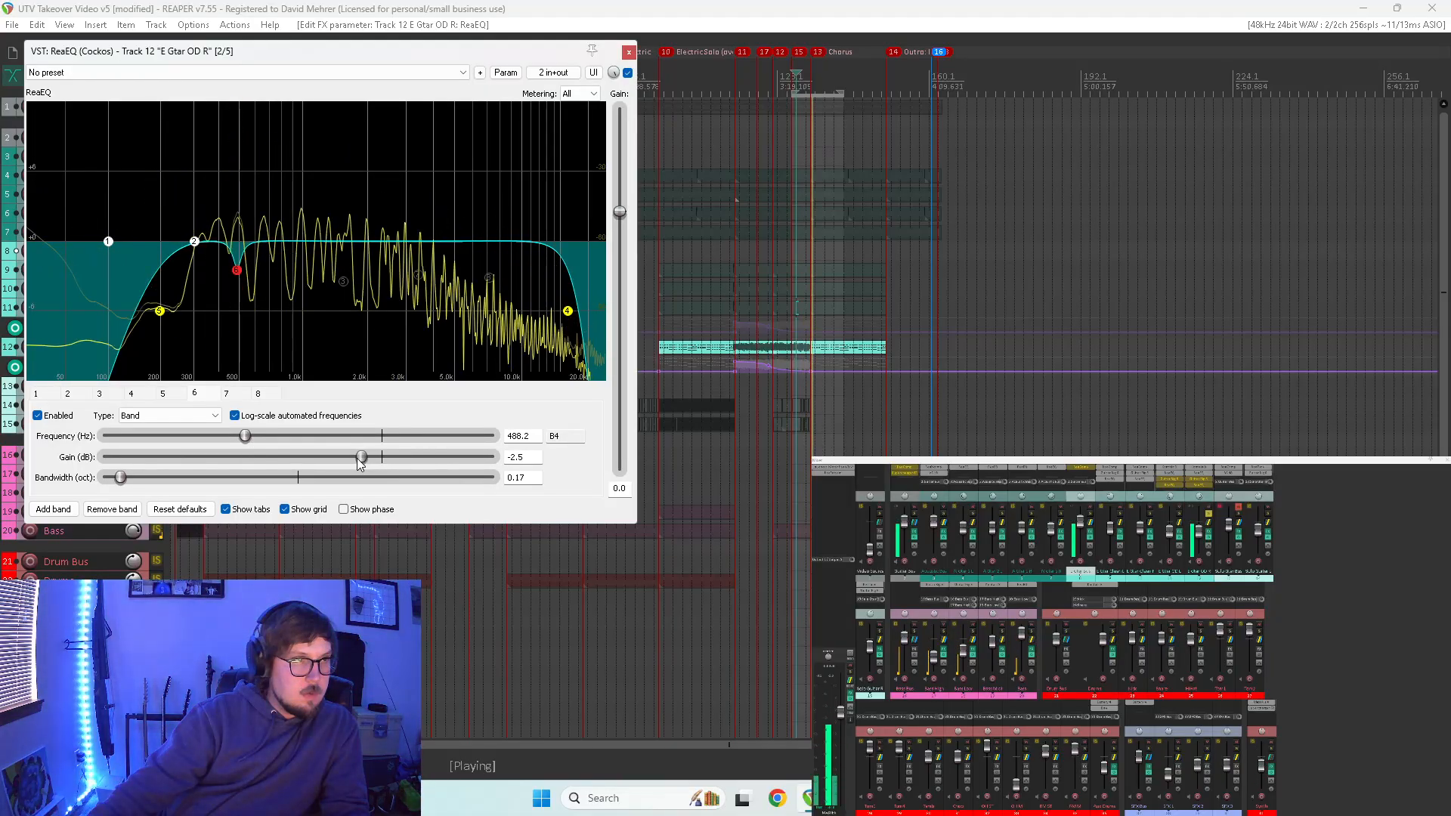
# - Enable band 3 of the E Gtar OD R EQ, sweep it with a 12 dB boost to about 963 Hz, and cut it there
pyautogui.click(340, 286)
pyautogui.moveTo(341, 285); pyautogui.dragTo(325, 104)
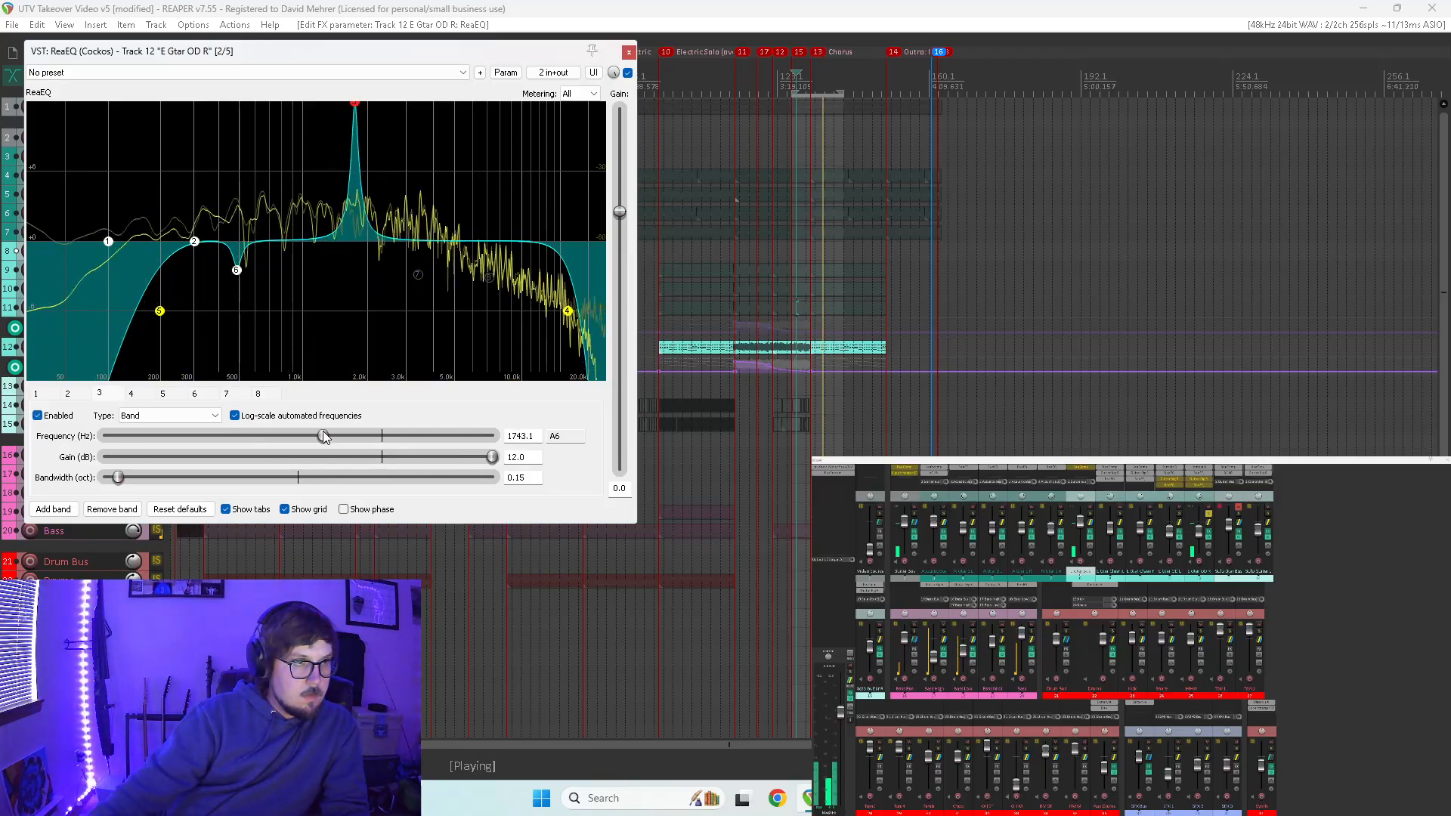
pyautogui.moveTo(304, 437); pyautogui.dragTo(287, 443)
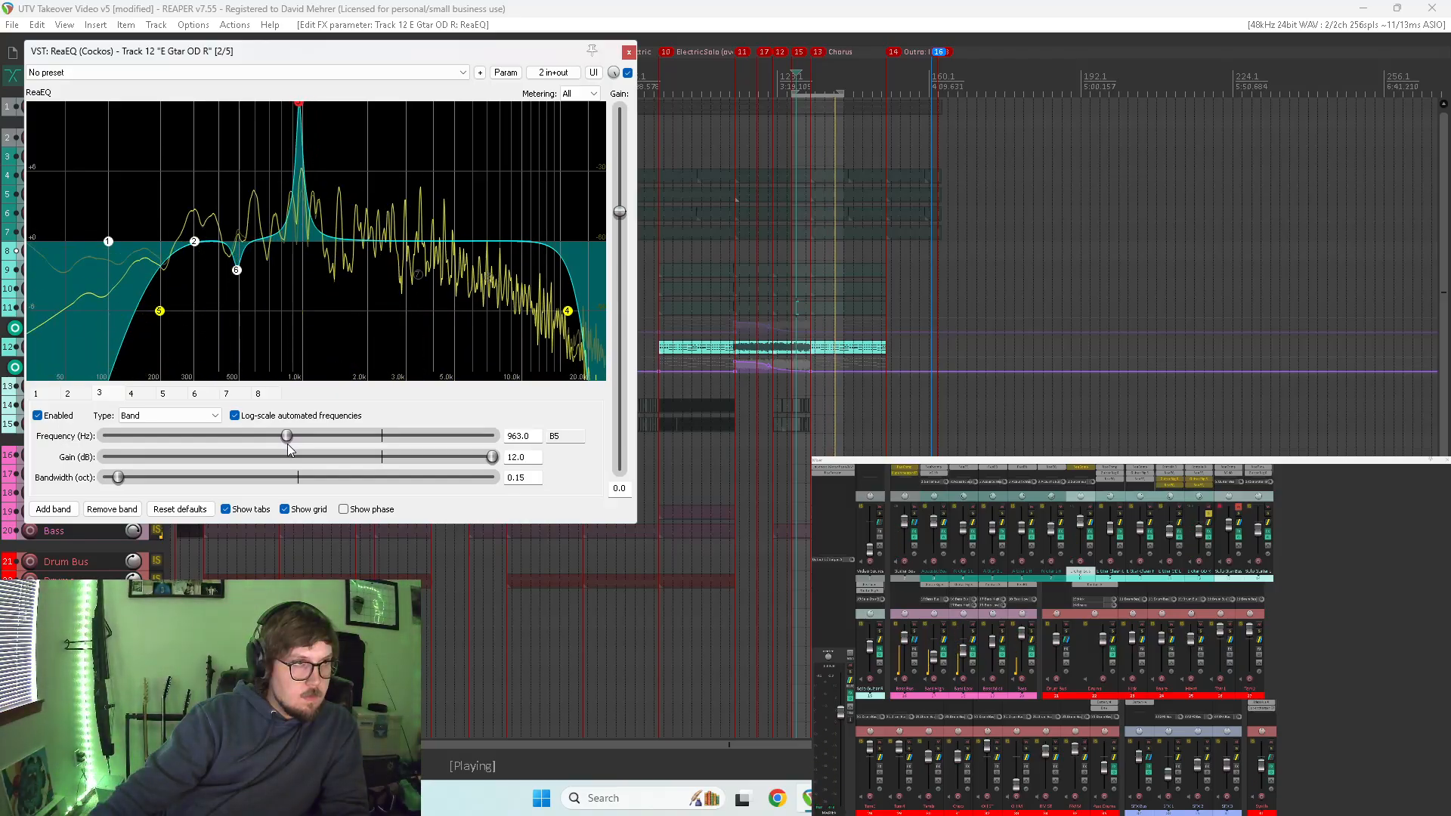
pyautogui.moveTo(481, 462); pyautogui.dragTo(356, 465)
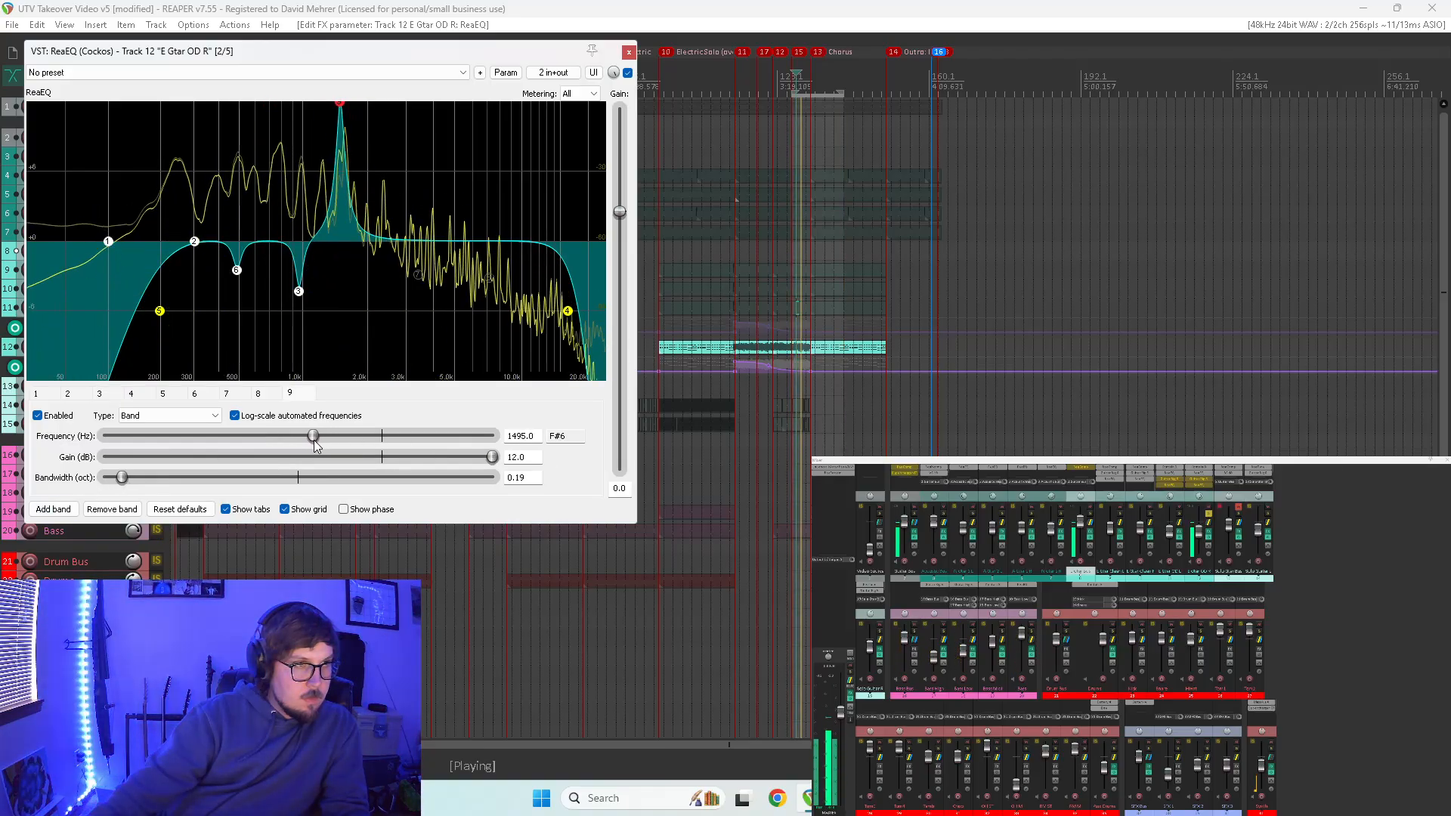
# - Sweep band 9 of the E Gtar OD R EQ to about 1468 Hz with a 0.19 oct bandwidth and cut it there
pyautogui.moveTo(321, 442)
pyautogui.mouseDown()
pyautogui.moveTo(342, 443)
pyautogui.moveTo(316, 445)
pyautogui.mouseUp()
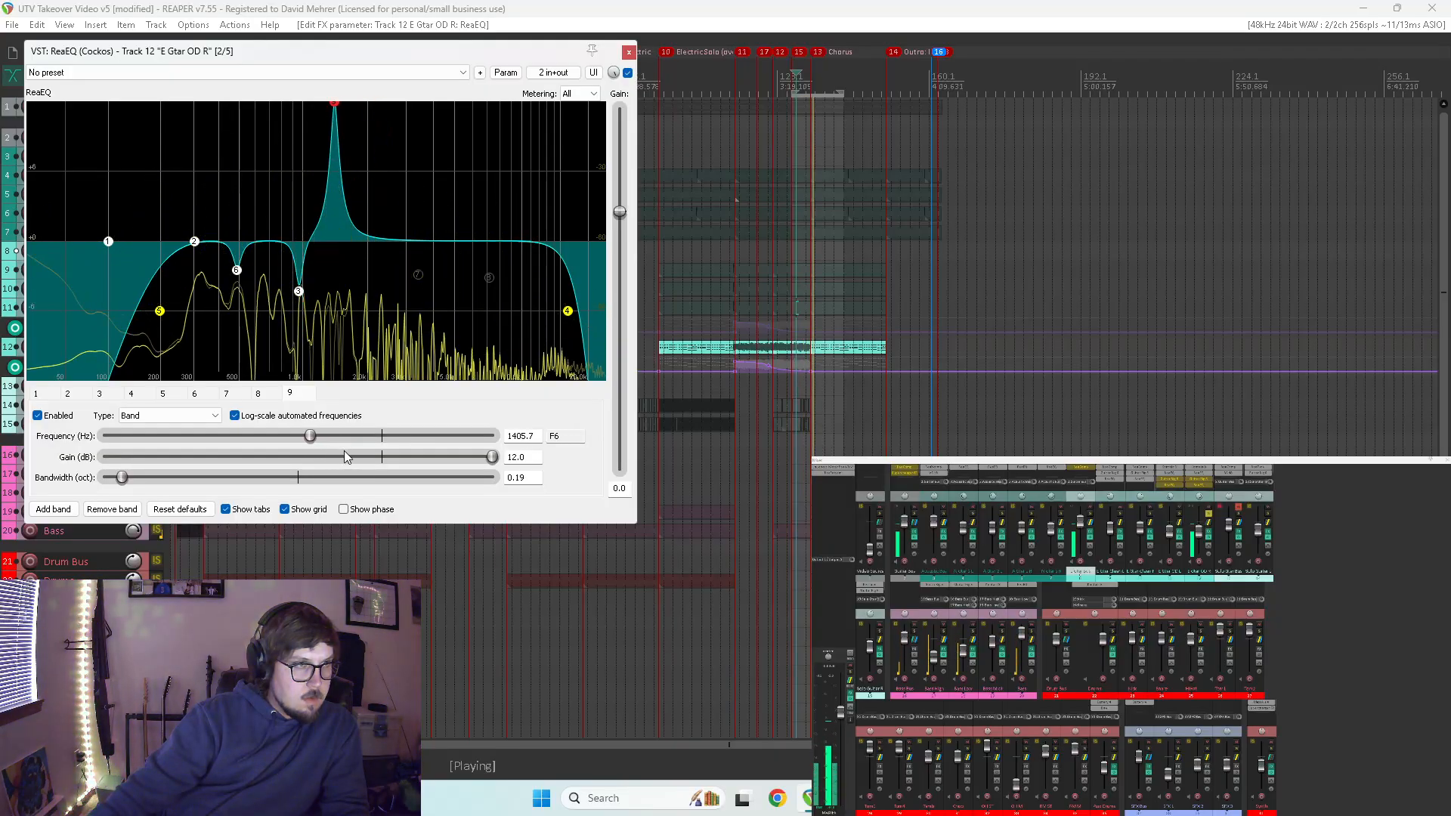
pyautogui.moveTo(310, 445); pyautogui.dragTo(314, 444)
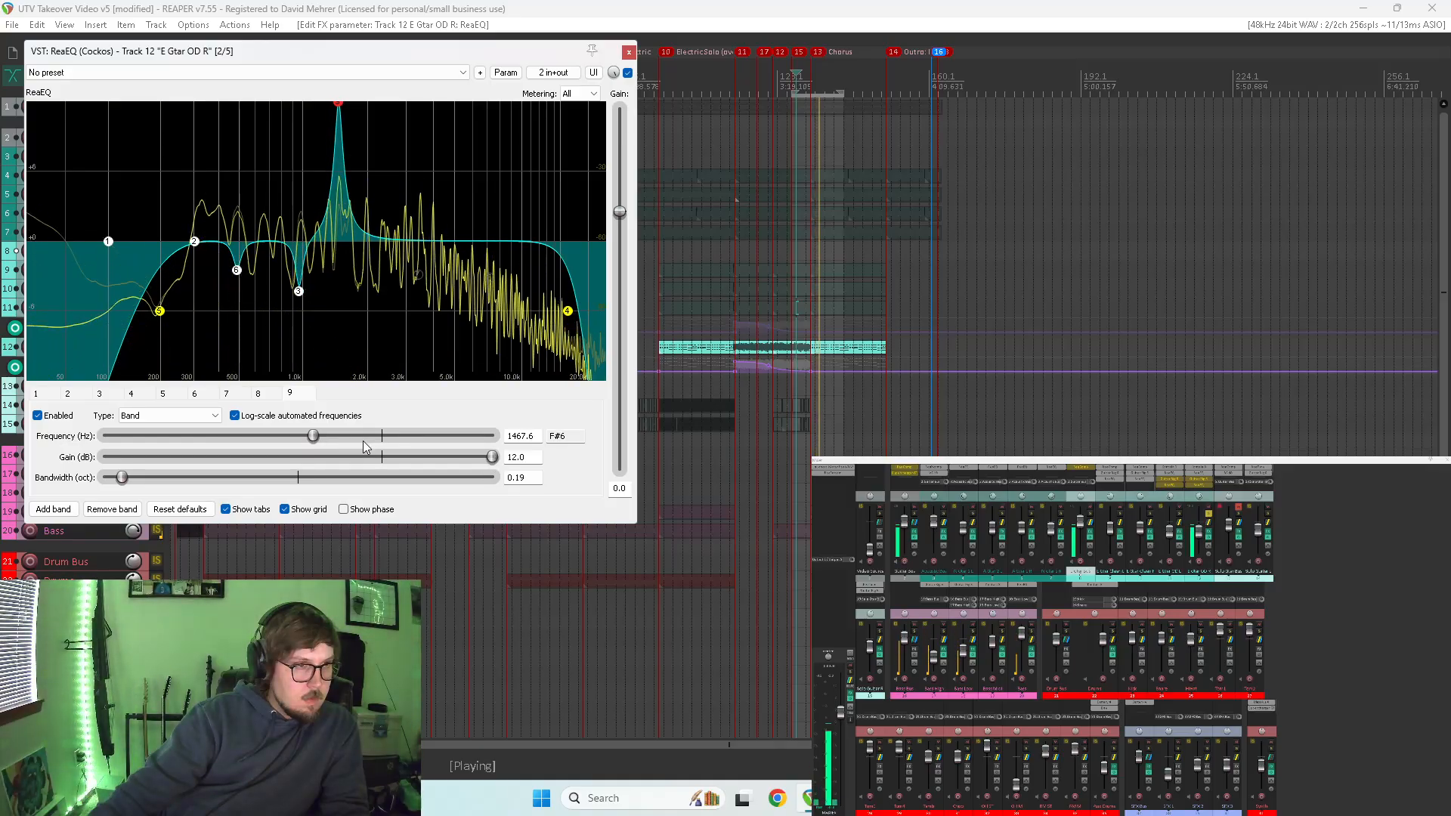
pyautogui.moveTo(492, 457)
pyautogui.mouseDown()
pyautogui.moveTo(357, 464)
pyautogui.moveTo(492, 465)
pyautogui.mouseUp()
# - Add band 10 to the E Gtar OD R EQ, sweep it to about 2295 Hz at 0.23 oct, and cut it there
pyautogui.click(56, 510)
pyautogui.click(125, 478)
pyautogui.moveTo(267, 436); pyautogui.dragTo(355, 440)
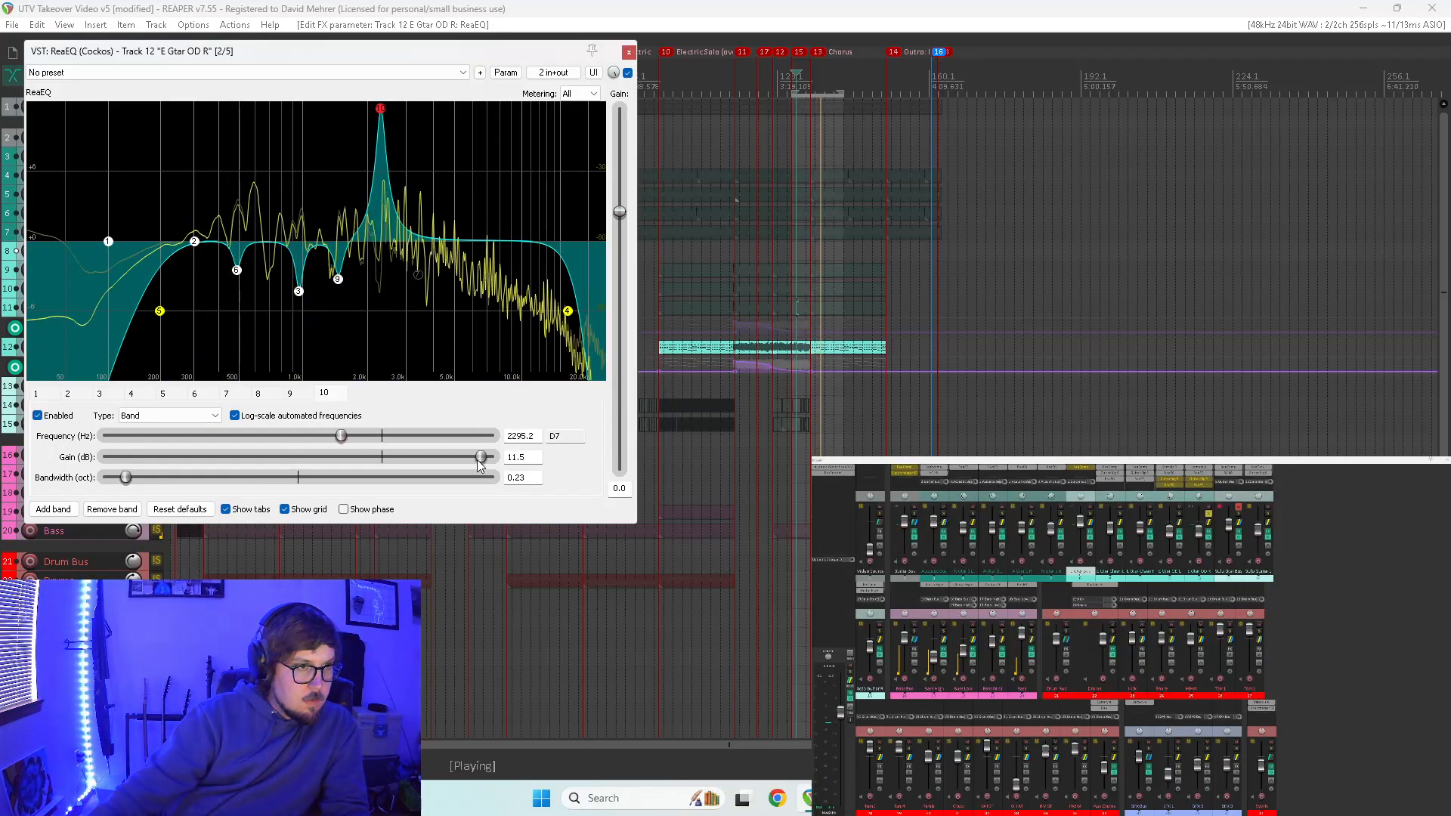
pyautogui.moveTo(489, 455); pyautogui.dragTo(540, 467)
# - Add band 11 to the E Gtar OD R EQ, sweep it with a 12 dB boost to about 3894 Hz at 0.23 oct, and cut it
pyautogui.click(66, 511)
pyautogui.click(126, 478)
pyautogui.moveTo(276, 445); pyautogui.dragTo(393, 440)
pyautogui.moveTo(383, 440); pyautogui.dragTo(378, 442)
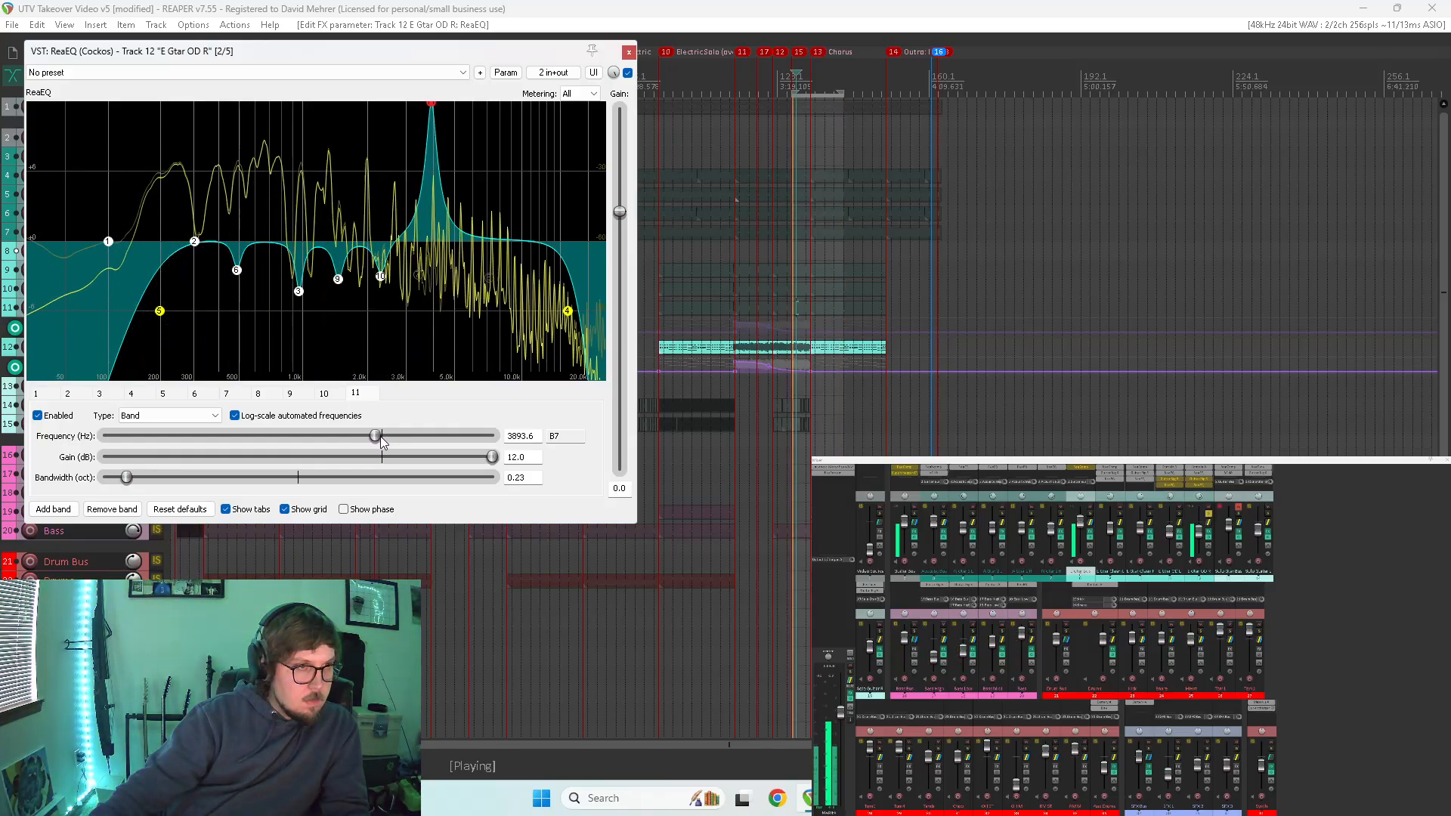
pyautogui.moveTo(487, 457); pyautogui.dragTo(560, 463)
# - Add band 12 to the E Gtar OD R EQ at about 5980 Hz with -1.6 dB and 0.27 oct, and close the EQ
pyautogui.click(53, 511)
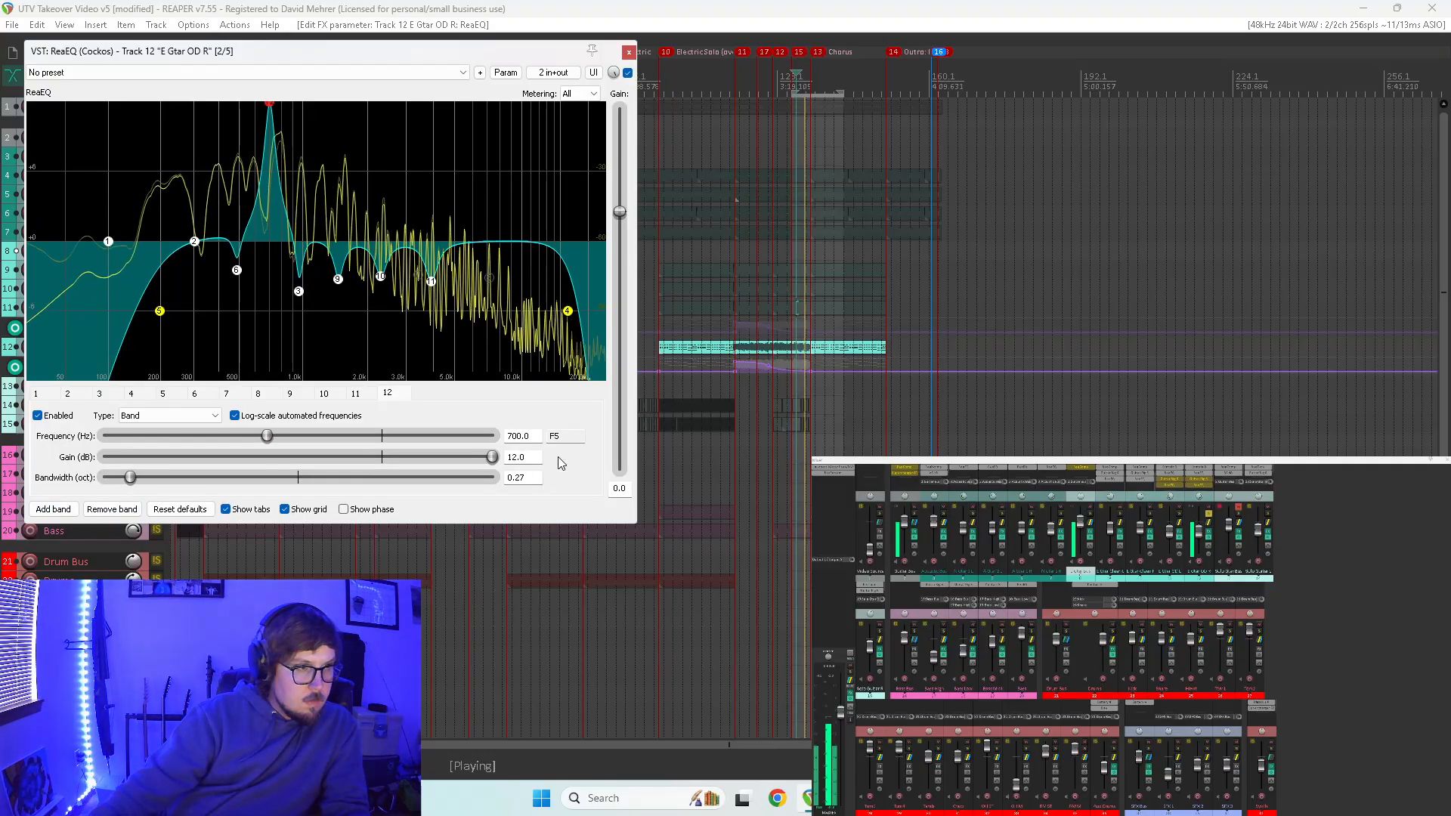
pyautogui.moveTo(326, 445); pyautogui.dragTo(363, 472)
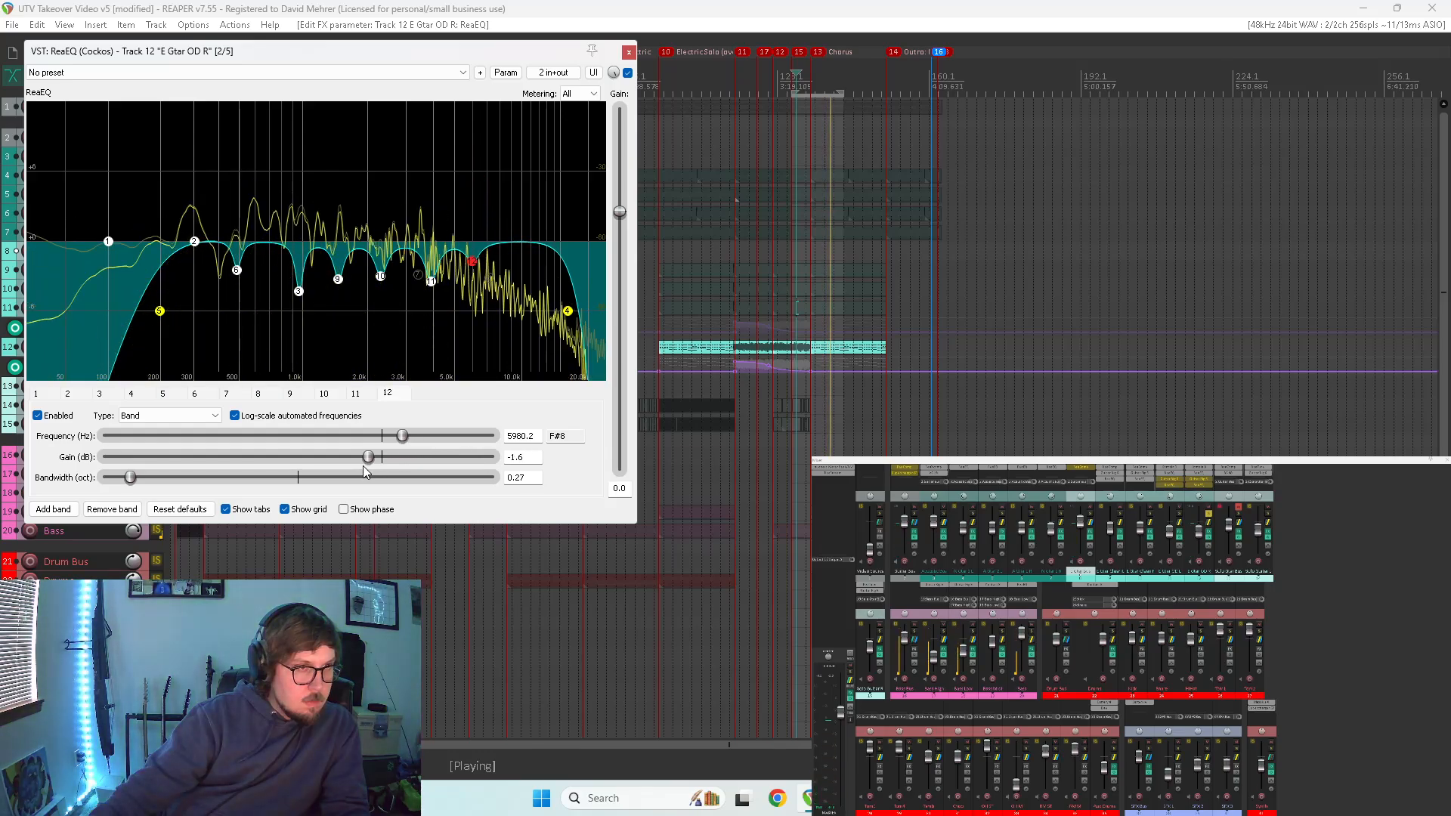
pyautogui.click(628, 52)
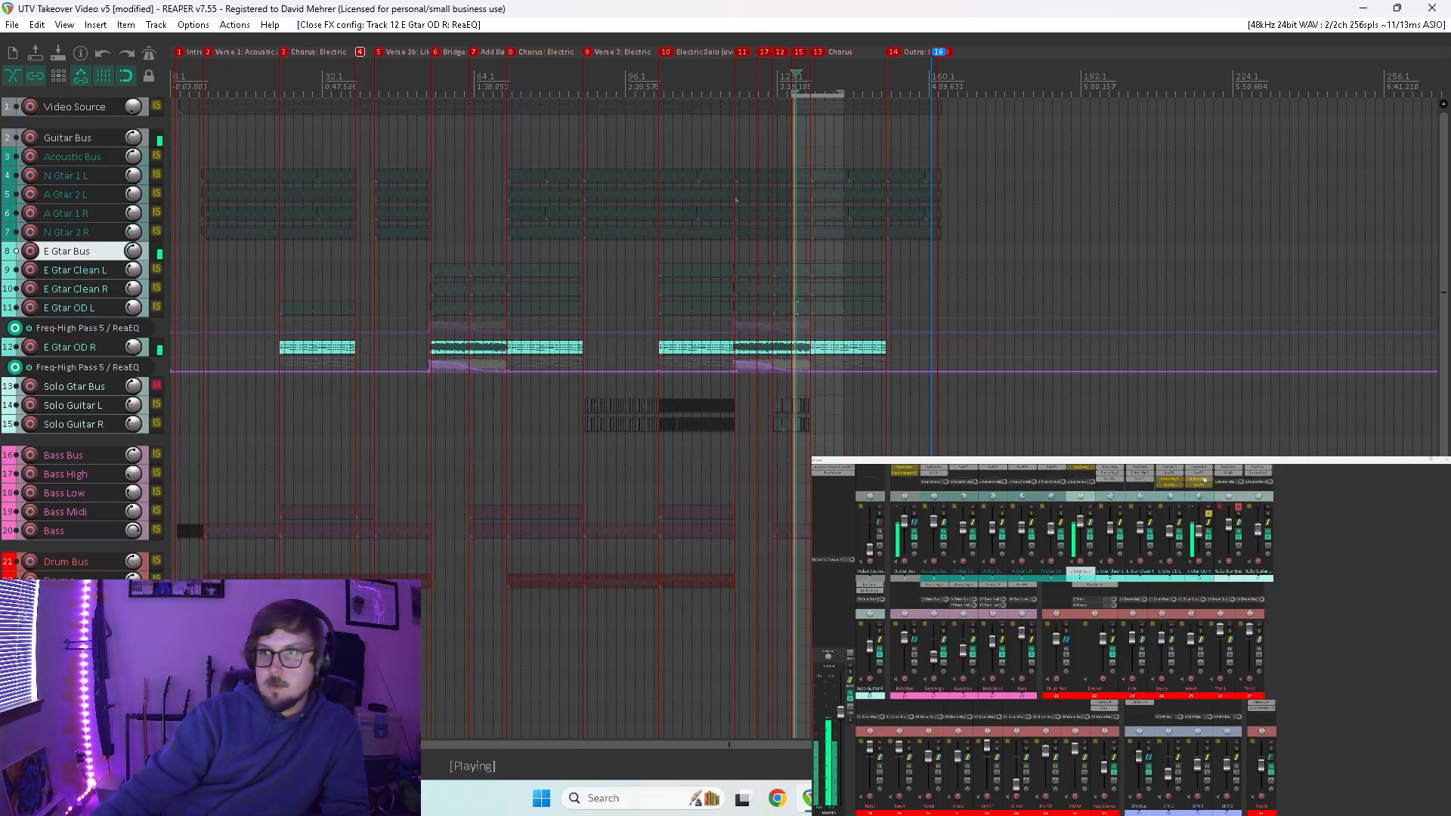
# - Toggle the bypass of Guitar Rig 6 on E Gtar OD L
pyautogui.click(1171, 482)
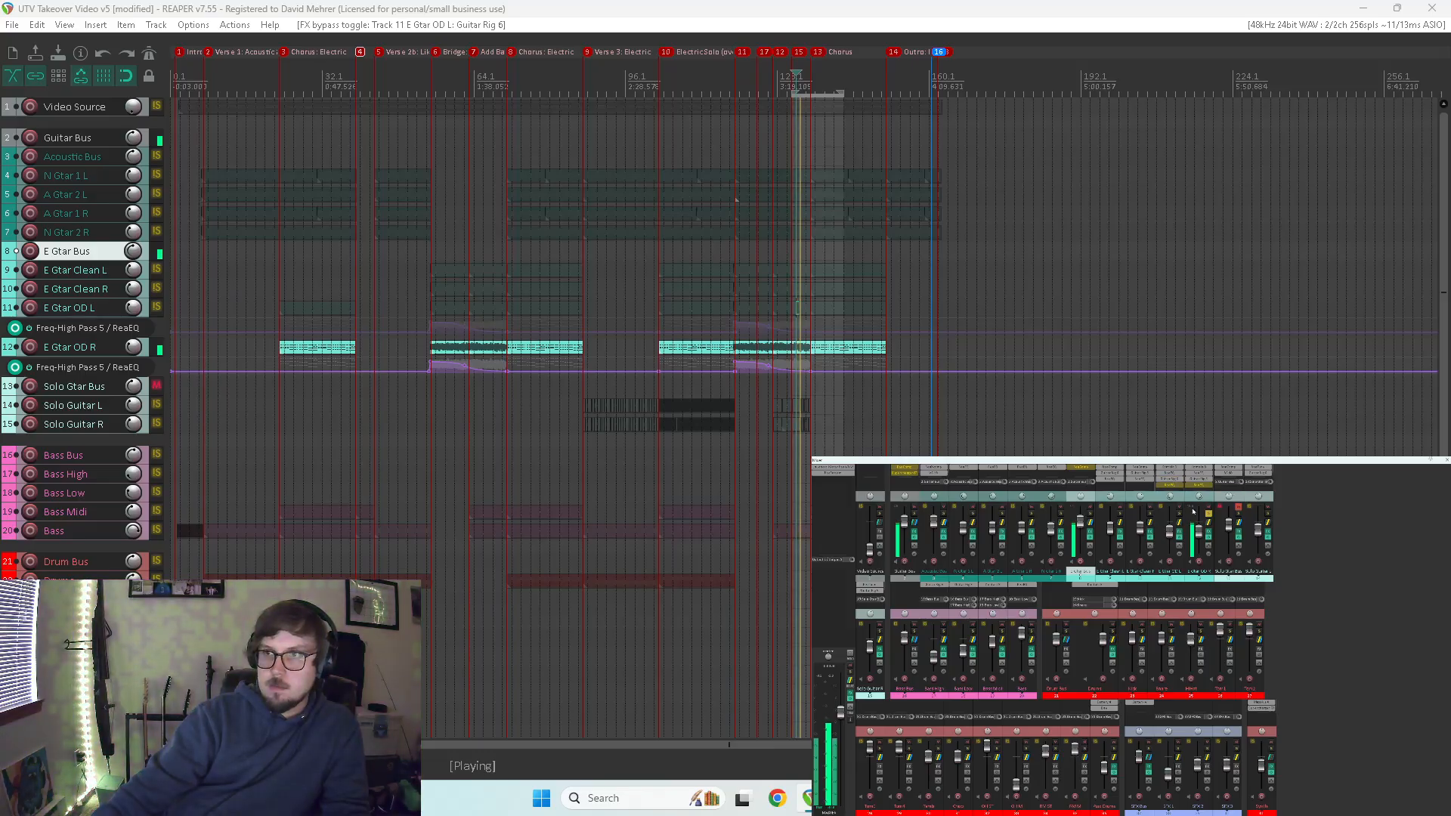
# - Toggle the bypass of ReaComp on the E Gtar Bus and of RC 48 on E Gtar OD R for comparison
pyautogui.click(1198, 488)
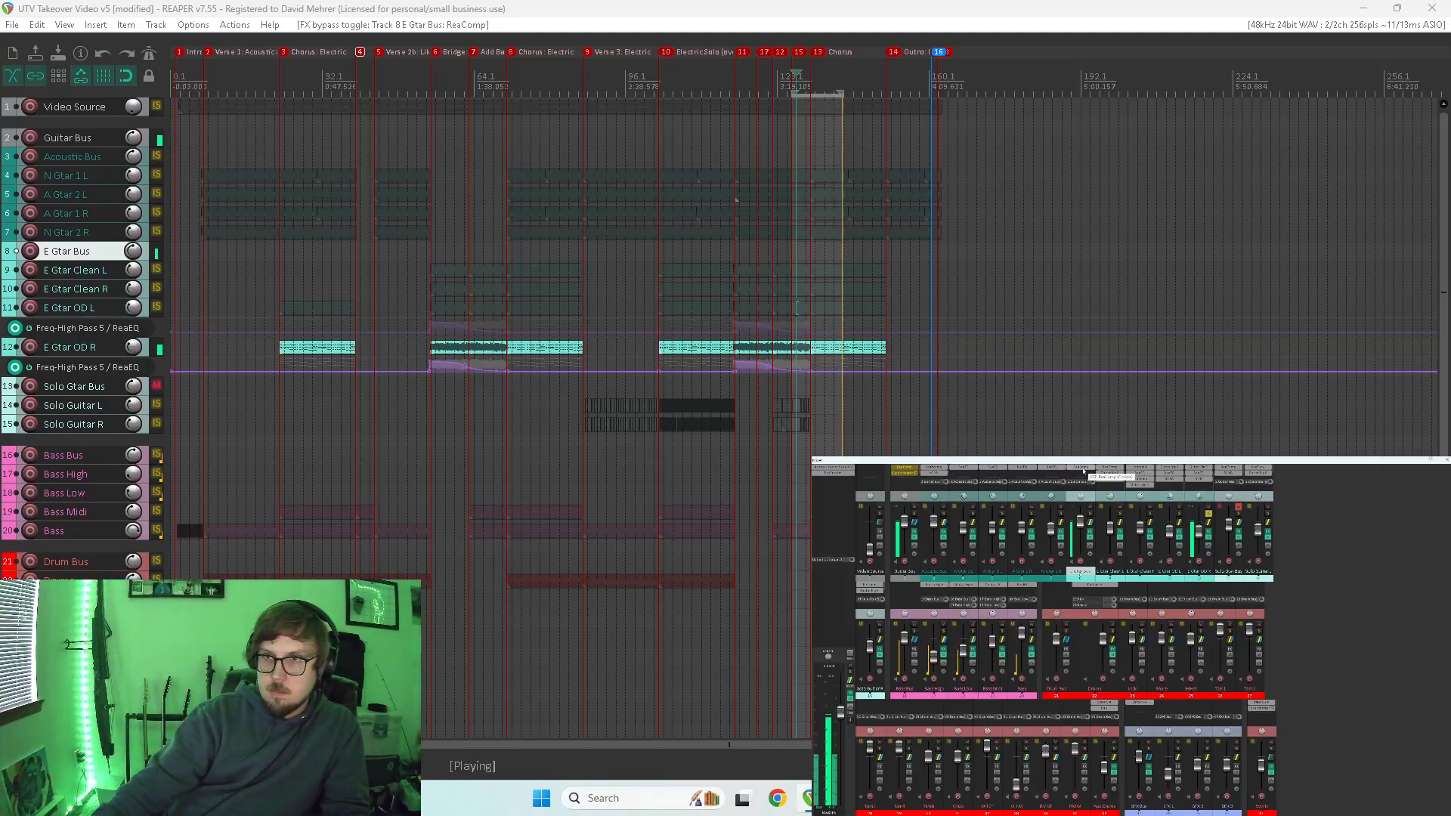
pyautogui.click(1192, 482)
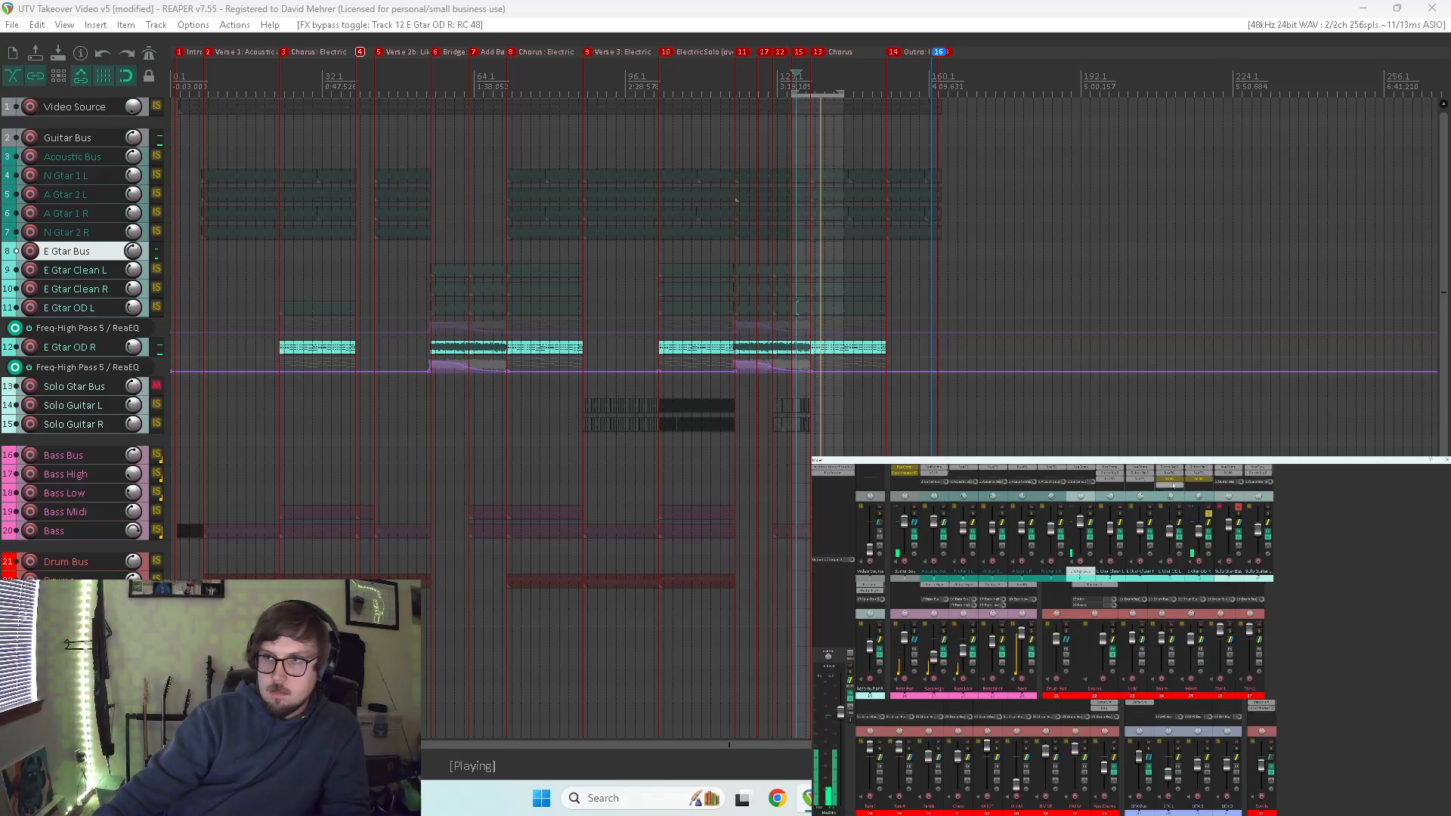
pyautogui.click(1171, 486)
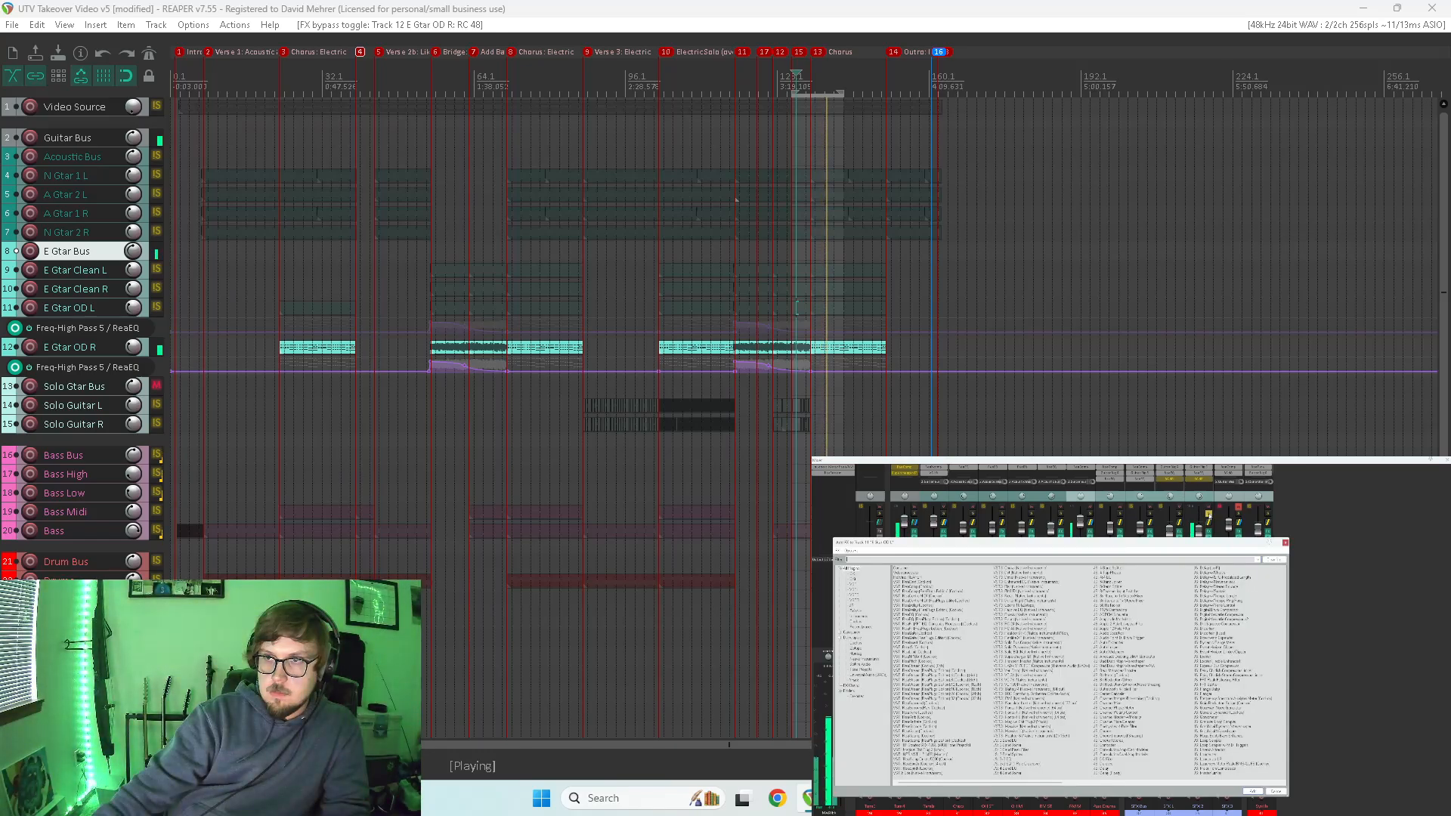
pyautogui.press('Escape')
# - Solo E Gtar OD L and add a ReaEQ instance to that track
pyautogui.click(1179, 513)
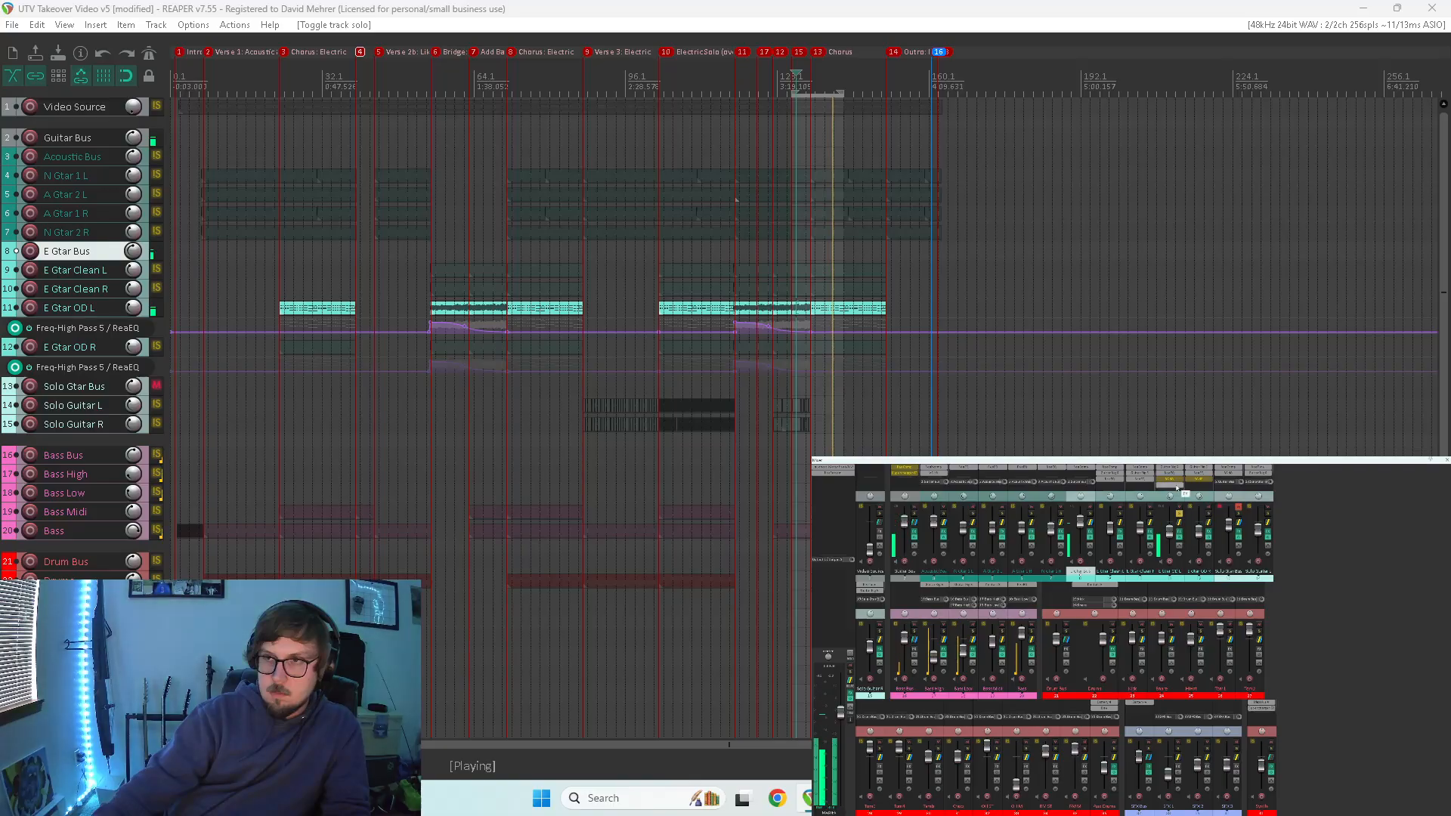
pyautogui.click(1176, 487)
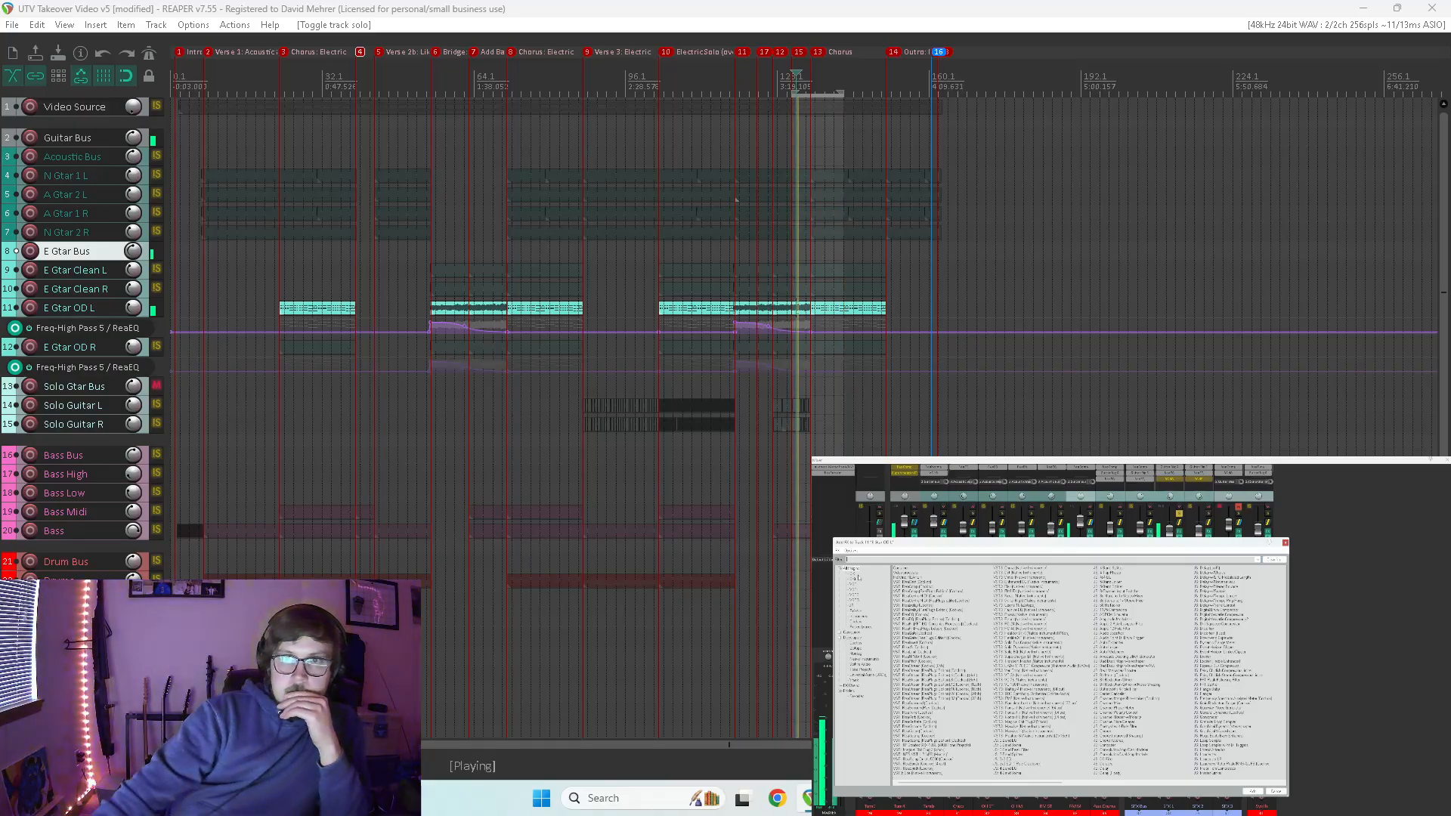
pyautogui.press('Return')
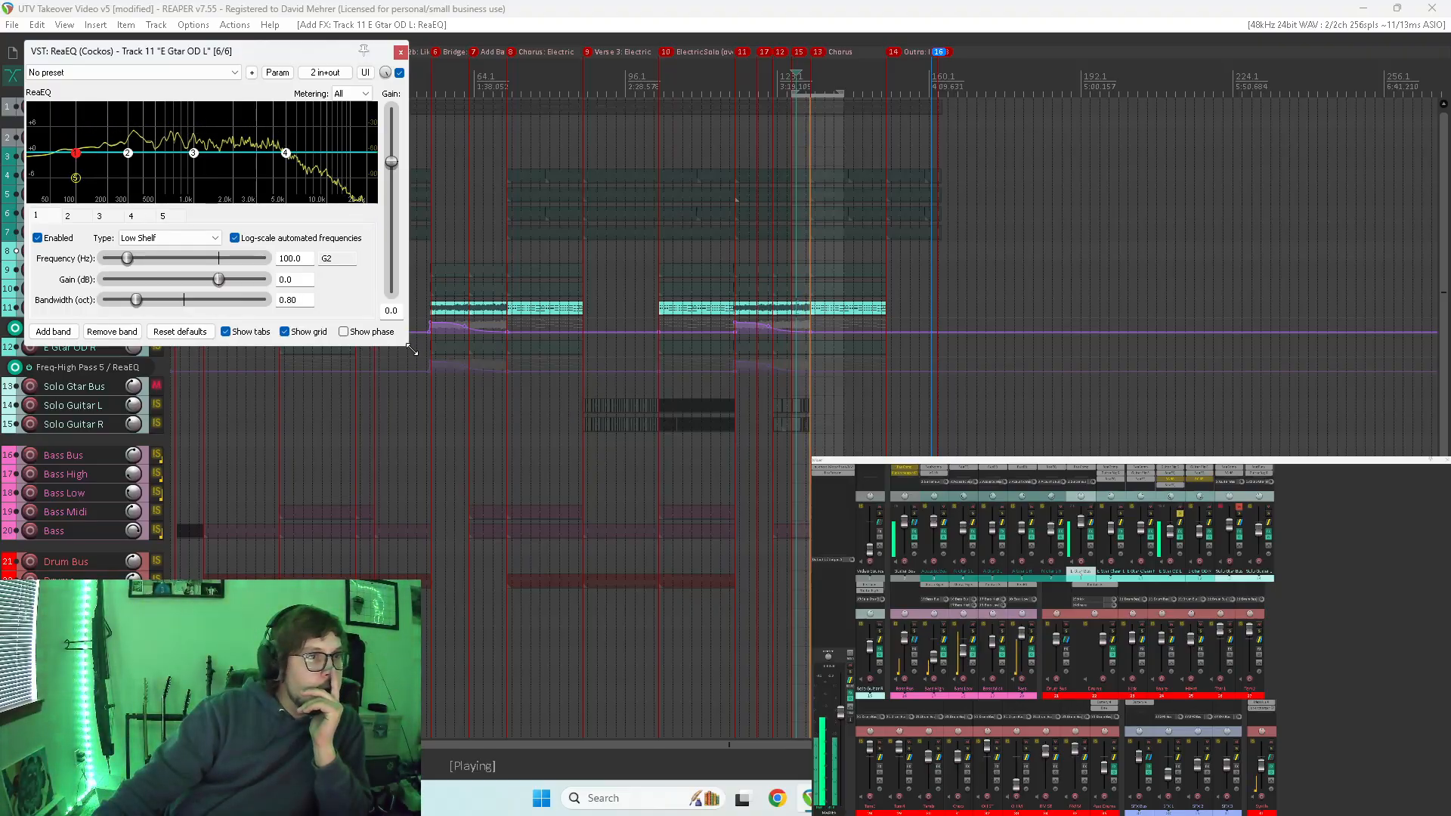
# - Set the E Gtar OD L EQ's band 5 high pass to about 177 Hz with a 1.84 oct bandwidth
pyautogui.moveTo(120, 332); pyautogui.dragTo(160, 330)
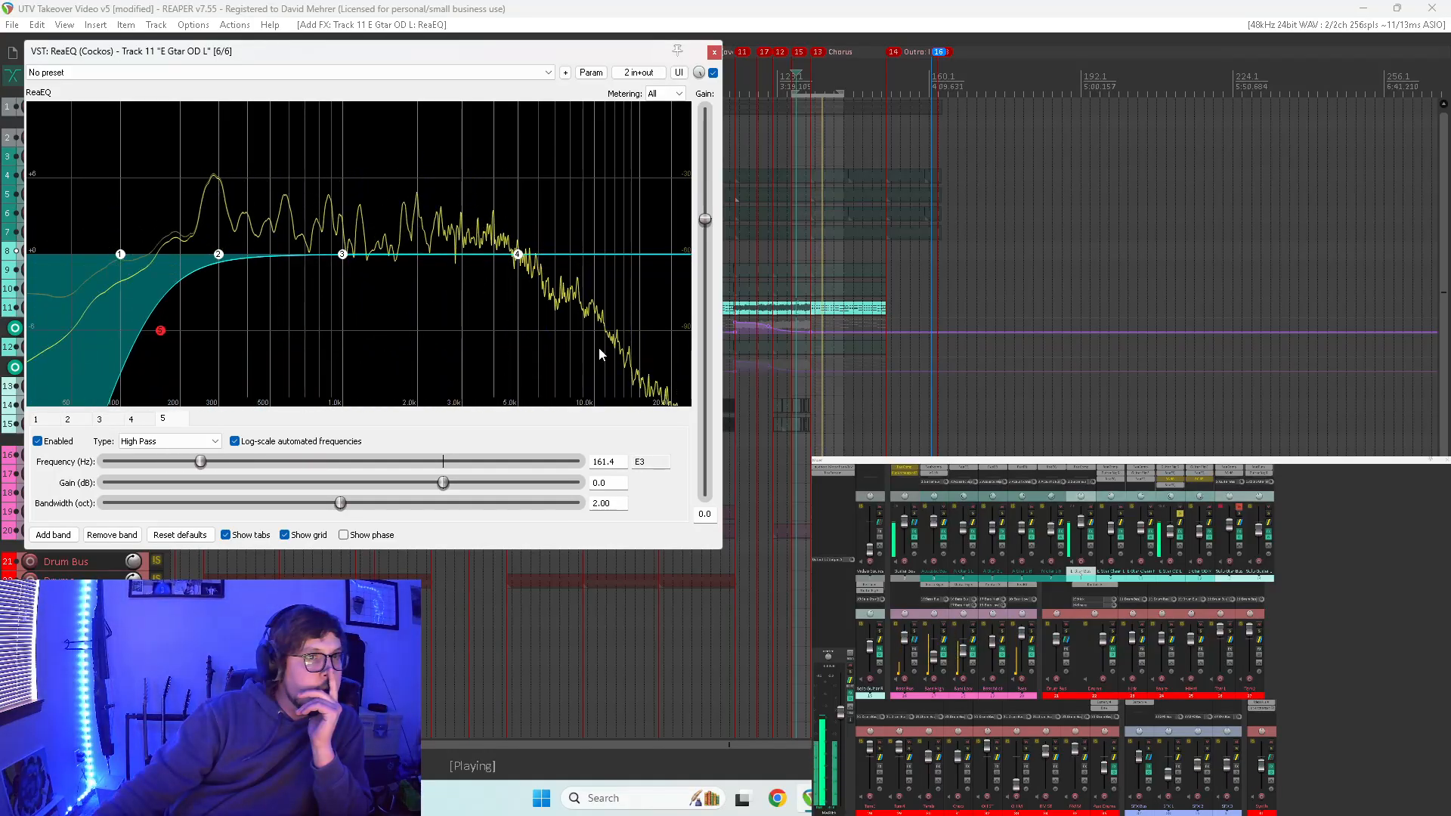
pyautogui.click(747, 354)
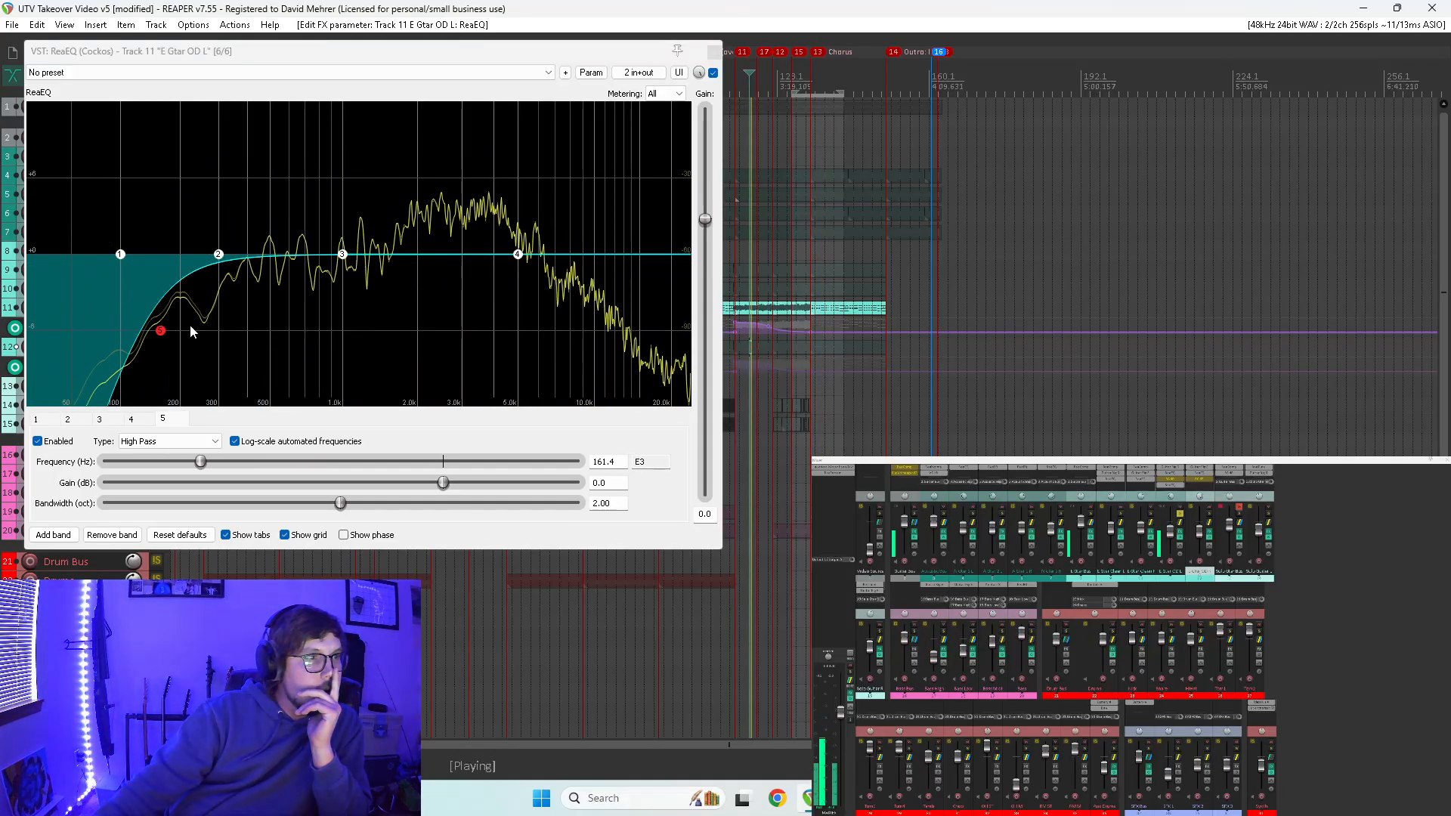
pyautogui.click(793, 321)
pyautogui.click(160, 331)
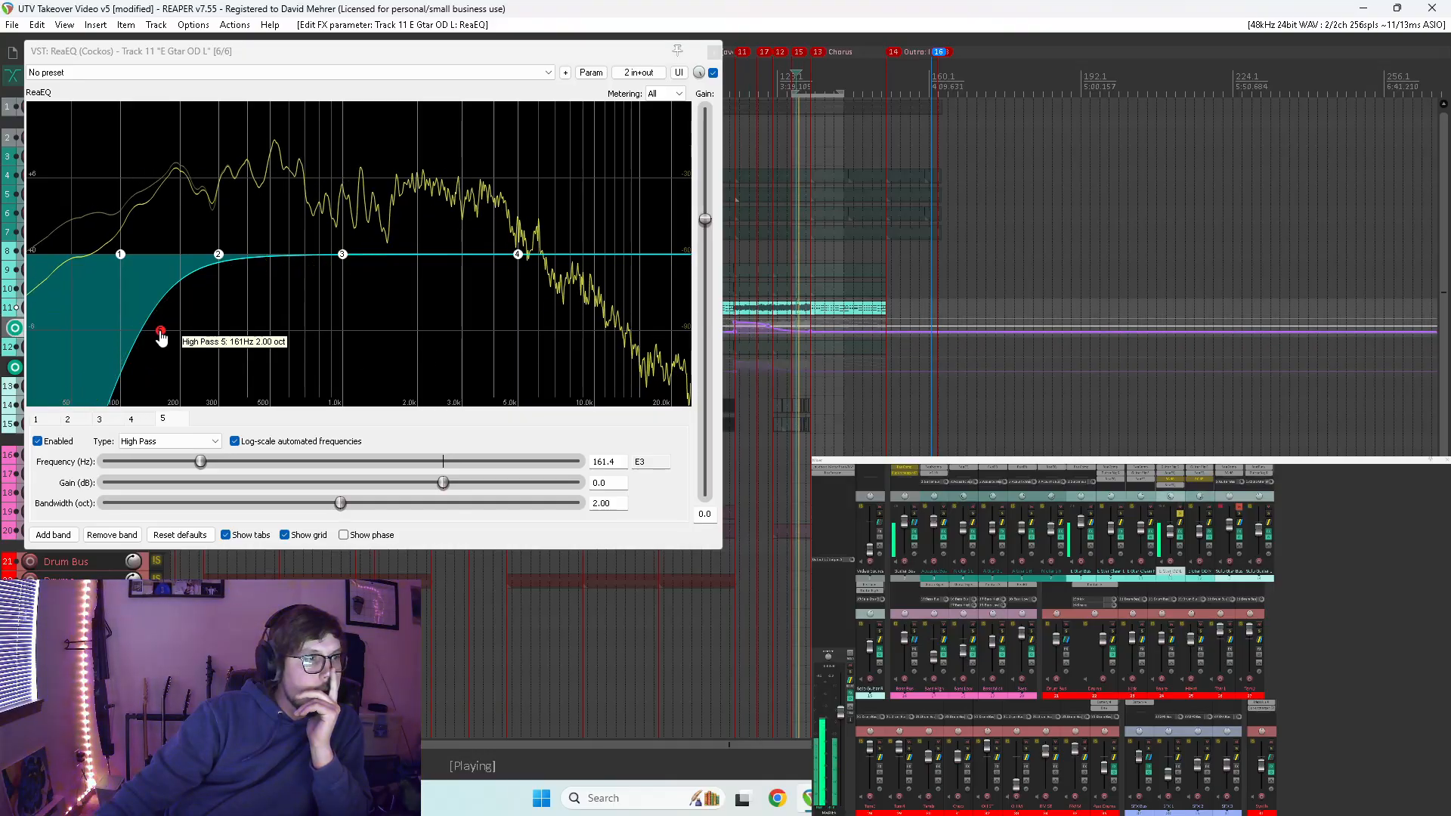
pyautogui.moveTo(160, 331)
pyautogui.mouseDown()
pyautogui.moveTo(40, 329)
pyautogui.moveTo(286, 321)
pyautogui.moveTo(171, 330)
pyautogui.mouseUp()
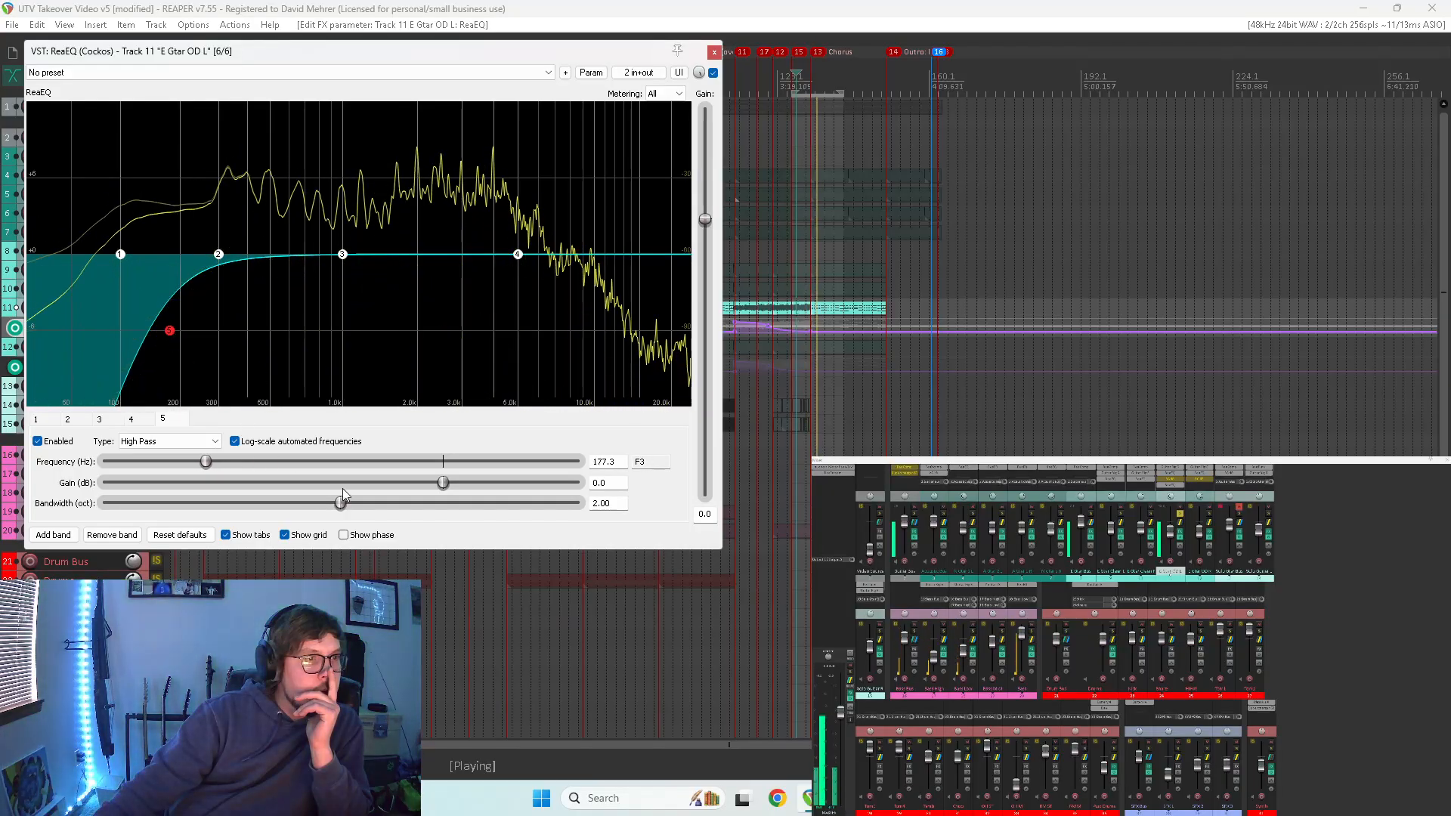
pyautogui.moveTo(340, 504); pyautogui.dragTo(321, 503)
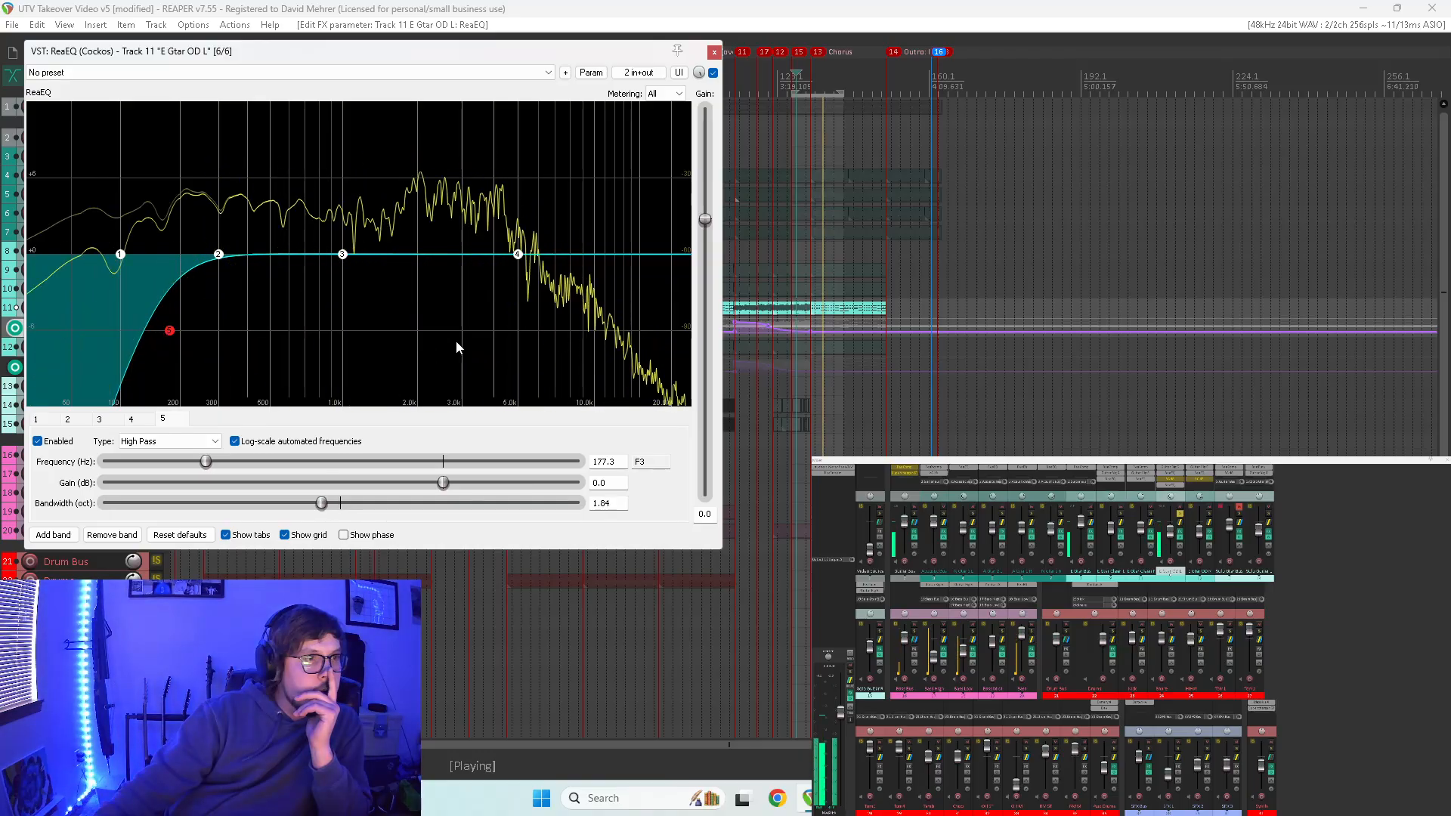
pyautogui.click(170, 441)
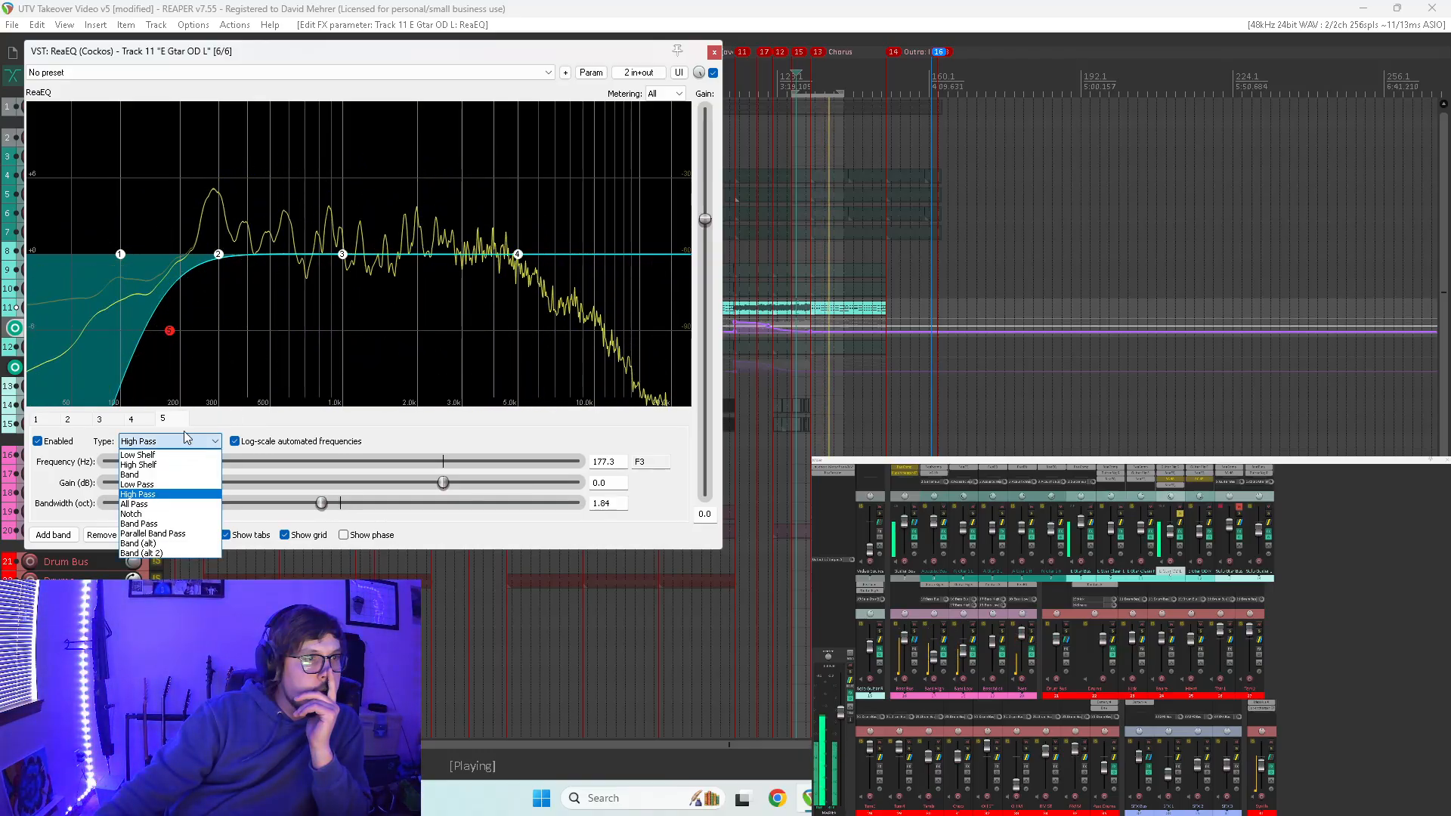
pyautogui.click(170, 485)
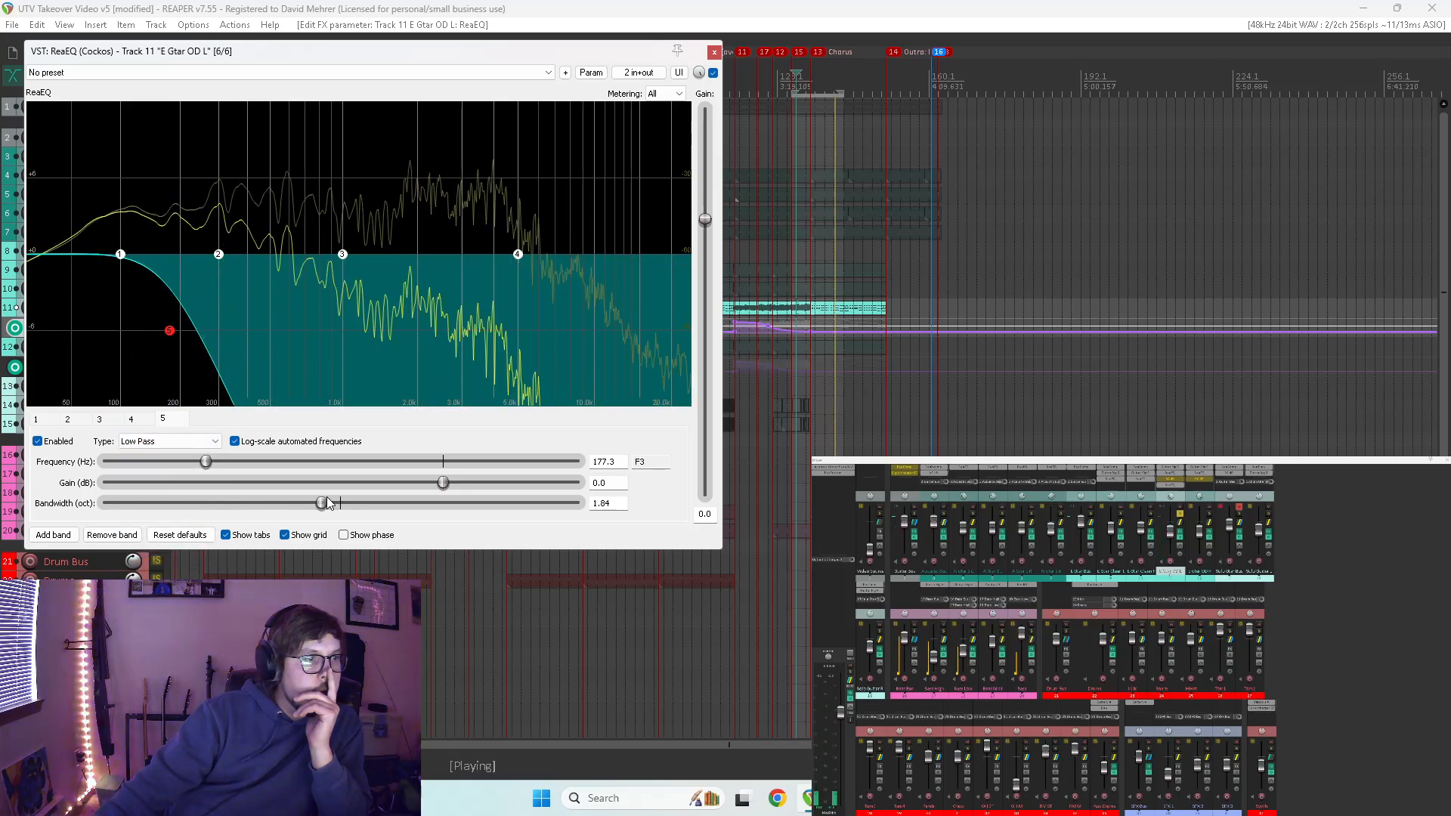
pyautogui.click(170, 441)
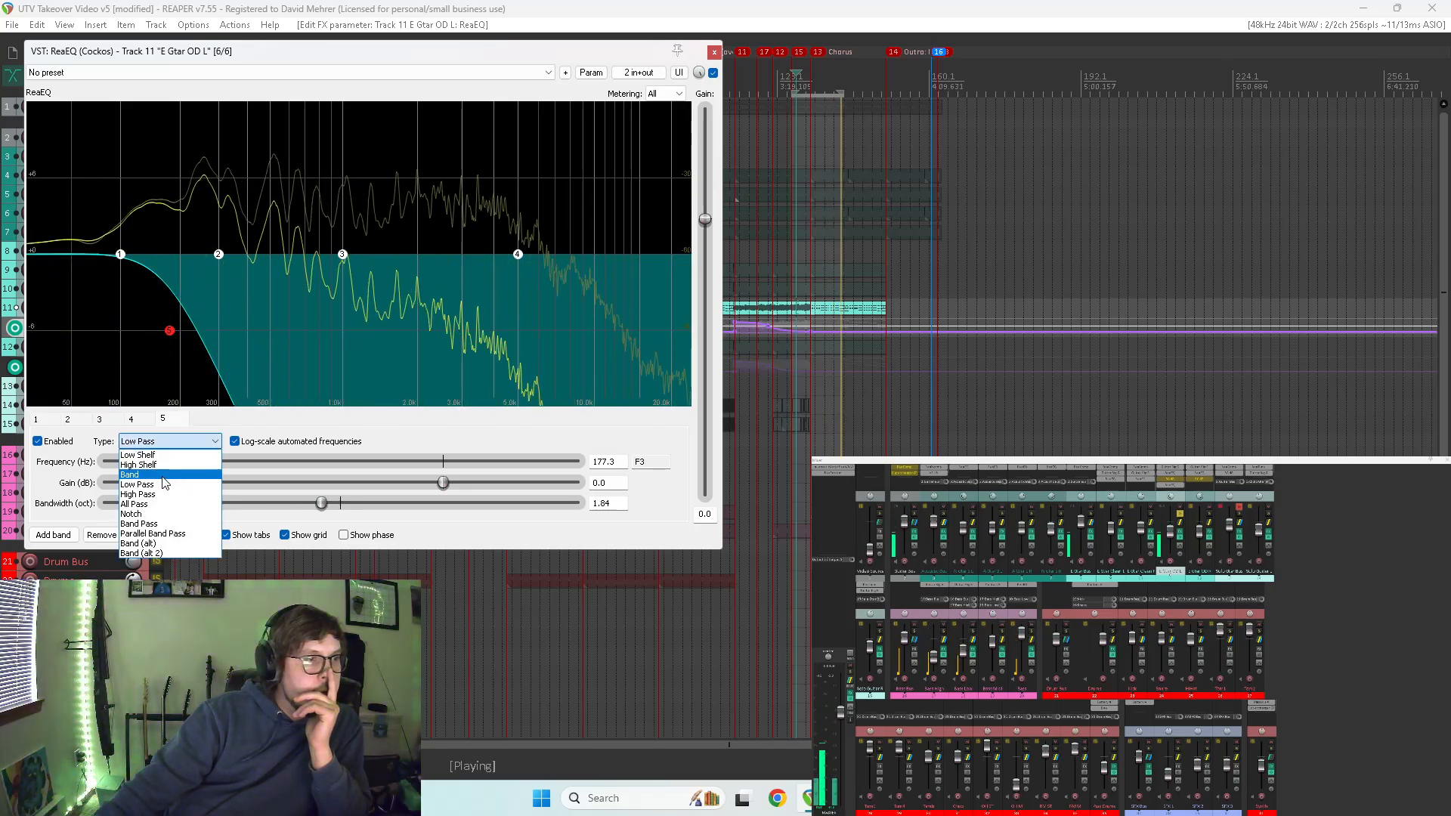
pyautogui.click(170, 494)
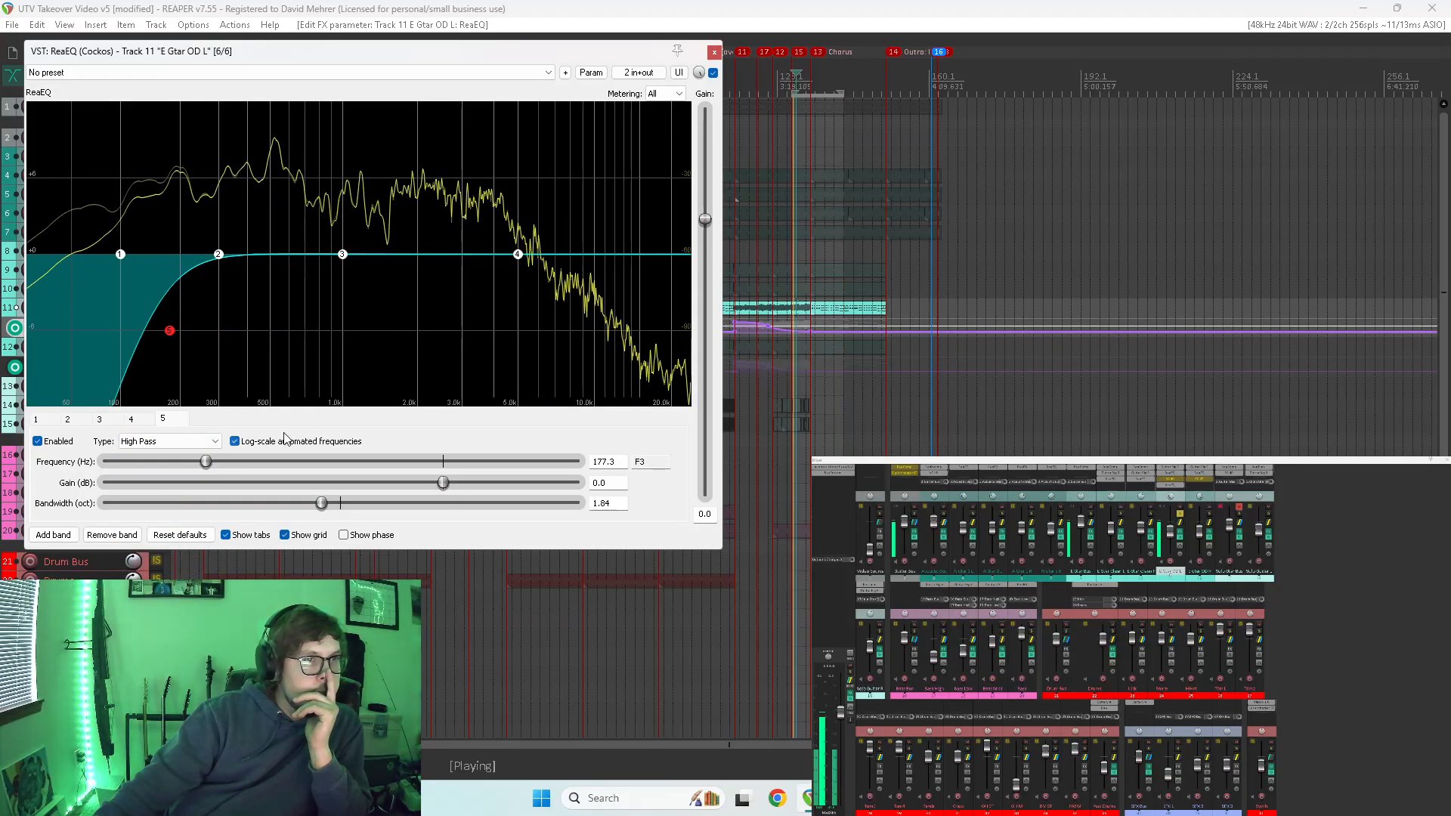
# - Change band 4 of the E Gtar OD L EQ to a low pass at about 12468 Hz with a 1.08 oct bandwidth
pyautogui.click(517, 254)
pyautogui.click(204, 441)
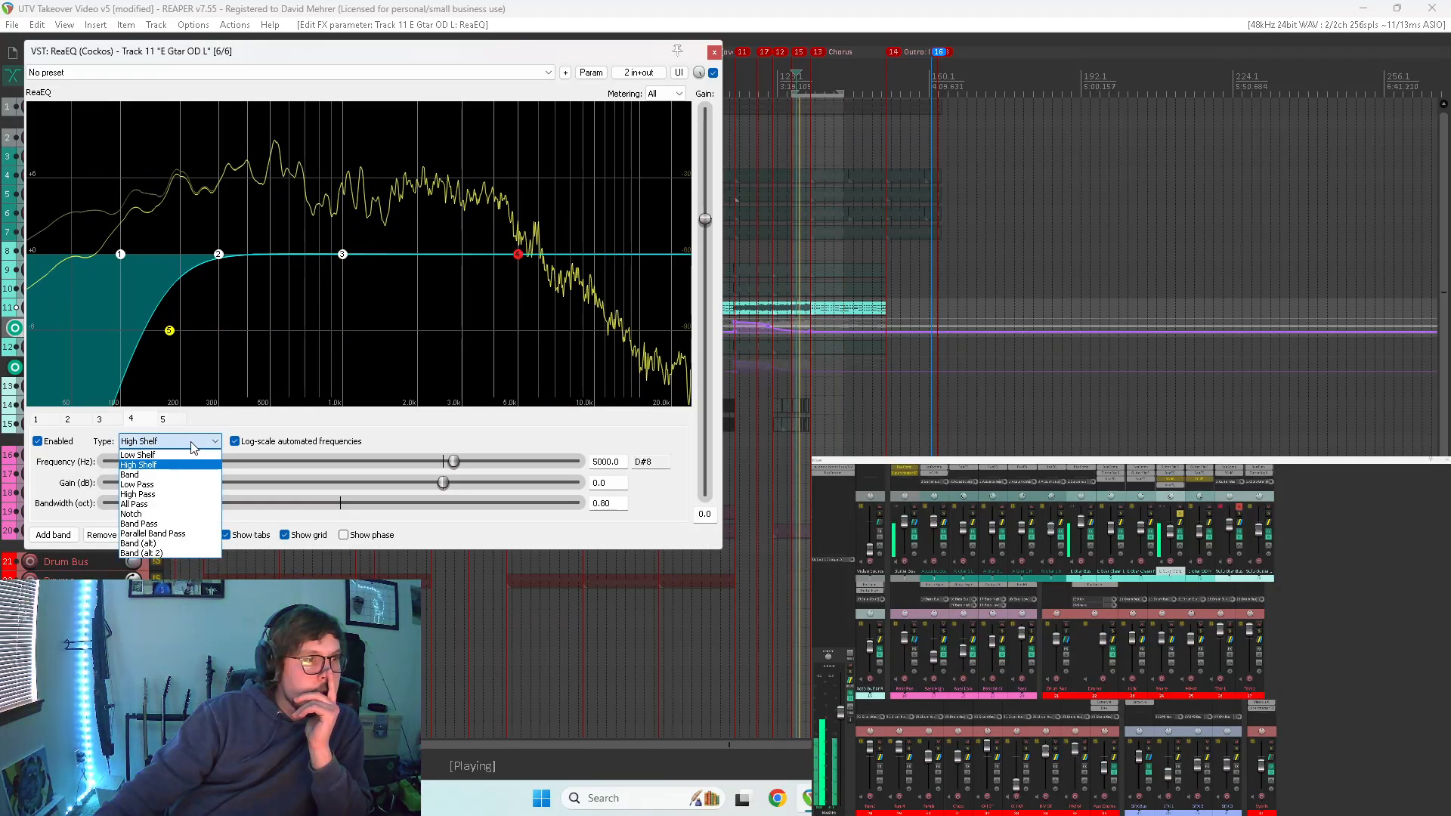
pyautogui.click(170, 484)
pyautogui.moveTo(198, 502); pyautogui.dragTo(297, 502)
pyautogui.moveTo(453, 462)
pyautogui.mouseDown()
pyautogui.moveTo(592, 457)
pyautogui.moveTo(445, 470)
pyautogui.moveTo(527, 463)
pyautogui.mouseUp()
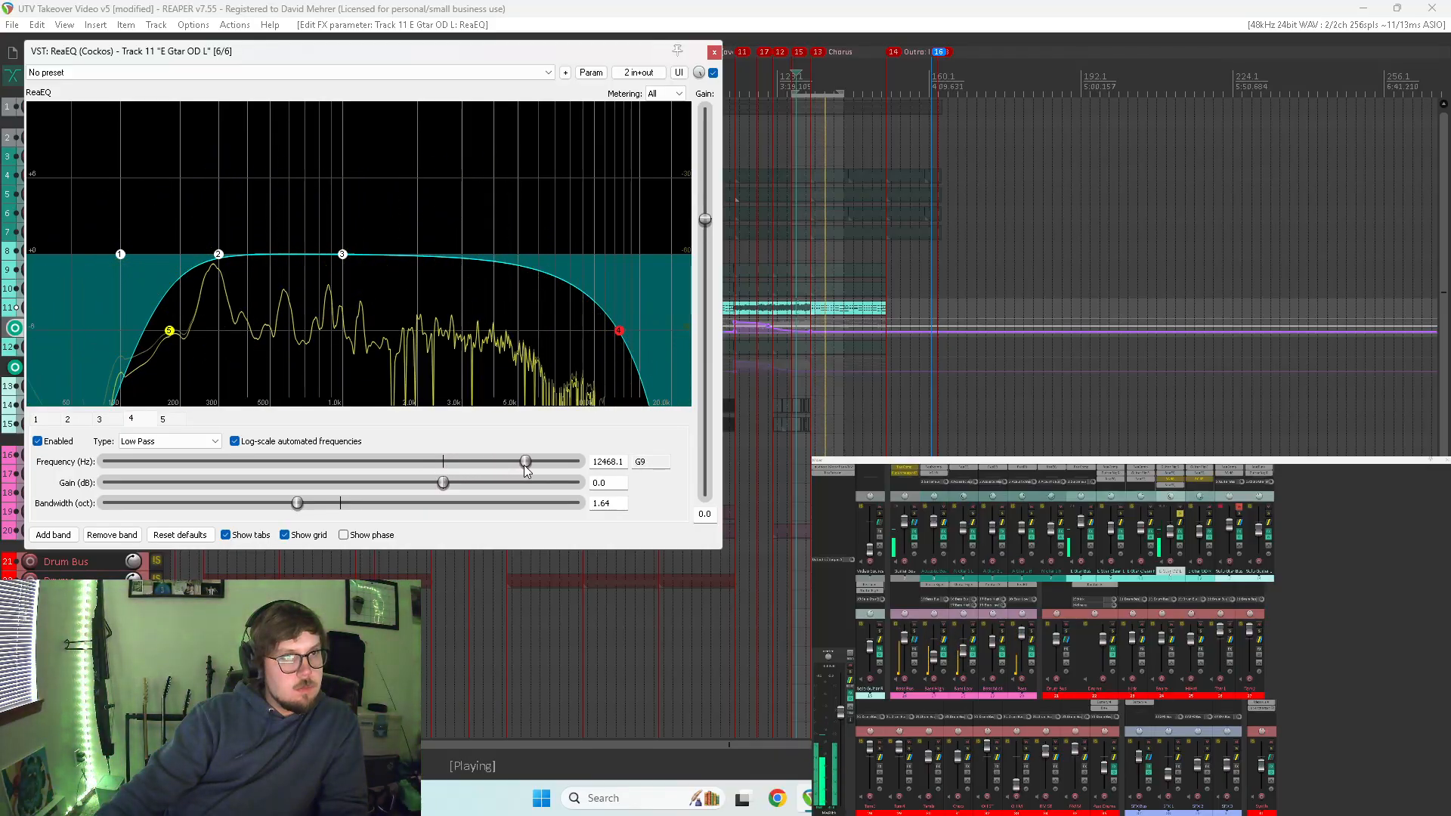
pyautogui.moveTo(297, 503); pyautogui.dragTo(233, 511)
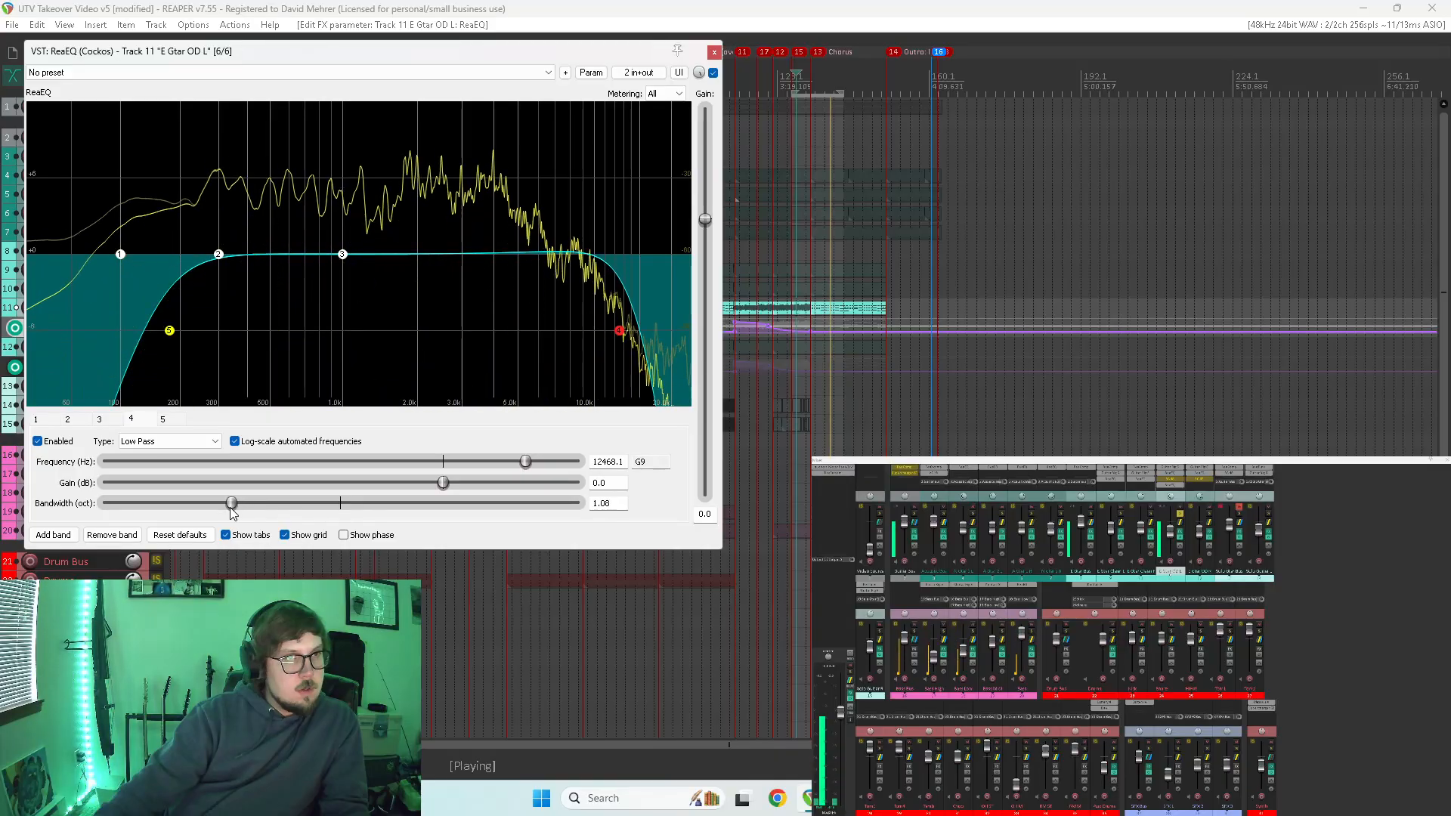
# - Sweep band 3 of the E Gtar OD L EQ to about 391 Hz and cut it by 2.0 dB at 0.33 oct
pyautogui.click(342, 255)
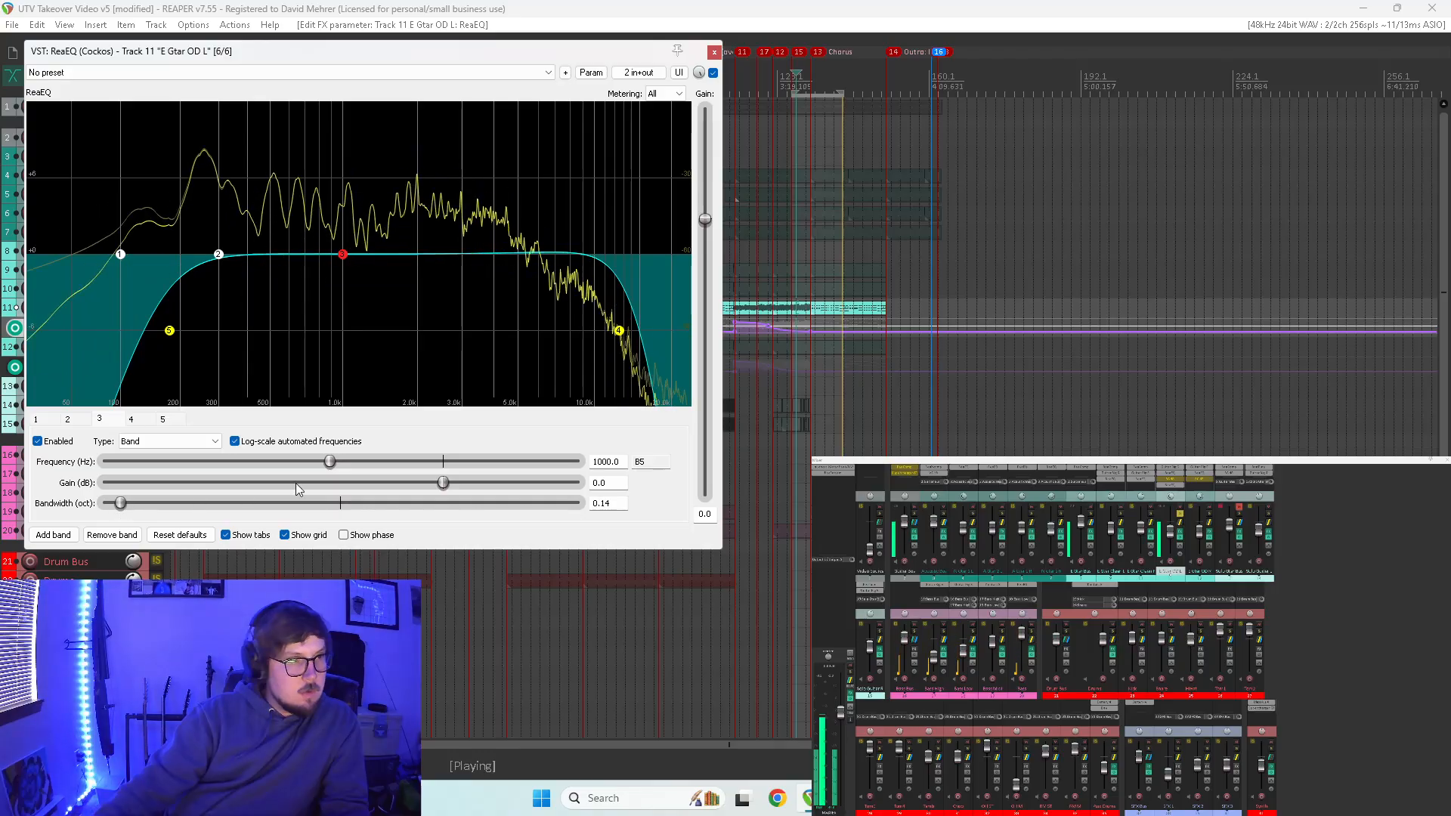
pyautogui.moveTo(443, 482); pyautogui.dragTo(472, 483)
pyautogui.moveTo(372, 466); pyautogui.dragTo(260, 464)
pyautogui.moveTo(579, 482); pyautogui.dragTo(427, 481)
pyautogui.scroll(-4, 225, 287)
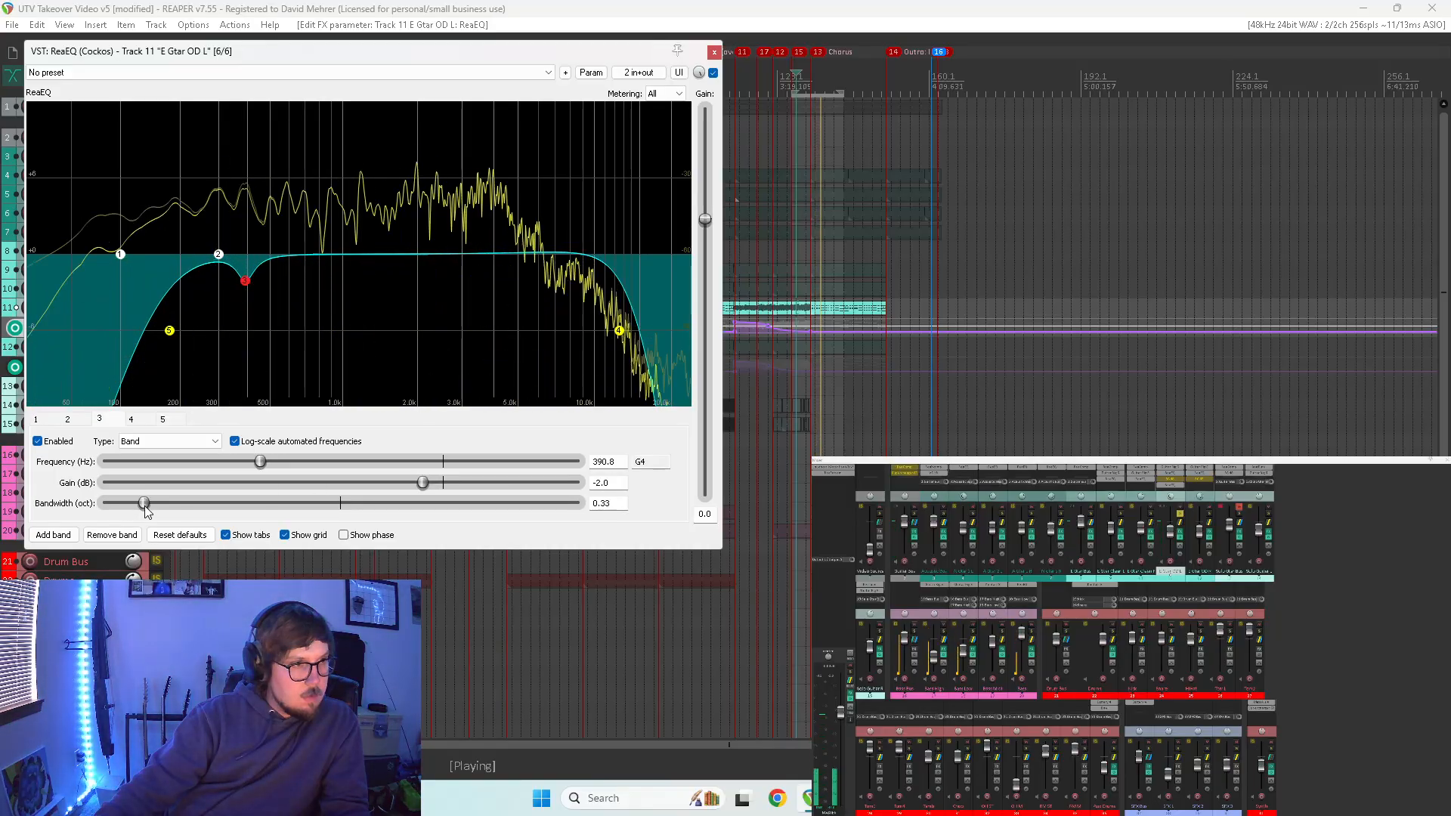
# - Sweep band 2 of the E Gtar OD L EQ with a 12 dB boost to about 596 Hz at 0.20 oct, and cut it there
pyautogui.click(219, 254)
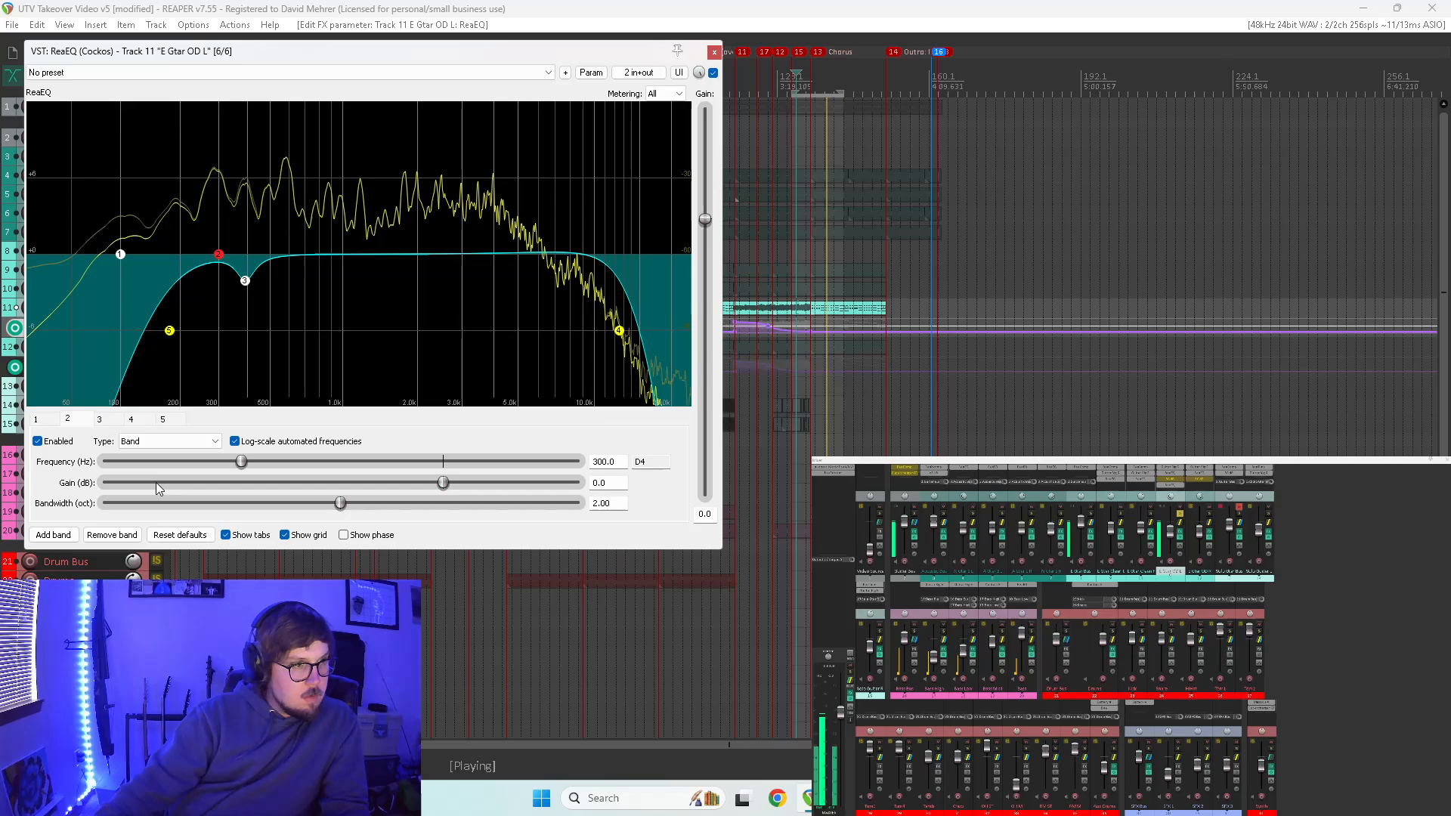
pyautogui.moveTo(468, 480); pyautogui.dragTo(590, 482)
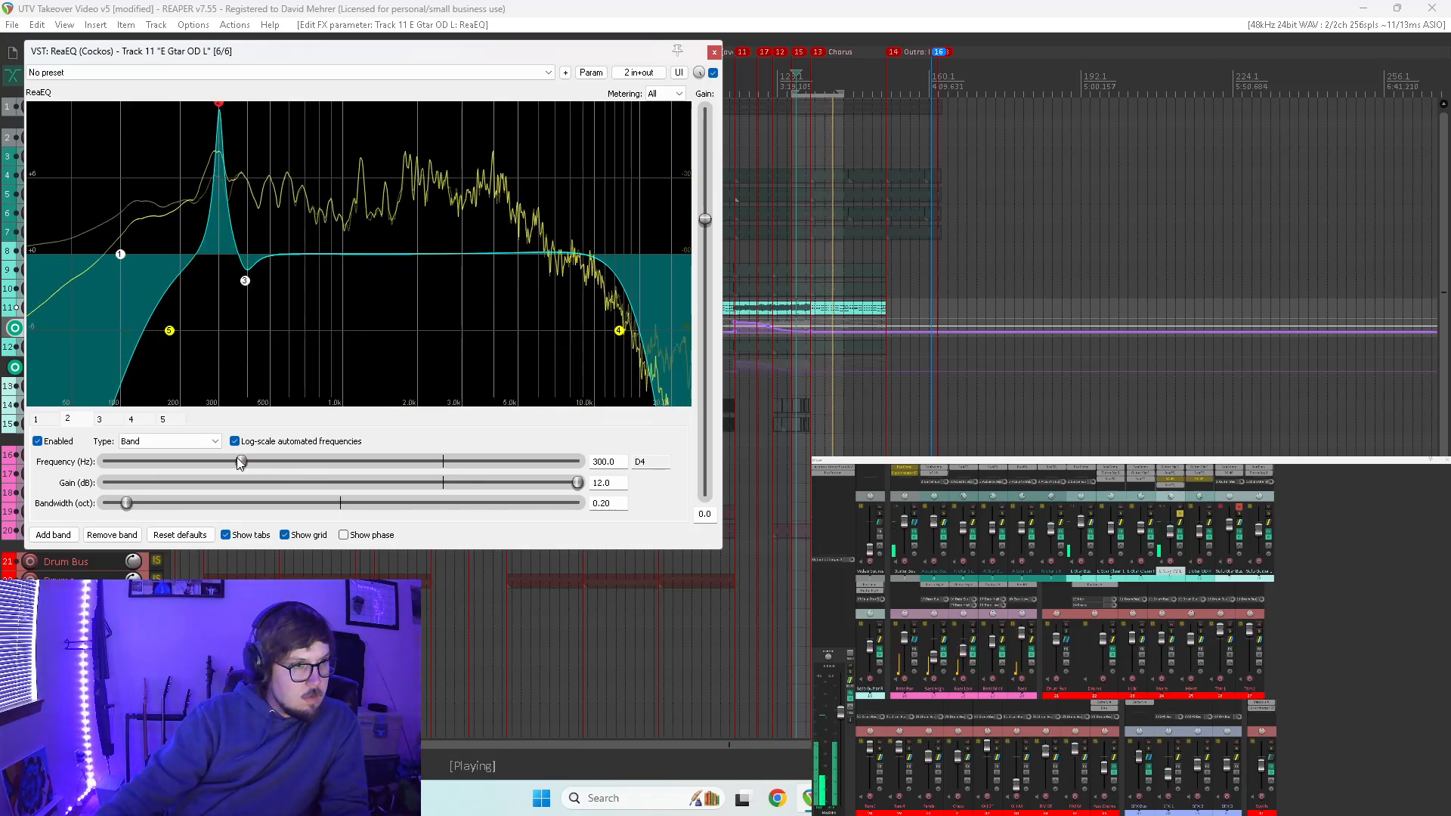
pyautogui.moveTo(241, 462); pyautogui.dragTo(290, 463)
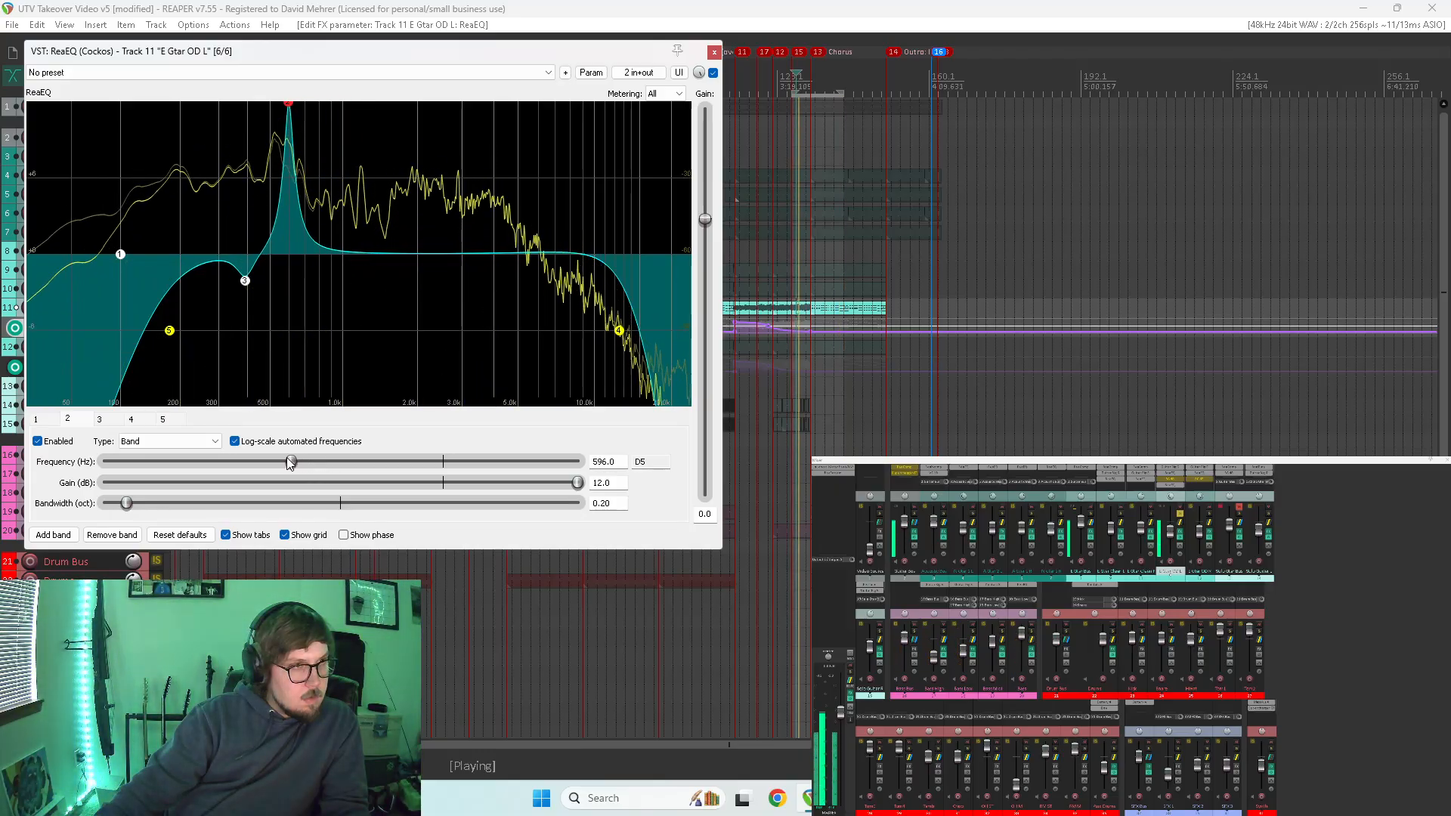
pyautogui.moveTo(577, 482)
pyautogui.mouseDown()
pyautogui.moveTo(403, 494)
pyautogui.moveTo(581, 483)
pyautogui.mouseUp()
# - Add band 6 to the E Gtar OD L EQ, sweep it to about 1000 Hz at 0.19 oct, and cut it there
pyautogui.click(65, 534)
pyautogui.click(125, 504)
pyautogui.moveTo(339, 465); pyautogui.dragTo(333, 468)
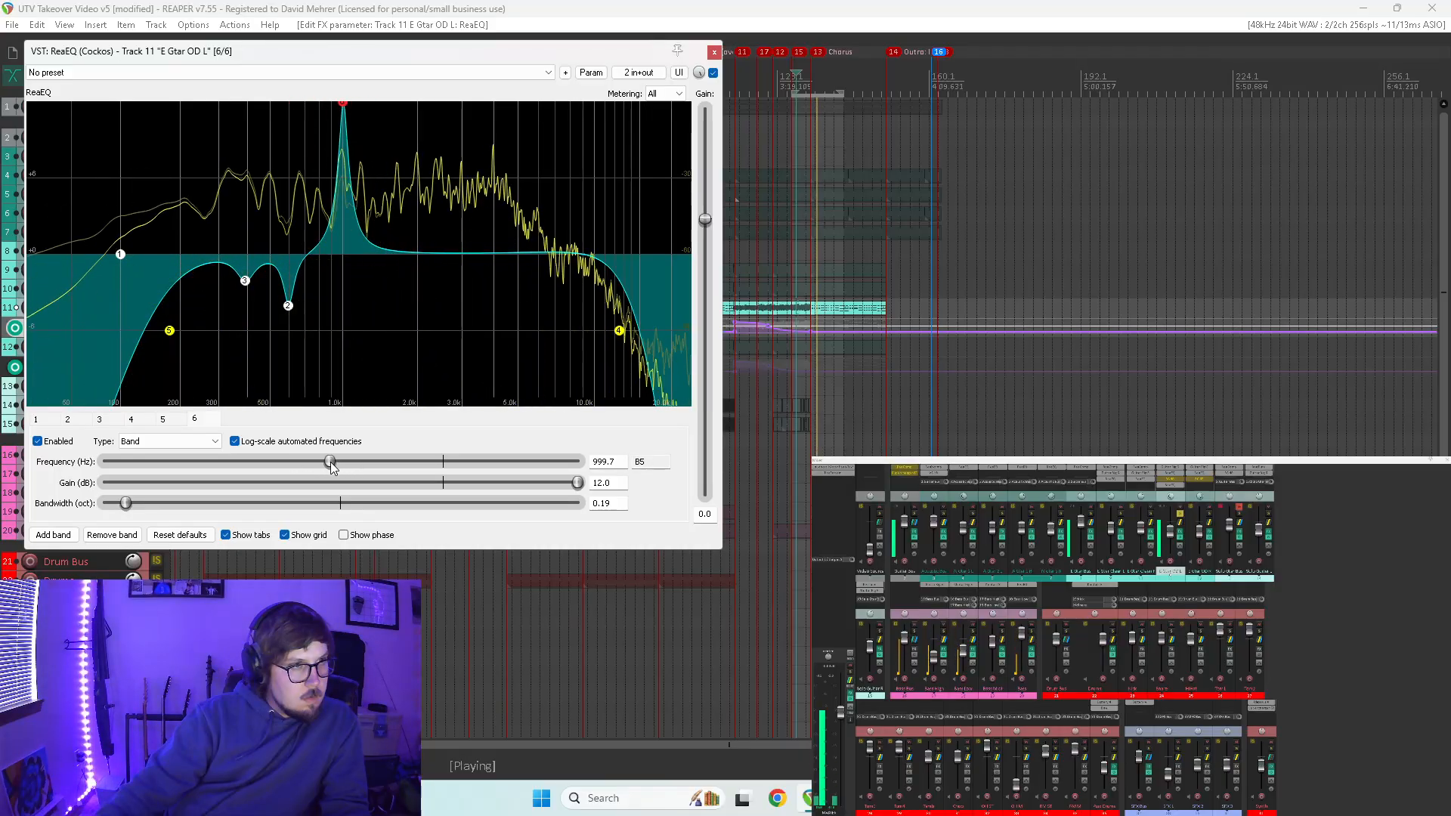
pyautogui.moveTo(584, 485); pyautogui.dragTo(405, 484)
# - Add band 7 to the E Gtar OD L EQ, sweep it to about 2019 Hz at 0.27 oct, and cut it by 5.5 dB
pyautogui.click(53, 534)
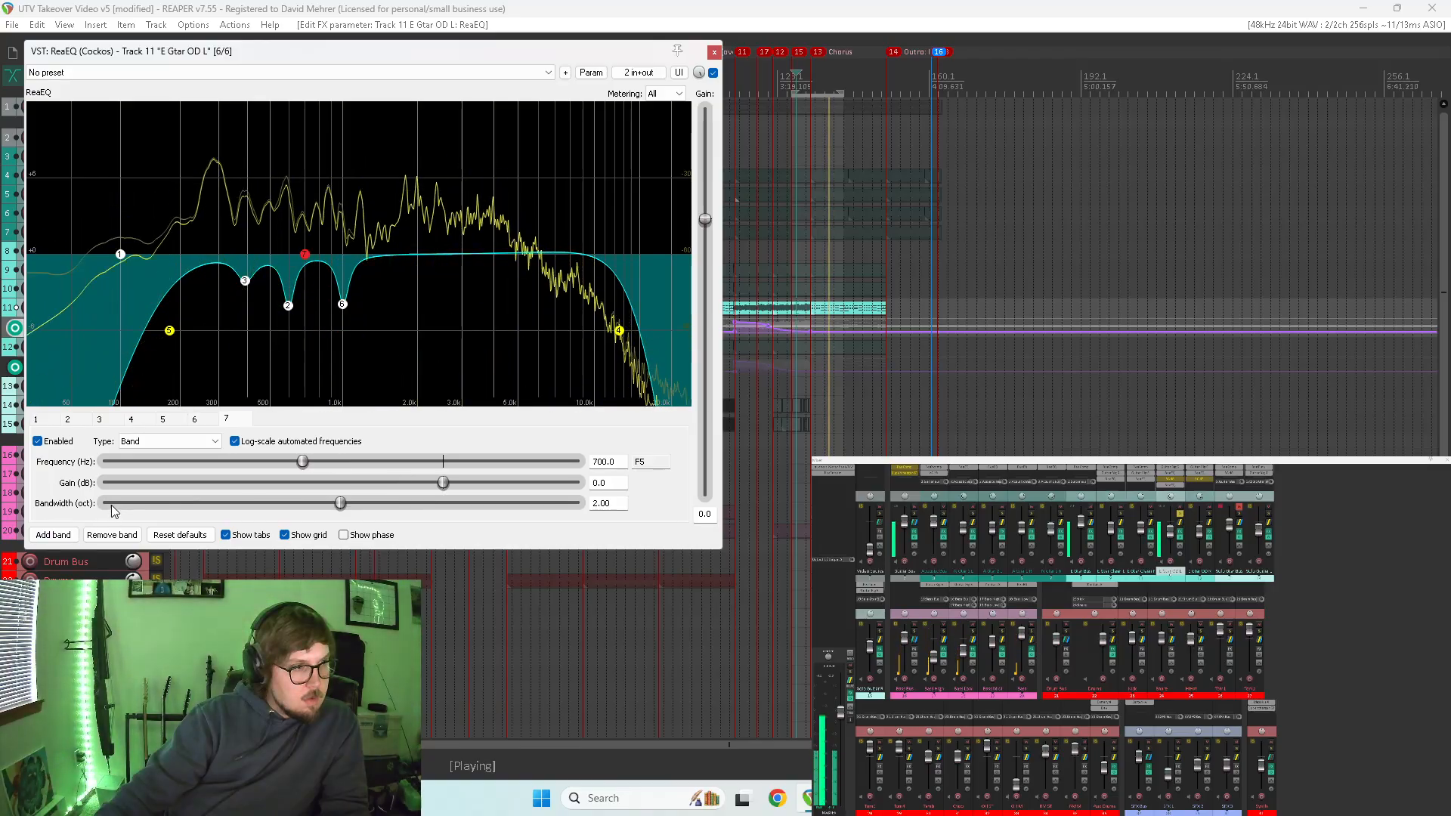
pyautogui.moveTo(461, 488); pyautogui.dragTo(582, 484)
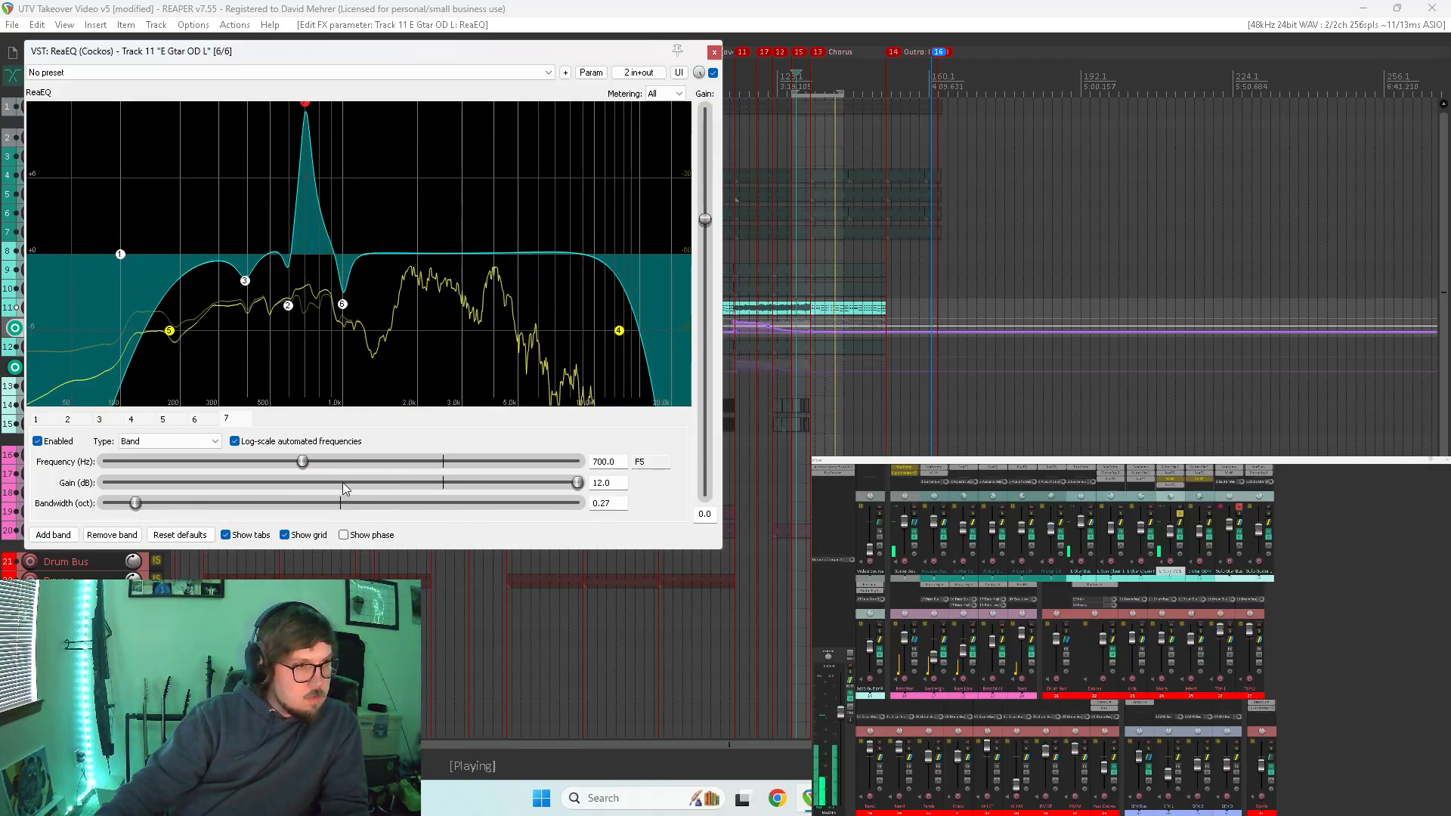
pyautogui.moveTo(372, 464); pyautogui.dragTo(361, 467)
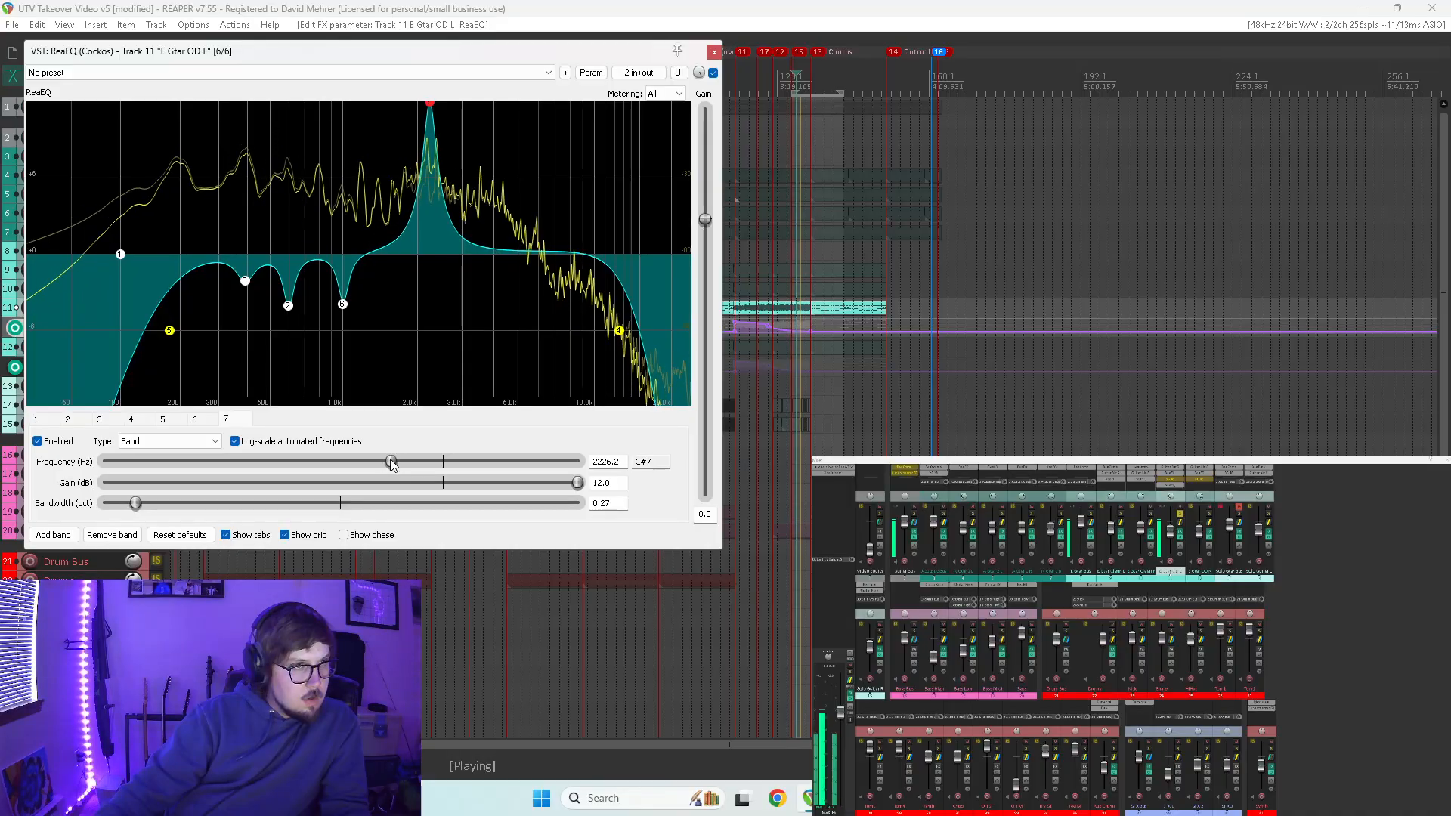
pyautogui.moveTo(389, 460); pyautogui.dragTo(383, 463)
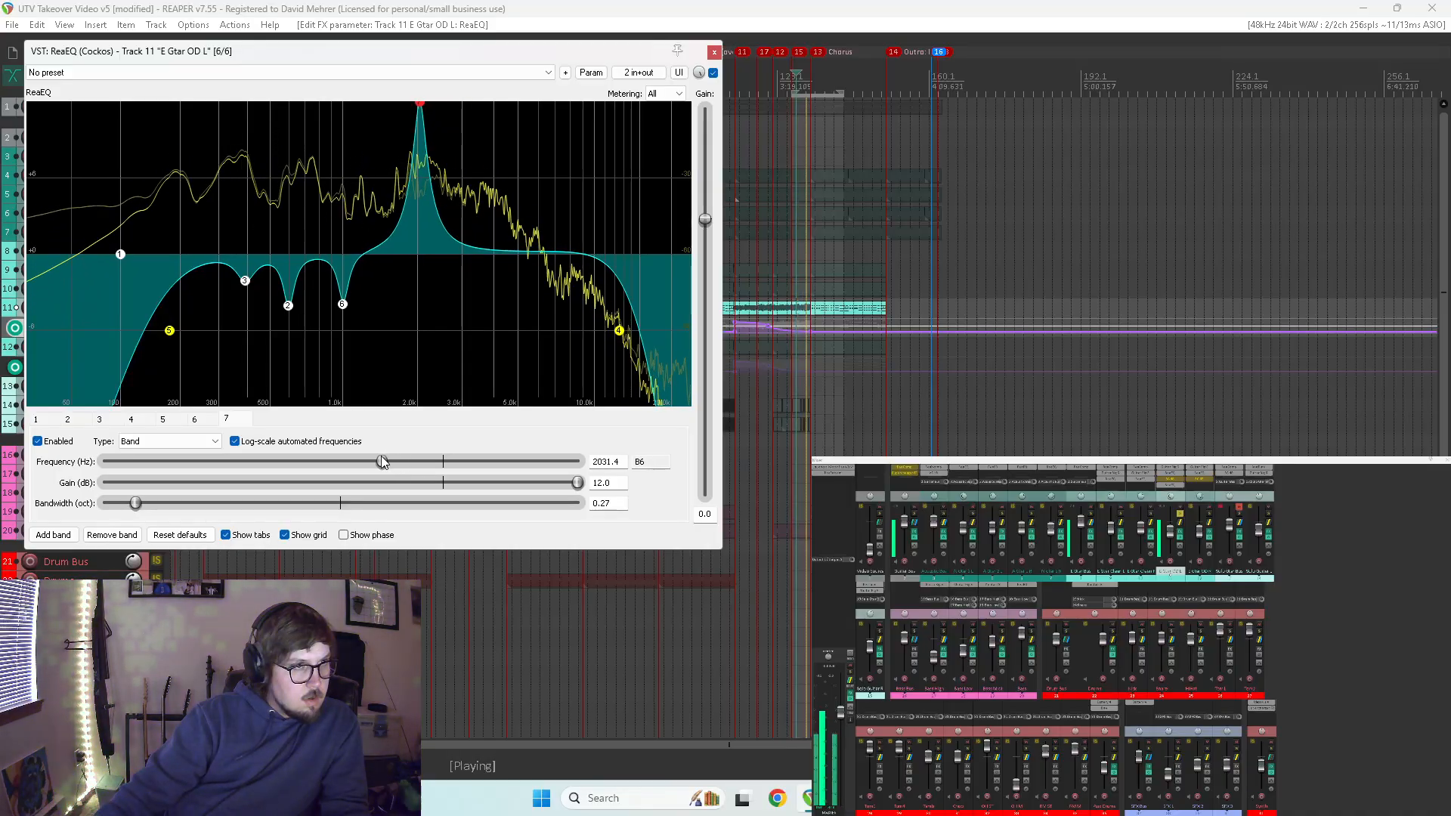
pyautogui.moveTo(577, 482); pyautogui.dragTo(542, 484)
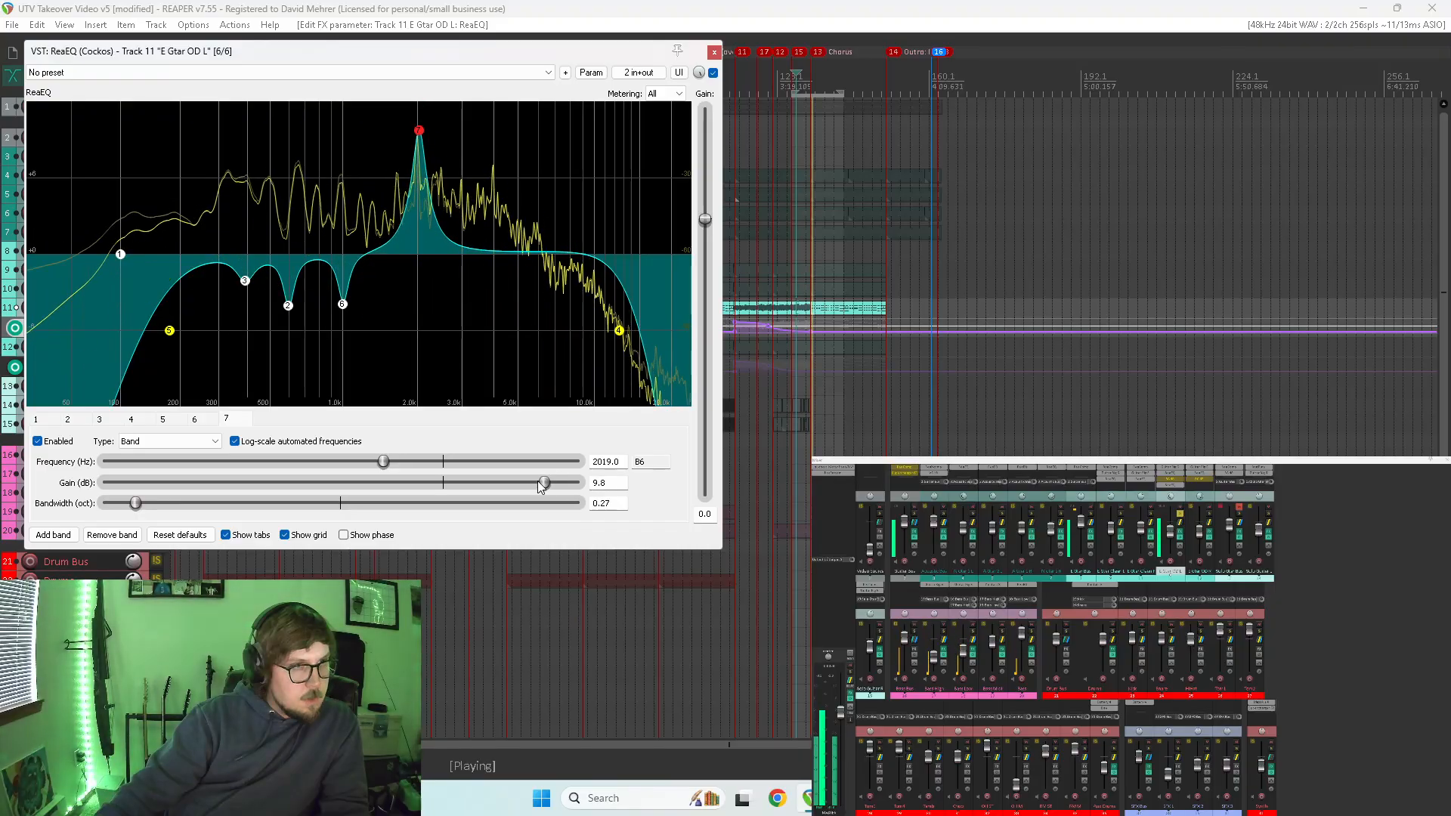
pyautogui.moveTo(430, 484); pyautogui.dragTo(390, 484)
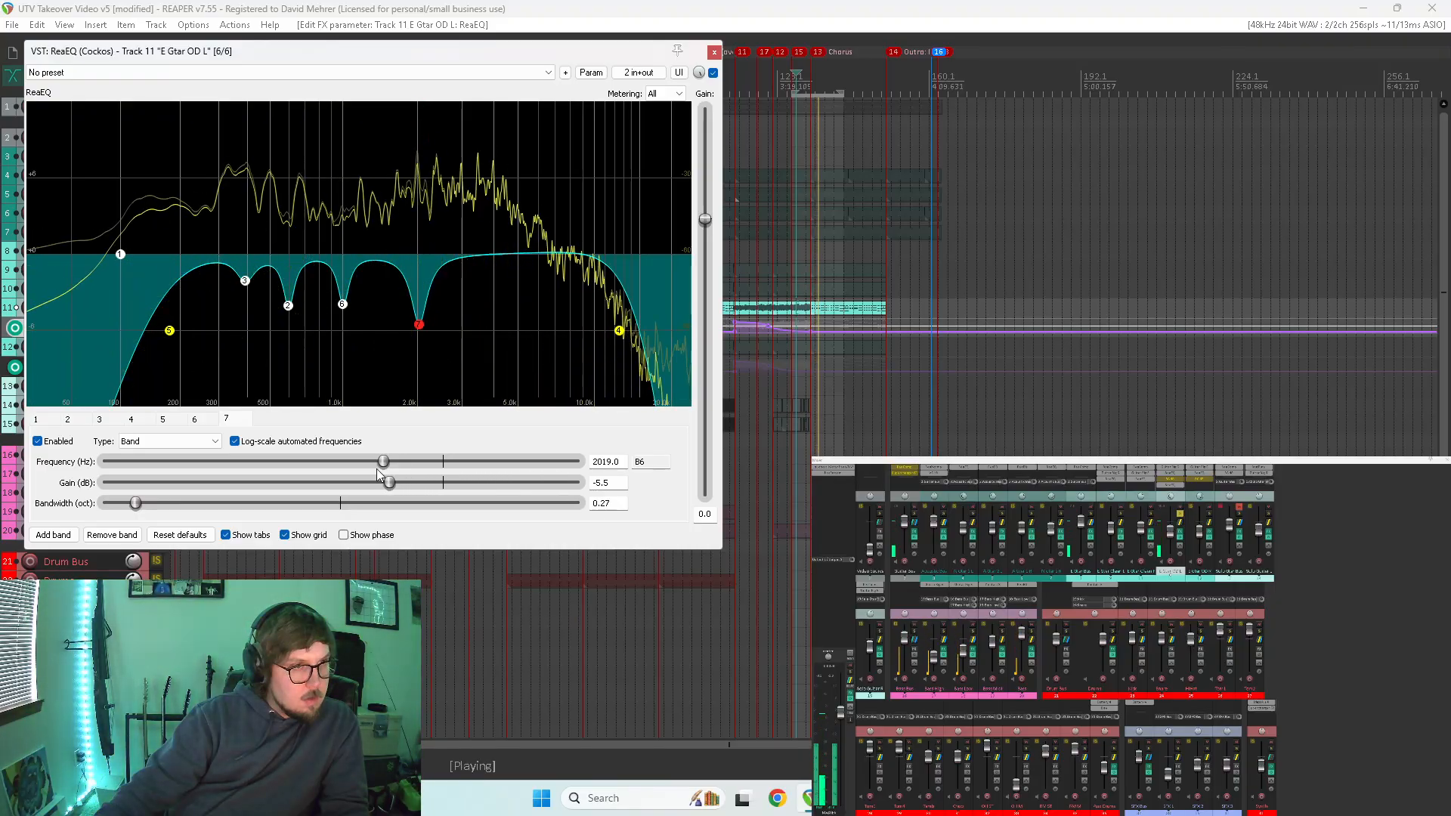
# - Add band 8 to the E Gtar OD L EQ, sweep it to about 4395 Hz, and cut it by 2.8 dB at 1.02 oct
pyautogui.click(459, 480)
pyautogui.moveTo(412, 464); pyautogui.dragTo(467, 466)
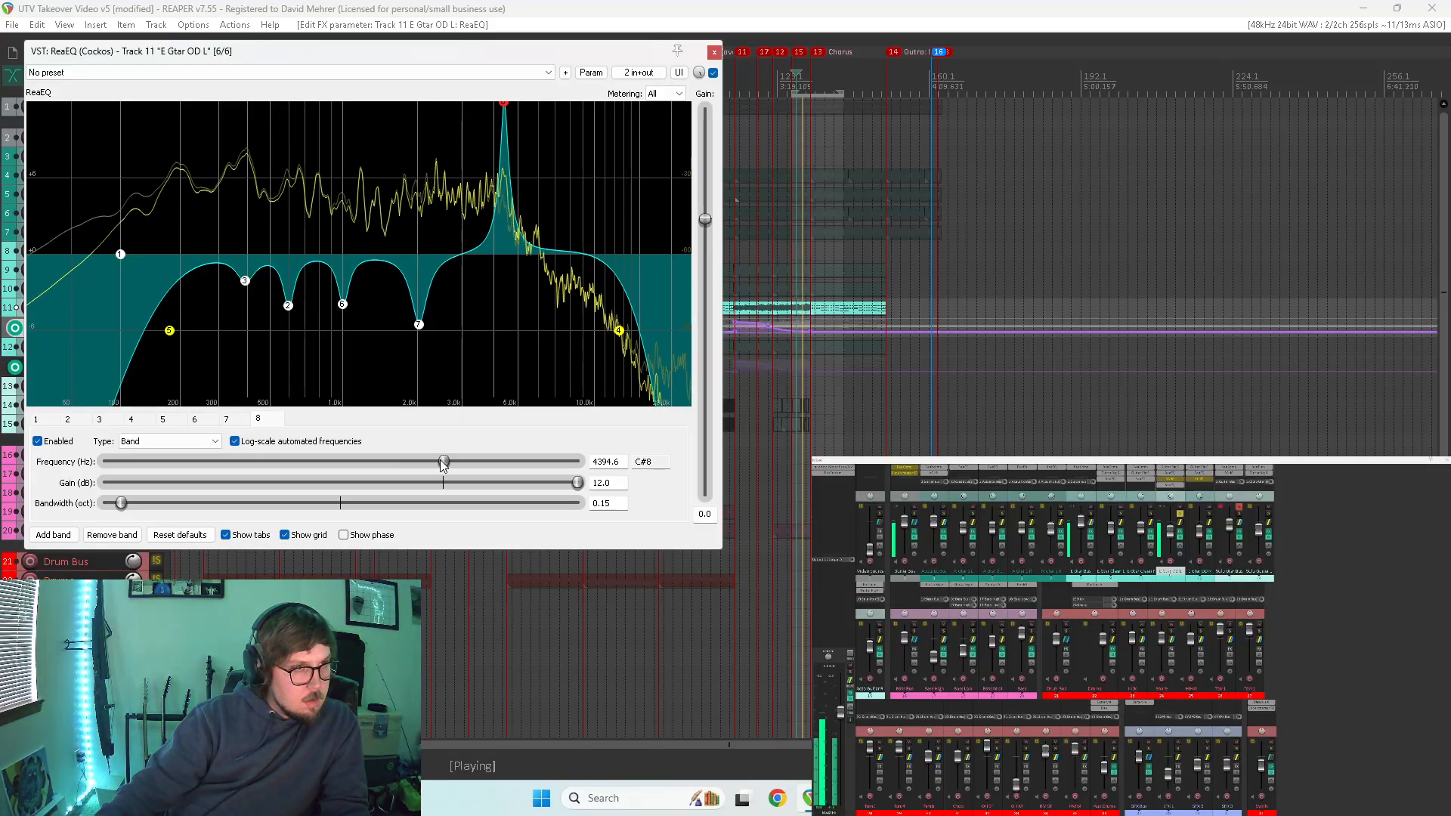
pyautogui.moveTo(580, 489); pyautogui.dragTo(474, 485)
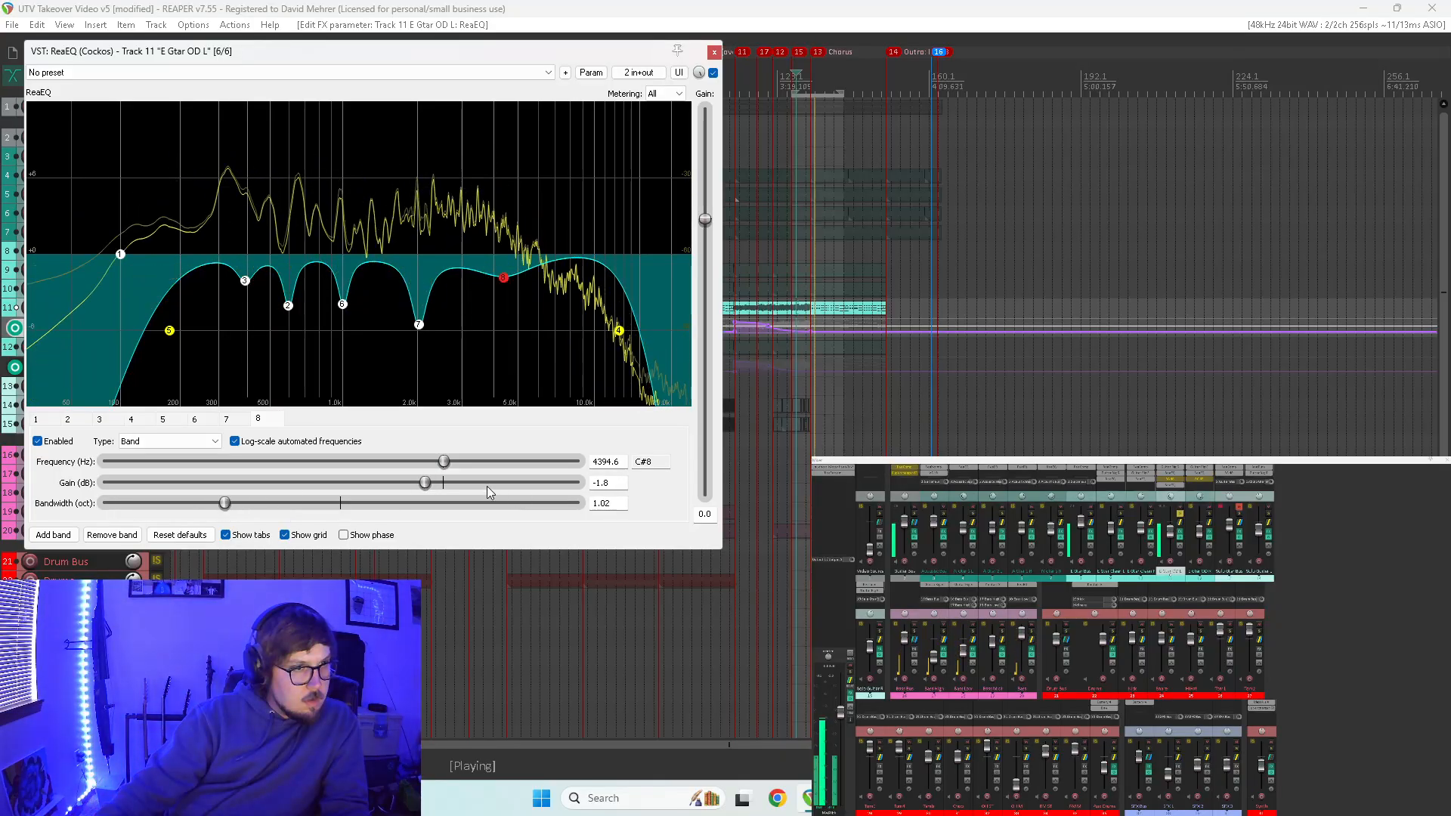
pyautogui.moveTo(489, 493); pyautogui.dragTo(417, 488)
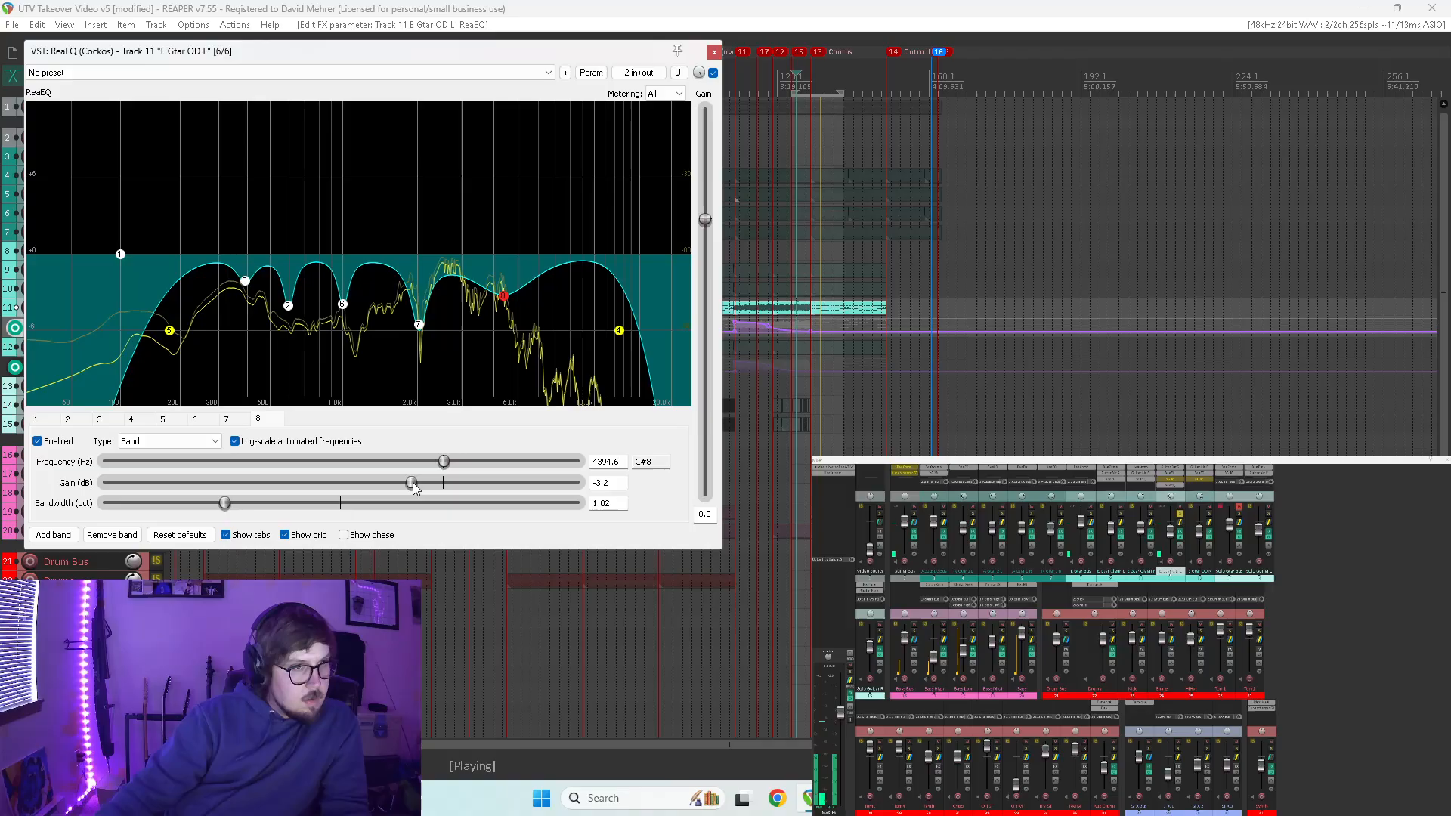
# - Toggle the bypass of ReaEQ on E Gtar OD L to compare the processed and unprocessed sound
pyautogui.click(714, 74)
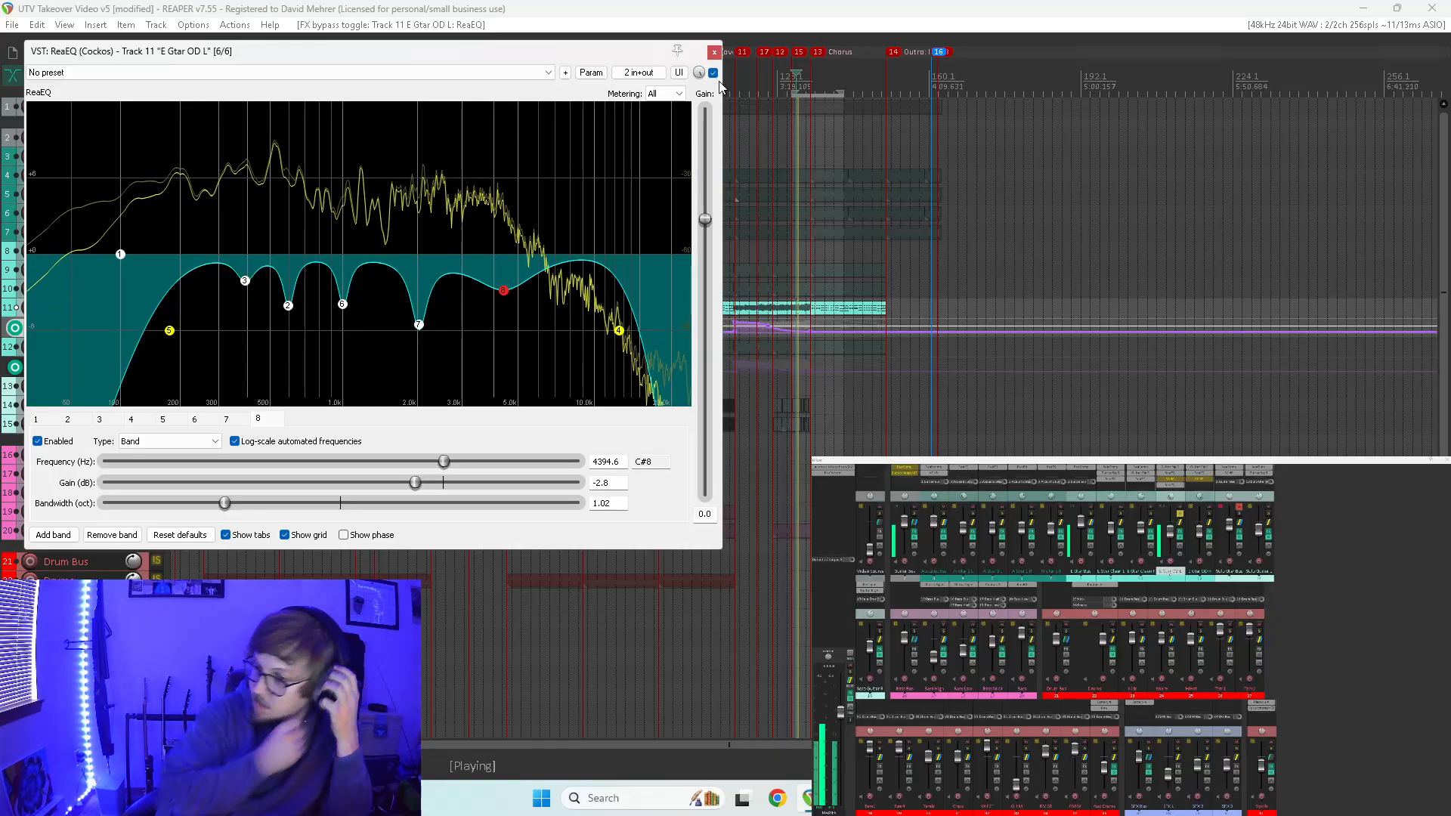
pyautogui.click(712, 75)
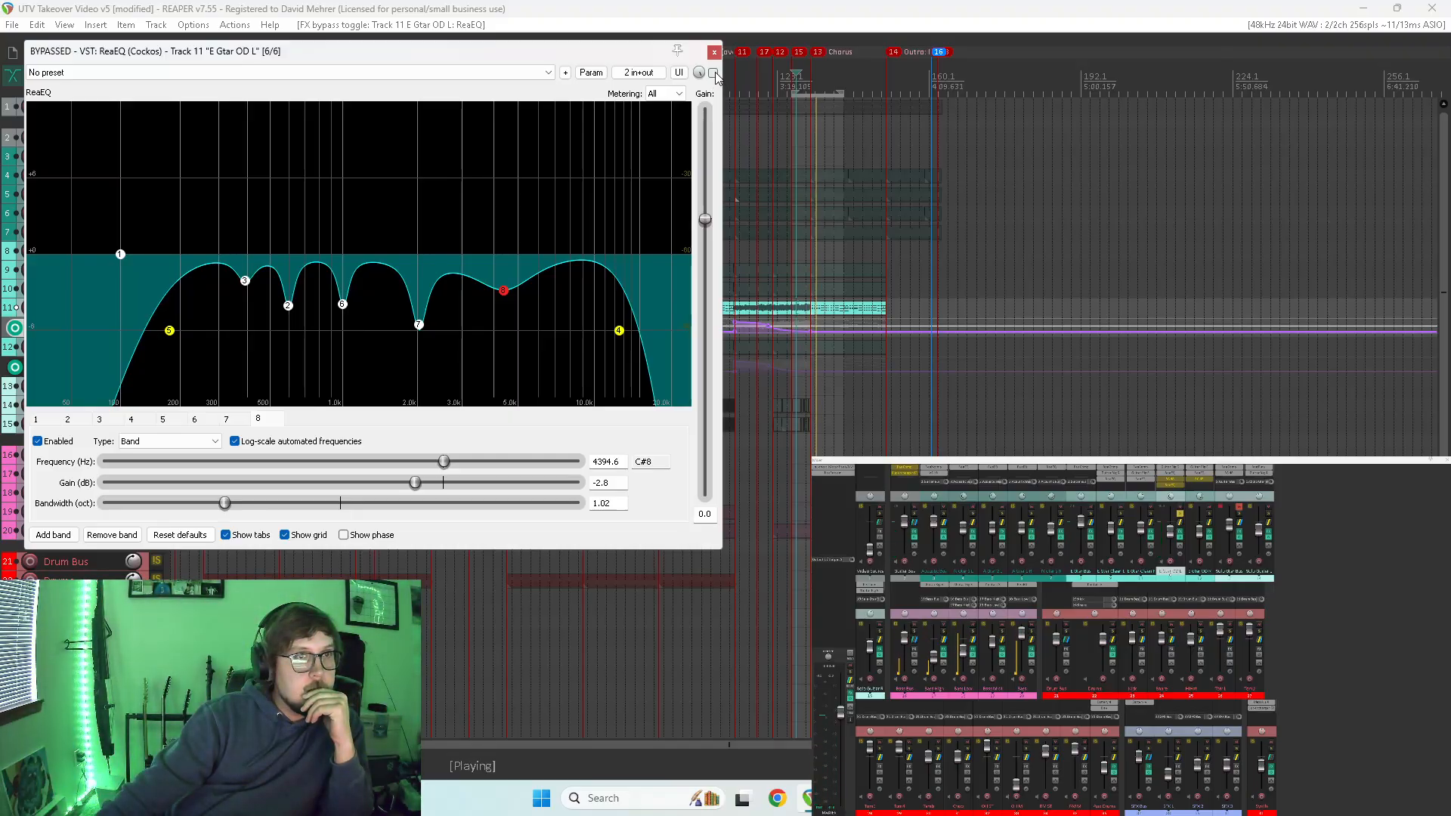
# - Compare E Gtar OD L with its EQ active and bypassed several more times, leaving the EQ active
pyautogui.click(714, 75)
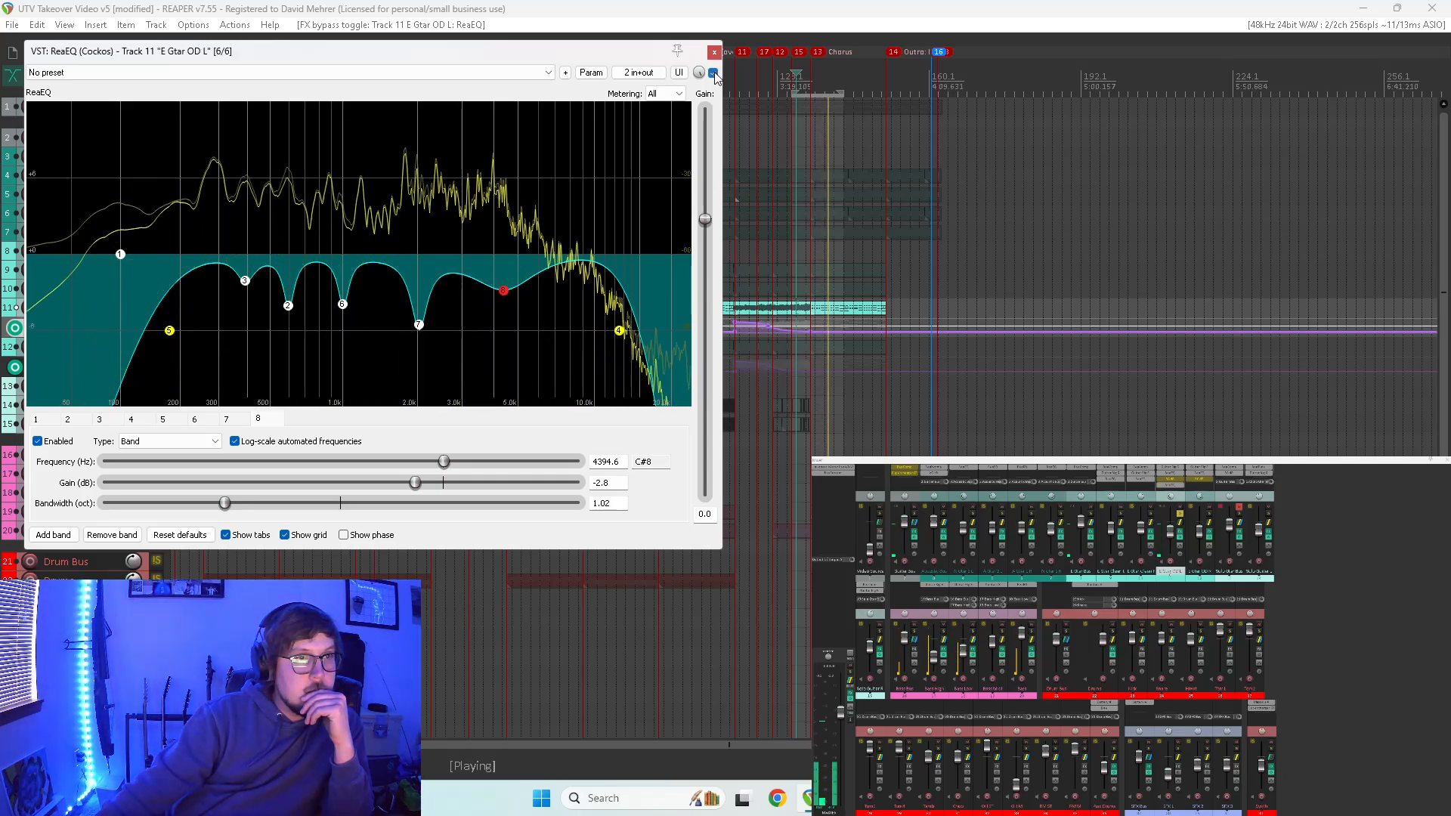
pyautogui.click(713, 74)
pyautogui.click(713, 74)
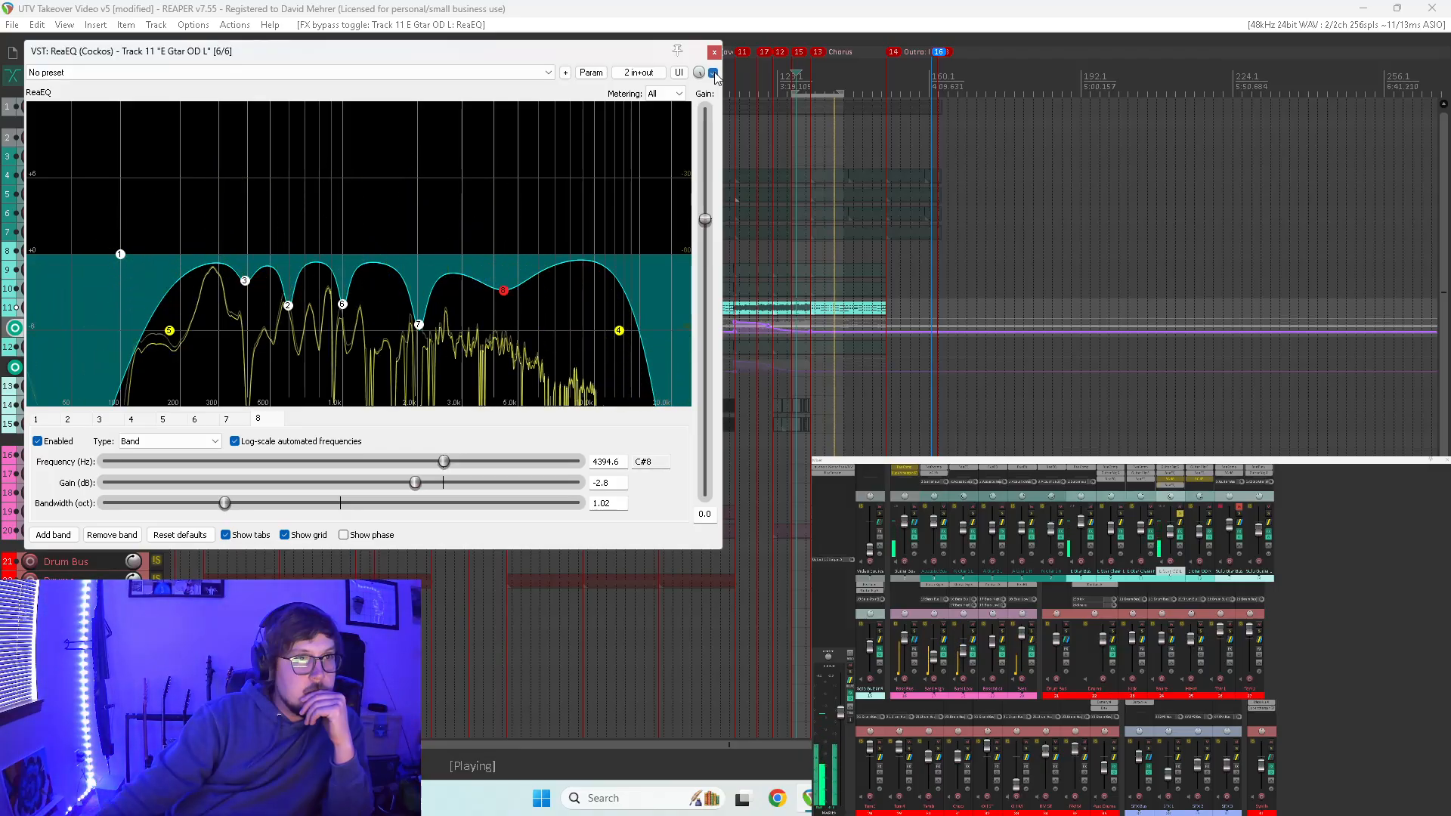
pyautogui.click(713, 73)
pyautogui.click(714, 73)
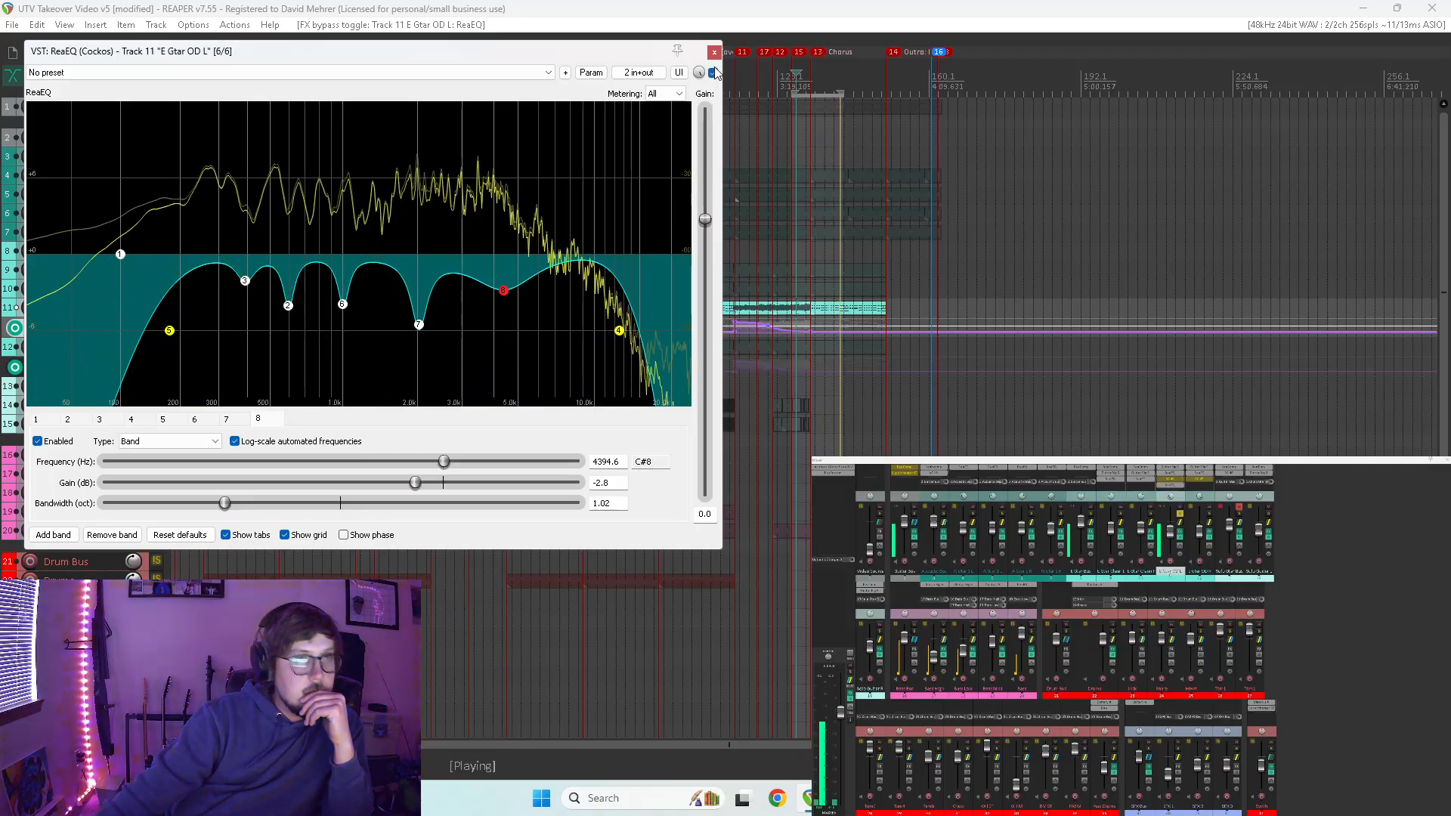
# - Close the E Gtar OD L EQ and move it one slot earlier in that track's effects chain
pyautogui.click(713, 52)
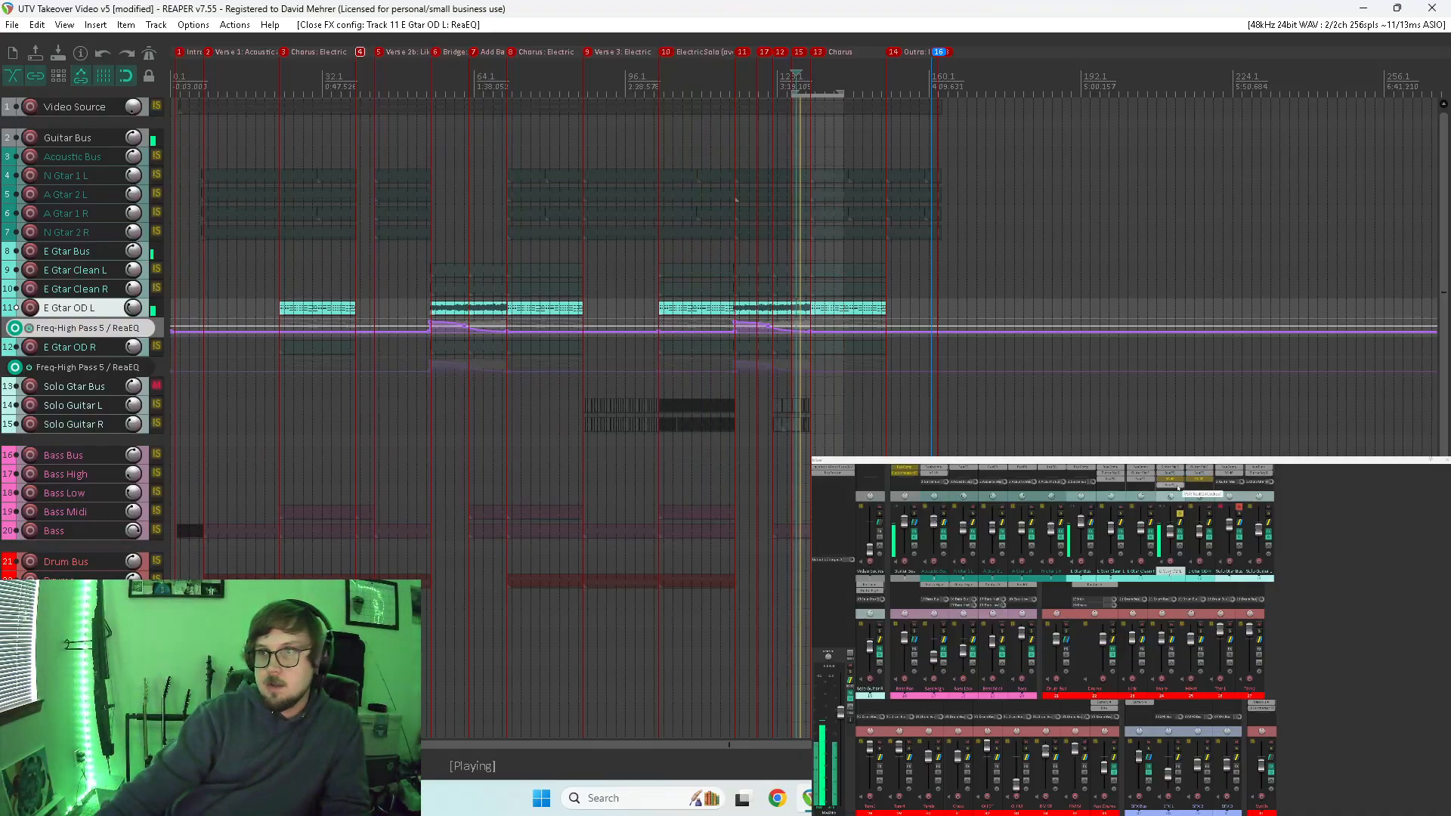
pyautogui.moveTo(1178, 487); pyautogui.dragTo(1177, 483)
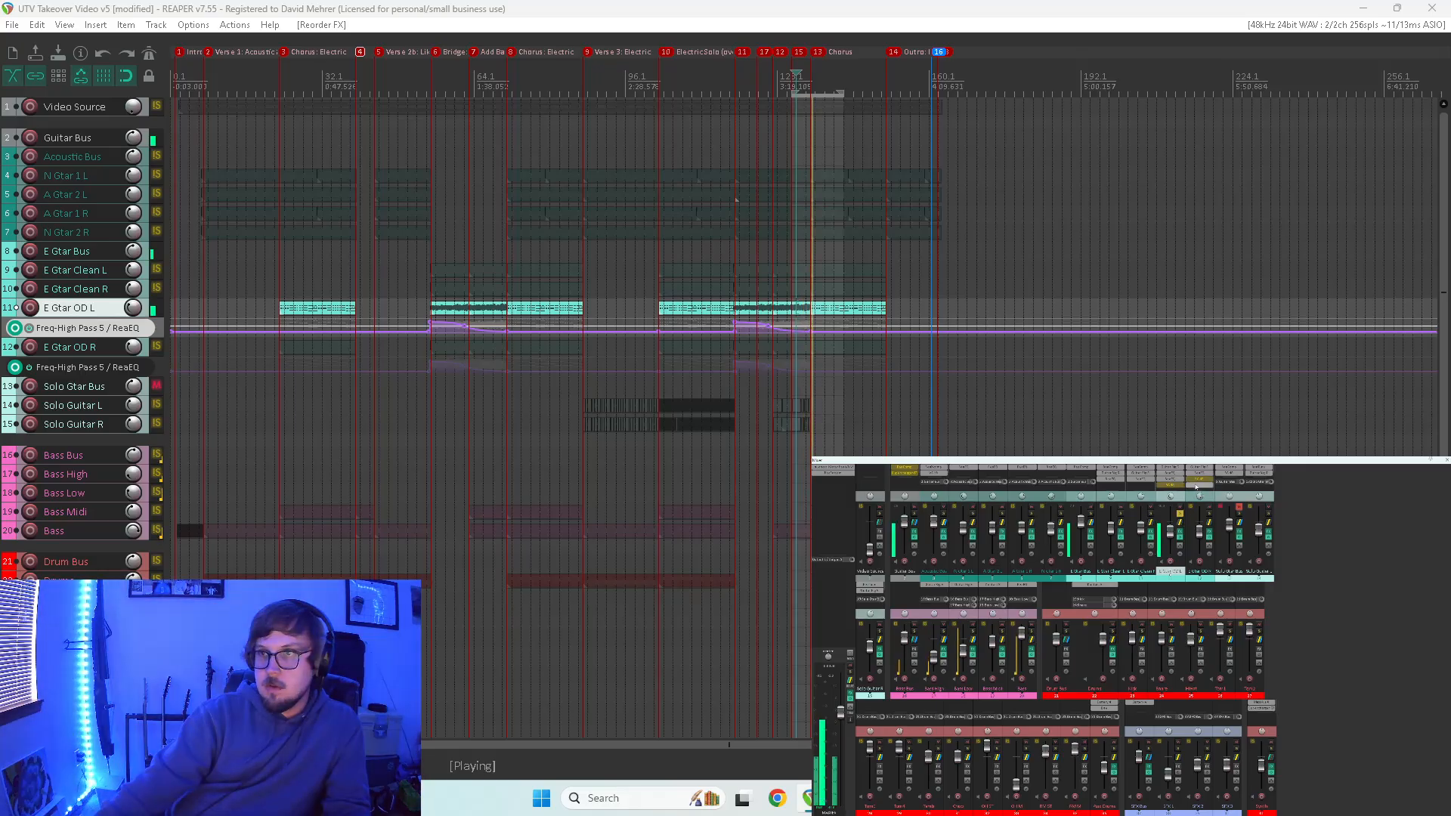
# - Insert ReaEQ on E Gtar OD R, solo that track instead of E Gtar OD L, and enlarge the EQ window
pyautogui.click(1195, 487)
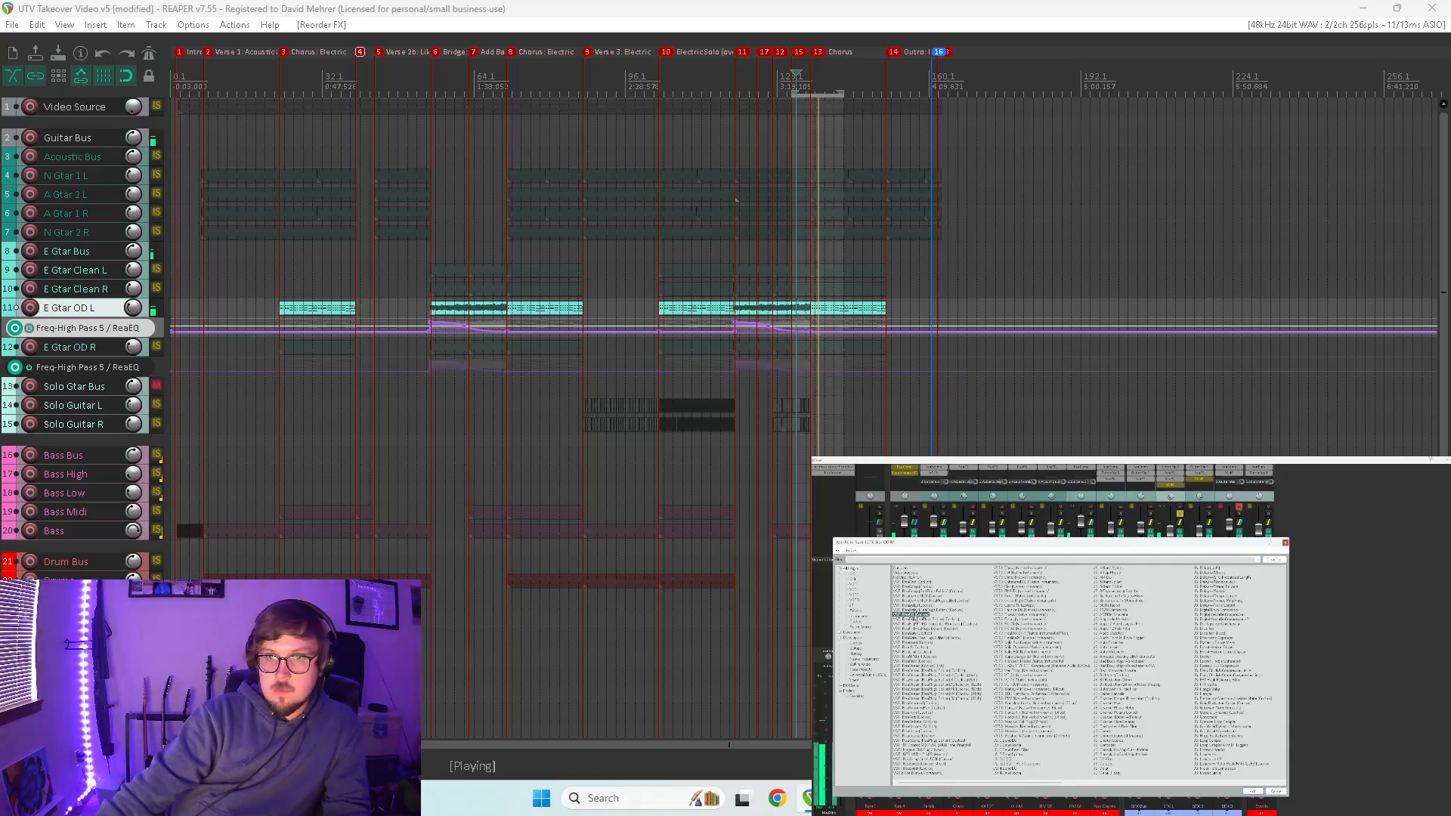
pyautogui.doubleClick(915, 616)
pyautogui.click(1210, 513)
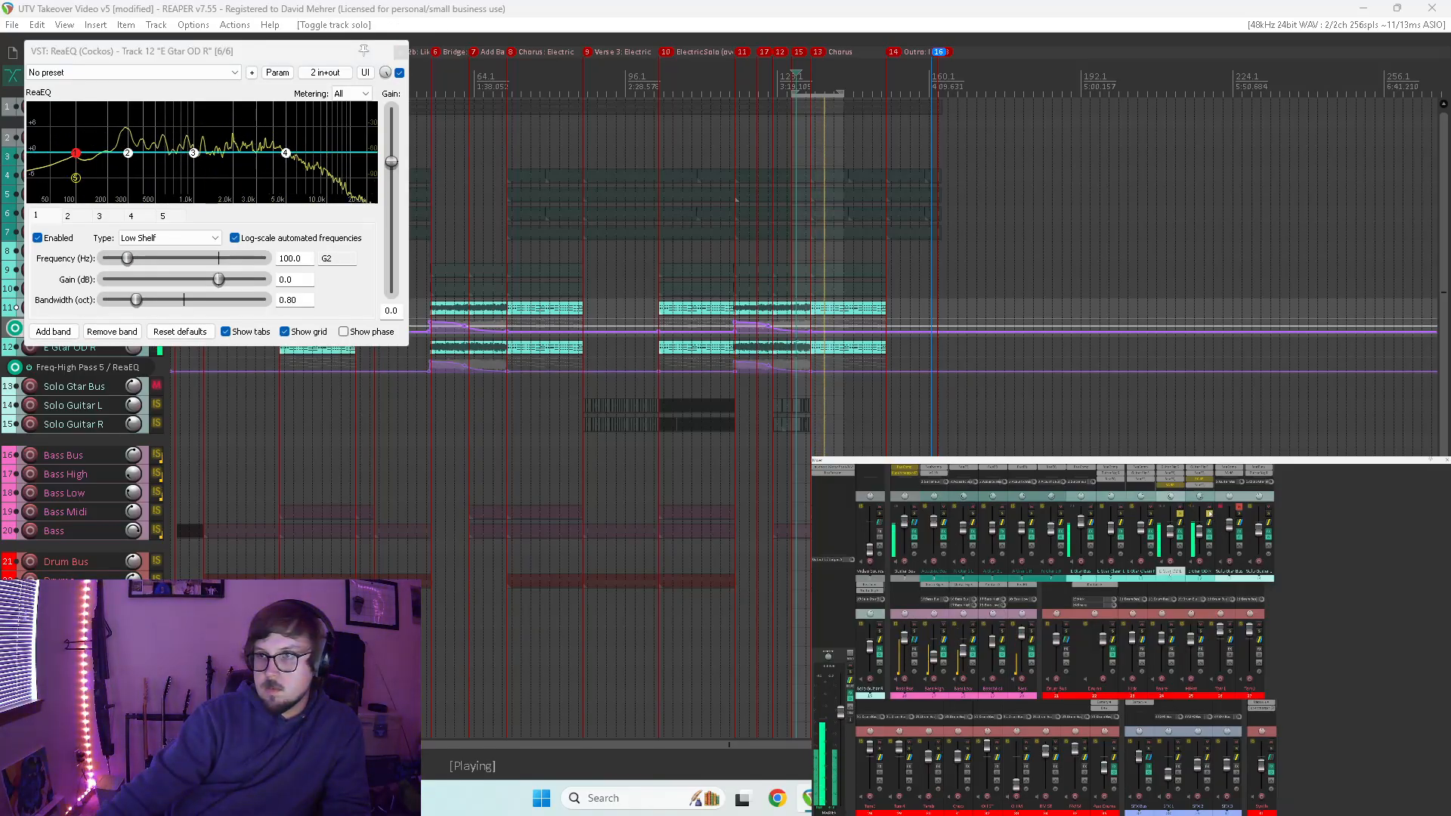
pyautogui.click(1180, 514)
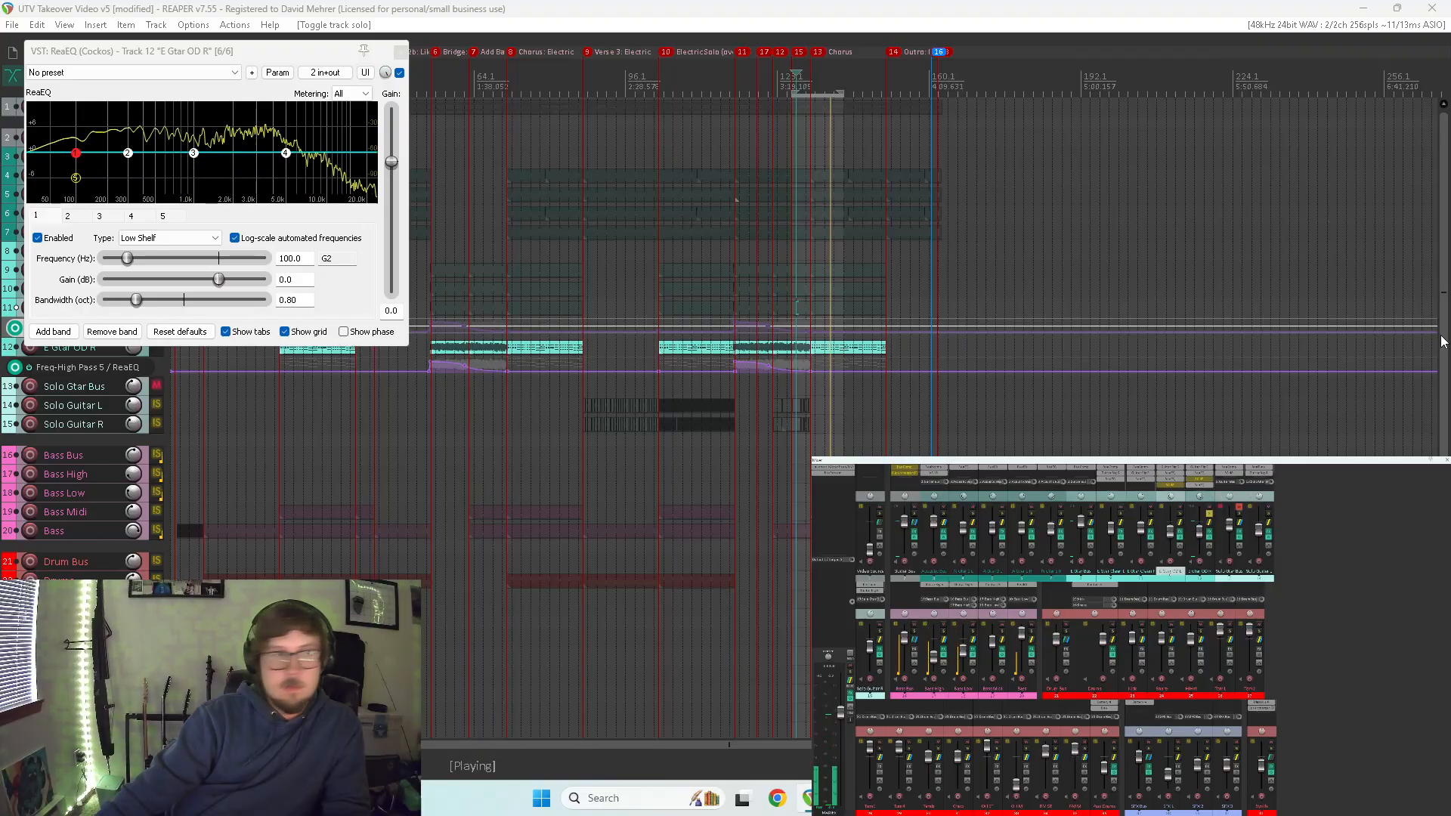
pyautogui.moveTo(408, 346); pyautogui.dragTo(709, 548)
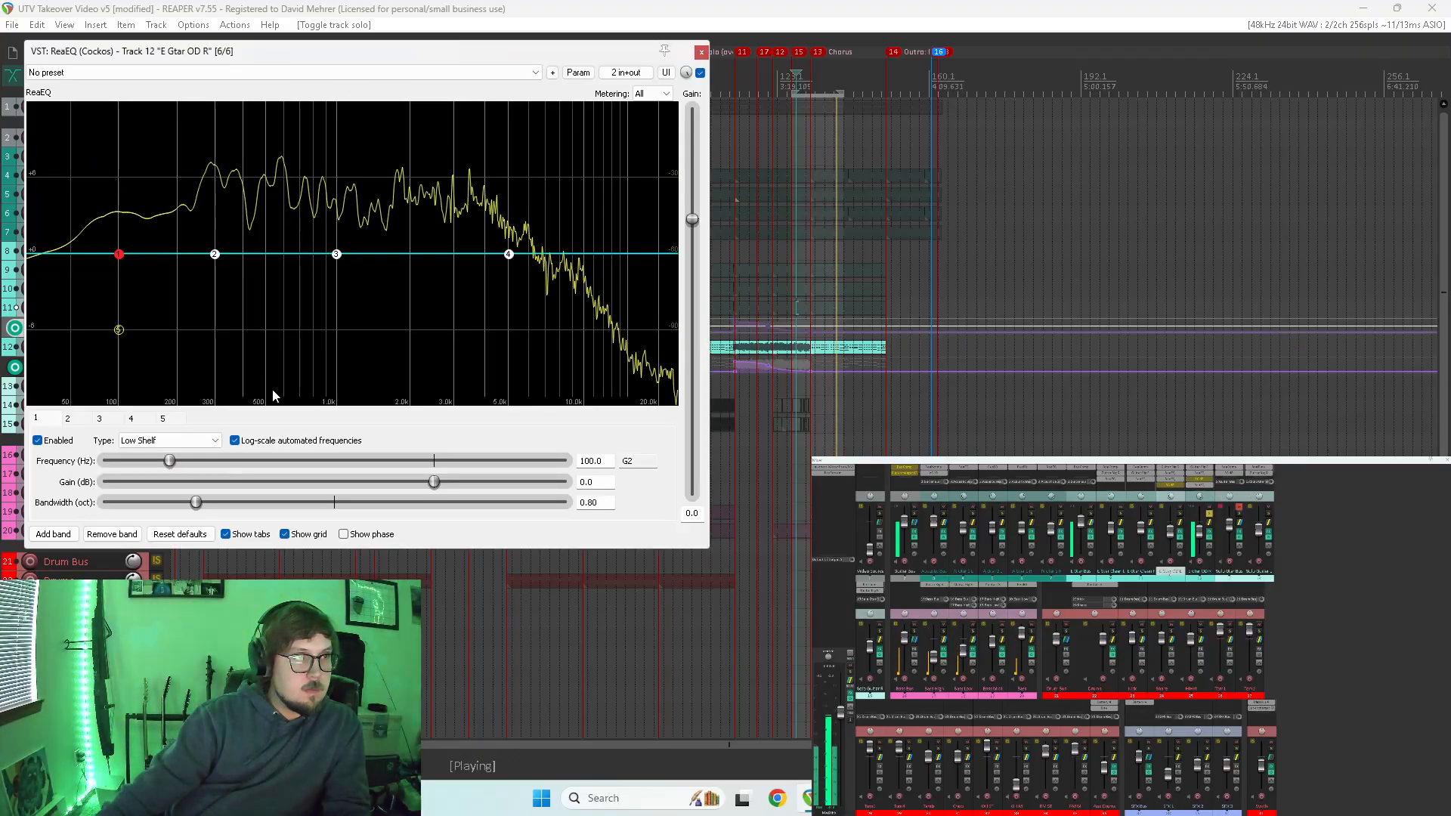
# - Enable the high-pass band 5 on the E Gtar OD R EQ at 236.5 Hz with a 1.86 oct bandwidth
pyautogui.doubleClick(119, 330)
pyautogui.moveTo(111, 339); pyautogui.dragTo(178, 318)
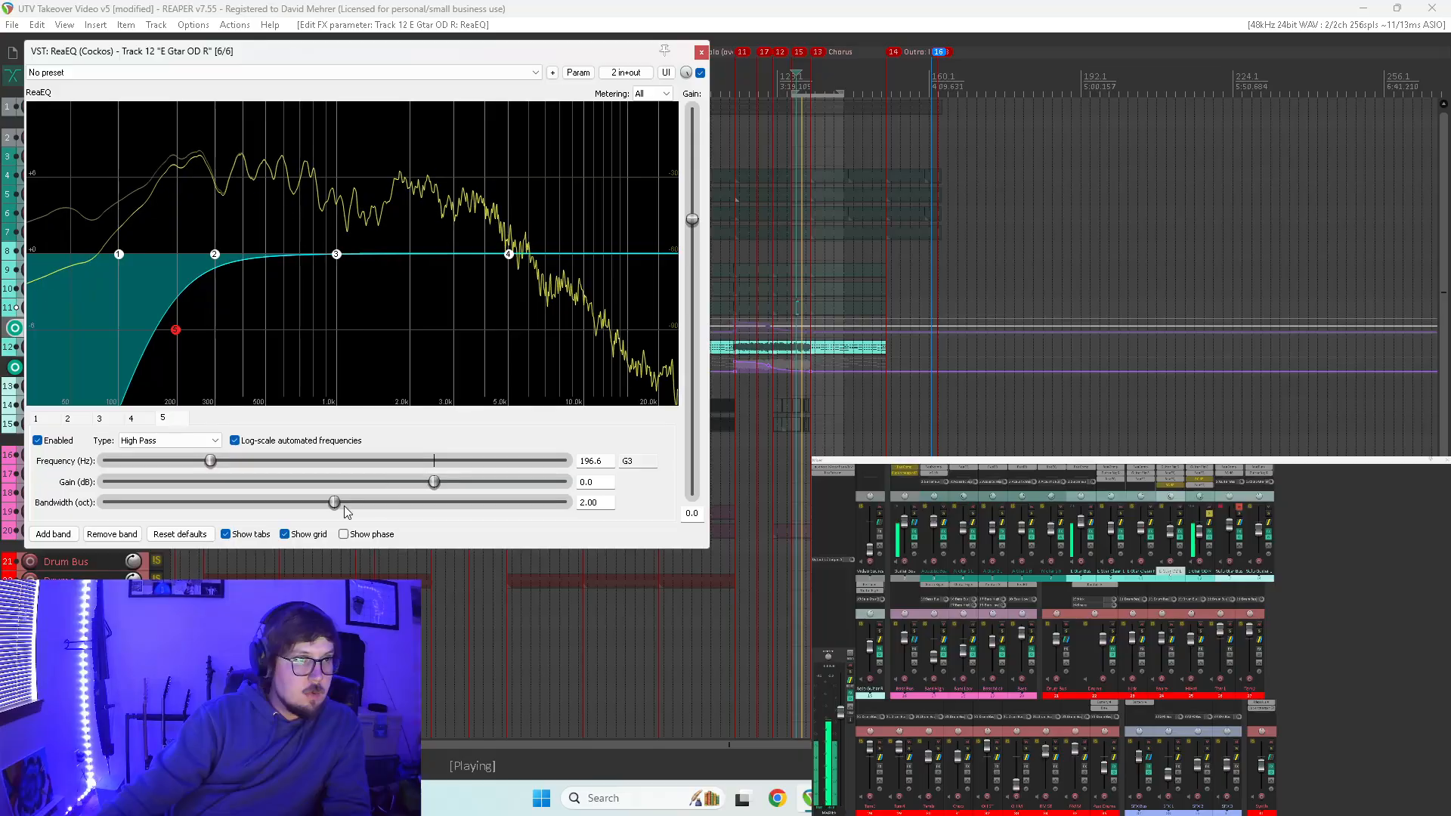
pyautogui.moveTo(336, 504); pyautogui.dragTo(320, 505)
pyautogui.moveTo(212, 461); pyautogui.dragTo(223, 461)
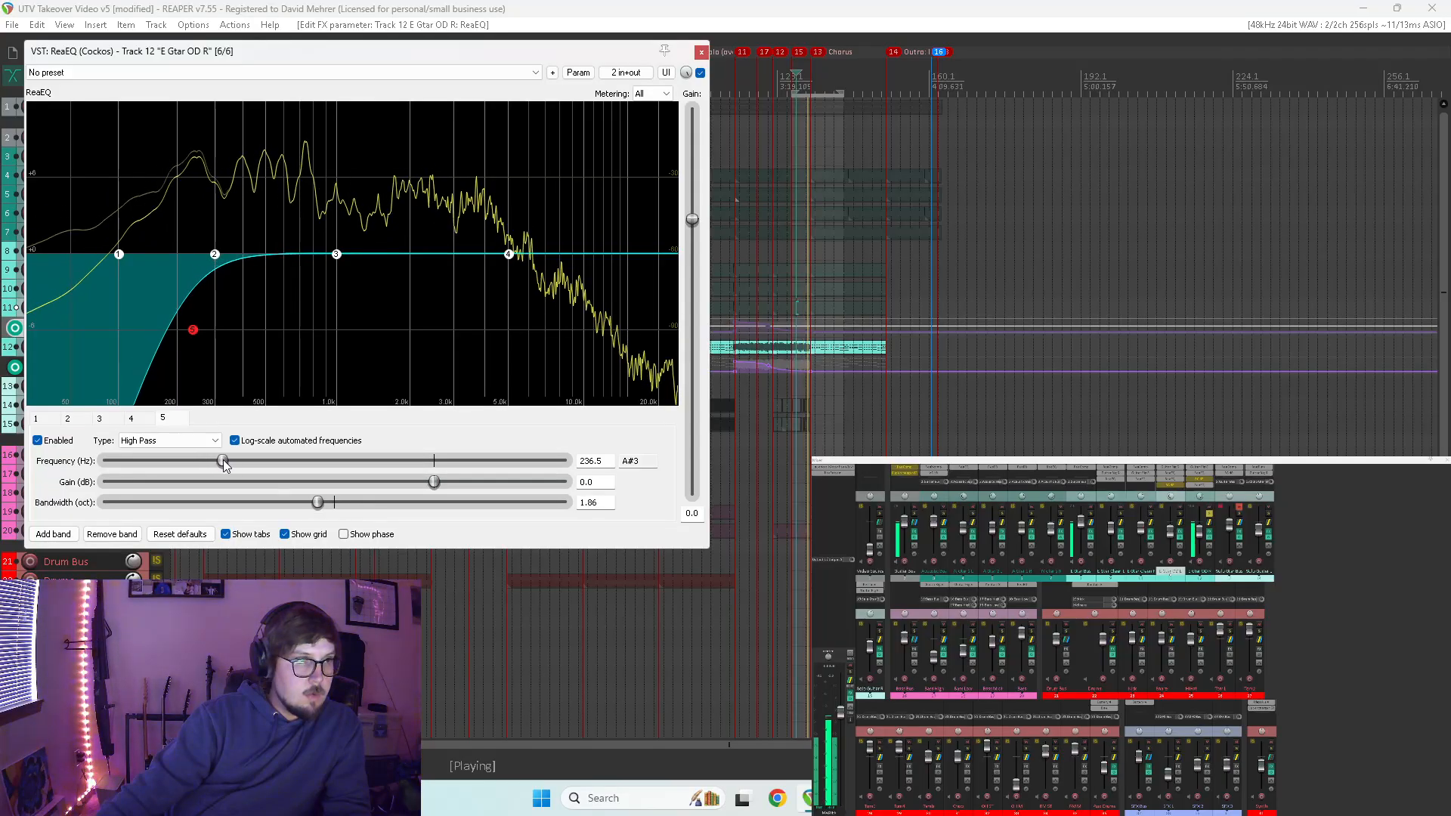
# - Change band 4 of the E Gtar OD R EQ to a low pass at 17248.7 Hz with a 1.17 oct bandwidth
pyautogui.click(508, 255)
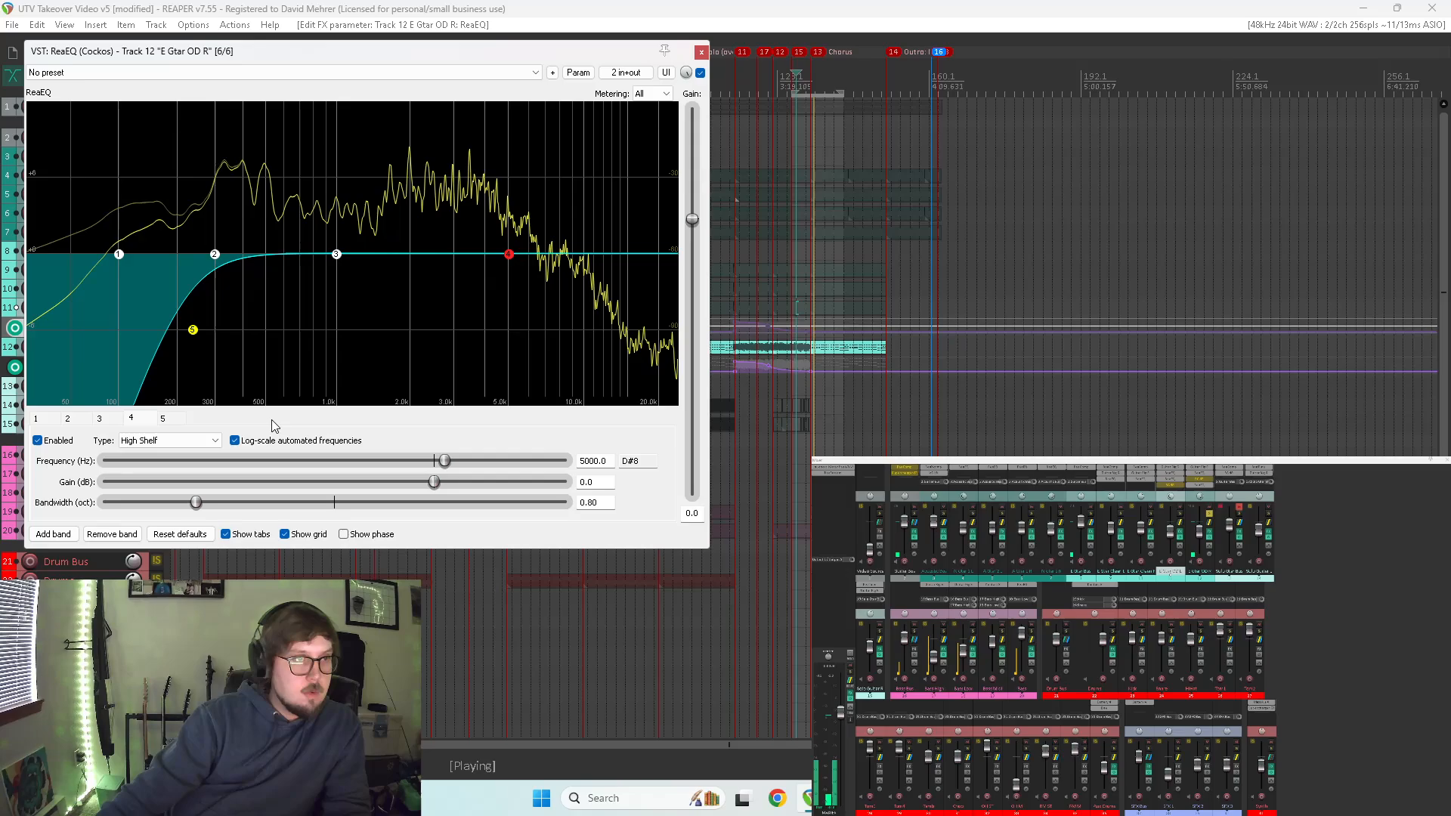
pyautogui.click(168, 441)
pyautogui.click(151, 485)
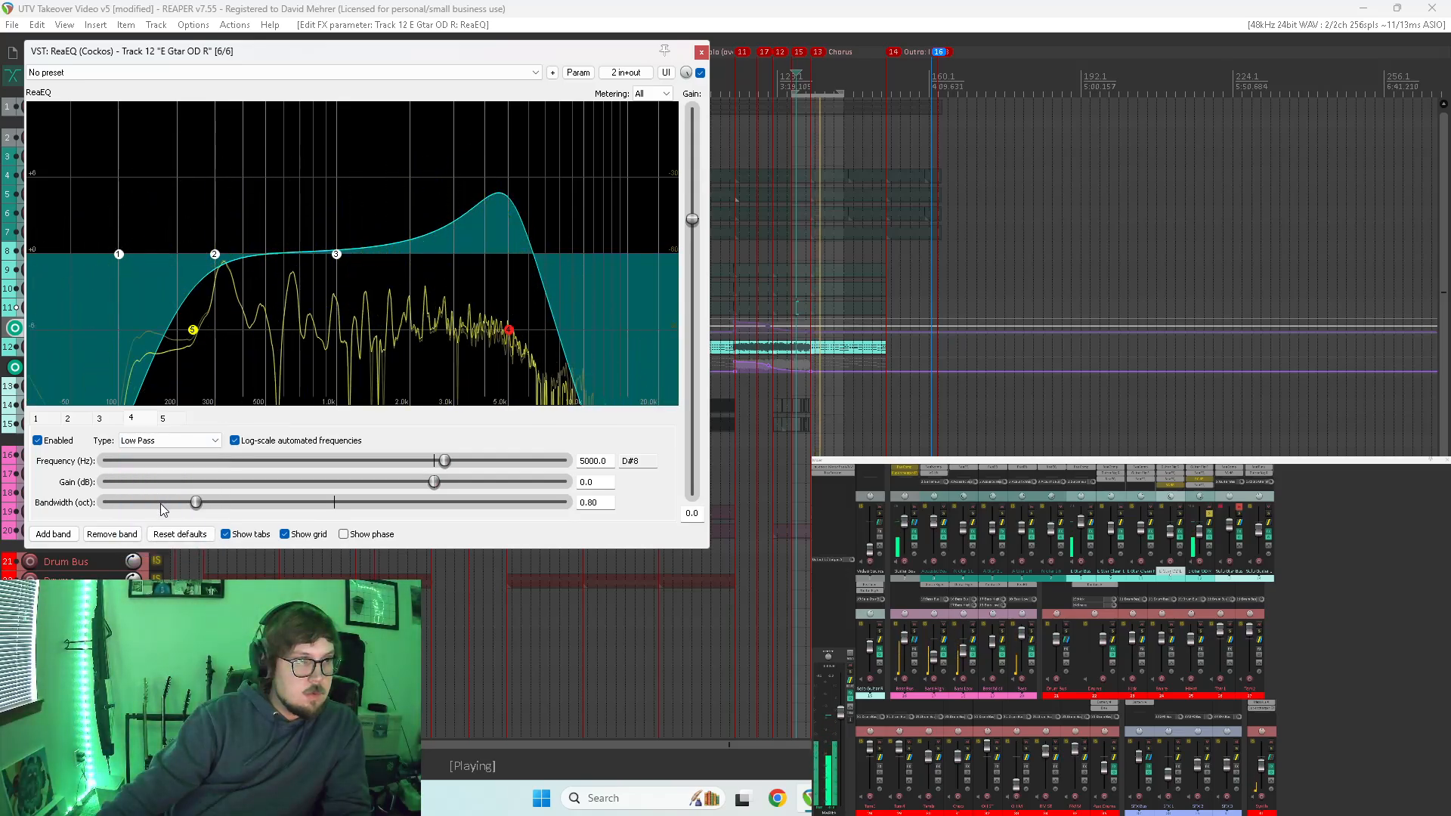
pyautogui.moveTo(194, 503); pyautogui.dragTo(296, 504)
pyautogui.moveTo(438, 468); pyautogui.dragTo(542, 470)
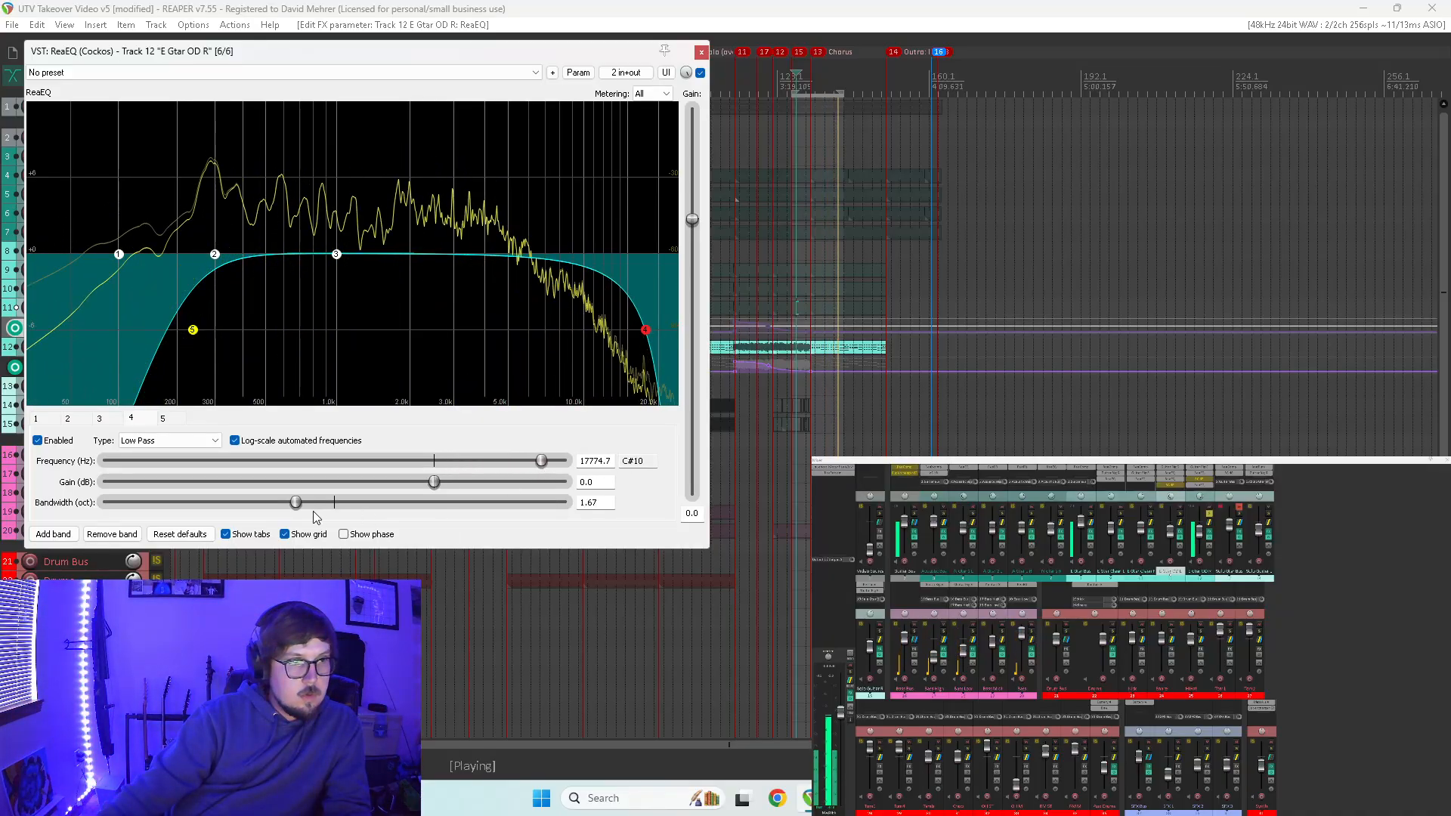
pyautogui.moveTo(296, 503); pyautogui.dragTo(239, 503)
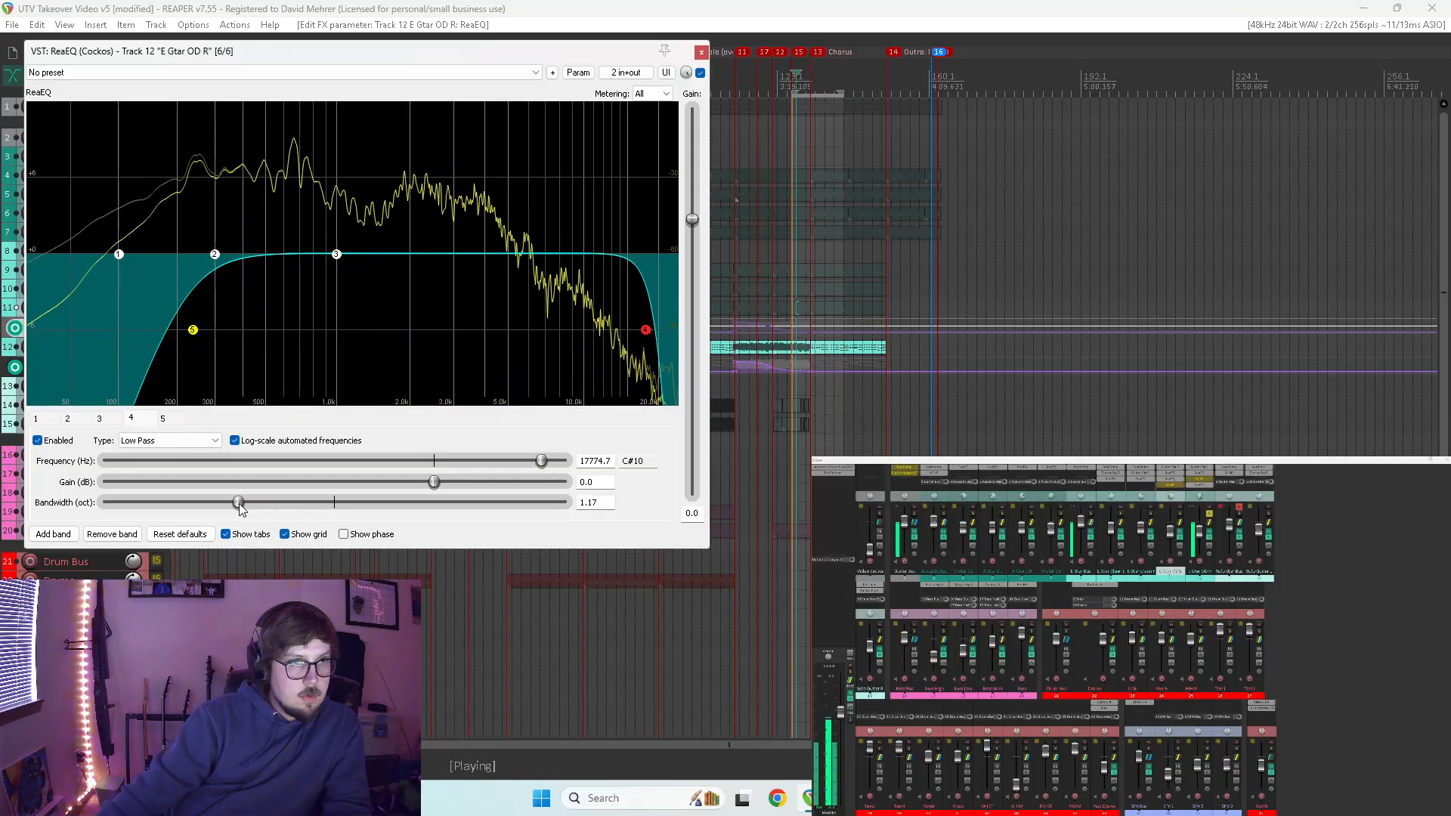
pyautogui.moveTo(541, 461)
pyautogui.mouseDown()
pyautogui.moveTo(469, 461)
pyautogui.moveTo(539, 461)
pyautogui.mouseUp()
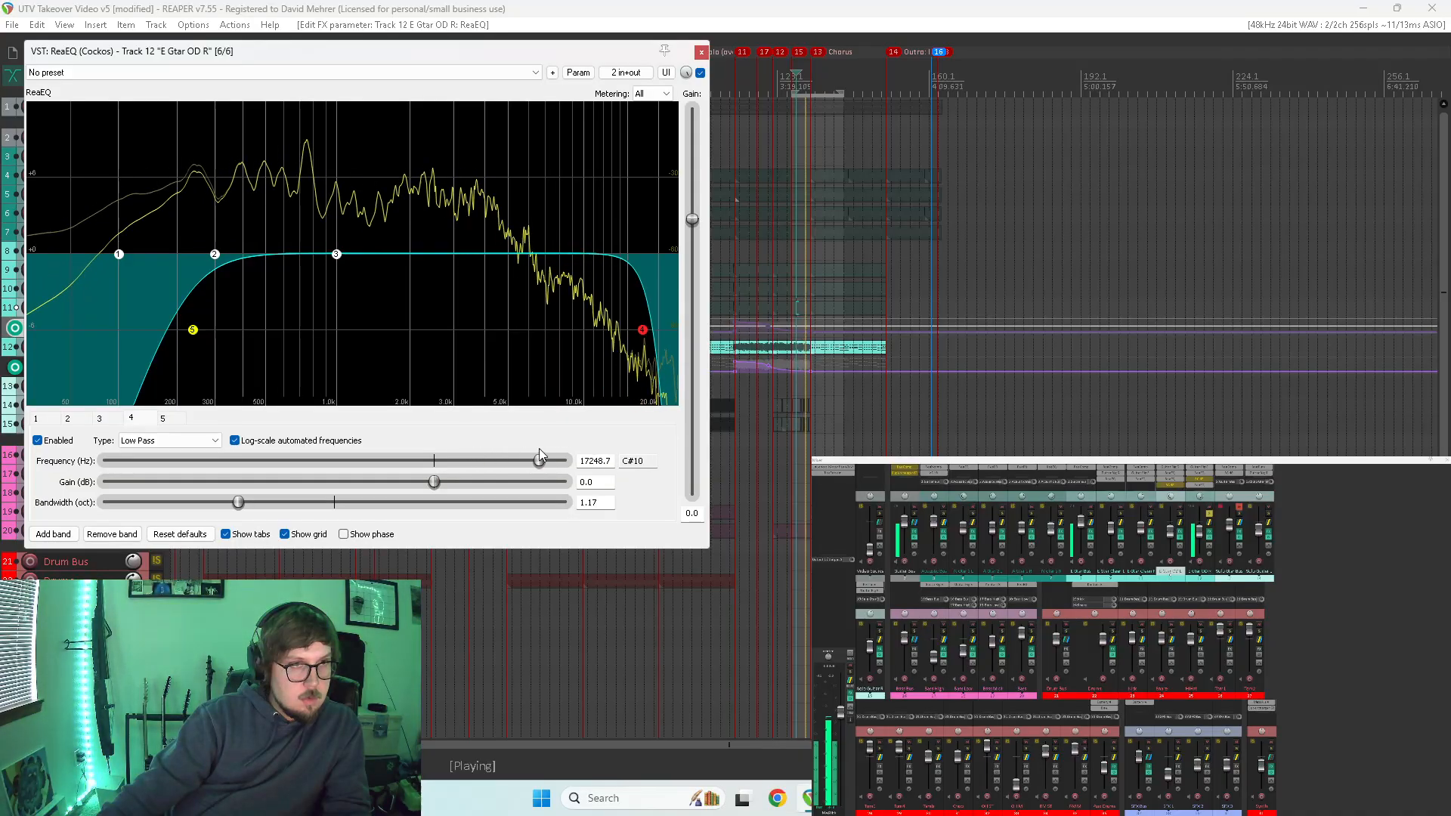
# - Narrow band 2 of the E Gtar OD R EQ to 0.21 oct, sweep it boosted to 501 Hz, and cut it there
pyautogui.click(215, 255)
pyautogui.click(127, 504)
pyautogui.moveTo(414, 485); pyautogui.dragTo(566, 482)
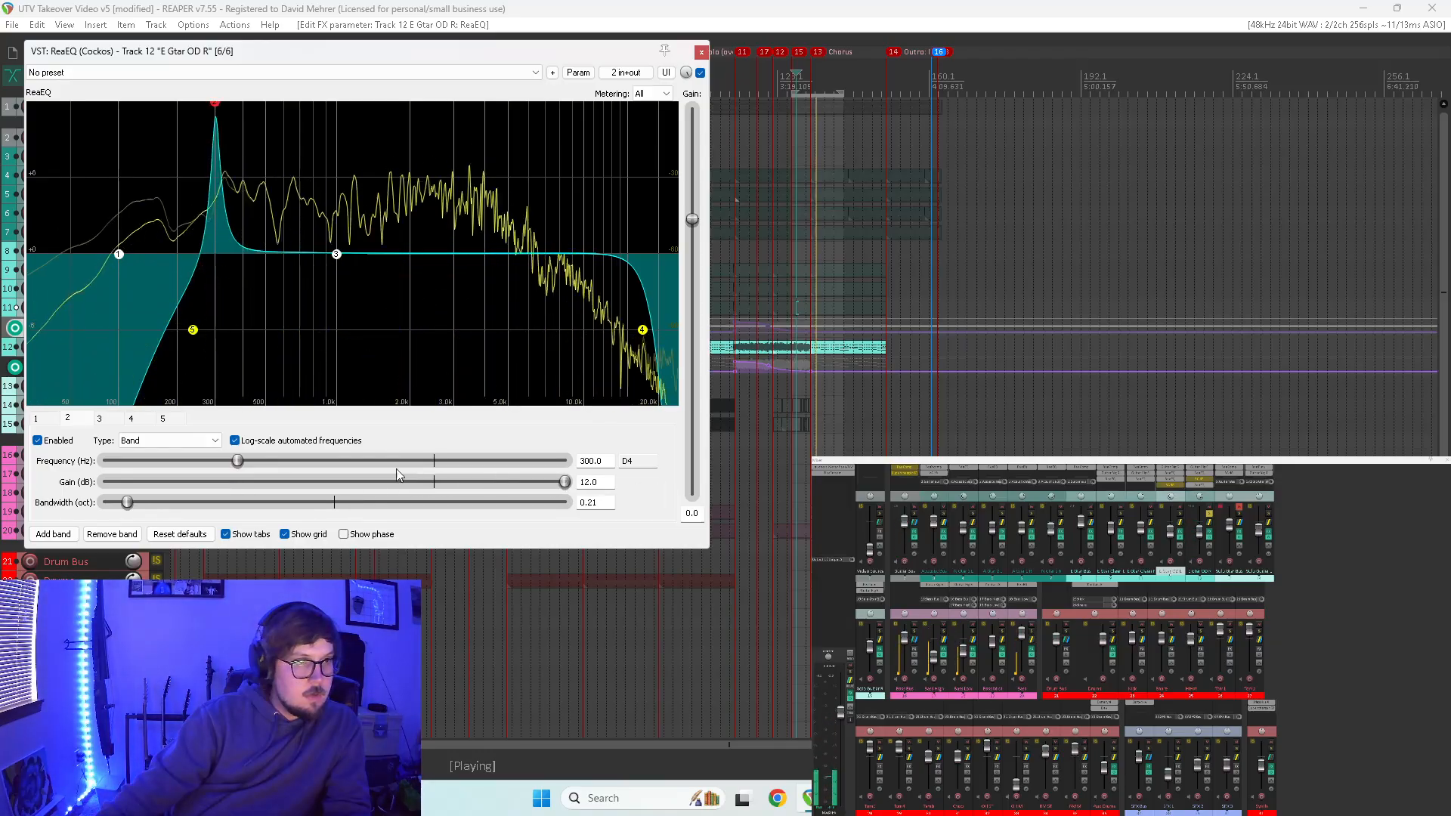
pyautogui.moveTo(237, 461); pyautogui.dragTo(276, 460)
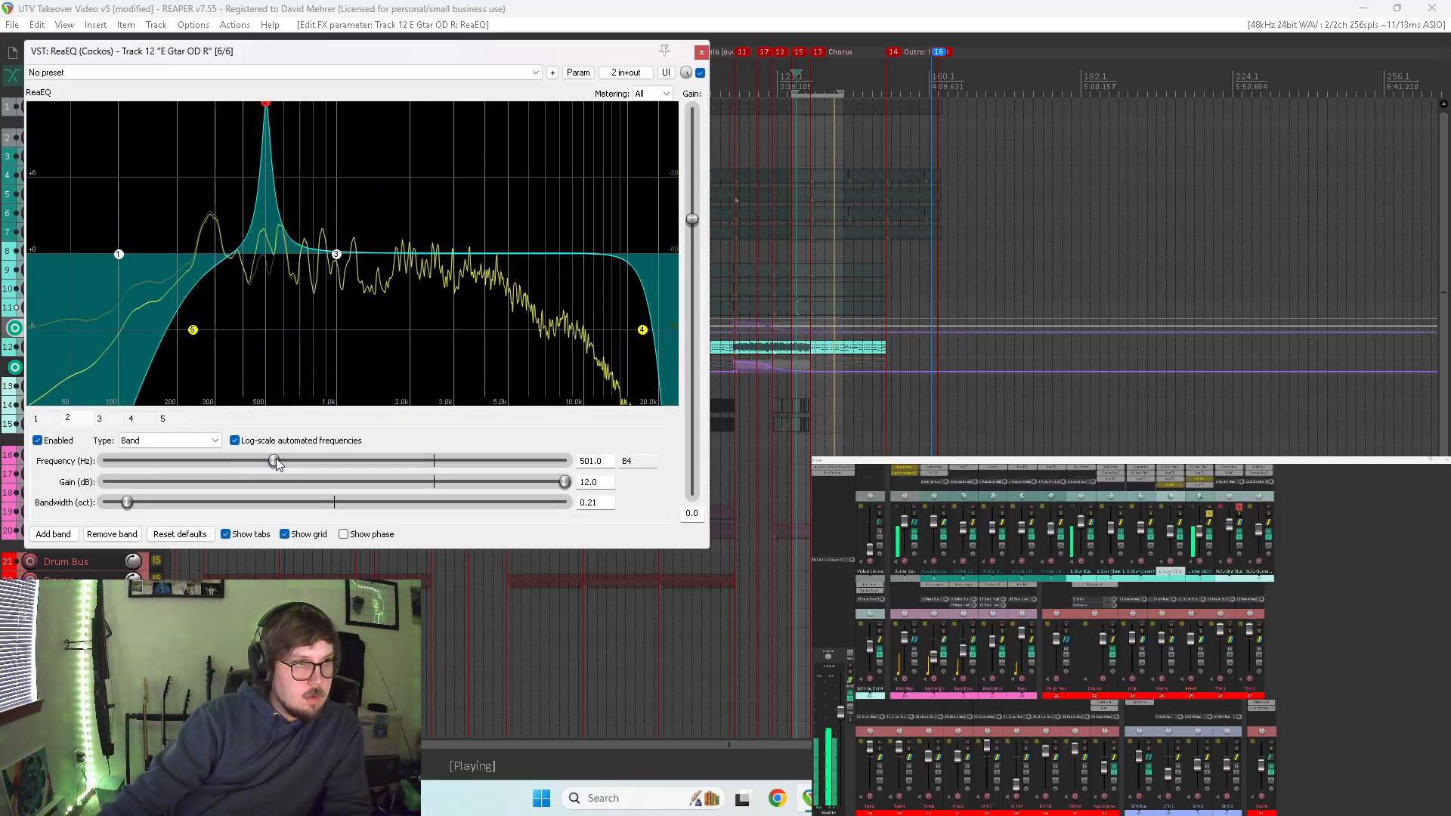
pyautogui.moveTo(566, 482); pyautogui.dragTo(417, 484)
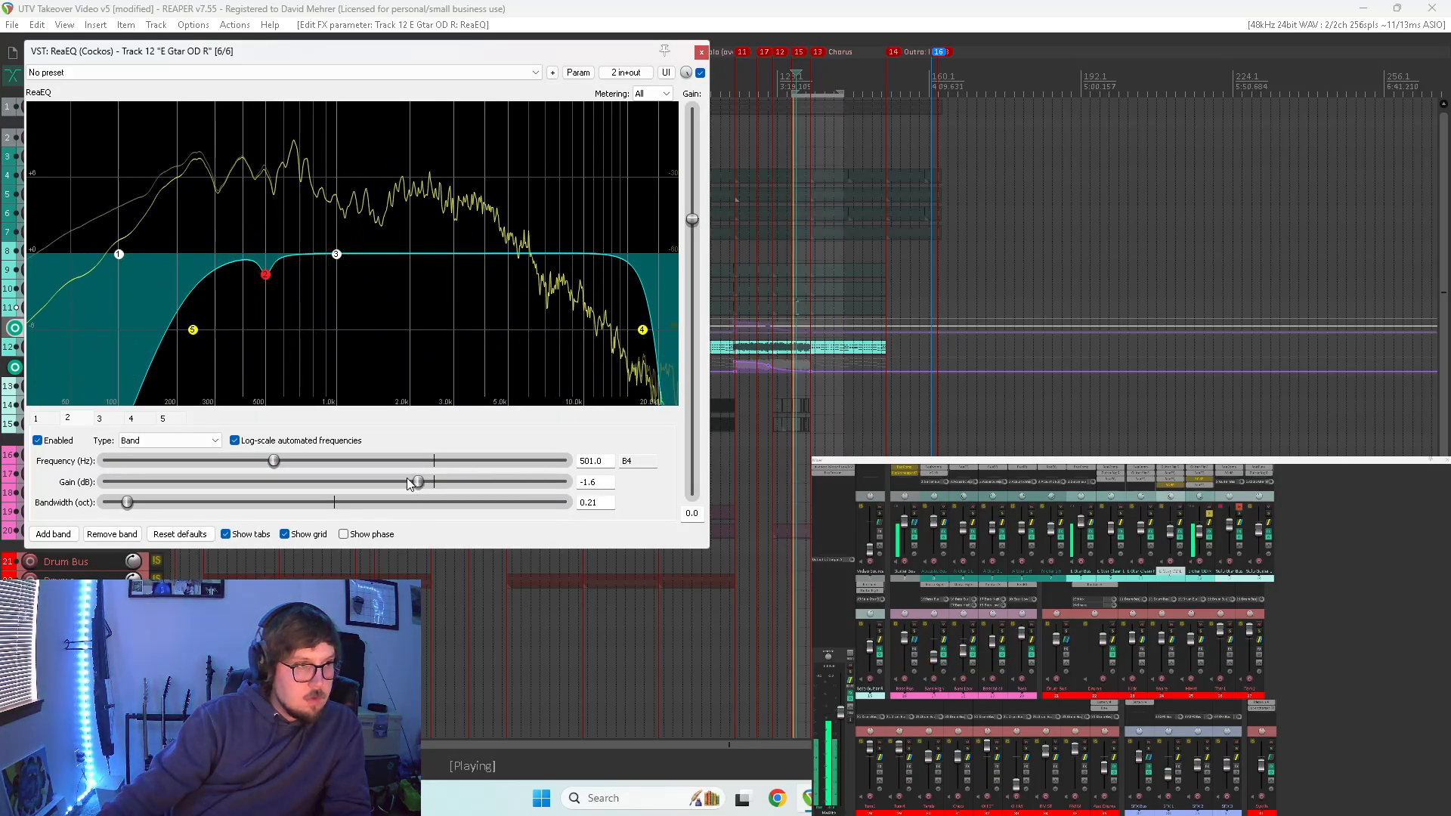
# - Add band 6 to the E Gtar OD R EQ, sweep it boosted to 744.5 Hz at 0.25 oct, and cut it there
pyautogui.click(53, 534)
pyautogui.moveTo(408, 481); pyautogui.dragTo(566, 481)
pyautogui.moveTo(274, 461)
pyautogui.mouseDown()
pyautogui.moveTo(342, 465)
pyautogui.moveTo(302, 463)
pyautogui.mouseUp()
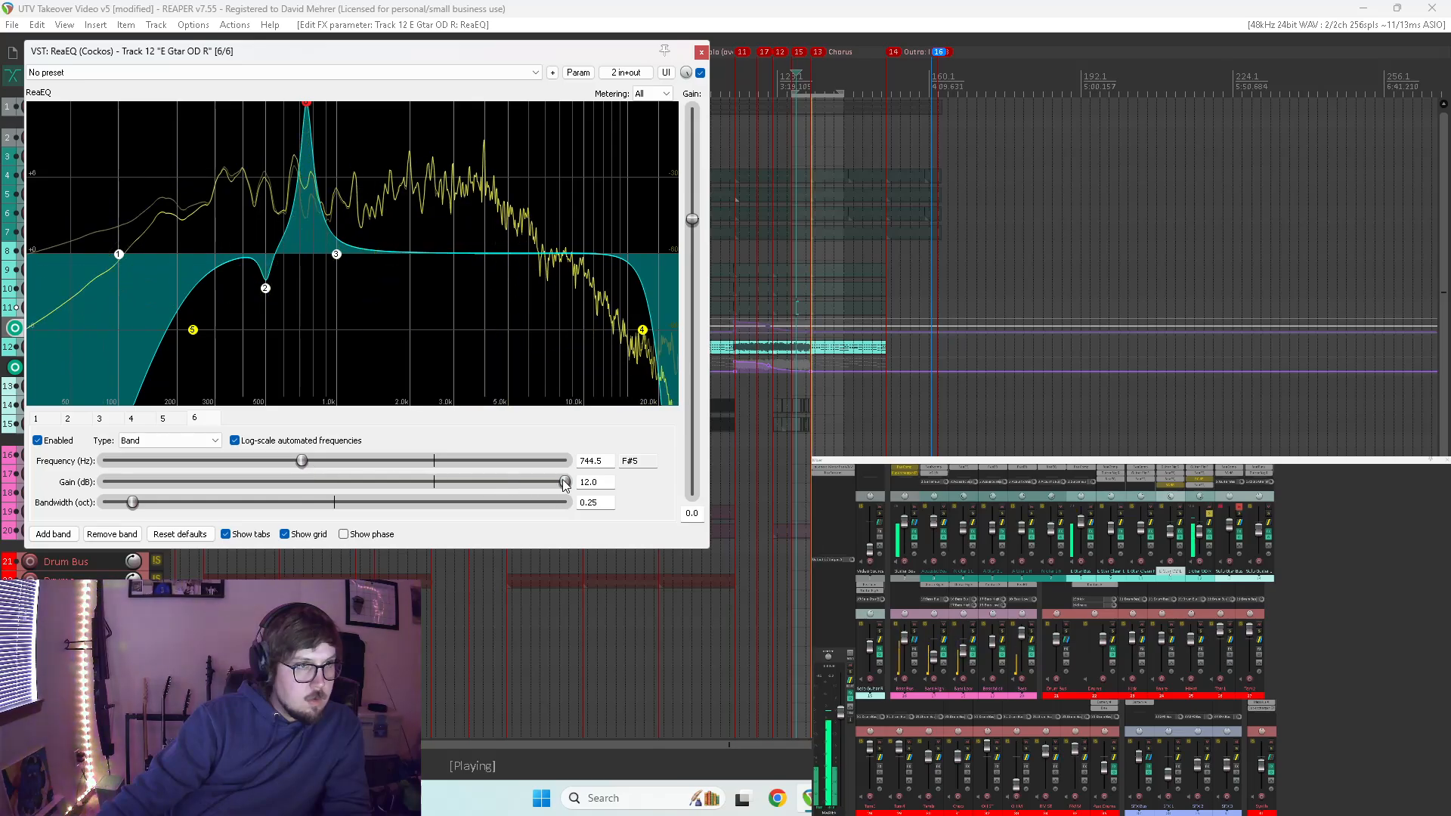
pyautogui.moveTo(565, 482)
pyautogui.mouseDown()
pyautogui.moveTo(392, 485)
pyautogui.moveTo(565, 482)
pyautogui.mouseUp()
# - Add band 7 to the E Gtar OD R EQ, sweep it to 1876.1 Hz, and cut it by 3.2 dB at about 0.29 oct
pyautogui.click(55, 534)
pyautogui.click(125, 503)
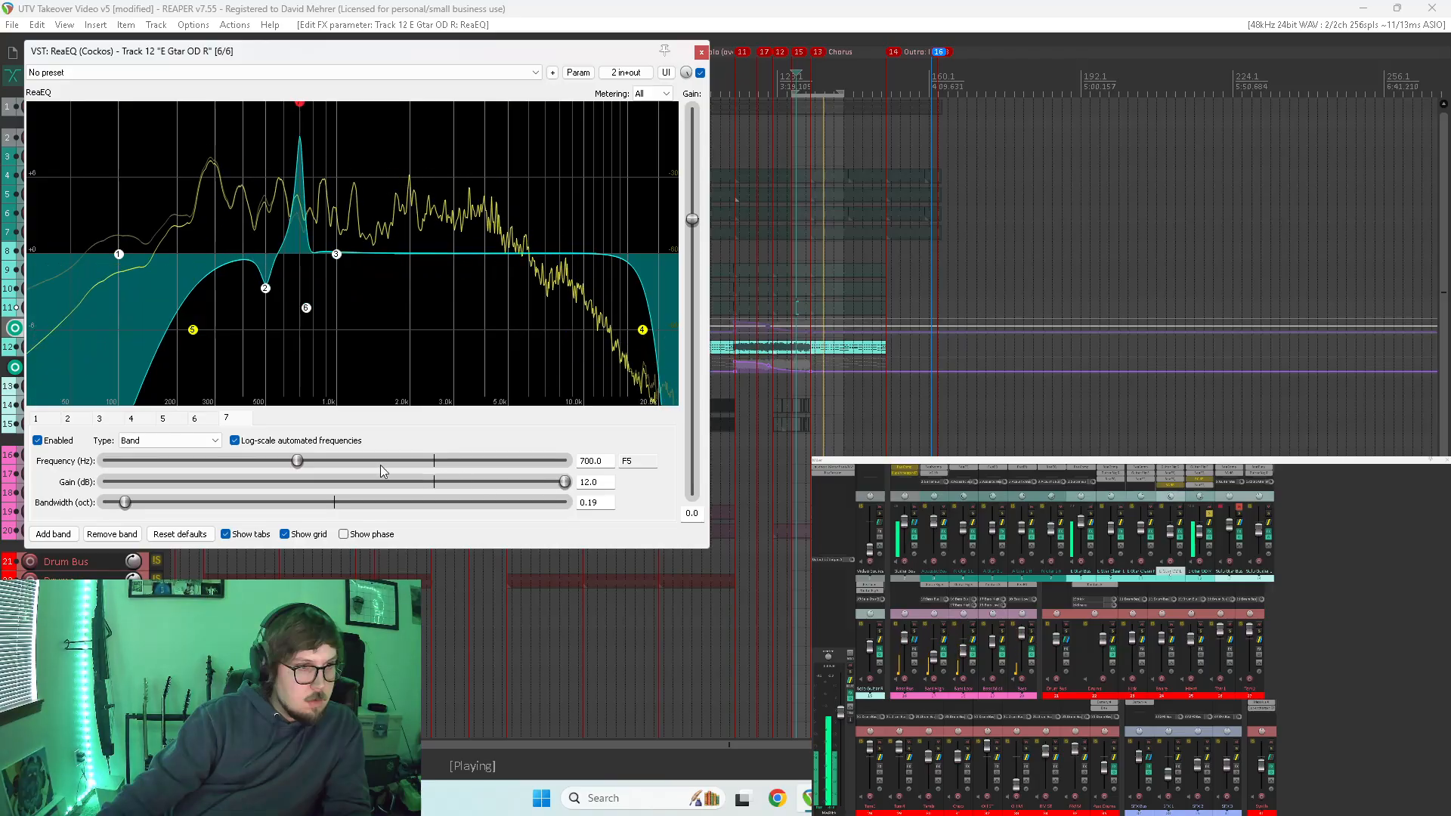
pyautogui.moveTo(297, 461); pyautogui.dragTo(375, 462)
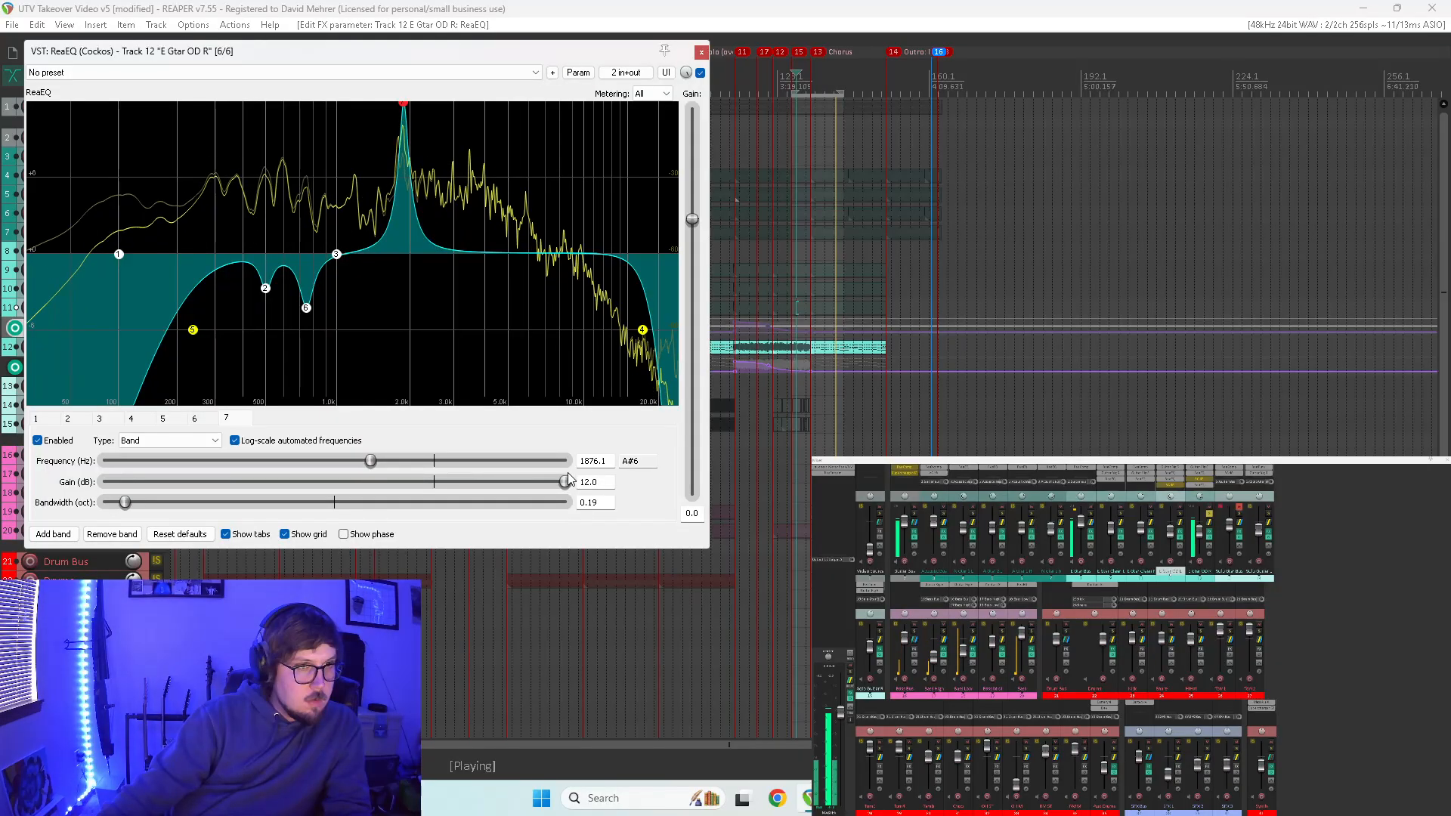
pyautogui.moveTo(566, 482); pyautogui.dragTo(402, 481)
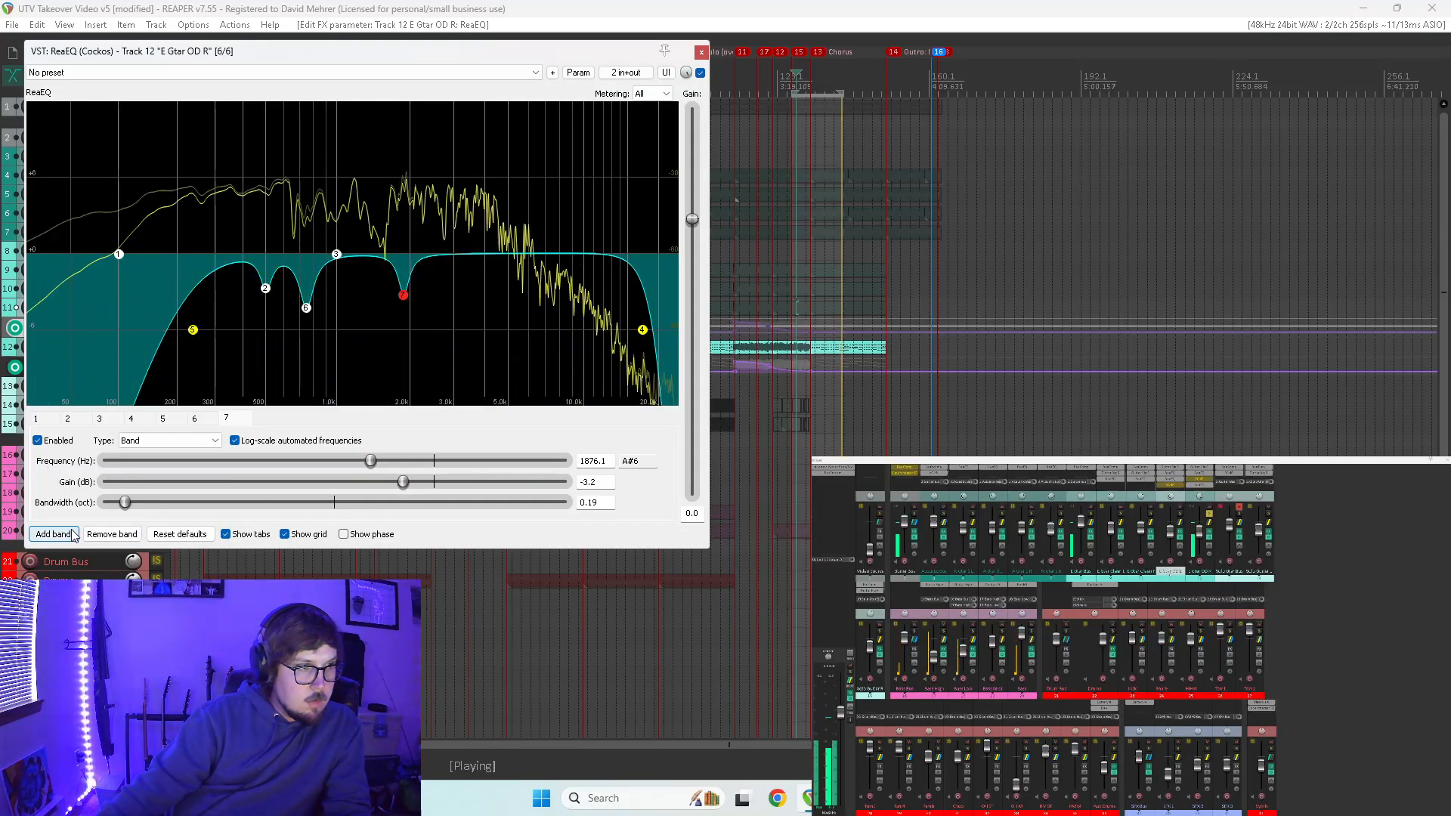
pyautogui.moveTo(126, 502); pyautogui.dragTo(142, 502)
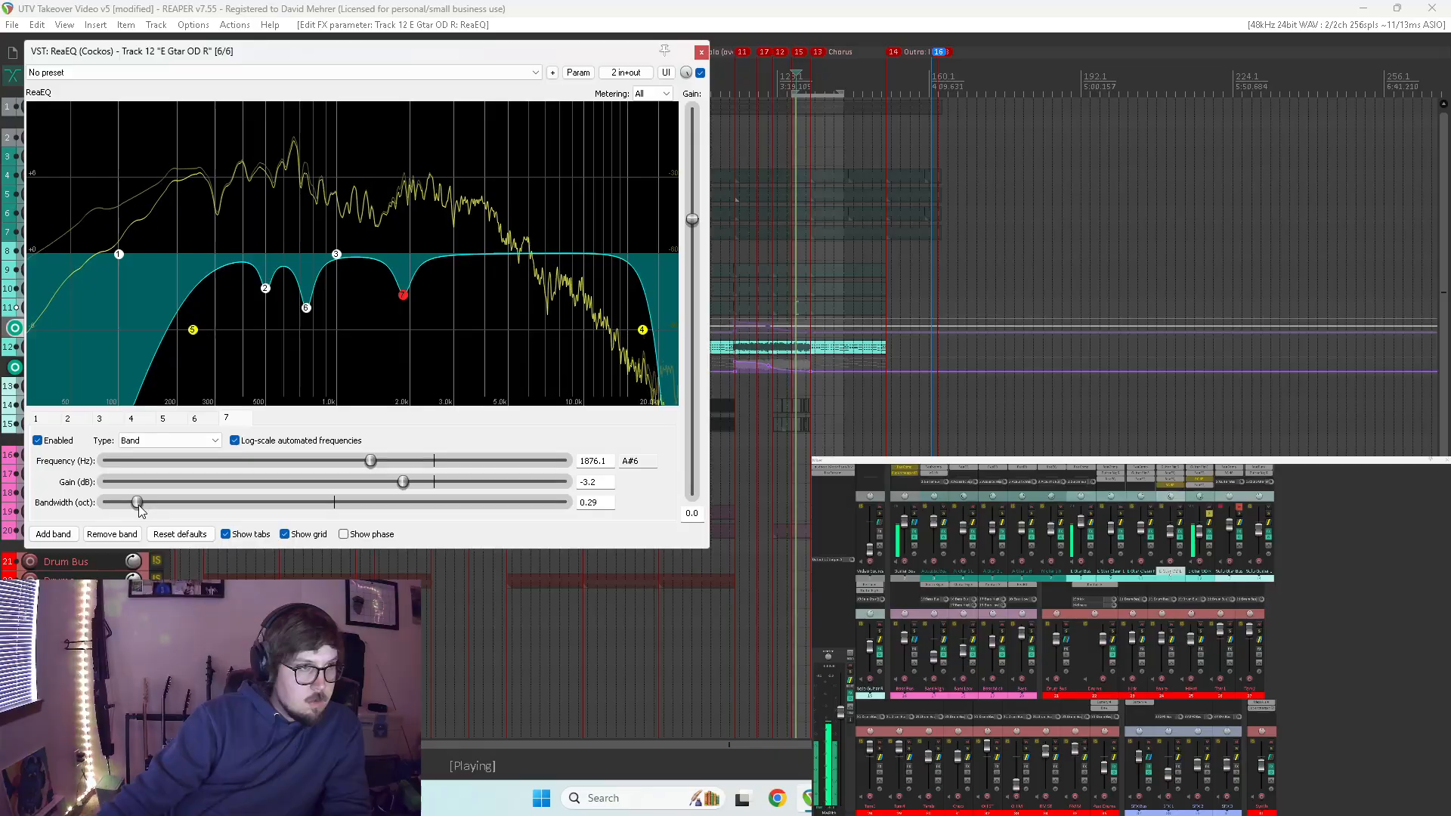
# - Add band 8 to the E Gtar OD R EQ, sweep it to 3941 Hz, and cut it by 2.1 dB at 0.95 oct
pyautogui.click(53, 533)
pyautogui.moveTo(435, 481); pyautogui.dragTo(566, 481)
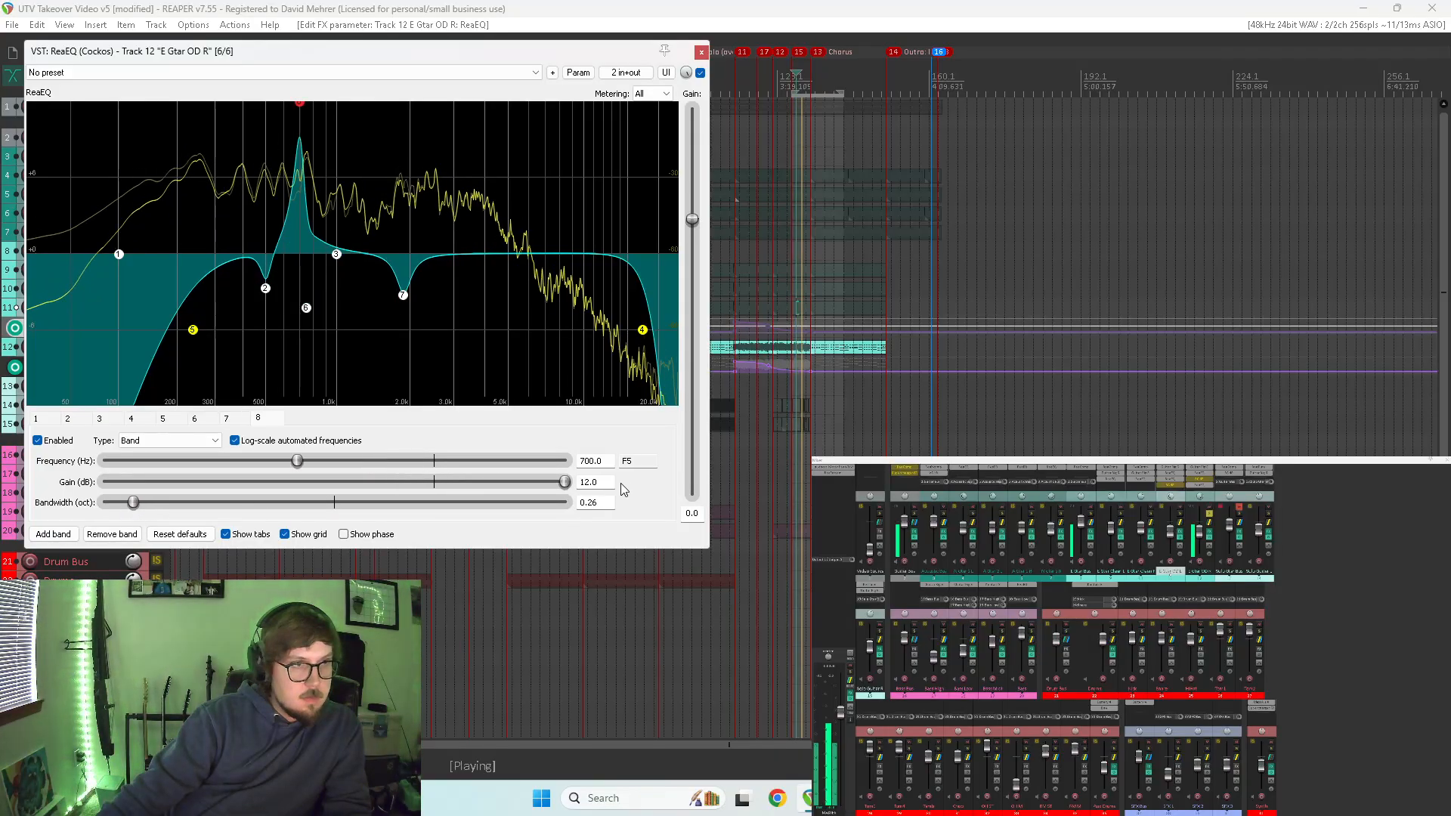
pyautogui.moveTo(297, 460); pyautogui.dragTo(428, 465)
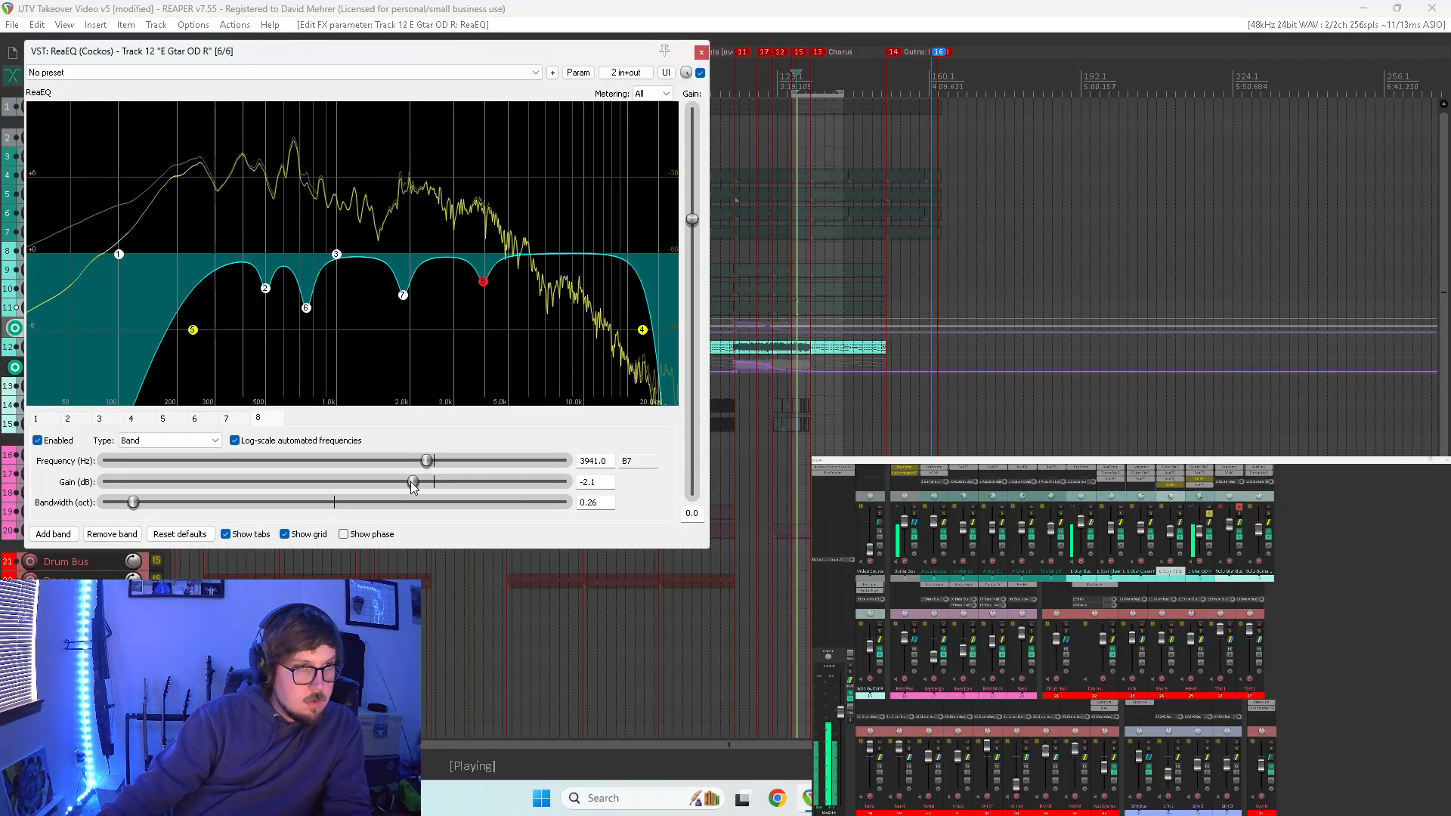
pyautogui.moveTo(134, 503); pyautogui.dragTo(219, 503)
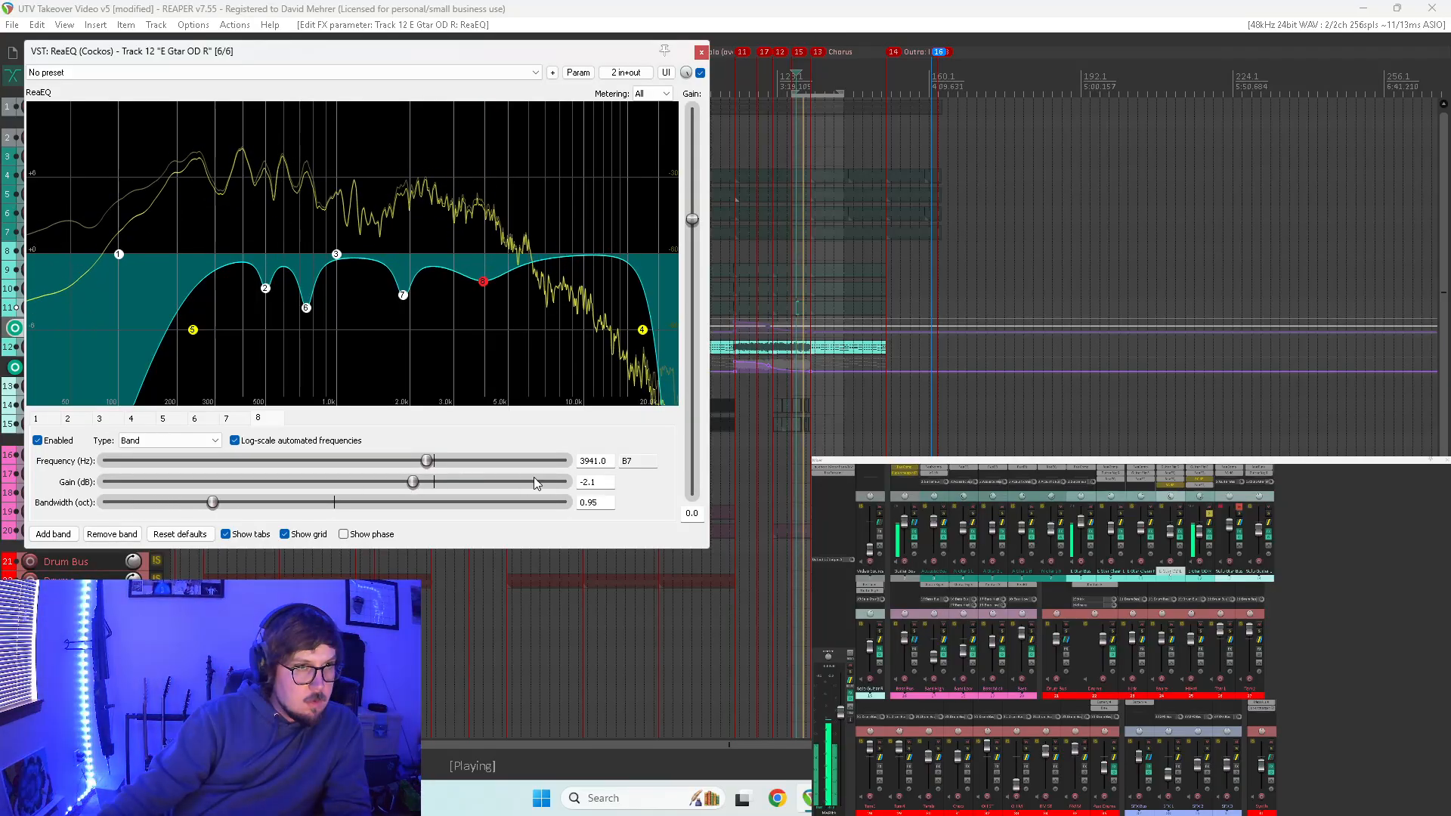
# - Add band 9 to the E Gtar OD R EQ, sweep it to 9063.9 Hz at 0.27 oct, cut it by 2.4 dB, and close the EQ
pyautogui.doubleClick(560, 268)
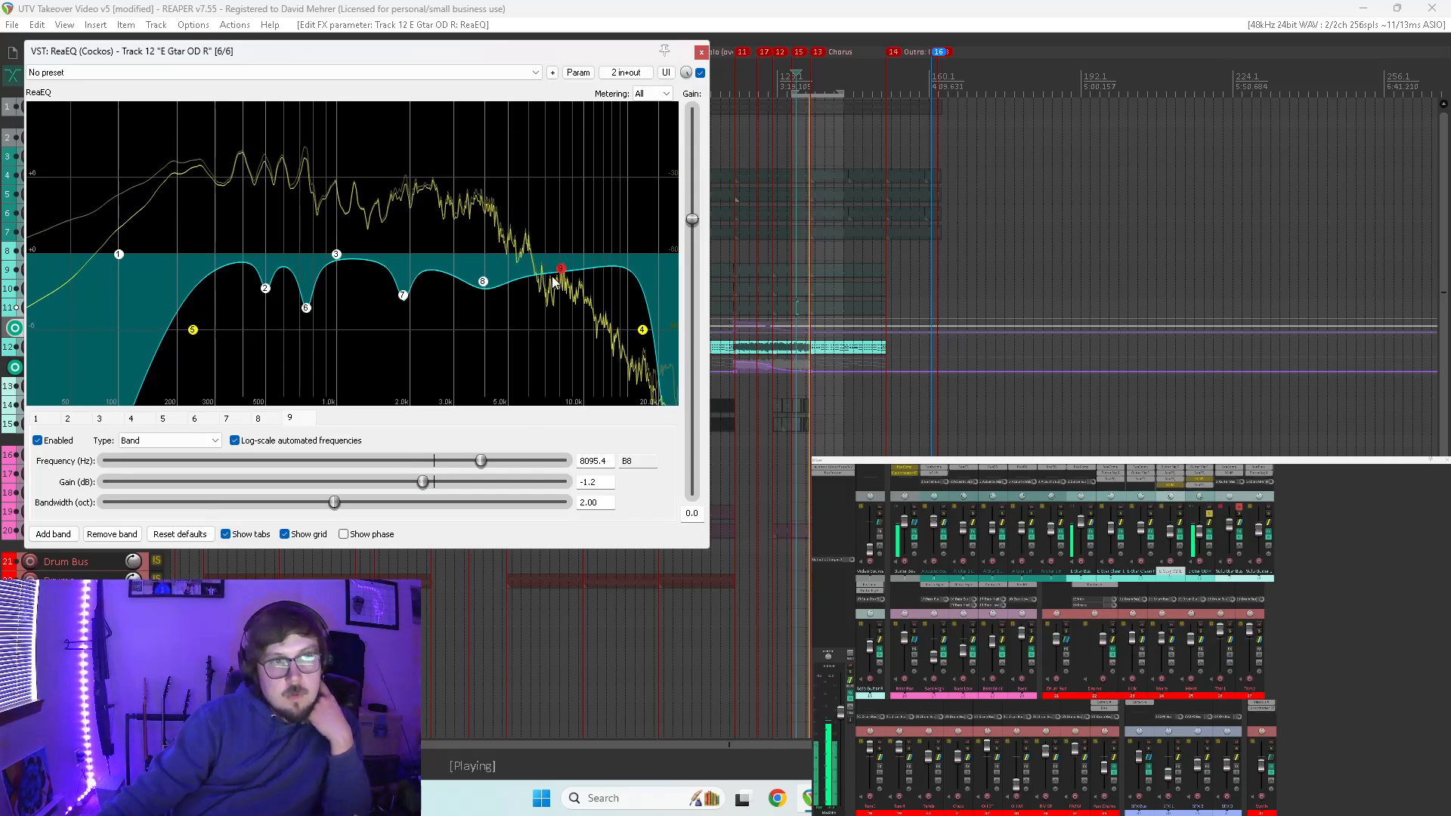
pyautogui.moveTo(424, 483); pyautogui.dragTo(576, 492)
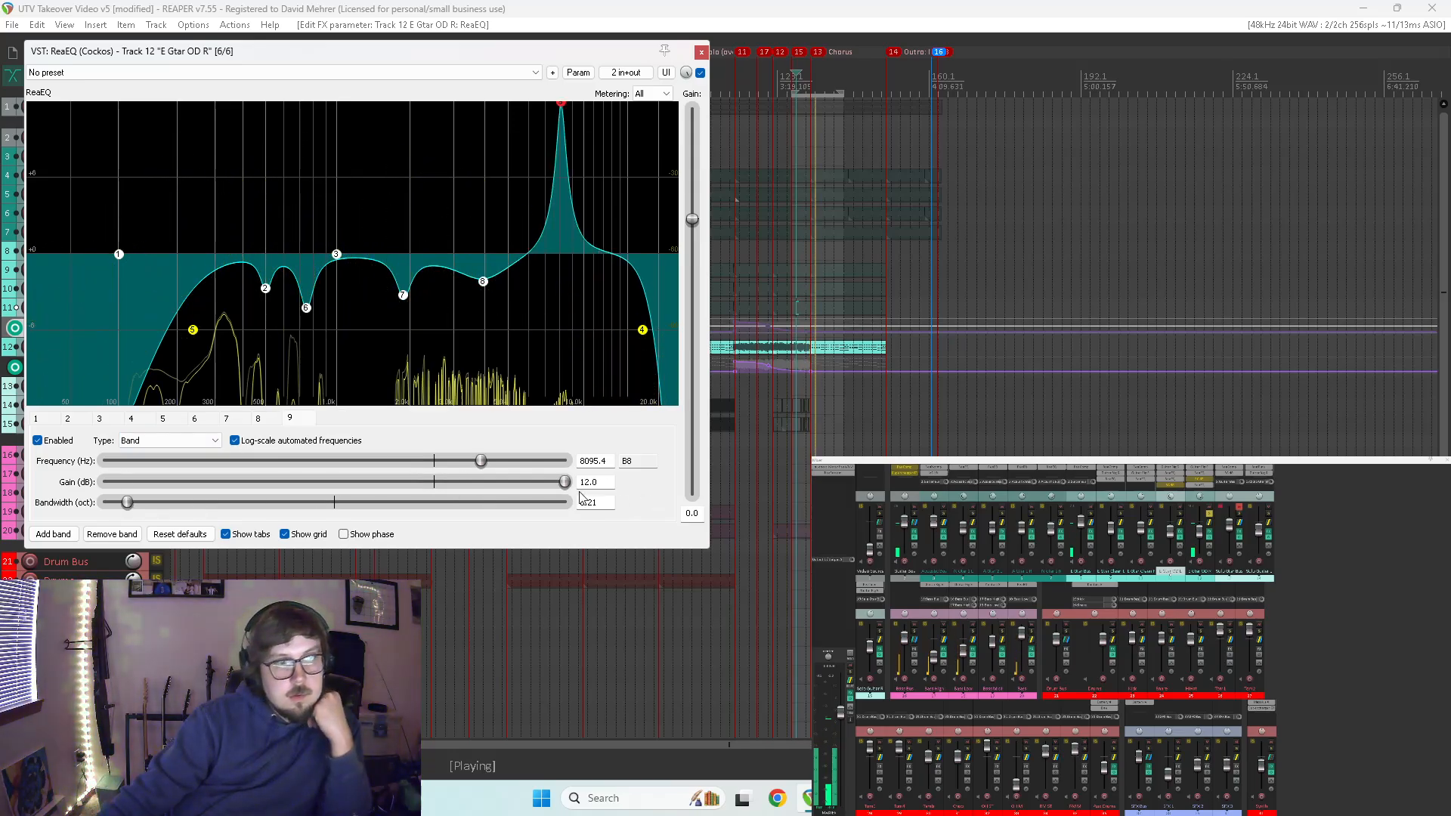
pyautogui.moveTo(484, 461); pyautogui.dragTo(452, 484)
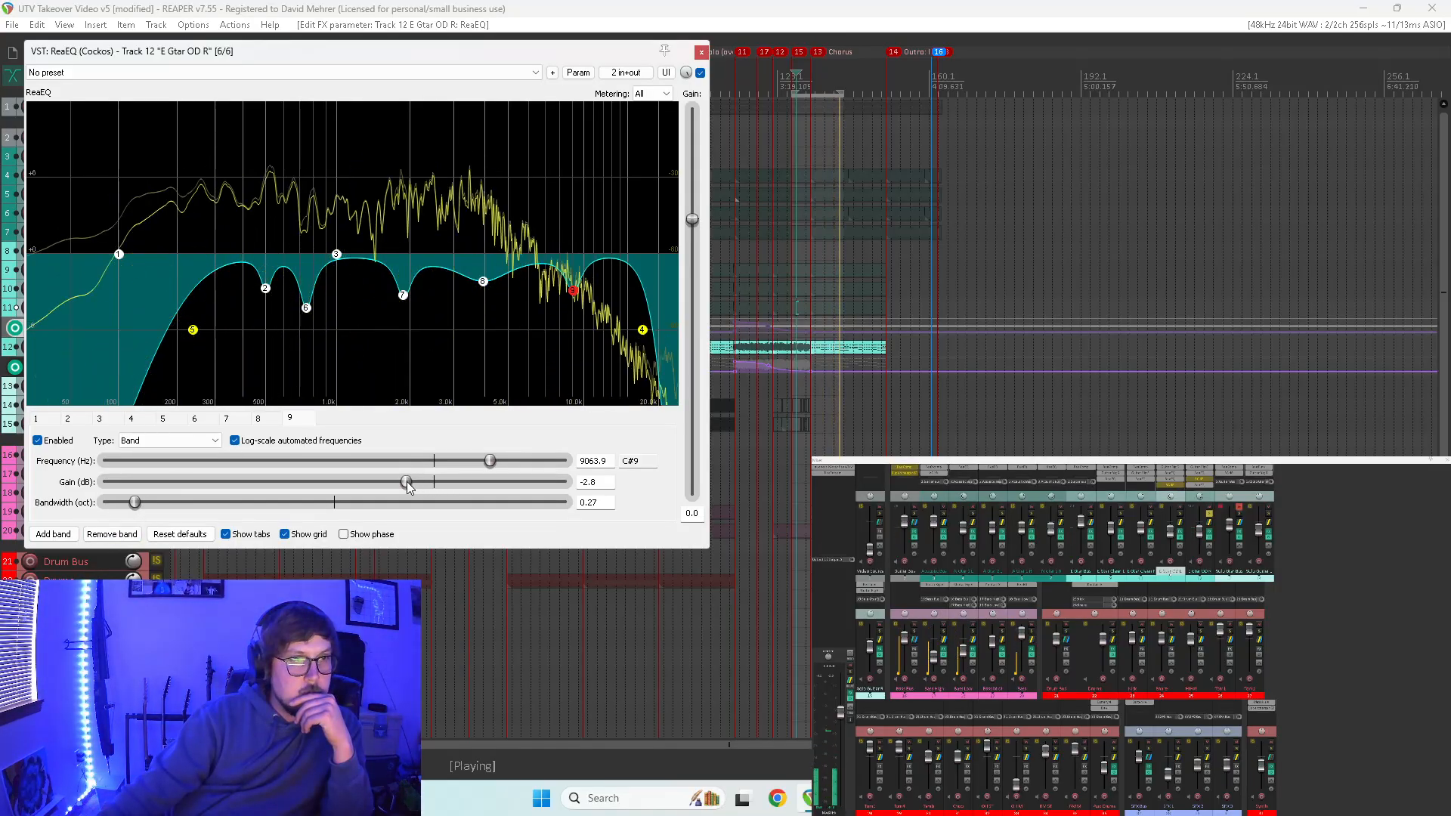
pyautogui.click(699, 52)
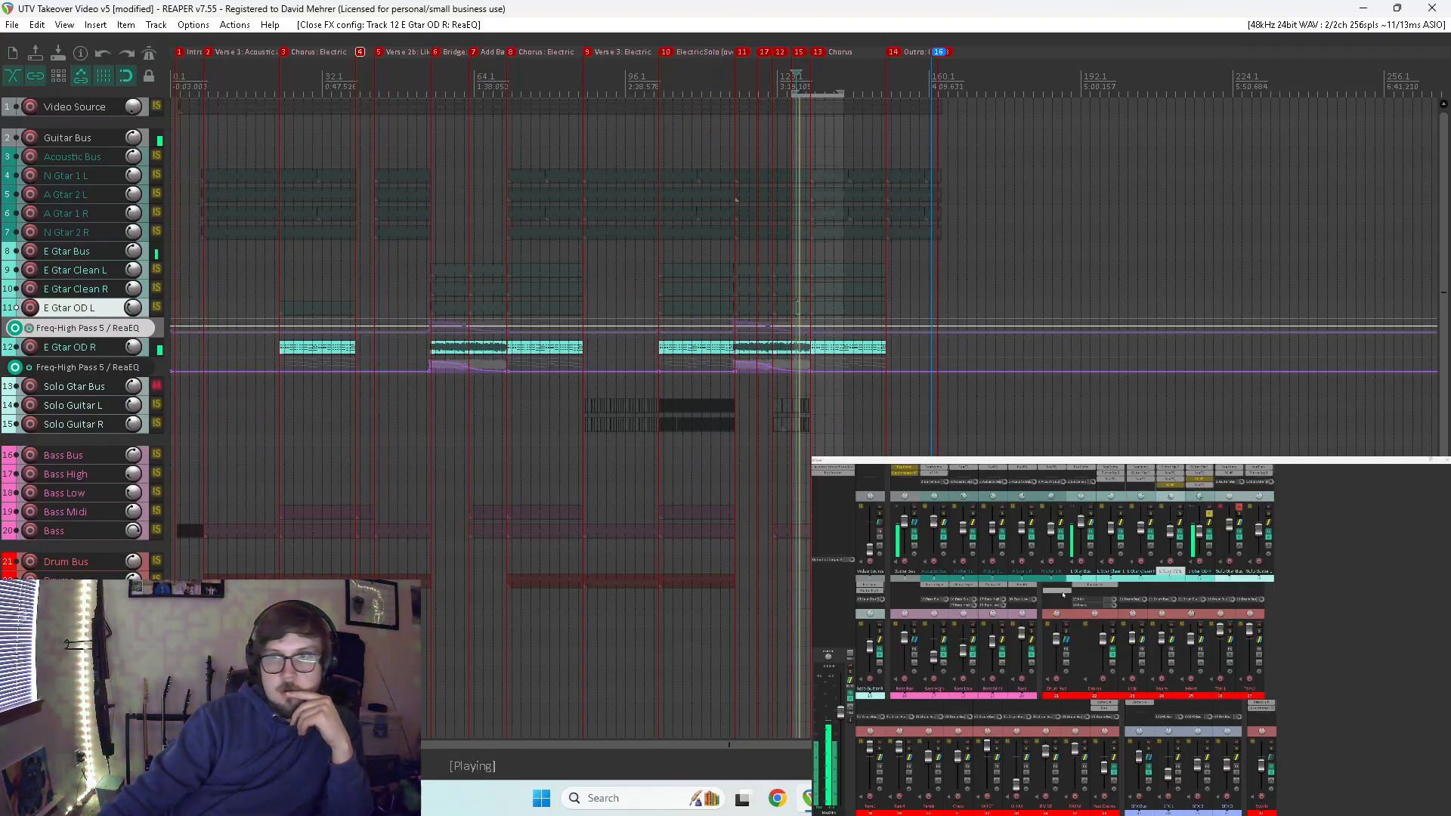
# - Reopen the E Gtar OD R EQ, narrow its low-pass bandwidth to 1.07 oct, and compare the sound with the EQ bypassed and active
pyautogui.click(1199, 485)
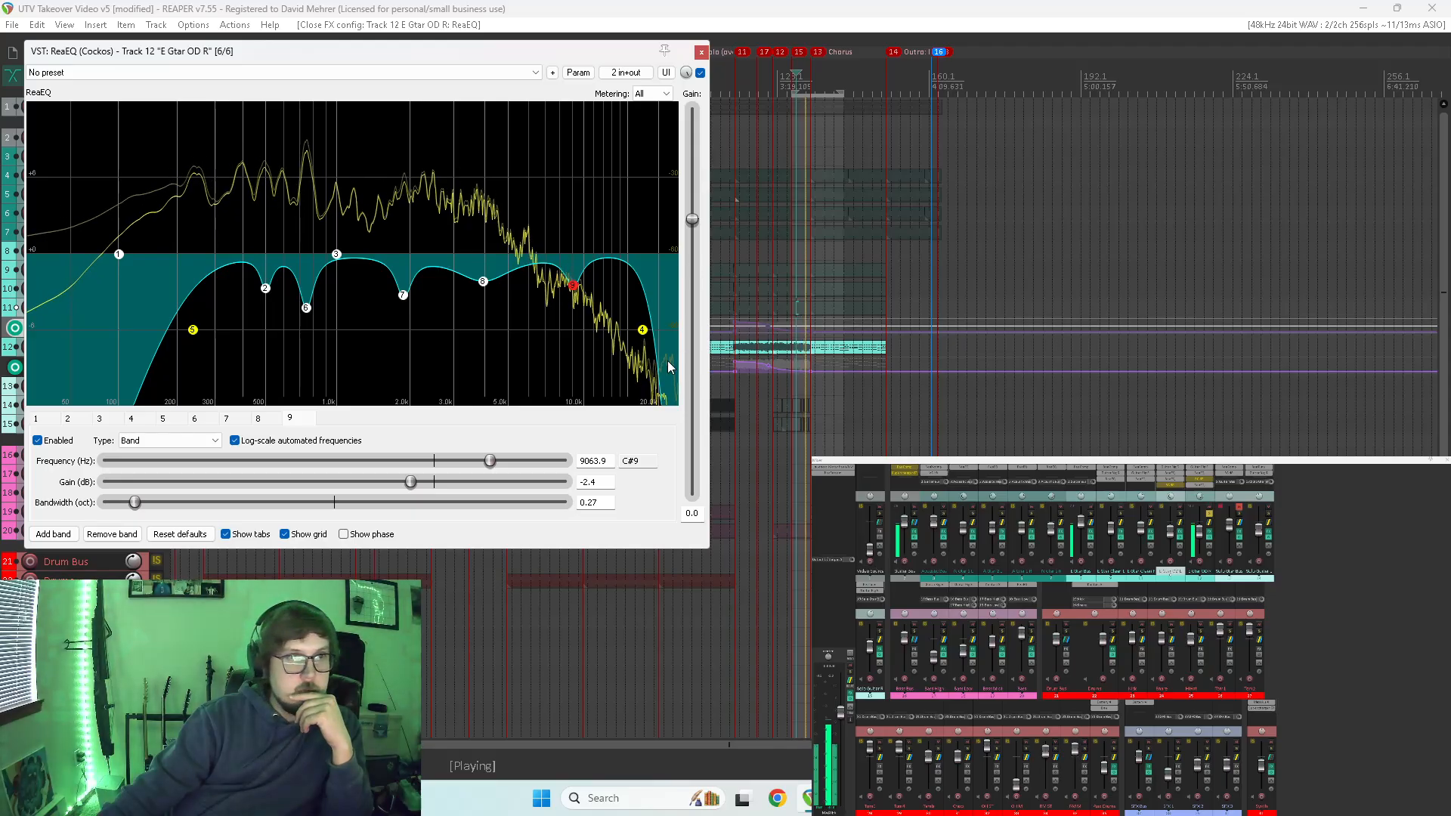
pyautogui.click(644, 331)
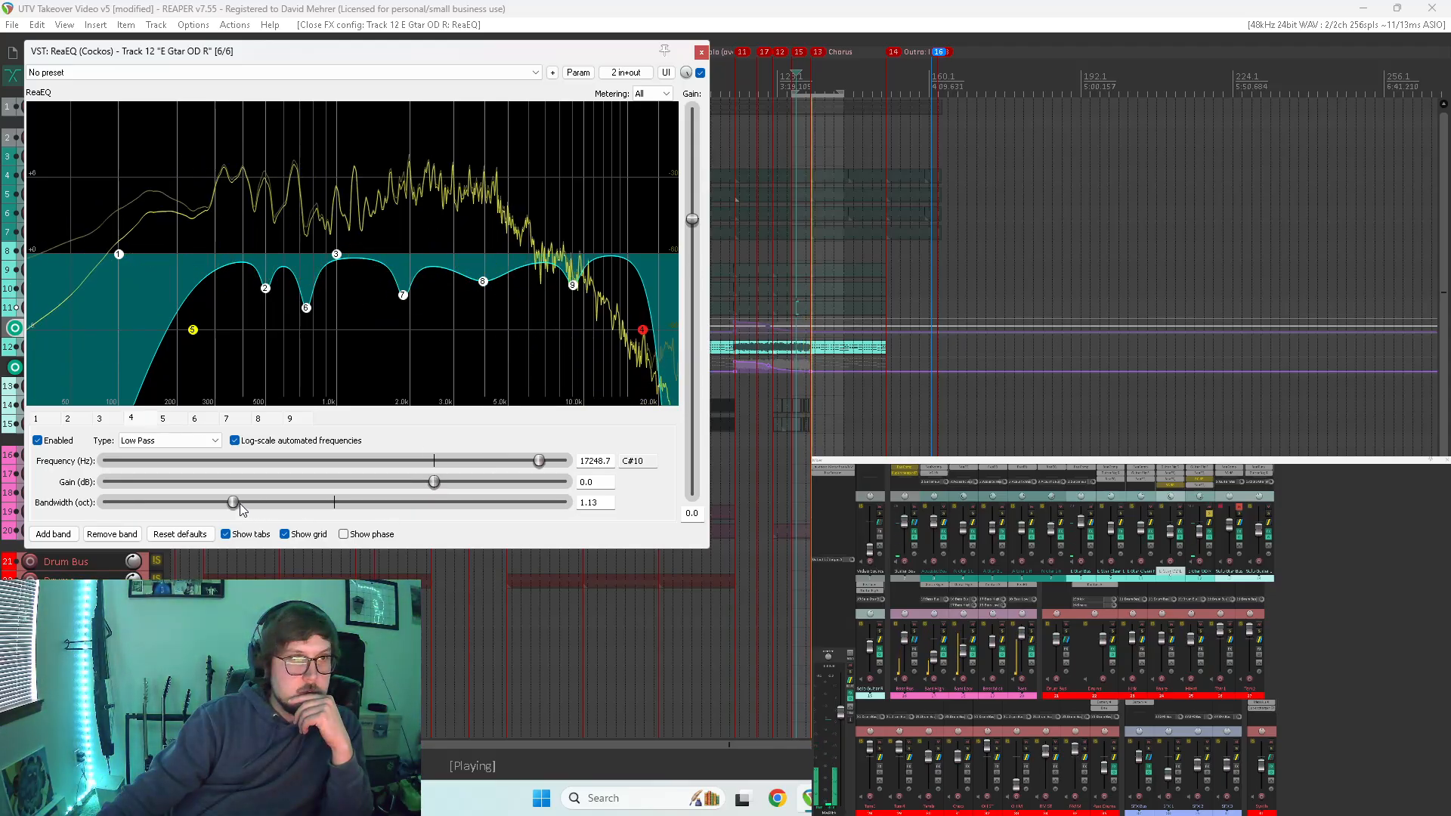
pyautogui.click(700, 74)
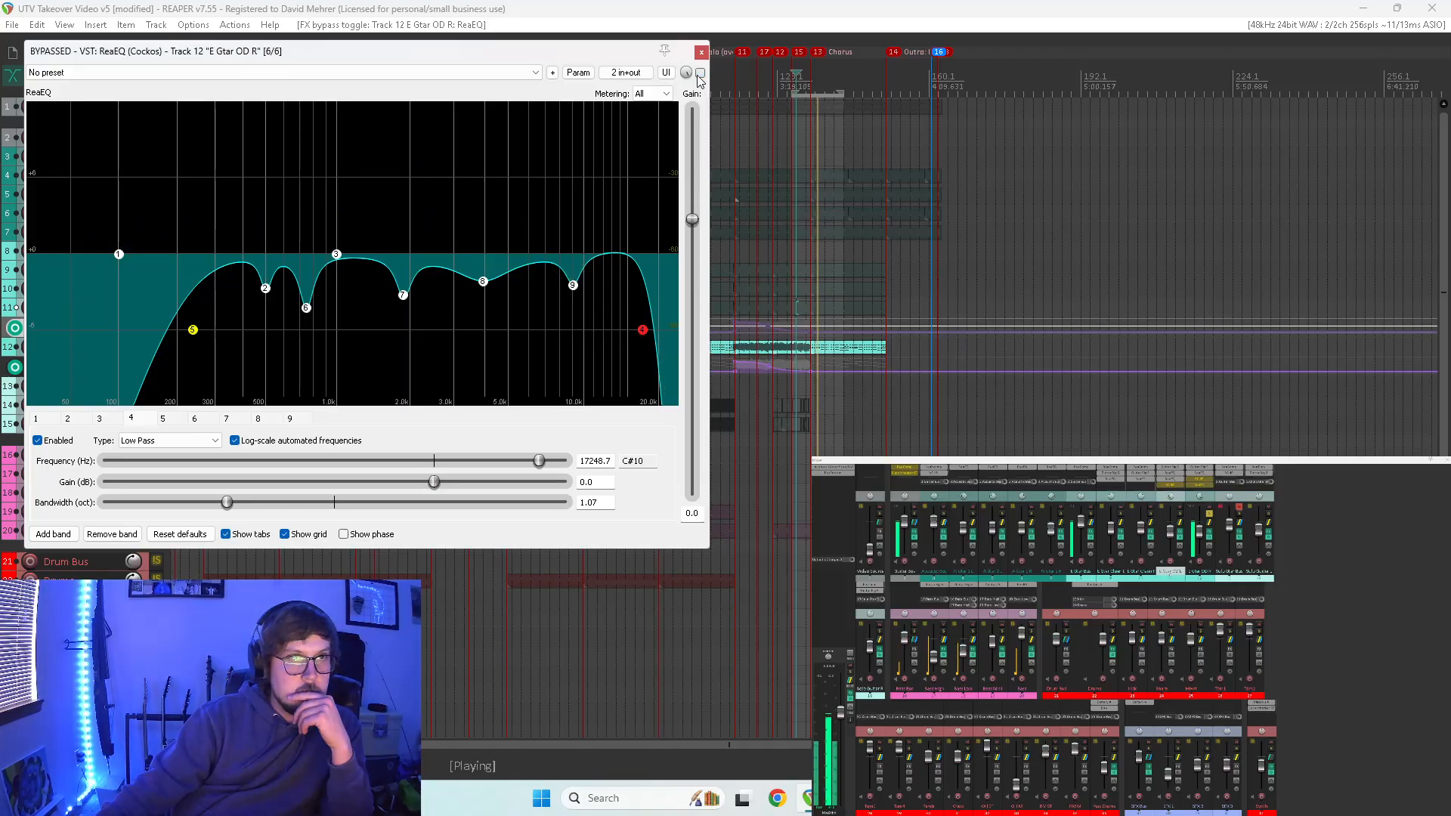
pyautogui.click(700, 72)
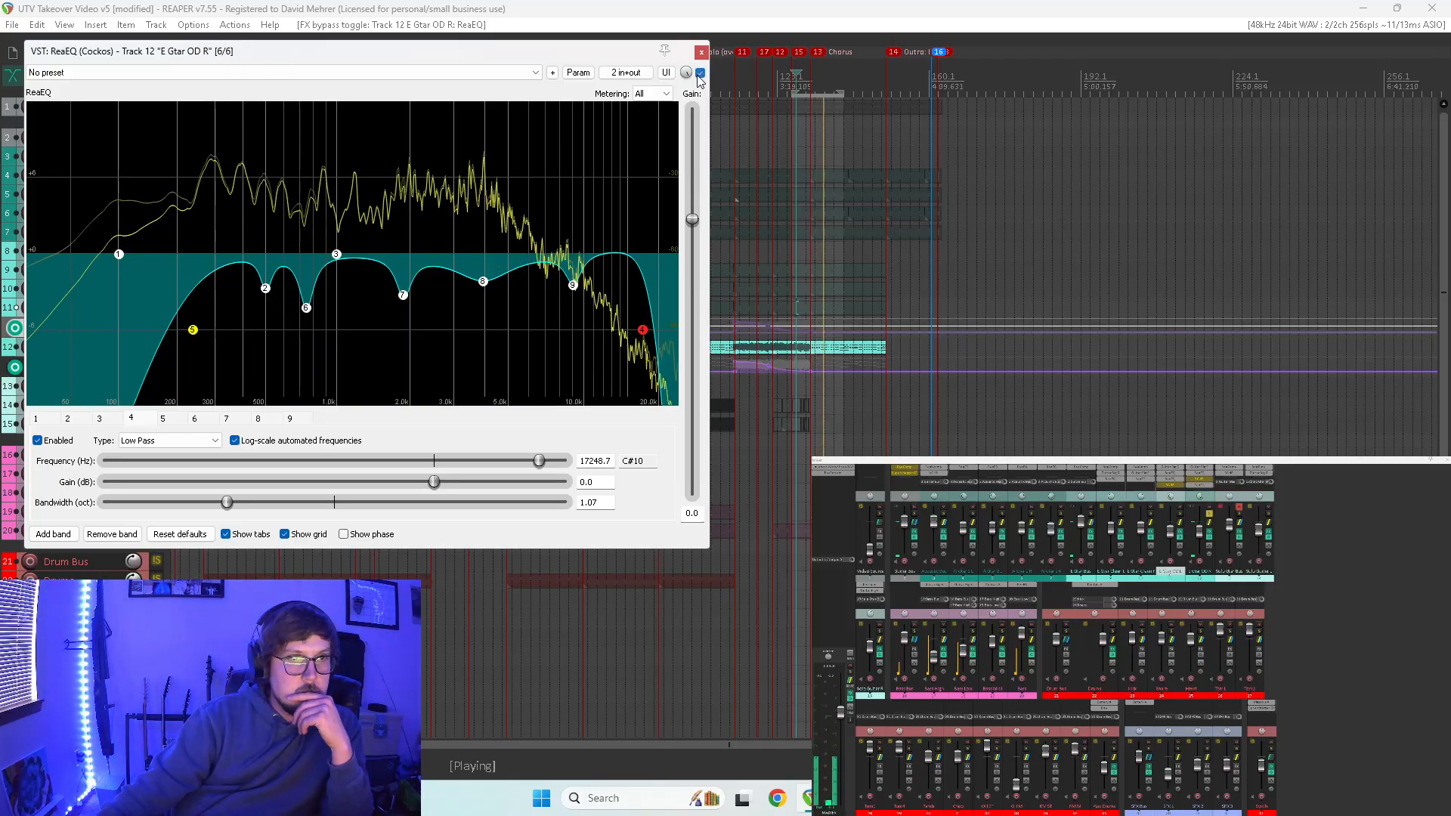
# - Close the E Gtar OD R EQ, solo all four clean and overdriven electric guitars, and adjust both overdriven tracks' volume together
pyautogui.click(701, 52)
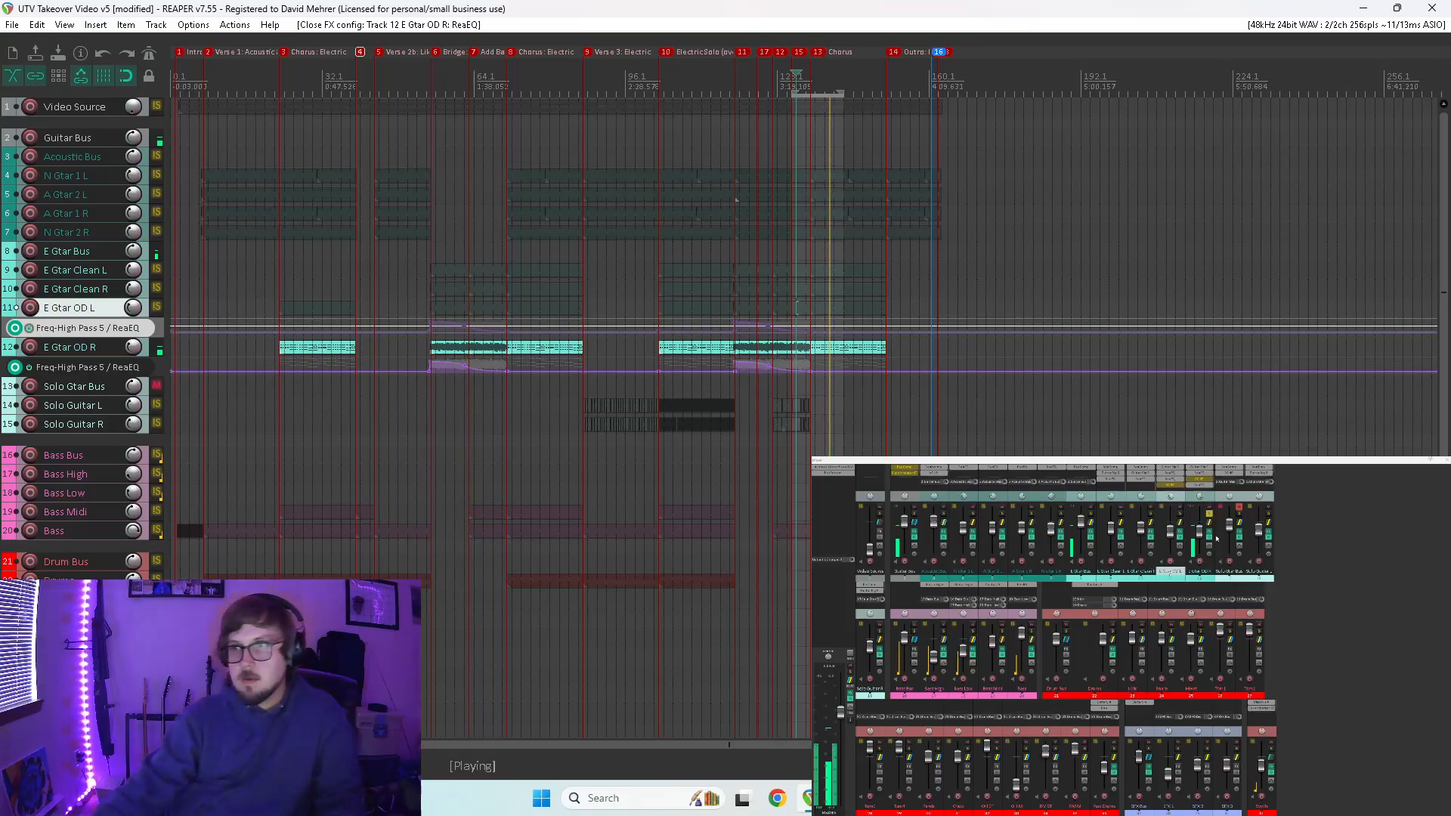
pyautogui.click(1180, 514)
pyautogui.moveTo(1150, 515); pyautogui.dragTo(1120, 515)
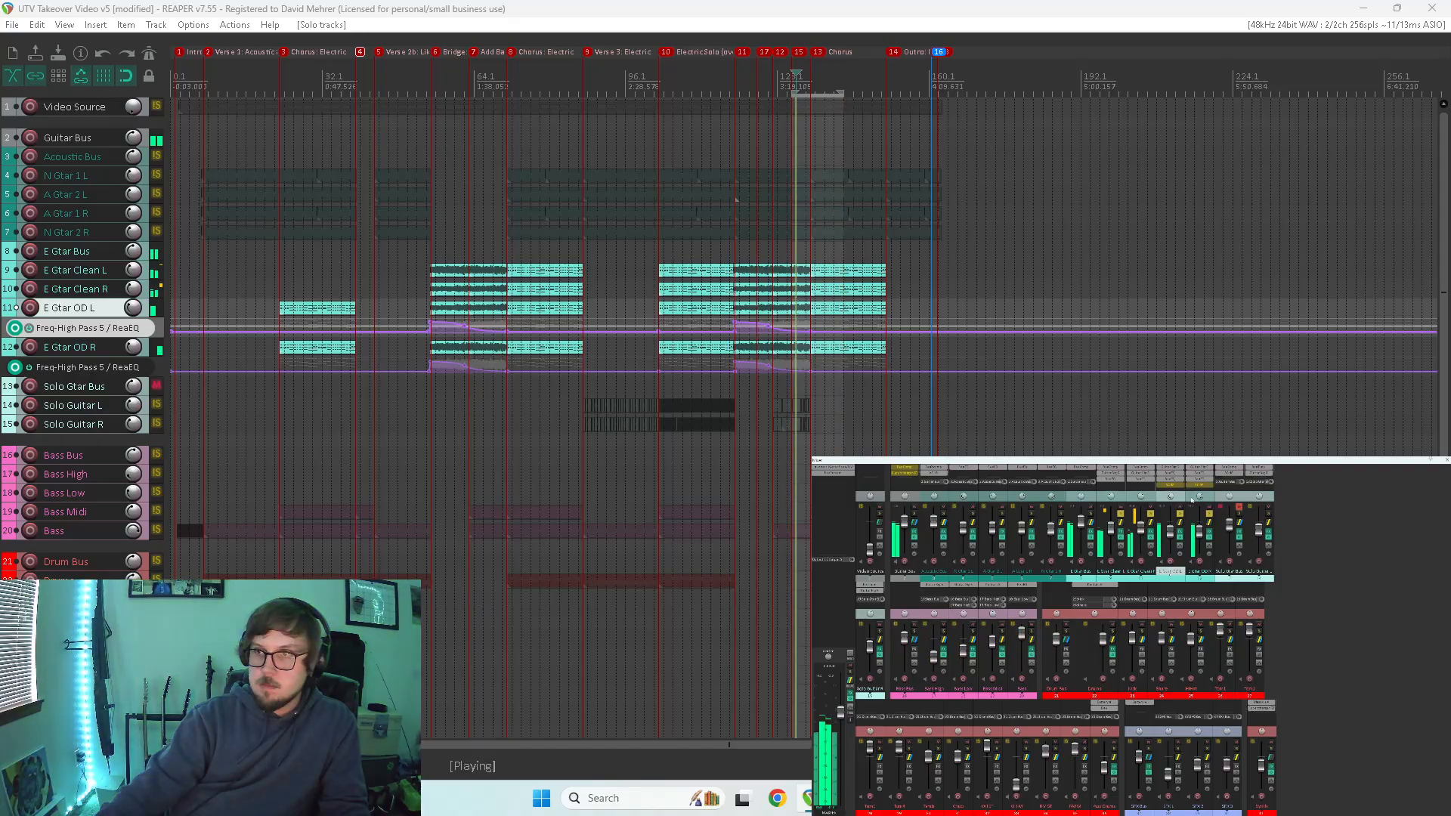
pyautogui.keyDown('ctrl'); pyautogui.click(1198, 532); pyautogui.keyUp('ctrl')
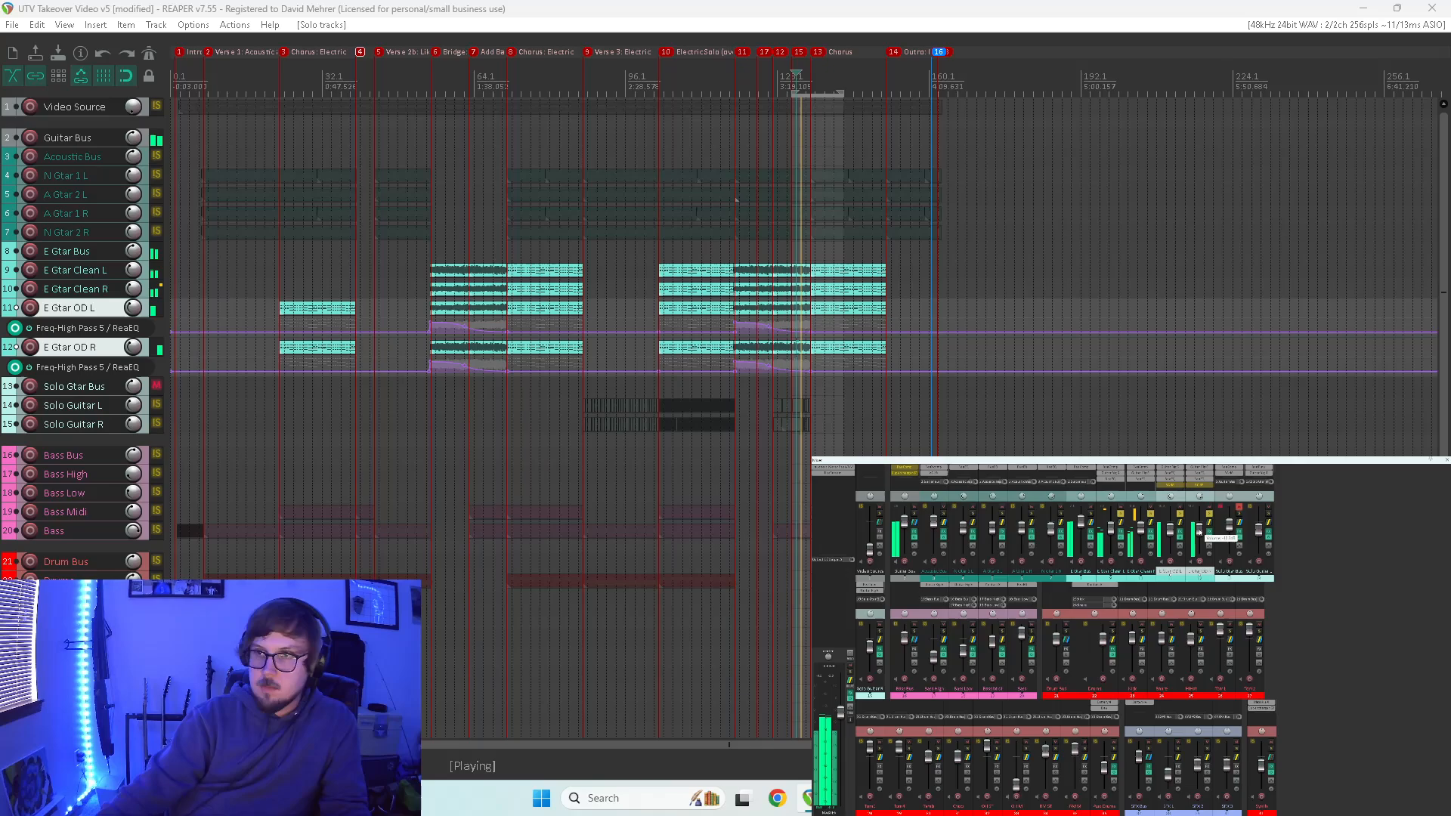
pyautogui.click(1198, 532)
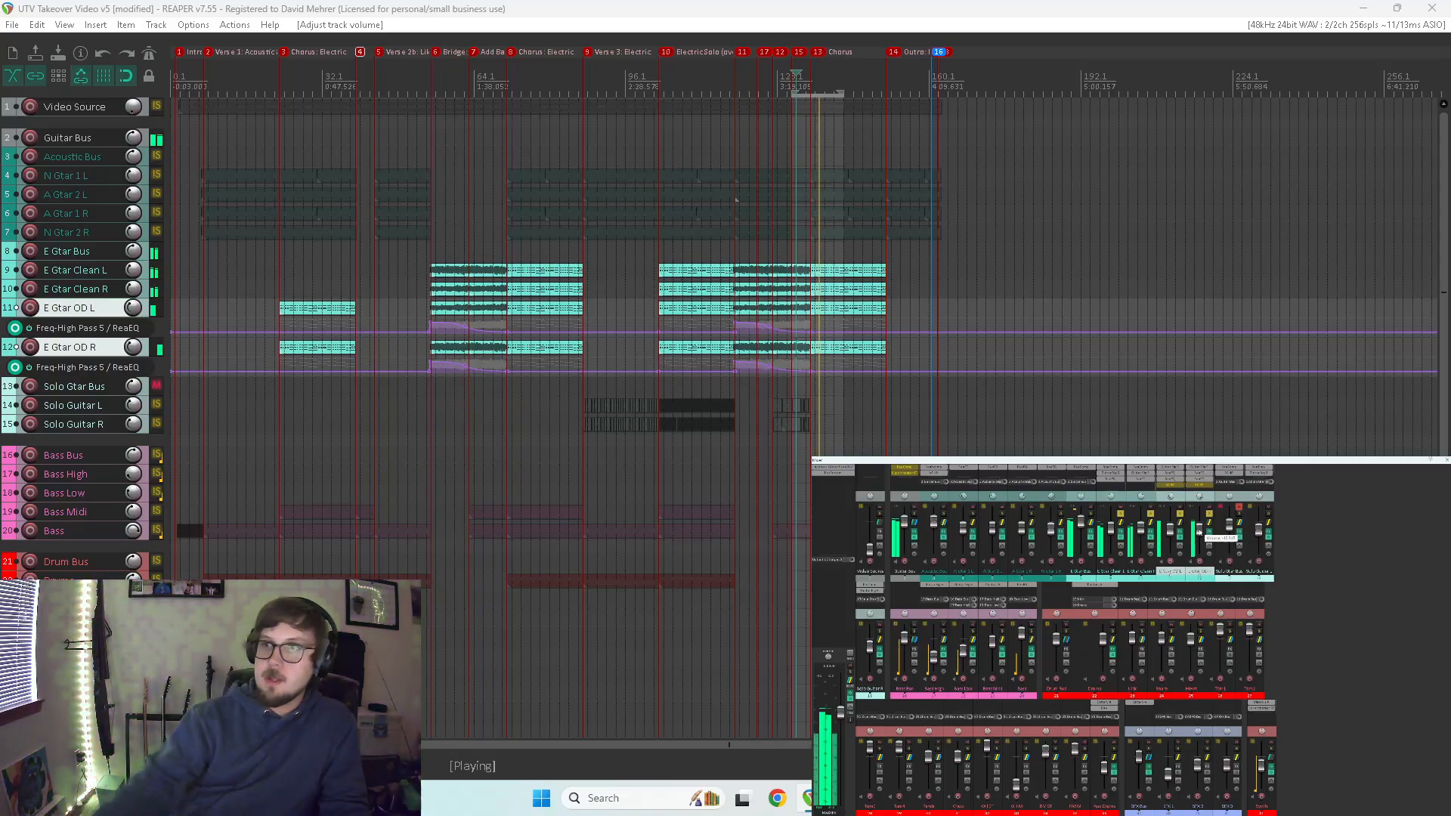
# - Toggle the RC 48 bypass on E Gtar OD L and OD R, and clear the electric guitar solos
pyautogui.click(1183, 487)
pyautogui.click(1175, 489)
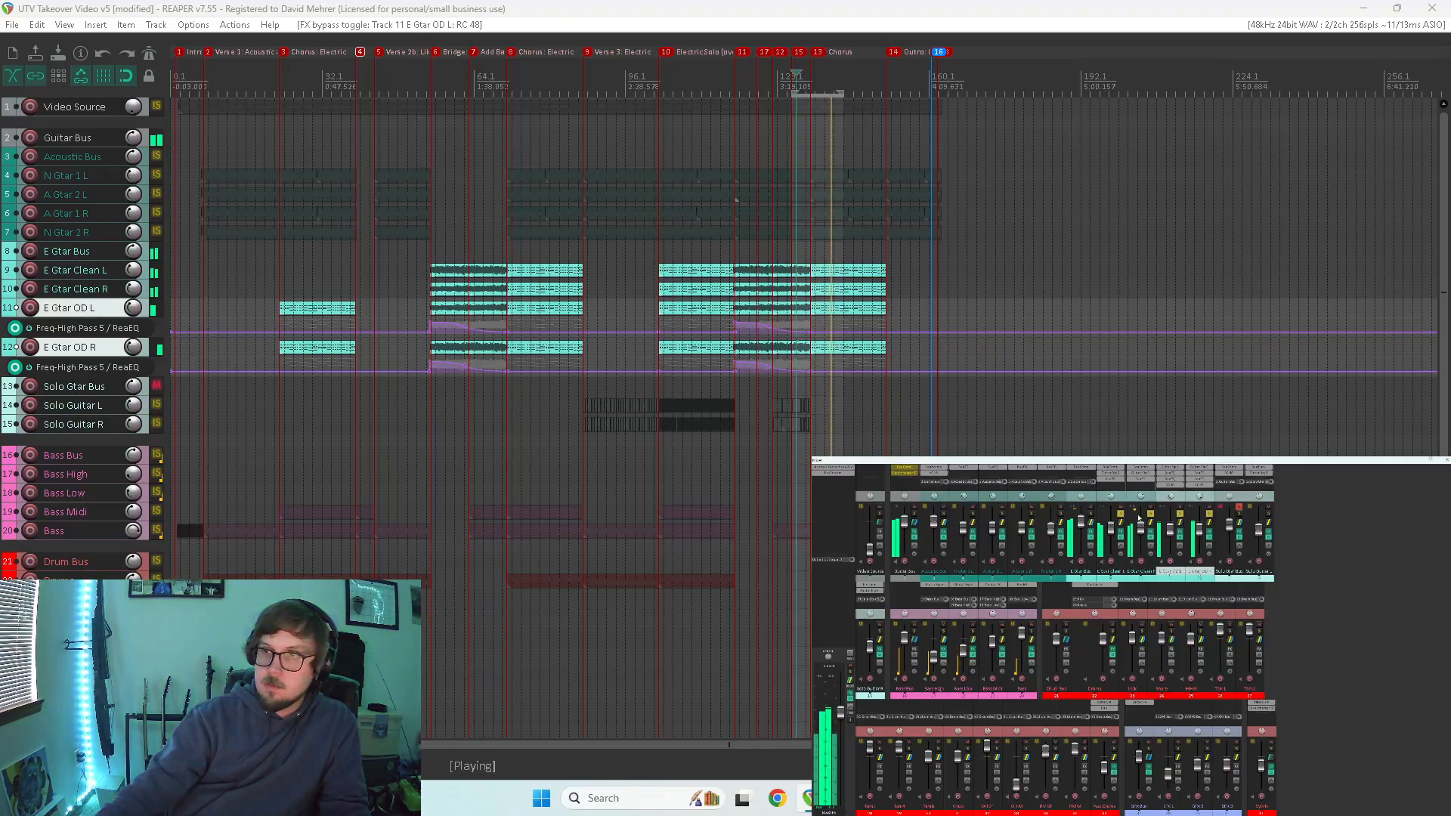
pyautogui.click(1202, 517)
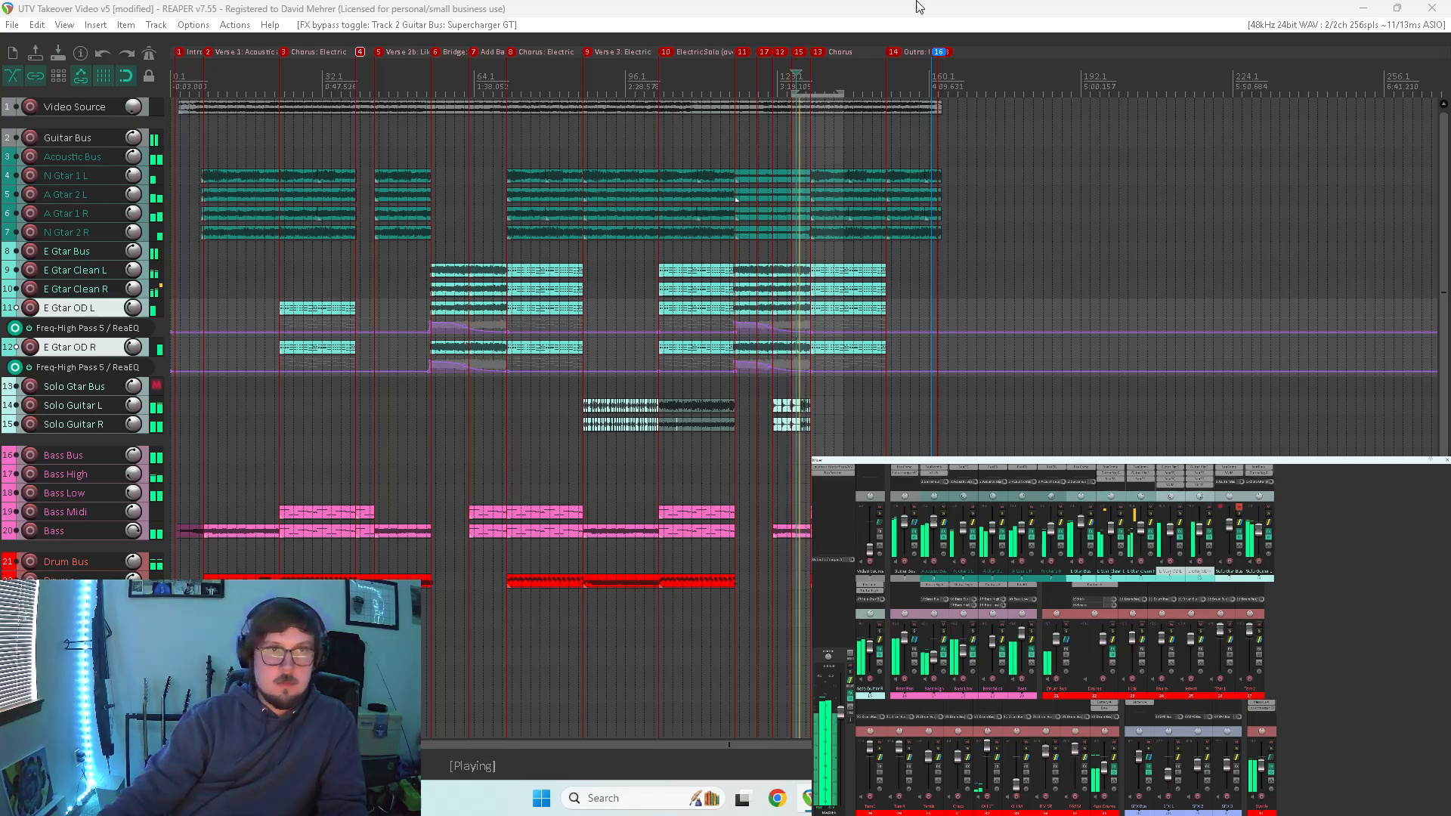
# - Remove the loop selection, unmute the Solo Gtar Bus, and play the mix from the electric solo section
pyautogui.press('Escape')
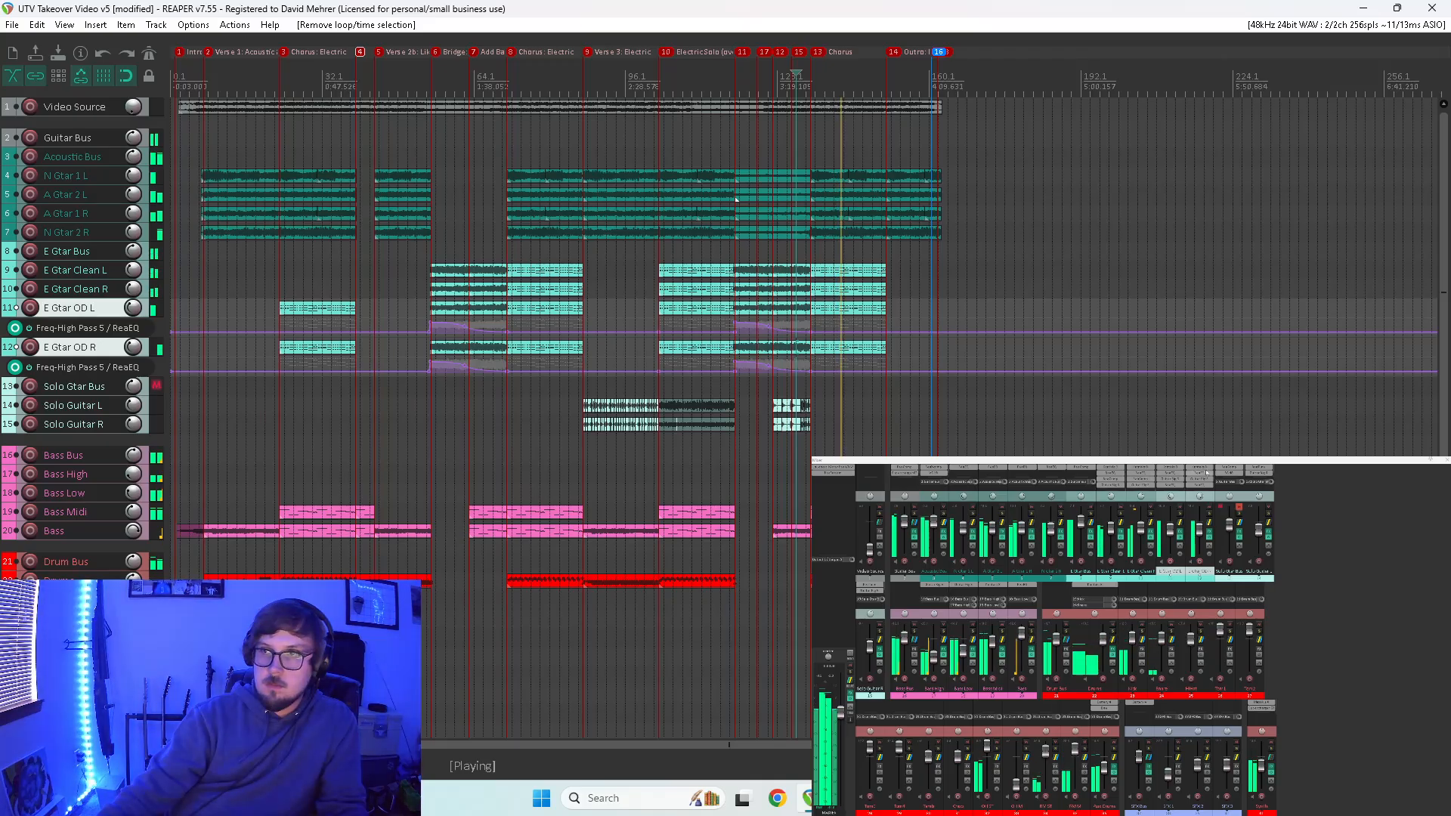
pyautogui.click(1240, 508)
pyautogui.click(692, 455)
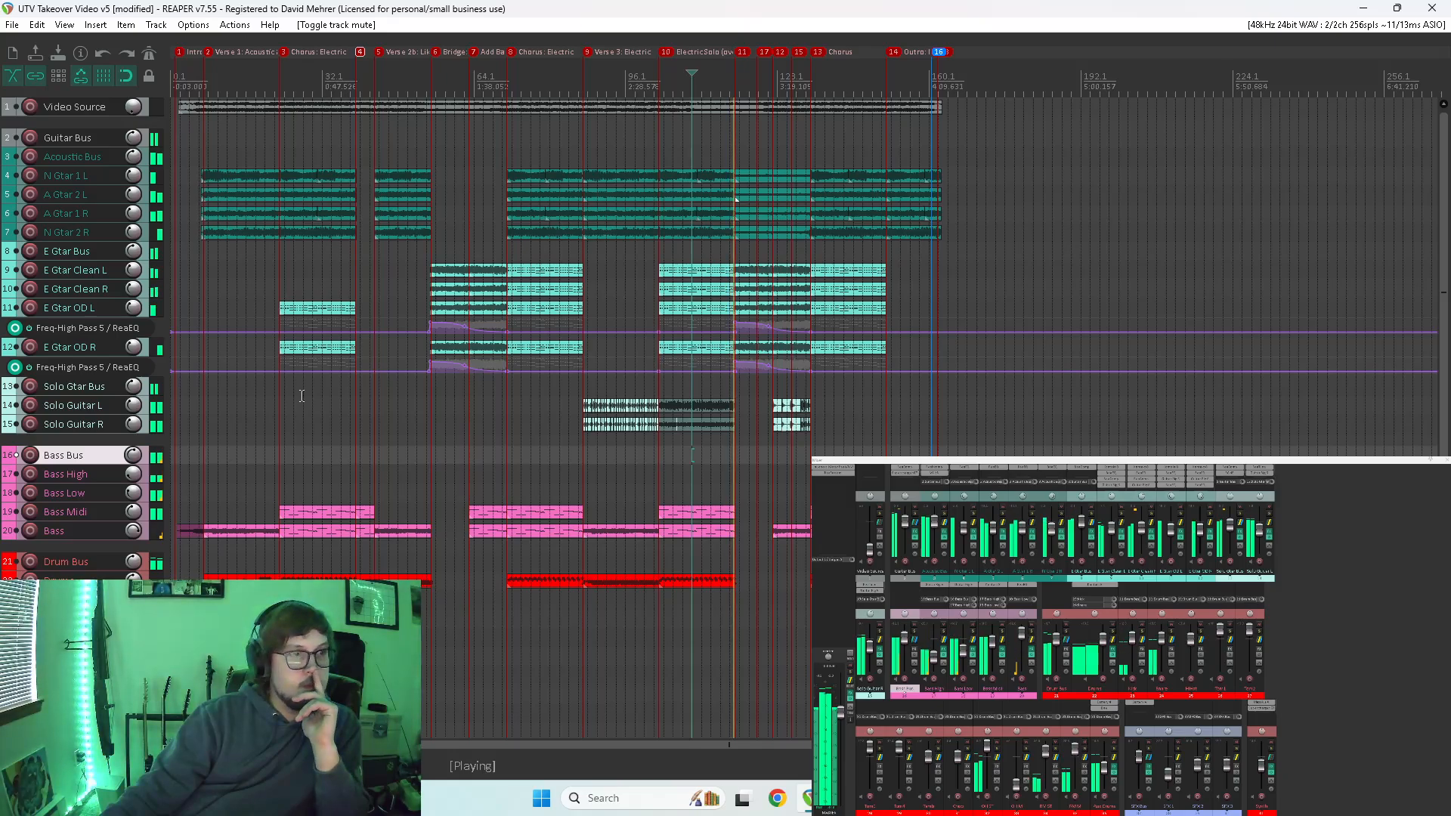
# - Listen to the full mix with the solo guitars through the outro, and stop playback
pyautogui.scroll(-3, 93, 429)
pyautogui.scroll(-5, 88, 432)
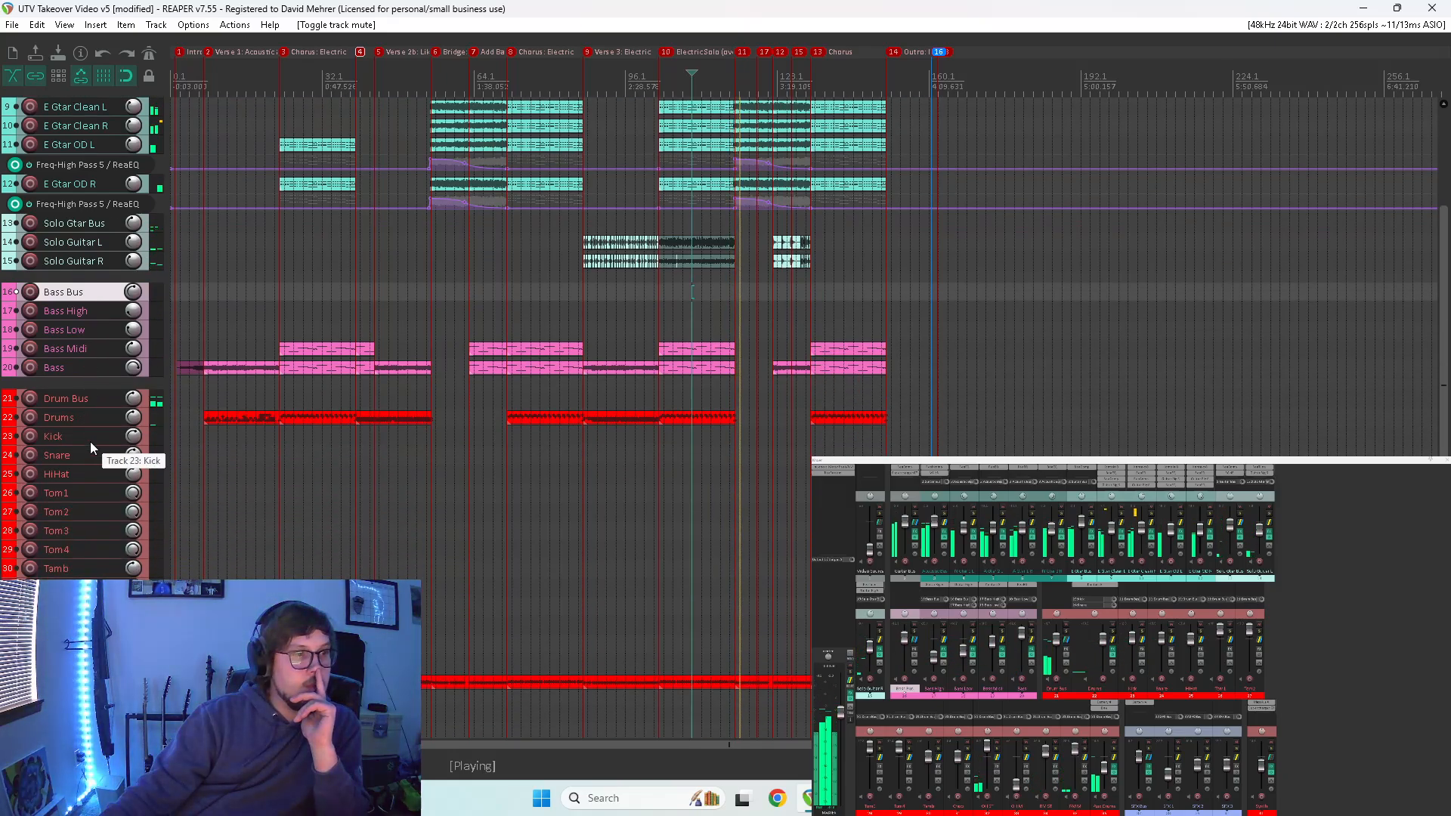
pyautogui.scroll(8, 97, 452)
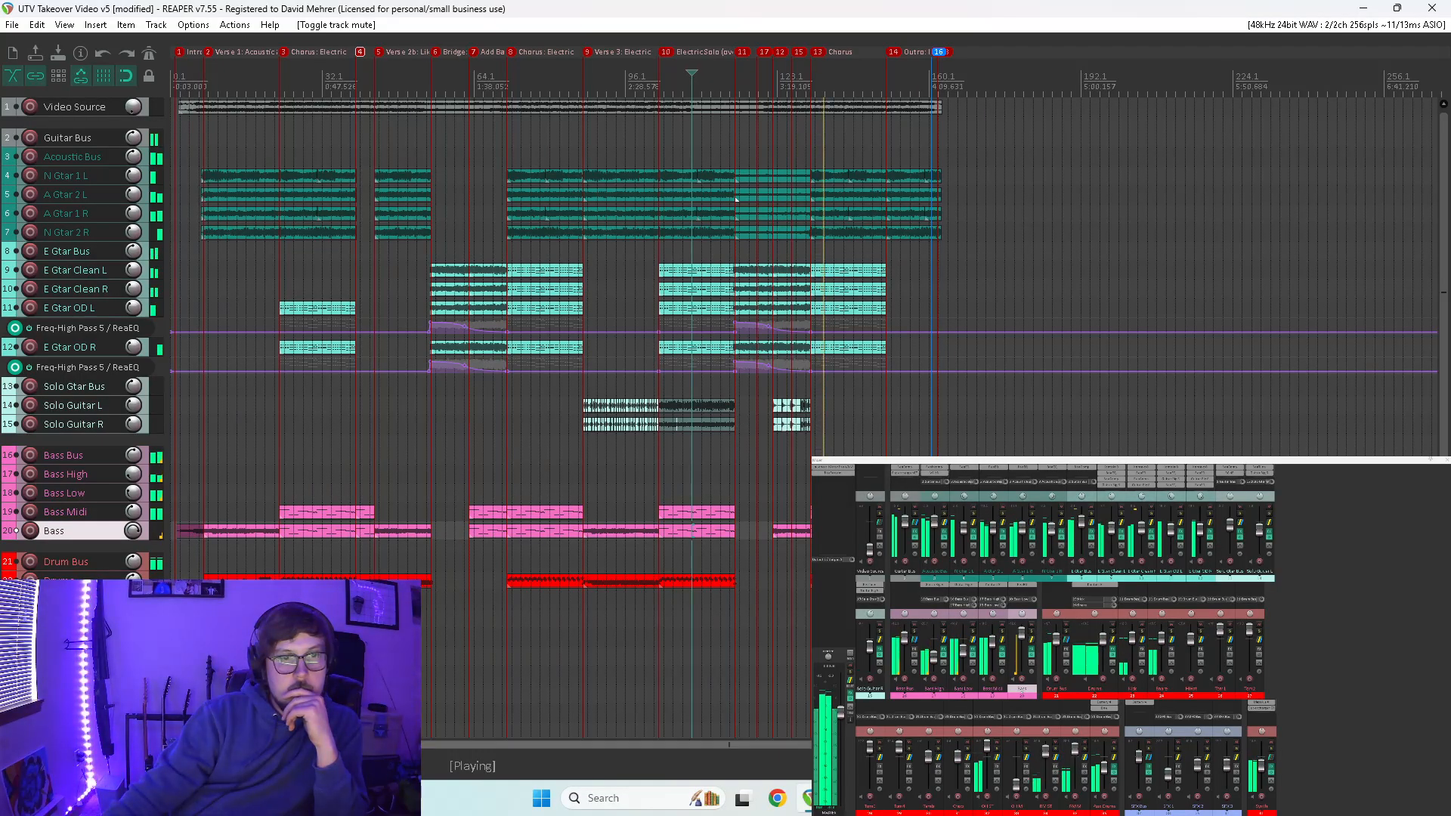
pyautogui.scroll(2, 736, 199)
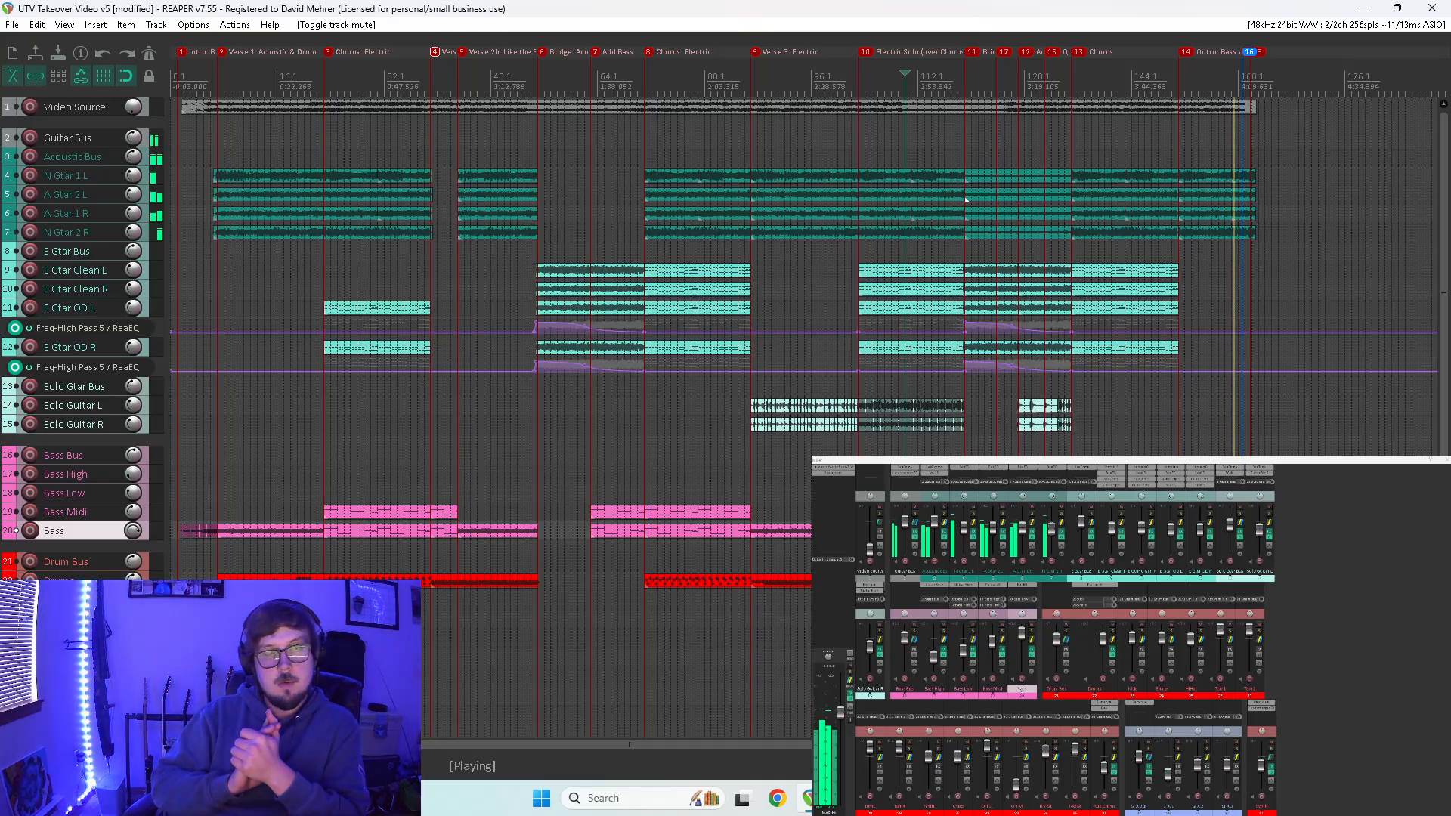
pyautogui.press('space')
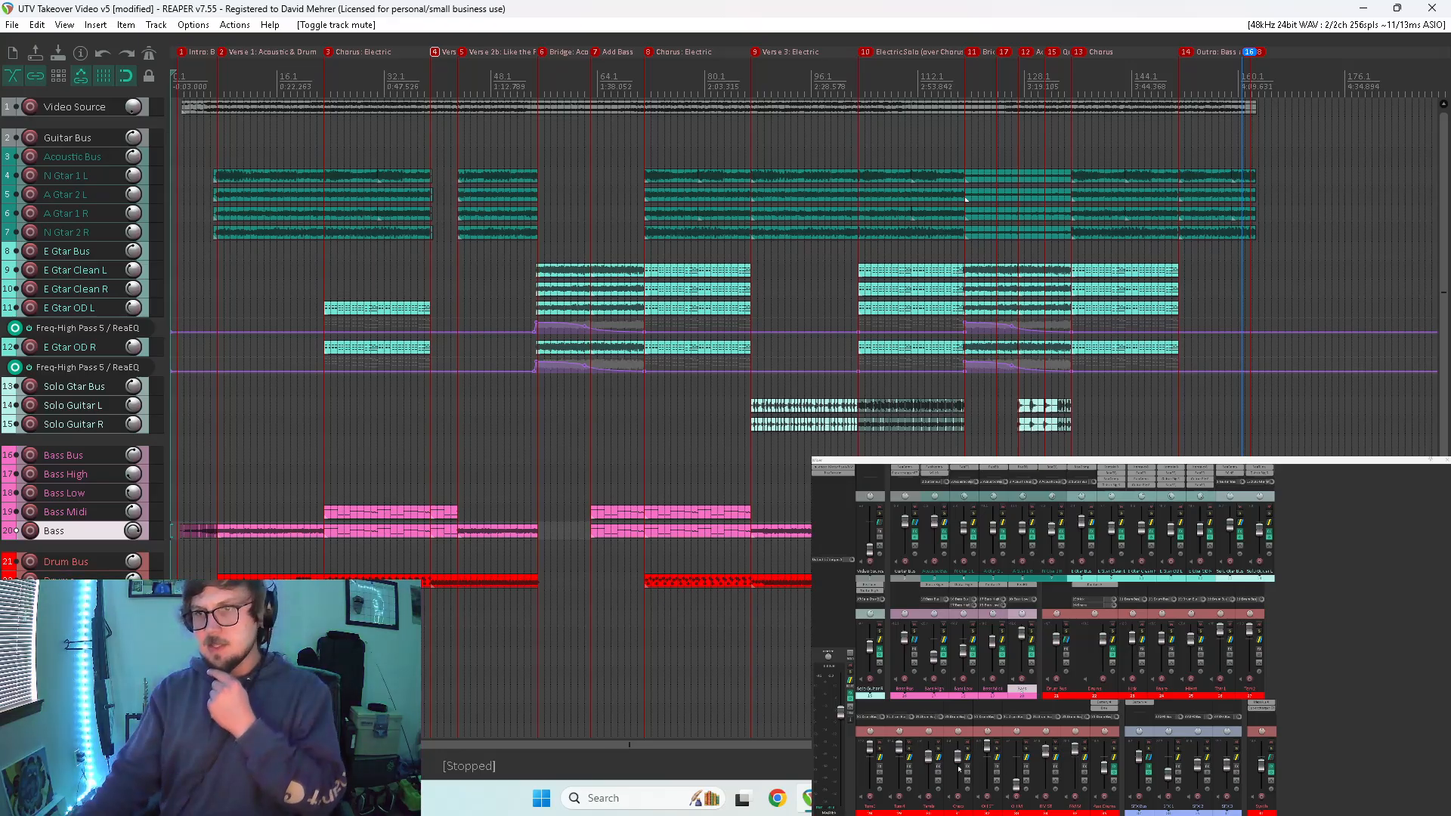
# - Change the track color of the mixer strip that follows the SFX tracks
pyautogui.scroll(-5, 966, 199)
pyautogui.rightClick(1270, 810)
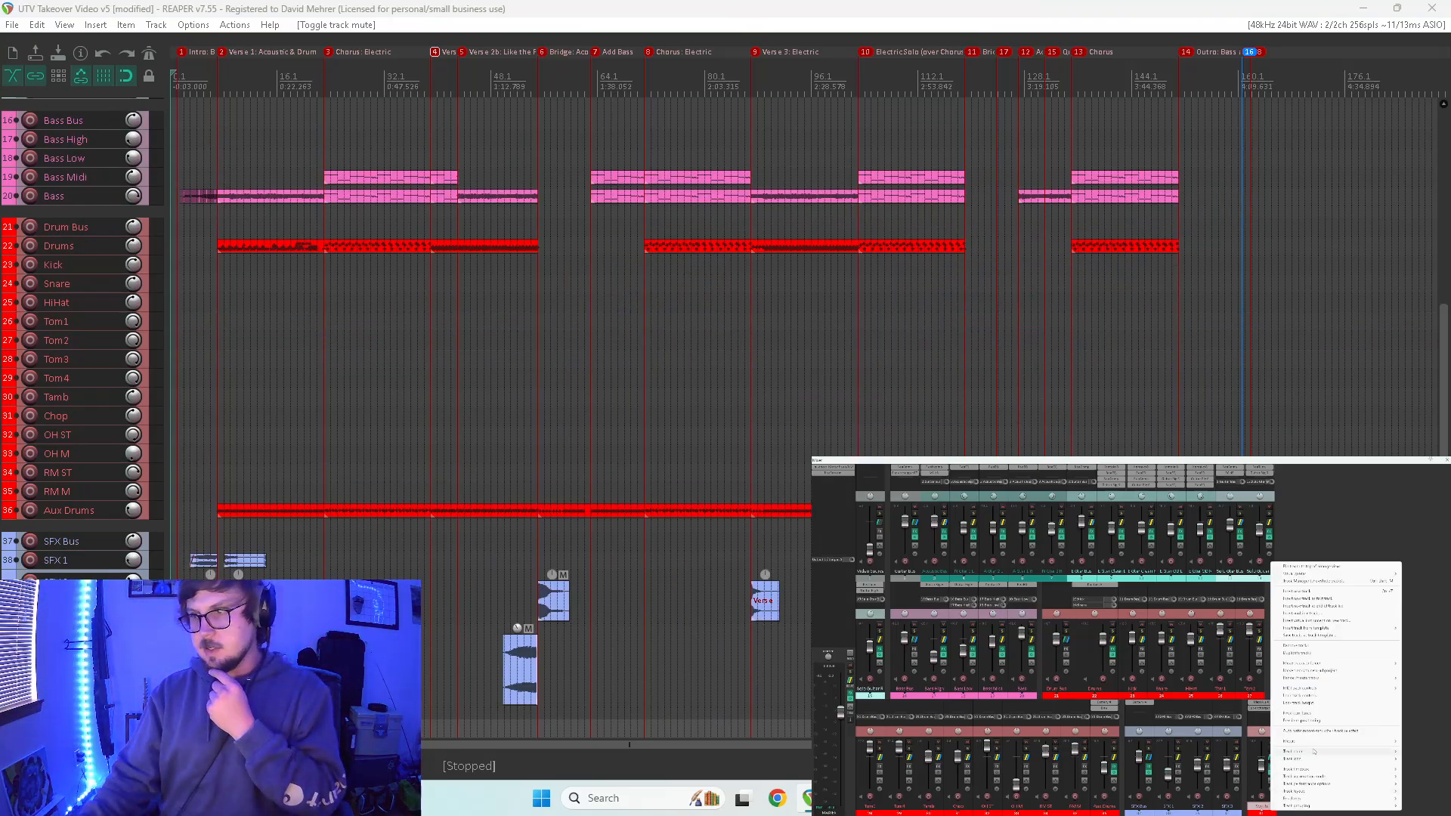
pyautogui.moveTo(1313, 751)
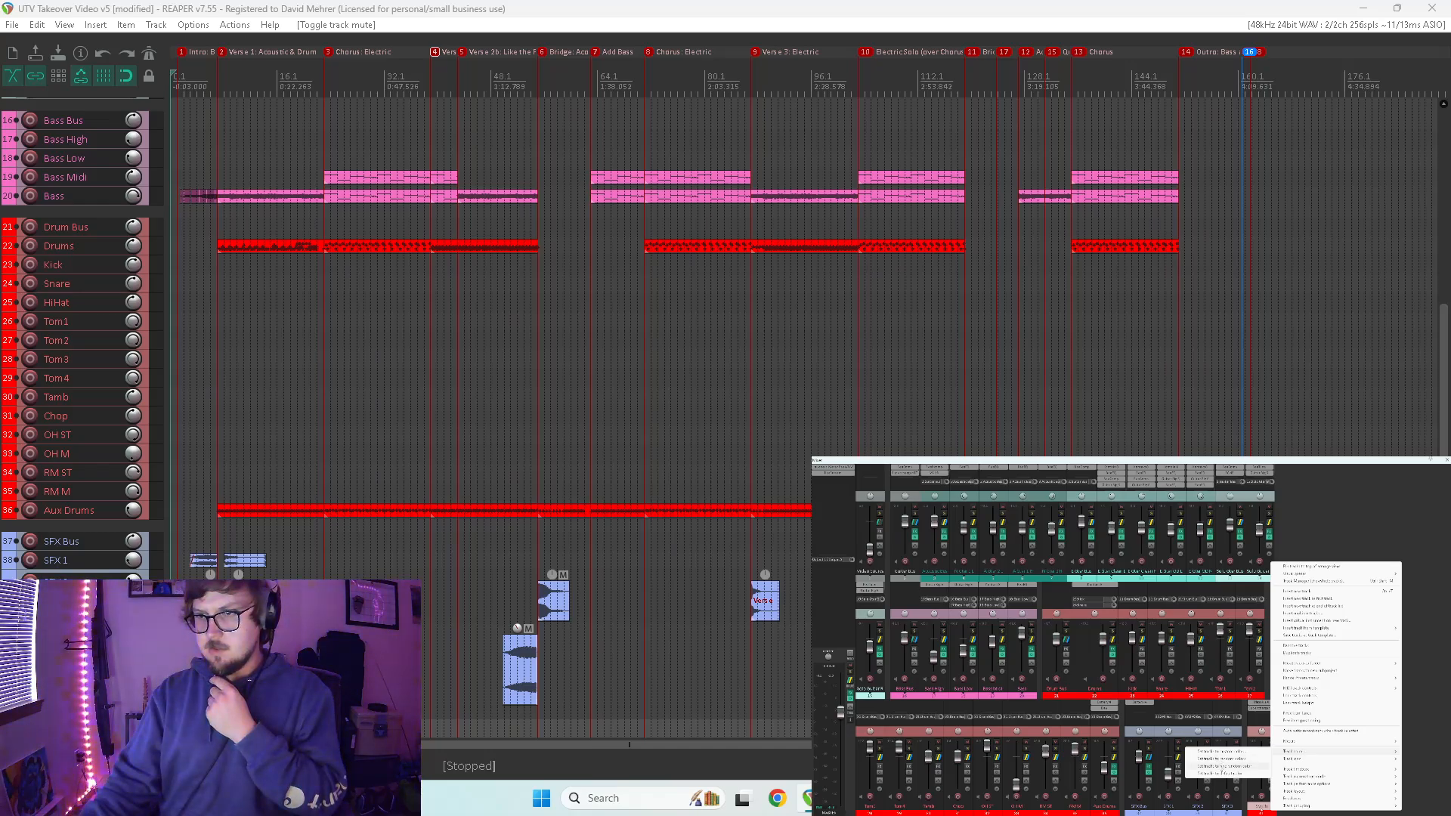
pyautogui.click(1222, 773)
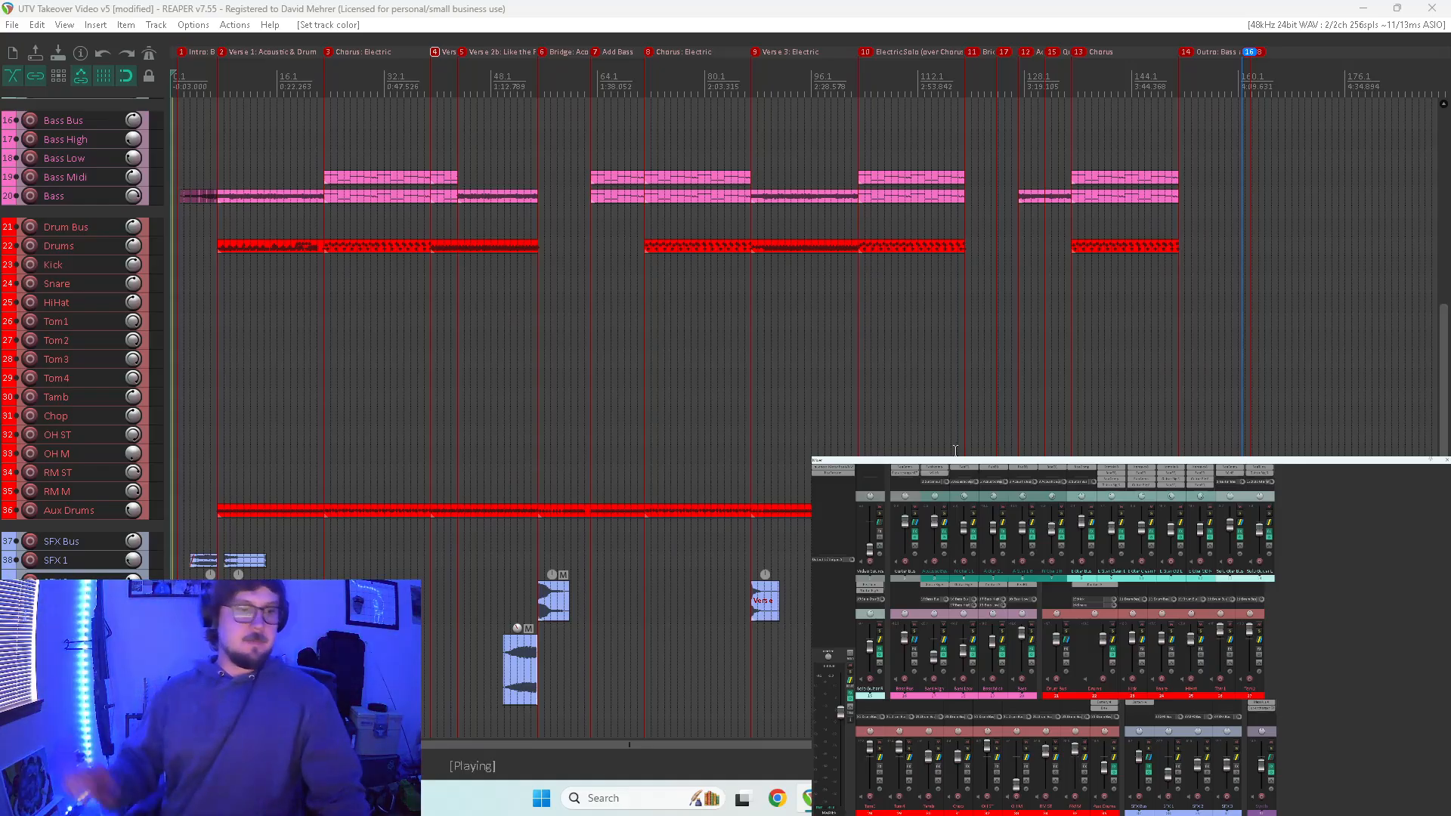
# - Open the video window during playback of the whole song, stop at the end, and close the video window
pyautogui.hotkey('ctrl', 'shift', 'v')
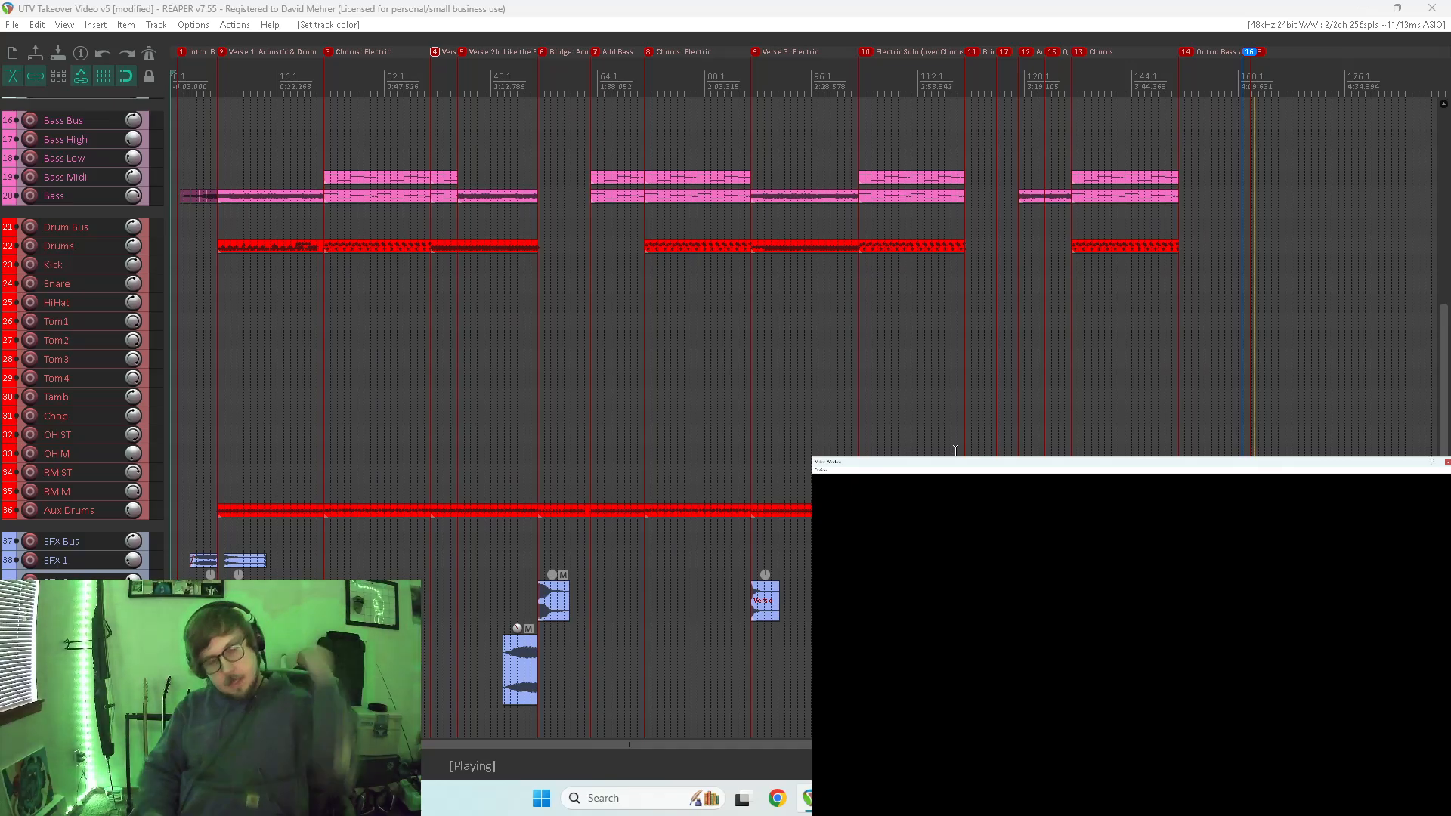
pyautogui.press('space')
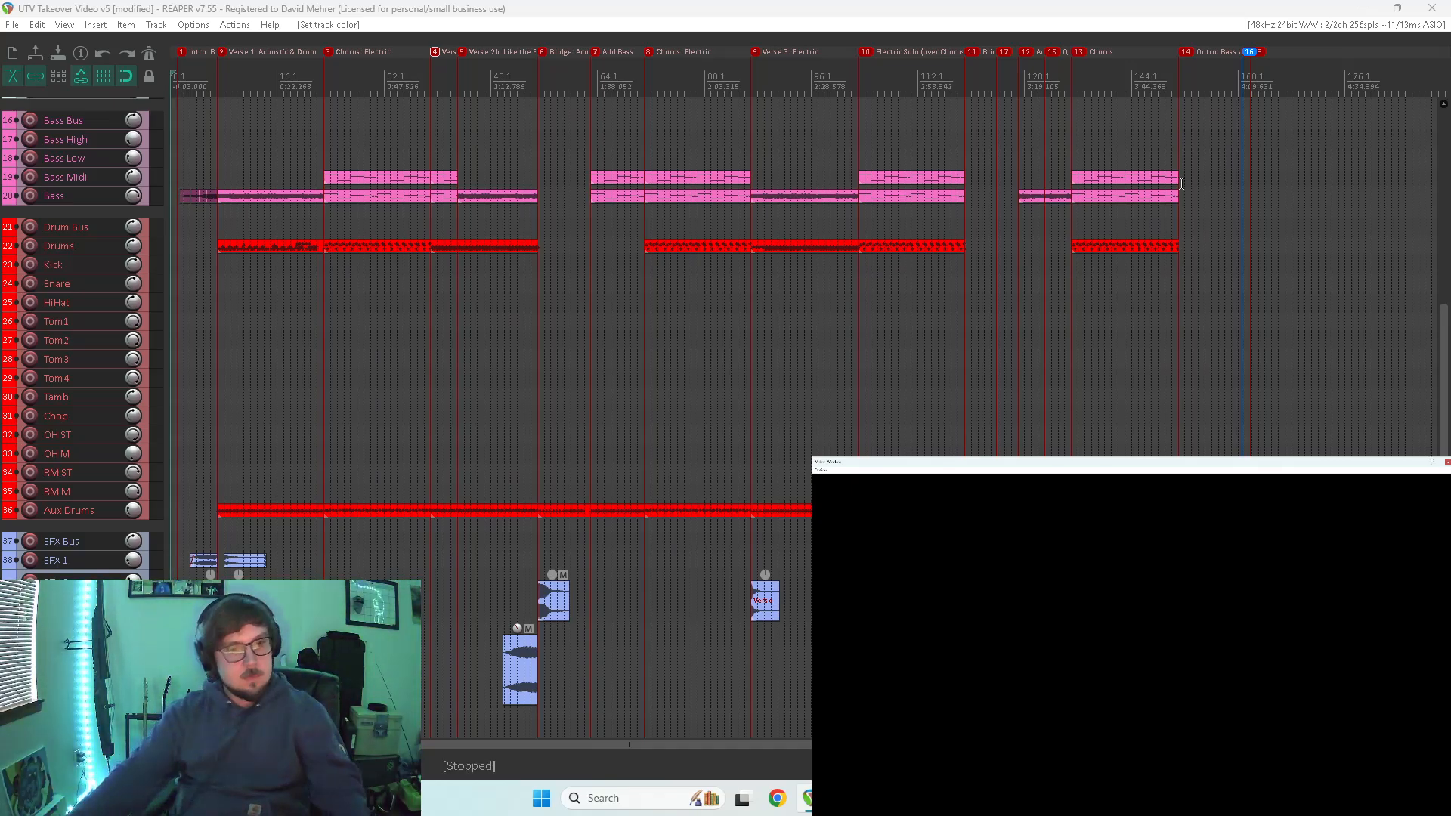
pyautogui.click(1447, 461)
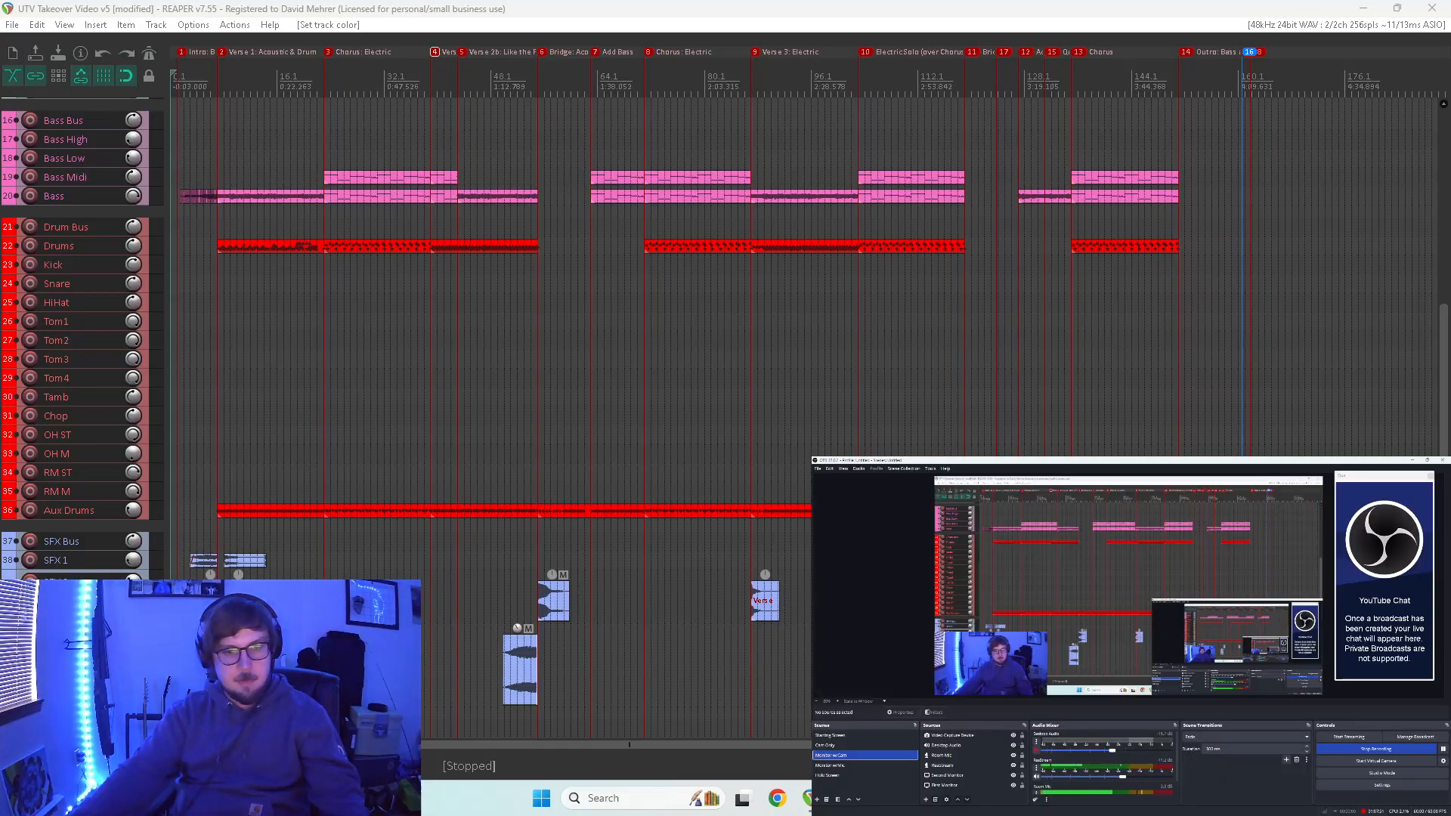